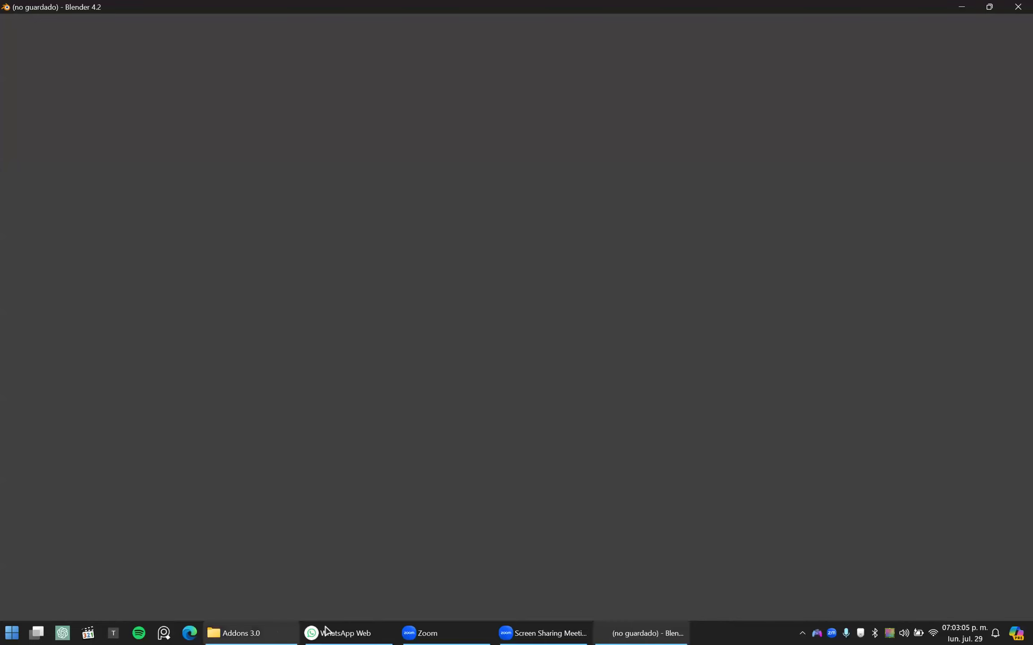
- Look through the recent messages of the Animacion digital julio 2024 group chat in WhatsApp, dismissing Blender's splash screen
{"action": "left_click", "coordinate": [327, 632]}
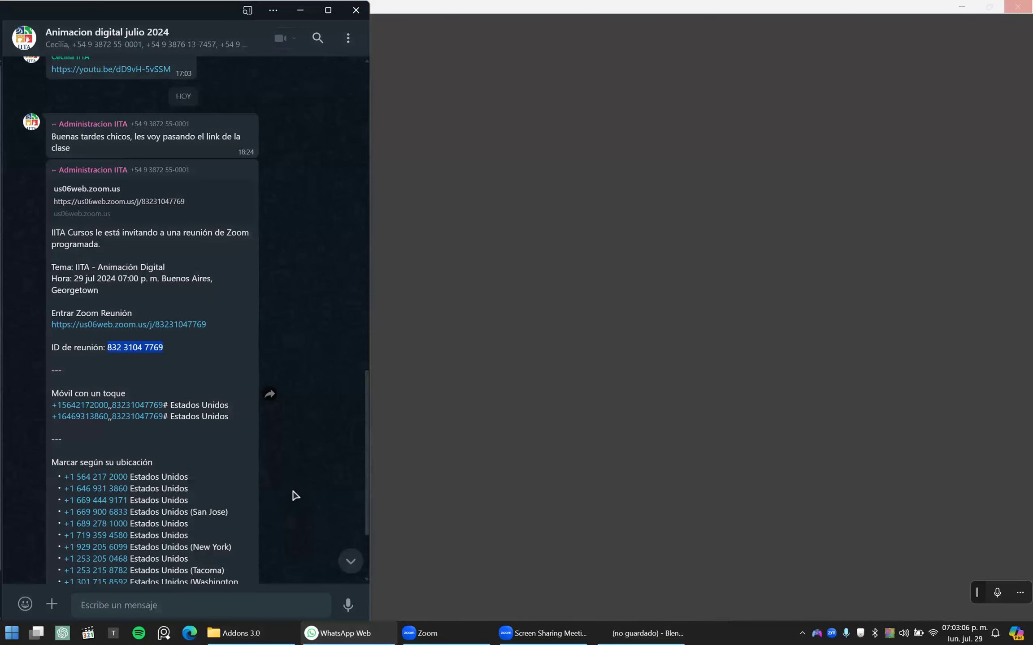
{"action": "scroll", "coordinate": [295, 495], "scroll_direction": "up", "scroll_amount": 10}
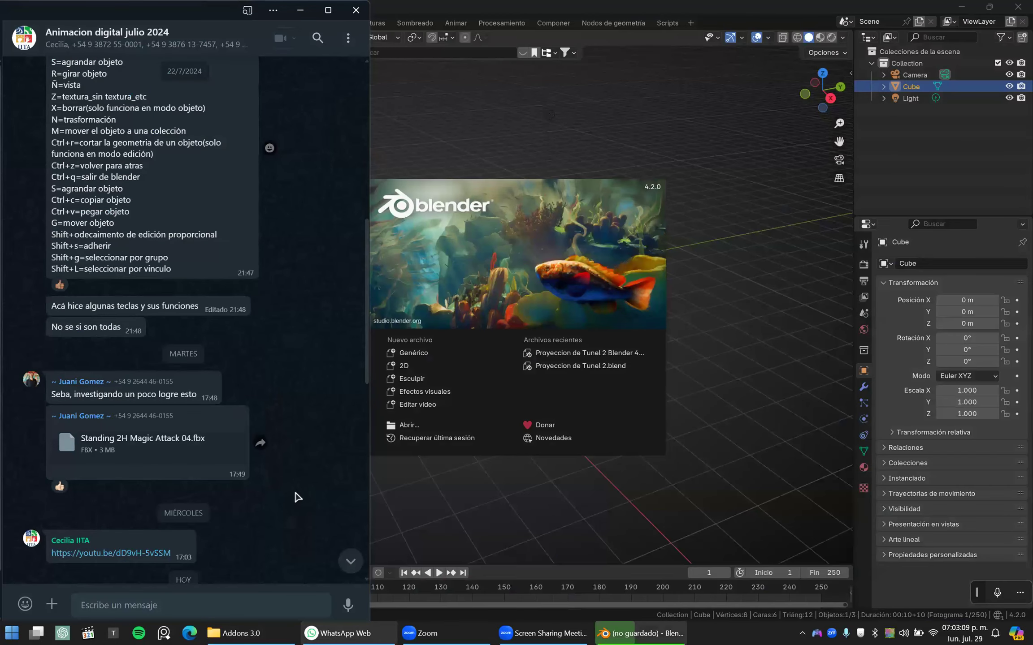
{"action": "scroll", "coordinate": [294, 496], "scroll_direction": "down", "scroll_amount": 10}
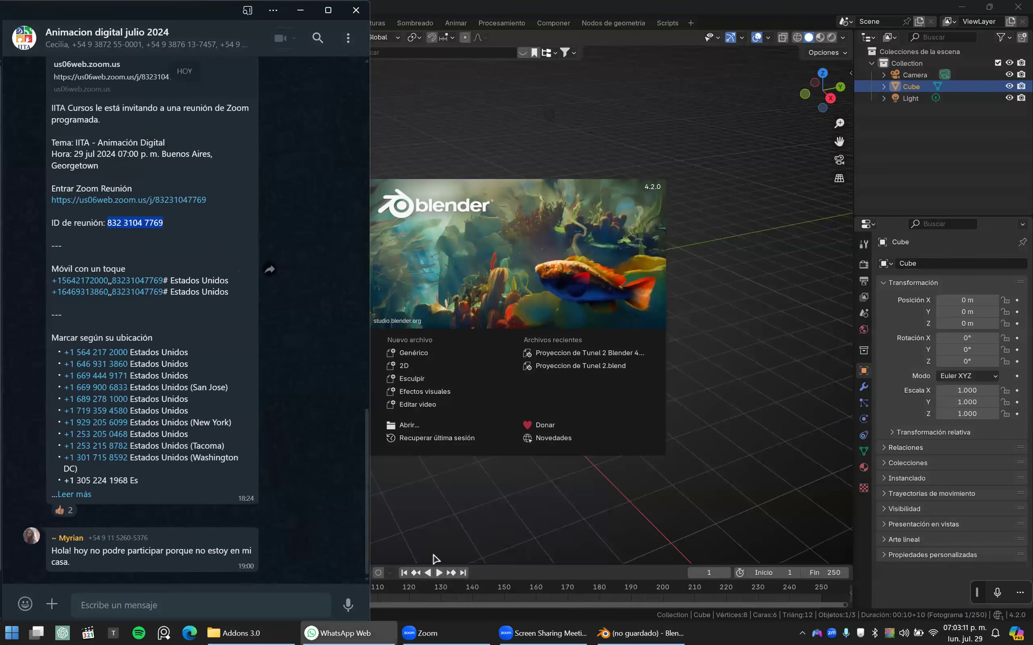
{"action": "left_click", "coordinate": [434, 558]}
{"action": "left_click", "coordinate": [482, 56]}
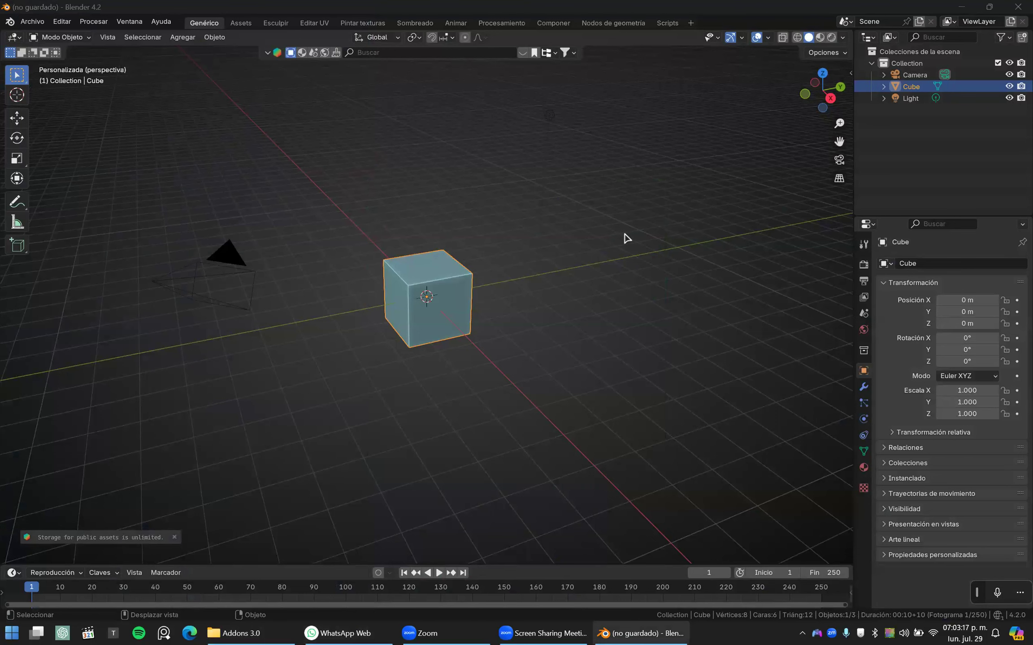
{"action": "left_click", "coordinate": [343, 632]}
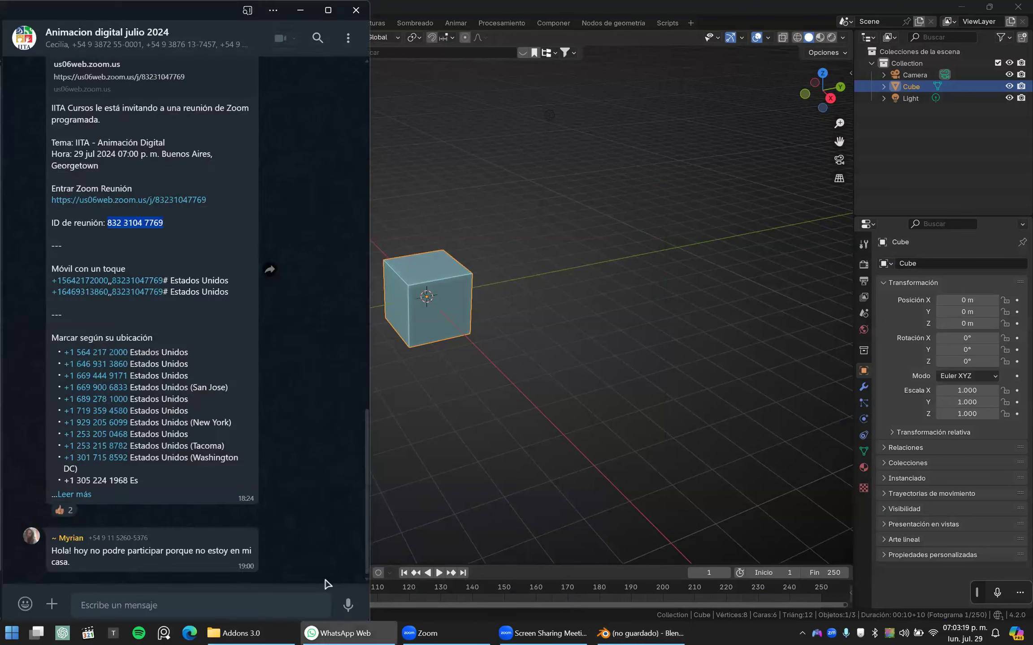
{"action": "scroll", "coordinate": [323, 401], "scroll_direction": "up", "scroll_amount": 5}
{"action": "scroll", "coordinate": [323, 401], "scroll_direction": "up", "scroll_amount": 5}
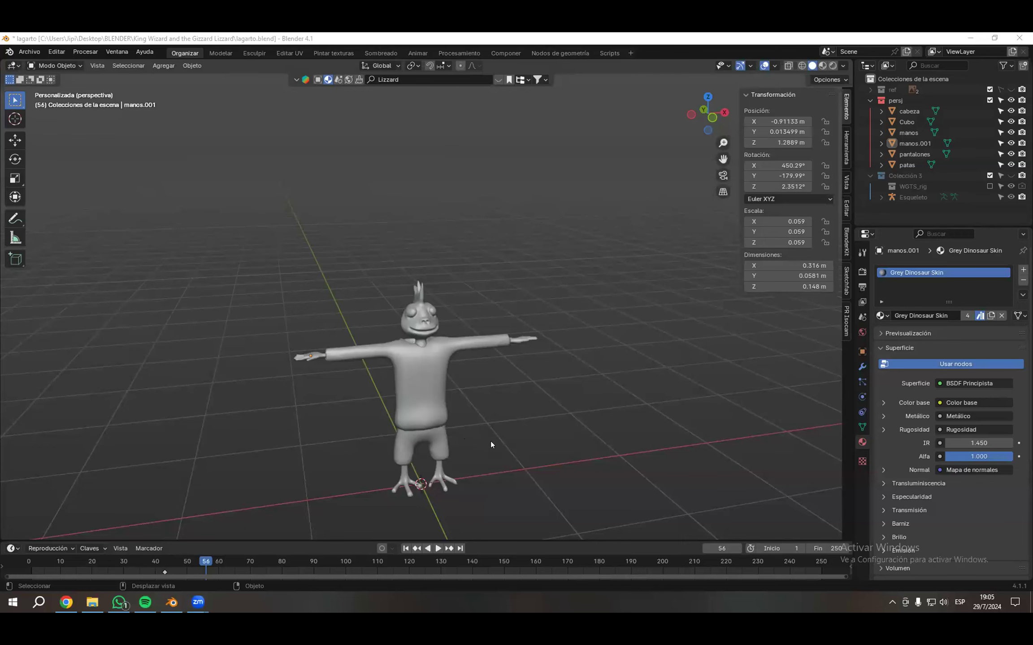
- Unhide the ref collection in the viewport and expand it to list its reference images
{"action": "scroll", "coordinate": [490, 441], "scroll_direction": "up", "scroll_amount": 2}
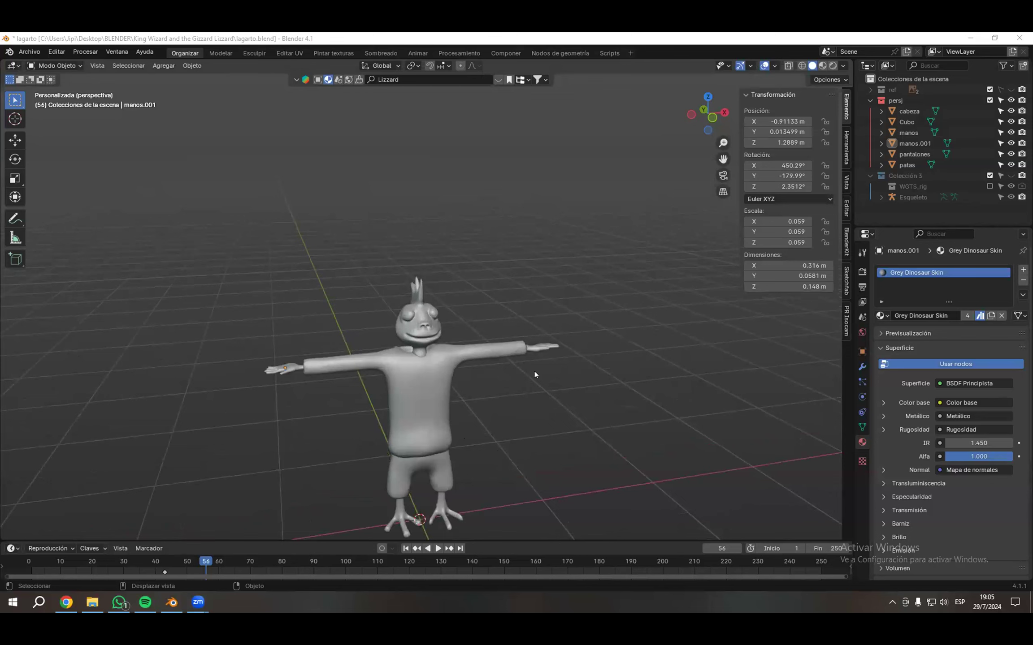
{"action": "middle_click_drag", "start_coordinate": [755, 316], "coordinate": [781, 236], "text": "shift"}
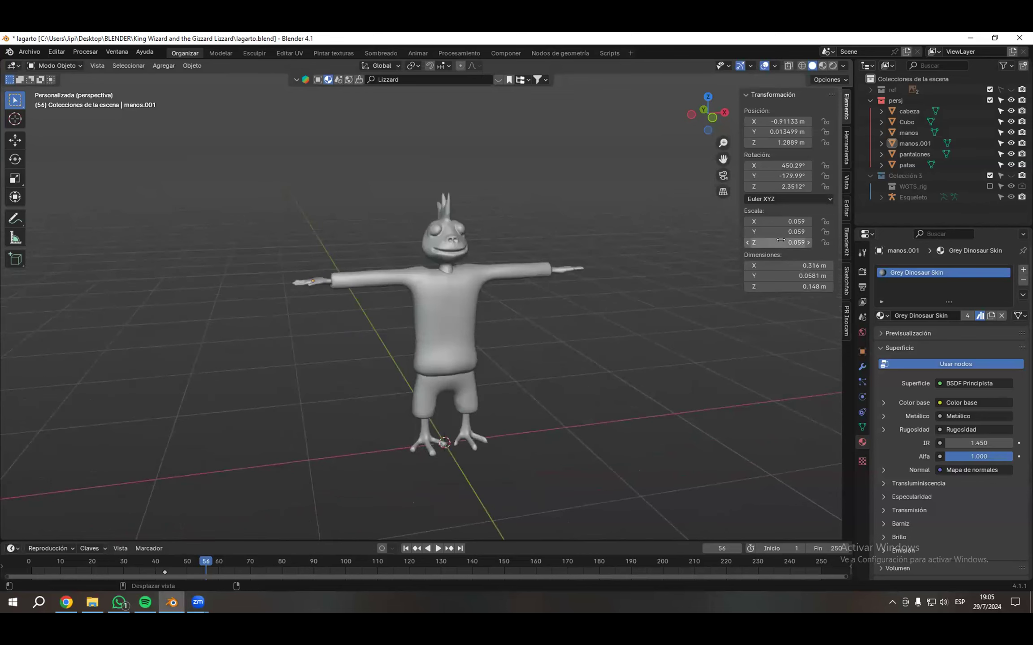
{"action": "middle_click_drag", "start_coordinate": [597, 317], "coordinate": [562, 324], "text": "shift"}
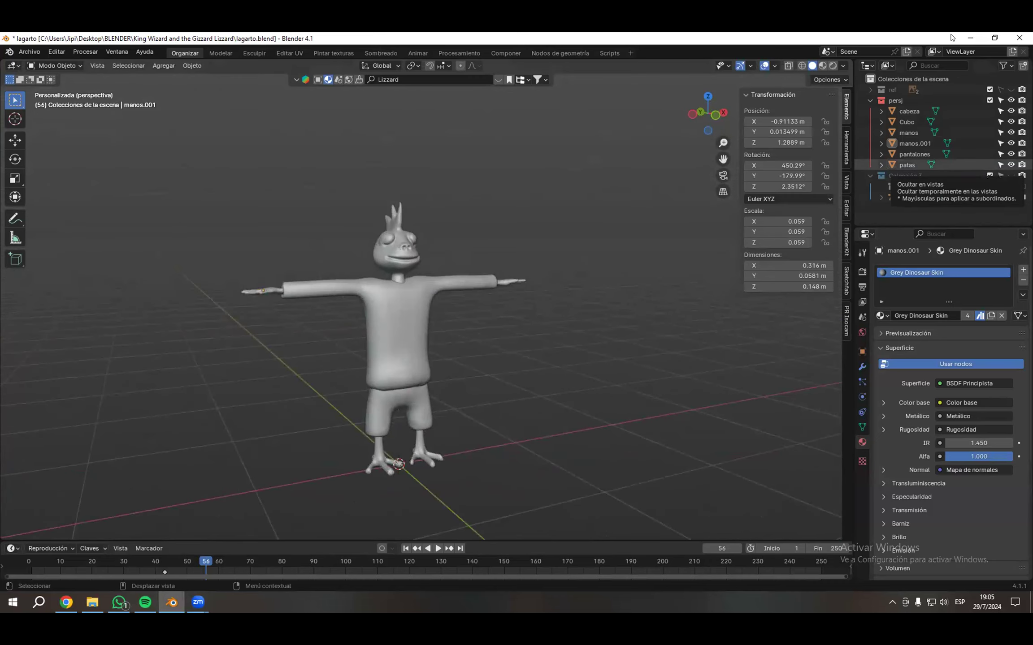
{"action": "left_click", "coordinate": [1010, 89]}
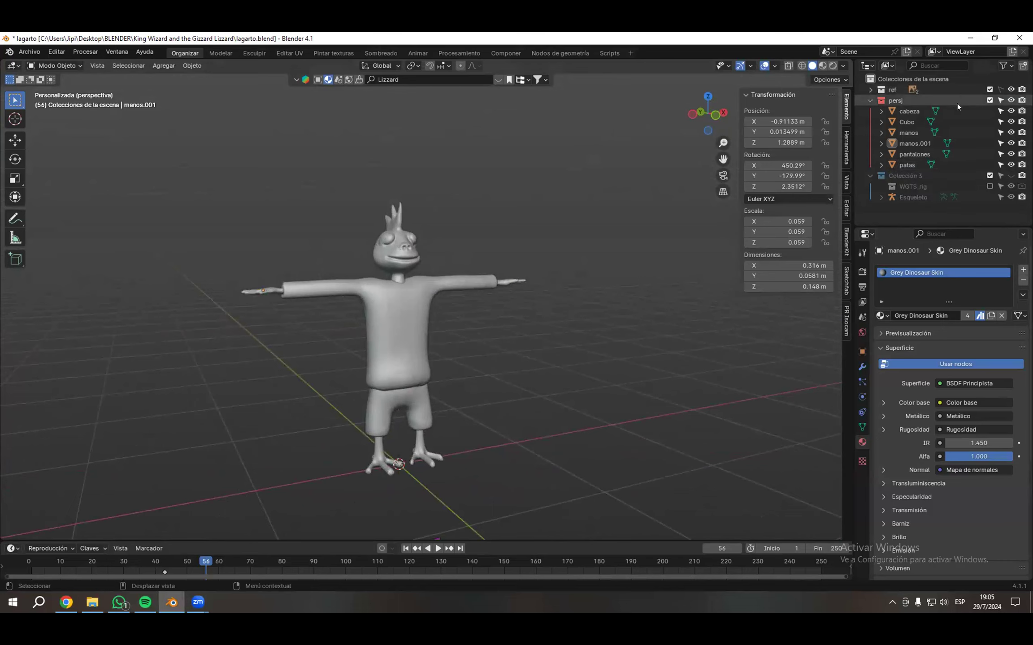
{"action": "left_click", "coordinate": [1002, 90]}
{"action": "middle_click_drag", "start_coordinate": [629, 270], "coordinate": [605, 280]}
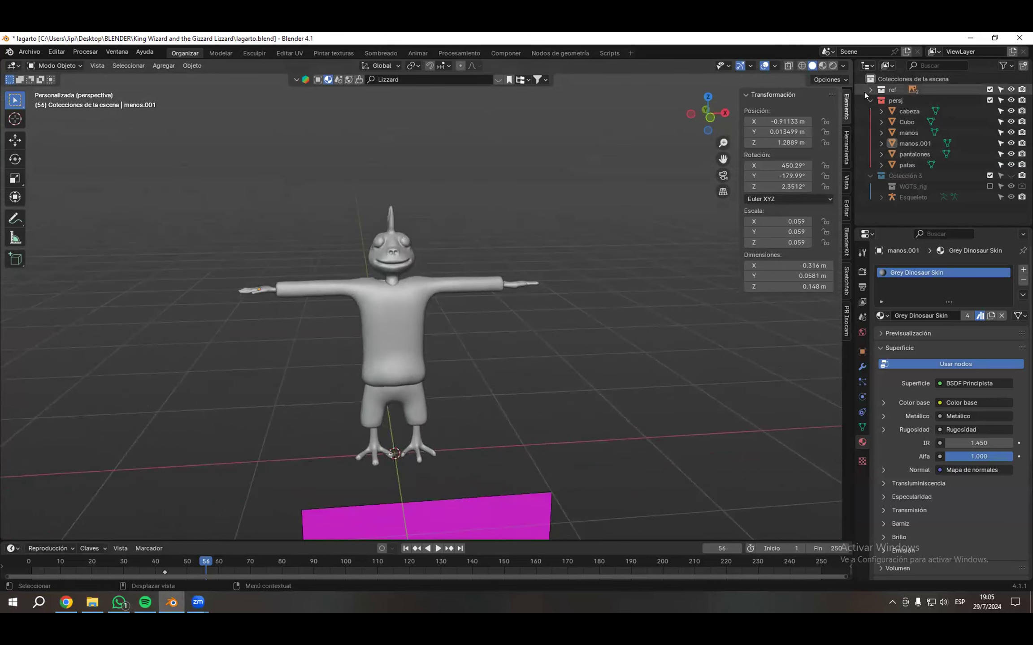
{"action": "left_click", "coordinate": [870, 90]}
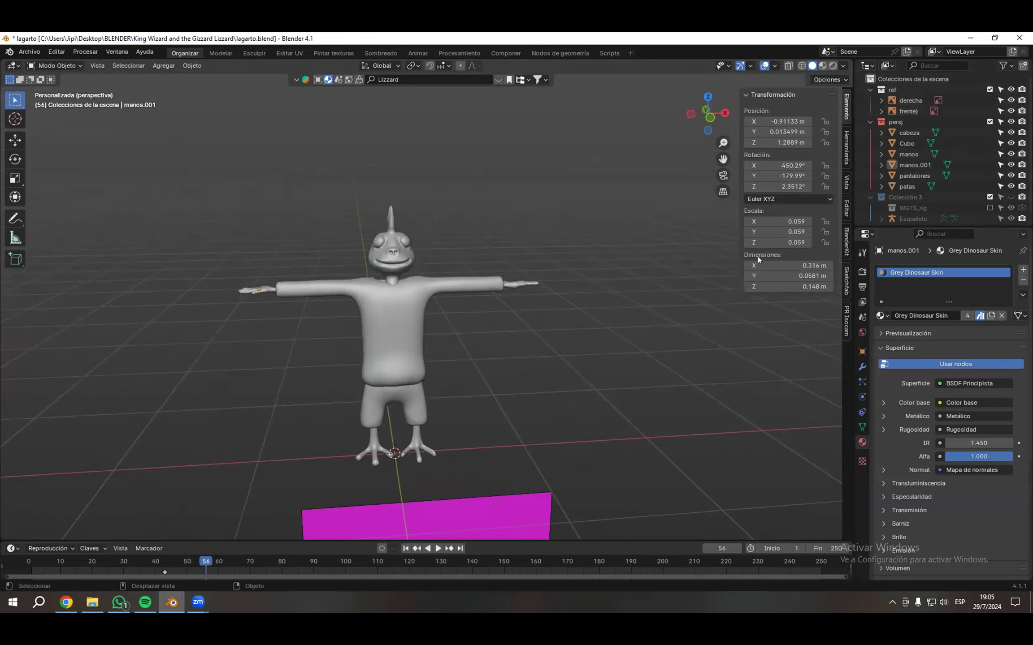
- Select the derecha reference image behind the lizard character and try to pack its lagarto.png file into the project
{"action": "middle_click_drag", "start_coordinate": [572, 327], "coordinate": [432, 193]}
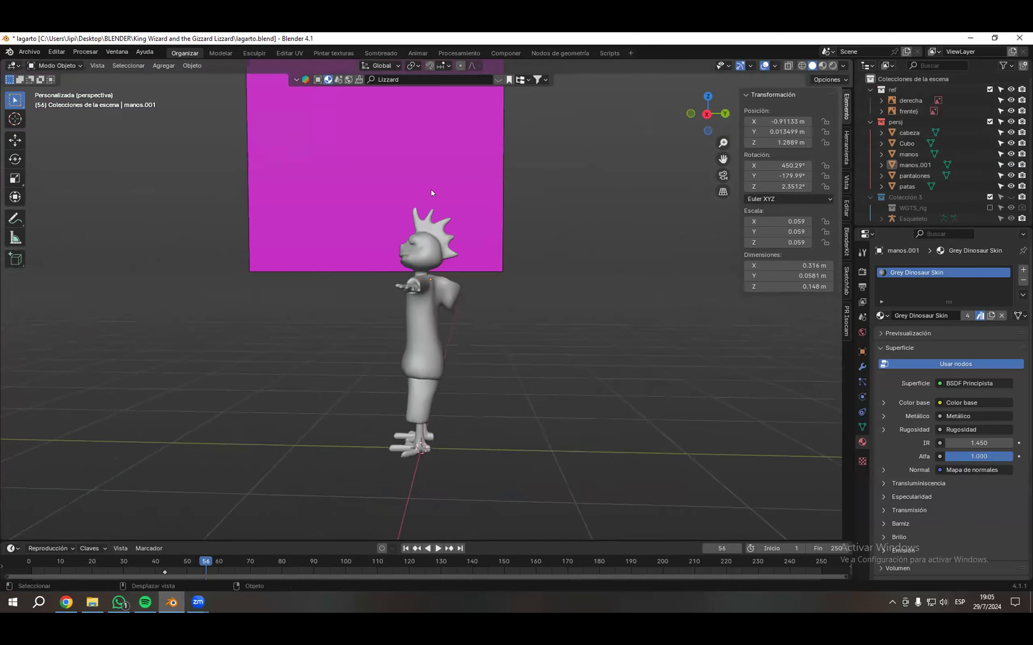
{"action": "mouse_move", "coordinate": [539, 225]}
{"action": "middle_mouse_down"}
{"action": "mouse_move", "coordinate": [528, 184]}
{"action": "mouse_move", "coordinate": [542, 210]}
{"action": "middle_mouse_up"}
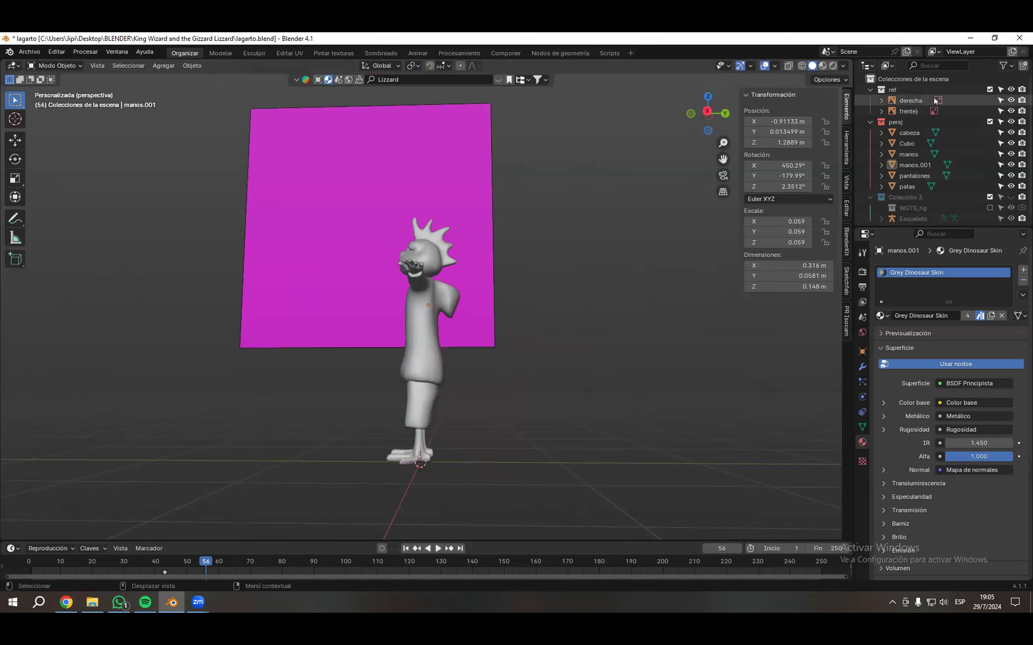
{"action": "middle_click_drag", "start_coordinate": [570, 369], "coordinate": [546, 345]}
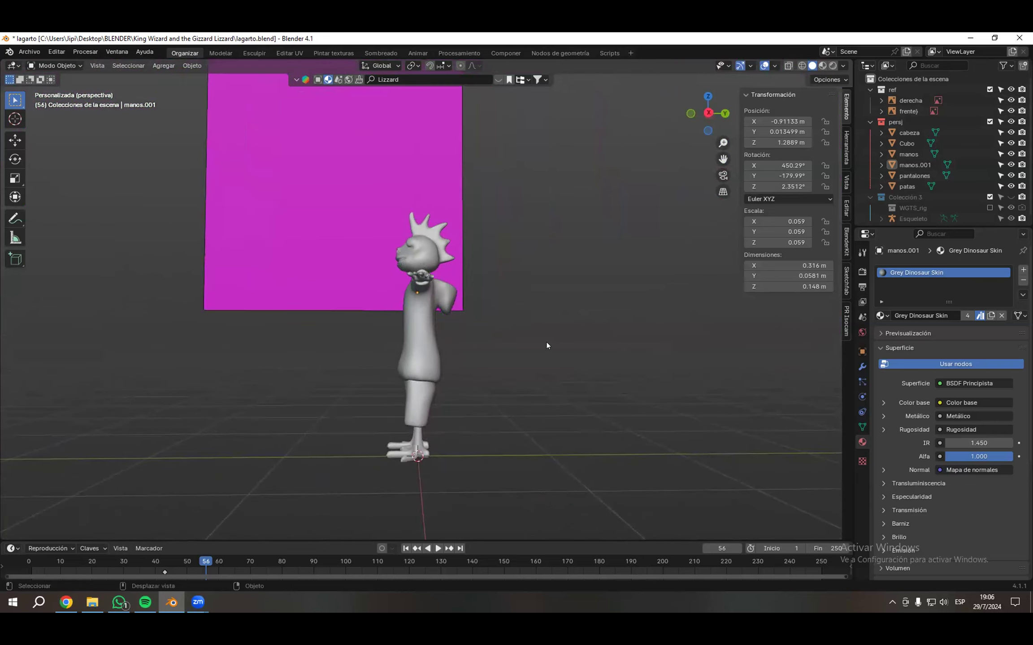
{"action": "left_click", "coordinate": [362, 178]}
{"action": "mouse_move", "coordinate": [595, 292]}
{"action": "middle_mouse_down"}
{"action": "mouse_move", "coordinate": [580, 301]}
{"action": "mouse_move", "coordinate": [595, 307]}
{"action": "mouse_move", "coordinate": [588, 289]}
{"action": "middle_mouse_up"}
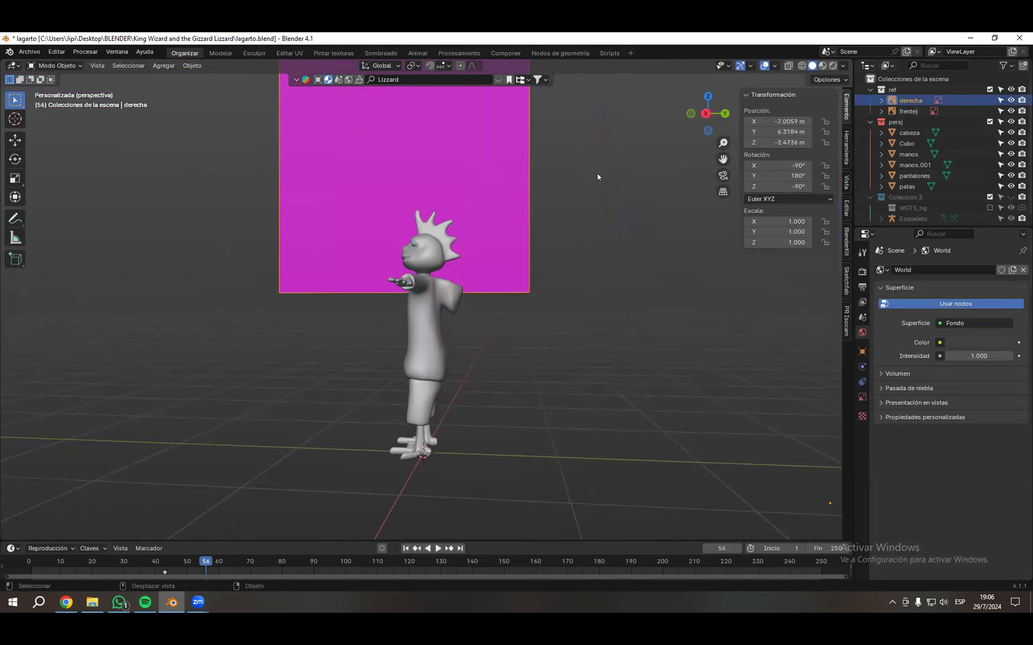
{"action": "right_click", "coordinate": [958, 97]}
{"action": "left_click", "coordinate": [862, 397]}
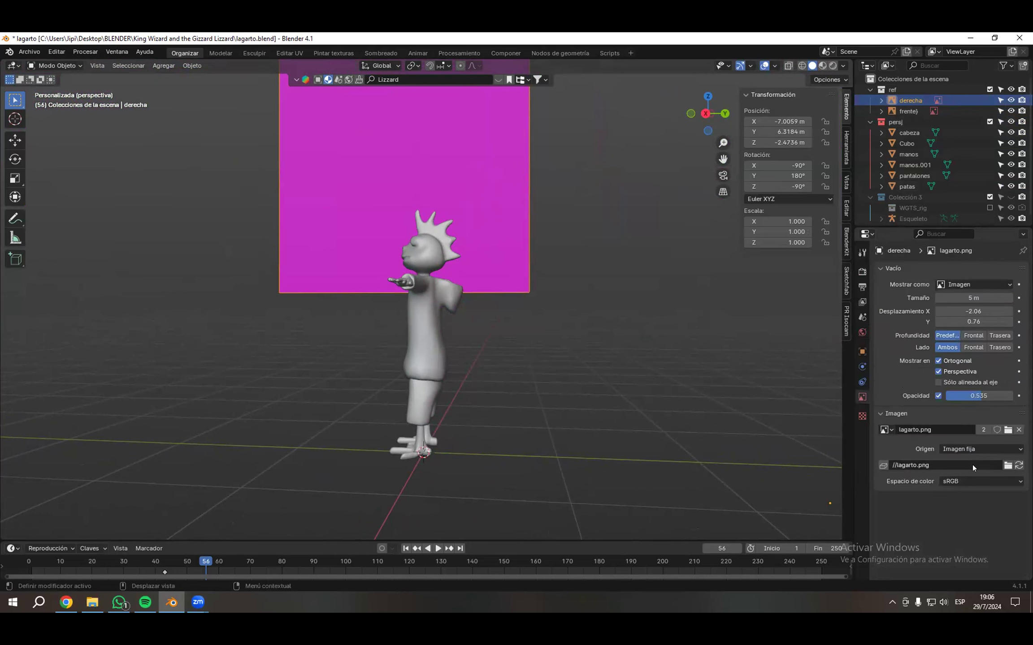
{"action": "left_click", "coordinate": [882, 466]}
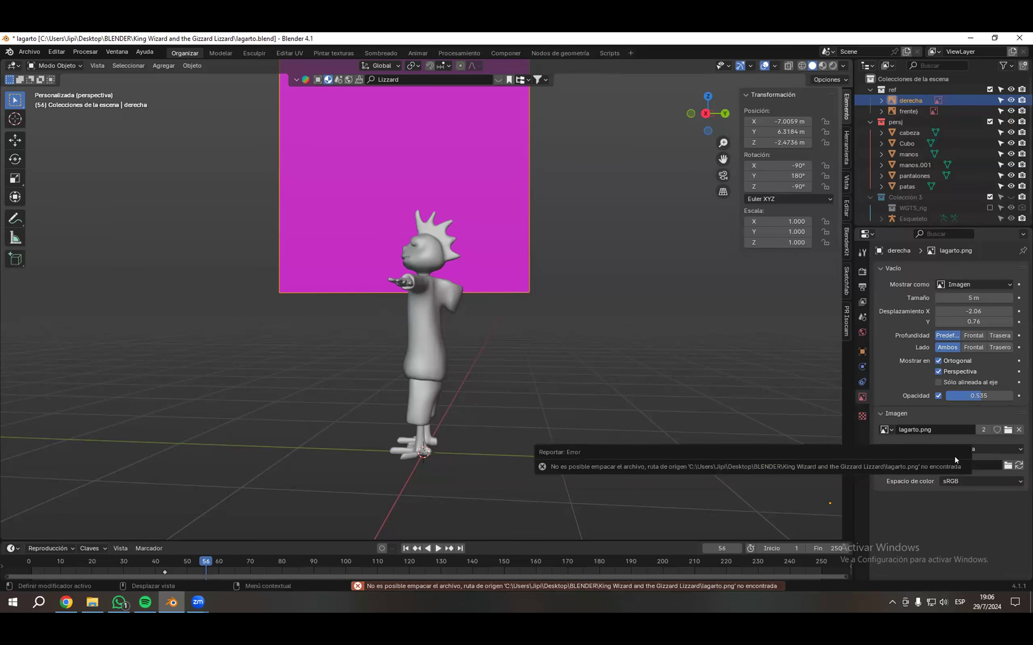
- Relink the derecha reference image to lagarto.png in the BLENDER\personajes folder
{"action": "left_click", "coordinate": [1007, 465]}
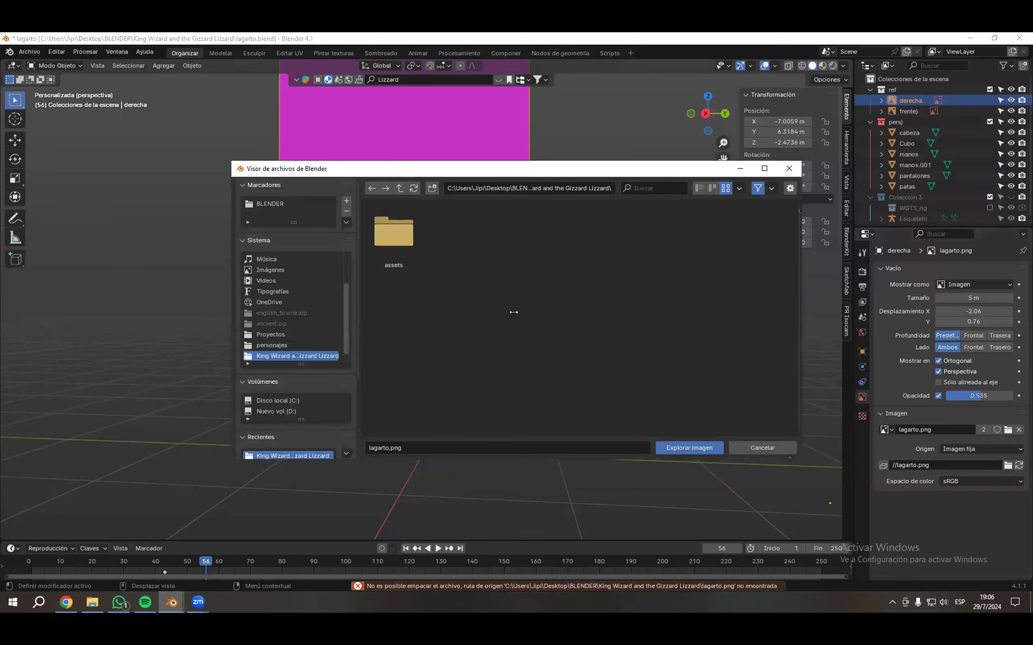
{"action": "double_click", "coordinate": [270, 204]}
{"action": "left_click", "coordinate": [521, 236]}
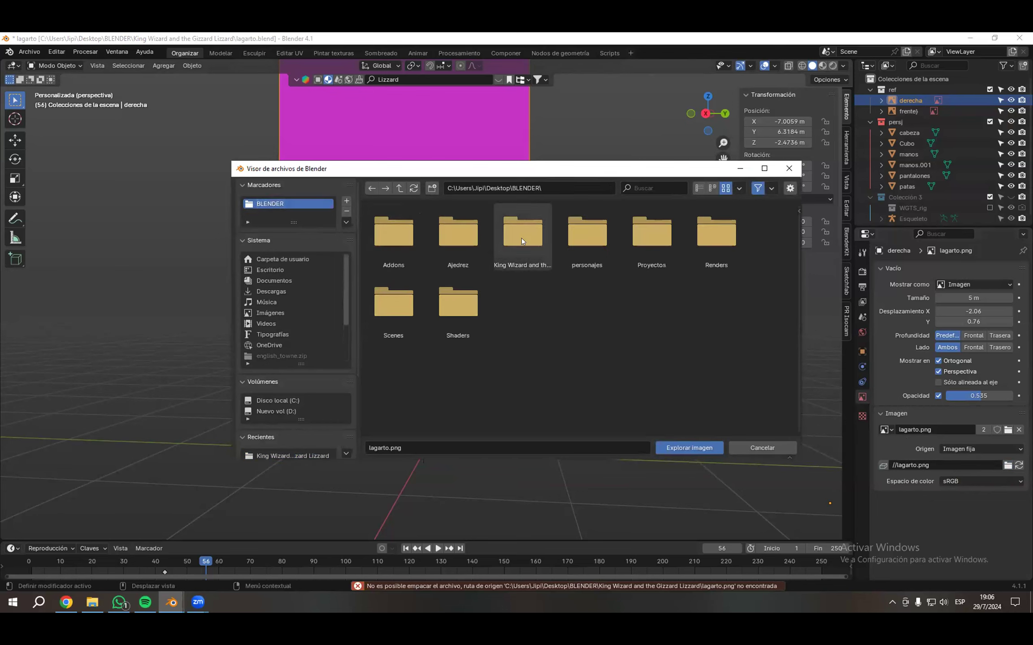
{"action": "double_click", "coordinate": [521, 240]}
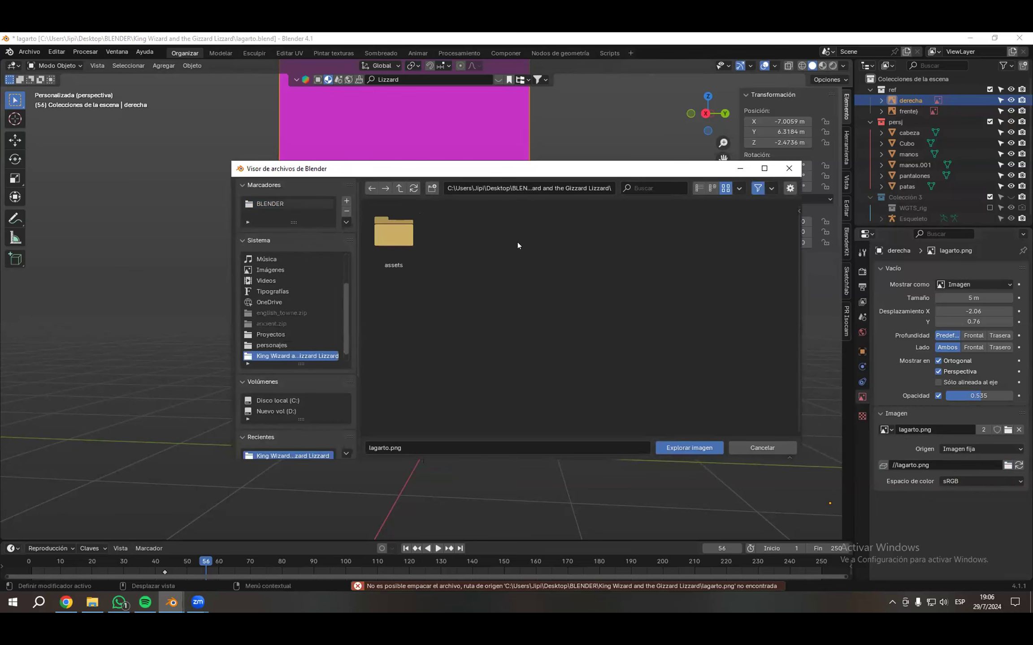
{"action": "left_click", "coordinate": [371, 190]}
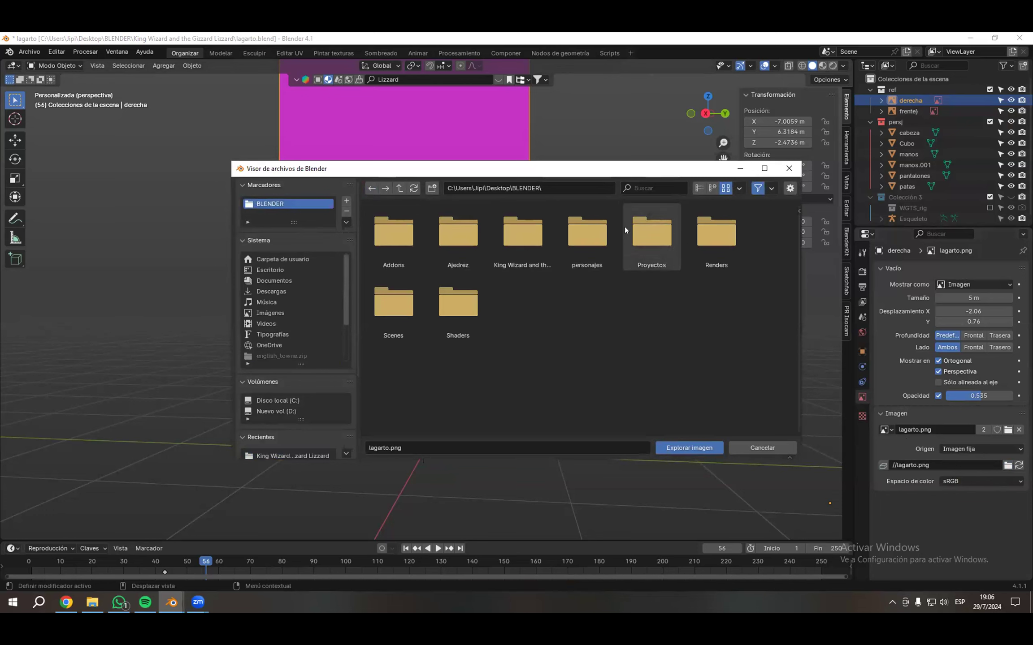
{"action": "double_click", "coordinate": [570, 235]}
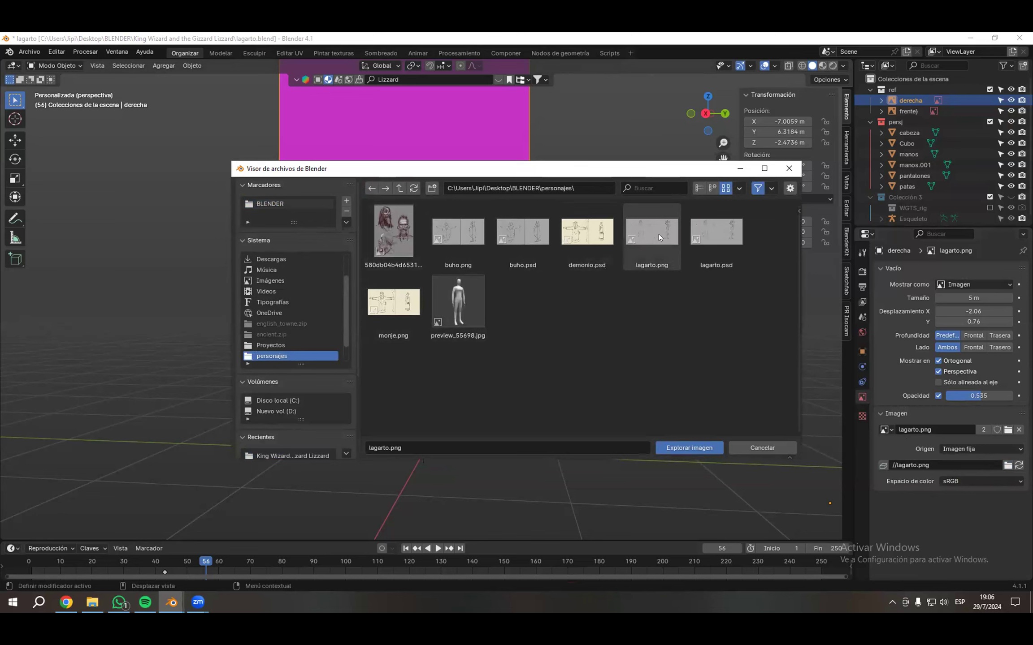
{"action": "double_click", "coordinate": [640, 233]}
- Inspect the reloaded lizard reference drawing in perspective, and compare it with the model in the front orthographic view
{"action": "scroll", "coordinate": [490, 309], "scroll_direction": "up", "scroll_amount": 6}
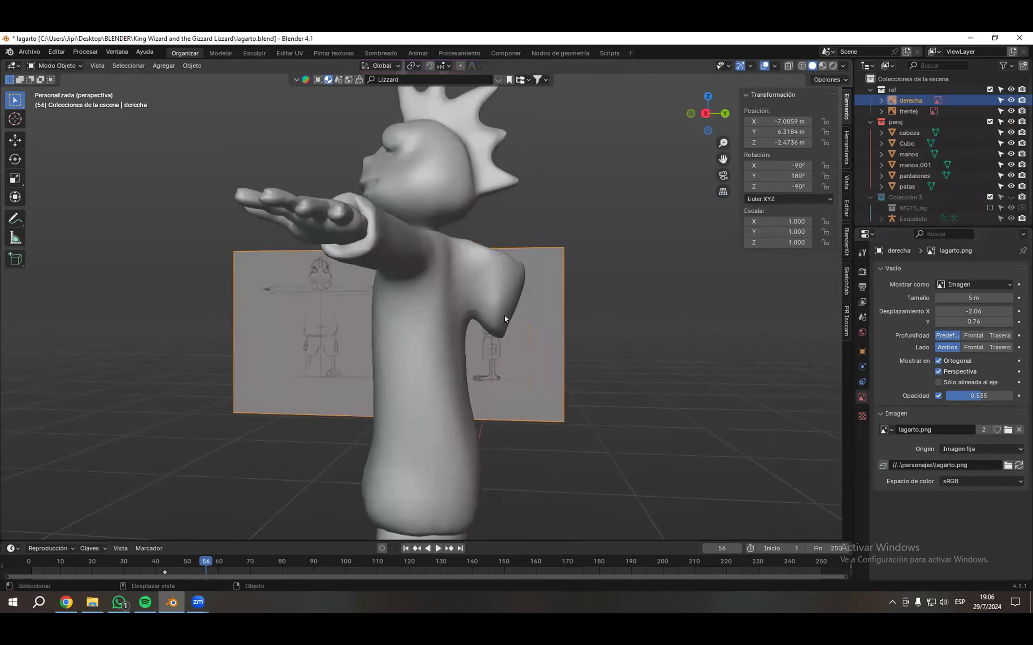
{"action": "scroll", "coordinate": [374, 347], "scroll_direction": "up", "scroll_amount": 5}
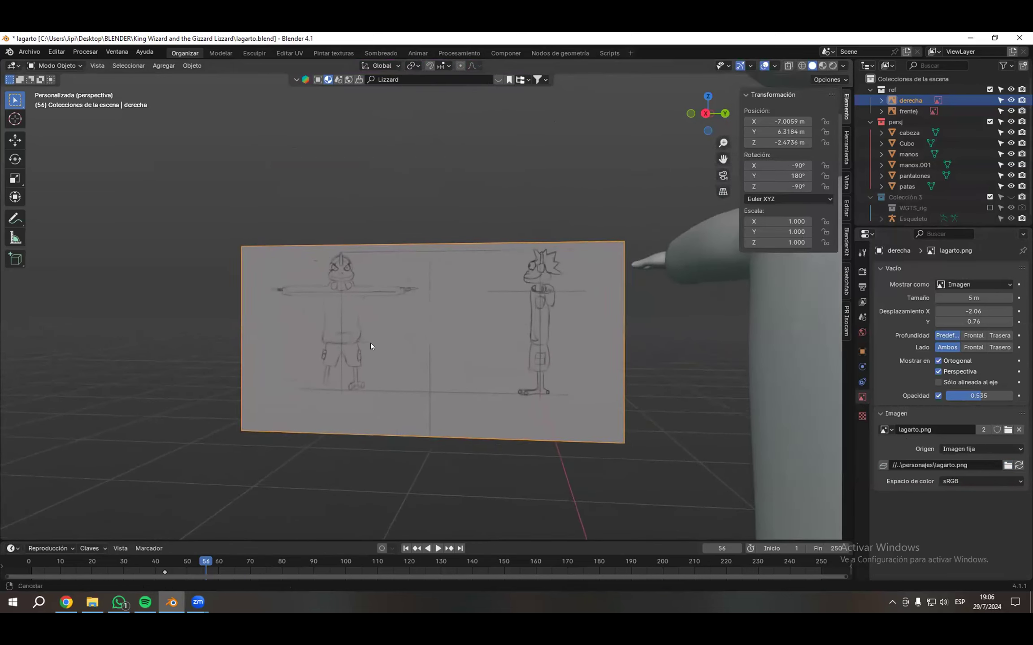
{"action": "scroll", "coordinate": [375, 379], "scroll_direction": "up", "scroll_amount": 1}
{"action": "middle_click_drag", "start_coordinate": [439, 472], "coordinate": [461, 491]}
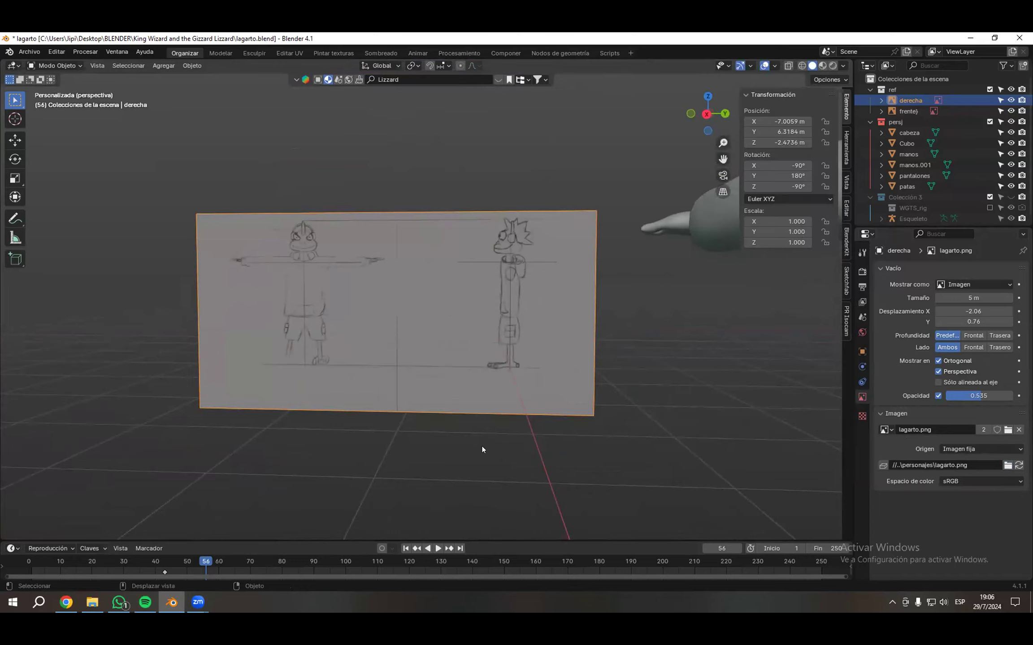
{"action": "key", "text": "KP_1"}
{"action": "scroll", "coordinate": [466, 381], "scroll_direction": "down", "scroll_amount": 4}
{"action": "scroll", "coordinate": [461, 372], "scroll_direction": "down", "scroll_amount": 8}
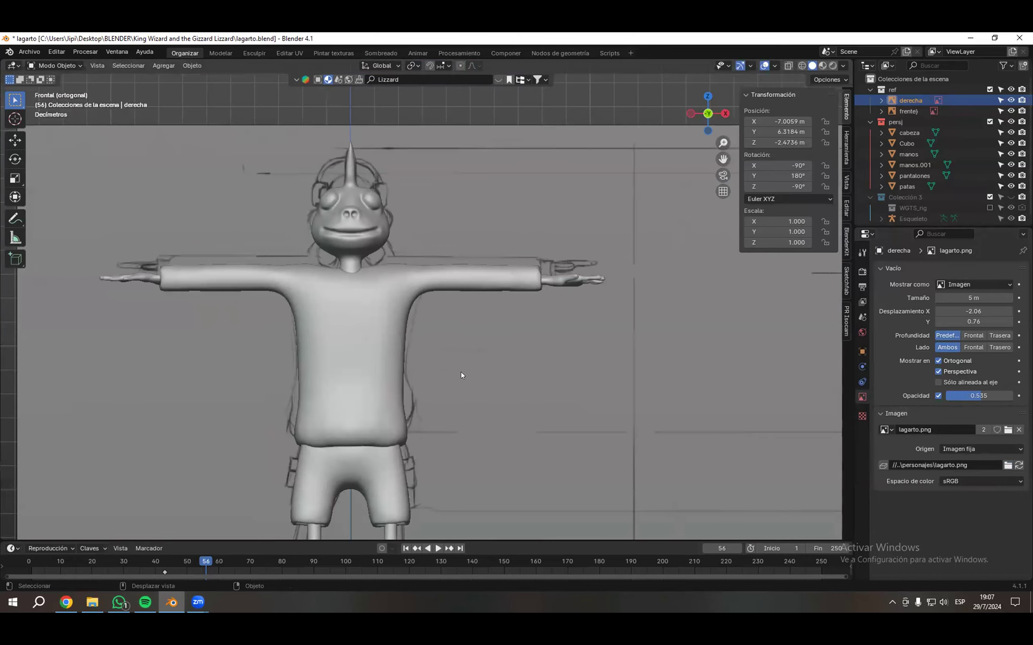
{"action": "scroll", "coordinate": [461, 372], "scroll_direction": "up", "scroll_amount": 3}
{"action": "scroll", "coordinate": [490, 398], "scroll_direction": "down", "scroll_amount": 2}
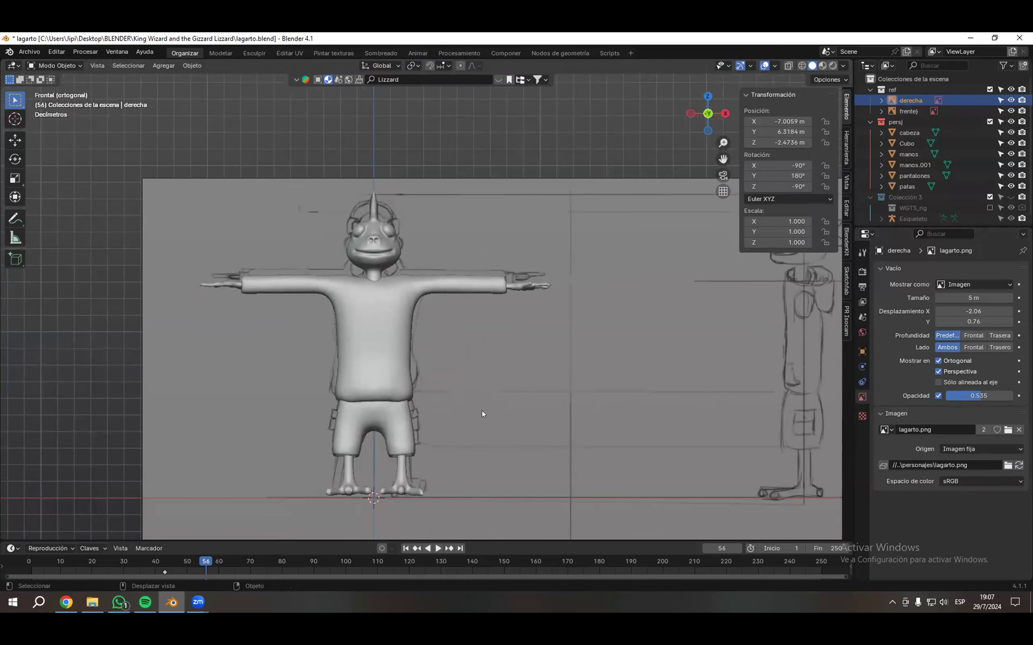
- Pack the lagarto.png reference image into the project and save the file
{"action": "left_click", "coordinate": [881, 464]}
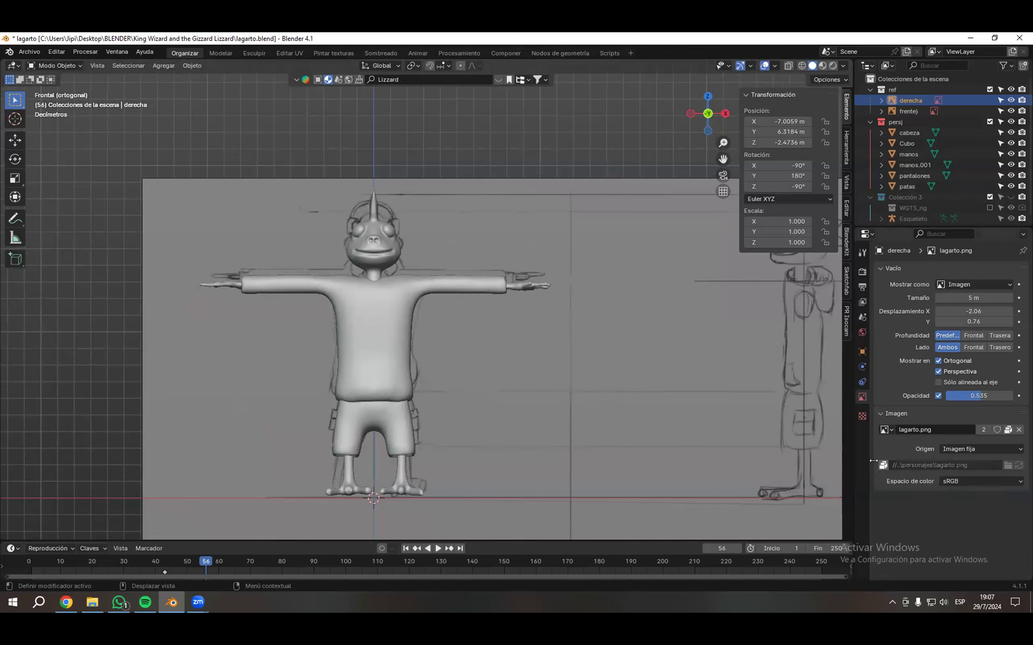
{"action": "left_click", "coordinate": [904, 111]}
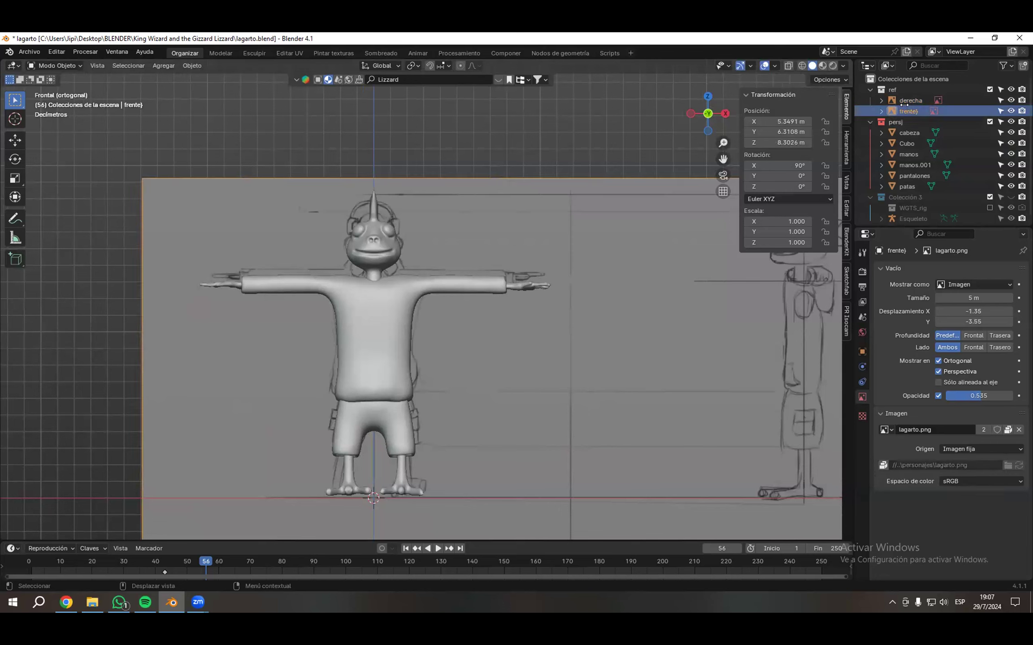
{"action": "key", "text": "KP_3"}
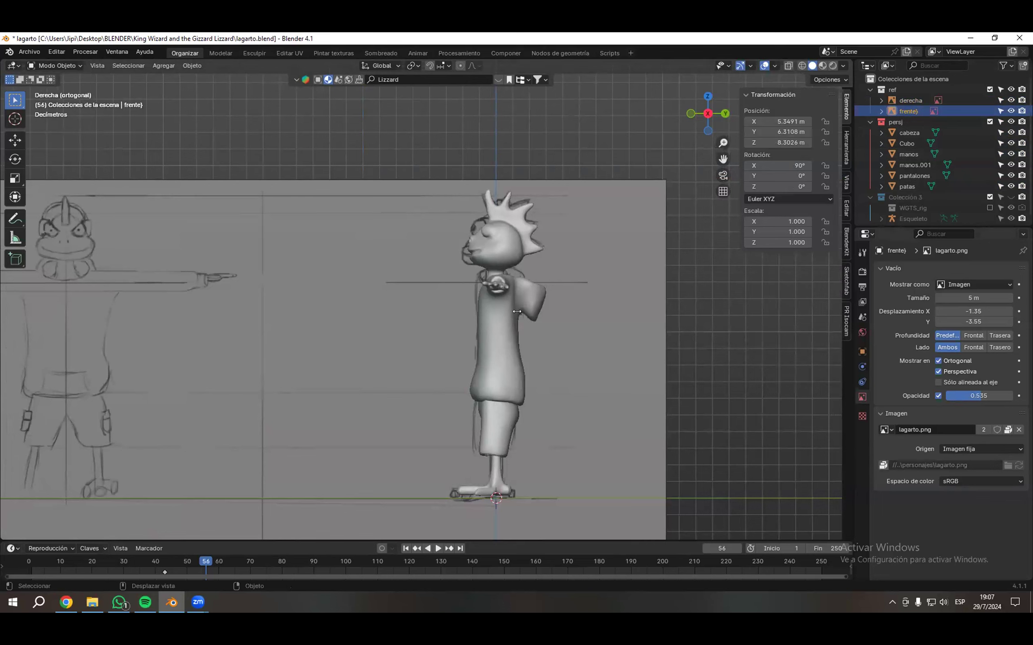
{"action": "key", "text": "ctrl+s"}
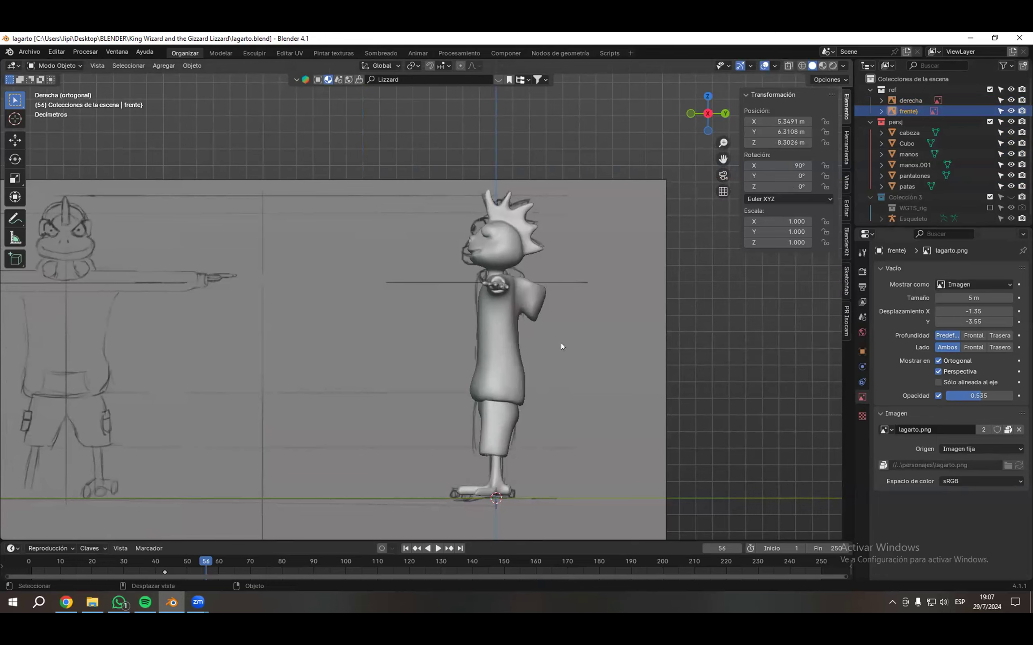
- Examine how the lizard's head, arms and body line up with the drawing in side, perspective and front views
{"action": "scroll", "coordinate": [561, 343], "scroll_direction": "down", "scroll_amount": 1}
{"action": "scroll", "coordinate": [571, 406], "scroll_direction": "up", "scroll_amount": 2}
{"action": "middle_click_drag", "start_coordinate": [571, 393], "coordinate": [515, 358]}
{"action": "key", "text": "KP_1"}
{"action": "key", "text": "KP_3"}
{"action": "scroll", "coordinate": [333, 274], "scroll_direction": "up", "scroll_amount": 5}
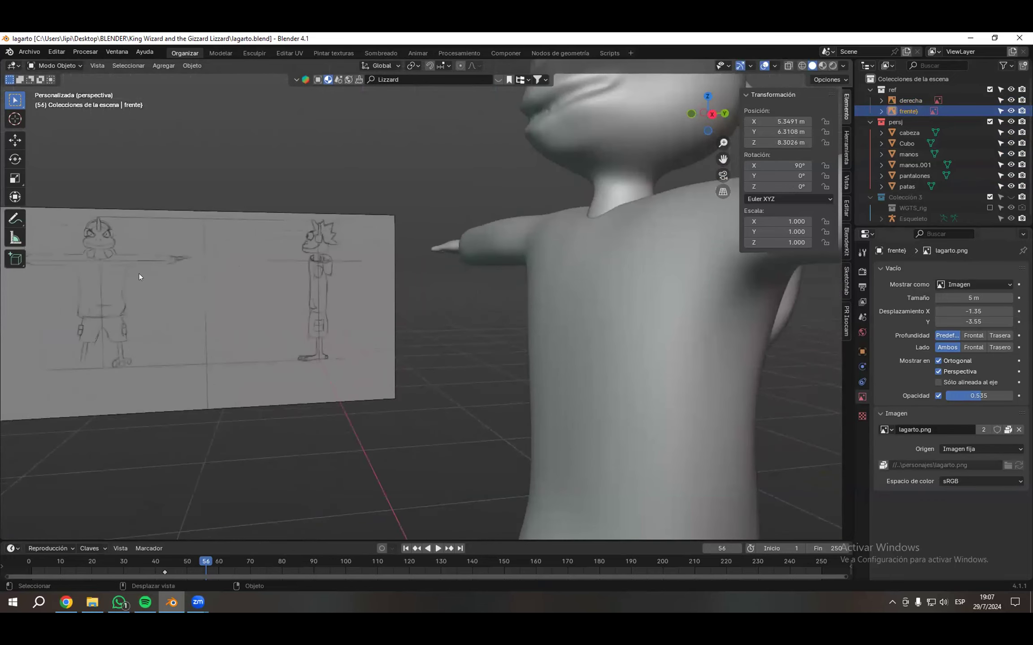
{"action": "key", "text": "KP_1"}
{"action": "scroll", "coordinate": [460, 328], "scroll_direction": "down", "scroll_amount": 9}
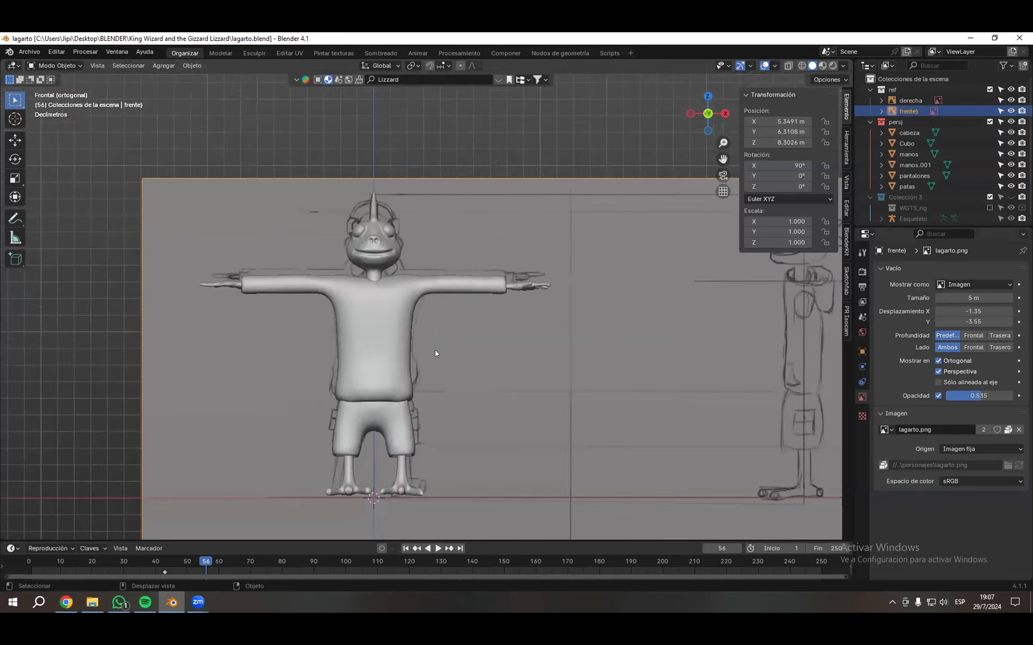
{"action": "scroll", "coordinate": [435, 350], "scroll_direction": "up", "scroll_amount": 3}
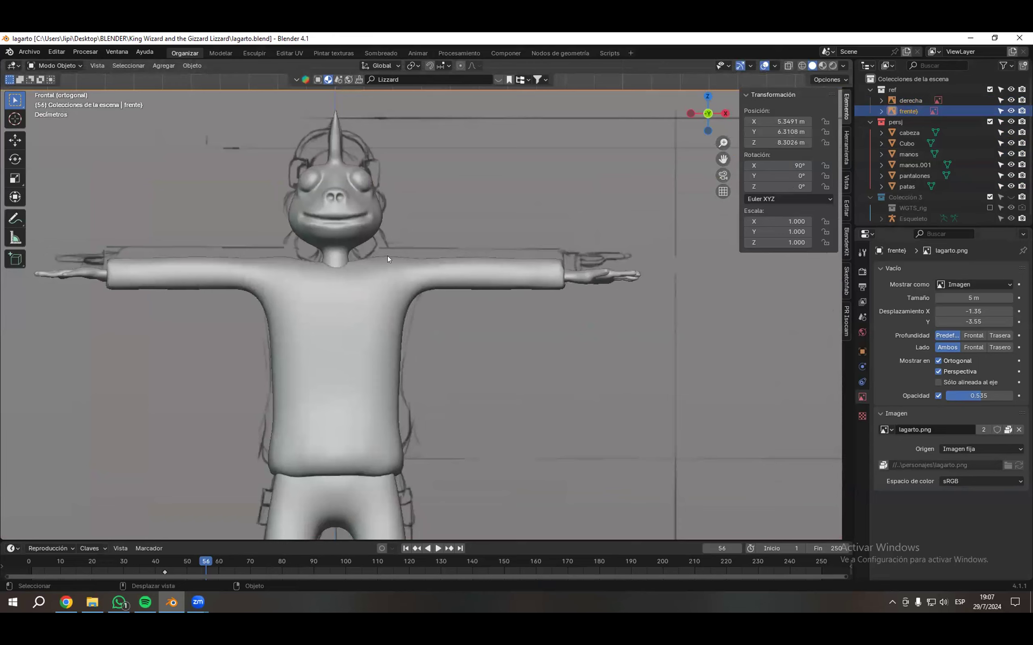
- Switch to Mixamo in the browser and preview the Taunt and Reaction animations on the lizard character
{"action": "mouse_move", "coordinate": [538, 336]}
{"action": "middle_mouse_down"}
{"action": "mouse_move", "coordinate": [492, 345]}
{"action": "mouse_move", "coordinate": [493, 290]}
{"action": "mouse_move", "coordinate": [510, 317]}
{"action": "mouse_move", "coordinate": [450, 317]}
{"action": "mouse_move", "coordinate": [533, 316]}
{"action": "mouse_move", "coordinate": [560, 286]}
{"action": "mouse_move", "coordinate": [563, 326]}
{"action": "mouse_move", "coordinate": [518, 341]}
{"action": "middle_mouse_up"}
{"action": "left_click", "coordinate": [67, 602]}
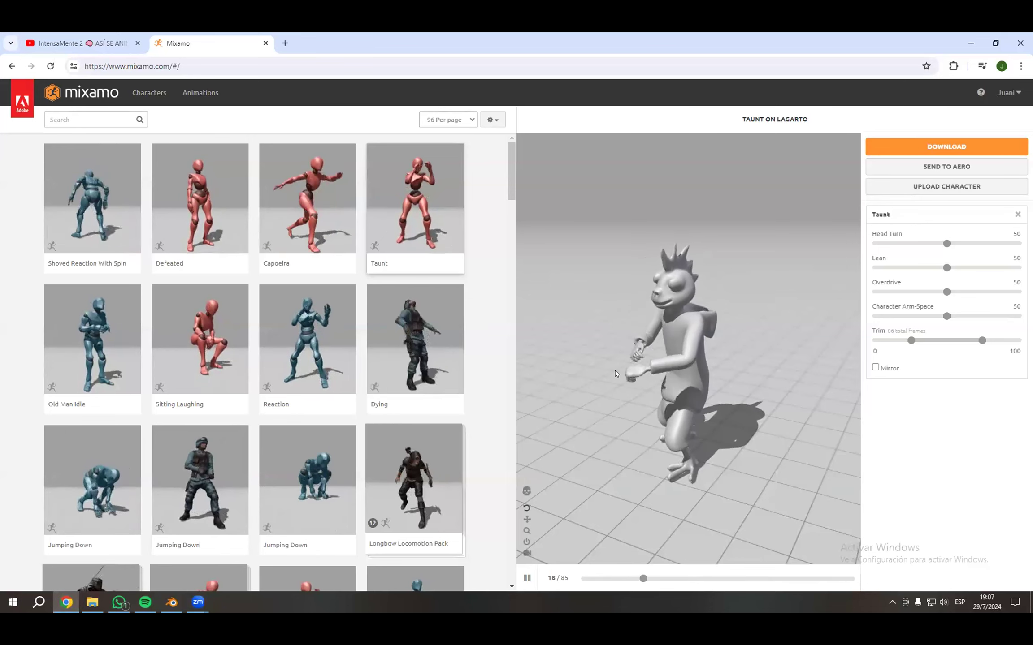
{"action": "left_click", "coordinate": [431, 236]}
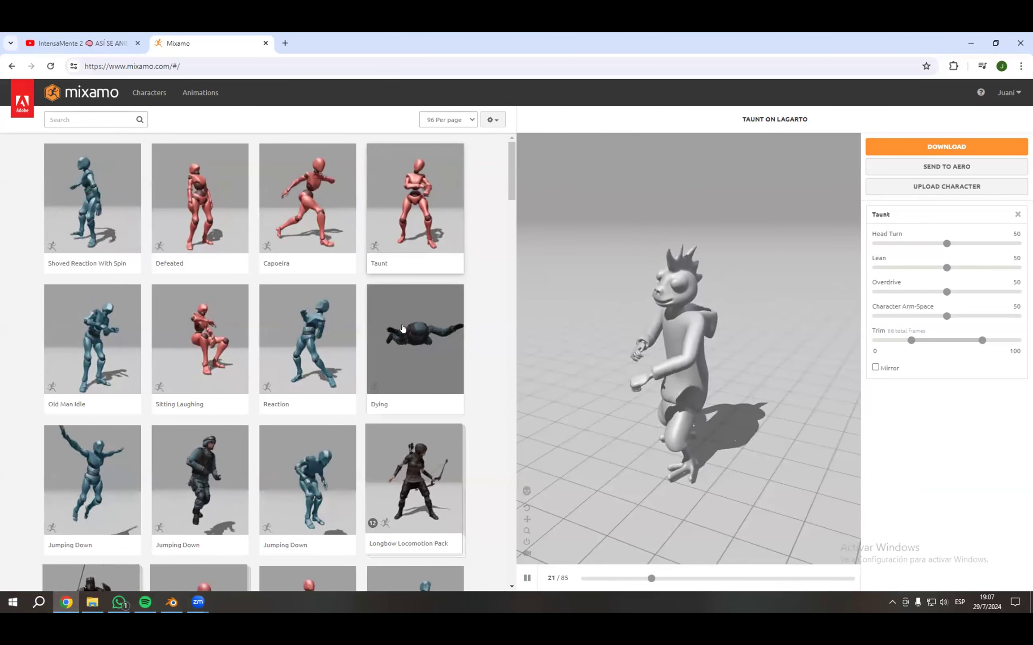
{"action": "left_click", "coordinate": [309, 340]}
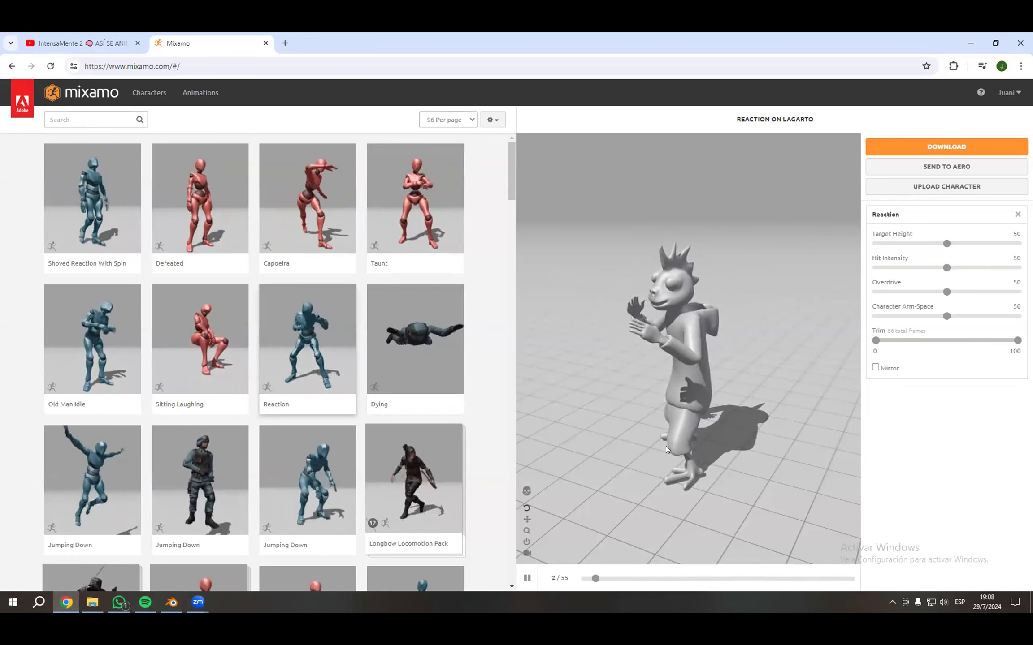
{"action": "mouse_move", "coordinate": [199, 602]}
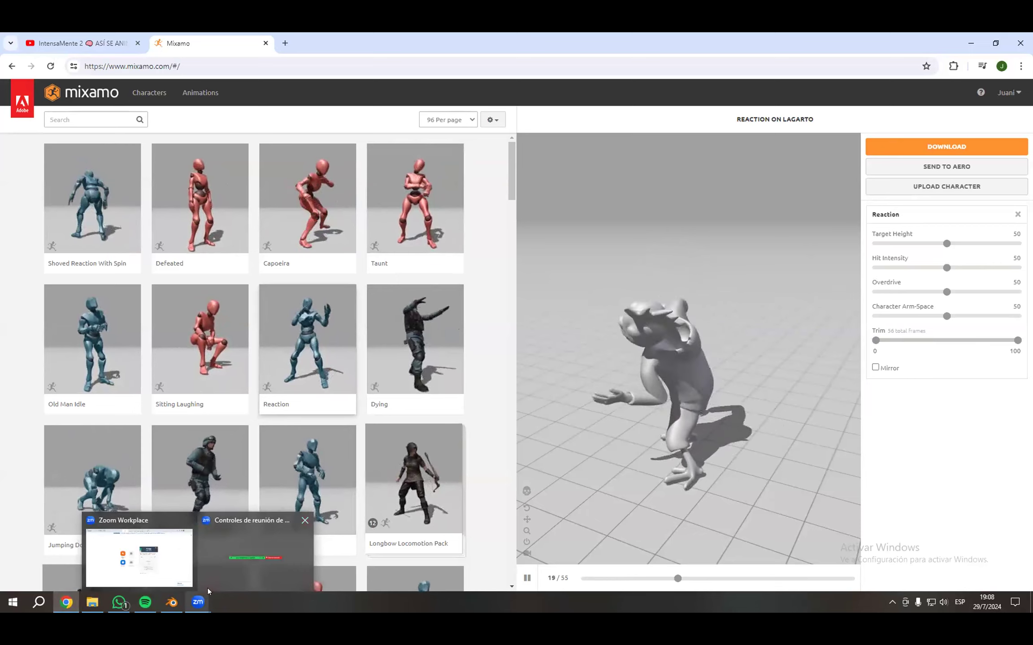
- Switch back to Blender and inspect the sweater's mesh topology and its modifier settings
{"action": "left_click", "coordinate": [172, 602]}
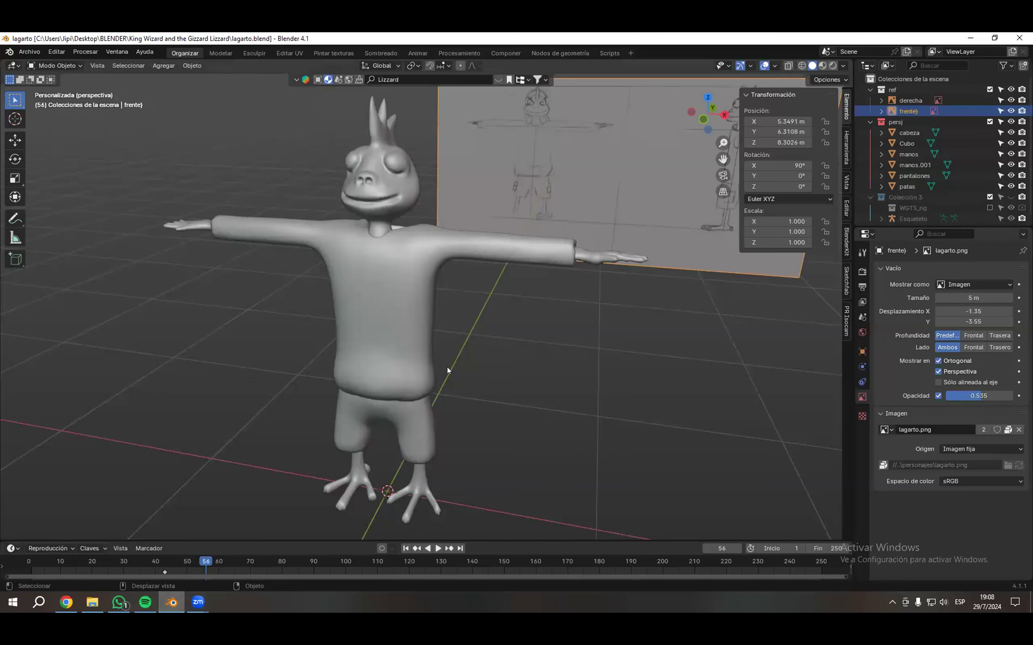
{"action": "left_click", "coordinate": [405, 304]}
{"action": "middle_click_drag", "start_coordinate": [518, 406], "coordinate": [492, 403]}
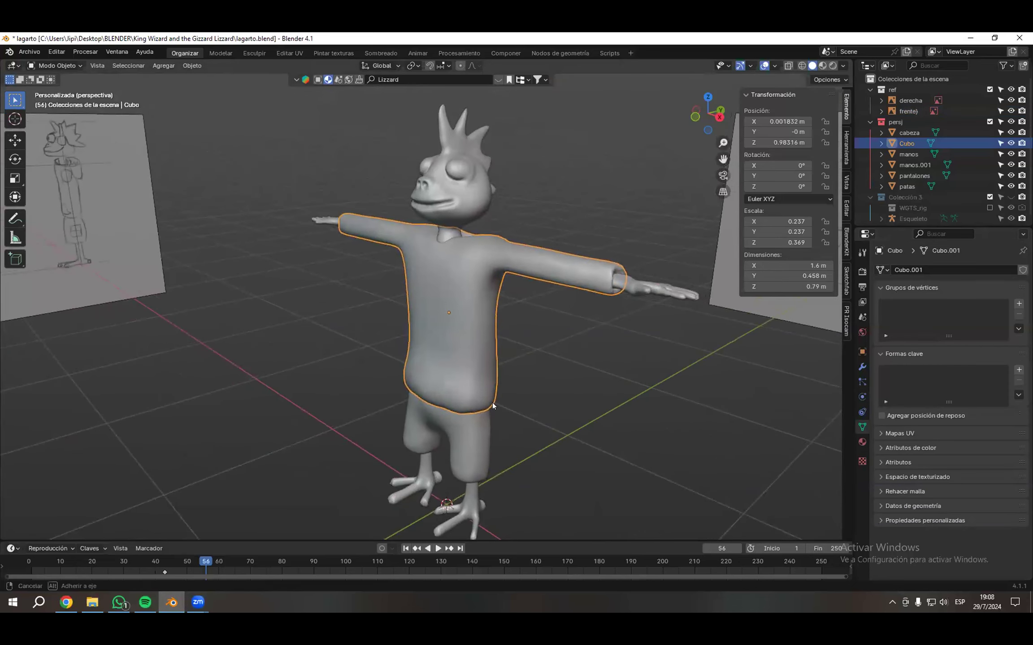
{"action": "key", "text": "Tab"}
{"action": "middle_click_drag", "start_coordinate": [584, 356], "coordinate": [457, 368]}
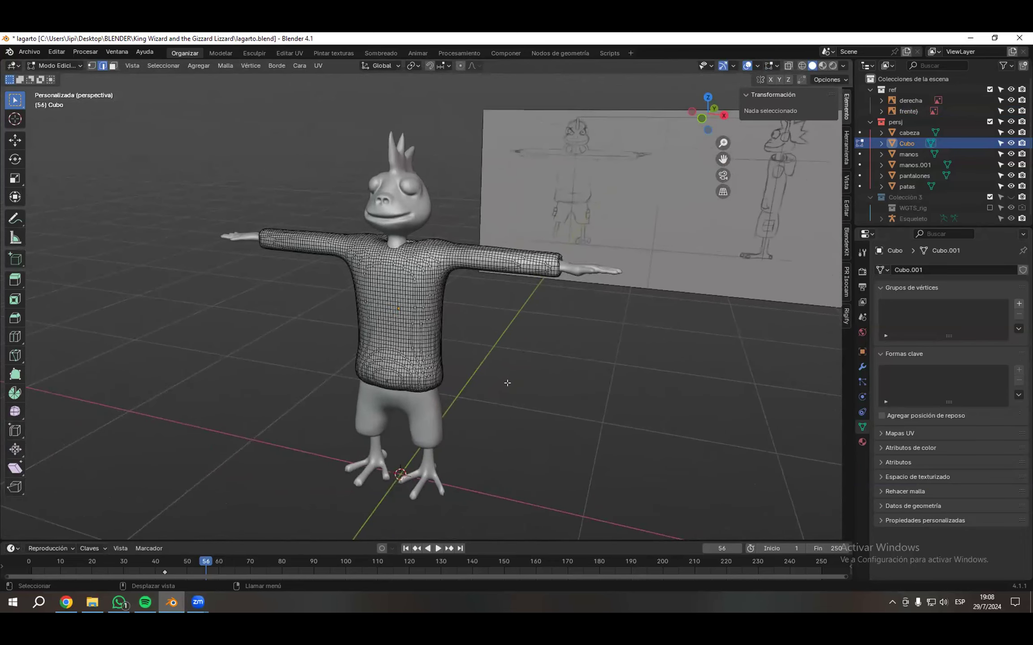
{"action": "left_click", "coordinate": [862, 367]}
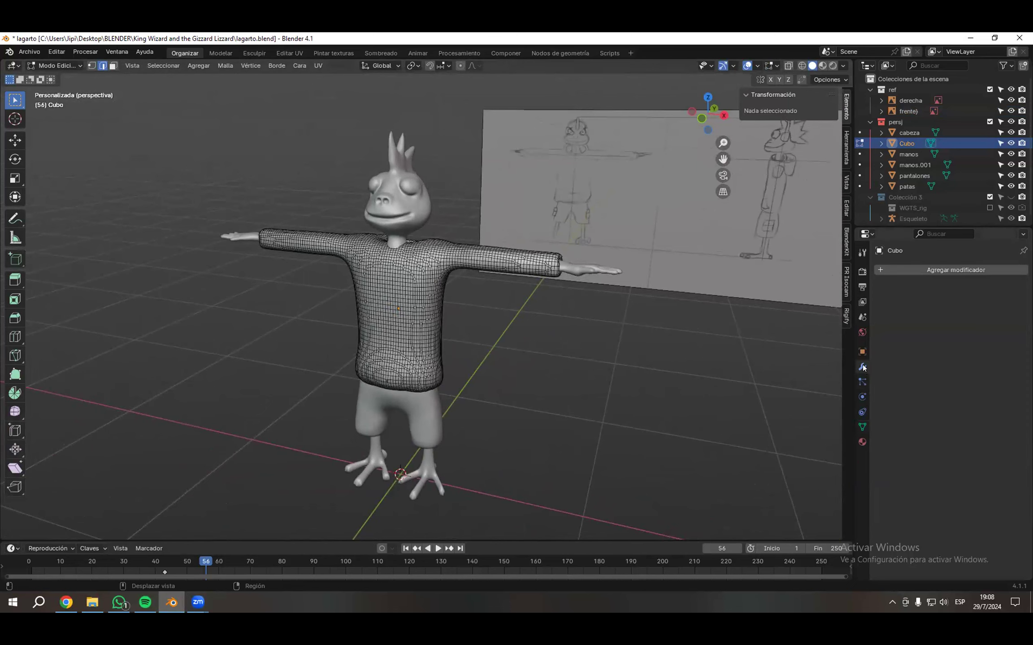
{"action": "key", "text": "Tab"}
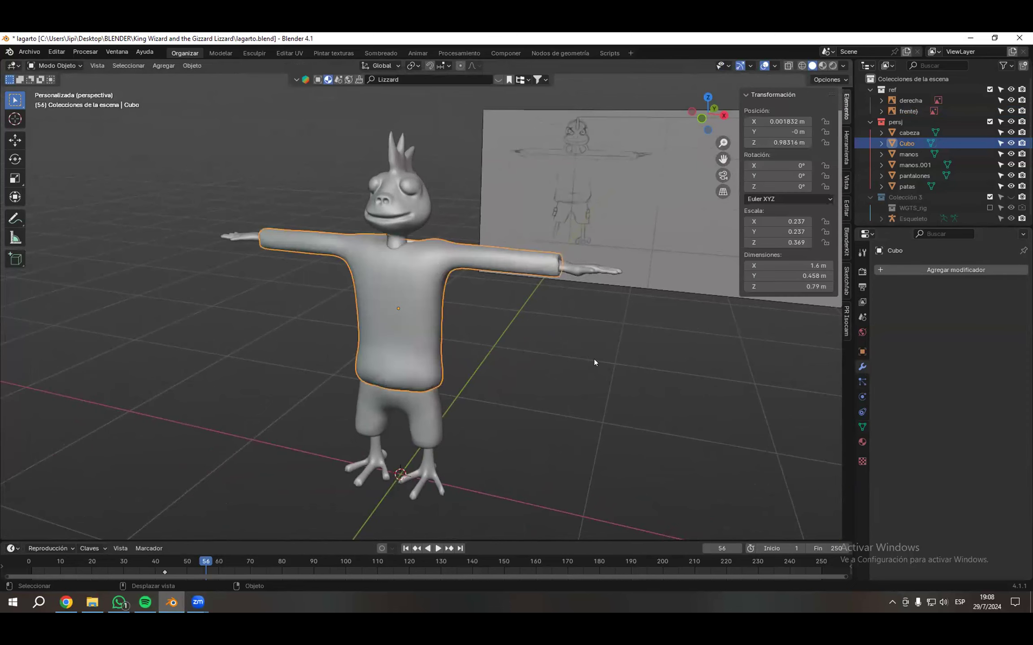
{"action": "middle_click_drag", "start_coordinate": [594, 359], "coordinate": [651, 364]}
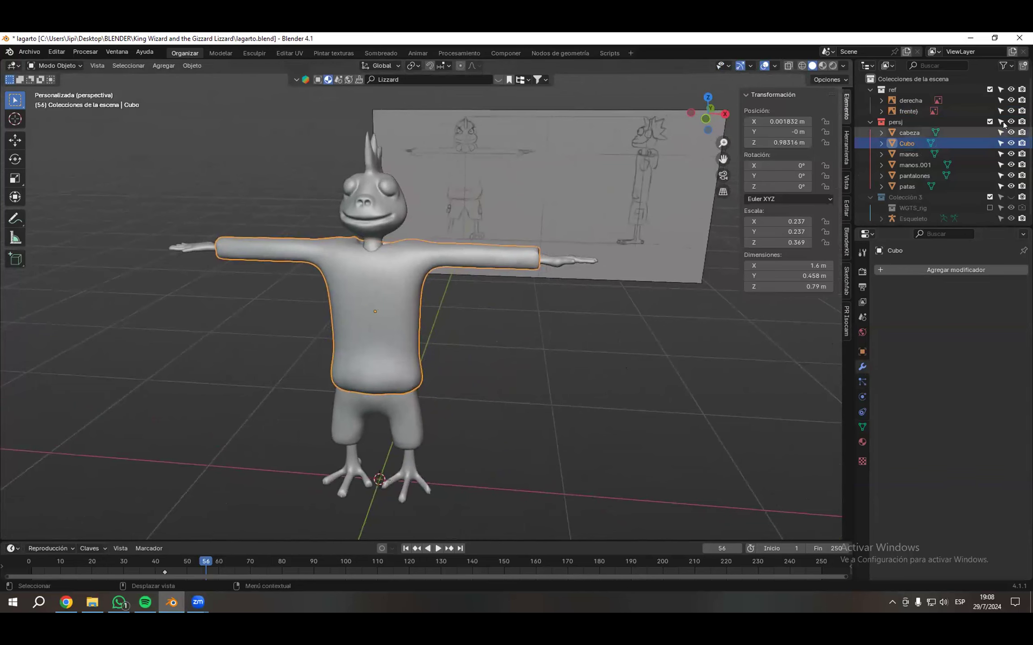
- Make the ref collection unselectable and show the wireframe over the lizard's meshes
{"action": "left_click", "coordinate": [1001, 90]}
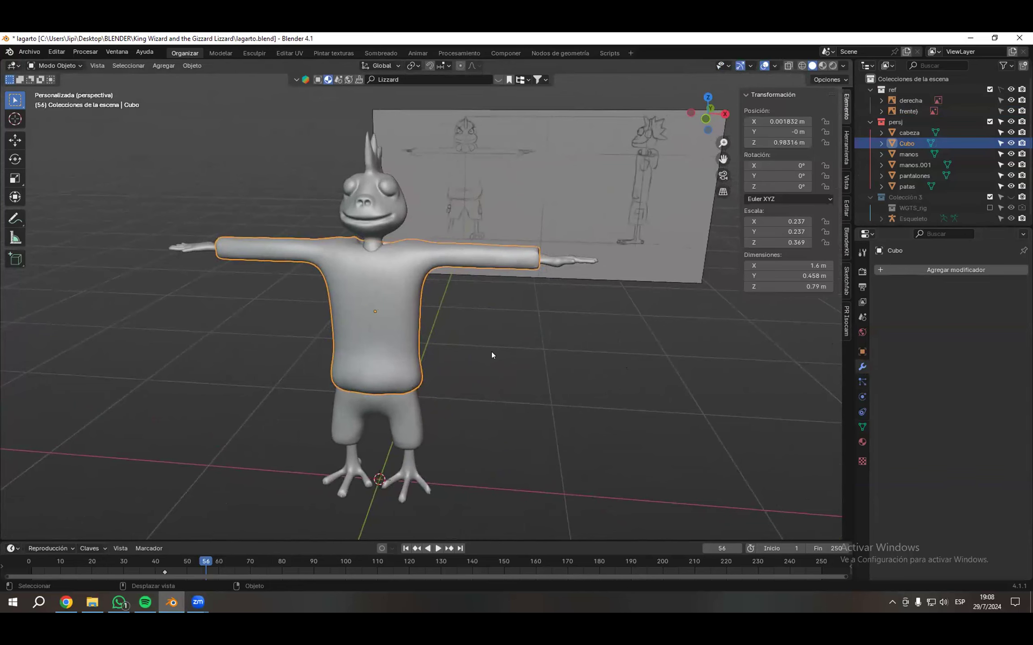
{"action": "key", "text": "shift+z"}
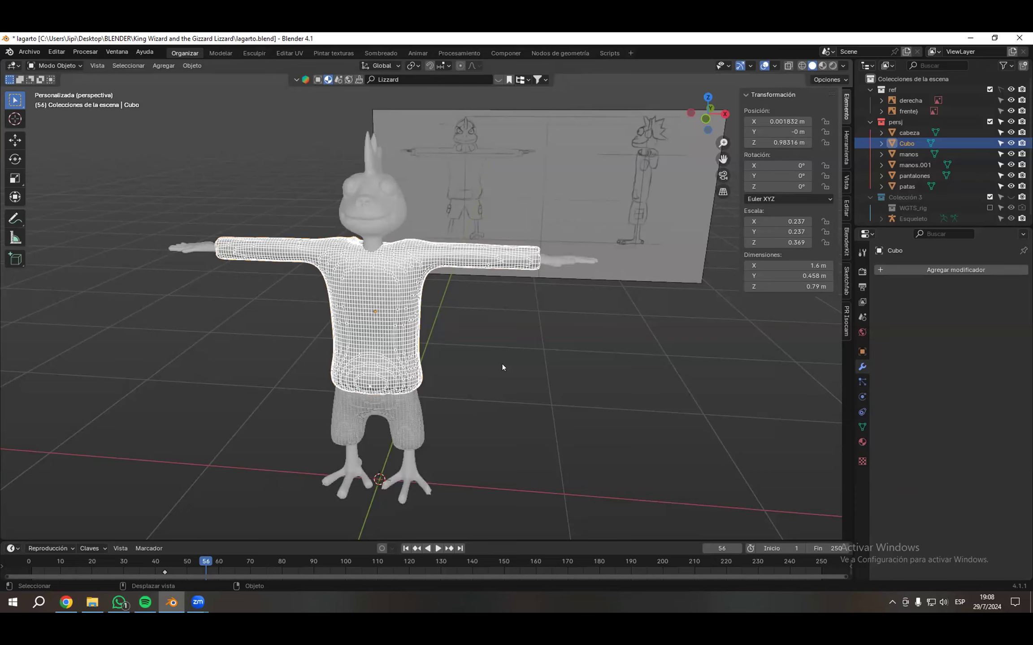
{"action": "mouse_move", "coordinate": [502, 364]}
{"action": "middle_mouse_down"}
{"action": "mouse_move", "coordinate": [482, 371]}
{"action": "mouse_move", "coordinate": [490, 363]}
{"action": "mouse_move", "coordinate": [508, 378]}
{"action": "middle_mouse_up"}
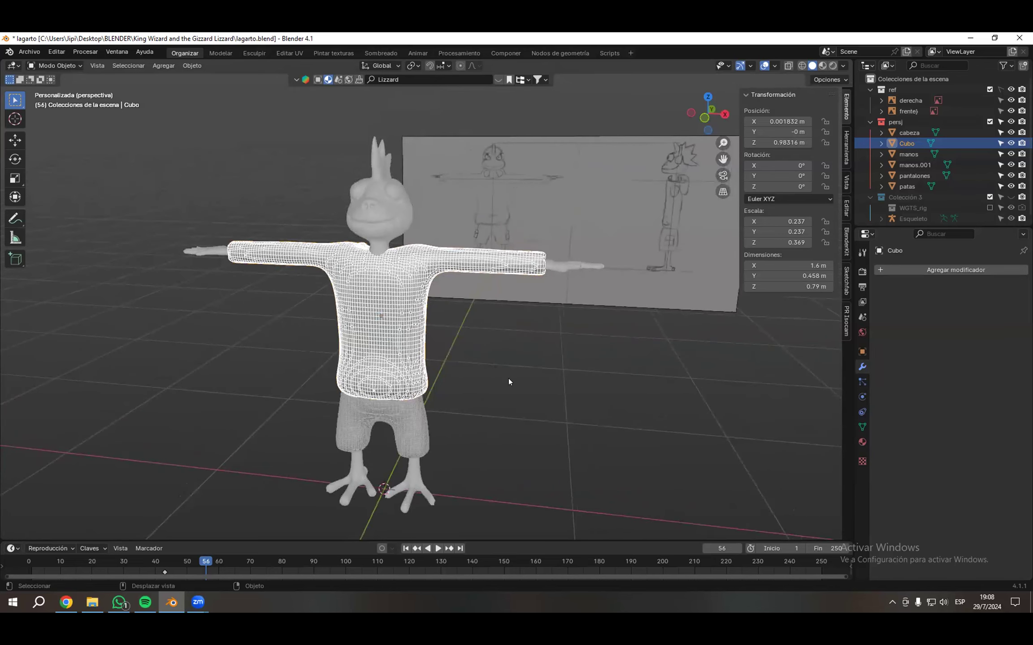
- Deselect the sweater and hide the ref collection in the viewport
{"action": "left_click", "coordinate": [518, 424]}
{"action": "mouse_move", "coordinate": [578, 412]}
{"action": "middle_mouse_down"}
{"action": "mouse_move", "coordinate": [631, 392]}
{"action": "mouse_move", "coordinate": [639, 408]}
{"action": "mouse_move", "coordinate": [555, 417]}
{"action": "mouse_move", "coordinate": [545, 389]}
{"action": "mouse_move", "coordinate": [561, 406]}
{"action": "mouse_move", "coordinate": [590, 397]}
{"action": "mouse_move", "coordinate": [588, 372]}
{"action": "mouse_move", "coordinate": [500, 381]}
{"action": "mouse_move", "coordinate": [552, 398]}
{"action": "mouse_move", "coordinate": [568, 381]}
{"action": "mouse_move", "coordinate": [586, 399]}
{"action": "middle_mouse_up"}
{"action": "left_click", "coordinate": [1010, 89]}
{"action": "mouse_move", "coordinate": [529, 365]}
{"action": "middle_mouse_down"}
{"action": "mouse_move", "coordinate": [551, 426]}
{"action": "mouse_move", "coordinate": [551, 389]}
{"action": "mouse_move", "coordinate": [529, 381]}
{"action": "middle_mouse_up"}
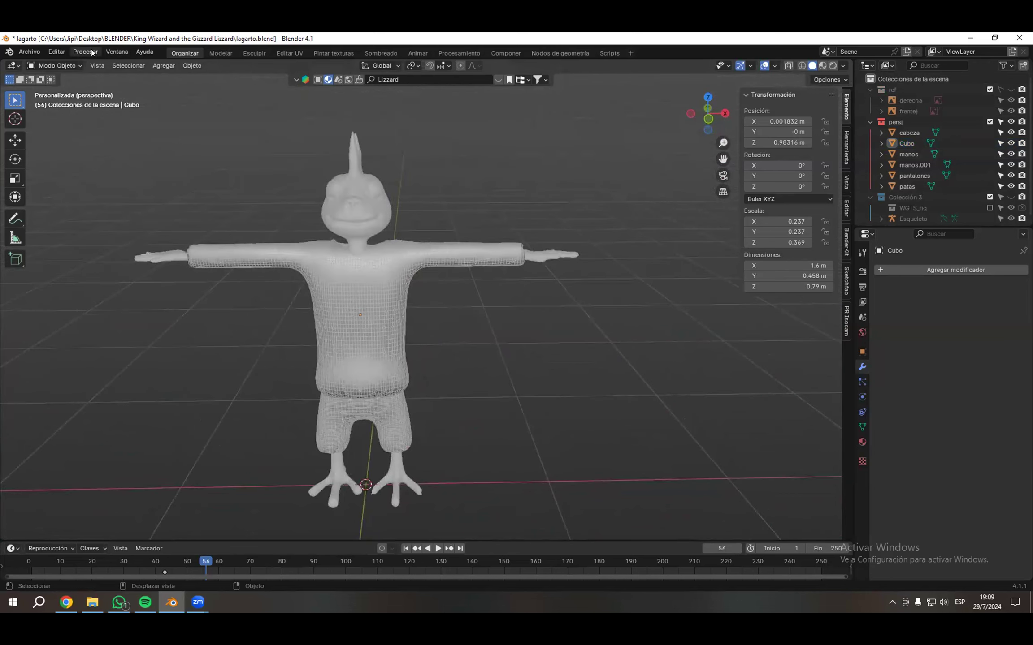
{"action": "middle_click_drag", "start_coordinate": [435, 345], "coordinate": [436, 345]}
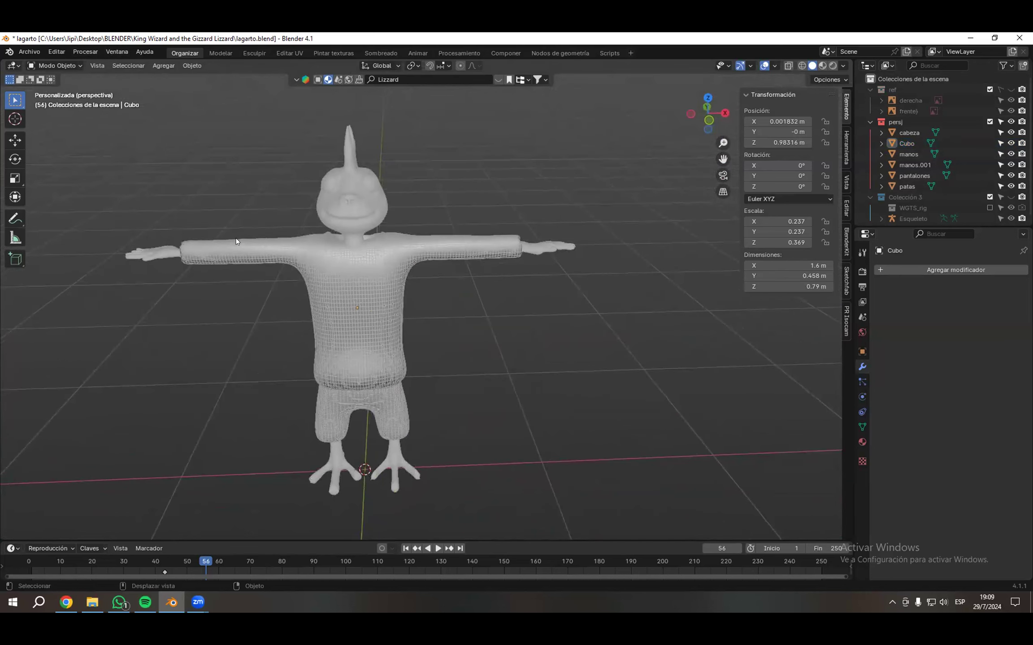
- Save the current interface theme in the preferences as a new preset named with the owner's first name
{"action": "left_click", "coordinate": [56, 51]}
{"action": "left_click", "coordinate": [84, 185]}
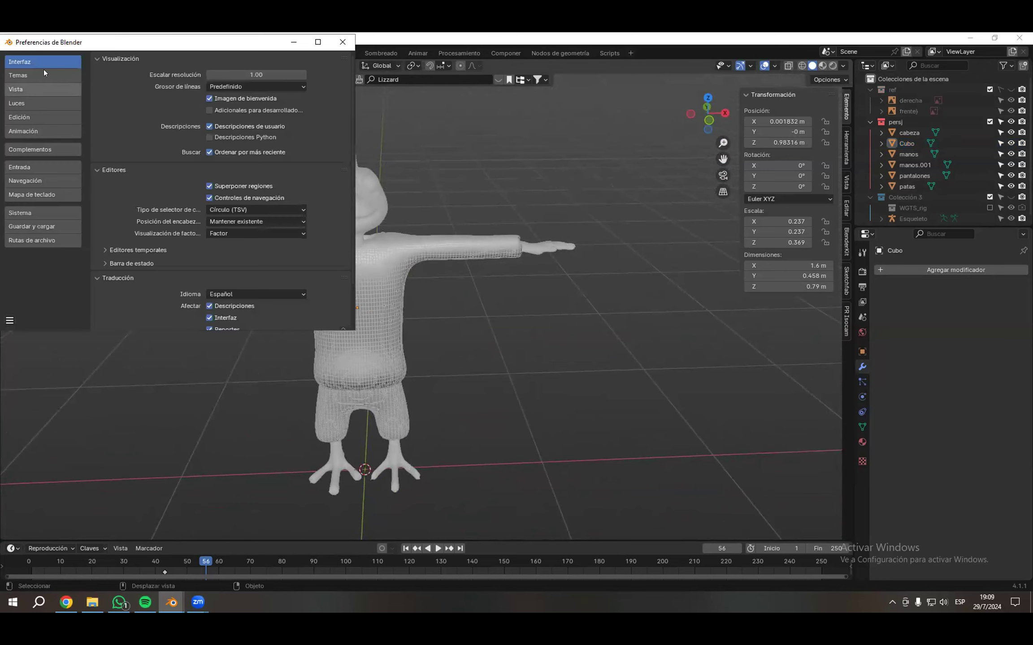
{"action": "left_click", "coordinate": [44, 76]}
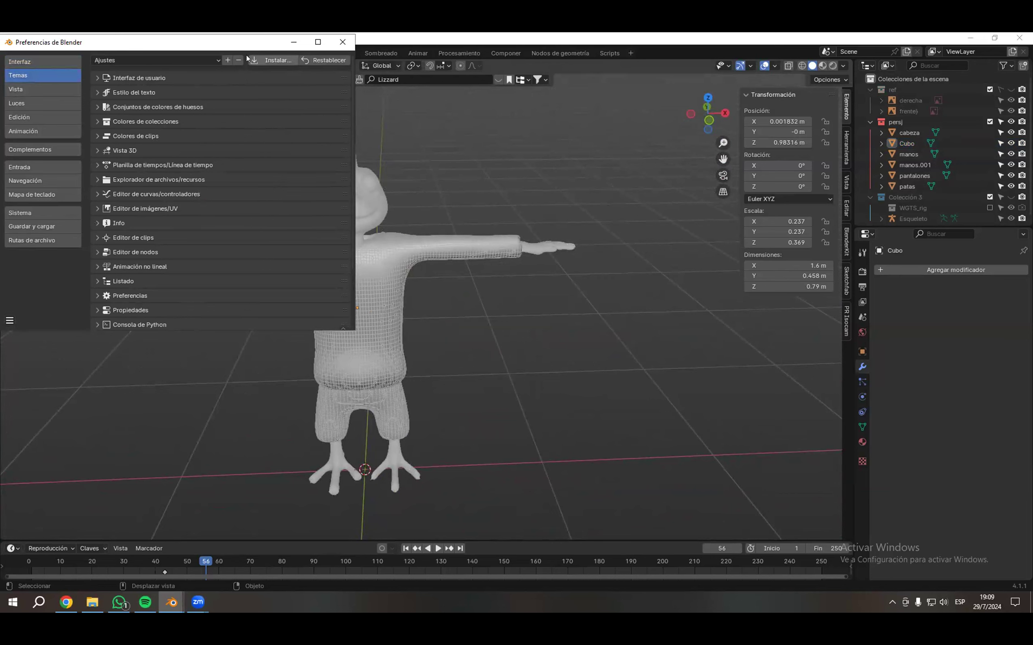
{"action": "left_click", "coordinate": [170, 54]}
{"action": "scroll", "coordinate": [275, 142], "scroll_direction": "up", "scroll_amount": 2, "text": "ctrl"}
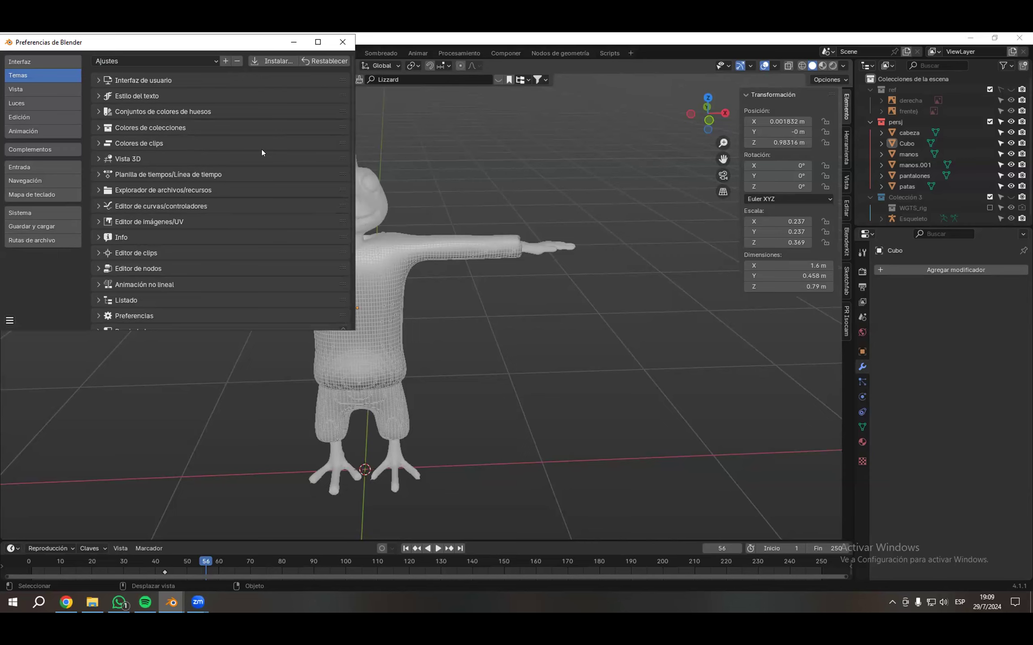
{"action": "left_click", "coordinate": [476, 288]}
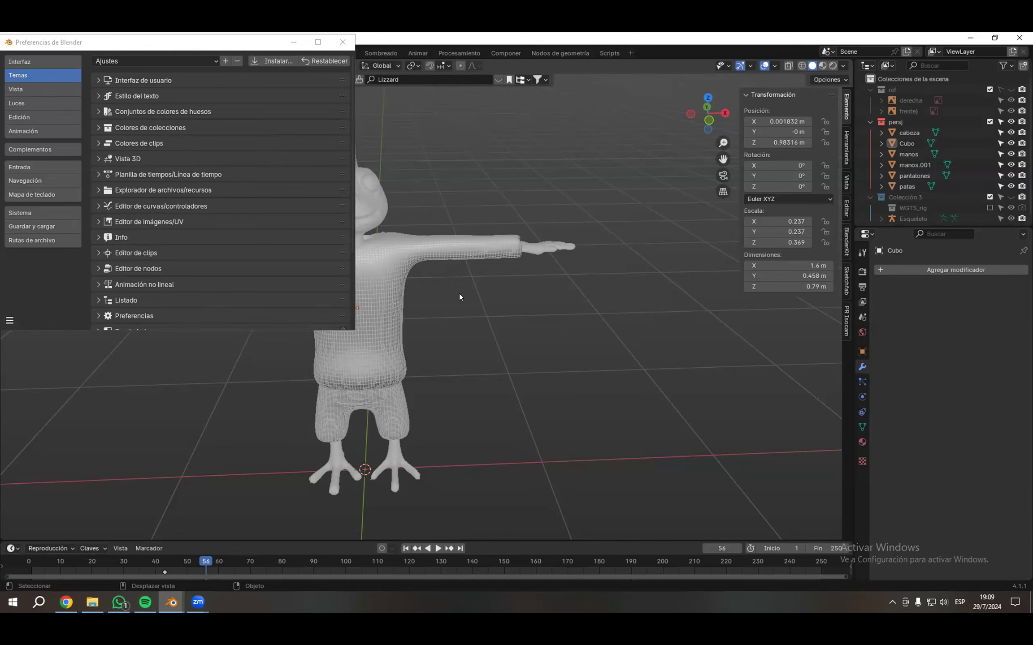
{"action": "left_click", "coordinate": [230, 62]}
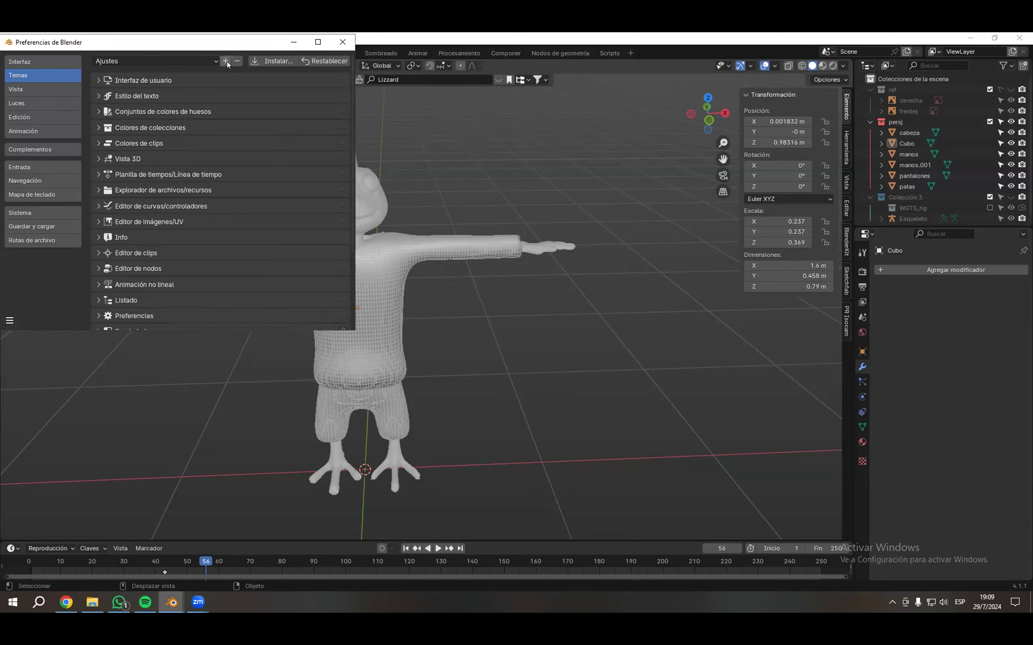
{"action": "left_click", "coordinate": [226, 61]}
{"action": "left_click", "coordinate": [261, 79]}
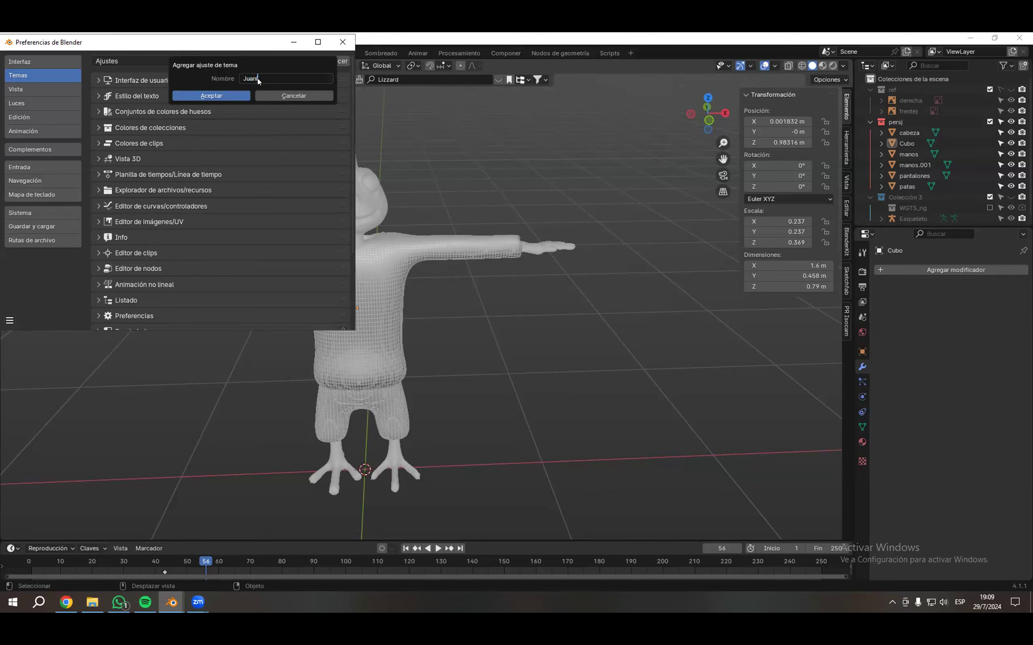
{"action": "left_click", "coordinate": [225, 95]}
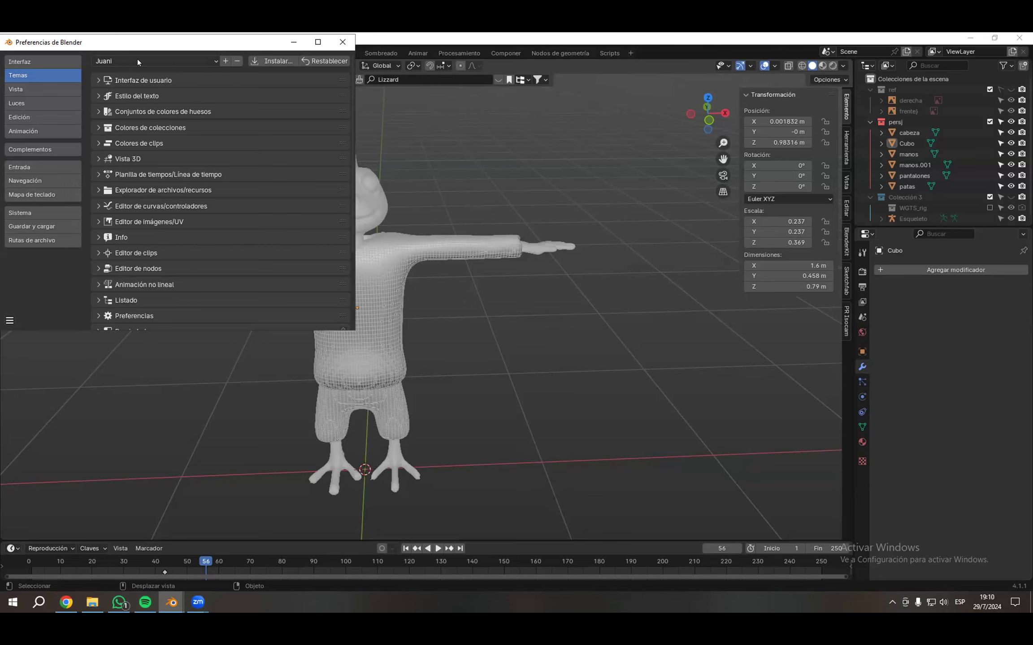
- Browse the theme presets, apply the Blender Dark theme to the interface and close the preferences
{"action": "left_click", "coordinate": [157, 61]}
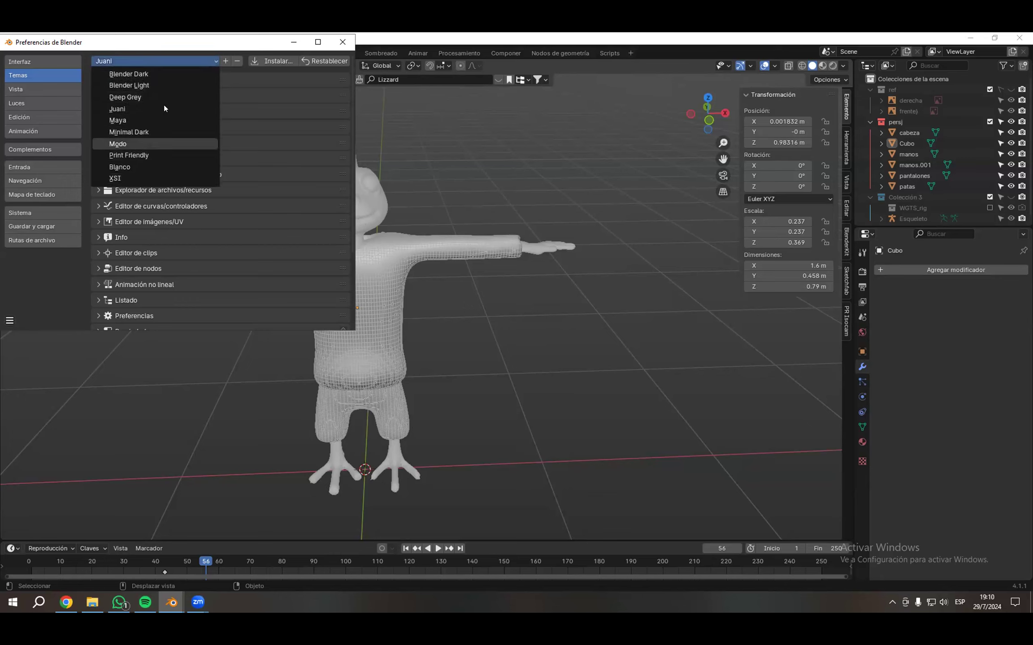
{"action": "left_click", "coordinate": [227, 67]}
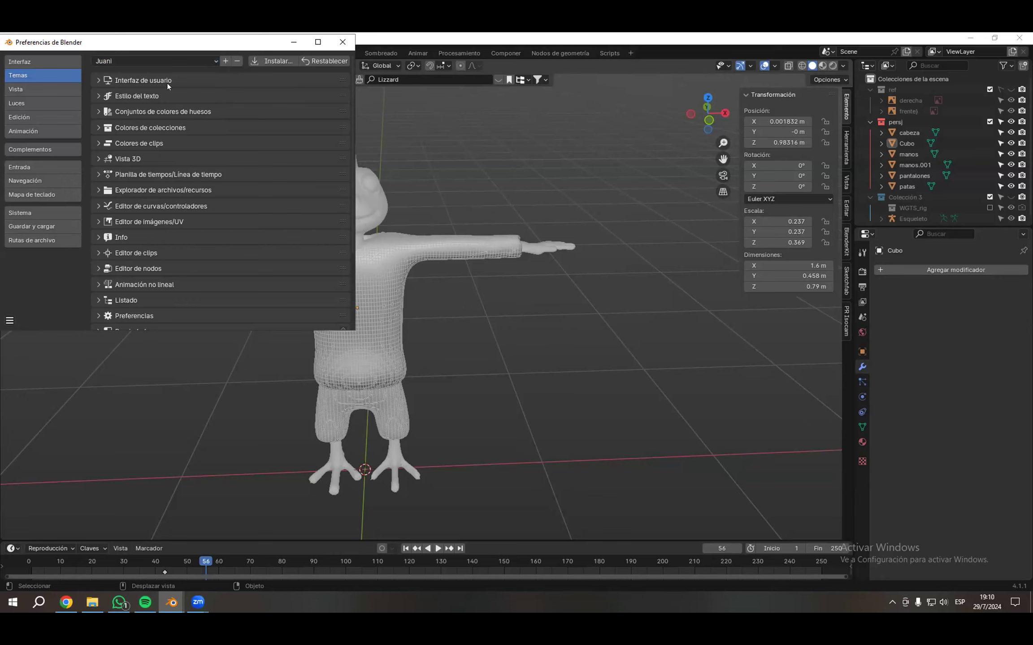
{"action": "left_click", "coordinate": [167, 59]}
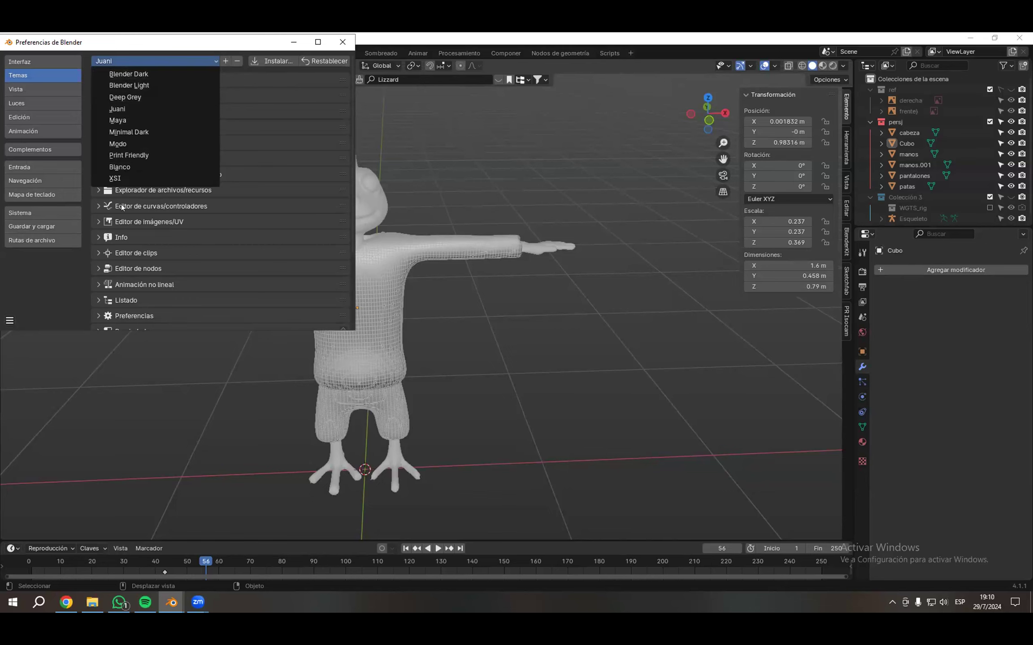
{"action": "left_click", "coordinate": [147, 74]}
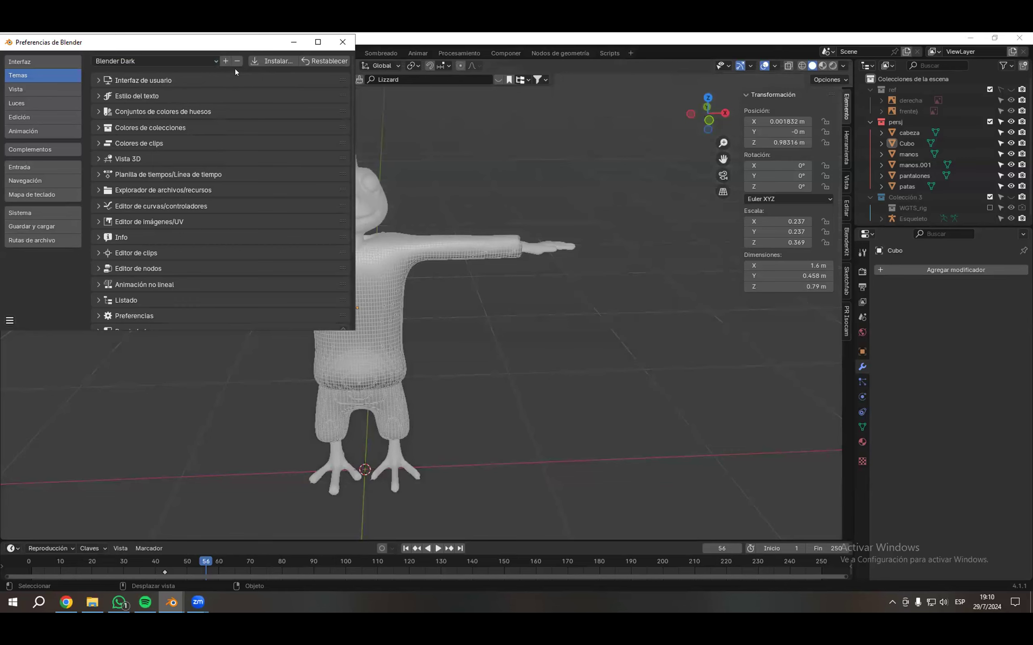
{"action": "left_click", "coordinate": [185, 57]}
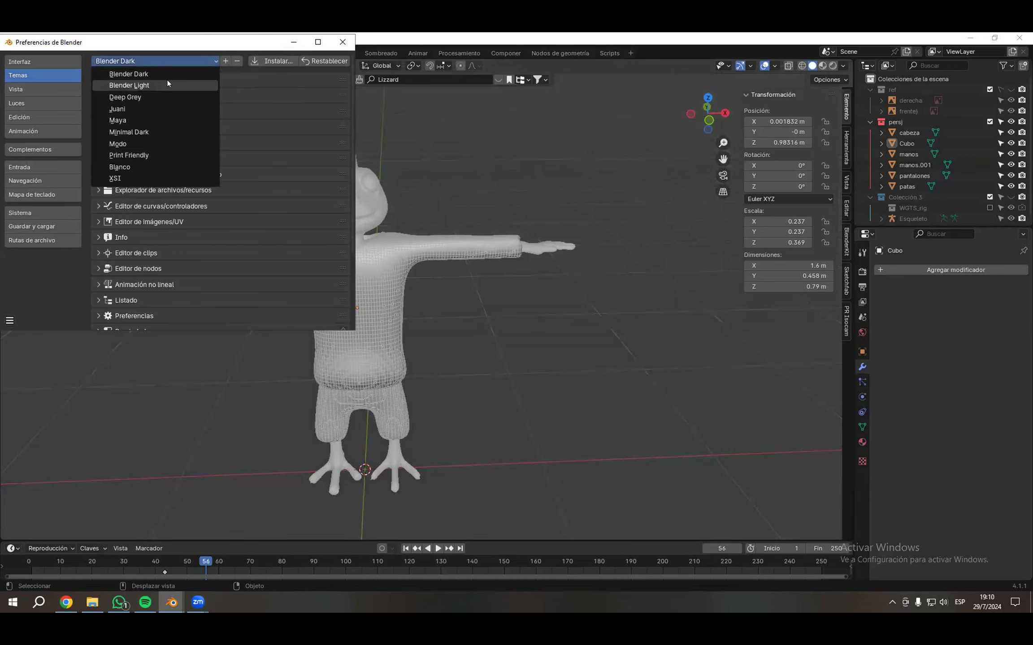
{"action": "left_click", "coordinate": [168, 81]}
{"action": "left_click", "coordinate": [180, 58]}
{"action": "key", "text": "Return"}
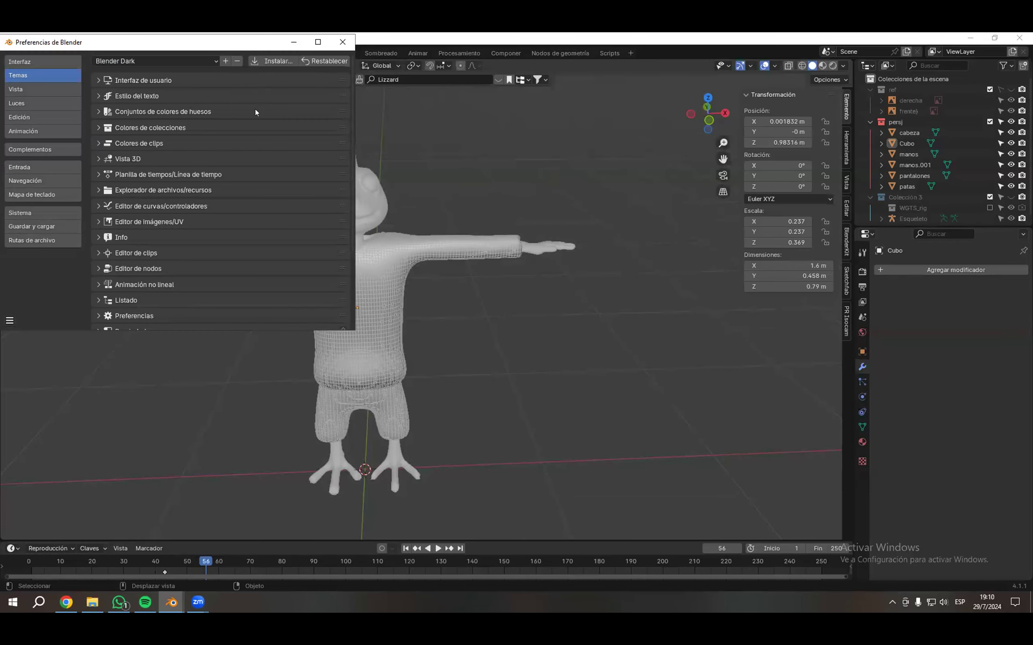
{"action": "left_click", "coordinate": [342, 42]}
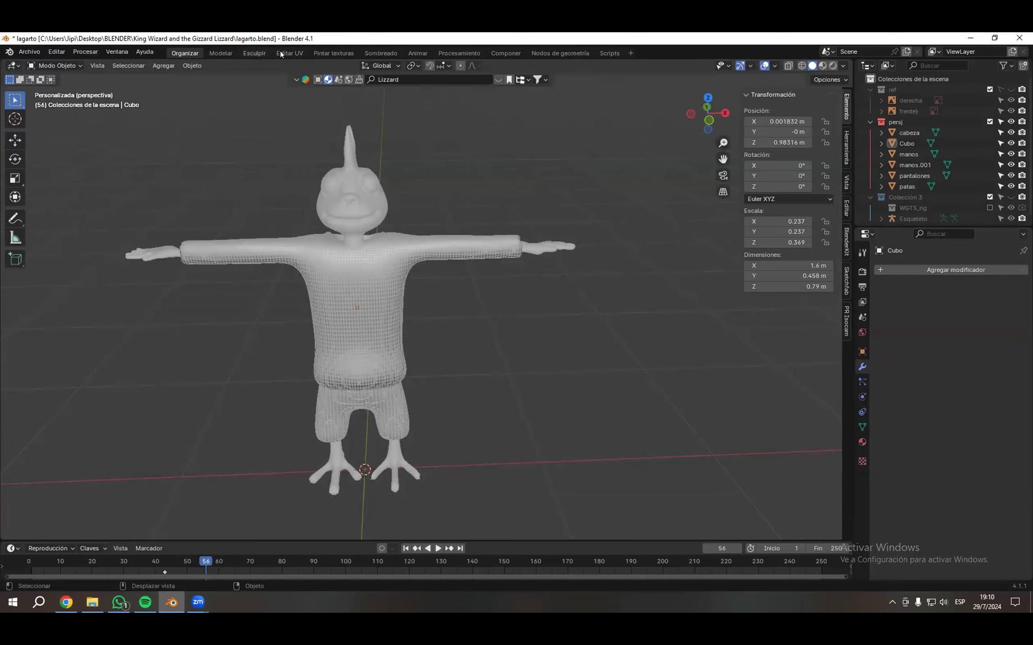
- Open the Sombreado workspace and examine the lizard's scaly skin and clothing materials close up and from a distance
{"action": "left_click", "coordinate": [382, 53]}
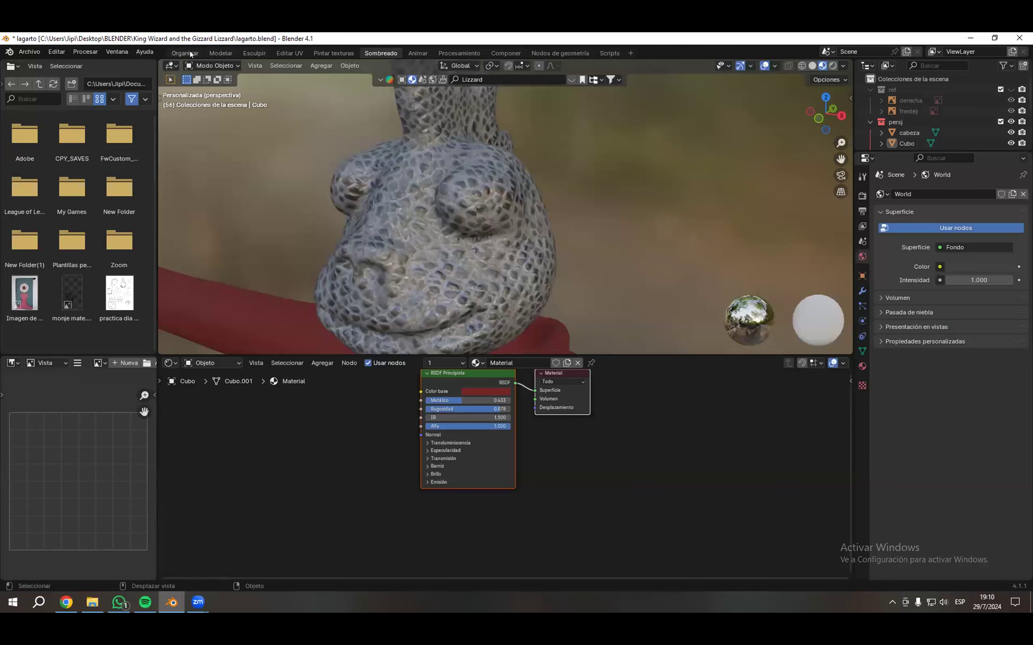
{"action": "scroll", "coordinate": [423, 214], "scroll_direction": "down", "scroll_amount": 4}
{"action": "scroll", "coordinate": [526, 274], "scroll_direction": "up", "scroll_amount": 6}
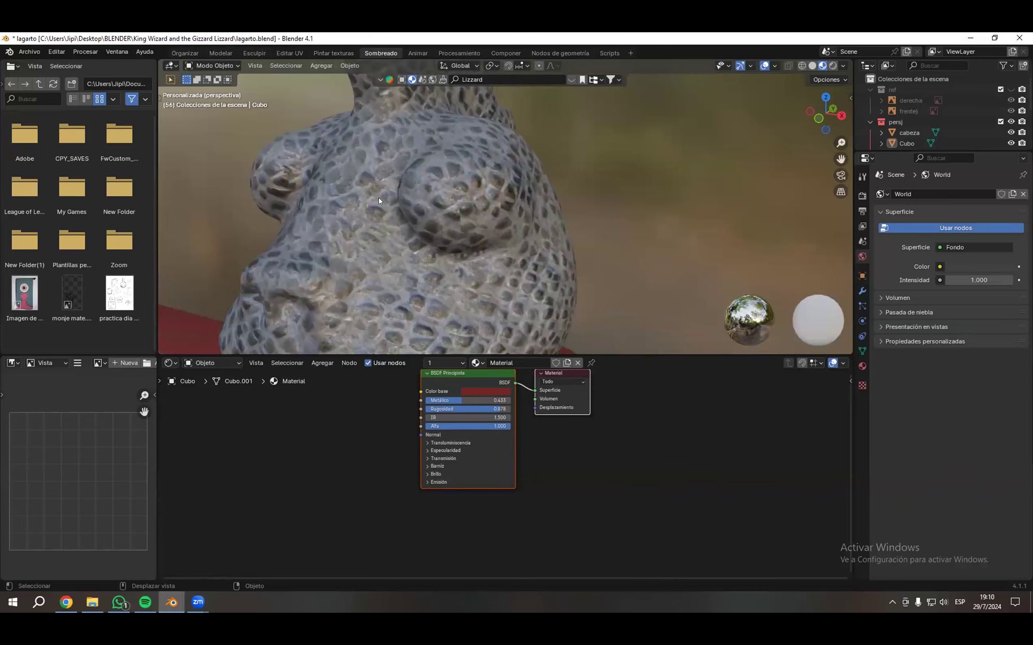
{"action": "scroll", "coordinate": [378, 198], "scroll_direction": "down", "scroll_amount": 6}
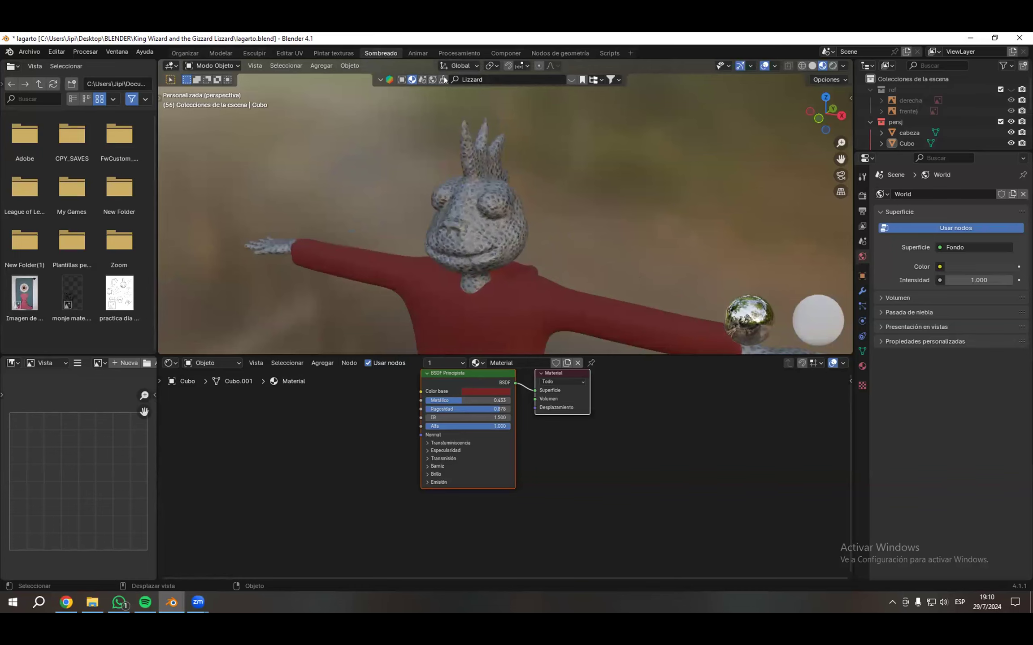
{"action": "scroll", "coordinate": [490, 205], "scroll_direction": "down", "scroll_amount": 5}
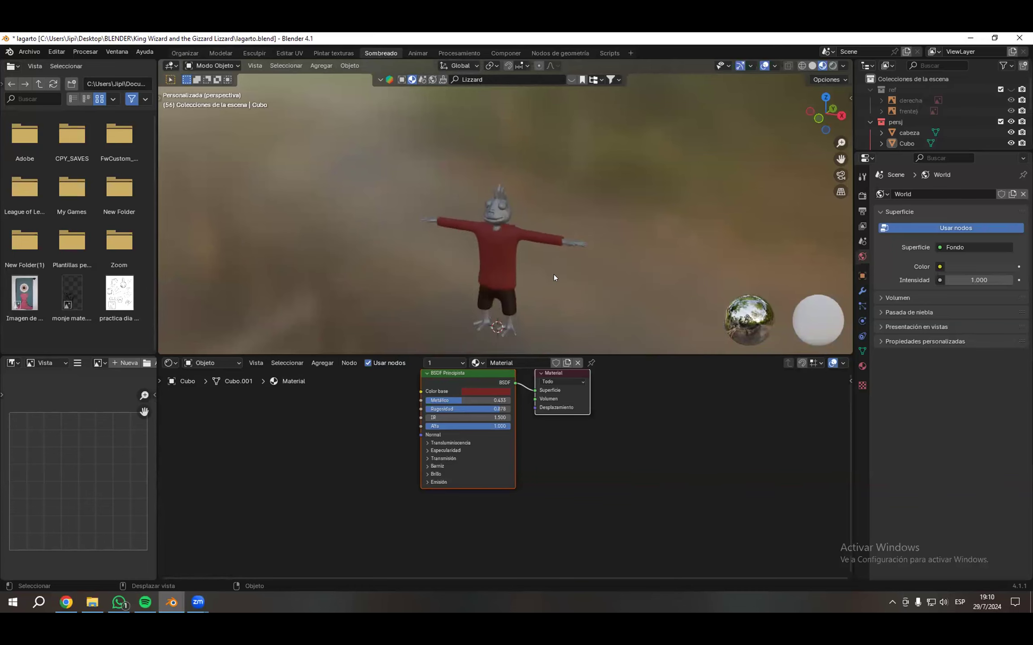
{"action": "mouse_move", "coordinate": [604, 325]}
{"action": "middle_mouse_down", "text": "shift"}
{"action": "mouse_move", "coordinate": [603, 248]}
{"action": "mouse_move", "coordinate": [608, 336]}
{"action": "middle_mouse_up", "text": "shift"}
{"action": "scroll", "coordinate": [603, 257], "scroll_direction": "up", "scroll_amount": 4}
{"action": "middle_click_drag", "start_coordinate": [607, 218], "coordinate": [639, 230]}
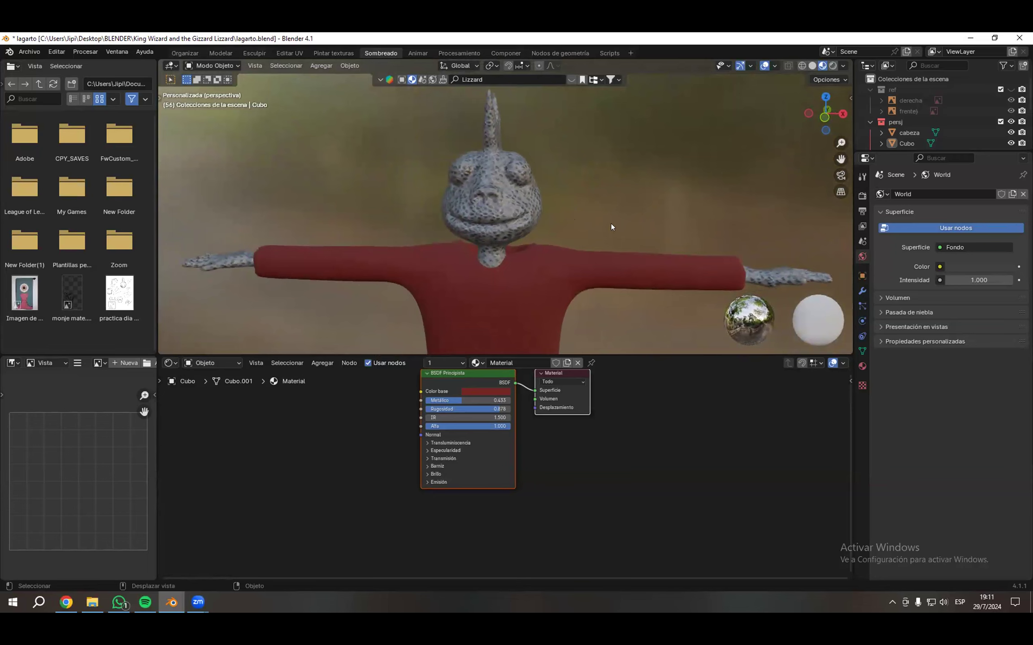
{"action": "scroll", "coordinate": [611, 224], "scroll_direction": "down", "scroll_amount": 3}
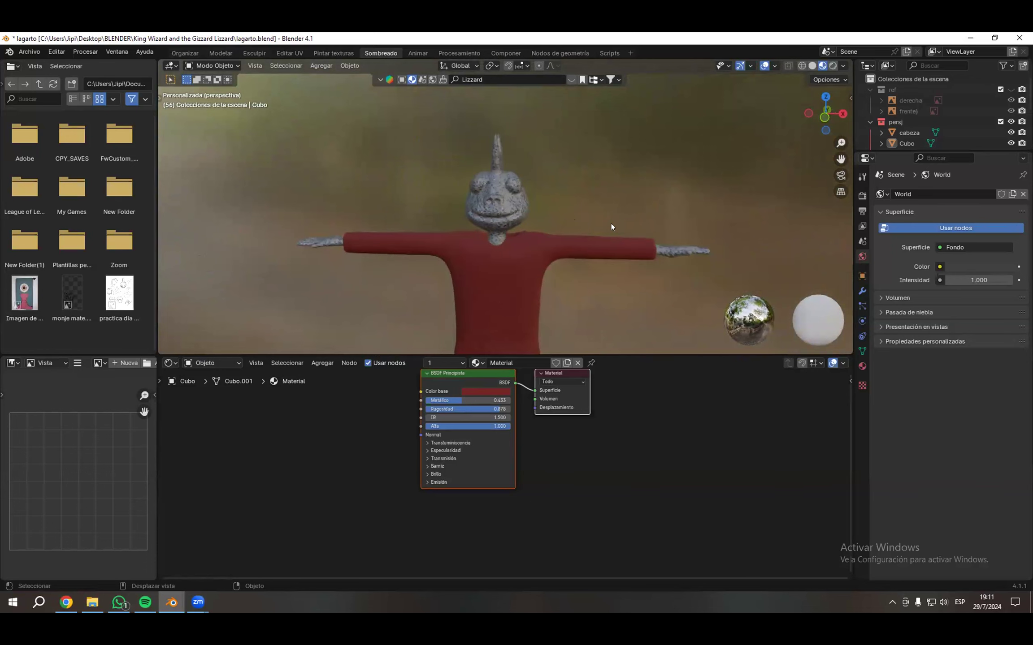
- Return to the Organizar workspace and set the solid viewport shading to Estudio lighting with Aleatorio object colors
{"action": "left_click", "coordinate": [189, 52]}
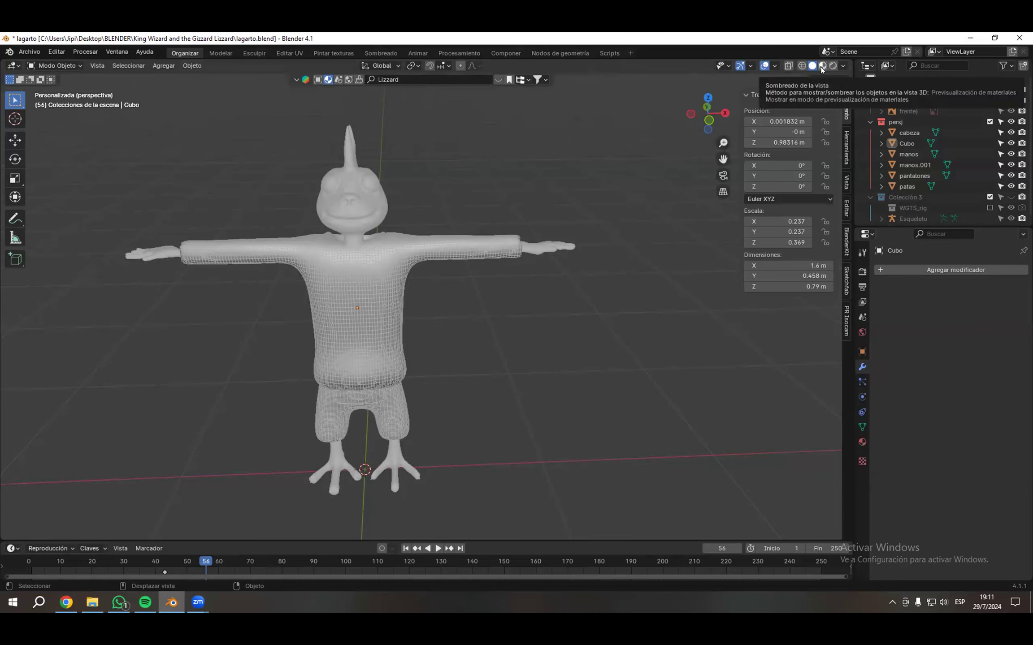
{"action": "left_click", "coordinate": [843, 65]}
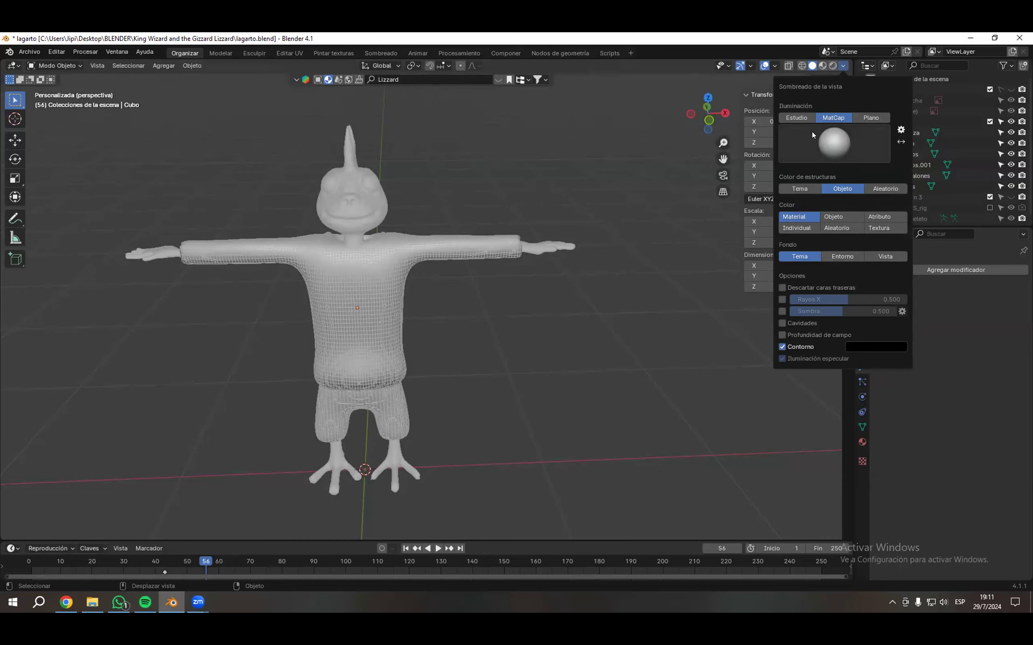
{"action": "left_click", "coordinate": [802, 119]}
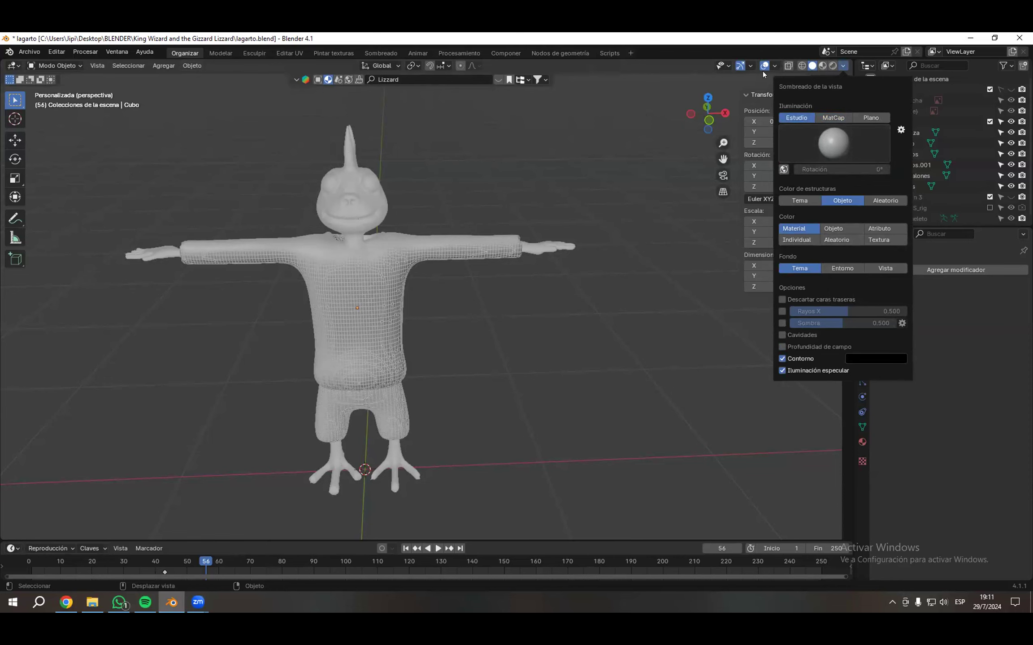
{"action": "left_click", "coordinate": [775, 66]}
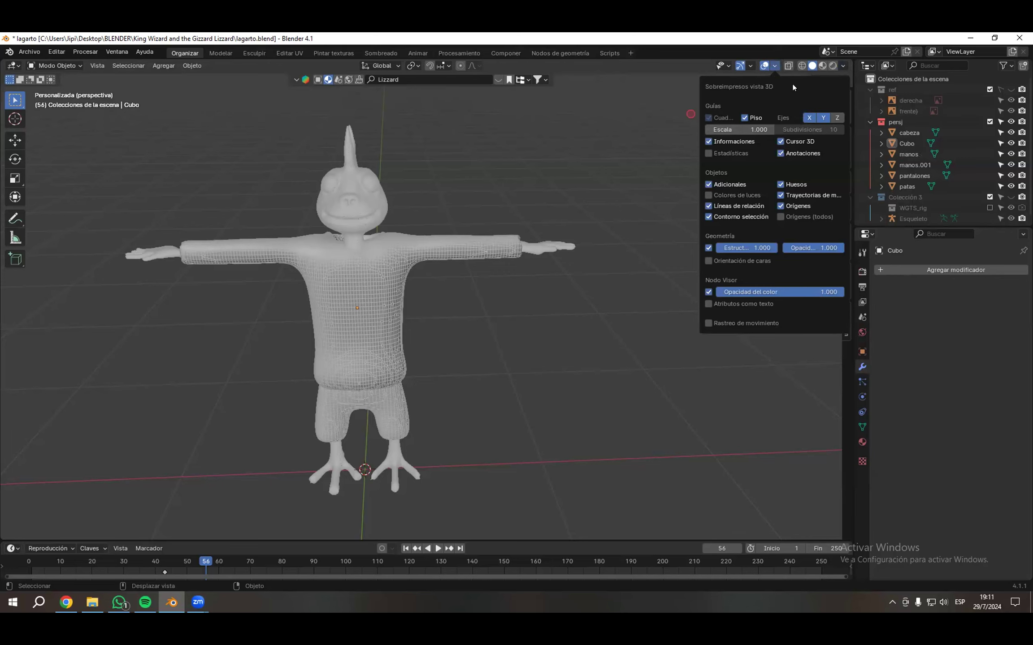
{"action": "left_click", "coordinate": [843, 66]}
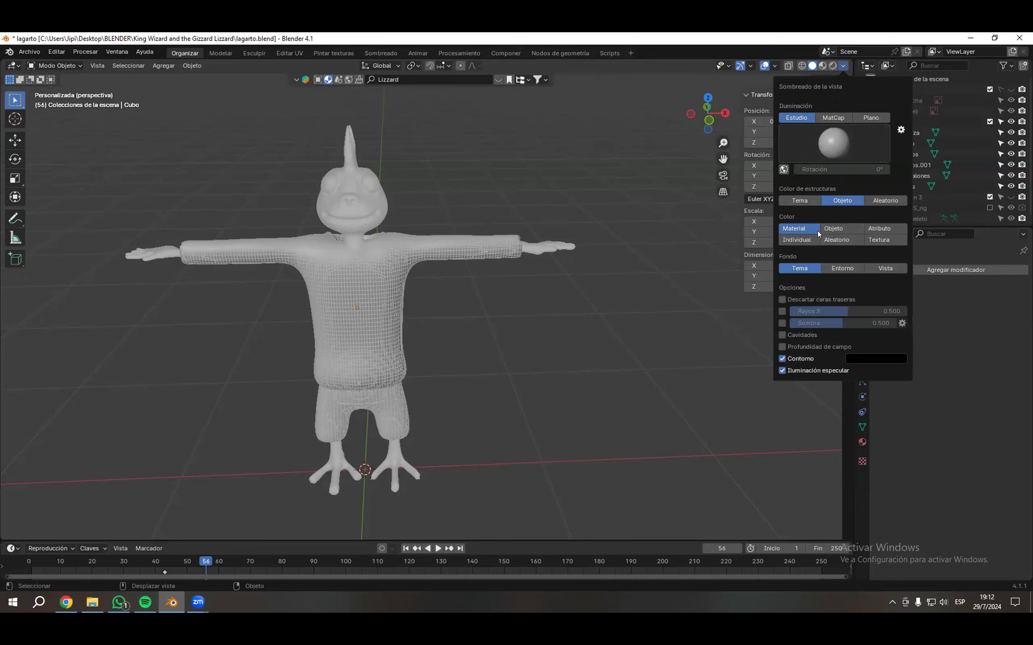
{"action": "left_click", "coordinate": [837, 241]}
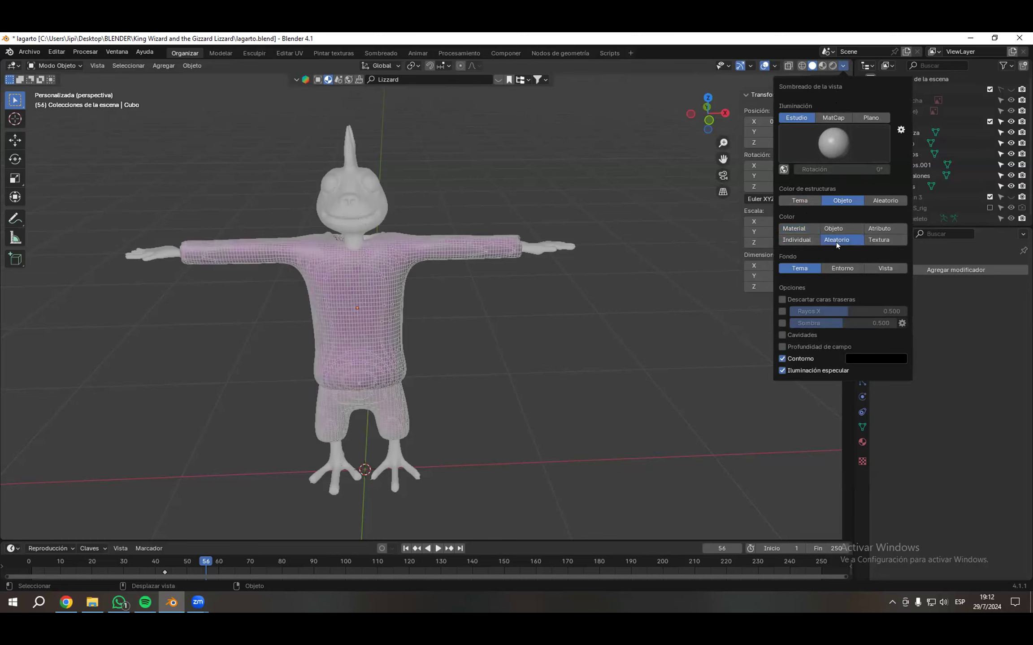
{"action": "mouse_move", "coordinate": [613, 320]}
{"action": "middle_mouse_down"}
{"action": "mouse_move", "coordinate": [538, 336]}
{"action": "mouse_move", "coordinate": [555, 367]}
{"action": "mouse_move", "coordinate": [573, 321]}
{"action": "mouse_move", "coordinate": [581, 347]}
{"action": "mouse_move", "coordinate": [536, 360]}
{"action": "mouse_move", "coordinate": [487, 339]}
{"action": "mouse_move", "coordinate": [434, 334]}
{"action": "mouse_move", "coordinate": [442, 363]}
{"action": "mouse_move", "coordinate": [543, 340]}
{"action": "middle_mouse_up"}
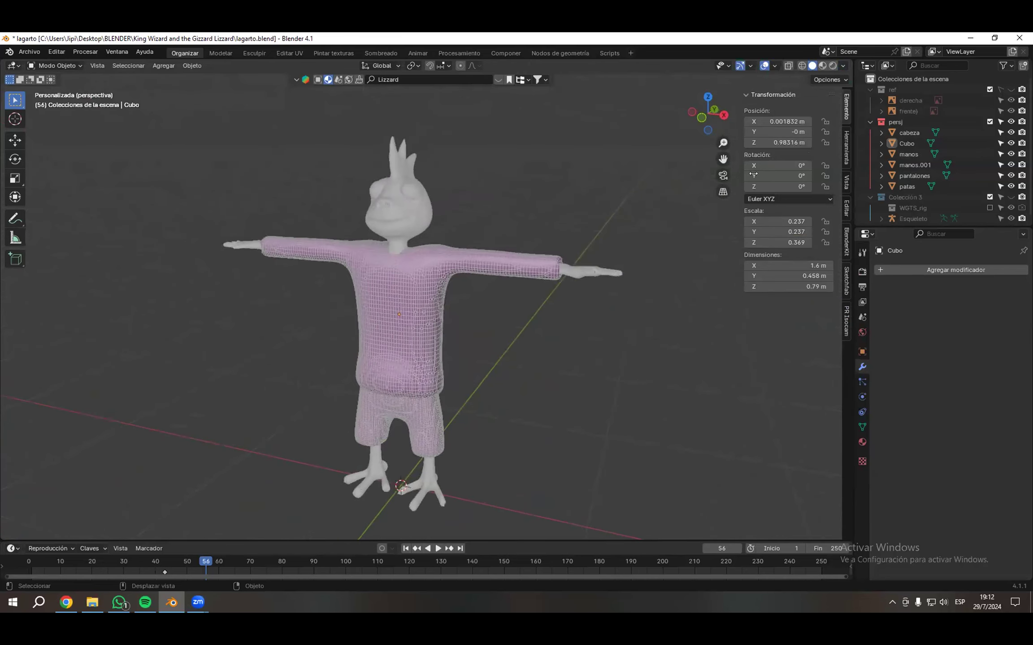
- Compare MatCap with Estudio lighting, keep Estudio, and set the wireframe color to Tema to inspect the lizard's mesh
{"action": "left_click", "coordinate": [842, 66]}
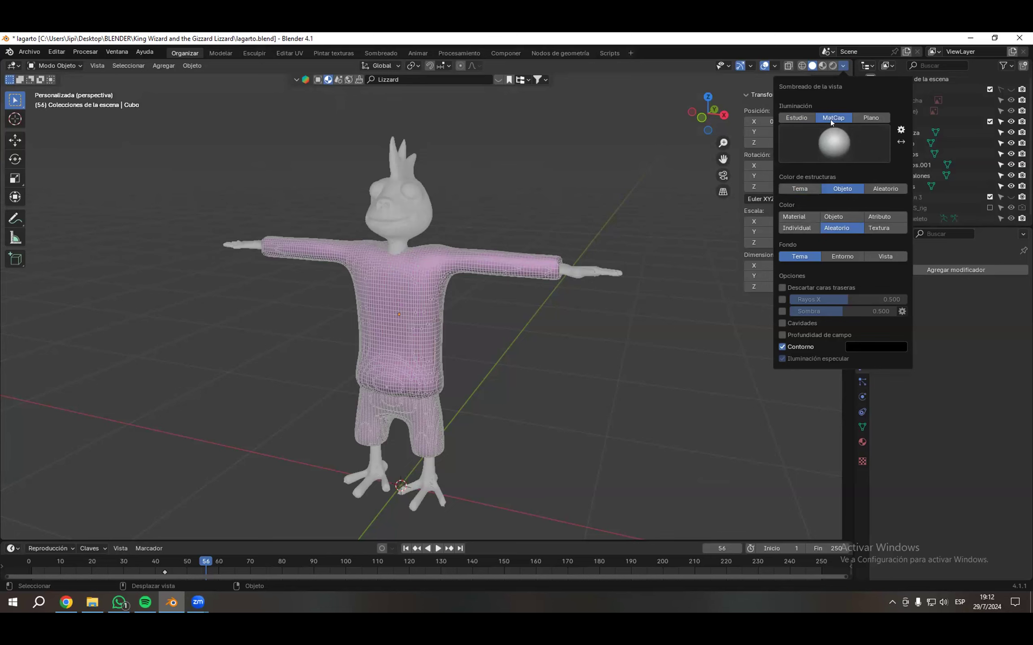
{"action": "left_click", "coordinate": [793, 118]}
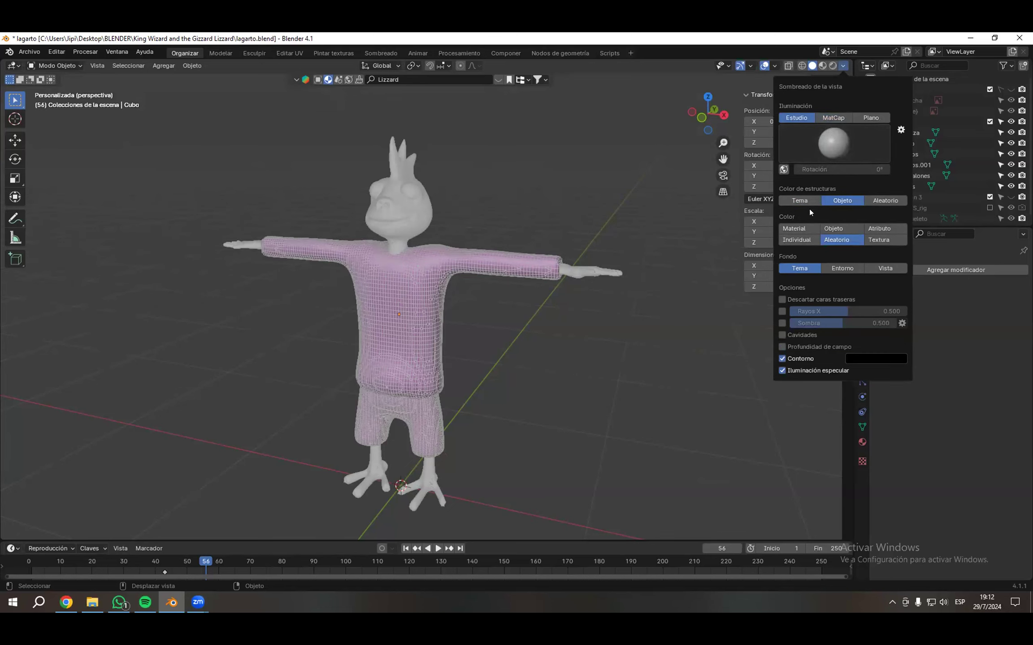
{"action": "left_click", "coordinate": [835, 117]}
{"action": "left_click", "coordinate": [798, 117]}
{"action": "left_click", "coordinate": [808, 195]}
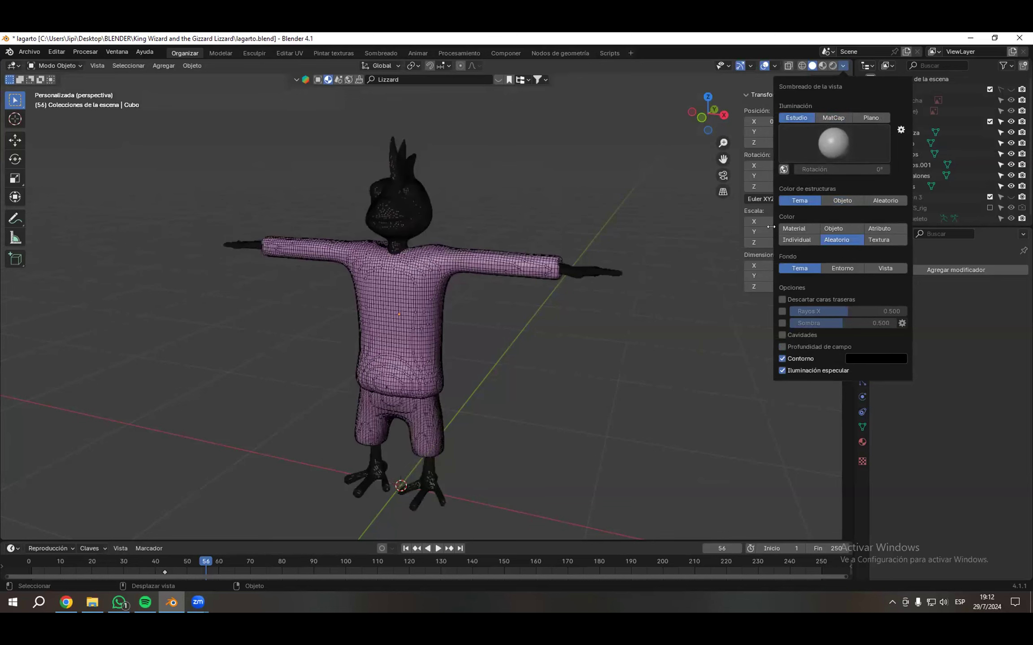
{"action": "mouse_move", "coordinate": [585, 187]}
{"action": "middle_mouse_down"}
{"action": "mouse_move", "coordinate": [554, 213]}
{"action": "mouse_move", "coordinate": [500, 215]}
{"action": "mouse_move", "coordinate": [539, 198]}
{"action": "mouse_move", "coordinate": [571, 200]}
{"action": "mouse_move", "coordinate": [571, 214]}
{"action": "mouse_move", "coordinate": [597, 196]}
{"action": "mouse_move", "coordinate": [577, 184]}
{"action": "mouse_move", "coordinate": [571, 200]}
{"action": "mouse_move", "coordinate": [517, 233]}
{"action": "mouse_move", "coordinate": [553, 204]}
{"action": "mouse_move", "coordinate": [569, 251]}
{"action": "mouse_move", "coordinate": [555, 260]}
{"action": "mouse_move", "coordinate": [604, 217]}
{"action": "mouse_move", "coordinate": [432, 287]}
{"action": "mouse_move", "coordinate": [436, 120]}
{"action": "mouse_move", "coordinate": [525, 292]}
{"action": "middle_mouse_up"}
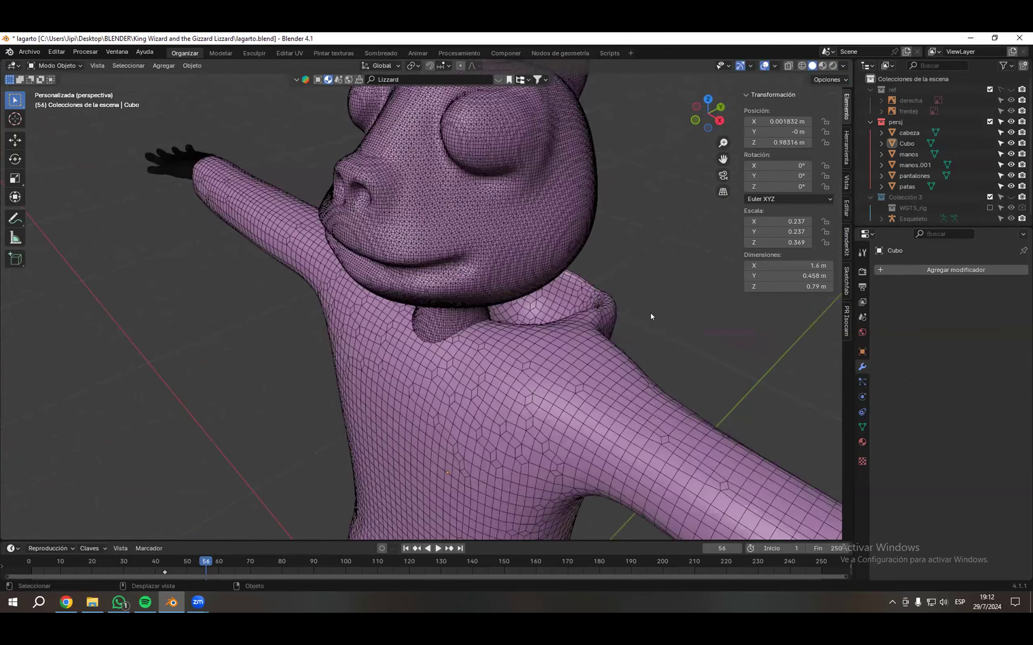
{"action": "middle_click_drag", "start_coordinate": [643, 233], "coordinate": [573, 302]}
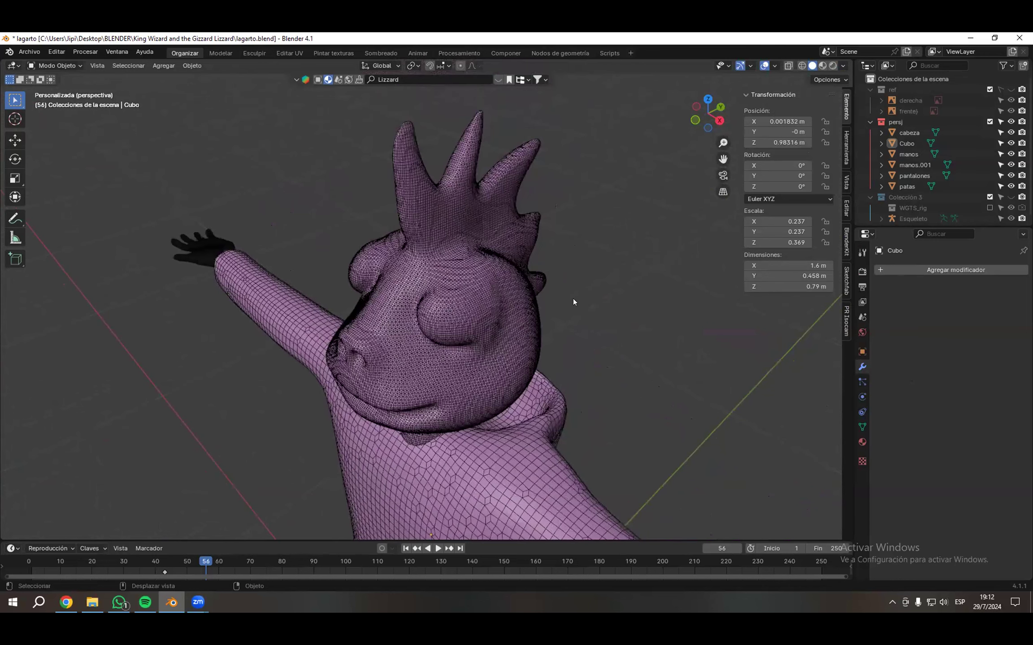
{"action": "middle_click_drag", "start_coordinate": [656, 313], "coordinate": [568, 326]}
{"action": "scroll", "coordinate": [592, 338], "scroll_direction": "down", "scroll_amount": 5}
{"action": "mouse_move", "coordinate": [198, 602]}
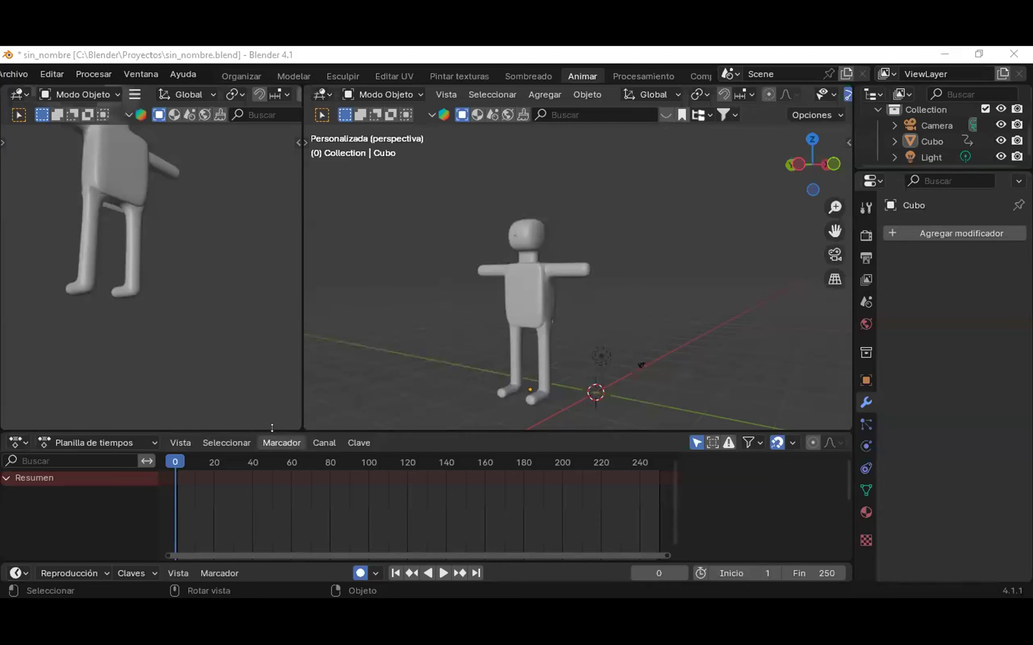
- In the sin_nombre file, widen the main 3D viewport slightly at the expense of the neighboring one
{"action": "scroll", "coordinate": [414, 268], "scroll_direction": "down", "scroll_amount": 2}
{"action": "middle_click_drag", "start_coordinate": [428, 264], "coordinate": [258, 317]}
{"action": "left_click_drag", "start_coordinate": [303, 220], "coordinate": [285, 222]}
{"action": "scroll", "coordinate": [515, 304], "scroll_direction": "up", "scroll_amount": 3}
{"action": "middle_click_drag", "start_coordinate": [632, 329], "coordinate": [729, 245]}
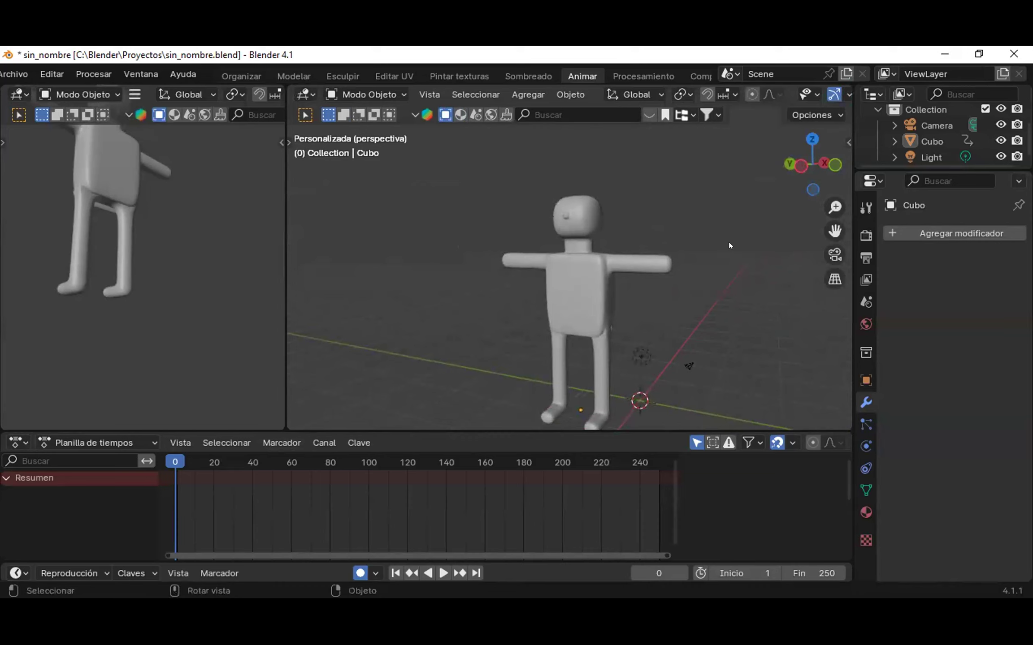
{"action": "mouse_move", "coordinate": [624, 300]}
{"action": "middle_mouse_down"}
{"action": "mouse_move", "coordinate": [523, 292]}
{"action": "mouse_move", "coordinate": [698, 313]}
{"action": "mouse_move", "coordinate": [648, 268]}
{"action": "mouse_move", "coordinate": [631, 280]}
{"action": "middle_mouse_up"}
{"action": "scroll", "coordinate": [584, 313], "scroll_direction": "down", "scroll_amount": 2}
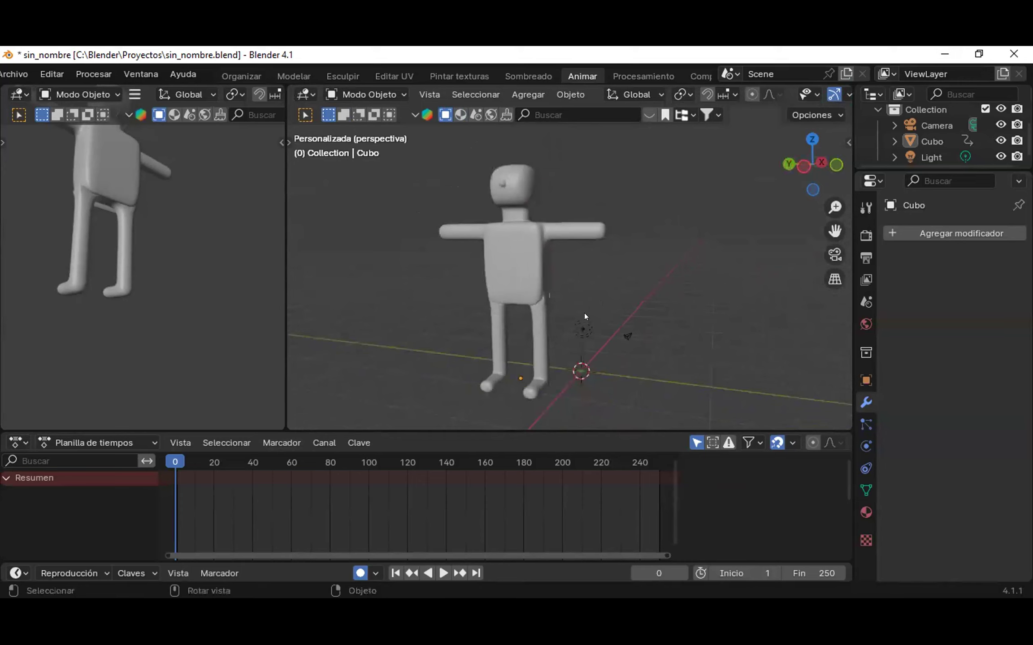
{"action": "middle_click_drag", "start_coordinate": [330, 362], "coordinate": [367, 352]}
- Select the blocky humanoid figure and show its transform properties in the main viewport
{"action": "left_click", "coordinate": [547, 294]}
{"action": "mouse_move", "coordinate": [633, 280]}
{"action": "middle_mouse_down"}
{"action": "mouse_move", "coordinate": [583, 291]}
{"action": "mouse_move", "coordinate": [499, 282]}
{"action": "mouse_move", "coordinate": [498, 302]}
{"action": "mouse_move", "coordinate": [575, 305]}
{"action": "mouse_move", "coordinate": [623, 293]}
{"action": "middle_mouse_up"}
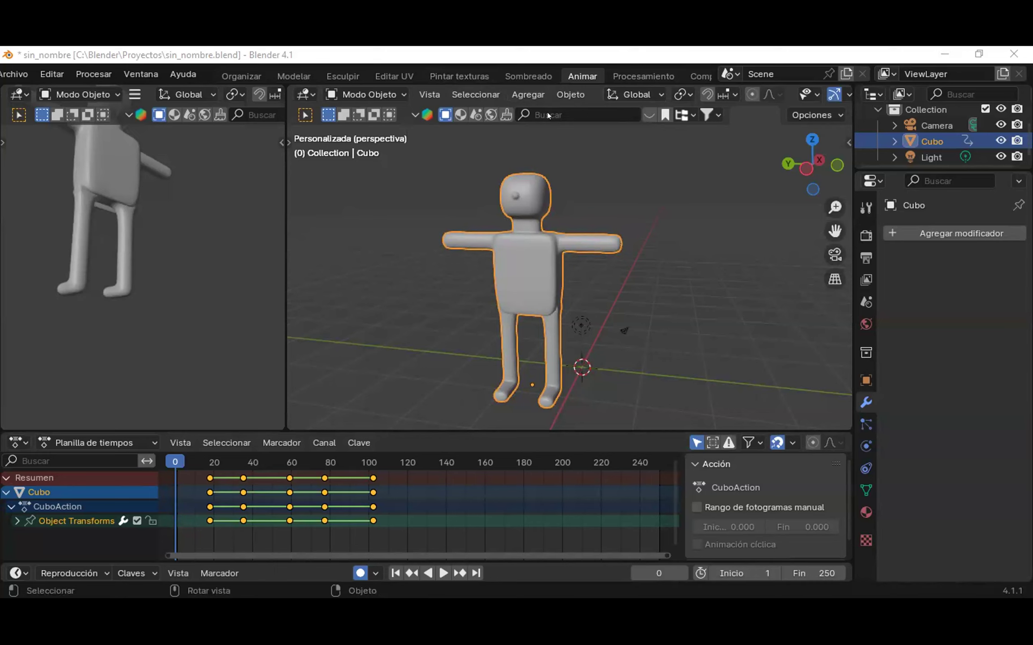
{"action": "middle_click_drag", "start_coordinate": [601, 280], "coordinate": [569, 299]}
{"action": "key", "text": "n"}
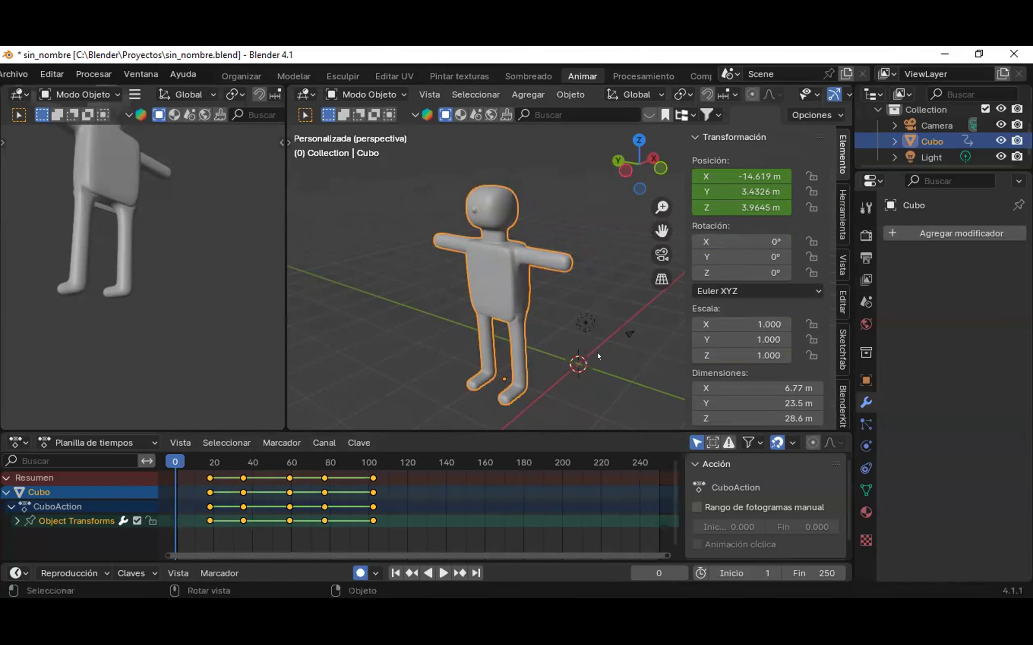
{"action": "scroll", "coordinate": [749, 374], "scroll_direction": "down", "scroll_amount": 1}
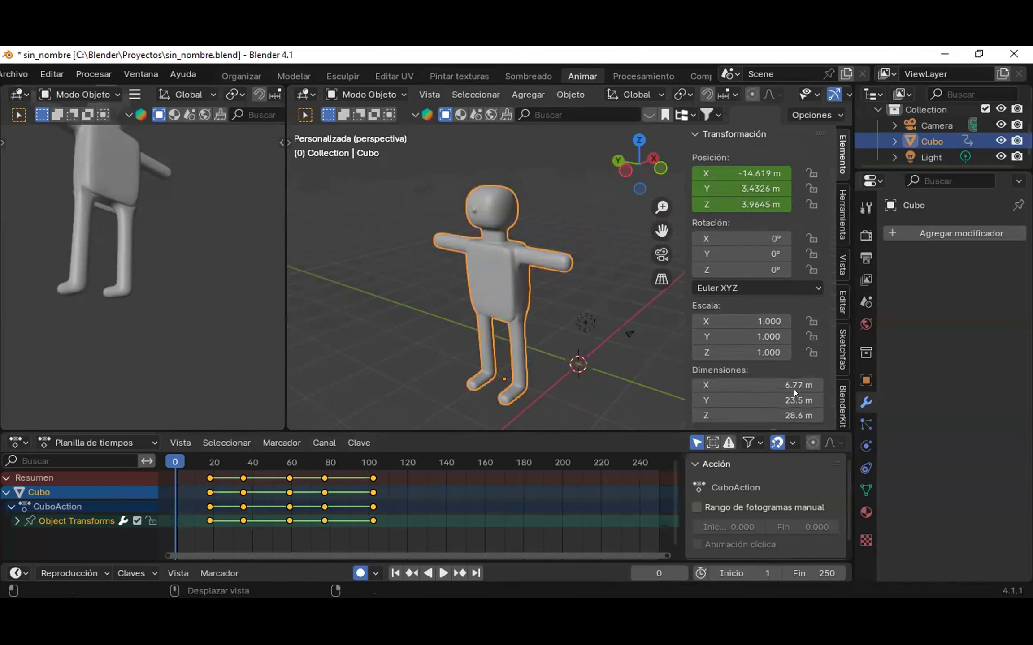
- Try scaling the humanoid to human height by setting only its Z dimension to 1.8 m
{"action": "left_click", "coordinate": [802, 381]}
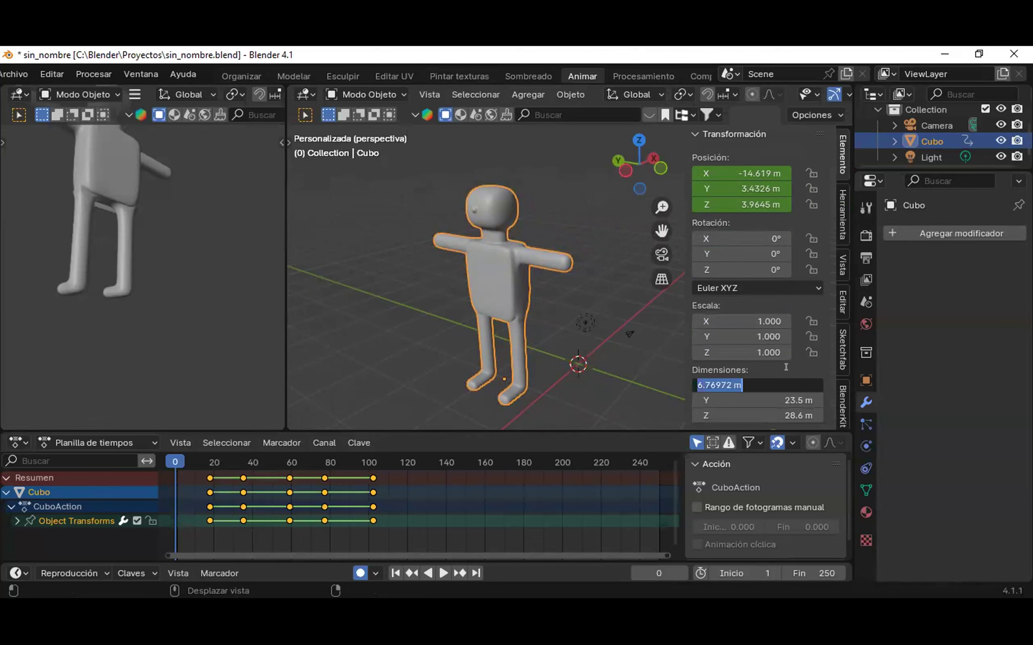
{"action": "left_click", "coordinate": [795, 362]}
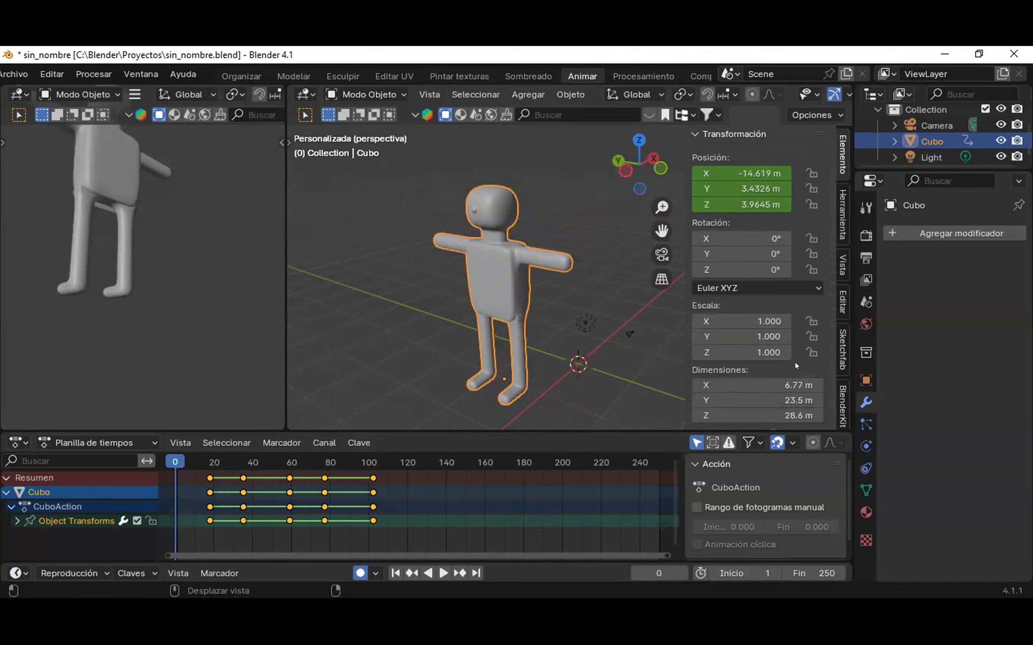
{"action": "left_click", "coordinate": [781, 414]}
{"action": "type", "text": "1.8"}
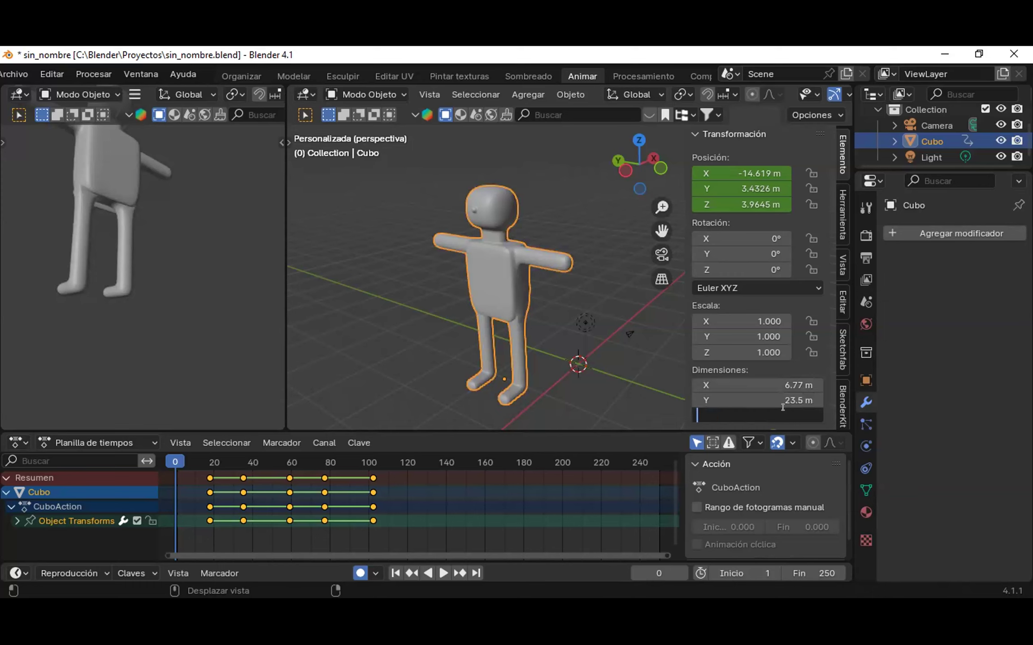
{"action": "key", "text": "Return"}
{"action": "middle_click_drag", "start_coordinate": [502, 406], "coordinate": [516, 341]}
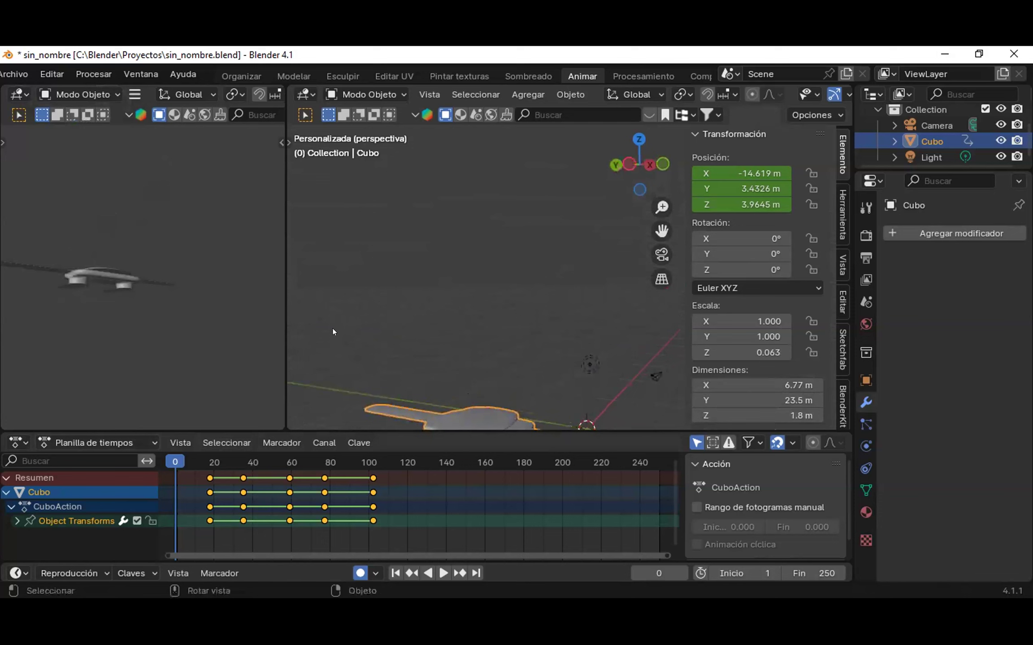
- Undo the humanoid's Z dimension change and stay at frame 0 of the animation
{"action": "key", "text": "ctrl+z"}
{"action": "key", "text": "space"}
{"action": "key", "text": "Escape"}
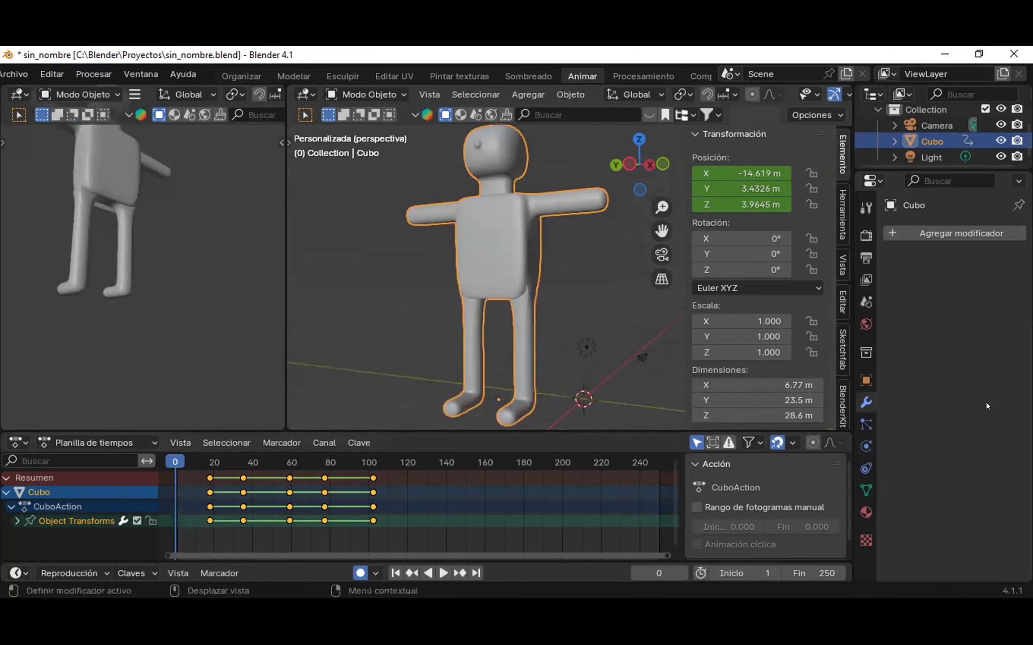
{"action": "mouse_move", "coordinate": [172, 460]}
{"action": "left_mouse_down"}
{"action": "mouse_move", "coordinate": [257, 451]}
{"action": "mouse_move", "coordinate": [371, 464]}
{"action": "mouse_move", "coordinate": [165, 476]}
{"action": "left_mouse_up"}
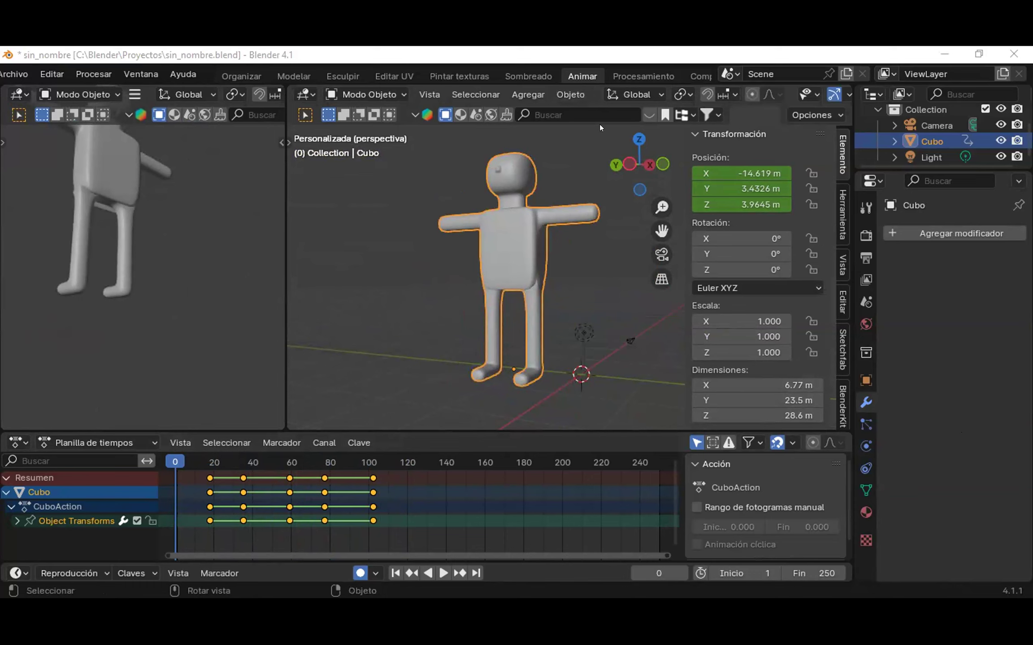
- Place the humanoid at the world origin by setting its X, Y and Z position to 0 m
{"action": "middle_click_drag", "start_coordinate": [565, 224], "coordinate": [536, 270]}
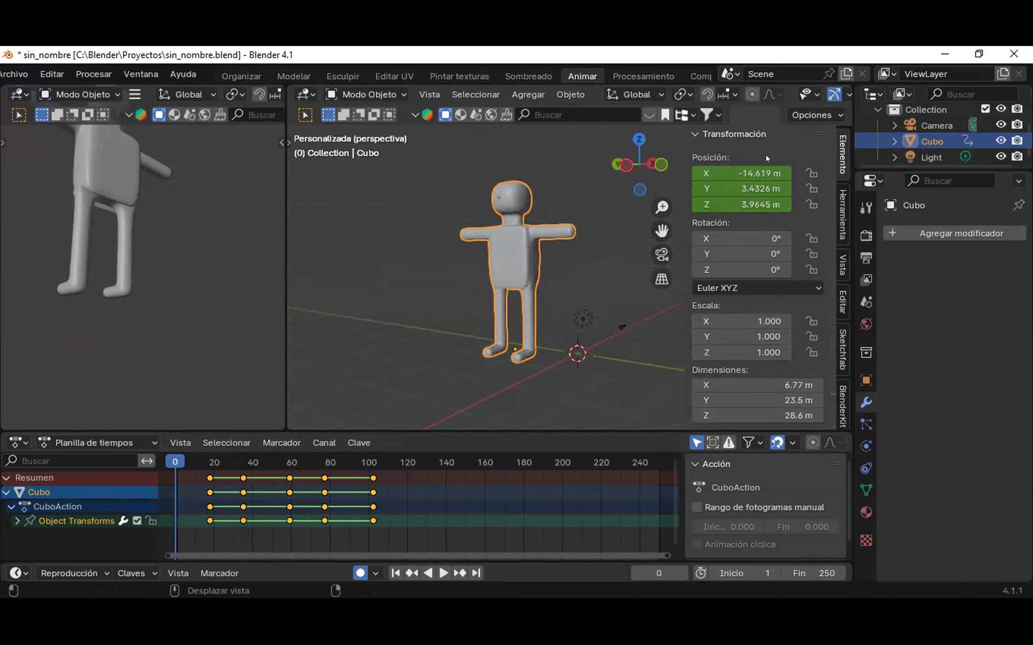
{"action": "left_click", "coordinate": [750, 175]}
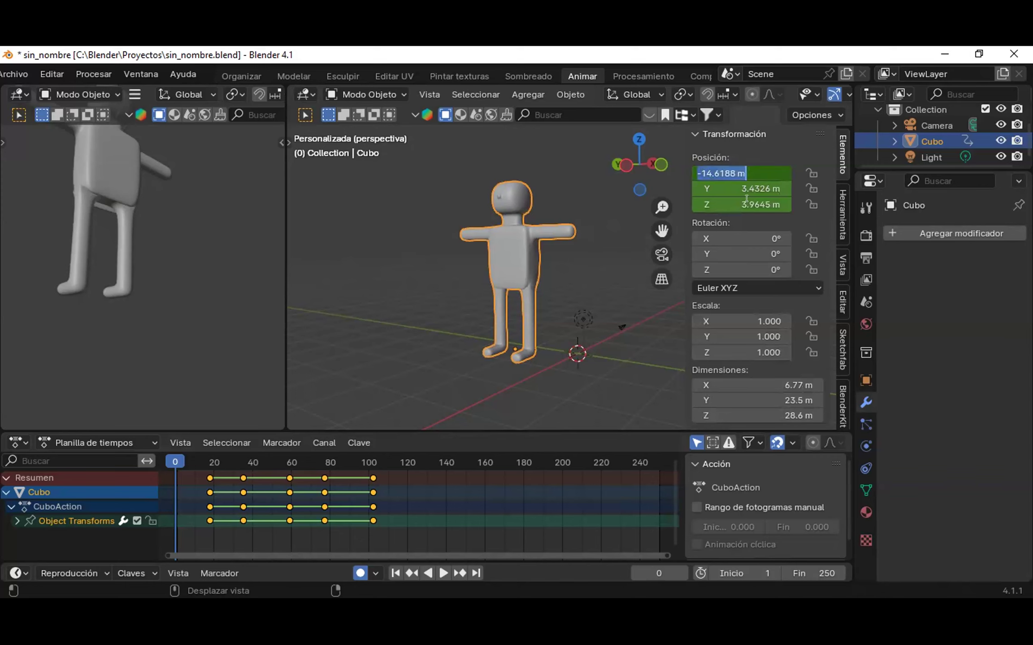
{"action": "type", "text": "0"}
{"action": "key", "text": "Return"}
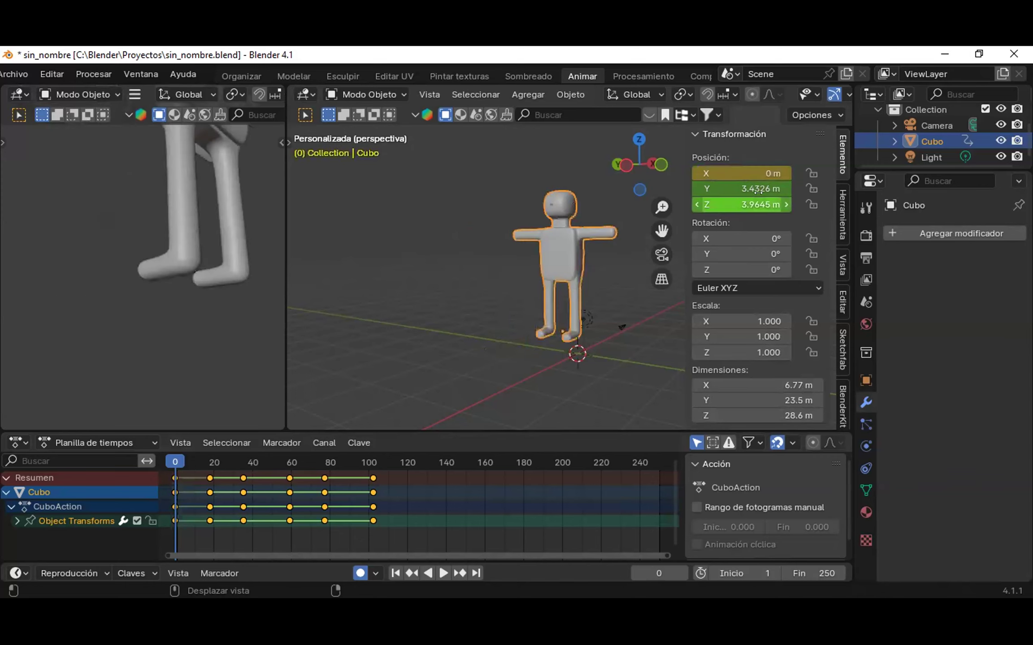
{"action": "left_click", "coordinate": [758, 188]}
{"action": "type", "text": "0"}
{"action": "key", "text": "Return"}
{"action": "right_click", "coordinate": [757, 188]}
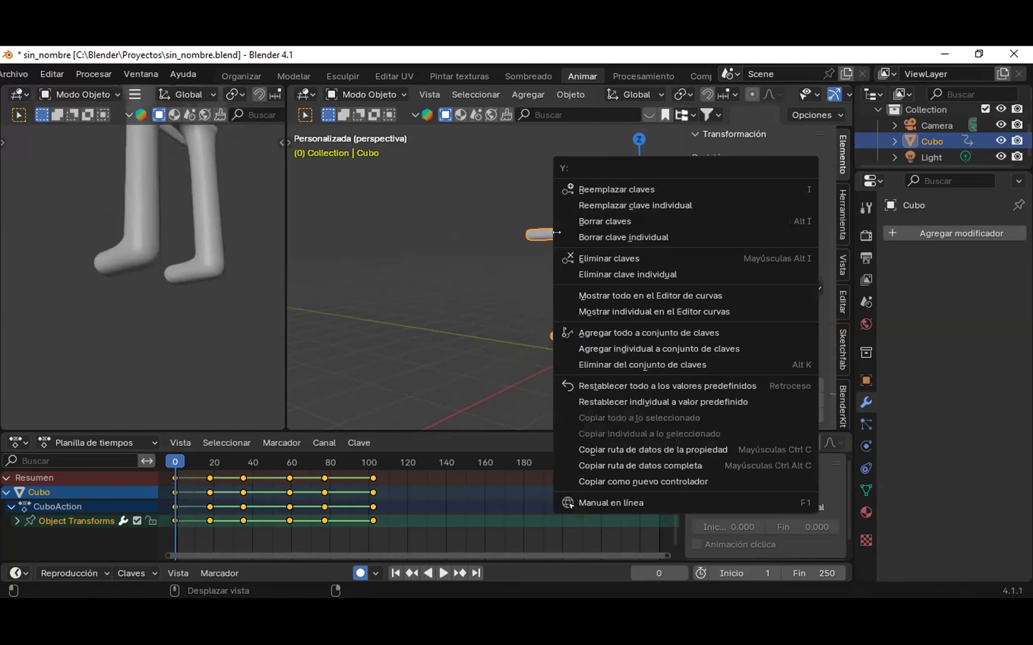
{"action": "left_click", "coordinate": [522, 245]}
{"action": "left_click", "coordinate": [757, 210]}
{"action": "type", "text": "0"}
{"action": "key", "text": "Return"}
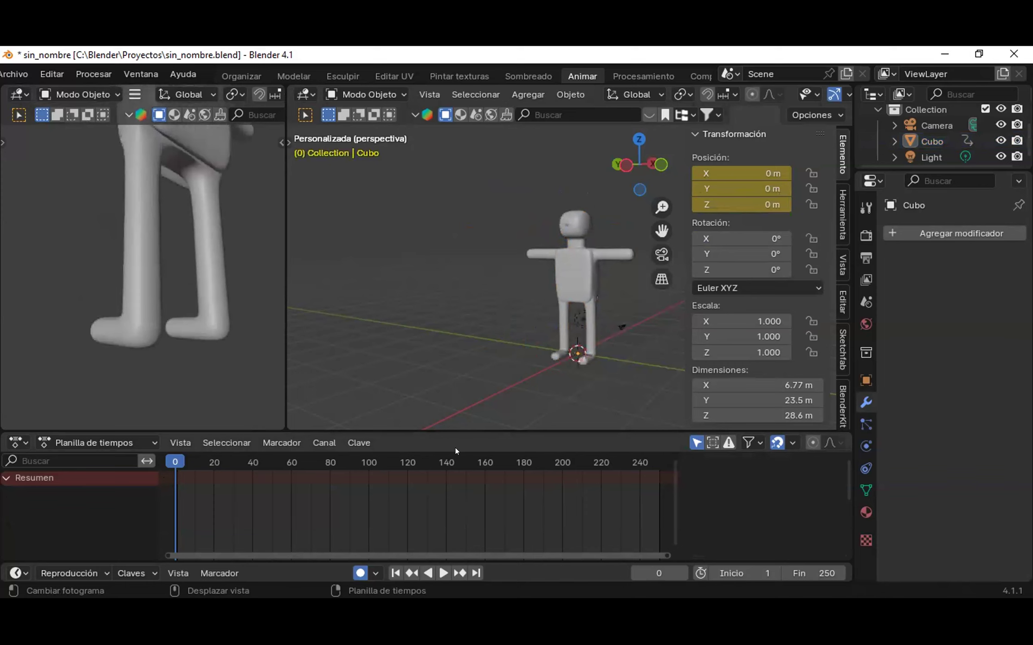
- Turn off automatic keyframing and select the humanoid figure again
{"action": "scroll", "coordinate": [548, 278], "scroll_direction": "up", "scroll_amount": 2}
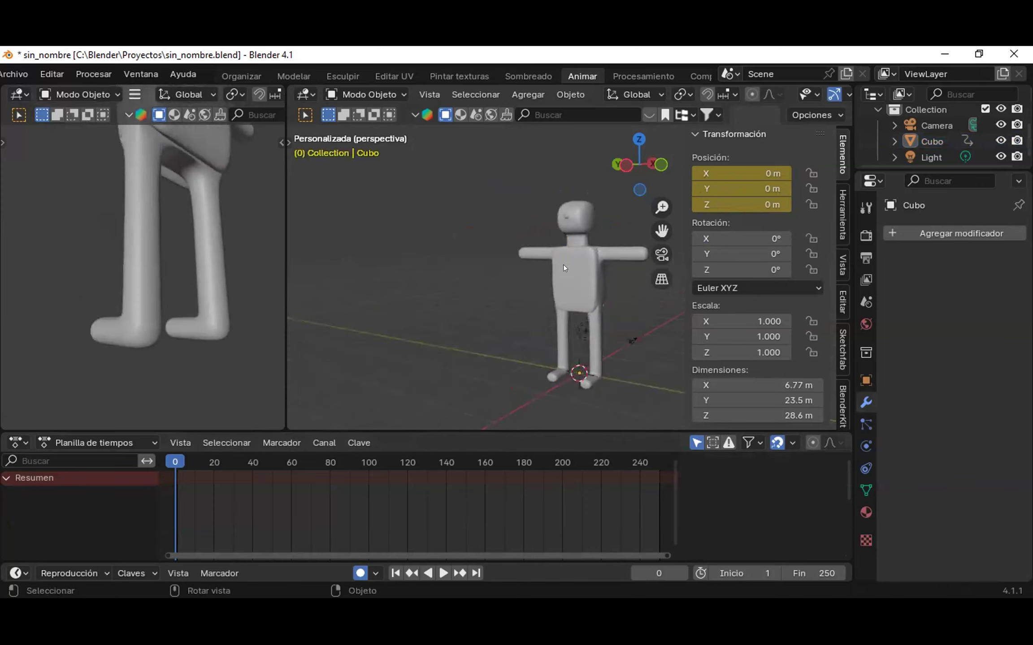
{"action": "scroll", "coordinate": [563, 265], "scroll_direction": "down", "scroll_amount": 1}
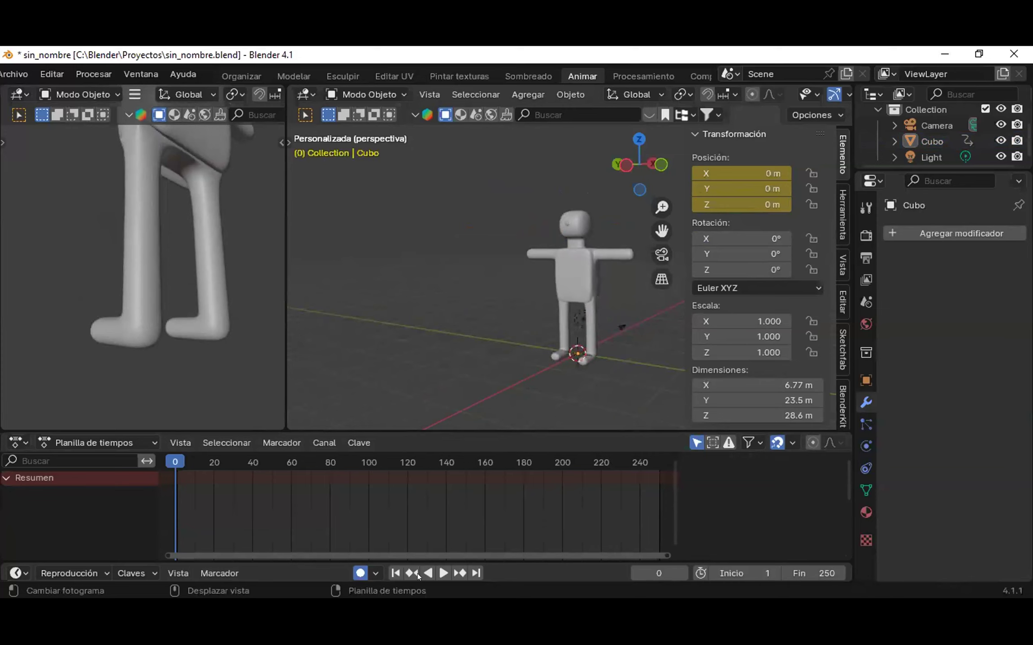
{"action": "left_click", "coordinate": [359, 573]}
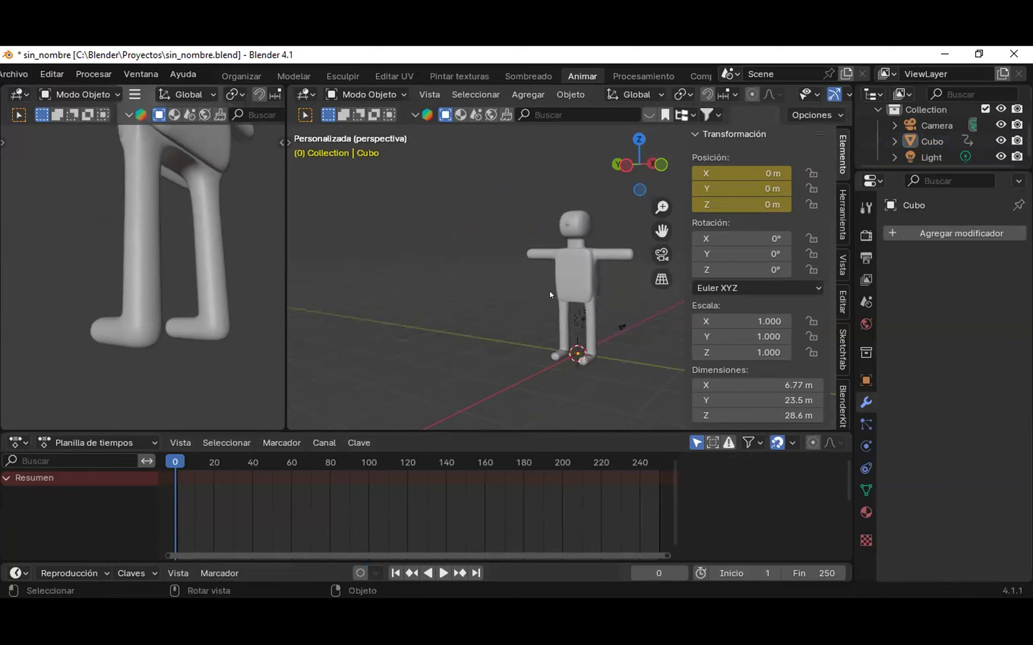
{"action": "left_click", "coordinate": [632, 256]}
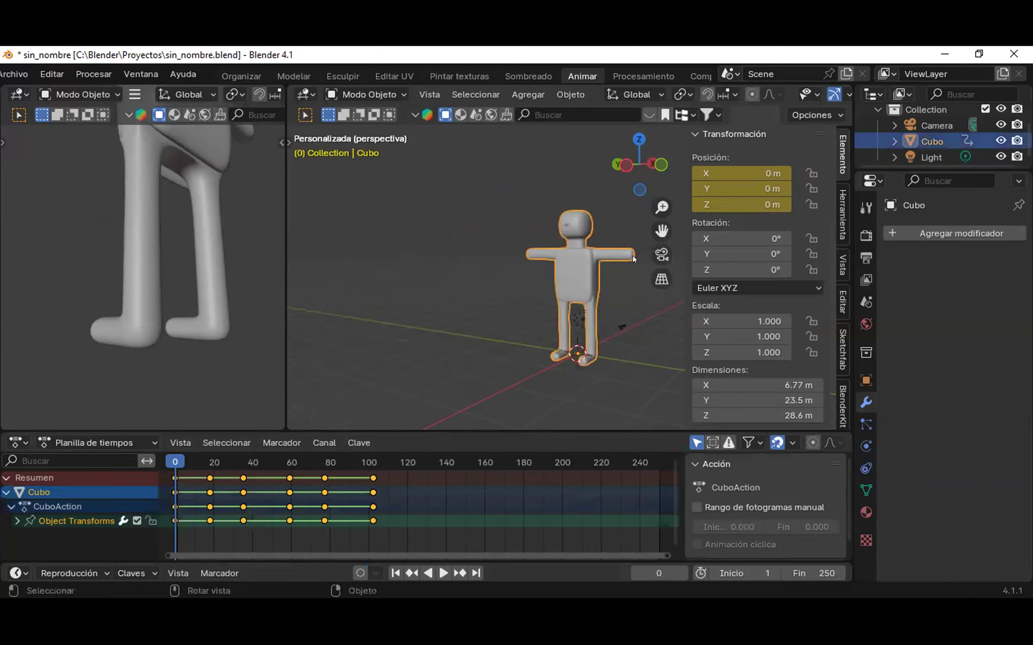
{"action": "scroll", "coordinate": [583, 266], "scroll_direction": "up", "scroll_amount": 2}
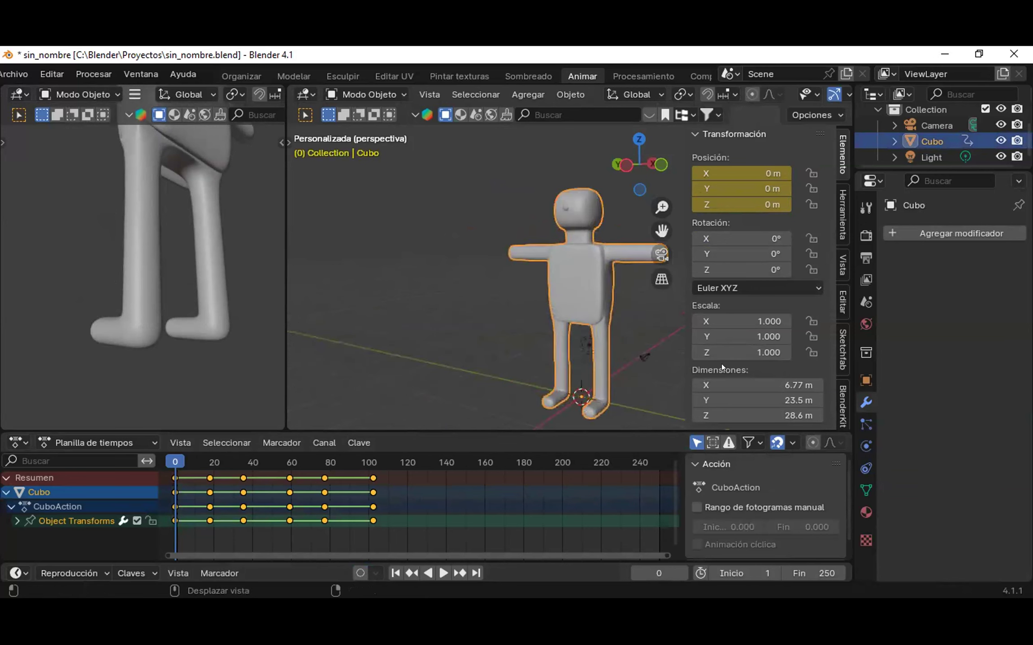
{"action": "middle_click_drag", "start_coordinate": [563, 294], "coordinate": [542, 325]}
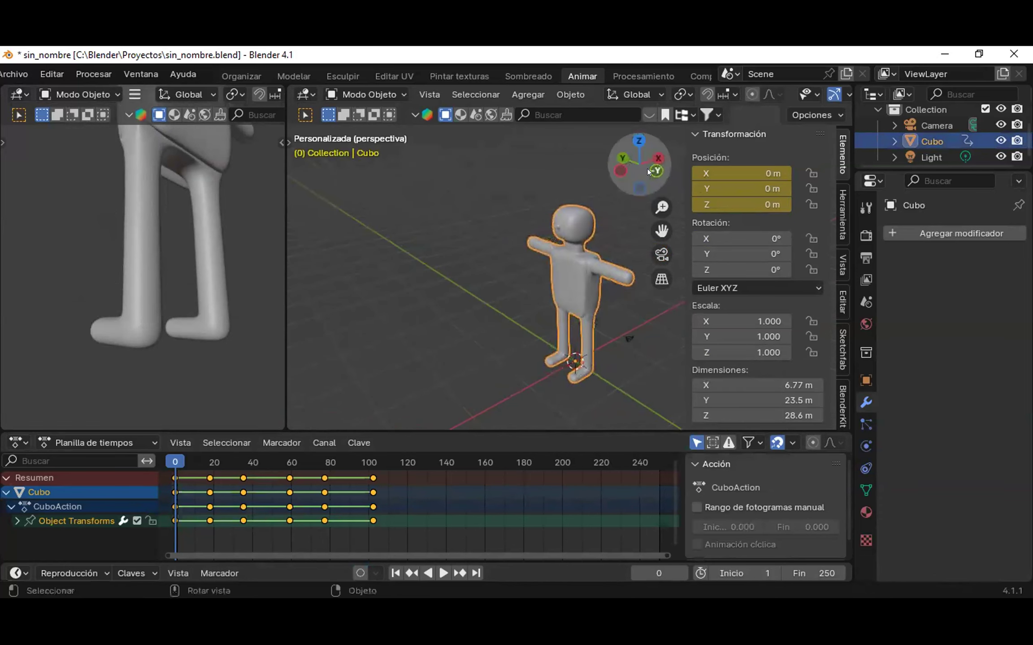
- Set the transformation pivot to the 3D cursor and scale the humanoid down uniformly to about 25 m tall
{"action": "left_click", "coordinate": [681, 89]}
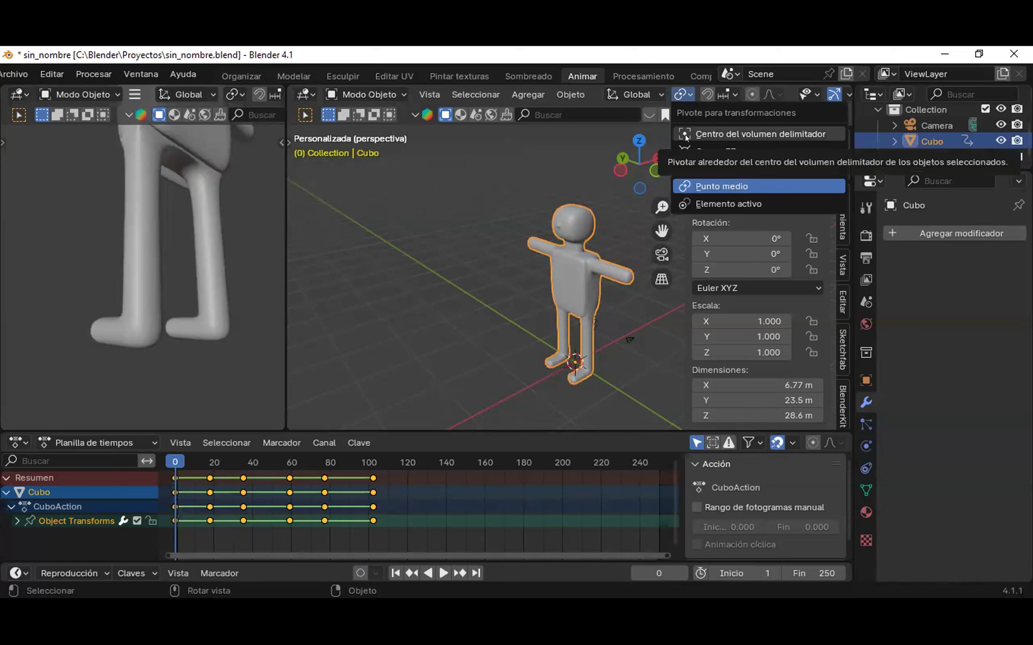
{"action": "left_click", "coordinate": [696, 150]}
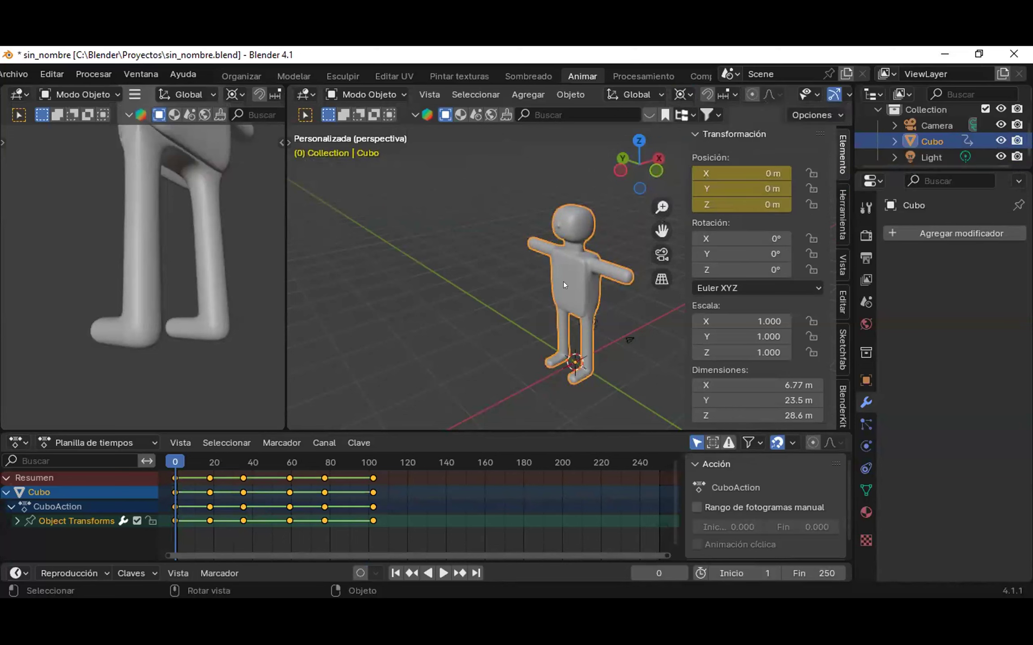
{"action": "scroll", "coordinate": [563, 281], "scroll_direction": "up", "scroll_amount": 2}
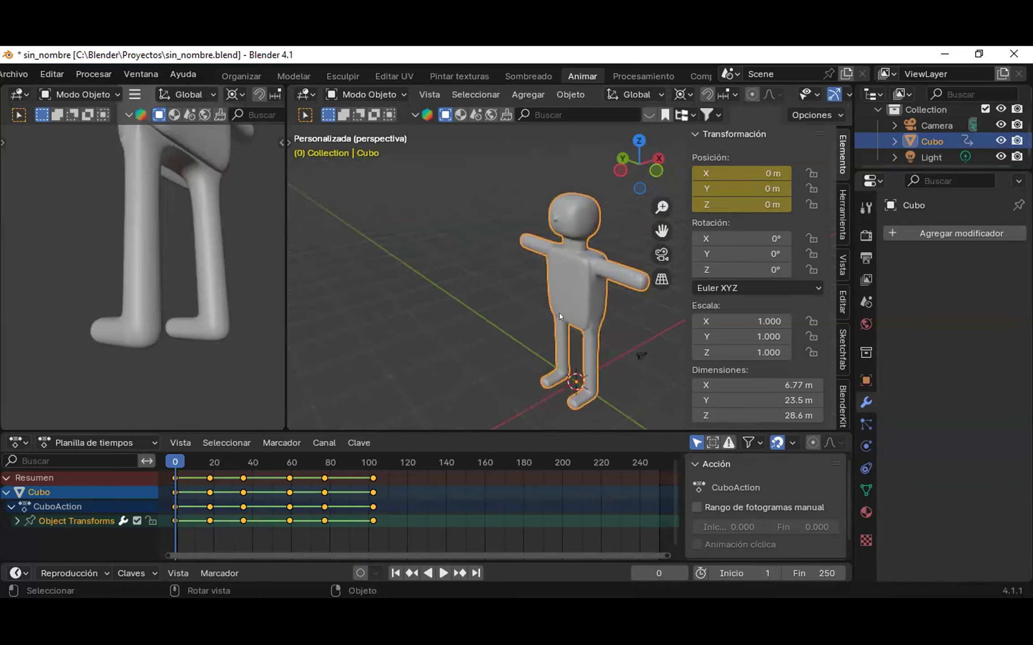
{"action": "scroll", "coordinate": [559, 312], "scroll_direction": "down", "scroll_amount": 4}
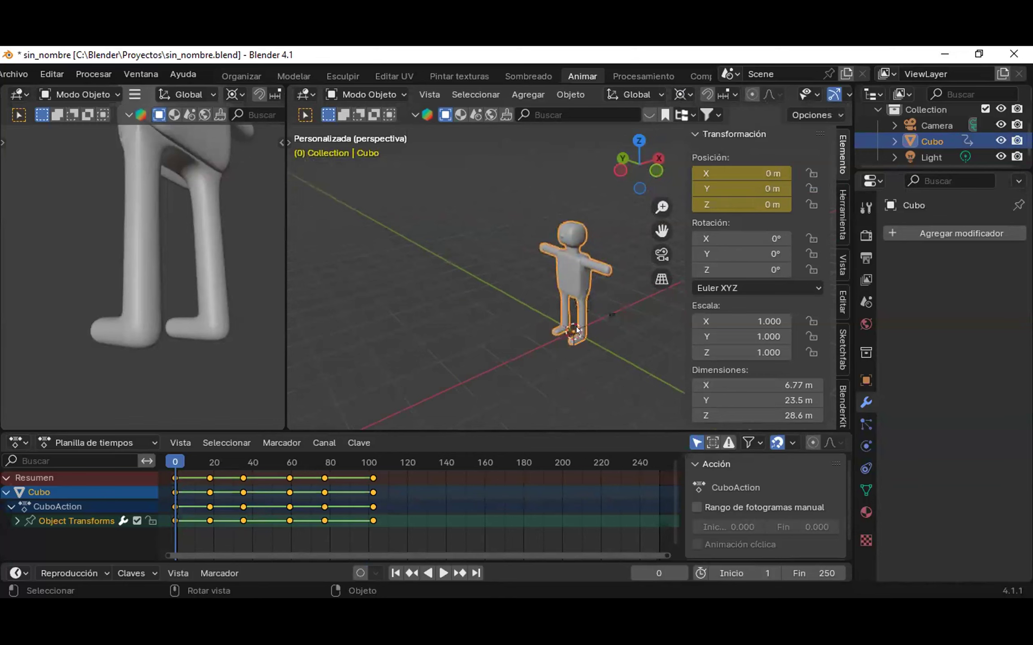
{"action": "middle_click_drag", "start_coordinate": [537, 316], "coordinate": [498, 330]}
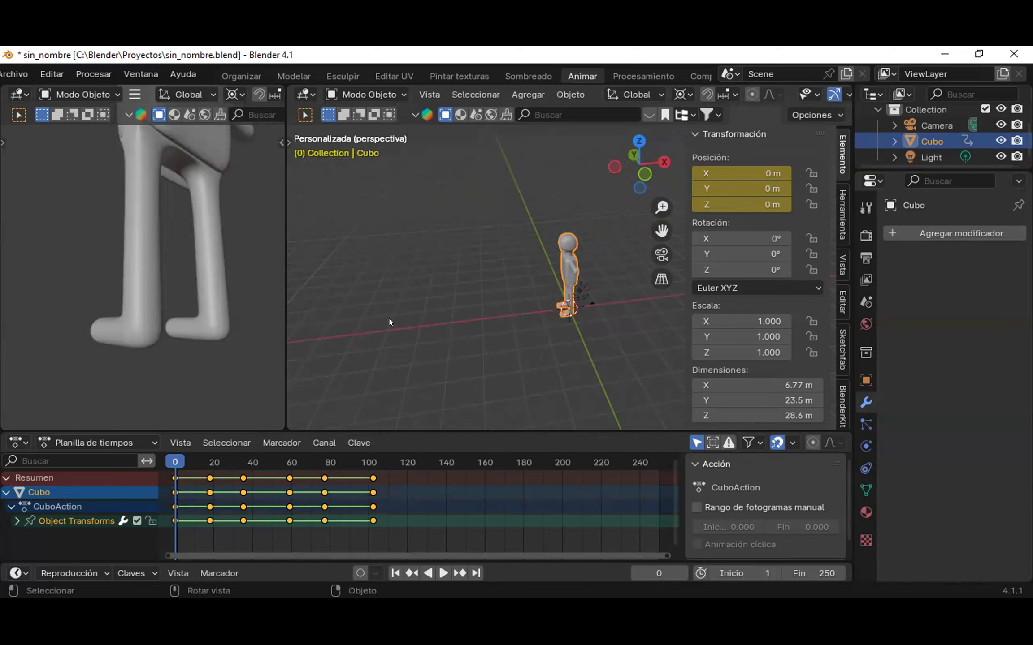
{"action": "key", "text": "s"}
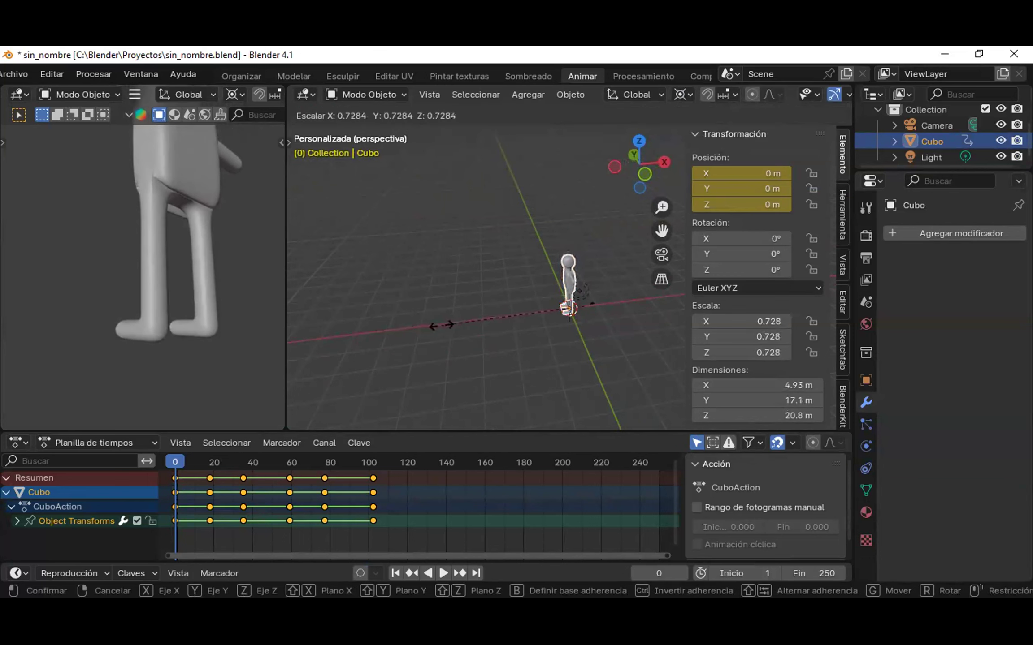
{"action": "left_click", "coordinate": [416, 331]}
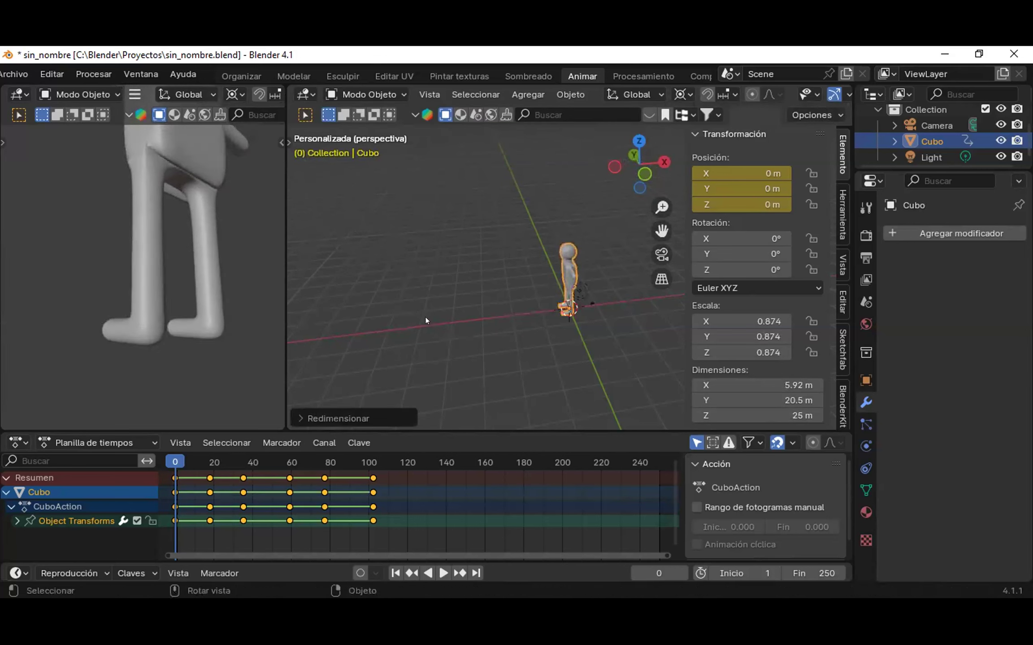
{"action": "left_click", "coordinate": [380, 327]}
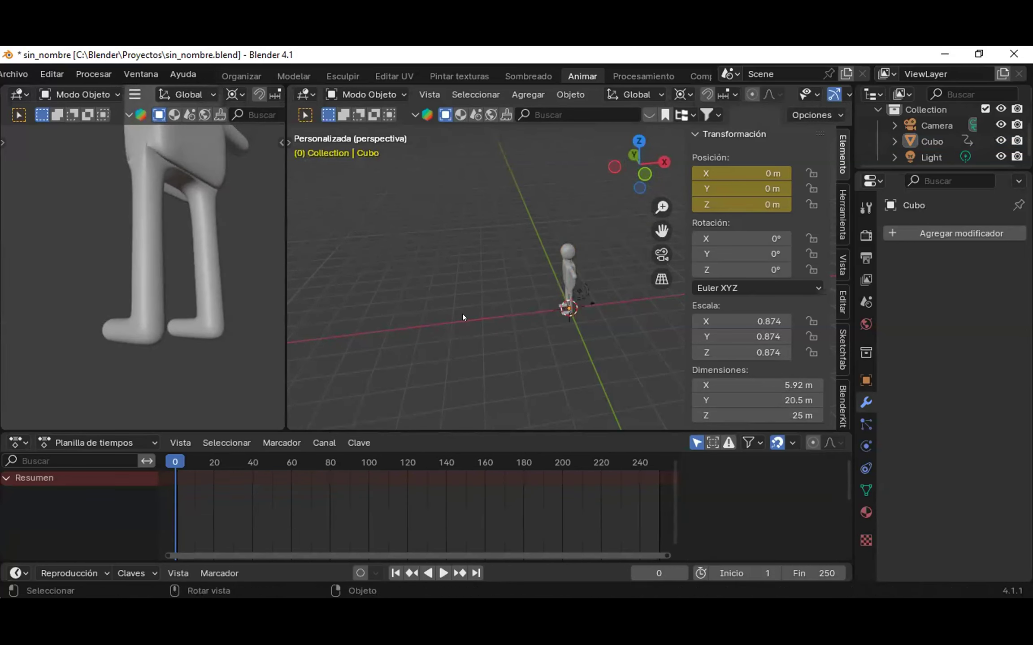
- Reselect the humanoid and scale it down uniformly to about 1.58 m tall
{"action": "left_click", "coordinate": [562, 269]}
{"action": "key", "text": "s"}
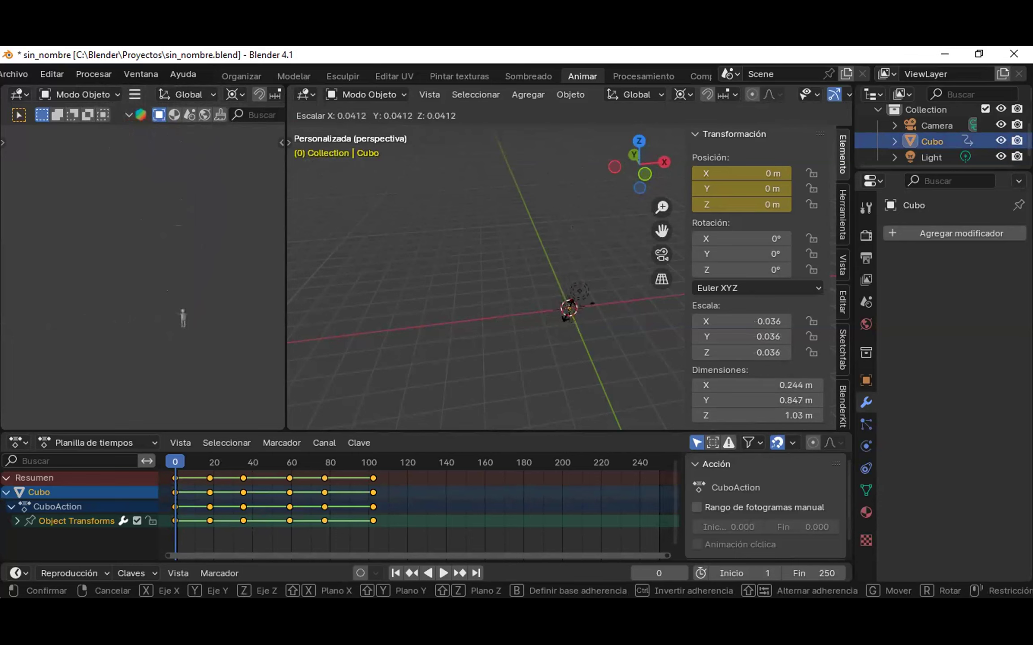
{"action": "left_click", "coordinate": [566, 314]}
- Fine-tune the humanoid's uniform scale so that it is 1.8 m tall
{"action": "middle_click_drag", "start_coordinate": [567, 317], "coordinate": [577, 379]}
{"action": "middle_click_drag", "start_coordinate": [525, 295], "coordinate": [596, 329]}
{"action": "key", "text": "KP_Decimal"}
{"action": "scroll", "coordinate": [596, 328], "scroll_direction": "down", "scroll_amount": 8}
{"action": "scroll", "coordinate": [595, 332], "scroll_direction": "down", "scroll_amount": 1}
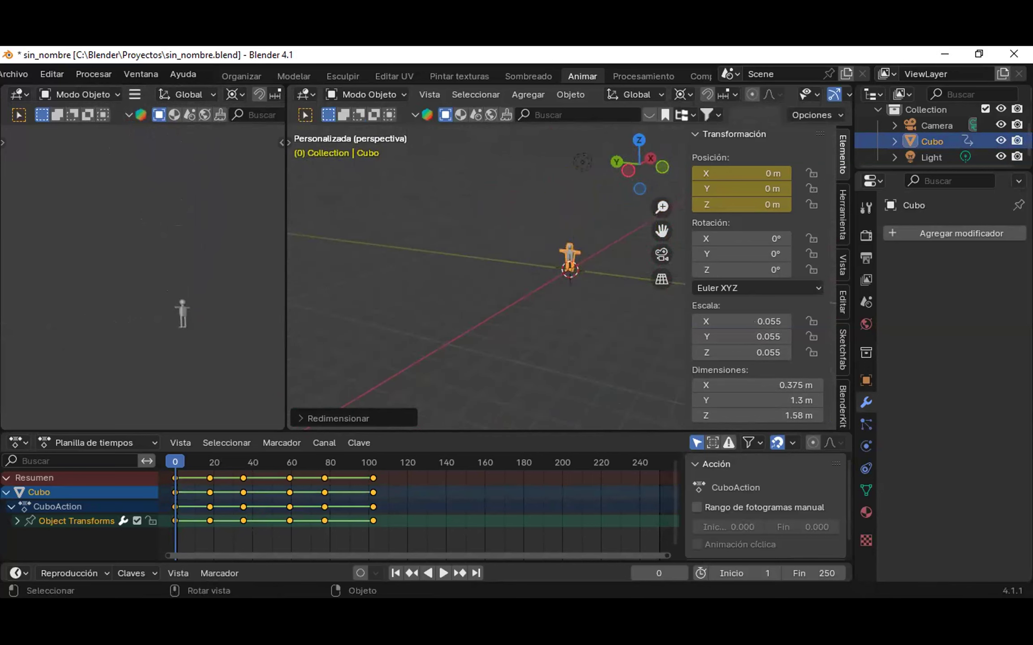
{"action": "key", "text": "s"}
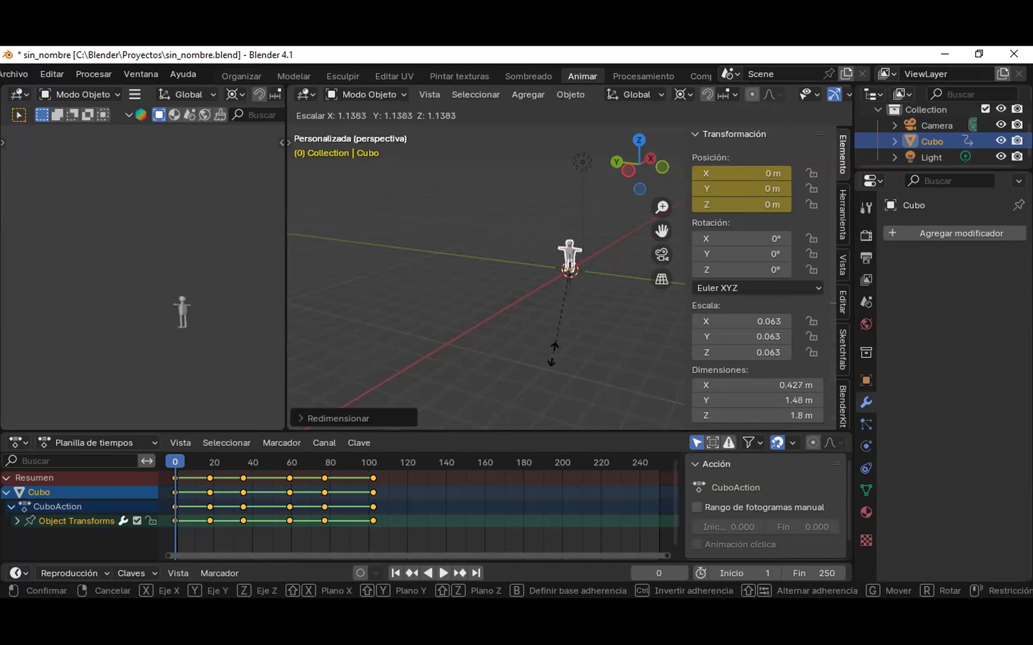
{"action": "left_click", "coordinate": [553, 354]}
{"action": "scroll", "coordinate": [585, 283], "scroll_direction": "up", "scroll_amount": 5}
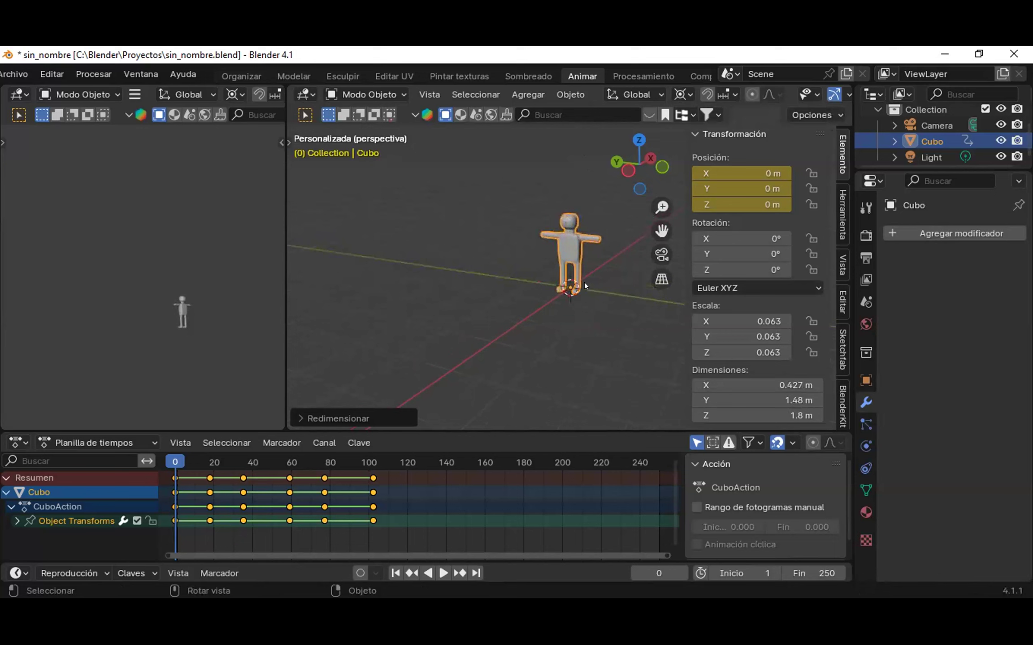
{"action": "scroll", "coordinate": [584, 283], "scroll_direction": "up", "scroll_amount": 5}
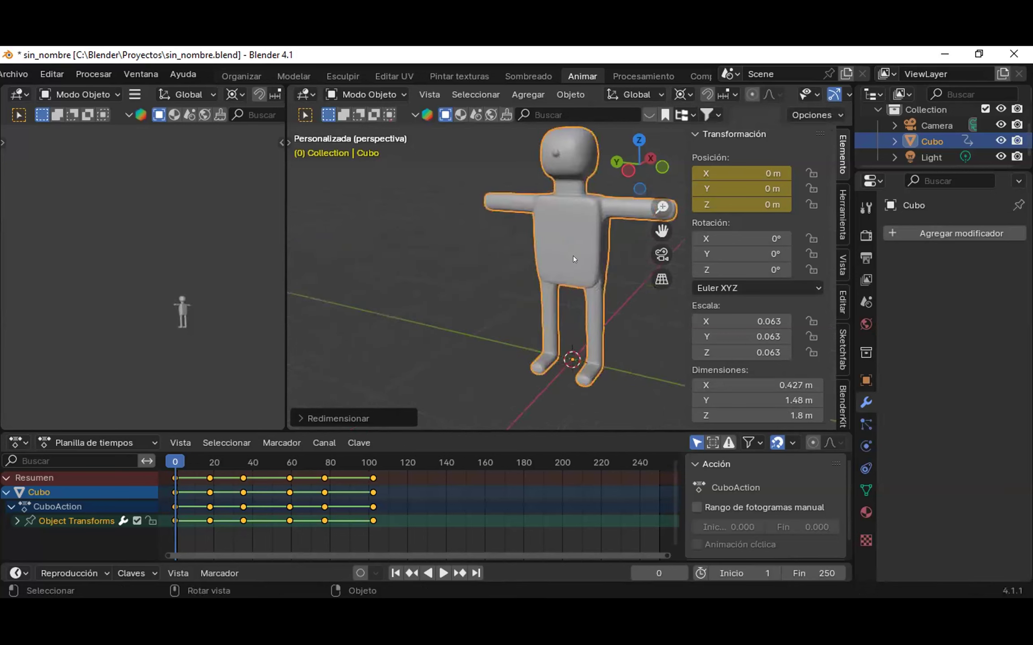
- Deselect the humanoid and widen the main 3D viewport by collapsing the secondary viewport beside it
{"action": "left_click", "coordinate": [493, 287]}
{"action": "middle_click_drag", "start_coordinate": [486, 289], "coordinate": [556, 300]}
{"action": "left_click", "coordinate": [184, 314]}
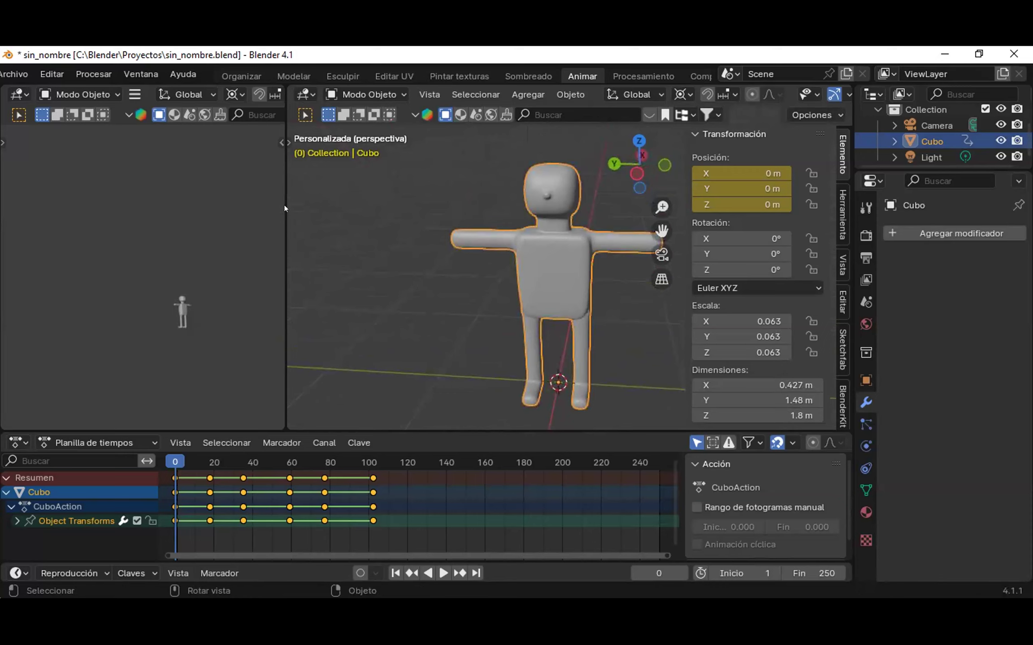
{"action": "key", "text": "alt+a"}
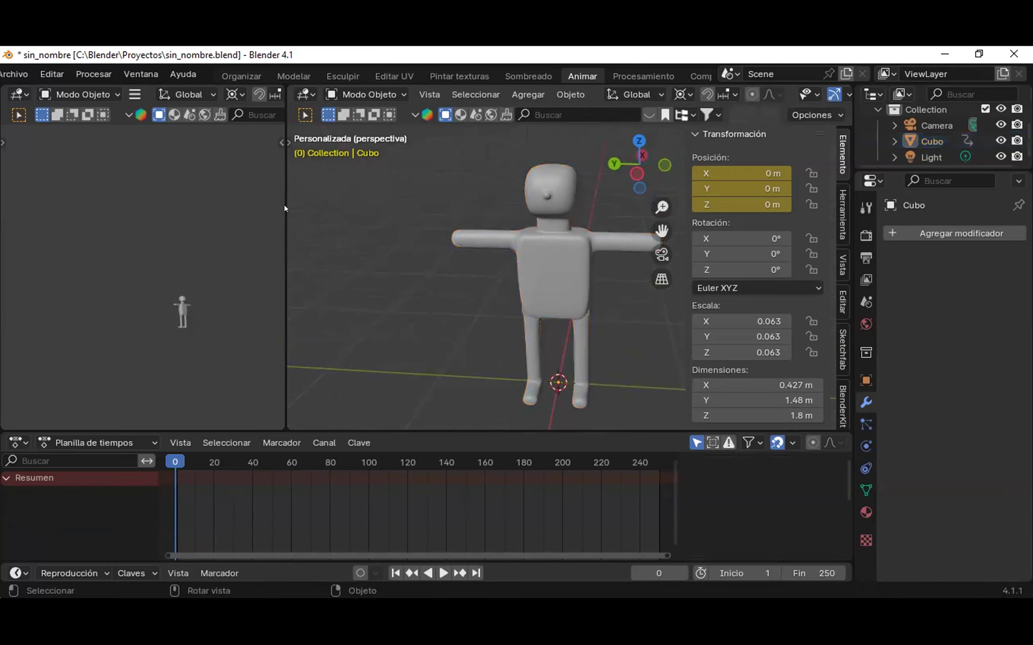
{"action": "left_click", "coordinate": [195, 227]}
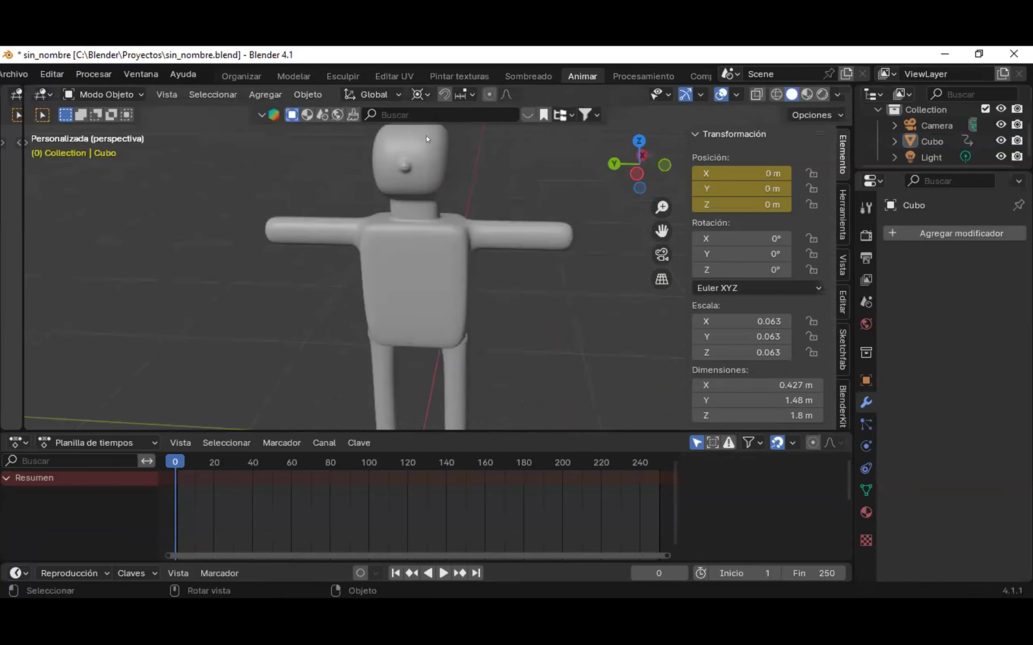
{"action": "middle_click_drag", "start_coordinate": [392, 278], "coordinate": [355, 253]}
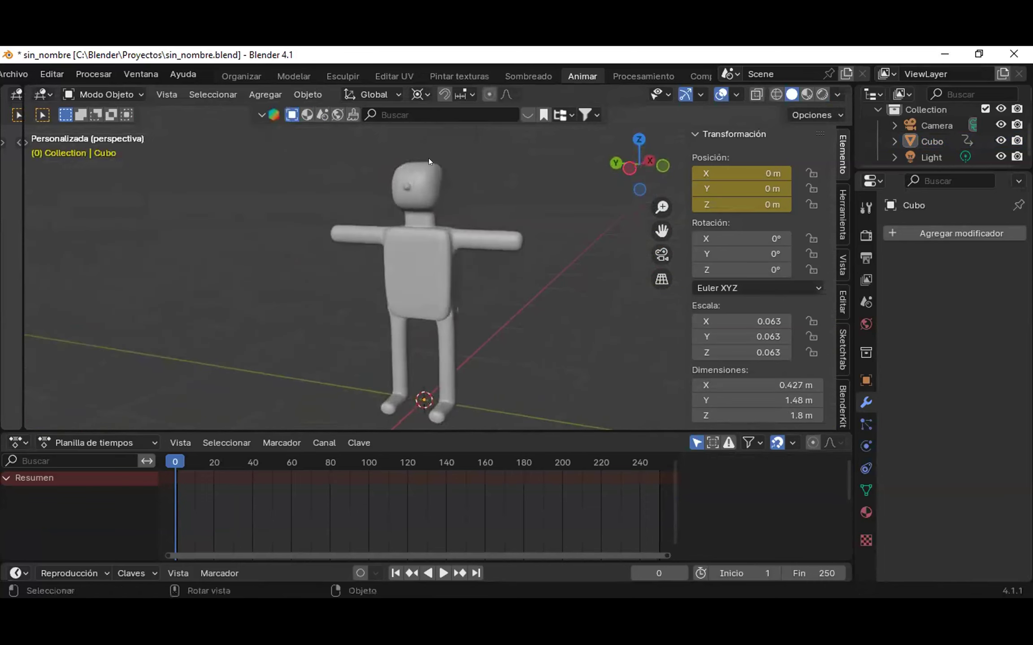
{"action": "scroll", "coordinate": [433, 148], "scroll_direction": "up", "scroll_amount": 2}
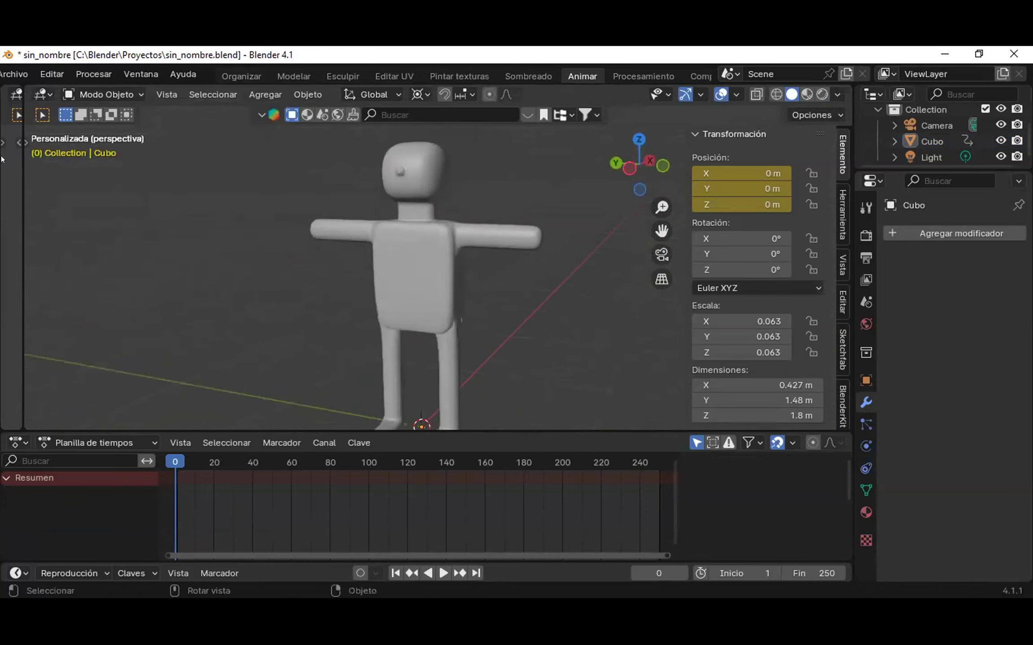
{"action": "mouse_move", "coordinate": [18, 136]}
{"action": "left_mouse_down"}
{"action": "mouse_move", "coordinate": [54, 138]}
{"action": "mouse_move", "coordinate": [4, 138]}
{"action": "left_mouse_up"}
{"action": "left_click", "coordinate": [306, 115]}
{"action": "left_click", "coordinate": [292, 118]}
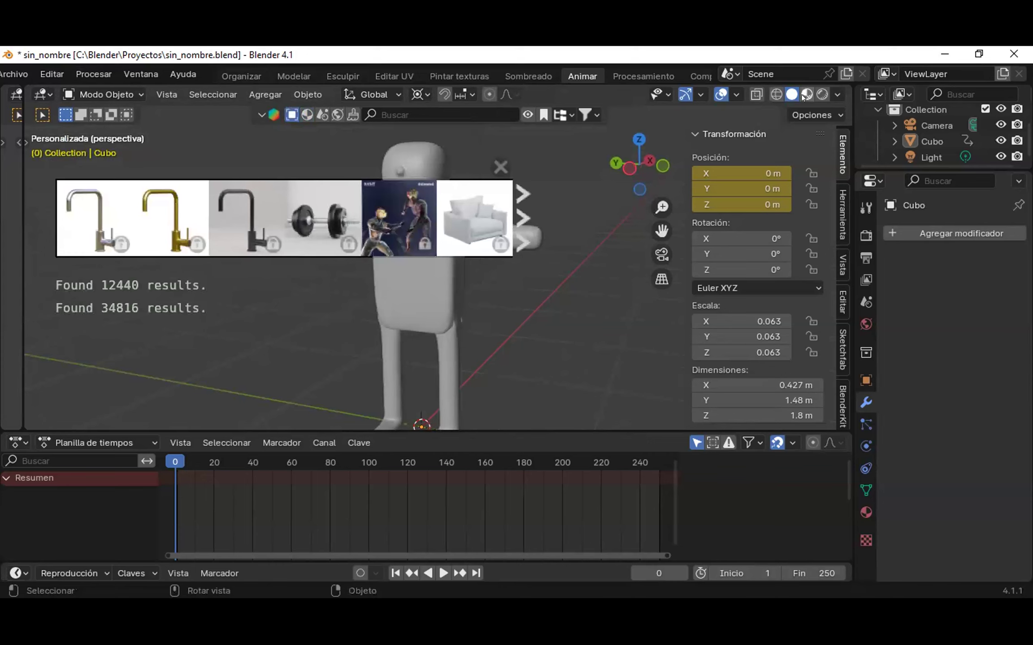
{"action": "left_click", "coordinate": [504, 163]}
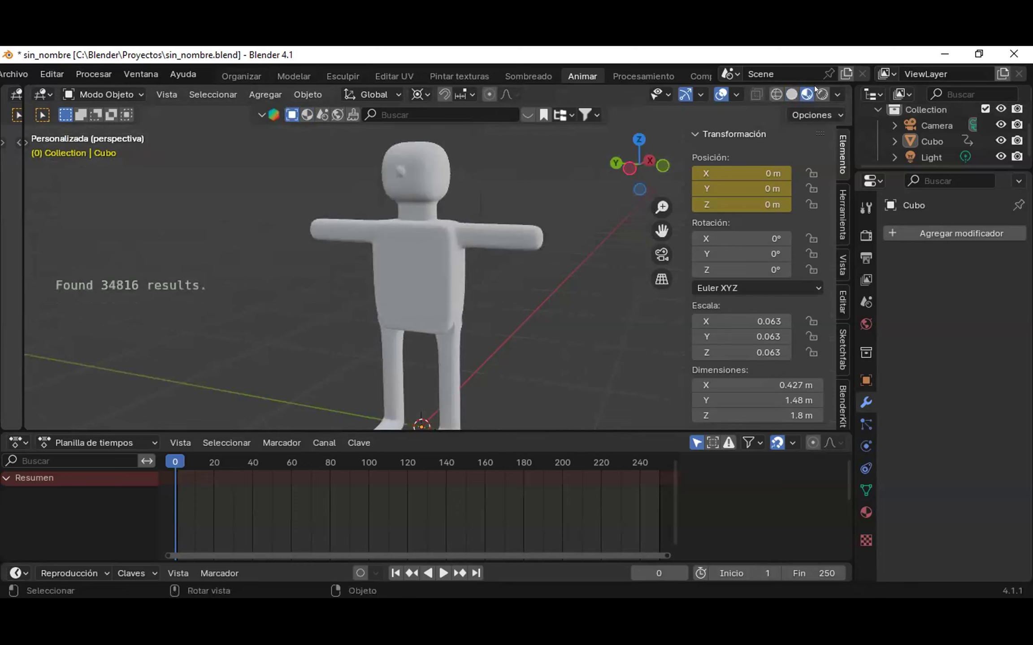
- Examine the humanoid in rendered and solid shading, then return the viewport to material preview
{"action": "left_click", "coordinate": [822, 94]}
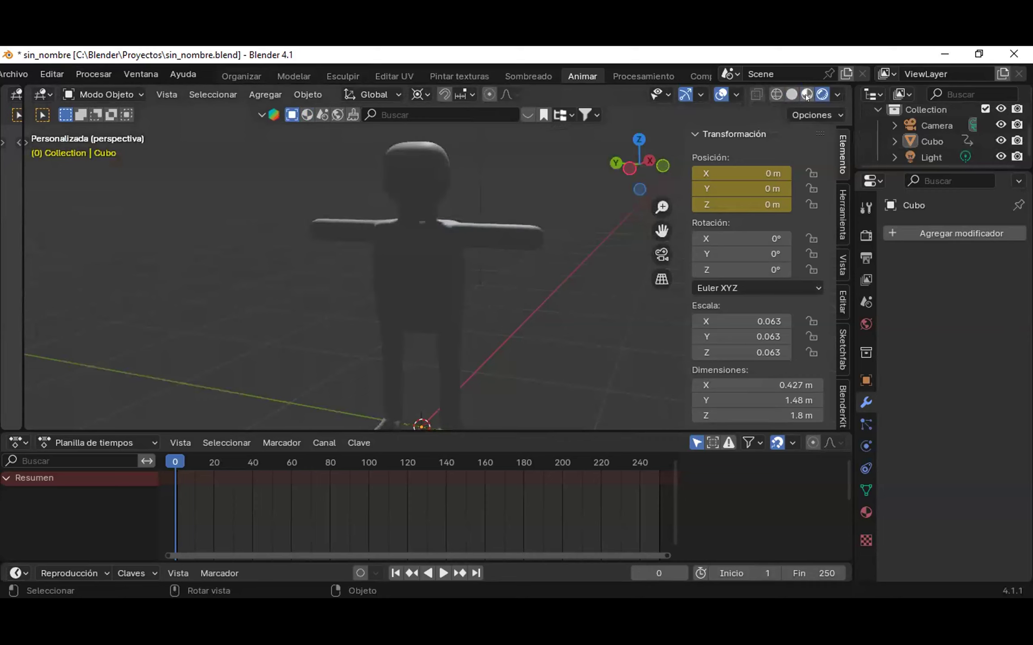
{"action": "scroll", "coordinate": [500, 209], "scroll_direction": "down", "scroll_amount": 6}
{"action": "mouse_move", "coordinate": [502, 204]}
{"action": "middle_mouse_down"}
{"action": "mouse_move", "coordinate": [477, 230]}
{"action": "mouse_move", "coordinate": [451, 231]}
{"action": "mouse_move", "coordinate": [527, 218]}
{"action": "mouse_move", "coordinate": [260, 198]}
{"action": "mouse_move", "coordinate": [382, 196]}
{"action": "mouse_move", "coordinate": [513, 240]}
{"action": "mouse_move", "coordinate": [505, 231]}
{"action": "middle_mouse_up"}
{"action": "left_click", "coordinate": [791, 94]}
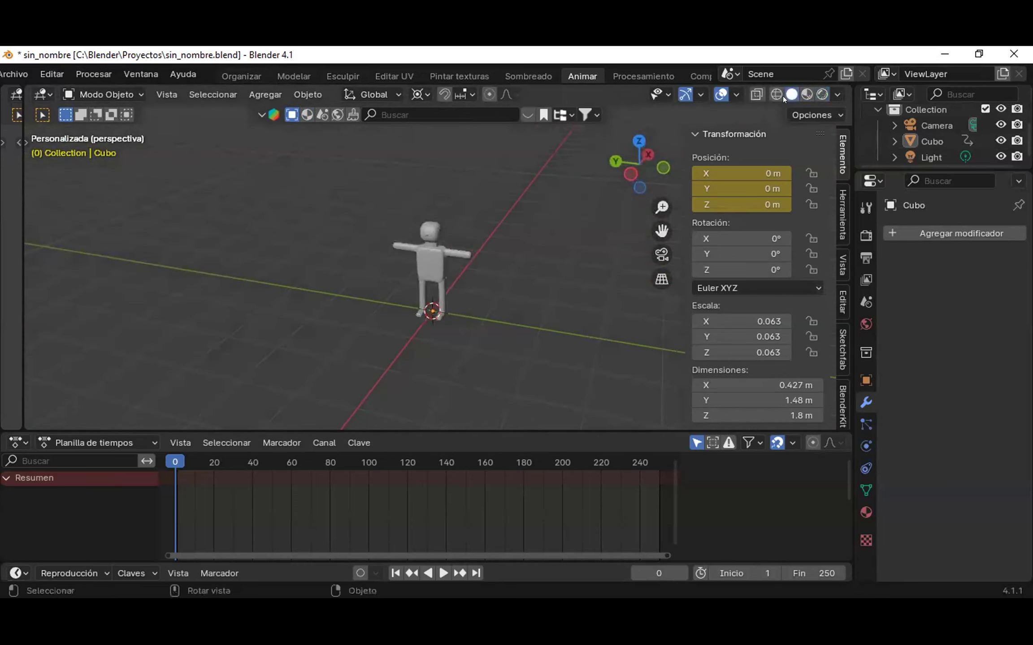
{"action": "left_click", "coordinate": [807, 94]}
{"action": "scroll", "coordinate": [439, 264], "scroll_direction": "up", "scroll_amount": 7}
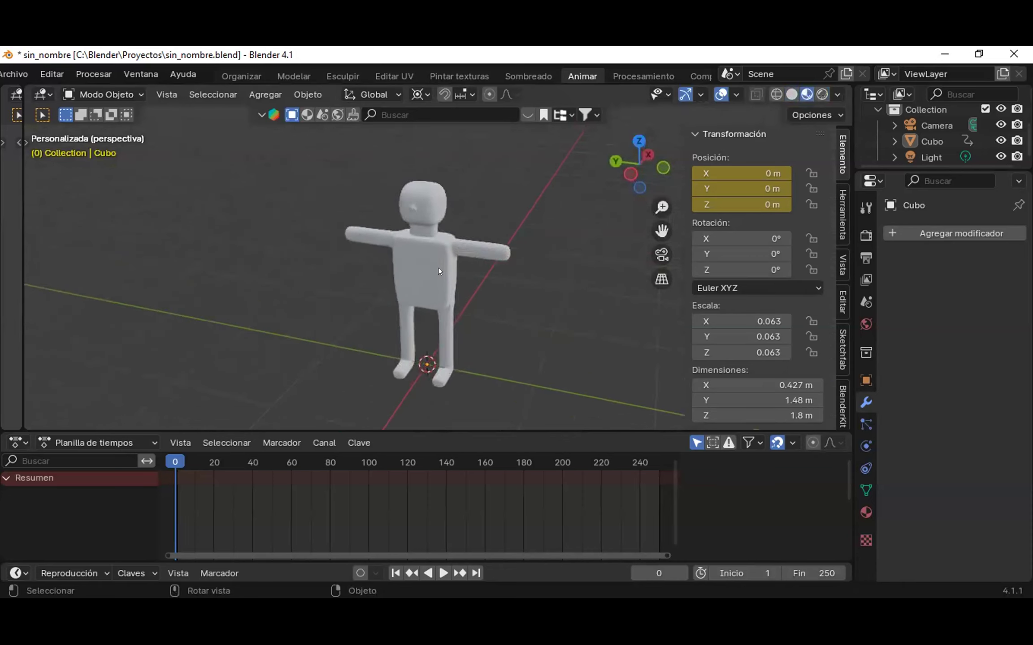
{"action": "middle_click_drag", "start_coordinate": [513, 267], "coordinate": [464, 254]}
{"action": "scroll", "coordinate": [464, 254], "scroll_direction": "down", "scroll_amount": 3}
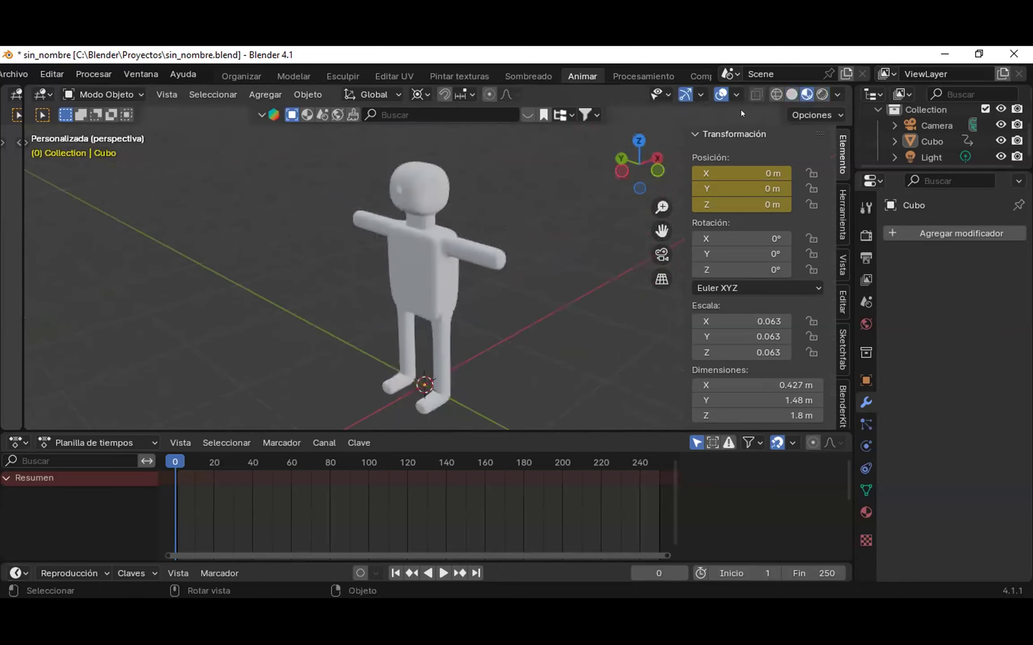
- Toggle the viewport overlays off and back on, then enable the geometry wireframe overlay on the humanoid
{"action": "left_click", "coordinate": [721, 94]}
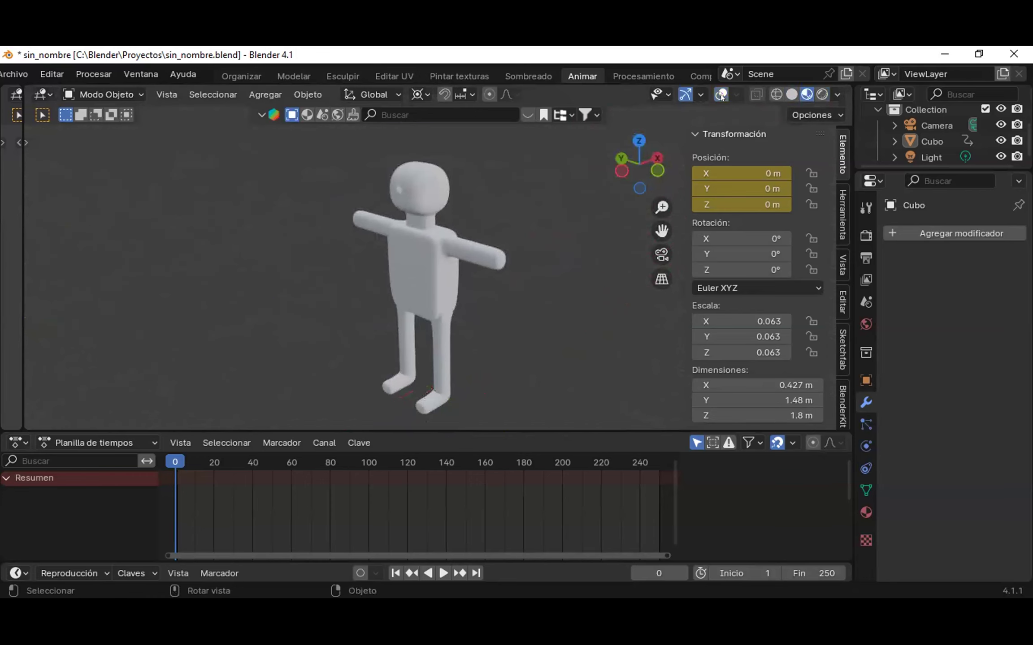
{"action": "left_click", "coordinate": [721, 95]}
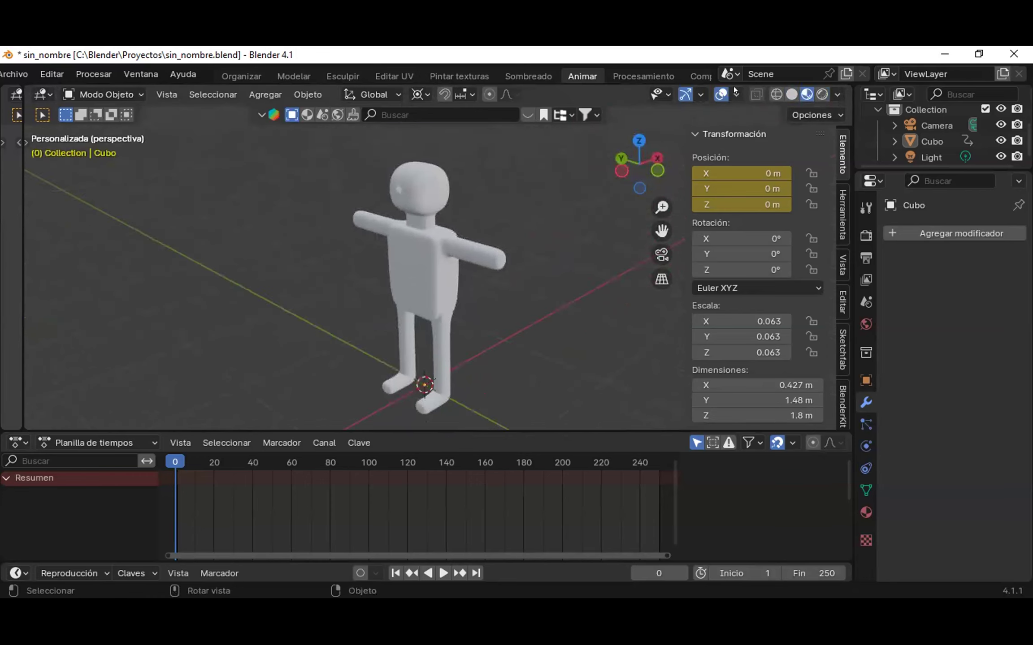
{"action": "left_click", "coordinate": [735, 93]}
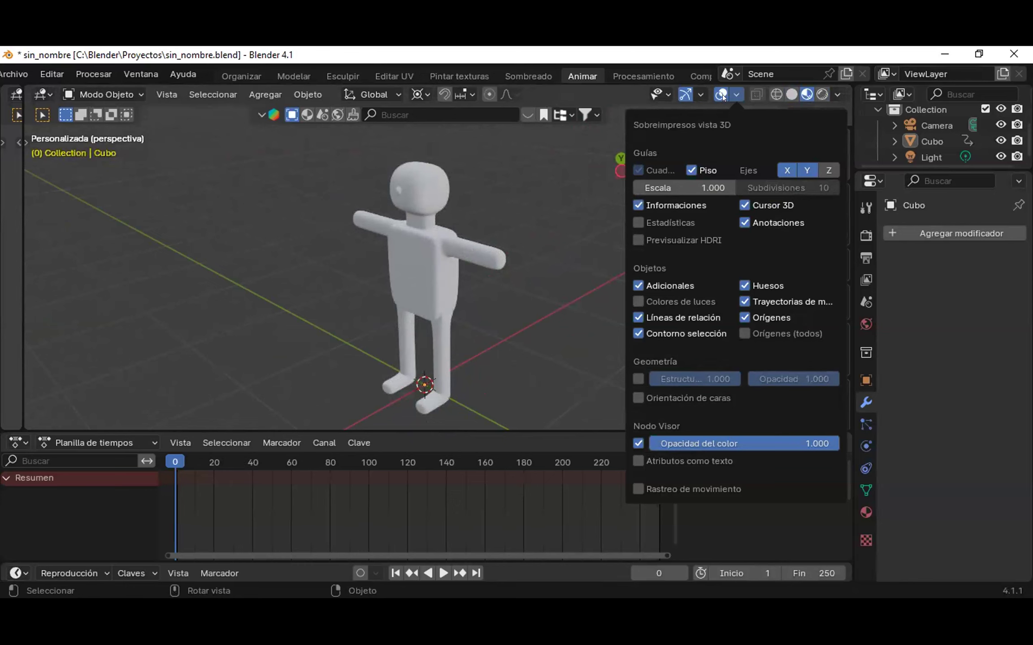
{"action": "left_click", "coordinate": [638, 378]}
{"action": "scroll", "coordinate": [476, 216], "scroll_direction": "up", "scroll_amount": 3}
{"action": "middle_click_drag", "start_coordinate": [476, 216], "coordinate": [18, 88]}
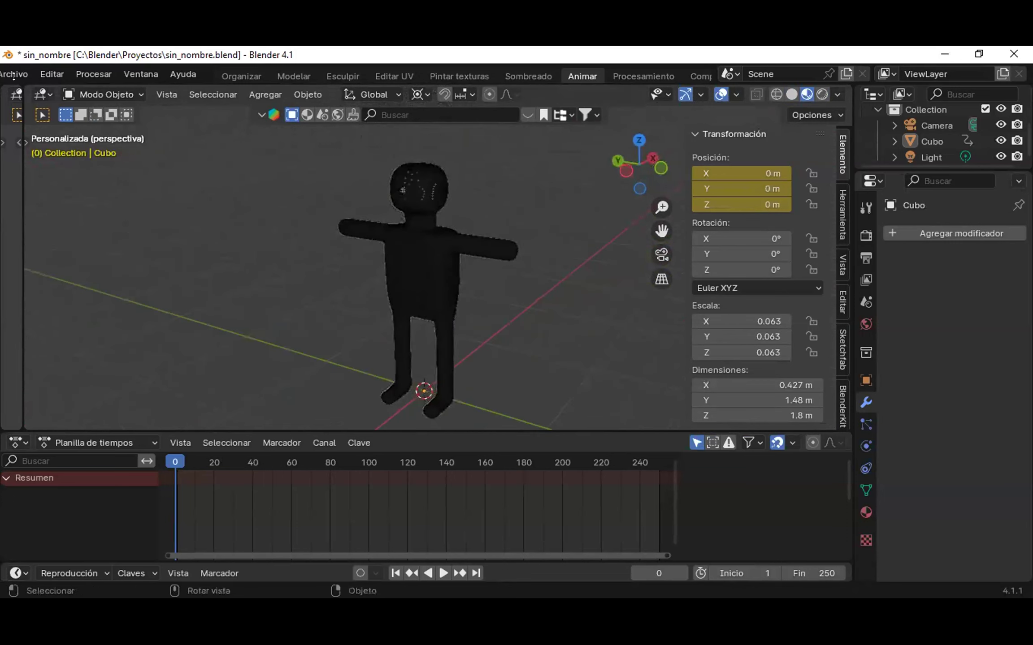
{"action": "left_click", "coordinate": [15, 75]}
{"action": "left_click", "coordinate": [45, 178]}
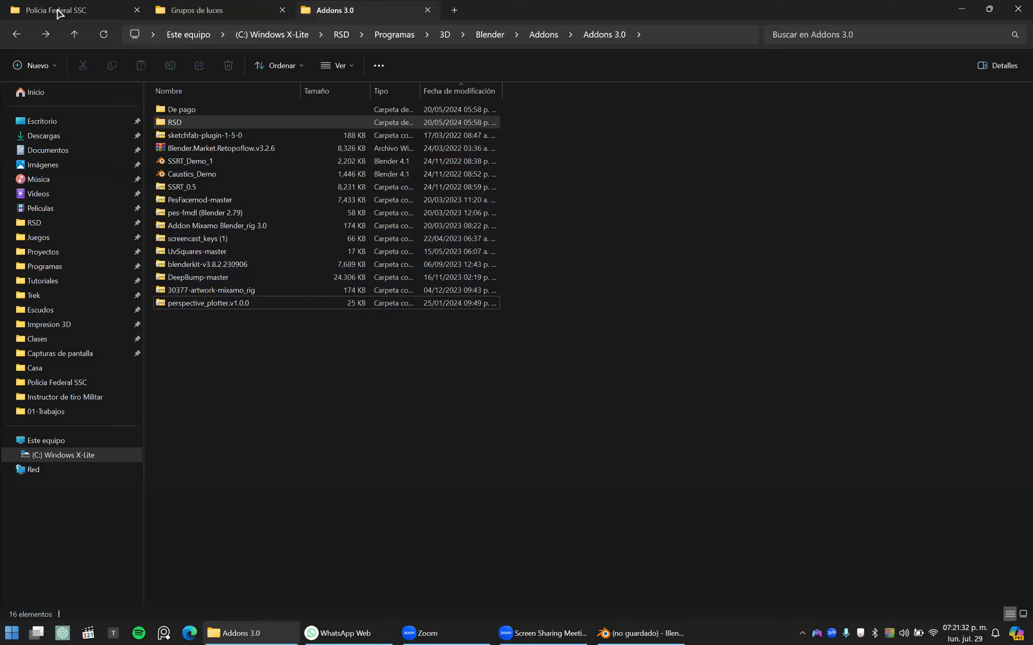
- In File Explorer, open the IITA folder inside the Clases folder
{"action": "left_click", "coordinate": [58, 16]}
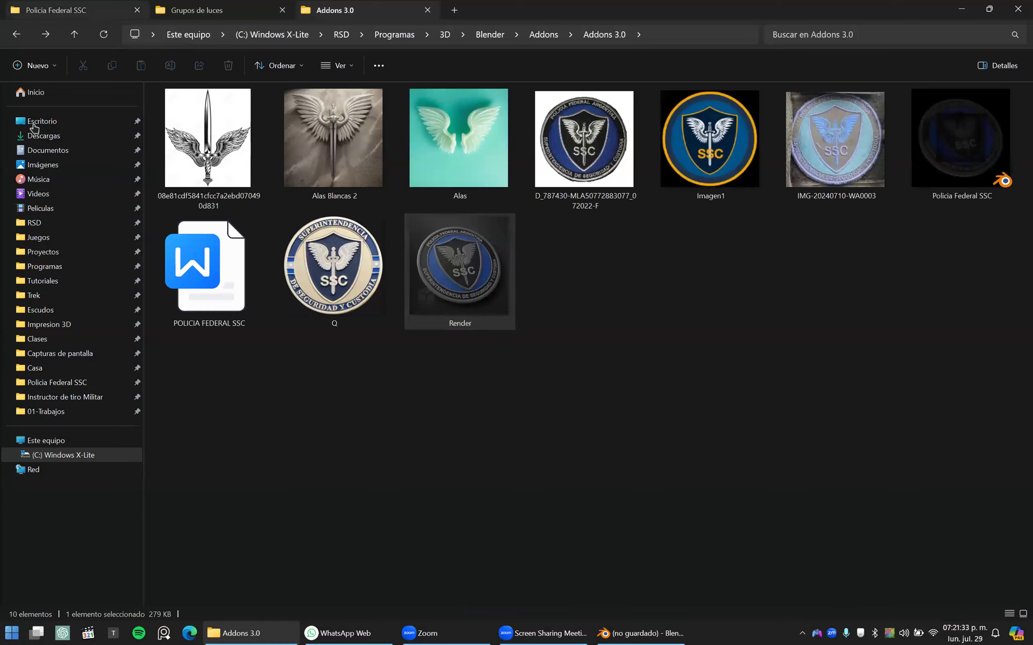
{"action": "left_click", "coordinate": [28, 338]}
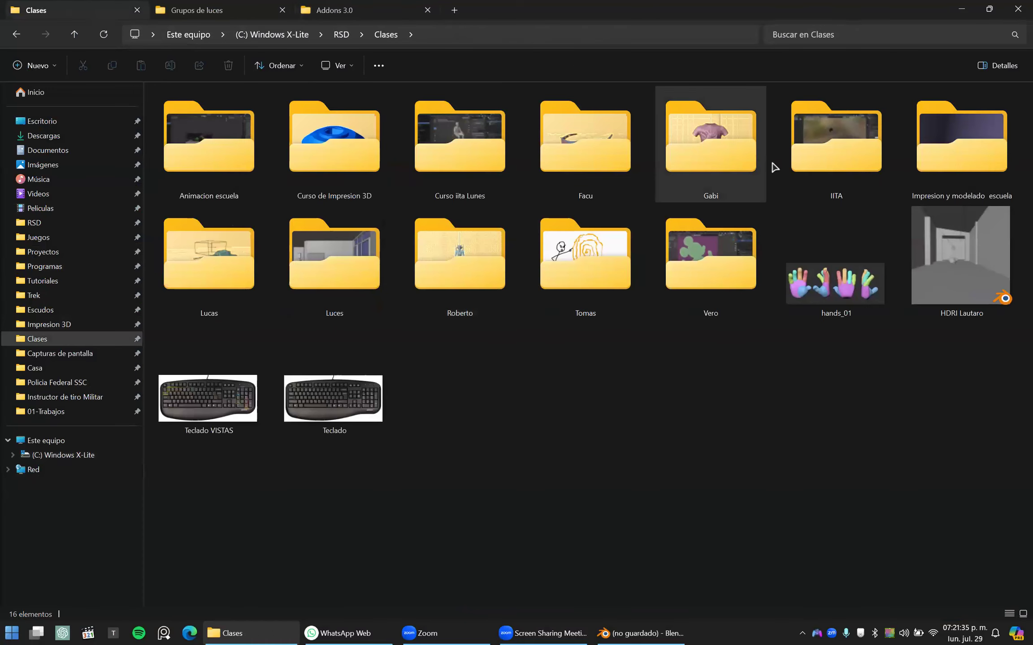
{"action": "double_click", "coordinate": [828, 173]}
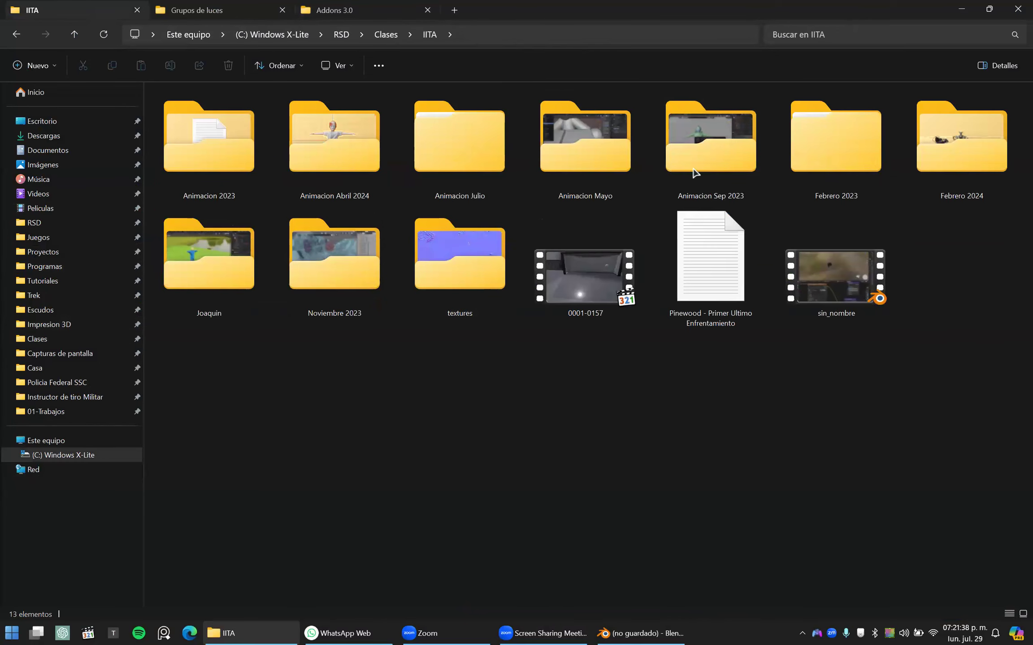
- Sort the contents of the IITA folder by modification date, newest first
{"action": "left_click", "coordinate": [873, 159]}
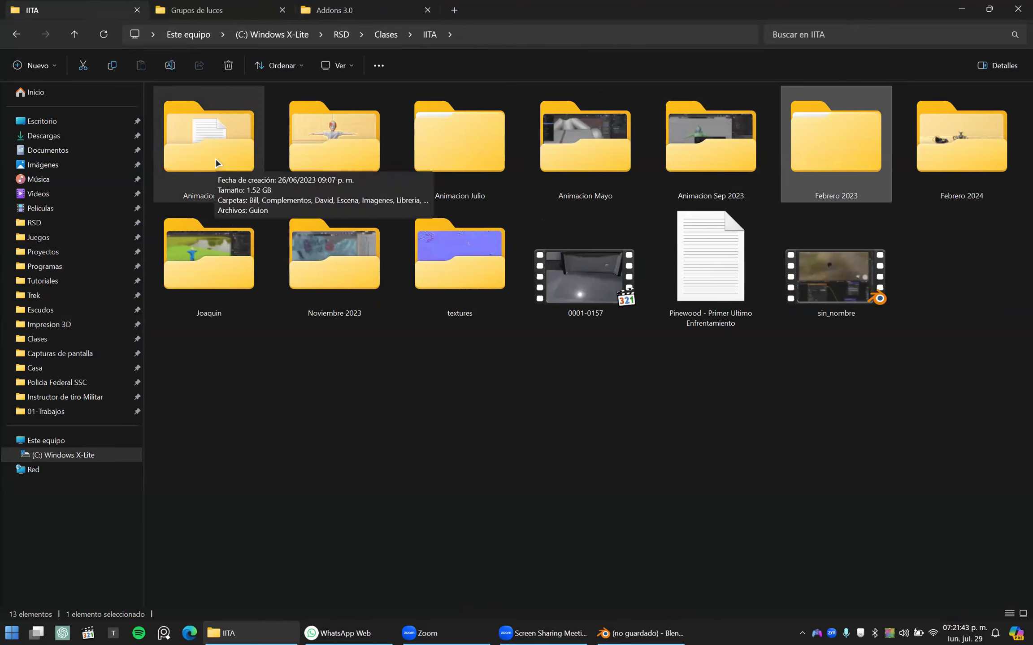
{"action": "right_click", "coordinate": [408, 371]}
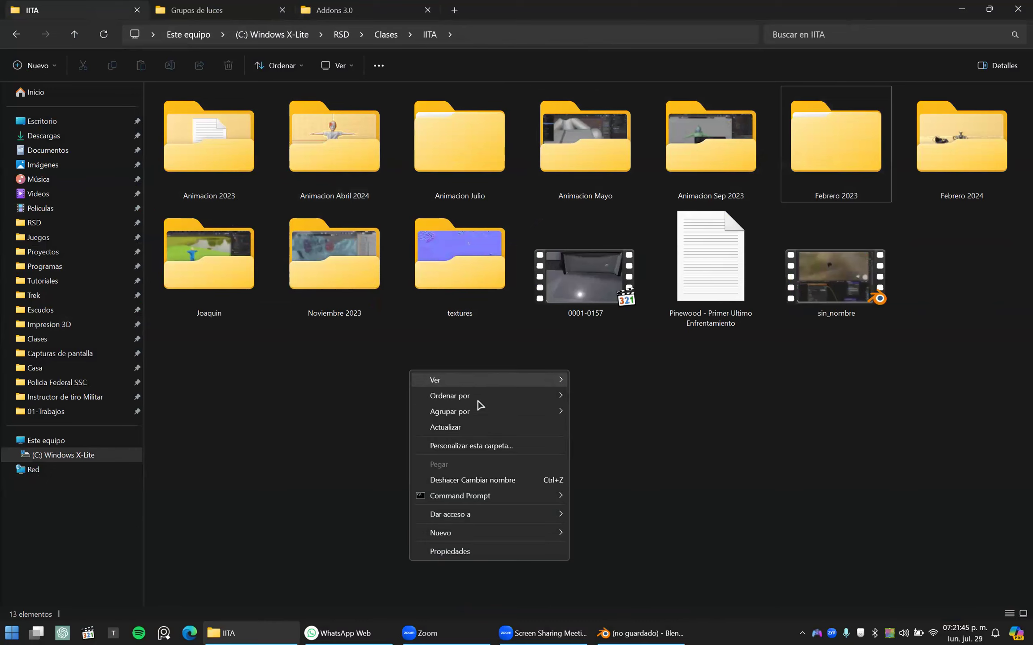
{"action": "mouse_move", "coordinate": [556, 395]}
{"action": "left_click", "coordinate": [594, 428]}
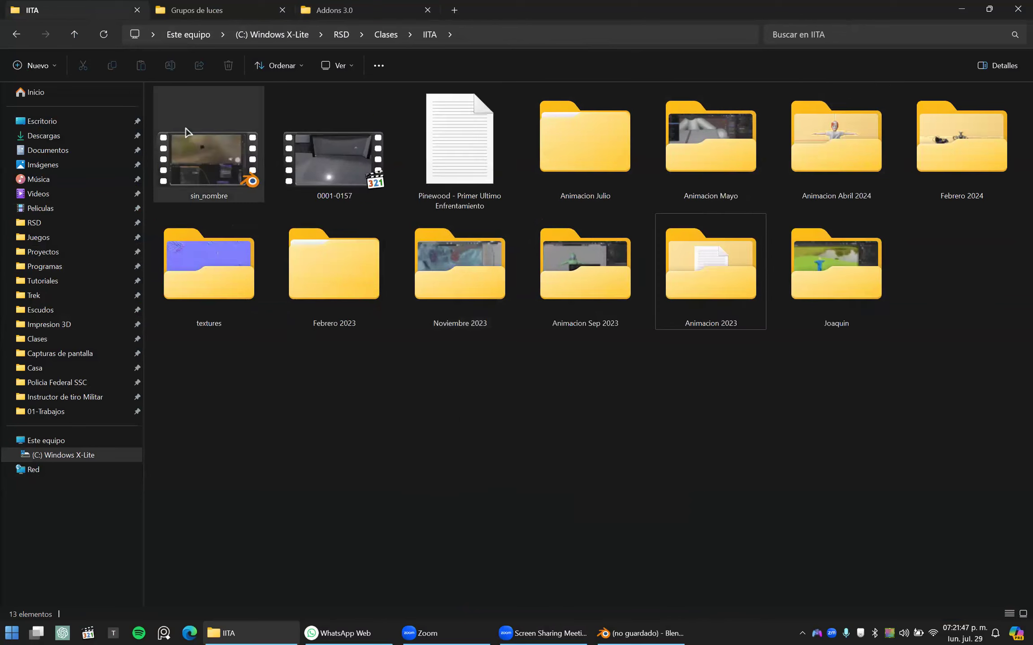
- Open the stickman Blender file from the first student folder inside Animacion Julio
{"action": "double_click", "coordinate": [575, 169]}
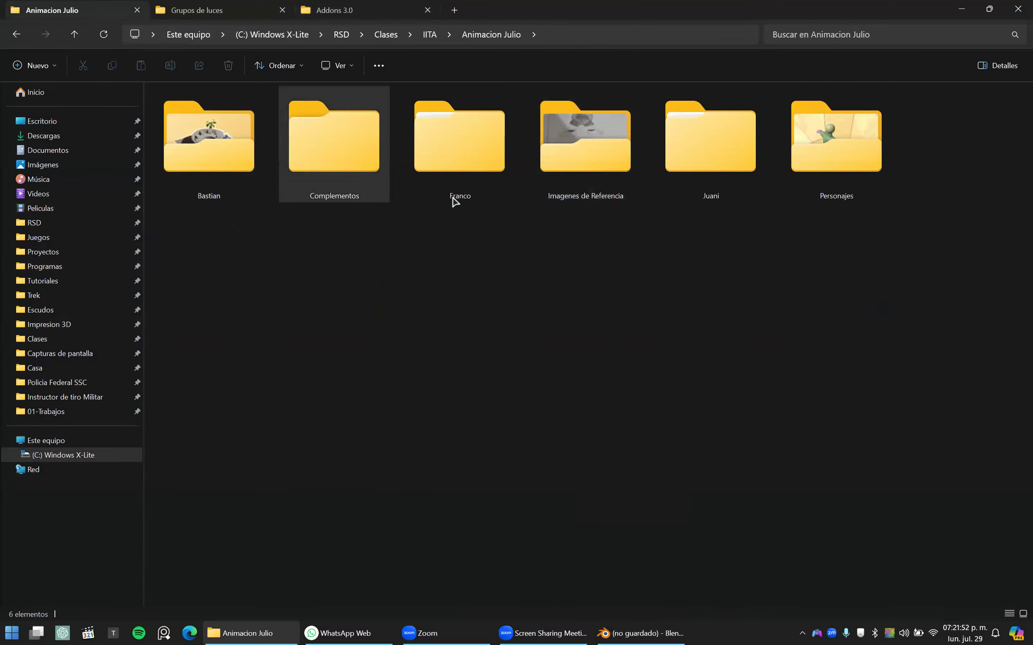
{"action": "mouse_move", "coordinate": [732, 170]}
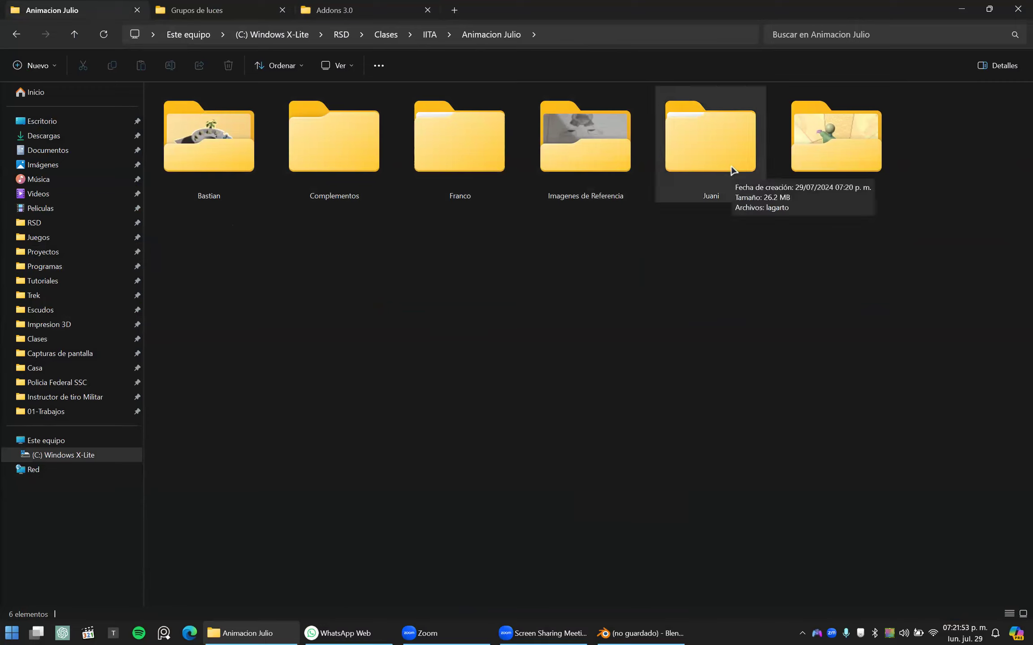
{"action": "double_click", "coordinate": [210, 188]}
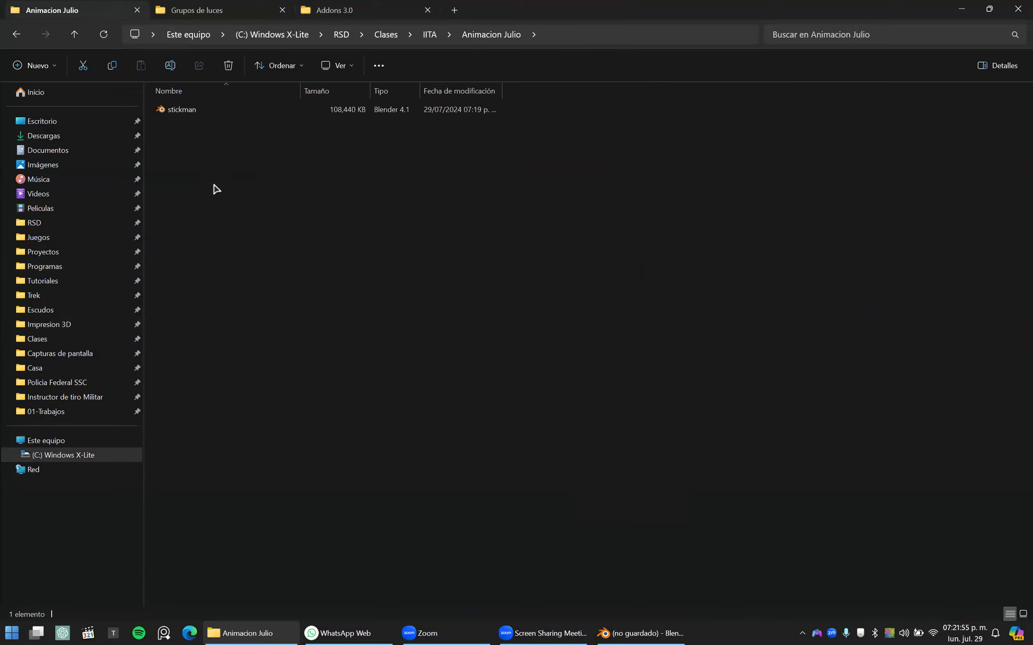
{"action": "left_click", "coordinate": [191, 112]}
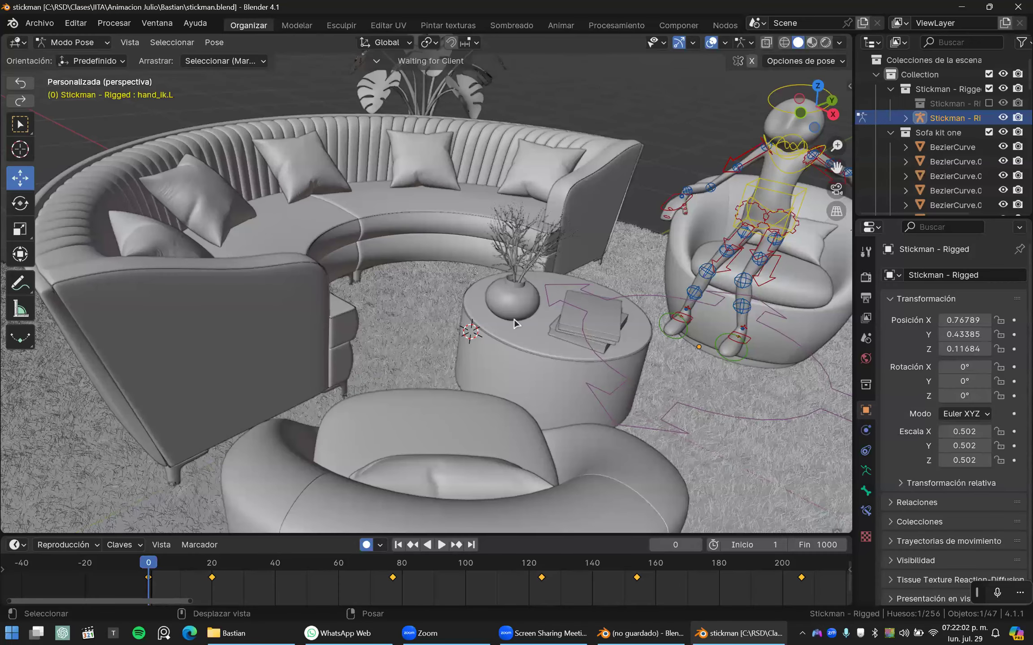
- Examine the furnished living-room scene and the rigged stickman seated in the armchair from several angles
{"action": "scroll", "coordinate": [520, 324], "scroll_direction": "down", "scroll_amount": 5}
{"action": "scroll", "coordinate": [381, 234], "scroll_direction": "up", "scroll_amount": 6}
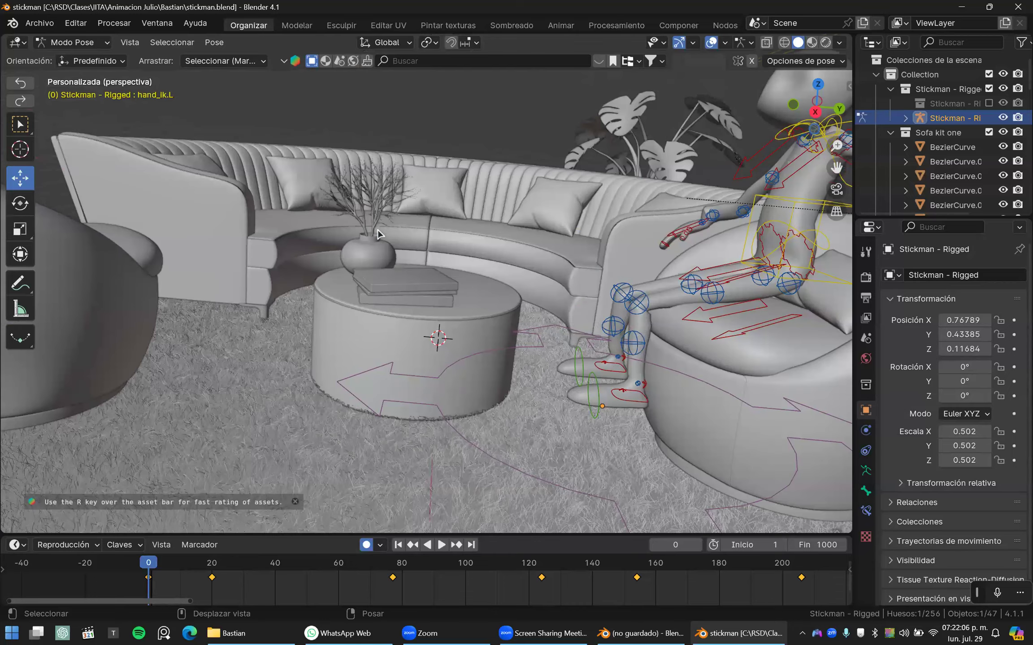
{"action": "middle_click_drag", "start_coordinate": [344, 348], "coordinate": [432, 365]}
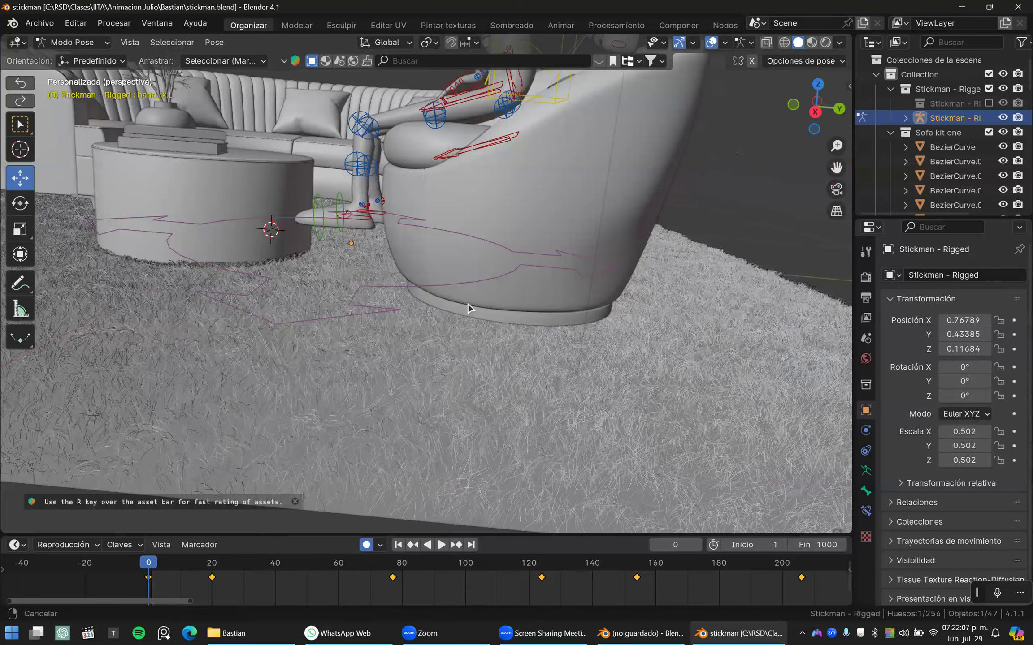
{"action": "scroll", "coordinate": [470, 305], "scroll_direction": "down", "scroll_amount": 5}
{"action": "middle_click_drag", "start_coordinate": [470, 305], "coordinate": [516, 372]}
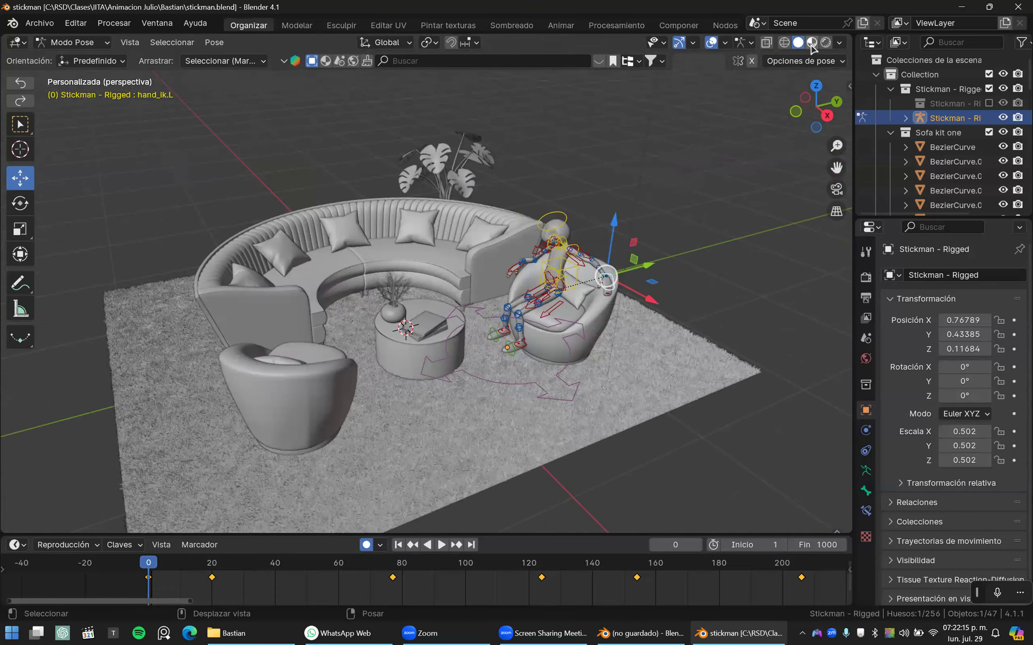
- Try material preview shading, then play the stickman animation in solid shading and return to frame 0
{"action": "left_click", "coordinate": [811, 42]}
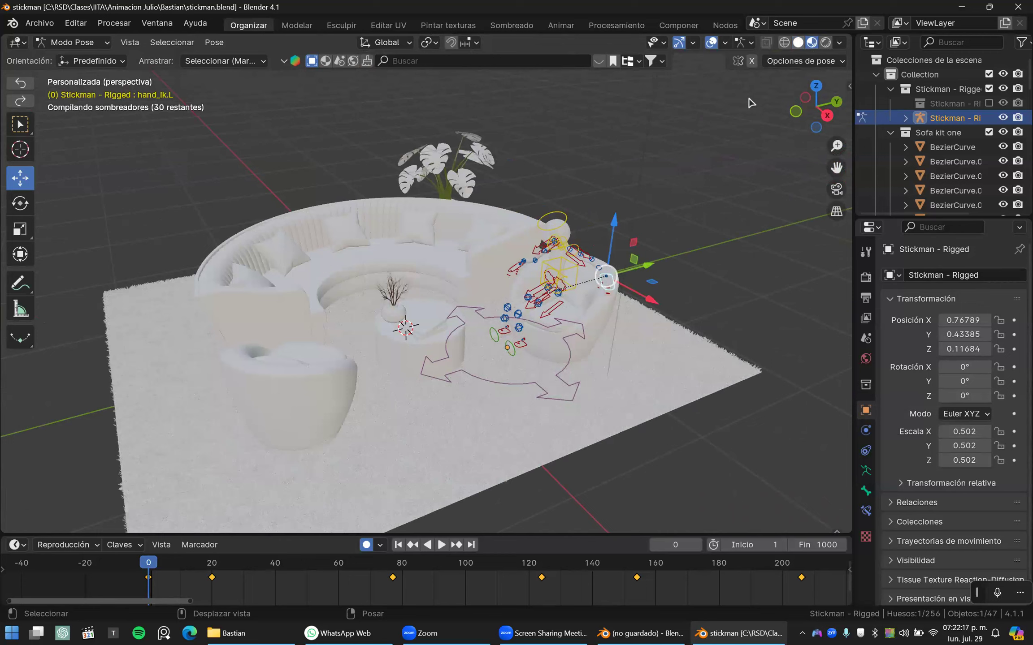
{"action": "key", "text": "space"}
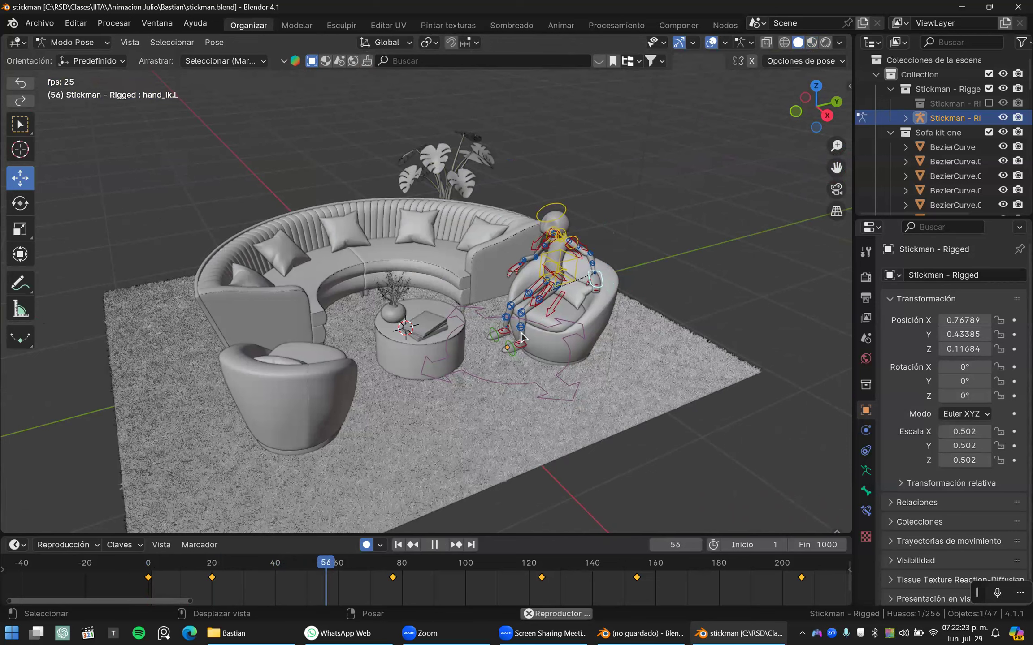
{"action": "scroll", "coordinate": [519, 323], "scroll_direction": "down", "scroll_amount": 3}
{"action": "scroll", "coordinate": [518, 309], "scroll_direction": "up", "scroll_amount": 3}
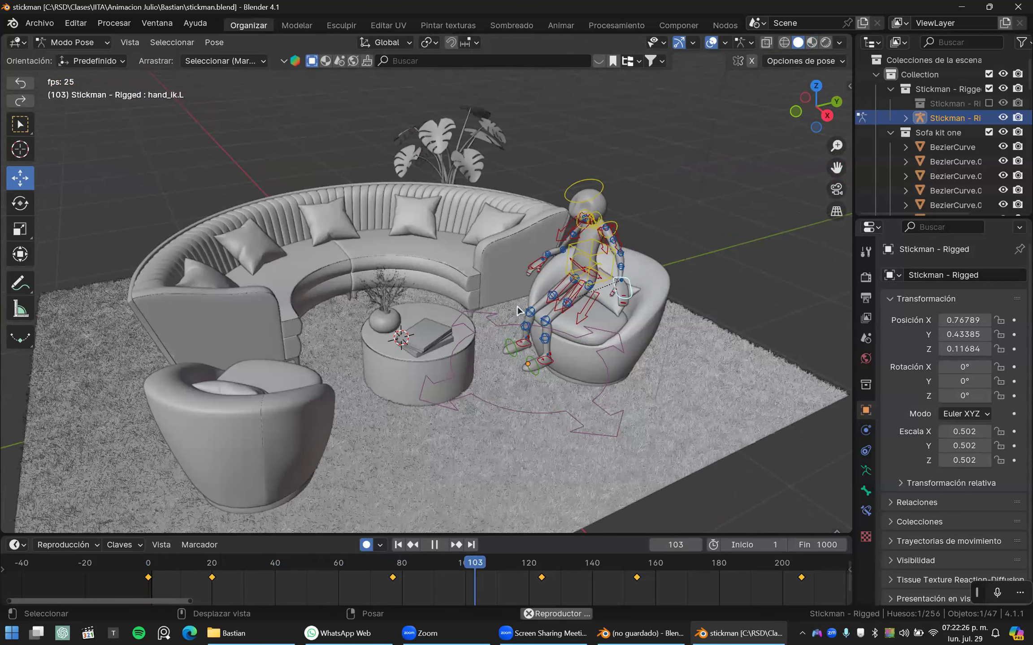
{"action": "key", "text": "Escape"}
- Show the wireframe overlay to examine the furniture and stickman meshes, then hide it and deselect the bones
{"action": "key", "text": "shift+z"}
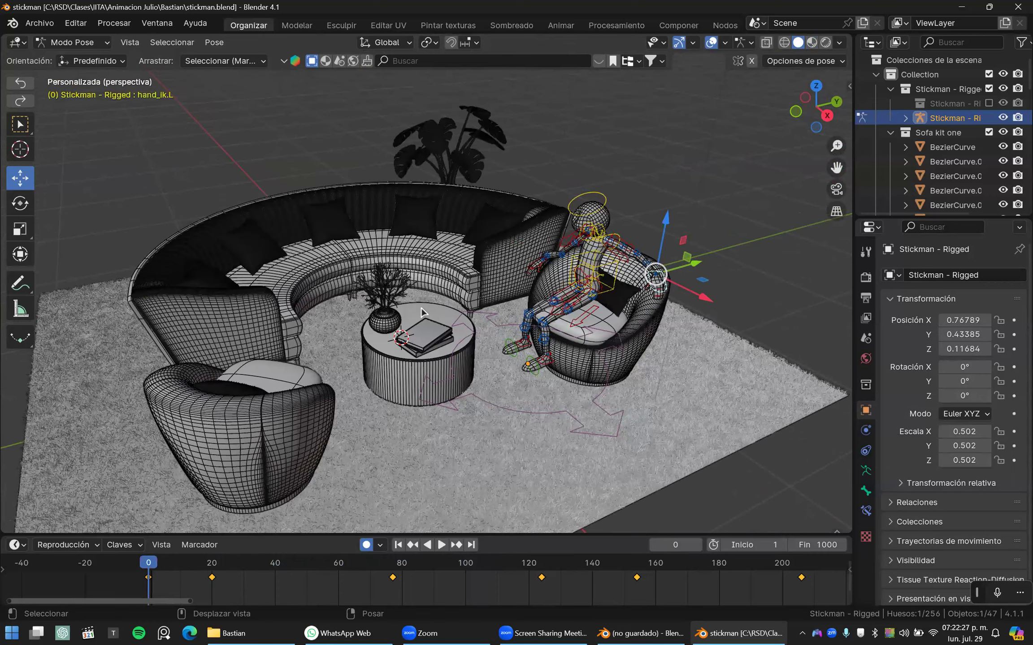
{"action": "middle_click_drag", "start_coordinate": [430, 312], "coordinate": [358, 280], "text": "shift"}
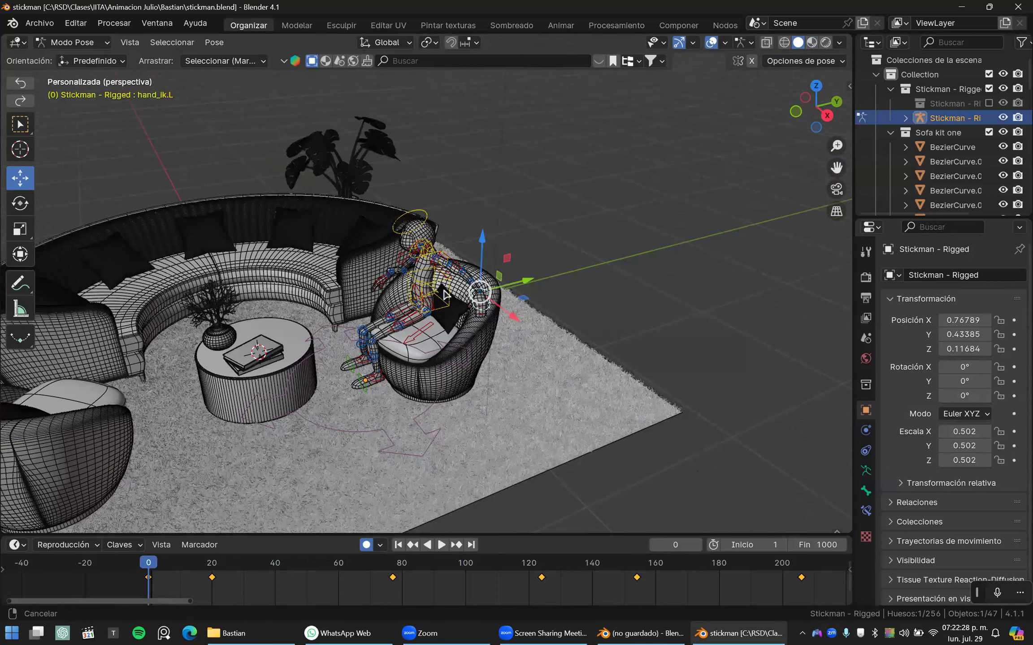
{"action": "scroll", "coordinate": [268, 281], "scroll_direction": "up", "scroll_amount": 4}
{"action": "middle_click_drag", "start_coordinate": [267, 282], "coordinate": [401, 285]}
{"action": "left_click", "coordinate": [402, 285]}
{"action": "key", "text": "shift+z"}
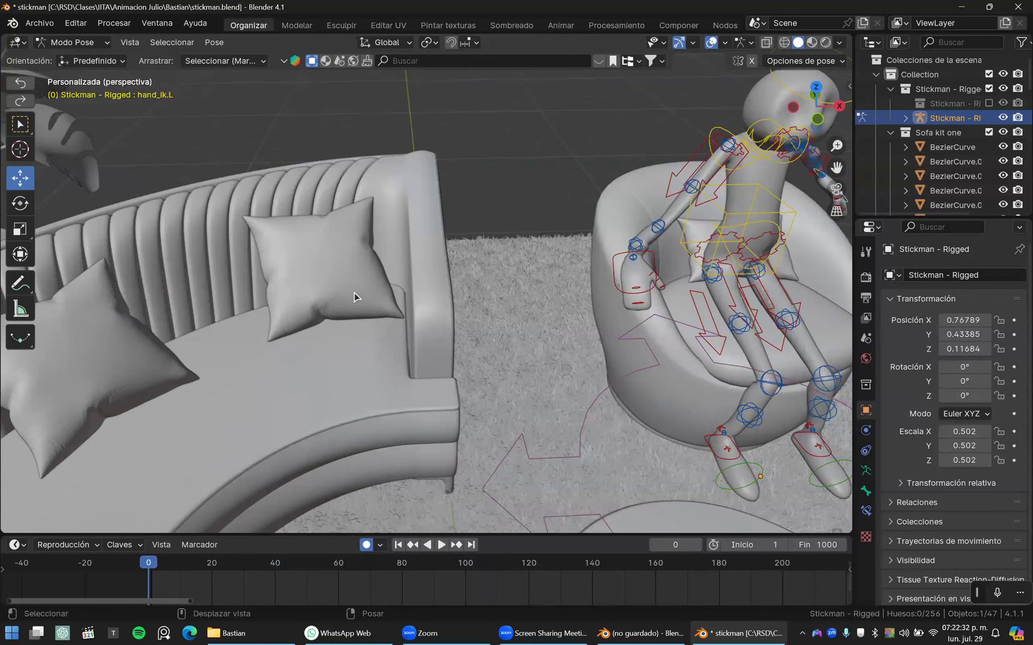
{"action": "scroll", "coordinate": [354, 292], "scroll_direction": "down", "scroll_amount": 5}
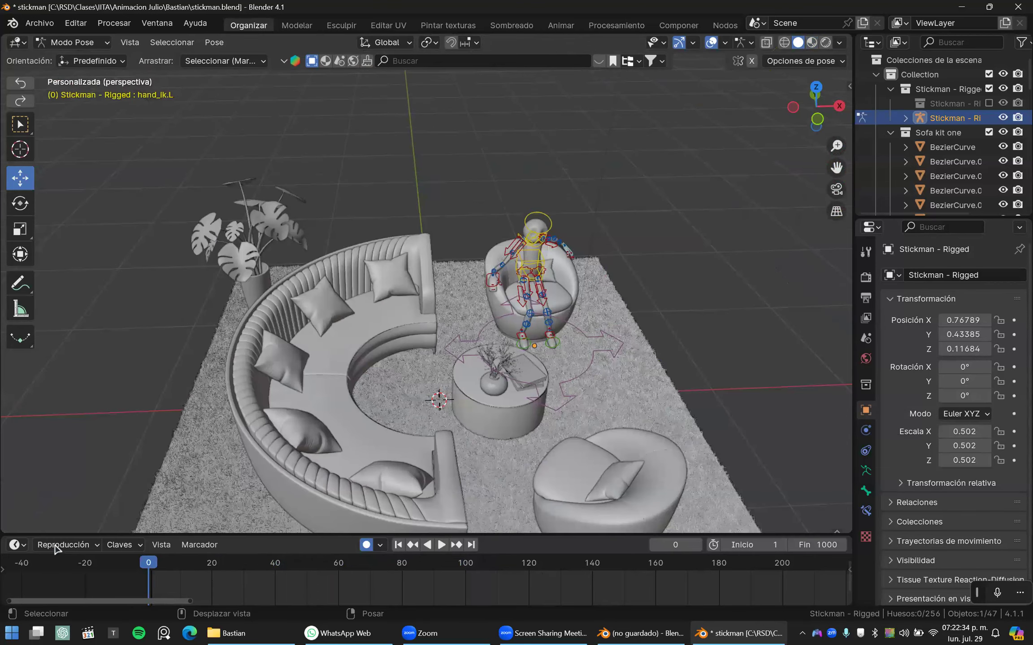
- Set the timeline's playback synchronisation to Omitir fotogramas
{"action": "left_click", "coordinate": [56, 546]}
{"action": "left_click", "coordinate": [144, 263]}
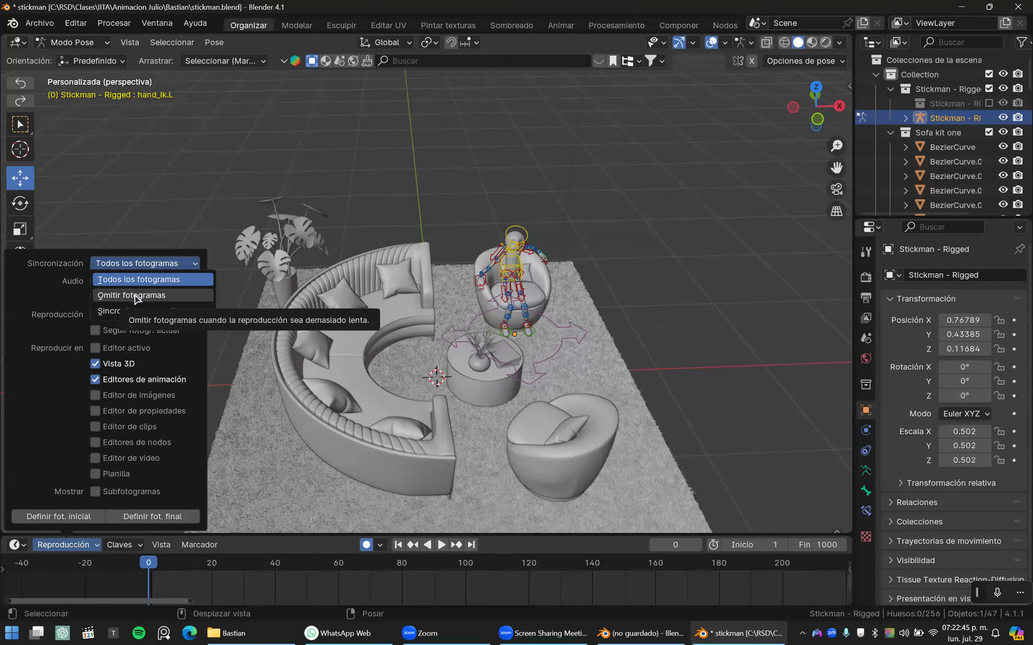
{"action": "left_click", "coordinate": [166, 295]}
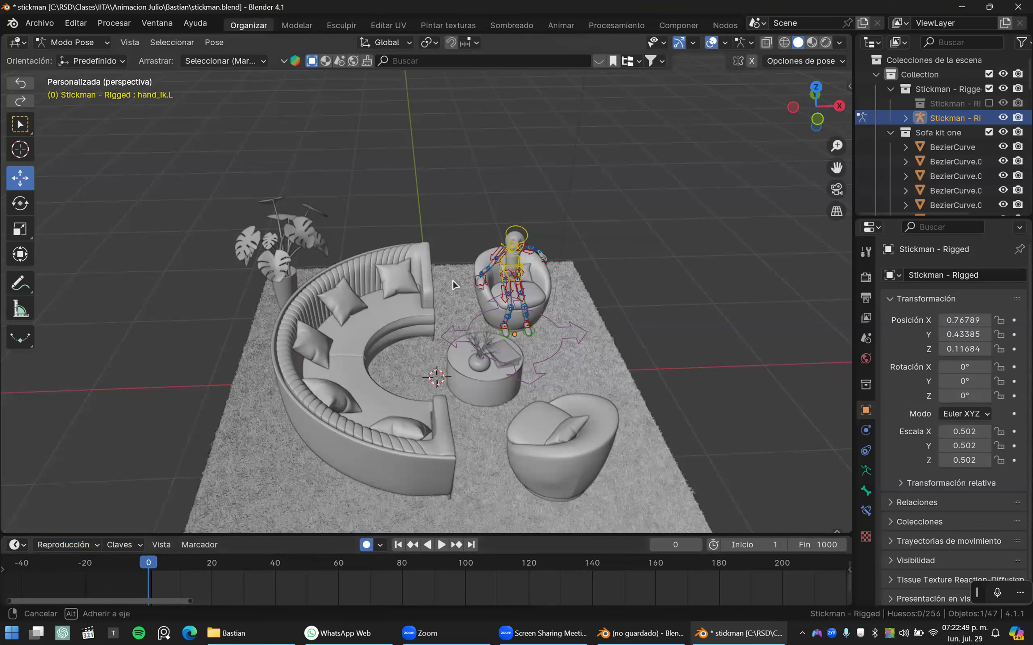
- Play the animation from a closer view of the seated stickman, then stop it and return to frame 0
{"action": "middle_click_drag", "start_coordinate": [453, 281], "coordinate": [64, 92]}
{"action": "scroll", "coordinate": [175, 123], "scroll_direction": "up", "scroll_amount": 4}
{"action": "middle_click_drag", "start_coordinate": [454, 217], "coordinate": [464, 237], "text": "shift"}
{"action": "key", "text": "space"}
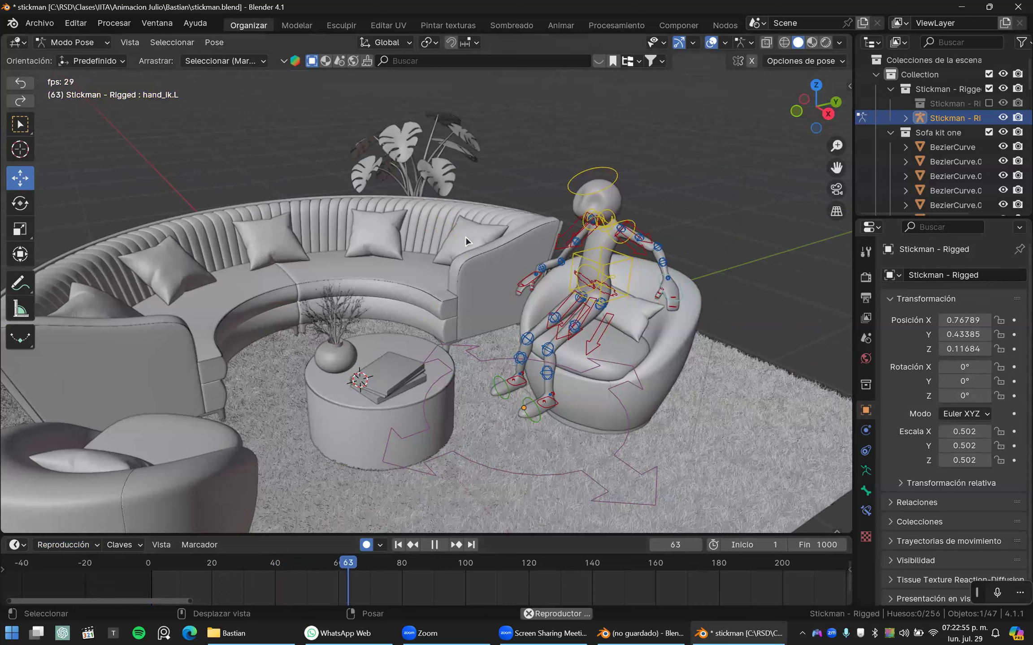
{"action": "key", "text": "Escape"}
- Select the stickman's head bone and inspect the body and armchair meshes with the wireframe overlay temporarily shown
{"action": "left_click", "coordinate": [617, 205]}
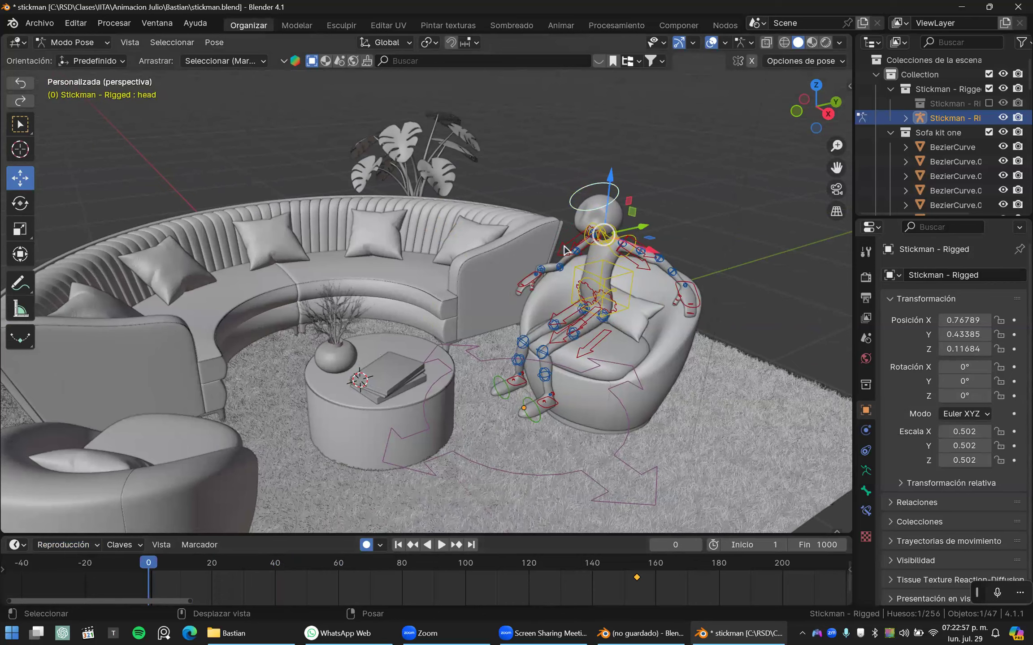
{"action": "middle_click_drag", "start_coordinate": [538, 204], "coordinate": [517, 206], "text": "shift"}
{"action": "key", "text": "KP_Decimal"}
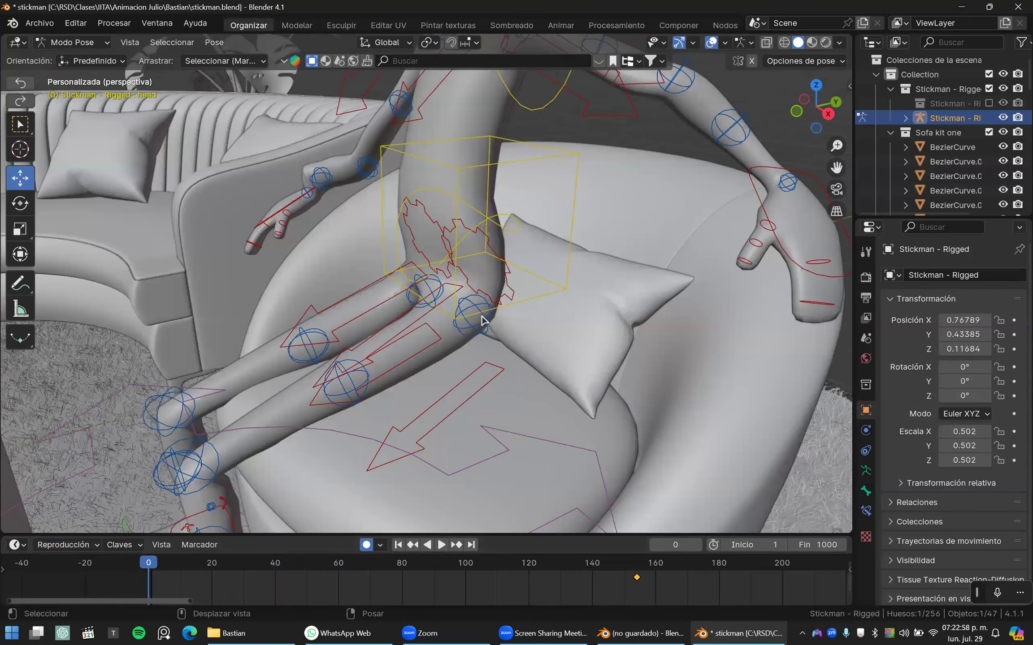
{"action": "key", "text": "shift+z"}
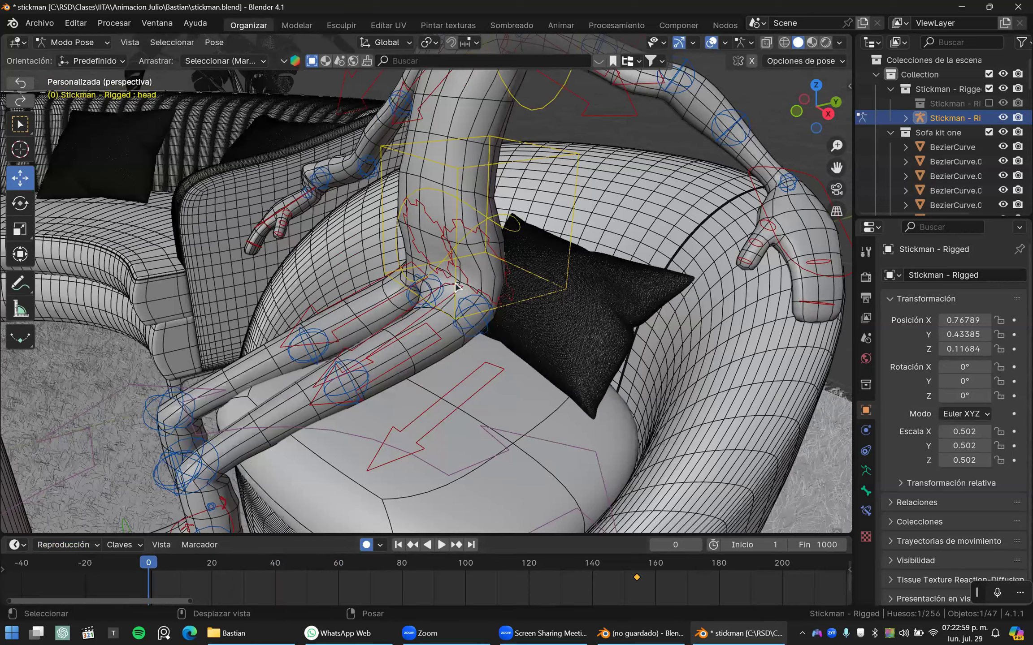
{"action": "scroll", "coordinate": [458, 286], "scroll_direction": "down", "scroll_amount": 6}
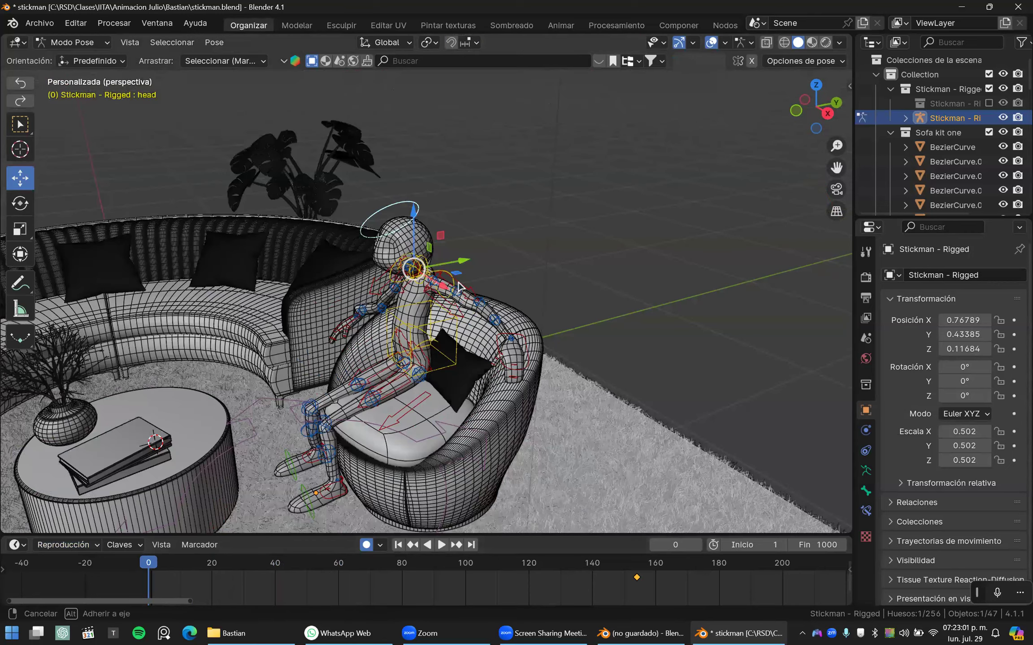
{"action": "scroll", "coordinate": [455, 287], "scroll_direction": "up", "scroll_amount": 5}
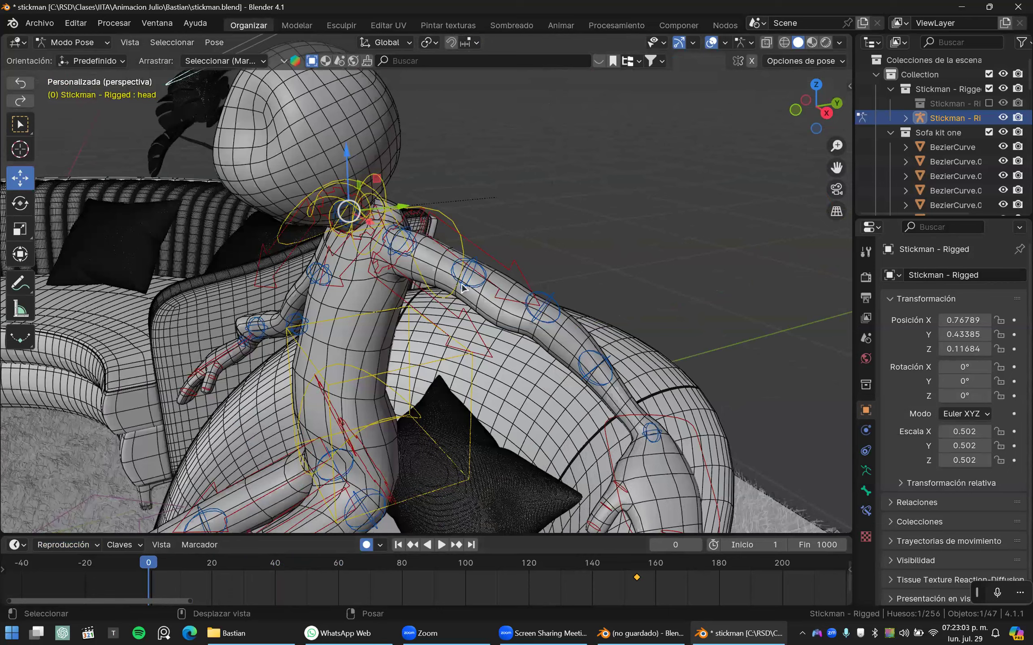
{"action": "key", "text": "shift+z"}
- Switch the viewport to material preview, examine the textured furniture around the stickman, and deselect the head bone
{"action": "scroll", "coordinate": [490, 278], "scroll_direction": "down", "scroll_amount": 6}
{"action": "middle_click_drag", "start_coordinate": [491, 286], "coordinate": [765, 80]}
{"action": "middle_click_drag", "start_coordinate": [814, 43], "coordinate": [814, 43]}
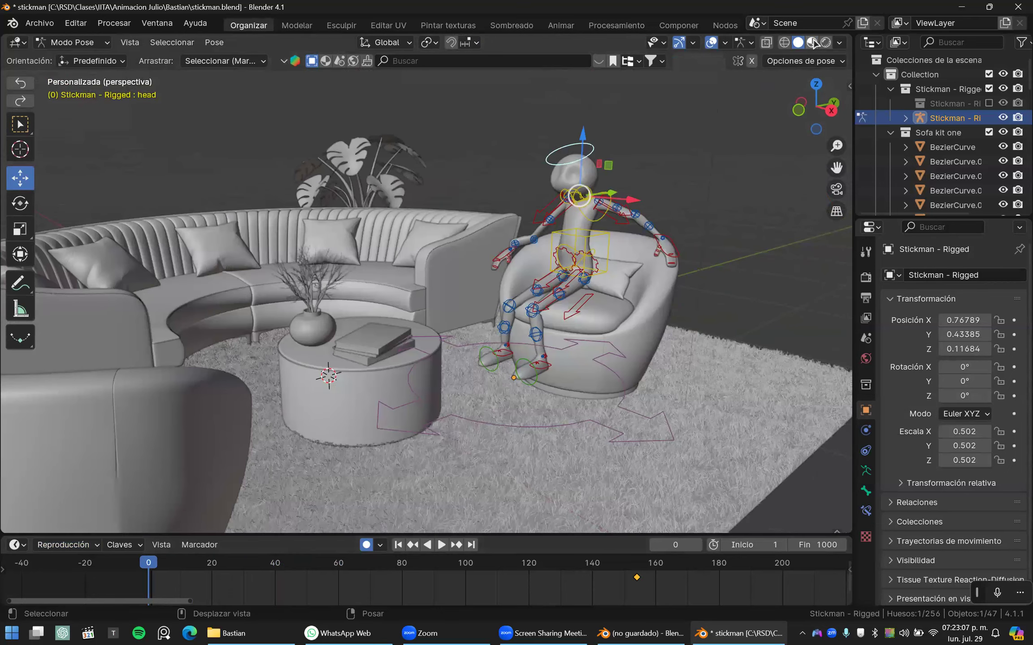
{"action": "left_click", "coordinate": [812, 44]}
{"action": "mouse_move", "coordinate": [571, 240]}
{"action": "middle_mouse_down"}
{"action": "mouse_move", "coordinate": [555, 250]}
{"action": "mouse_move", "coordinate": [577, 221]}
{"action": "mouse_move", "coordinate": [579, 274]}
{"action": "middle_mouse_up"}
{"action": "scroll", "coordinate": [511, 265], "scroll_direction": "up", "scroll_amount": 5}
{"action": "scroll", "coordinate": [556, 203], "scroll_direction": "down", "scroll_amount": 5}
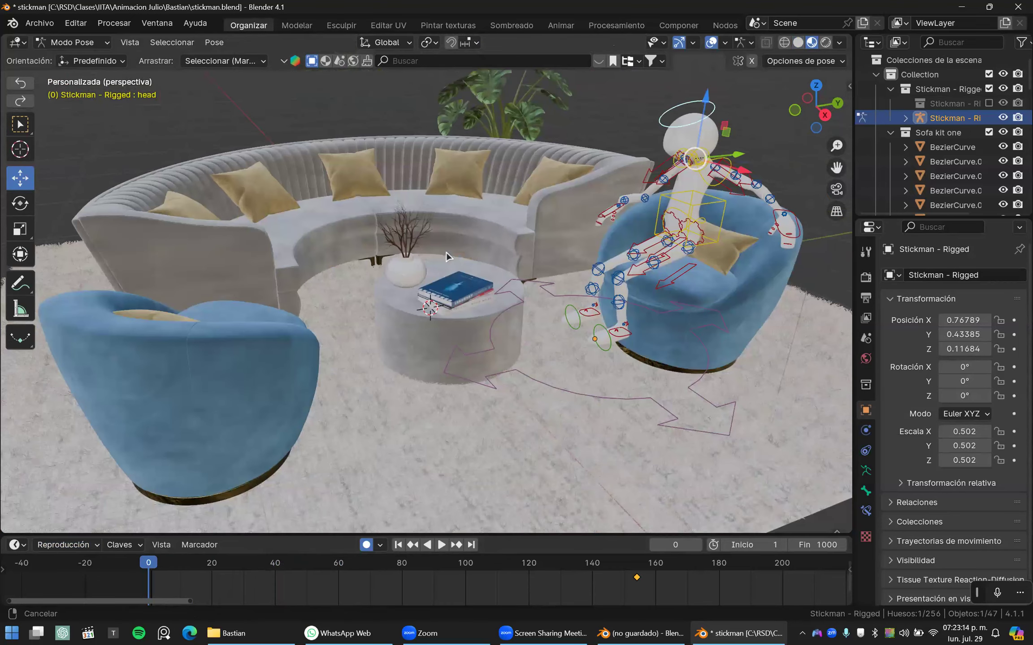
{"action": "scroll", "coordinate": [446, 252], "scroll_direction": "down", "scroll_amount": 3}
{"action": "mouse_move", "coordinate": [384, 264]}
{"action": "middle_mouse_down"}
{"action": "mouse_move", "coordinate": [353, 269]}
{"action": "mouse_move", "coordinate": [394, 260]}
{"action": "middle_mouse_up"}
{"action": "left_click", "coordinate": [393, 260]}
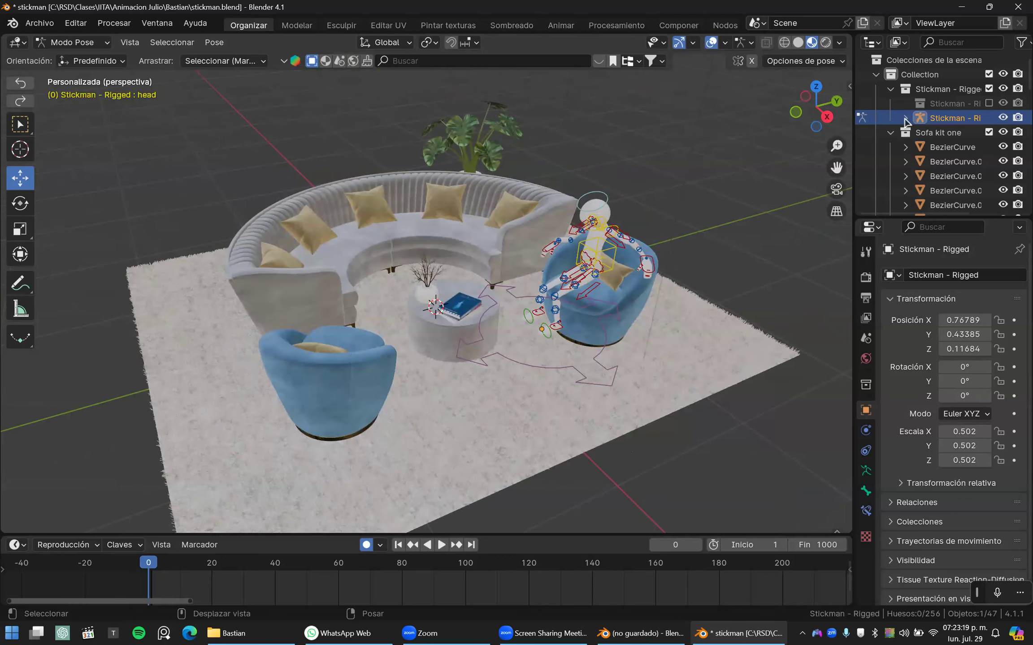
- Select the BezierCurve and tree objects in the Sofa kit one collection to identify them in the scene
{"action": "left_click", "coordinate": [935, 134]}
{"action": "left_click", "coordinate": [935, 148]}
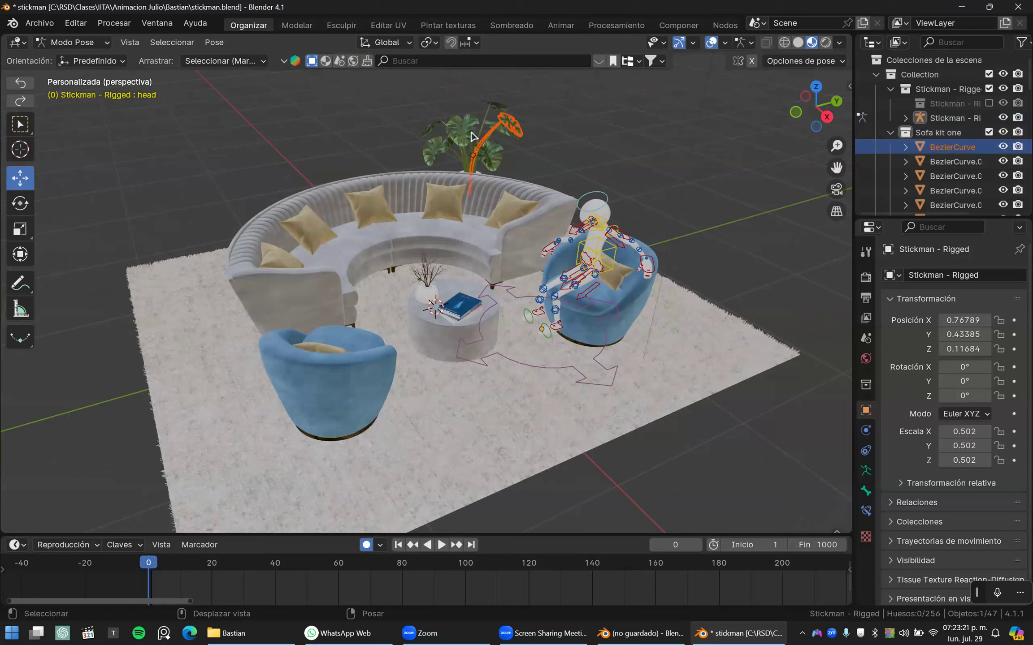
{"action": "middle_click_drag", "start_coordinate": [473, 211], "coordinate": [587, 349]}
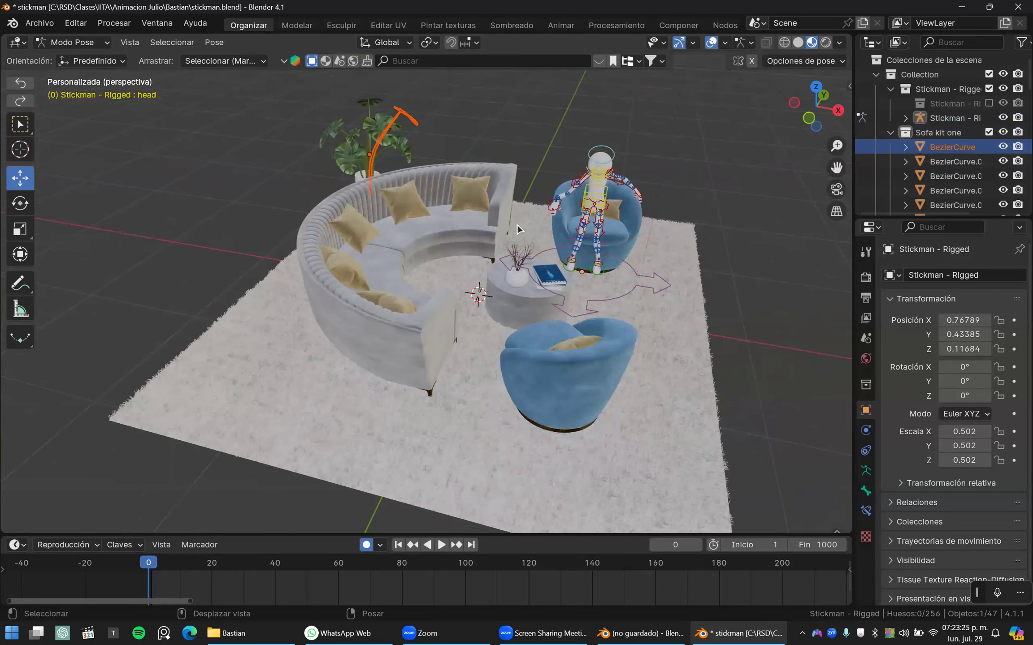
{"action": "scroll", "coordinate": [912, 166], "scroll_direction": "down", "scroll_amount": 10}
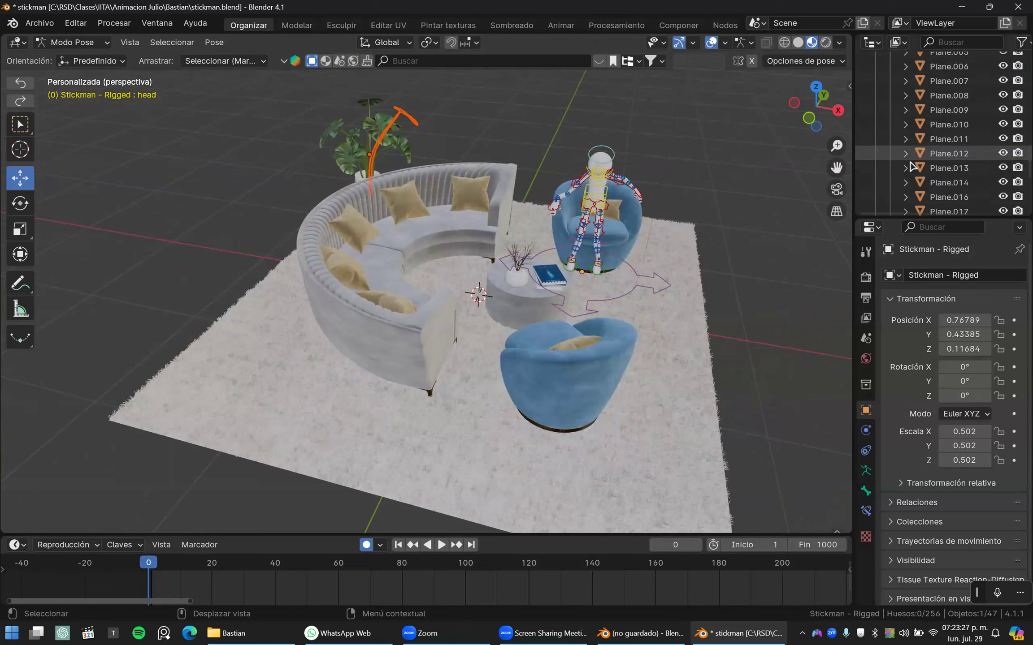
{"action": "scroll", "coordinate": [913, 167], "scroll_direction": "down", "scroll_amount": 5}
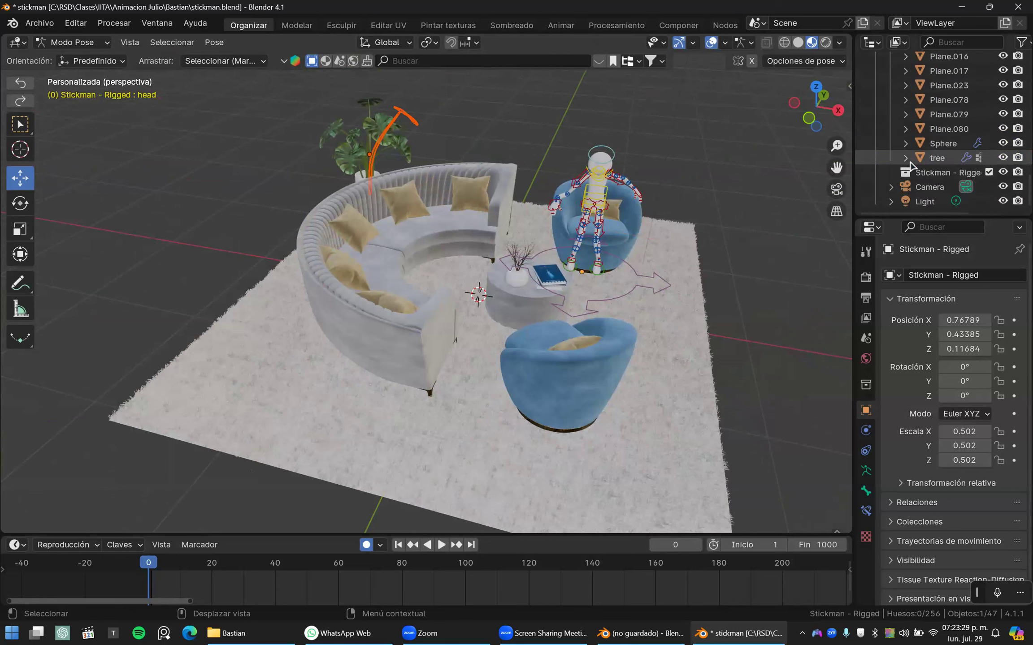
{"action": "left_click", "coordinate": [932, 160]}
- Collapse the Sofa kit one collection and widen the outliner and properties area so full object names fit
{"action": "scroll", "coordinate": [932, 160], "scroll_direction": "up", "scroll_amount": 7}
{"action": "scroll", "coordinate": [932, 159], "scroll_direction": "up", "scroll_amount": 10}
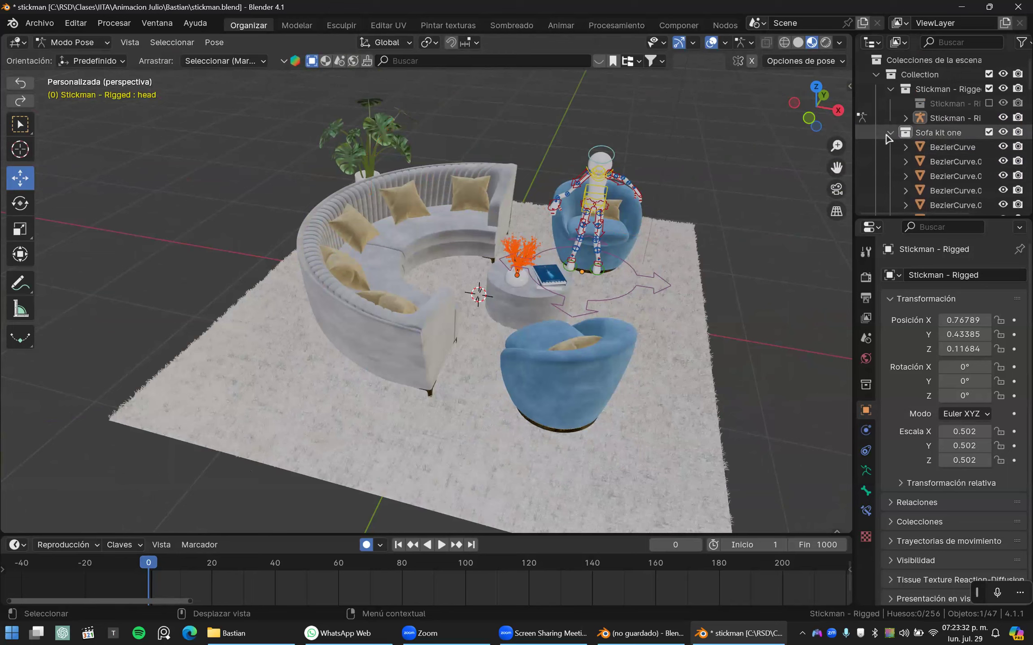
{"action": "left_click_drag", "start_coordinate": [853, 111], "coordinate": [784, 111]}
{"action": "middle_click_drag", "start_coordinate": [645, 336], "coordinate": [555, 321]}
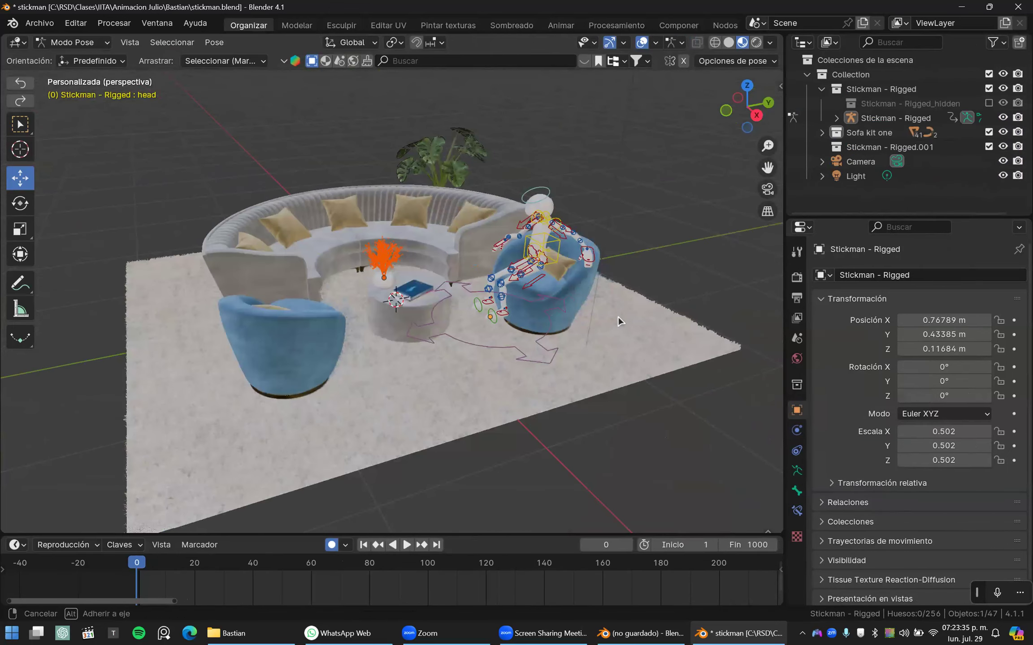
{"action": "scroll", "coordinate": [618, 321], "scroll_direction": "up", "scroll_amount": 5}
{"action": "left_click", "coordinate": [639, 315]}
{"action": "key", "text": "r"}
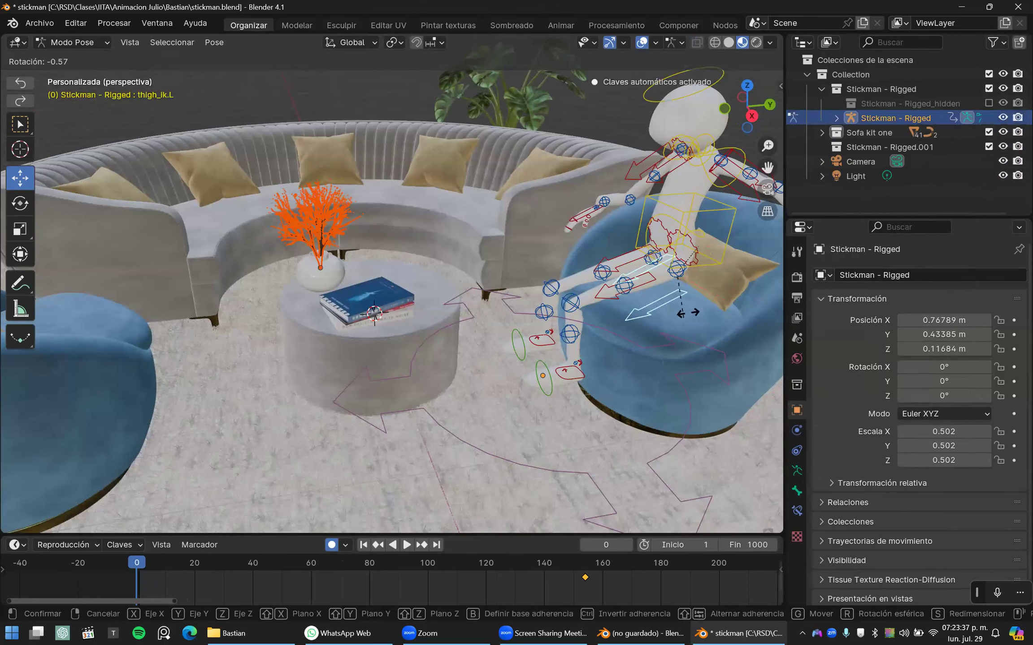
{"action": "right_click", "coordinate": [676, 289]}
- Move the stickman's hand_ik.L control so the left hand rests on the lap, and view the whole scene in rendered shading
{"action": "middle_click_drag", "start_coordinate": [559, 319], "coordinate": [498, 281]}
{"action": "left_click", "coordinate": [488, 281]}
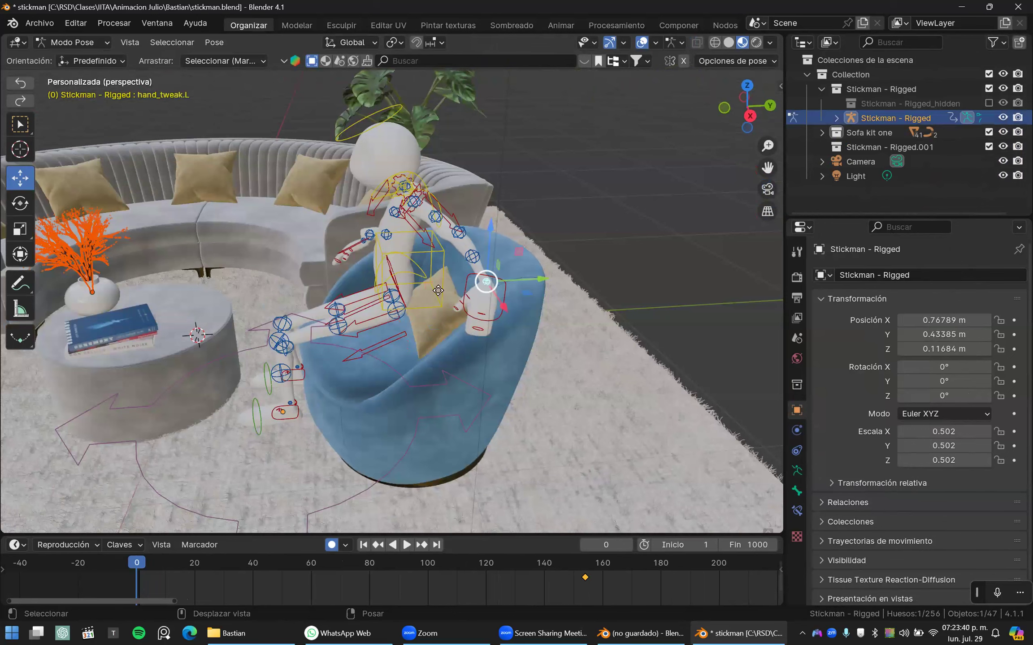
{"action": "key", "text": "ctrl+z"}
{"action": "key", "text": "ctrl+z"}
{"action": "key", "text": "ctrl+z"}
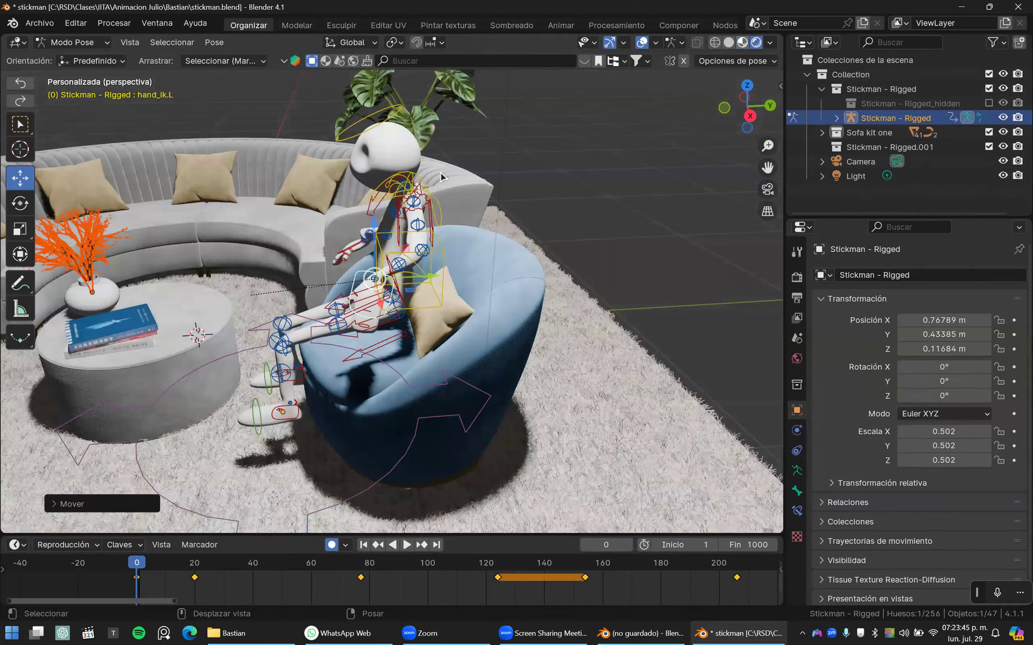
{"action": "scroll", "coordinate": [443, 175], "scroll_direction": "down", "scroll_amount": 7}
{"action": "middle_click_drag", "start_coordinate": [448, 195], "coordinate": [495, 198]}
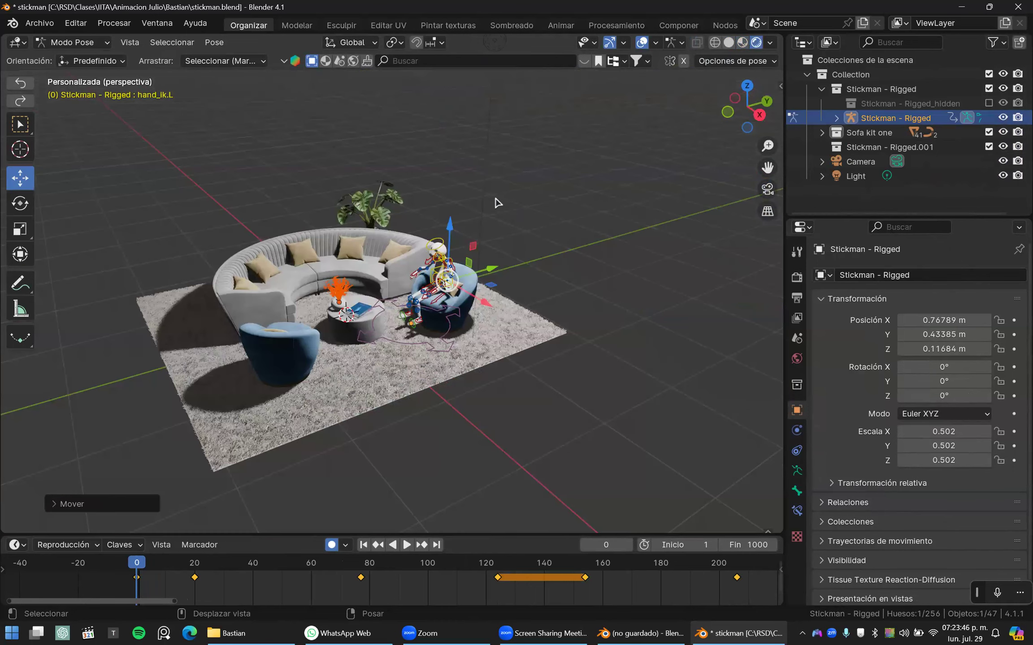
- Deselect the stickman's hand_ik.L control and collapse the asset search bar in the viewport header
{"action": "scroll", "coordinate": [498, 203], "scroll_direction": "down", "scroll_amount": 3}
{"action": "left_click", "coordinate": [501, 203]}
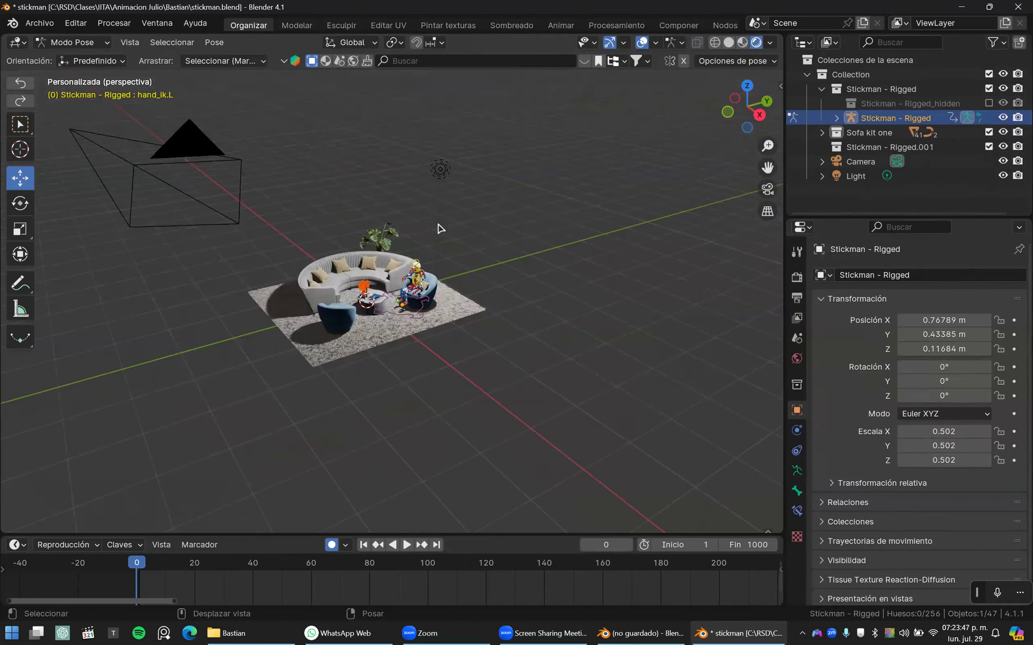
{"action": "scroll", "coordinate": [429, 223], "scroll_direction": "up", "scroll_amount": 8}
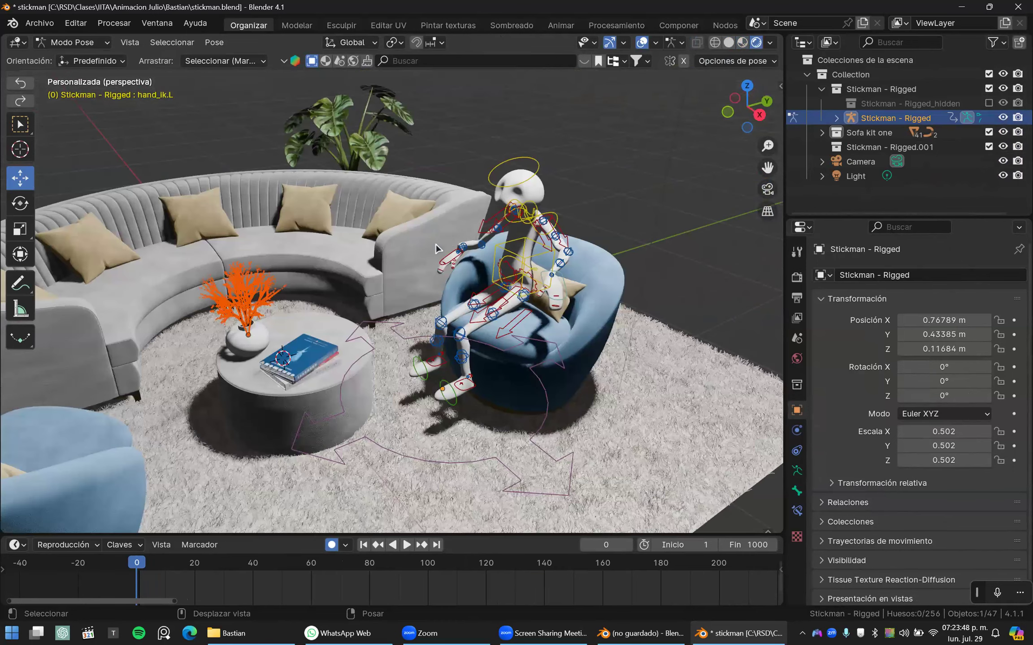
{"action": "middle_click_drag", "start_coordinate": [436, 244], "coordinate": [442, 248]}
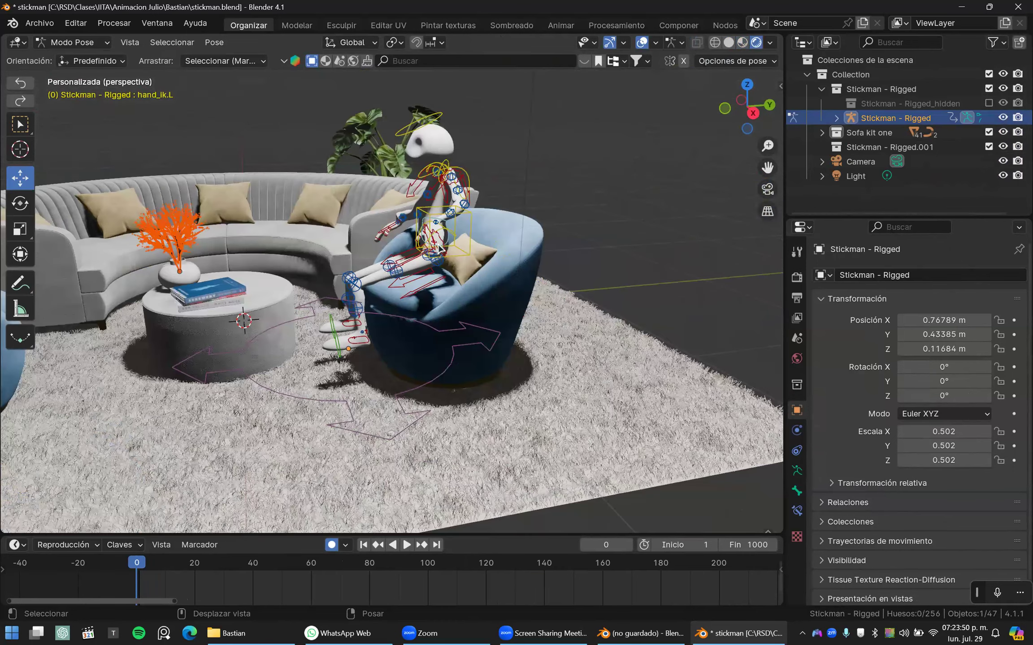
{"action": "left_click", "coordinate": [284, 63]}
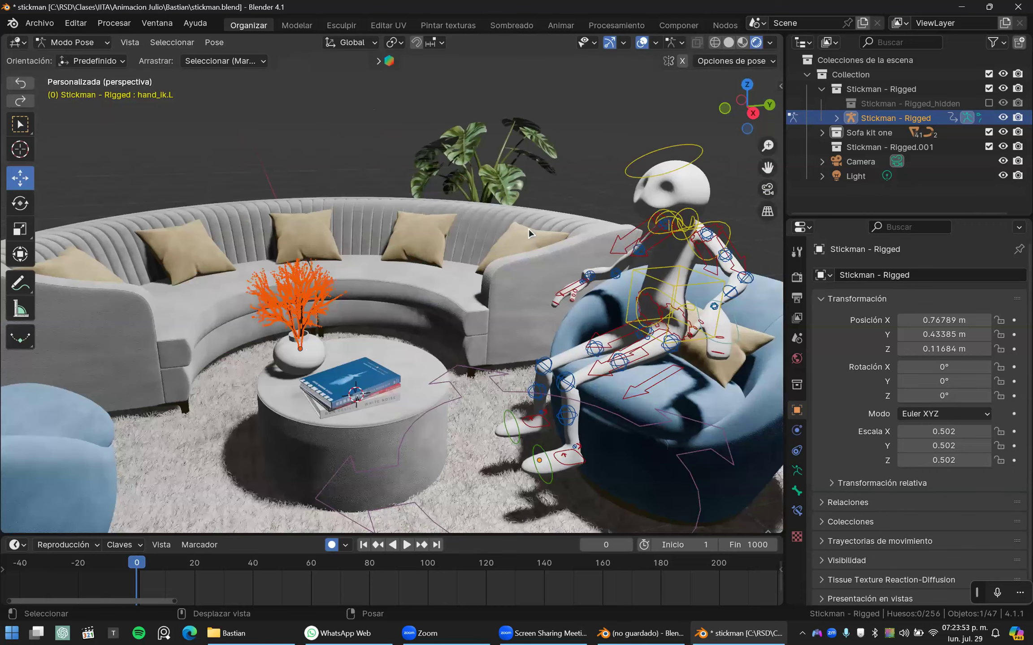
- Select the stickman's head bone and play the animation, widening the timeline range to follow the whole sequence
{"action": "scroll", "coordinate": [528, 227], "scroll_direction": "down", "scroll_amount": 8}
{"action": "scroll", "coordinate": [606, 199], "scroll_direction": "up", "scroll_amount": 3}
{"action": "left_click", "coordinate": [603, 204]}
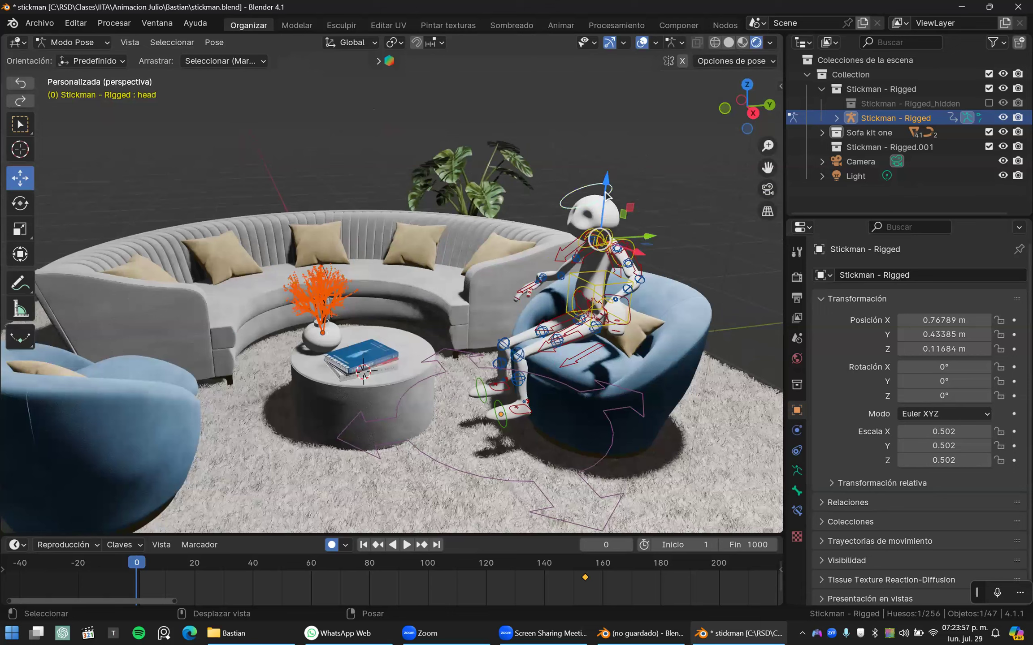
{"action": "key", "text": "space"}
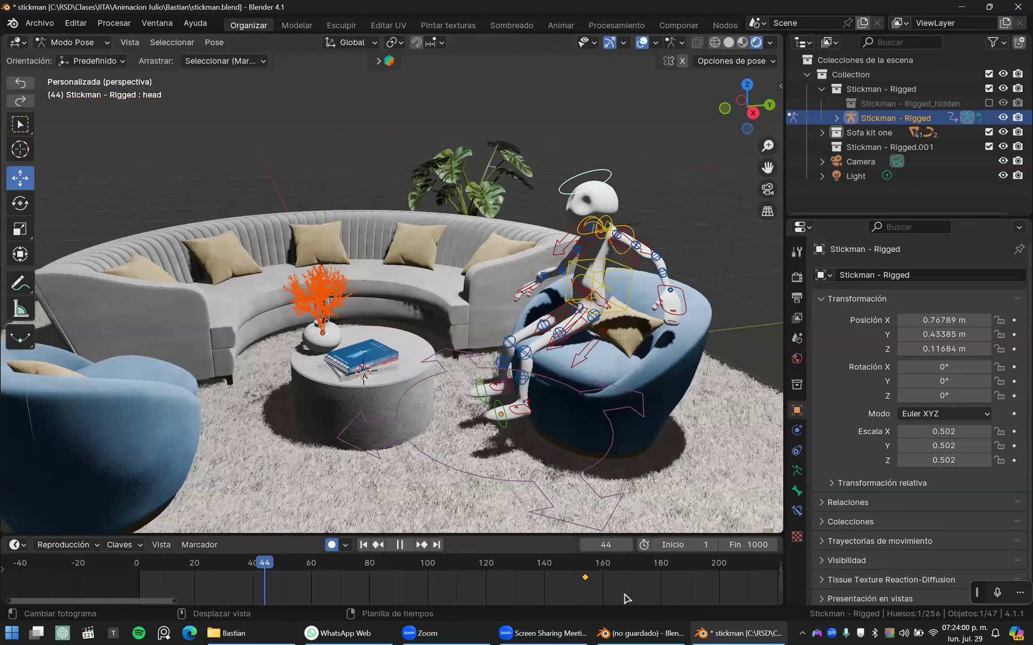
{"action": "scroll", "coordinate": [476, 585], "scroll_direction": "down", "scroll_amount": 5}
{"action": "mouse_move", "coordinate": [462, 563]}
{"action": "left_mouse_down"}
{"action": "mouse_move", "coordinate": [381, 566]}
{"action": "mouse_move", "coordinate": [471, 565]}
{"action": "left_mouse_up"}
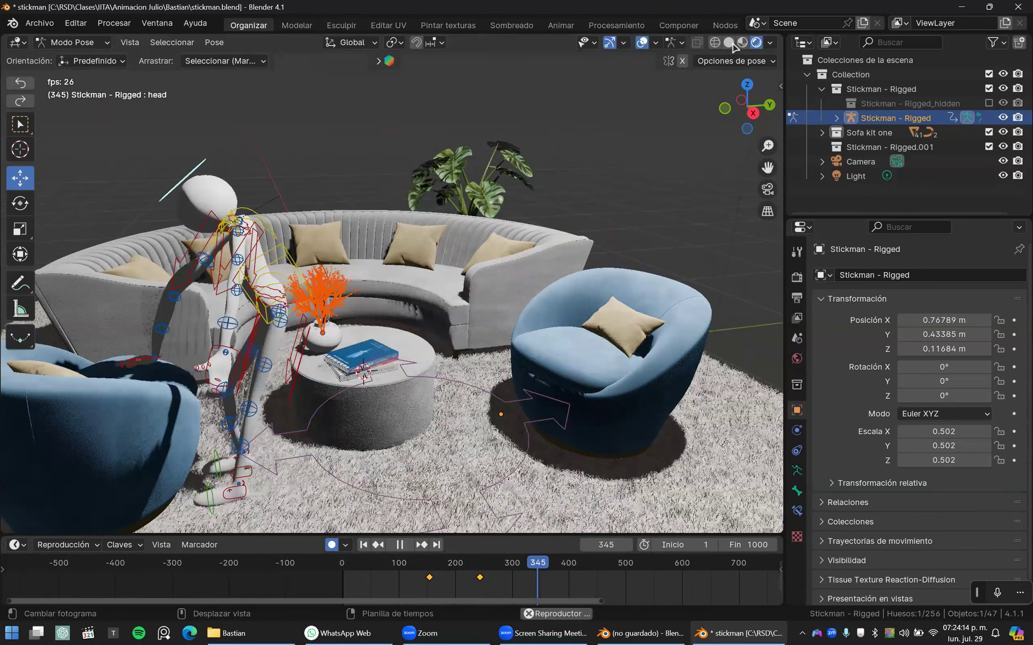
- Switch the viewport to material preview and stop the animation playback
{"action": "left_click", "coordinate": [729, 43]}
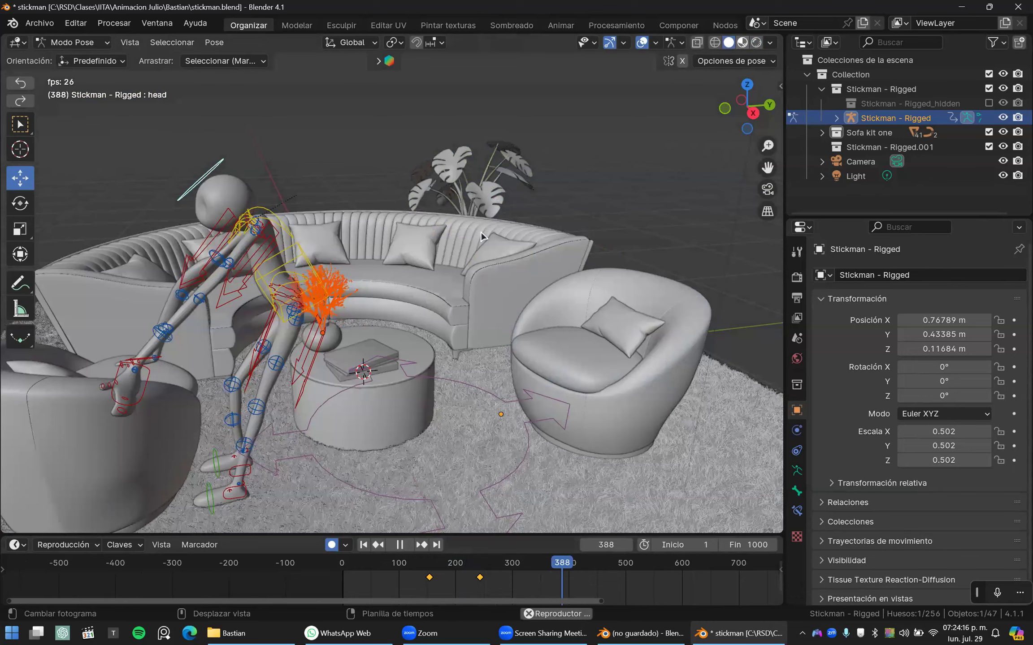
{"action": "left_click", "coordinate": [742, 42]}
{"action": "key", "text": "Escape"}
{"action": "scroll", "coordinate": [429, 305], "scroll_direction": "down", "scroll_amount": 6}
{"action": "middle_click_drag", "start_coordinate": [433, 314], "coordinate": [429, 306]}
{"action": "scroll", "coordinate": [429, 305], "scroll_direction": "up", "scroll_amount": 8}
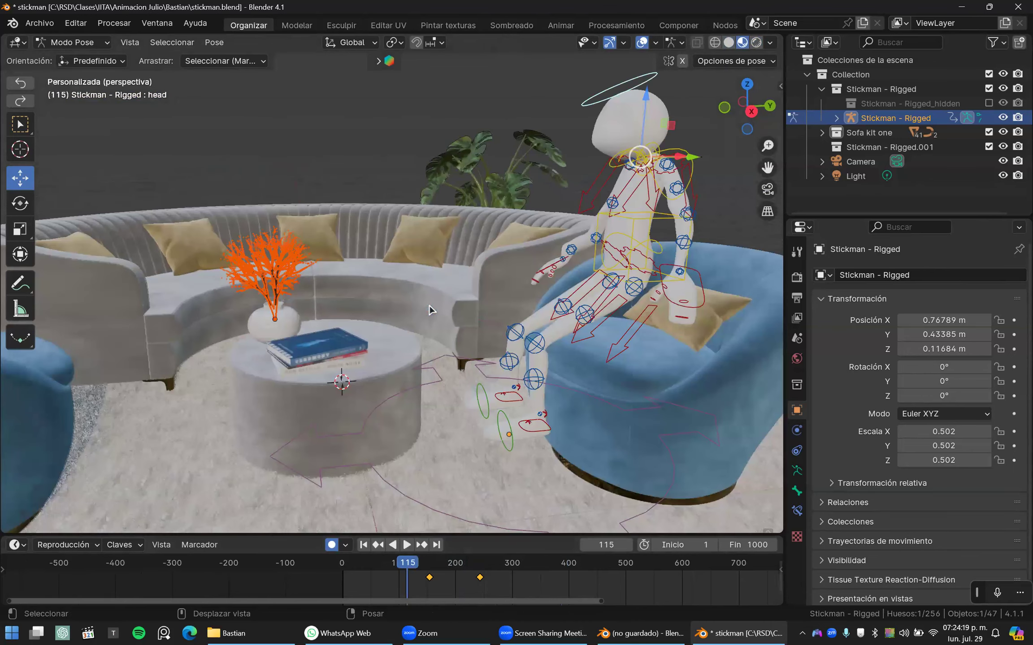
- Deselect the stickman's head bone and view the whole living-room set
{"action": "scroll", "coordinate": [429, 310], "scroll_direction": "down", "scroll_amount": 5}
{"action": "left_click", "coordinate": [429, 310]}
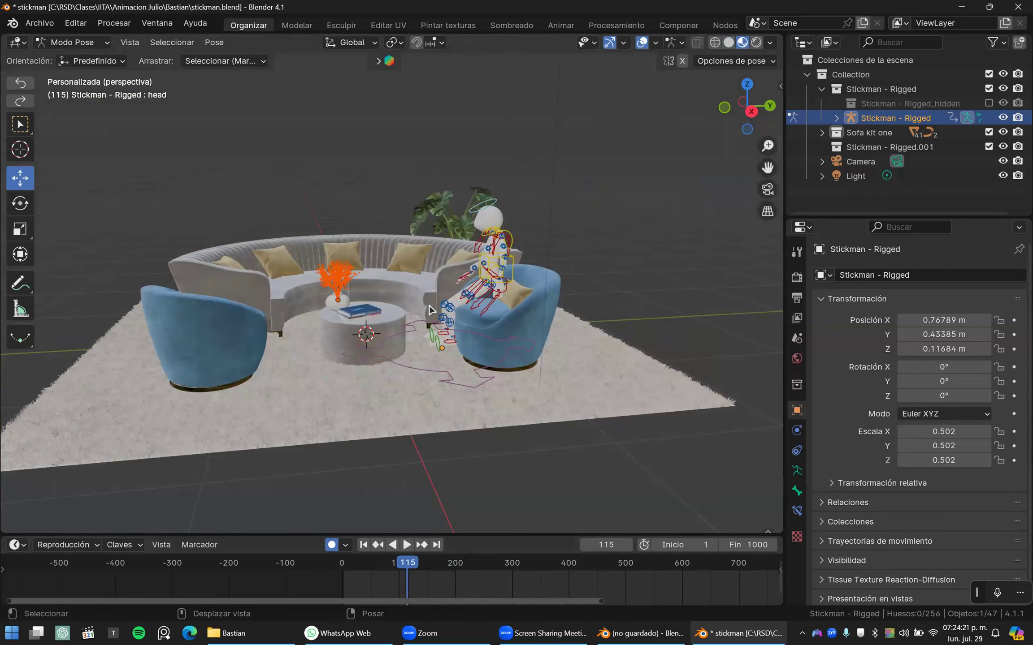
{"action": "scroll", "coordinate": [429, 309], "scroll_direction": "up", "scroll_amount": 3}
{"action": "scroll", "coordinate": [451, 328], "scroll_direction": "down", "scroll_amount": 4}
{"action": "scroll", "coordinate": [451, 328], "scroll_direction": "up", "scroll_amount": 2}
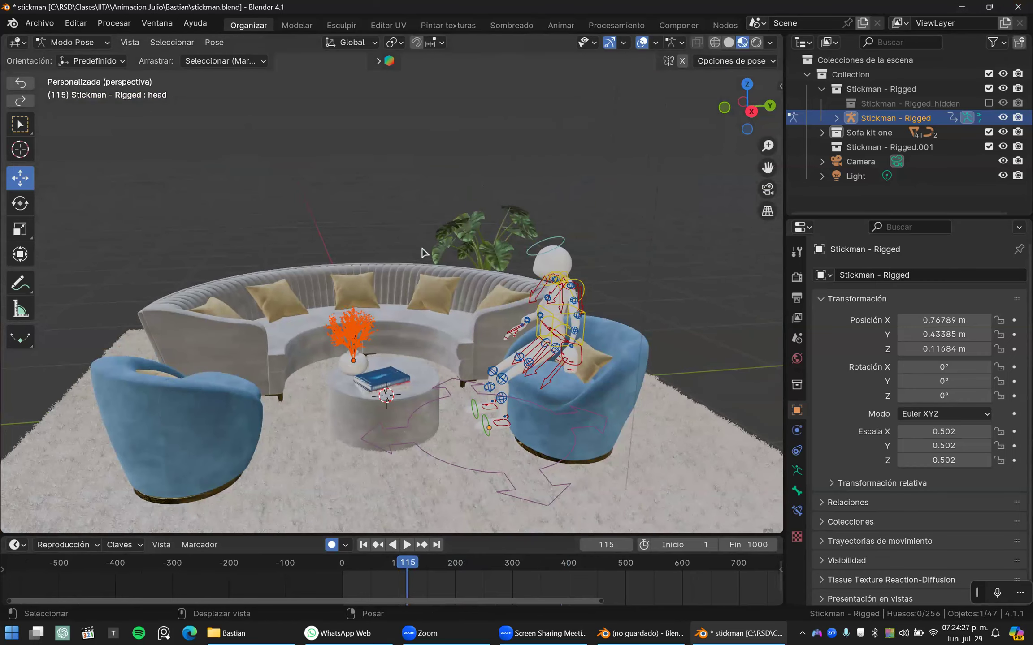
- Show the wireframe over the furniture and examine the mesh density of the curved sofa and its cushions
{"action": "scroll", "coordinate": [421, 249], "scroll_direction": "up", "scroll_amount": 1}
{"action": "scroll", "coordinate": [259, 312], "scroll_direction": "up", "scroll_amount": 3}
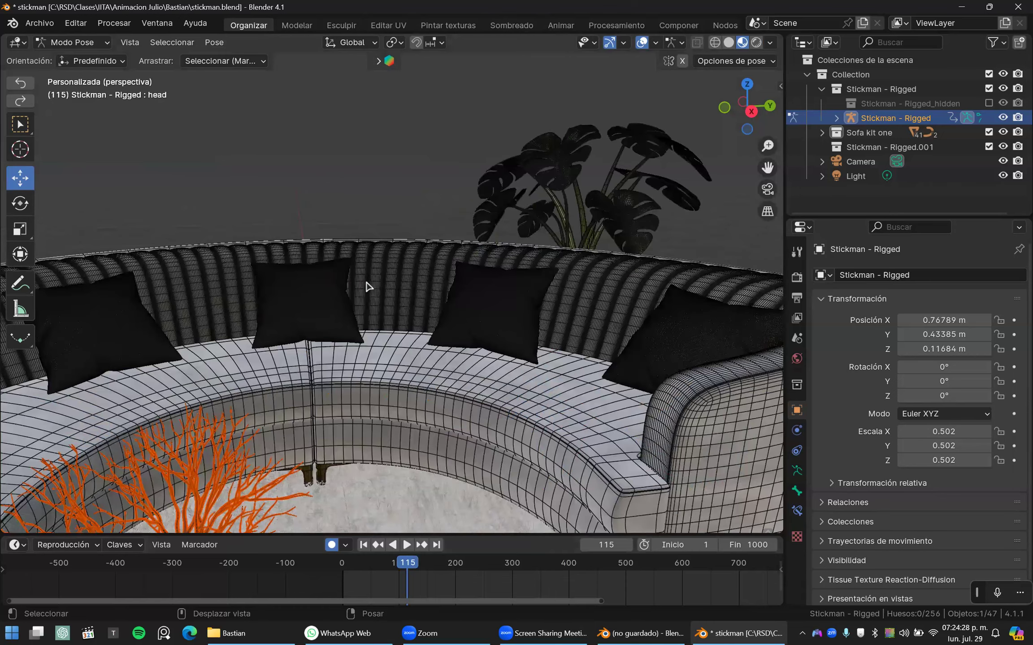
{"action": "scroll", "coordinate": [347, 315], "scroll_direction": "up", "scroll_amount": 3}
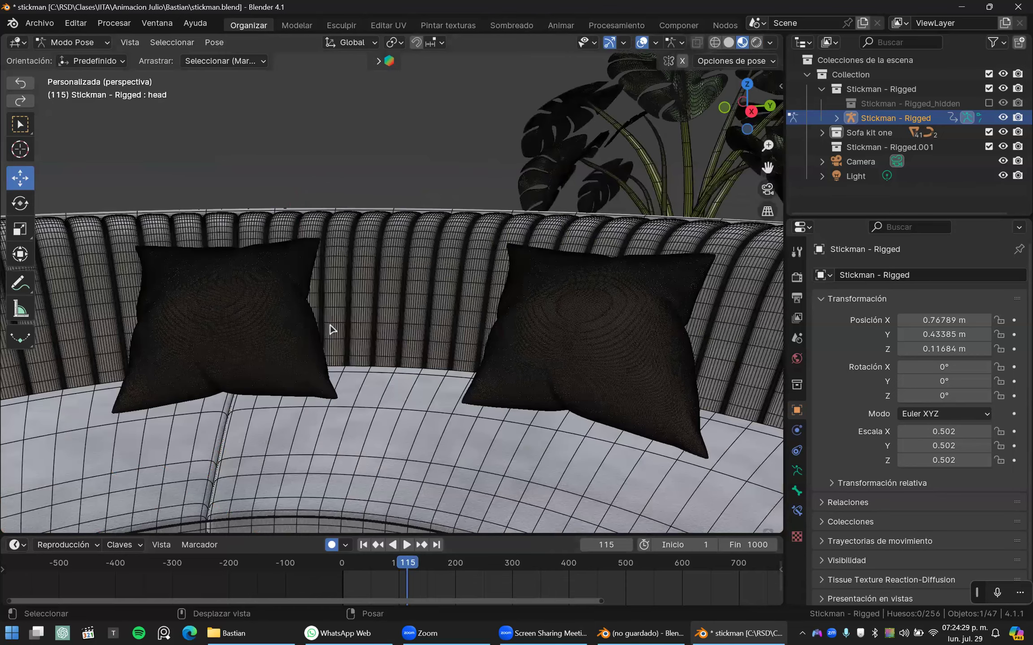
{"action": "scroll", "coordinate": [340, 330], "scroll_direction": "down", "scroll_amount": 5}
{"action": "key", "text": "b"}
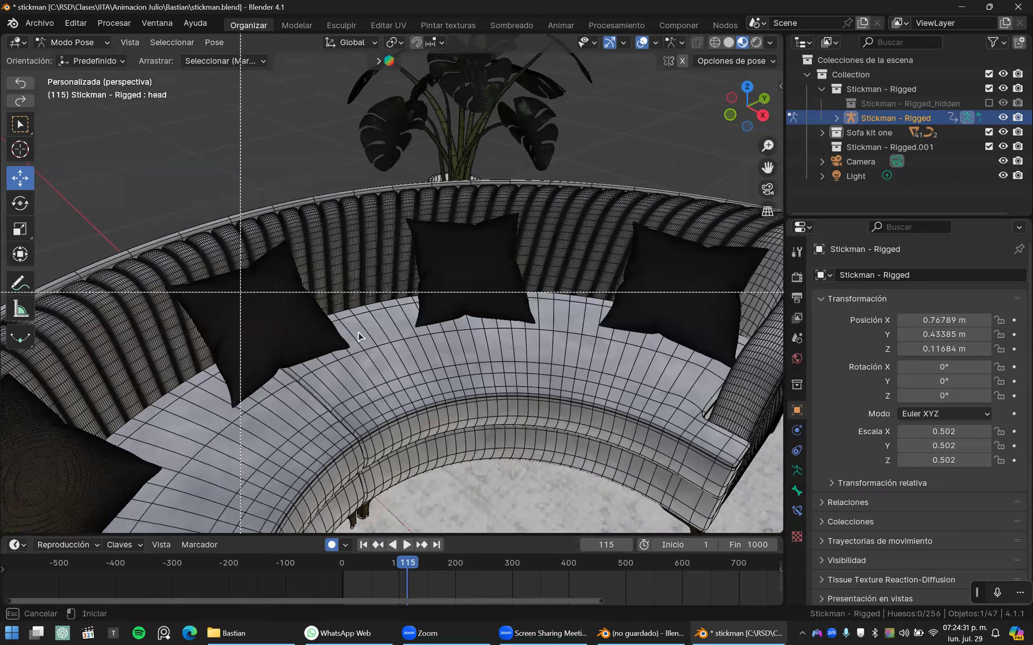
{"action": "scroll", "coordinate": [359, 333], "scroll_direction": "up", "scroll_amount": 5}
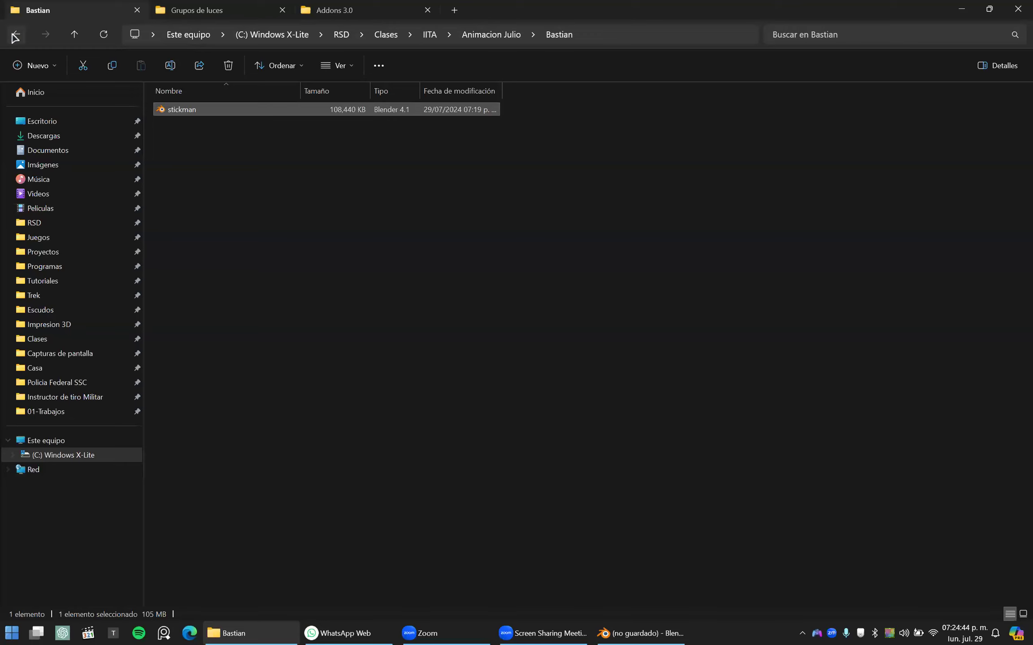
- In File Explorer, delete the stickman file from the student's folder and return to the Animacion Julio folder
{"action": "left_click", "coordinate": [16, 34]}
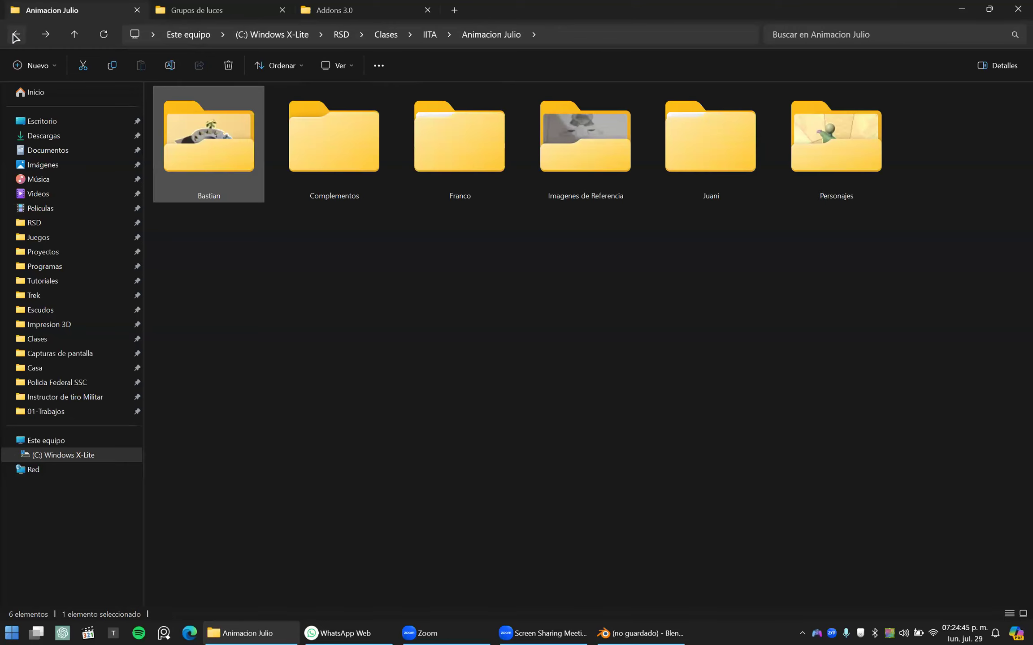
{"action": "left_click", "coordinate": [45, 35]}
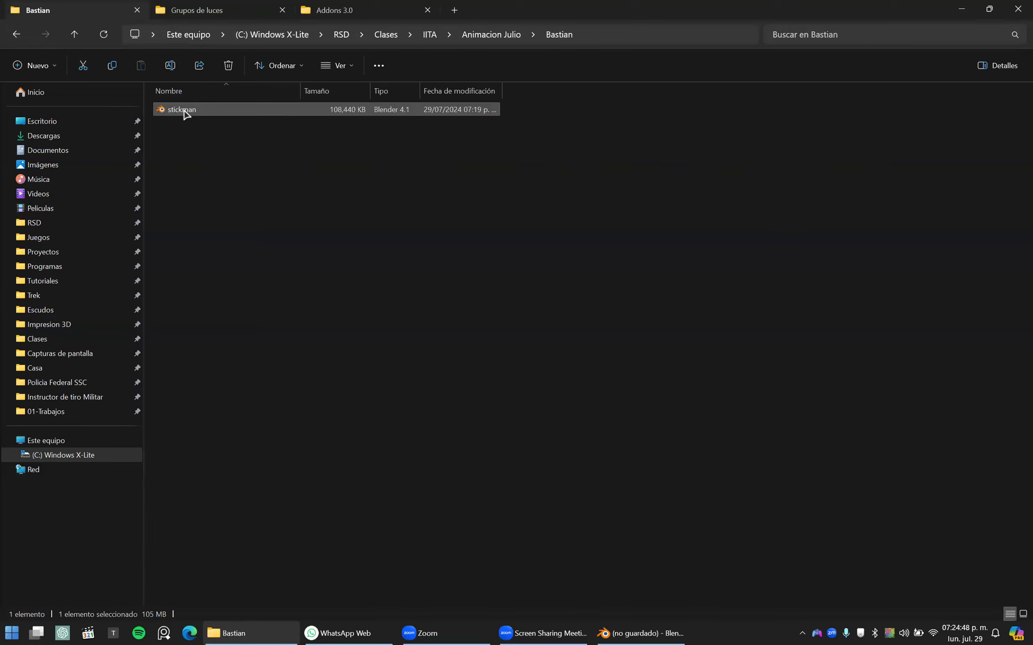
{"action": "right_click", "coordinate": [183, 111]}
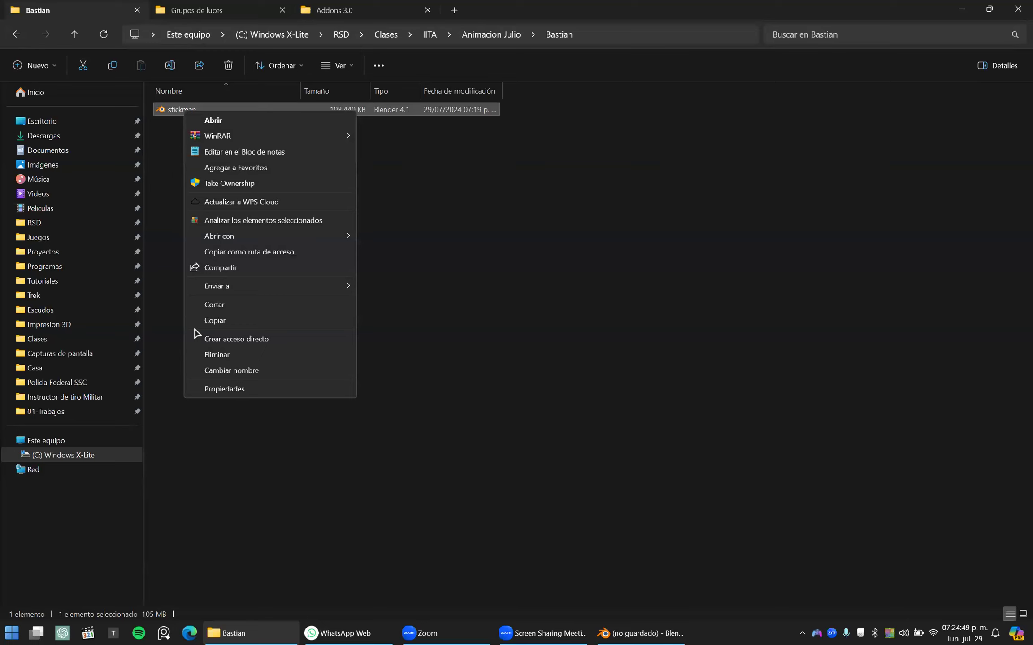
{"action": "left_click", "coordinate": [245, 354]}
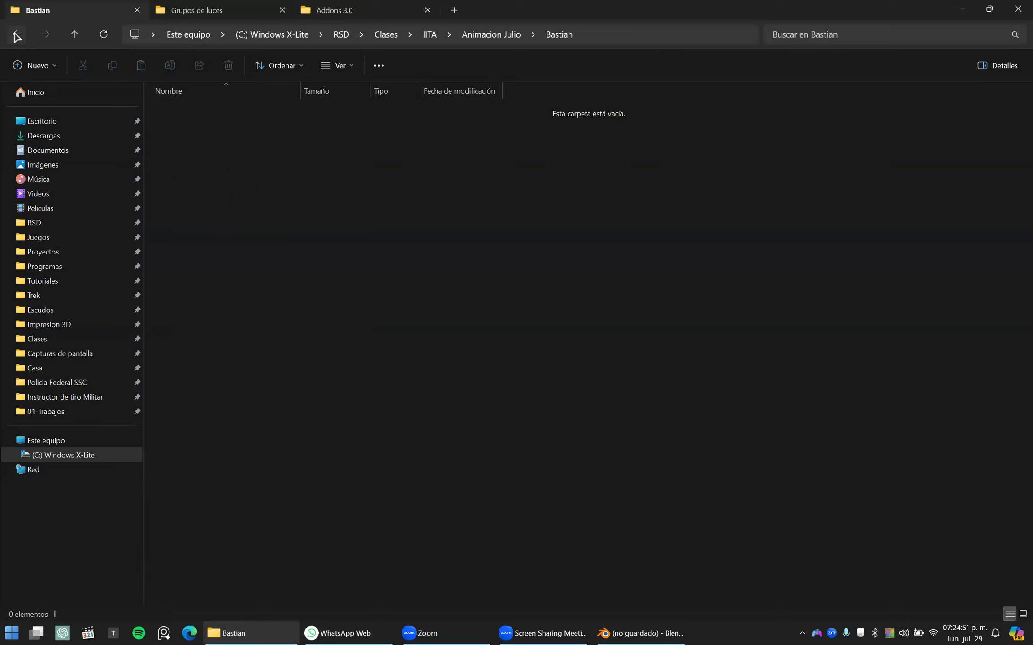
{"action": "left_click", "coordinate": [15, 35]}
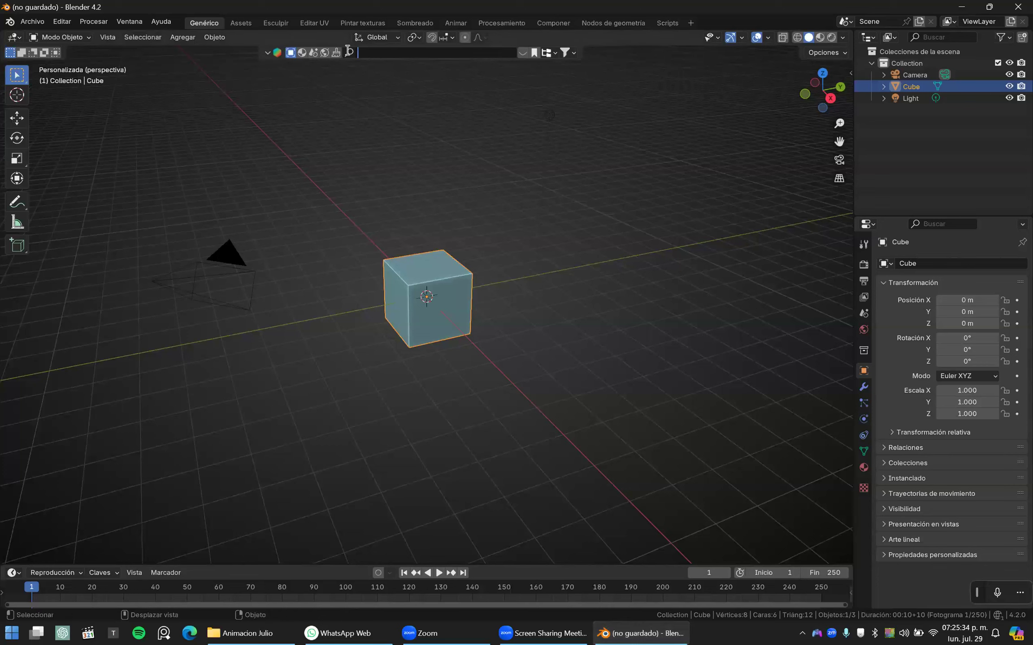
- In the unsaved Blender scene, show the asset library results, hide them again, and deselect the cube
{"action": "left_click", "coordinate": [520, 51]}
{"action": "left_click", "coordinate": [520, 52]}
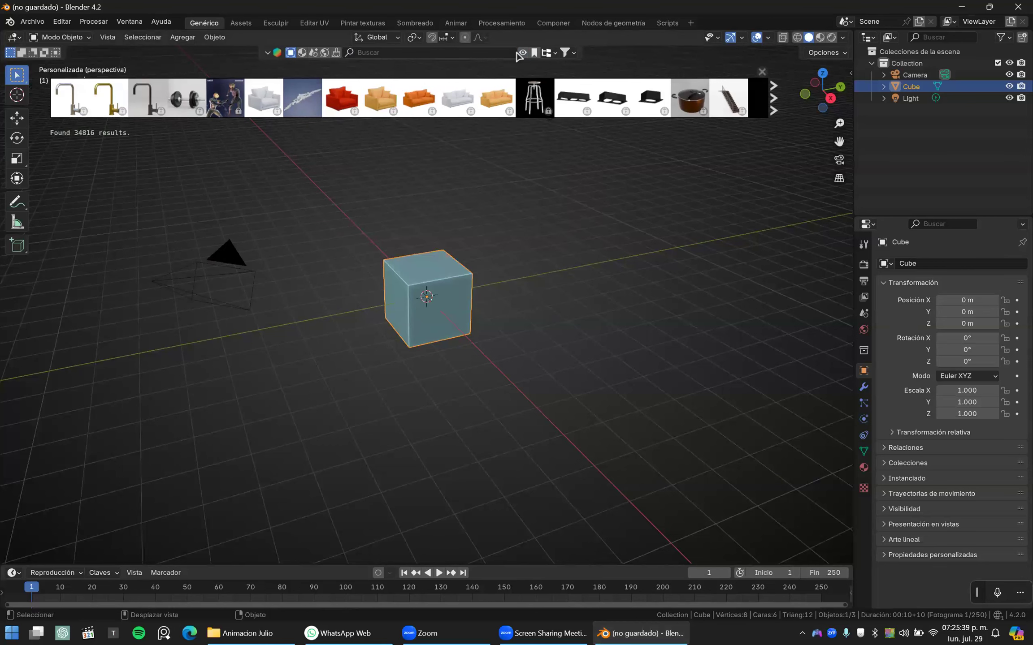
{"action": "left_click", "coordinate": [523, 54]}
{"action": "key", "text": "b"}
{"action": "left_click_drag", "start_coordinate": [591, 393], "coordinate": [593, 395]}
{"action": "left_click", "coordinate": [574, 303]}
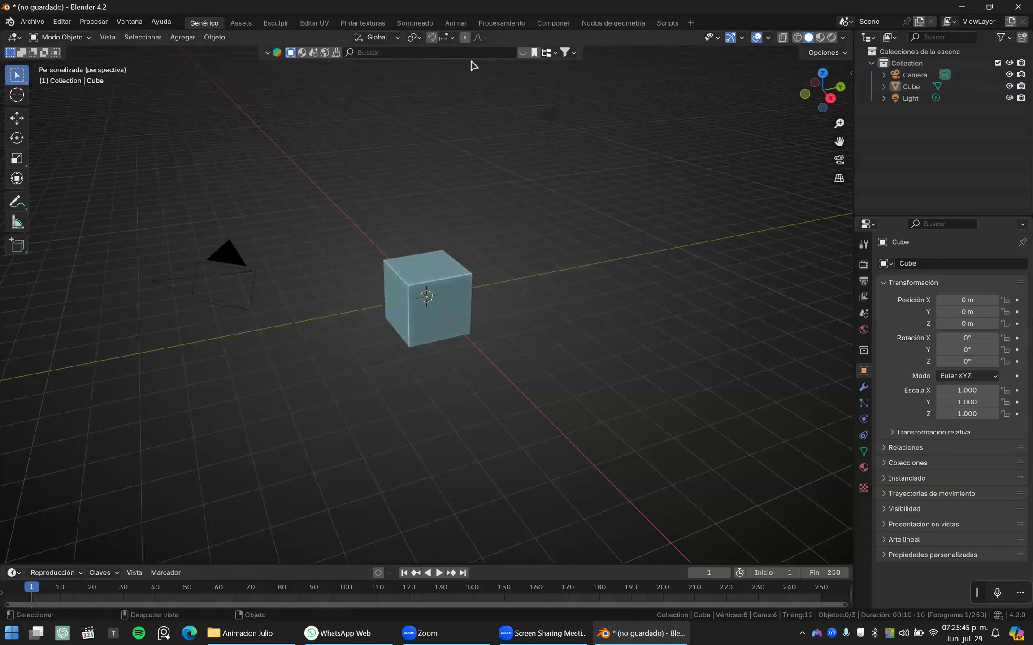
- Box-select the camera, cube and light together in the default scene
{"action": "left_click_drag", "start_coordinate": [177, 159], "coordinate": [624, 514]}
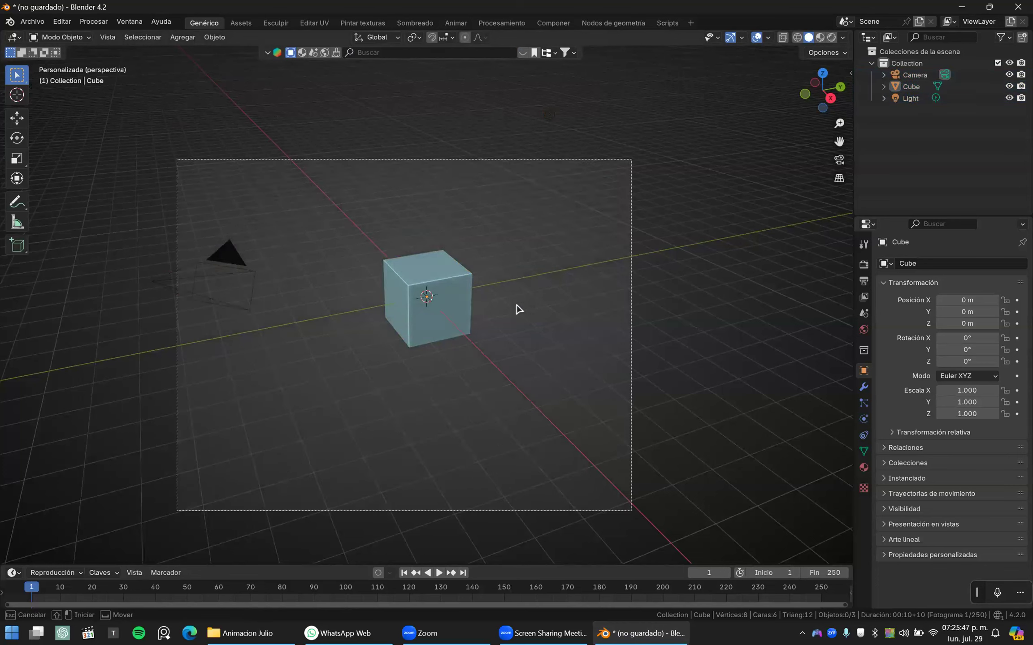
{"action": "left_click_drag", "start_coordinate": [518, 309], "coordinate": [488, 275]}
{"action": "scroll", "coordinate": [538, 296], "scroll_direction": "up", "scroll_amount": 4}
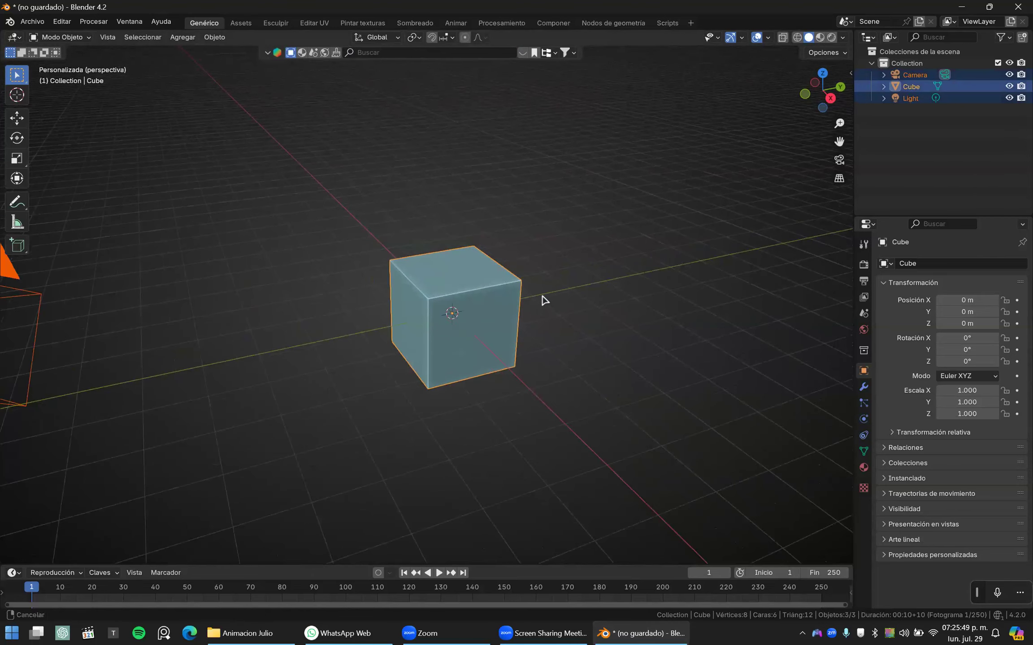
{"action": "scroll", "coordinate": [545, 290], "scroll_direction": "down", "scroll_amount": 4}
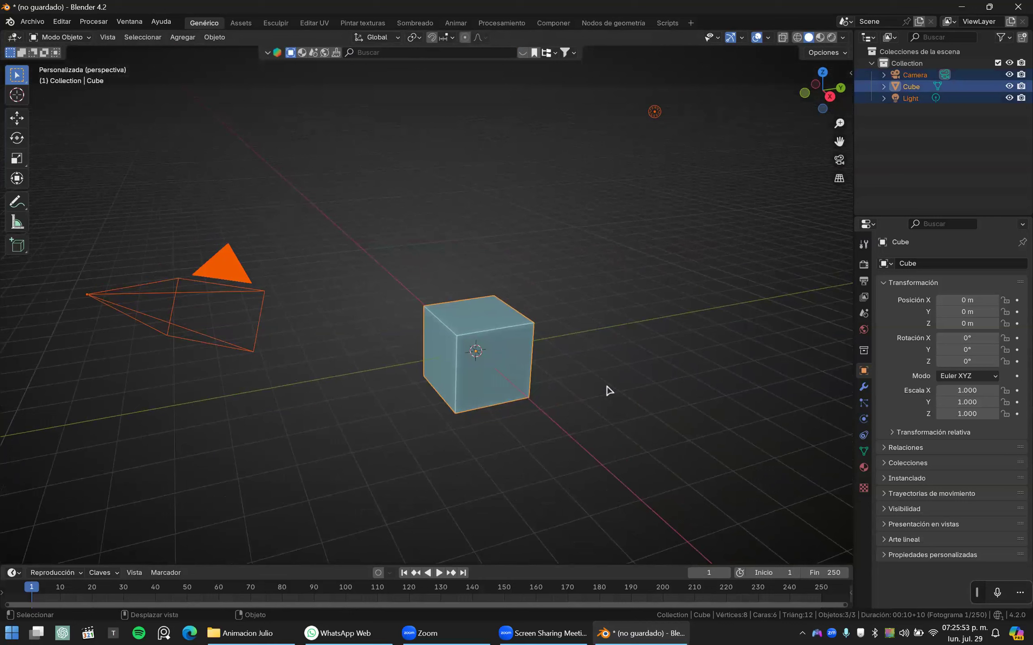
{"action": "mouse_move", "coordinate": [638, 632]}
{"action": "scroll", "coordinate": [631, 348], "scroll_direction": "down", "scroll_amount": 1}
{"action": "mouse_move", "coordinate": [629, 319]}
{"action": "middle_mouse_down"}
{"action": "mouse_move", "coordinate": [650, 339]}
{"action": "mouse_move", "coordinate": [624, 307]}
{"action": "middle_mouse_up"}
{"action": "scroll", "coordinate": [628, 308], "scroll_direction": "up", "scroll_amount": 1}
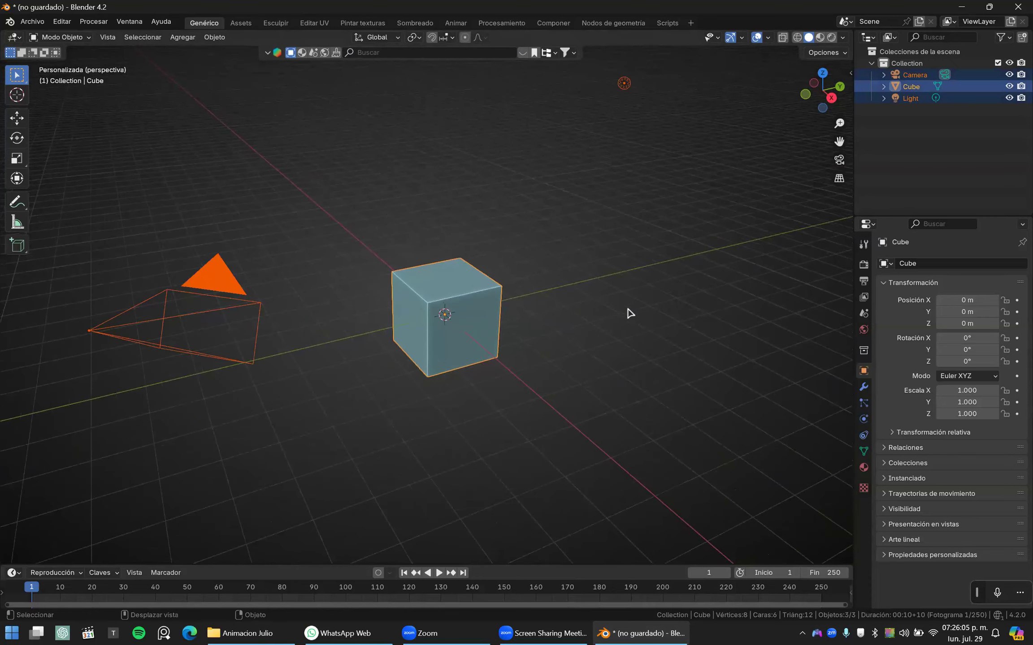
- In File Explorer, extract lagarto.blend from the lagarto archive in the student's folder and open it in Blender
{"action": "left_click", "coordinate": [646, 633]}
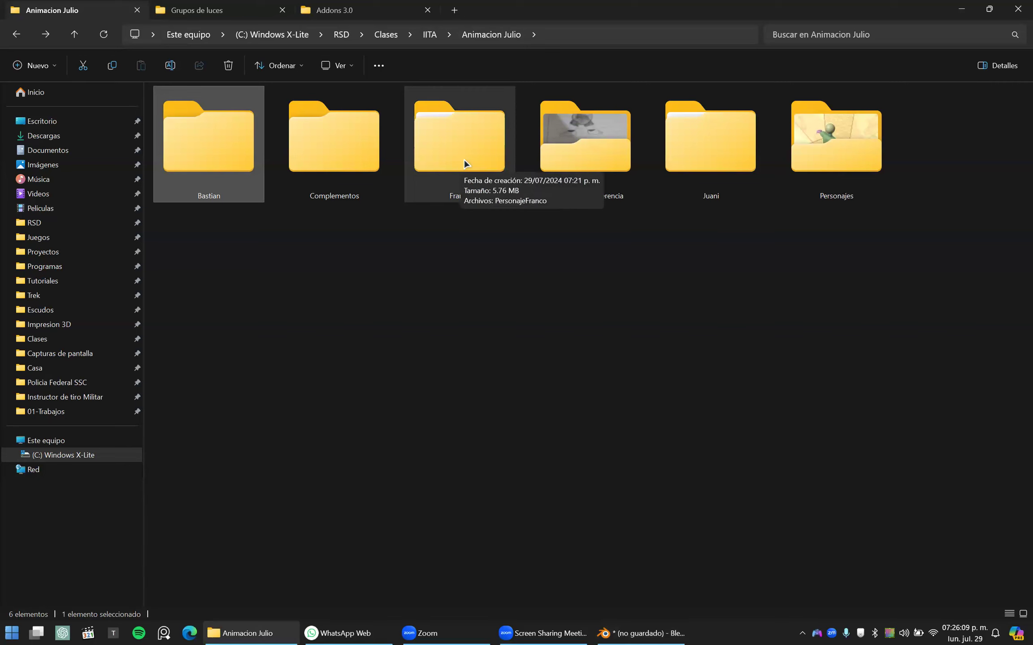
{"action": "double_click", "coordinate": [698, 152]}
{"action": "double_click", "coordinate": [193, 111]}
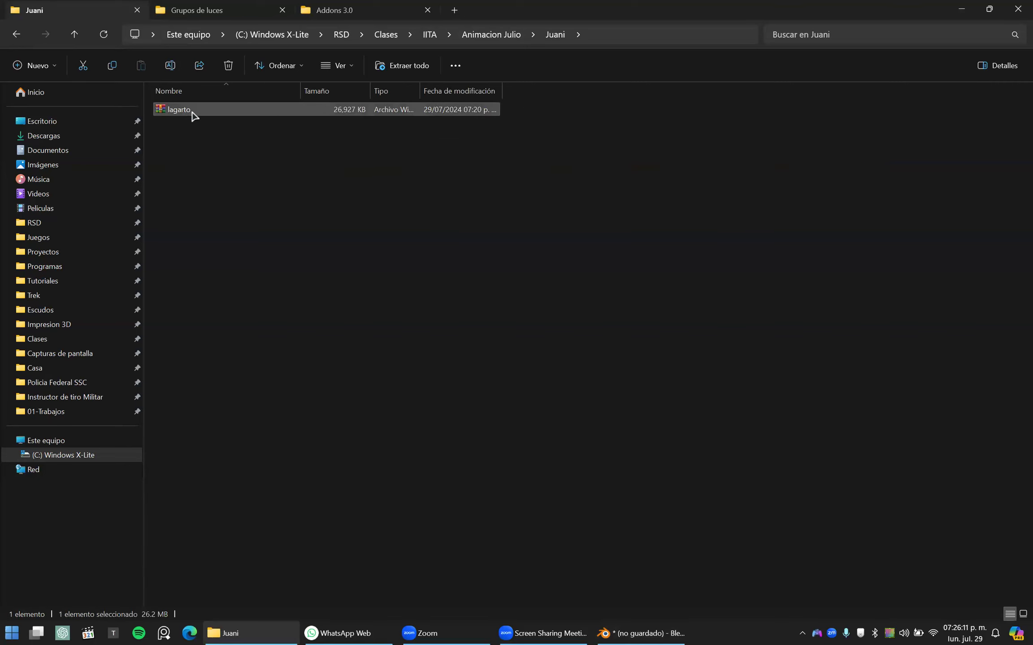
{"action": "left_click_drag", "start_coordinate": [356, 372], "coordinate": [229, 275]}
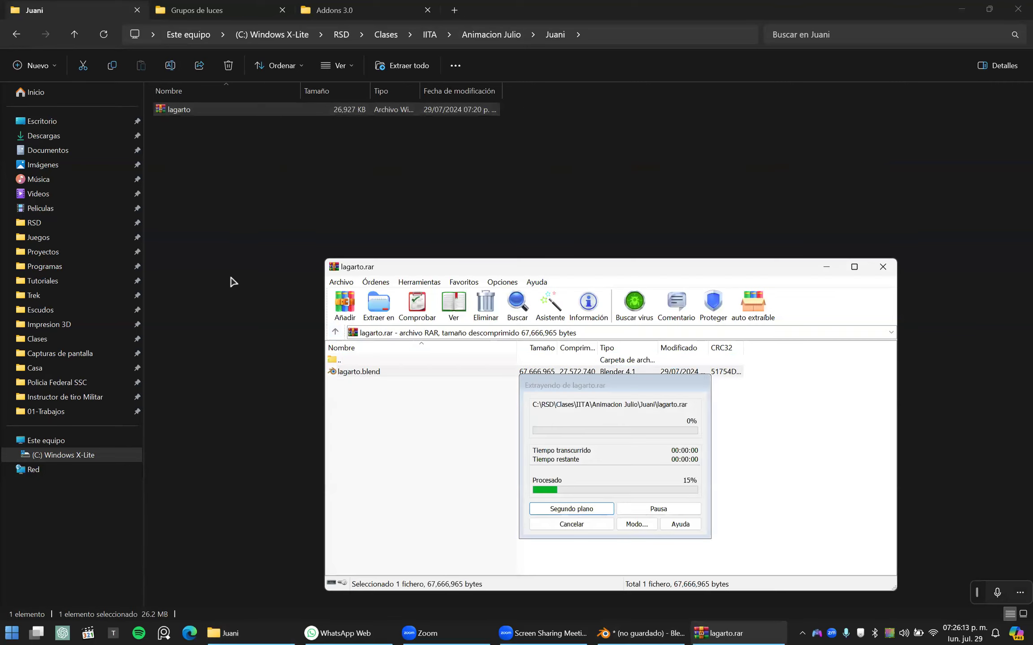
{"action": "left_click", "coordinate": [180, 111]}
{"action": "left_click", "coordinate": [179, 123]}
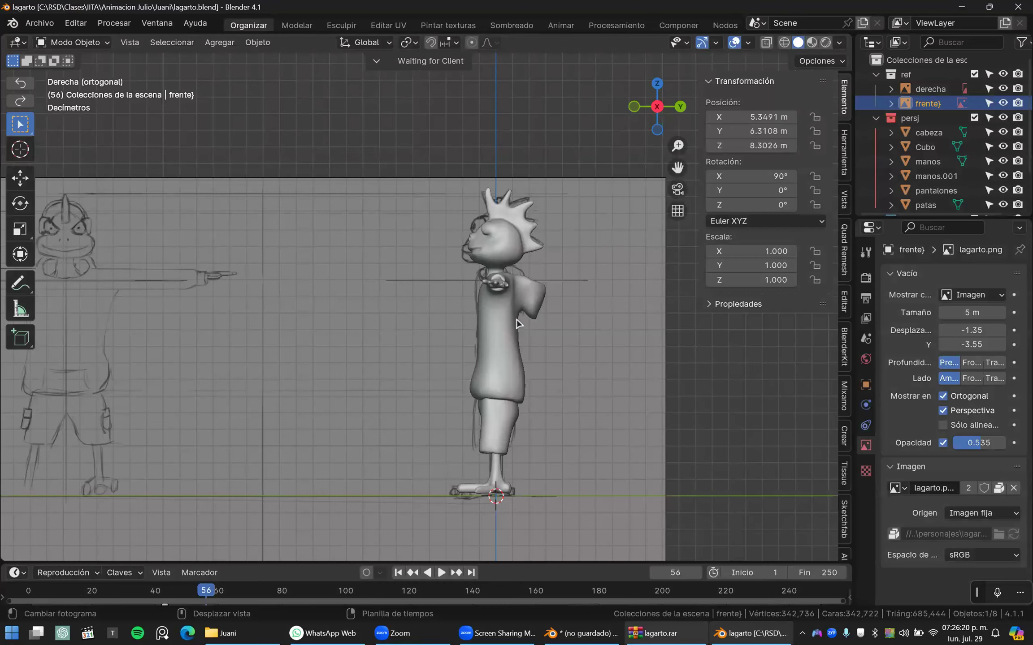
- Select the lizard's Cubo shirt mesh and examine its wireframe against the reference drawing in front view
{"action": "left_click", "coordinate": [507, 302]}
{"action": "key", "text": "KP_1"}
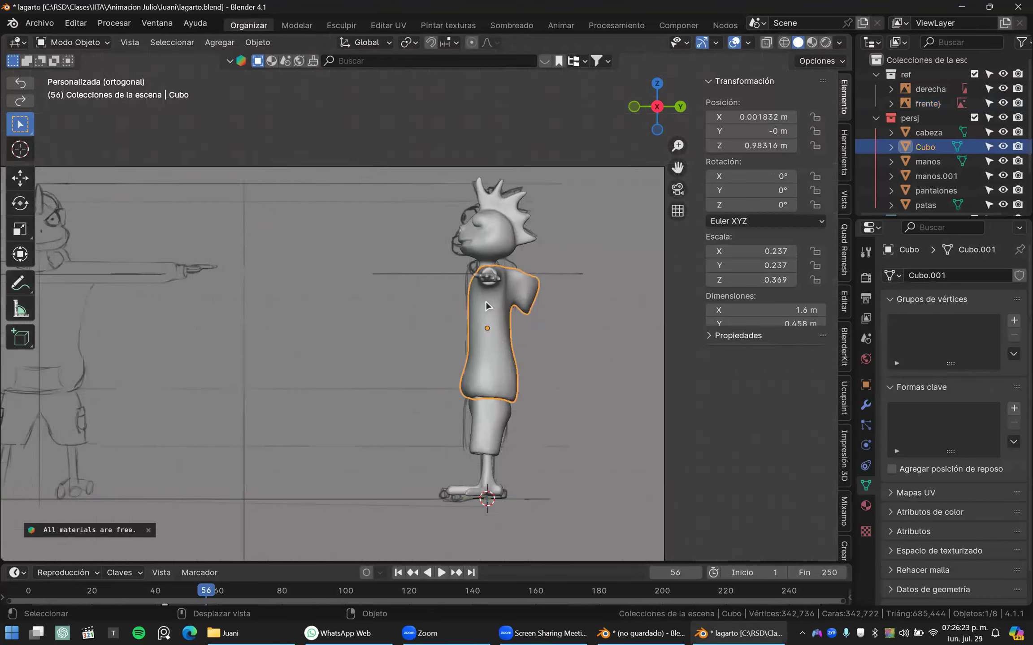
{"action": "key", "text": "alt+z"}
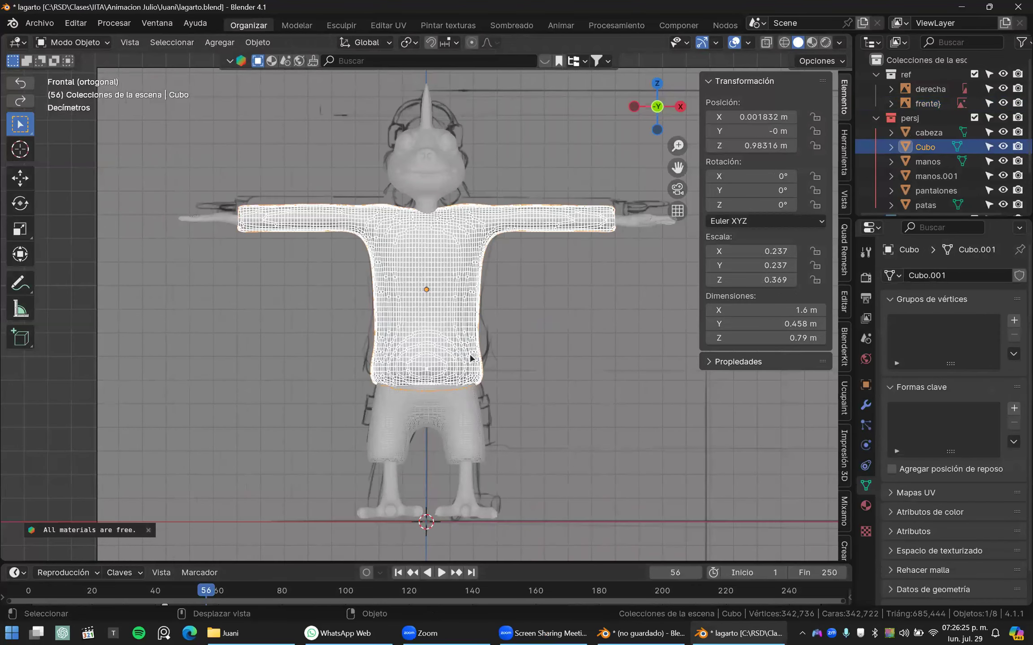
{"action": "scroll", "coordinate": [478, 302], "scroll_direction": "up", "scroll_amount": 2}
- Select the lizard's cabeza mesh, view it in perspective at an angle, and hide the viewport sidebar
{"action": "left_click", "coordinate": [436, 306]}
{"action": "scroll", "coordinate": [400, 316], "scroll_direction": "up", "scroll_amount": 3}
{"action": "middle_click_drag", "start_coordinate": [398, 317], "coordinate": [500, 327]}
{"action": "key", "text": "n"}
{"action": "middle_click_drag", "start_coordinate": [443, 311], "coordinate": [345, 309]}
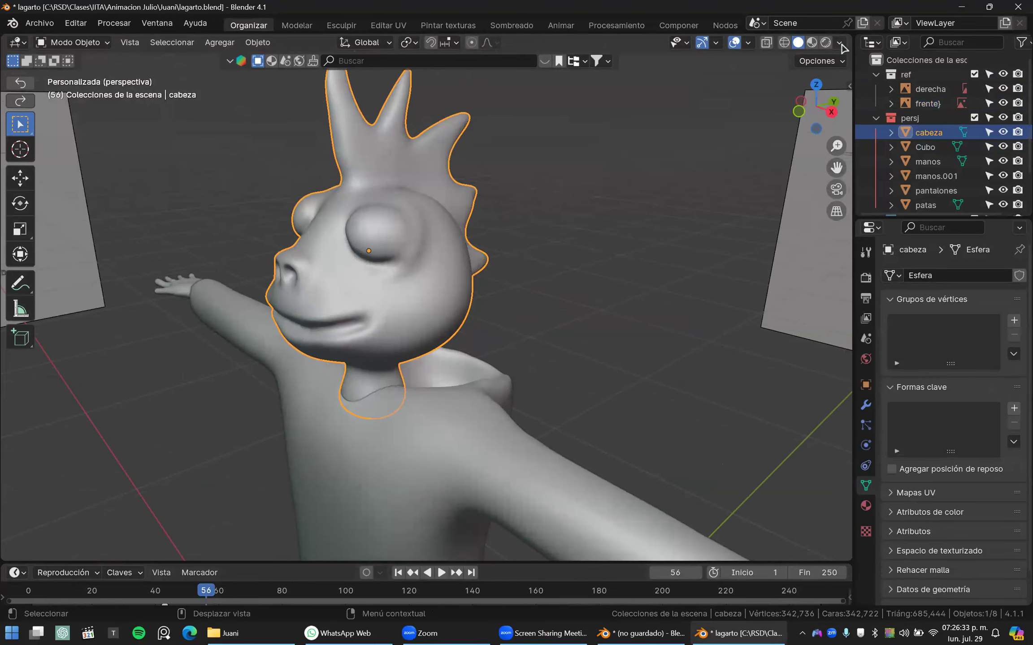
- Set the solid shading colour to Aleatorio so each mesh gets its own colour
{"action": "left_click", "coordinate": [840, 44]}
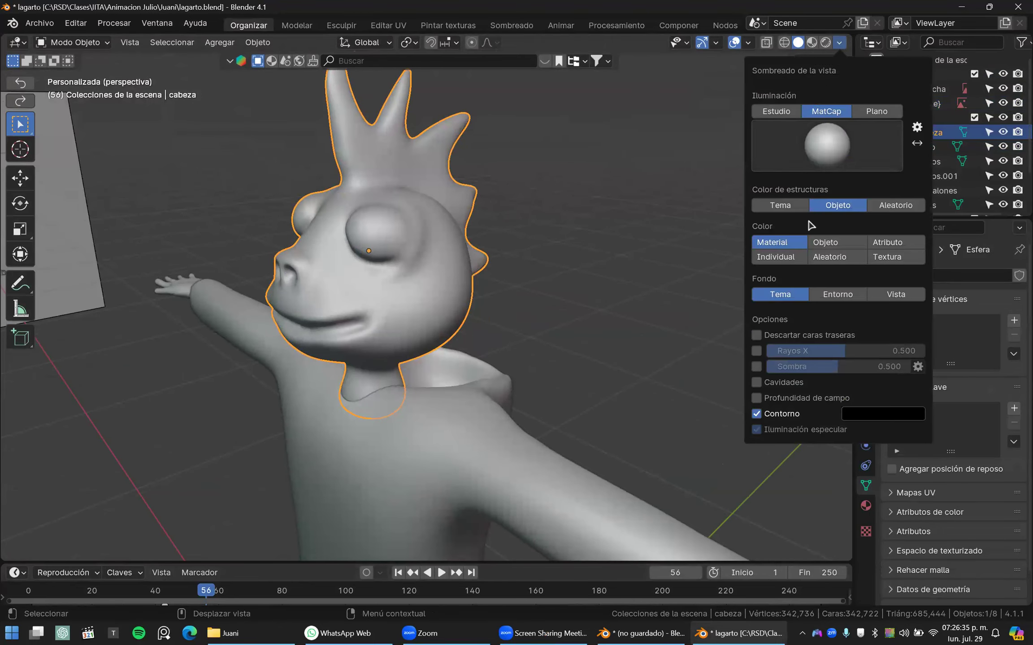
{"action": "left_click", "coordinate": [829, 257]}
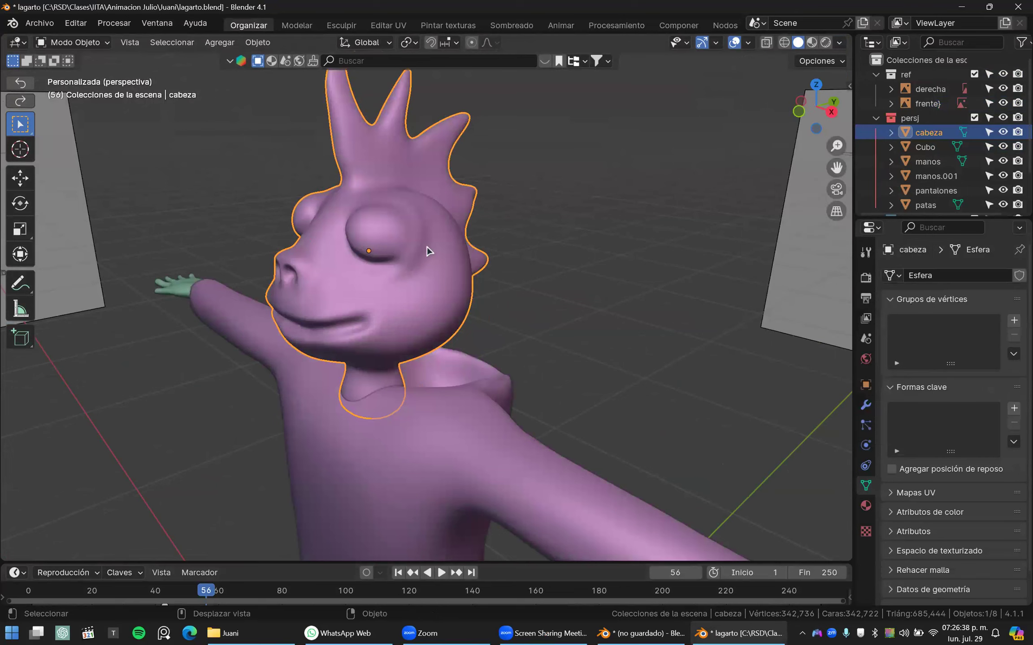
- Select the lizard's two hands, the patas feet and the Cubo shirt in turn to examine the separate meshes from several angles
{"action": "middle_click_drag", "start_coordinate": [391, 274], "coordinate": [309, 275]}
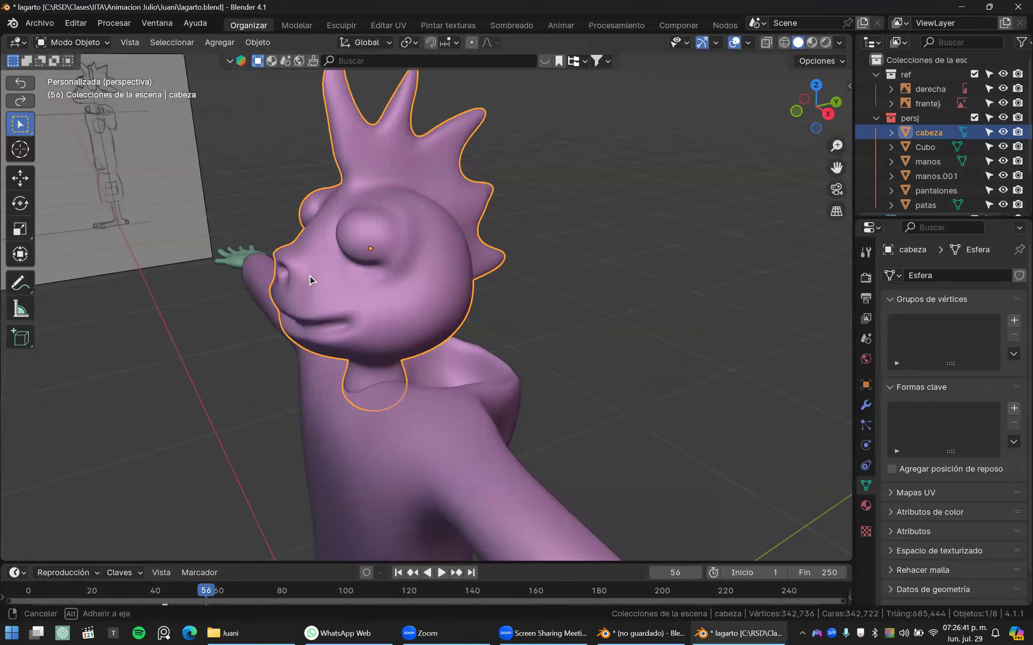
{"action": "scroll", "coordinate": [450, 335], "scroll_direction": "down", "scroll_amount": 6}
{"action": "middle_click_drag", "start_coordinate": [454, 336], "coordinate": [476, 342]}
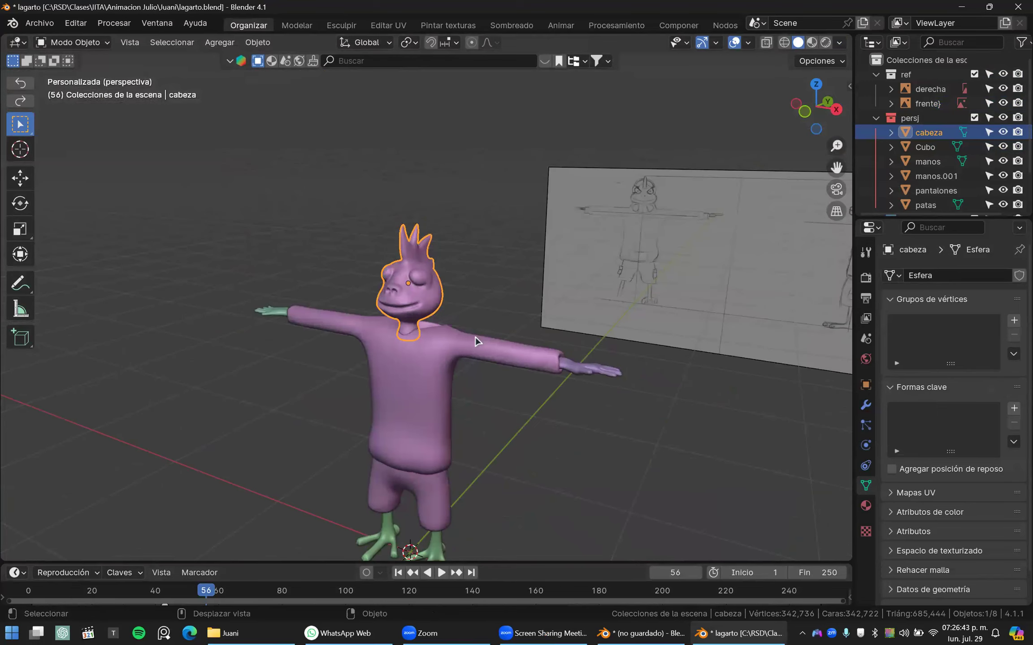
{"action": "left_click", "coordinate": [578, 371]}
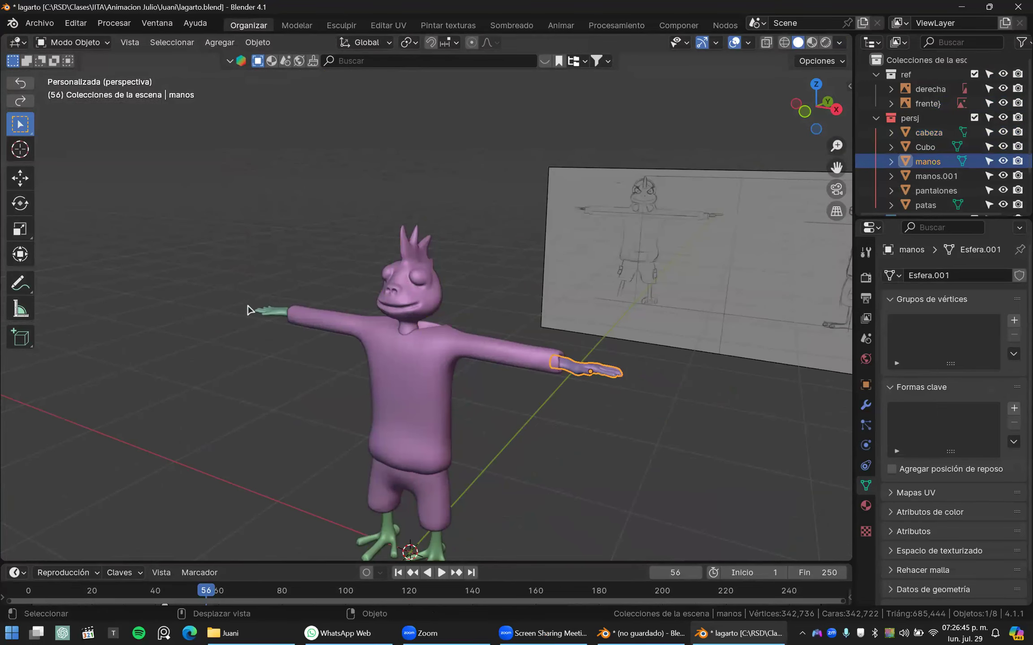
{"action": "left_click", "coordinate": [270, 314]}
{"action": "middle_click_drag", "start_coordinate": [502, 369], "coordinate": [444, 467]}
{"action": "left_click", "coordinate": [441, 469]}
{"action": "middle_click_drag", "start_coordinate": [456, 397], "coordinate": [292, 364]}
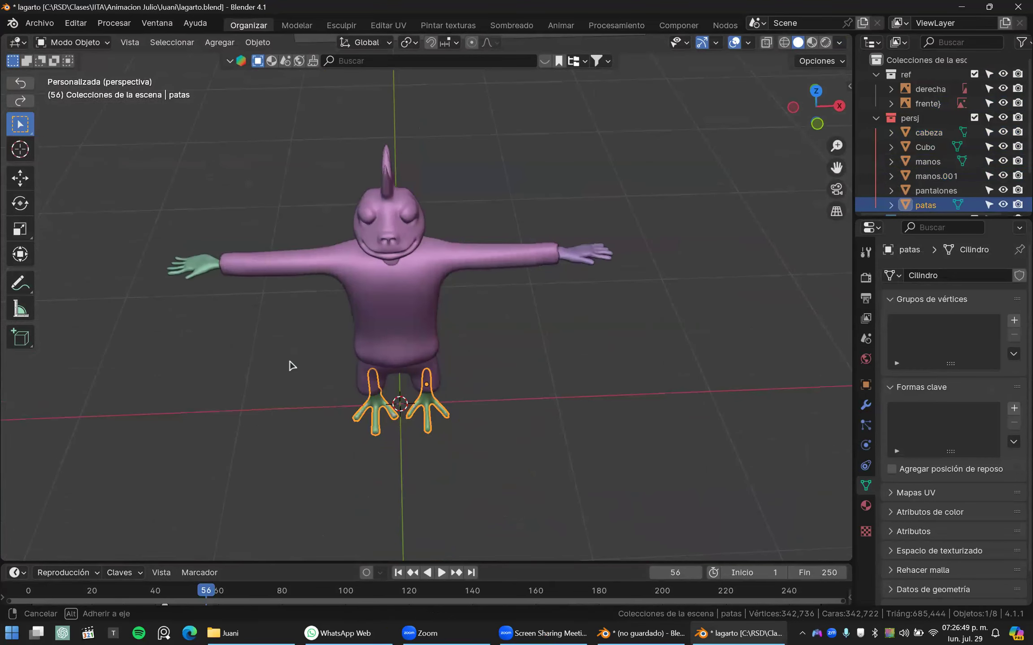
{"action": "left_click", "coordinate": [198, 272]}
{"action": "left_click", "coordinate": [572, 254]}
{"action": "middle_click_drag", "start_coordinate": [445, 304], "coordinate": [352, 233]}
{"action": "left_click", "coordinate": [400, 314]}
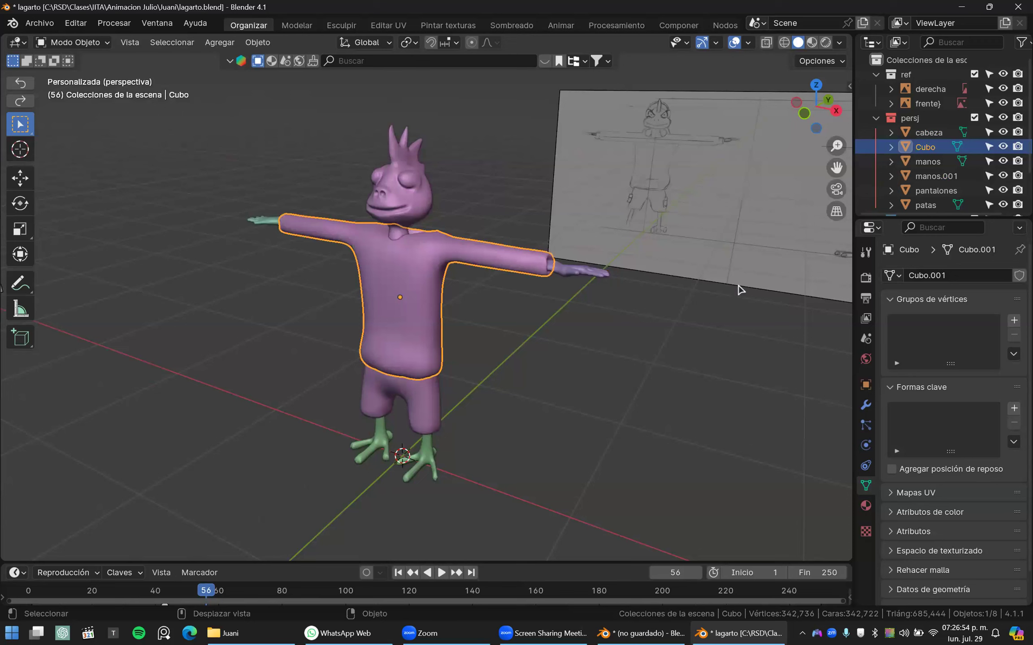
{"action": "double_click", "coordinate": [924, 147]}
{"action": "scroll", "coordinate": [941, 179], "scroll_direction": "down", "scroll_amount": 1}
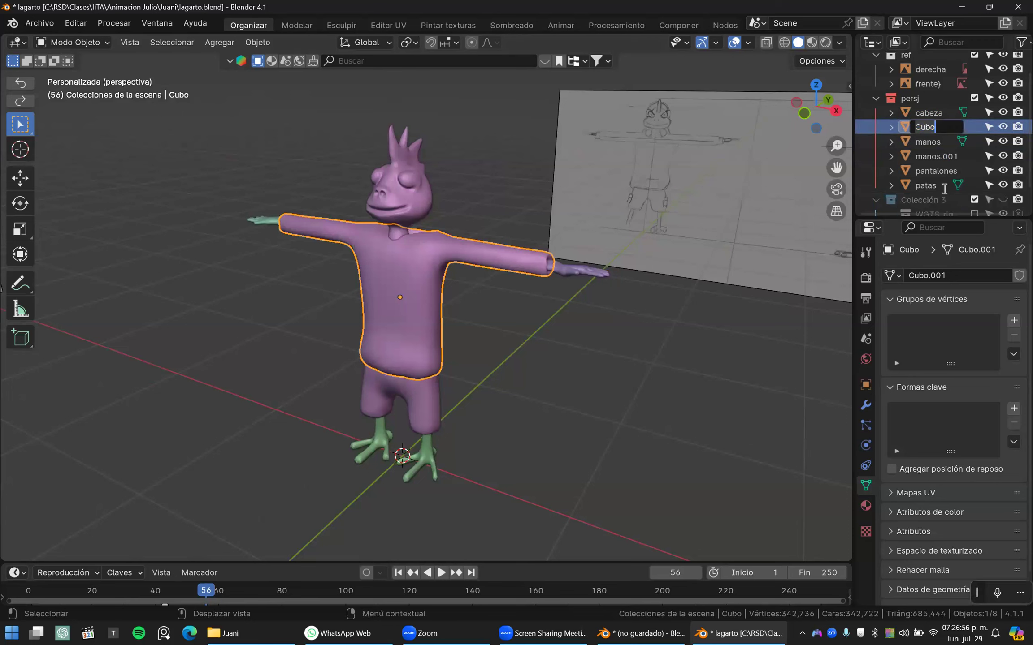
{"action": "type", "text": "R"}
{"action": "key", "text": "Escape"}
{"action": "left_click", "coordinate": [440, 402]}
{"action": "left_click", "coordinate": [423, 312]}
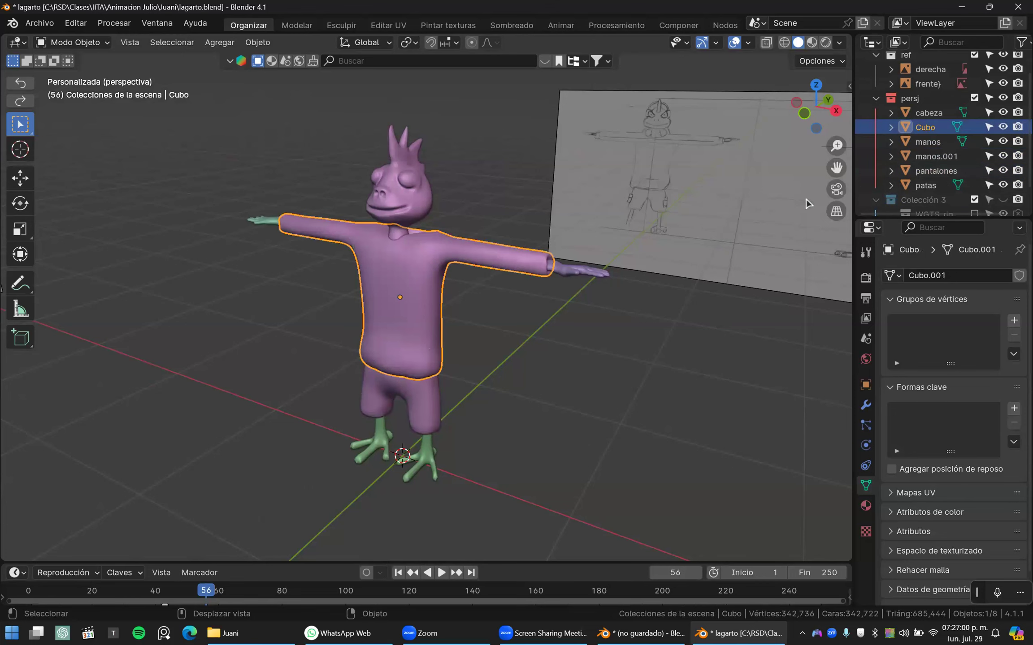
- Select the head and shirt meshes alternately to compare their random shading colours
{"action": "left_click", "coordinate": [402, 203]}
{"action": "scroll", "coordinate": [583, 217], "scroll_direction": "up", "scroll_amount": 2}
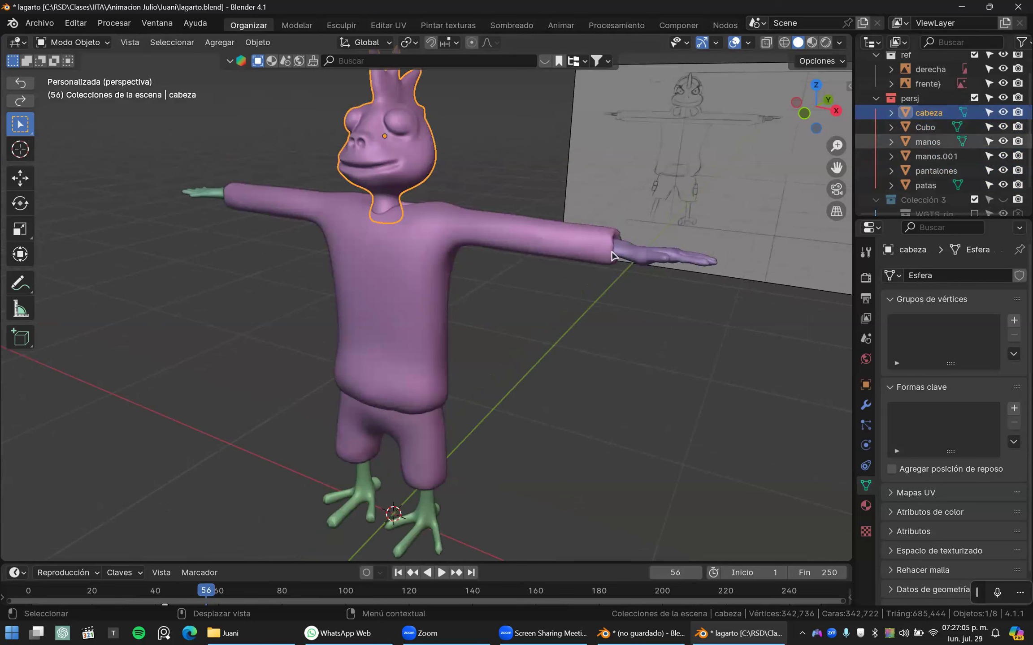
{"action": "left_click", "coordinate": [558, 240]}
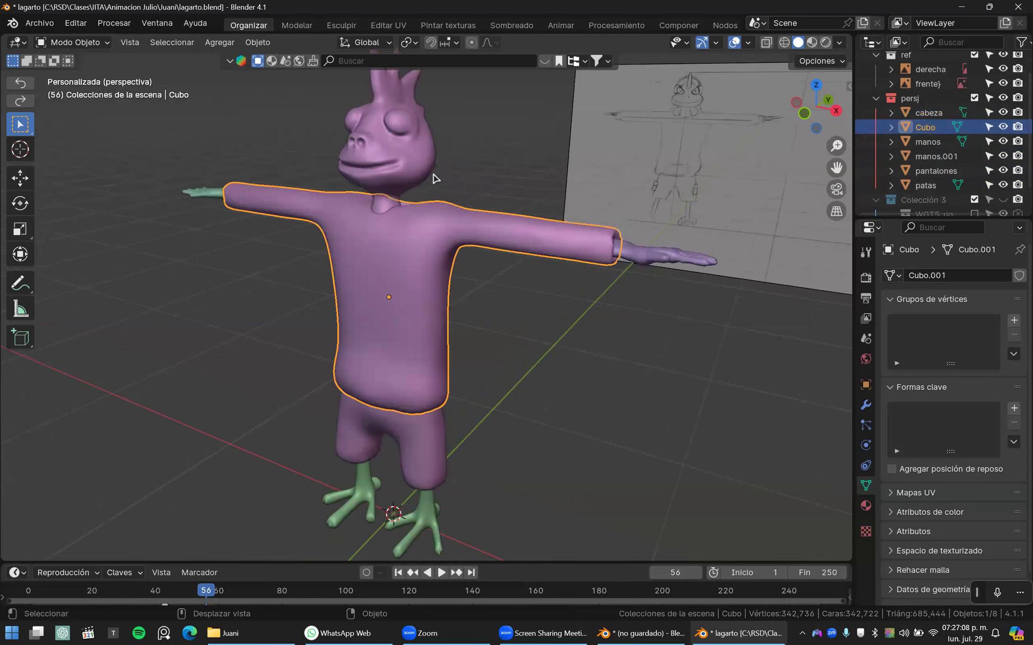
{"action": "left_click", "coordinate": [424, 220]}
{"action": "left_click", "coordinate": [420, 202]}
{"action": "left_click", "coordinate": [420, 193]}
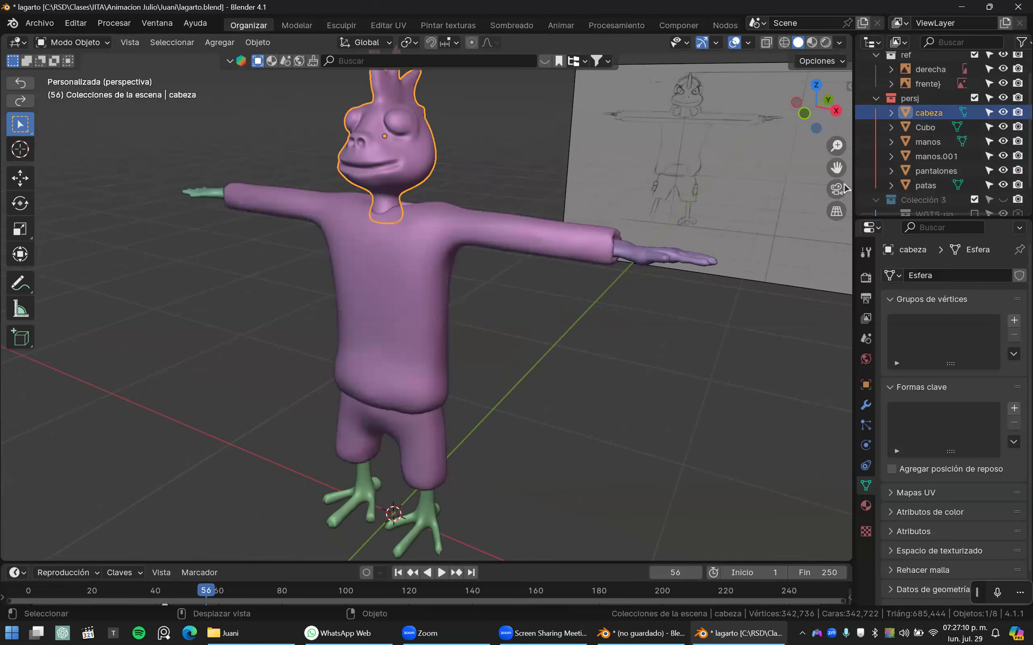
- Rename the lizard's cabeza head mesh as 1cabeza
{"action": "double_click", "coordinate": [929, 117]}
{"action": "scroll", "coordinate": [930, 116], "scroll_direction": "up", "scroll_amount": 1}
{"action": "left_click", "coordinate": [914, 133]}
{"action": "type", "text": "1"}
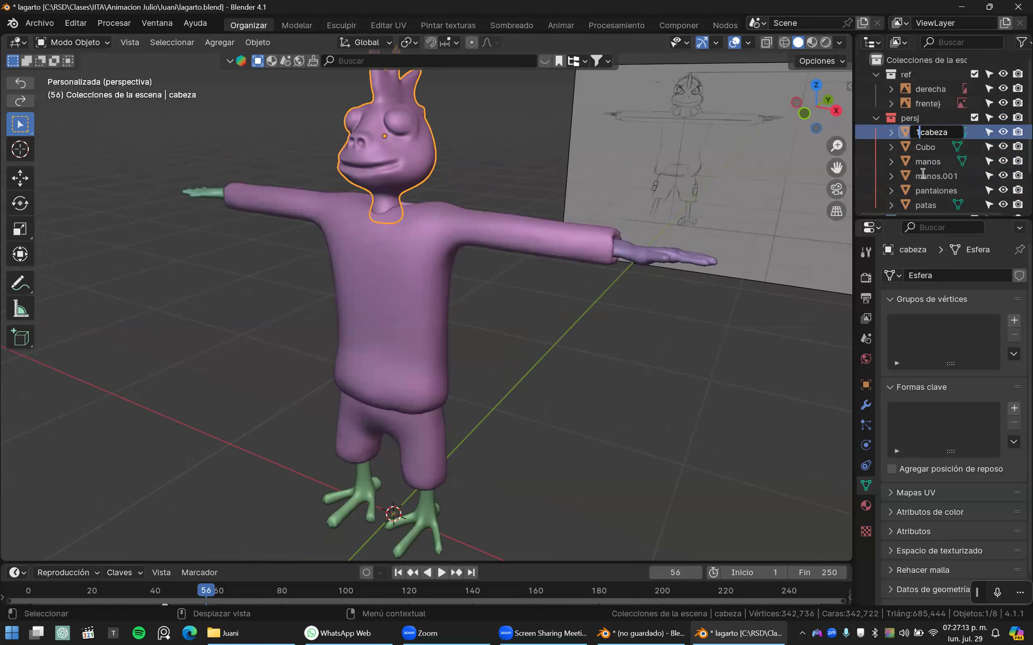
{"action": "key", "text": "Return"}
- Restore the head mesh's name to cabeza
{"action": "double_click", "coordinate": [926, 134]}
{"action": "left_click", "coordinate": [919, 134]}
{"action": "key", "text": "BackSpace"}
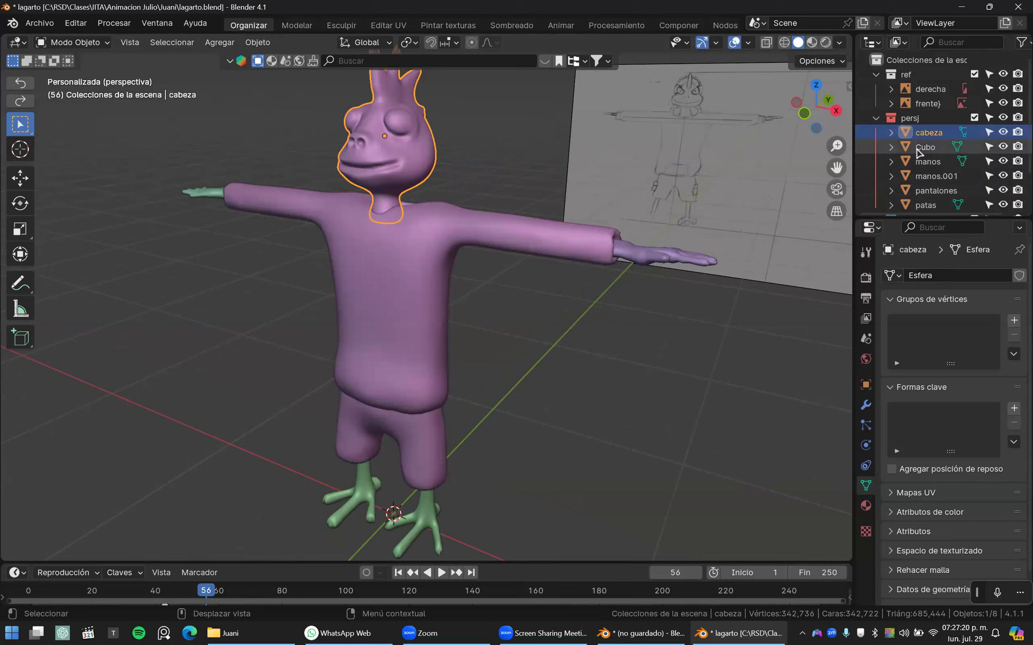
- Rename the lizard's Cubo shirt mesh as Polera and clear the selection
{"action": "double_click", "coordinate": [917, 147]}
{"action": "scroll", "coordinate": [916, 148], "scroll_direction": "down", "scroll_amount": 1}
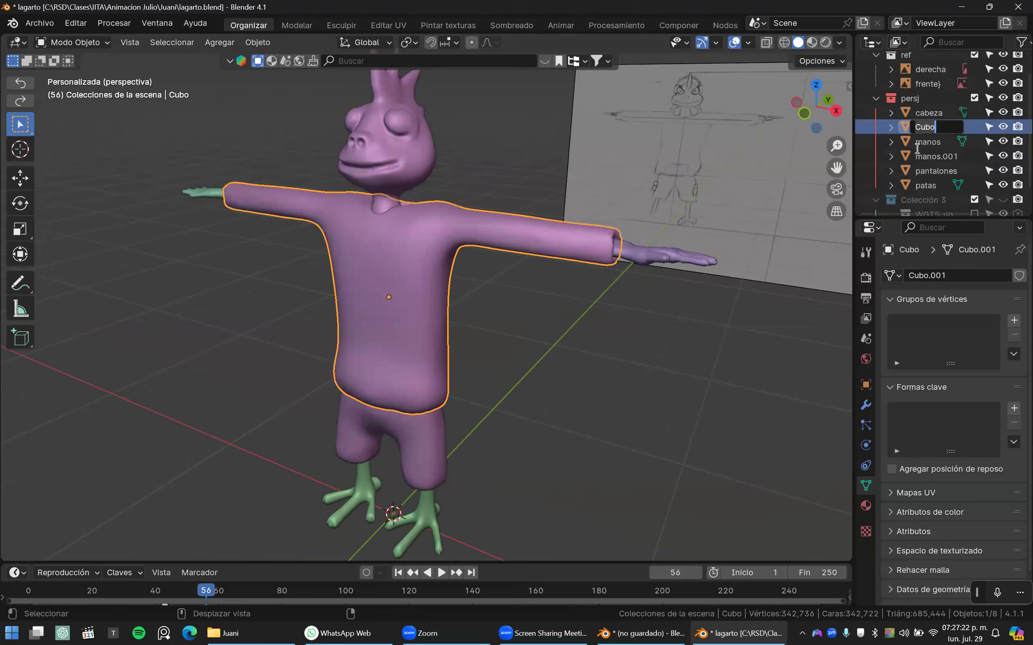
{"action": "type", "text": "Re"}
{"action": "key", "text": "BackSpace"}
{"action": "type", "text": "Polera"}
{"action": "key", "text": "Return"}
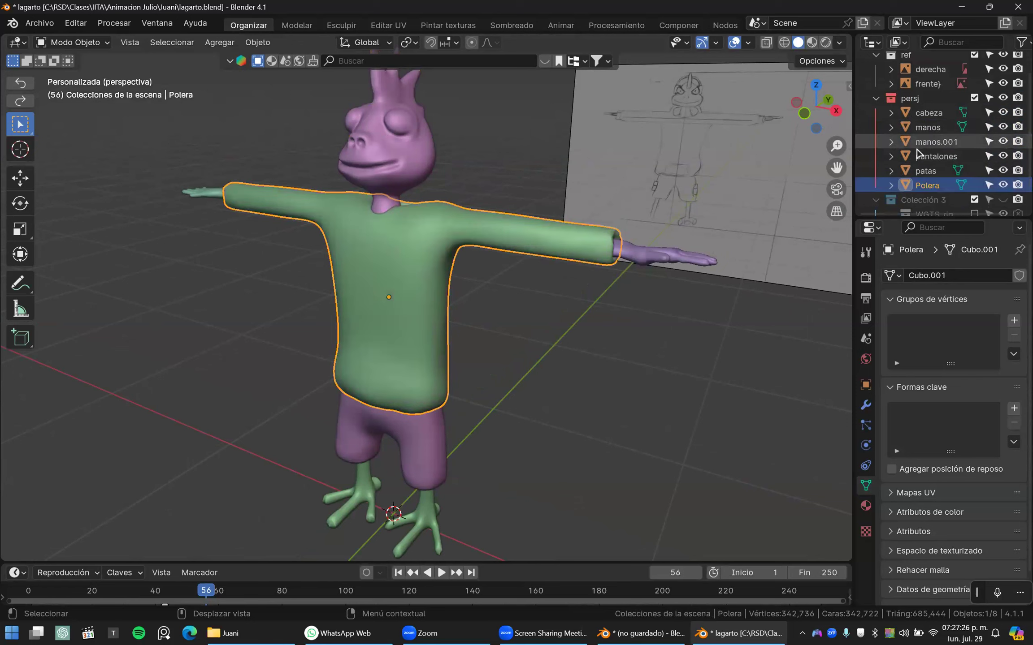
{"action": "left_click", "coordinate": [609, 307]}
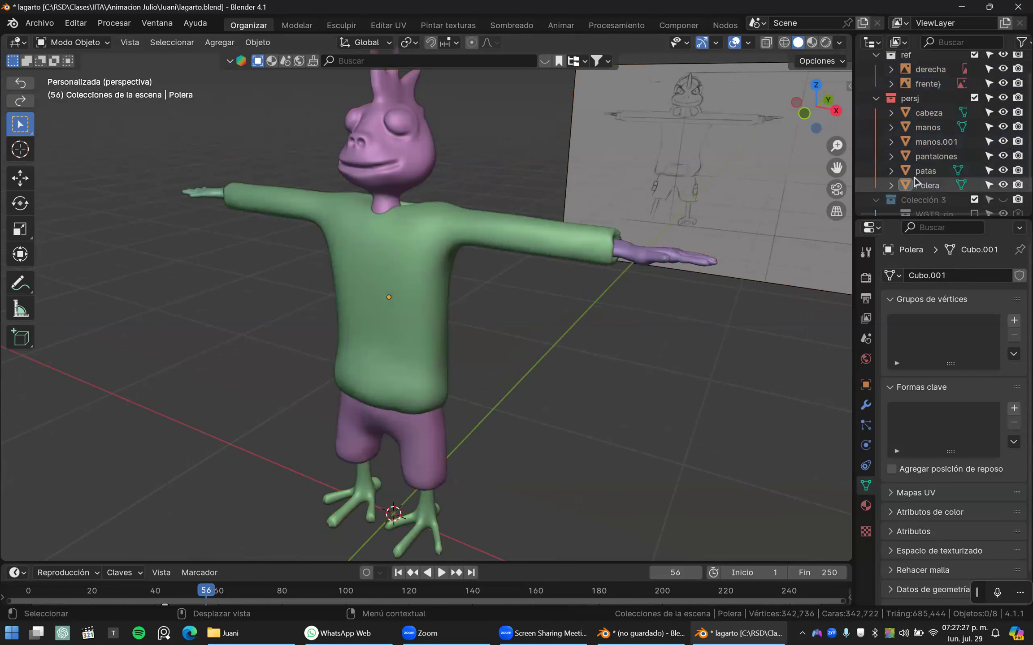
- Select the manos, manos.001, pantalones, cabeza and patas meshes in turn to check their names and random colours
{"action": "left_click", "coordinate": [640, 258]}
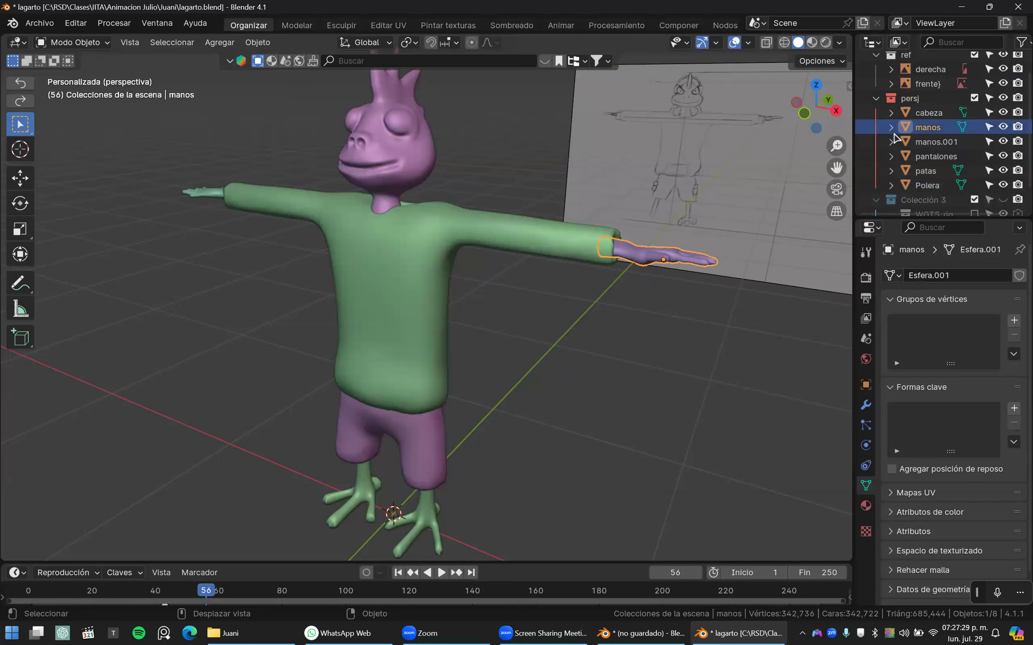
{"action": "left_click", "coordinate": [214, 193]}
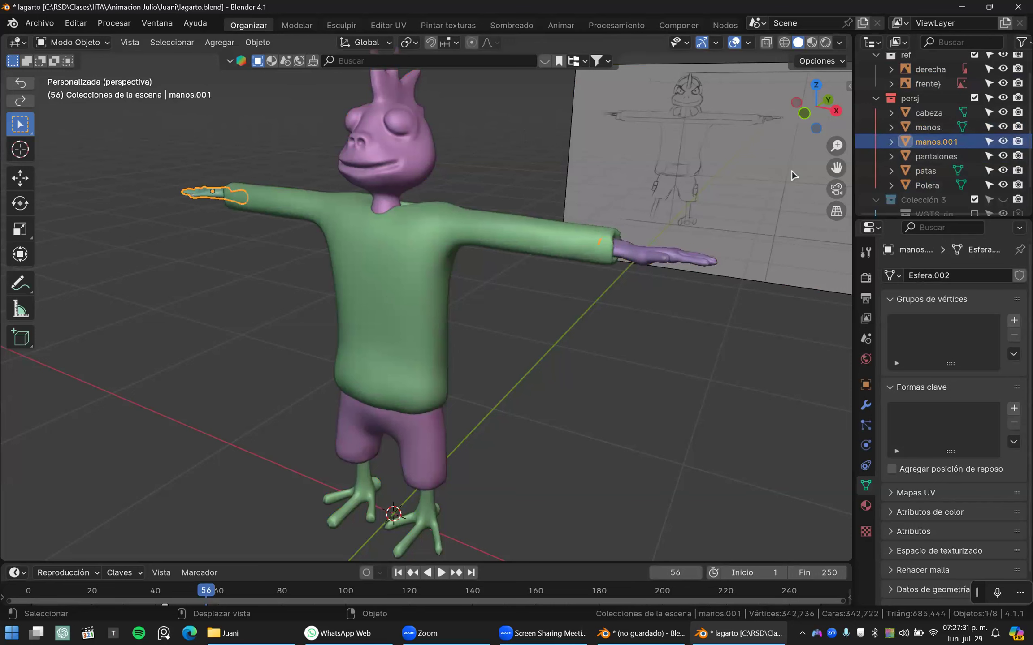
{"action": "middle_click_drag", "start_coordinate": [380, 284], "coordinate": [415, 446]}
{"action": "left_click", "coordinate": [415, 446]}
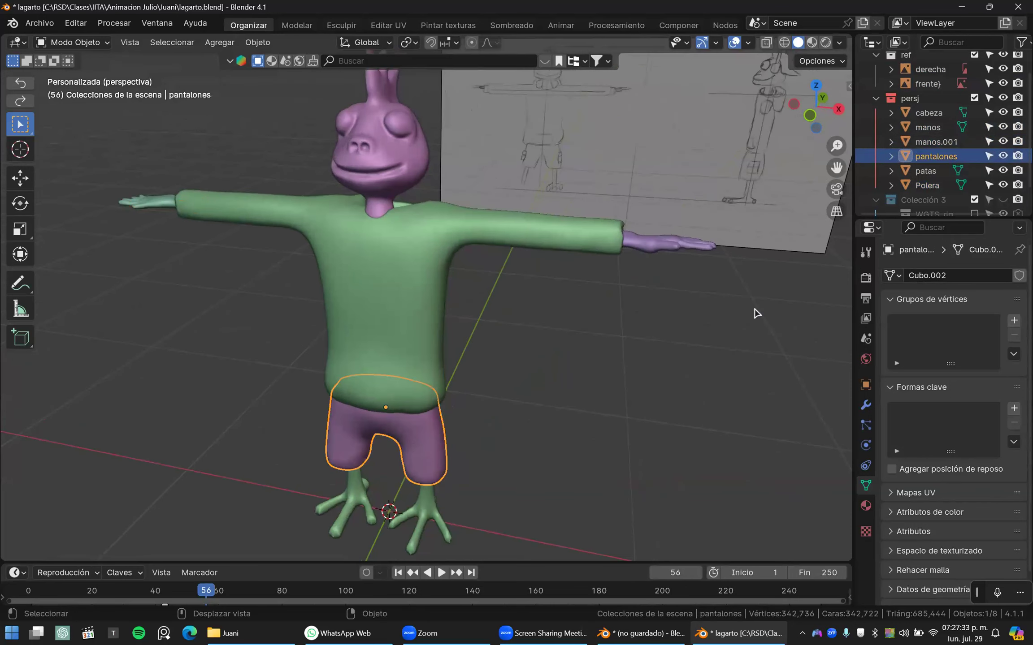
{"action": "left_click", "coordinate": [378, 224]}
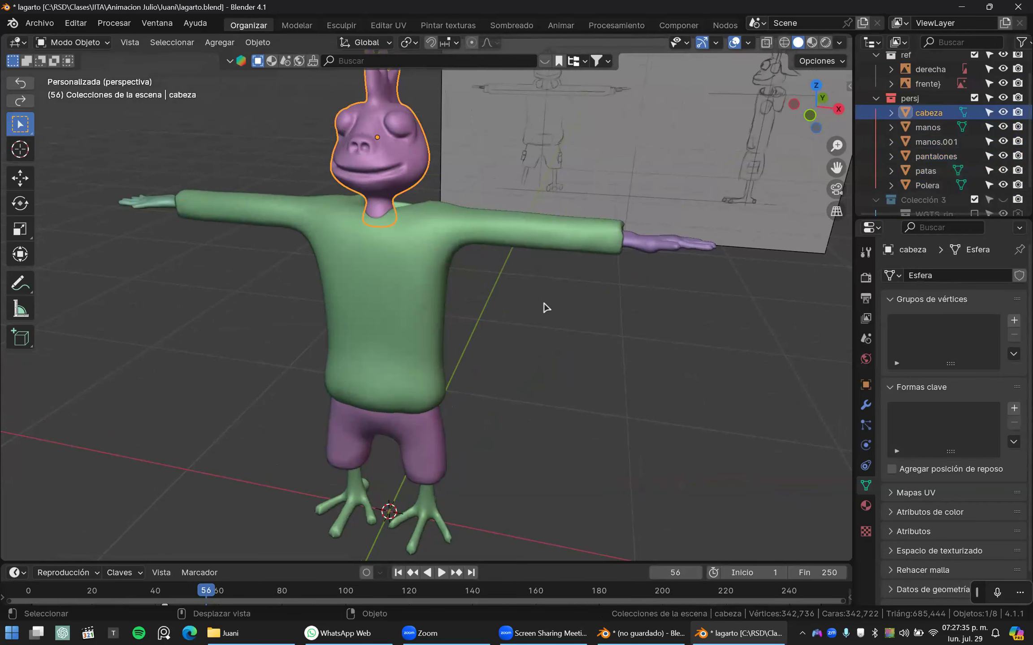
{"action": "left_click", "coordinate": [438, 512]}
- Examine the patas feet and the rest of the body from the front with the wireframe toggled
{"action": "middle_click_drag", "start_coordinate": [493, 339], "coordinate": [475, 313]}
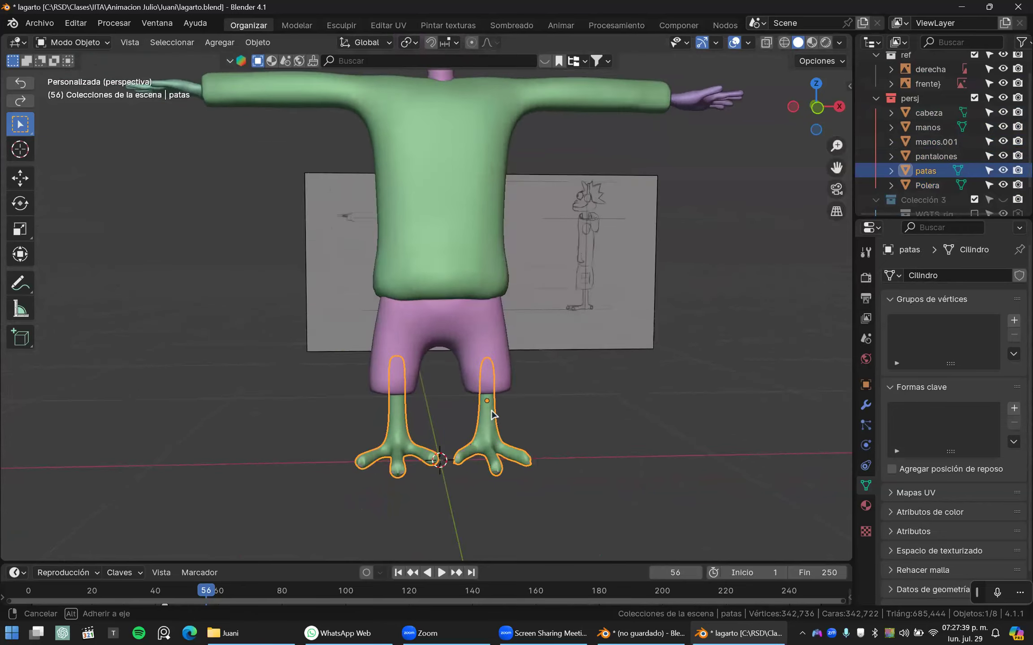
{"action": "scroll", "coordinate": [475, 314], "scroll_direction": "up", "scroll_amount": 6}
{"action": "key", "text": "shift+z"}
{"action": "key", "text": "shift+z"}
{"action": "scroll", "coordinate": [481, 316], "scroll_direction": "down", "scroll_amount": 4}
{"action": "middle_click_drag", "start_coordinate": [487, 274], "coordinate": [498, 330], "text": "shift"}
{"action": "scroll", "coordinate": [496, 328], "scroll_direction": "down", "scroll_amount": 6}
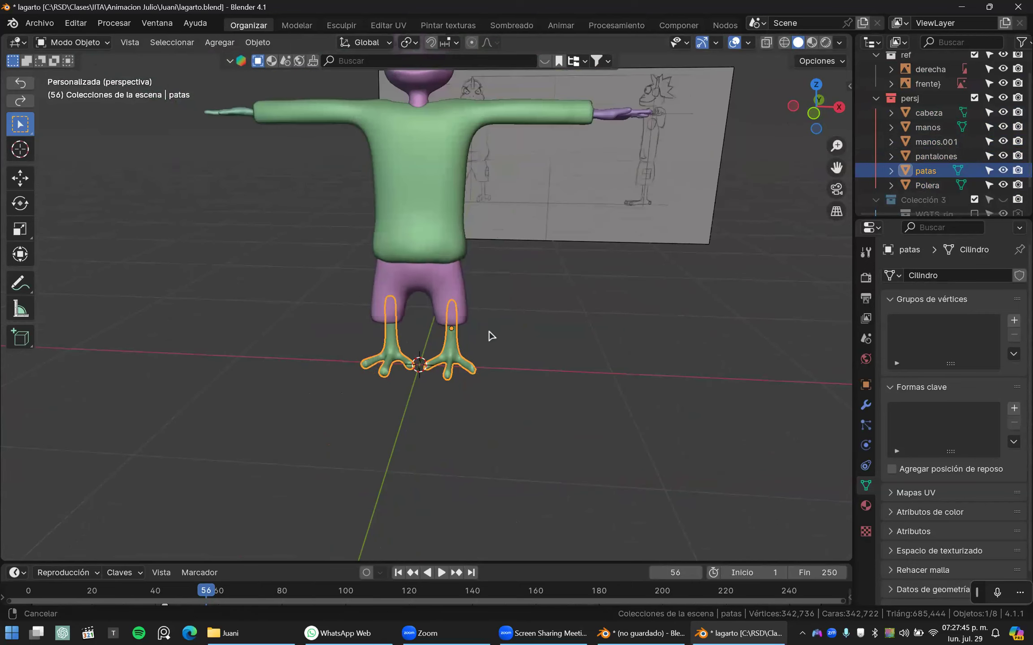
{"action": "key", "text": "shift+z"}
{"action": "key", "text": "shift+z"}
{"action": "scroll", "coordinate": [507, 345], "scroll_direction": "up", "scroll_amount": 4}
{"action": "key", "text": "shift+z"}
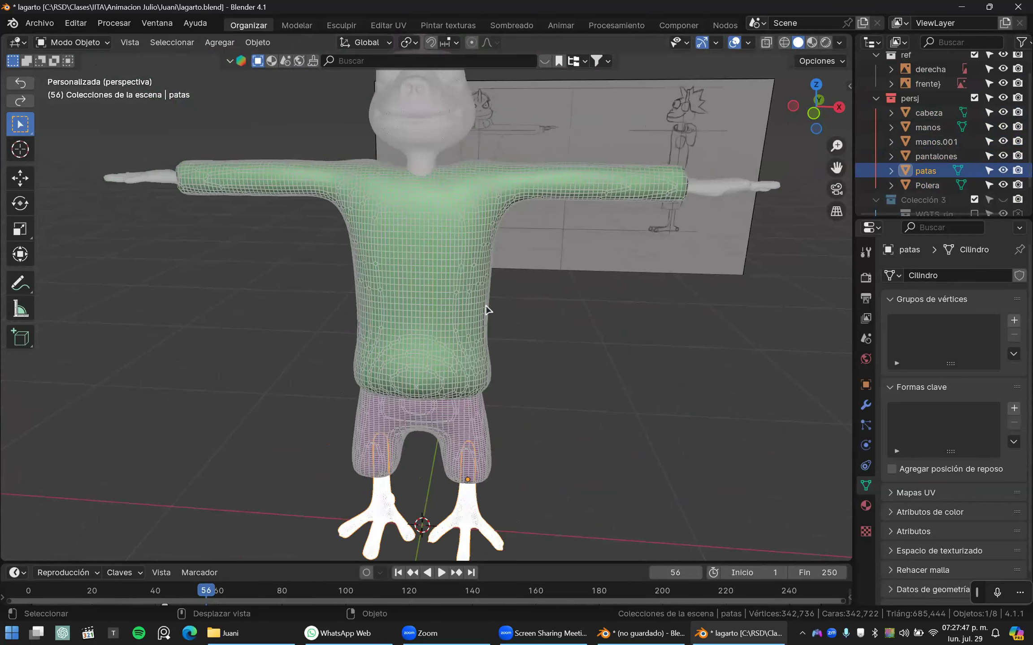
- Examine the feet and trousers from the side, comparing the wireframe with plain solid shading
{"action": "middle_click_drag", "start_coordinate": [497, 425], "coordinate": [471, 307]}
{"action": "scroll", "coordinate": [482, 330], "scroll_direction": "up", "scroll_amount": 5}
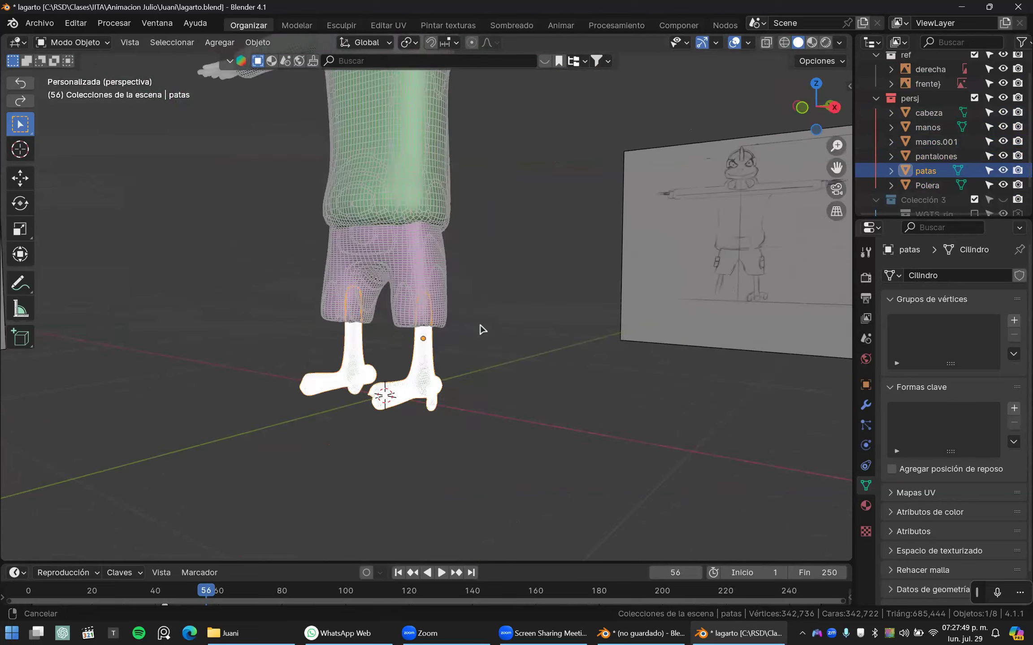
{"action": "key", "text": "shift+z"}
{"action": "key", "text": "shift+z"}
{"action": "key", "text": "shift+z"}
{"action": "key", "text": "a"}
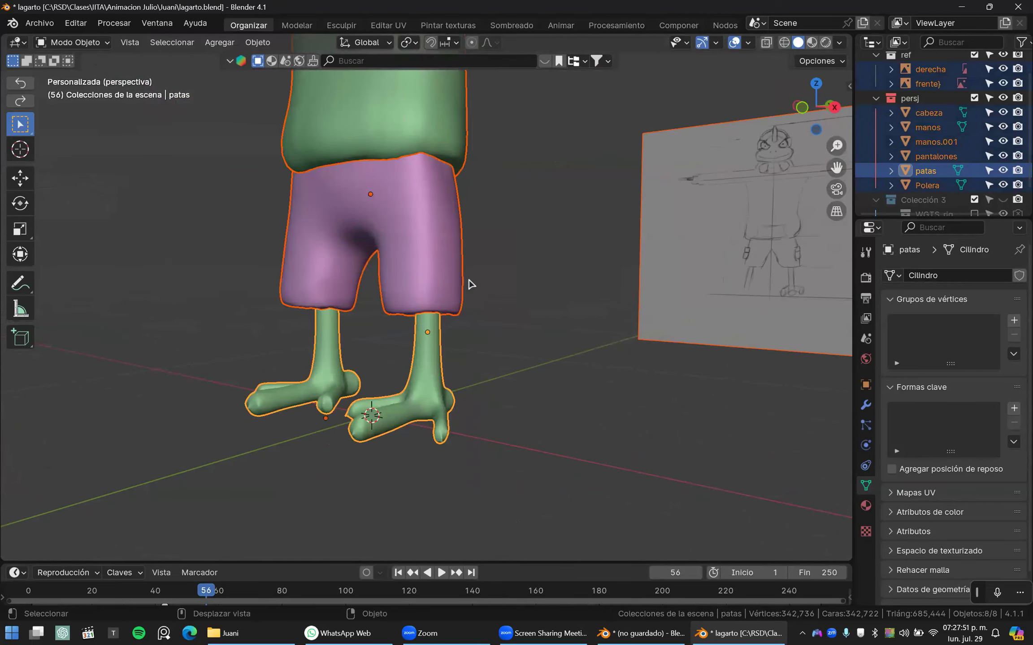
{"action": "key", "text": "r"}
{"action": "middle_click_drag", "start_coordinate": [474, 308], "coordinate": [472, 345]}
{"action": "key", "text": "shift+z"}
{"action": "key", "text": "shift+z"}
{"action": "middle_click_drag", "start_coordinate": [470, 242], "coordinate": [500, 466], "text": "shift"}
- Select the Polera shirt mesh, show the viewport sidebar, and examine the shirt's wireframe from the front
{"action": "left_click", "coordinate": [459, 293]}
{"action": "scroll", "coordinate": [459, 293], "scroll_direction": "down", "scroll_amount": 6}
{"action": "scroll", "coordinate": [445, 341], "scroll_direction": "up", "scroll_amount": 3}
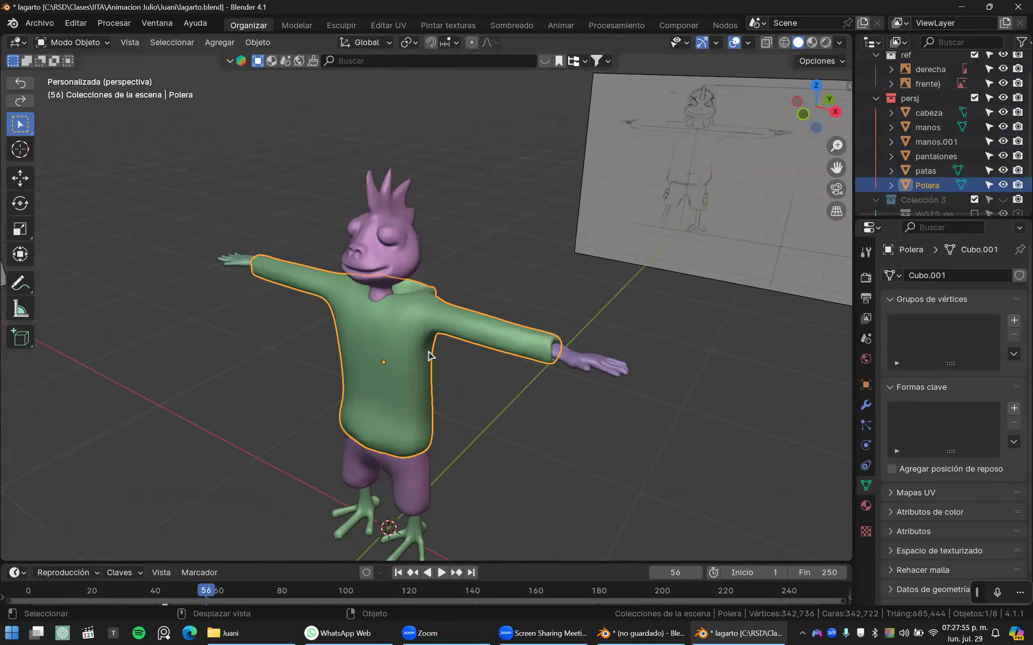
{"action": "key", "text": "n"}
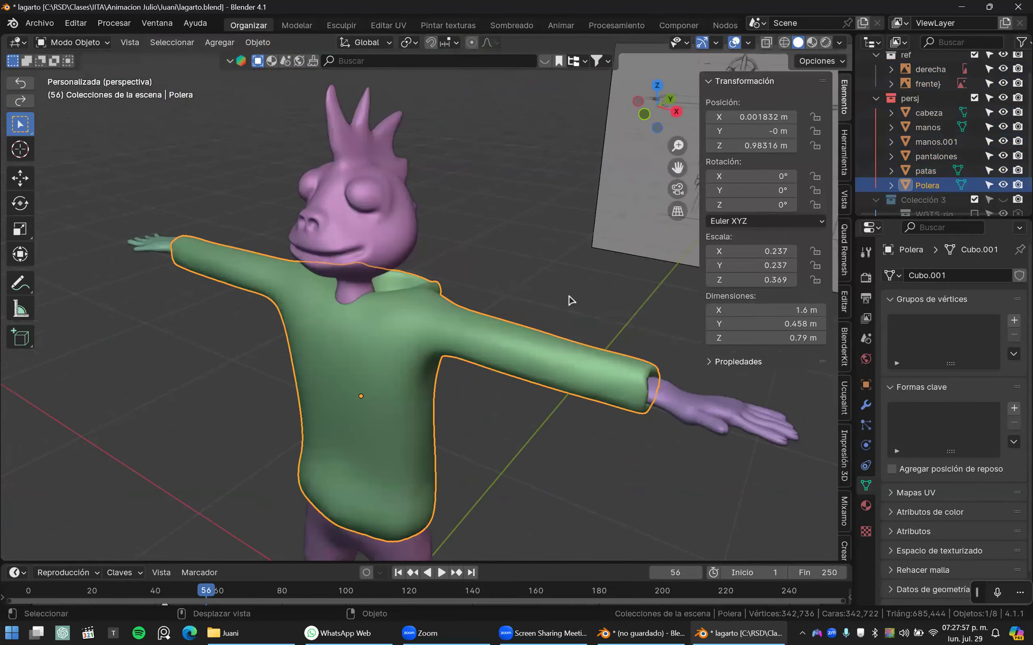
{"action": "middle_click_drag", "start_coordinate": [505, 311], "coordinate": [507, 220]}
{"action": "scroll", "coordinate": [503, 336], "scroll_direction": "up", "scroll_amount": 5}
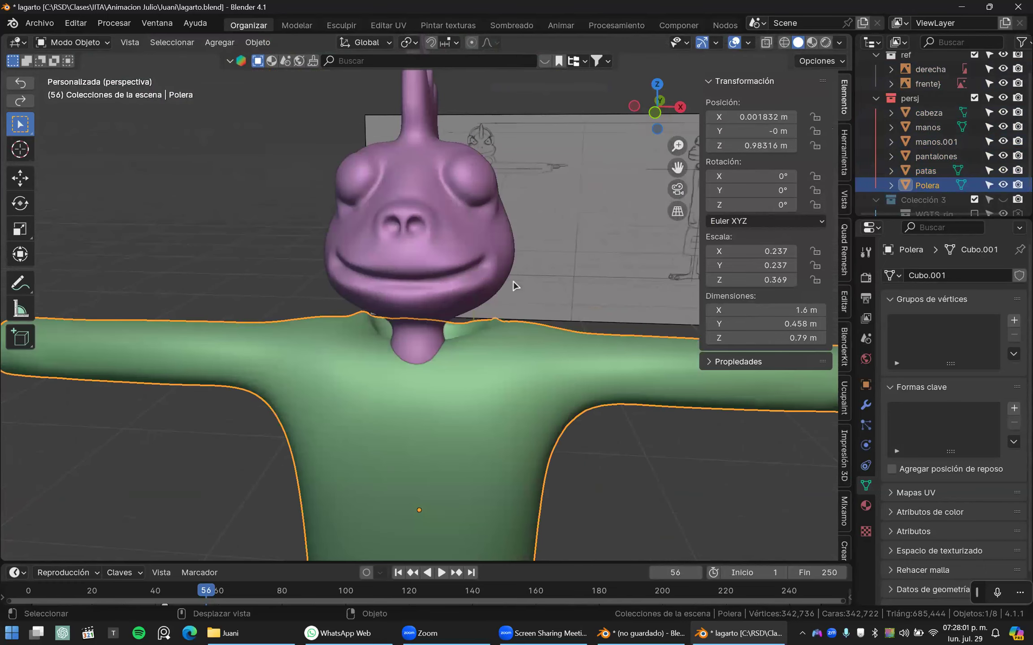
{"action": "key", "text": "shift+z"}
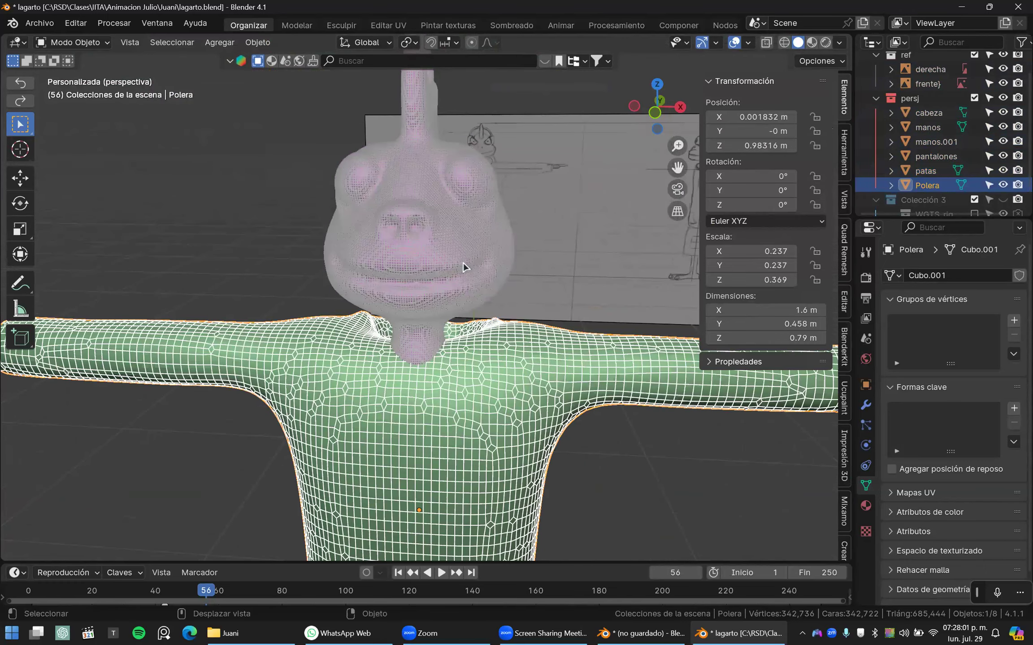
- Select the cabeza head mesh and examine its eyes up close from both sides, with and without the wireframe
{"action": "left_click", "coordinate": [440, 274]}
{"action": "key", "text": "shift+z"}
{"action": "scroll", "coordinate": [494, 220], "scroll_direction": "up", "scroll_amount": 4}
{"action": "middle_click_drag", "start_coordinate": [470, 288], "coordinate": [495, 308]}
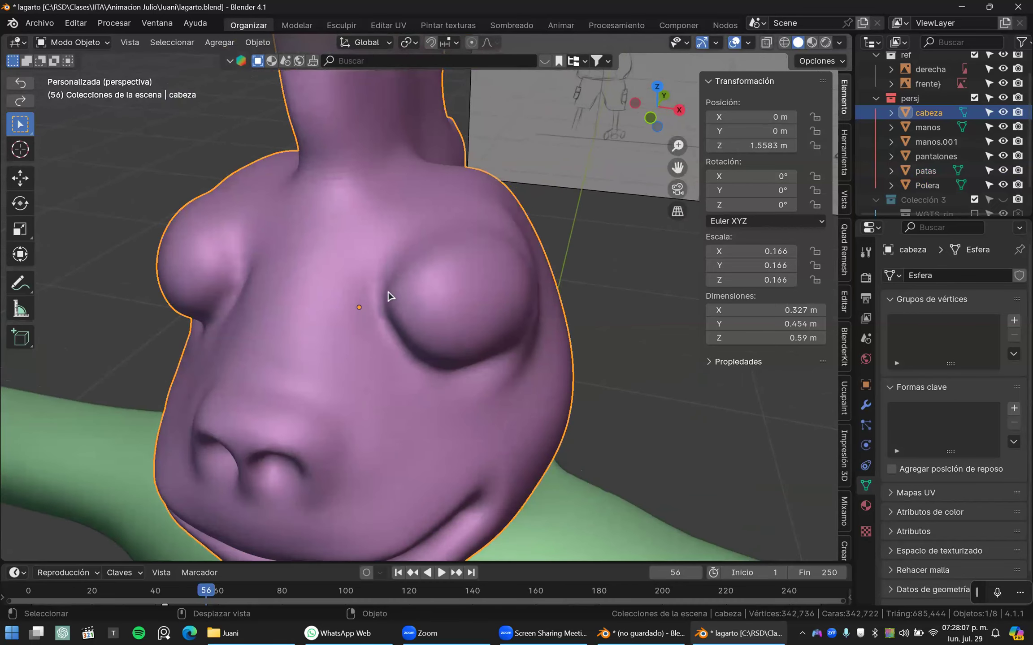
{"action": "middle_click_drag", "start_coordinate": [384, 291], "coordinate": [301, 321]}
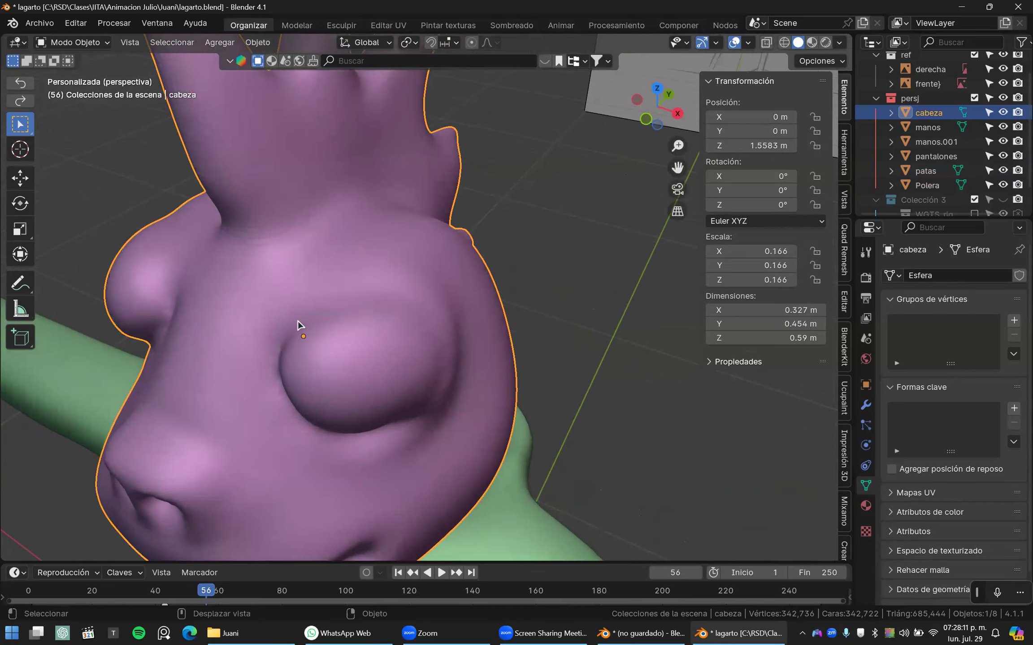
{"action": "key", "text": "shift+z"}
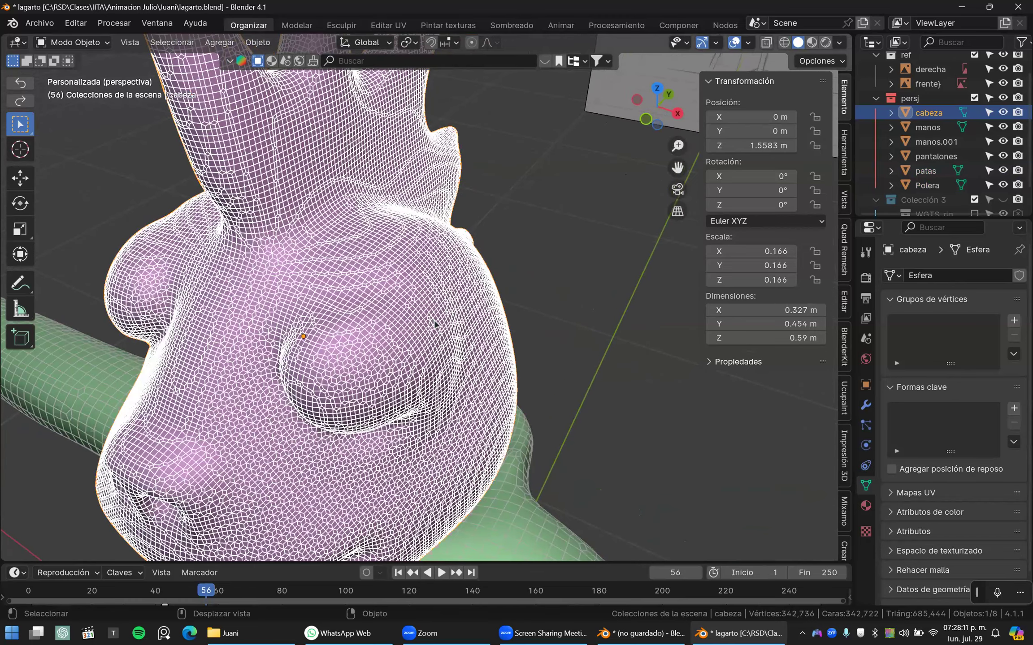
{"action": "key", "text": "shift+alt+z"}
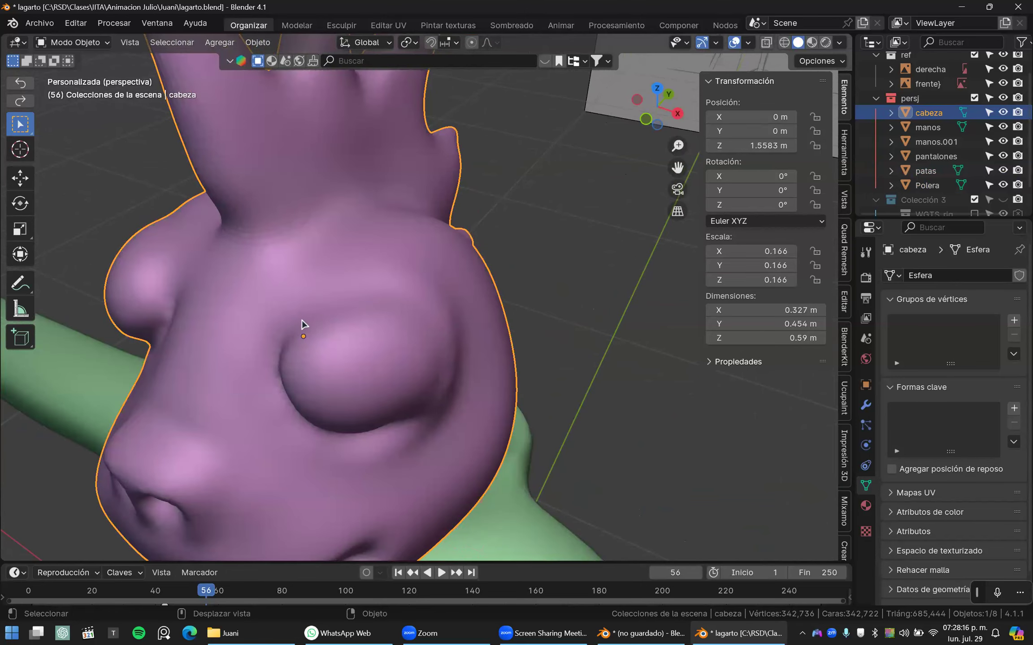
{"action": "key", "text": "shift+alt+z"}
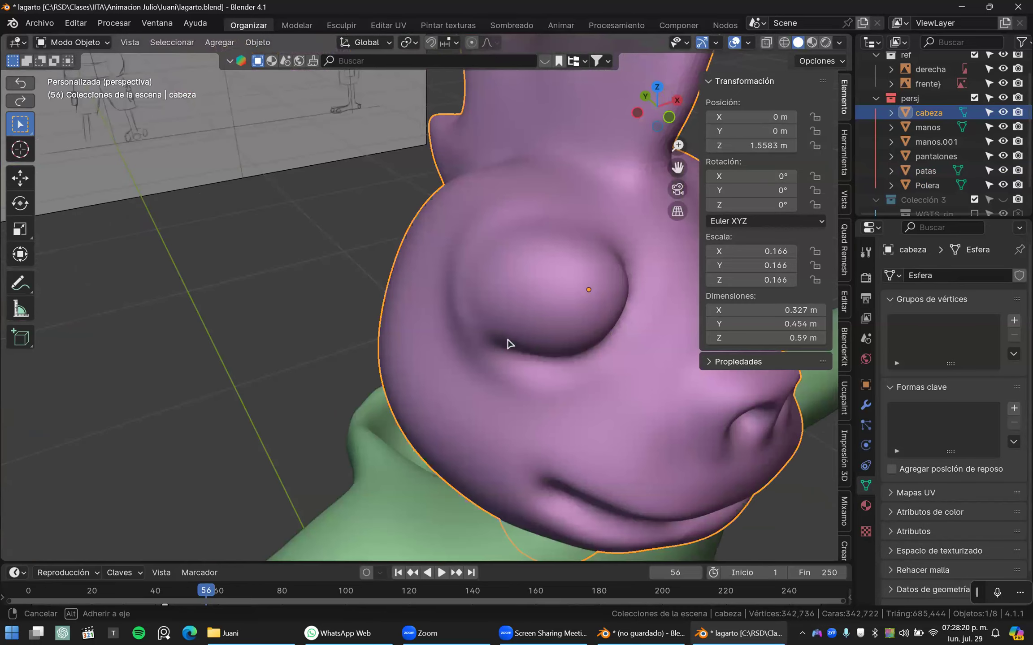
{"action": "middle_click_drag", "start_coordinate": [507, 344], "coordinate": [447, 291]}
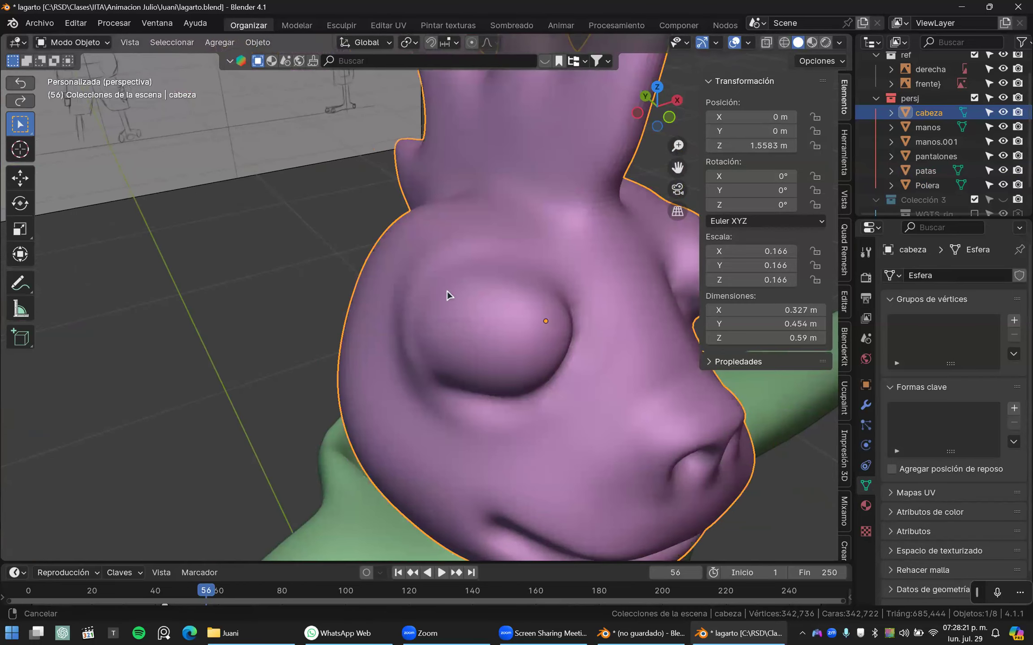
{"action": "scroll", "coordinate": [447, 292], "scroll_direction": "down", "scroll_amount": 6}
{"action": "middle_click_drag", "start_coordinate": [405, 246], "coordinate": [411, 287]}
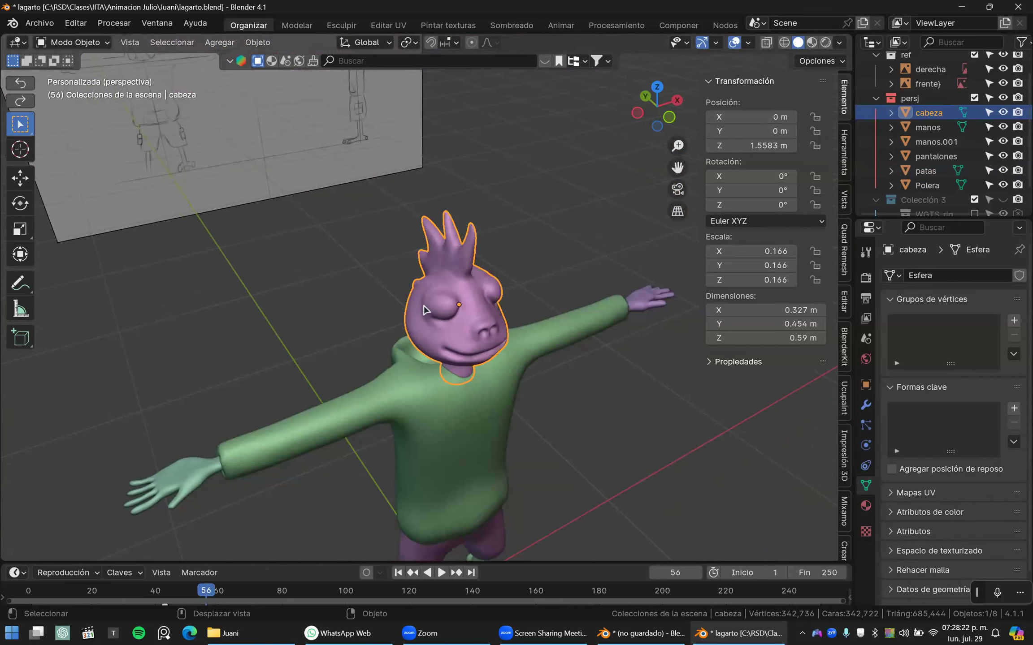
- Try moving the cabeza head sideways off the front reference sketch, and undo the move
{"action": "key", "text": "KP_1"}
{"action": "key", "text": "g"}
{"action": "left_click", "coordinate": [439, 270]}
{"action": "scroll", "coordinate": [466, 193], "scroll_direction": "up", "scroll_amount": 5}
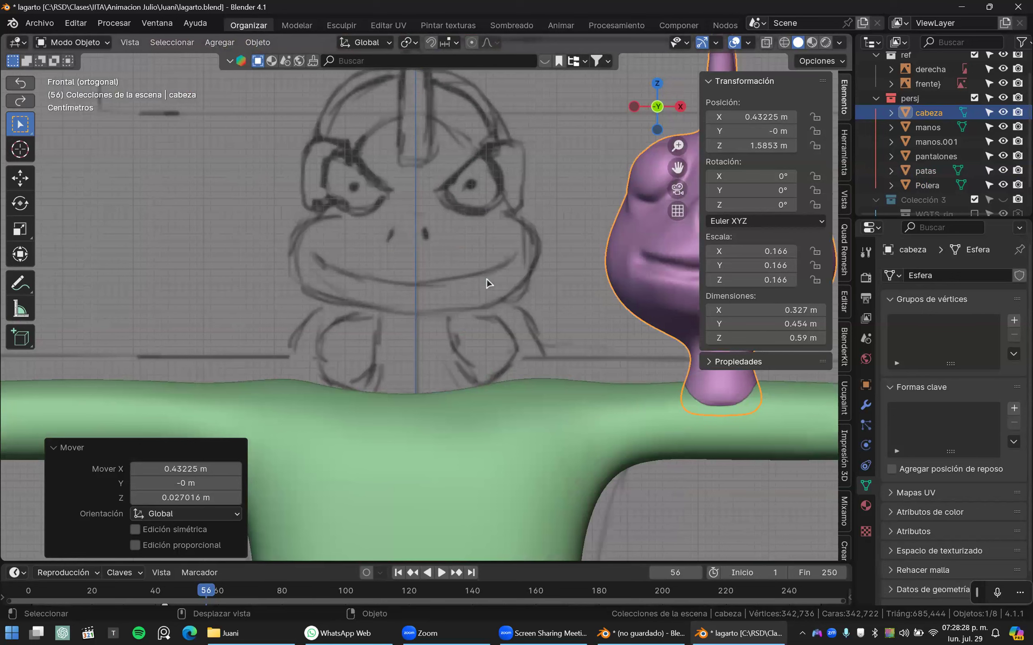
{"action": "key", "text": "ctrl+z"}
{"action": "scroll", "coordinate": [486, 279], "scroll_direction": "down", "scroll_amount": 5}
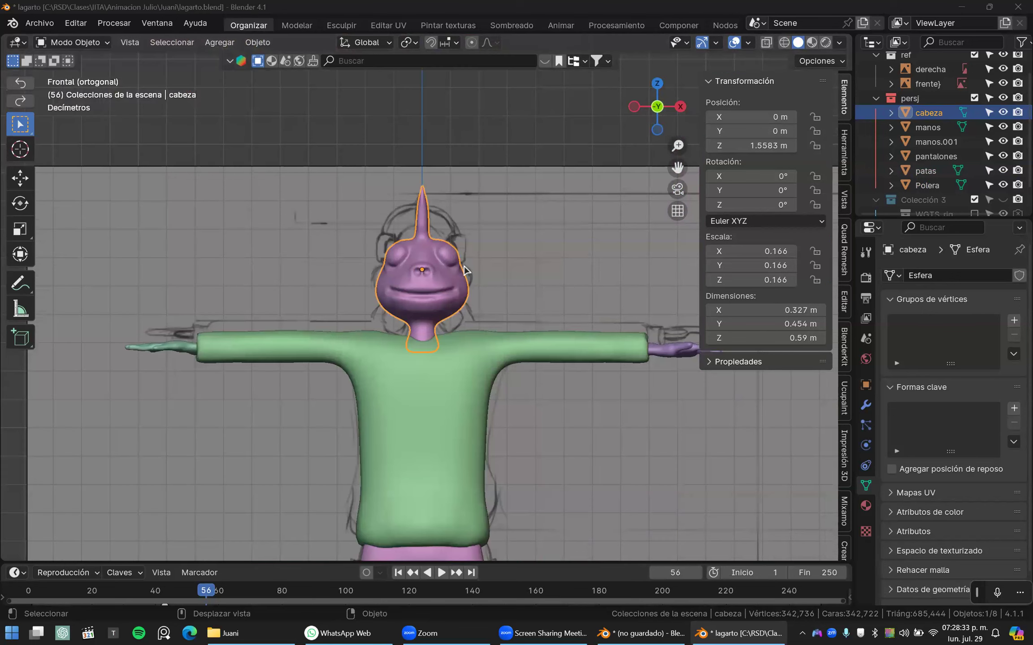
- Put the cabeza head into Sculpt Mode and choose the Draw brush for working on the eyes
{"action": "scroll", "coordinate": [467, 270], "scroll_direction": "up", "scroll_amount": 4}
{"action": "middle_click_drag", "start_coordinate": [510, 303], "coordinate": [527, 337]}
{"action": "key", "text": "ctrl+Tab"}
{"action": "left_click", "coordinate": [511, 426]}
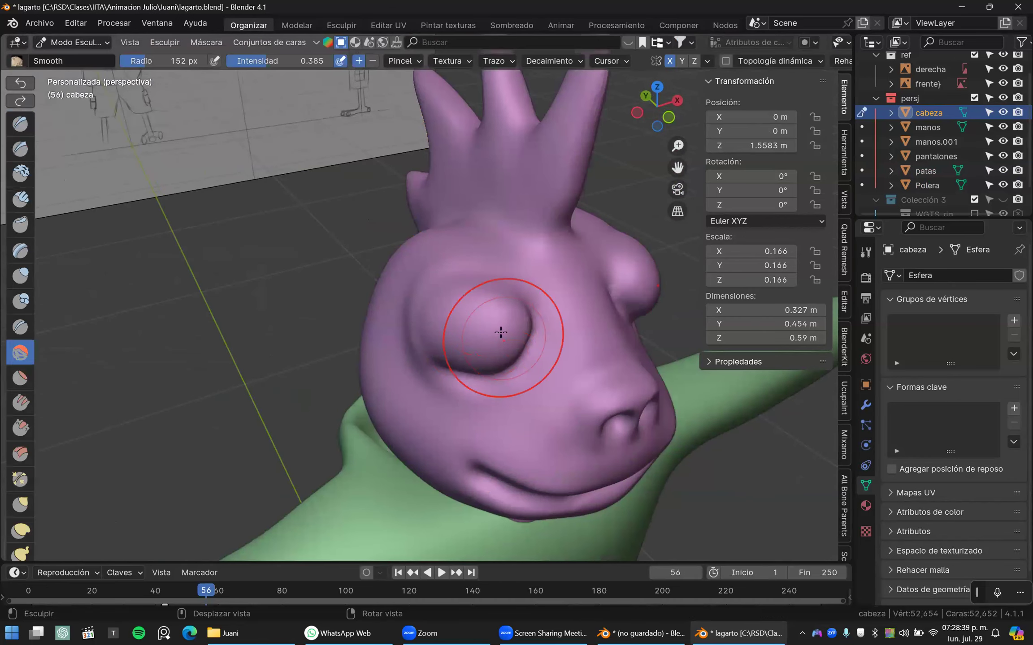
{"action": "middle_click_drag", "start_coordinate": [461, 309], "coordinate": [462, 314]}
{"action": "key", "text": "x"}
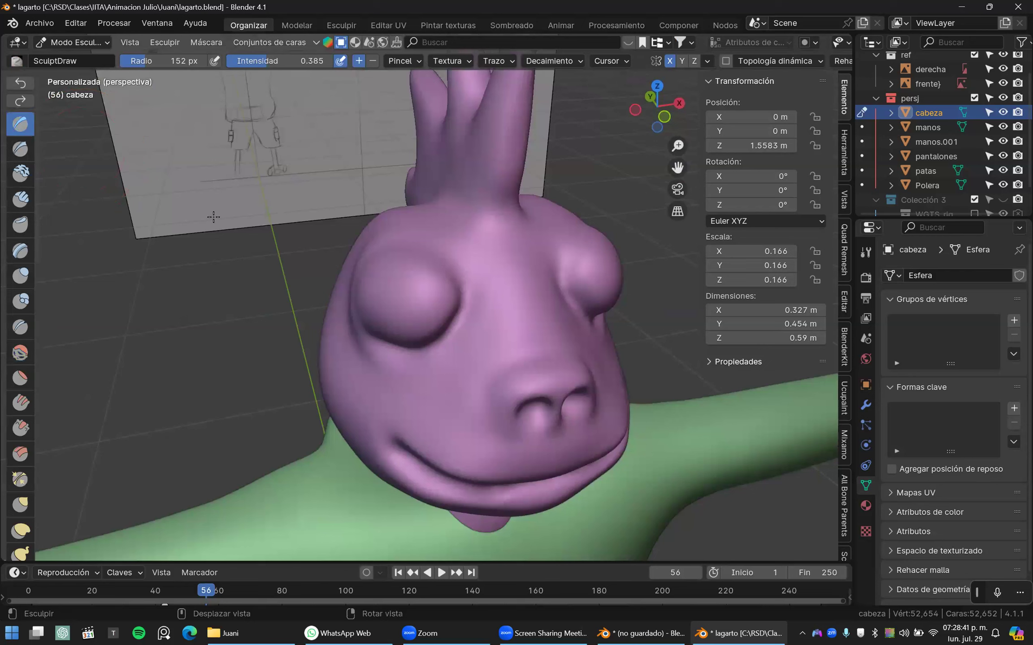
- Smooth the bulging eyes of the head and carve them inward into hollow sockets with inverted Draw strokes
{"action": "mouse_move", "coordinate": [420, 294]}
{"action": "left_mouse_down", "text": "shift"}
{"action": "mouse_move", "coordinate": [396, 300]}
{"action": "mouse_move", "coordinate": [403, 307]}
{"action": "mouse_move", "coordinate": [406, 290]}
{"action": "mouse_move", "coordinate": [390, 297]}
{"action": "mouse_move", "coordinate": [387, 287]}
{"action": "mouse_move", "coordinate": [398, 323]}
{"action": "mouse_move", "coordinate": [389, 304]}
{"action": "mouse_move", "coordinate": [404, 307]}
{"action": "mouse_move", "coordinate": [381, 306]}
{"action": "mouse_move", "coordinate": [439, 309]}
{"action": "mouse_move", "coordinate": [362, 318]}
{"action": "mouse_move", "coordinate": [369, 307]}
{"action": "mouse_move", "coordinate": [414, 335]}
{"action": "mouse_move", "coordinate": [396, 277]}
{"action": "mouse_move", "coordinate": [374, 302]}
{"action": "mouse_move", "coordinate": [442, 311]}
{"action": "left_mouse_up", "text": "shift"}
{"action": "scroll", "coordinate": [380, 286], "scroll_direction": "up", "scroll_amount": 2}
{"action": "scroll", "coordinate": [417, 331], "scroll_direction": "up", "scroll_amount": 2}
{"action": "mouse_move", "coordinate": [410, 376]}
{"action": "left_mouse_down", "text": "ctrl"}
{"action": "mouse_move", "coordinate": [369, 365]}
{"action": "mouse_move", "coordinate": [384, 384]}
{"action": "mouse_move", "coordinate": [489, 307]}
{"action": "mouse_move", "coordinate": [484, 272]}
{"action": "mouse_move", "coordinate": [450, 248]}
{"action": "left_mouse_up", "text": "ctrl"}
{"action": "mouse_move", "coordinate": [466, 335]}
{"action": "right_mouse_down"}
{"action": "mouse_move", "coordinate": [440, 335]}
{"action": "mouse_move", "coordinate": [464, 339]}
{"action": "right_mouse_up"}
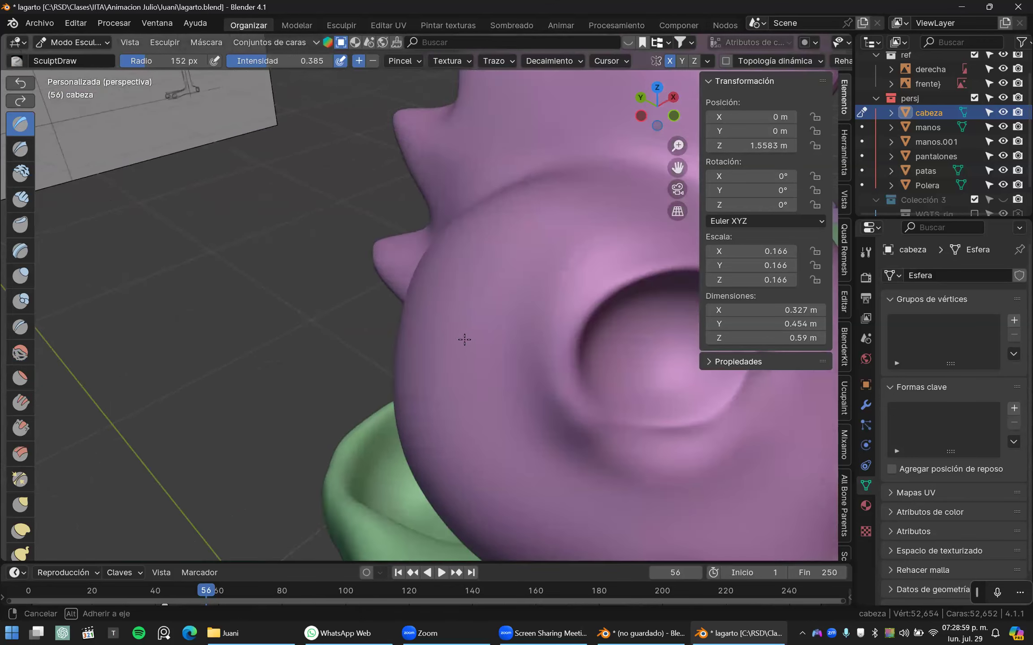
{"action": "scroll", "coordinate": [471, 338], "scroll_direction": "down", "scroll_amount": 6}
{"action": "scroll", "coordinate": [448, 330], "scroll_direction": "down", "scroll_amount": 3}
{"action": "scroll", "coordinate": [441, 326], "scroll_direction": "up", "scroll_amount": 5}
{"action": "middle_click_drag", "start_coordinate": [439, 325], "coordinate": [429, 305]}
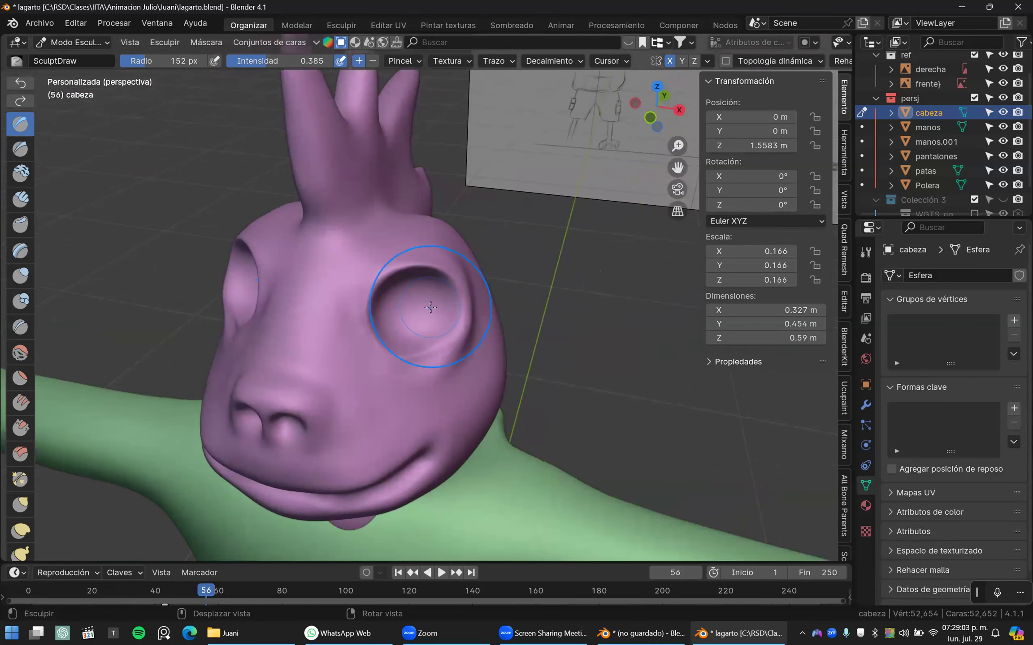
- Return to Object Mode and add a UV sphere at the carved eye socket on the head's positive X side
{"action": "key", "text": "ctrl+Tab"}
{"action": "left_click", "coordinate": [340, 308]}
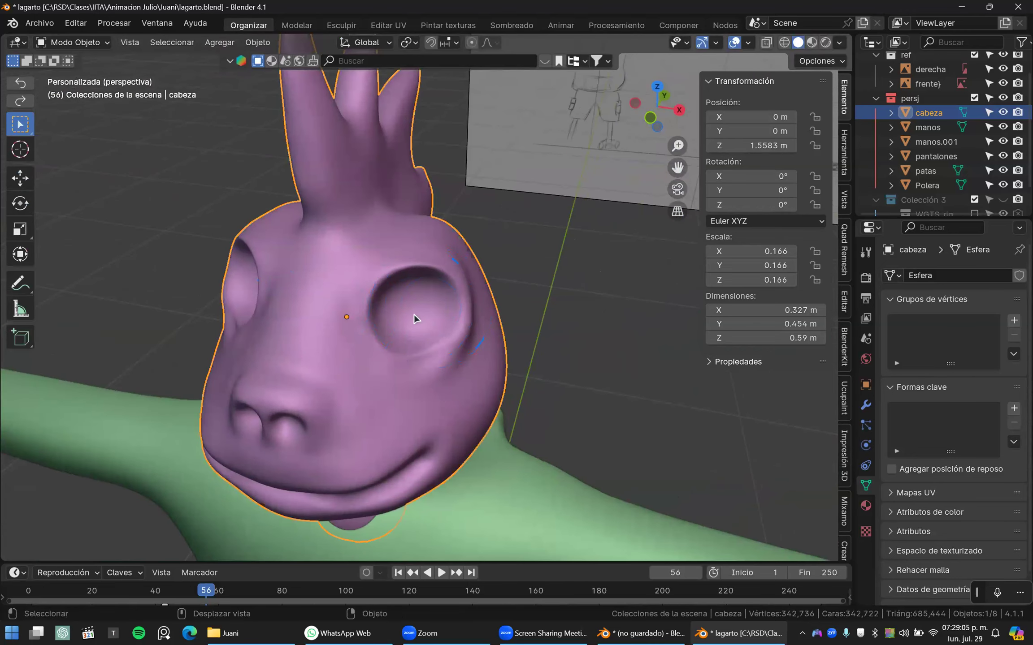
{"action": "key", "text": "shift+a"}
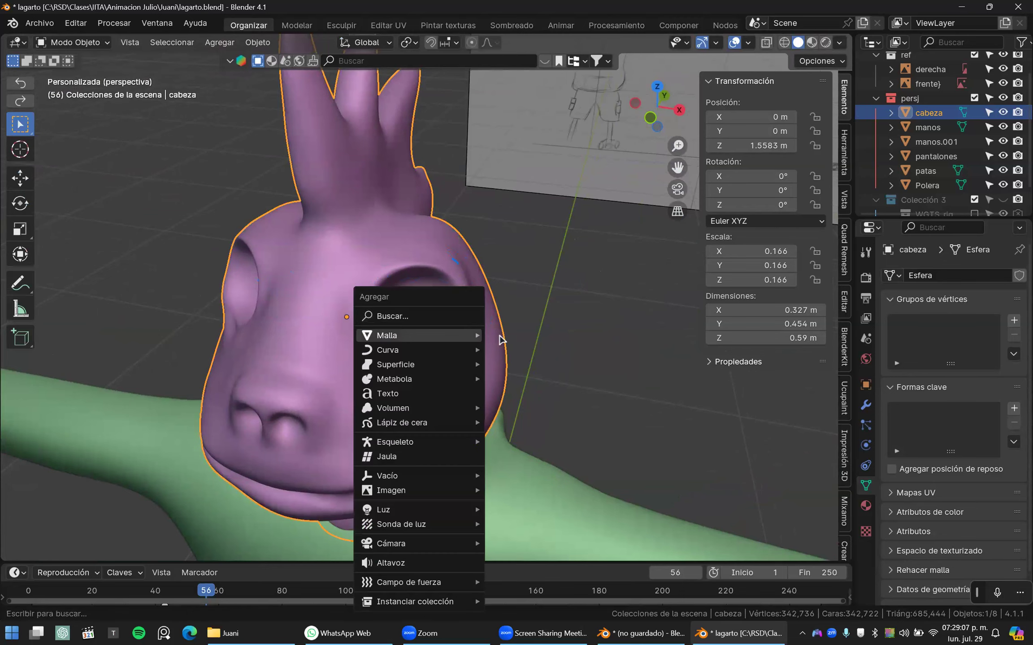
{"action": "mouse_move", "coordinate": [435, 336]}
{"action": "scroll", "coordinate": [532, 31], "scroll_direction": "up", "scroll_amount": 4}
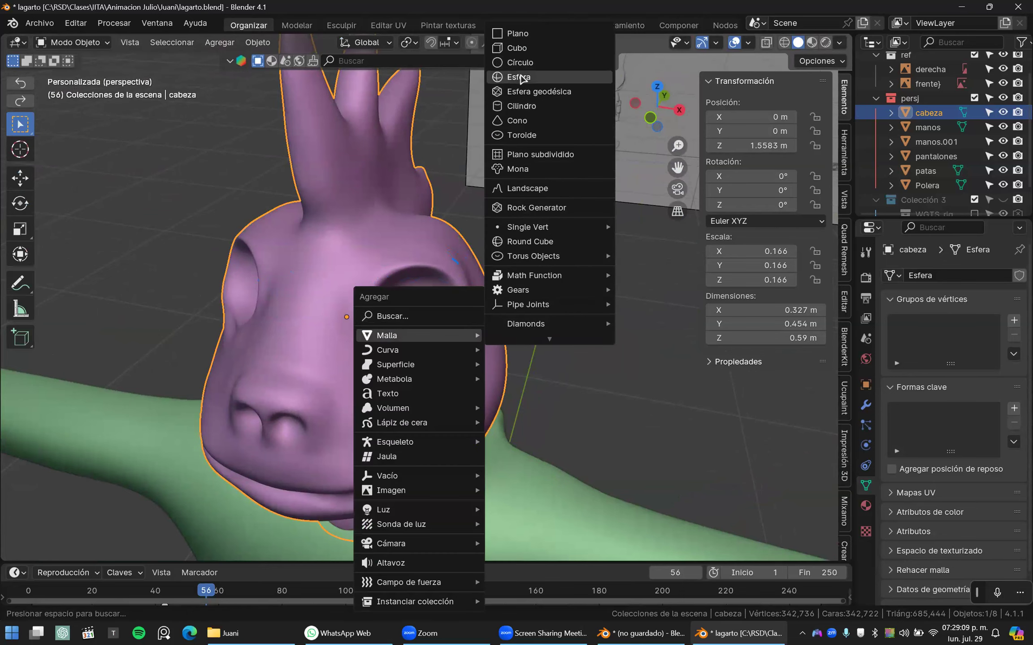
{"action": "key", "text": "Return"}
{"action": "key", "text": "KP_Decimal"}
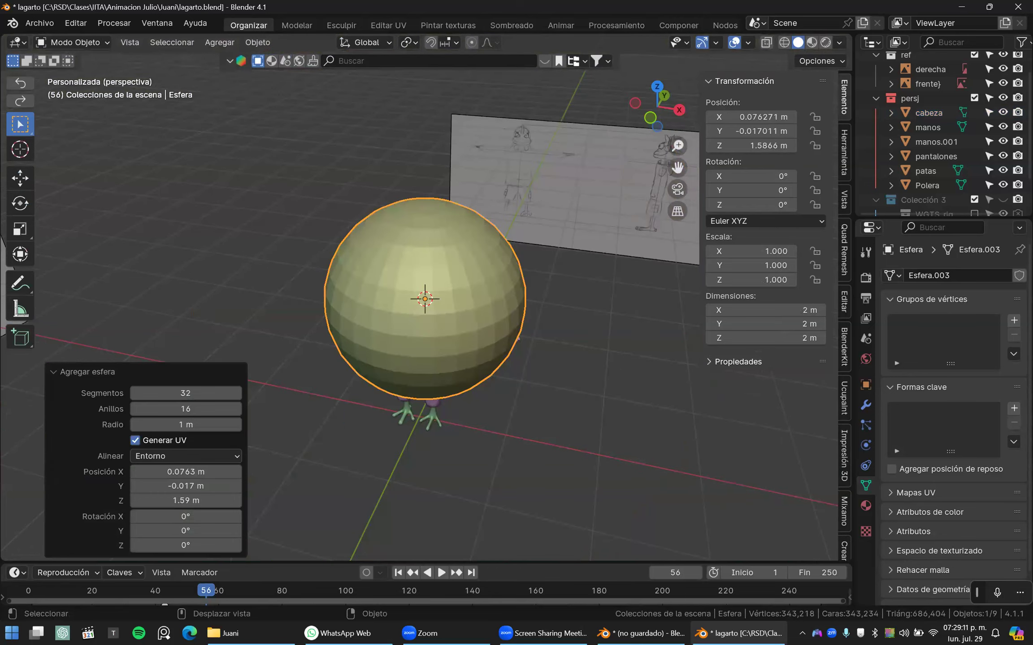
- Rotate the new sphere 90° about the X axis, undoing any further change to its rotation value
{"action": "type", "text": "rx90"}
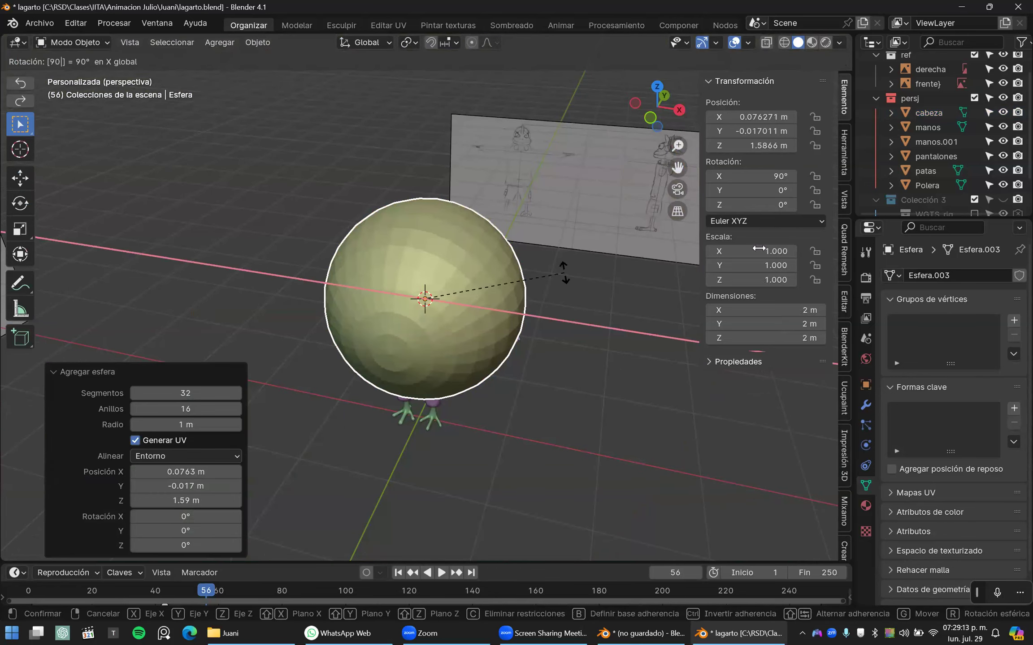
{"action": "key", "text": "Return"}
{"action": "left_click_drag", "start_coordinate": [748, 177], "coordinate": [782, 176]}
{"action": "key", "text": "ctrl+z"}
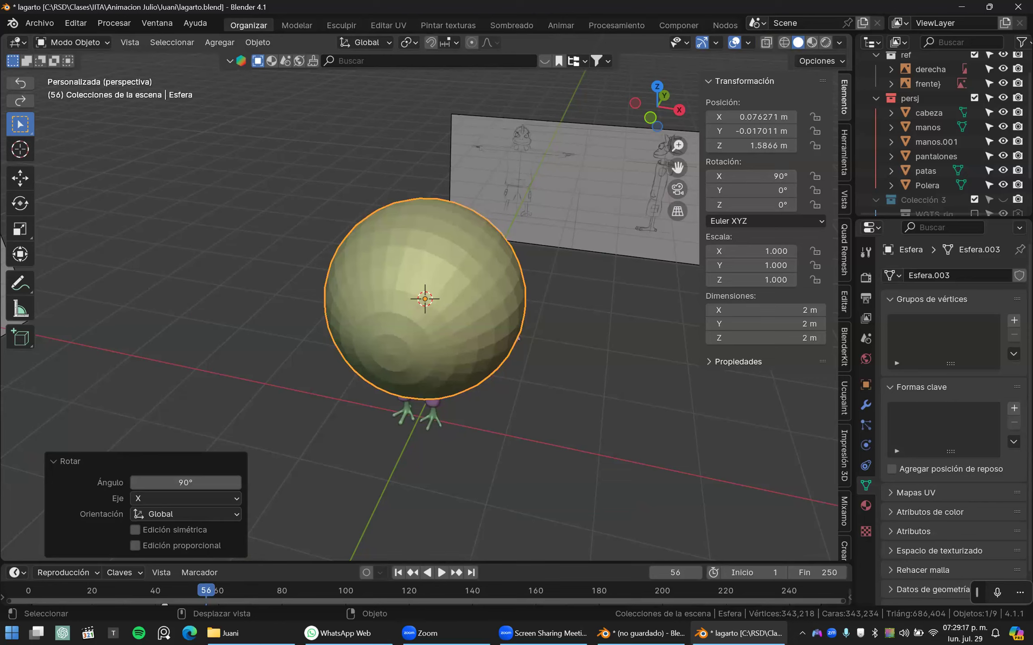
- Scale the sphere down to about 0.122 m across and apply its rotation and scale
{"action": "scroll", "coordinate": [620, 380], "scroll_direction": "up", "scroll_amount": 2}
{"action": "key", "text": "s"}
{"action": "left_click", "coordinate": [437, 303]}
{"action": "scroll", "coordinate": [535, 352], "scroll_direction": "up", "scroll_amount": 5}
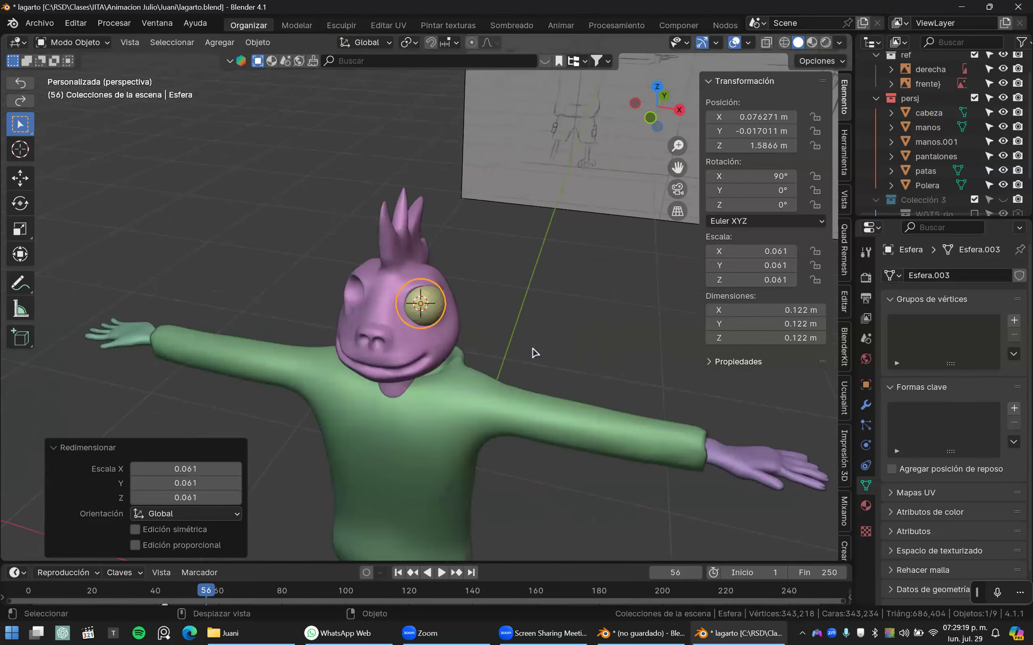
{"action": "key", "text": "ctrl+a"}
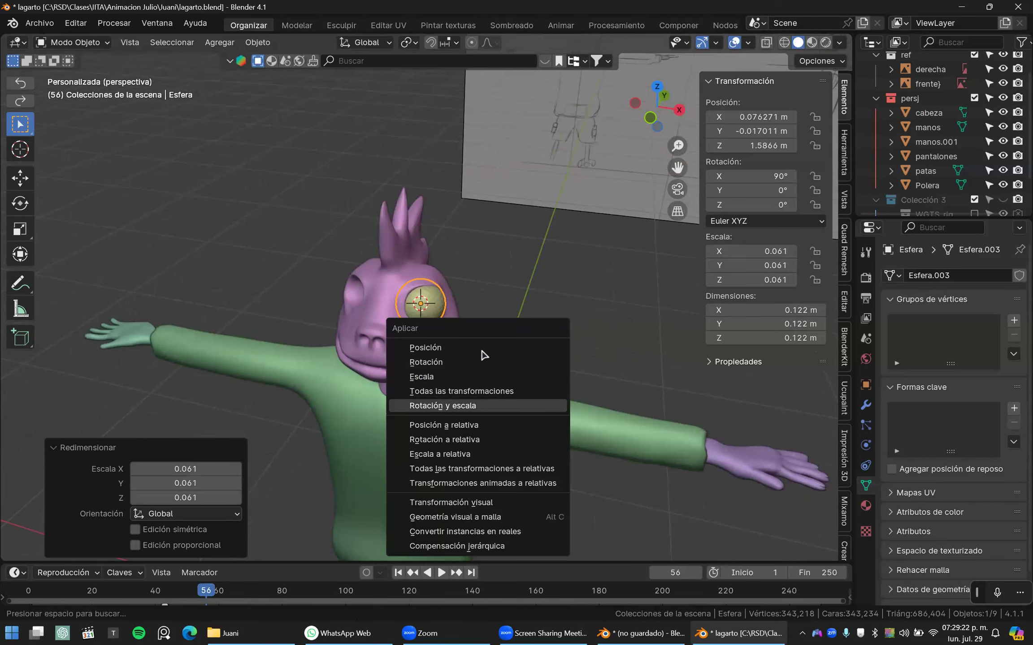
{"action": "left_click", "coordinate": [442, 406]}
- Shrink the eye sphere to about 0.105 m across so it sits inside the socket
{"action": "scroll", "coordinate": [411, 364], "scroll_direction": "up", "scroll_amount": 5}
{"action": "key", "text": "s"}
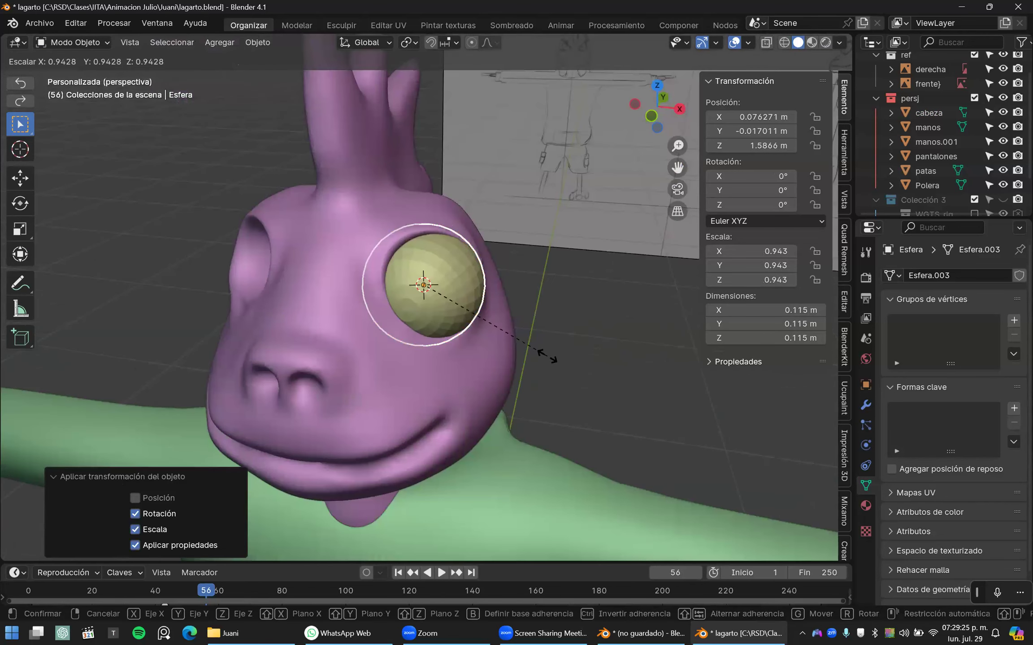
{"action": "left_click", "coordinate": [536, 352]}
{"action": "scroll", "coordinate": [585, 220], "scroll_direction": "down", "scroll_amount": 2}
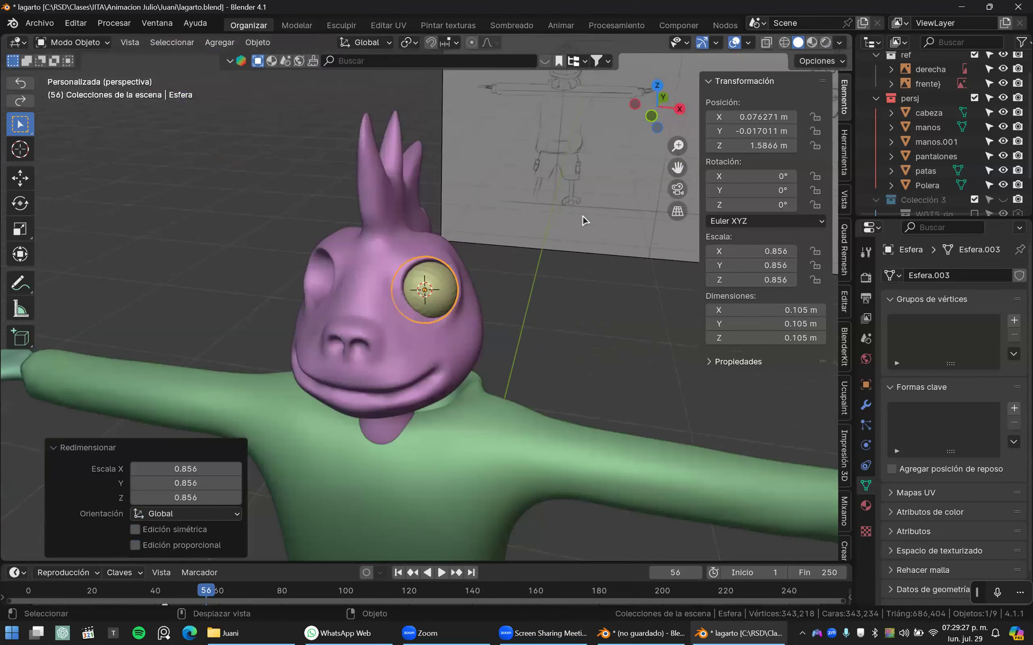
{"action": "scroll", "coordinate": [555, 175], "scroll_direction": "down", "scroll_amount": 3}
{"action": "scroll", "coordinate": [489, 283], "scroll_direction": "up", "scroll_amount": 2}
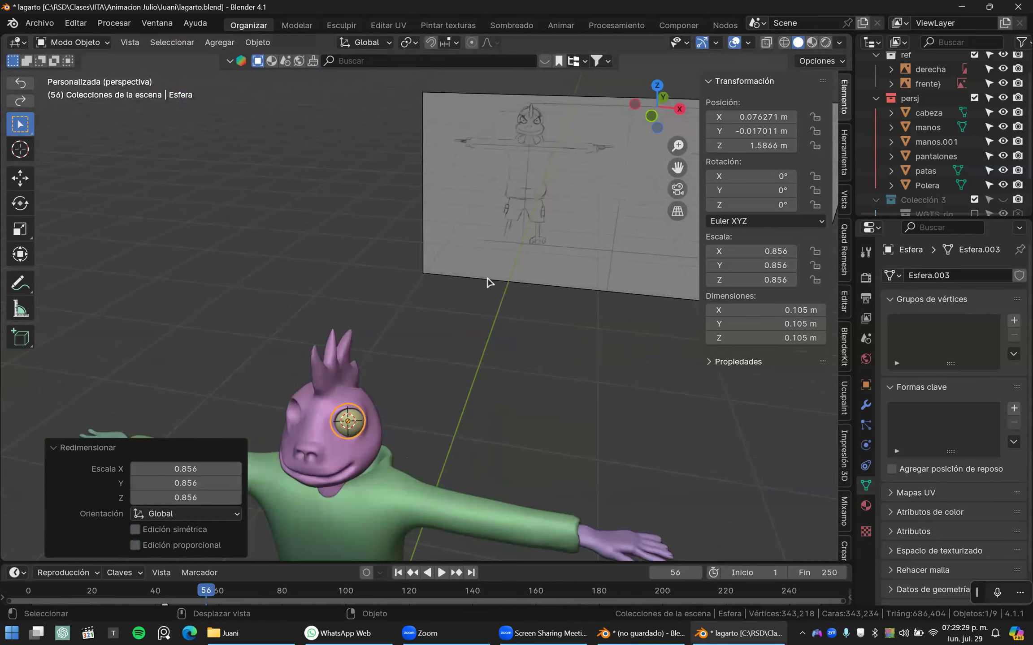
{"action": "key", "text": "KP_1"}
{"action": "scroll", "coordinate": [386, 392], "scroll_direction": "up", "scroll_amount": 2}
{"action": "left_click", "coordinate": [434, 345]}
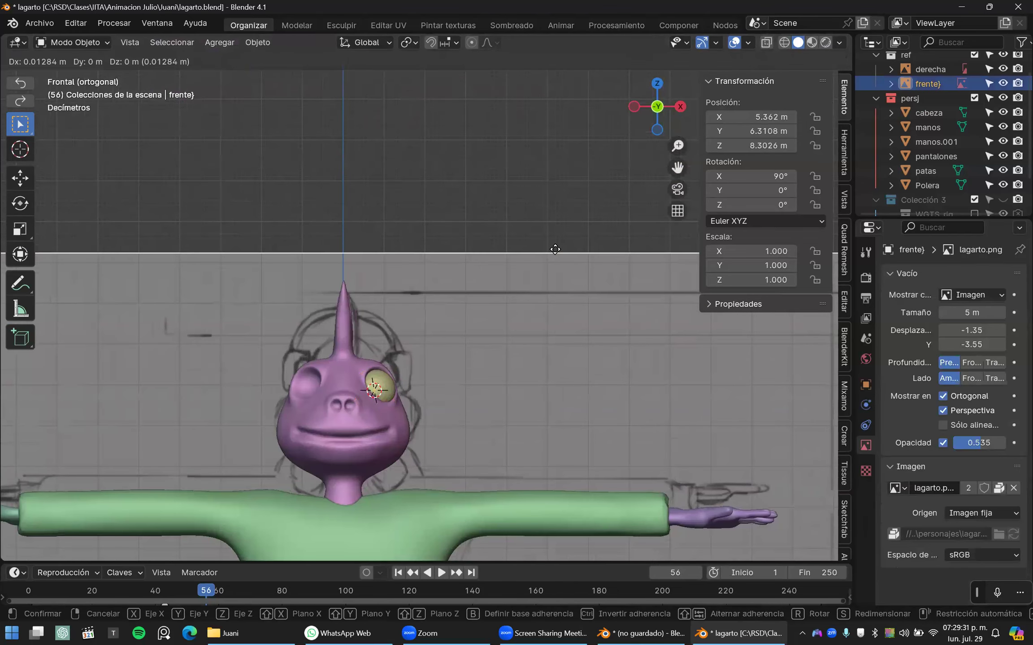
{"action": "key", "text": "g"}
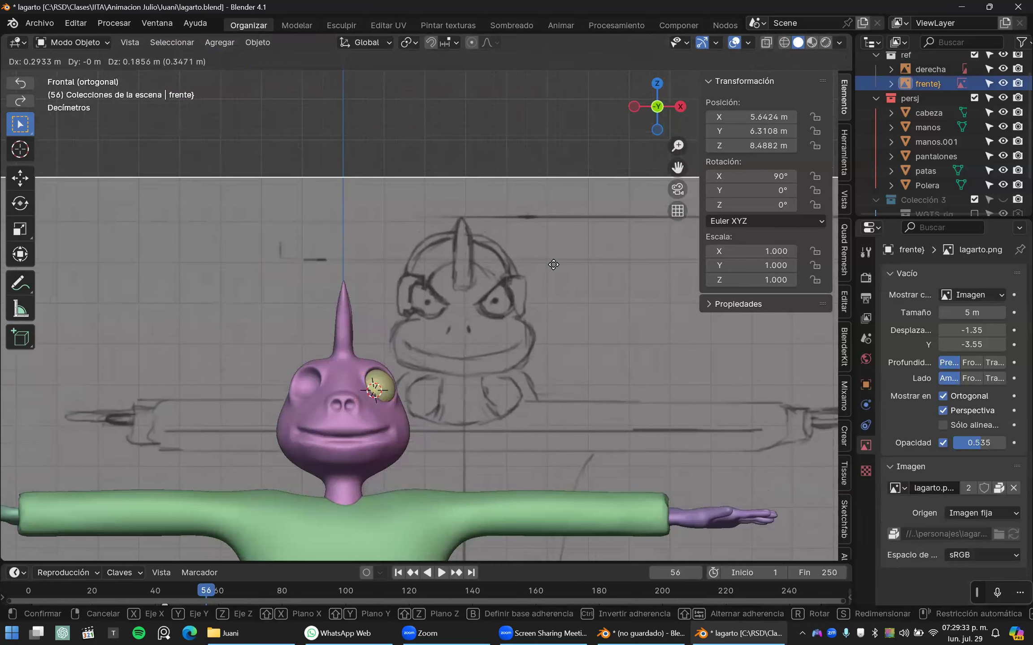
{"action": "right_click", "coordinate": [555, 264]}
- Select the eye sphere in front view, enlarge it to about 0.117 m across, and apply its rotation and scale
{"action": "middle_click_drag", "start_coordinate": [412, 401], "coordinate": [440, 295], "text": "shift"}
{"action": "scroll", "coordinate": [403, 283], "scroll_direction": "up", "scroll_amount": 4}
{"action": "left_click", "coordinate": [393, 274]}
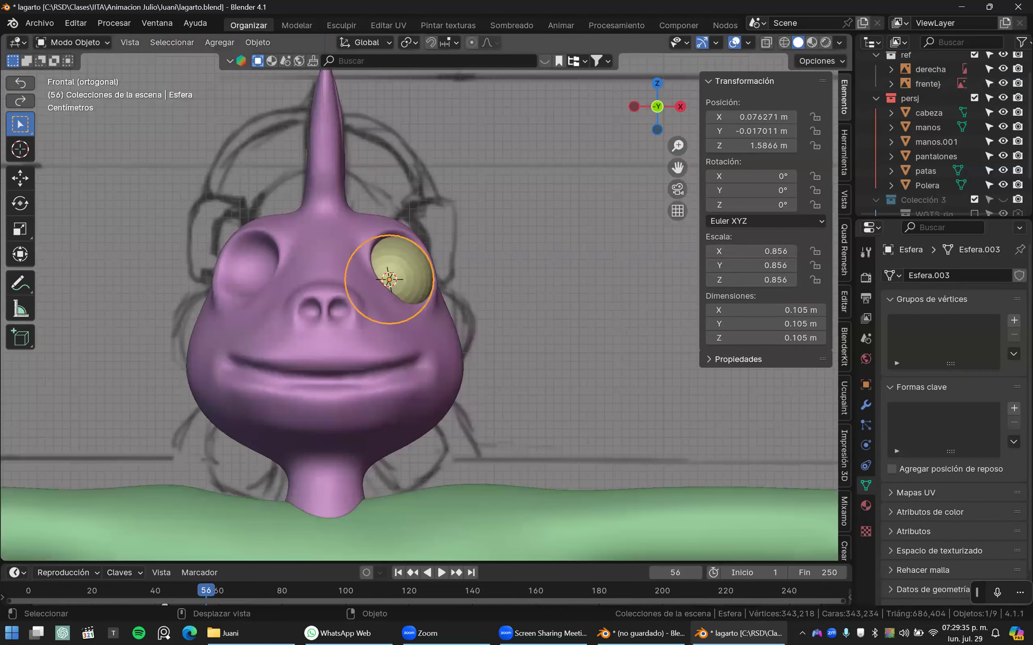
{"action": "key", "text": "s"}
{"action": "left_click", "coordinate": [460, 293]}
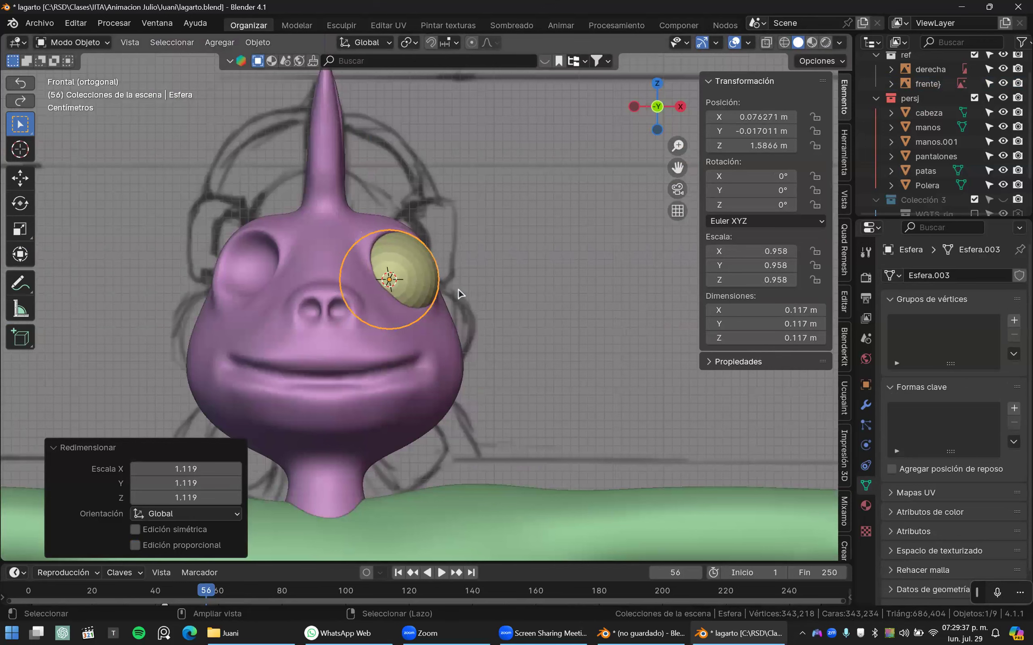
{"action": "key", "text": "ctrl+a"}
{"action": "left_click", "coordinate": [460, 291]}
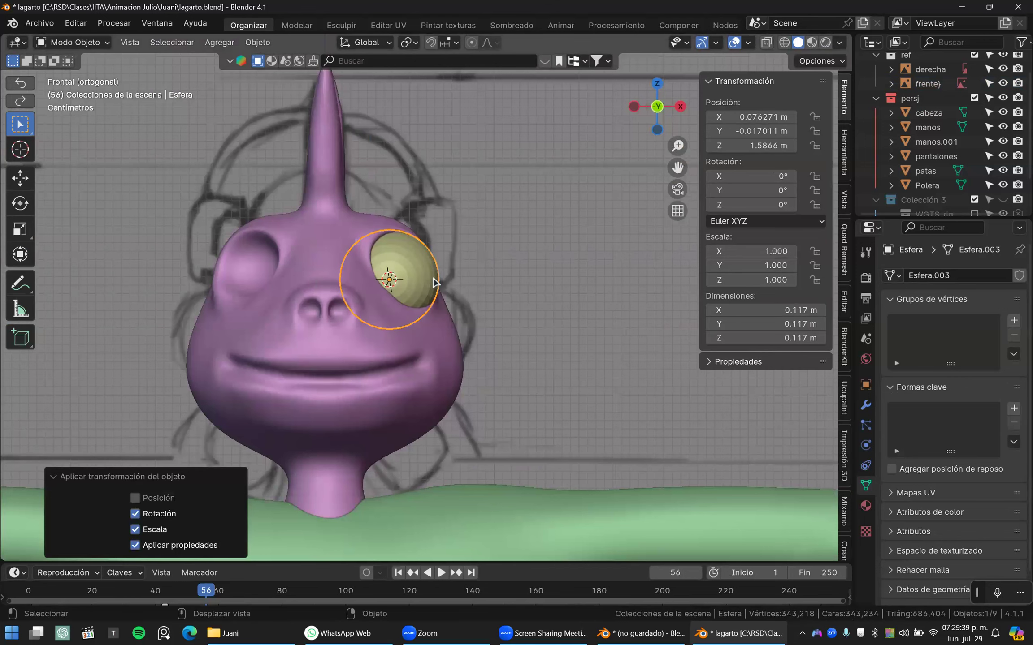
- Add a Mirror (Simetrizar) modifier on the X axis to the eye sphere, using cabeza as the mirror object
{"action": "scroll", "coordinate": [433, 282], "scroll_direction": "down", "scroll_amount": 4}
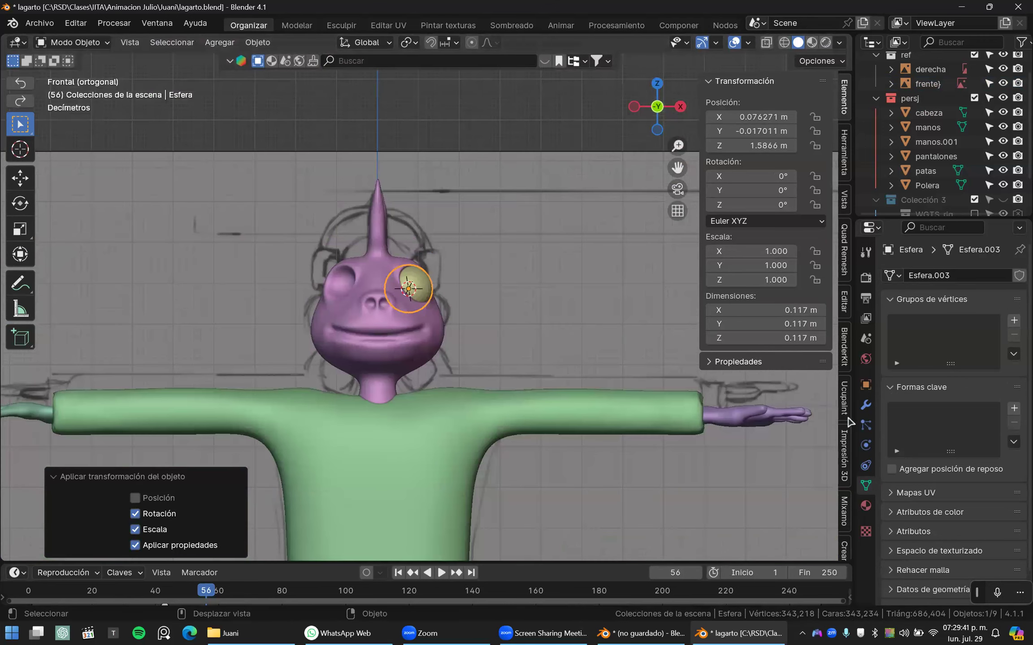
{"action": "left_click", "coordinate": [866, 405]}
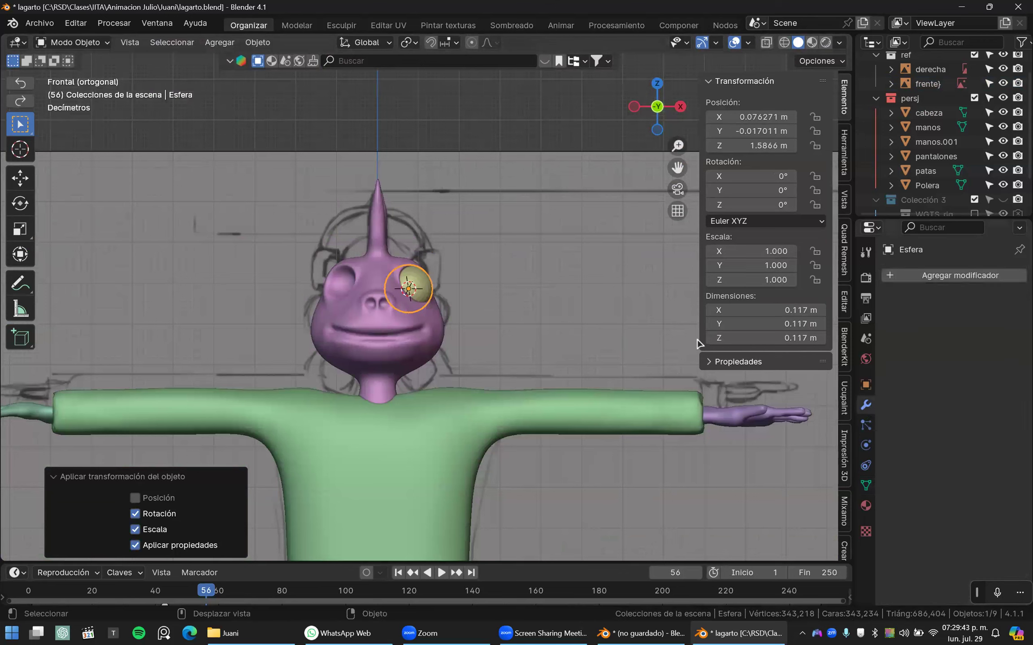
{"action": "left_click_drag", "start_coordinate": [698, 340], "coordinate": [859, 418]}
{"action": "left_click", "coordinate": [914, 281]}
{"action": "type", "text": "s"}
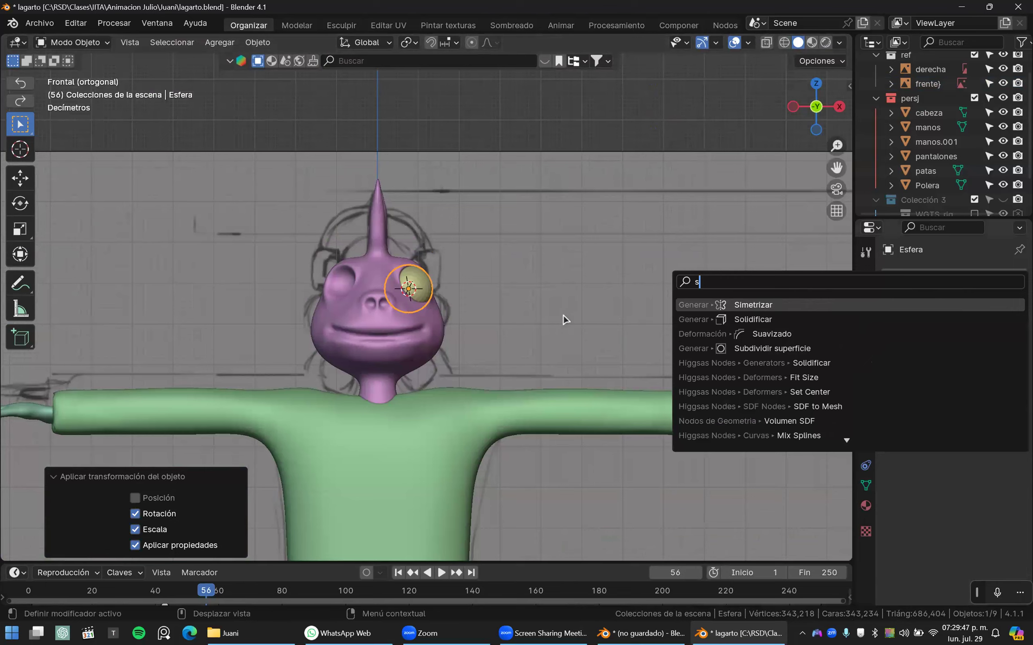
{"action": "key", "text": "Return"}
{"action": "scroll", "coordinate": [554, 324], "scroll_direction": "up", "scroll_amount": 2}
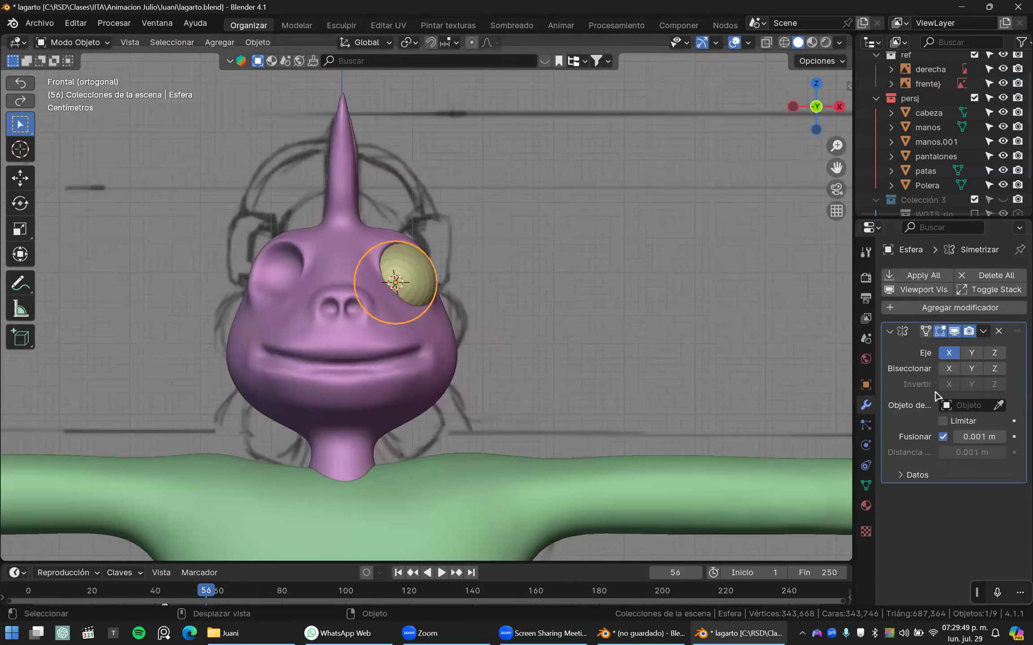
{"action": "left_click", "coordinate": [998, 406]}
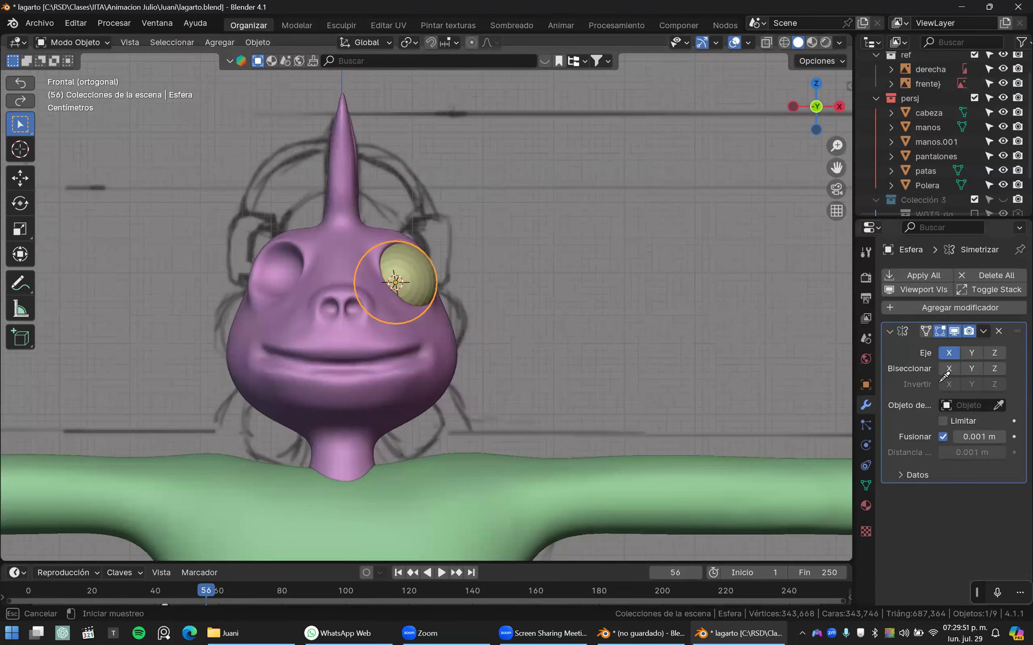
{"action": "left_click", "coordinate": [575, 320]}
- Rotate the eye sphere freely with trackball rotation in two passes, checking how the mirrored eye follows
{"action": "scroll", "coordinate": [405, 275], "scroll_direction": "up", "scroll_amount": 9}
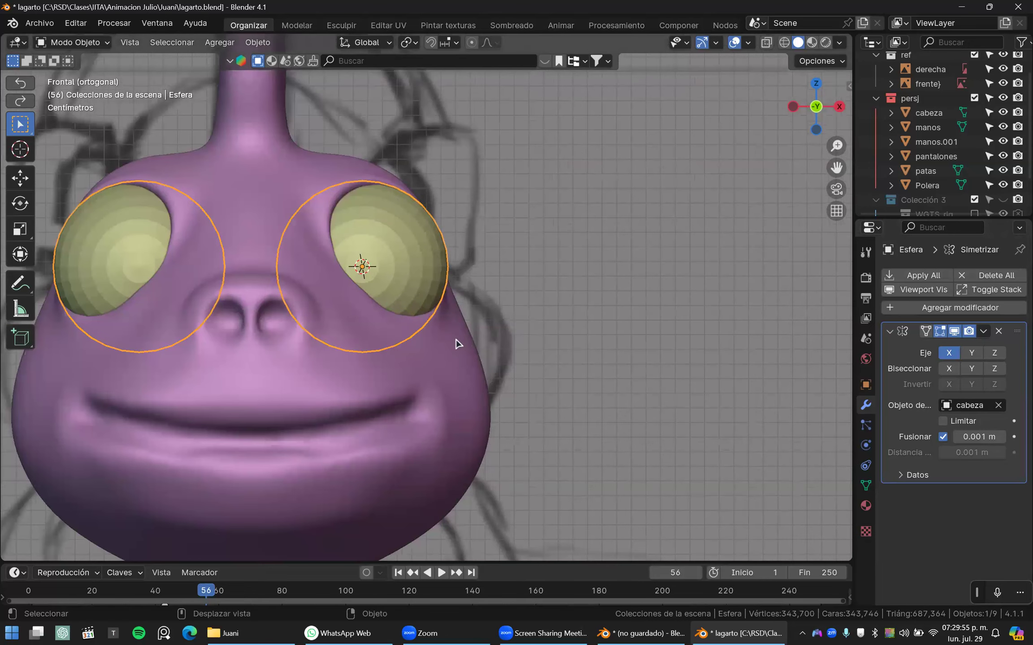
{"action": "scroll", "coordinate": [401, 325], "scroll_direction": "up", "scroll_amount": 2}
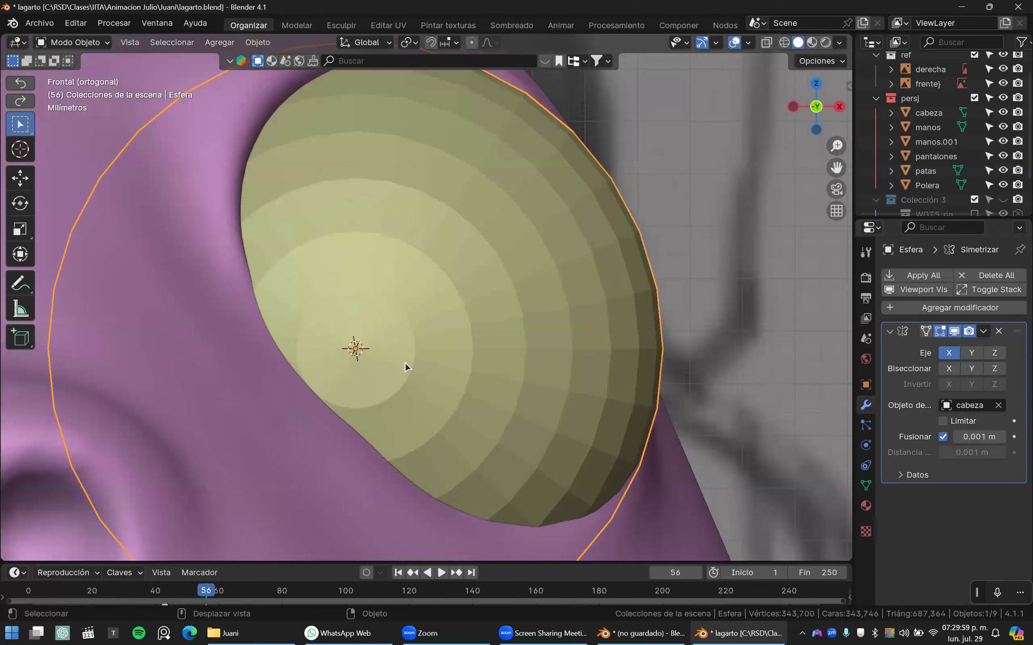
{"action": "scroll", "coordinate": [474, 305], "scroll_direction": "down", "scroll_amount": 4}
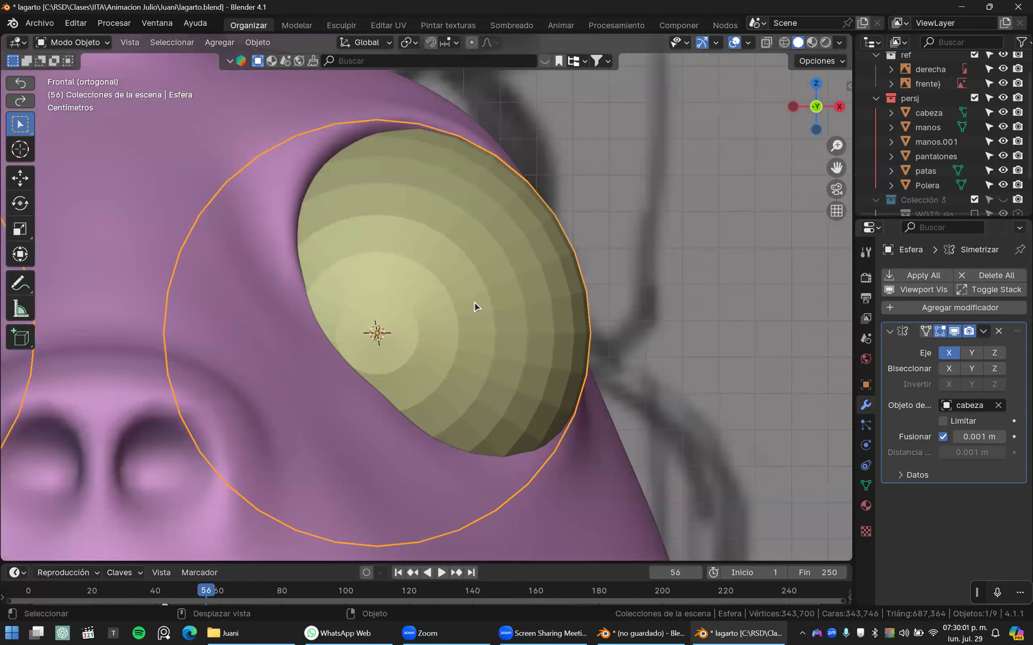
{"action": "key", "text": "r"}
{"action": "key", "text": "r"}
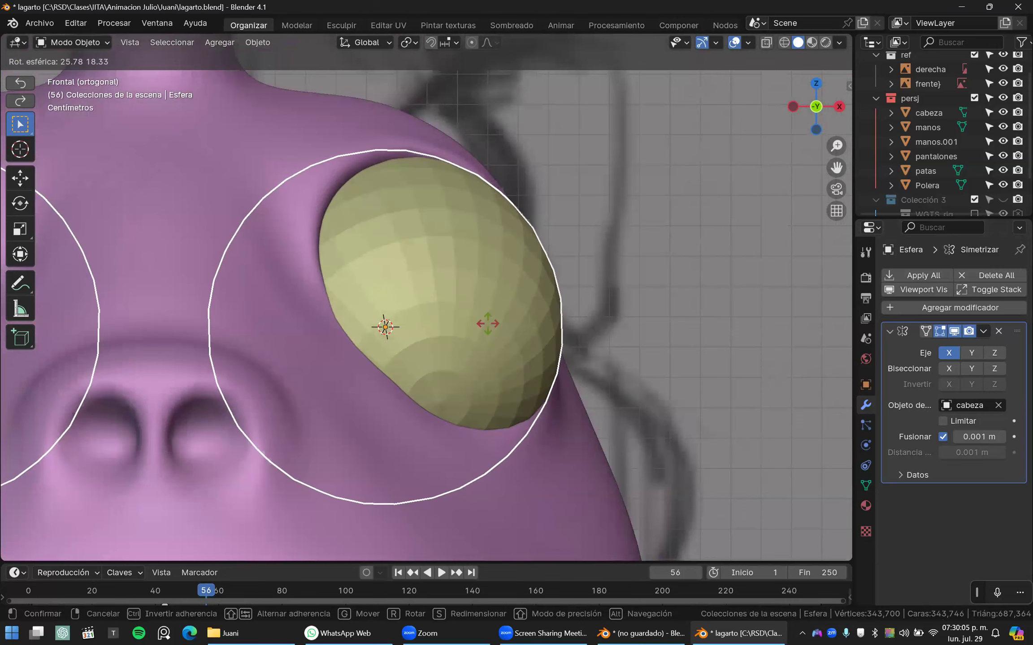
{"action": "left_click", "coordinate": [479, 310]}
{"action": "scroll", "coordinate": [480, 309], "scroll_direction": "down", "scroll_amount": 4}
{"action": "key", "text": "r"}
{"action": "key", "text": "r"}
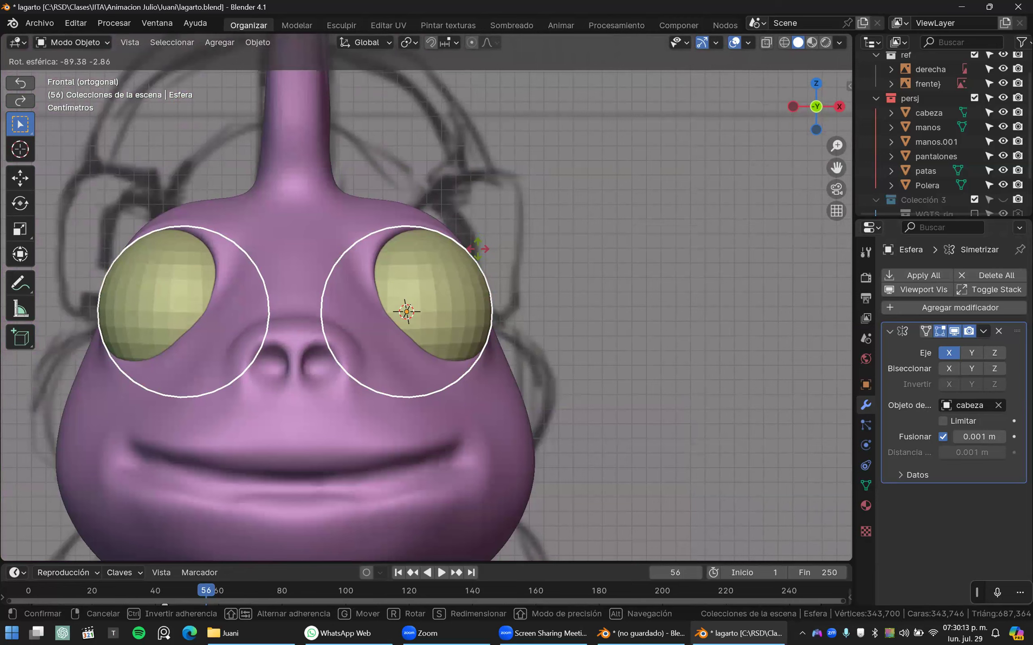
{"action": "left_click", "coordinate": [478, 253]}
- Frame the eye sphere in perspective and examine both eyes up close in wireframe display
{"action": "middle_click_drag", "start_coordinate": [504, 290], "coordinate": [504, 291]}
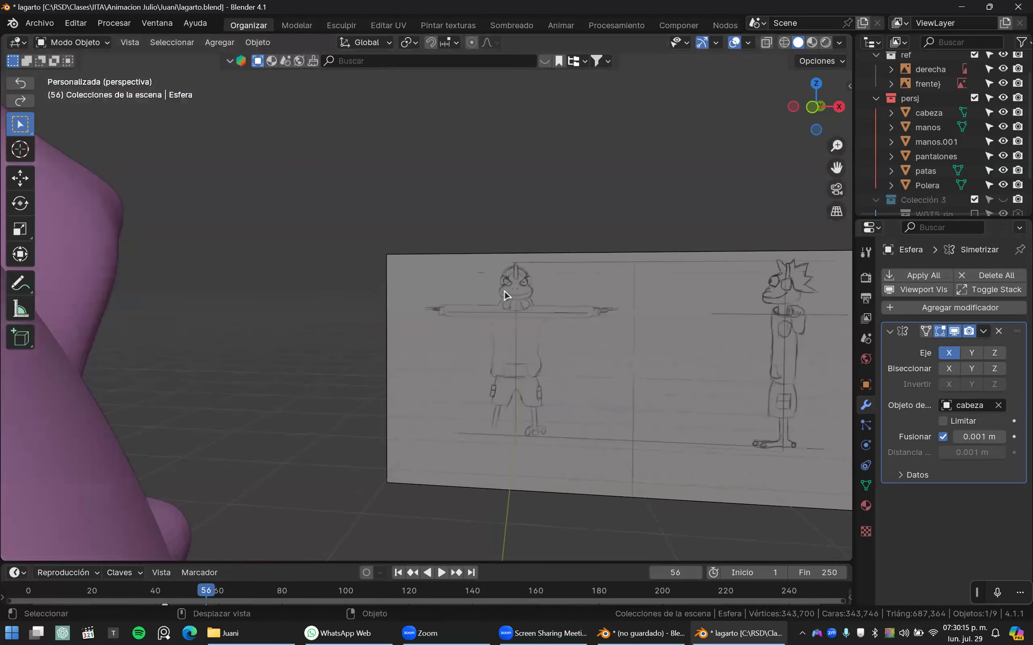
{"action": "key", "text": "KP_Decimal"}
{"action": "middle_click_drag", "start_coordinate": [629, 307], "coordinate": [506, 289]}
{"action": "scroll", "coordinate": [494, 313], "scroll_direction": "up", "scroll_amount": 4}
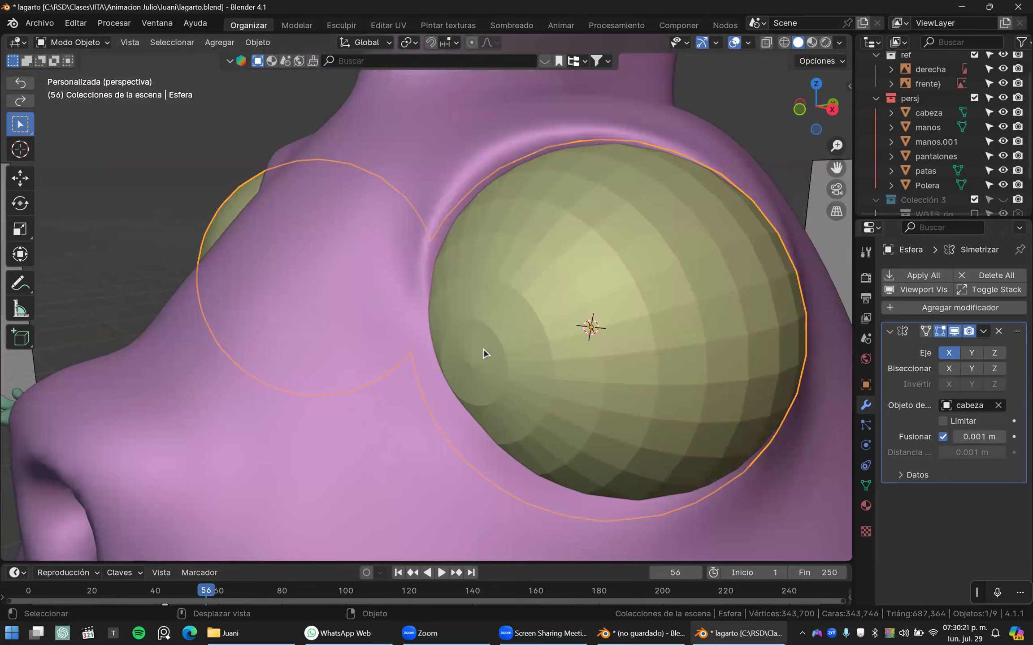
{"action": "key", "text": "shift+z"}
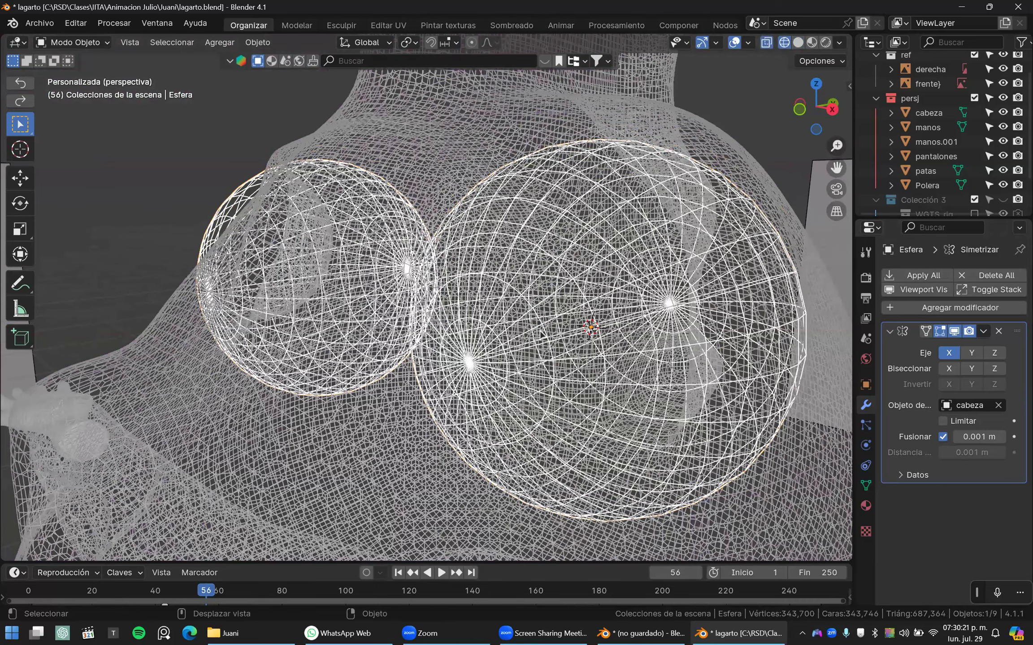
- Return the viewport to solid shading and put the cabeza head mesh into Sculpt Mode
{"action": "key", "text": "shift+z"}
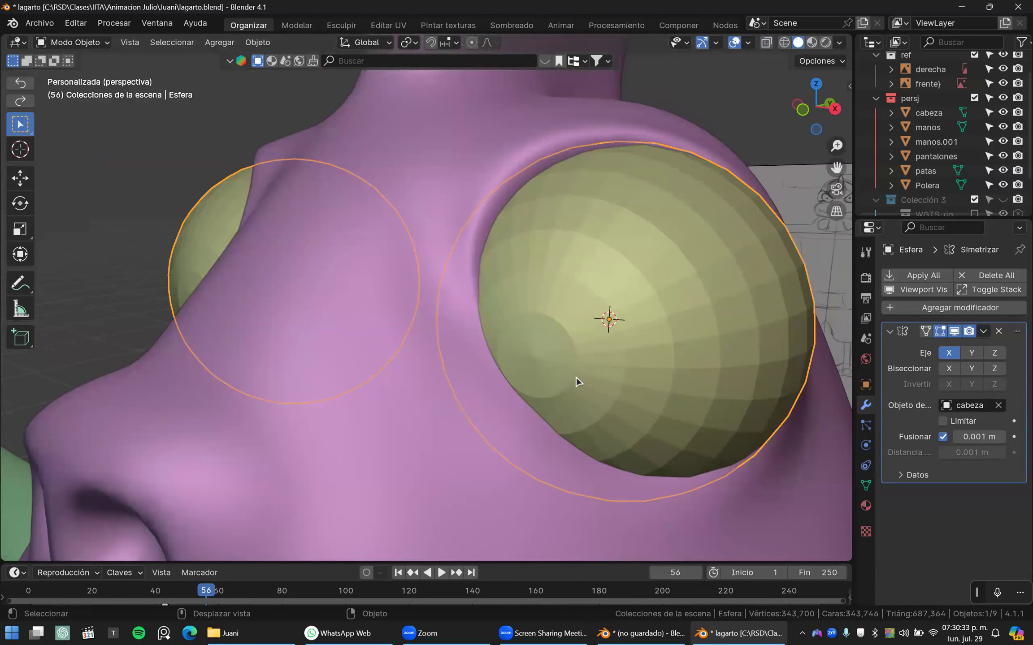
{"action": "middle_click_drag", "start_coordinate": [555, 359], "coordinate": [498, 374]}
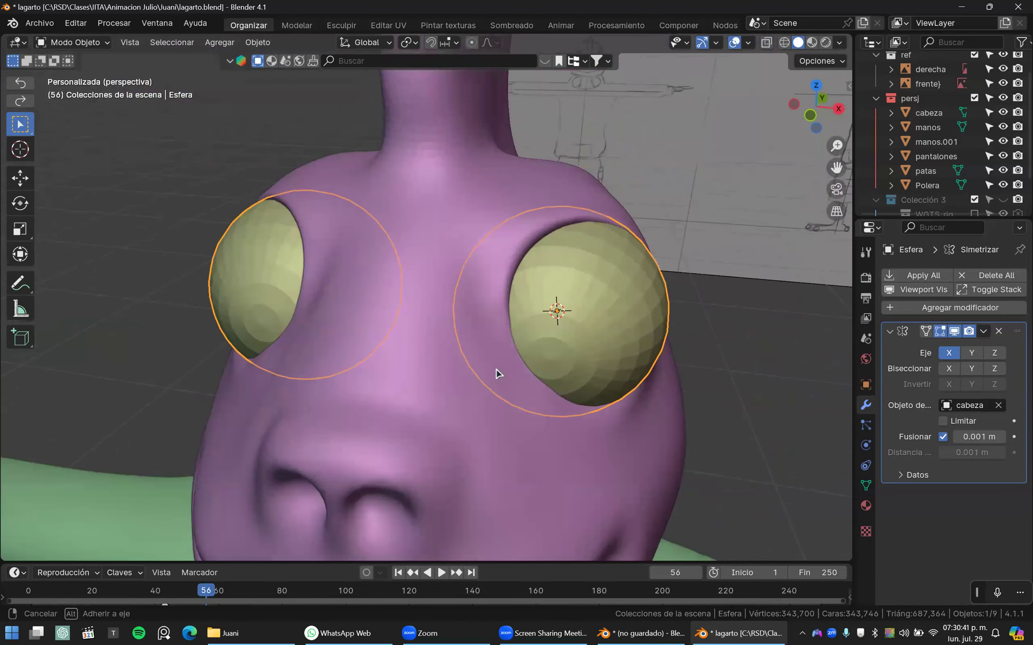
{"action": "left_click", "coordinate": [507, 376]}
{"action": "scroll", "coordinate": [507, 374], "scroll_direction": "down", "scroll_amount": 3}
{"action": "key", "text": "ctrl+Tab"}
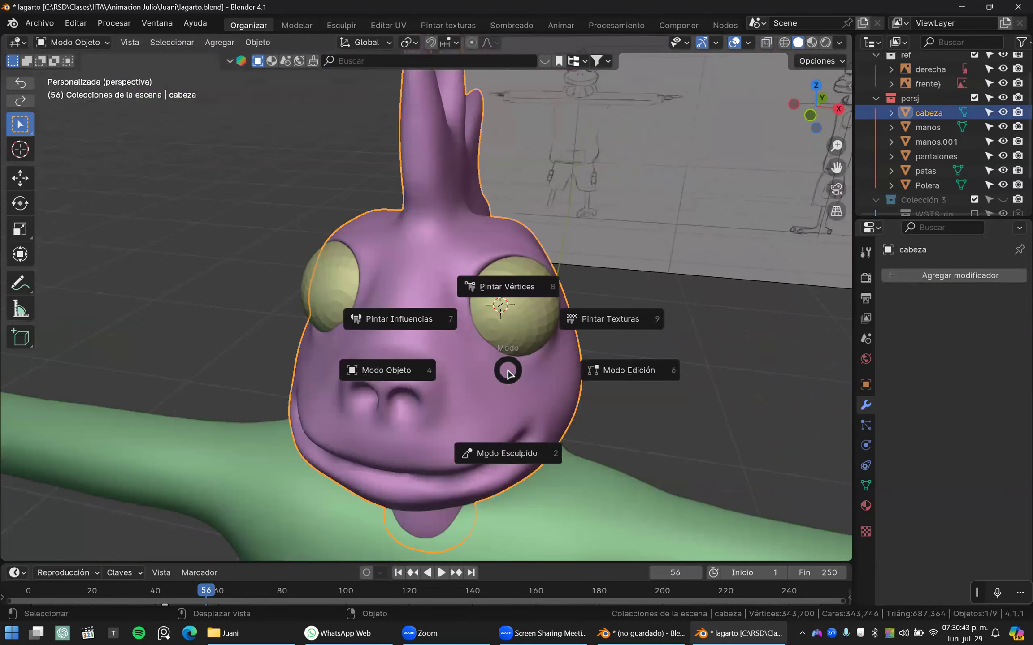
{"action": "left_click", "coordinate": [506, 453]}
{"action": "scroll", "coordinate": [477, 338], "scroll_direction": "up", "scroll_amount": 2}
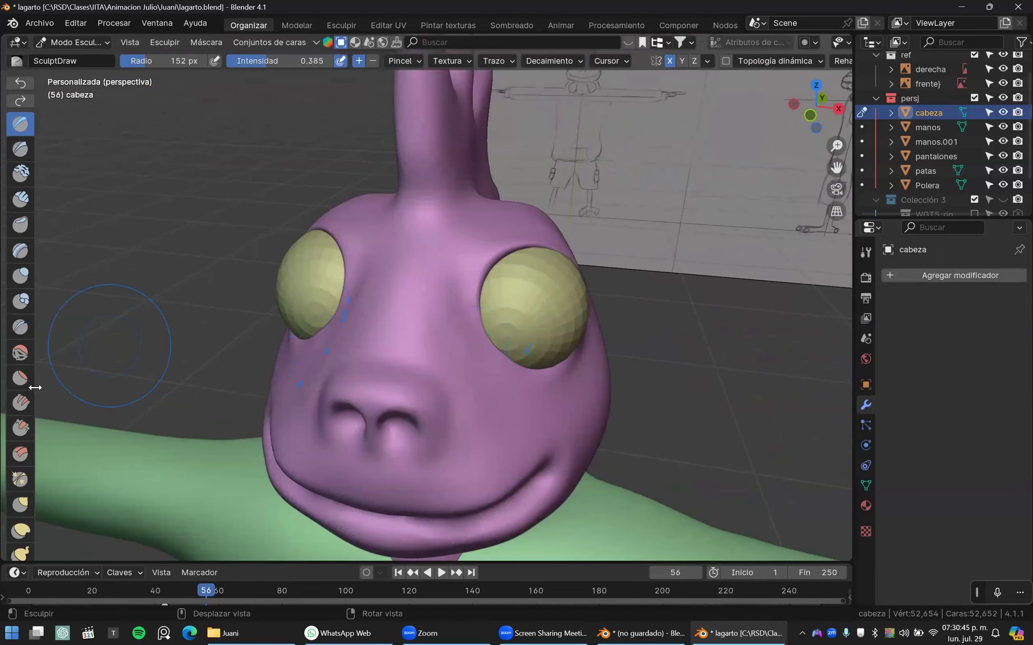
- Widen the brush toolbar to two columns and reshape the inner and lower eye socket rim with the Elastic Deform brush
{"action": "scroll", "coordinate": [27, 422], "scroll_direction": "down", "scroll_amount": 4}
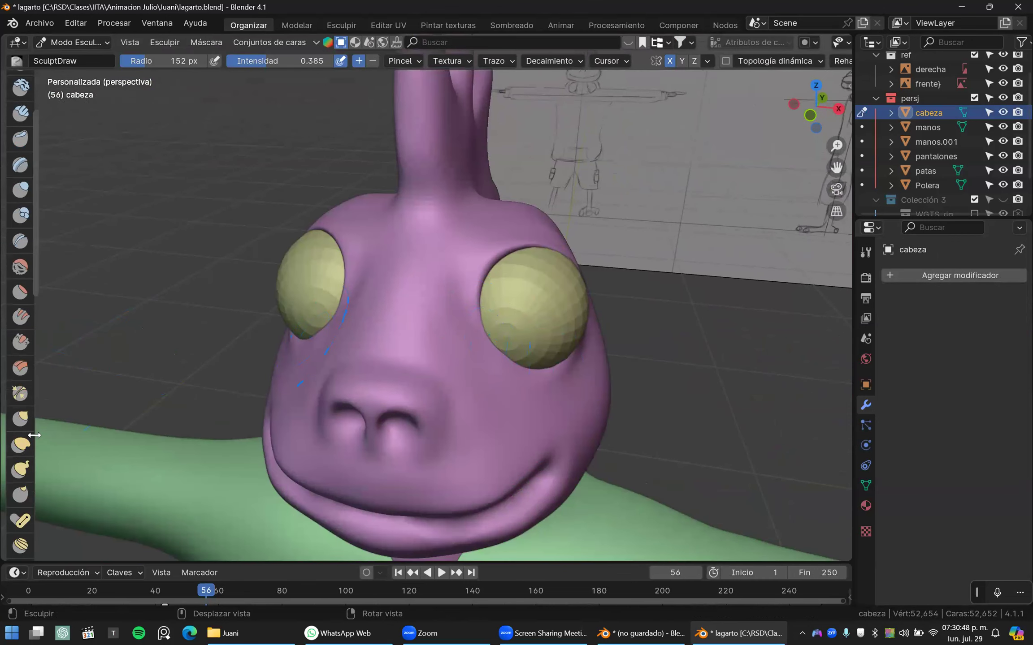
{"action": "left_click_drag", "start_coordinate": [35, 435], "coordinate": [64, 434]}
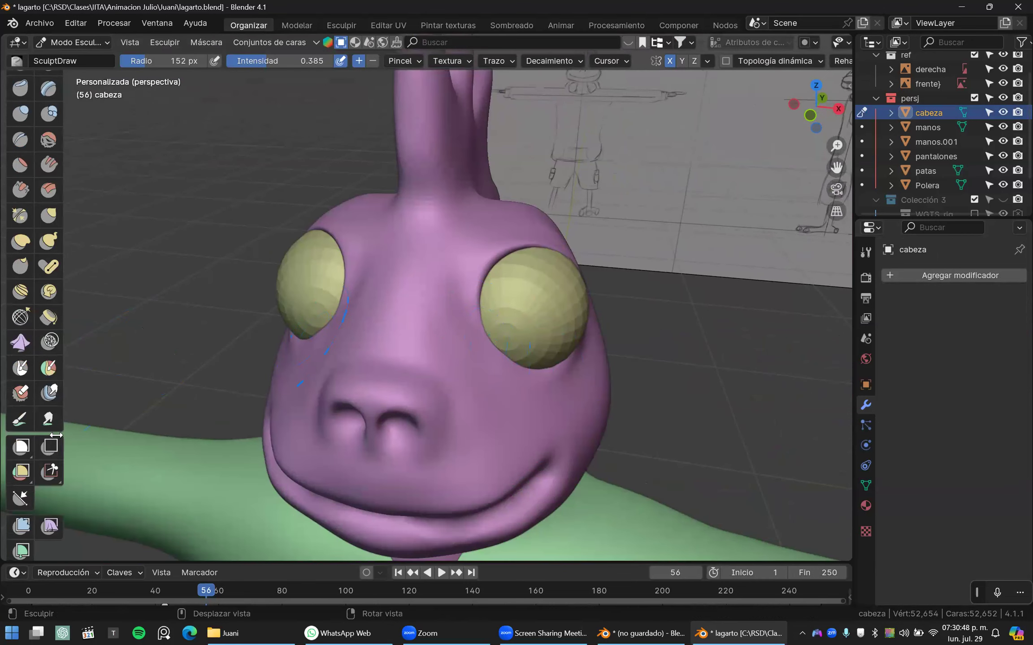
{"action": "left_click", "coordinate": [20, 242]}
{"action": "mouse_move", "coordinate": [497, 324]}
{"action": "left_mouse_down"}
{"action": "mouse_move", "coordinate": [431, 336]}
{"action": "mouse_move", "coordinate": [378, 329]}
{"action": "mouse_move", "coordinate": [396, 349]}
{"action": "left_mouse_up"}
{"action": "left_click_drag", "start_coordinate": [489, 353], "coordinate": [469, 433]}
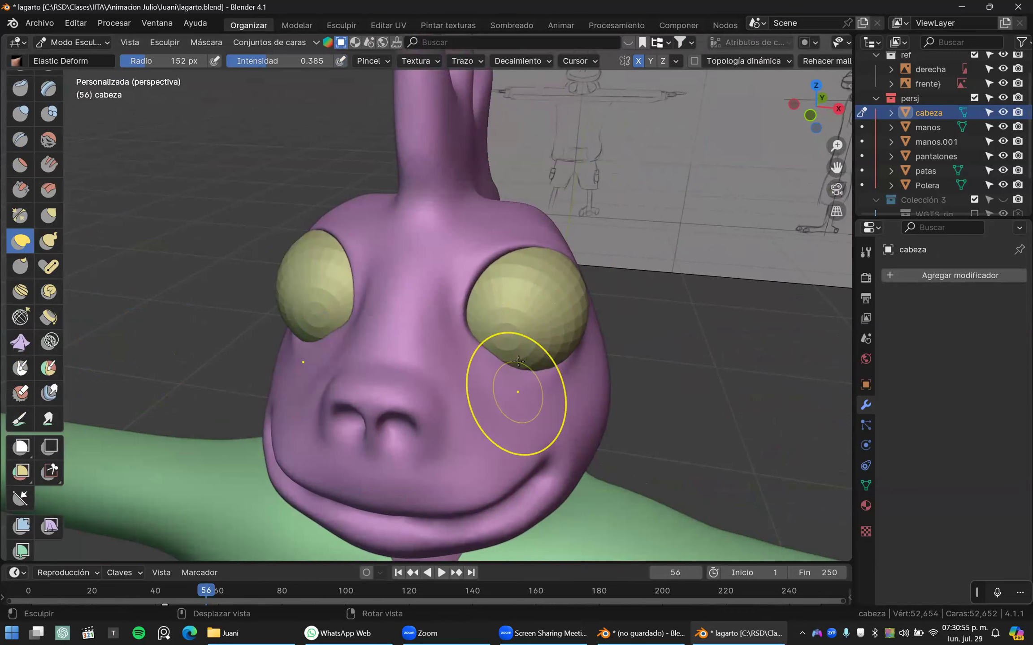
- Refine the lower eye socket rim with Elastic Deform, reducing the brush radius to 99 px
{"action": "scroll", "coordinate": [515, 386], "scroll_direction": "down", "scroll_amount": 1}
{"action": "scroll", "coordinate": [461, 328], "scroll_direction": "down", "scroll_amount": 3}
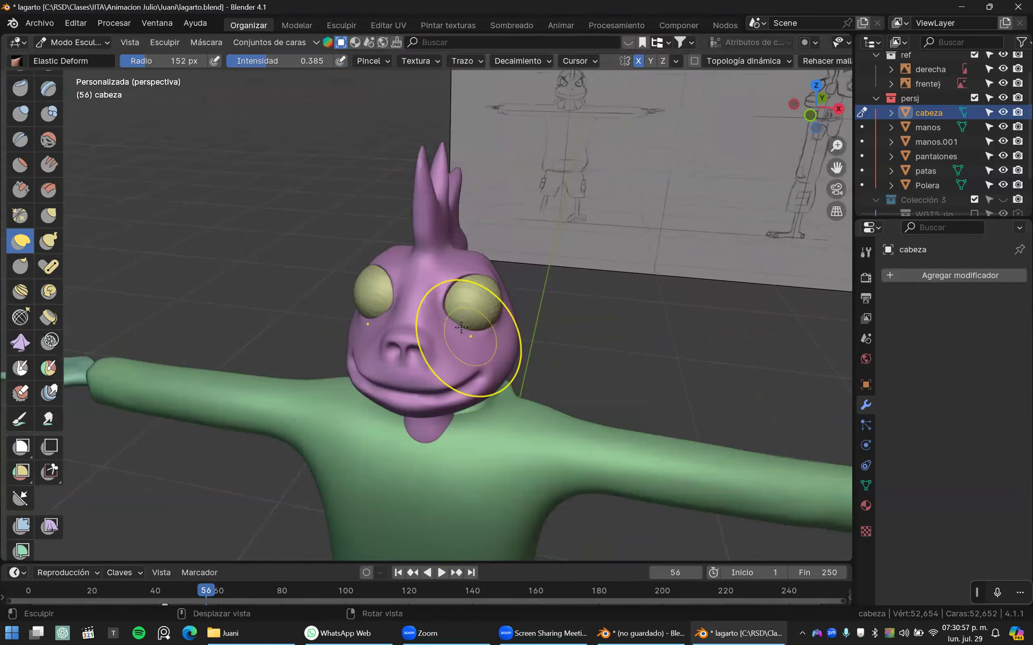
{"action": "mouse_move", "coordinate": [498, 378]}
{"action": "left_mouse_down"}
{"action": "mouse_move", "coordinate": [453, 359]}
{"action": "mouse_move", "coordinate": [403, 280]}
{"action": "mouse_move", "coordinate": [519, 299]}
{"action": "left_mouse_up"}
{"action": "scroll", "coordinate": [495, 334], "scroll_direction": "up", "scroll_amount": 3}
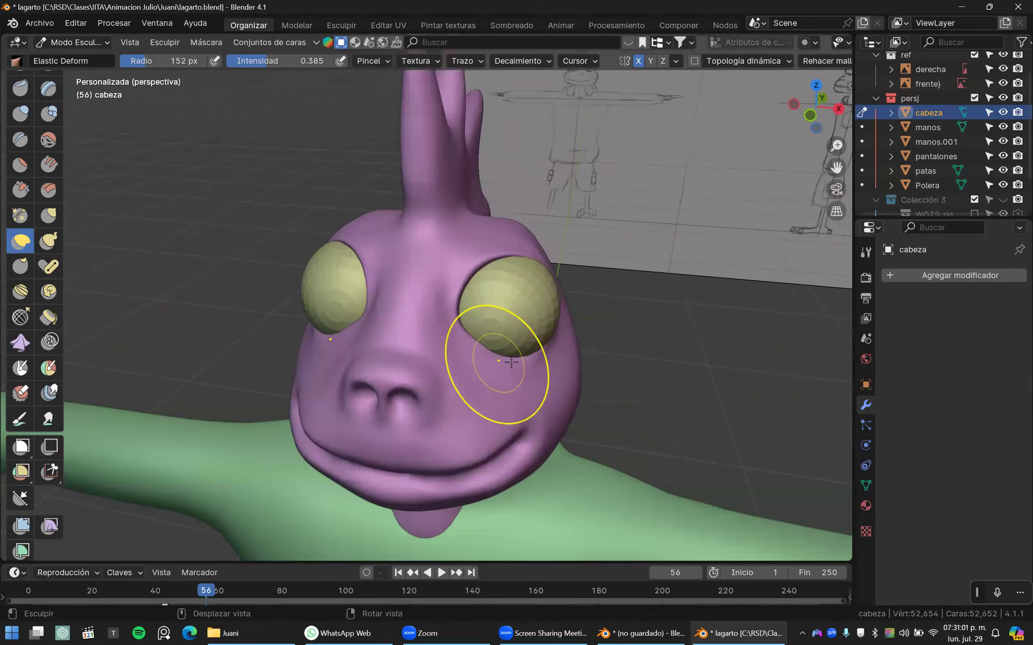
{"action": "key", "text": "f"}
{"action": "left_click", "coordinate": [473, 356]}
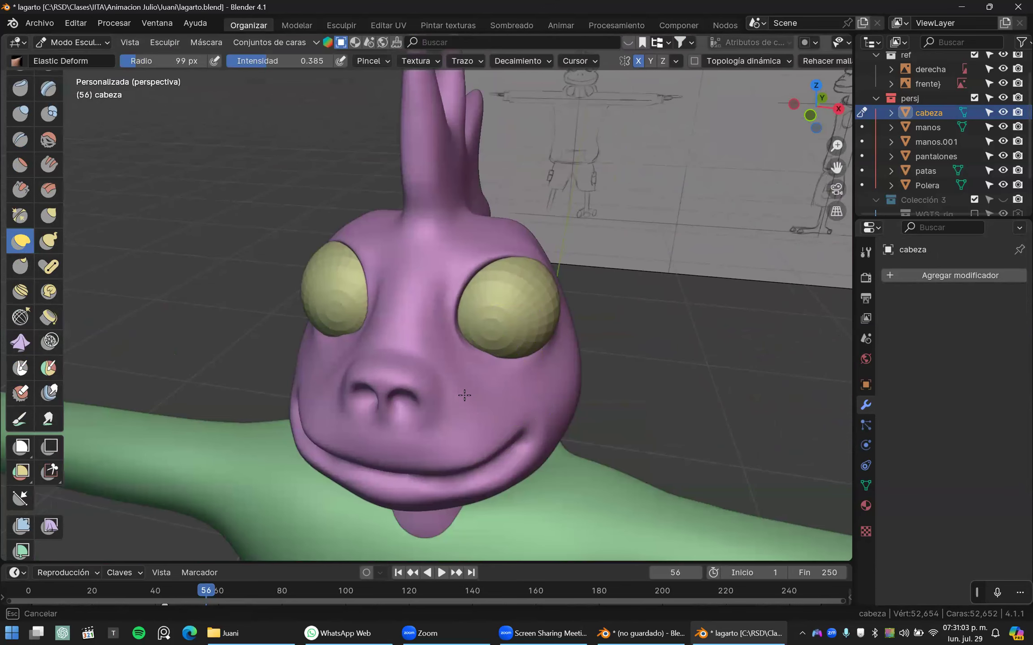
- Adjust the outer eye socket rim from the side with the Grab brush, setting its radius to 170 px
{"action": "left_click", "coordinate": [57, 222]}
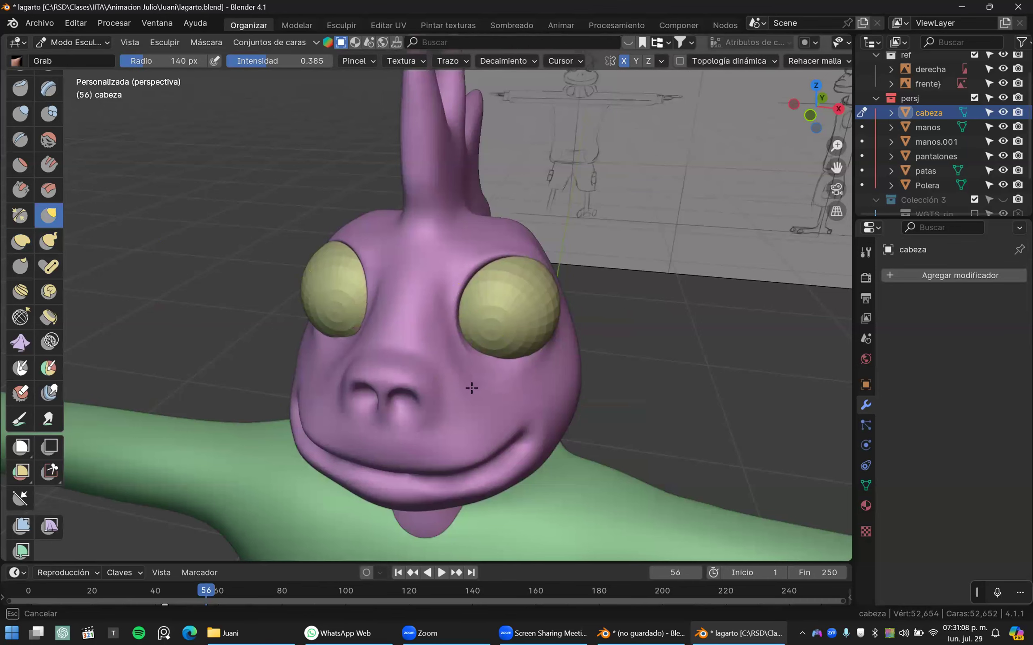
{"action": "middle_click_drag", "start_coordinate": [495, 364], "coordinate": [646, 379]}
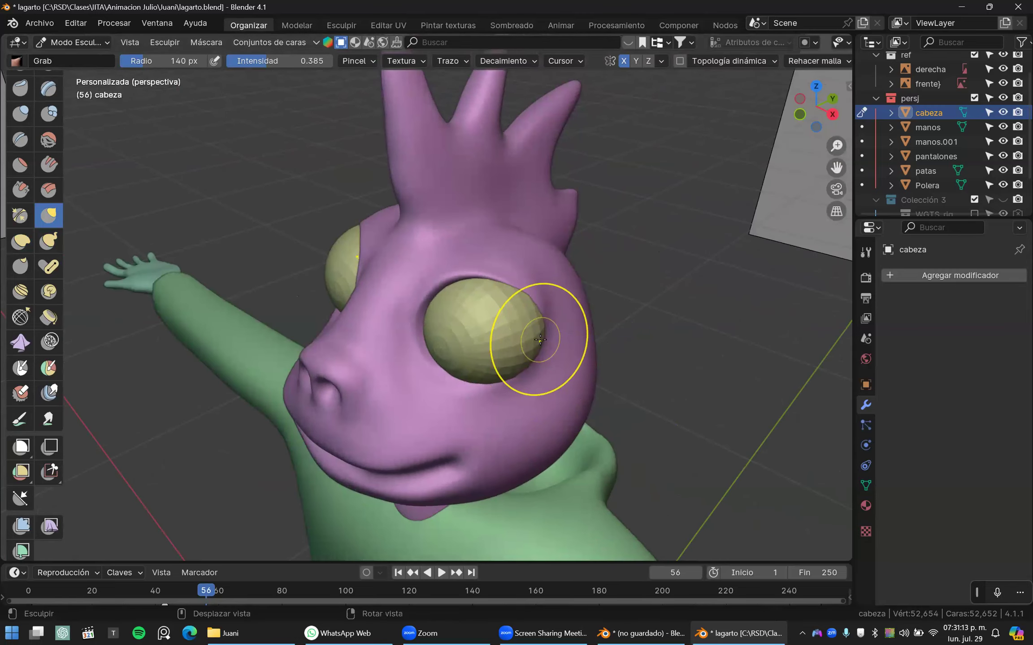
{"action": "key", "text": "KP_1"}
{"action": "mouse_move", "coordinate": [540, 313]}
{"action": "right_mouse_down"}
{"action": "mouse_move", "coordinate": [441, 352]}
{"action": "mouse_move", "coordinate": [307, 363]}
{"action": "right_mouse_up"}
{"action": "middle_click_drag", "start_coordinate": [307, 363], "coordinate": [339, 374]}
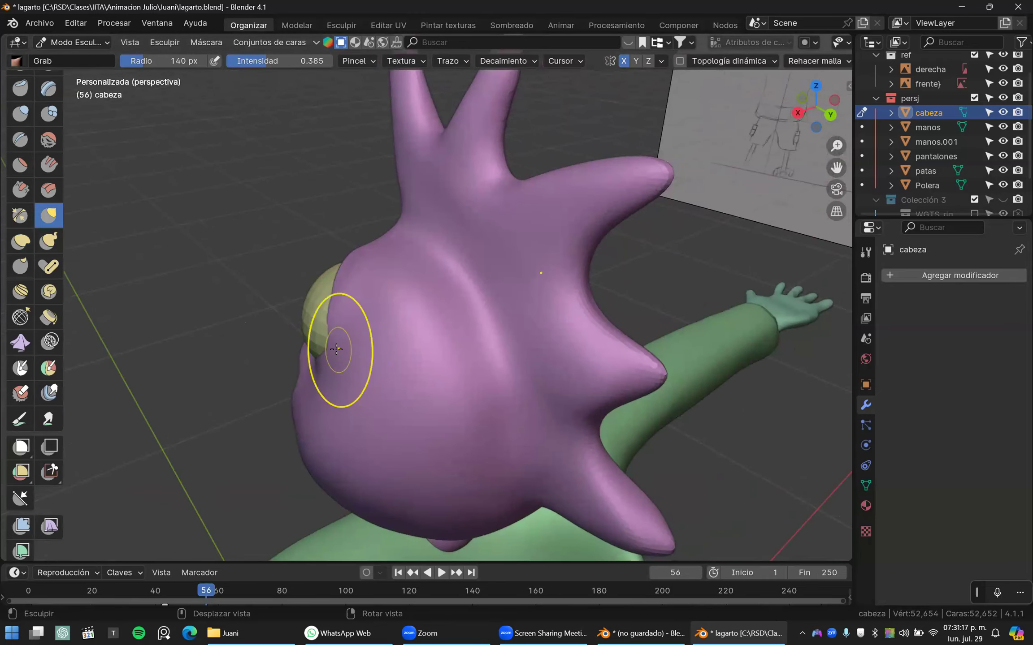
{"action": "scroll", "coordinate": [333, 349], "scroll_direction": "down", "scroll_amount": 1}
{"action": "key", "text": "f"}
{"action": "left_click", "coordinate": [347, 350]}
{"action": "mouse_move", "coordinate": [349, 341]}
{"action": "left_mouse_down"}
{"action": "mouse_move", "coordinate": [202, 343]}
{"action": "mouse_move", "coordinate": [257, 347]}
{"action": "mouse_move", "coordinate": [192, 396]}
{"action": "mouse_move", "coordinate": [253, 395]}
{"action": "mouse_move", "coordinate": [243, 368]}
{"action": "mouse_move", "coordinate": [346, 333]}
{"action": "left_mouse_up"}
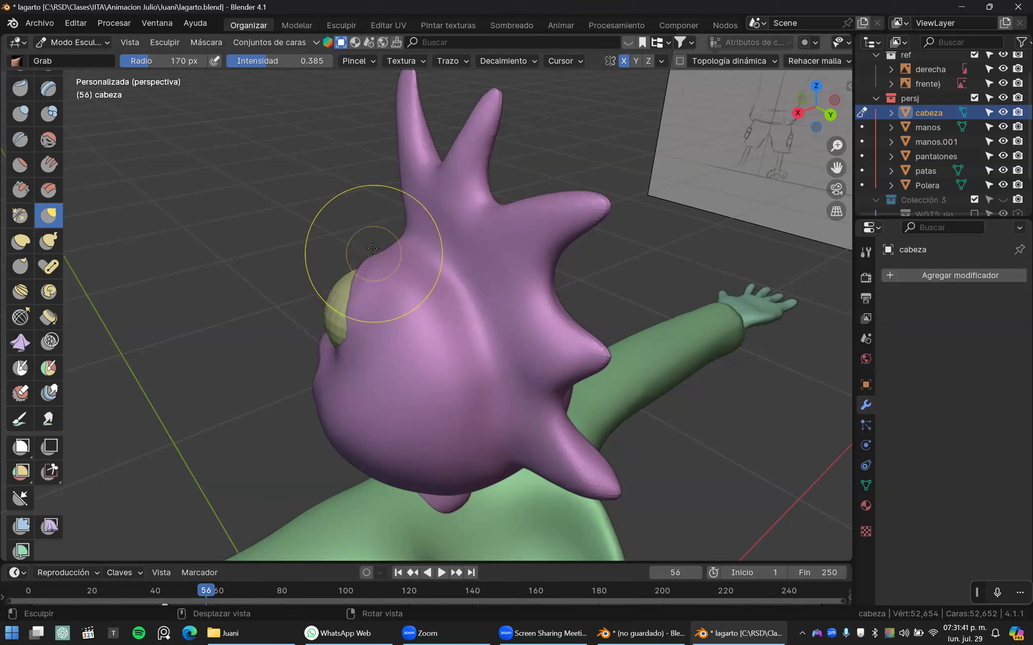
- Annotate outward arrows from the head's surface and handwrite "Norm" beside them to explain surface direction
{"action": "key", "text": "d"}
{"action": "mouse_move", "coordinate": [375, 246]}
{"action": "left_mouse_down"}
{"action": "mouse_move", "coordinate": [334, 183]}
{"action": "mouse_move", "coordinate": [352, 194]}
{"action": "left_mouse_up"}
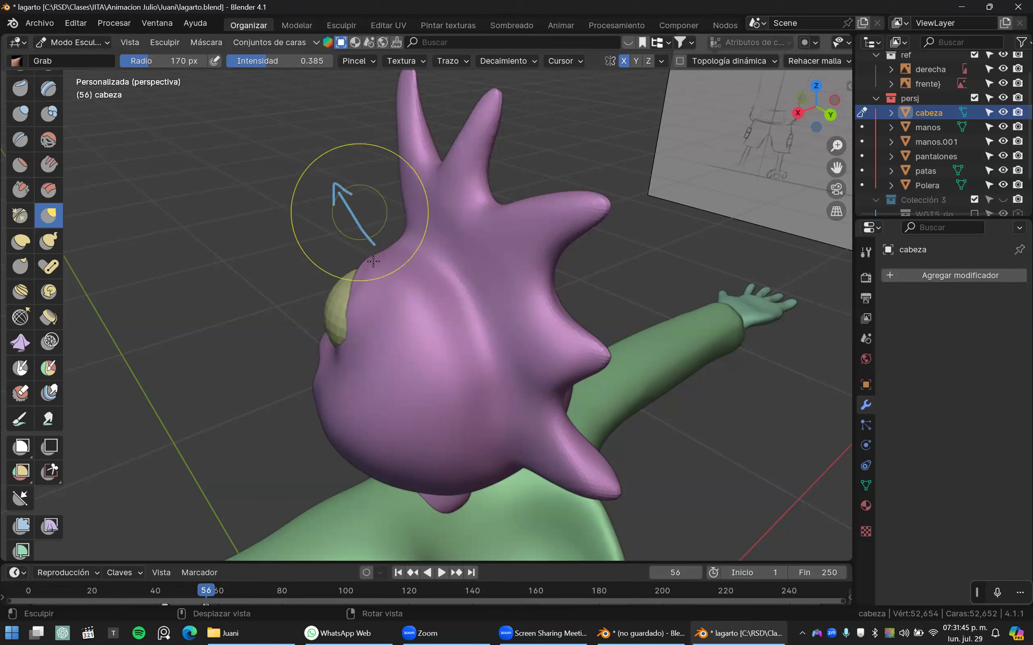
{"action": "mouse_move", "coordinate": [323, 450]}
{"action": "left_mouse_down"}
{"action": "mouse_move", "coordinate": [241, 482]}
{"action": "mouse_move", "coordinate": [283, 492]}
{"action": "left_mouse_up"}
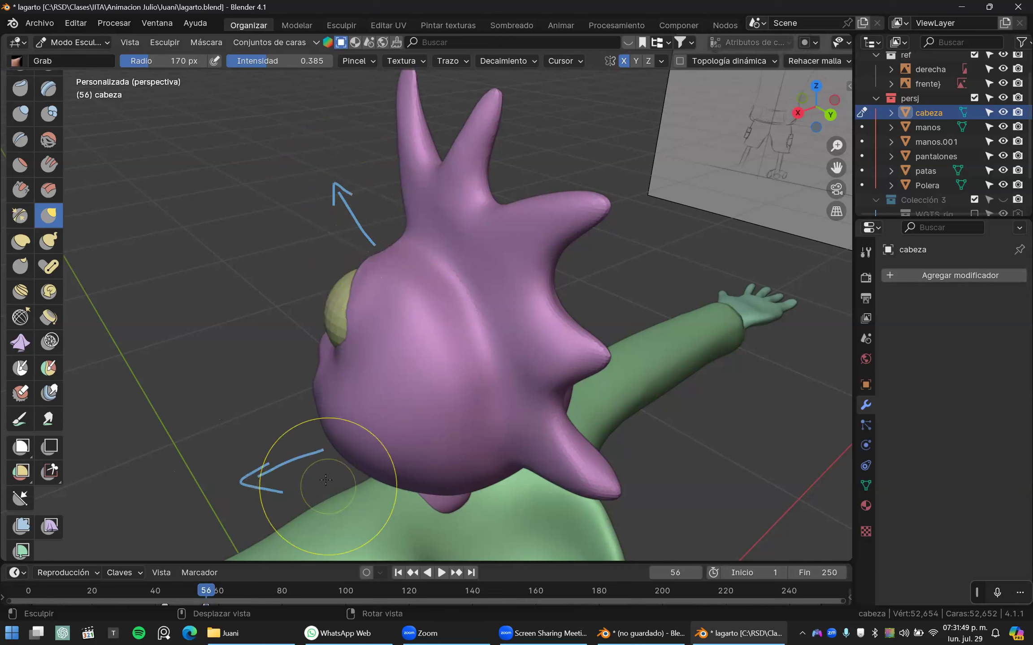
{"action": "mouse_move", "coordinate": [197, 403]}
{"action": "left_mouse_down"}
{"action": "mouse_move", "coordinate": [199, 432]}
{"action": "mouse_move", "coordinate": [212, 400]}
{"action": "mouse_move", "coordinate": [218, 448]}
{"action": "mouse_move", "coordinate": [228, 437]}
{"action": "left_mouse_up"}
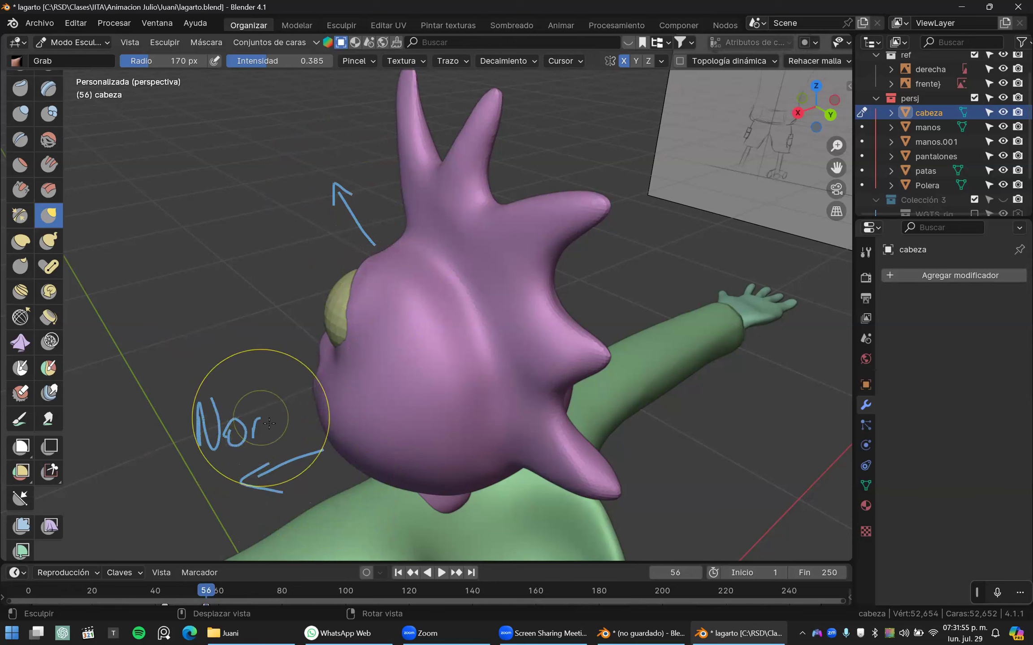
{"action": "left_click_drag", "start_coordinate": [297, 430], "coordinate": [313, 430]}
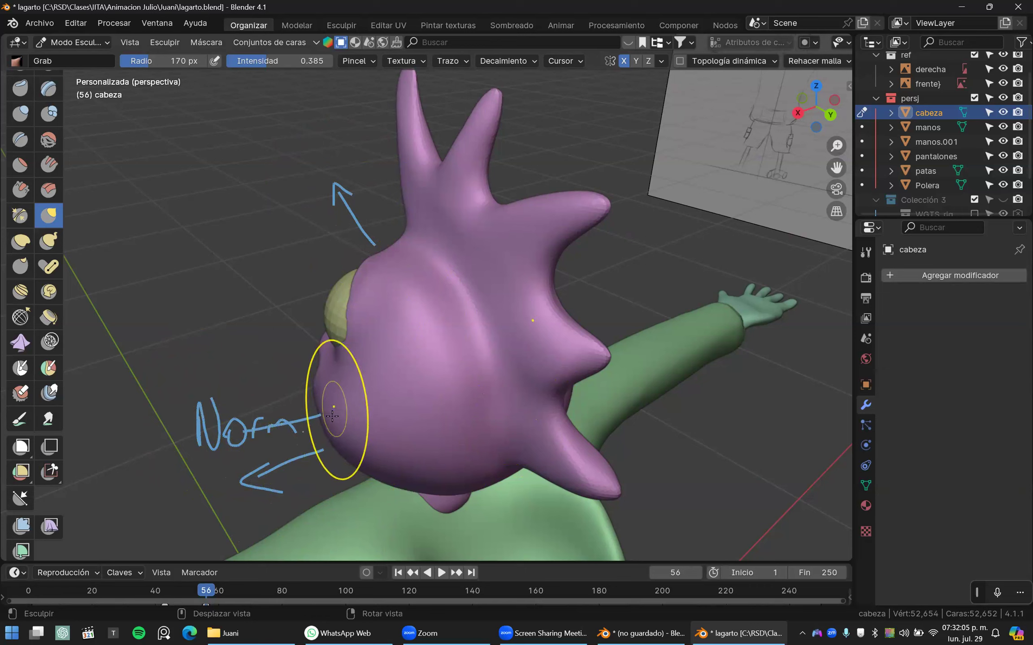
- Erase the annotation arrows and handwritten word around the head
{"action": "scroll", "coordinate": [340, 434], "scroll_direction": "down", "scroll_amount": 1}
{"action": "mouse_move", "coordinate": [336, 402]}
{"action": "right_mouse_down"}
{"action": "mouse_move", "coordinate": [259, 403]}
{"action": "mouse_move", "coordinate": [233, 425]}
{"action": "mouse_move", "coordinate": [259, 405]}
{"action": "mouse_move", "coordinate": [272, 444]}
{"action": "mouse_move", "coordinate": [249, 410]}
{"action": "mouse_move", "coordinate": [330, 431]}
{"action": "right_mouse_up"}
{"action": "mouse_move", "coordinate": [332, 219]}
{"action": "right_mouse_down"}
{"action": "mouse_move", "coordinate": [354, 215]}
{"action": "mouse_move", "coordinate": [346, 202]}
{"action": "right_mouse_up"}
{"action": "scroll", "coordinate": [345, 203], "scroll_direction": "up", "scroll_amount": 3}
{"action": "scroll", "coordinate": [384, 272], "scroll_direction": "up", "scroll_amount": 2}
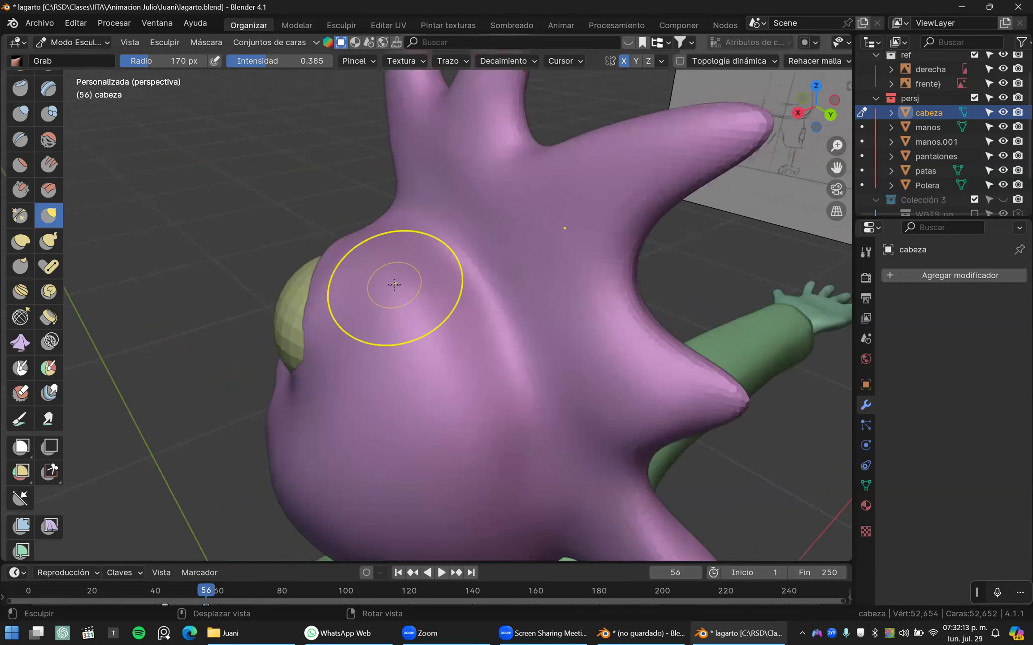
- Pull the brow above the eye outward into a spike with Grab, inspect it, and undo the stroke
{"action": "scroll", "coordinate": [304, 336], "scroll_direction": "down", "scroll_amount": 1}
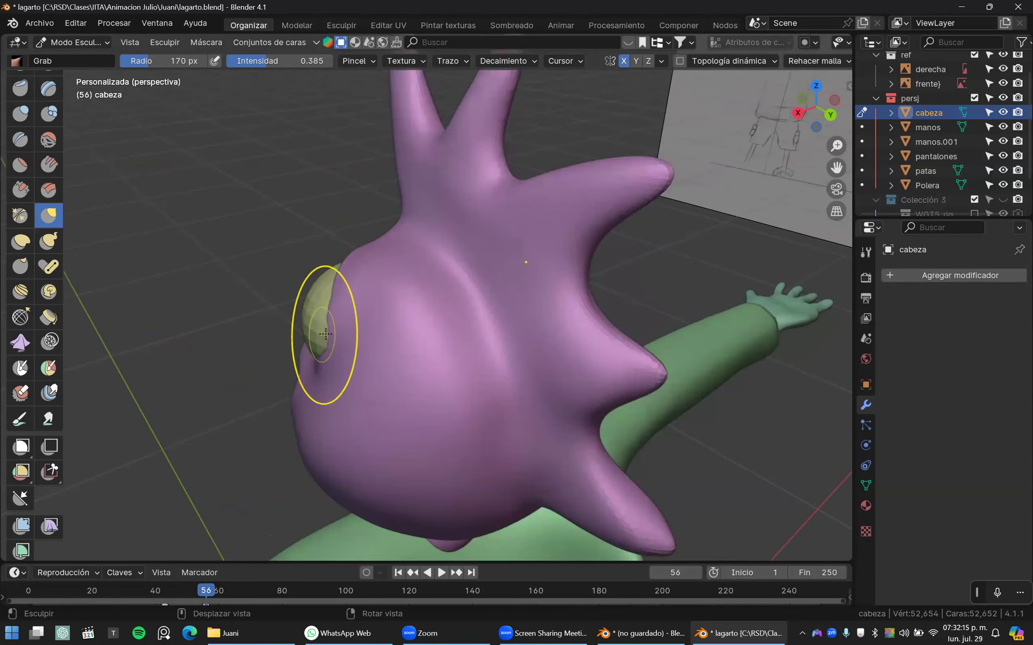
{"action": "left_click", "coordinate": [326, 347]}
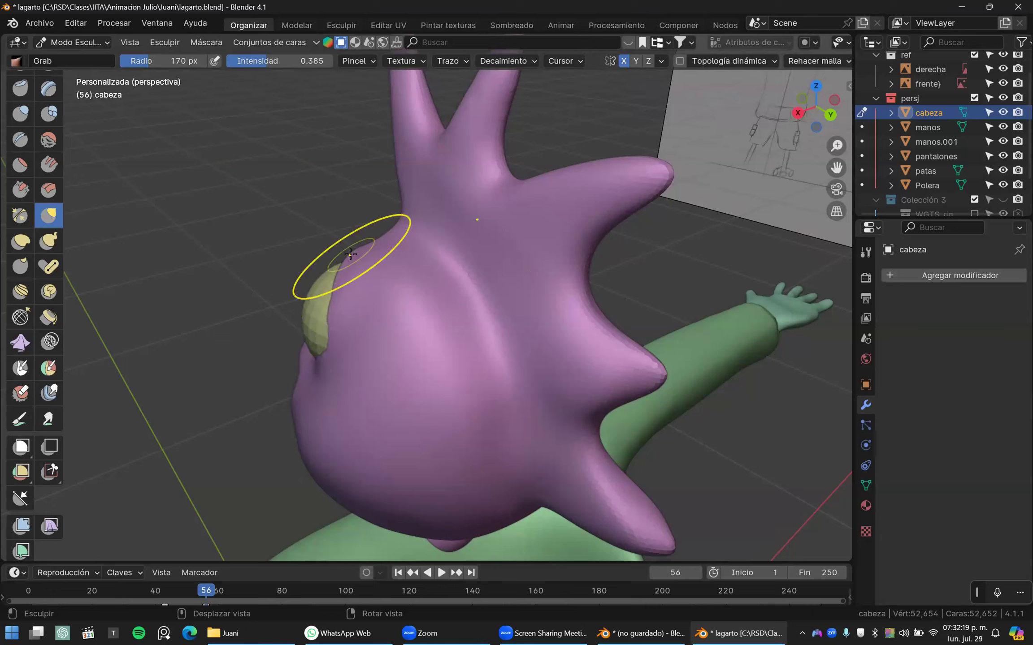
{"action": "left_click_drag", "start_coordinate": [350, 255], "coordinate": [238, 250]}
{"action": "left_click_drag", "start_coordinate": [105, 250], "coordinate": [112, 238]}
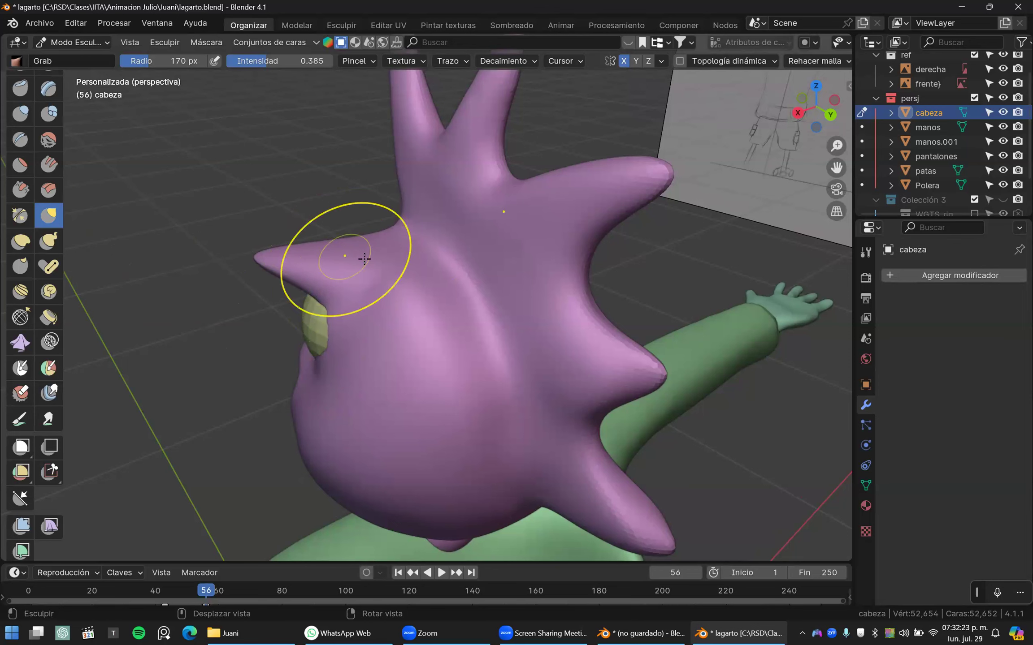
{"action": "left_click_drag", "start_coordinate": [350, 273], "coordinate": [395, 287]}
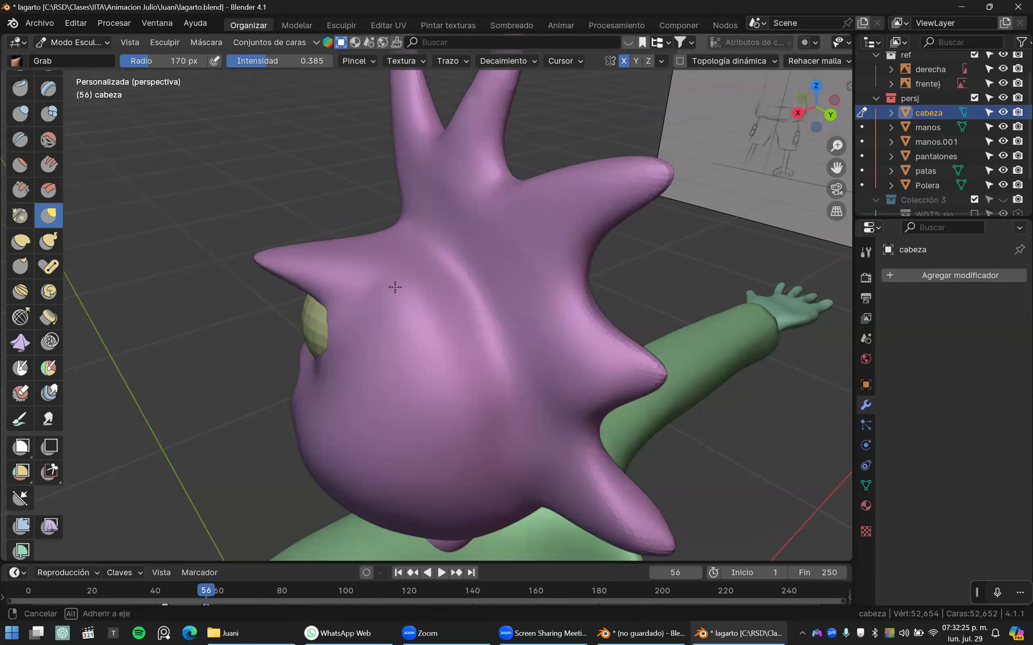
{"action": "middle_click_drag", "start_coordinate": [505, 289], "coordinate": [710, 292]}
{"action": "key", "text": "ctrl+z"}
- Try pulling the brow with Grab from two other viewing angles, and undo the stroke
{"action": "middle_click_drag", "start_coordinate": [489, 287], "coordinate": [358, 259]}
{"action": "left_click_drag", "start_coordinate": [363, 258], "coordinate": [310, 236]}
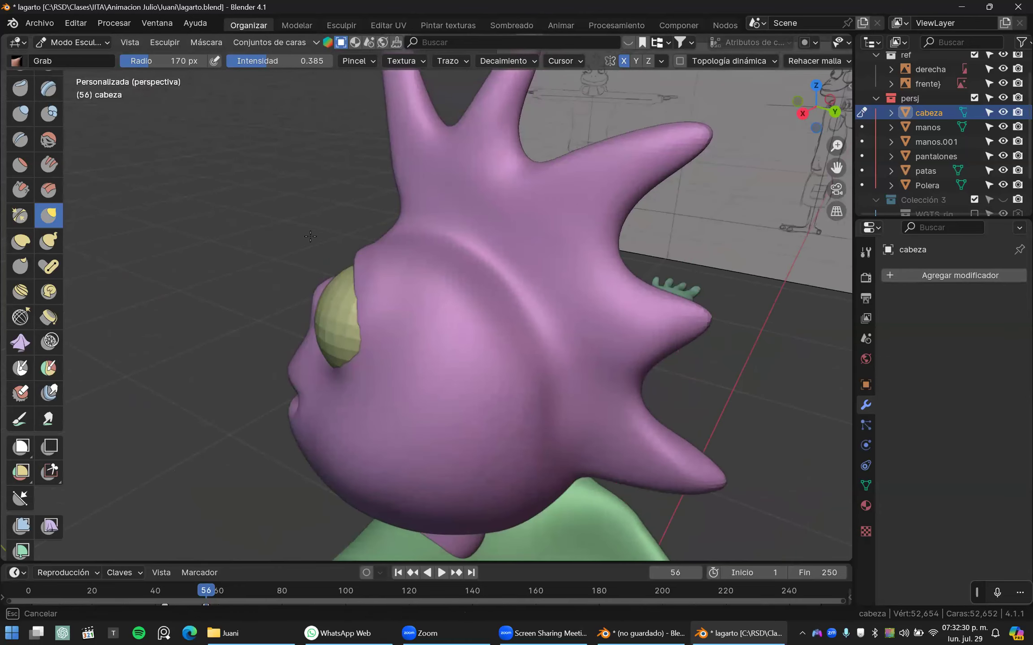
{"action": "mouse_move", "coordinate": [261, 299]}
{"action": "middle_mouse_down"}
{"action": "mouse_move", "coordinate": [482, 289]}
{"action": "mouse_move", "coordinate": [397, 288]}
{"action": "mouse_move", "coordinate": [344, 267]}
{"action": "middle_mouse_up"}
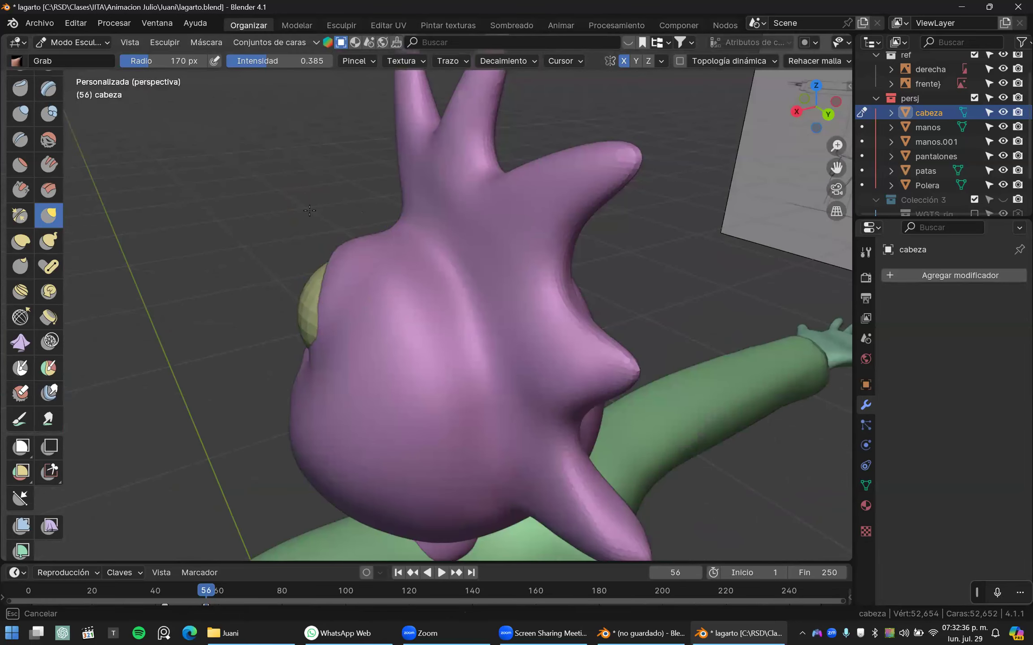
{"action": "left_click_drag", "start_coordinate": [171, 102], "coordinate": [171, 102]}
{"action": "key", "text": "ctrl+z"}
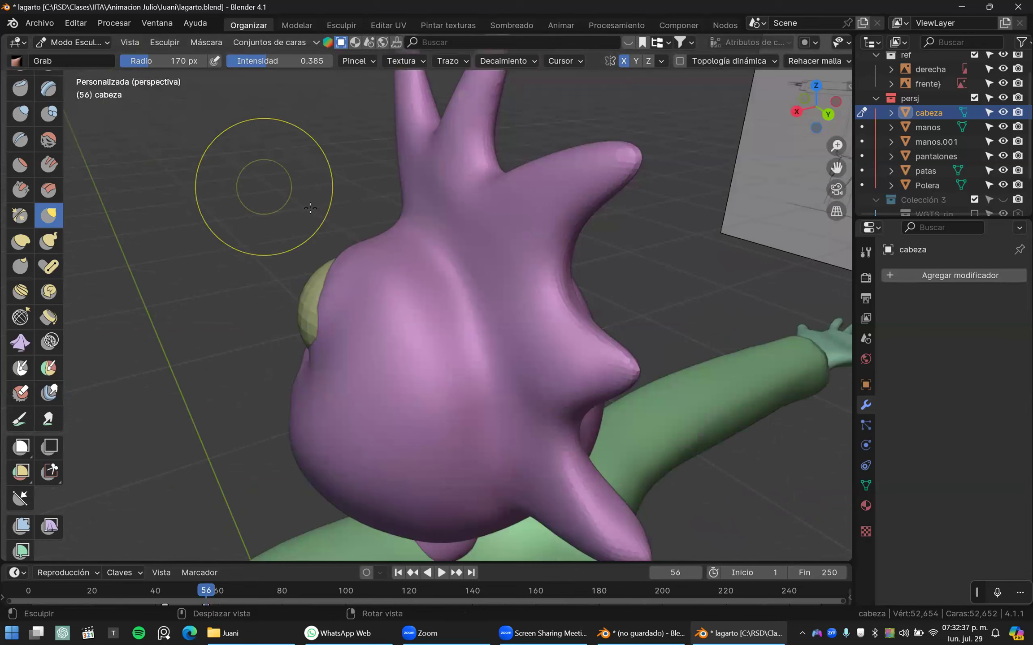
- Try dragging the brow up into a horn and the outer socket rim sideways with Grab, undoing the strokes
{"action": "left_click_drag", "start_coordinate": [345, 258], "coordinate": [56, 272]}
{"action": "left_click_drag", "start_coordinate": [72, 132], "coordinate": [213, 49]}
{"action": "left_click_drag", "start_coordinate": [242, 94], "coordinate": [242, 95]}
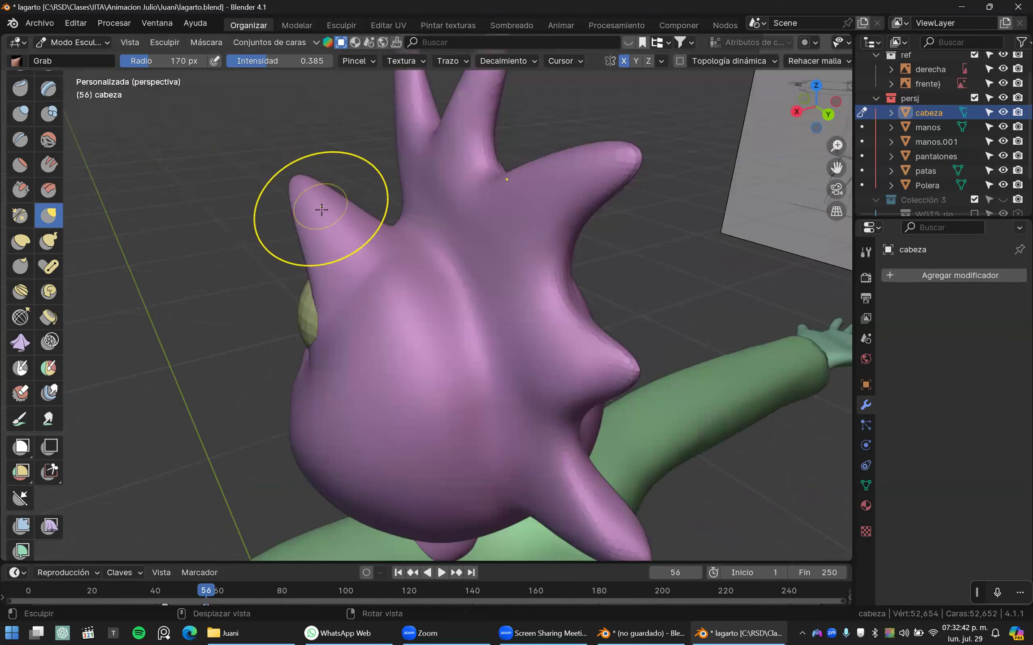
{"action": "mouse_move", "coordinate": [554, 281]}
{"action": "middle_mouse_down"}
{"action": "mouse_move", "coordinate": [544, 272]}
{"action": "mouse_move", "coordinate": [566, 286]}
{"action": "mouse_move", "coordinate": [567, 307]}
{"action": "middle_mouse_up"}
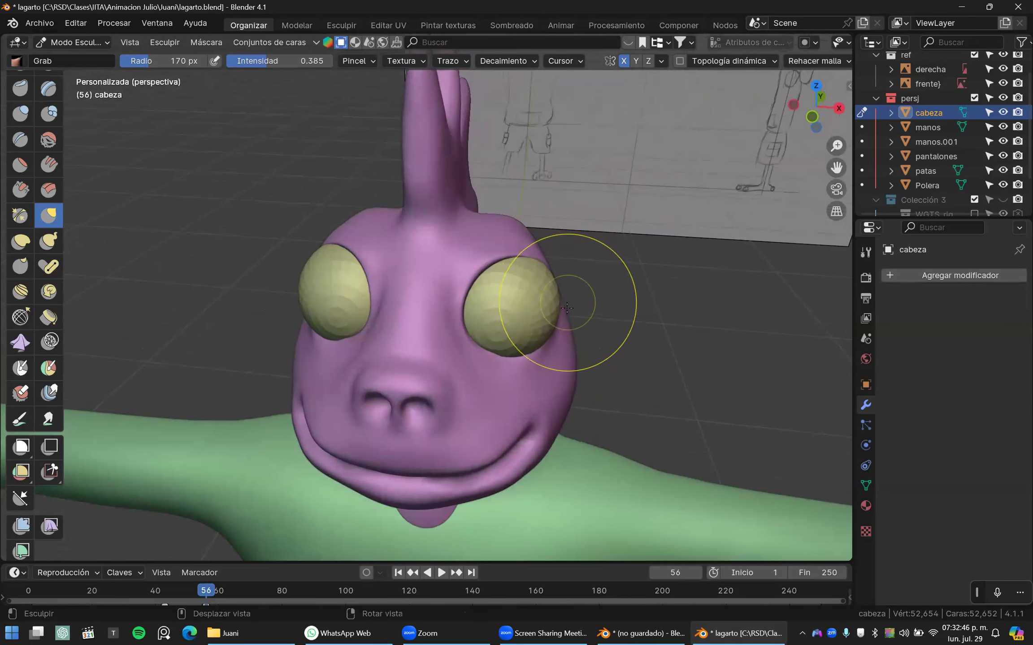
{"action": "mouse_move", "coordinate": [566, 313]}
{"action": "left_mouse_down"}
{"action": "mouse_move", "coordinate": [672, 300]}
{"action": "mouse_move", "coordinate": [581, 318]}
{"action": "mouse_move", "coordinate": [654, 301]}
{"action": "left_mouse_up"}
{"action": "key", "text": "ctrl+z"}
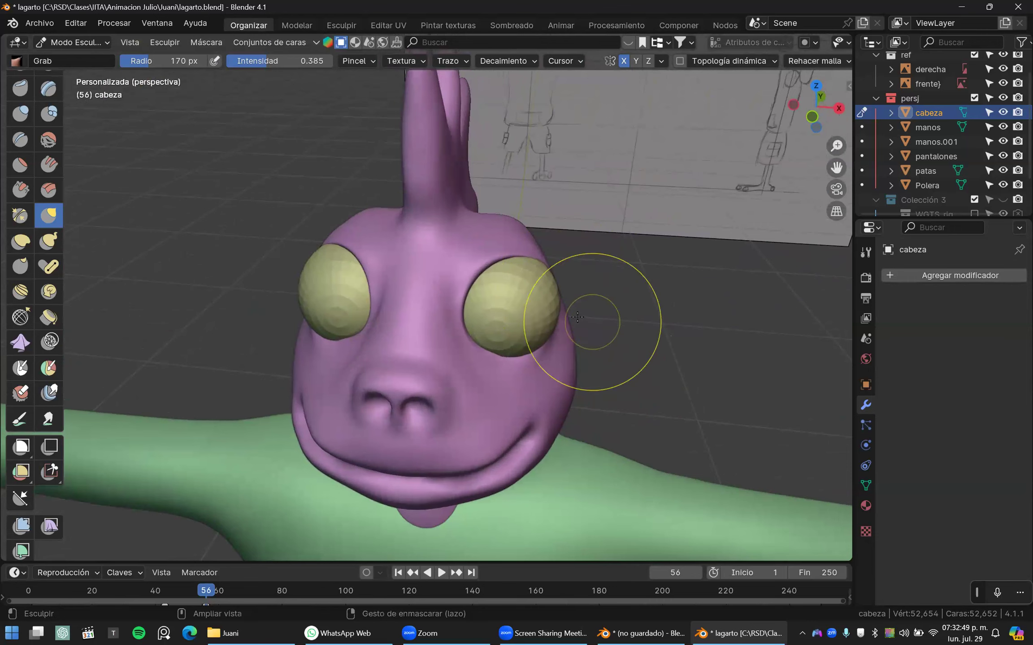
- Fit the outer and lower eye socket rim around the eyeball with Grab, using a 208 px brush radius
{"action": "mouse_move", "coordinate": [567, 316]}
{"action": "left_mouse_down"}
{"action": "mouse_move", "coordinate": [601, 313]}
{"action": "mouse_move", "coordinate": [633, 287]}
{"action": "mouse_move", "coordinate": [754, 70]}
{"action": "mouse_move", "coordinate": [650, 202]}
{"action": "mouse_move", "coordinate": [645, 272]}
{"action": "mouse_move", "coordinate": [568, 320]}
{"action": "mouse_move", "coordinate": [664, 305]}
{"action": "mouse_move", "coordinate": [578, 355]}
{"action": "mouse_move", "coordinate": [646, 305]}
{"action": "mouse_move", "coordinate": [553, 323]}
{"action": "left_mouse_up"}
{"action": "mouse_move", "coordinate": [553, 323]}
{"action": "middle_mouse_down"}
{"action": "mouse_move", "coordinate": [527, 332]}
{"action": "mouse_move", "coordinate": [534, 341]}
{"action": "middle_mouse_up"}
{"action": "key", "text": "f"}
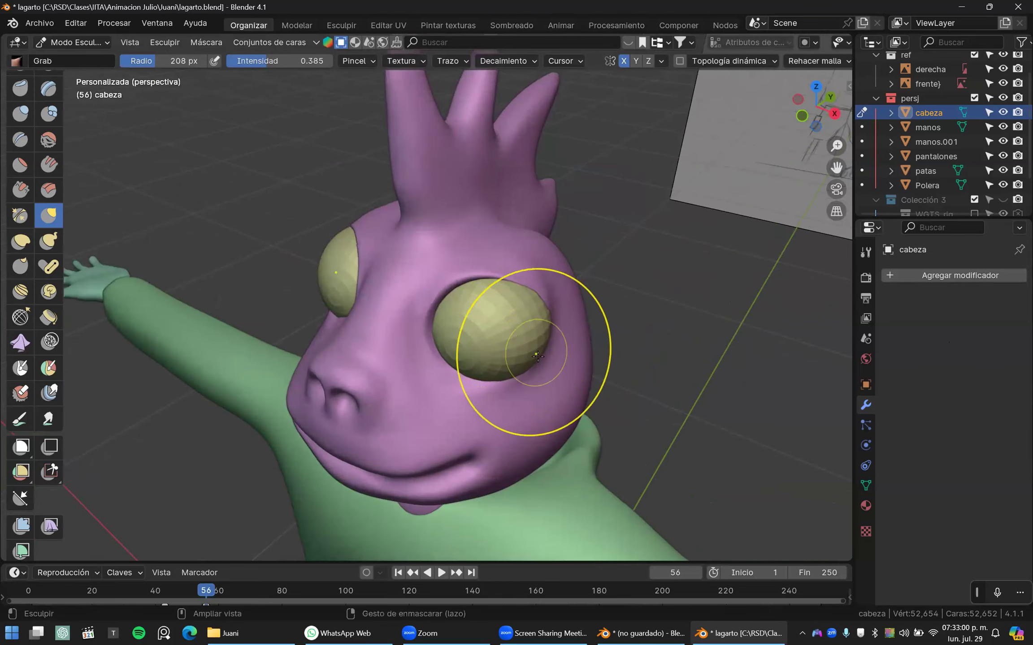
{"action": "mouse_move", "coordinate": [553, 371]}
{"action": "left_mouse_down"}
{"action": "mouse_move", "coordinate": [521, 380]}
{"action": "mouse_move", "coordinate": [530, 305]}
{"action": "mouse_move", "coordinate": [544, 301]}
{"action": "left_mouse_up"}
{"action": "mouse_move", "coordinate": [515, 349]}
{"action": "middle_mouse_down"}
{"action": "mouse_move", "coordinate": [417, 318]}
{"action": "mouse_move", "coordinate": [385, 327]}
{"action": "middle_mouse_up"}
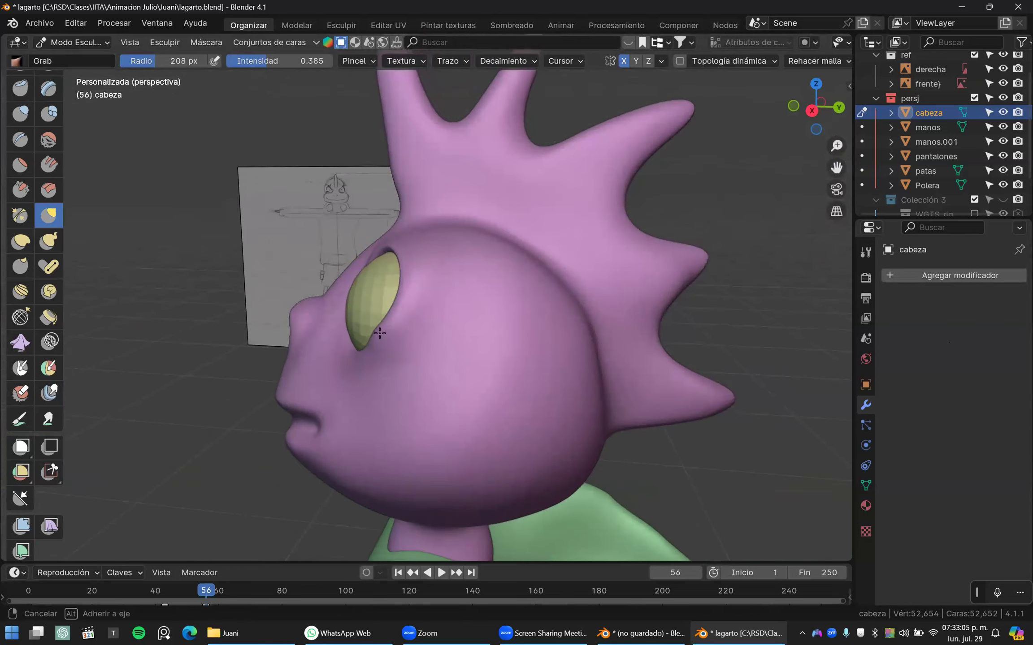
{"action": "scroll", "coordinate": [381, 334], "scroll_direction": "up", "scroll_amount": 3}
{"action": "left_click_drag", "start_coordinate": [346, 354], "coordinate": [356, 364]}
{"action": "mouse_move", "coordinate": [469, 345]}
{"action": "right_mouse_down"}
{"action": "mouse_move", "coordinate": [588, 364]}
{"action": "mouse_move", "coordinate": [559, 358]}
{"action": "right_mouse_up"}
- Reshape the inner and upper eye socket rims from the front view with Grab and Elastic Deform at a 208 px brush radius
{"action": "key", "text": "KP_1"}
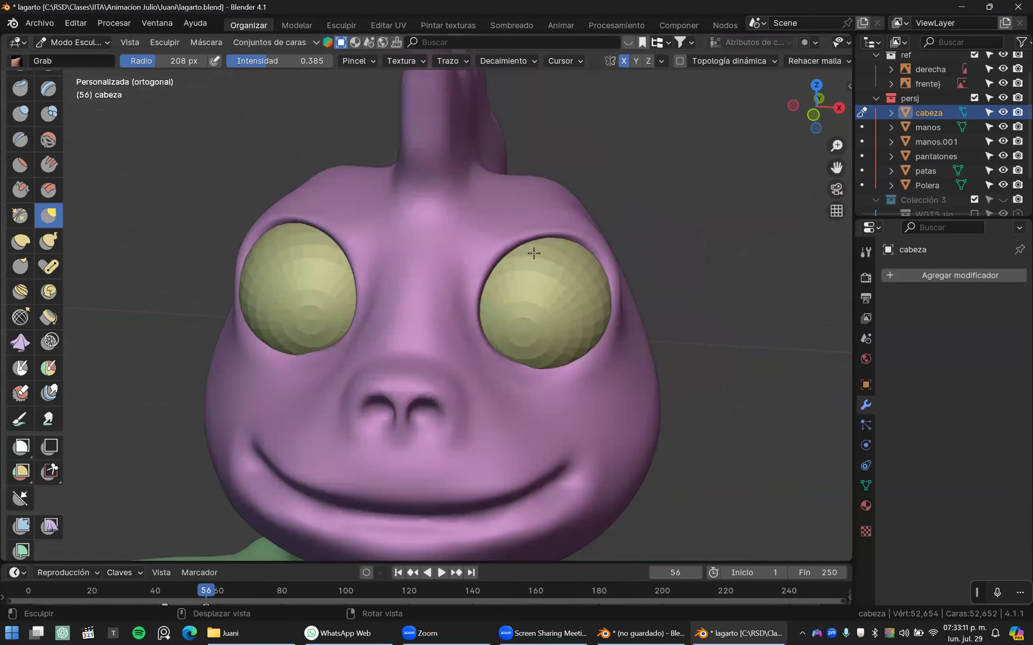
{"action": "left_click_drag", "start_coordinate": [500, 220], "coordinate": [464, 272]}
{"action": "left_click_drag", "start_coordinate": [542, 221], "coordinate": [538, 207]}
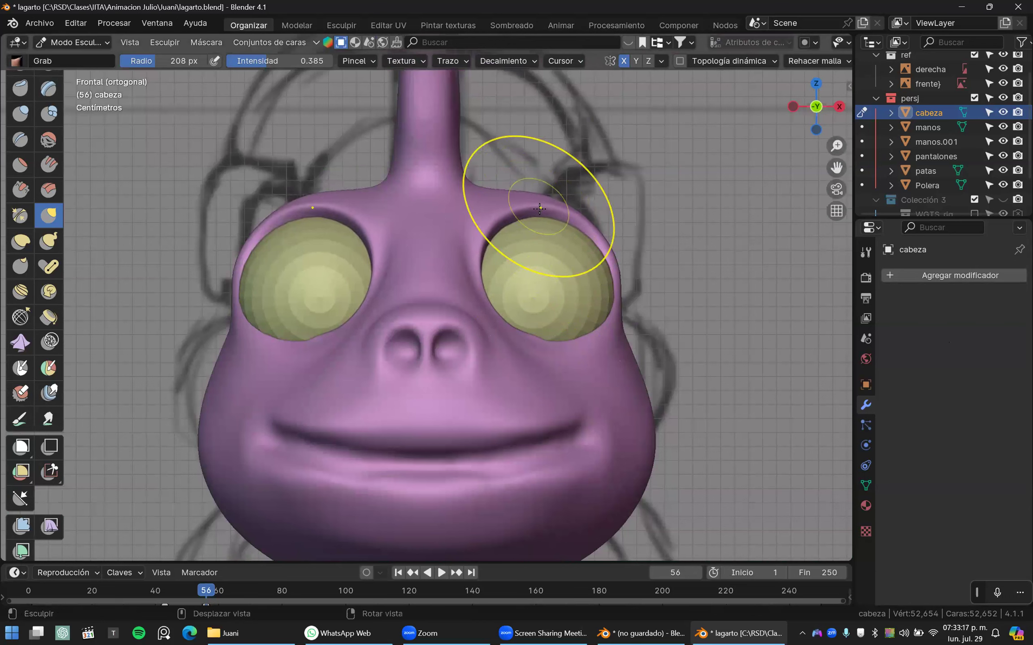
{"action": "scroll", "coordinate": [538, 208], "scroll_direction": "down", "scroll_amount": 1}
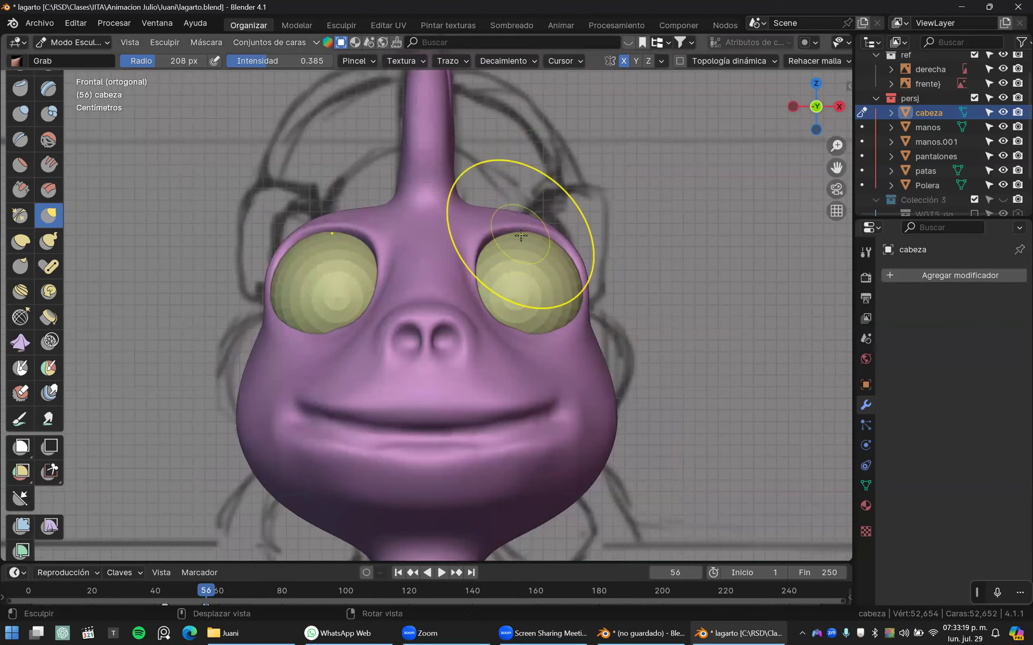
{"action": "left_click", "coordinate": [21, 242]}
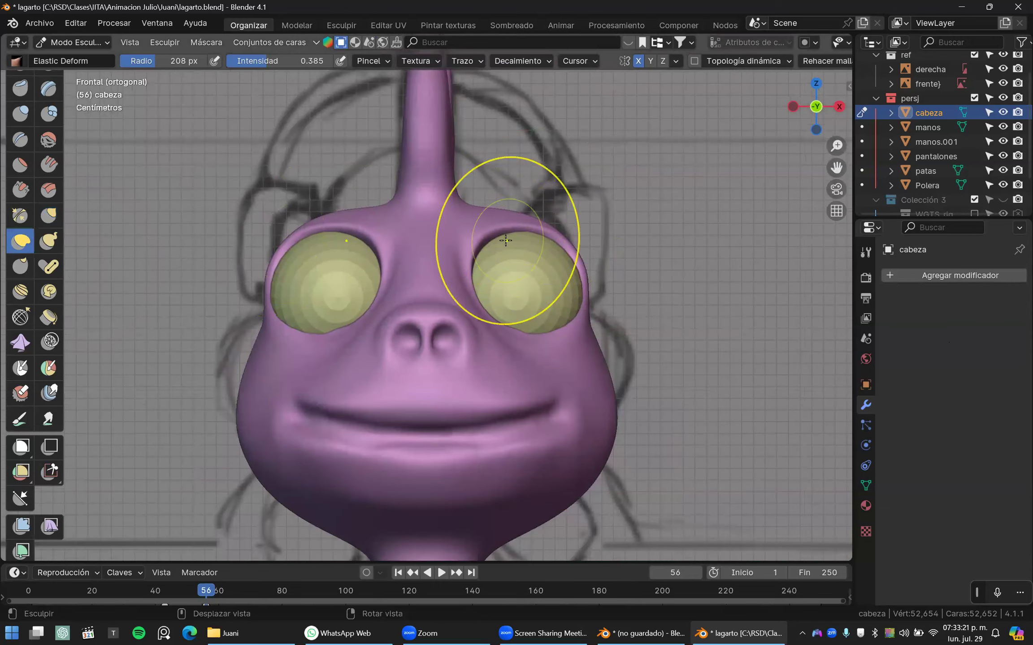
{"action": "mouse_move", "coordinate": [526, 220]}
{"action": "left_mouse_down"}
{"action": "mouse_move", "coordinate": [529, 142]}
{"action": "mouse_move", "coordinate": [534, 265]}
{"action": "mouse_move", "coordinate": [524, 217]}
{"action": "mouse_move", "coordinate": [525, 264]}
{"action": "left_mouse_up"}
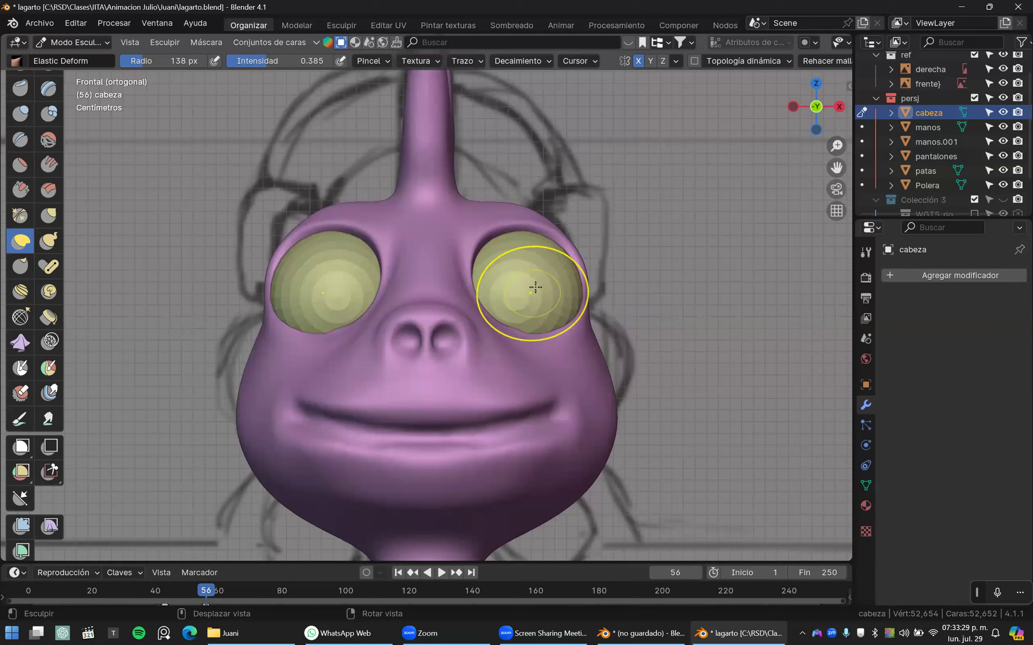
- Adjust the lower eye socket rim with Elastic Deform at a 154 px brush radius, undoing the last stroke
{"action": "key", "text": "f"}
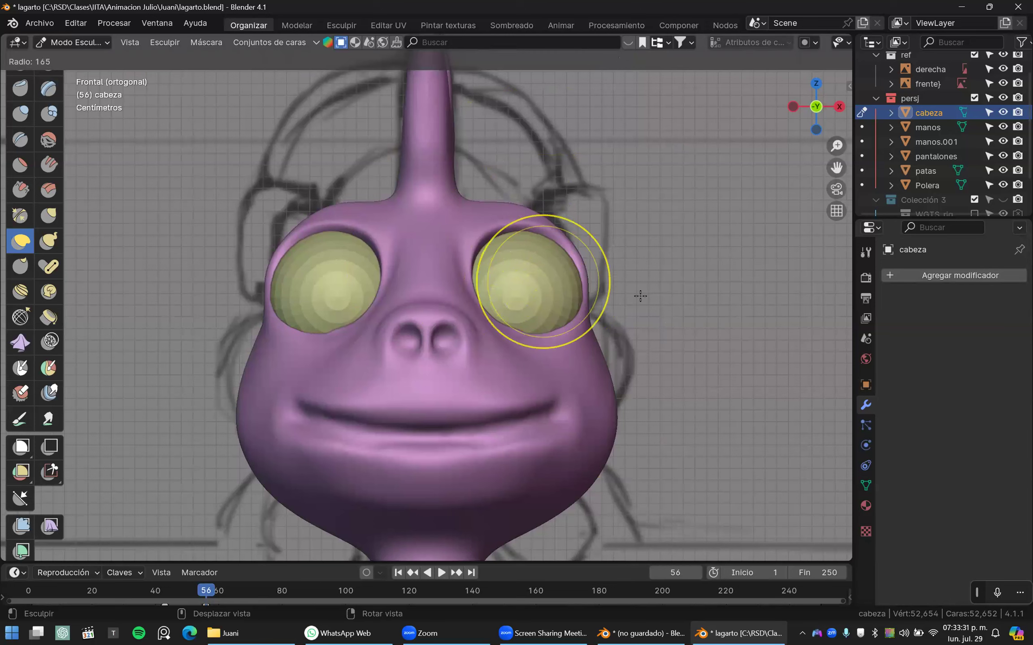
{"action": "left_click", "coordinate": [641, 294]}
{"action": "key", "text": "f"}
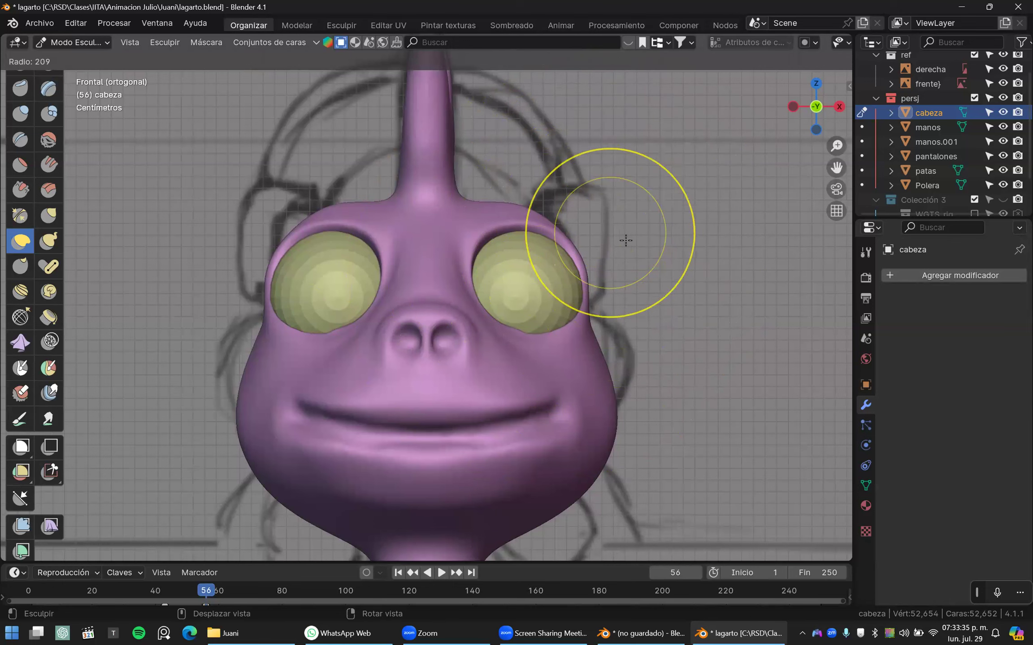
{"action": "left_click", "coordinate": [615, 239]}
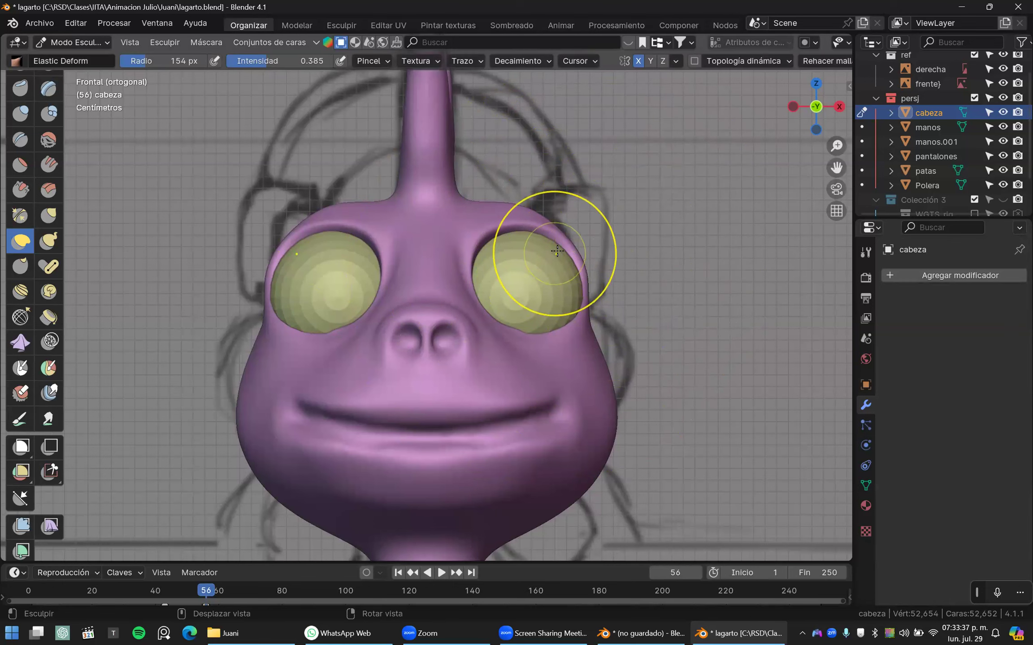
{"action": "mouse_move", "coordinate": [507, 300]}
{"action": "left_mouse_down"}
{"action": "mouse_move", "coordinate": [521, 320]}
{"action": "mouse_move", "coordinate": [512, 385]}
{"action": "mouse_move", "coordinate": [524, 394]}
{"action": "mouse_move", "coordinate": [535, 332]}
{"action": "left_mouse_up"}
{"action": "middle_click_drag", "start_coordinate": [535, 332], "coordinate": [545, 378]}
{"action": "mouse_move", "coordinate": [545, 378]}
{"action": "left_mouse_down"}
{"action": "mouse_move", "coordinate": [561, 384]}
{"action": "mouse_move", "coordinate": [576, 355]}
{"action": "left_mouse_up"}
{"action": "key", "text": "ctrl+z"}
- Refine the outer and upper eye socket rims from front and side with Elastic Deform at an 80 px brush radius
{"action": "key", "text": "f"}
{"action": "left_click", "coordinate": [528, 367]}
{"action": "mouse_move", "coordinate": [584, 296]}
{"action": "left_mouse_down"}
{"action": "mouse_move", "coordinate": [588, 305]}
{"action": "mouse_move", "coordinate": [563, 317]}
{"action": "mouse_move", "coordinate": [590, 288]}
{"action": "left_mouse_up"}
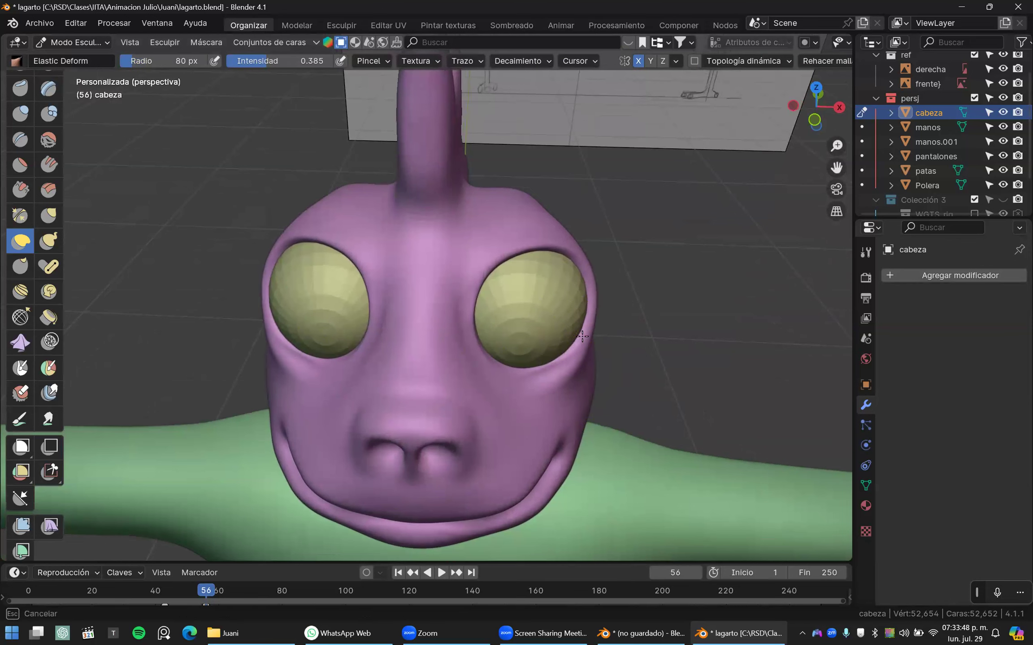
{"action": "mouse_move", "coordinate": [466, 247]}
{"action": "middle_mouse_down"}
{"action": "mouse_move", "coordinate": [403, 245]}
{"action": "mouse_move", "coordinate": [534, 272]}
{"action": "mouse_move", "coordinate": [493, 278]}
{"action": "mouse_move", "coordinate": [516, 269]}
{"action": "mouse_move", "coordinate": [428, 265]}
{"action": "middle_mouse_up"}
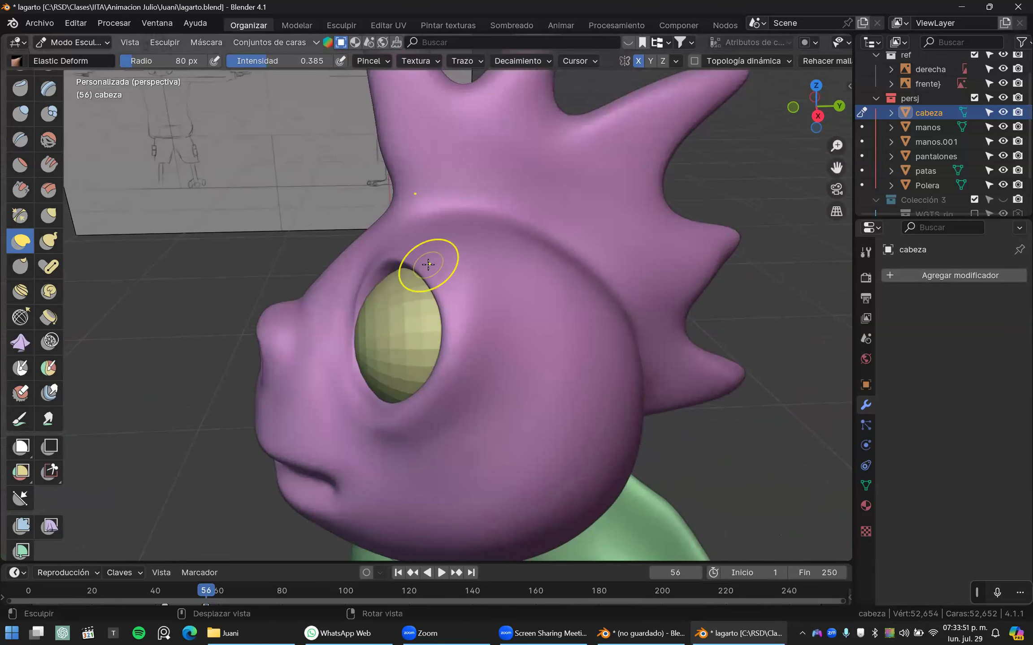
{"action": "key", "text": "KP_3"}
{"action": "left_click_drag", "start_coordinate": [428, 229], "coordinate": [396, 250]}
{"action": "mouse_move", "coordinate": [511, 314]}
{"action": "middle_mouse_down"}
{"action": "mouse_move", "coordinate": [577, 330]}
{"action": "mouse_move", "coordinate": [569, 336]}
{"action": "mouse_move", "coordinate": [572, 322]}
{"action": "middle_mouse_up"}
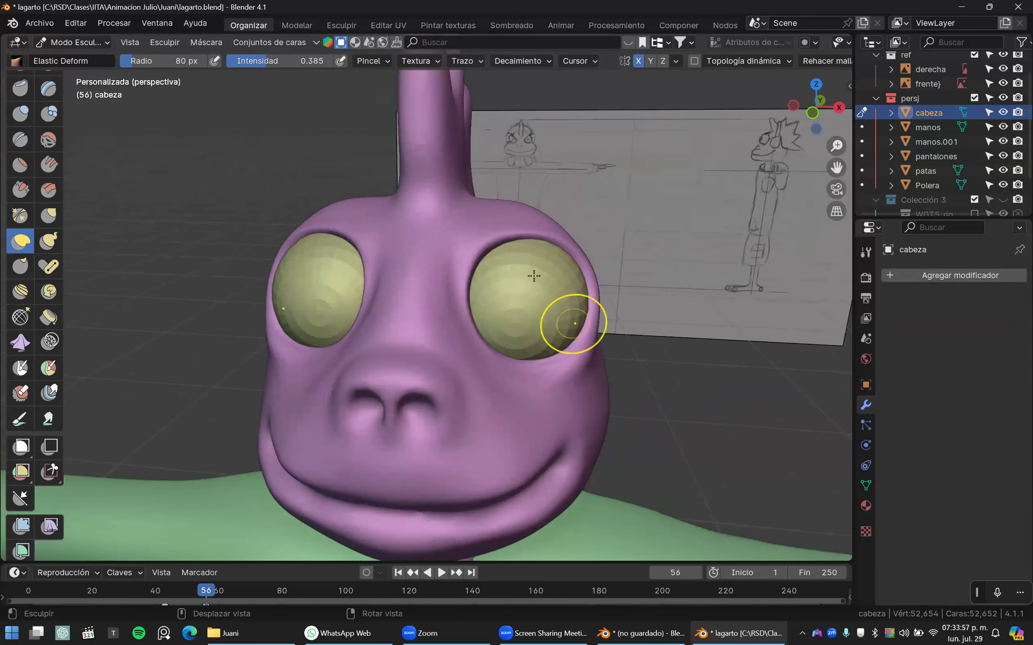
- Choose the Clay brush, then remesh the head and inspect its wireframe around the eye sockets
{"action": "mouse_move", "coordinate": [427, 246]}
{"action": "middle_mouse_down"}
{"action": "mouse_move", "coordinate": [422, 206]}
{"action": "mouse_move", "coordinate": [195, 193]}
{"action": "middle_mouse_up"}
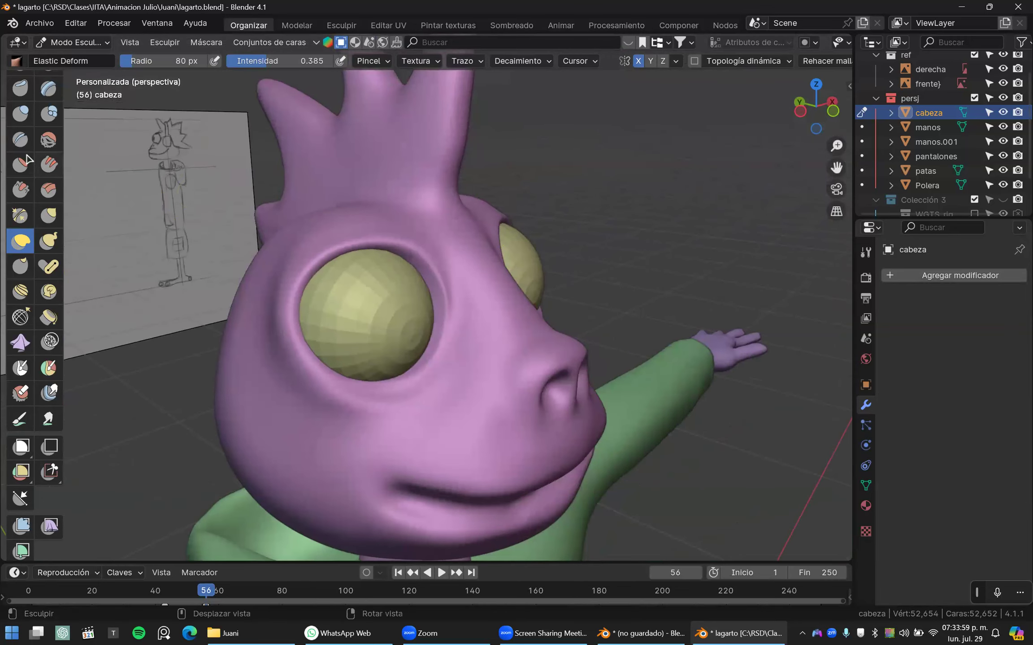
{"action": "left_click", "coordinate": [20, 88]}
{"action": "scroll", "coordinate": [36, 138], "scroll_direction": "up", "scroll_amount": 3}
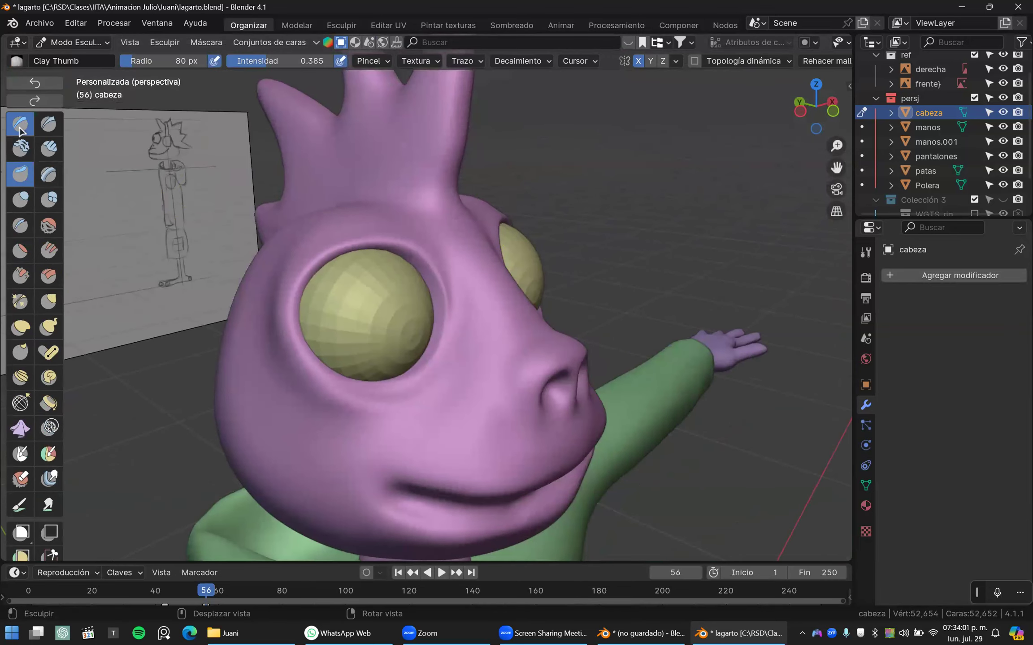
{"action": "left_click", "coordinate": [21, 125]}
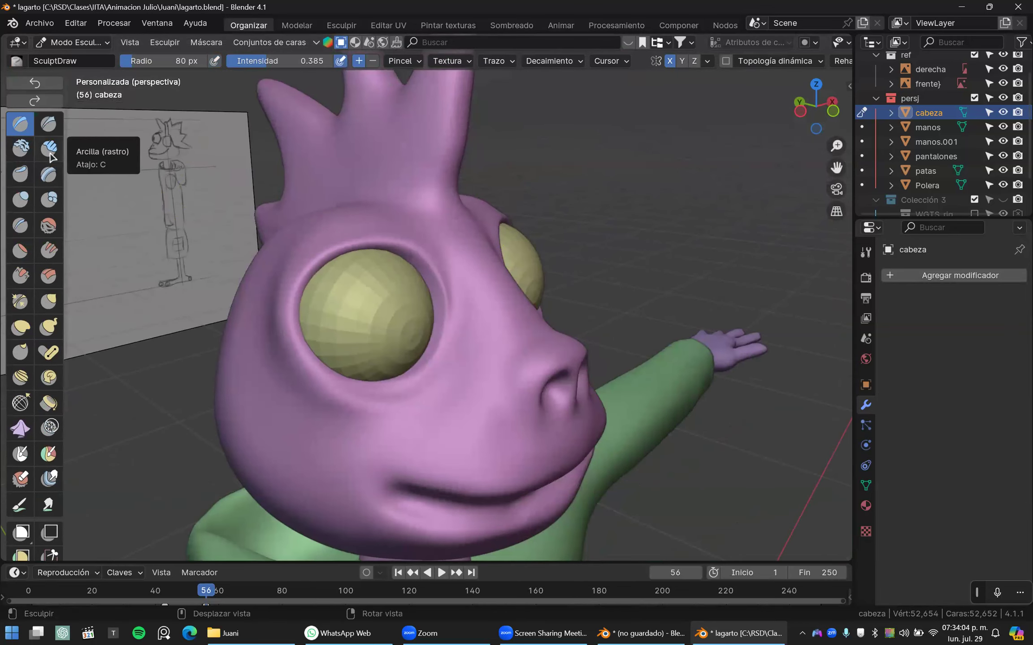
{"action": "left_click", "coordinate": [21, 149]}
{"action": "middle_click_drag", "start_coordinate": [426, 254], "coordinate": [395, 247]}
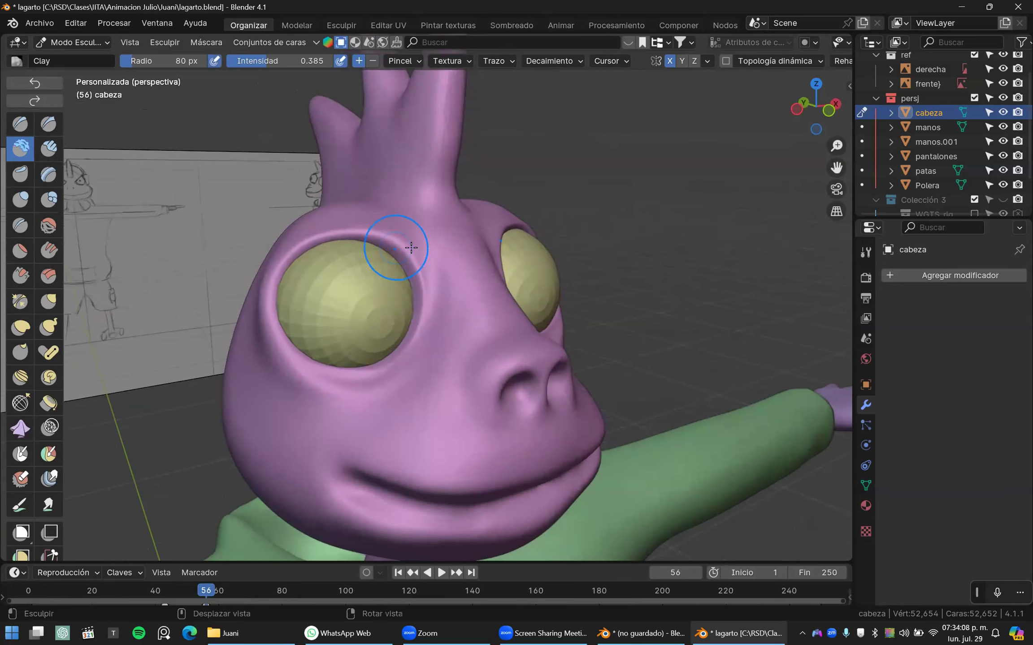
{"action": "key", "text": "shift+z"}
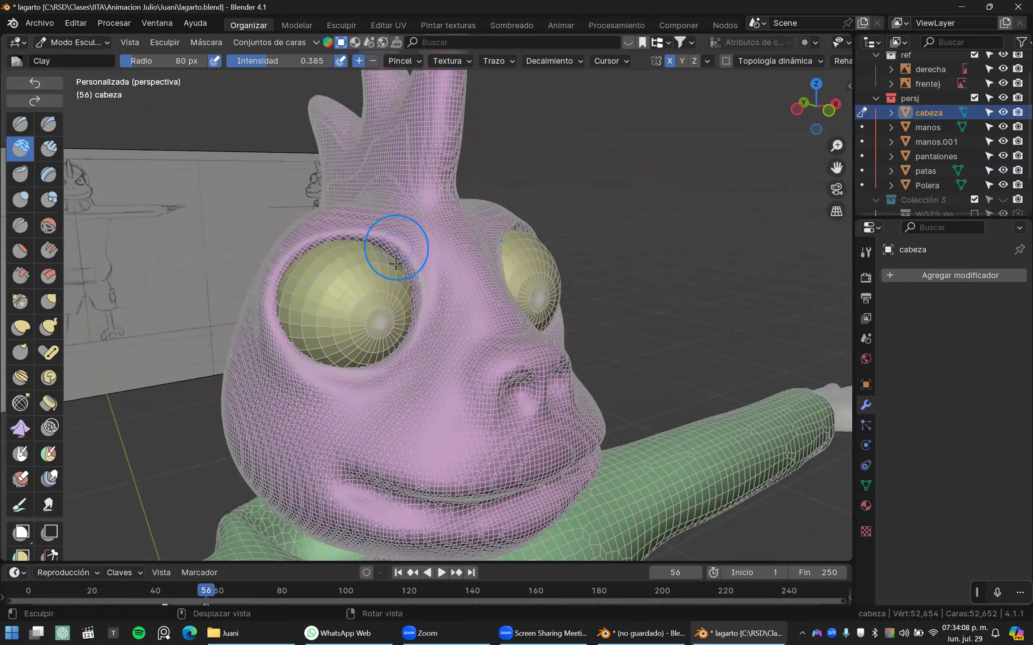
{"action": "scroll", "coordinate": [483, 308], "scroll_direction": "up", "scroll_amount": 3}
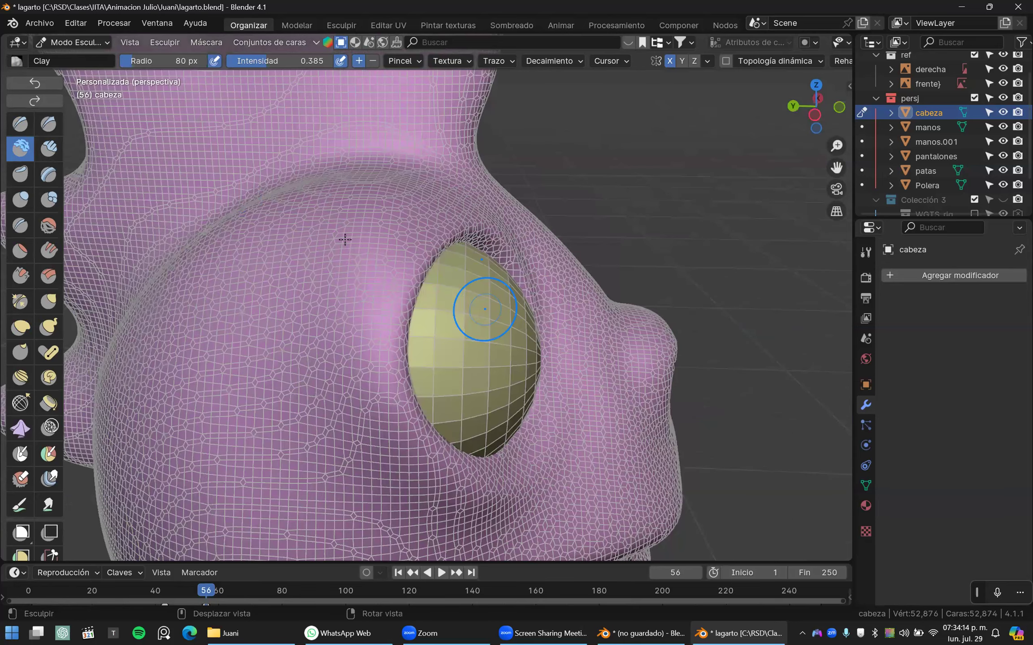
- Try adding volume above the eye with Clay at a 121 px brush radius, and undo the stroke
{"action": "key", "text": "f"}
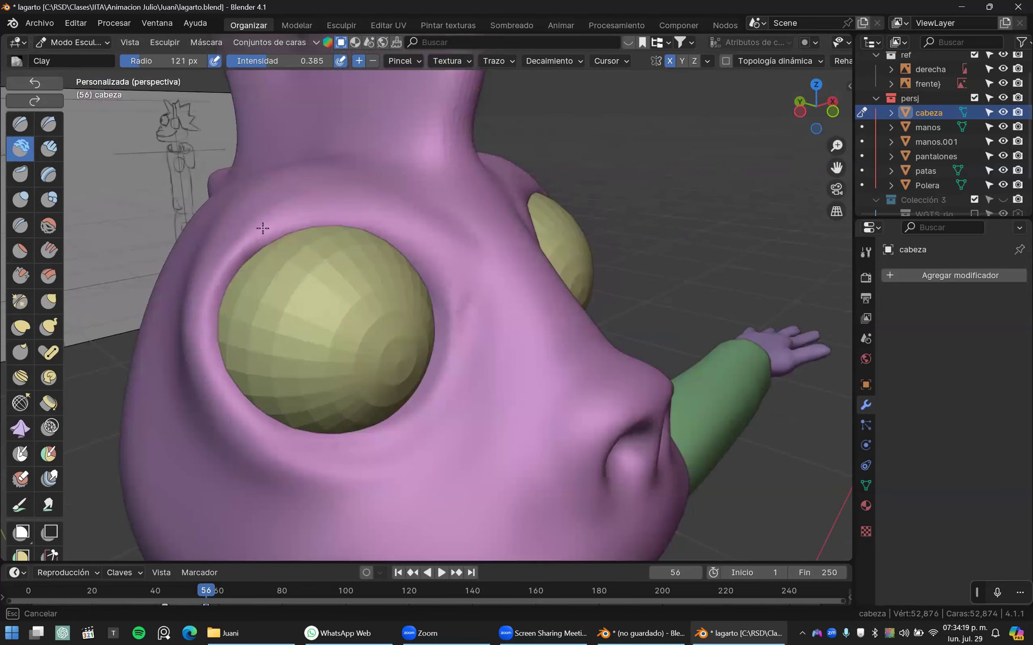
{"action": "mouse_move", "coordinate": [263, 229]}
{"action": "left_mouse_down"}
{"action": "mouse_move", "coordinate": [338, 230]}
{"action": "mouse_move", "coordinate": [350, 220]}
{"action": "mouse_move", "coordinate": [291, 229]}
{"action": "mouse_move", "coordinate": [421, 246]}
{"action": "mouse_move", "coordinate": [446, 264]}
{"action": "mouse_move", "coordinate": [426, 256]}
{"action": "mouse_move", "coordinate": [437, 266]}
{"action": "mouse_move", "coordinate": [415, 269]}
{"action": "mouse_move", "coordinate": [384, 254]}
{"action": "mouse_move", "coordinate": [340, 265]}
{"action": "mouse_move", "coordinate": [357, 234]}
{"action": "mouse_move", "coordinate": [404, 251]}
{"action": "mouse_move", "coordinate": [361, 228]}
{"action": "mouse_move", "coordinate": [397, 242]}
{"action": "mouse_move", "coordinate": [404, 212]}
{"action": "mouse_move", "coordinate": [396, 222]}
{"action": "mouse_move", "coordinate": [461, 238]}
{"action": "mouse_move", "coordinate": [379, 207]}
{"action": "left_mouse_up"}
{"action": "key", "text": "ctrl+z"}
- Try building a thick brow ridge over the eyes with the Draw brush at a 121 px radius, and undo it
{"action": "left_click", "coordinate": [20, 123]}
{"action": "key", "text": "ctrl+z"}
{"action": "scroll", "coordinate": [360, 244], "scroll_direction": "down", "scroll_amount": 3}
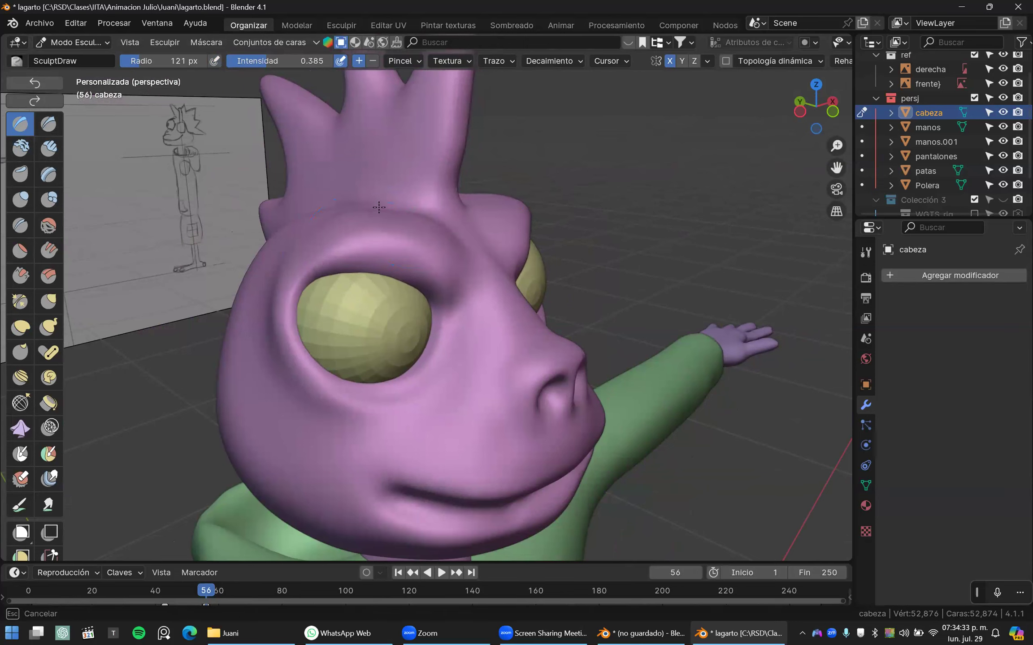
{"action": "left_click_drag", "start_coordinate": [312, 231], "coordinate": [491, 285]}
{"action": "scroll", "coordinate": [475, 281], "scroll_direction": "down", "scroll_amount": 1}
{"action": "right_click_drag", "start_coordinate": [496, 281], "coordinate": [350, 287]}
{"action": "key", "text": "ctrl+z"}
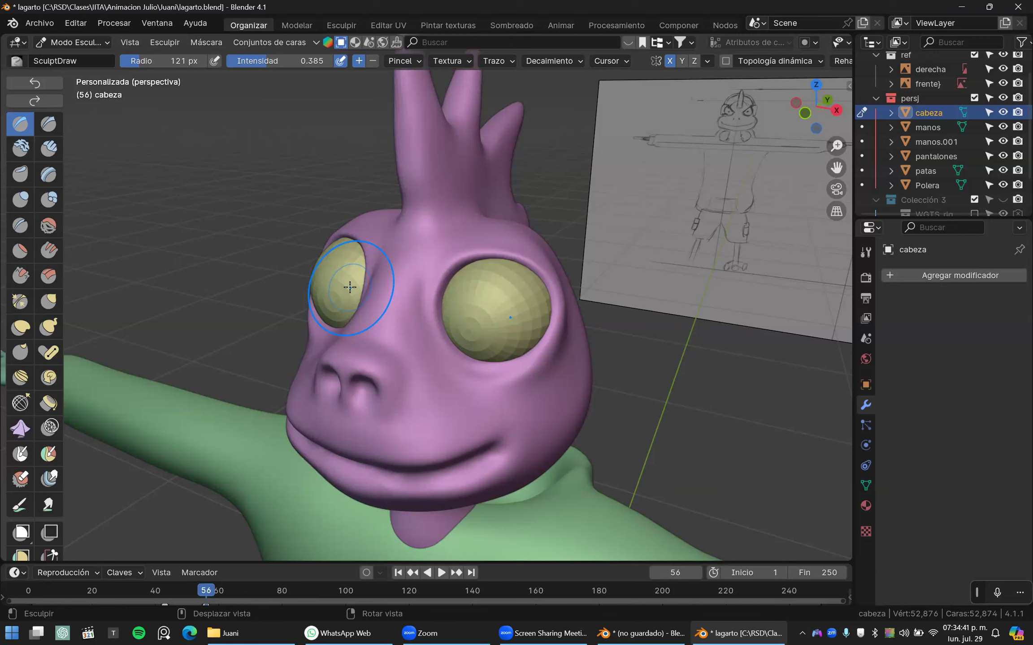
- Launch a second, empty Blender 4.1 session alongside the lagarto file
{"action": "left_click", "coordinate": [4, 632]}
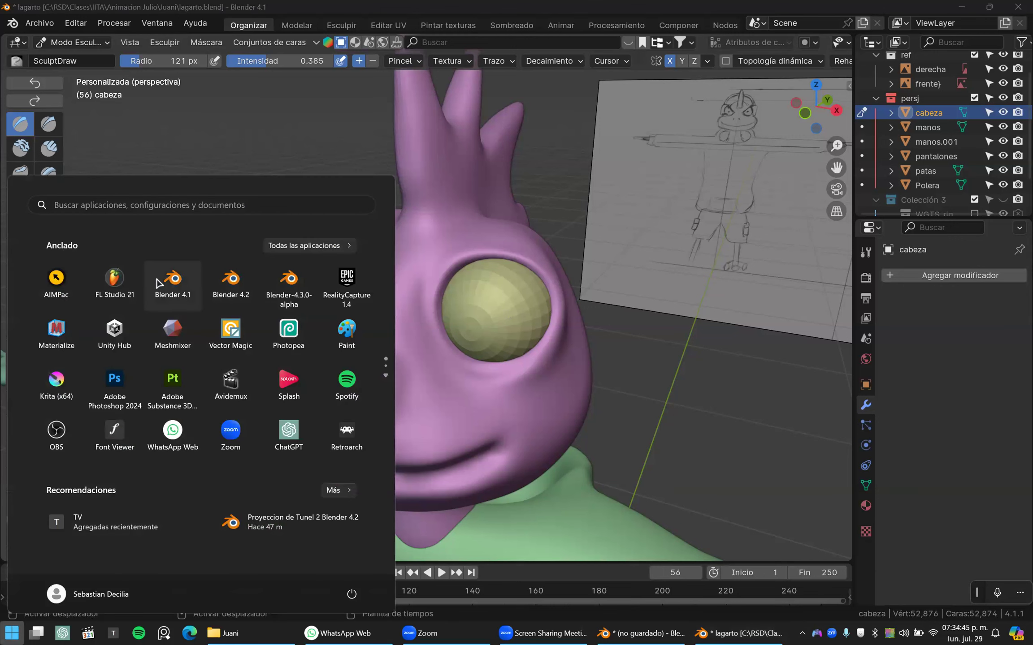
{"action": "left_click", "coordinate": [177, 286]}
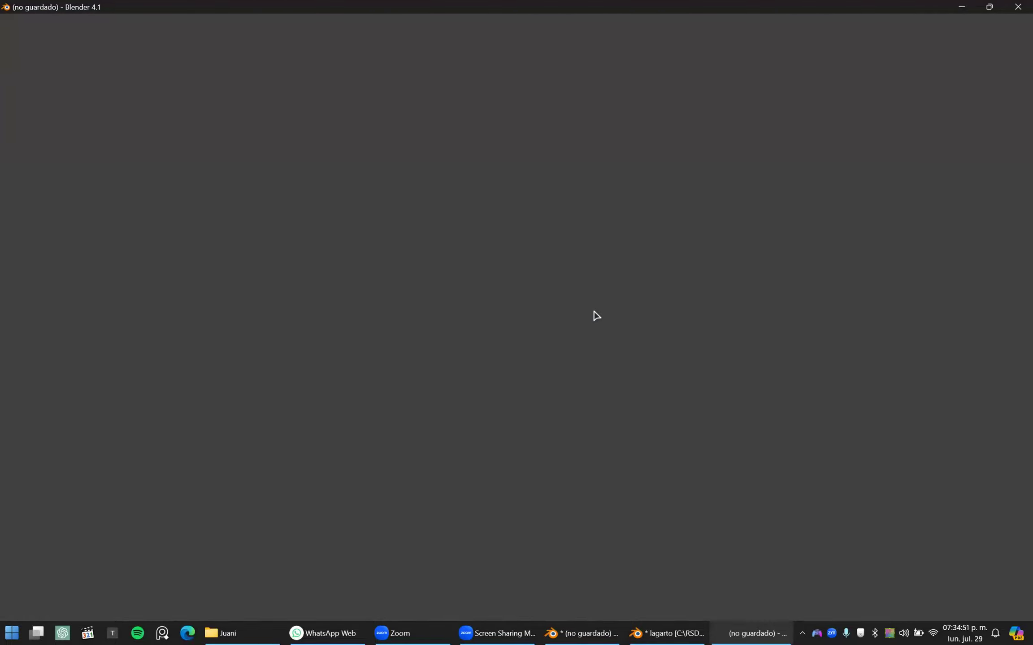
{"action": "left_click", "coordinate": [315, 627]}
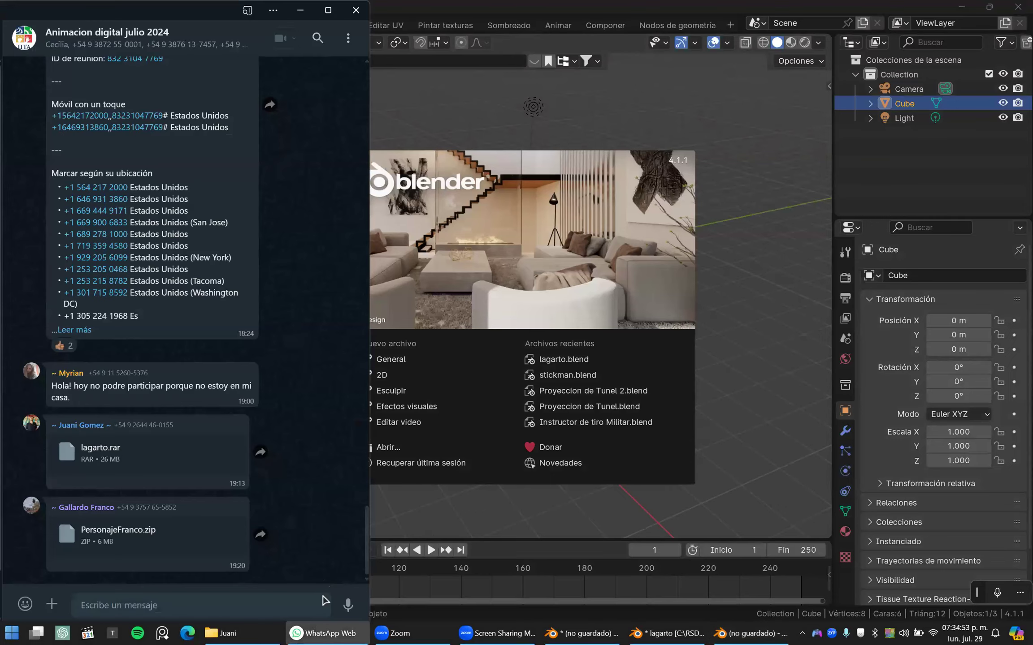
{"action": "left_click", "coordinate": [316, 629]}
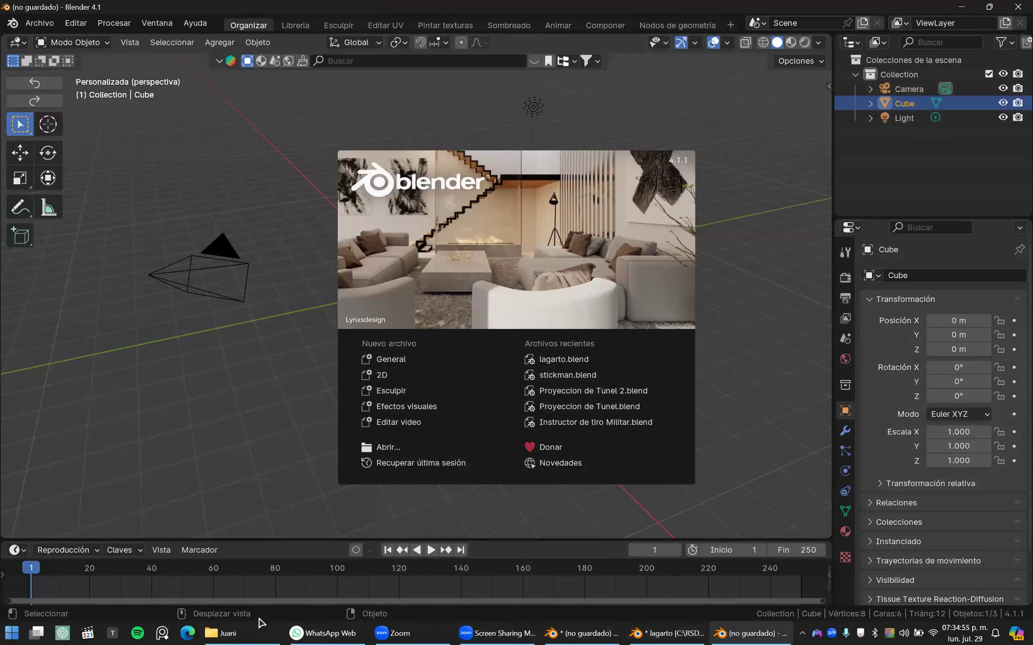
{"action": "left_click", "coordinate": [231, 632]}
{"action": "left_click", "coordinate": [259, 632]}
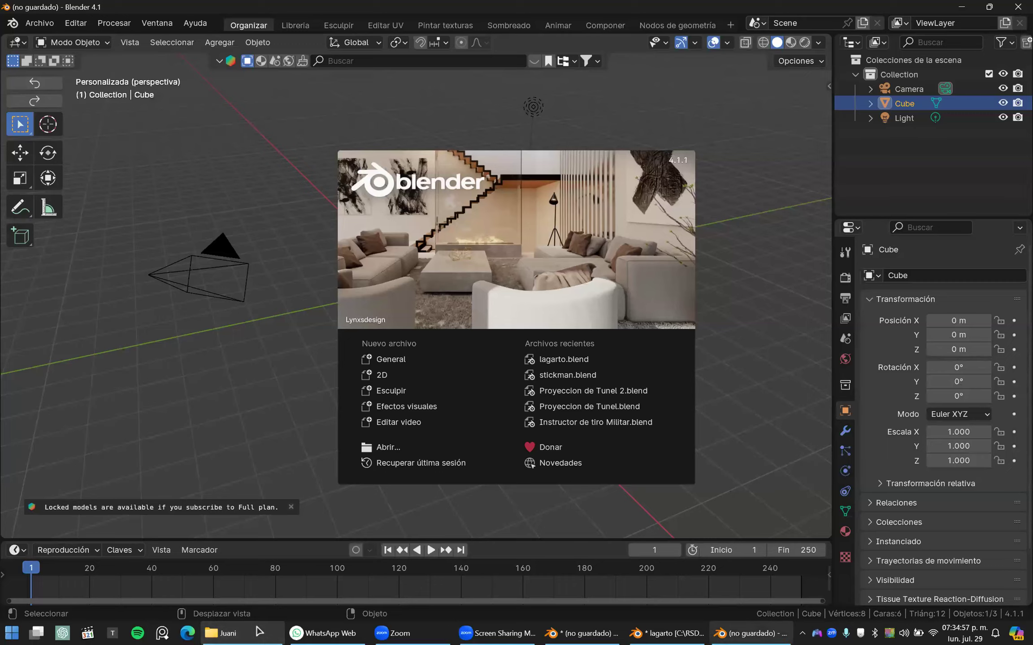
{"action": "left_click", "coordinate": [259, 632]}
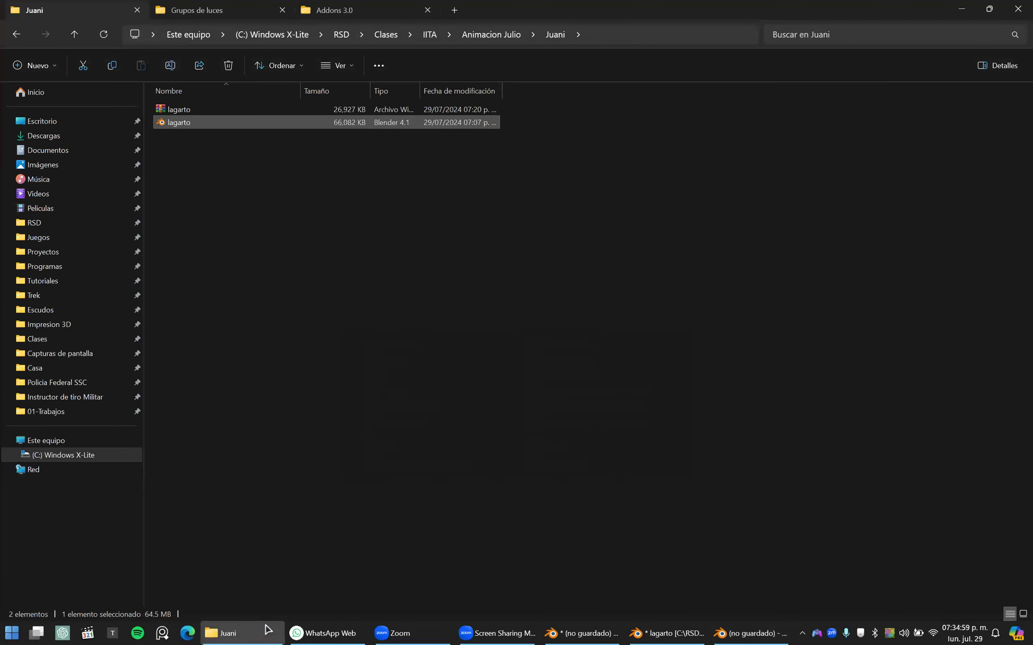
{"action": "left_click", "coordinate": [247, 628]}
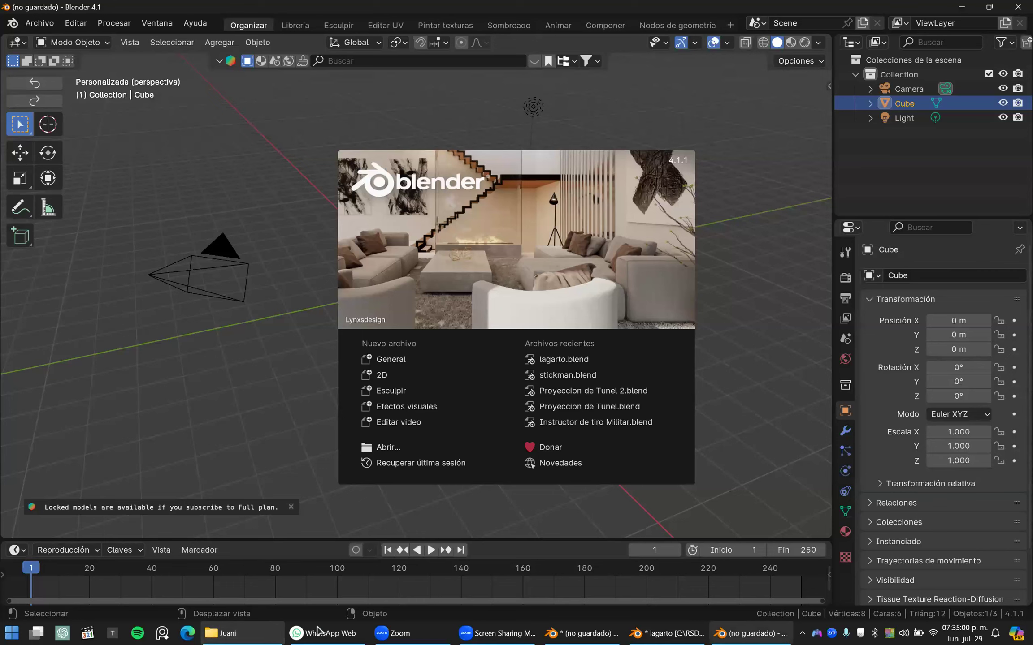
- Switch to the Edge browser, search Bing for "geometria dibujo homero", and browse the image results
{"action": "left_click", "coordinate": [189, 627]}
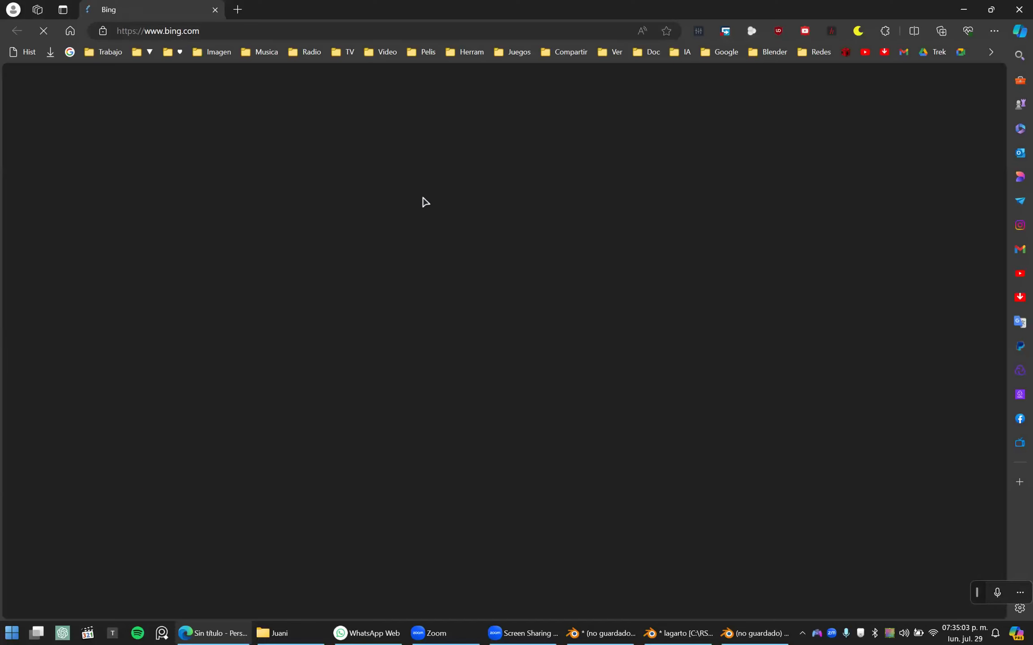
{"action": "type", "text": "dib"}
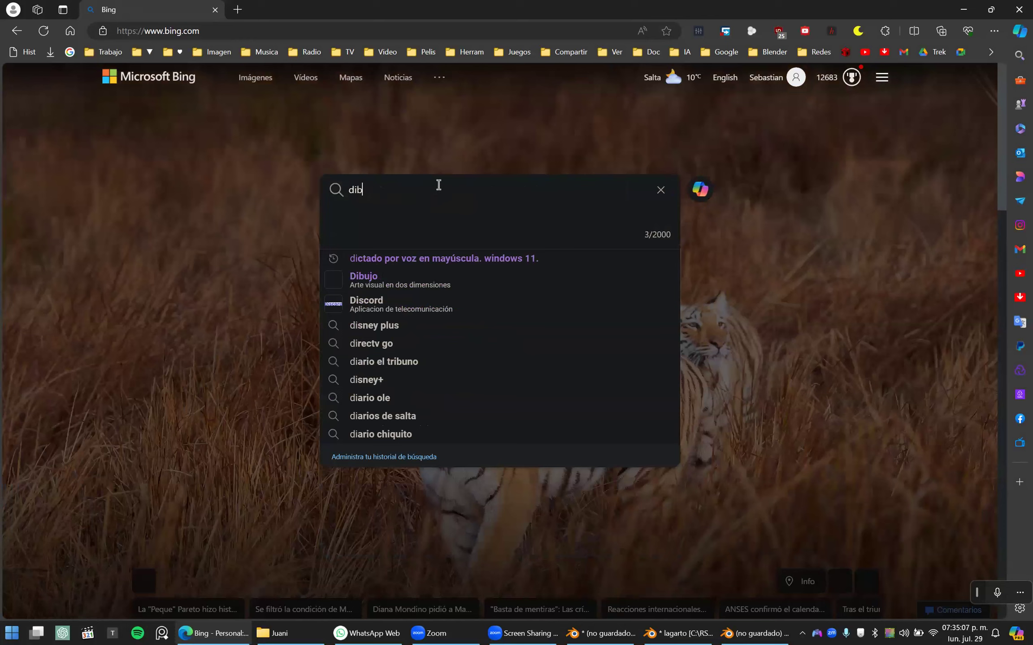
{"action": "key", "text": "BackSpace"}
{"action": "key", "text": "BackSpace"}
{"action": "type", "text": "geome"}
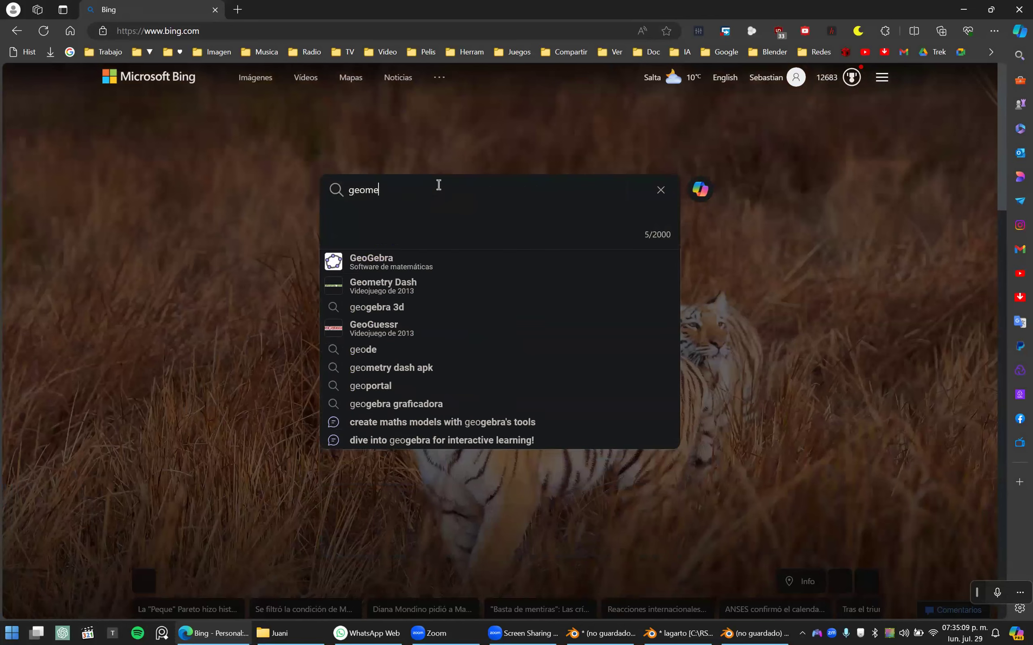
{"action": "type", "text": "tria di"}
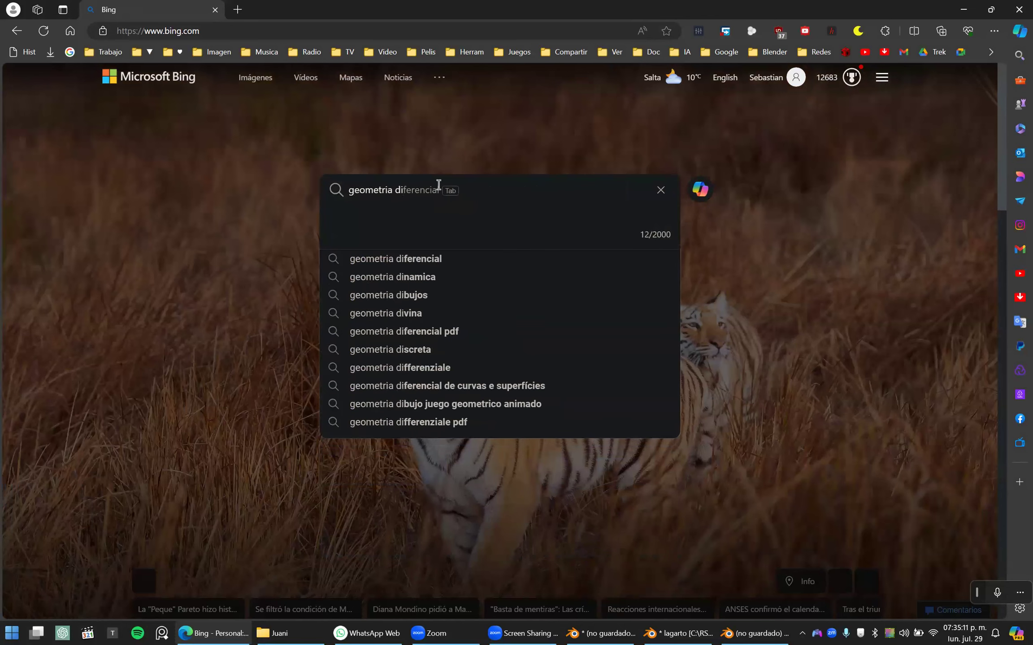
{"action": "type", "text": "bujo"}
{"action": "type", "text": " homero"}
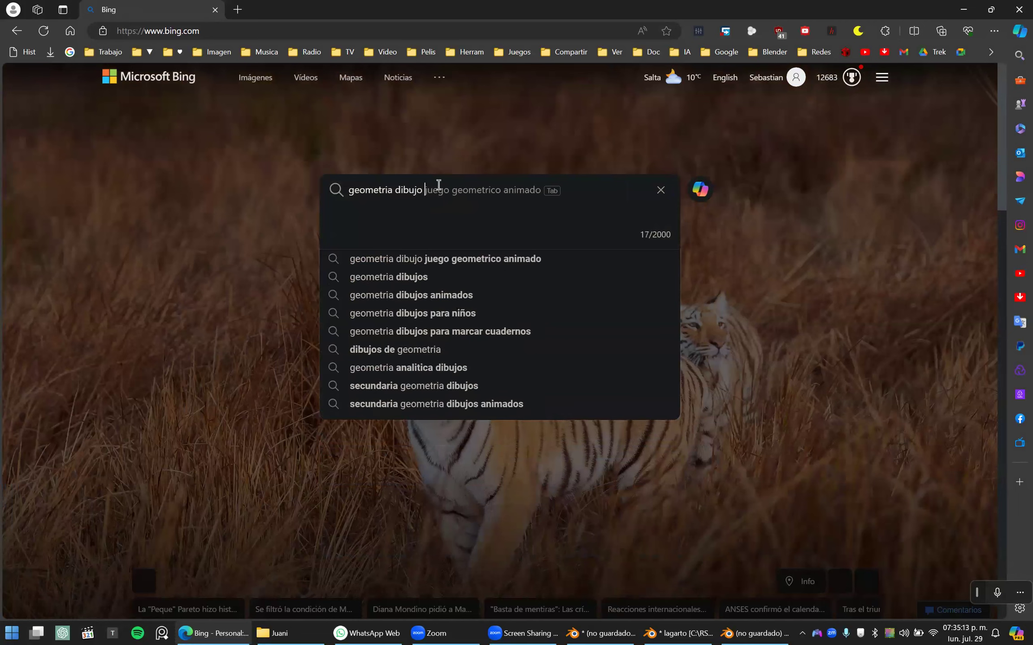
{"action": "key", "text": "Return"}
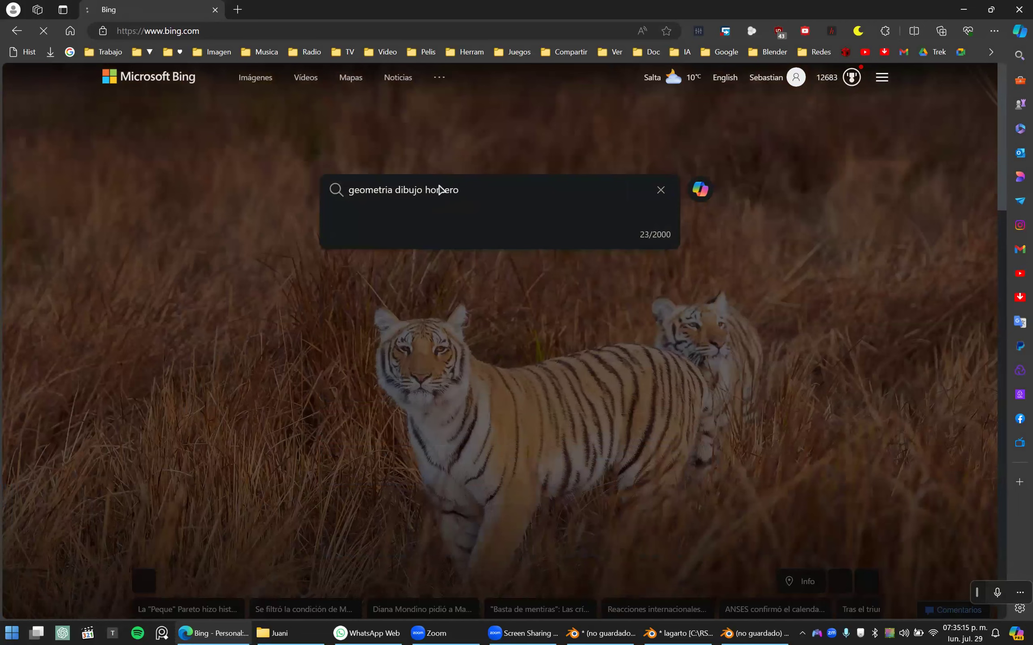
{"action": "left_click", "coordinate": [266, 124]}
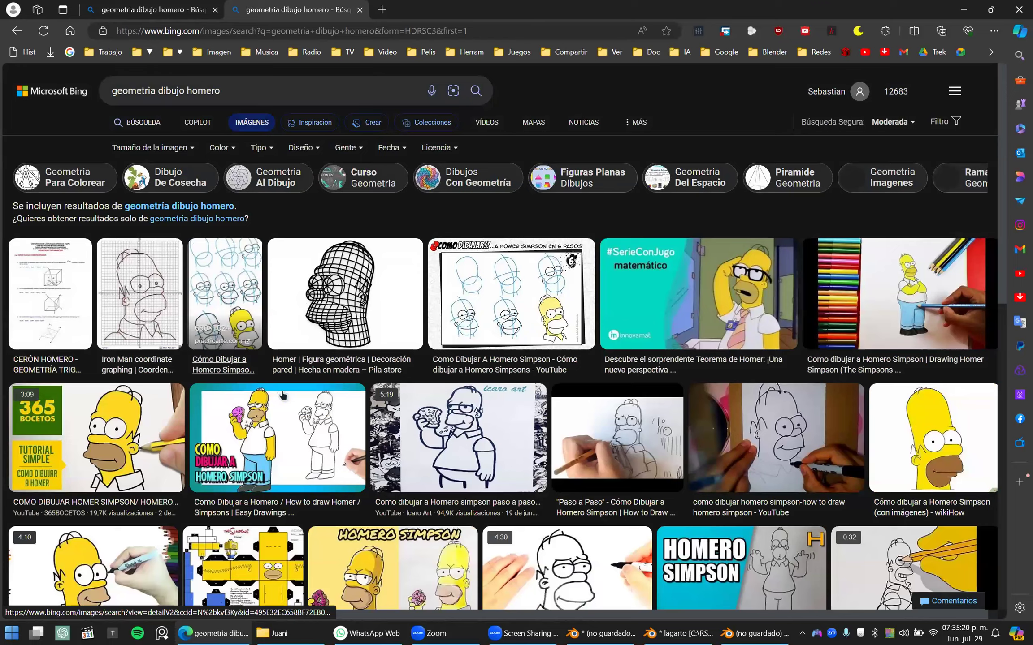
{"action": "scroll", "coordinate": [283, 396], "scroll_direction": "down", "scroll_amount": 5}
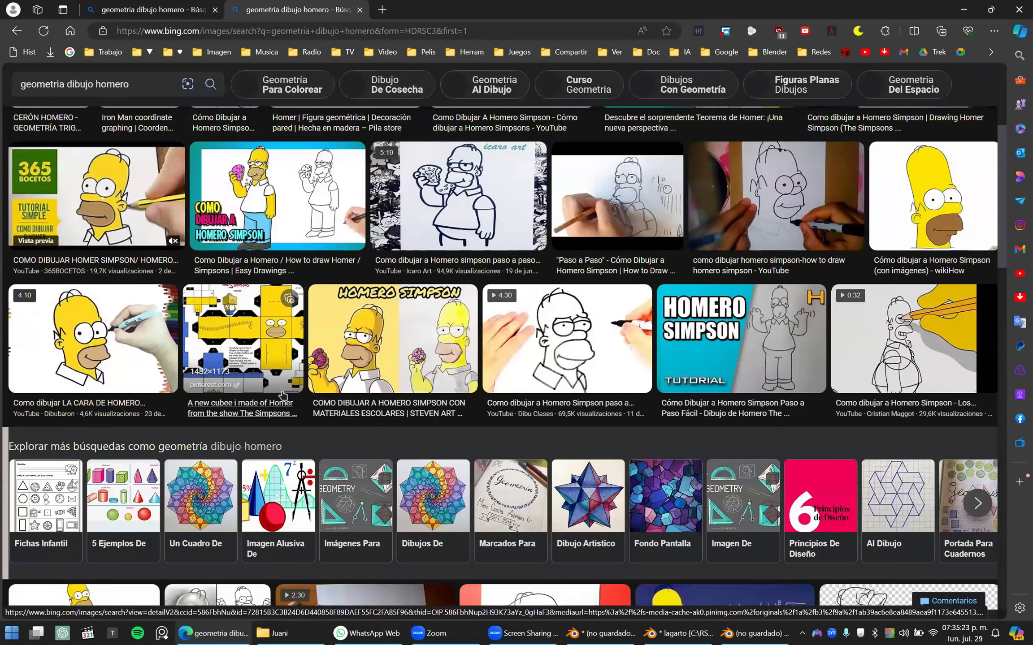
- Open the Homer head construction sheet from the image results and browse its related Simpsons model sheets
{"action": "scroll", "coordinate": [735, 408], "scroll_direction": "down", "scroll_amount": 5}
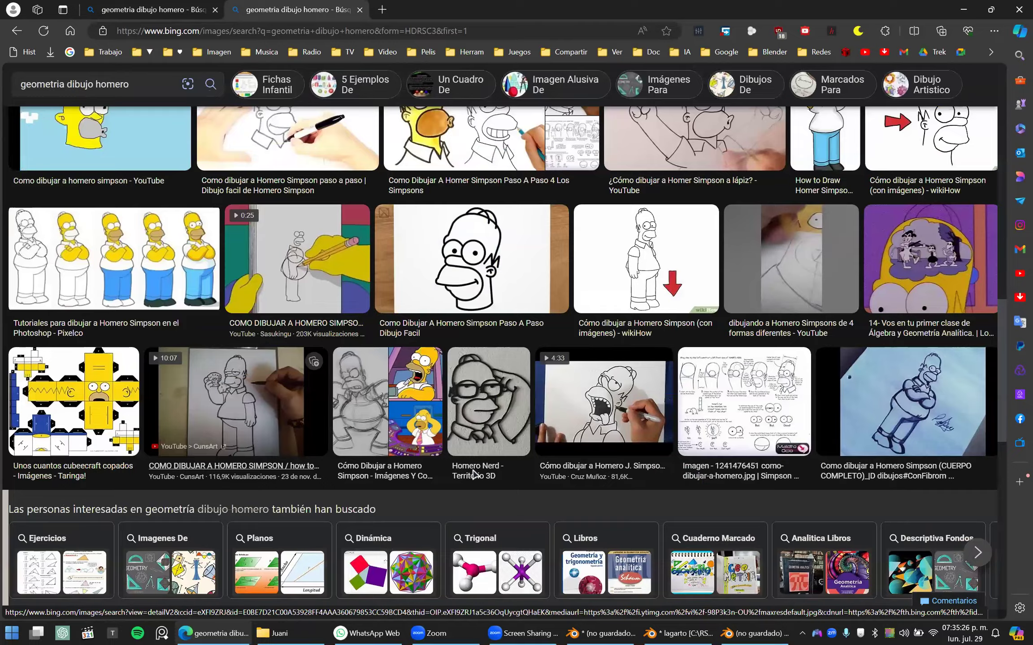
{"action": "left_click", "coordinate": [438, 448]}
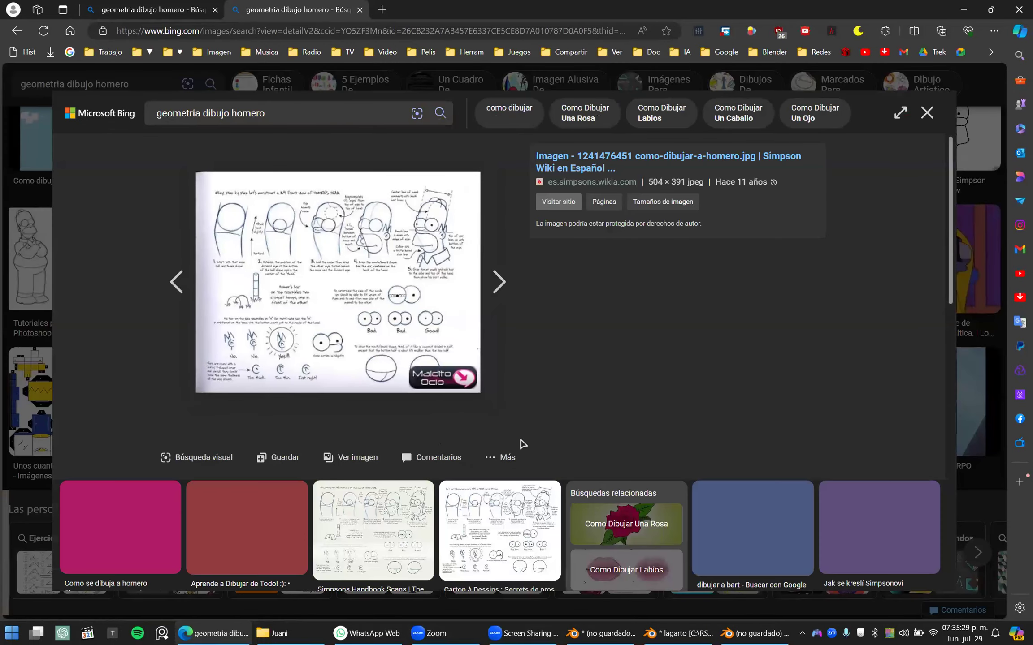
{"action": "scroll", "coordinate": [521, 442], "scroll_direction": "down", "scroll_amount": 3}
{"action": "scroll", "coordinate": [530, 442], "scroll_direction": "down", "scroll_amount": 4}
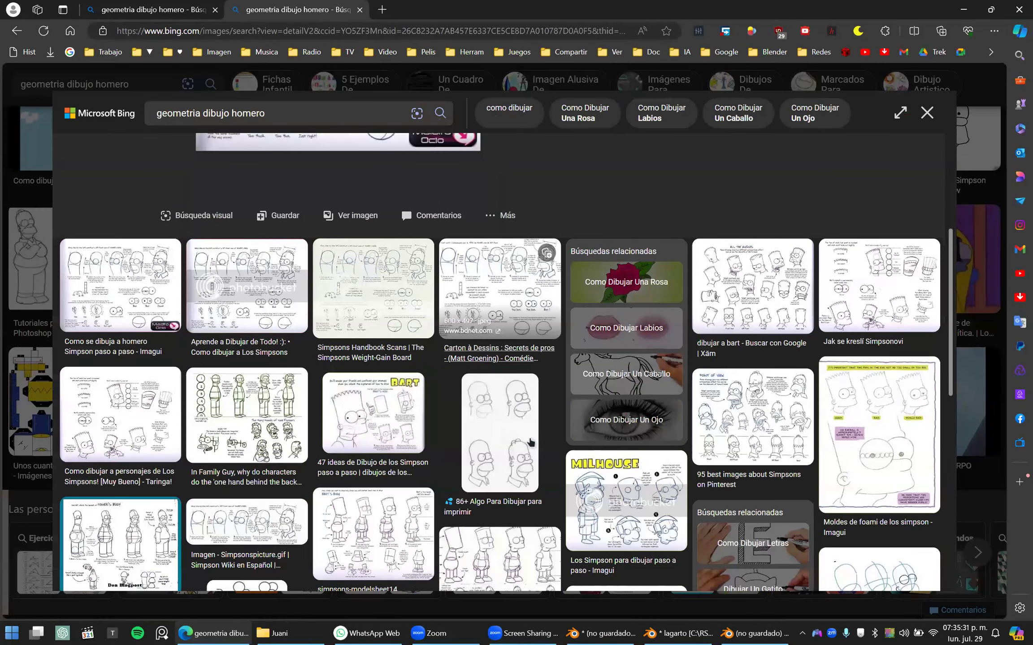
- Pick the Ned Flanders model sheet from the related images and view it on its own in a new browser tab
{"action": "left_click", "coordinate": [246, 354]}
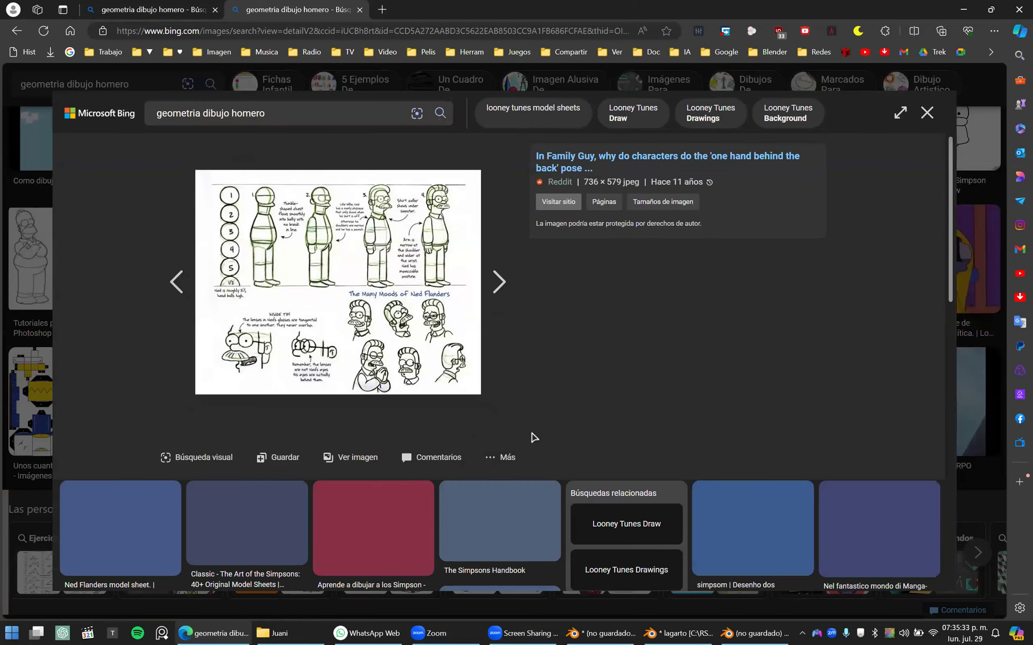
{"action": "right_click", "coordinate": [433, 309]}
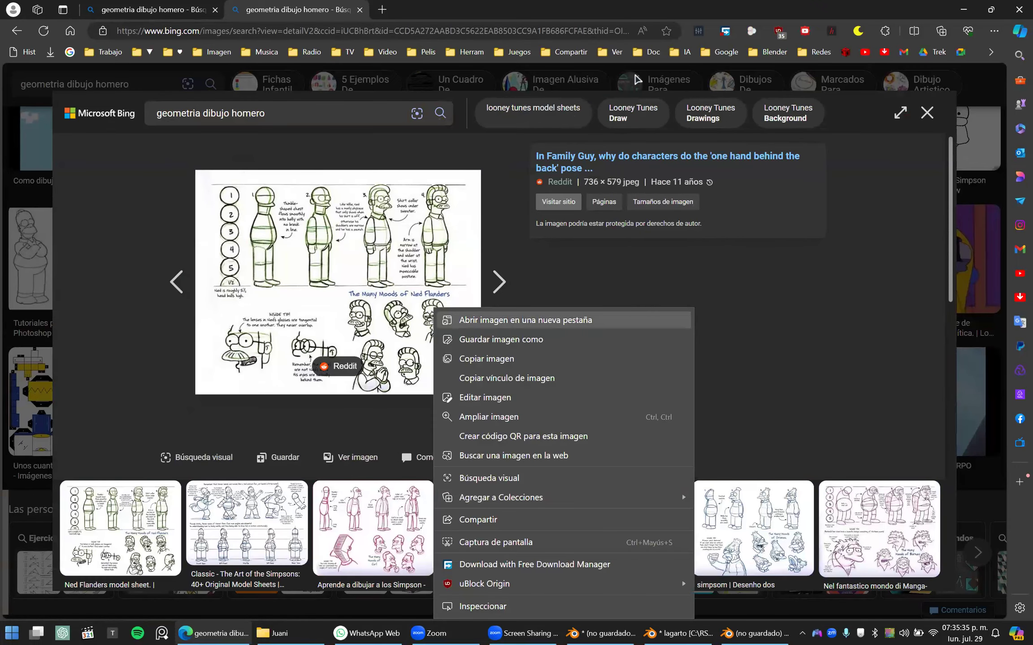
{"action": "left_click", "coordinate": [453, 320]}
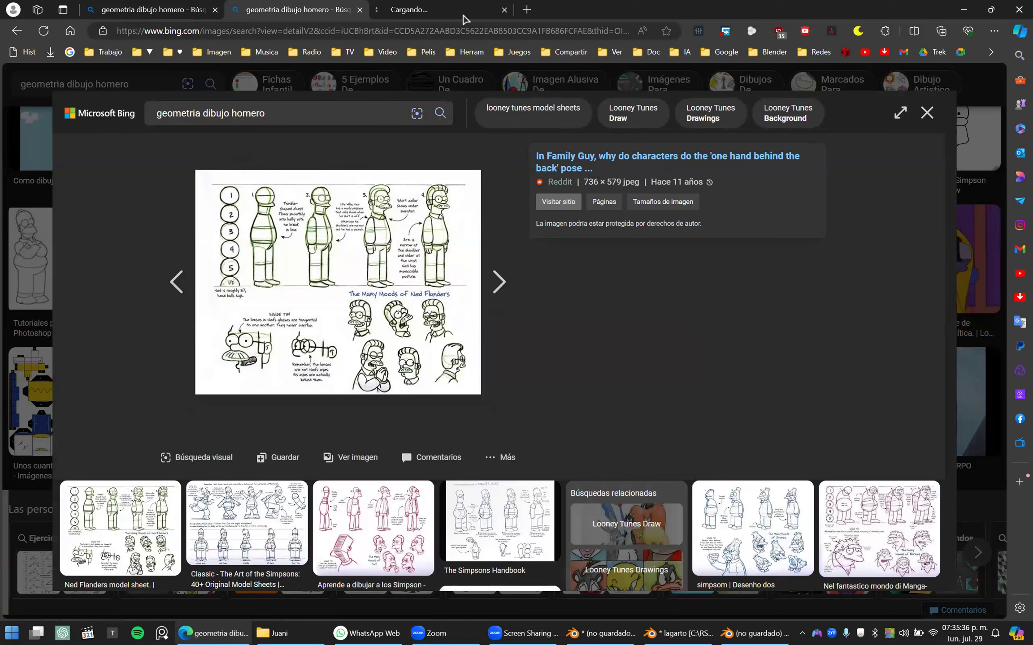
{"action": "key", "text": "ctrl+Tab"}
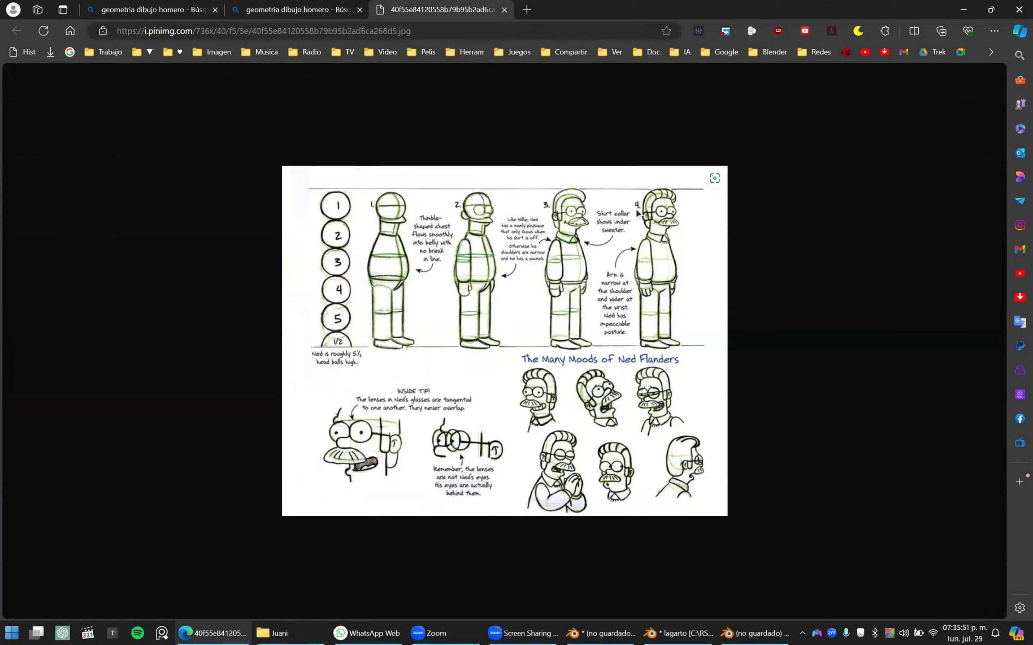
{"action": "left_click", "coordinate": [317, 29]}
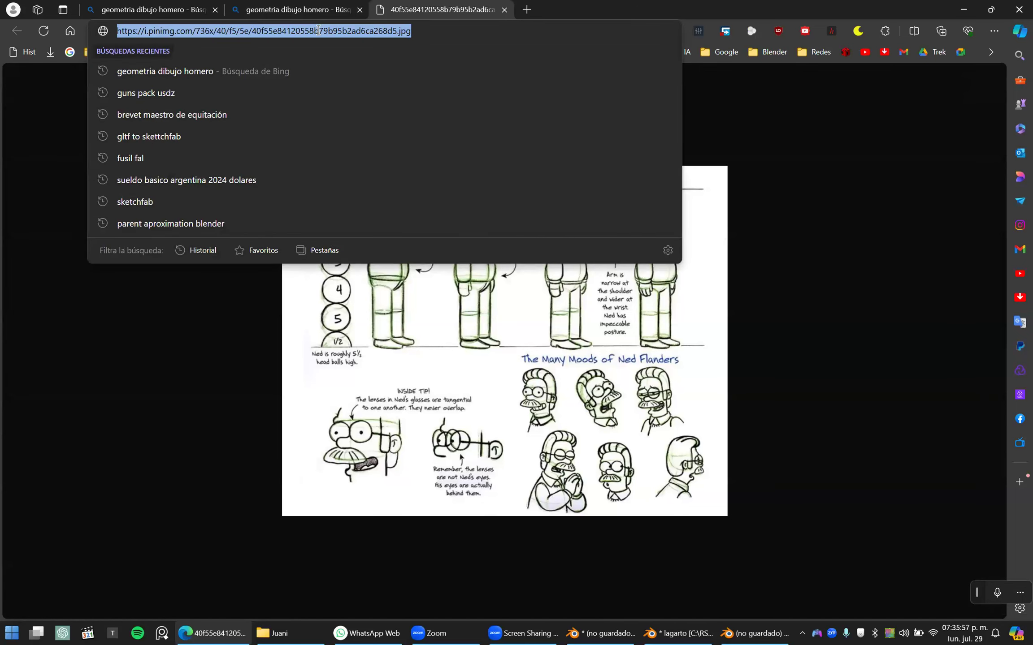
{"action": "type", "text": "dibujar"}
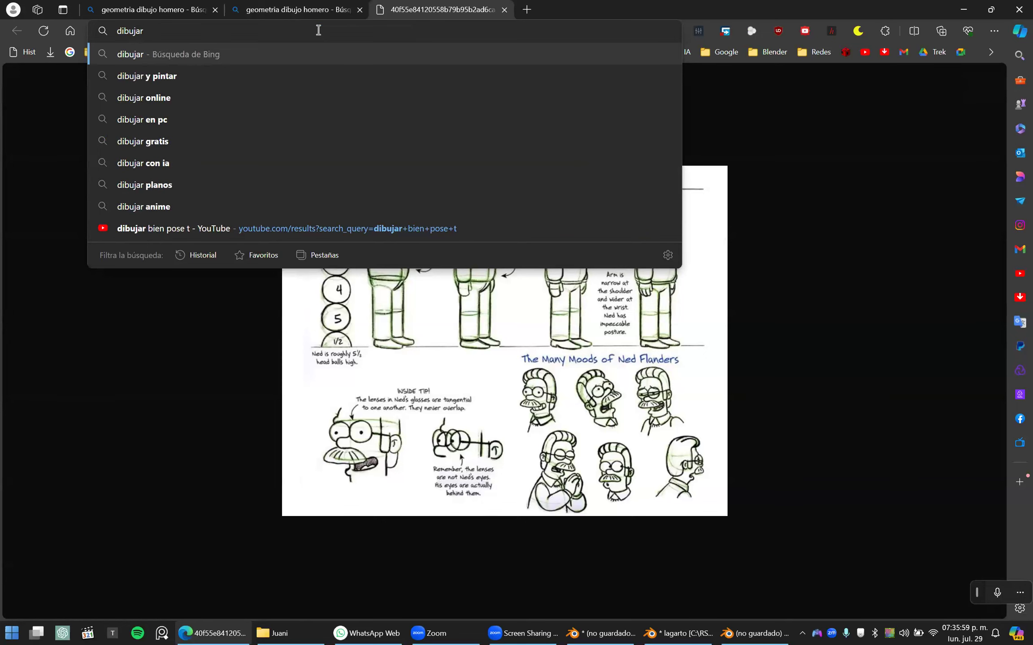
{"action": "key", "text": "BackSpace"}
{"action": "key", "text": "BackSpace"}
{"action": "key", "text": "BackSpace"}
{"action": "key", "text": "BackSpace"}
{"action": "key", "text": "BackSpace"}
{"action": "key", "text": "BackSpace"}
{"action": "key", "text": "BackSpace"}
{"action": "key", "text": "BackSpace"}
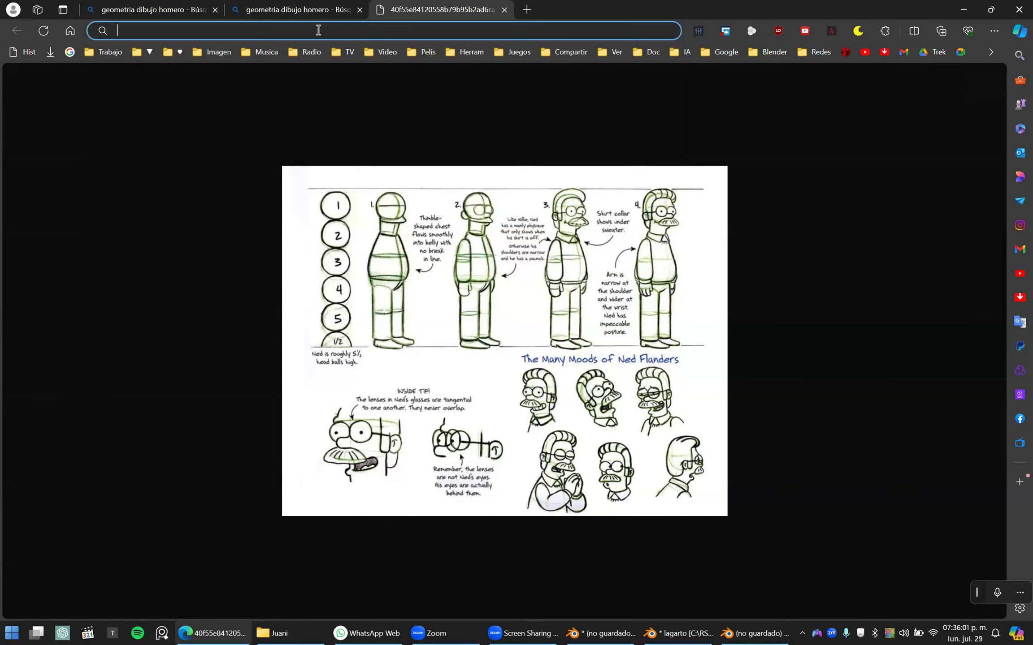
- Search Bing for "rdibujo realista" and browse the video results
{"action": "type", "text": "rdo"}
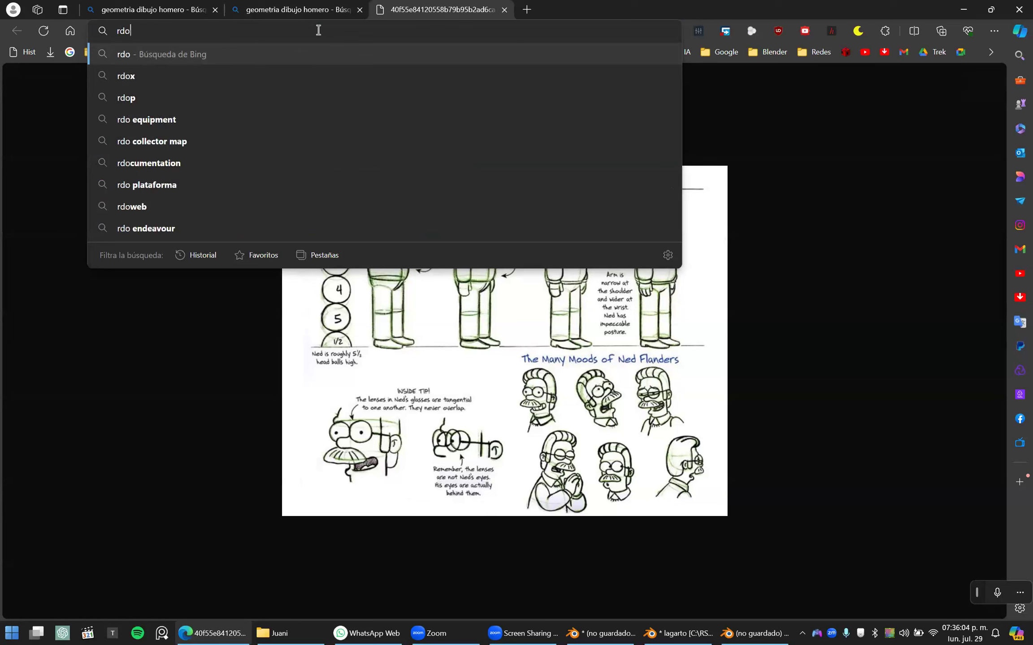
{"action": "type", "text": "ibuj"}
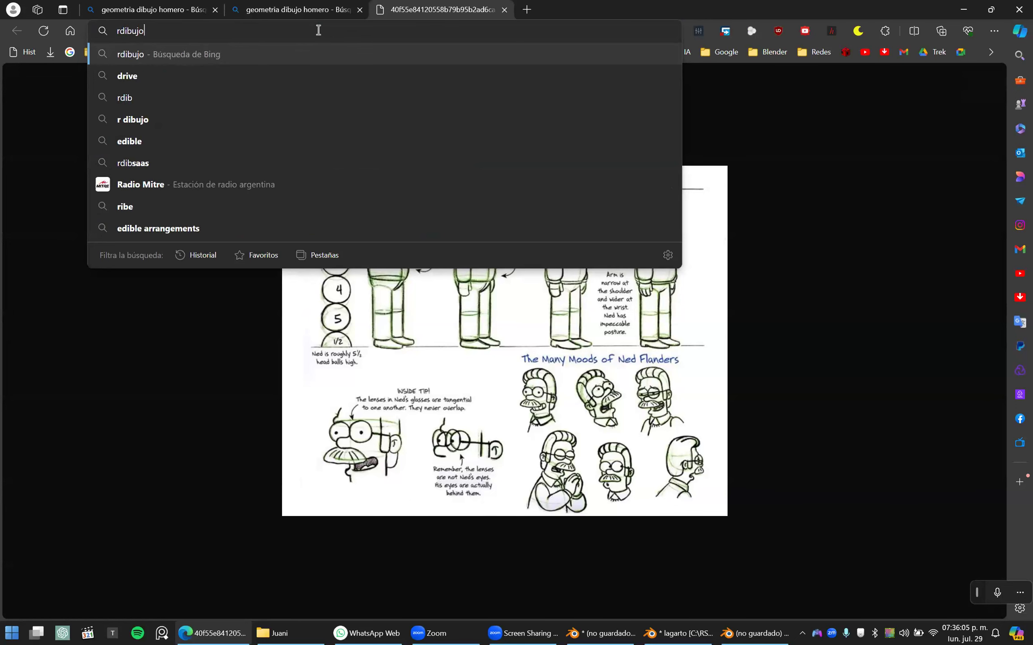
{"action": "type", "text": "o realista"}
{"action": "key", "text": "Return"}
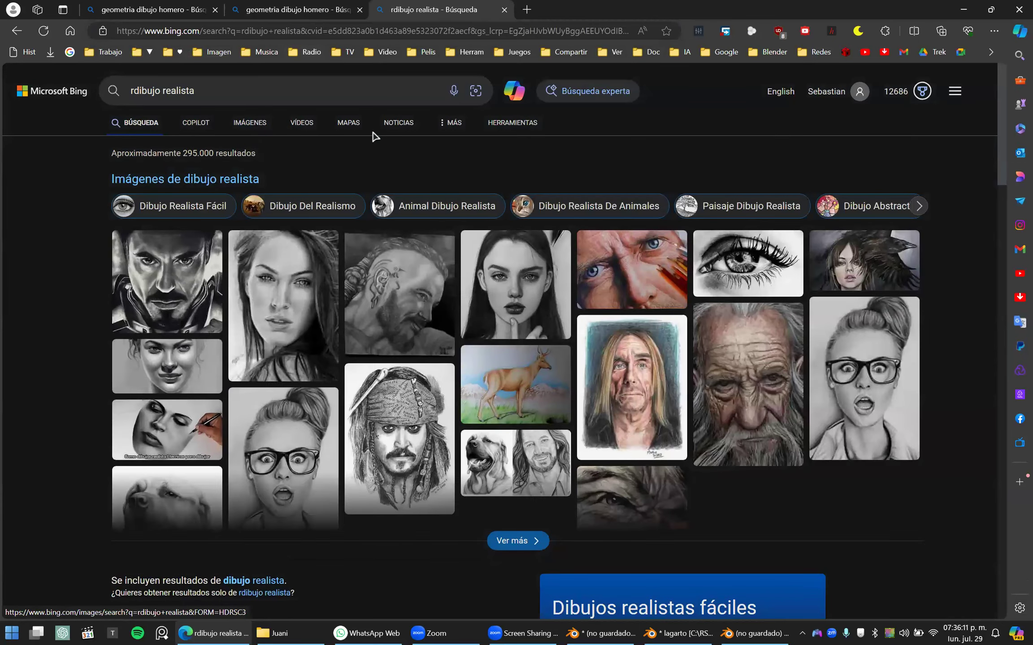
{"action": "left_click", "coordinate": [302, 123]}
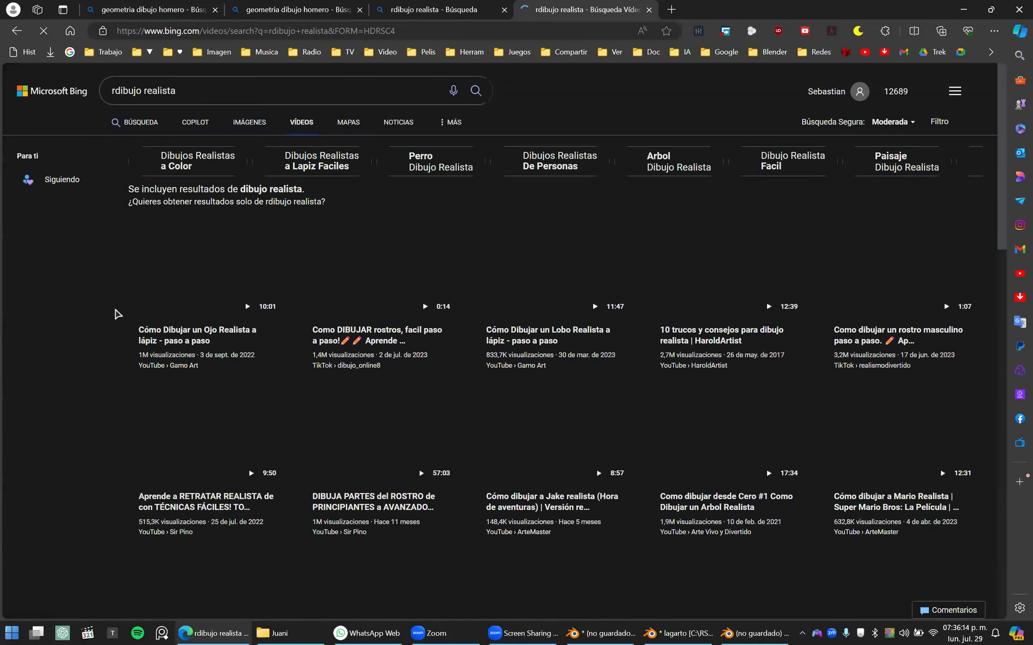
{"action": "scroll", "coordinate": [116, 316], "scroll_direction": "down", "scroll_amount": 3}
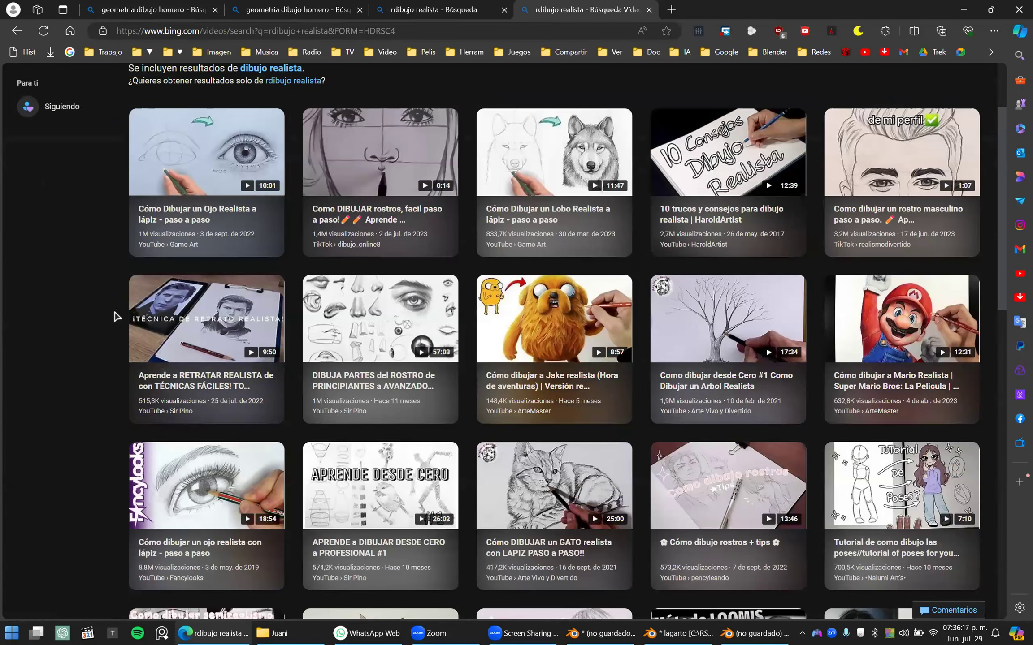
{"action": "scroll", "coordinate": [115, 316], "scroll_direction": "down", "scroll_amount": 3}
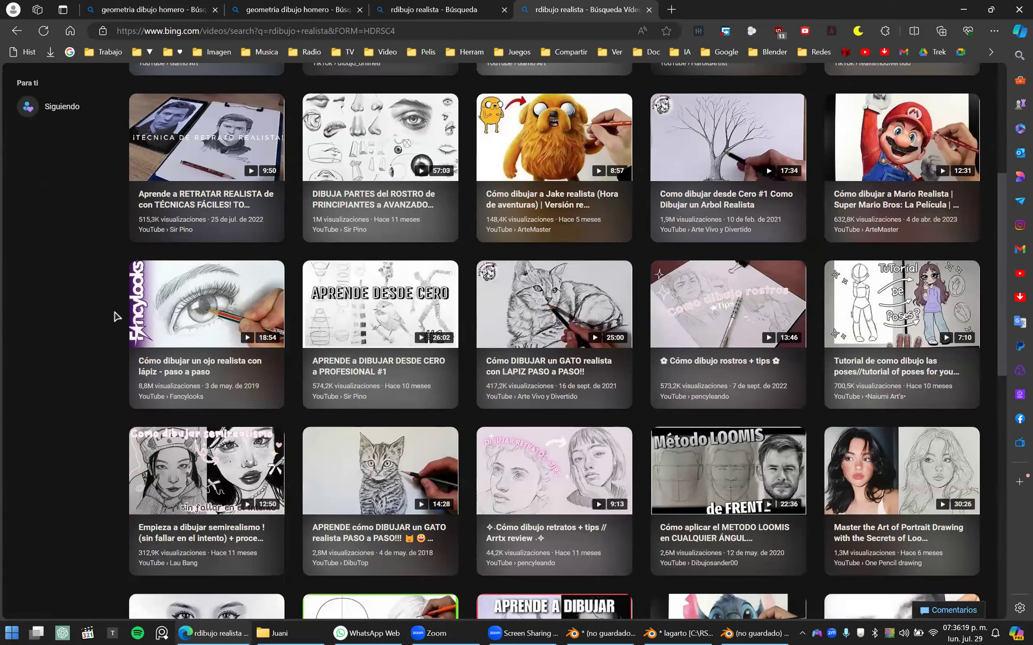
- Open the METODO LOOMIS en CUALQUIER ÁNGULO video on YouTube and close the Bing video page
{"action": "left_click", "coordinate": [378, 492]}
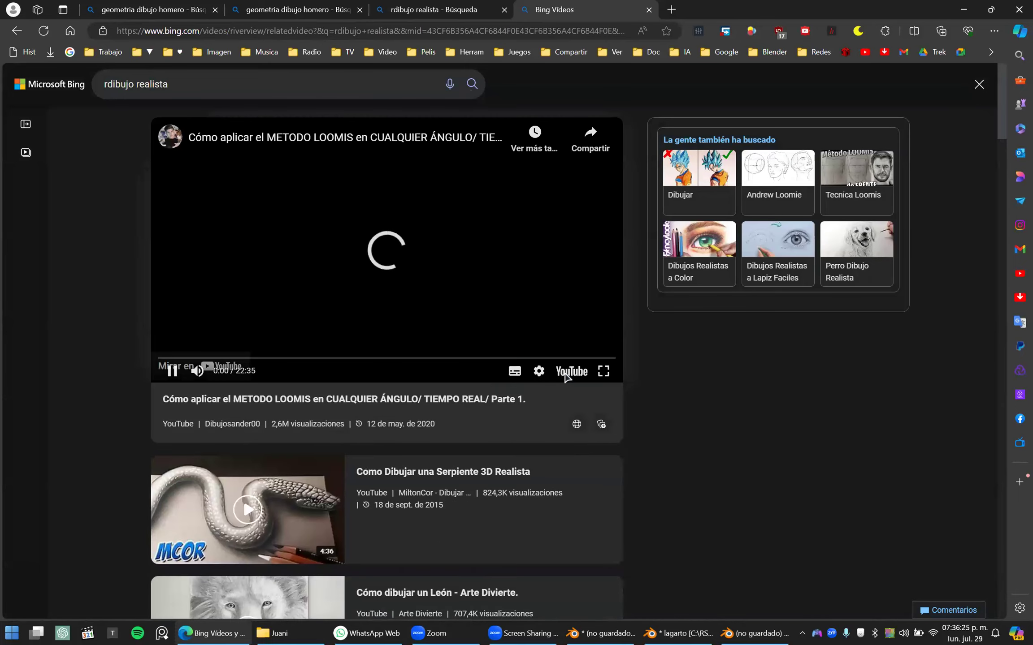
{"action": "left_click", "coordinate": [470, 133]}
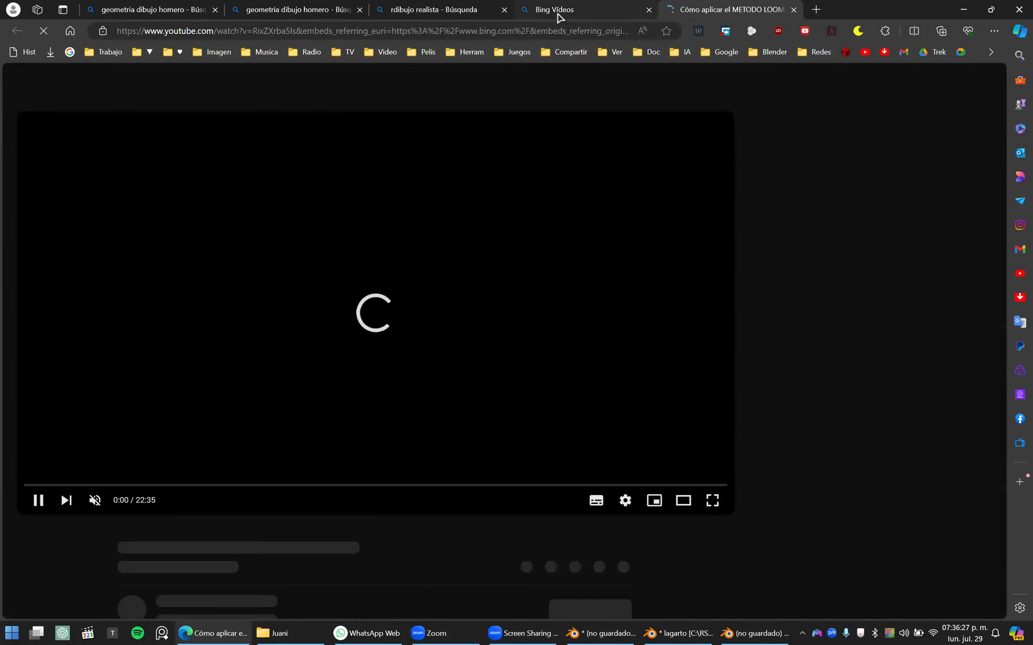
{"action": "middle_click", "coordinate": [558, 14]}
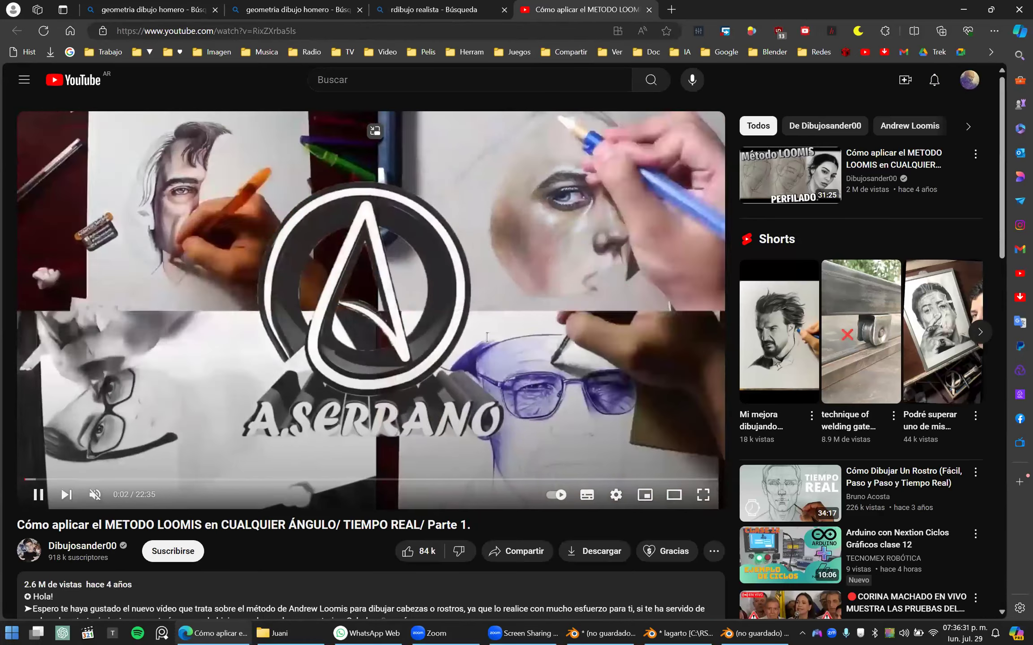
- Skim the Loomis method video through the head construction and shading stages, and pause it at about 20:35
{"action": "key", "text": "Right"}
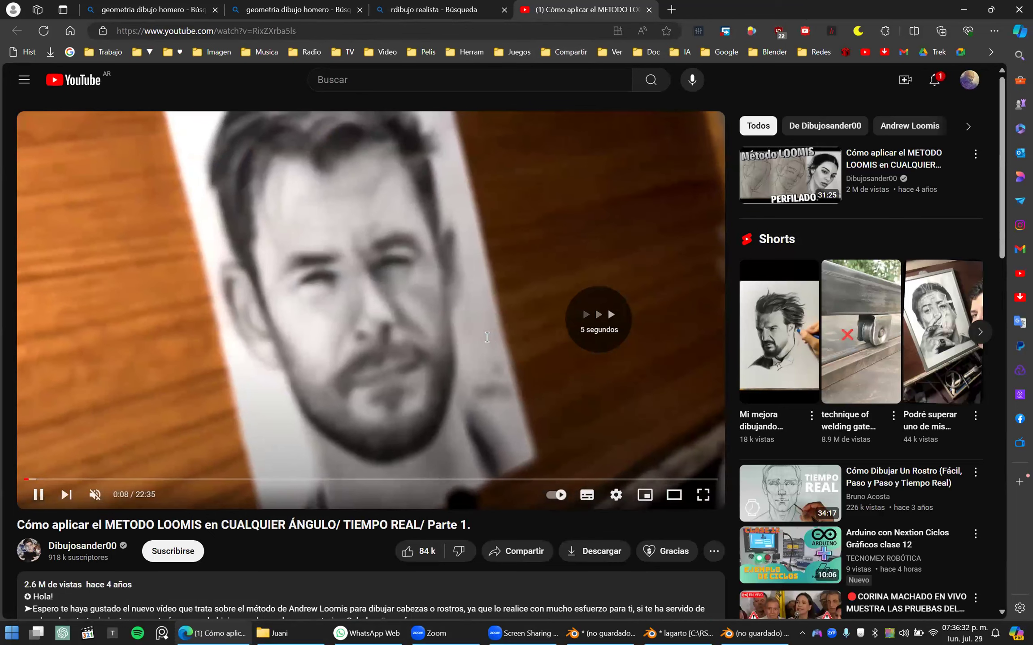
{"action": "key", "text": "Right"}
{"action": "key", "text": "Right"}
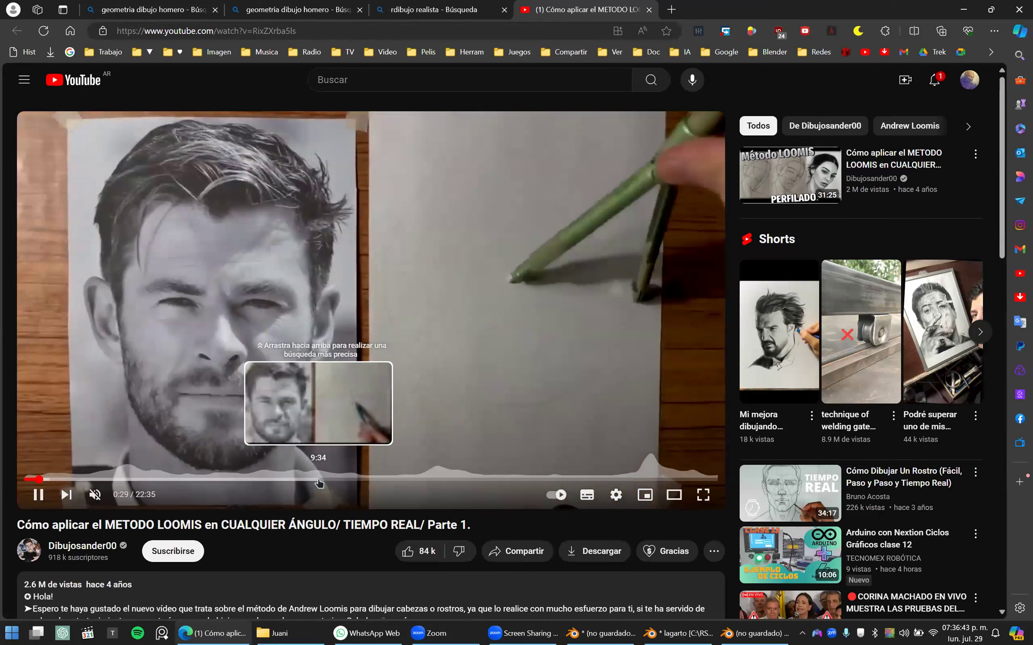
{"action": "left_click", "coordinate": [418, 482]}
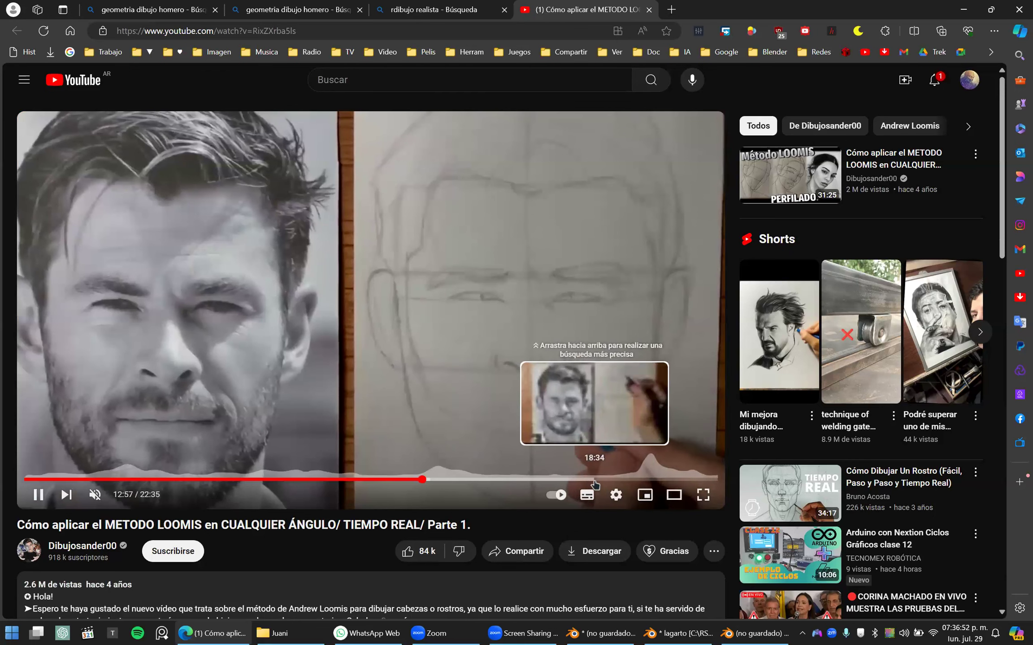
{"action": "left_click", "coordinate": [594, 480]}
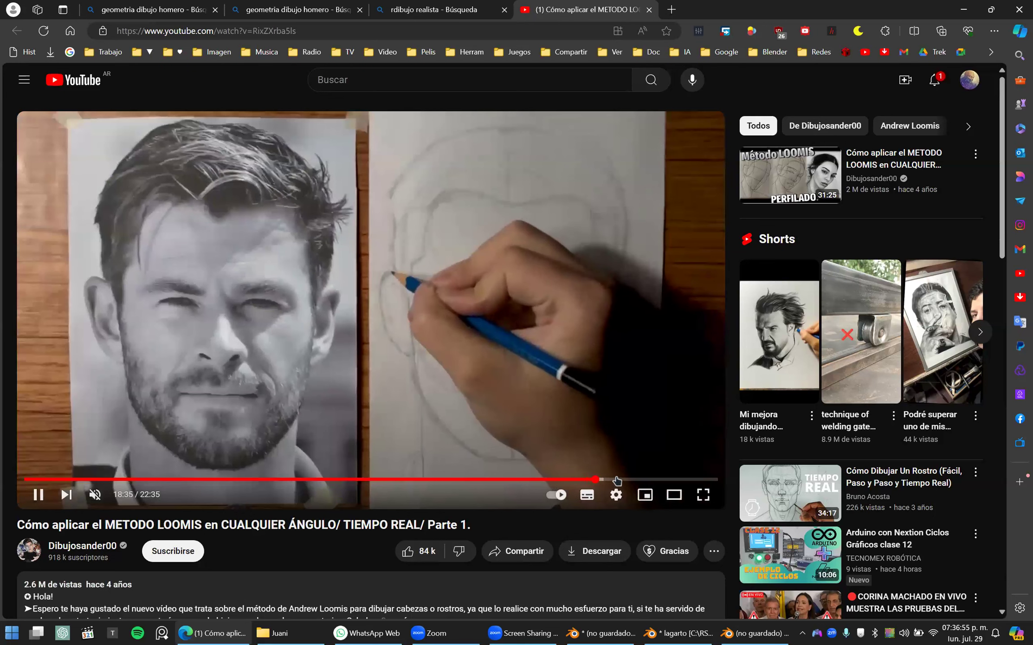
{"action": "left_click", "coordinate": [601, 480]}
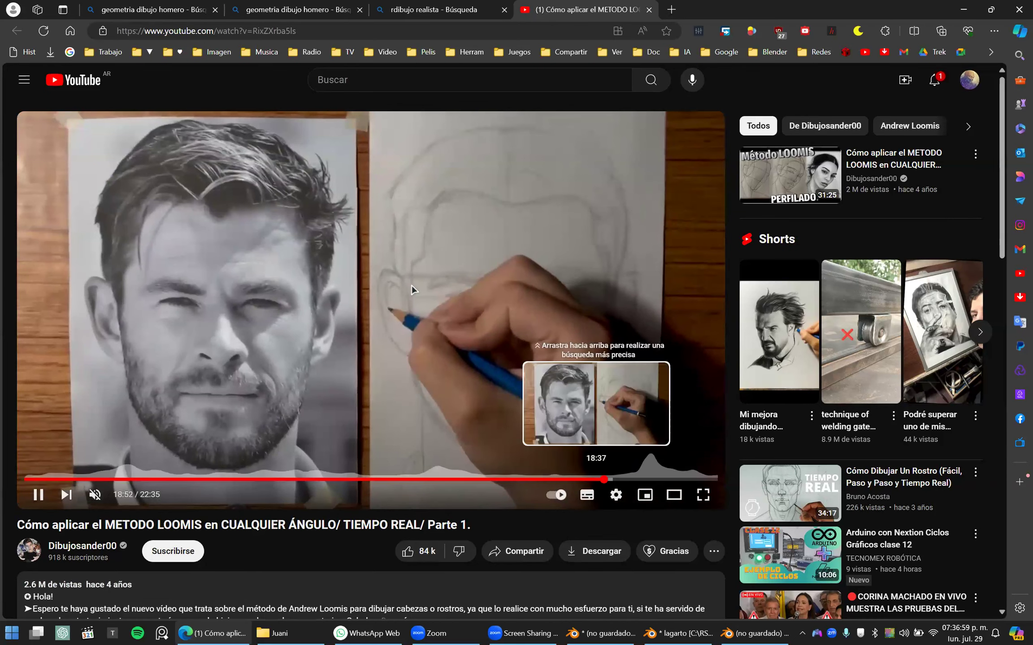
{"action": "left_click", "coordinate": [596, 480]}
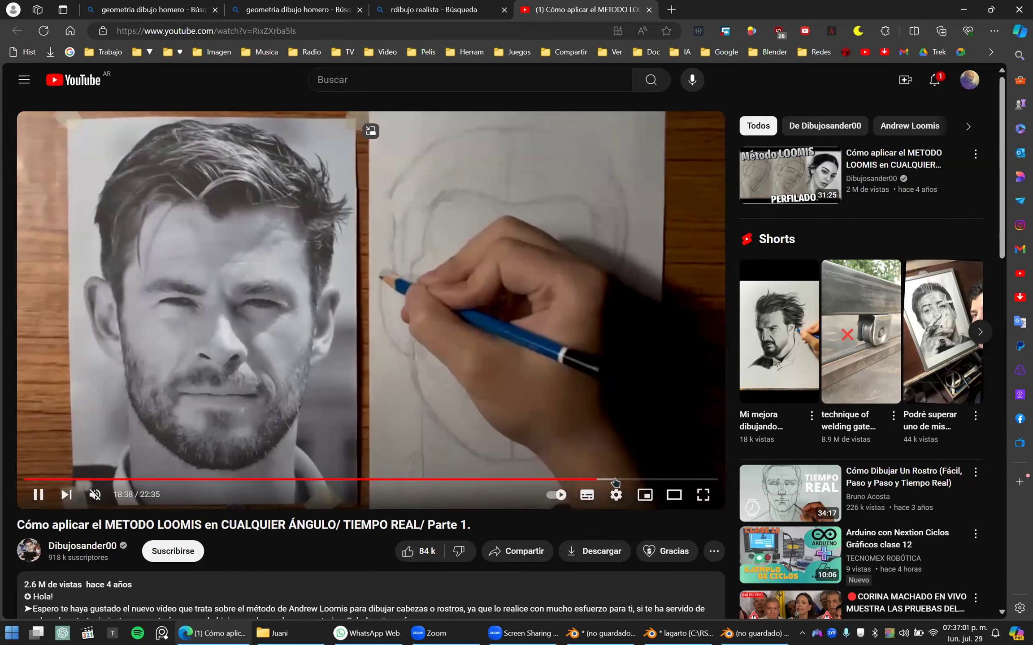
{"action": "left_click", "coordinate": [653, 479]}
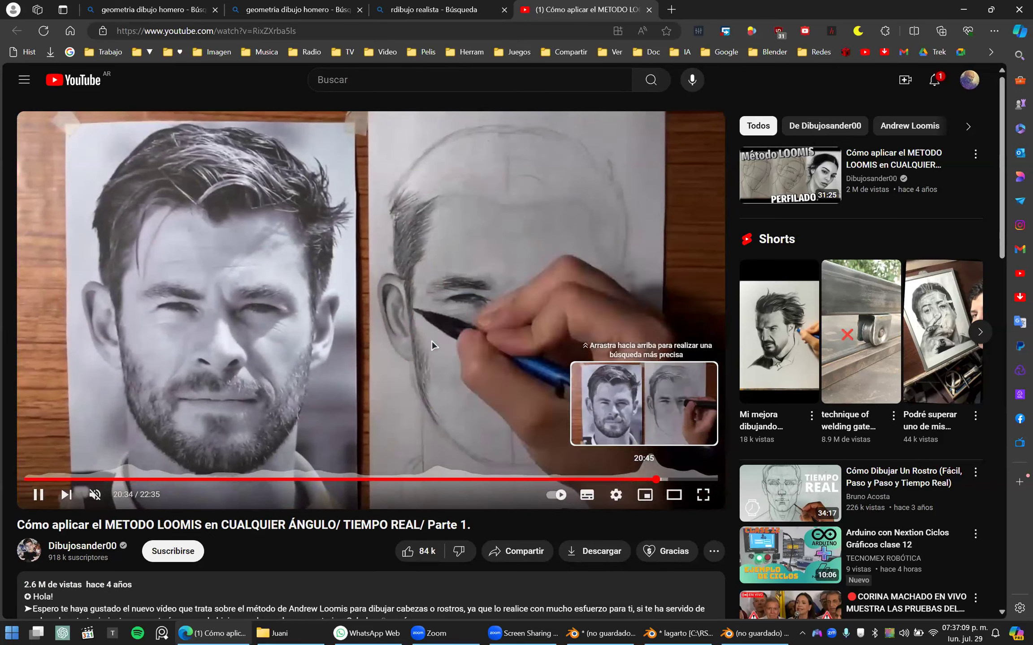
{"action": "left_click", "coordinate": [355, 233]}
- Search YouTube for "esculpir personaje" and look through the video results
{"action": "left_click", "coordinate": [324, 85]}
{"action": "type", "text": "esculpir "}
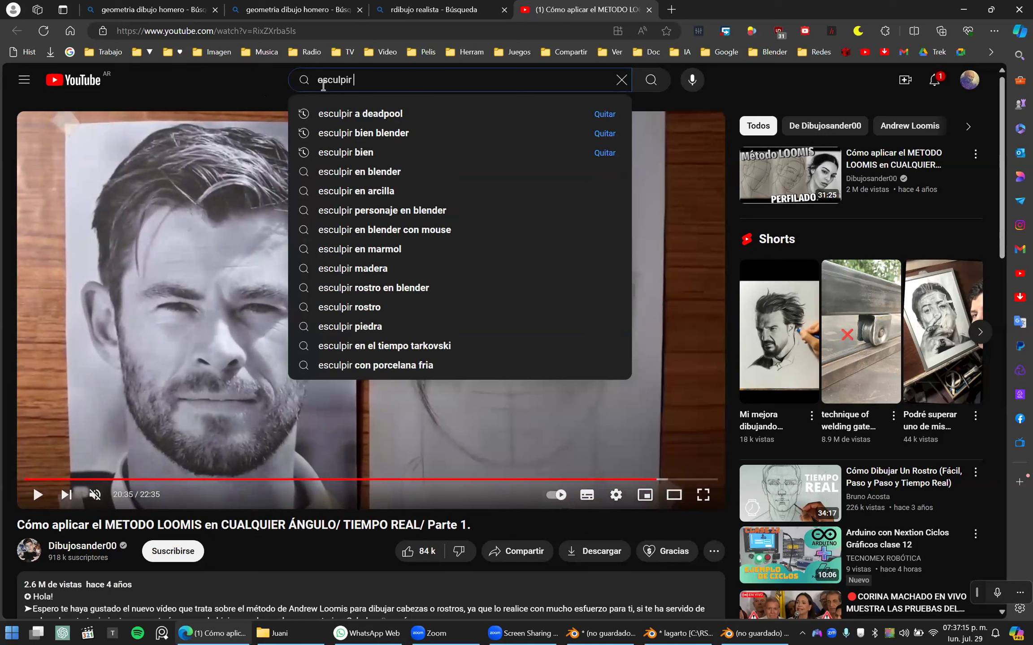
{"action": "type", "text": "persona"}
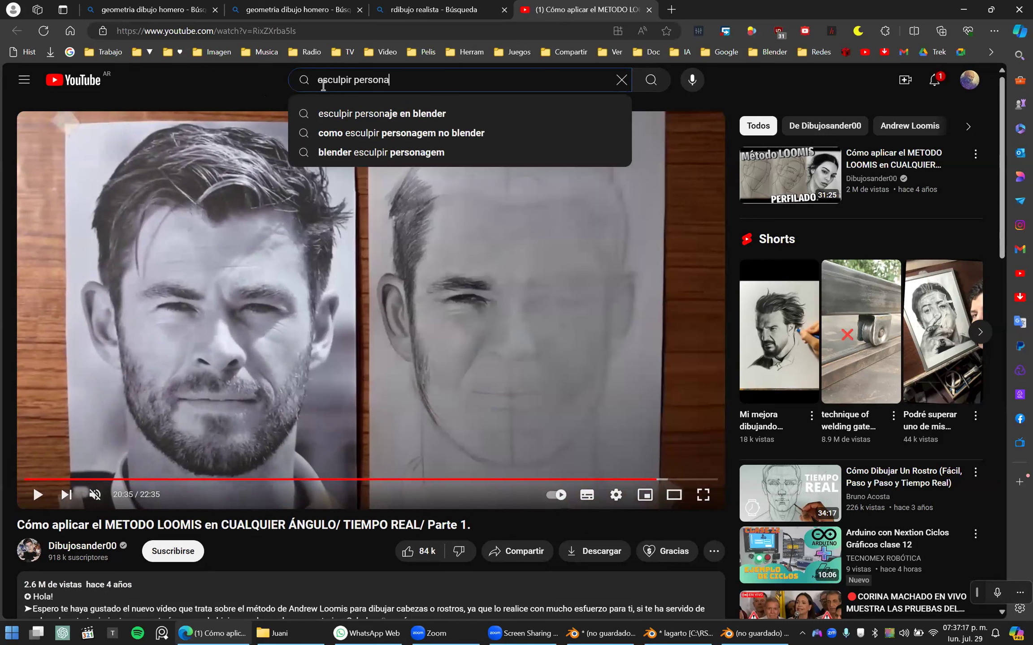
{"action": "type", "text": "je"}
{"action": "key", "text": "Return"}
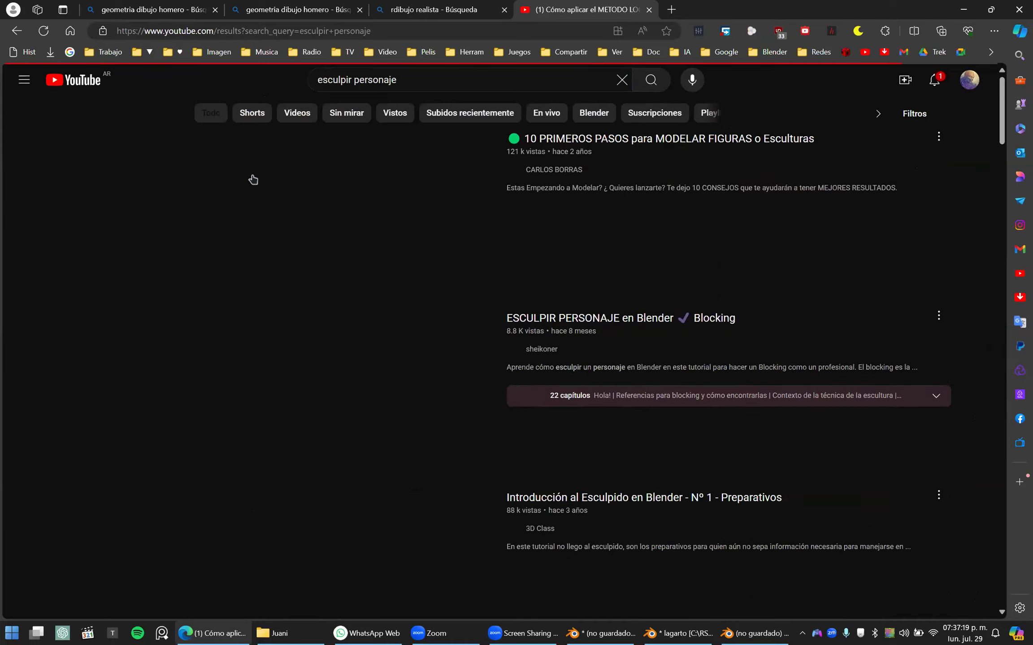
{"action": "scroll", "coordinate": [370, 269], "scroll_direction": "down", "scroll_amount": 3}
{"action": "scroll", "coordinate": [371, 269], "scroll_direction": "down", "scroll_amount": 1}
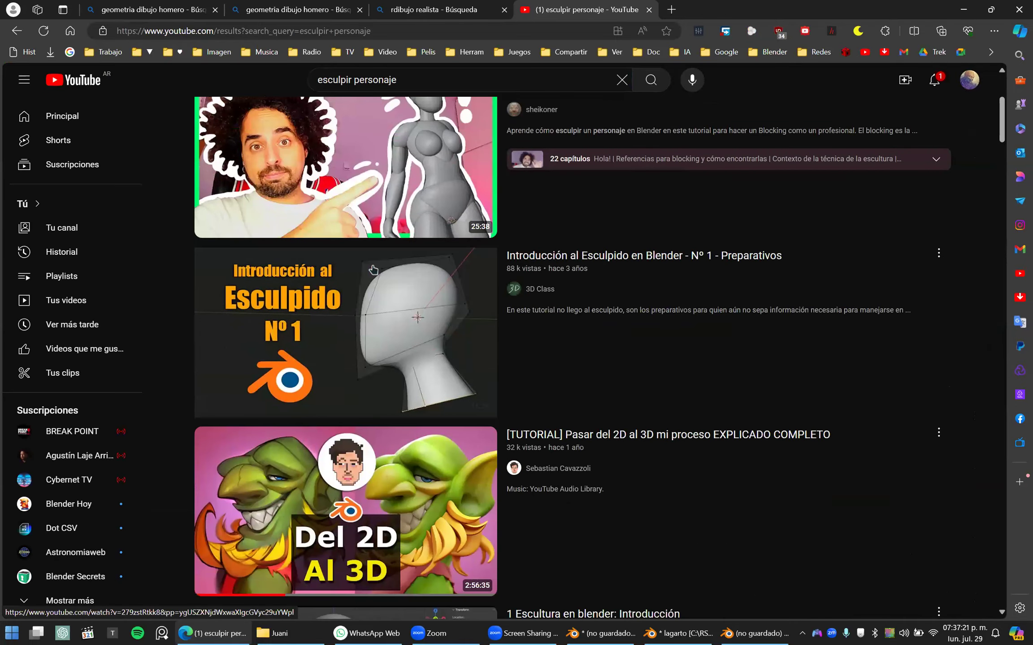
{"action": "scroll", "coordinate": [423, 85], "scroll_direction": "down", "scroll_amount": 4}
{"action": "scroll", "coordinate": [424, 86], "scroll_direction": "up", "scroll_amount": 6}
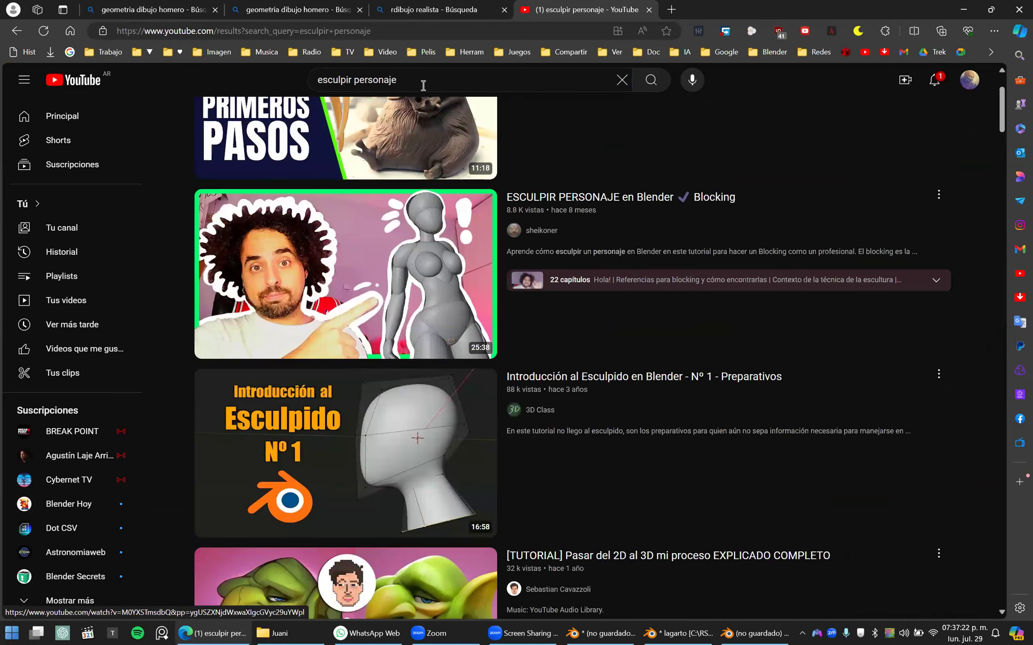
- Refine the YouTube search to "esculpir personaje arcilla" and open the video "INTENTÉ modelar mi DIBUJO CON ARCILLA!!"
{"action": "left_click", "coordinate": [423, 85]}
{"action": "type", "text": "arcilla"}
{"action": "key", "text": "Return"}
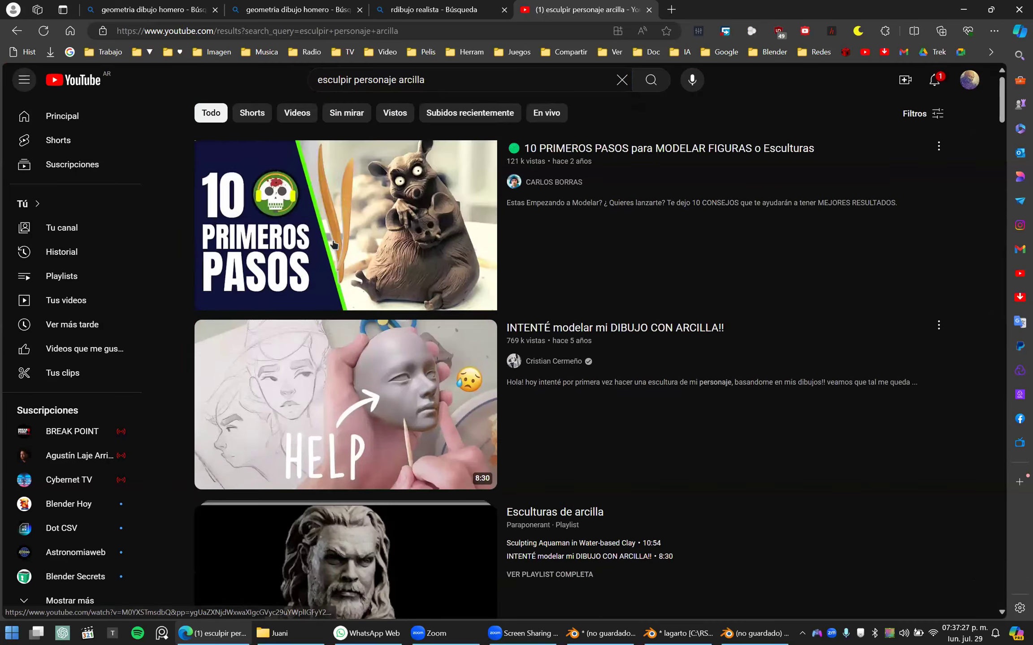
{"action": "scroll", "coordinate": [335, 268], "scroll_direction": "down", "scroll_amount": 2}
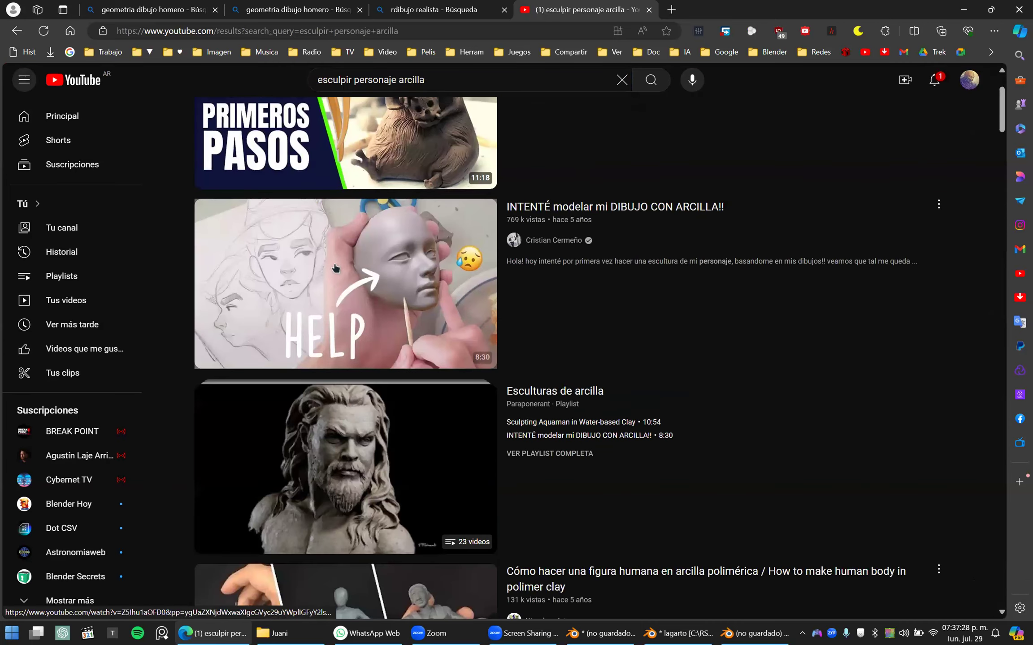
{"action": "left_click", "coordinate": [193, 348]}
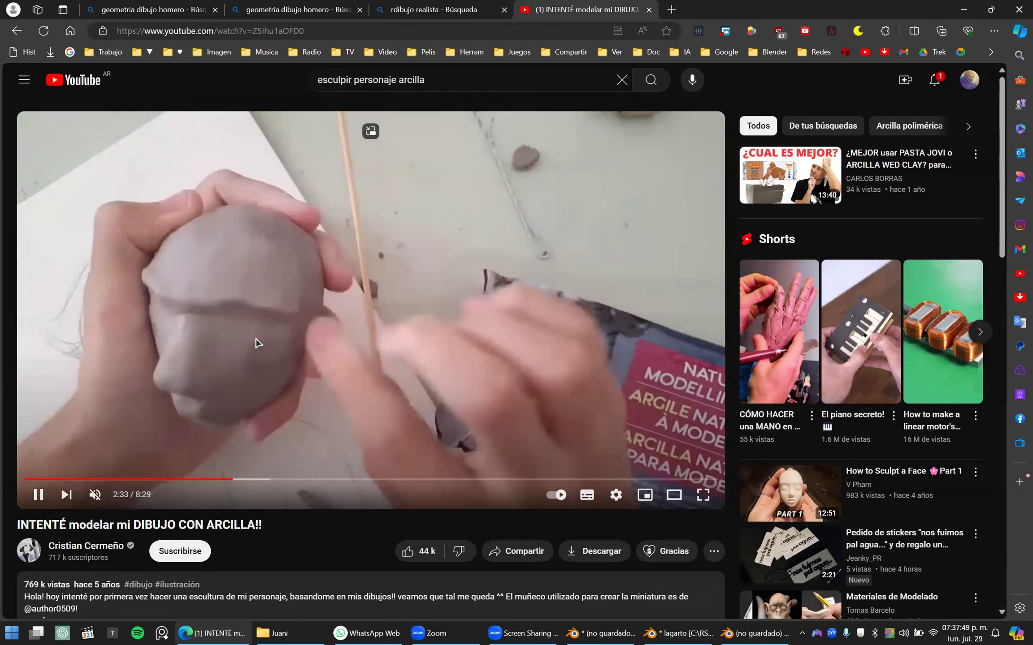
- Examine how the clay head is modelled in the tutorial video around 2:45, comparing it with the stage at 3:15
{"action": "left_click", "coordinate": [281, 291]}
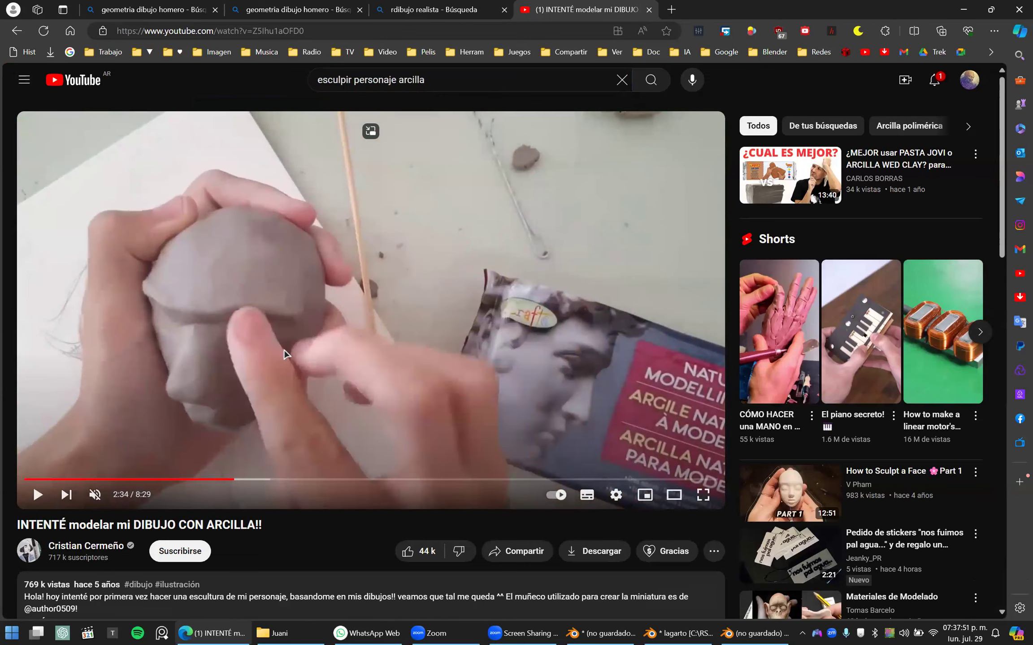
{"action": "left_click", "coordinate": [305, 378]}
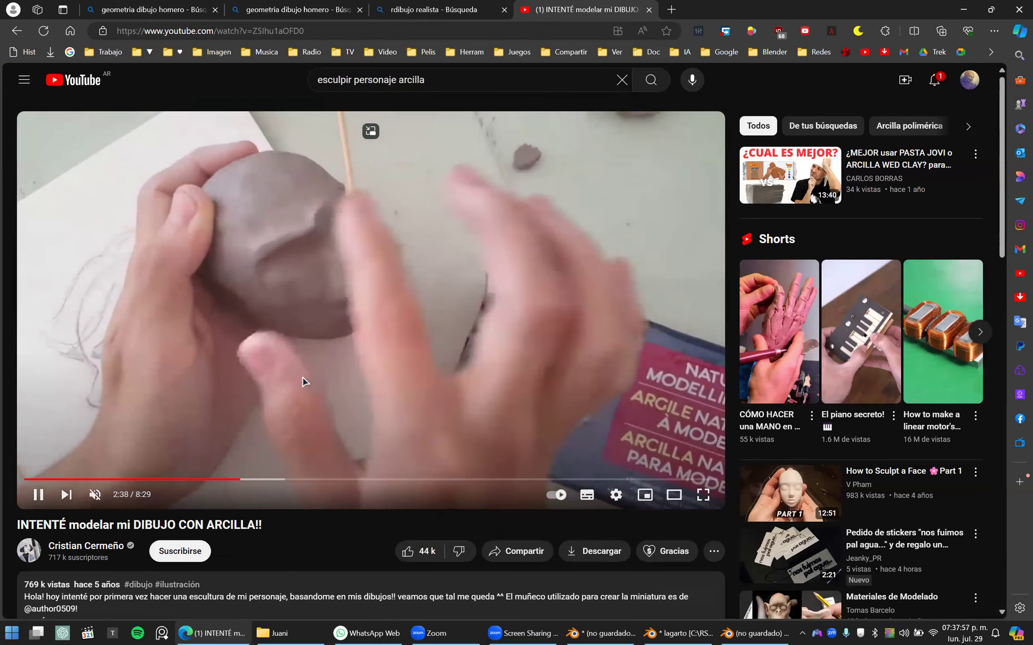
{"action": "left_click", "coordinate": [289, 479]}
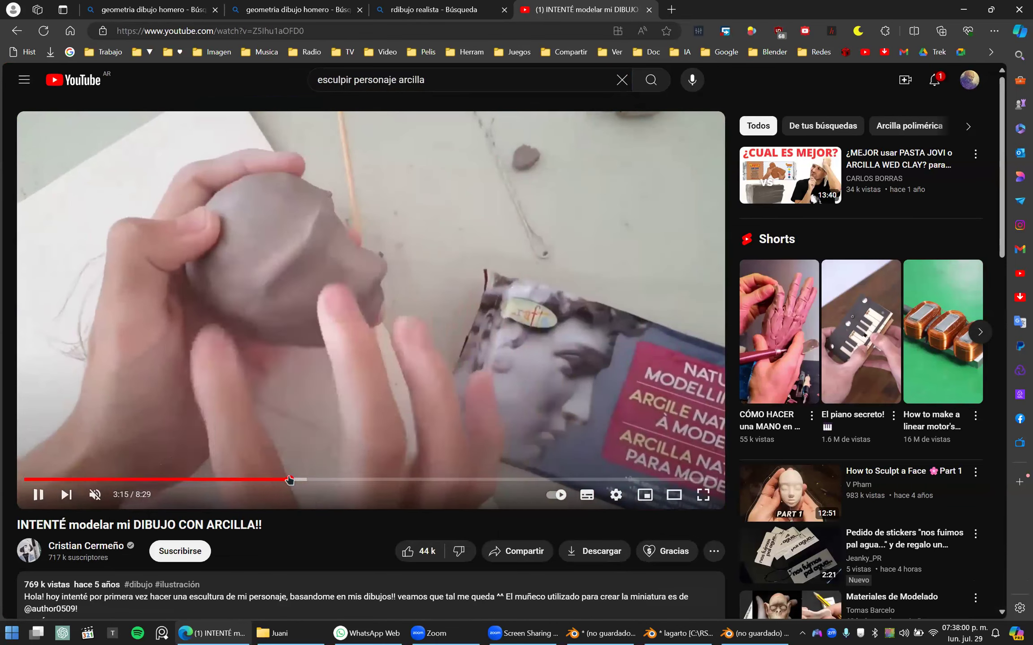
{"action": "left_click_drag", "start_coordinate": [289, 479], "coordinate": [250, 480]}
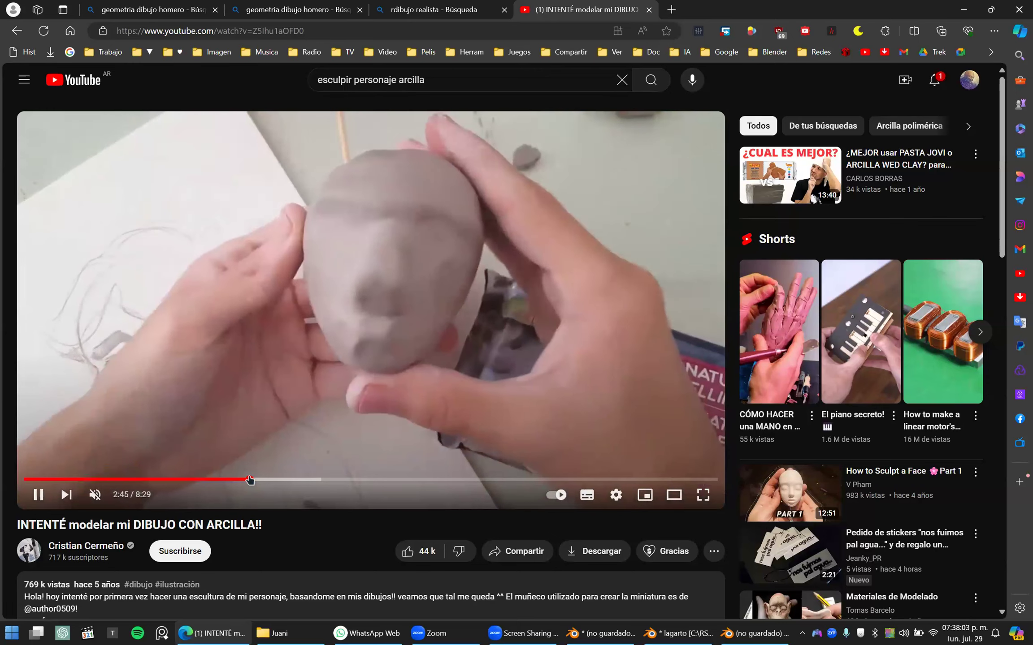
{"action": "left_click", "coordinate": [374, 360]}
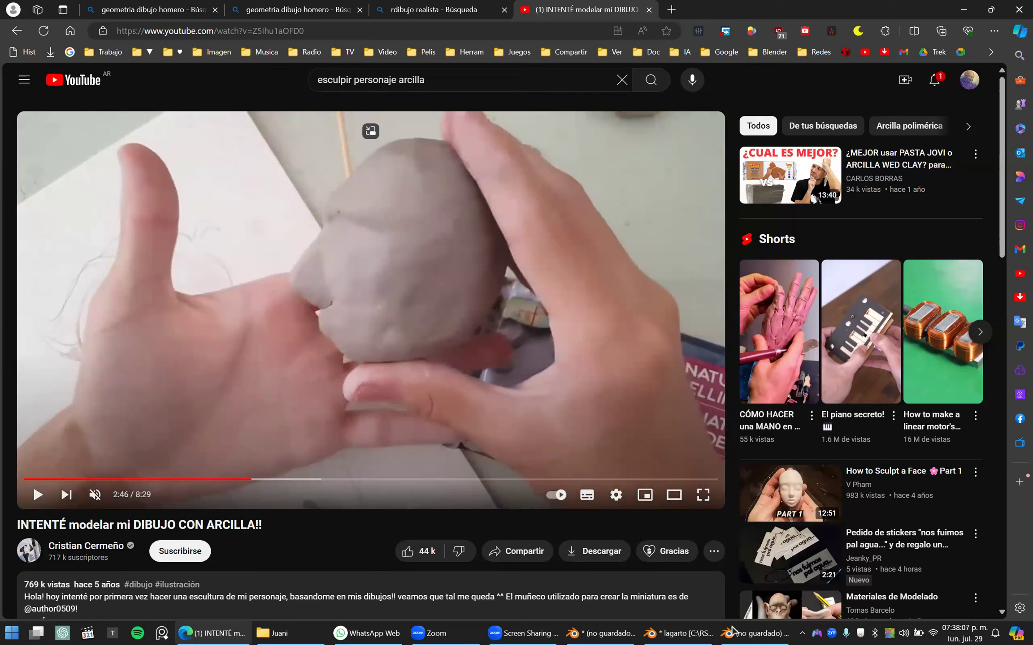
- Switch to the Blender window with lagarto.blend and take the head into Object Mode and back into Sculpt Mode
{"action": "left_click", "coordinate": [755, 632]}
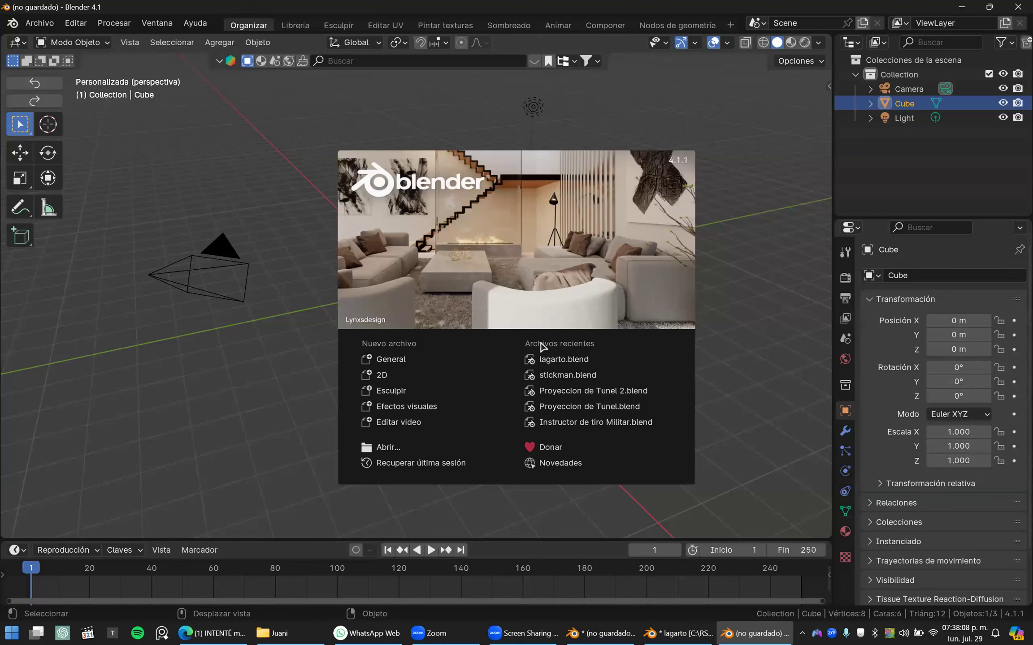
{"action": "left_click", "coordinate": [704, 632]}
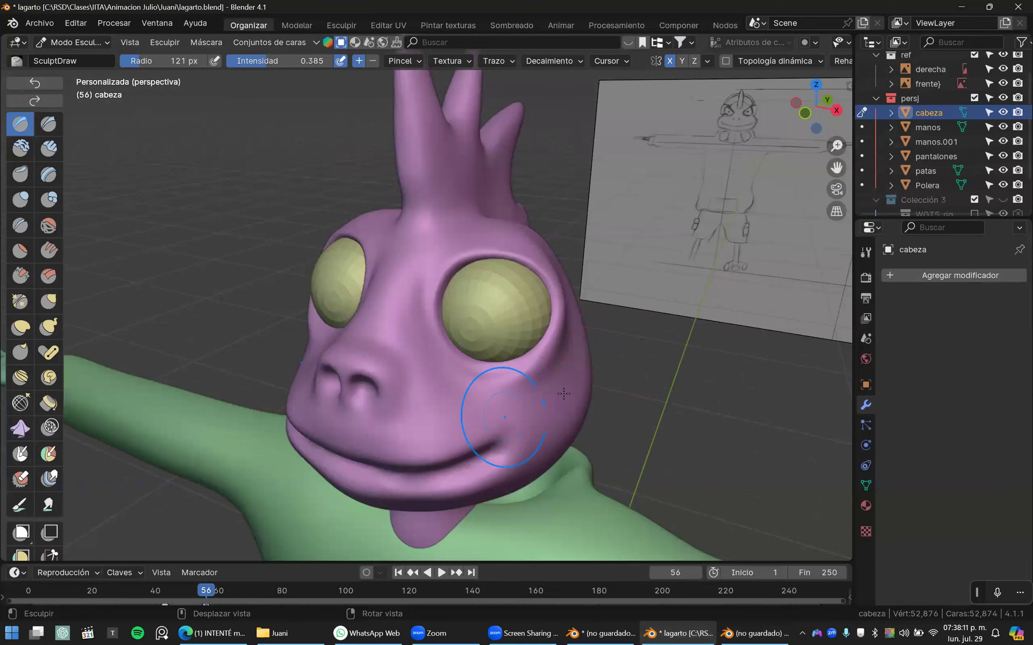
{"action": "middle_click_drag", "start_coordinate": [516, 371], "coordinate": [526, 381]}
{"action": "key", "text": "ctrl+Tab"}
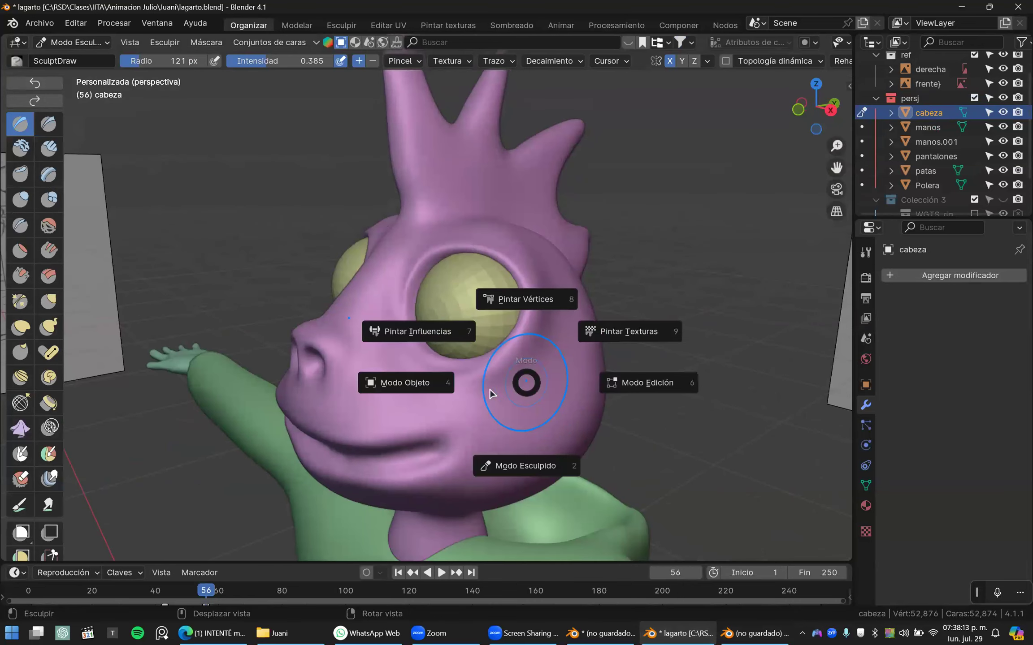
{"action": "left_click", "coordinate": [505, 395]}
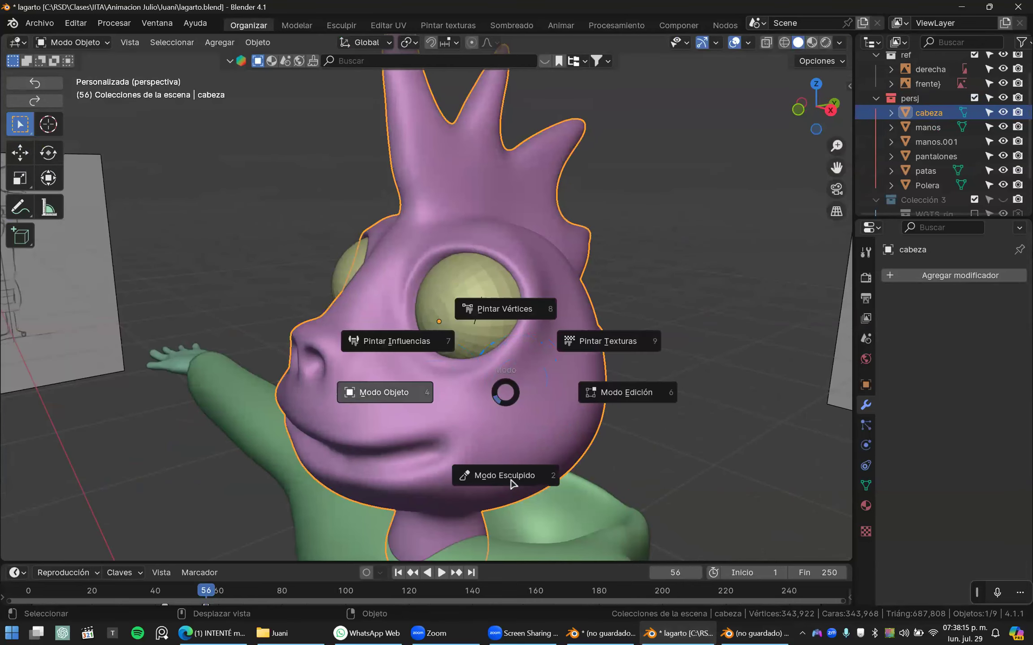
{"action": "left_click", "coordinate": [499, 477]}
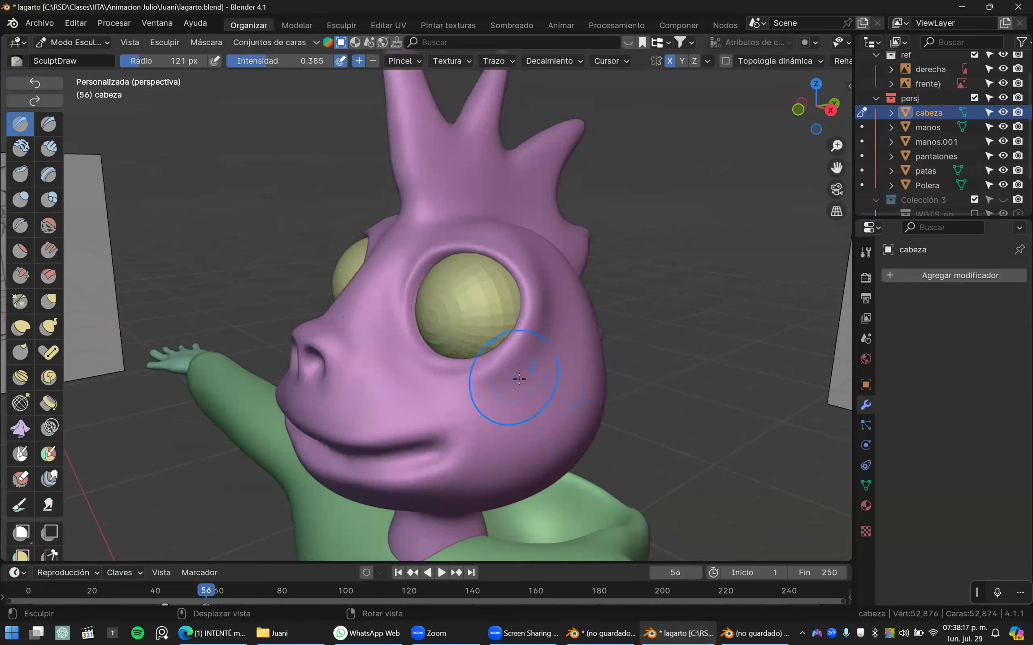
- Examine the density of the lizard head's mesh in wireframe display
{"action": "key", "text": "shift+z"}
{"action": "key", "text": "shift+z"}
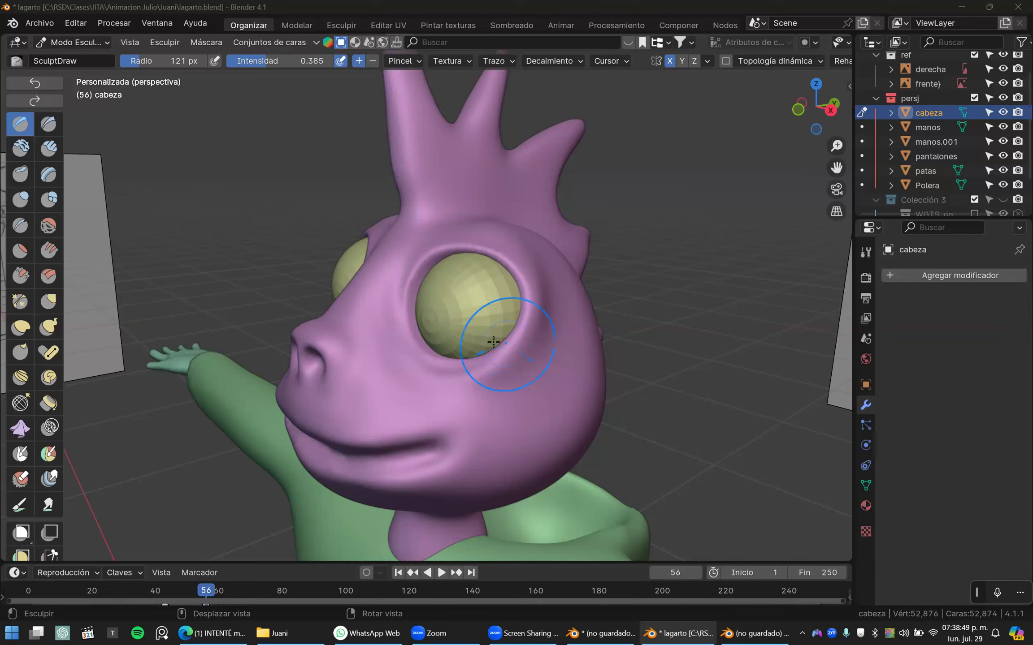
{"action": "mouse_move", "coordinate": [461, 284]}
{"action": "middle_mouse_down"}
{"action": "mouse_move", "coordinate": [430, 278]}
{"action": "mouse_move", "coordinate": [464, 293]}
{"action": "mouse_move", "coordinate": [530, 295]}
{"action": "middle_mouse_up"}
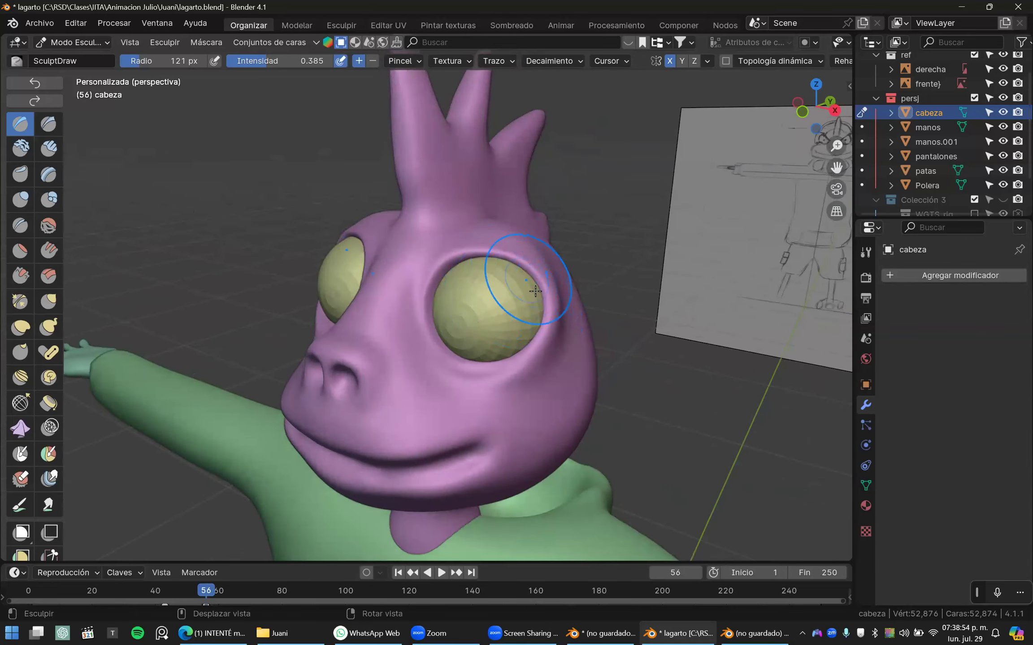
{"action": "key", "text": "shift+z"}
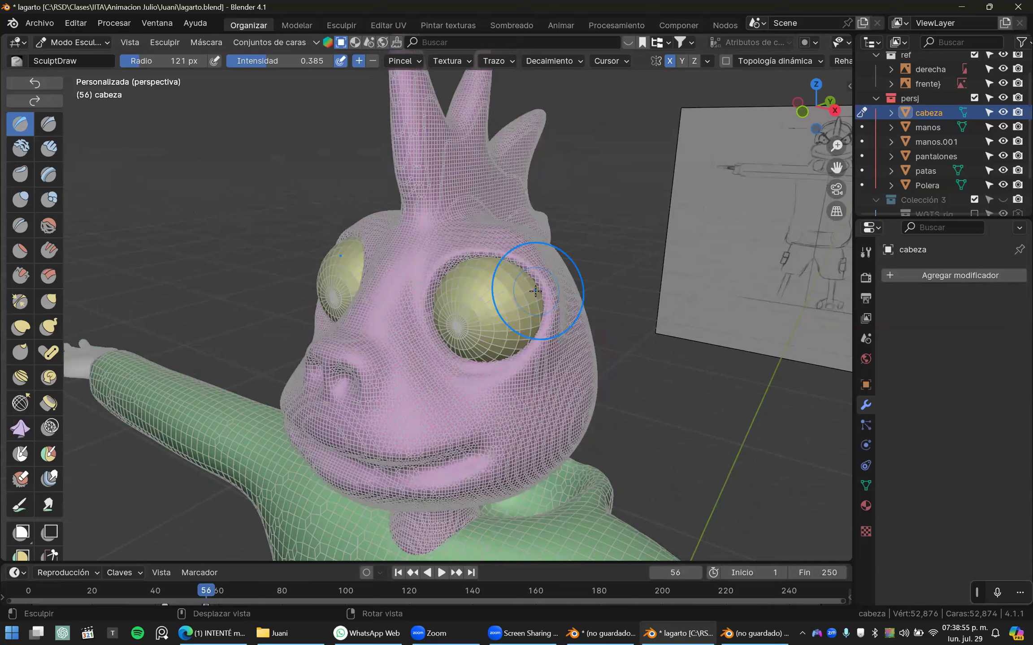
{"action": "key", "text": "shift+z"}
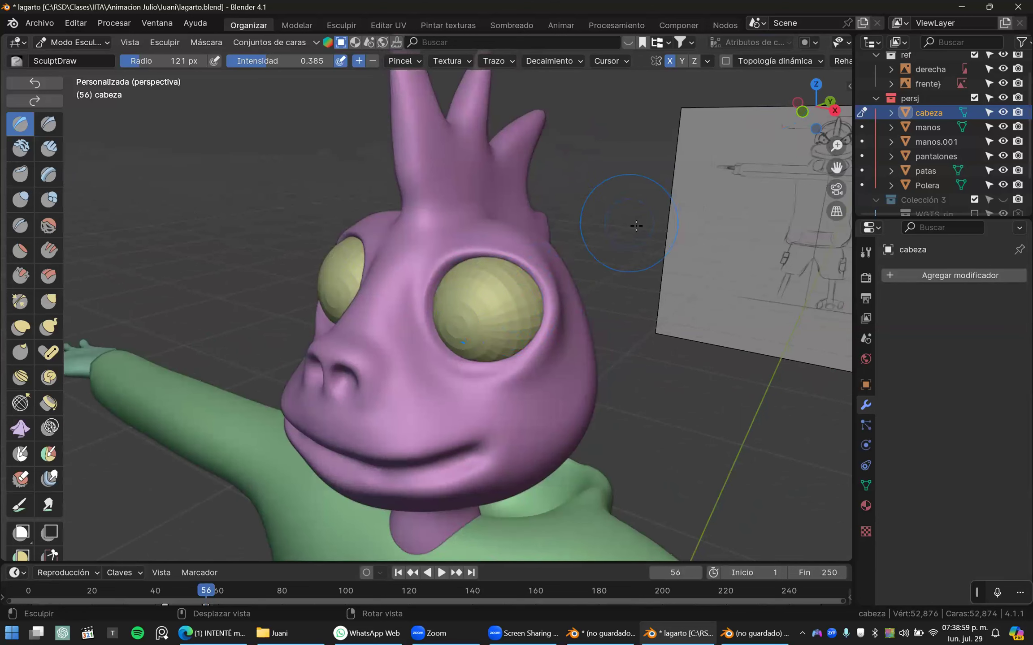
- Try a voxel remesh of the lizard head with an adjusted voxel size and undo it
{"action": "key", "text": "r"}
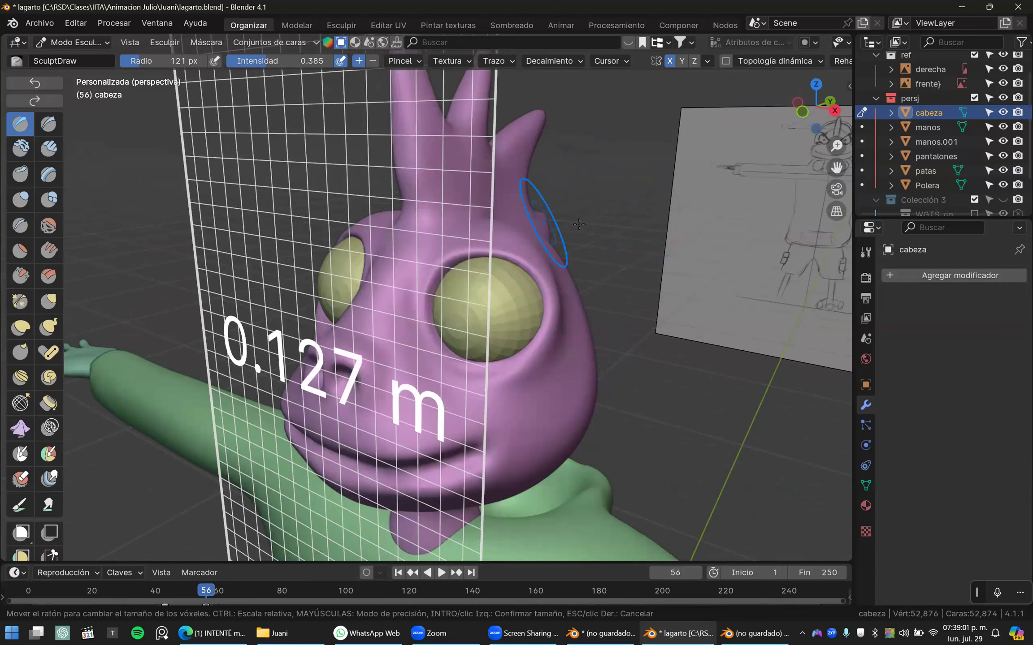
{"action": "left_click", "coordinate": [591, 225]}
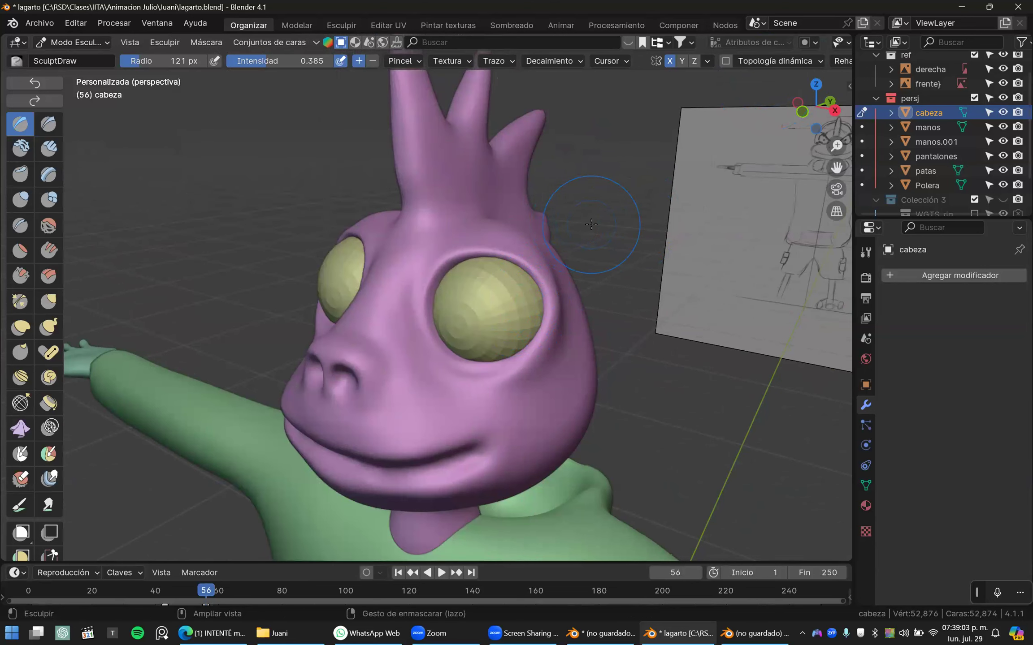
{"action": "key", "text": "ctrl+r"}
{"action": "key", "text": "ctrl+z"}
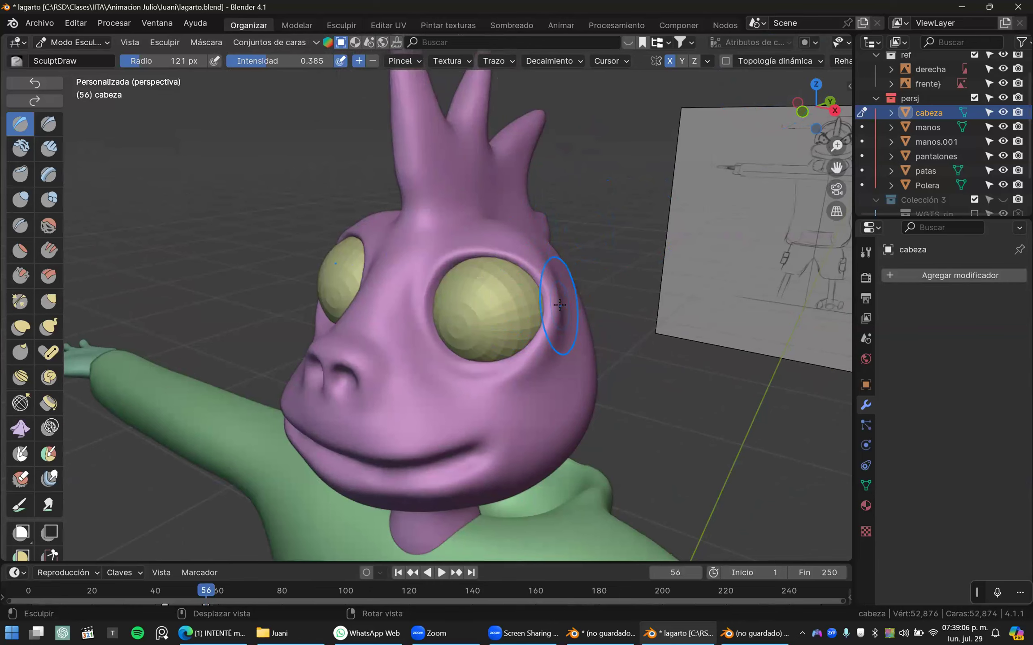
- Remesh the lizard head with a larger voxel size so that the mesh becomes much coarser, and check the crest
{"action": "key", "text": "r"}
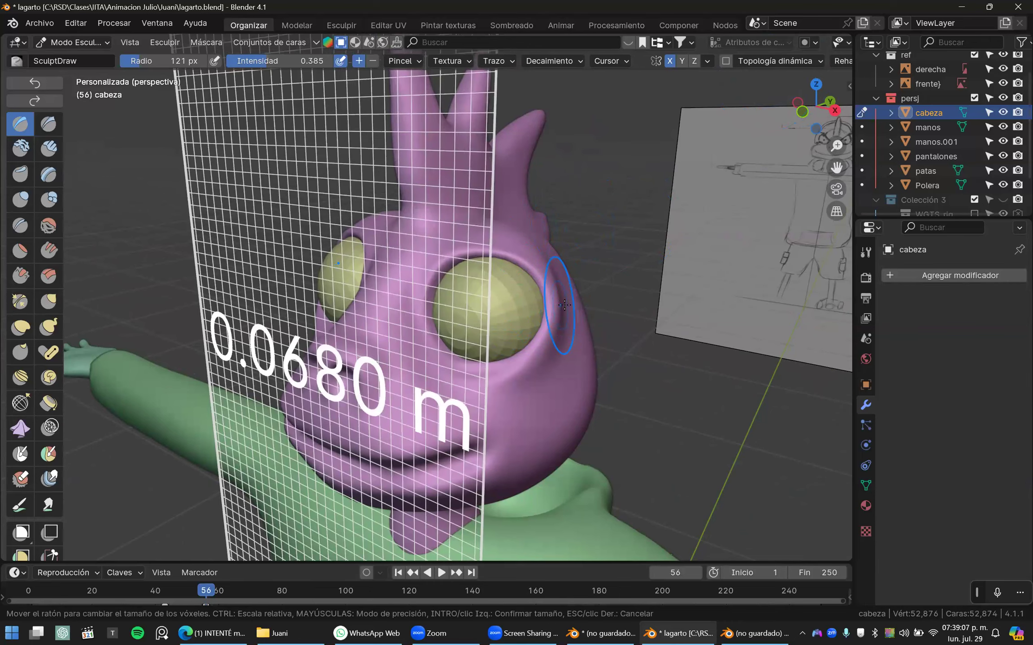
{"action": "left_click", "coordinate": [529, 302]}
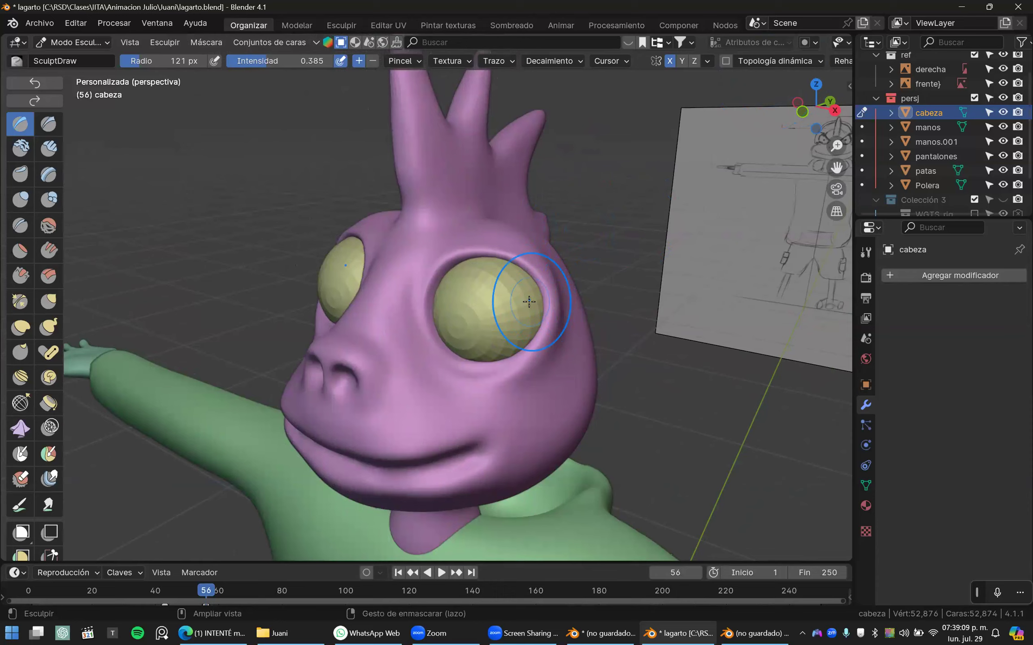
{"action": "key", "text": "ctrl+r"}
{"action": "middle_click_drag", "start_coordinate": [478, 308], "coordinate": [516, 313]}
{"action": "right_click_drag", "start_coordinate": [516, 314], "coordinate": [520, 315]}
{"action": "right_click_drag", "start_coordinate": [409, 338], "coordinate": [384, 328]}
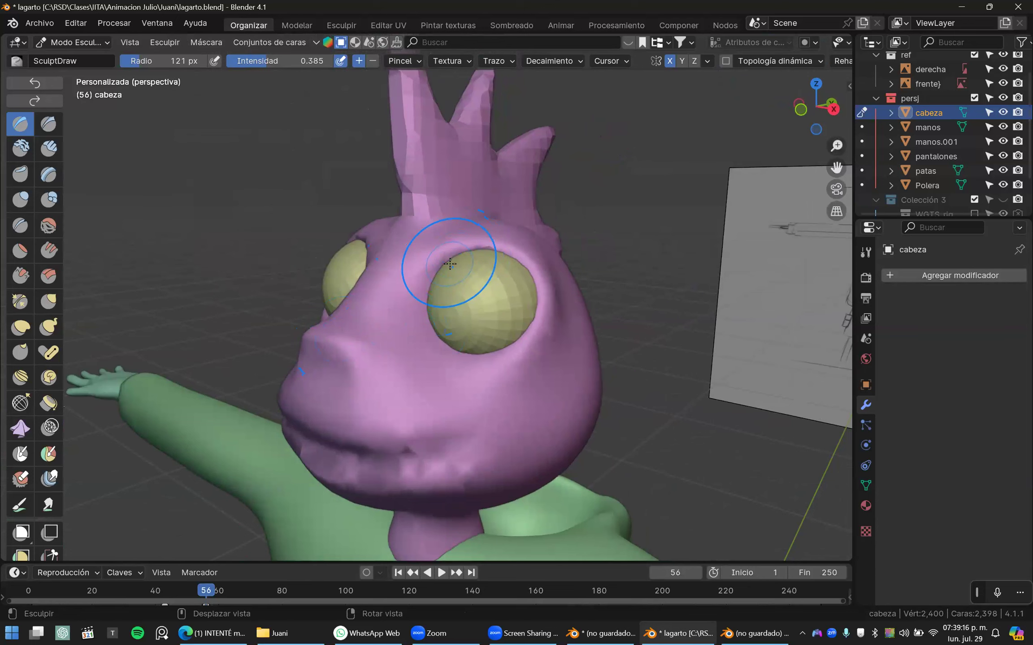
{"action": "mouse_move", "coordinate": [518, 271]}
{"action": "middle_mouse_down"}
{"action": "mouse_move", "coordinate": [404, 287]}
{"action": "mouse_move", "coordinate": [521, 268]}
{"action": "mouse_move", "coordinate": [552, 286]}
{"action": "mouse_move", "coordinate": [452, 294]}
{"action": "middle_mouse_up"}
{"action": "scroll", "coordinate": [411, 168], "scroll_direction": "up", "scroll_amount": 4}
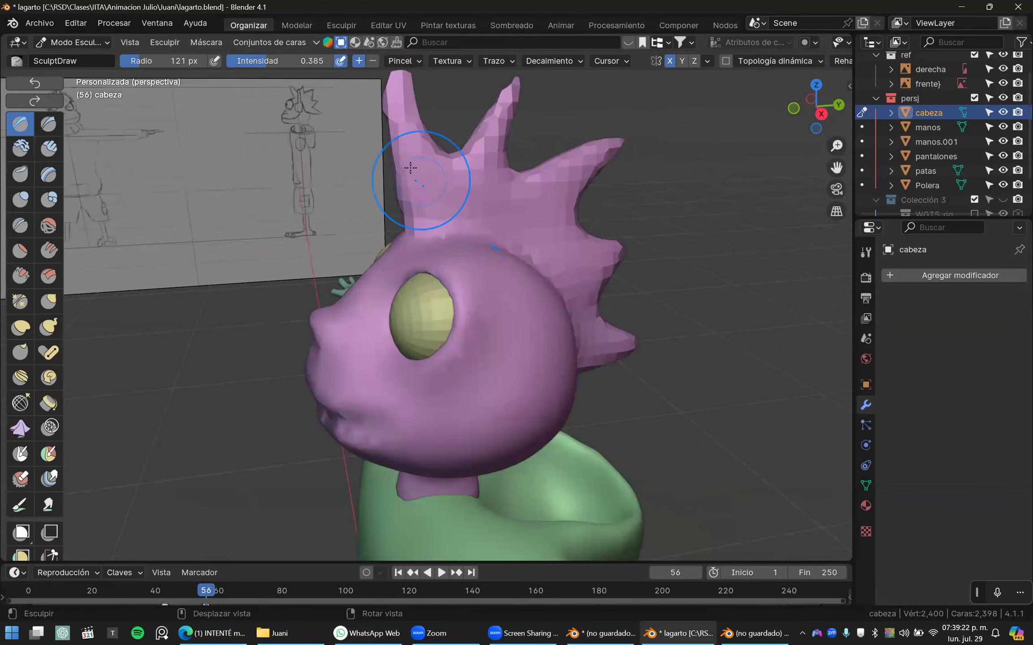
{"action": "scroll", "coordinate": [531, 192], "scroll_direction": "down", "scroll_amount": 3}
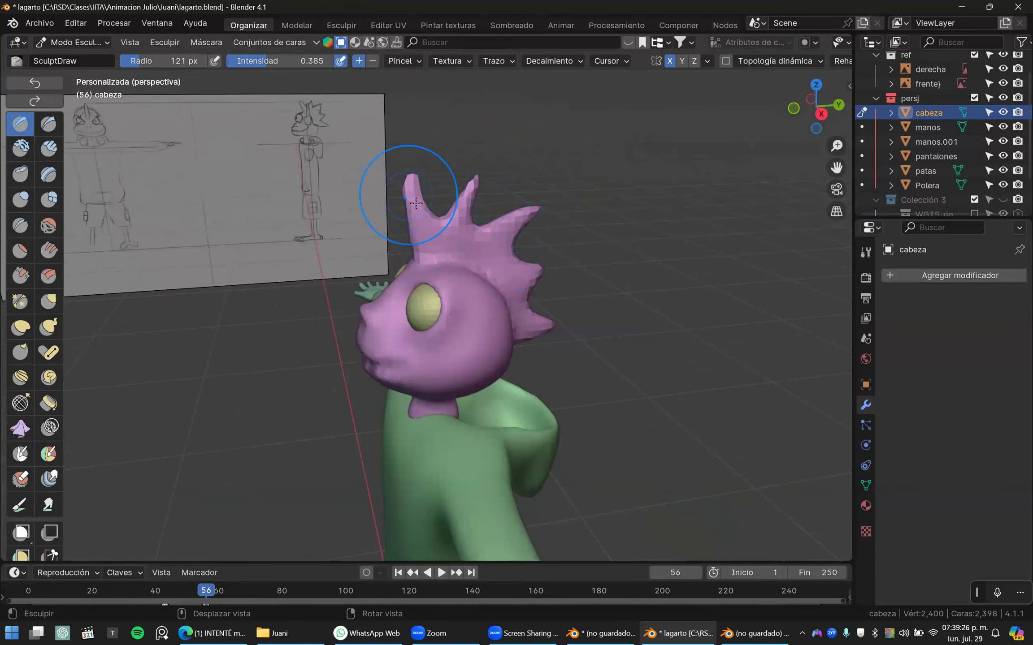
{"action": "scroll", "coordinate": [456, 237], "scroll_direction": "up", "scroll_amount": 3}
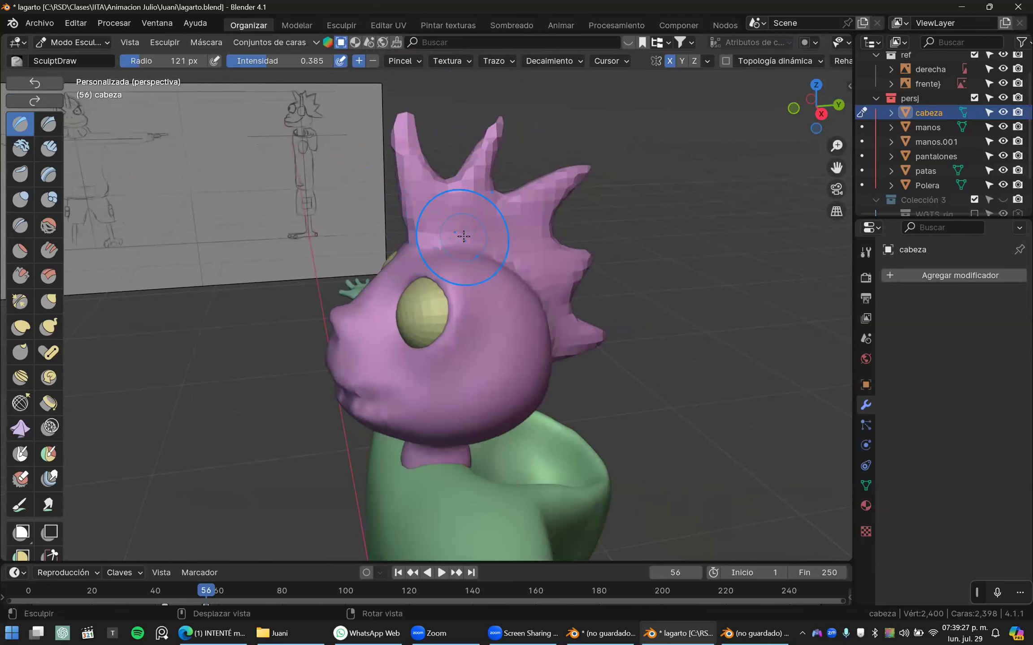
{"action": "key", "text": "alt"}
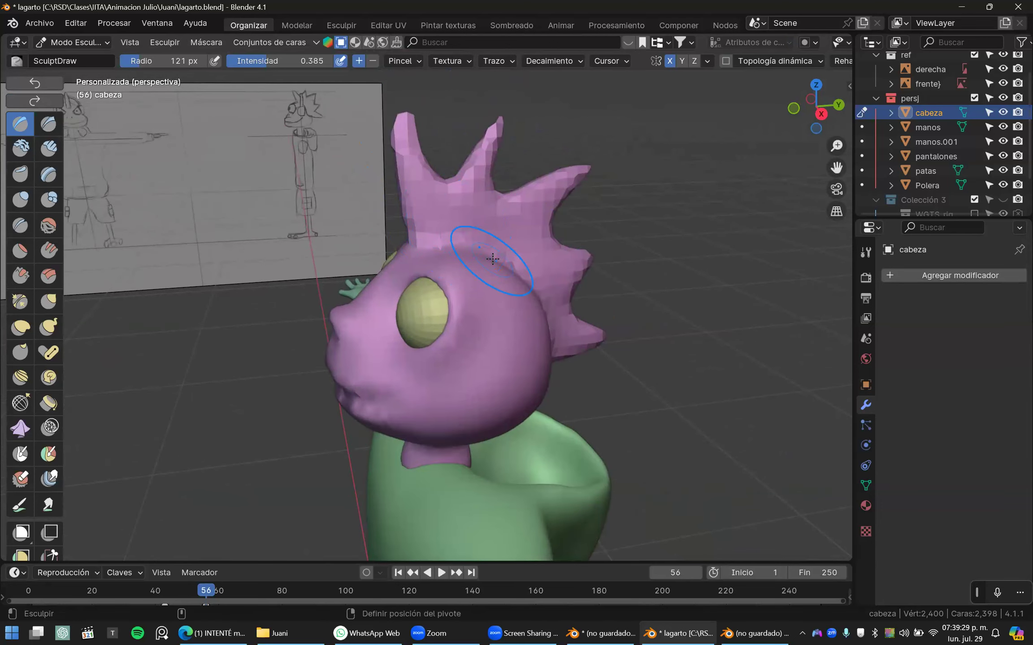
{"action": "key", "text": "shift+a"}
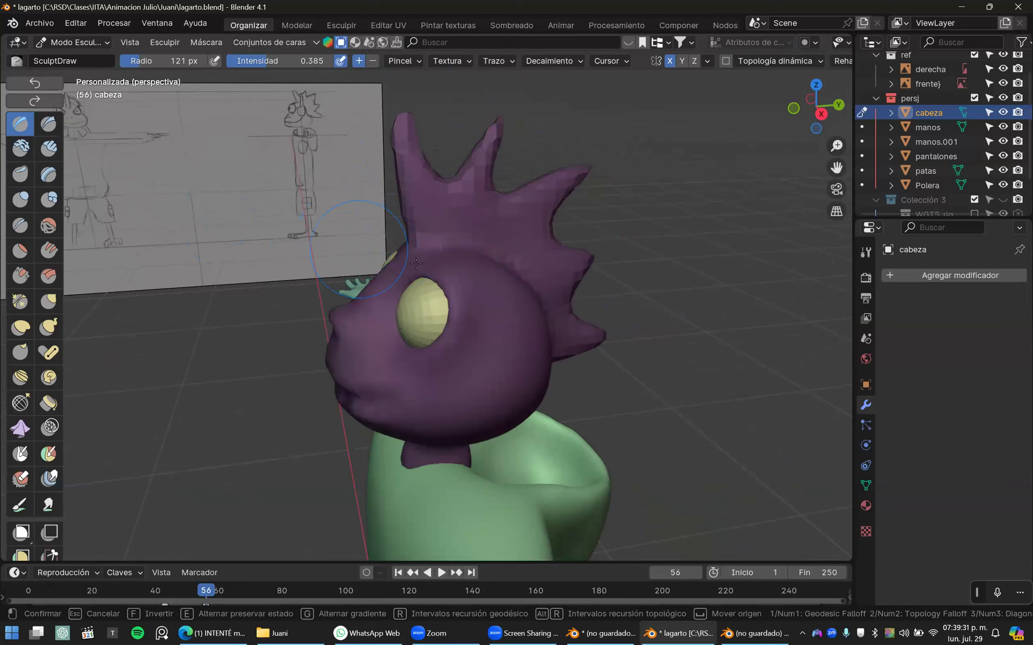
{"action": "right_click", "coordinate": [406, 253]}
{"action": "right_click", "coordinate": [367, 266]}
- Switch the lizard head from Sculpt Mode to Object Mode
{"action": "left_click", "coordinate": [72, 42]}
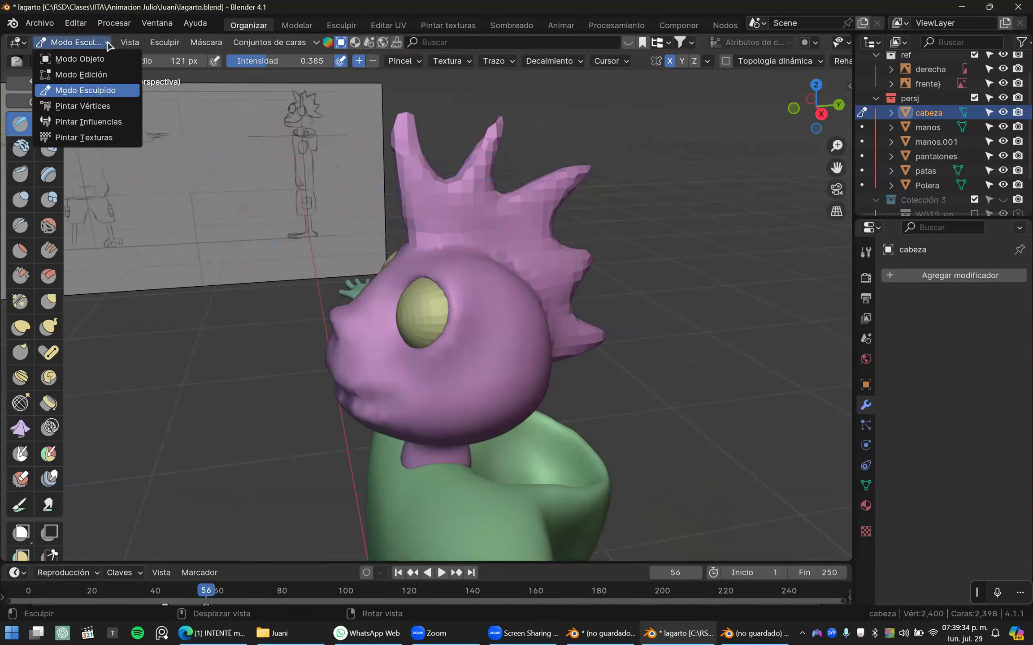
{"action": "left_click", "coordinate": [80, 59]}
{"action": "middle_click_drag", "start_coordinate": [500, 325], "coordinate": [329, 176]}
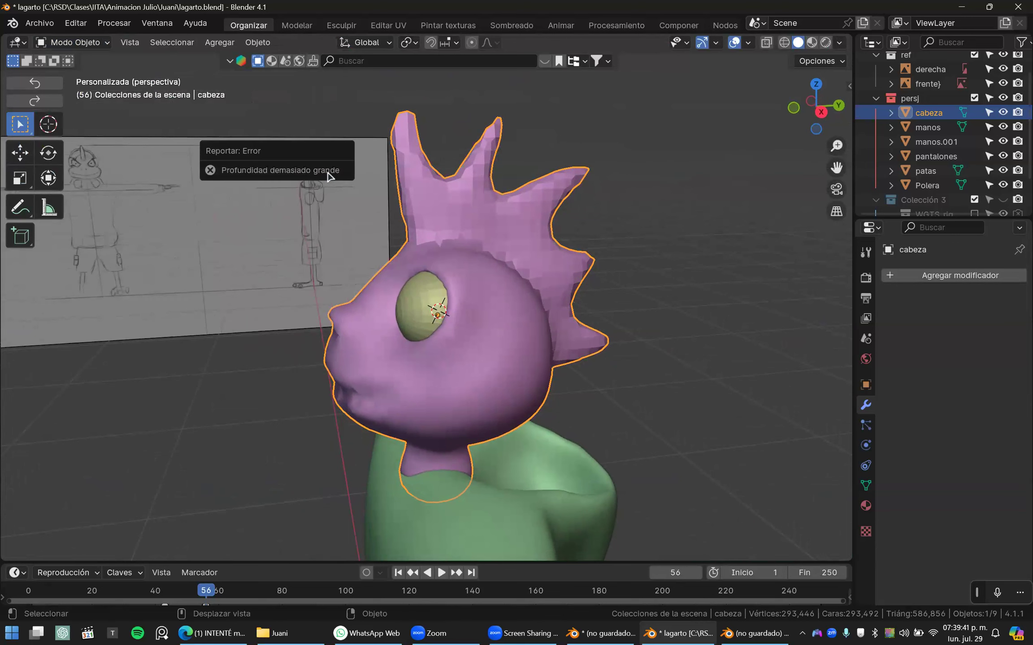
- Examine the head and crest spikes in the side-view reference sketch (derecha) up close
{"action": "left_click", "coordinate": [326, 179]}
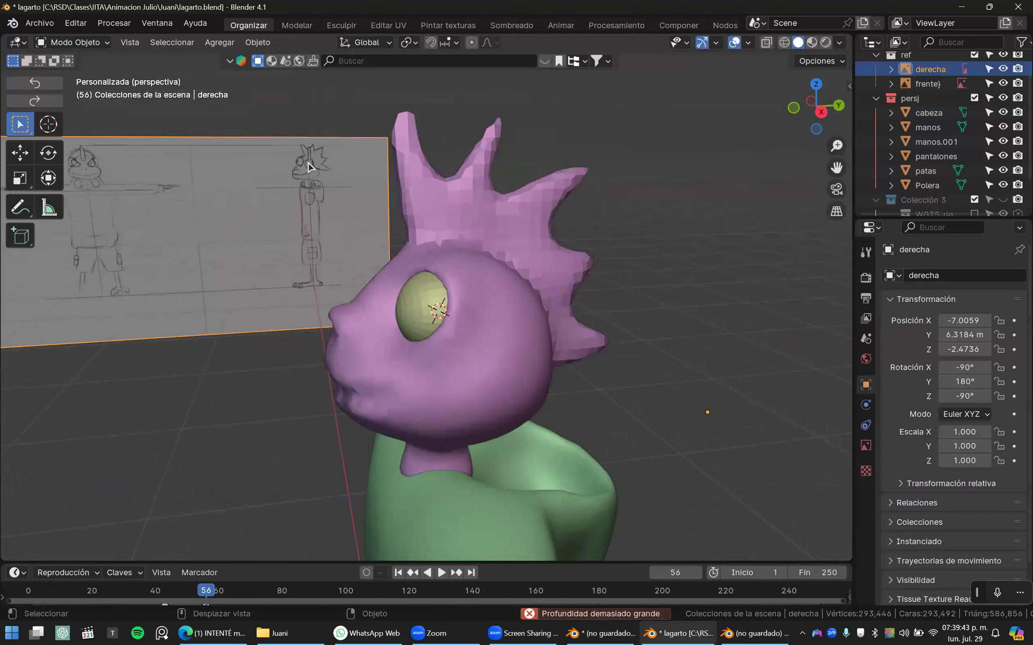
{"action": "scroll", "coordinate": [298, 171], "scroll_direction": "up", "scroll_amount": 3}
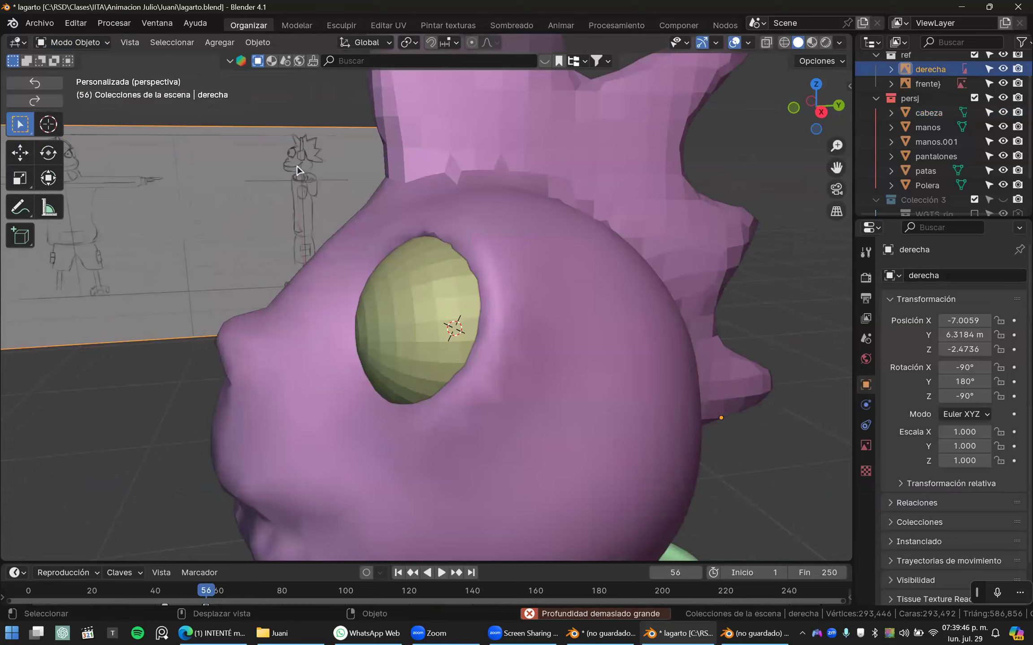
{"action": "key", "text": "KP_Decimal"}
{"action": "middle_click_drag", "start_coordinate": [309, 228], "coordinate": [503, 326], "text": "shift"}
{"action": "scroll", "coordinate": [381, 279], "scroll_direction": "up", "scroll_amount": 7}
{"action": "middle_click_drag", "start_coordinate": [218, 197], "coordinate": [335, 314], "text": "shift"}
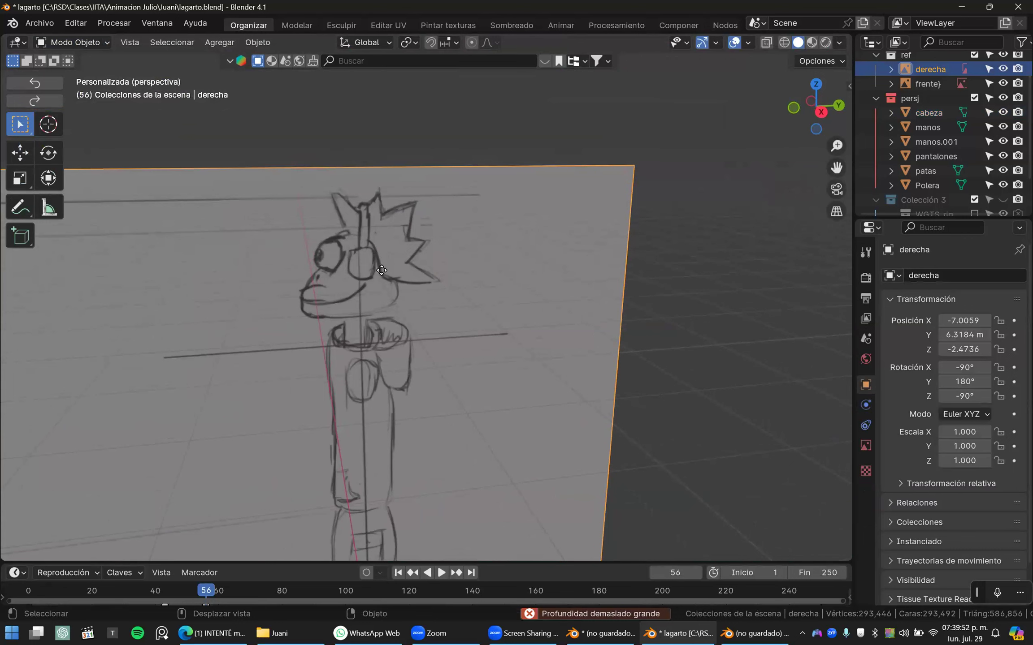
{"action": "scroll", "coordinate": [392, 276], "scroll_direction": "up", "scroll_amount": 5}
{"action": "scroll", "coordinate": [392, 277], "scroll_direction": "down", "scroll_amount": 4}
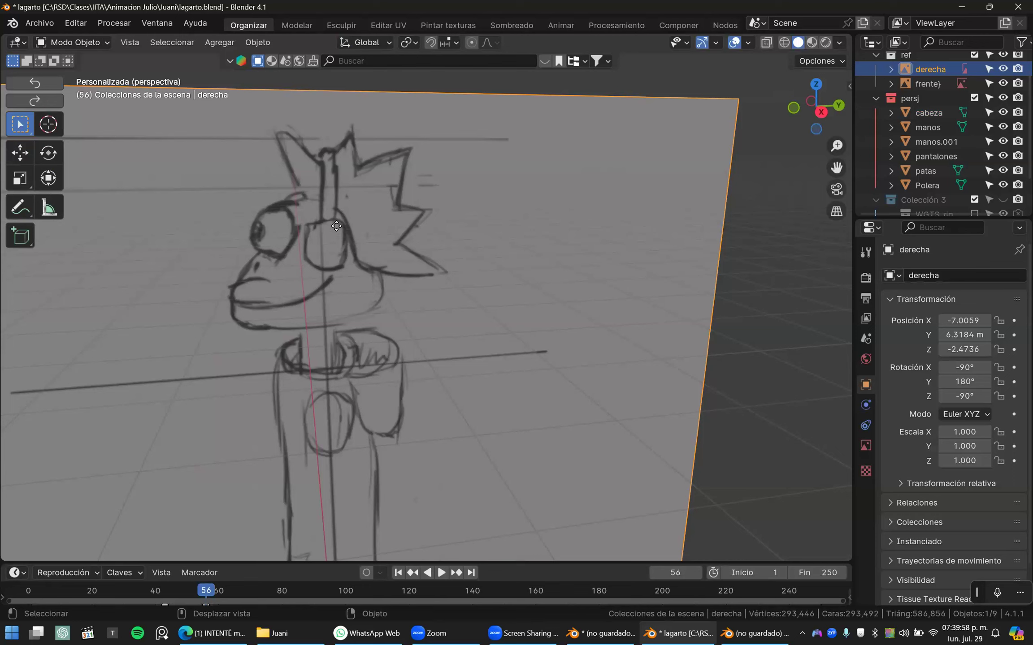
{"action": "scroll", "coordinate": [370, 285], "scroll_direction": "down", "scroll_amount": 6}
{"action": "scroll", "coordinate": [390, 305], "scroll_direction": "up", "scroll_amount": 5}
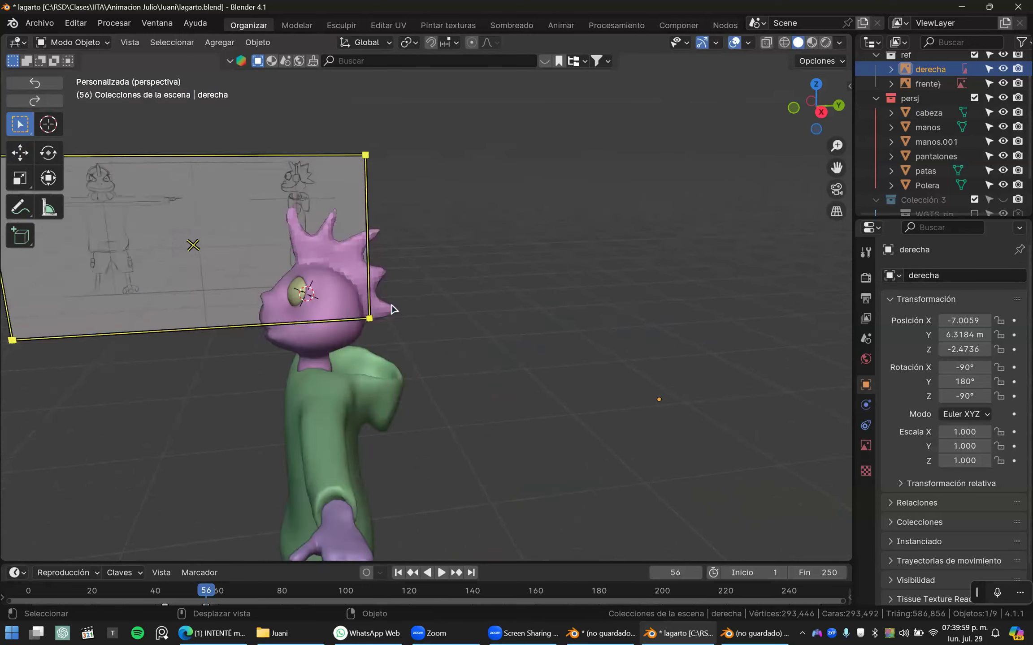
{"action": "scroll", "coordinate": [390, 304], "scroll_direction": "down", "scroll_amount": 5}
- Add a plane mesh in the right side view and rotate it 90° about the Y axis
{"action": "left_click", "coordinate": [408, 296]}
{"action": "key", "text": "KP_Decimal"}
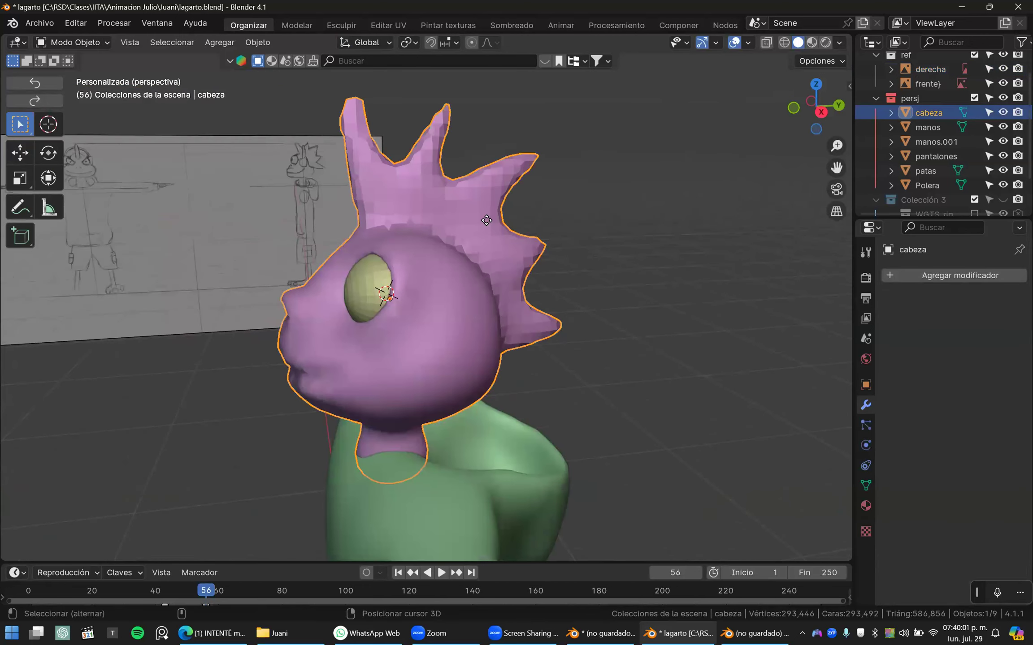
{"action": "mouse_move", "coordinate": [467, 255]}
{"action": "middle_mouse_down"}
{"action": "mouse_move", "coordinate": [433, 258]}
{"action": "mouse_move", "coordinate": [454, 252]}
{"action": "middle_mouse_up"}
{"action": "scroll", "coordinate": [458, 251], "scroll_direction": "up", "scroll_amount": 2}
{"action": "scroll", "coordinate": [459, 230], "scroll_direction": "down", "scroll_amount": 3}
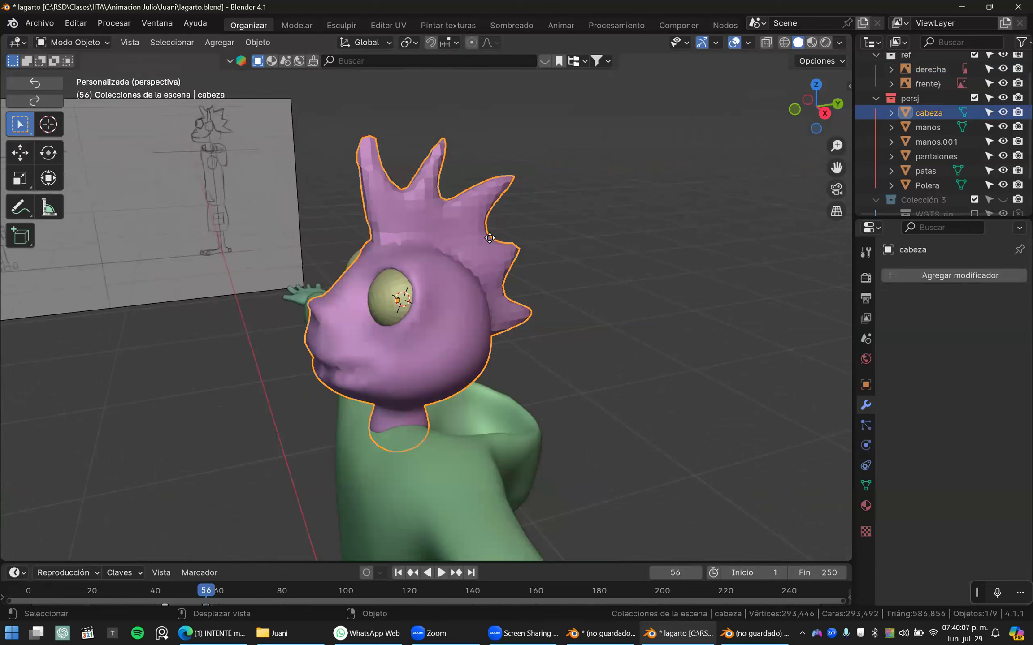
{"action": "key", "text": "KP_3"}
{"action": "key", "text": "shift+a"}
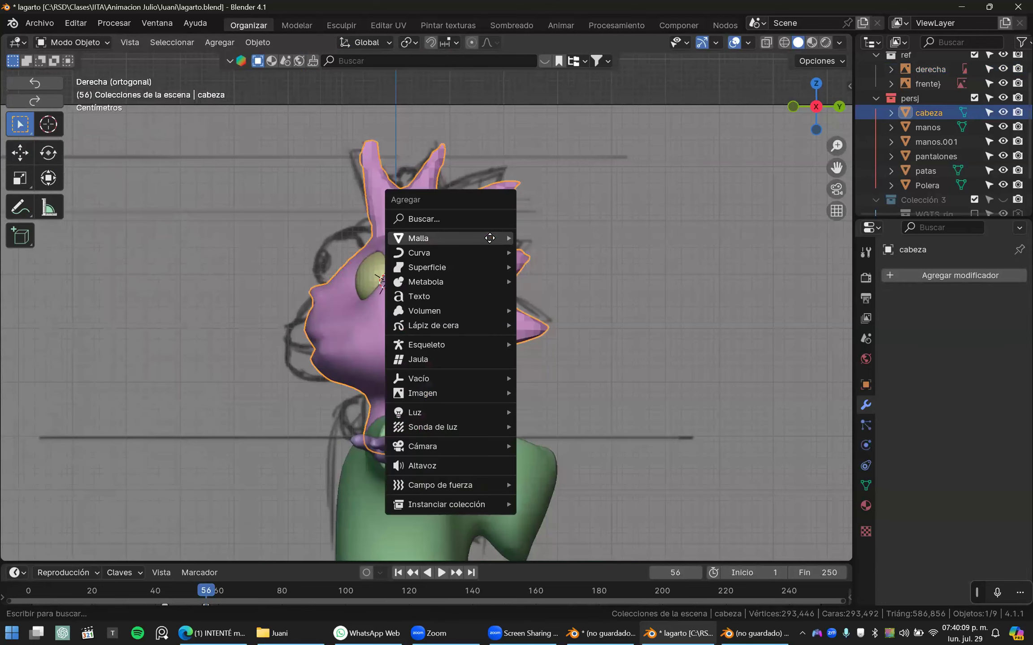
{"action": "mouse_move", "coordinate": [490, 238]}
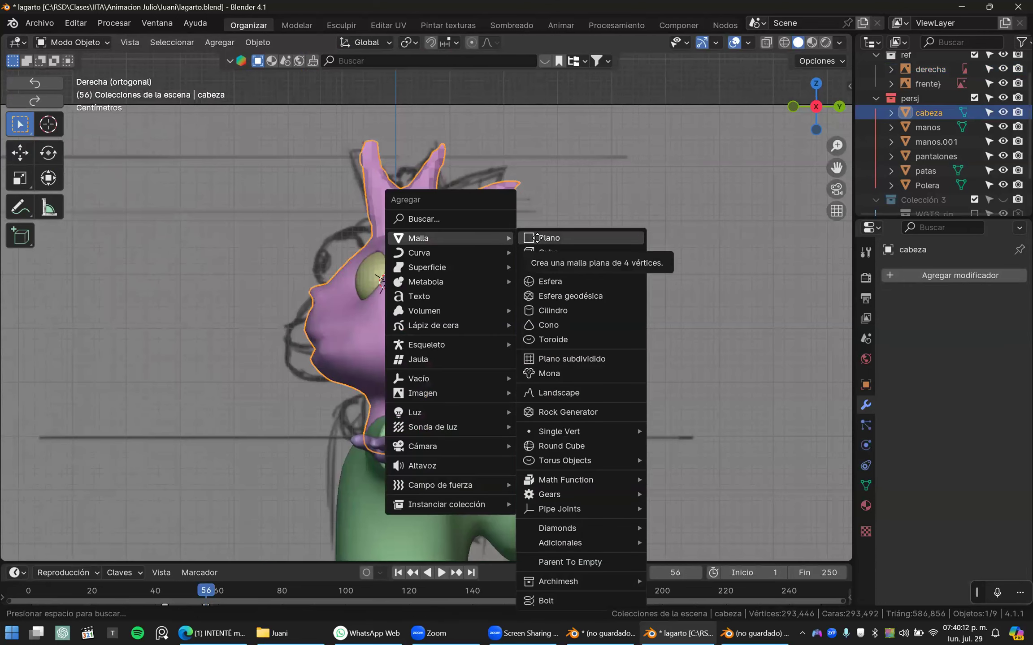
{"action": "left_click", "coordinate": [529, 238]}
{"action": "scroll", "coordinate": [501, 255], "scroll_direction": "down", "scroll_amount": 3}
{"action": "type", "text": "r"}
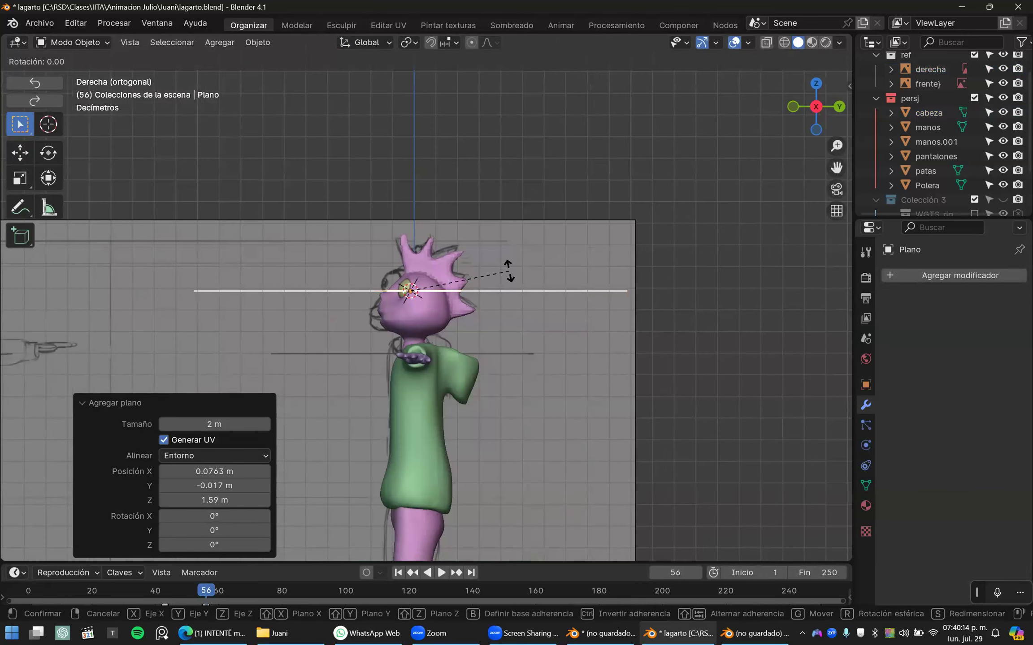
{"action": "type", "text": "y90"}
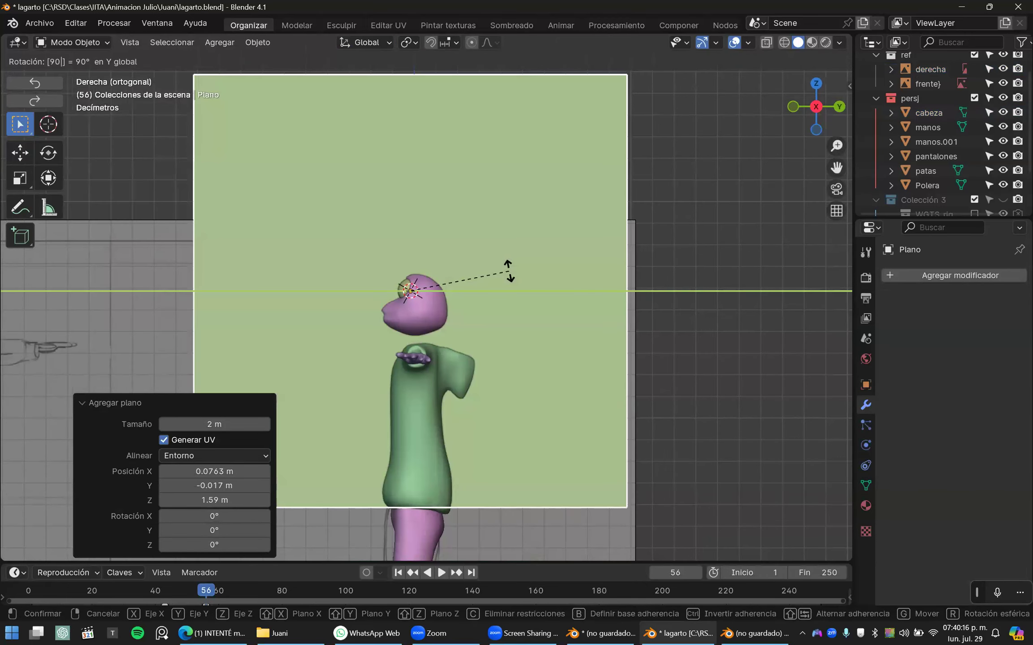
{"action": "key", "text": "Return"}
- Scale the plane by 0.190, shift it towards the crest, and rescale it by 1.481 so it frames the whole head
{"action": "key", "text": "s"}
{"action": "left_click", "coordinate": [477, 293]}
{"action": "key", "text": "g"}
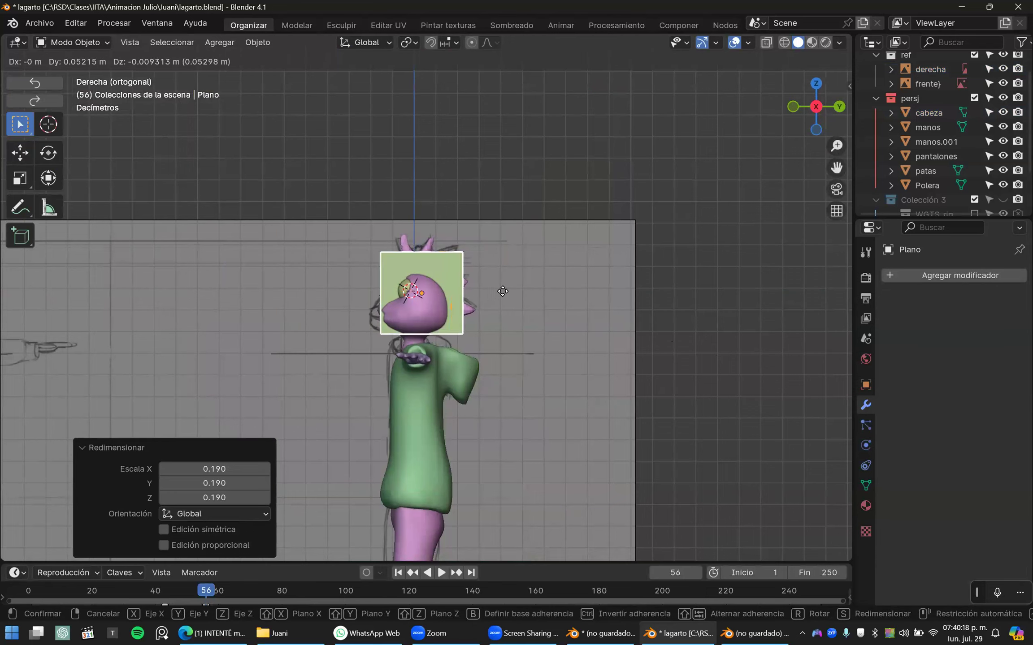
{"action": "left_click", "coordinate": [507, 290]}
{"action": "key", "text": "s"}
{"action": "left_click", "coordinate": [462, 300]}
- Show the scene in wireframe and hide the head mesh (cabeza) to expose the side-view sketch
{"action": "key", "text": "shift+z"}
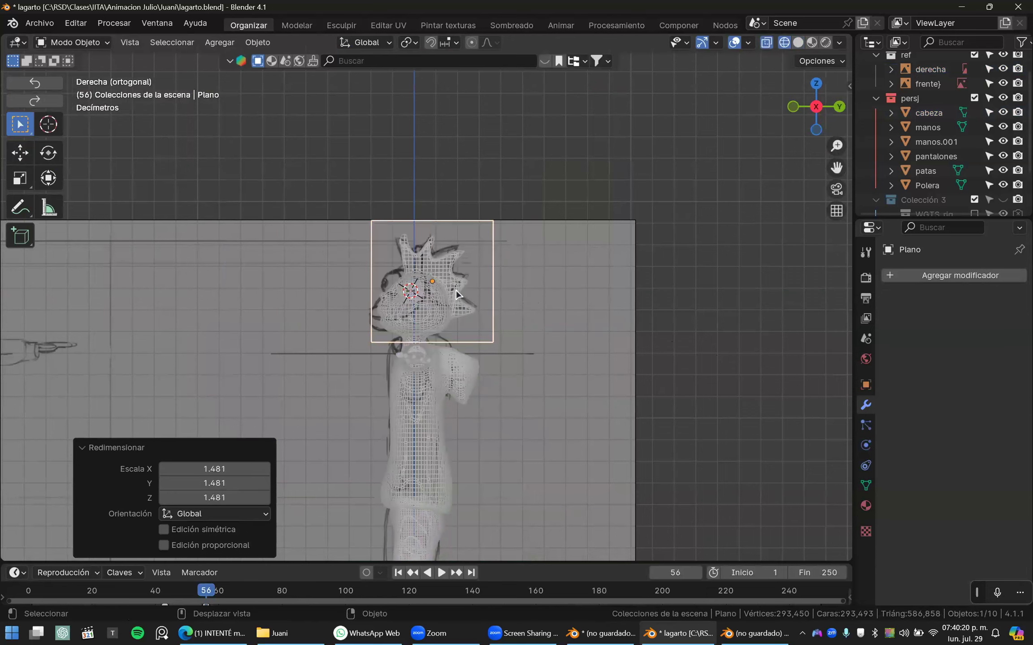
{"action": "scroll", "coordinate": [457, 294], "scroll_direction": "up", "scroll_amount": 3}
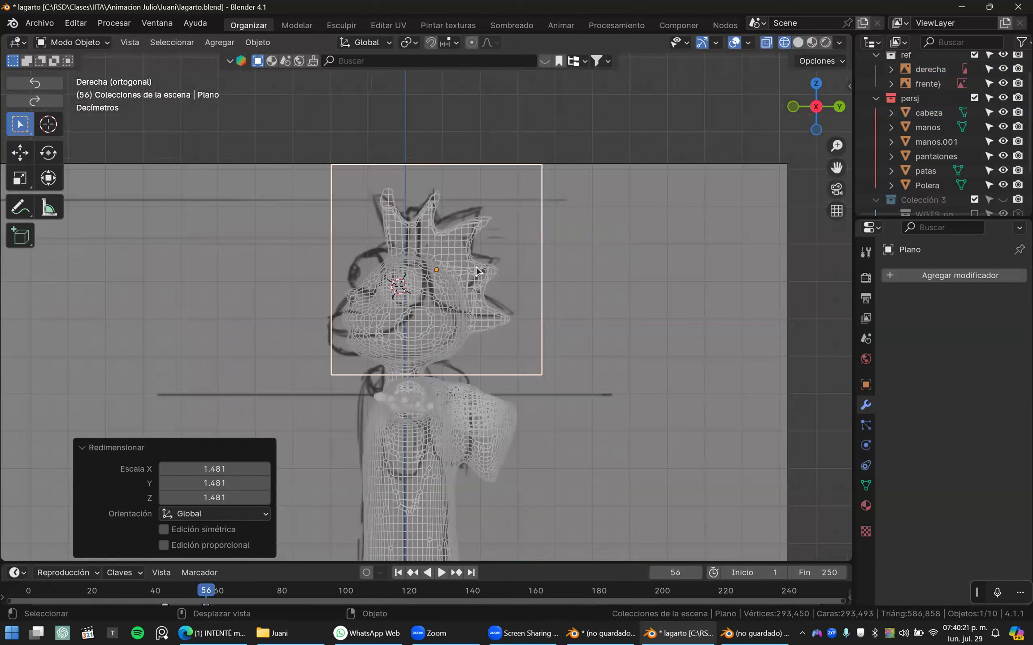
{"action": "left_click", "coordinate": [478, 271]}
{"action": "key", "text": "h"}
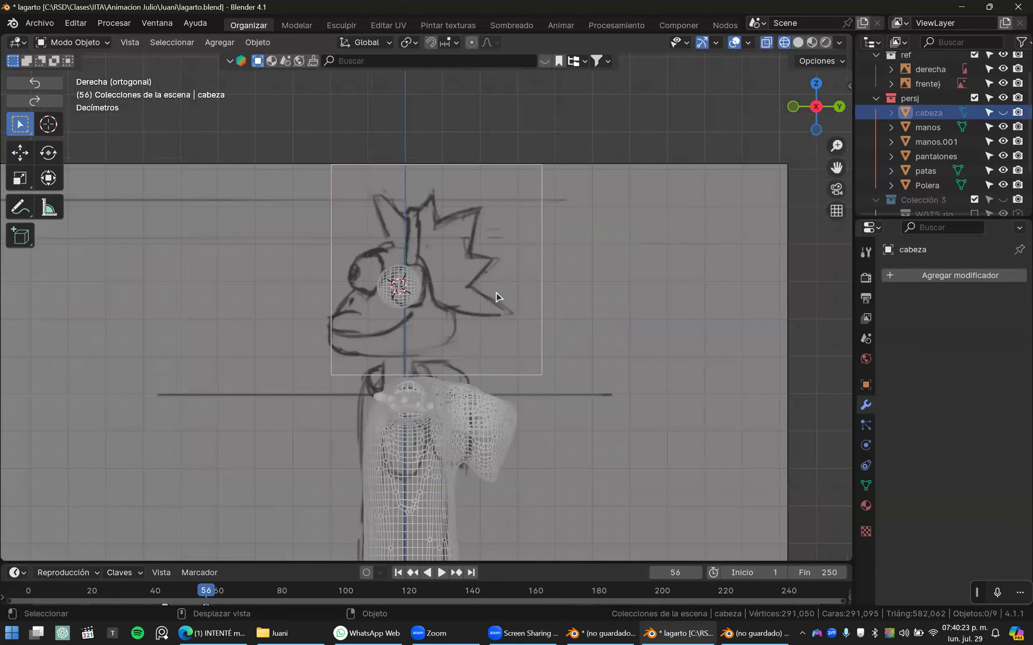
{"action": "scroll", "coordinate": [505, 288], "scroll_direction": "up", "scroll_amount": 3}
{"action": "scroll", "coordinate": [603, 452], "scroll_direction": "up", "scroll_amount": 5, "text": "shift"}
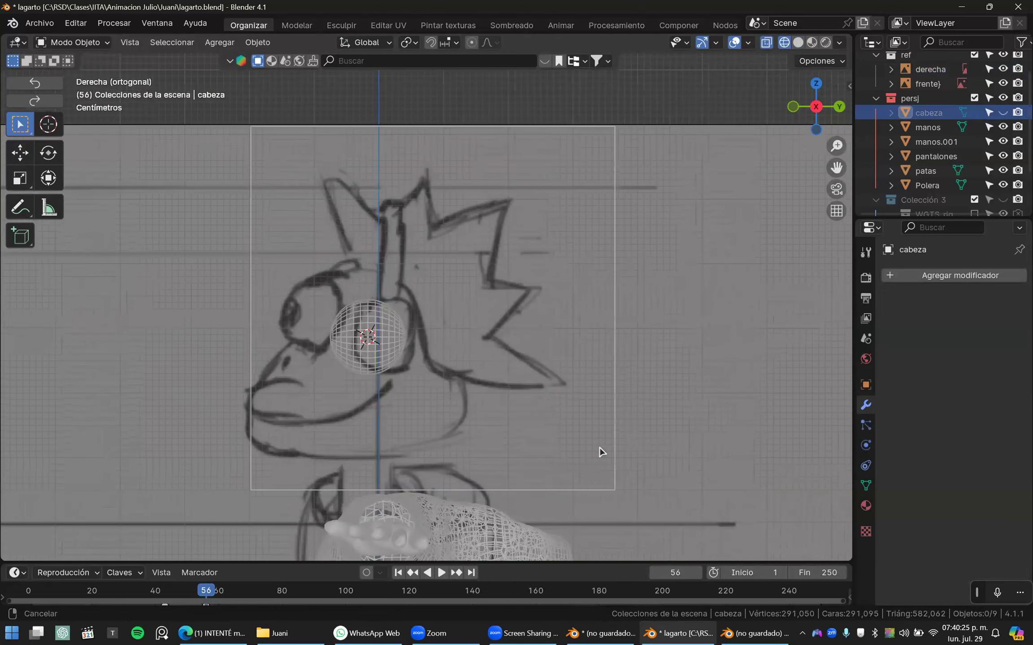
{"action": "left_click", "coordinate": [604, 454]}
{"action": "key", "text": "g"}
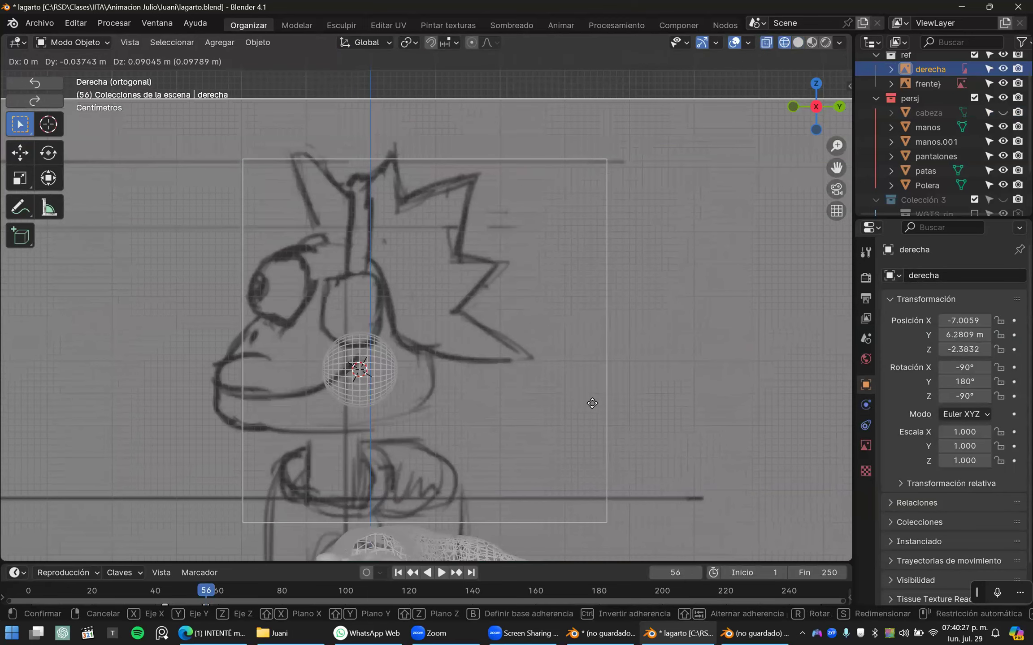
{"action": "left_click", "coordinate": [564, 488]}
- Move the plane up over the sketched crest and scale it by 0.785 and 0.975 so it encloses all the spikes
{"action": "left_click", "coordinate": [564, 445]}
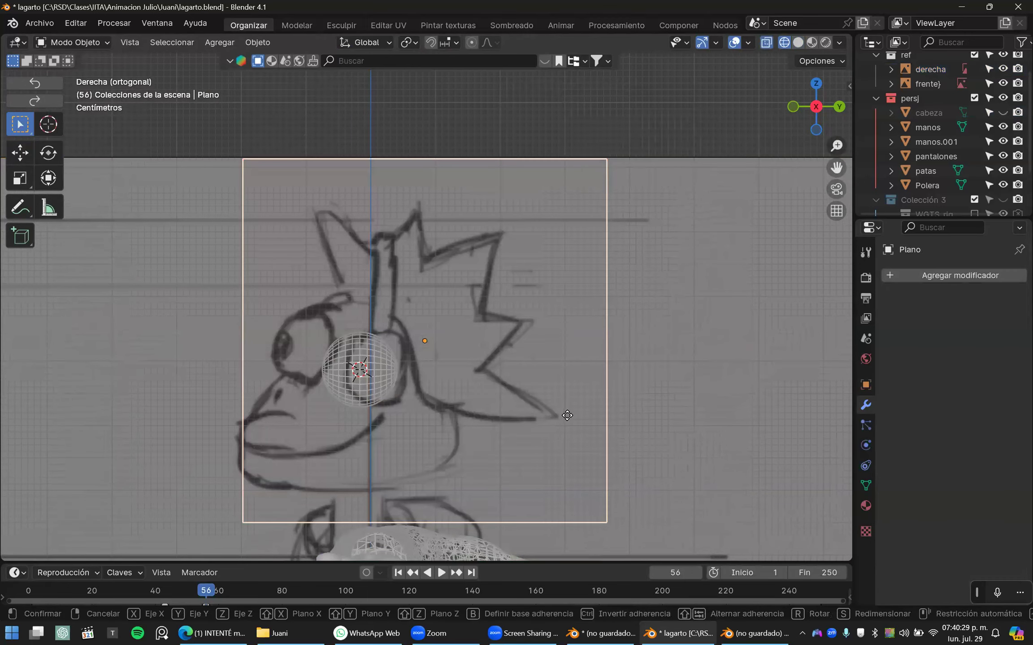
{"action": "key", "text": "s"}
{"action": "left_click", "coordinate": [596, 411]}
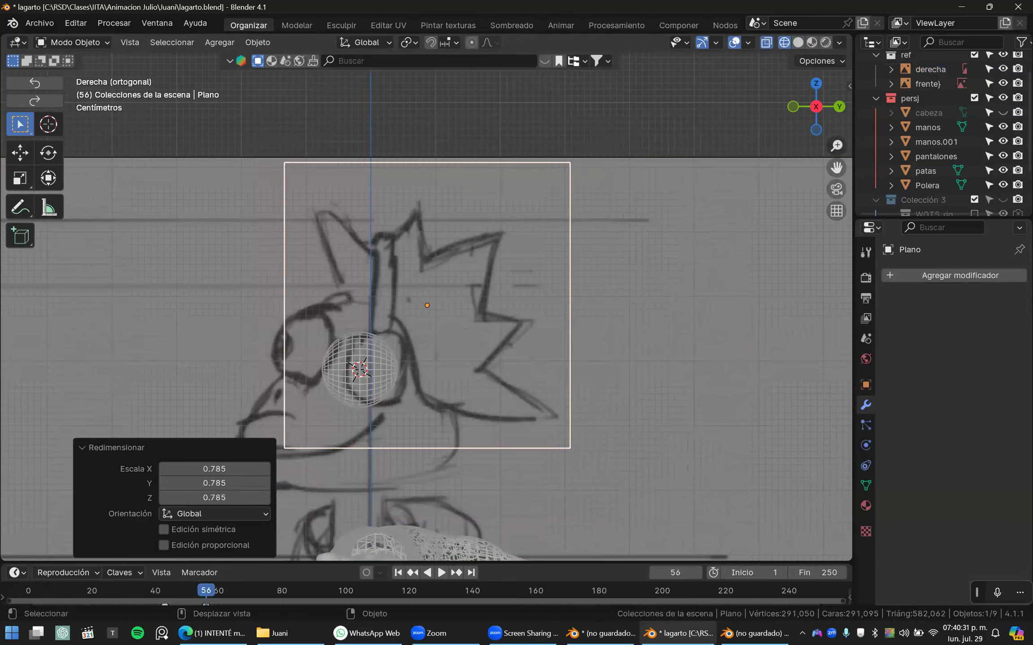
{"action": "key", "text": "g"}
{"action": "key", "text": "Escape"}
{"action": "key", "text": "s"}
{"action": "left_click", "coordinate": [600, 402]}
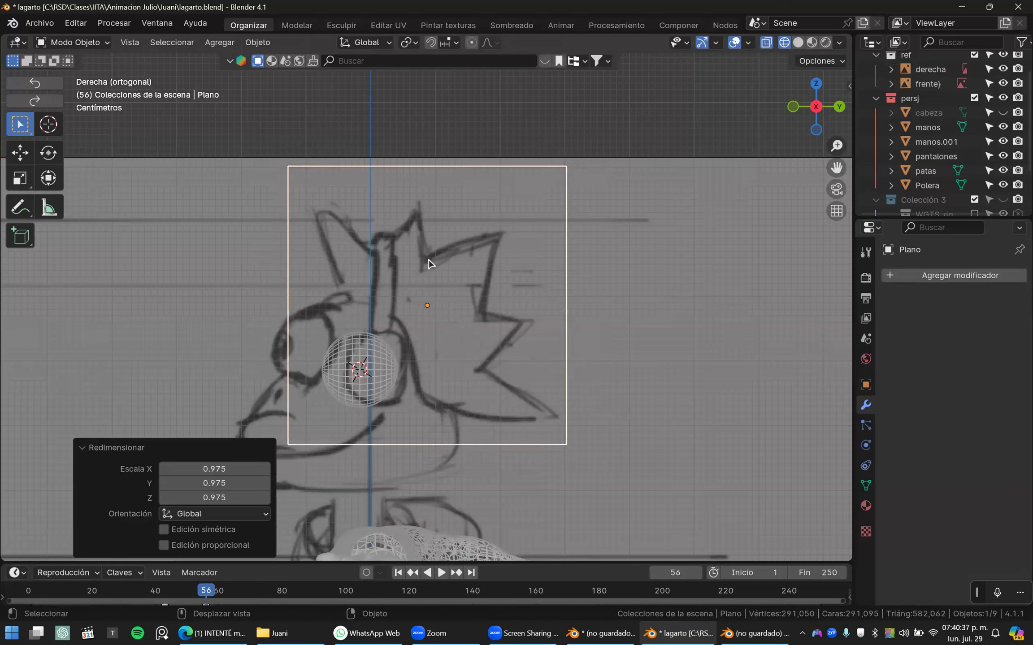
- Apply the plane's rotation and scale and enter Edit Mode on it
{"action": "scroll", "coordinate": [457, 274], "scroll_direction": "up", "scroll_amount": 1}
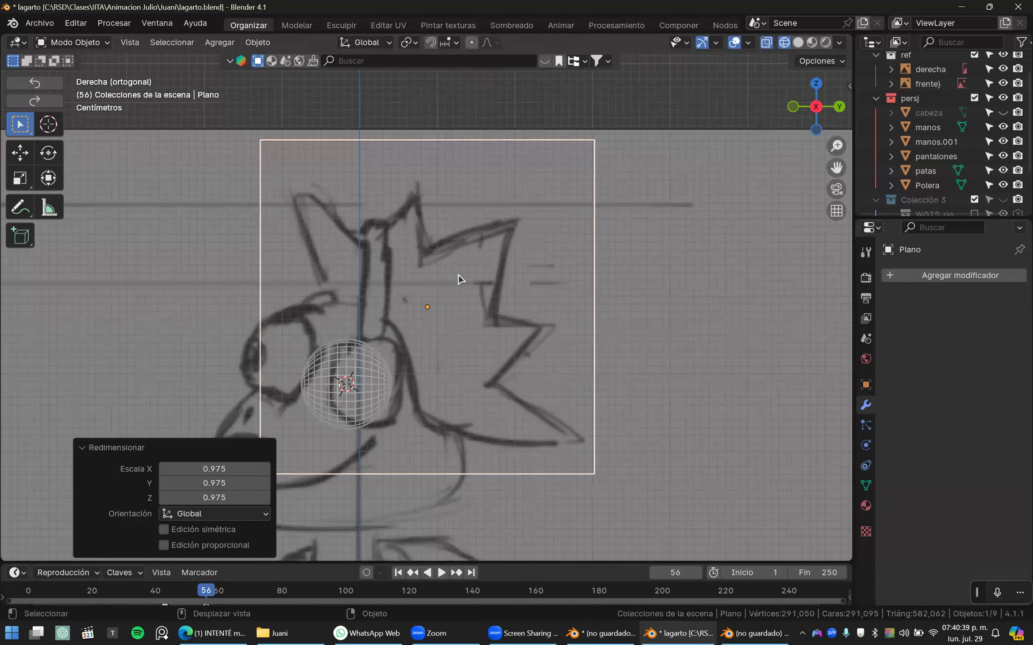
{"action": "key", "text": "ctrl+a"}
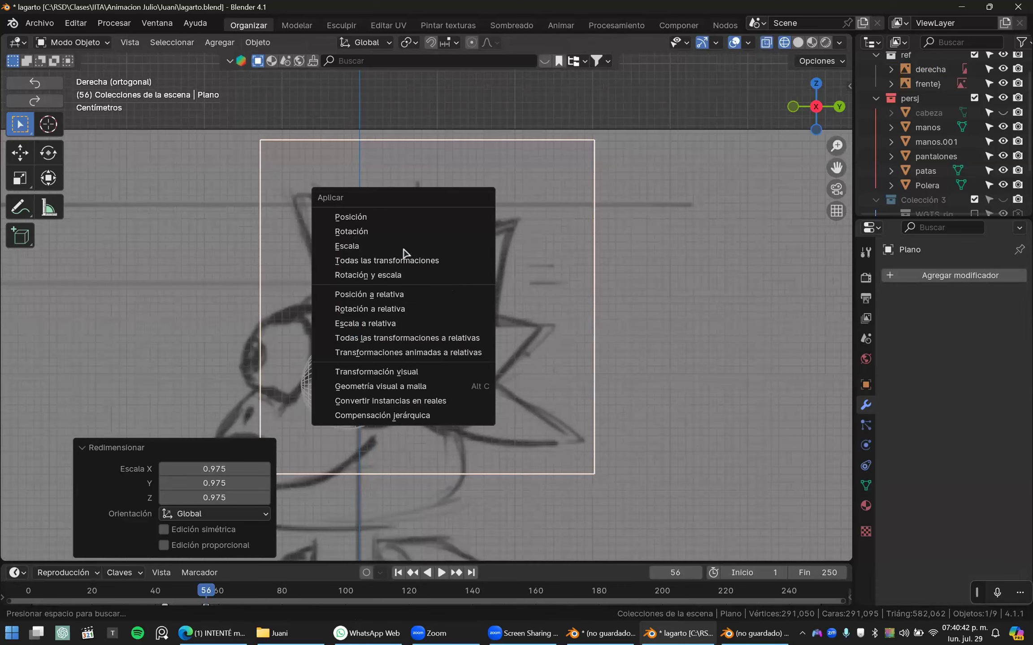
{"action": "left_click", "coordinate": [420, 275]}
{"action": "key", "text": "Tab"}
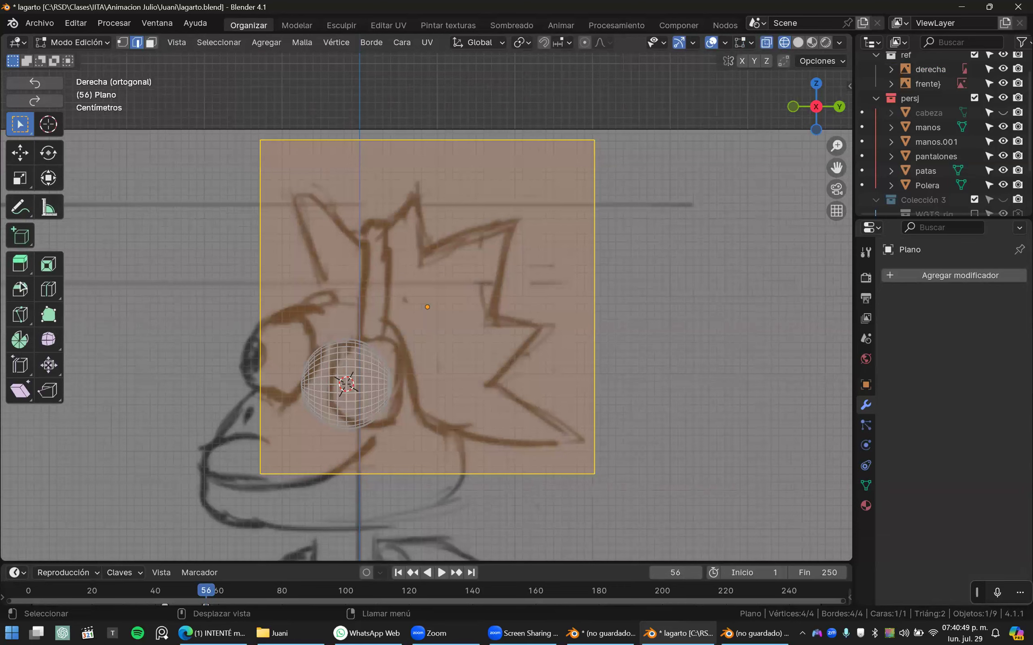
- Cut the closed outline of the sketched crest into the plane with the Knife tool, following each spike tip and valley
{"action": "left_click", "coordinate": [19, 316]}
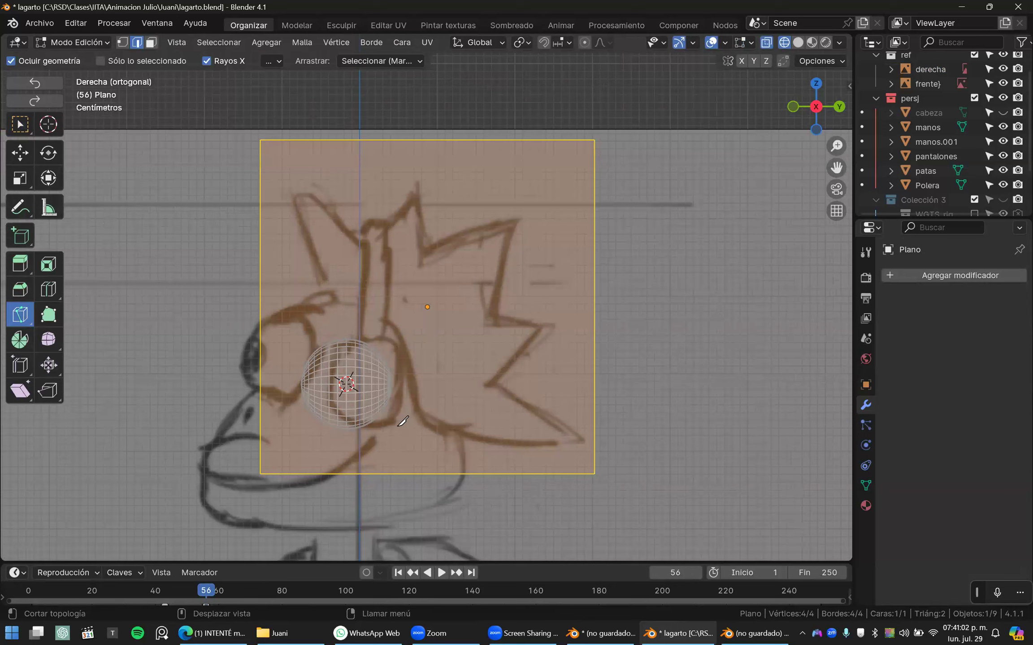
{"action": "left_click", "coordinate": [334, 328]}
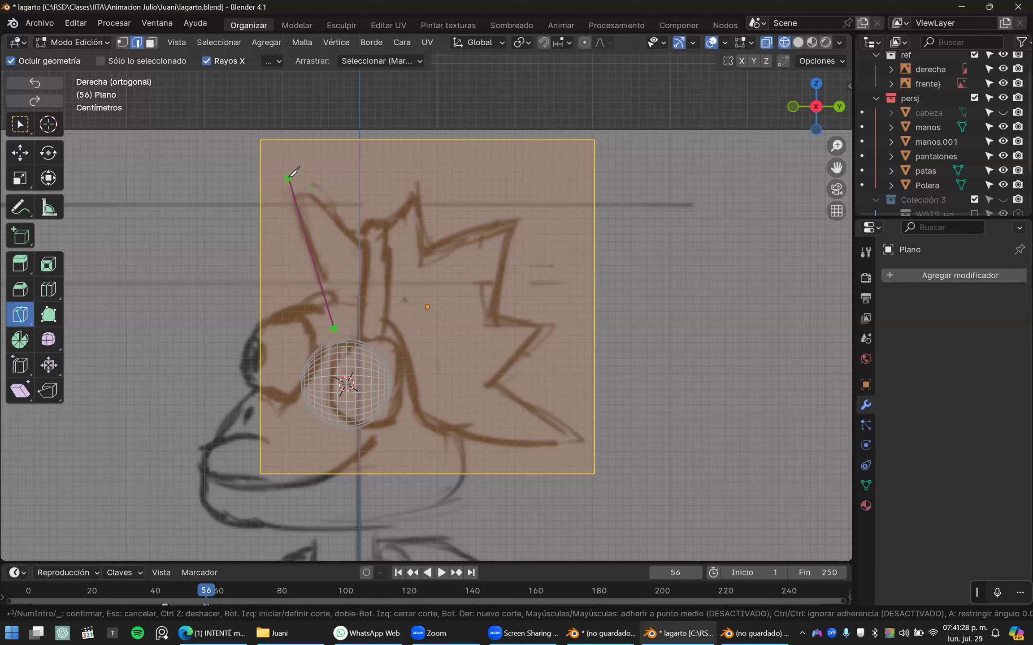
{"action": "left_click", "coordinate": [289, 176]}
{"action": "left_click", "coordinate": [366, 247]}
{"action": "left_click", "coordinate": [420, 190]}
{"action": "left_click", "coordinate": [417, 268]}
{"action": "left_click", "coordinate": [518, 221]}
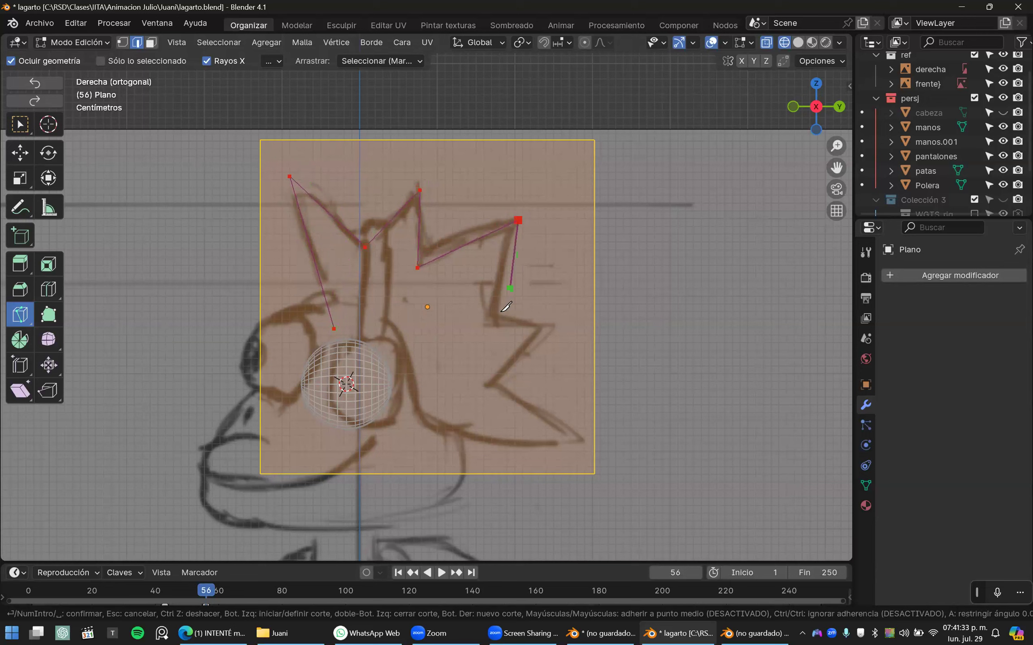
{"action": "left_click", "coordinate": [489, 319]}
{"action": "left_click", "coordinate": [542, 325]}
{"action": "left_click", "coordinate": [488, 384]}
{"action": "left_click", "coordinate": [583, 443]}
{"action": "left_click", "coordinate": [505, 447]}
{"action": "left_click", "coordinate": [466, 437]}
{"action": "left_click", "coordinate": [420, 414]}
{"action": "left_click", "coordinate": [340, 324]}
{"action": "key", "text": "Return"}
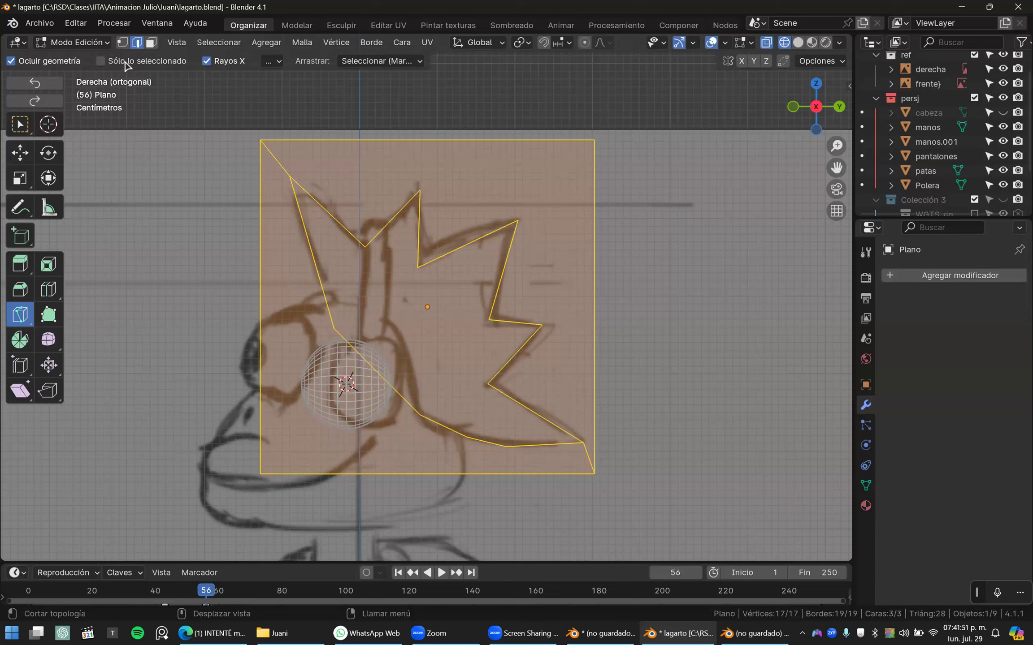
- Return to box selection in vertex mode and select the plane's four outer corner vertices
{"action": "left_click", "coordinate": [123, 43]}
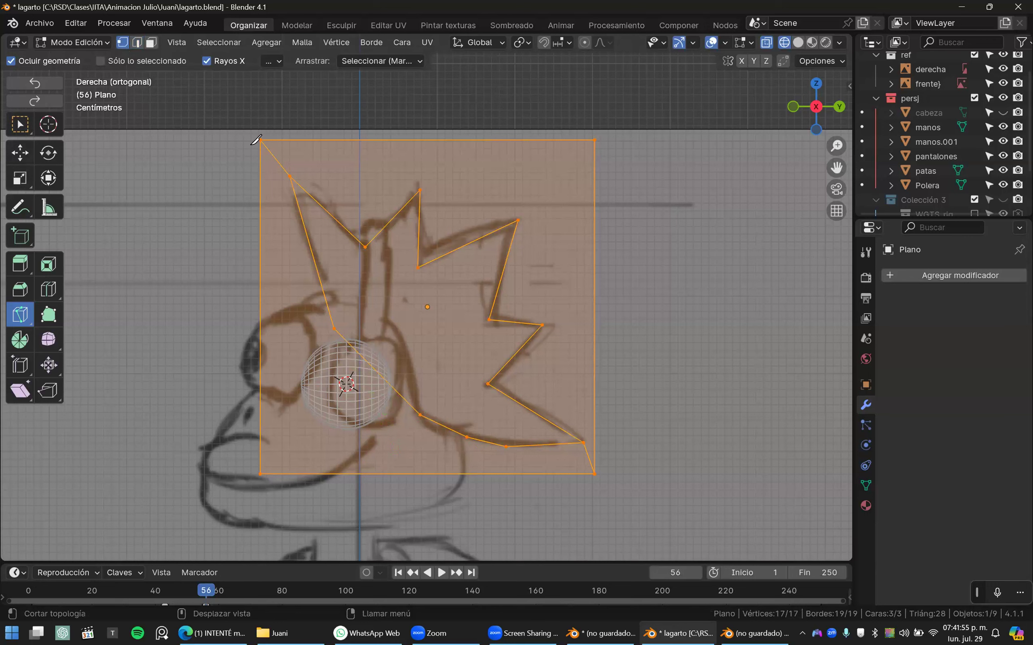
{"action": "left_click", "coordinate": [18, 127]}
{"action": "left_click_drag", "start_coordinate": [226, 103], "coordinate": [679, 174]}
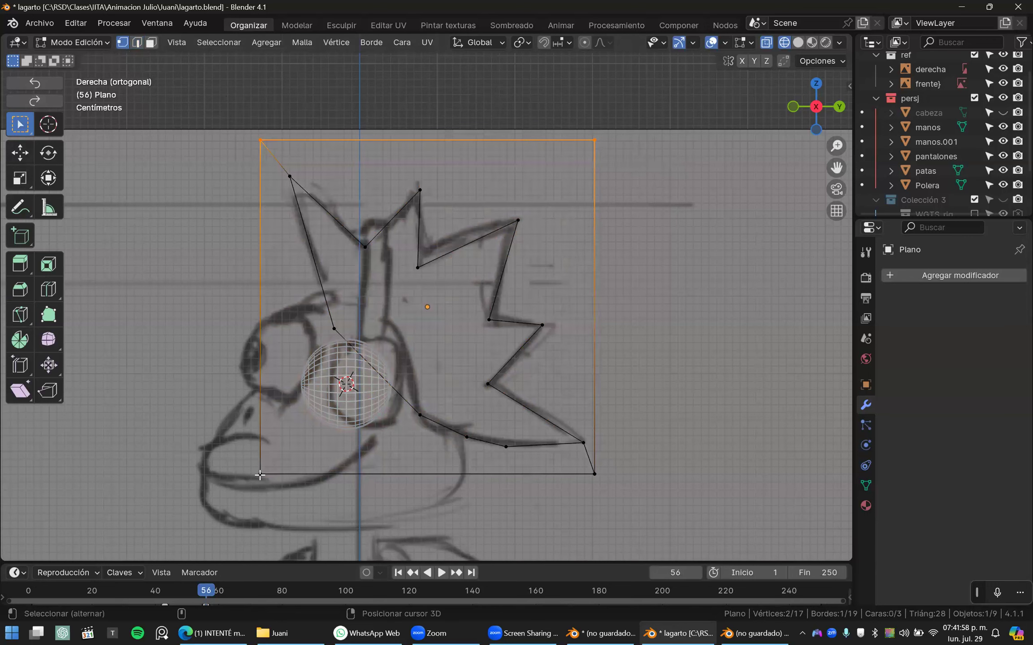
{"action": "left_click", "coordinate": [594, 475], "text": "shift"}
{"action": "left_click", "coordinate": [260, 475], "text": "shift"}
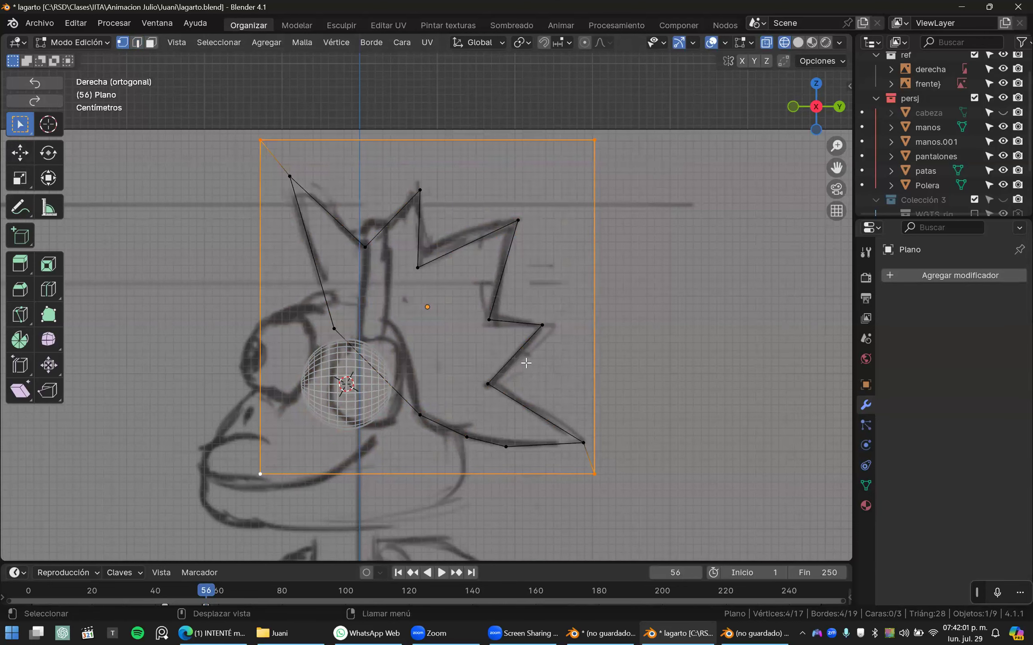
- Set the viewport to solid shading with X-ray turned off
{"action": "key", "text": "shift+z"}
{"action": "key", "text": "shift+z"}
{"action": "left_click", "coordinate": [798, 42]}
{"action": "left_click", "coordinate": [767, 43]}
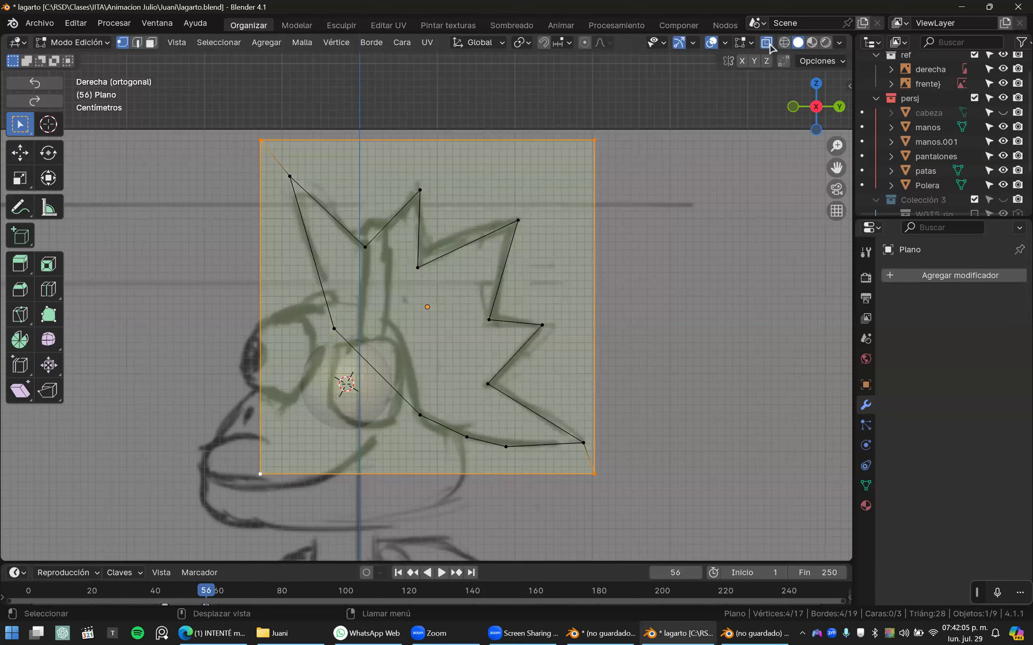
{"action": "left_click", "coordinate": [767, 43]}
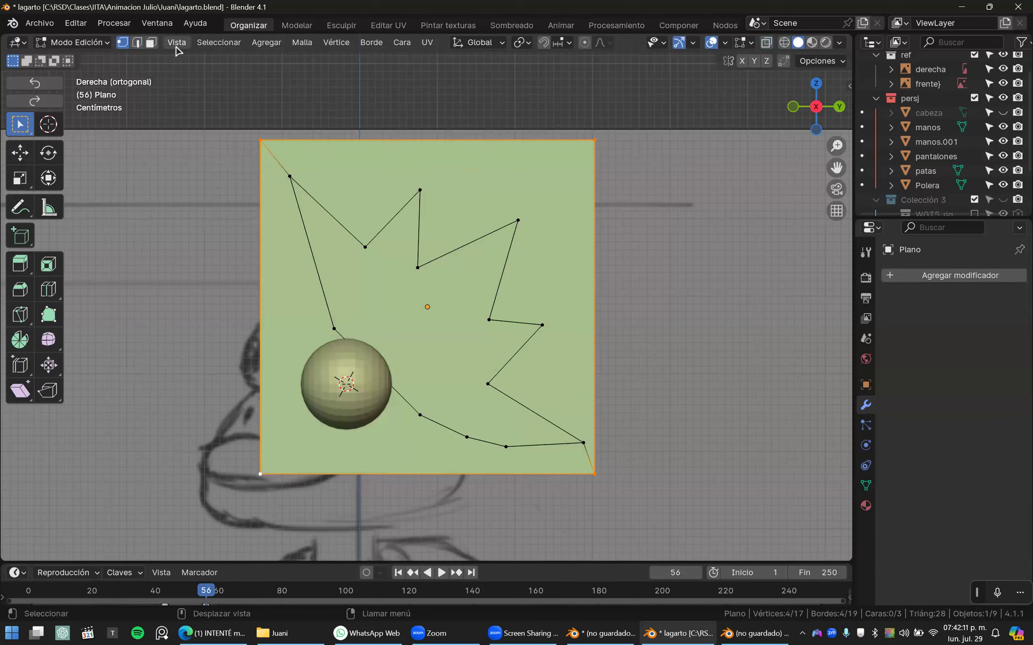
{"action": "left_click", "coordinate": [151, 42]}
{"action": "left_click", "coordinate": [288, 326]}
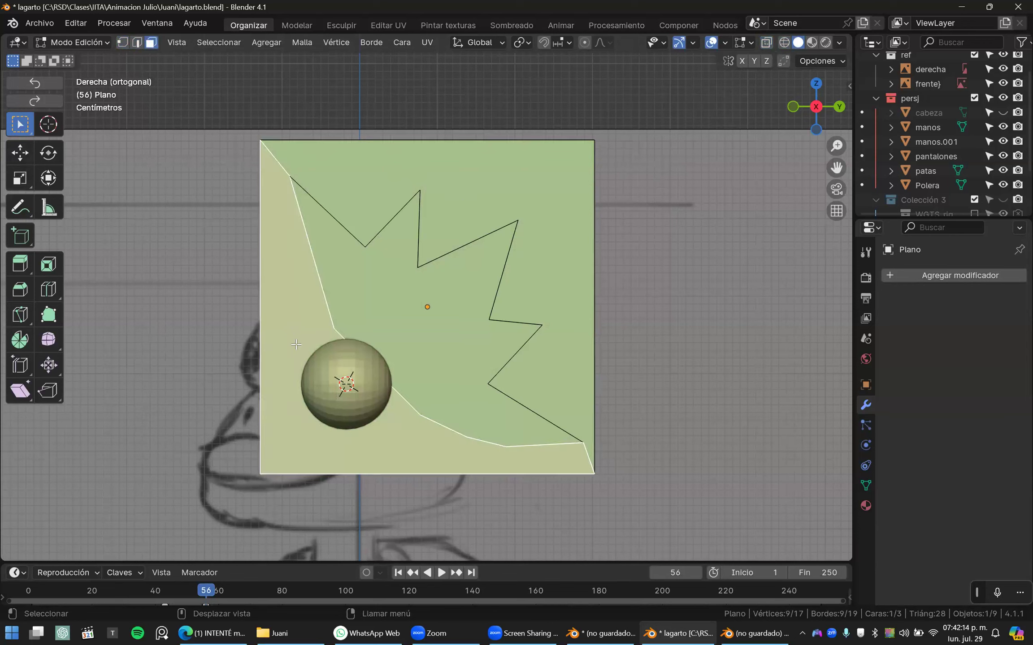
{"action": "left_click", "coordinate": [513, 183], "text": "shift"}
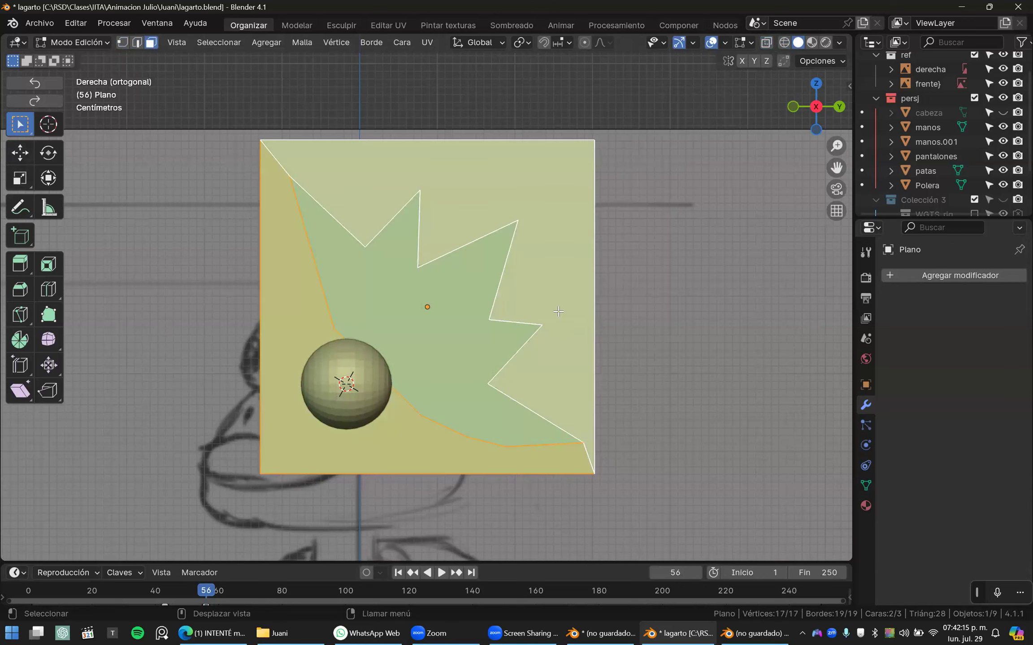
{"action": "key", "text": "x"}
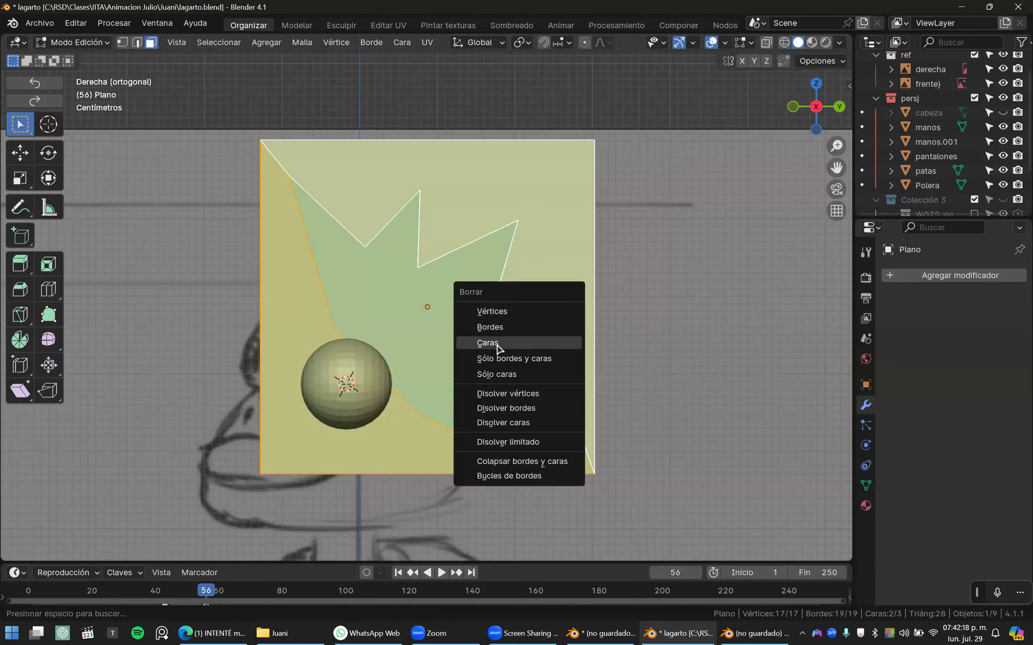
- Try deleting the plane's four outer corner vertices and undo the deletion
{"action": "left_click", "coordinate": [123, 43]}
{"action": "left_click_drag", "start_coordinate": [226, 116], "coordinate": [645, 137]}
{"action": "left_click", "coordinate": [594, 476], "text": "shift"}
{"action": "left_click", "coordinate": [266, 476], "text": "shift"}
{"action": "key", "text": "x"}
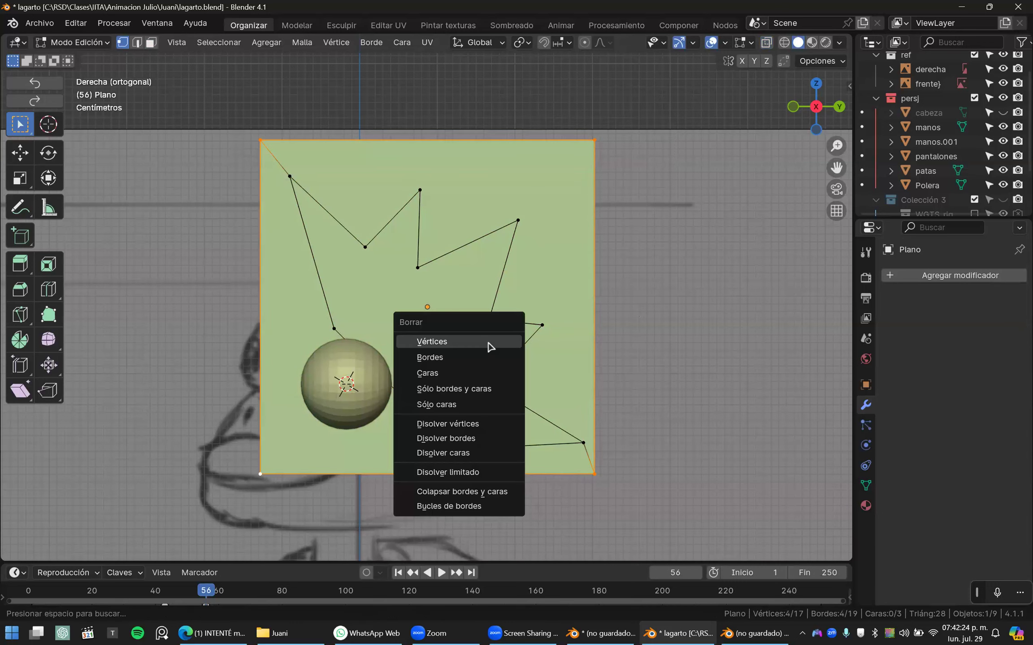
{"action": "key", "text": "Return"}
{"action": "key", "text": "ctrl+z"}
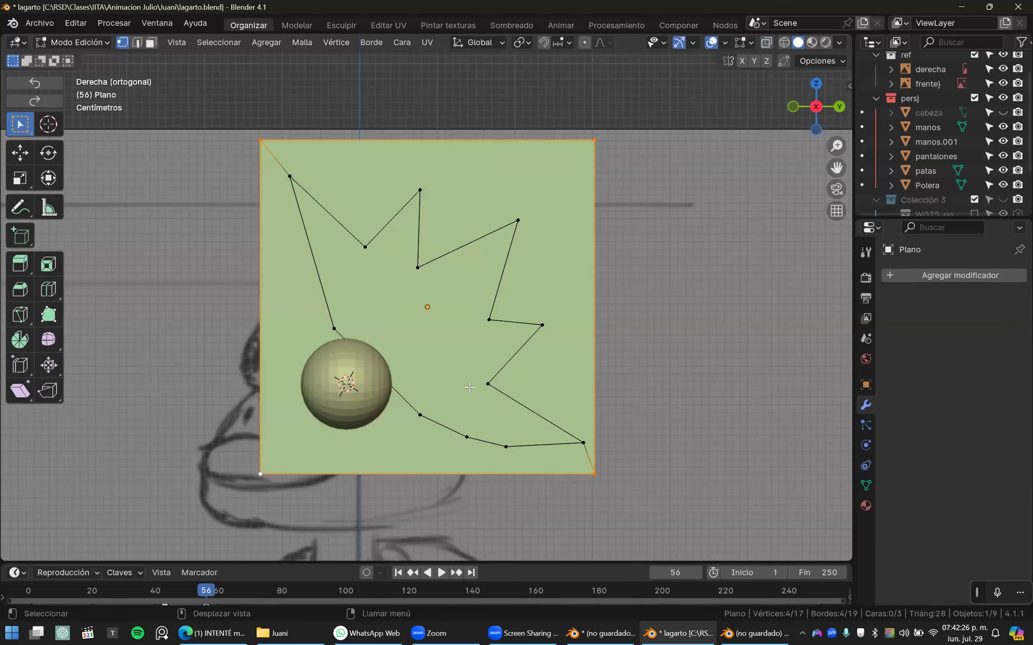
- Delete the two plane faces outside the crest outline, keeping only the spiky crest face
{"action": "left_click", "coordinate": [151, 43]}
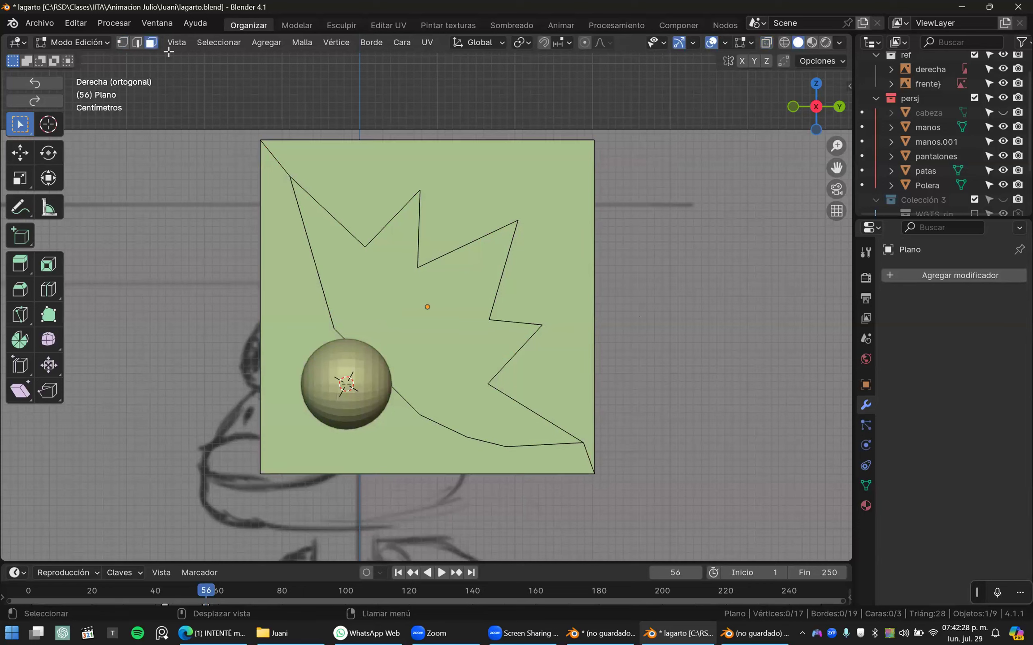
{"action": "left_click", "coordinate": [356, 144]}
{"action": "left_click", "coordinate": [554, 284], "text": "shift"}
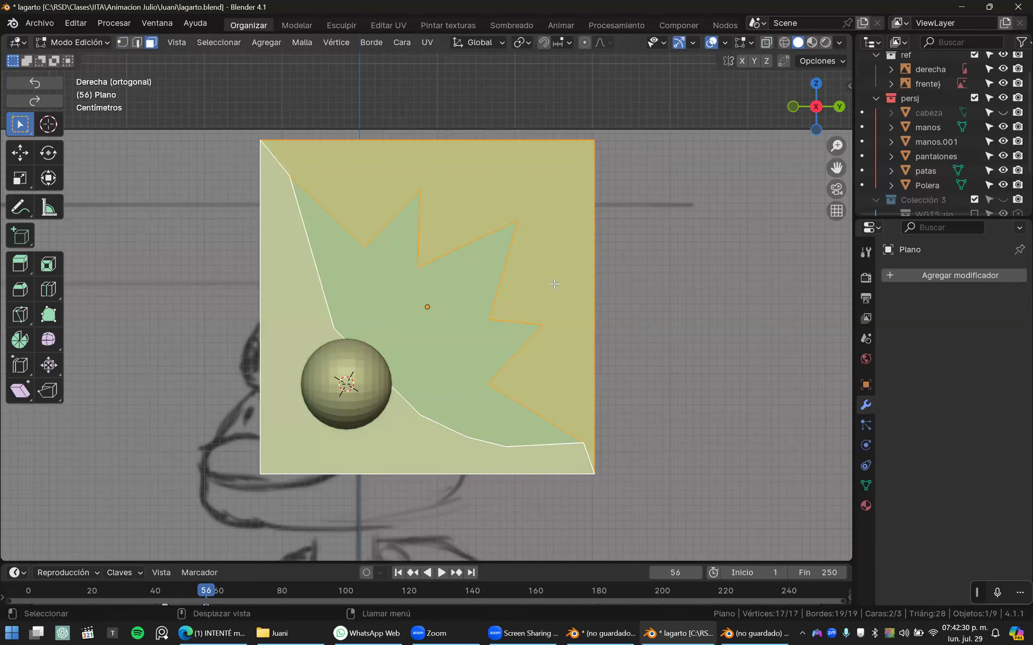
{"action": "key", "text": "x"}
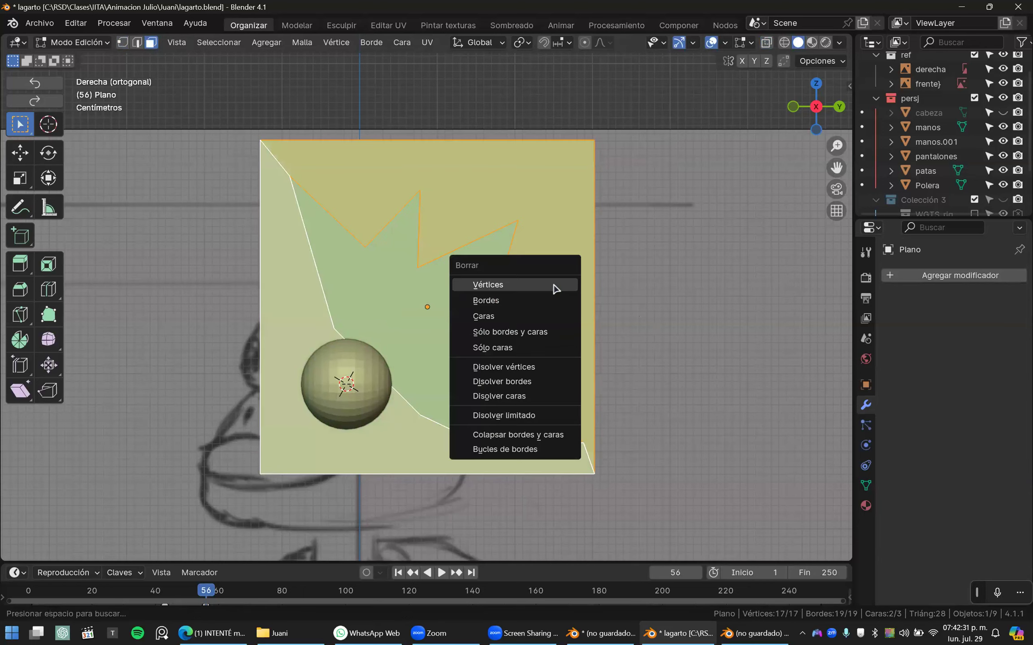
{"action": "left_click", "coordinate": [511, 319]}
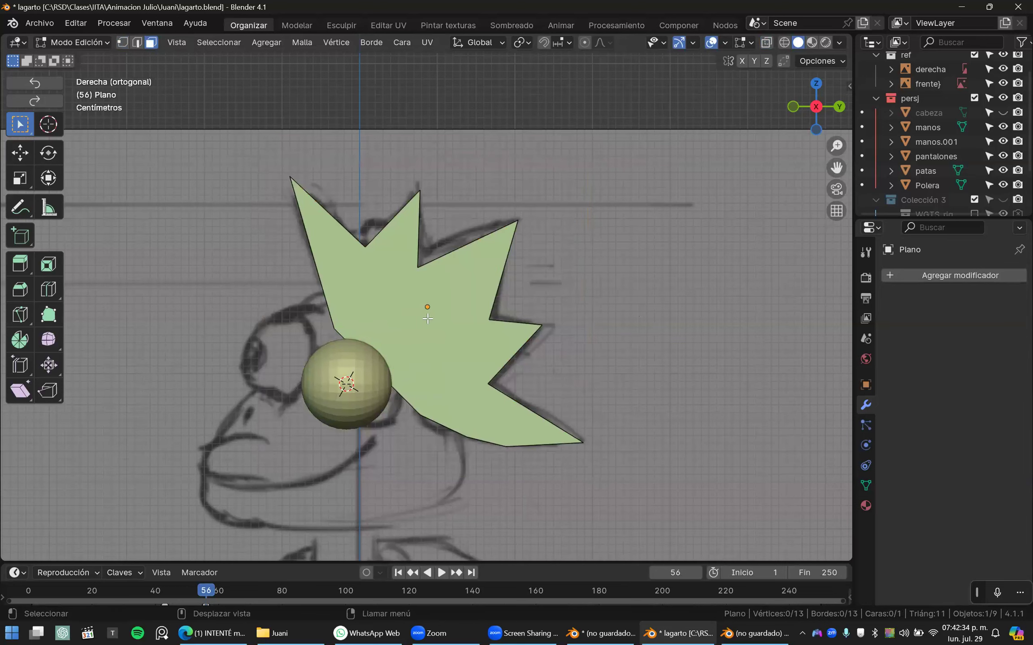
- Move the two front vertices of the crest's lower edge down so the base runs nearly straight towards the rear spike
{"action": "left_click", "coordinate": [427, 319]}
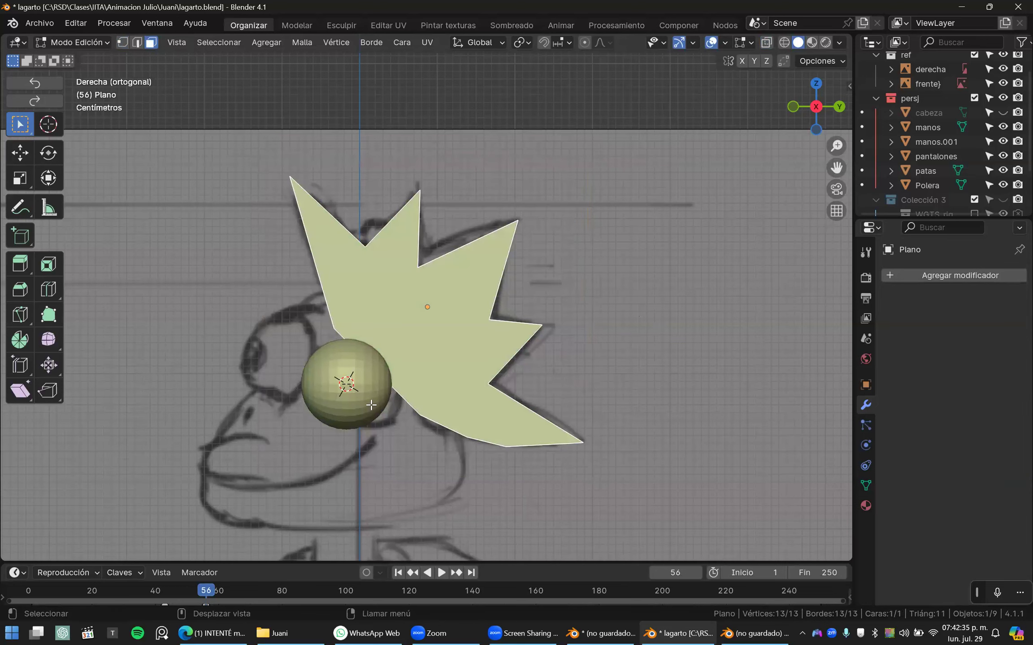
{"action": "left_click", "coordinate": [123, 42]}
{"action": "left_click", "coordinate": [420, 416]}
{"action": "key", "text": "g"}
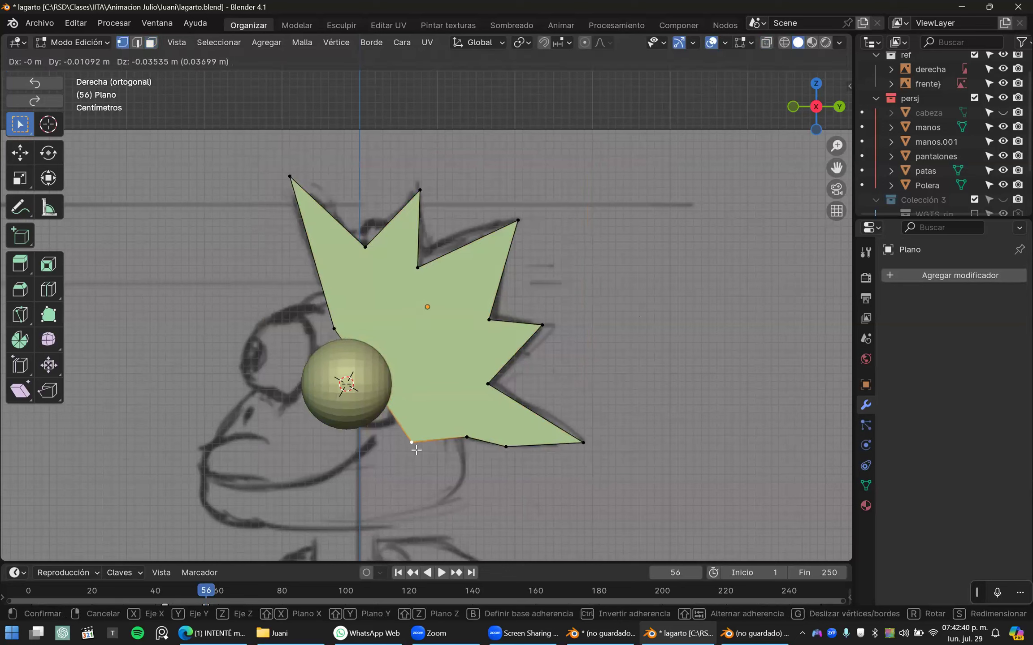
{"action": "left_click", "coordinate": [443, 447]}
{"action": "key", "text": "g"}
{"action": "right_click", "coordinate": [559, 443]}
{"action": "key", "text": "g"}
{"action": "right_click", "coordinate": [574, 388]}
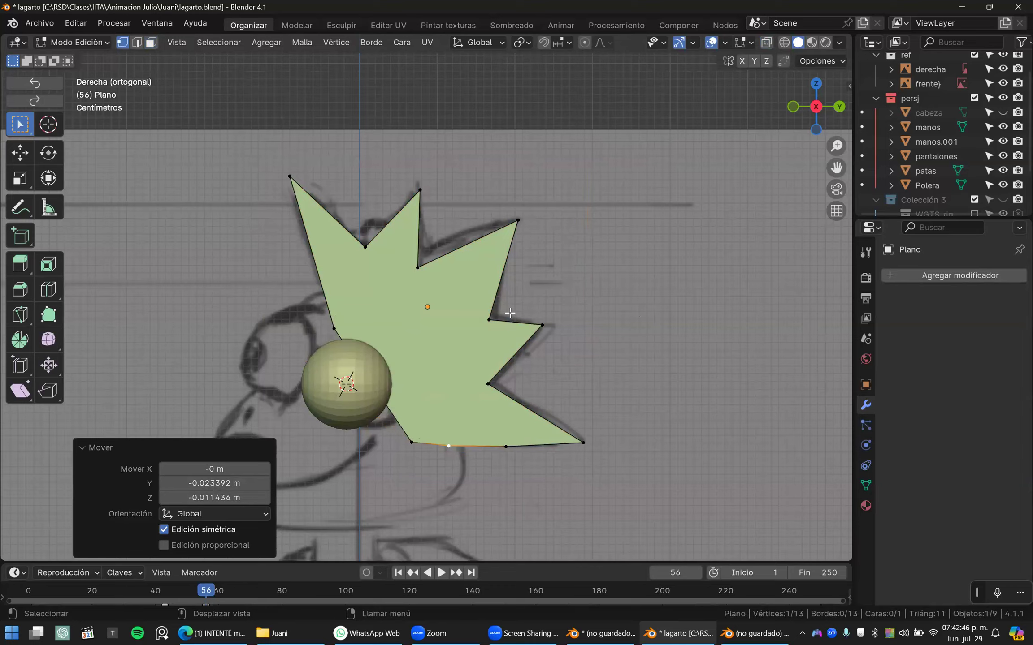
- Examine the flat crest's position relative to the eyes and body from angled, side and top views
{"action": "scroll", "coordinate": [510, 313], "scroll_direction": "down", "scroll_amount": 3}
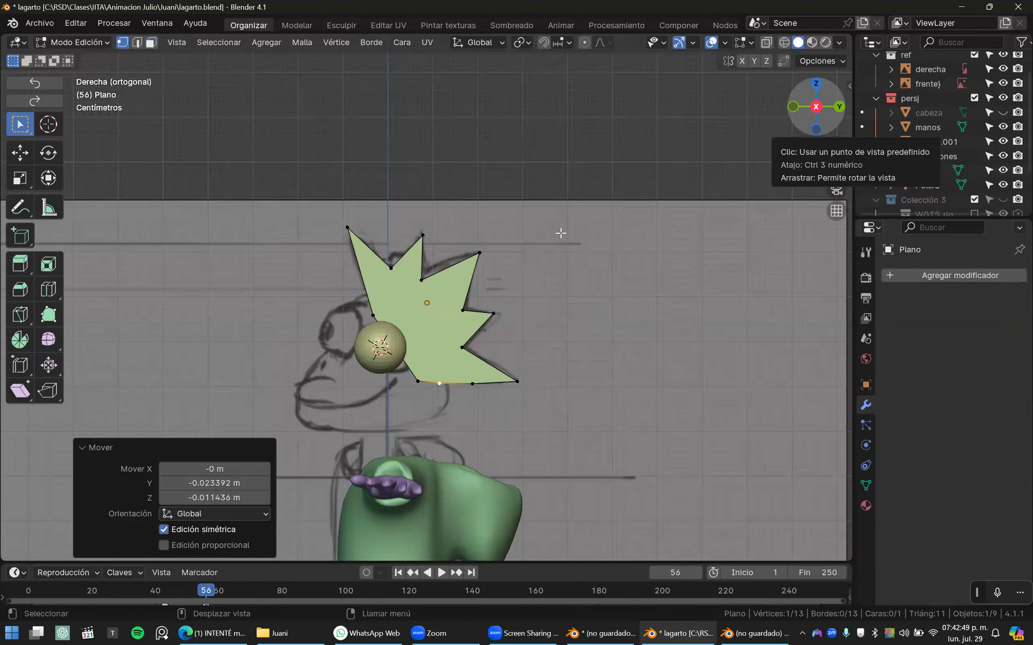
{"action": "middle_click_drag", "start_coordinate": [560, 233], "coordinate": [627, 234]}
{"action": "key", "text": "KP_5"}
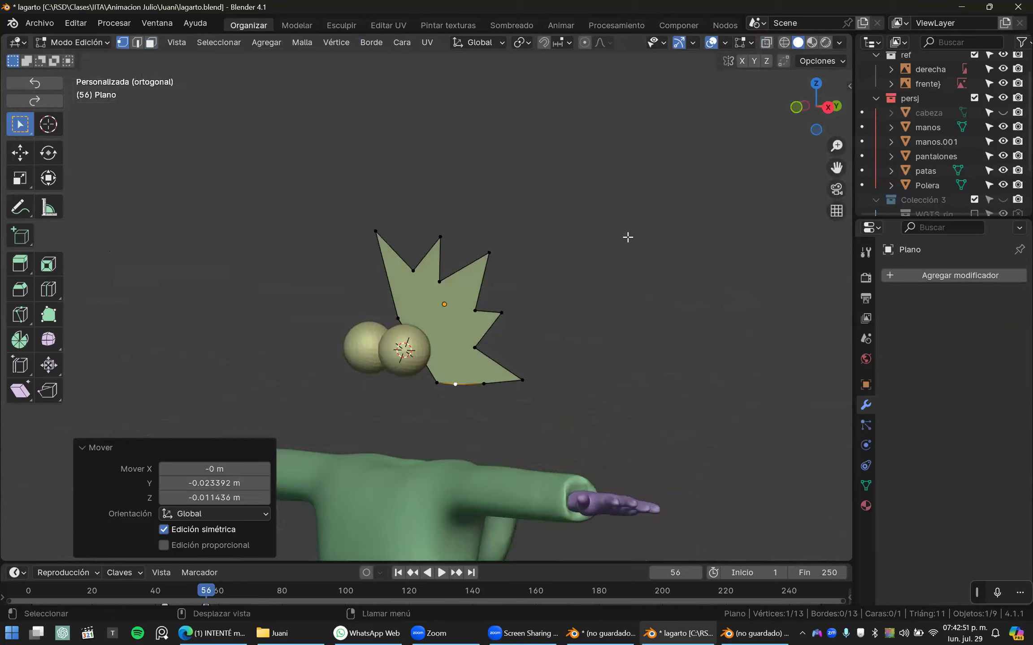
{"action": "key", "text": "KP_3"}
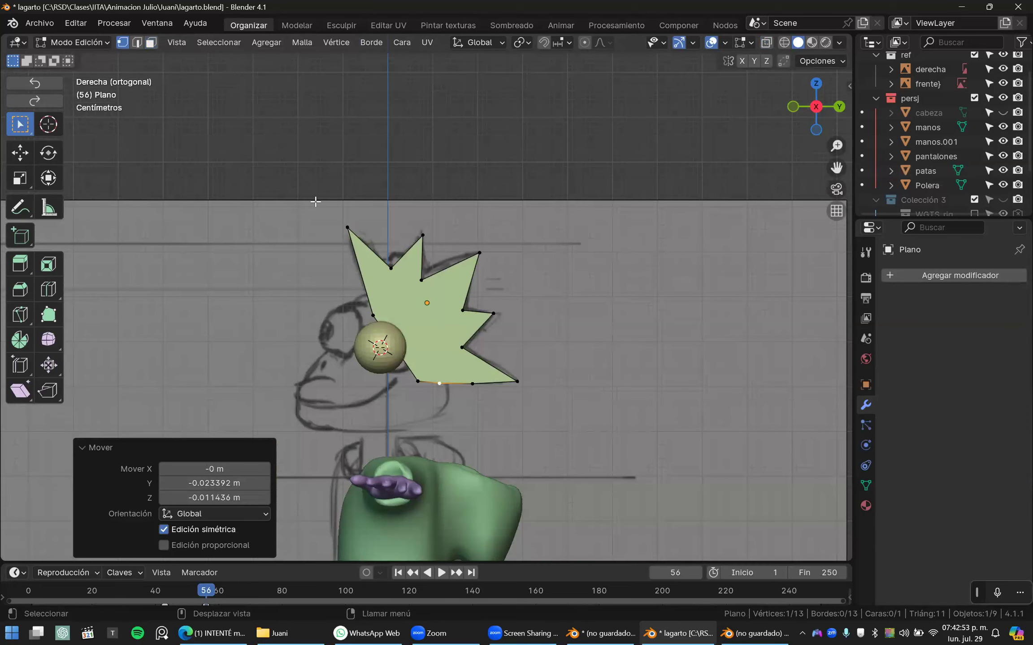
{"action": "scroll", "coordinate": [432, 317], "scroll_direction": "up", "scroll_amount": 3}
{"action": "middle_click_drag", "start_coordinate": [430, 326], "coordinate": [488, 353]}
{"action": "key", "text": "KP_7"}
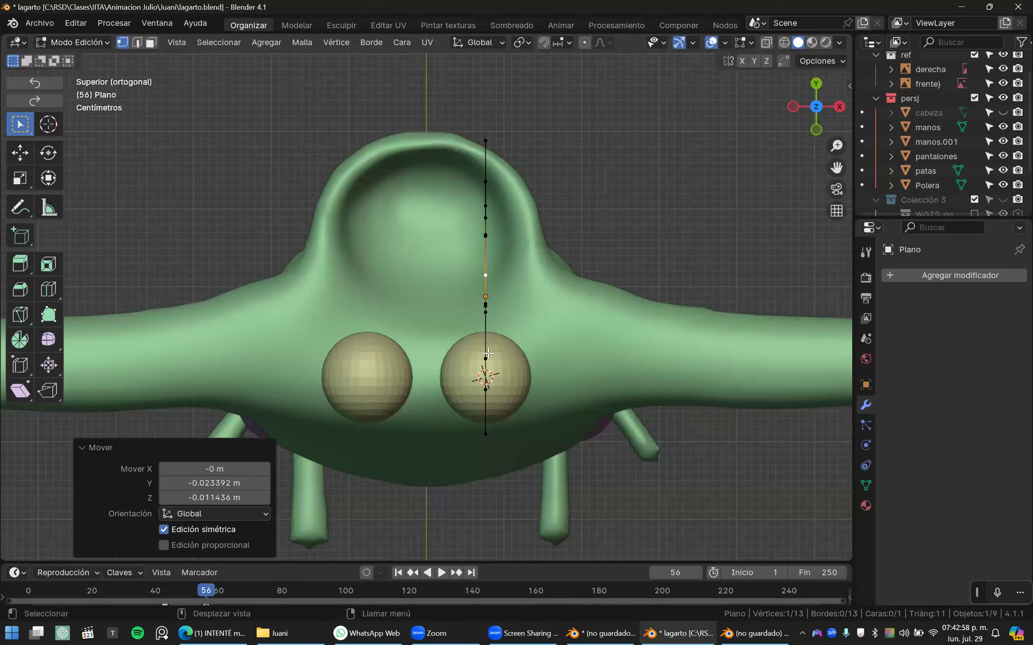
{"action": "key", "text": "KP_3"}
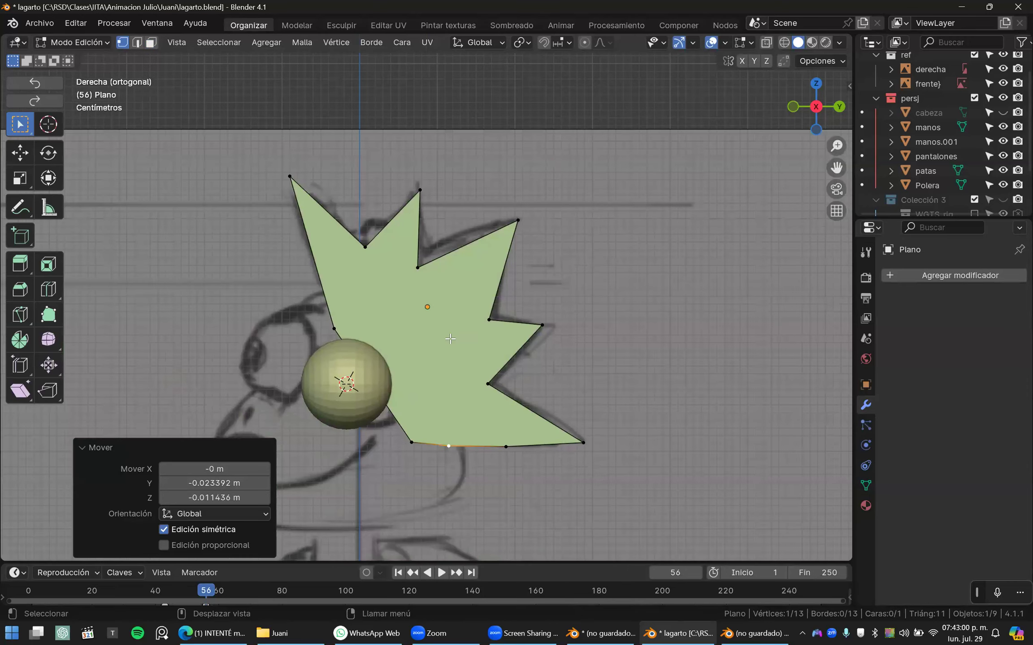
- Nudge the second vertex of the crest's lower edge slightly down to even out the base line
{"action": "left_click", "coordinate": [422, 446]}
{"action": "key", "text": "g"}
{"action": "right_click", "coordinate": [422, 446]}
{"action": "left_click", "coordinate": [449, 447]}
{"action": "key", "text": "g"}
{"action": "left_click", "coordinate": [447, 449]}
- Raise the crest's front base vertex to the brow line and move the front lower corner vertex about 0.13 m up, just above the eye
{"action": "left_click", "coordinate": [412, 442]}
{"action": "left_click", "coordinate": [339, 333]}
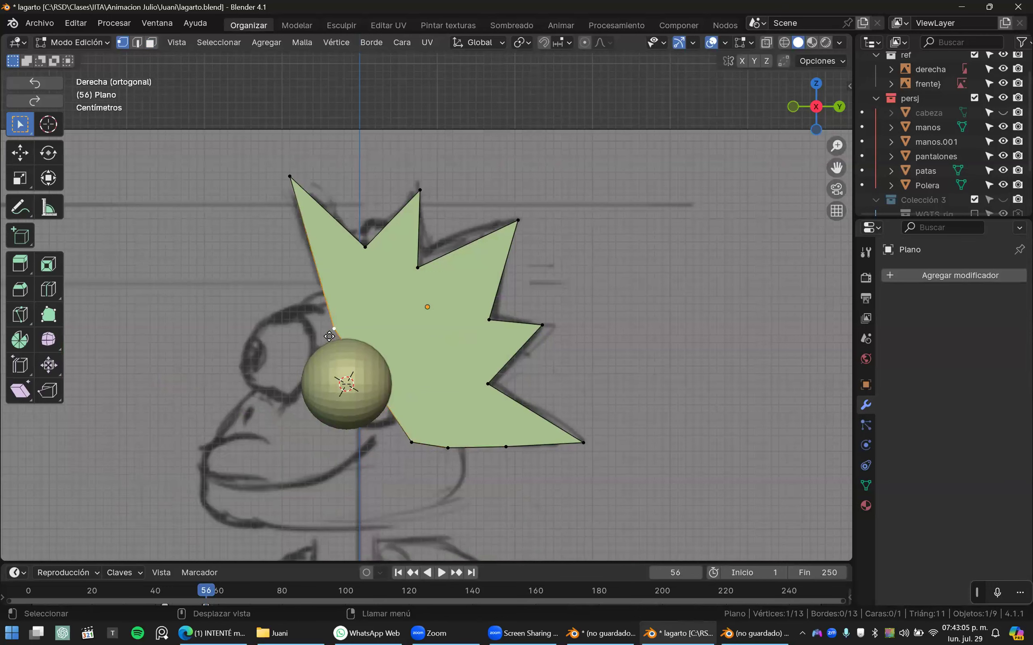
{"action": "key", "text": "g"}
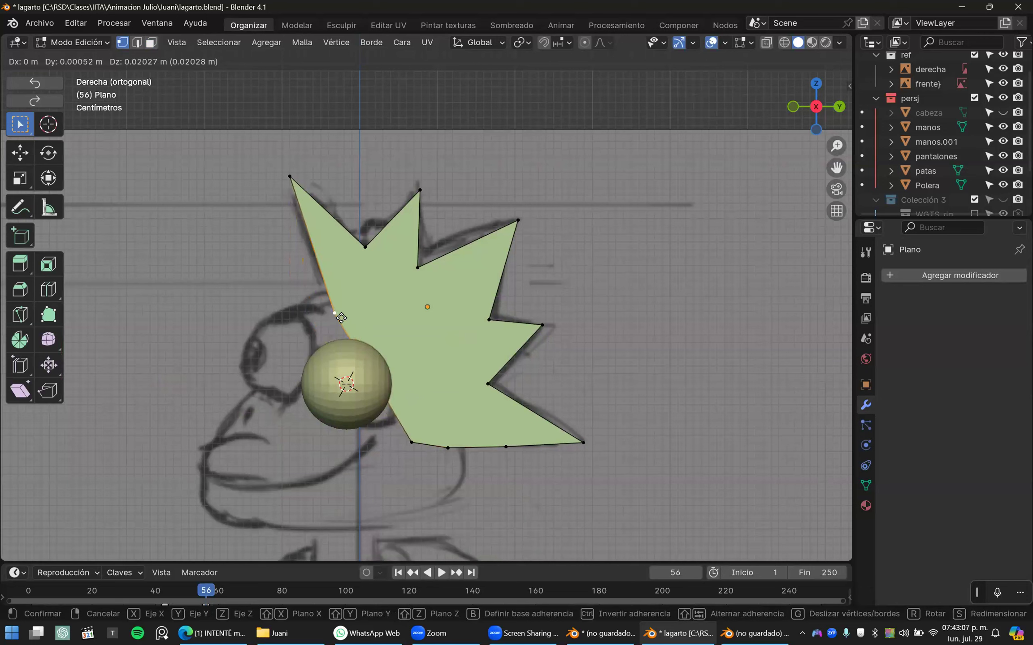
{"action": "left_click", "coordinate": [332, 285]}
{"action": "left_click", "coordinate": [412, 442]}
{"action": "key", "text": "g"}
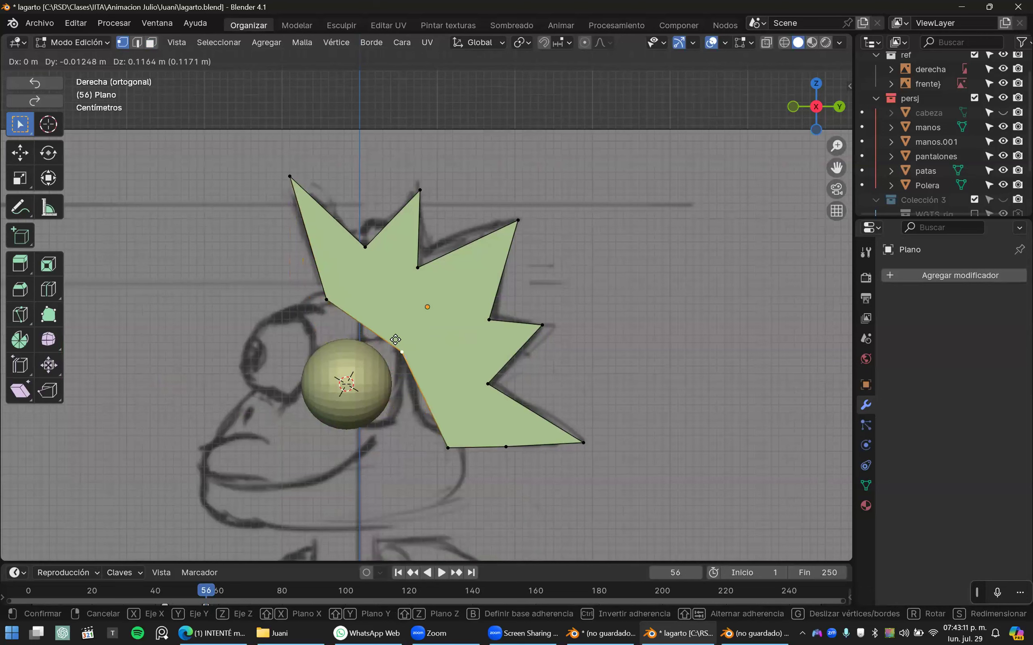
{"action": "left_click", "coordinate": [380, 342]}
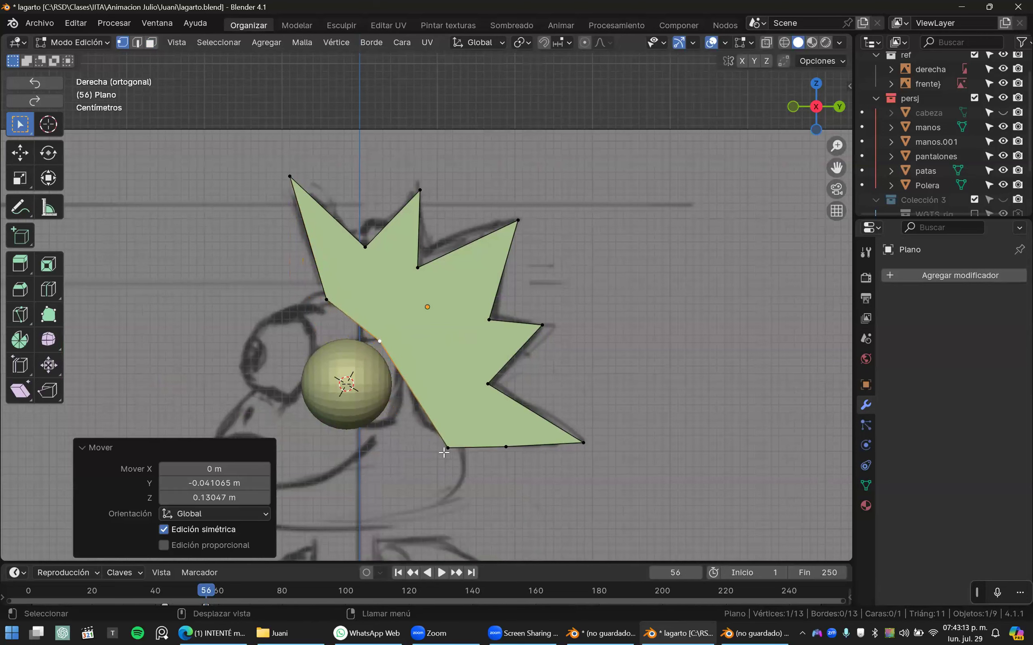
{"action": "left_click", "coordinate": [444, 453]}
{"action": "key", "text": "g"}
{"action": "right_click", "coordinate": [452, 424]}
{"action": "left_click", "coordinate": [389, 347], "text": "shift"}
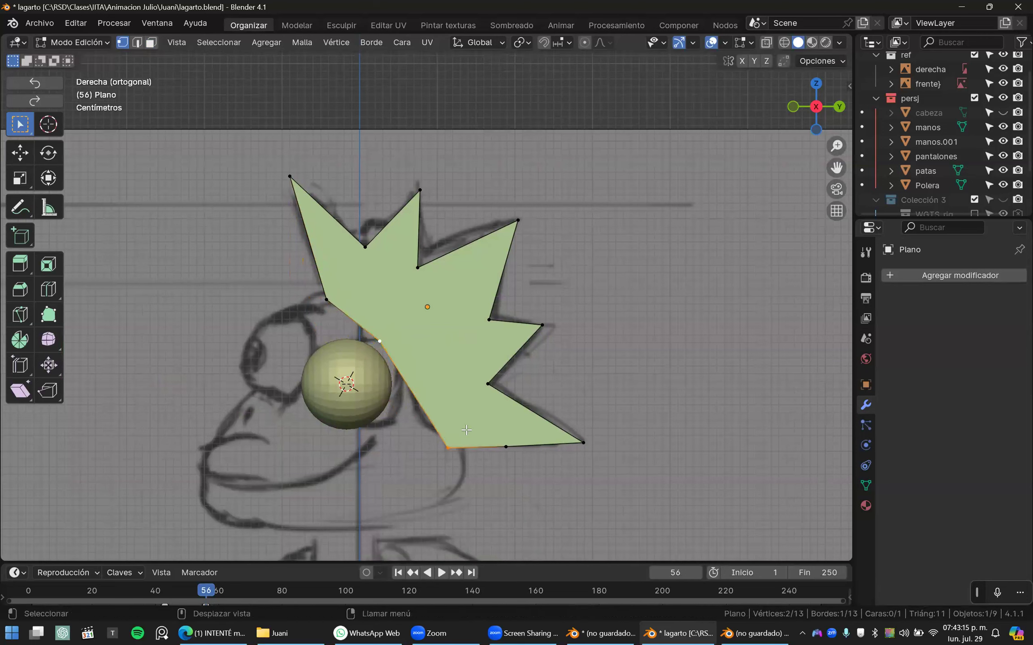
{"action": "right_click", "coordinate": [464, 372]}
{"action": "key", "text": "Escape"}
- Add a vertex with Loop Cut midway along the crest edge behind the eye and move it about 0.06 m down as the lower corner
{"action": "key", "text": "ctrl+r"}
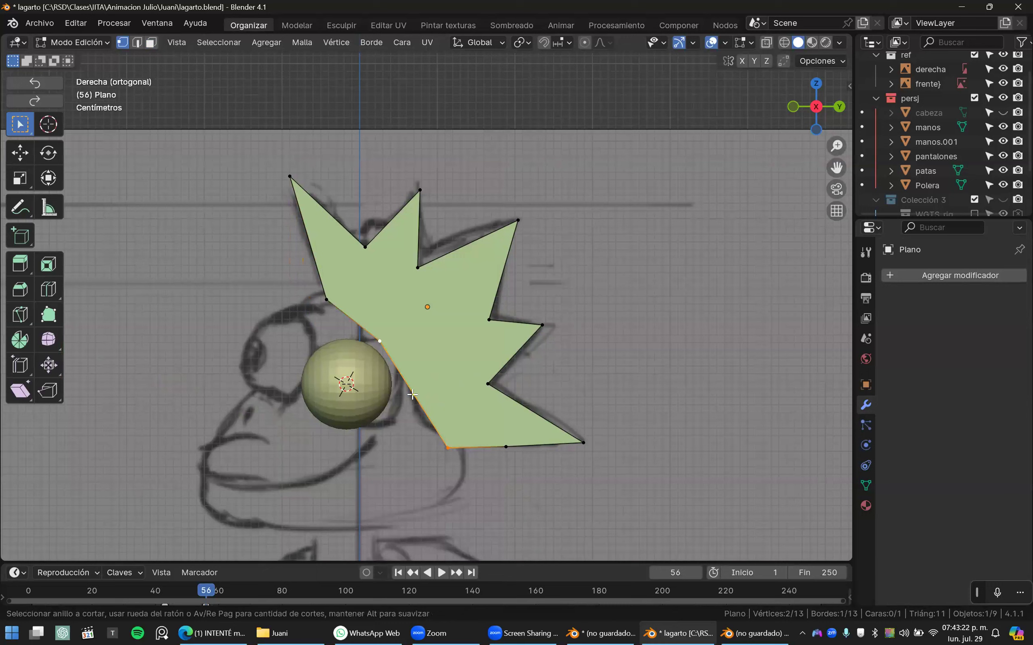
{"action": "left_click", "coordinate": [412, 394]}
{"action": "right_click", "coordinate": [406, 426]}
{"action": "left_click", "coordinate": [413, 395]}
{"action": "key", "text": "g"}
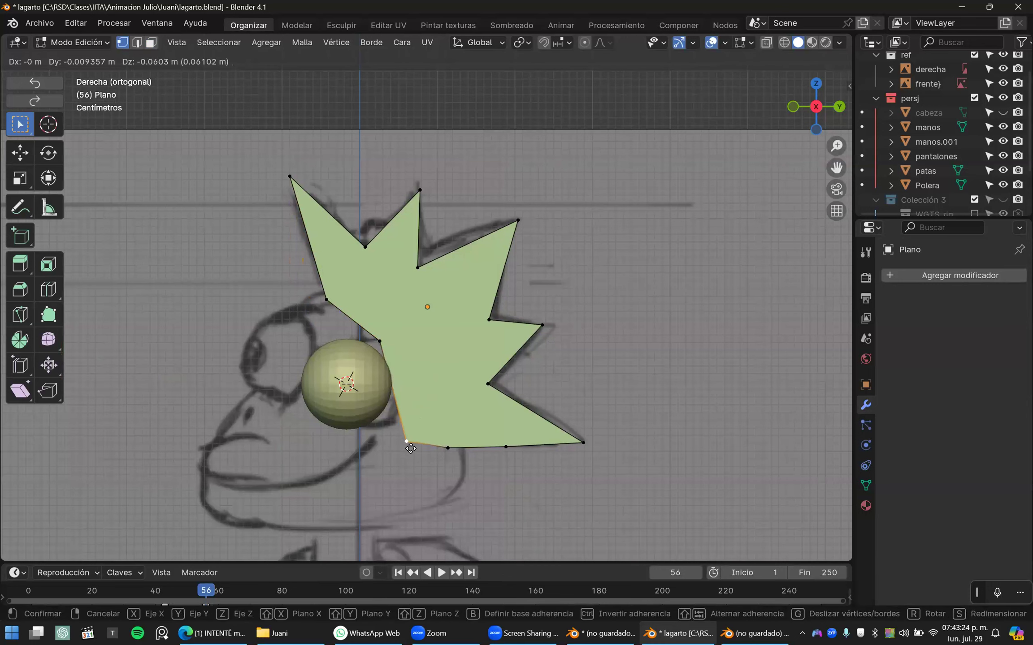
{"action": "left_click", "coordinate": [413, 442]}
- Add another vertex midway along the edge behind the eye and move it about 0.007 m back and 0.014 m up
{"action": "key", "text": "ctrl+r"}
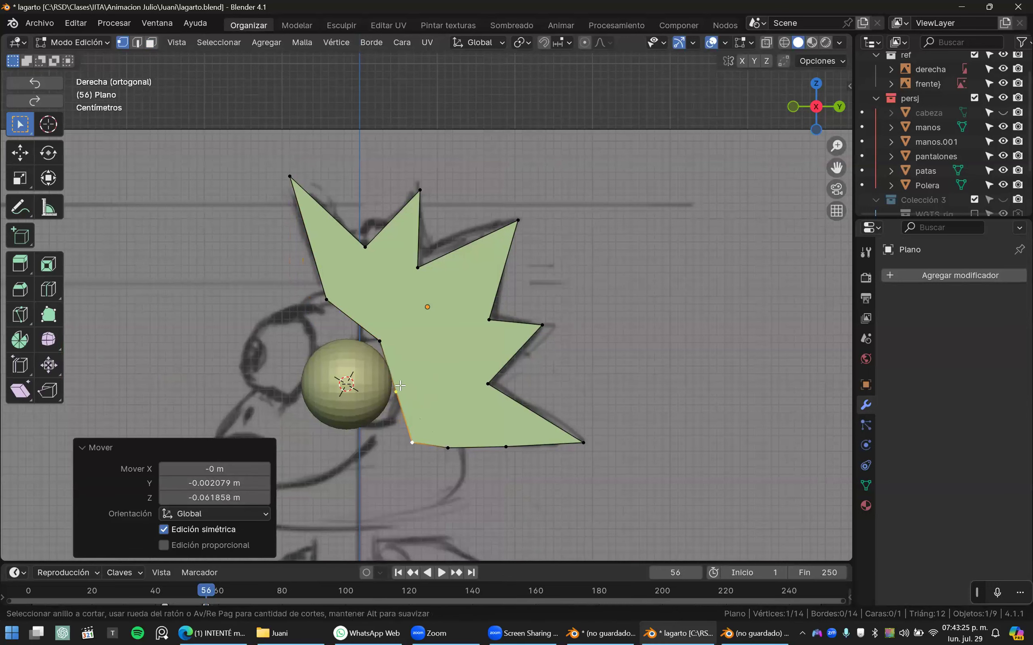
{"action": "left_click", "coordinate": [397, 391]}
{"action": "right_click", "coordinate": [397, 391]}
{"action": "left_click", "coordinate": [396, 392]}
{"action": "key", "text": "g"}
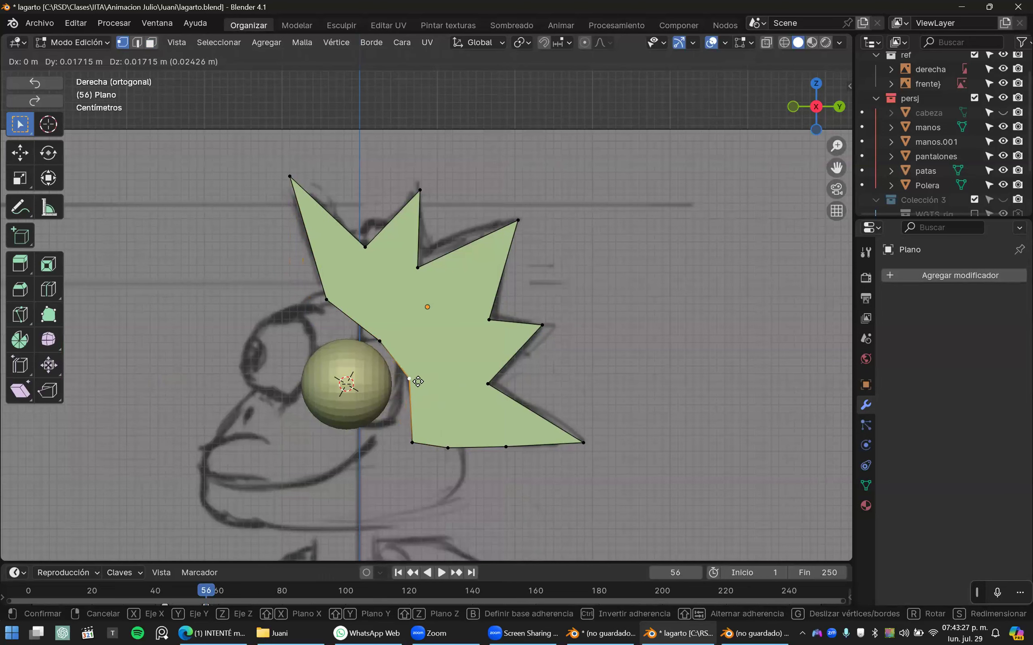
{"action": "left_click", "coordinate": [416, 384]}
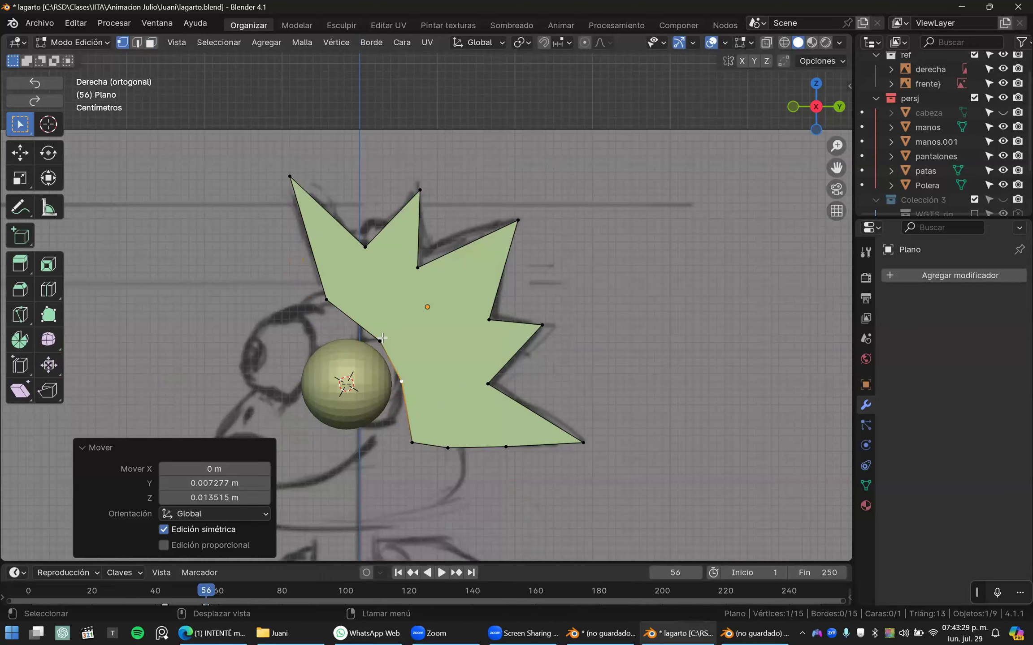
- Return the crest to Object Mode, view it from above in wireframe and set its X position to 0 m
{"action": "scroll", "coordinate": [475, 343], "scroll_direction": "down", "scroll_amount": 4}
{"action": "key", "text": "a"}
{"action": "scroll", "coordinate": [478, 344], "scroll_direction": "up", "scroll_amount": 4}
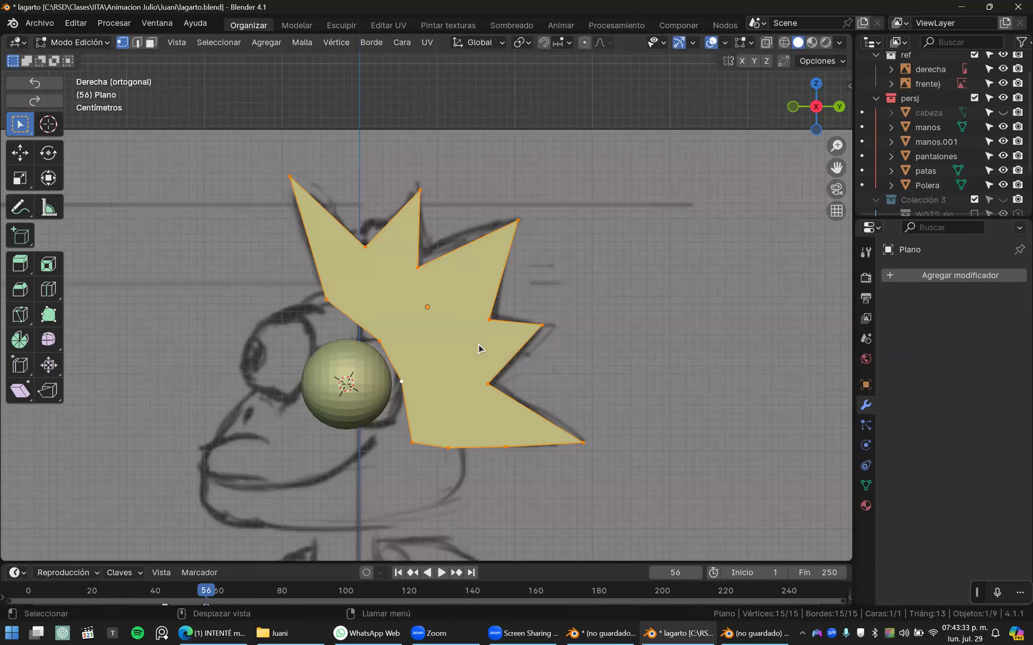
{"action": "key", "text": "Tab"}
{"action": "key", "text": "KP_7"}
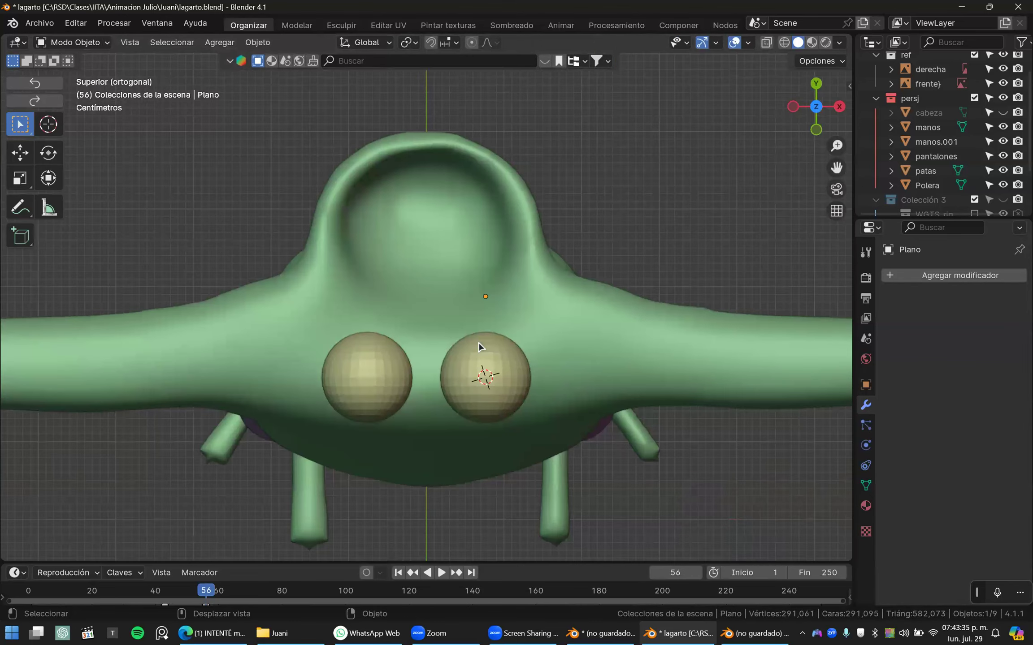
{"action": "key", "text": "shift+z"}
{"action": "key", "text": "shift+z"}
{"action": "key", "text": "shift+z"}
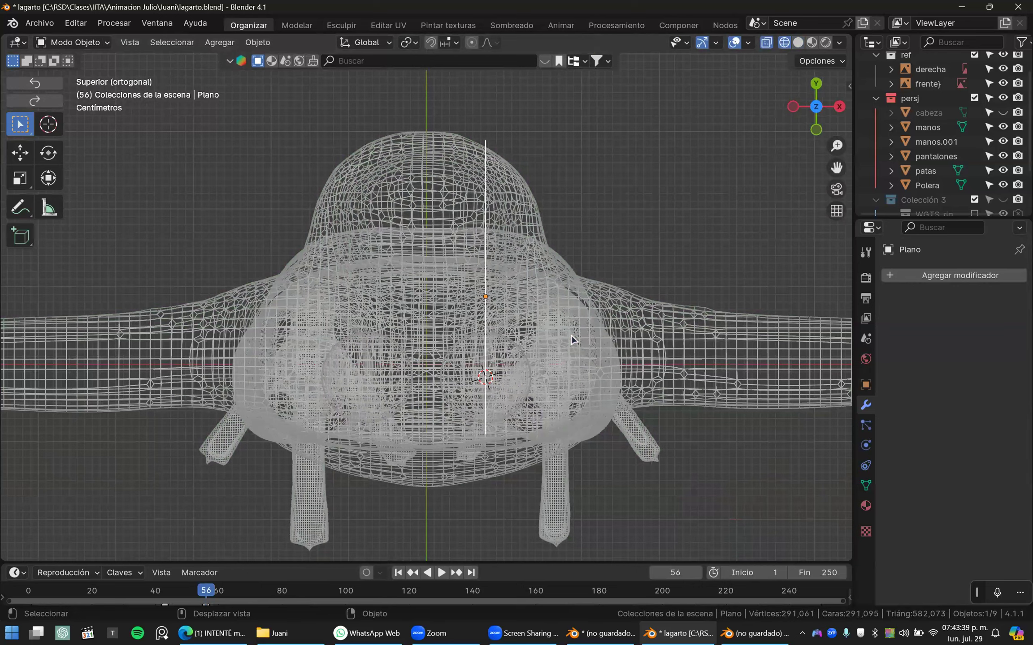
{"action": "key", "text": "n"}
{"action": "left_click", "coordinate": [744, 118]}
{"action": "type", "text": "0"}
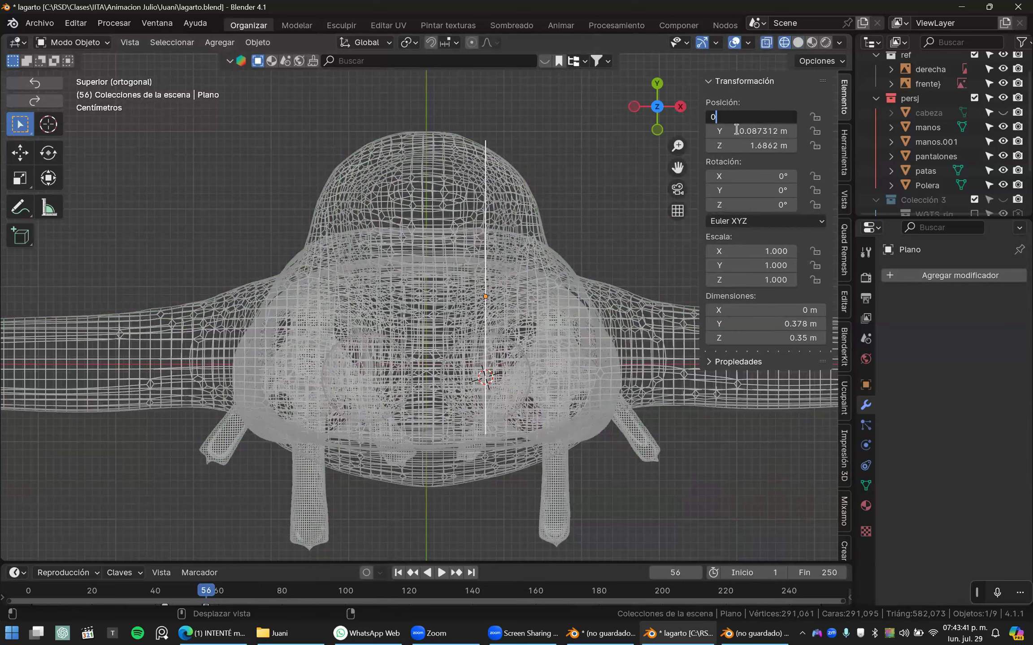
{"action": "key", "text": "Return"}
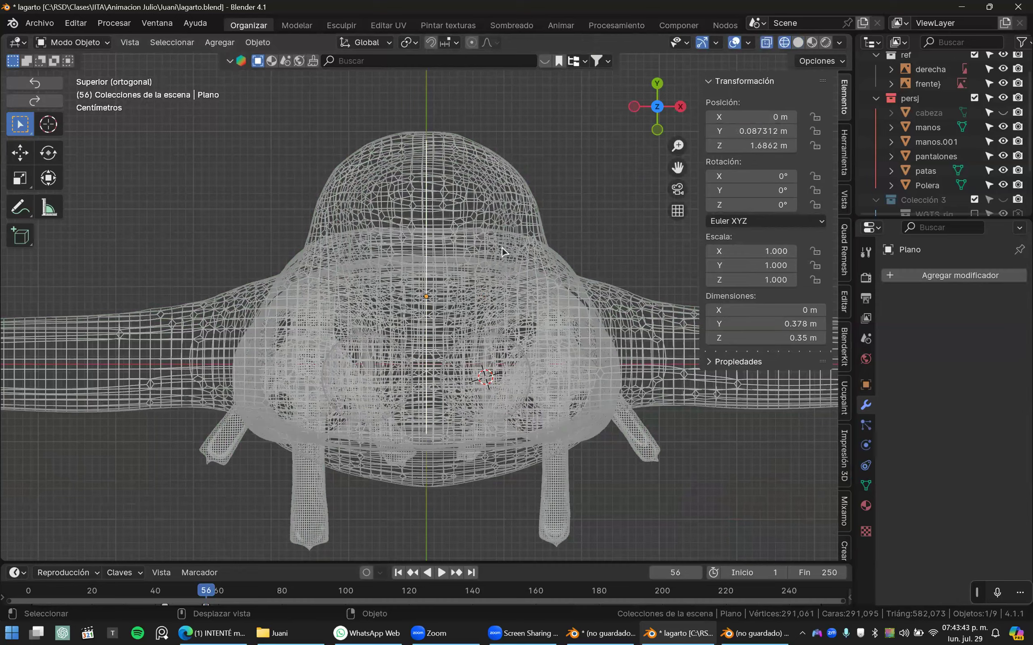
- Add a Solidify modifier to the crest in solid shading and widen the properties area to show its settings
{"action": "middle_click_drag", "start_coordinate": [502, 248], "coordinate": [490, 260]}
{"action": "mouse_move", "coordinate": [457, 313]}
{"action": "middle_mouse_down"}
{"action": "mouse_move", "coordinate": [305, 267]}
{"action": "mouse_move", "coordinate": [561, 290]}
{"action": "mouse_move", "coordinate": [533, 300]}
{"action": "mouse_move", "coordinate": [573, 309]}
{"action": "middle_mouse_up"}
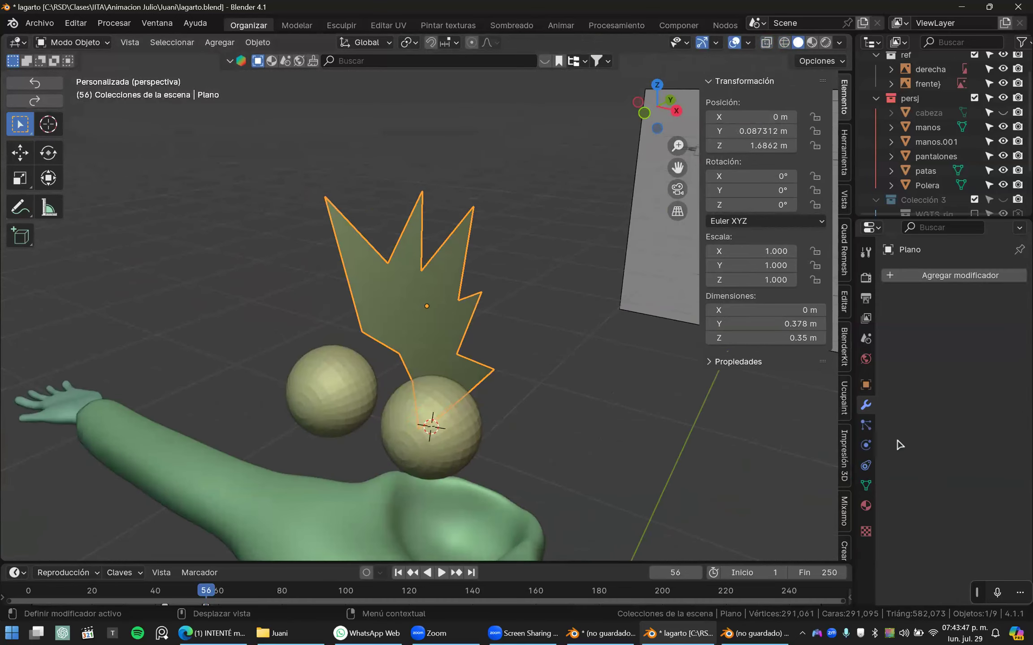
{"action": "left_click", "coordinate": [917, 276]}
{"action": "type", "text": "soli"}
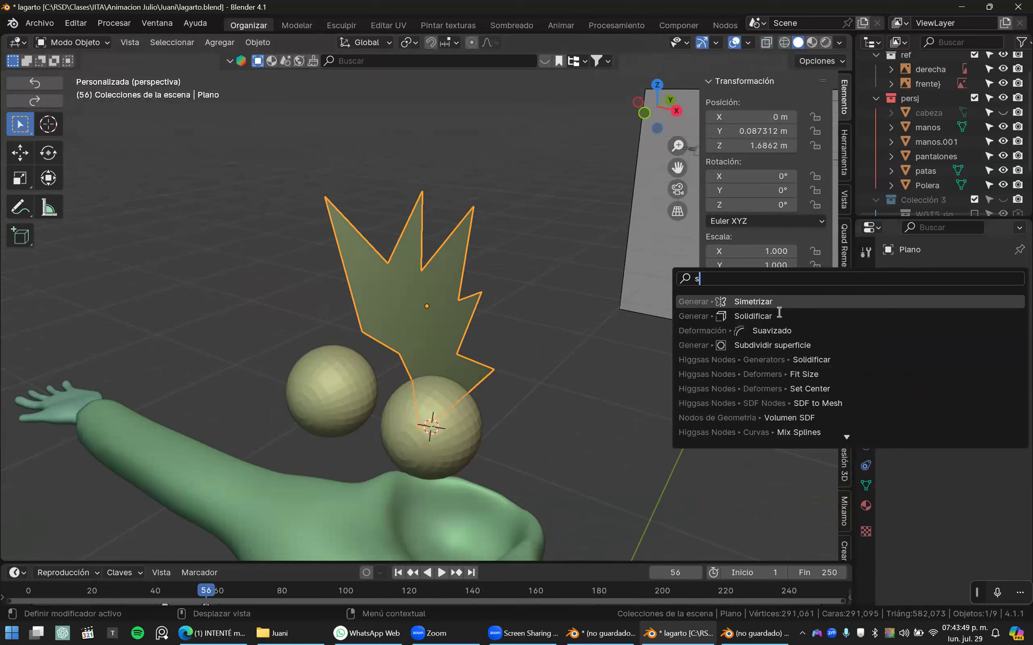
{"action": "key", "text": "Return"}
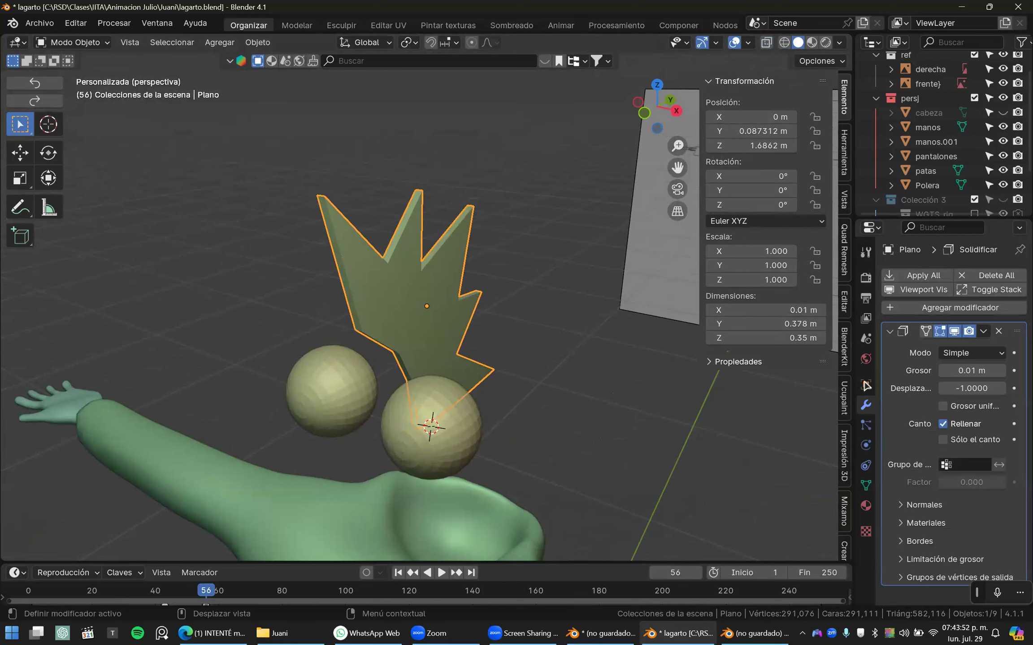
{"action": "left_click_drag", "start_coordinate": [854, 381], "coordinate": [778, 381]}
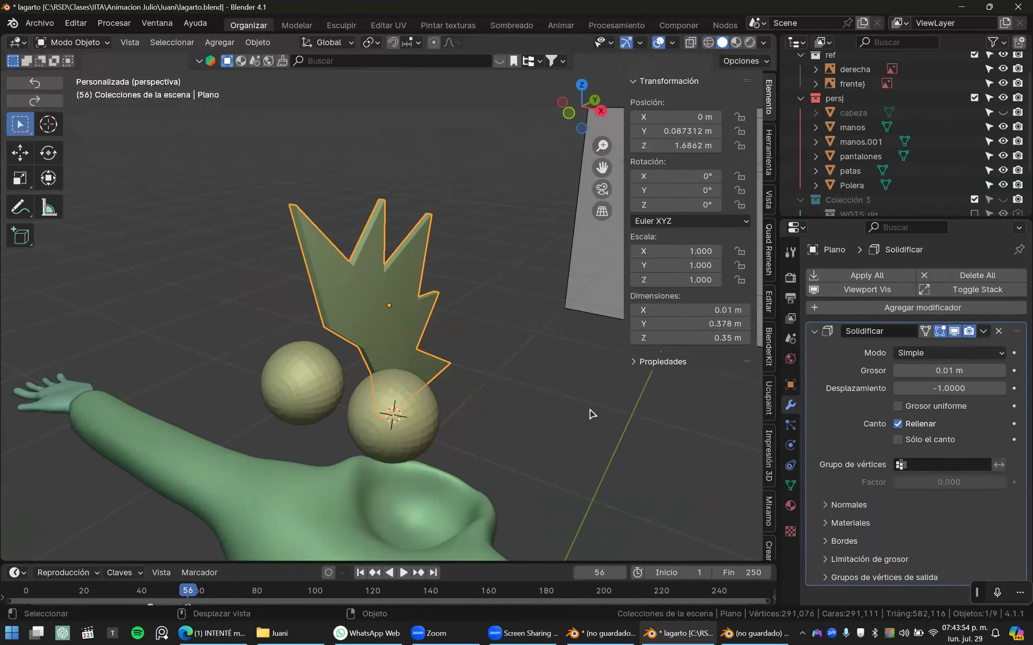
- Set the Solidify modifier's offset to 0 and its thickness to about 0.029 m, with the transform sidebar hidden
{"action": "key", "text": "n"}
{"action": "left_click", "coordinate": [949, 388]}
{"action": "type", "text": "0"}
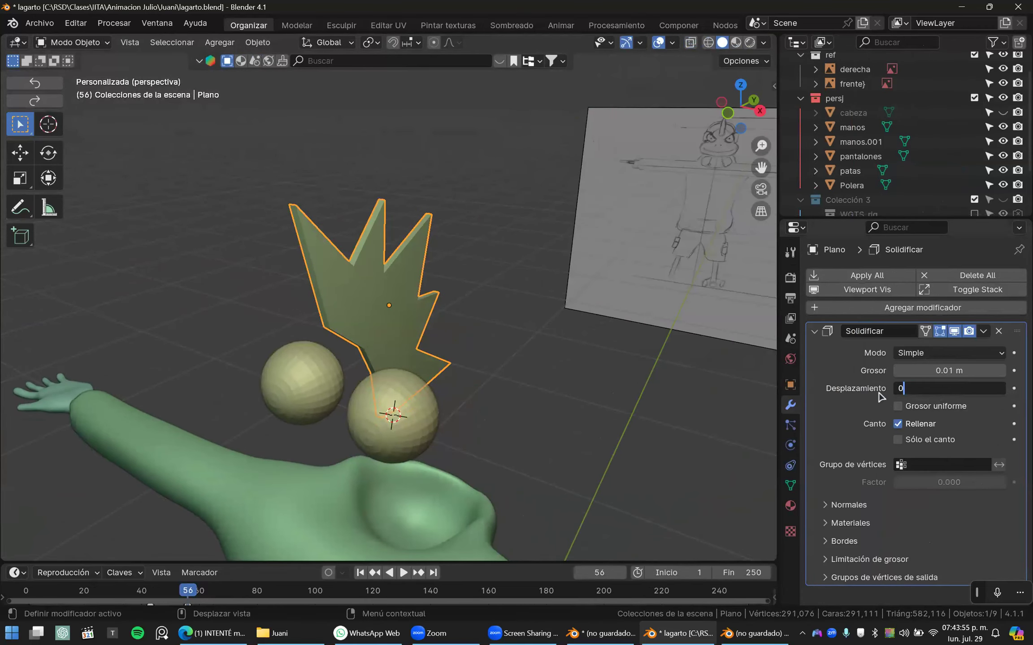
{"action": "key", "text": "Return"}
{"action": "left_click_drag", "start_coordinate": [949, 370], "coordinate": [970, 371]}
- Unhide the head object "cabeza" and compare its sculpted spikes with the new crest from front and side
{"action": "middle_click_drag", "start_coordinate": [512, 348], "coordinate": [448, 354]}
{"action": "left_click", "coordinate": [1003, 113]}
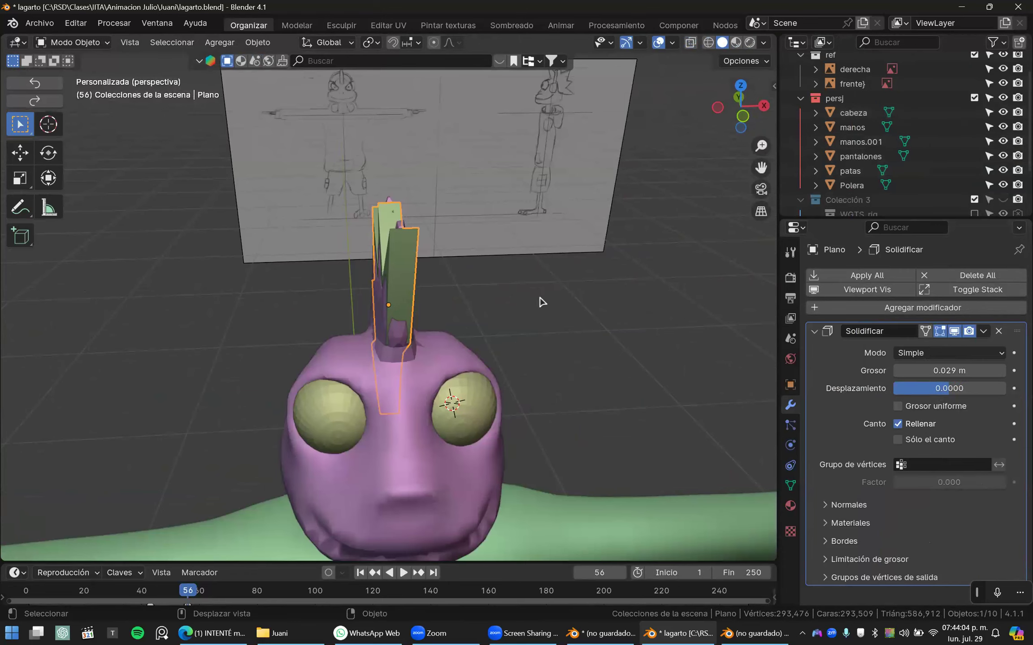
{"action": "middle_click_drag", "start_coordinate": [329, 292], "coordinate": [392, 299]}
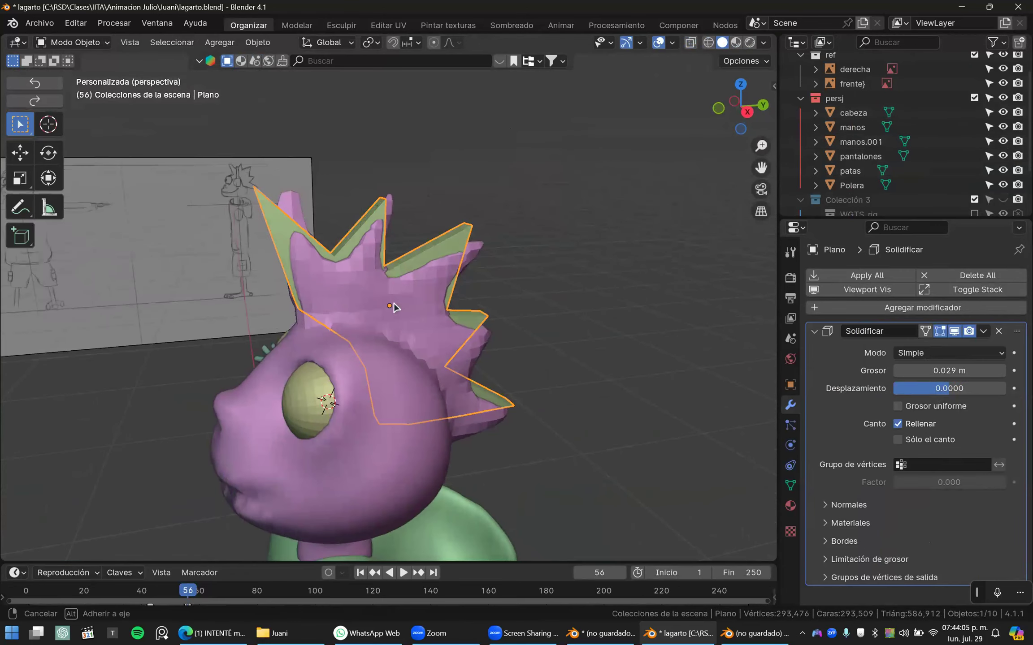
- Put the head object "cabeza" in Sculpt Mode with the Clay brush and set the brush strength to about 0.116
{"action": "left_click", "coordinate": [443, 350]}
{"action": "key", "text": "ctrl+Tab"}
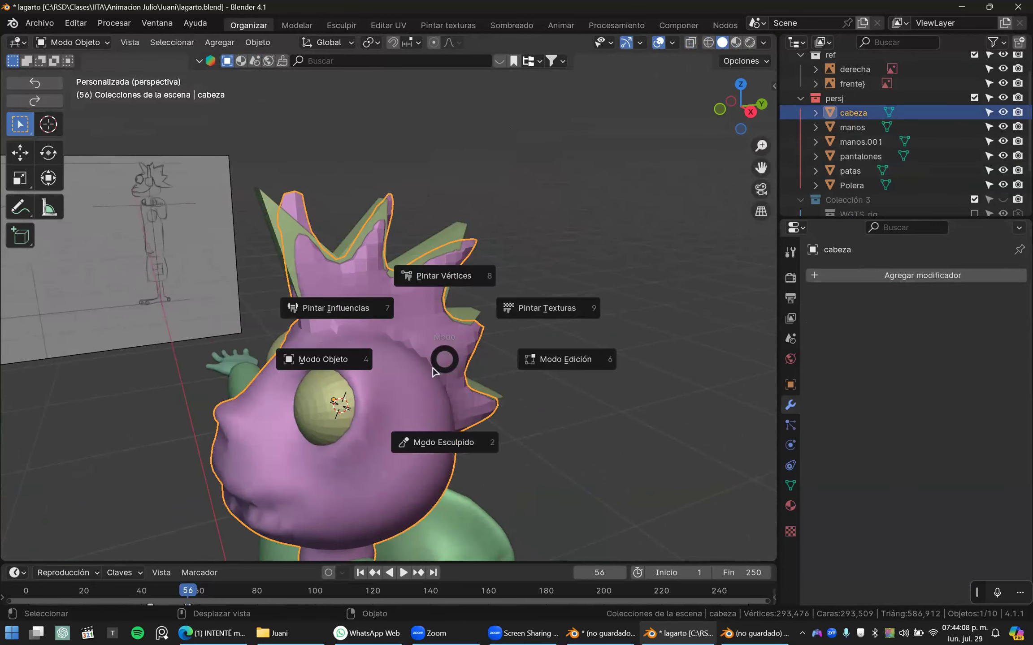
{"action": "left_click", "coordinate": [419, 438]}
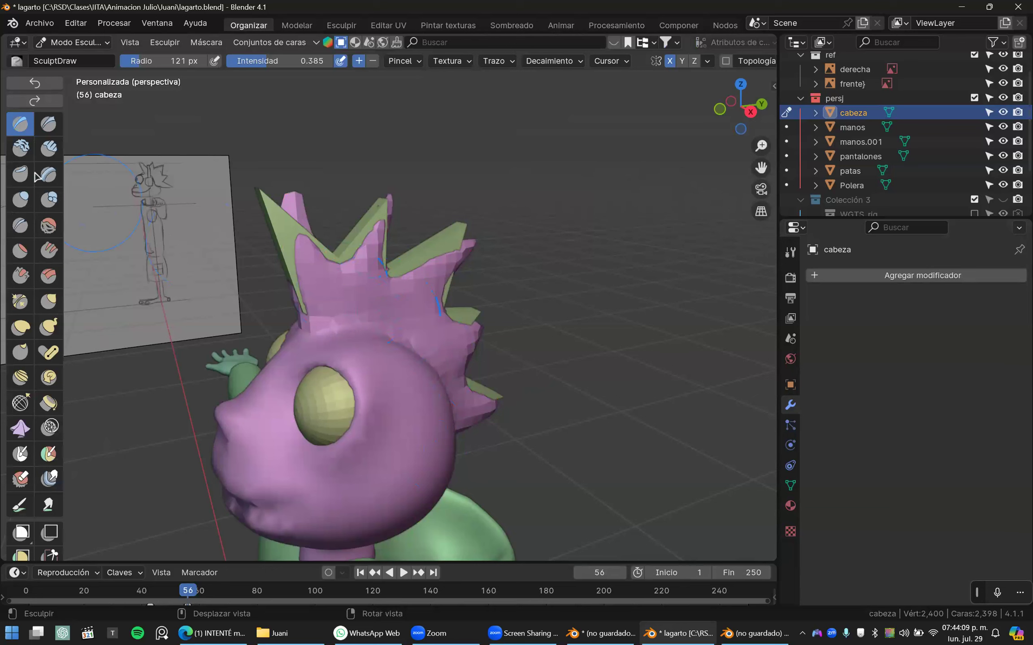
{"action": "left_click", "coordinate": [20, 148]}
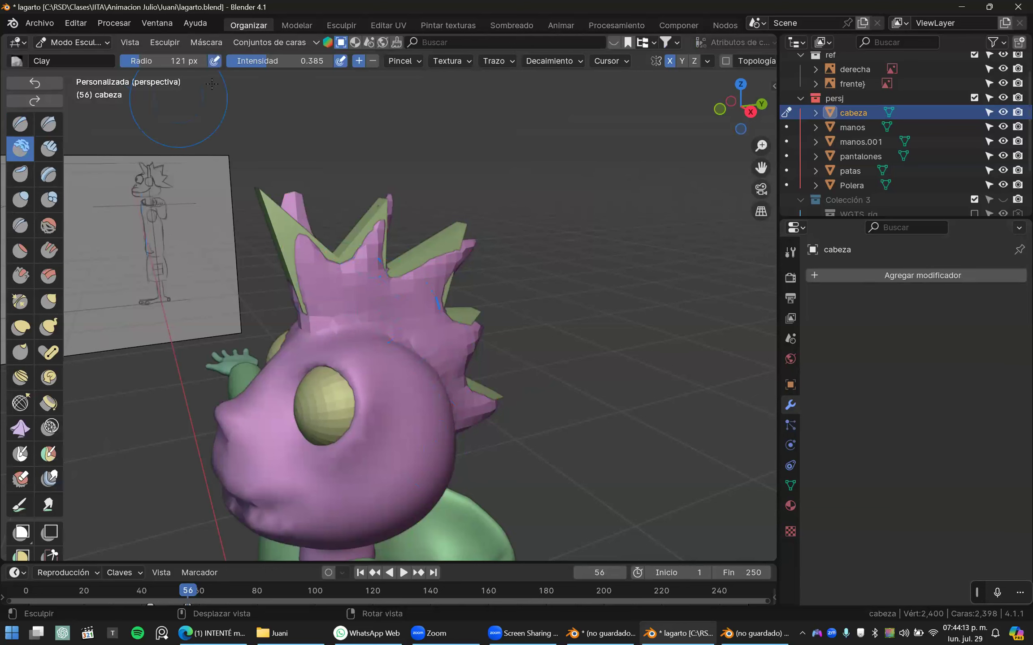
{"action": "left_click_drag", "start_coordinate": [258, 61], "coordinate": [234, 61]}
{"action": "mouse_move", "coordinate": [400, 253]}
{"action": "middle_mouse_down"}
{"action": "mouse_move", "coordinate": [369, 299]}
{"action": "mouse_move", "coordinate": [396, 246]}
{"action": "middle_mouse_up"}
{"action": "key", "text": "ctrl+Tab"}
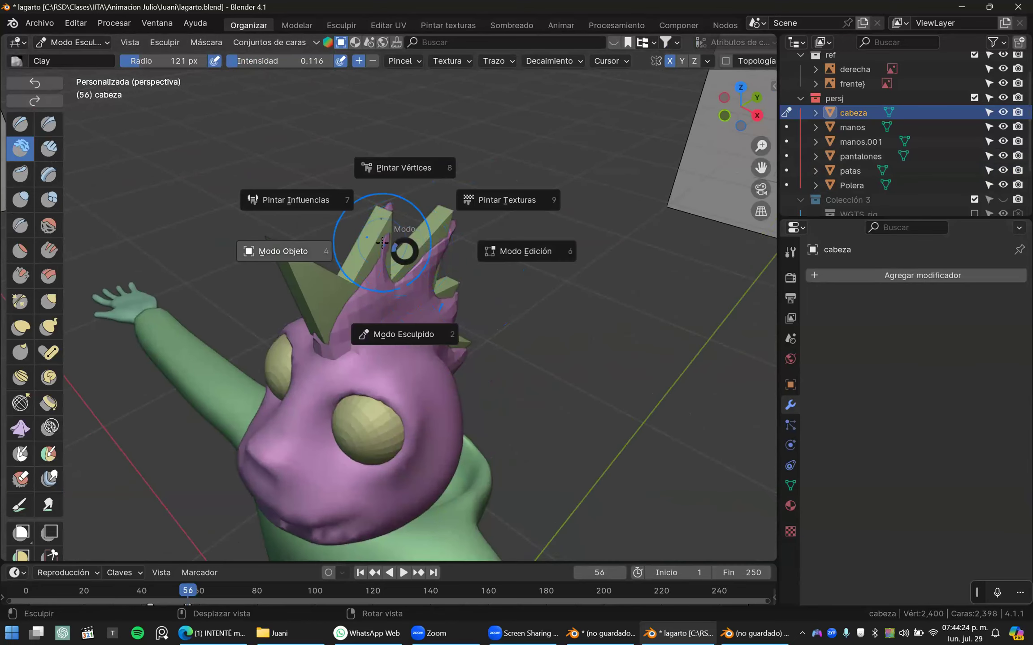
{"action": "key", "text": "Escape"}
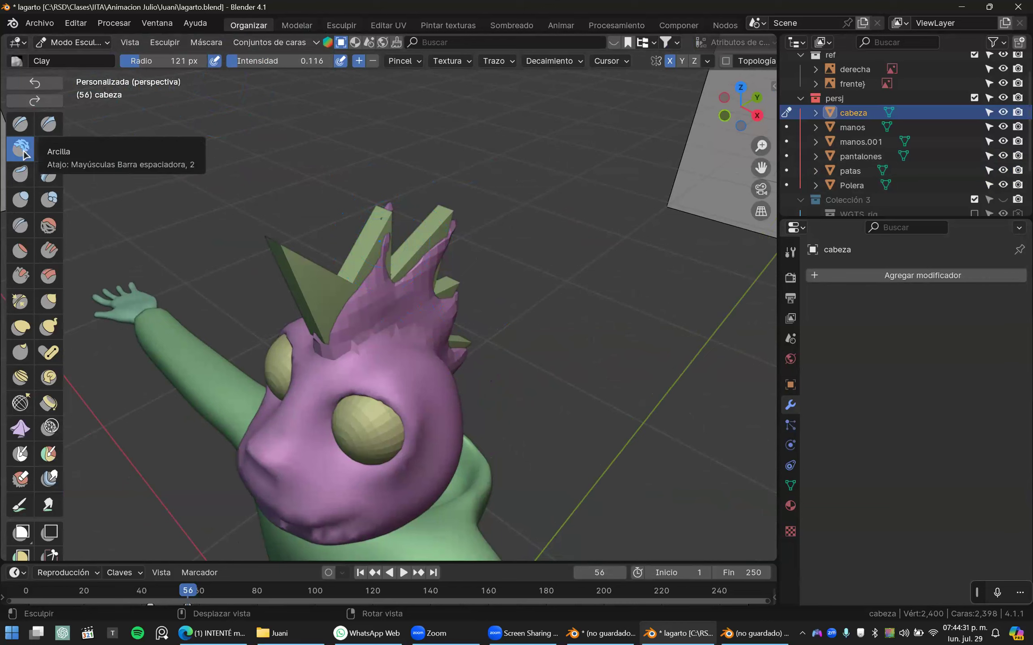
- Return to Object Mode and rename the crest object "Plano" to "Cresta"
{"action": "left_click", "coordinate": [88, 44]}
{"action": "left_click", "coordinate": [85, 57]}
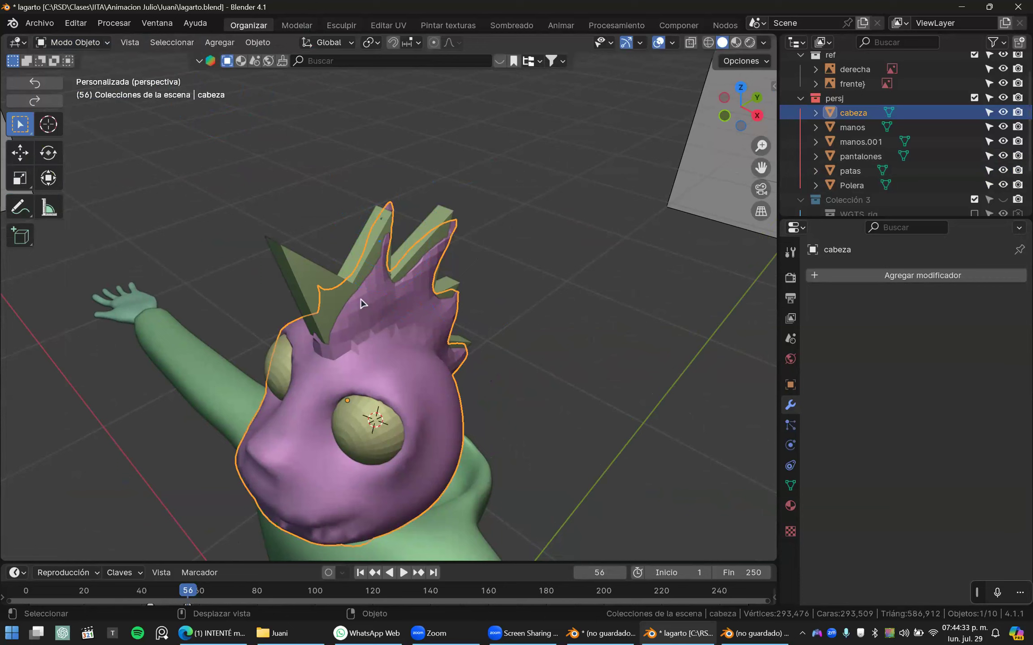
{"action": "left_click", "coordinate": [355, 309]}
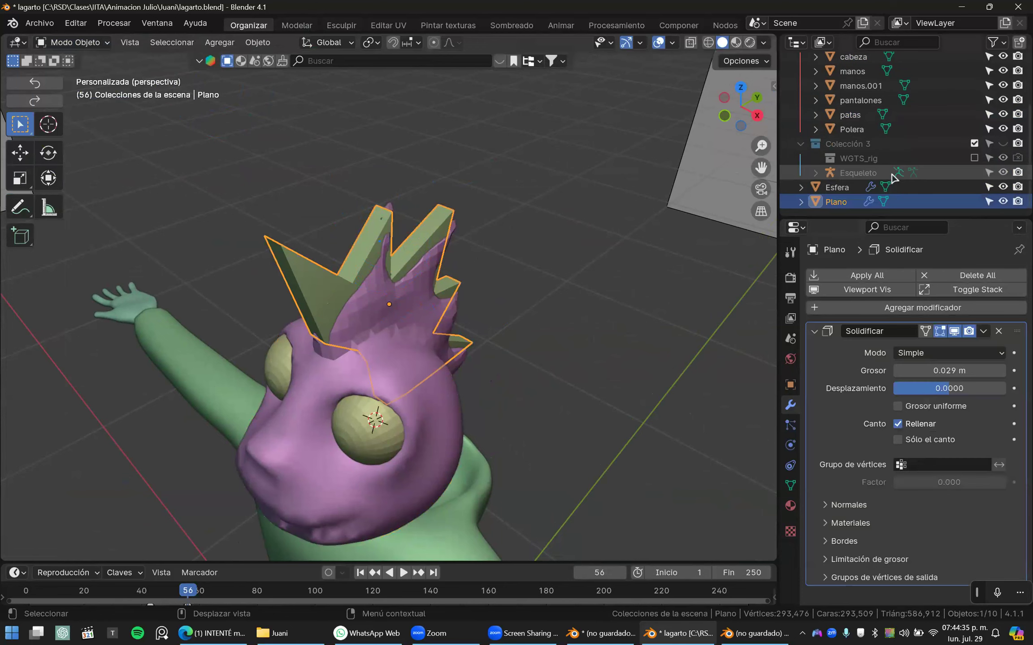
{"action": "key", "text": "F2"}
{"action": "type", "text": "Re"}
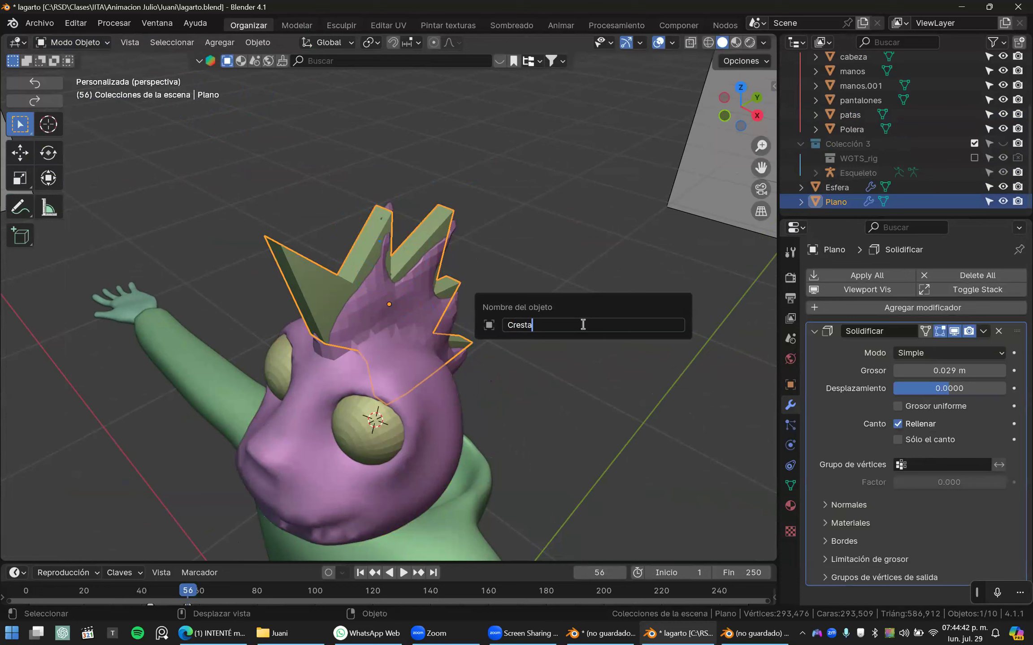
{"action": "key", "text": "Return"}
- Put the head "cabeza" back in Sculpt Mode and hide the "Cresta" object
{"action": "left_click", "coordinate": [1003, 187]}
{"action": "left_click", "coordinate": [1003, 187]}
{"action": "left_click", "coordinate": [444, 393]}
{"action": "key", "text": "ctrl+Tab"}
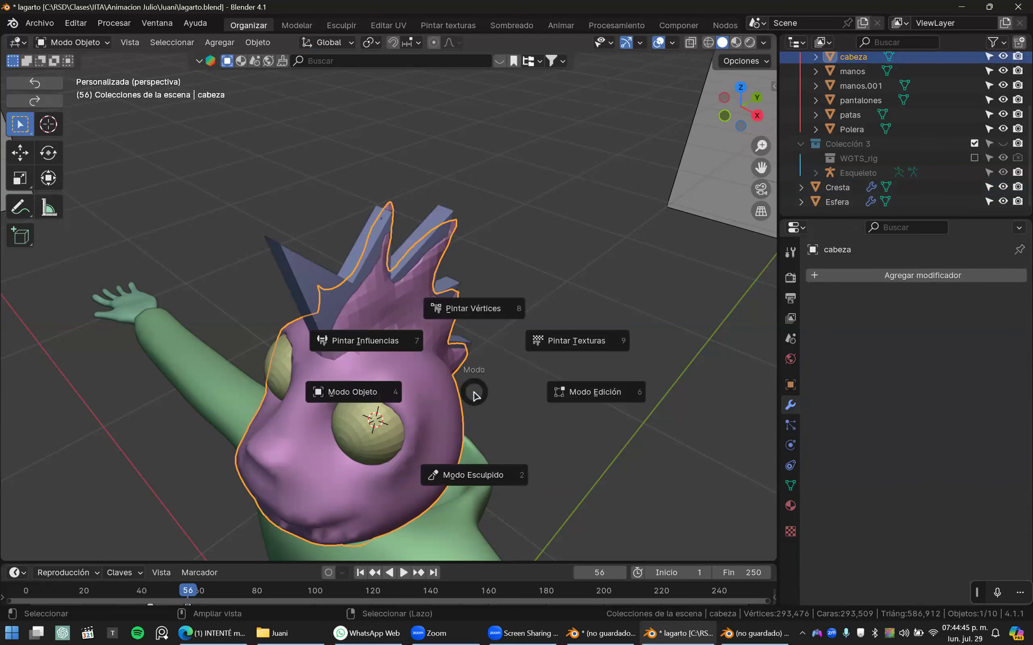
{"action": "left_click", "coordinate": [467, 464]}
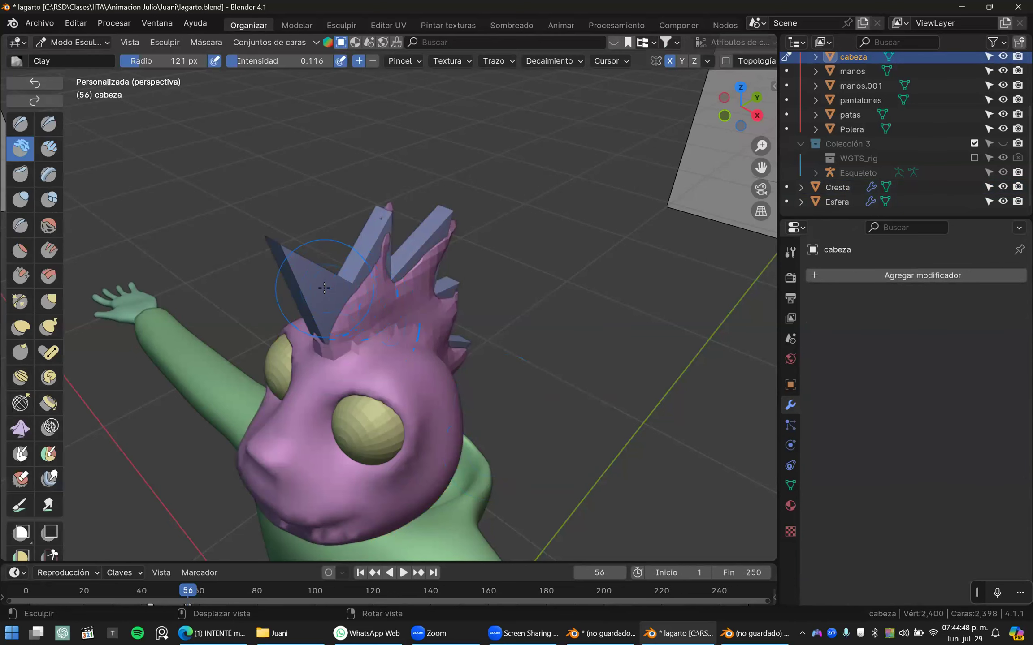
{"action": "middle_click_drag", "start_coordinate": [553, 228], "coordinate": [895, 135]}
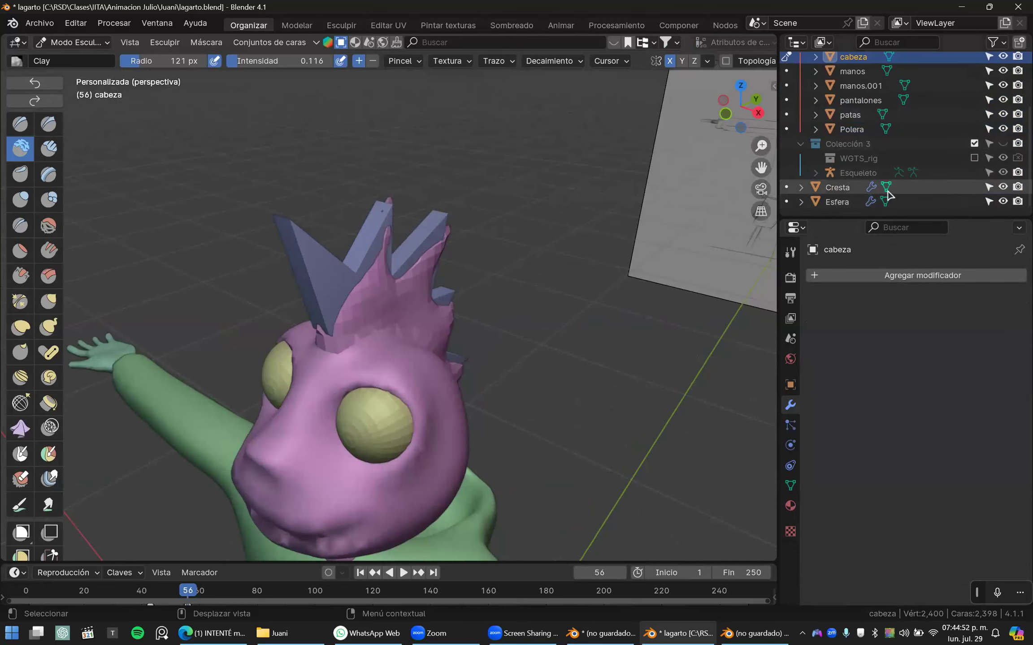
{"action": "left_click", "coordinate": [1002, 187]}
- Smooth down the frontmost sculpted spike on top of the head
{"action": "middle_click_drag", "start_coordinate": [491, 254], "coordinate": [372, 301]}
{"action": "mouse_move", "coordinate": [372, 301]}
{"action": "left_mouse_down", "text": "shift"}
{"action": "mouse_move", "coordinate": [376, 282]}
{"action": "mouse_move", "coordinate": [383, 319]}
{"action": "mouse_move", "coordinate": [390, 309]}
{"action": "left_mouse_up", "text": "shift"}
{"action": "middle_click_drag", "start_coordinate": [408, 297], "coordinate": [392, 305]}
{"action": "mouse_move", "coordinate": [392, 304]}
{"action": "left_mouse_down"}
{"action": "mouse_move", "coordinate": [385, 294]}
{"action": "mouse_move", "coordinate": [372, 331]}
{"action": "left_mouse_up"}
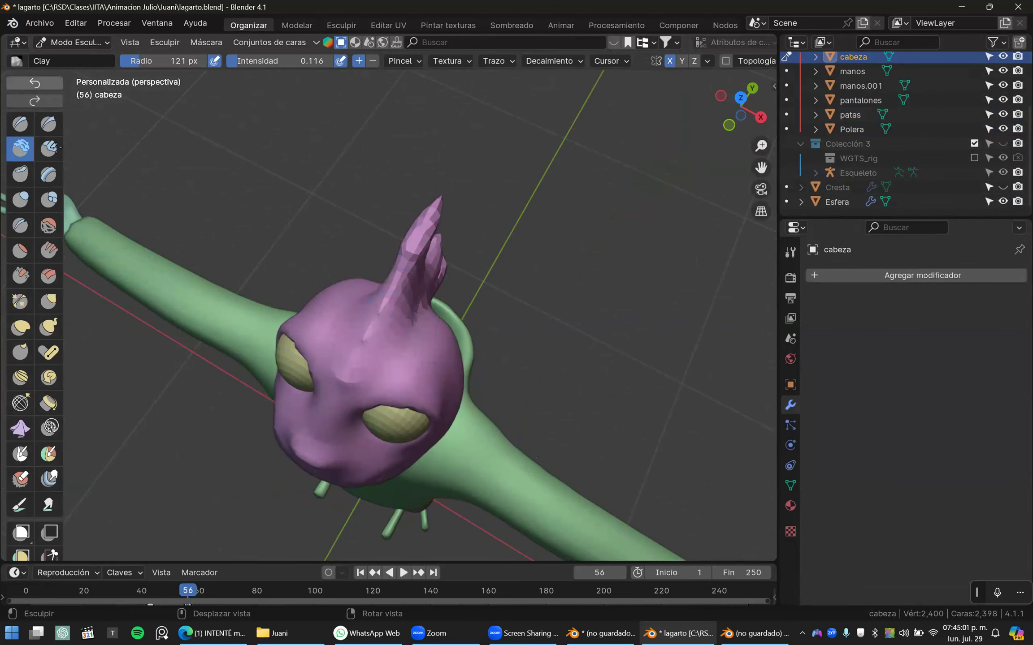
{"action": "right_click_drag", "start_coordinate": [405, 221], "coordinate": [348, 184]}
{"action": "scroll", "coordinate": [405, 304], "scroll_direction": "up", "scroll_amount": 4}
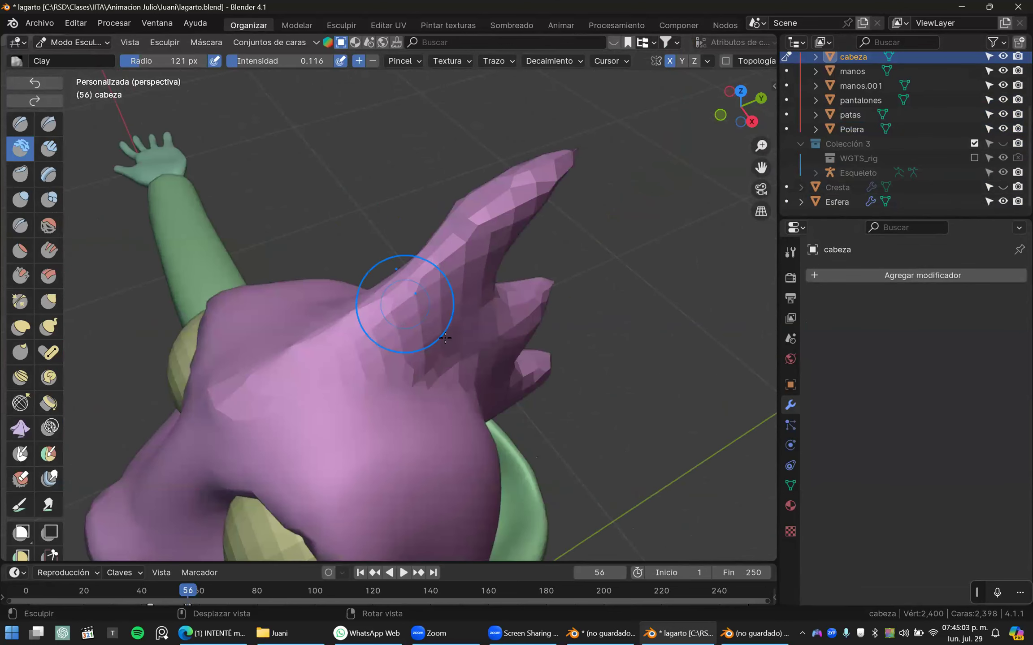
- Smooth down the next tall spike on the head and check its mesh with the wireframe display
{"action": "key", "text": "shift+z"}
{"action": "mouse_move", "coordinate": [626, 324]}
{"action": "middle_mouse_down"}
{"action": "mouse_move", "coordinate": [508, 321]}
{"action": "mouse_move", "coordinate": [516, 314]}
{"action": "mouse_move", "coordinate": [505, 287]}
{"action": "mouse_move", "coordinate": [464, 287]}
{"action": "mouse_move", "coordinate": [368, 336]}
{"action": "middle_mouse_up"}
{"action": "key", "text": "shift+z"}
{"action": "mouse_move", "coordinate": [351, 336]}
{"action": "left_mouse_down"}
{"action": "mouse_move", "coordinate": [344, 350]}
{"action": "mouse_move", "coordinate": [367, 333]}
{"action": "mouse_move", "coordinate": [364, 341]}
{"action": "mouse_move", "coordinate": [392, 354]}
{"action": "left_mouse_up"}
{"action": "scroll", "coordinate": [319, 415], "scroll_direction": "up", "scroll_amount": 4}
{"action": "key", "text": "shift+z"}
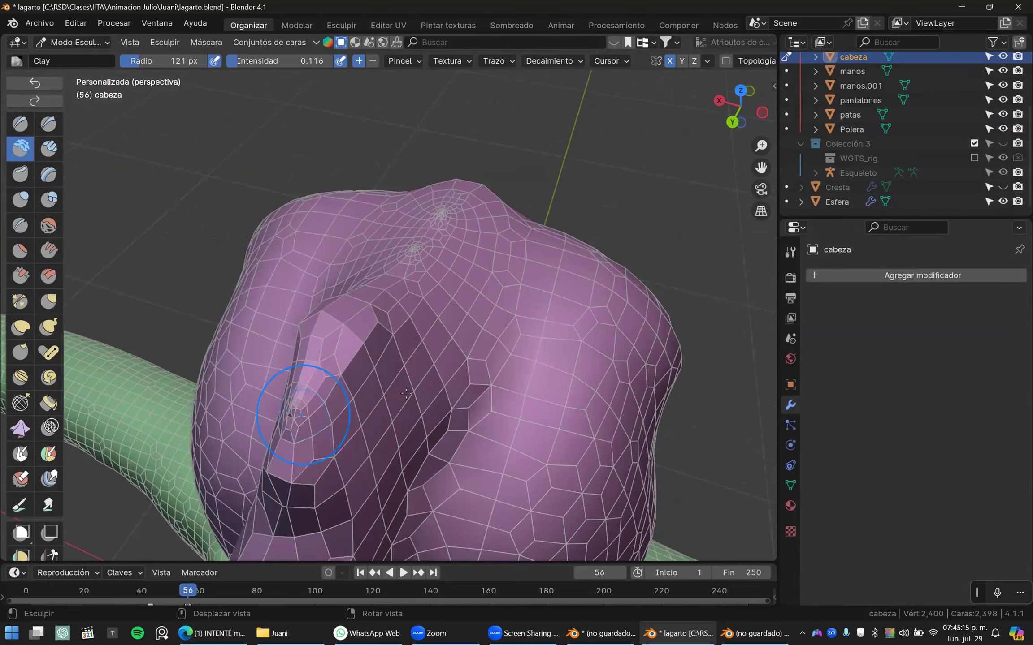
- Smooth the remains of the front spikes into the skull and inspect the crown, face and profile
{"action": "right_click_drag", "start_coordinate": [441, 367], "coordinate": [425, 329]}
{"action": "scroll", "coordinate": [411, 348], "scroll_direction": "down", "scroll_amount": 2}
{"action": "key", "text": "shift+z"}
{"action": "left_click_drag", "start_coordinate": [411, 348], "coordinate": [416, 354], "text": "shift"}
{"action": "key", "text": "shift+z"}
{"action": "key", "text": "shift+z"}
{"action": "middle_click_drag", "start_coordinate": [437, 336], "coordinate": [480, 359]}
{"action": "mouse_move", "coordinate": [299, 380]}
{"action": "middle_mouse_down"}
{"action": "mouse_move", "coordinate": [380, 369]}
{"action": "mouse_move", "coordinate": [452, 272]}
{"action": "middle_mouse_up"}
{"action": "scroll", "coordinate": [269, 340], "scroll_direction": "up", "scroll_amount": 3}
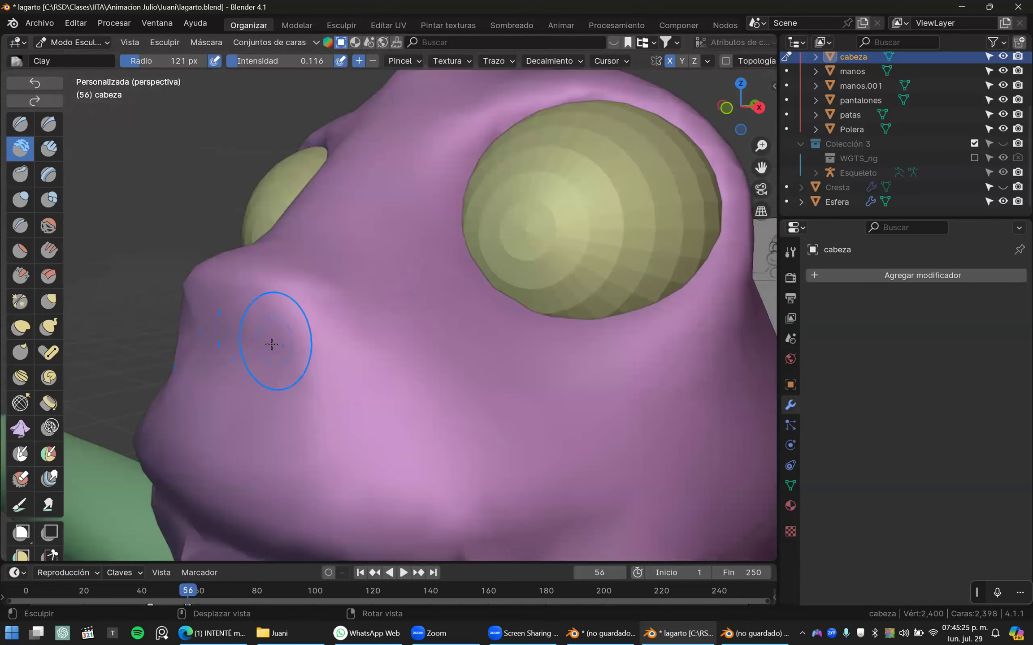
{"action": "scroll", "coordinate": [319, 288], "scroll_direction": "down", "scroll_amount": 4}
{"action": "mouse_move", "coordinate": [320, 287]}
{"action": "middle_mouse_down"}
{"action": "mouse_move", "coordinate": [421, 322]}
{"action": "mouse_move", "coordinate": [511, 294]}
{"action": "mouse_move", "coordinate": [484, 311]}
{"action": "middle_mouse_up"}
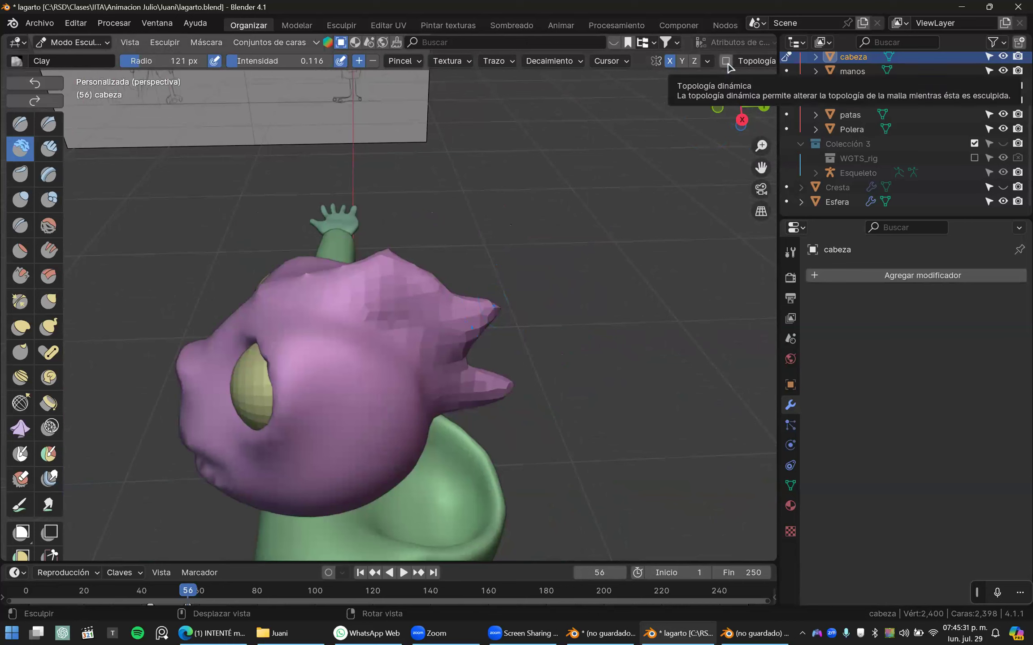
- Enable dynamic topology for the head and work over the faceted area where the crest meets the forehead
{"action": "scroll", "coordinate": [727, 66], "scroll_direction": "down", "scroll_amount": 3}
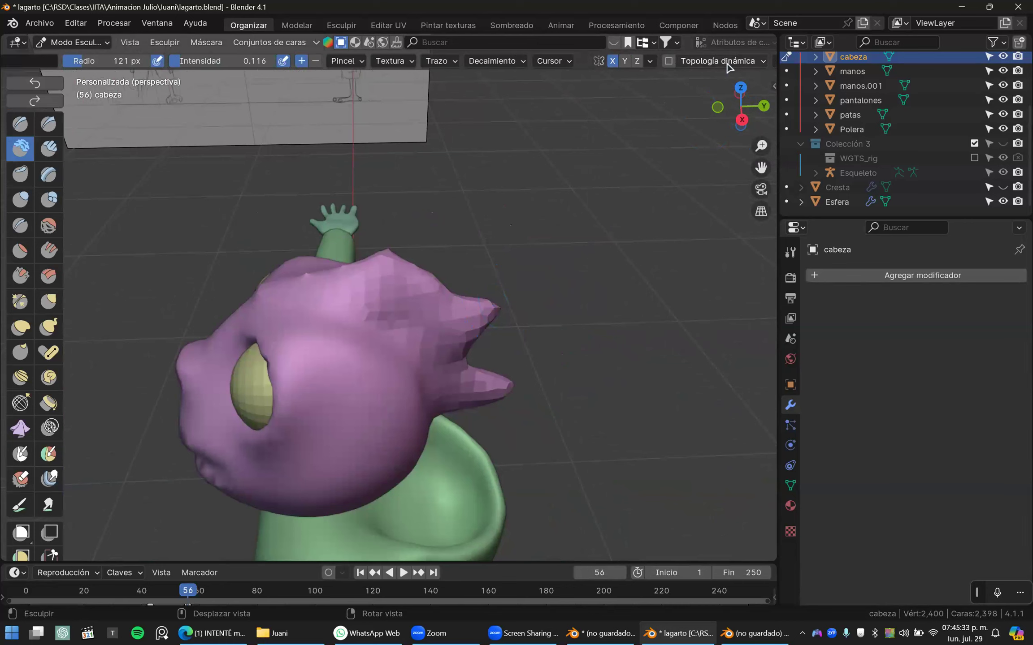
{"action": "left_click", "coordinate": [669, 62]}
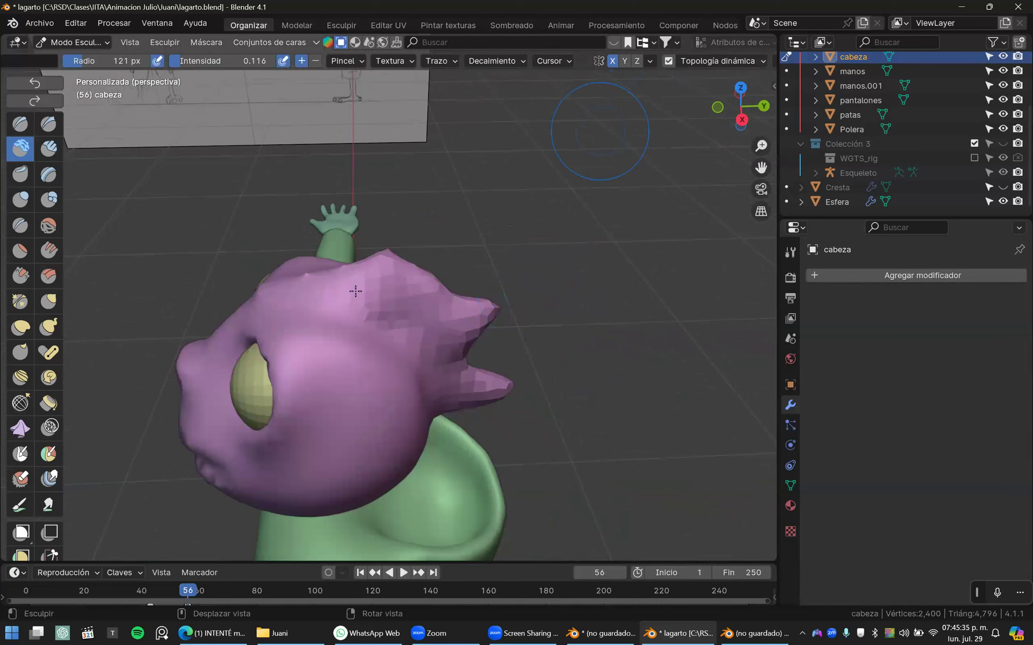
{"action": "middle_click_drag", "start_coordinate": [377, 315], "coordinate": [420, 303]}
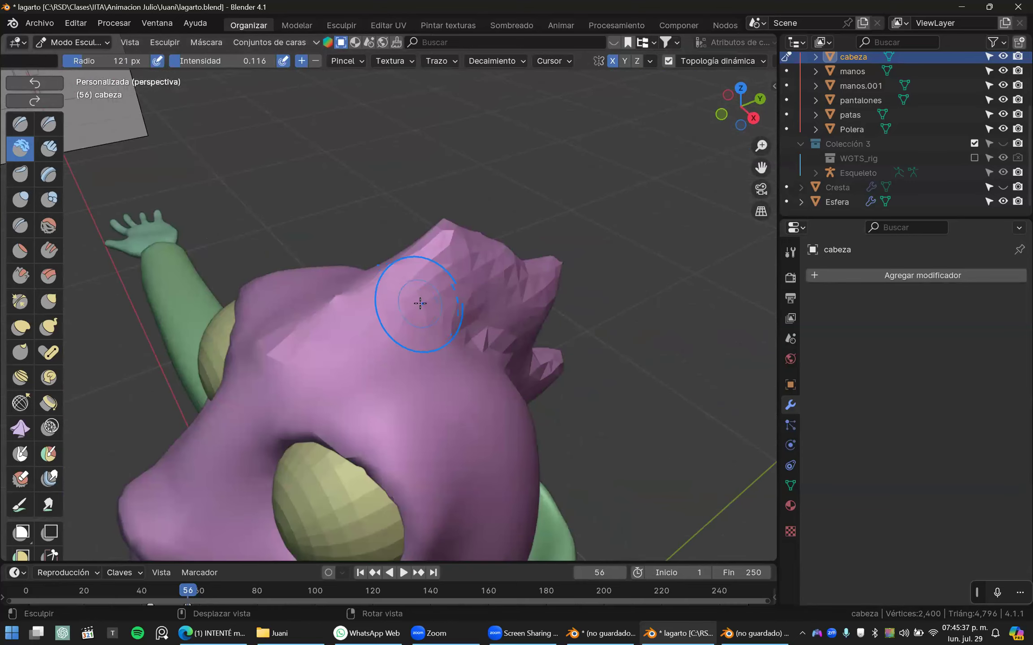
{"action": "middle_click_drag", "start_coordinate": [358, 310], "coordinate": [473, 336]}
{"action": "left_click_drag", "start_coordinate": [473, 335], "coordinate": [479, 323]}
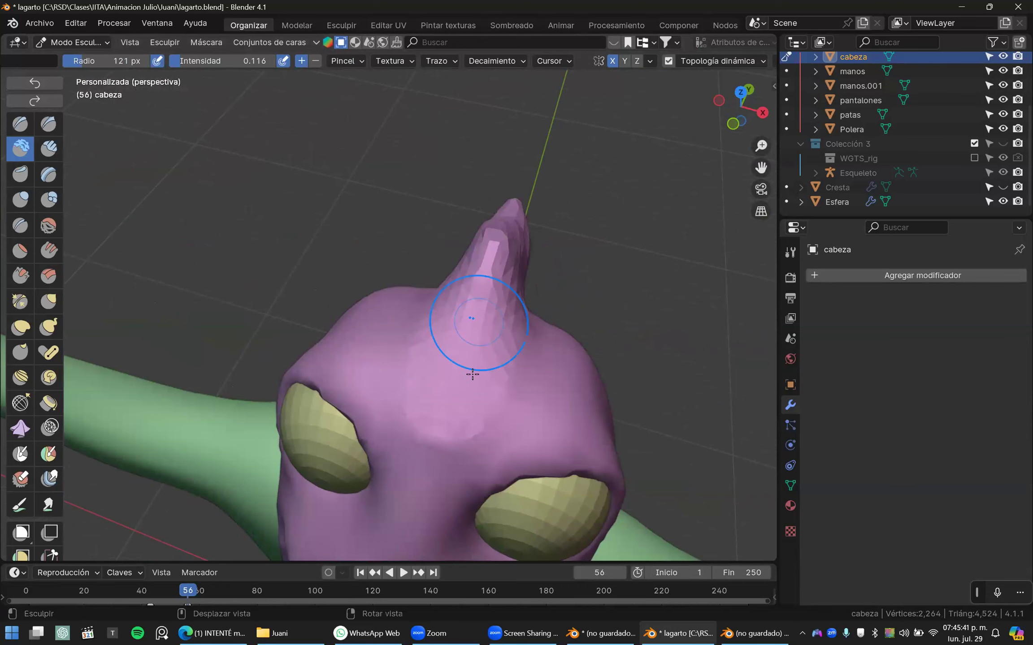
- Check the head's triangulated mesh in wireframe and flatten more of the front crest ridge with sculpt strokes
{"action": "key", "text": "shift+z"}
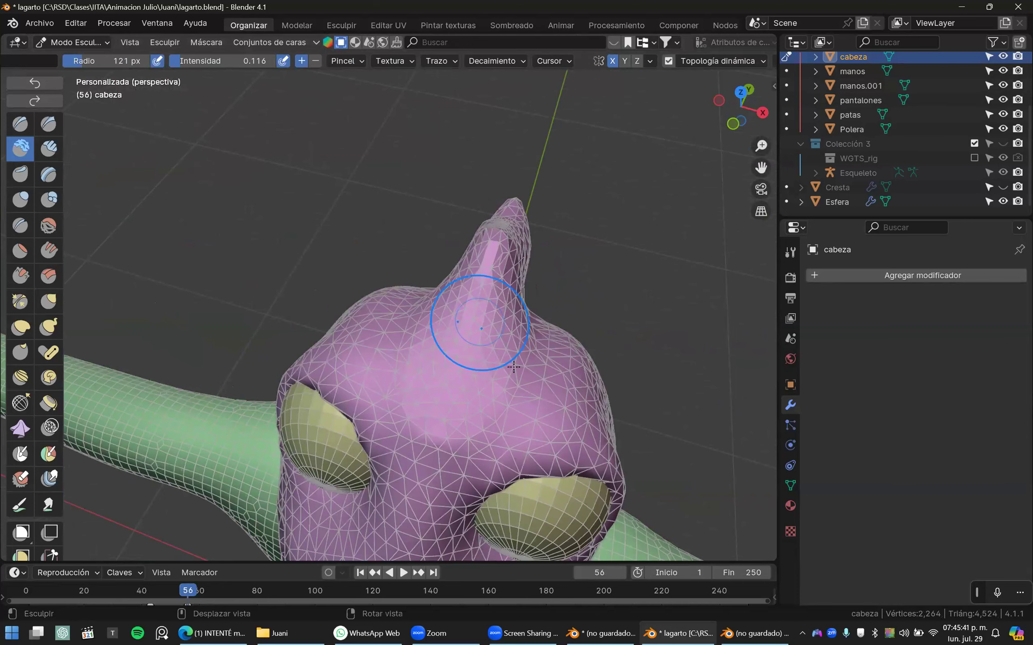
{"action": "middle_click_drag", "start_coordinate": [514, 367], "coordinate": [487, 348]}
{"action": "key", "text": "shift+z"}
{"action": "mouse_move", "coordinate": [384, 342]}
{"action": "middle_mouse_down"}
{"action": "mouse_move", "coordinate": [433, 384]}
{"action": "mouse_move", "coordinate": [420, 342]}
{"action": "middle_mouse_up"}
{"action": "mouse_move", "coordinate": [420, 344]}
{"action": "left_mouse_down"}
{"action": "mouse_move", "coordinate": [384, 374]}
{"action": "mouse_move", "coordinate": [369, 364]}
{"action": "left_mouse_up"}
{"action": "middle_click_drag", "start_coordinate": [369, 364], "coordinate": [301, 286]}
{"action": "mouse_move", "coordinate": [301, 286]}
{"action": "left_mouse_down"}
{"action": "mouse_move", "coordinate": [286, 268]}
{"action": "mouse_move", "coordinate": [286, 278]}
{"action": "mouse_move", "coordinate": [447, 288]}
{"action": "mouse_move", "coordinate": [392, 294]}
{"action": "left_mouse_up"}
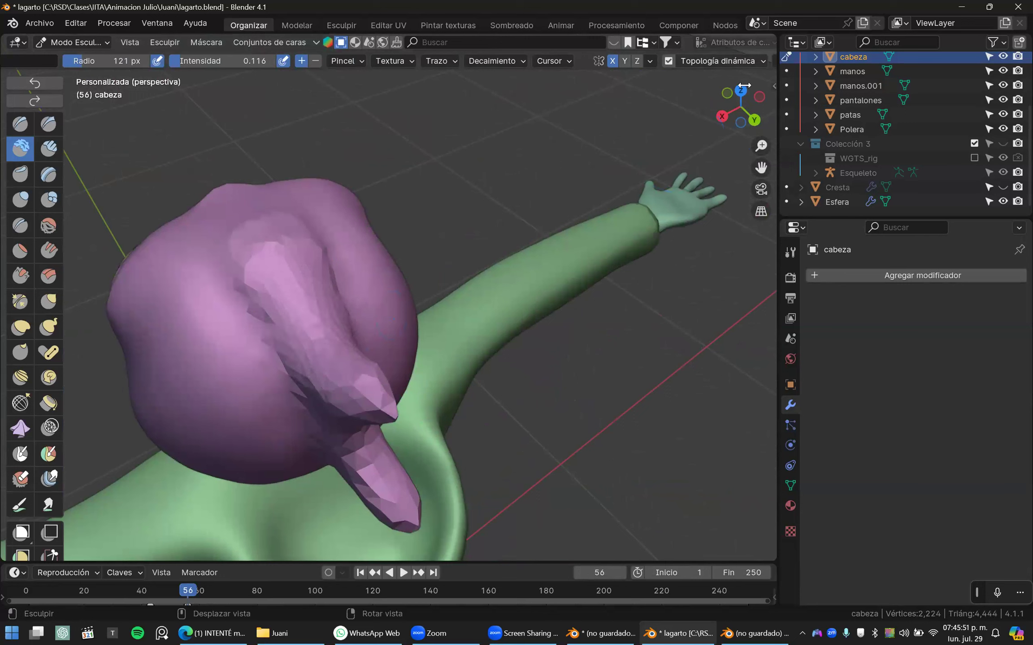
- Set the dynamic topology detail size to 15.94 px, try a stroke on the crest ridge and undo it
{"action": "left_click", "coordinate": [737, 62]}
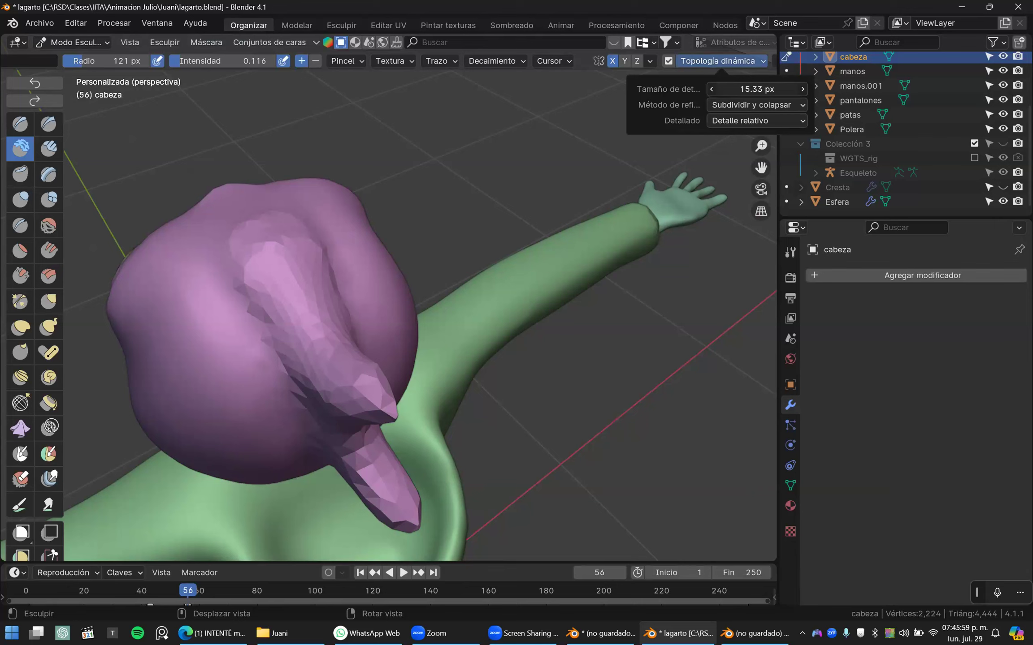
{"action": "left_click_drag", "start_coordinate": [746, 87], "coordinate": [750, 87]}
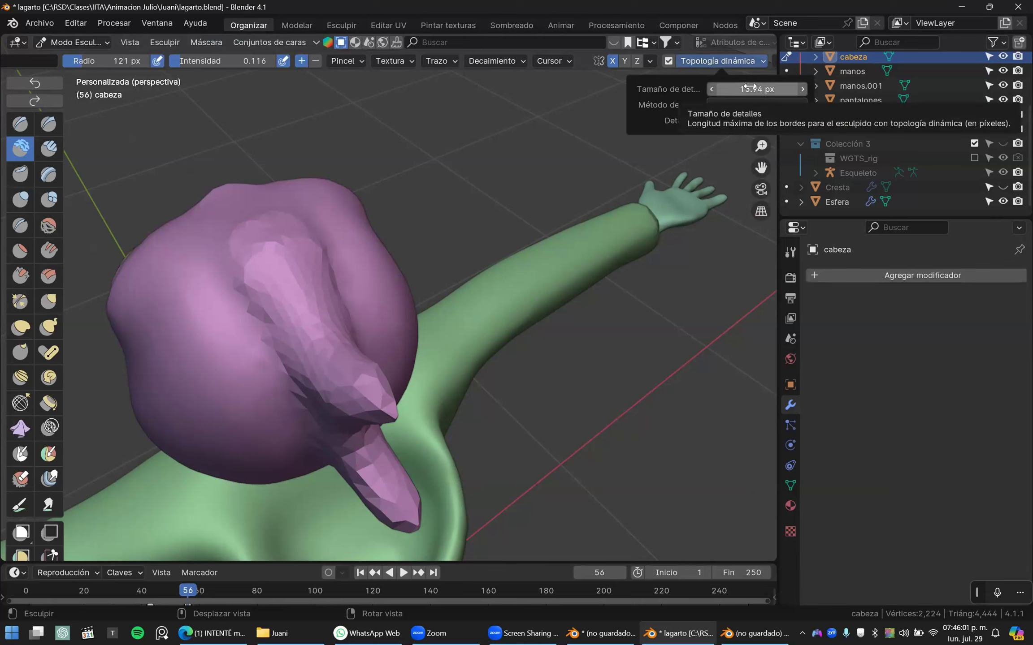
{"action": "mouse_move", "coordinate": [299, 307]}
{"action": "left_mouse_down"}
{"action": "mouse_move", "coordinate": [282, 272]}
{"action": "mouse_move", "coordinate": [313, 353]}
{"action": "mouse_move", "coordinate": [309, 323]}
{"action": "left_mouse_up"}
{"action": "key", "text": "ctrl+z"}
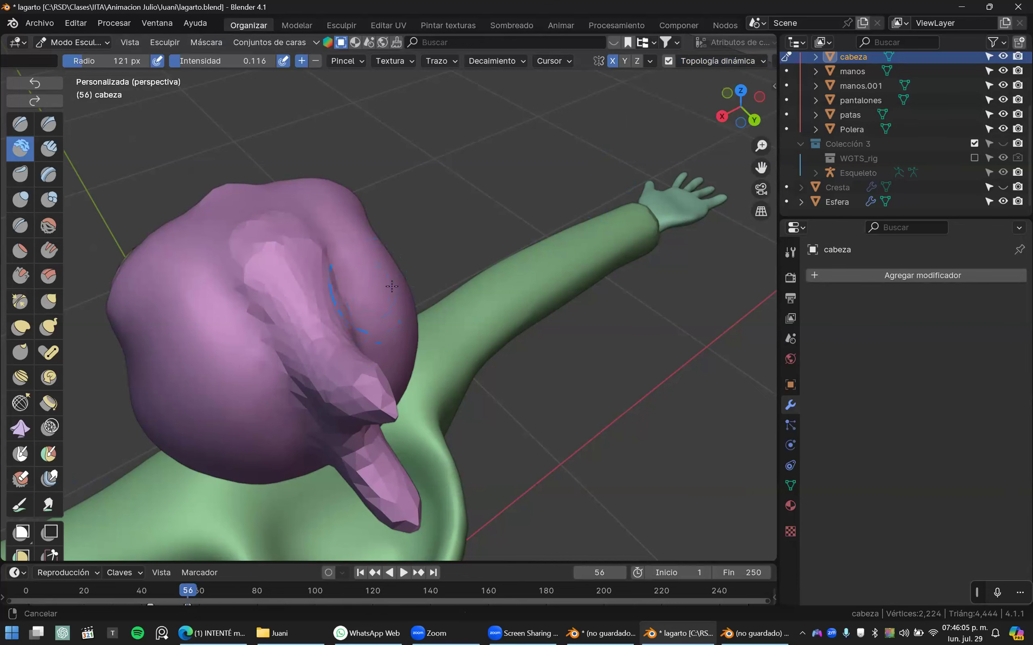
- Try a close-up sculpt stroke on the crest ridge, examine its mesh density in wireframe, and undo the stroke
{"action": "middle_click_drag", "start_coordinate": [373, 278], "coordinate": [450, 277], "text": "shift"}
{"action": "scroll", "coordinate": [422, 296], "scroll_direction": "up", "scroll_amount": 2}
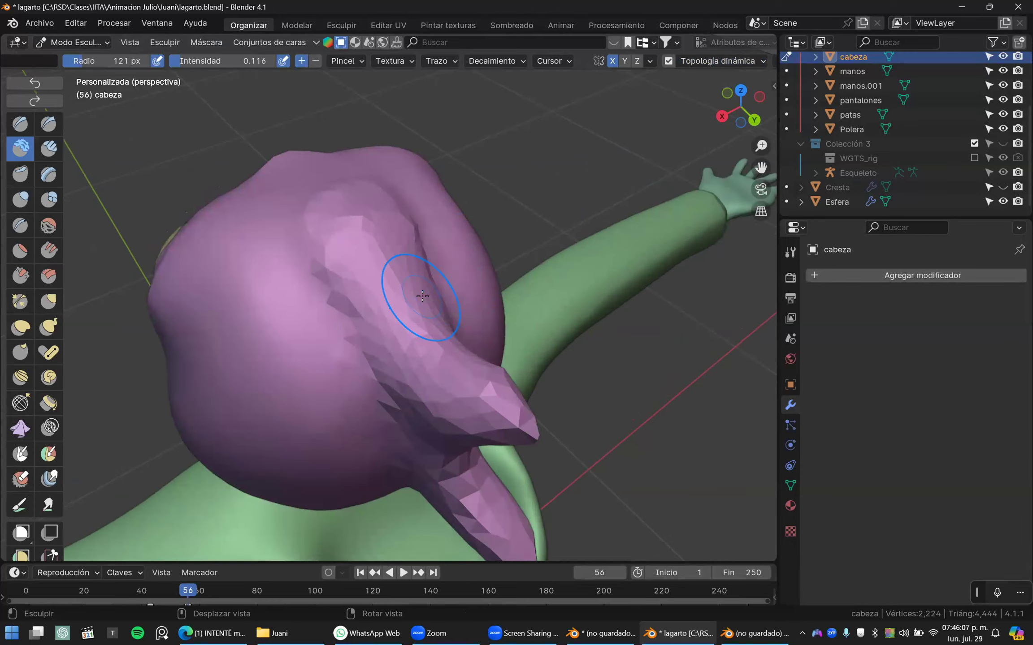
{"action": "scroll", "coordinate": [422, 295], "scroll_direction": "down", "scroll_amount": 2}
{"action": "scroll", "coordinate": [403, 288], "scroll_direction": "up", "scroll_amount": 5}
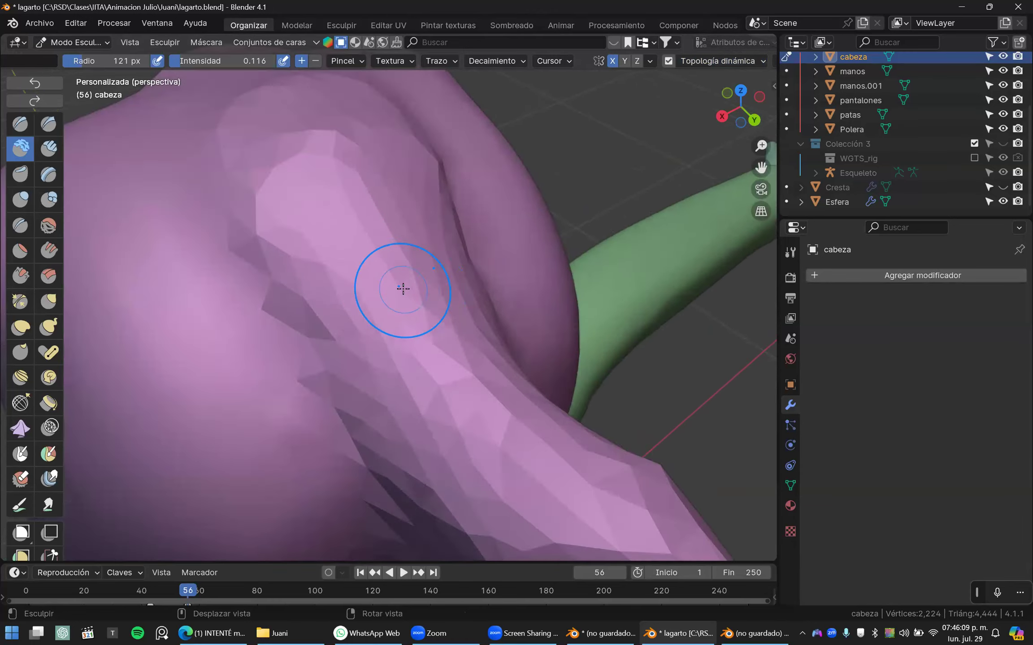
{"action": "scroll", "coordinate": [403, 288], "scroll_direction": "up", "scroll_amount": 3}
{"action": "mouse_move", "coordinate": [389, 292]}
{"action": "left_mouse_down"}
{"action": "mouse_move", "coordinate": [360, 336]}
{"action": "mouse_move", "coordinate": [373, 323]}
{"action": "left_mouse_up"}
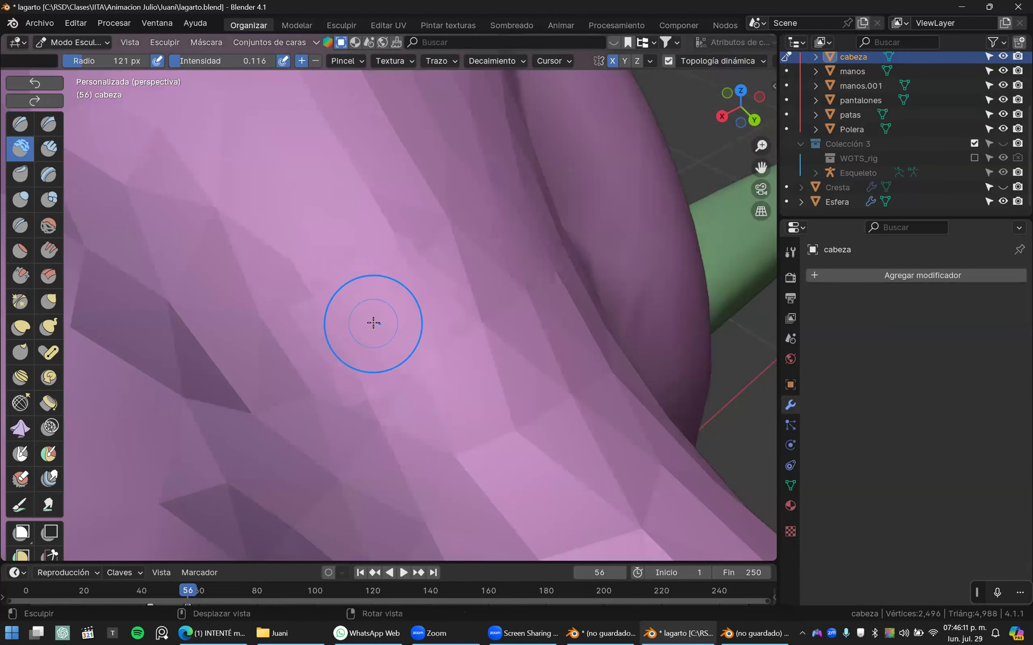
{"action": "scroll", "coordinate": [369, 316], "scroll_direction": "down", "scroll_amount": 2}
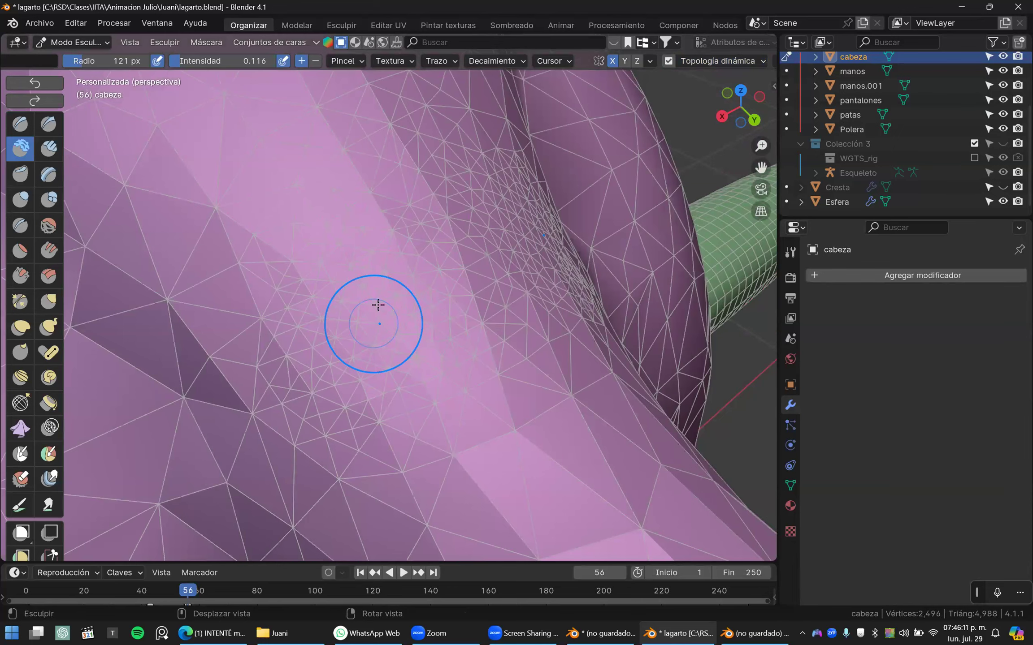
{"action": "scroll", "coordinate": [376, 313], "scroll_direction": "down", "scroll_amount": 4}
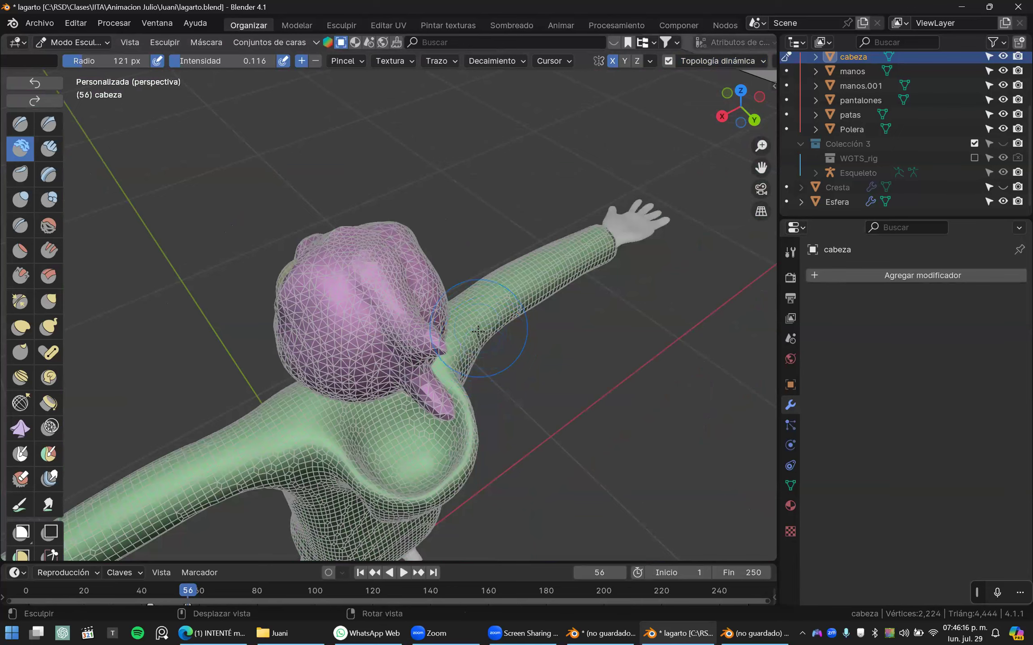
{"action": "scroll", "coordinate": [705, 125], "scroll_direction": "up", "scroll_amount": 1}
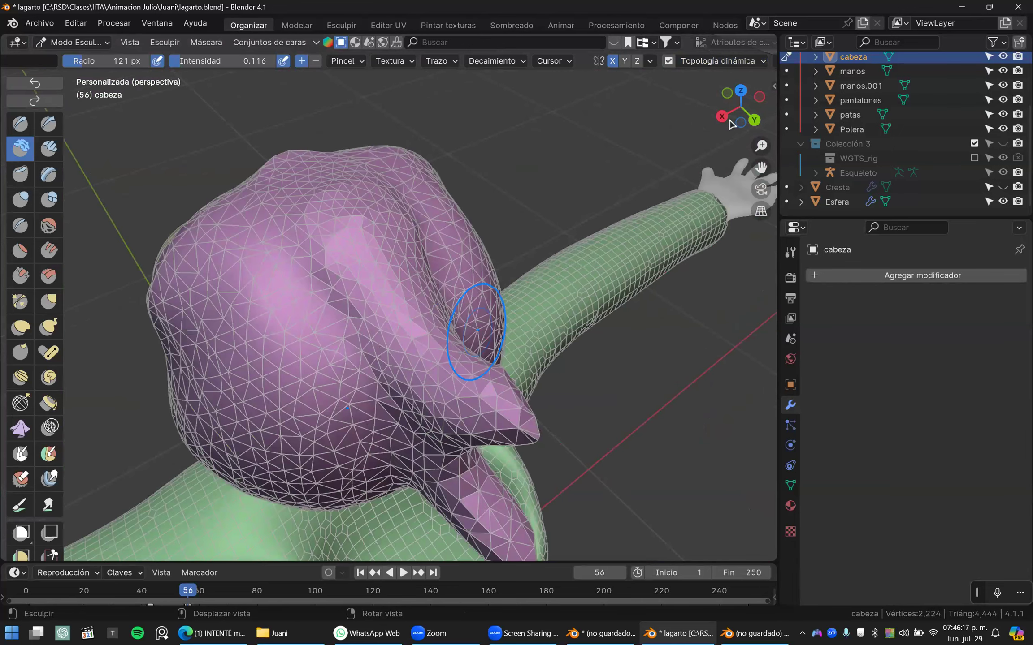
- Switch dynamic topology to constant detail with a resolution of 20, test it with a stroke on the ridge and undo that stroke
{"action": "left_click", "coordinate": [722, 61]}
{"action": "left_click", "coordinate": [756, 120]}
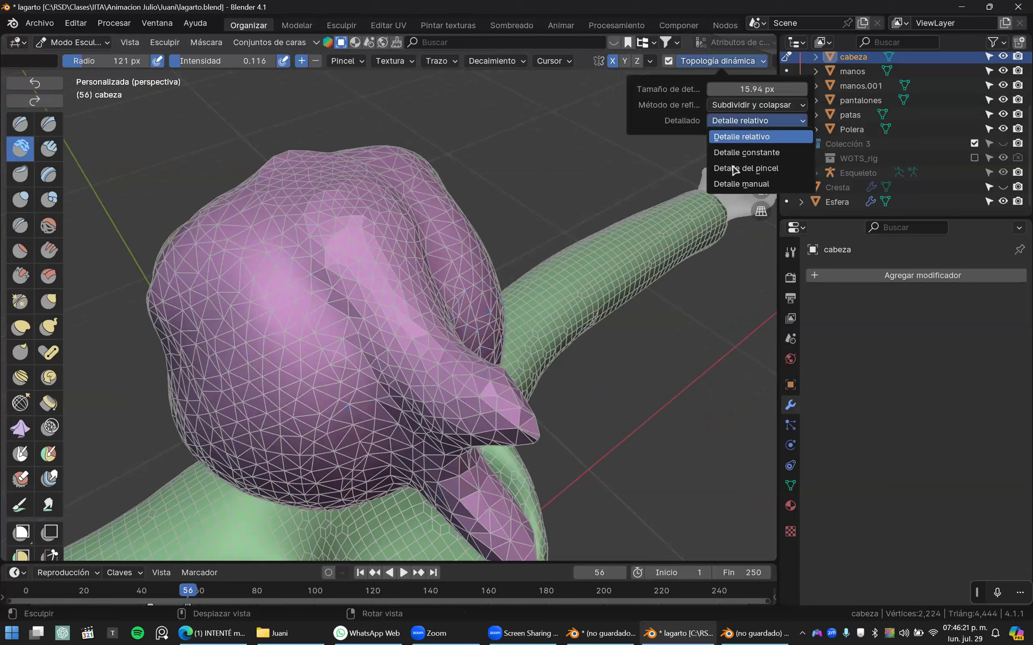
{"action": "left_click", "coordinate": [729, 152]}
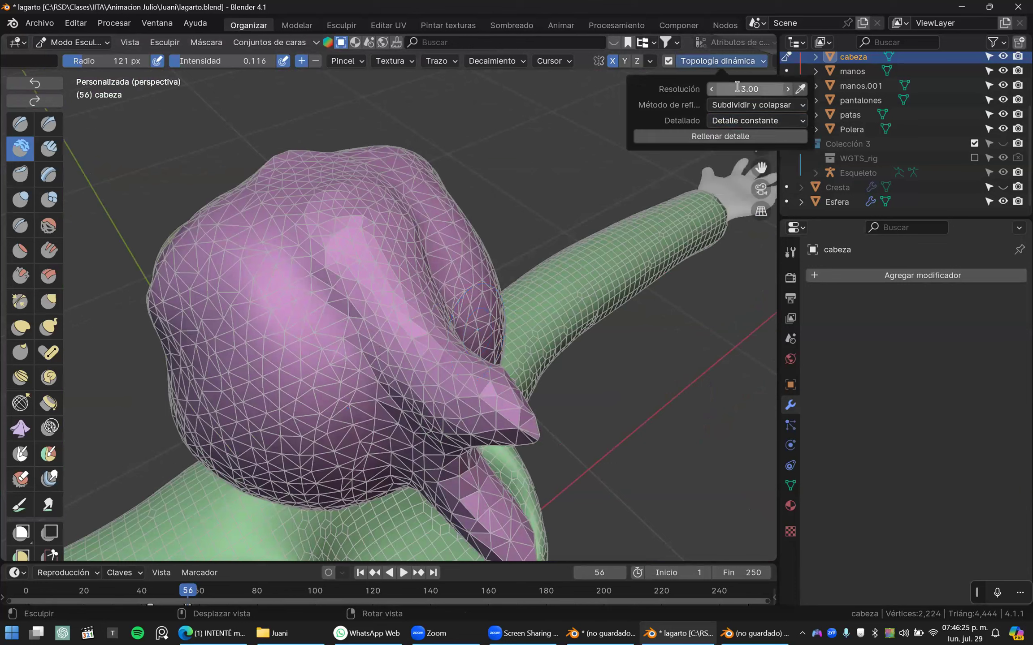
{"action": "left_click", "coordinate": [736, 88]}
{"action": "type", "text": "20"}
{"action": "key", "text": "Return"}
{"action": "mouse_move", "coordinate": [364, 272]}
{"action": "left_mouse_down"}
{"action": "mouse_move", "coordinate": [408, 327]}
{"action": "mouse_move", "coordinate": [428, 280]}
{"action": "left_mouse_up"}
{"action": "left_click", "coordinate": [727, 61]}
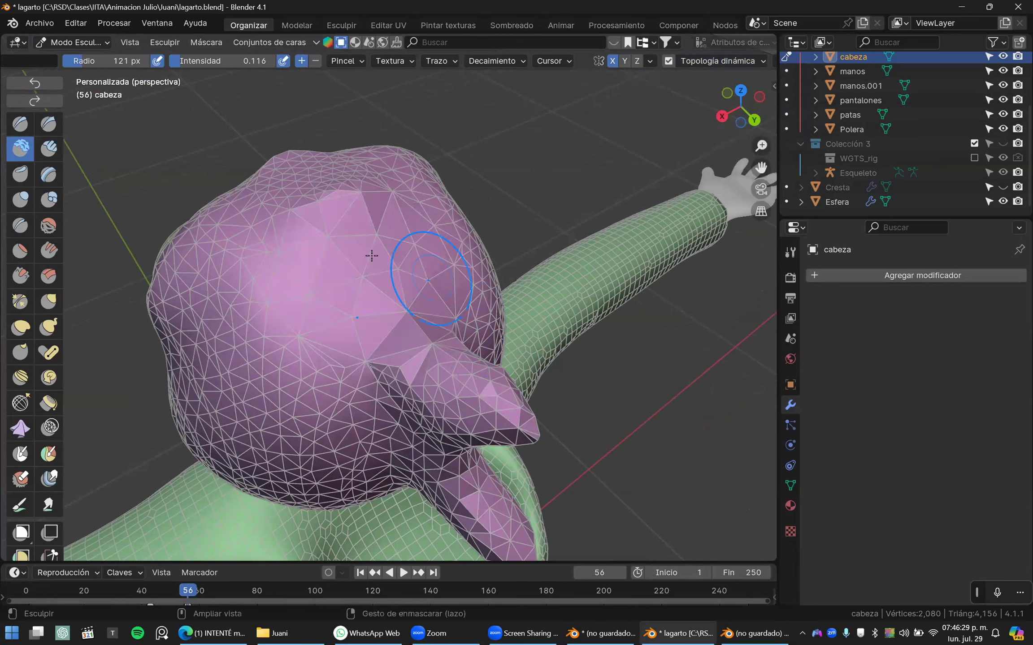
{"action": "key", "text": "ctrl+z"}
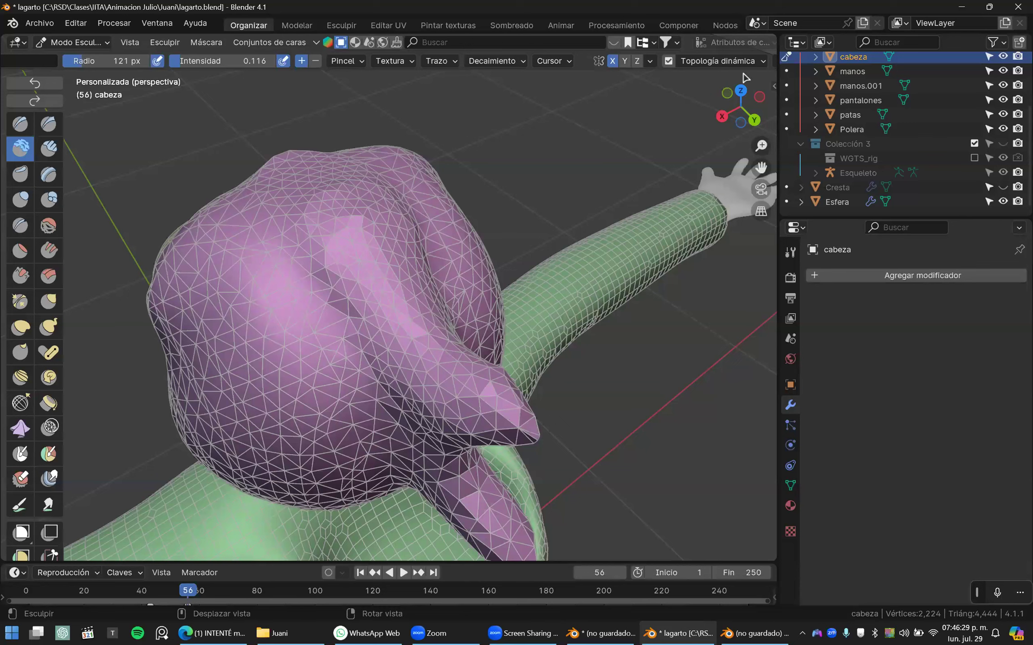
- Set the constant-detail resolution to 50, test it with two strokes on the crest ridge and undo them
{"action": "left_click", "coordinate": [757, 61]}
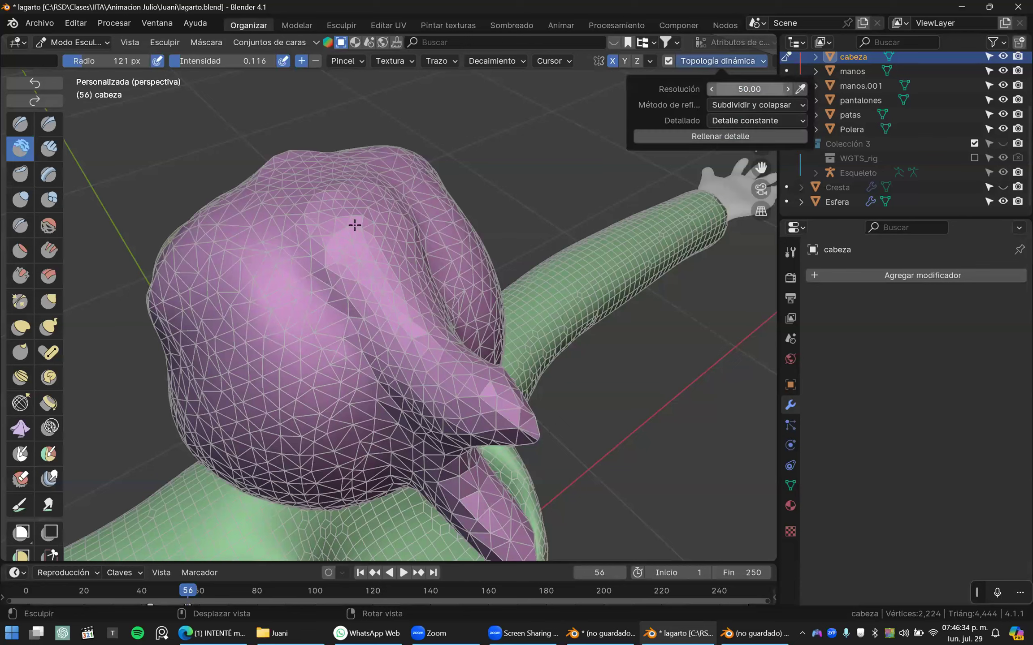
{"action": "mouse_move", "coordinate": [335, 242]}
{"action": "left_mouse_down"}
{"action": "mouse_move", "coordinate": [364, 227]}
{"action": "mouse_move", "coordinate": [368, 256]}
{"action": "mouse_move", "coordinate": [348, 217]}
{"action": "left_mouse_up"}
{"action": "key", "text": "ctrl+z"}
{"action": "left_click", "coordinate": [740, 61]}
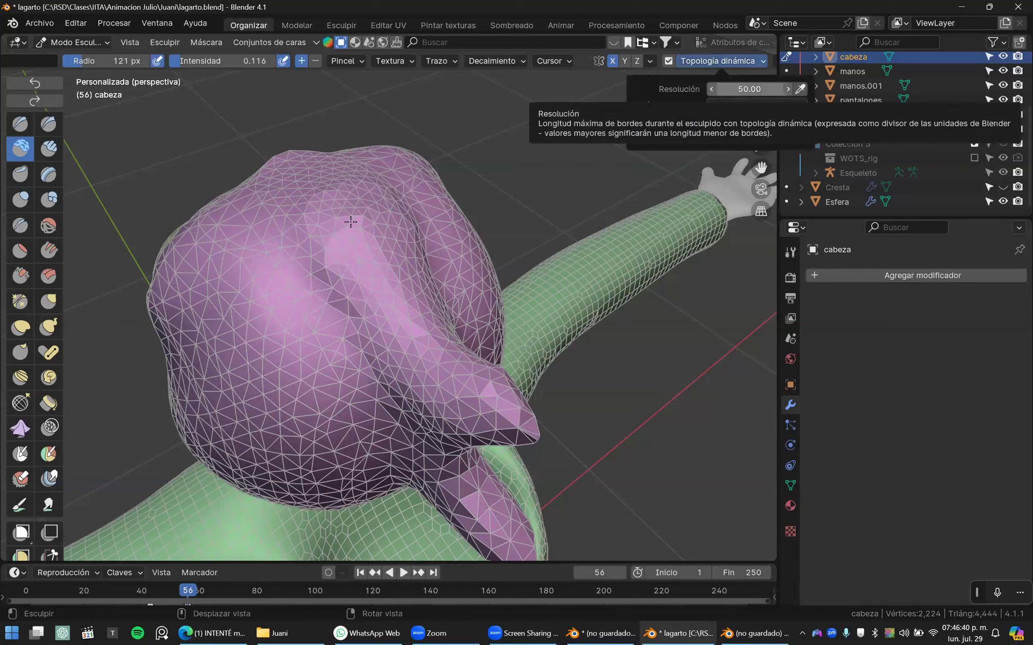
{"action": "mouse_move", "coordinate": [335, 243]}
{"action": "left_mouse_down"}
{"action": "mouse_move", "coordinate": [375, 247]}
{"action": "mouse_move", "coordinate": [382, 261]}
{"action": "left_mouse_up"}
{"action": "key", "text": "ctrl+z"}
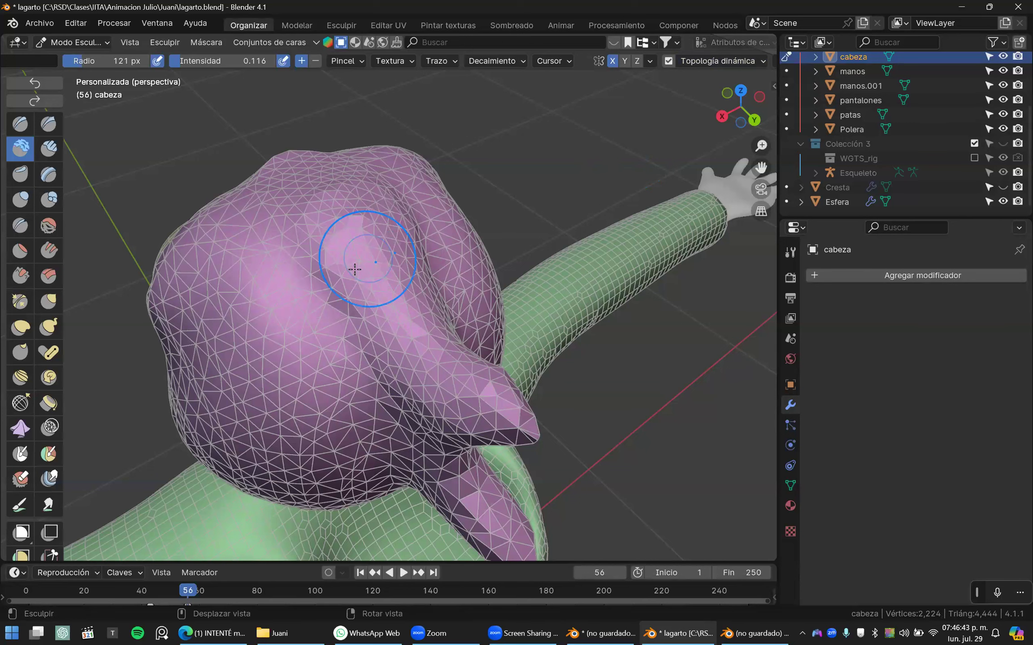
- Reduce the brush radius to 58 px and smooth the upper crest ridge at the back of the head
{"action": "scroll", "coordinate": [373, 260], "scroll_direction": "down", "scroll_amount": 5}
{"action": "key", "text": "f"}
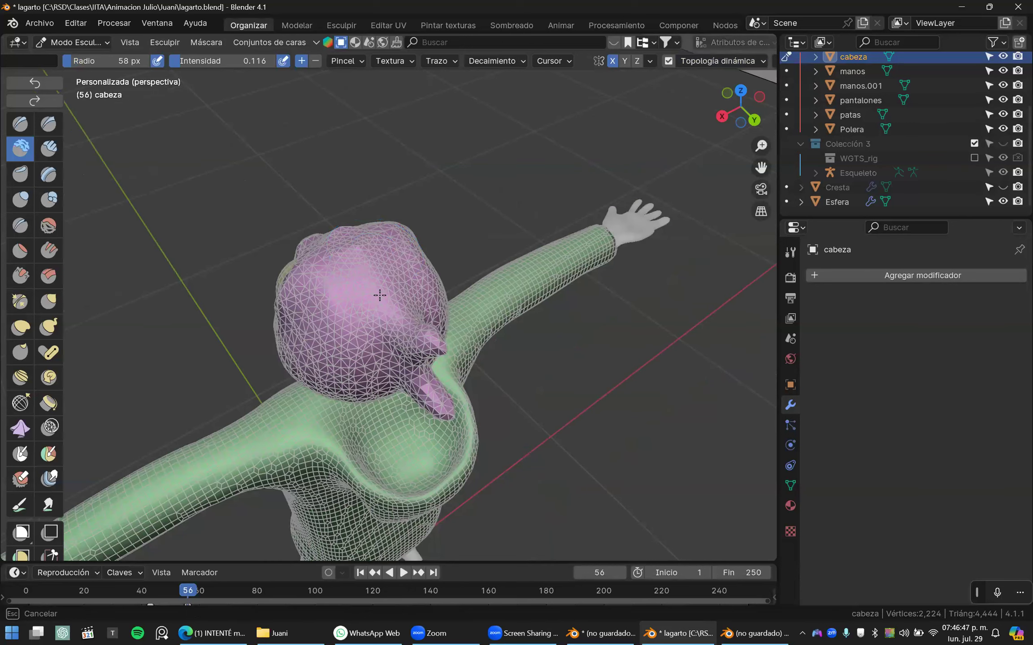
{"action": "middle_click_drag", "start_coordinate": [419, 332], "coordinate": [385, 320]}
{"action": "middle_click_drag", "start_coordinate": [371, 364], "coordinate": [360, 306]}
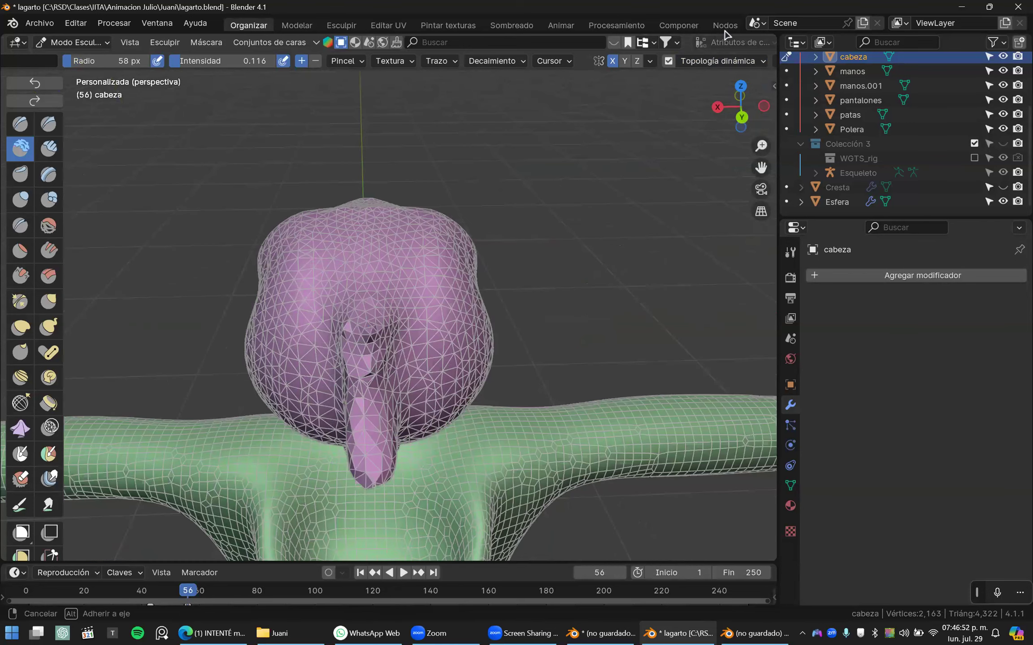
- Set the dynamic topology resolution to 40 and the brush radius to 81 px, and smooth the remaining spikes into the back of the skull
{"action": "left_click_drag", "start_coordinate": [734, 83], "coordinate": [733, 82]}
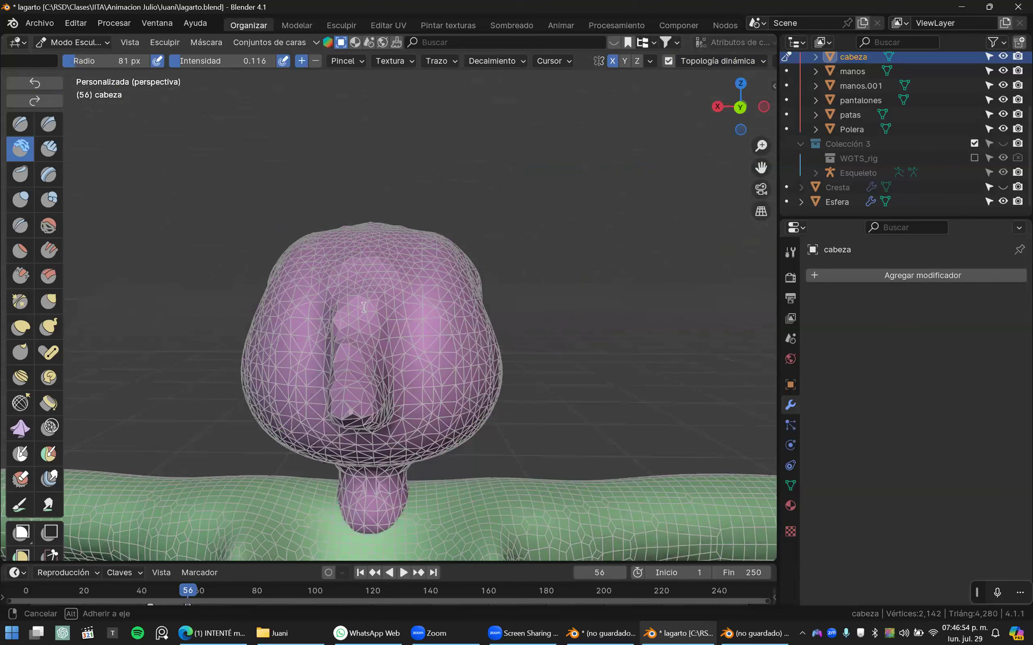
{"action": "middle_click_drag", "start_coordinate": [363, 307], "coordinate": [364, 282]}
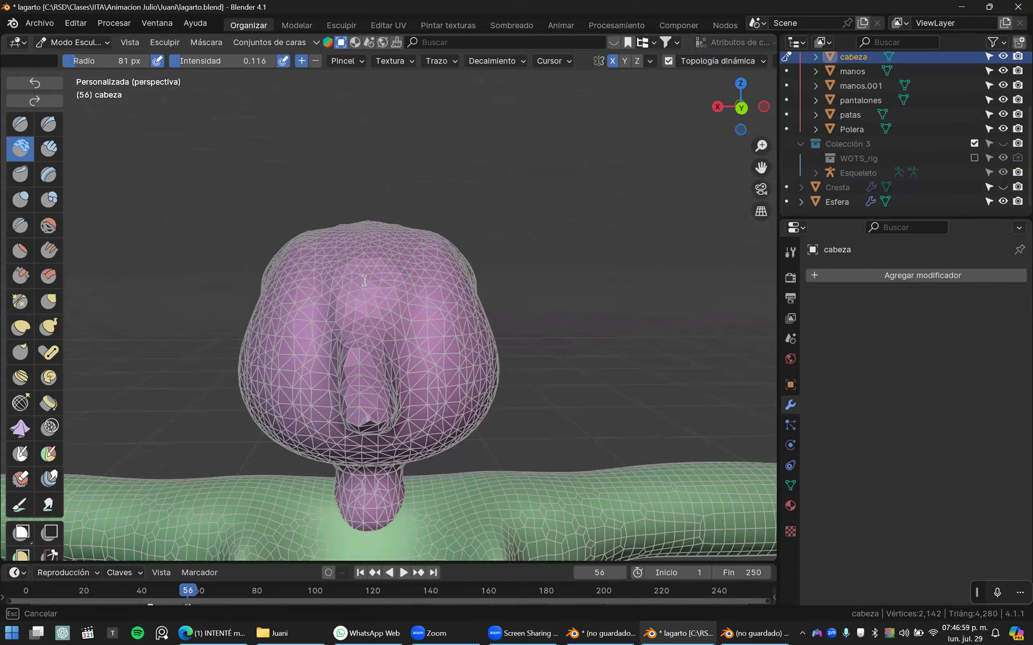
{"action": "left_click_drag", "start_coordinate": [364, 281], "coordinate": [384, 324]}
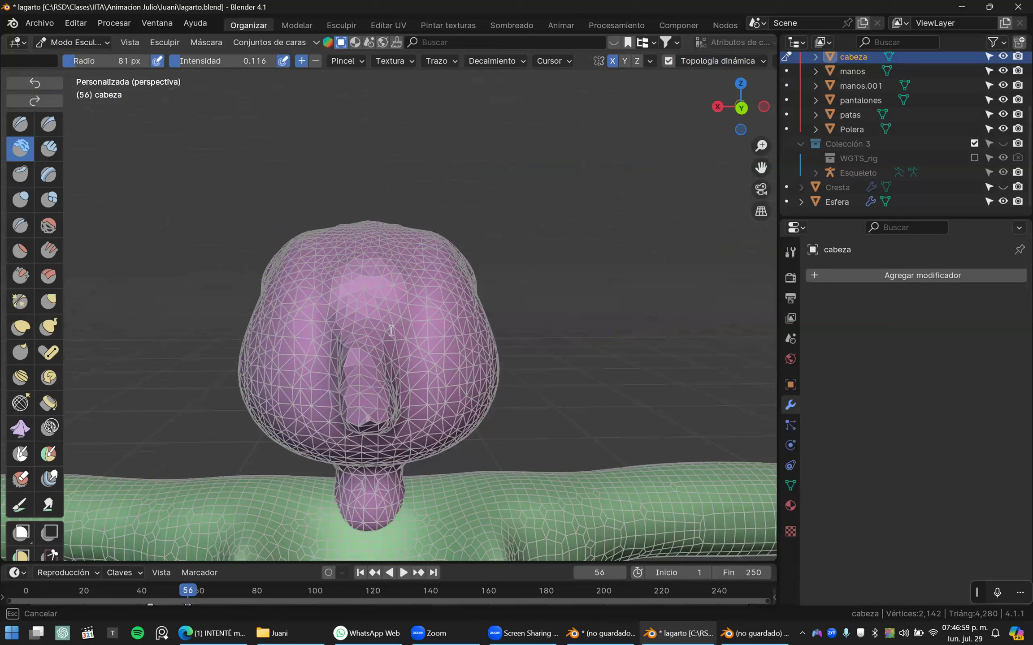
{"action": "left_click_drag", "start_coordinate": [375, 326], "coordinate": [384, 355]}
{"action": "middle_click_drag", "start_coordinate": [348, 324], "coordinate": [378, 338]}
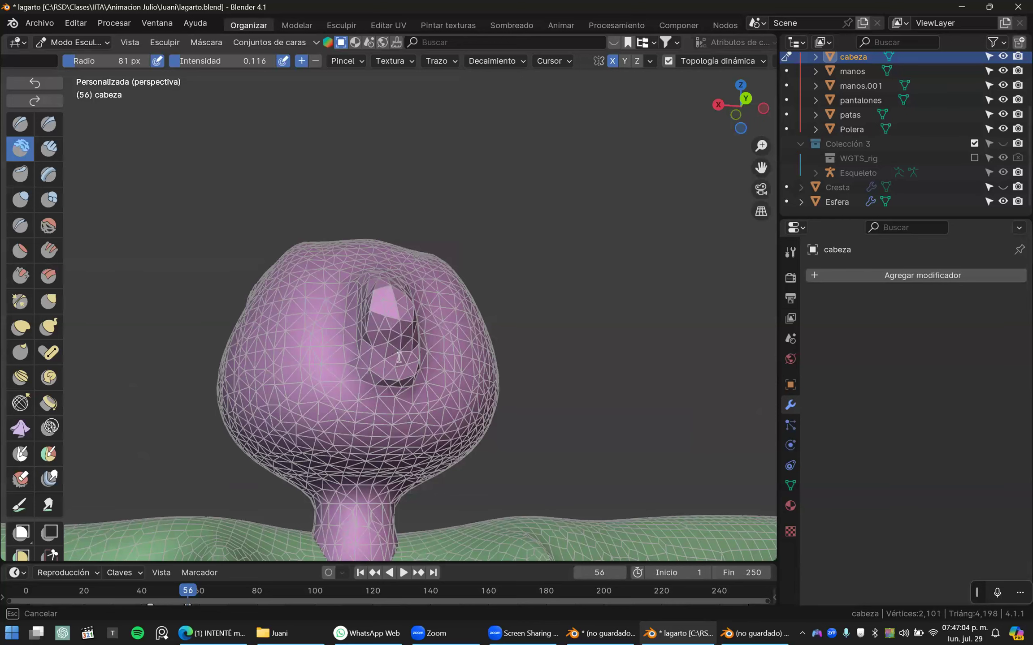
{"action": "middle_click_drag", "start_coordinate": [399, 357], "coordinate": [357, 292]}
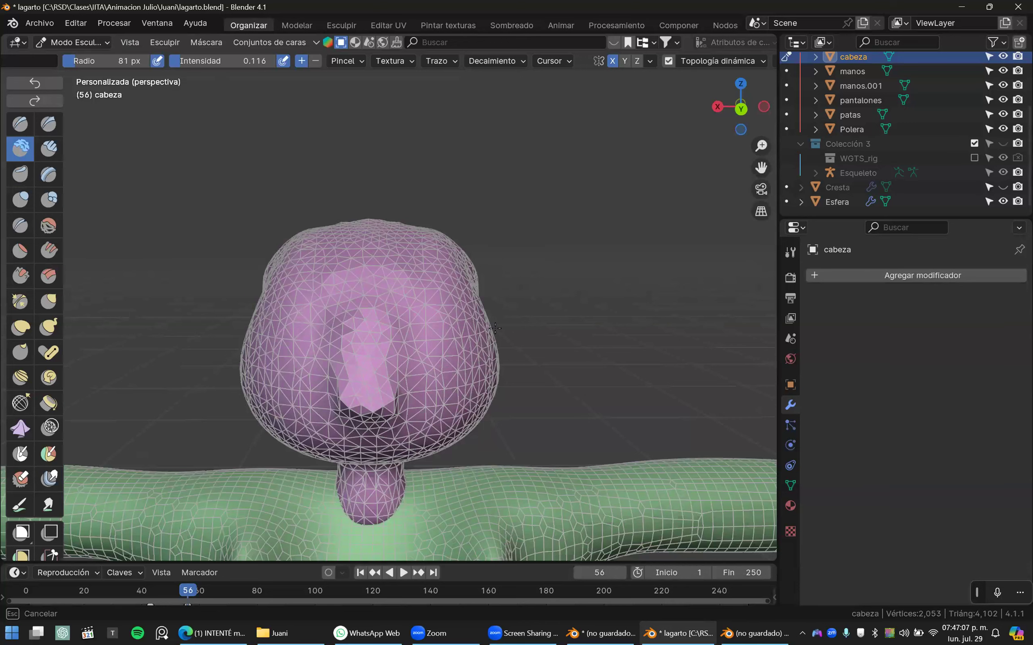
{"action": "middle_click_drag", "start_coordinate": [495, 328], "coordinate": [466, 309]}
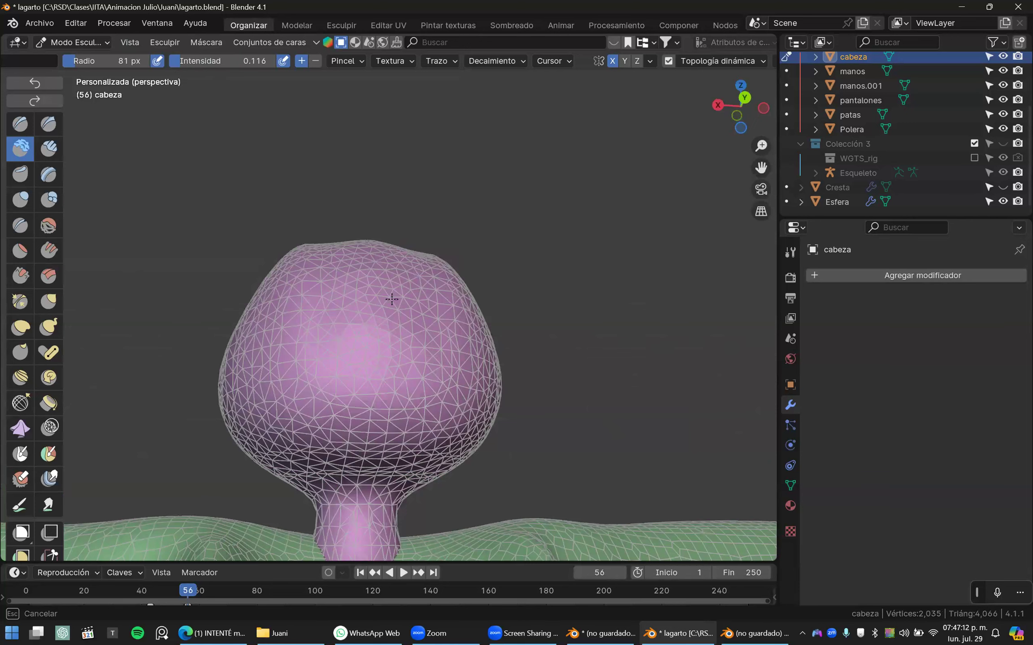
{"action": "middle_click_drag", "start_coordinate": [391, 299], "coordinate": [378, 278]}
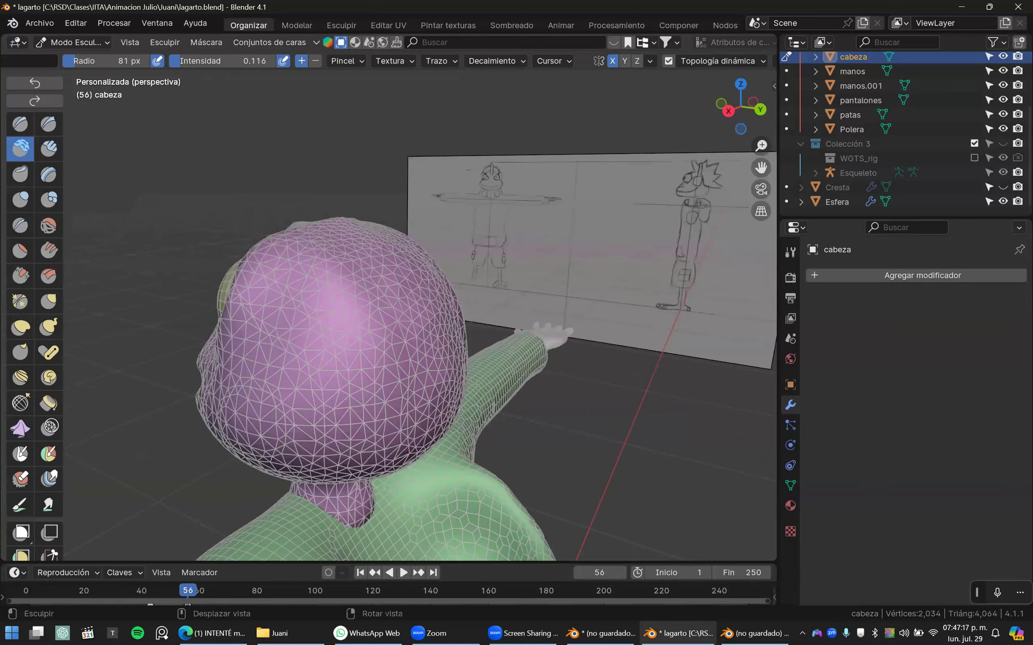
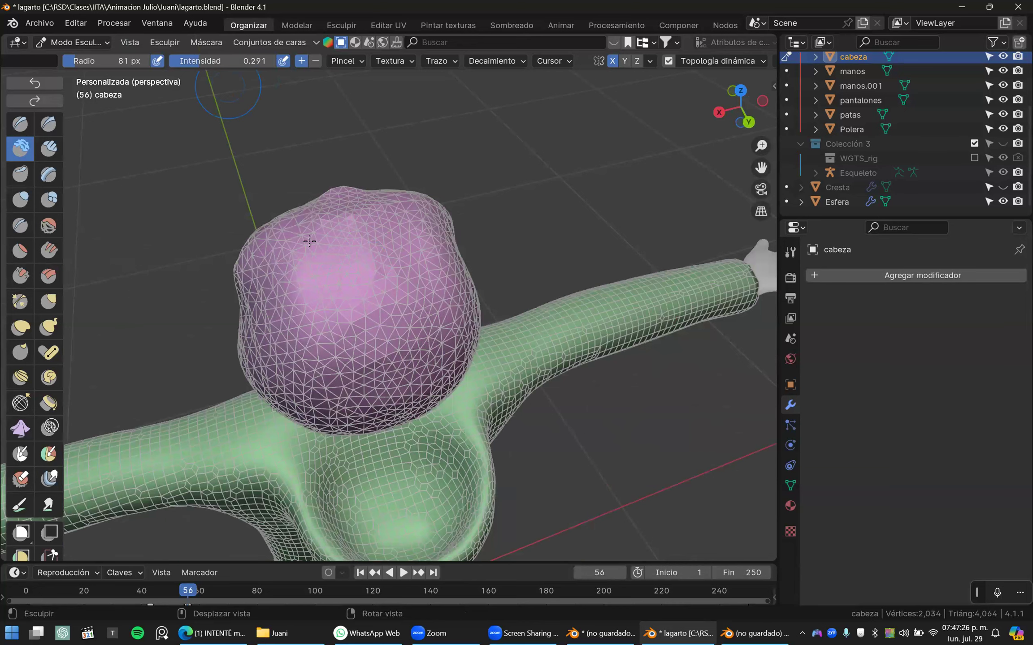
- Smooth the remaining bumps on the top of the head and the forehead between the eyes
{"action": "middle_click_drag", "start_coordinate": [381, 344], "coordinate": [398, 317]}
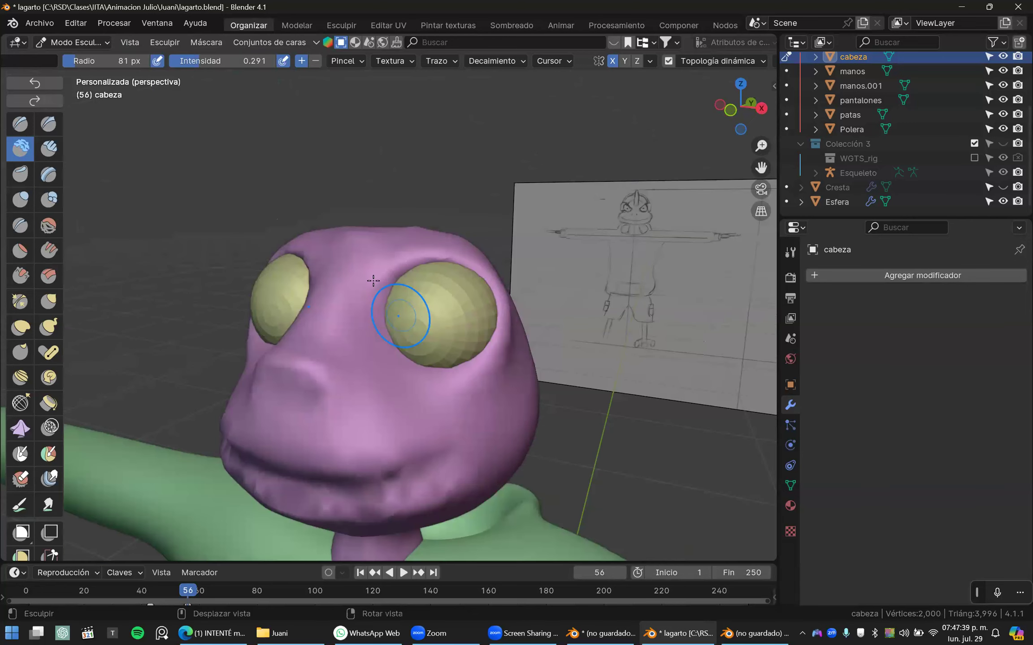
{"action": "middle_click_drag", "start_coordinate": [373, 281], "coordinate": [398, 282]}
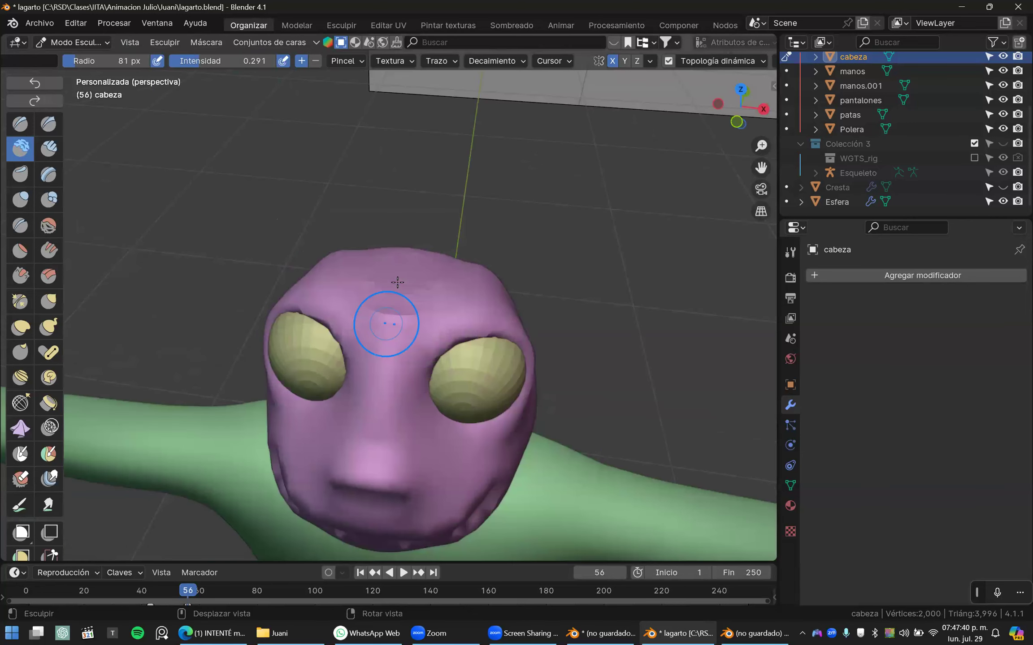
{"action": "mouse_move", "coordinate": [393, 316]}
{"action": "left_mouse_down"}
{"action": "mouse_move", "coordinate": [407, 302]}
{"action": "mouse_move", "coordinate": [429, 318]}
{"action": "left_mouse_up"}
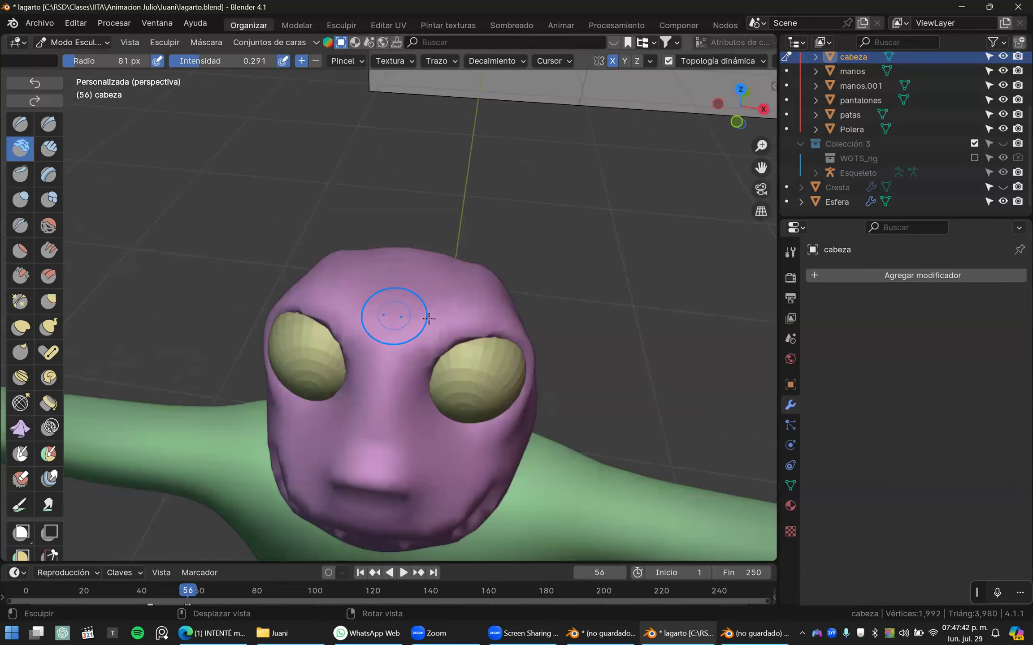
{"action": "right_click_drag", "start_coordinate": [394, 364], "coordinate": [434, 305]}
- Switch the dynamic topology detailing method to relative detail and inspect the mouth area up close
{"action": "scroll", "coordinate": [434, 304], "scroll_direction": "up", "scroll_amount": 2}
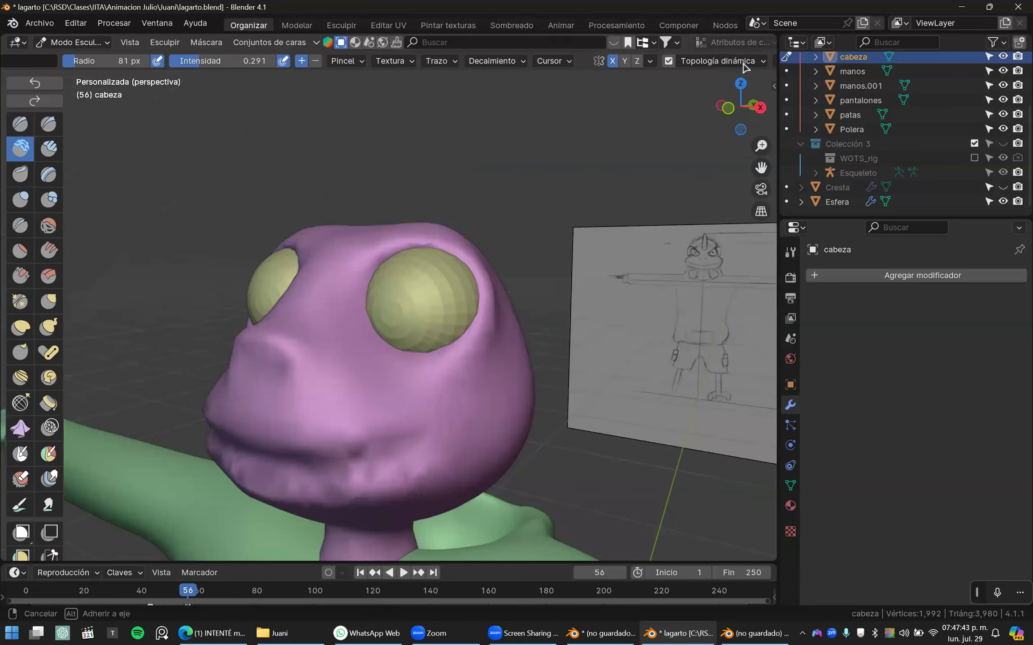
{"action": "left_click", "coordinate": [742, 63]}
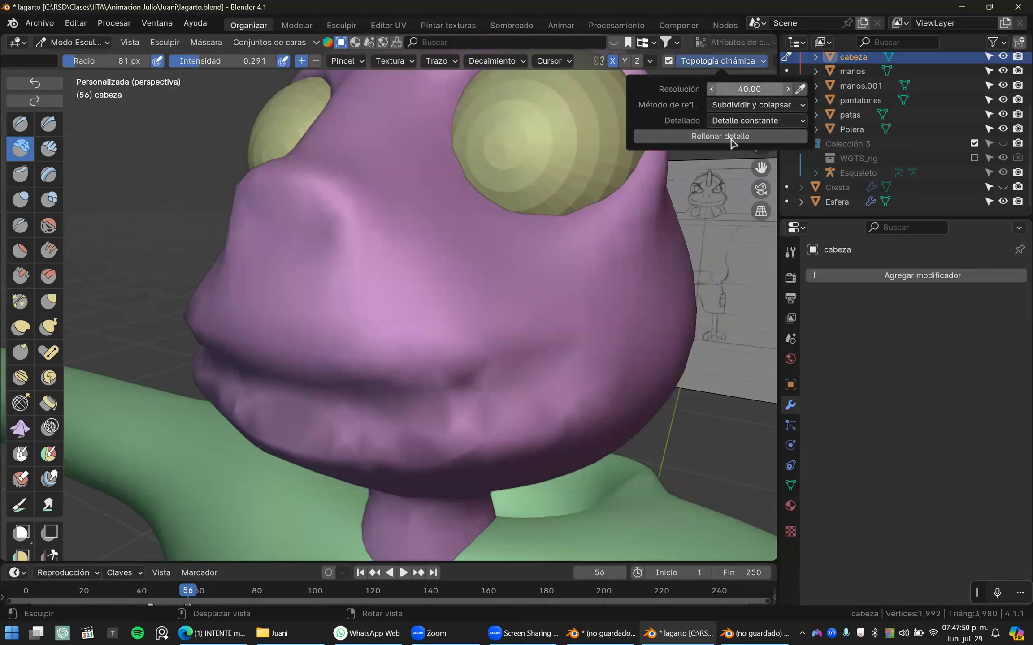
{"action": "left_click", "coordinate": [756, 120]}
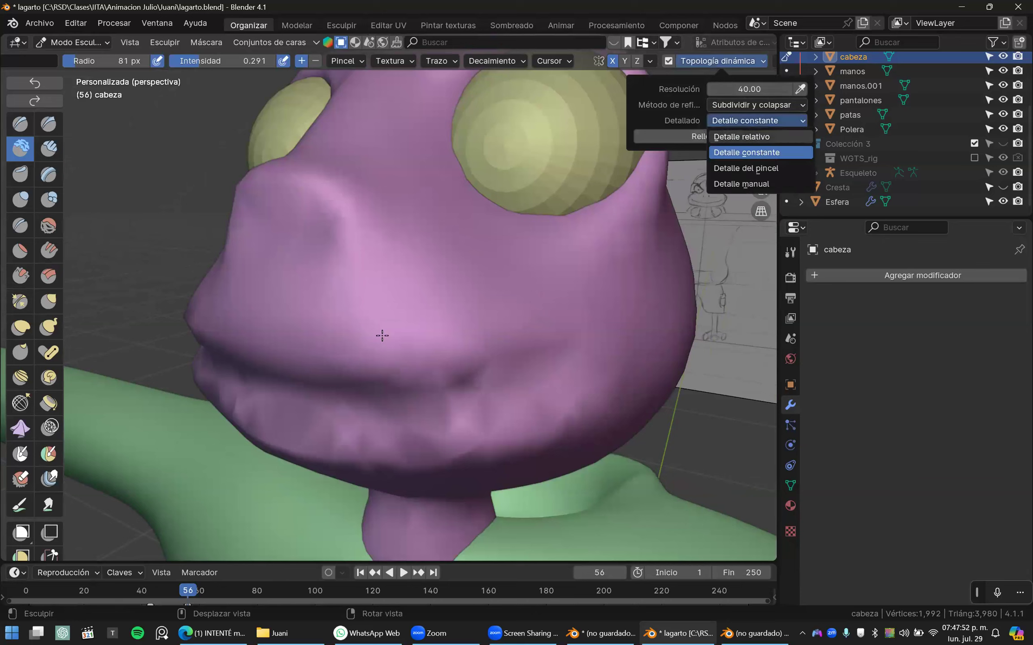
{"action": "left_click", "coordinate": [757, 136]}
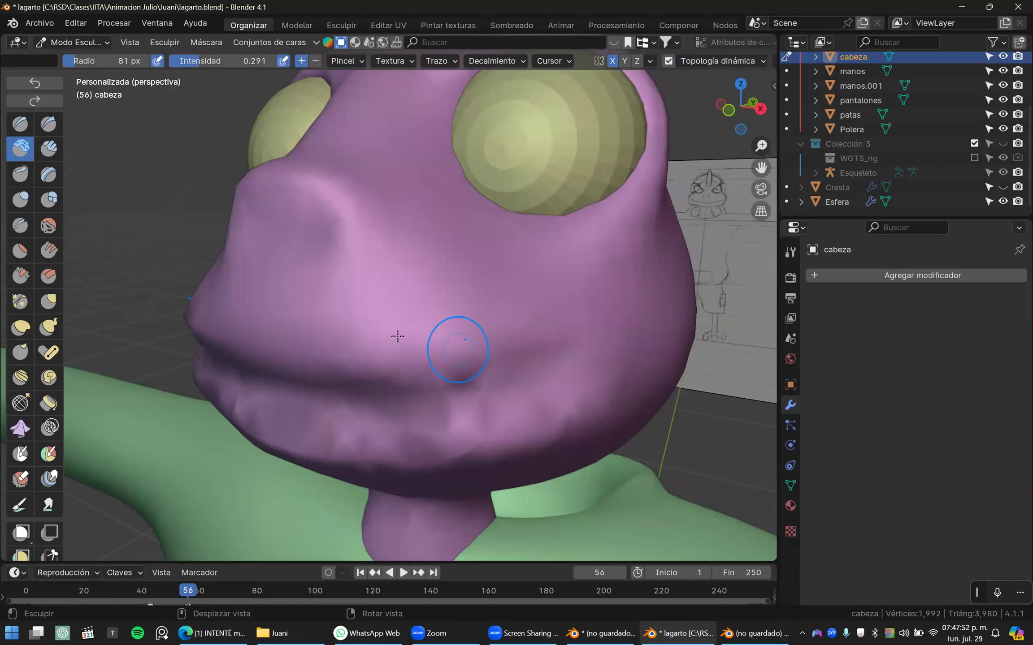
{"action": "right_click_drag", "start_coordinate": [457, 350], "coordinate": [451, 328]}
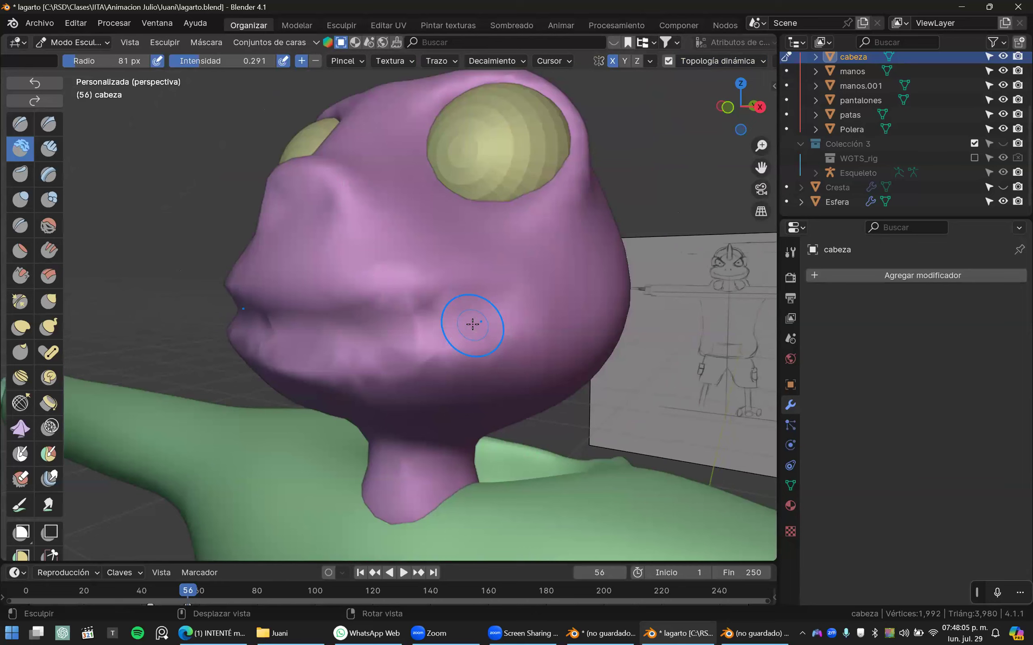
{"action": "scroll", "coordinate": [466, 321], "scroll_direction": "down", "scroll_amount": 5}
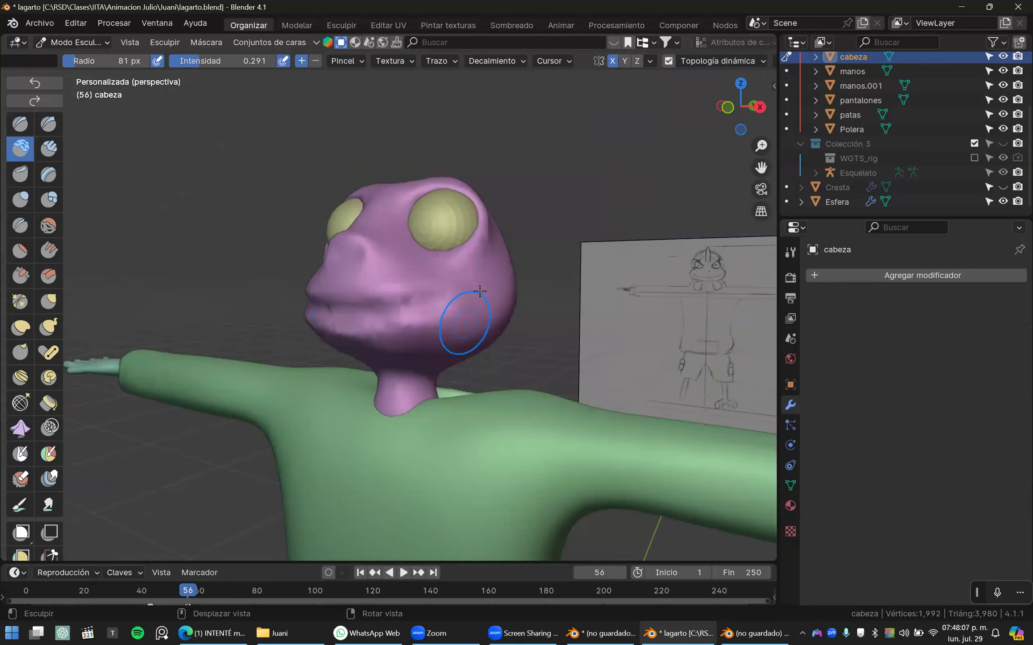
{"action": "scroll", "coordinate": [462, 314], "scroll_direction": "up", "scroll_amount": 5}
{"action": "mouse_move", "coordinate": [493, 287]}
{"action": "middle_mouse_down"}
{"action": "mouse_move", "coordinate": [406, 341]}
{"action": "mouse_move", "coordinate": [601, 363]}
{"action": "mouse_move", "coordinate": [478, 358]}
{"action": "mouse_move", "coordinate": [386, 341]}
{"action": "mouse_move", "coordinate": [448, 341]}
{"action": "mouse_move", "coordinate": [692, 113]}
{"action": "middle_mouse_up"}
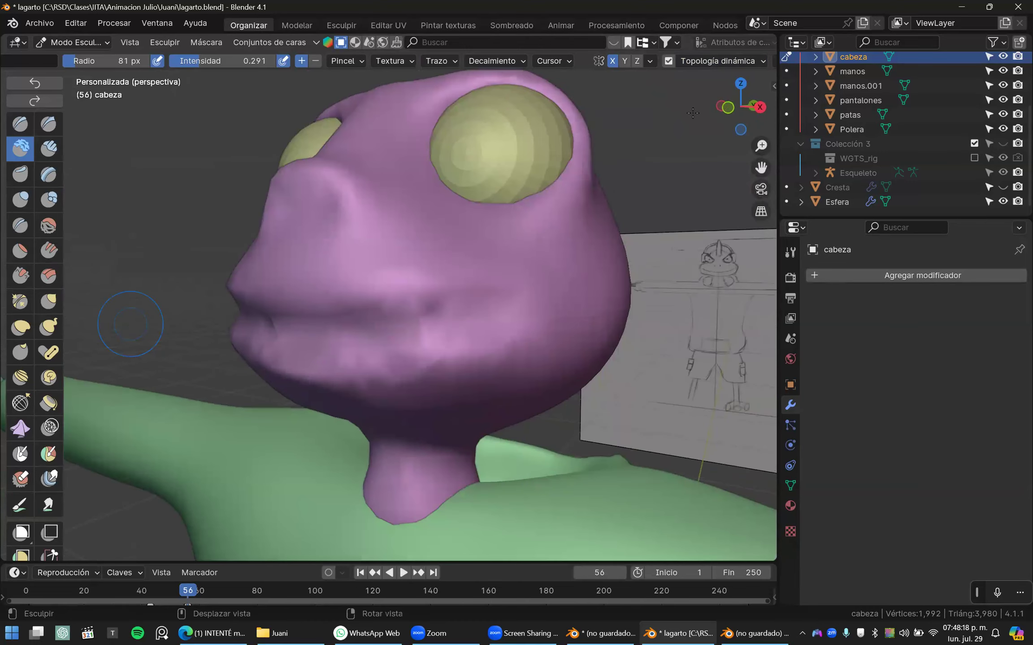
- Adjust the relative detail size of the dynamic topology and test it with a stroke along the mouth
{"action": "left_click", "coordinate": [716, 61]}
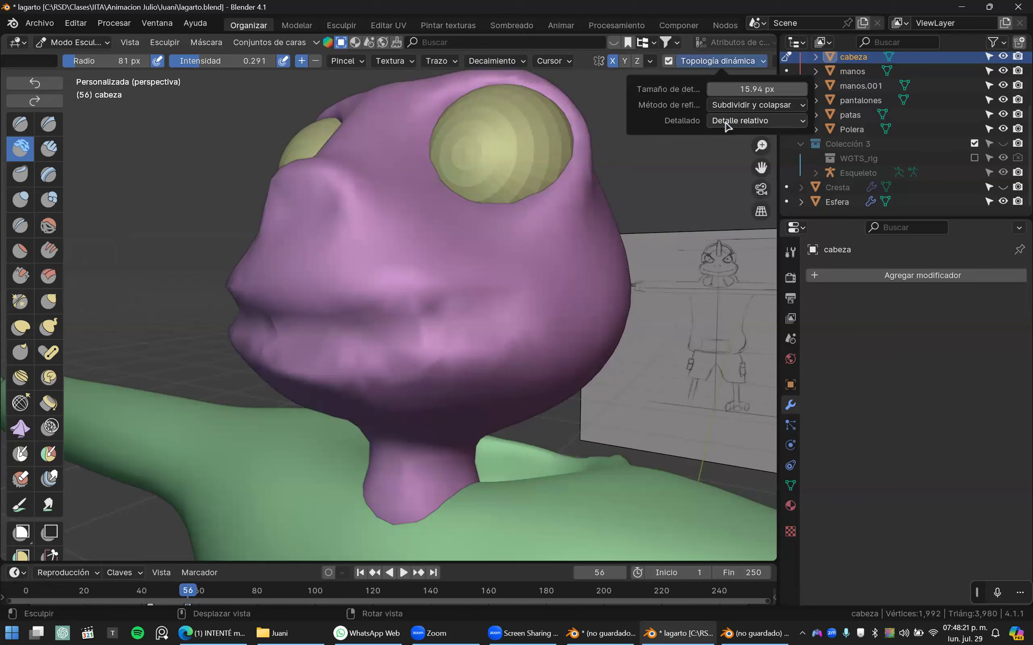
{"action": "left_click_drag", "start_coordinate": [758, 89], "coordinate": [731, 89]}
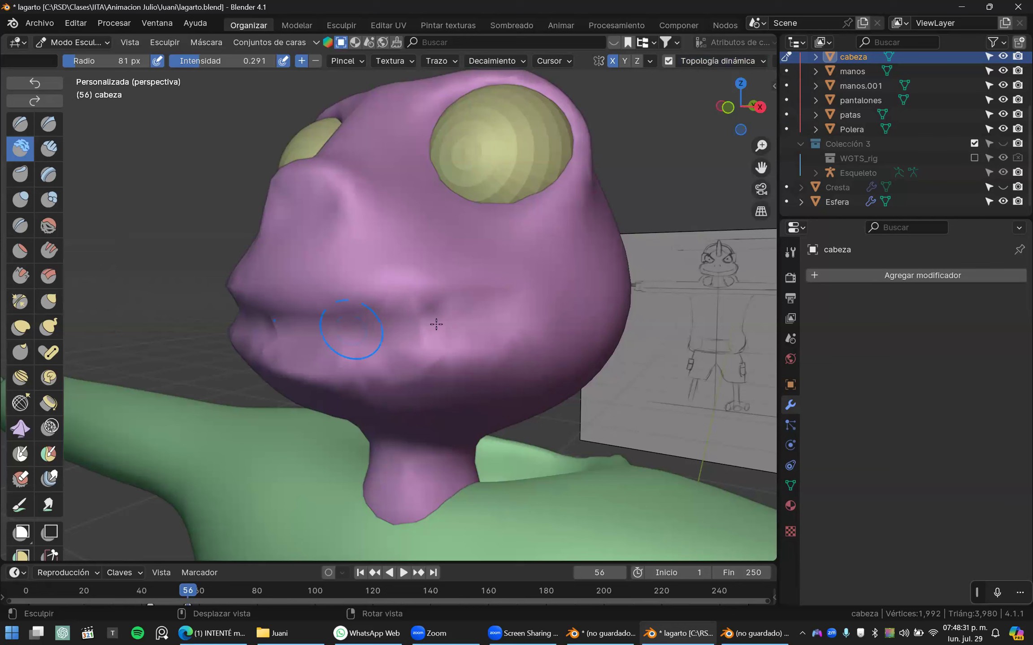
{"action": "left_click_drag", "start_coordinate": [380, 341], "coordinate": [438, 353]}
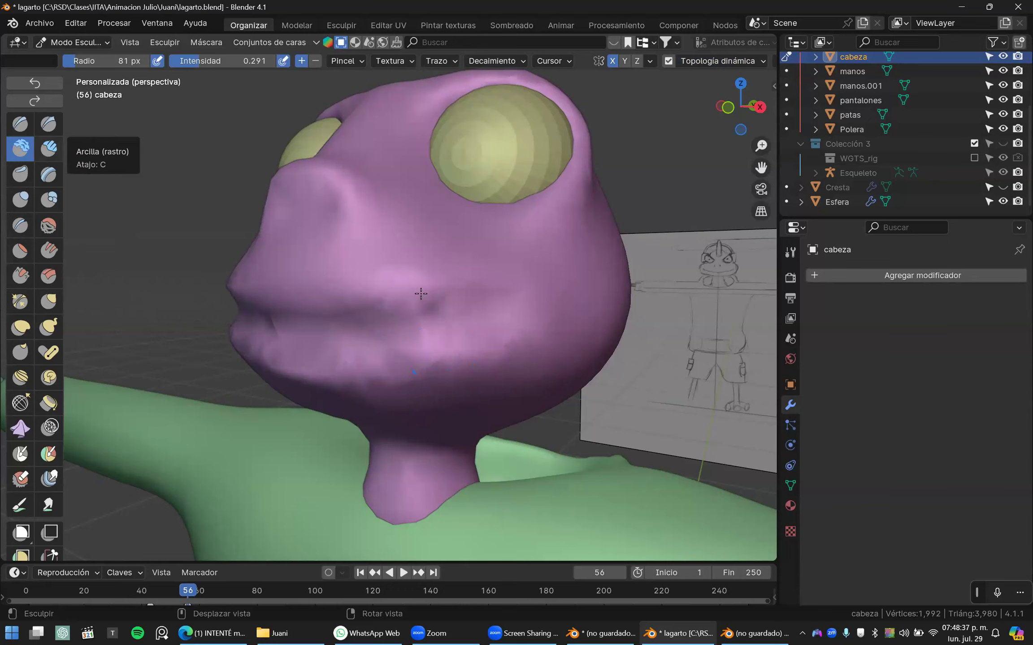
- Try a Clay Strips stroke along the lower lip and undo it
{"action": "left_click", "coordinate": [47, 149]}
{"action": "mouse_move", "coordinate": [347, 319]}
{"action": "middle_mouse_down"}
{"action": "mouse_move", "coordinate": [327, 307]}
{"action": "mouse_move", "coordinate": [384, 306]}
{"action": "middle_mouse_up"}
{"action": "mouse_move", "coordinate": [327, 309]}
{"action": "left_mouse_down"}
{"action": "mouse_move", "coordinate": [455, 299]}
{"action": "mouse_move", "coordinate": [360, 301]}
{"action": "left_mouse_up"}
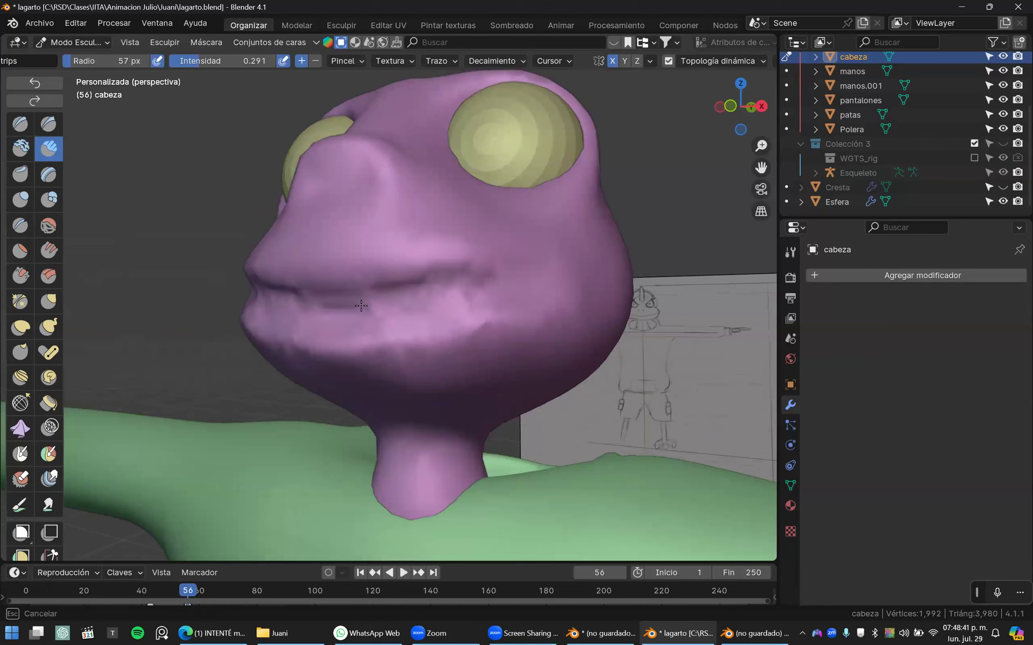
{"action": "key", "text": "ctrl+z"}
- Apply flat shading to the head in Object Mode and return to Sculpt Mode
{"action": "key", "text": "ctrl+Tab"}
{"action": "left_click", "coordinate": [381, 302]}
{"action": "right_click", "coordinate": [424, 299]}
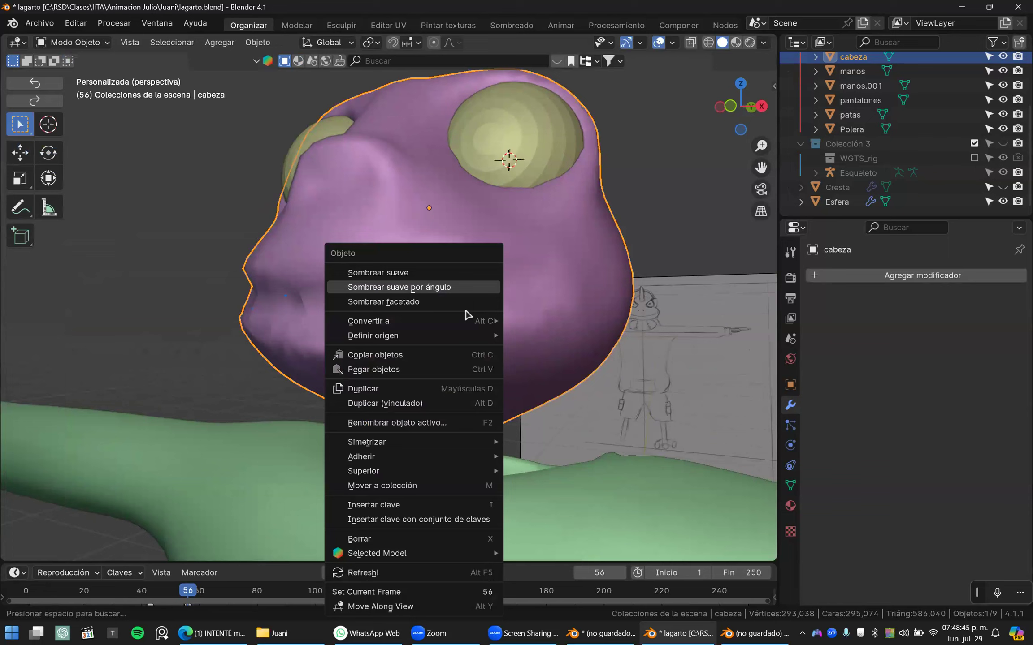
{"action": "left_click", "coordinate": [464, 304]}
{"action": "key", "text": "ctrl+Tab"}
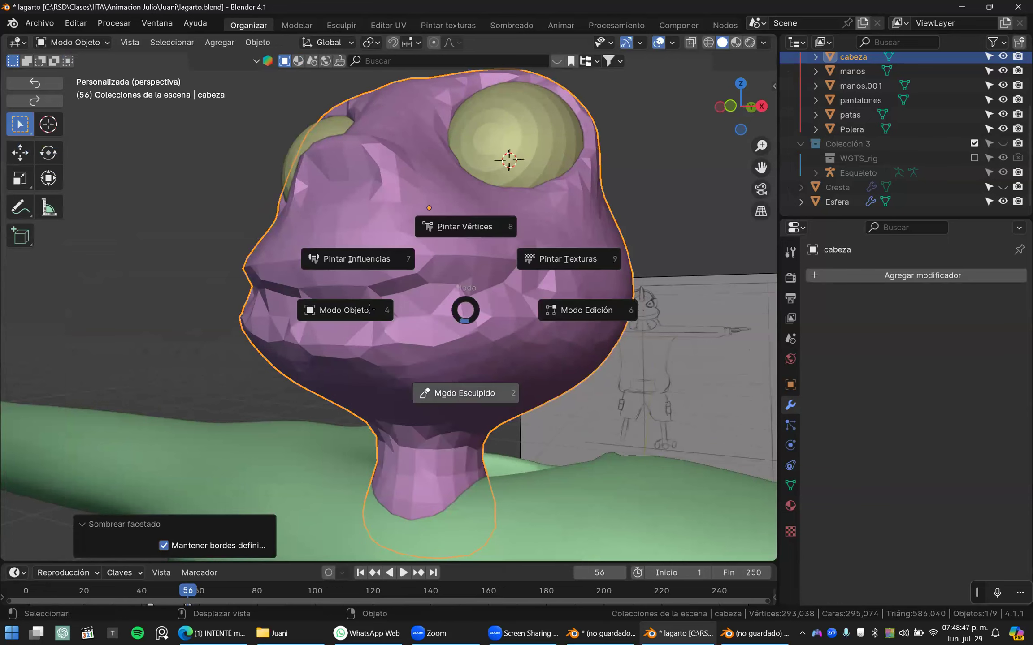
{"action": "left_click", "coordinate": [461, 390]}
- Re-enable dynamic topology on the head, test a Clay Strips stroke along the lower lip and undo it
{"action": "scroll", "coordinate": [403, 302], "scroll_direction": "up", "scroll_amount": 3}
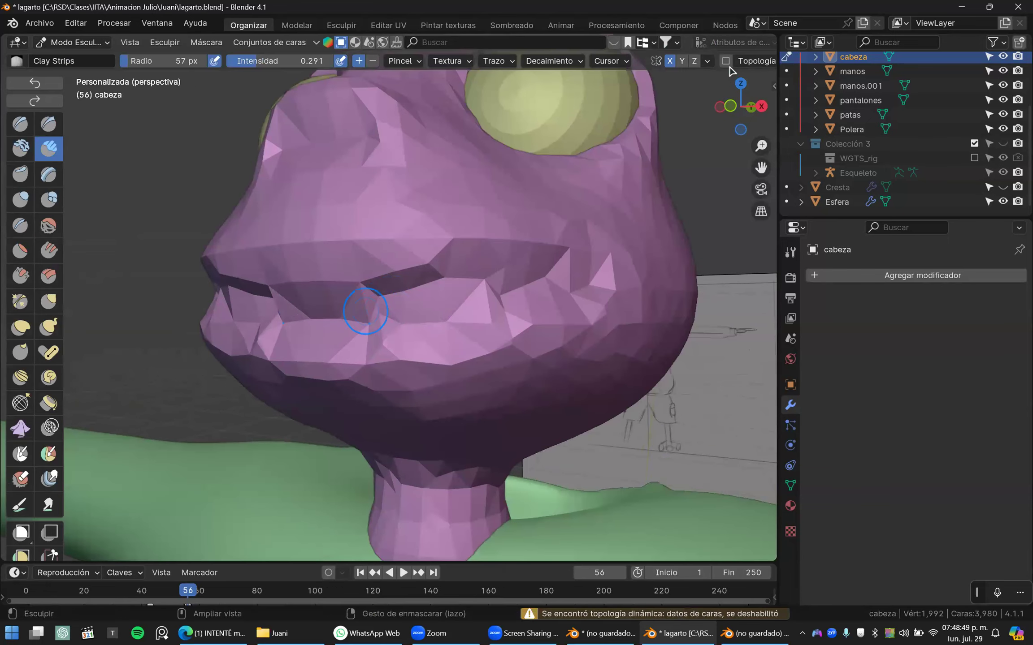
{"action": "key", "text": "ctrl+d"}
{"action": "mouse_move", "coordinate": [329, 316]}
{"action": "left_mouse_down"}
{"action": "mouse_move", "coordinate": [464, 300]}
{"action": "mouse_move", "coordinate": [459, 316]}
{"action": "left_mouse_up"}
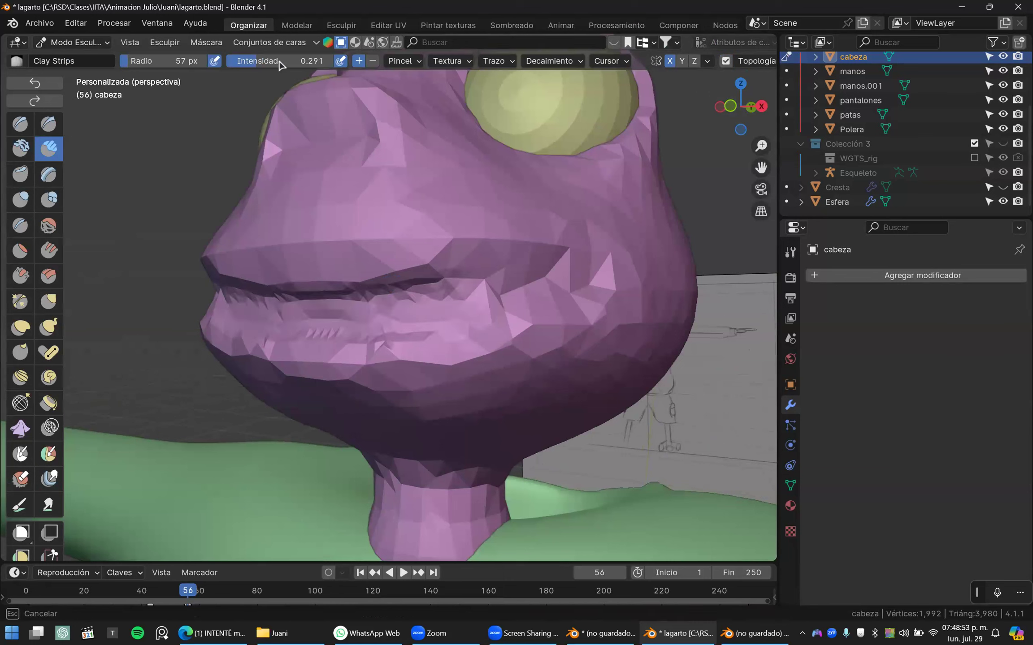
{"action": "key", "text": "ctrl+z"}
- Set the brush strength to 1.000, try Clay Strips strokes along the mouth and undo them
{"action": "left_click_drag", "start_coordinate": [282, 65], "coordinate": [334, 65]}
{"action": "mouse_move", "coordinate": [321, 317]}
{"action": "left_mouse_down"}
{"action": "mouse_move", "coordinate": [438, 301]}
{"action": "mouse_move", "coordinate": [347, 331]}
{"action": "mouse_move", "coordinate": [469, 311]}
{"action": "left_mouse_up"}
{"action": "mouse_move", "coordinate": [425, 290]}
{"action": "middle_mouse_down"}
{"action": "mouse_move", "coordinate": [236, 224]}
{"action": "mouse_move", "coordinate": [241, 234]}
{"action": "middle_mouse_up"}
{"action": "mouse_move", "coordinate": [271, 249]}
{"action": "left_mouse_down"}
{"action": "mouse_move", "coordinate": [236, 259]}
{"action": "mouse_move", "coordinate": [234, 237]}
{"action": "mouse_move", "coordinate": [310, 256]}
{"action": "left_mouse_up"}
{"action": "middle_click_drag", "start_coordinate": [354, 235], "coordinate": [392, 258]}
{"action": "key", "text": "ctrl+z"}
{"action": "key", "text": "ctrl+z"}
{"action": "key", "text": "ctrl+z"}
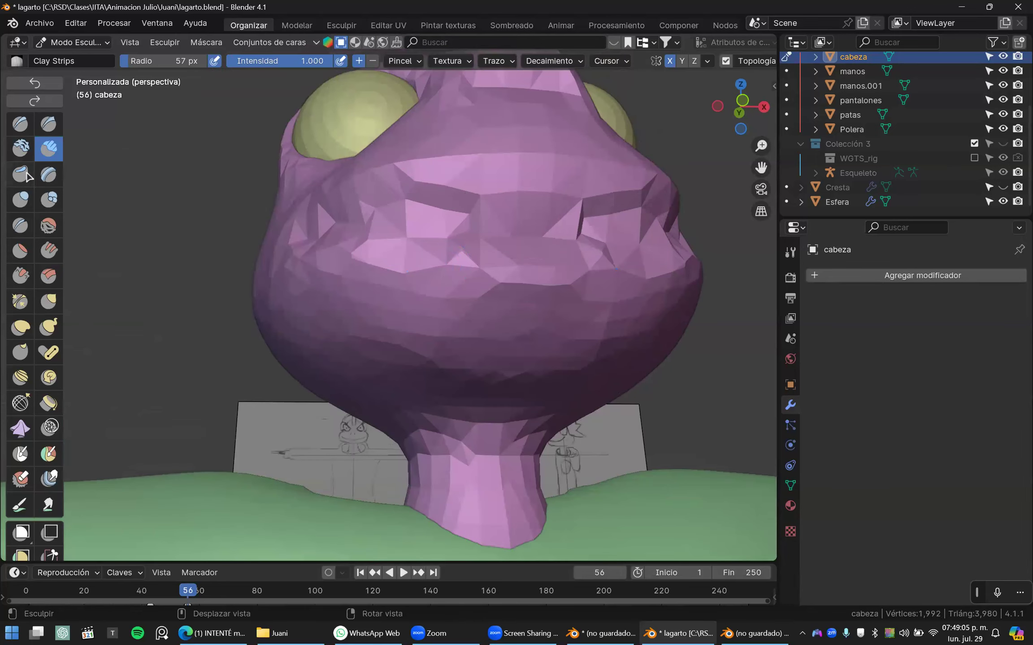
- Choose the Draw brush with an 80 px radius, try carving the mouth line inward and undo the stroke
{"action": "left_click", "coordinate": [24, 131]}
{"action": "right_click_drag", "start_coordinate": [400, 297], "coordinate": [342, 305]}
{"action": "key", "text": "f"}
{"action": "left_click", "coordinate": [372, 302]}
{"action": "mouse_move", "coordinate": [269, 274]}
{"action": "left_mouse_down", "text": "ctrl"}
{"action": "mouse_move", "coordinate": [403, 264]}
{"action": "mouse_move", "coordinate": [318, 280]}
{"action": "mouse_move", "coordinate": [494, 256]}
{"action": "mouse_move", "coordinate": [405, 265]}
{"action": "left_mouse_up", "text": "ctrl"}
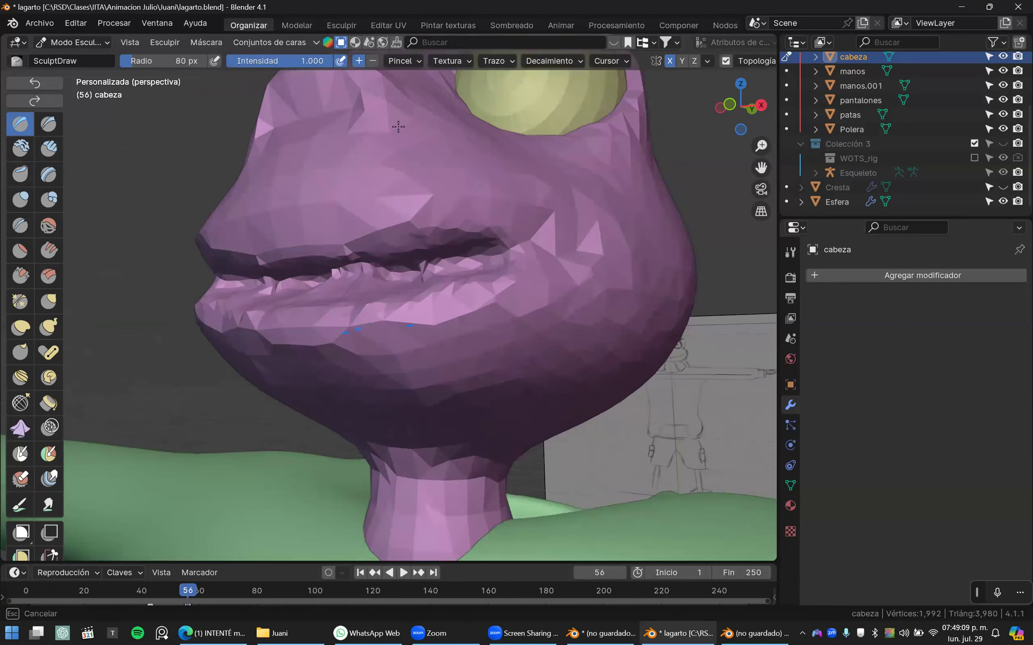
{"action": "key", "text": "ctrl+z"}
- Lower the brush strength to 0.724, set the radius to 99 px, and carve the mouth line between the lips
{"action": "left_click_drag", "start_coordinate": [313, 63], "coordinate": [283, 63]}
{"action": "key", "text": "f"}
{"action": "left_click", "coordinate": [343, 237]}
{"action": "right_click_drag", "start_coordinate": [424, 271], "coordinate": [419, 279]}
{"action": "mouse_move", "coordinate": [298, 291]}
{"action": "left_mouse_down", "text": "ctrl"}
{"action": "mouse_move", "coordinate": [389, 298]}
{"action": "mouse_move", "coordinate": [287, 298]}
{"action": "mouse_move", "coordinate": [531, 292]}
{"action": "mouse_move", "coordinate": [552, 278]}
{"action": "mouse_move", "coordinate": [421, 304]}
{"action": "mouse_move", "coordinate": [357, 300]}
{"action": "left_mouse_up", "text": "ctrl"}
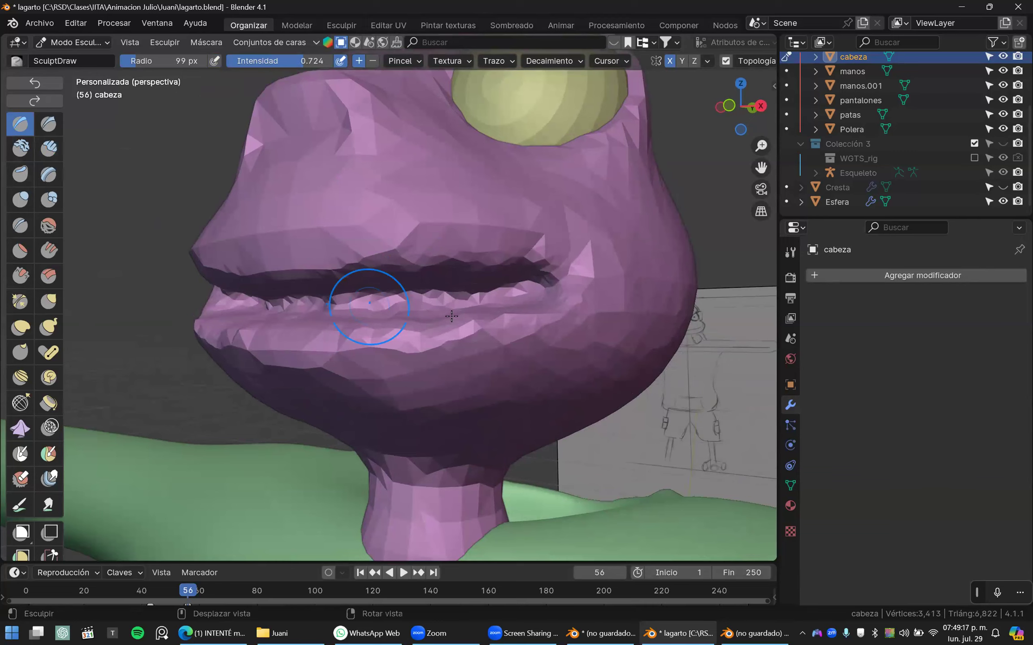
- Build up the lower lip with Draw strokes along the full length of the mouth
{"action": "scroll", "coordinate": [448, 309], "scroll_direction": "down", "scroll_amount": 3}
{"action": "middle_click_drag", "start_coordinate": [270, 305], "coordinate": [362, 317]}
{"action": "right_click_drag", "start_coordinate": [361, 317], "coordinate": [286, 309]}
{"action": "scroll", "coordinate": [425, 310], "scroll_direction": "up", "scroll_amount": 3}
{"action": "scroll", "coordinate": [602, 344], "scroll_direction": "down", "scroll_amount": 2}
{"action": "mouse_move", "coordinate": [576, 323]}
{"action": "left_mouse_down"}
{"action": "mouse_move", "coordinate": [351, 311]}
{"action": "mouse_move", "coordinate": [591, 329]}
{"action": "mouse_move", "coordinate": [347, 309]}
{"action": "left_mouse_up"}
{"action": "mouse_move", "coordinate": [477, 352]}
{"action": "middle_mouse_down"}
{"action": "mouse_move", "coordinate": [421, 358]}
{"action": "mouse_move", "coordinate": [334, 329]}
{"action": "middle_mouse_up"}
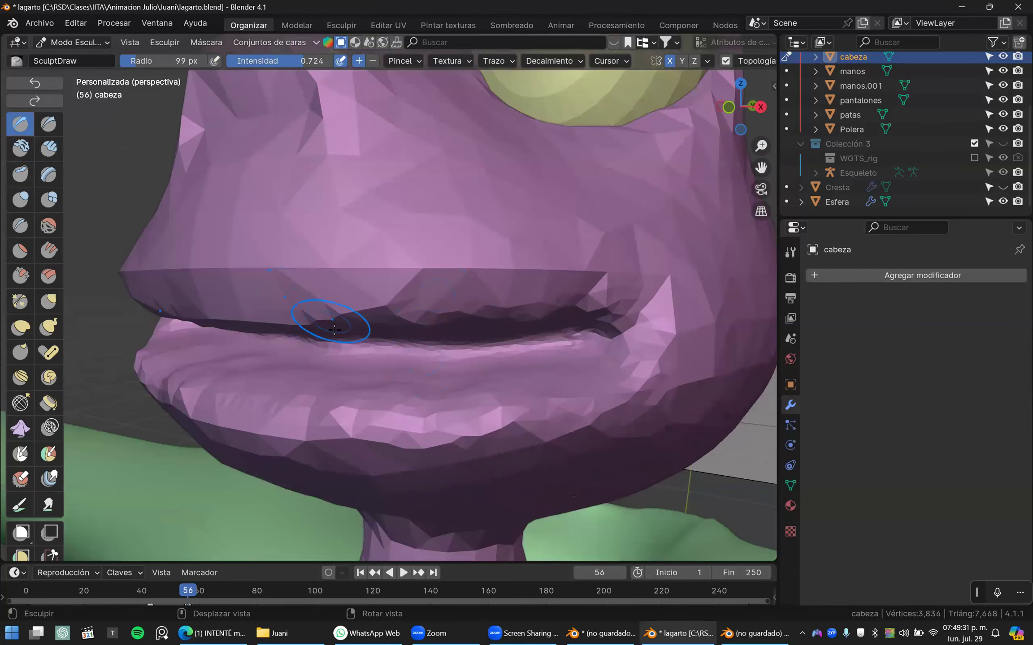
- Soften the upper lip's sharp edge above the mouth line with Draw strokes
{"action": "scroll", "coordinate": [369, 301], "scroll_direction": "down", "scroll_amount": 5}
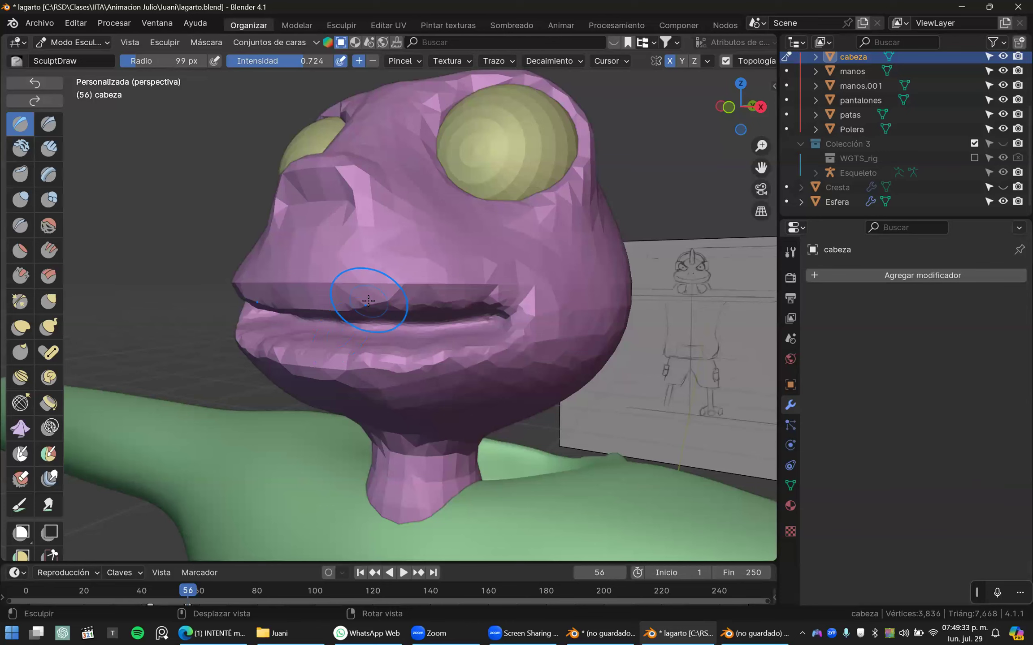
{"action": "key", "text": "shift+z"}
{"action": "key", "text": "shift+z"}
{"action": "left_click_drag", "start_coordinate": [327, 297], "coordinate": [274, 298]}
{"action": "mouse_move", "coordinate": [357, 288]}
{"action": "left_mouse_down"}
{"action": "mouse_move", "coordinate": [495, 265]}
{"action": "mouse_move", "coordinate": [370, 299]}
{"action": "left_mouse_up"}
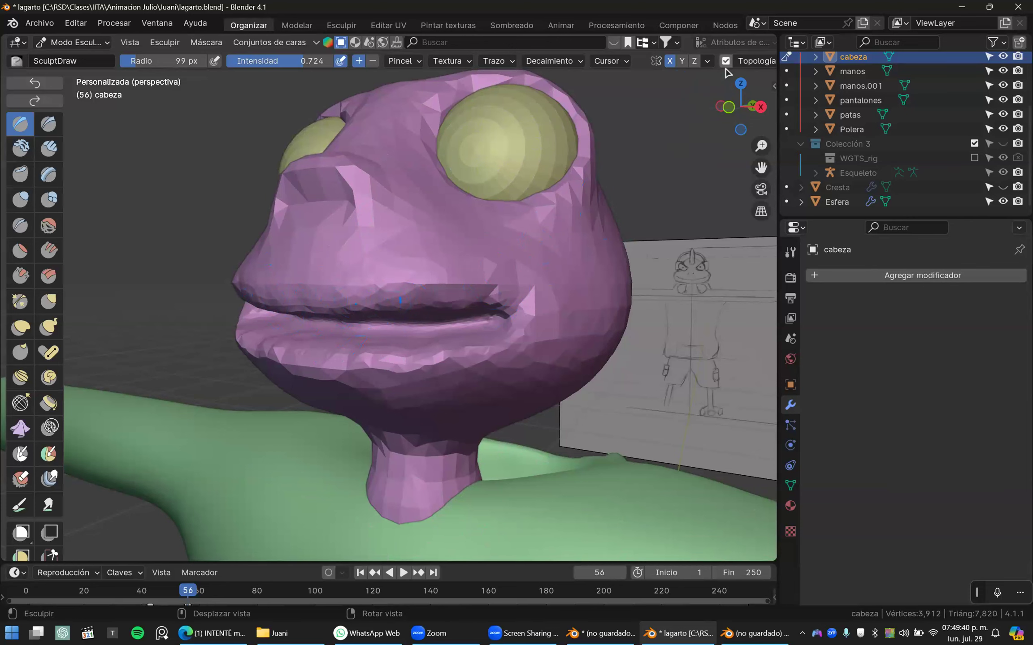
{"action": "middle_click_drag", "start_coordinate": [517, 225], "coordinate": [560, 231]}
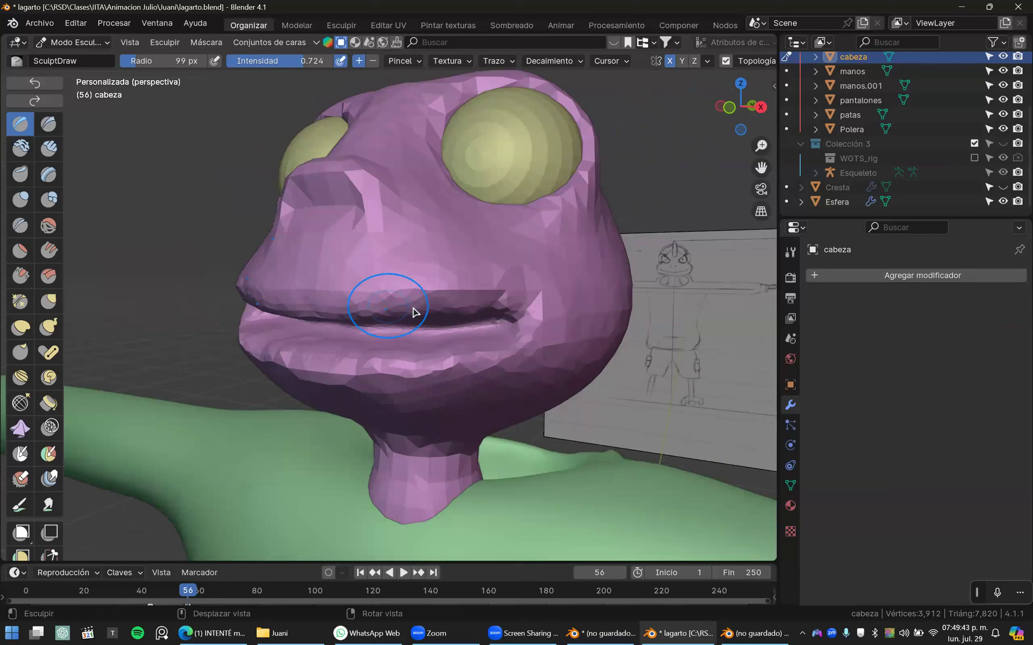
- Lower the Draw brush strength to 0.336 and smooth both lips from the middle to the mouth corner
{"action": "left_click_drag", "start_coordinate": [294, 60], "coordinate": [252, 61]}
{"action": "mouse_move", "coordinate": [391, 299]}
{"action": "left_mouse_down"}
{"action": "mouse_move", "coordinate": [502, 308]}
{"action": "mouse_move", "coordinate": [519, 326]}
{"action": "mouse_move", "coordinate": [471, 364]}
{"action": "mouse_move", "coordinate": [341, 359]}
{"action": "mouse_move", "coordinate": [348, 376]}
{"action": "left_mouse_up"}
{"action": "mouse_move", "coordinate": [349, 375]}
{"action": "left_mouse_down", "text": "shift"}
{"action": "mouse_move", "coordinate": [511, 352]}
{"action": "mouse_move", "coordinate": [540, 336]}
{"action": "left_mouse_up", "text": "shift"}
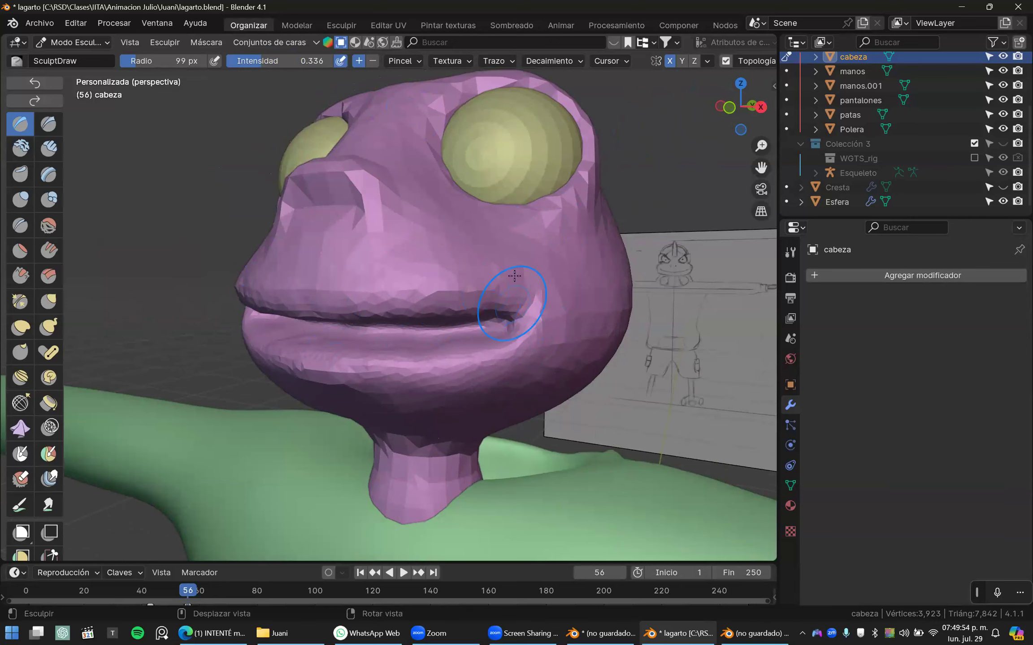
- Even out the upper and lower lips across the front of the mouth and around its corners
{"action": "key", "text": "shift+z"}
{"action": "middle_click_drag", "start_coordinate": [596, 275], "coordinate": [360, 389]}
{"action": "mouse_move", "coordinate": [360, 389]}
{"action": "left_mouse_down"}
{"action": "mouse_move", "coordinate": [339, 372]}
{"action": "mouse_move", "coordinate": [442, 386]}
{"action": "left_mouse_up"}
{"action": "middle_click_drag", "start_coordinate": [441, 372], "coordinate": [359, 372]}
{"action": "scroll", "coordinate": [429, 376], "scroll_direction": "up", "scroll_amount": 4}
{"action": "middle_click_drag", "start_coordinate": [439, 366], "coordinate": [512, 358]}
{"action": "scroll", "coordinate": [513, 358], "scroll_direction": "down", "scroll_amount": 3}
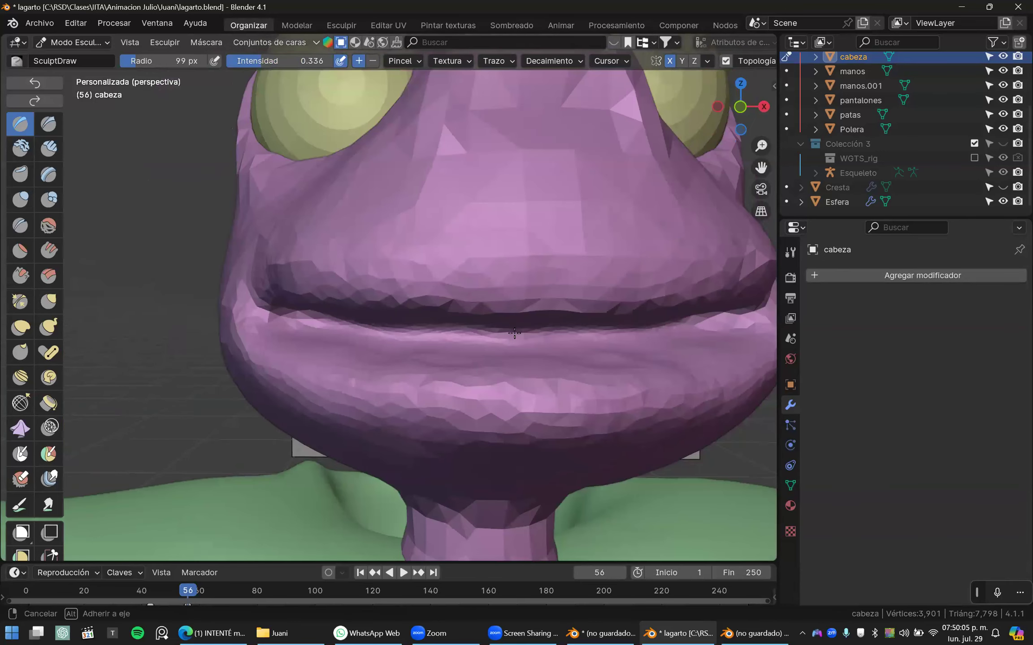
{"action": "scroll", "coordinate": [474, 326], "scroll_direction": "down", "scroll_amount": 1}
{"action": "mouse_move", "coordinate": [460, 323]}
{"action": "left_mouse_down"}
{"action": "mouse_move", "coordinate": [344, 317]}
{"action": "mouse_move", "coordinate": [567, 342]}
{"action": "mouse_move", "coordinate": [529, 352]}
{"action": "left_mouse_up"}
{"action": "mouse_move", "coordinate": [529, 352]}
{"action": "middle_mouse_down"}
{"action": "mouse_move", "coordinate": [405, 358]}
{"action": "mouse_move", "coordinate": [624, 355]}
{"action": "mouse_move", "coordinate": [416, 313]}
{"action": "middle_mouse_up"}
{"action": "right_click_drag", "start_coordinate": [524, 336], "coordinate": [338, 309]}
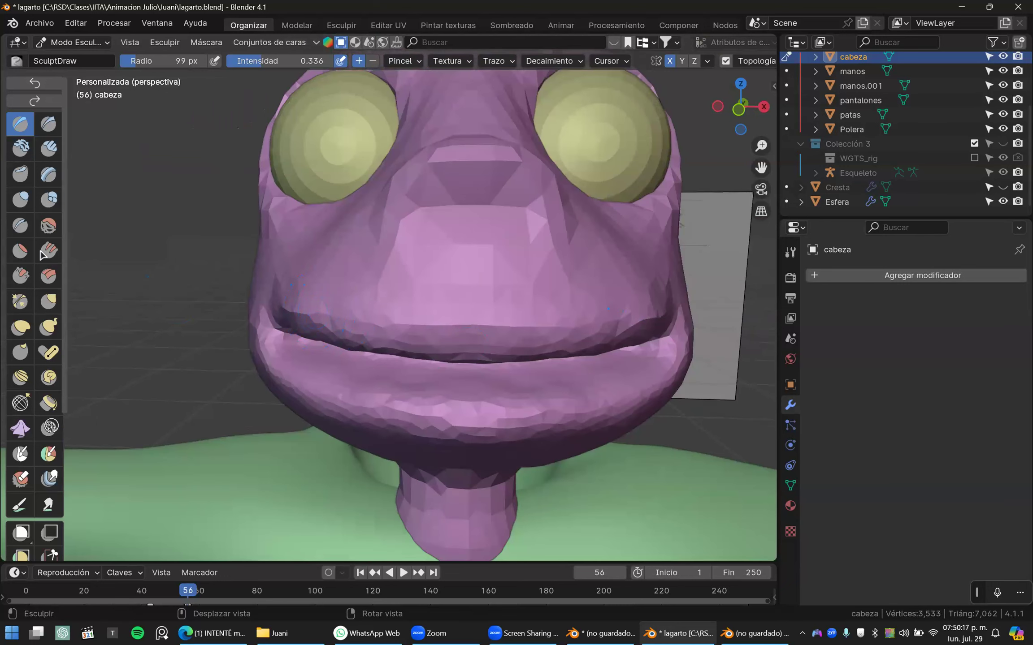
- Choose the Crease brush, try strokes along the upper lip's edge and undo them
{"action": "left_click", "coordinate": [27, 230]}
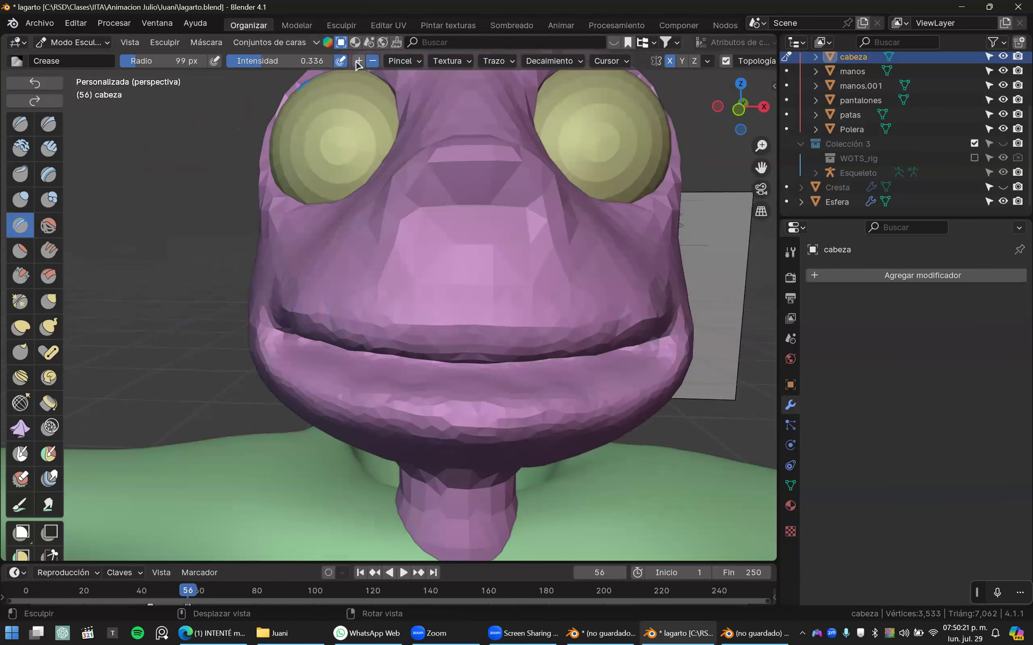
{"action": "middle_click_drag", "start_coordinate": [350, 309], "coordinate": [424, 331]}
{"action": "mouse_move", "coordinate": [424, 331]}
{"action": "left_mouse_down"}
{"action": "mouse_move", "coordinate": [403, 313]}
{"action": "mouse_move", "coordinate": [314, 291]}
{"action": "mouse_move", "coordinate": [398, 332]}
{"action": "mouse_move", "coordinate": [448, 341]}
{"action": "left_mouse_up"}
{"action": "key", "text": "ctrl+z"}
{"action": "mouse_move", "coordinate": [389, 321]}
{"action": "middle_mouse_down"}
{"action": "mouse_move", "coordinate": [424, 279]}
{"action": "mouse_move", "coordinate": [372, 117]}
{"action": "middle_mouse_up"}
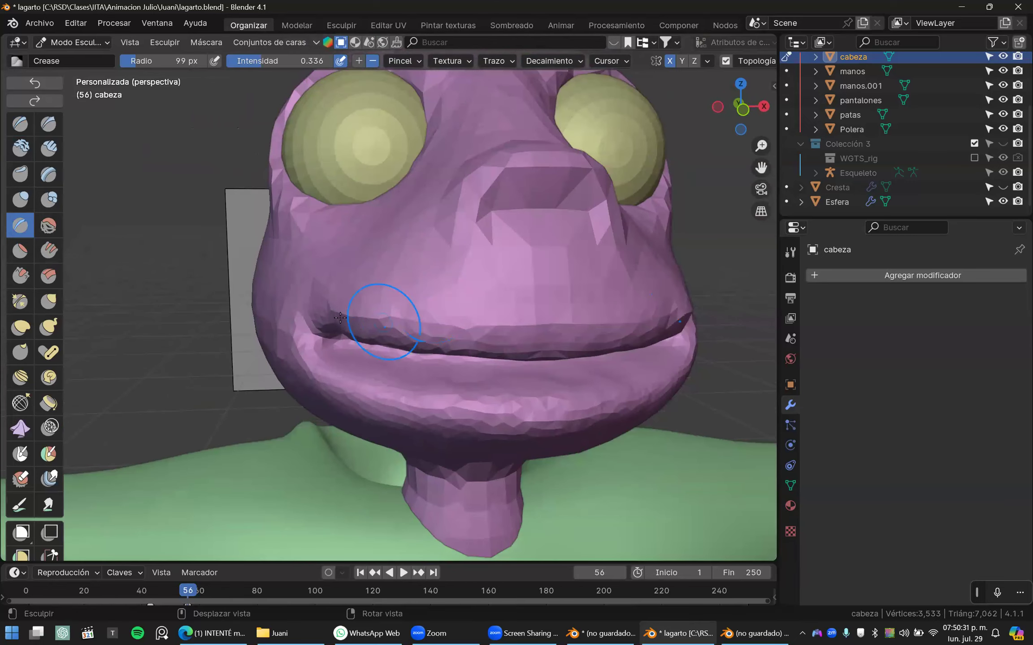
{"action": "left_click_drag", "start_coordinate": [452, 320], "coordinate": [500, 319], "text": "ctrl"}
{"action": "mouse_move", "coordinate": [418, 308]}
{"action": "left_mouse_down", "text": "ctrl"}
{"action": "mouse_move", "coordinate": [354, 316]}
{"action": "mouse_move", "coordinate": [493, 331]}
{"action": "mouse_move", "coordinate": [605, 327]}
{"action": "mouse_move", "coordinate": [358, 316]}
{"action": "mouse_move", "coordinate": [374, 319]}
{"action": "left_mouse_up", "text": "ctrl"}
{"action": "key", "text": "ctrl+z"}
- Reduce the Crease brush to strength 0.146 and radius 70 px, and run a stroke along the upper lip's edge
{"action": "left_click_drag", "start_coordinate": [263, 61], "coordinate": [253, 62]}
{"action": "mouse_move", "coordinate": [474, 273]}
{"action": "middle_mouse_down"}
{"action": "mouse_move", "coordinate": [512, 267]}
{"action": "mouse_move", "coordinate": [434, 285]}
{"action": "middle_mouse_up"}
{"action": "key", "text": "f"}
{"action": "left_click", "coordinate": [432, 285]}
{"action": "scroll", "coordinate": [224, 311], "scroll_direction": "up", "scroll_amount": 1}
{"action": "mouse_move", "coordinate": [221, 311]}
{"action": "left_mouse_down", "text": "ctrl"}
{"action": "mouse_move", "coordinate": [371, 305]}
{"action": "mouse_move", "coordinate": [572, 319]}
{"action": "left_mouse_up", "text": "ctrl"}
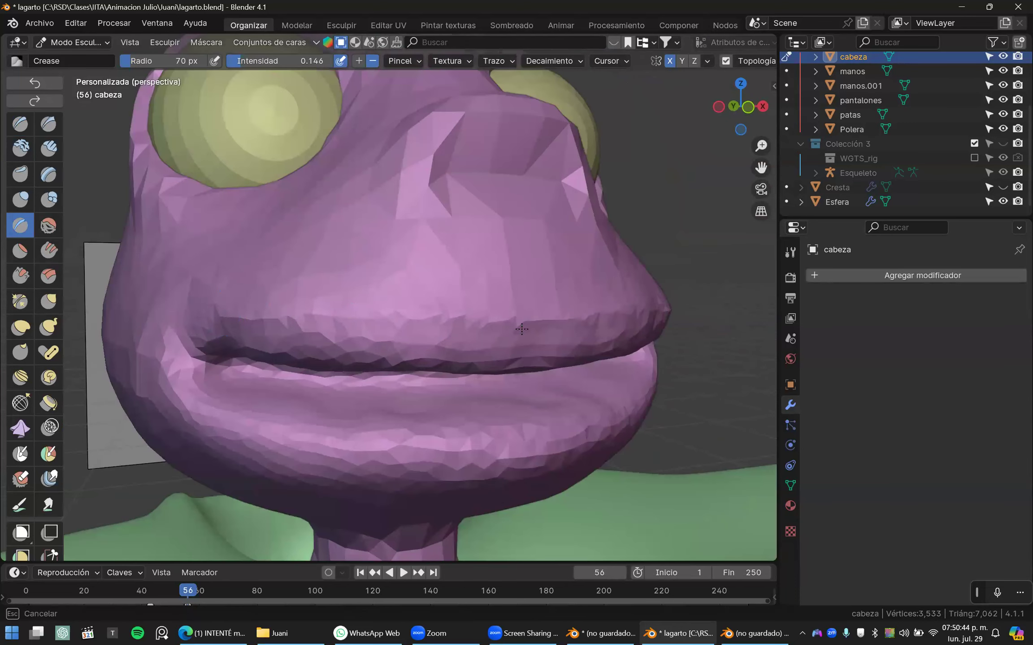
- Set the dynamic topology detail size to 4.94 px and crease the upper lip's full edge out to the mouth corner
{"action": "left_click", "coordinate": [756, 61]}
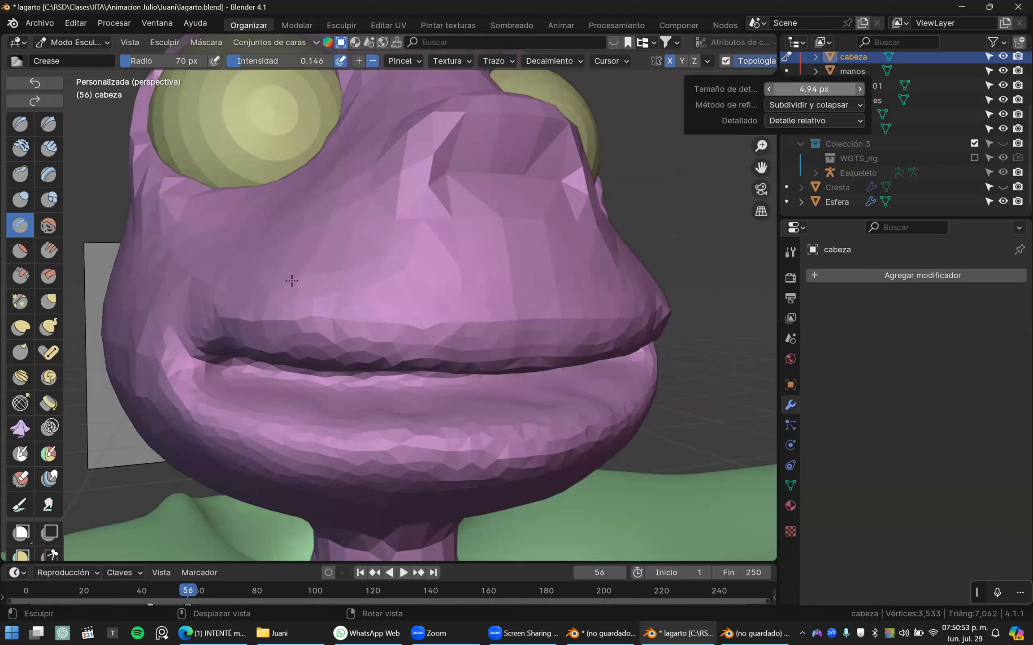
{"action": "mouse_move", "coordinate": [301, 308]}
{"action": "left_mouse_down"}
{"action": "mouse_move", "coordinate": [485, 334]}
{"action": "mouse_move", "coordinate": [478, 323]}
{"action": "left_mouse_up"}
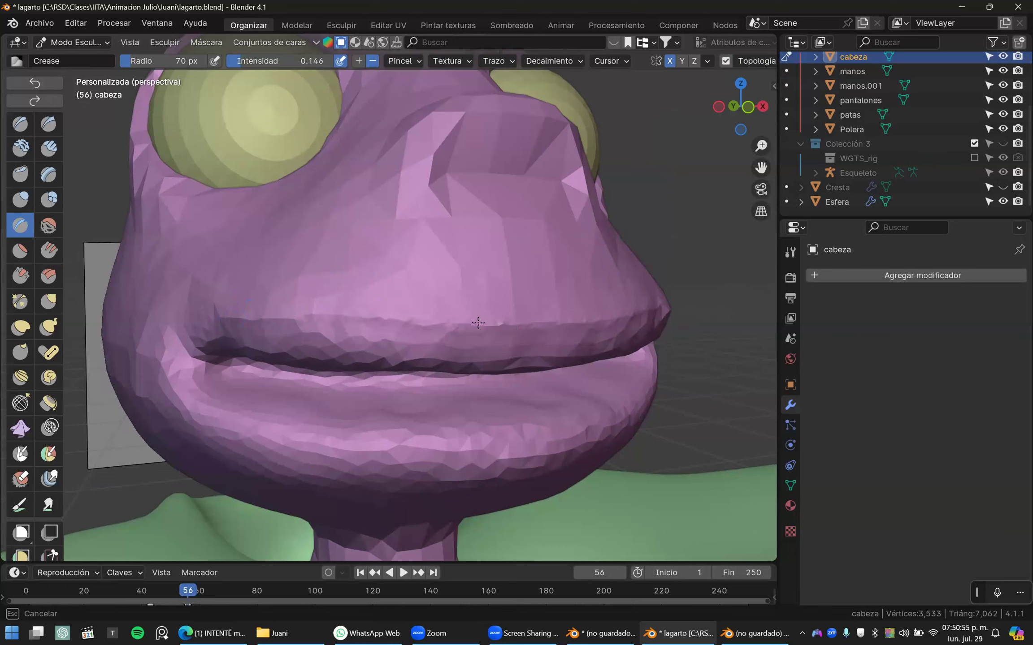
{"action": "left_click_drag", "start_coordinate": [298, 314], "coordinate": [226, 316]}
{"action": "mouse_move", "coordinate": [417, 309]}
{"action": "left_mouse_down"}
{"action": "mouse_move", "coordinate": [520, 332]}
{"action": "mouse_move", "coordinate": [505, 329]}
{"action": "left_mouse_up"}
{"action": "mouse_move", "coordinate": [350, 320]}
{"action": "left_mouse_down"}
{"action": "mouse_move", "coordinate": [251, 319]}
{"action": "mouse_move", "coordinate": [381, 319]}
{"action": "mouse_move", "coordinate": [237, 316]}
{"action": "left_mouse_up"}
{"action": "mouse_move", "coordinate": [414, 330]}
{"action": "left_mouse_down"}
{"action": "mouse_move", "coordinate": [505, 342]}
{"action": "mouse_move", "coordinate": [583, 327]}
{"action": "mouse_move", "coordinate": [244, 315]}
{"action": "mouse_move", "coordinate": [389, 340]}
{"action": "left_mouse_up"}
{"action": "scroll", "coordinate": [330, 319], "scroll_direction": "down", "scroll_amount": 1}
{"action": "scroll", "coordinate": [389, 339], "scroll_direction": "up", "scroll_amount": 2}
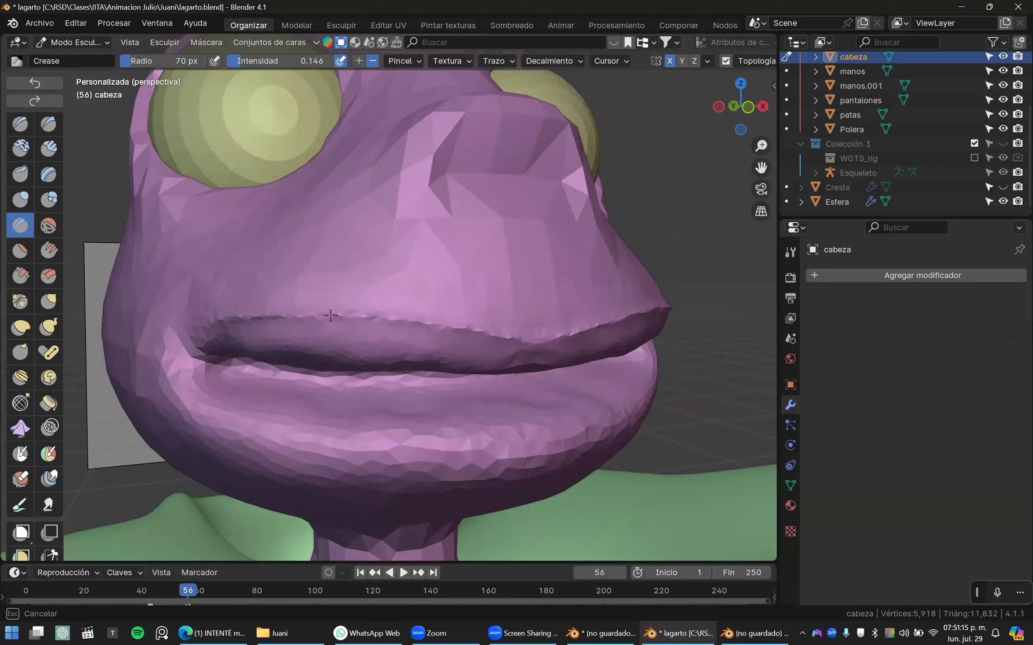
{"action": "left_click_drag", "start_coordinate": [201, 334], "coordinate": [190, 335]}
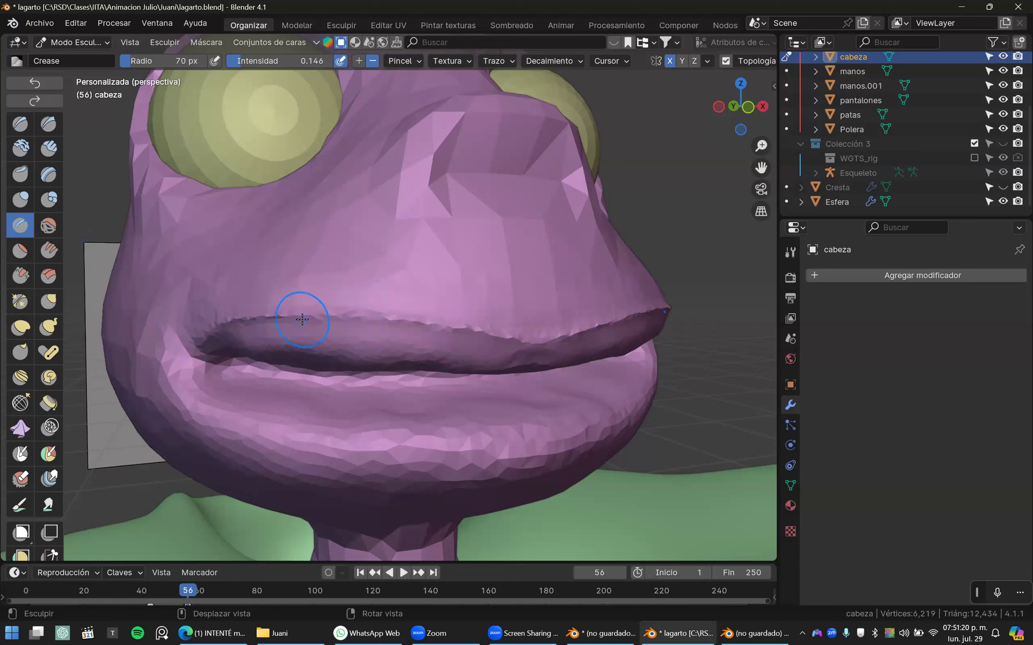
- Choose the Pinch/Magnify brush and tighten the upper lip's edge with strokes along it
{"action": "left_click", "coordinate": [20, 304]}
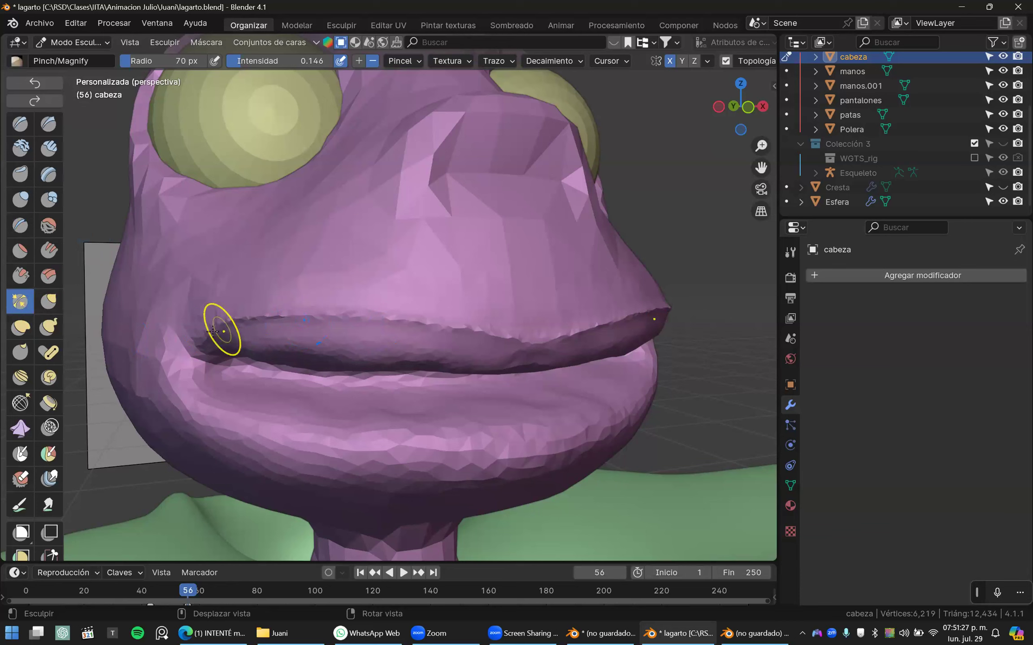
{"action": "left_click_drag", "start_coordinate": [223, 323], "coordinate": [236, 320]}
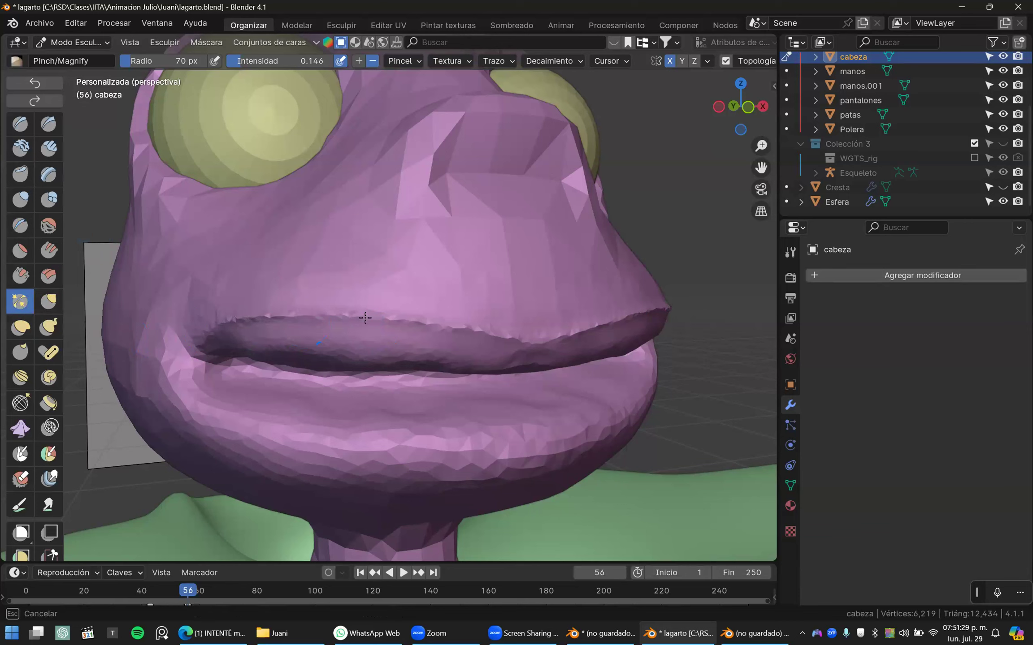
{"action": "left_click_drag", "start_coordinate": [433, 331], "coordinate": [464, 334]}
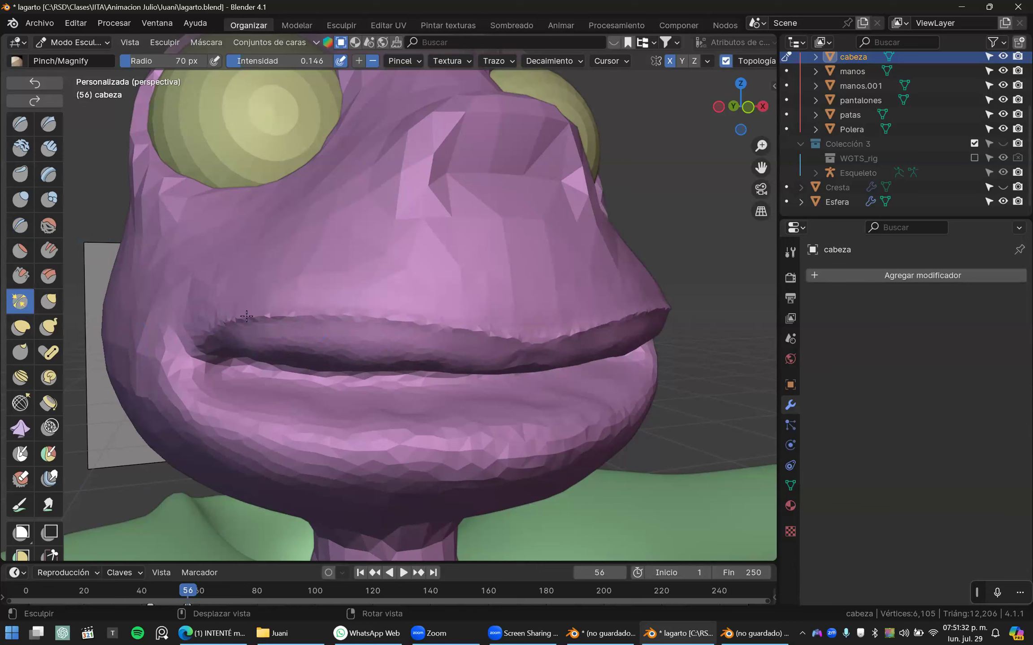
{"action": "left_click_drag", "start_coordinate": [249, 315], "coordinate": [254, 313]}
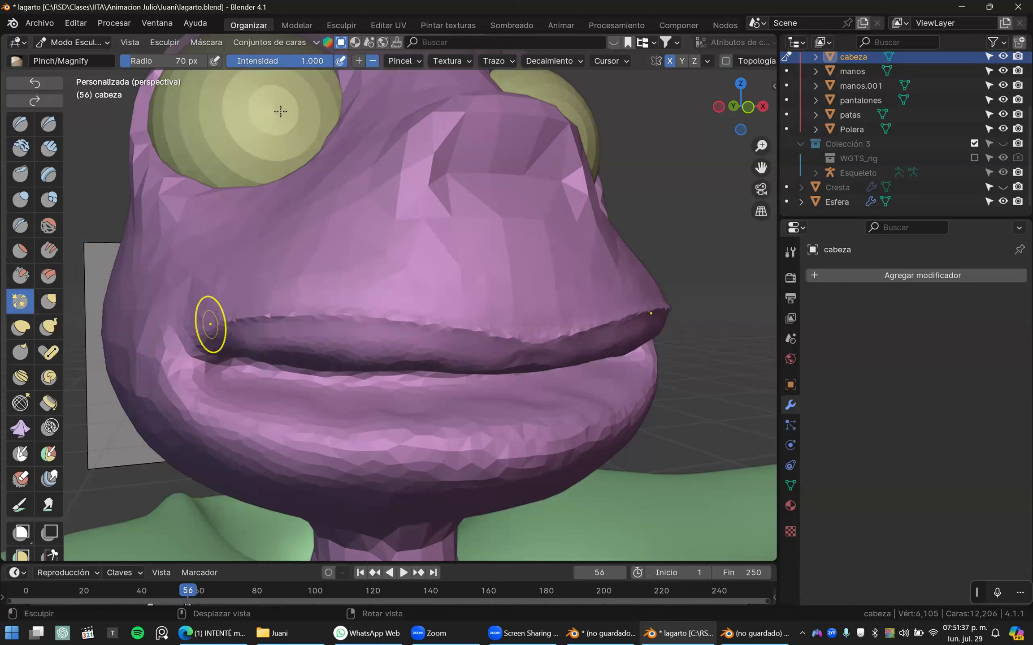
- With dynamic topology off and strength 1.000, pinch the upper lip's edge into a sharper, cleaner line
{"action": "mouse_move", "coordinate": [222, 321]}
{"action": "left_mouse_down"}
{"action": "mouse_move", "coordinate": [359, 318]}
{"action": "mouse_move", "coordinate": [504, 338]}
{"action": "left_mouse_up"}
{"action": "left_click_drag", "start_coordinate": [417, 319], "coordinate": [337, 310]}
{"action": "left_click_drag", "start_coordinate": [582, 368], "coordinate": [595, 361]}
{"action": "middle_click_drag", "start_coordinate": [595, 362], "coordinate": [415, 364]}
{"action": "scroll", "coordinate": [531, 358], "scroll_direction": "down", "scroll_amount": 5}
{"action": "scroll", "coordinate": [415, 359], "scroll_direction": "up", "scroll_amount": 3}
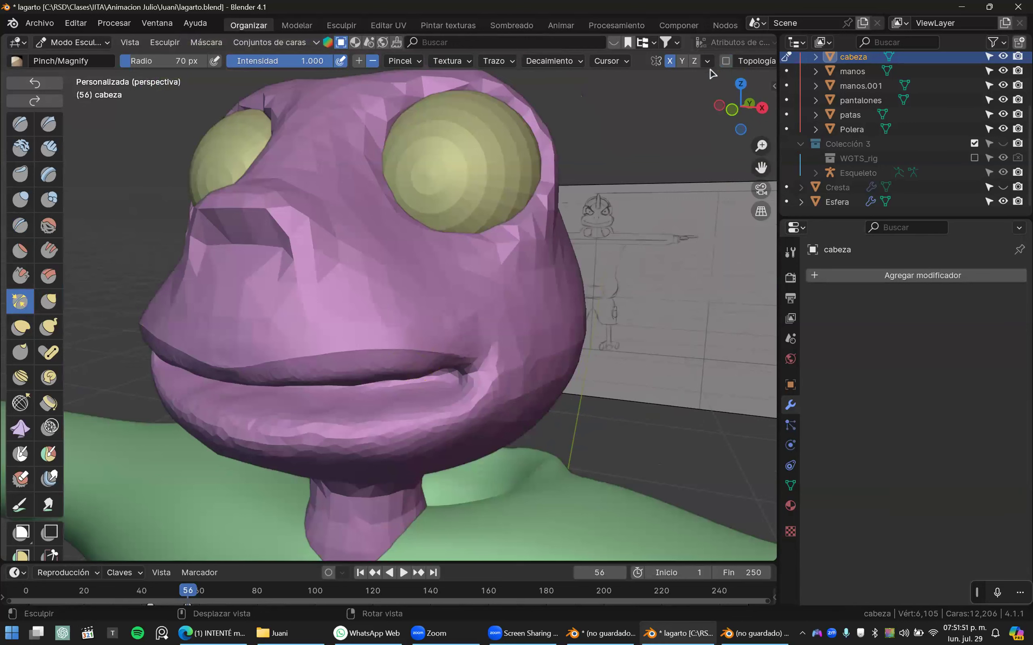
- Re-enable dynamic topology on the head, accepting the attribute data warning, and check the mesh density in wireframe
{"action": "left_click", "coordinate": [726, 61]}
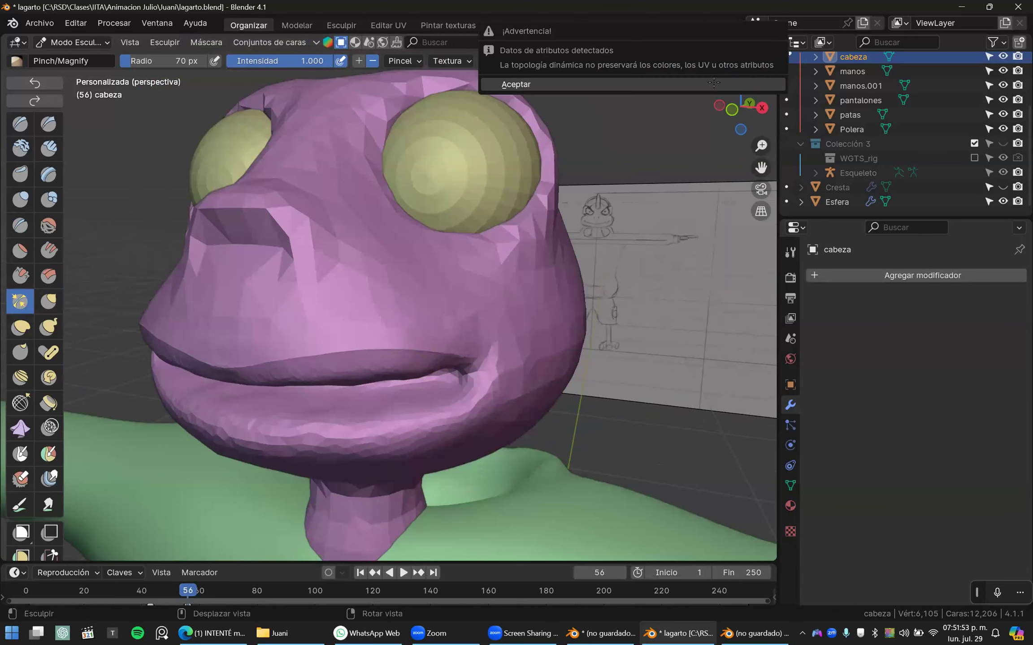
{"action": "left_click", "coordinate": [714, 82]}
{"action": "middle_click_drag", "start_coordinate": [579, 221], "coordinate": [520, 256]}
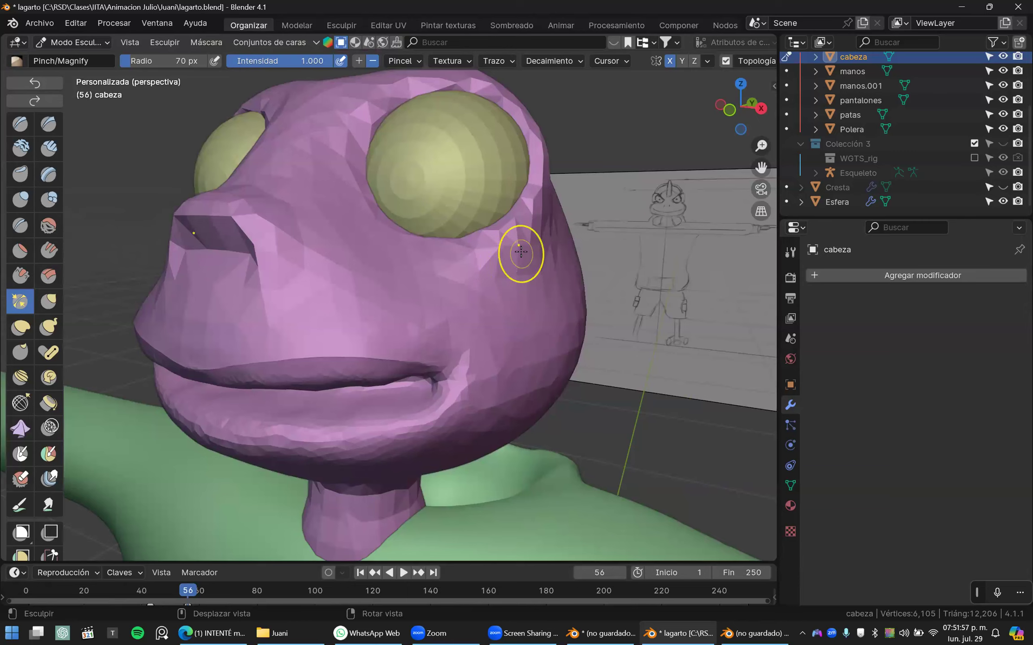
{"action": "scroll", "coordinate": [666, 67], "scroll_direction": "down", "scroll_amount": 4}
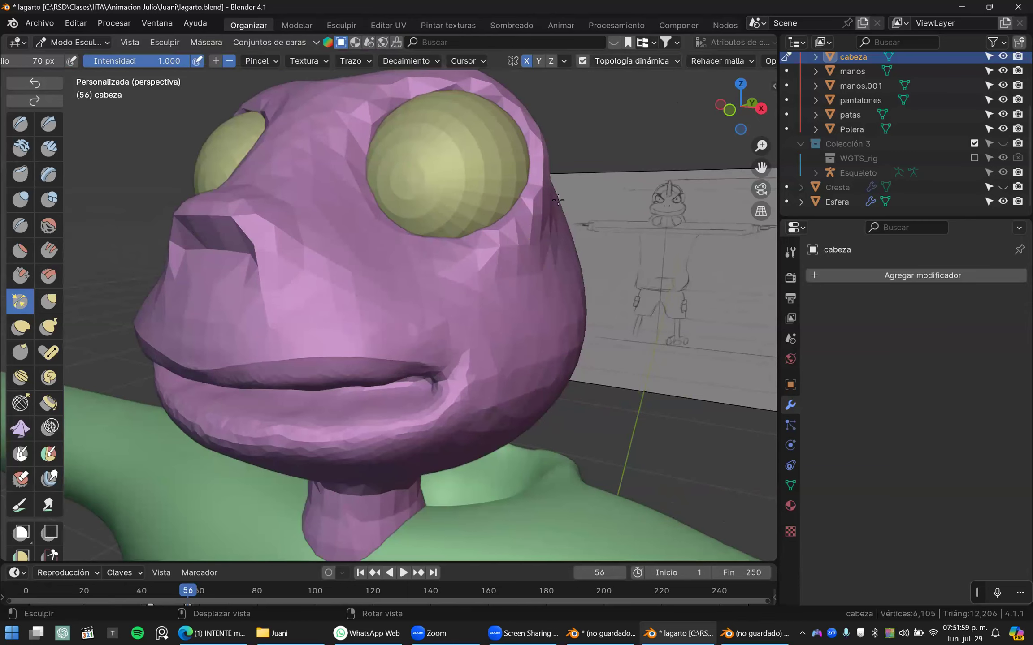
{"action": "key", "text": "shift+z"}
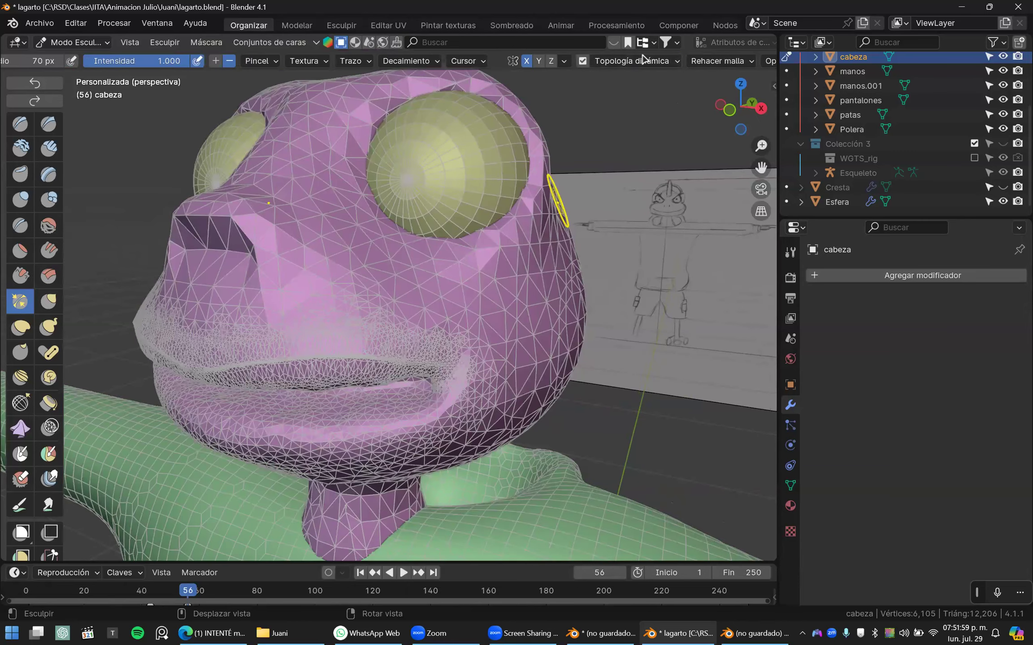
{"action": "key", "text": "shift+z"}
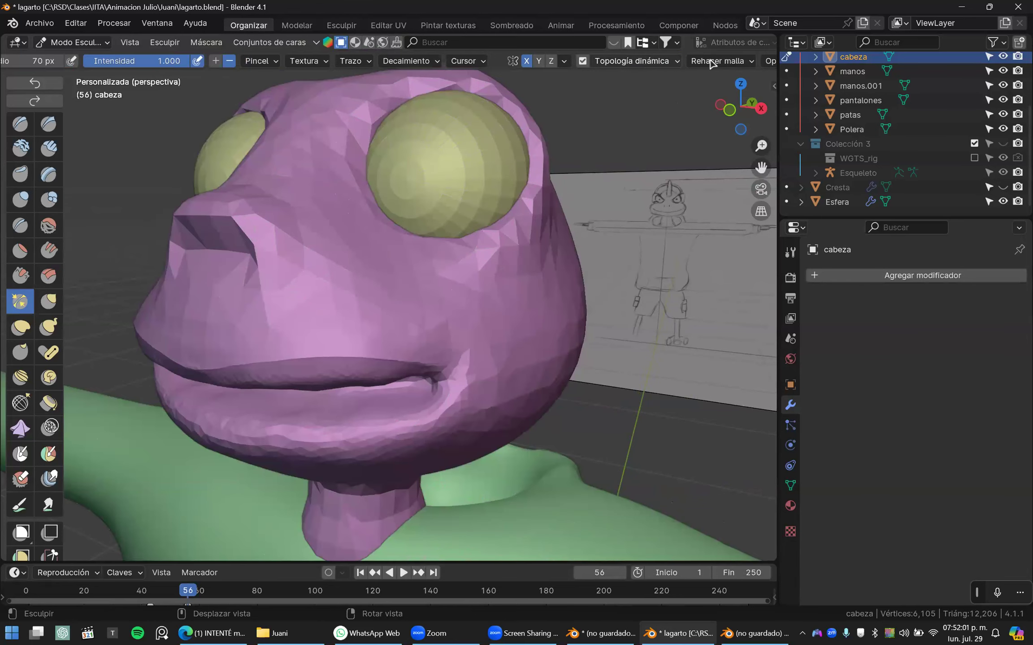
- Examine the Remesh options and review the lizard's head, body and hand from several angles
{"action": "left_click", "coordinate": [712, 62]}
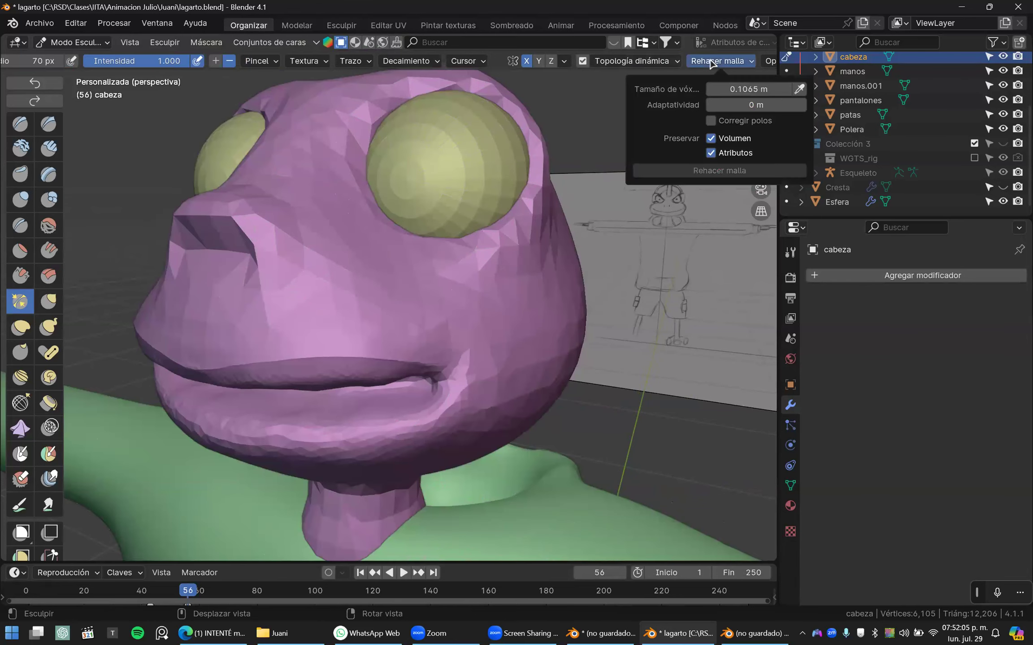
{"action": "mouse_move", "coordinate": [576, 203]}
{"action": "middle_mouse_down"}
{"action": "mouse_move", "coordinate": [360, 207]}
{"action": "mouse_move", "coordinate": [549, 202]}
{"action": "mouse_move", "coordinate": [592, 212]}
{"action": "mouse_move", "coordinate": [579, 207]}
{"action": "middle_mouse_up"}
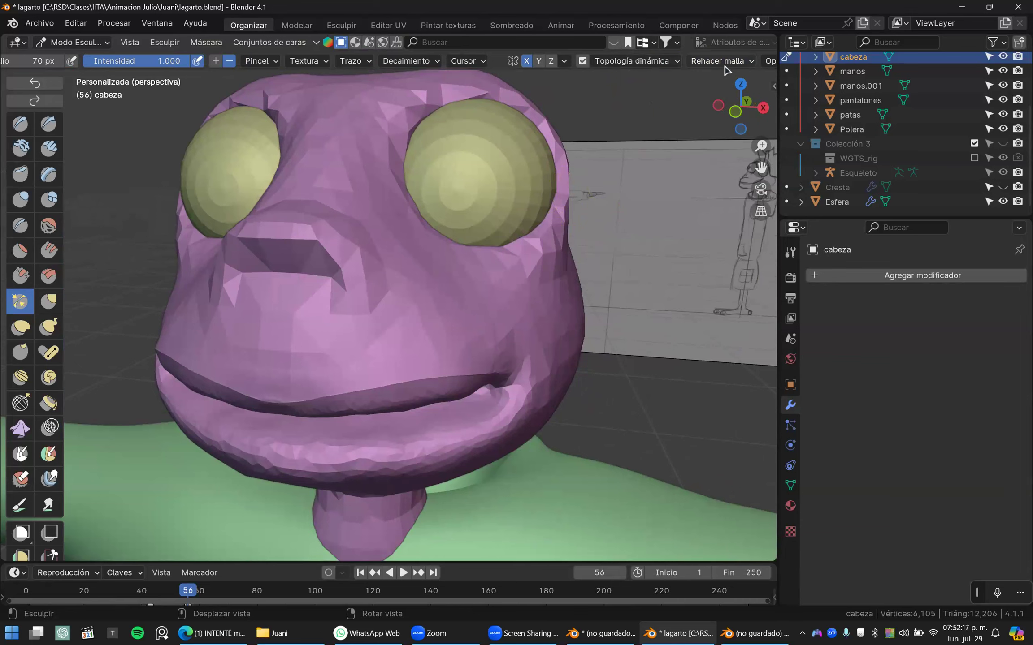
{"action": "scroll", "coordinate": [572, 203], "scroll_direction": "down", "scroll_amount": 6}
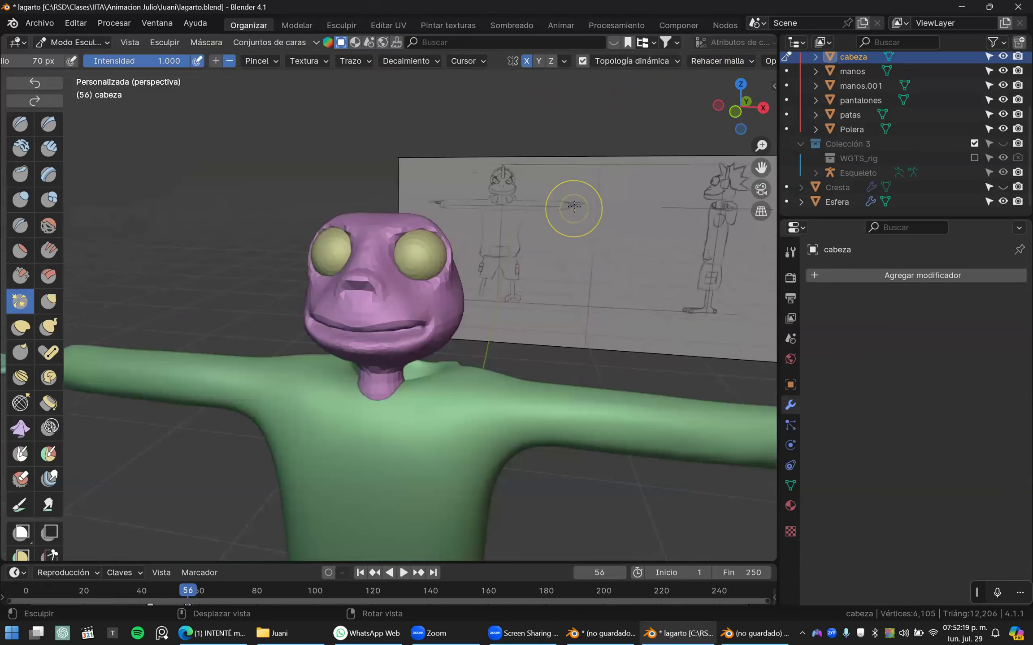
{"action": "scroll", "coordinate": [605, 211], "scroll_direction": "up", "scroll_amount": 4}
{"action": "scroll", "coordinate": [625, 269], "scroll_direction": "down", "scroll_amount": 3}
{"action": "scroll", "coordinate": [534, 368], "scroll_direction": "up", "scroll_amount": 4}
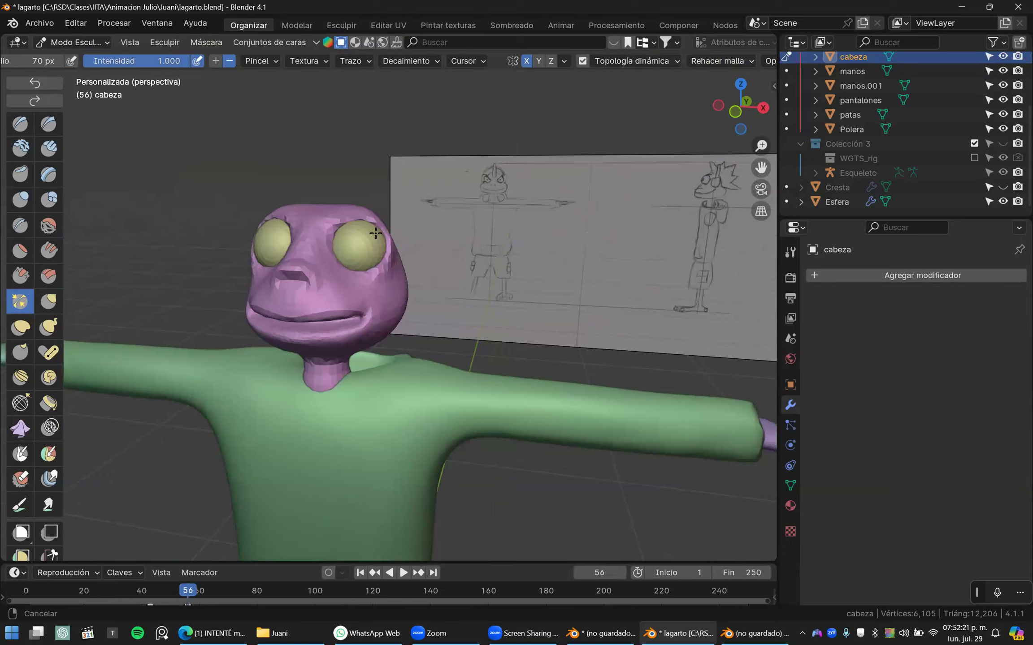
{"action": "middle_click_drag", "start_coordinate": [535, 368], "coordinate": [535, 376]}
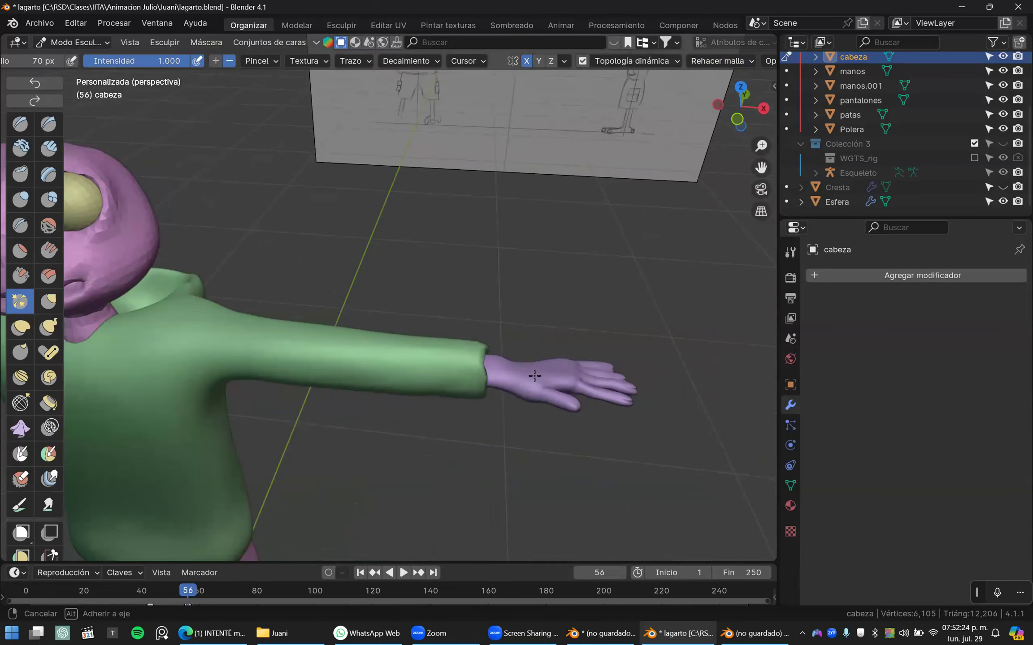
{"action": "middle_click_drag", "start_coordinate": [148, 296], "coordinate": [252, 274]}
{"action": "scroll", "coordinate": [435, 311], "scroll_direction": "up", "scroll_amount": 5}
{"action": "scroll", "coordinate": [287, 291], "scroll_direction": "down", "scroll_amount": 5}
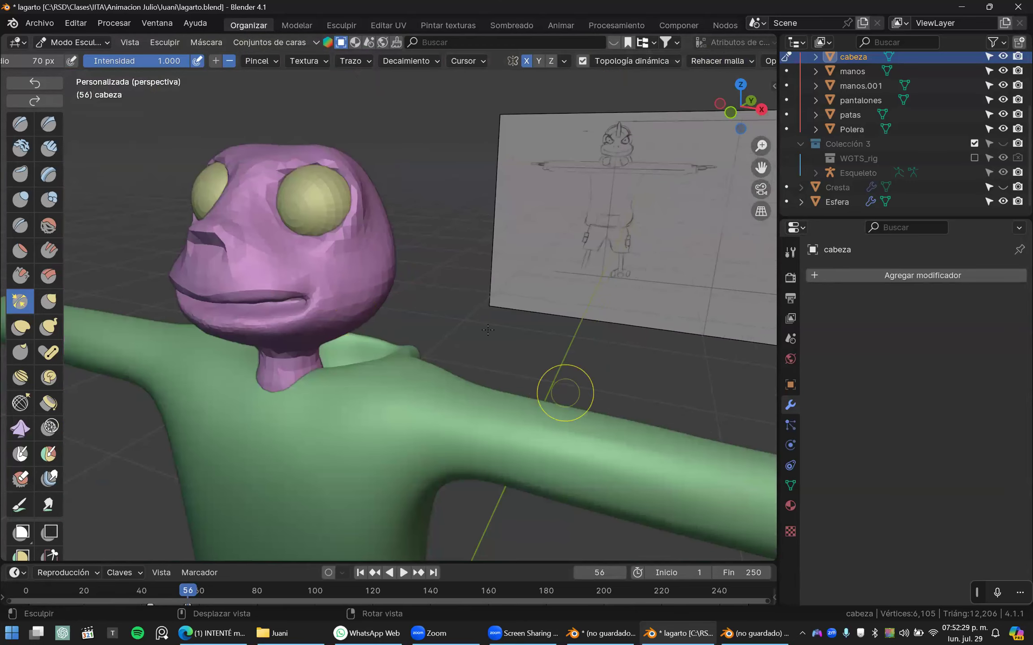
{"action": "mouse_move", "coordinate": [610, 441]}
{"action": "middle_mouse_down", "text": "shift"}
{"action": "mouse_move", "coordinate": [313, 329]}
{"action": "mouse_move", "coordinate": [752, 375]}
{"action": "mouse_move", "coordinate": [738, 440]}
{"action": "mouse_move", "coordinate": [583, 449]}
{"action": "mouse_move", "coordinate": [498, 341]}
{"action": "middle_mouse_up", "text": "shift"}
- Switch to the Clay Strips brush and build up a small raised patch on the snout above the upper lip
{"action": "scroll", "coordinate": [496, 334], "scroll_direction": "up", "scroll_amount": 4}
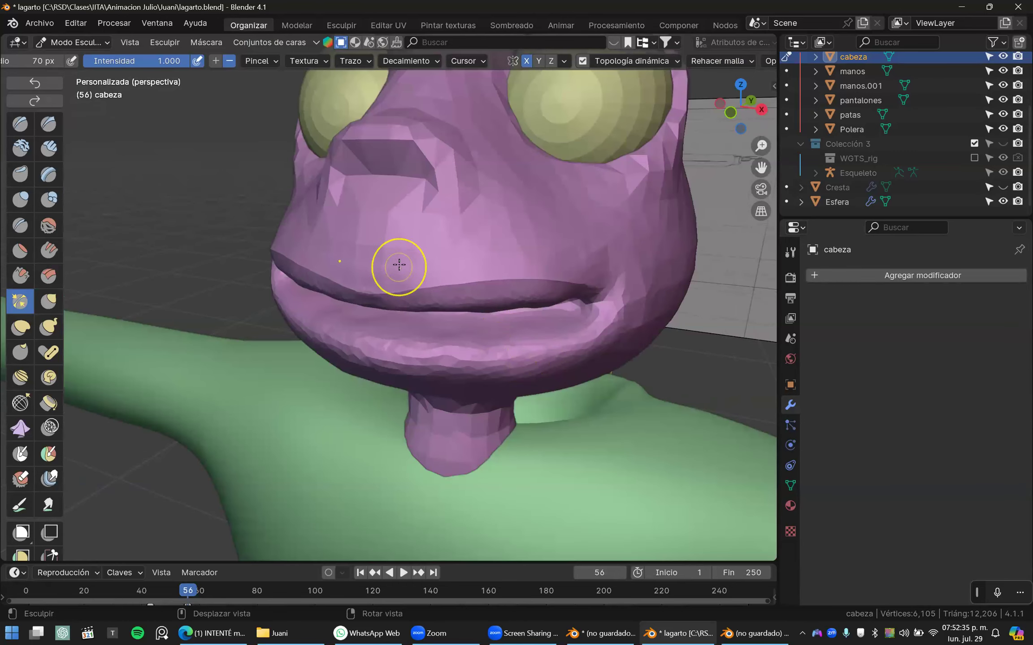
{"action": "mouse_move", "coordinate": [436, 272]}
{"action": "left_mouse_down"}
{"action": "mouse_move", "coordinate": [422, 244]}
{"action": "mouse_move", "coordinate": [458, 234]}
{"action": "left_mouse_up"}
{"action": "left_click_drag", "start_coordinate": [513, 274], "coordinate": [515, 277]}
{"action": "left_click", "coordinate": [12, 130]}
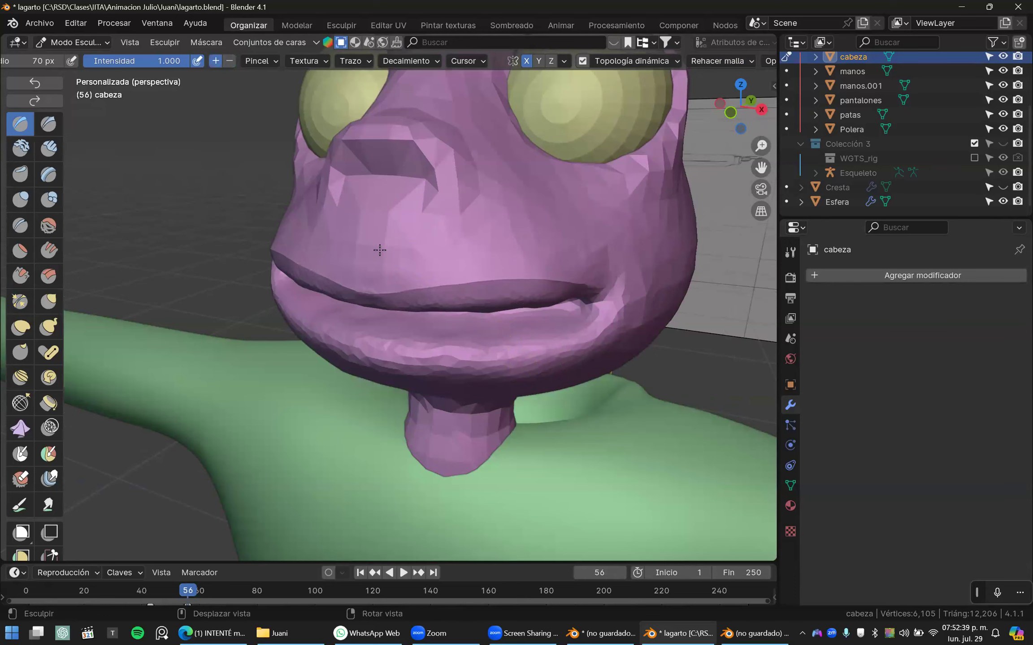
{"action": "scroll", "coordinate": [380, 250], "scroll_direction": "up", "scroll_amount": 4}
{"action": "left_click", "coordinate": [46, 152]}
{"action": "left_click_drag", "start_coordinate": [363, 155], "coordinate": [343, 181]}
{"action": "mouse_move", "coordinate": [509, 170]}
{"action": "left_mouse_down"}
{"action": "mouse_move", "coordinate": [535, 180]}
{"action": "mouse_move", "coordinate": [529, 191]}
{"action": "mouse_move", "coordinate": [521, 171]}
{"action": "left_mouse_up"}
{"action": "key", "text": "ctrl+z"}
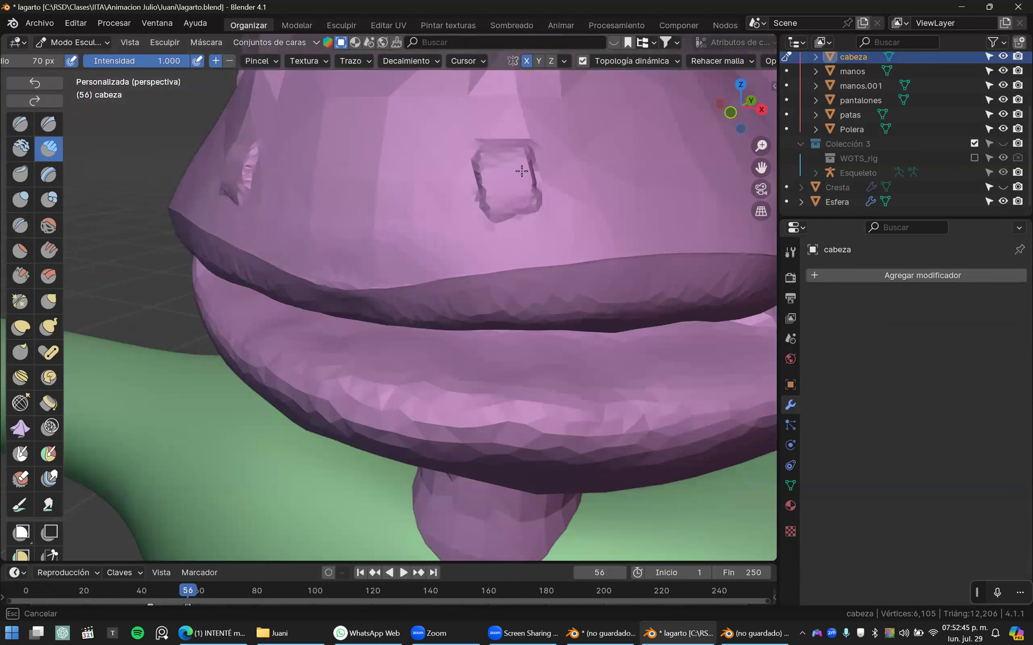
- Try Crease strokes along the edge of the raised snout patch and undo them
{"action": "left_click", "coordinate": [23, 230]}
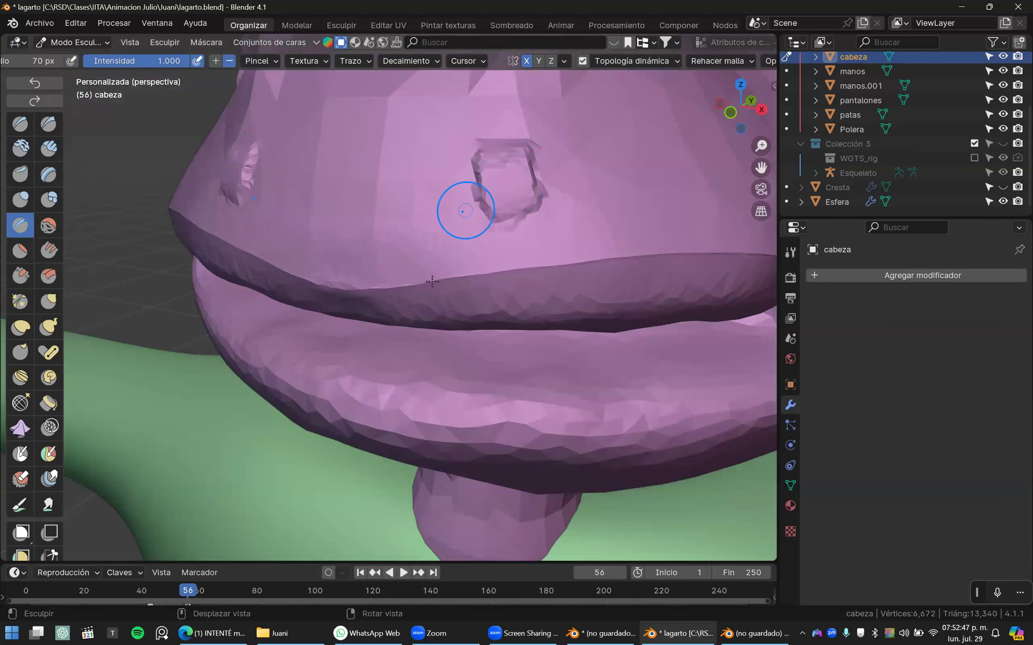
{"action": "scroll", "coordinate": [461, 207], "scroll_direction": "up", "scroll_amount": 6}
{"action": "scroll", "coordinate": [405, 268], "scroll_direction": "down", "scroll_amount": 6}
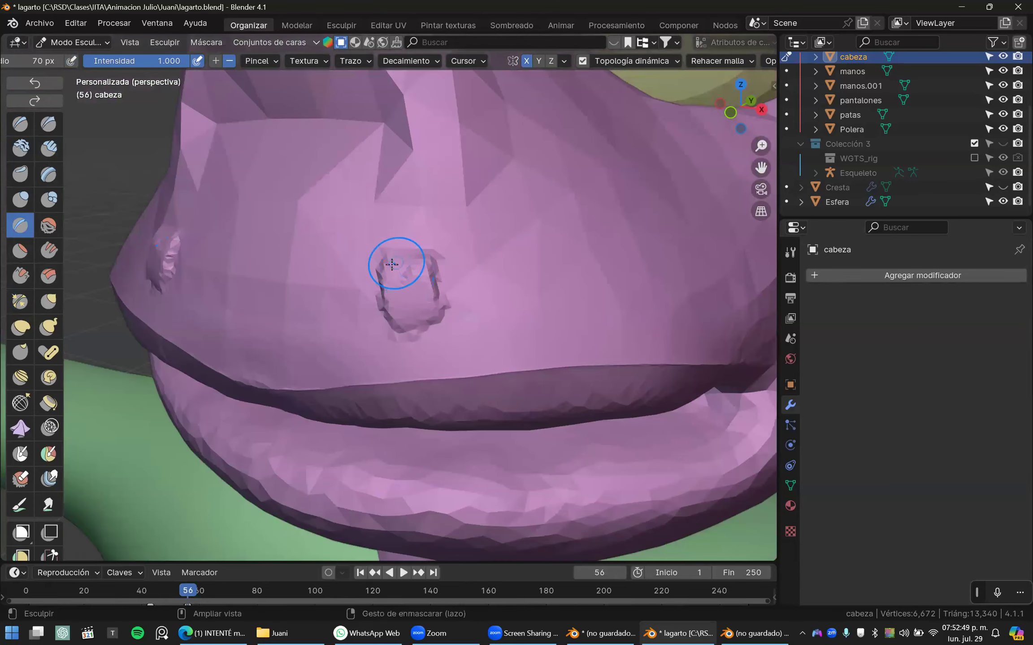
{"action": "scroll", "coordinate": [392, 272], "scroll_direction": "up", "scroll_amount": 6}
{"action": "left_click_drag", "start_coordinate": [373, 222], "coordinate": [400, 343]}
{"action": "key", "text": "ctrl+z"}
{"action": "mouse_move", "coordinate": [375, 269]}
{"action": "left_mouse_down"}
{"action": "mouse_move", "coordinate": [385, 224]}
{"action": "mouse_move", "coordinate": [392, 341]}
{"action": "left_mouse_up"}
{"action": "key", "text": "ctrl+z"}
- Try the Pinch brush on the raised snout patch's edges, undo the patch, and check the head's mesh density in wireframe
{"action": "left_click", "coordinate": [20, 303]}
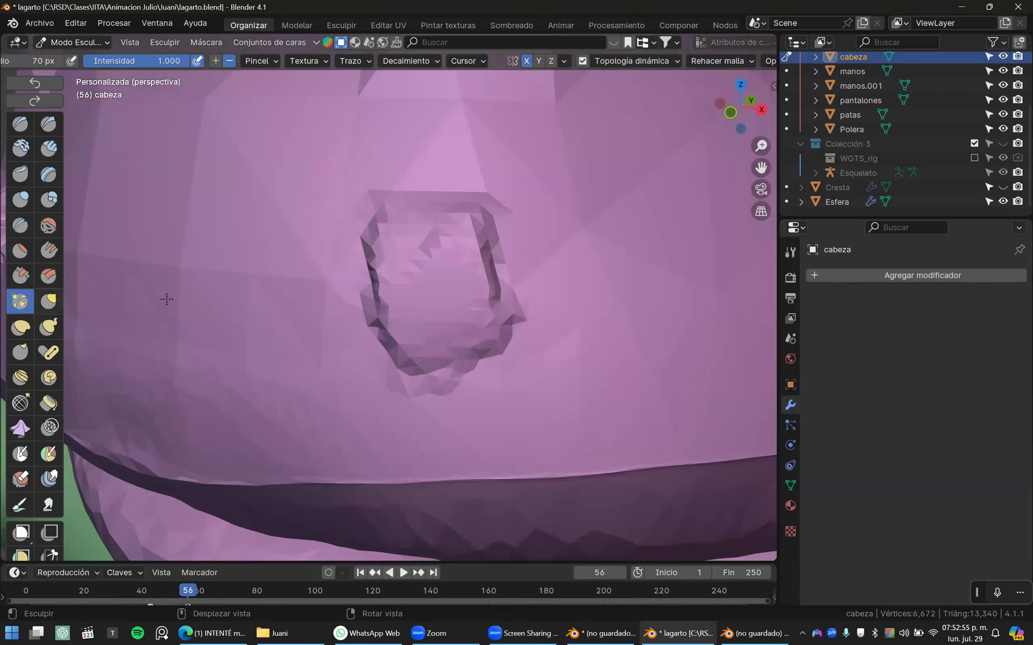
{"action": "mouse_move", "coordinate": [374, 212]}
{"action": "left_mouse_down"}
{"action": "mouse_move", "coordinate": [379, 309]}
{"action": "mouse_move", "coordinate": [375, 213]}
{"action": "mouse_move", "coordinate": [387, 299]}
{"action": "mouse_move", "coordinate": [448, 200]}
{"action": "mouse_move", "coordinate": [535, 292]}
{"action": "mouse_move", "coordinate": [500, 304]}
{"action": "left_mouse_up"}
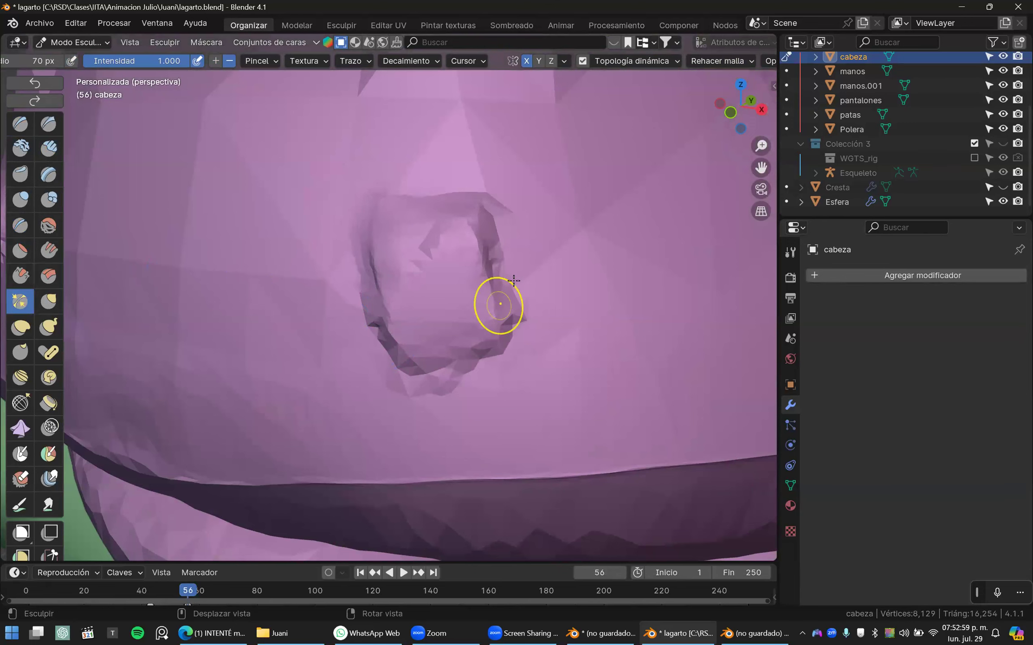
{"action": "key", "text": "shift+alt+z"}
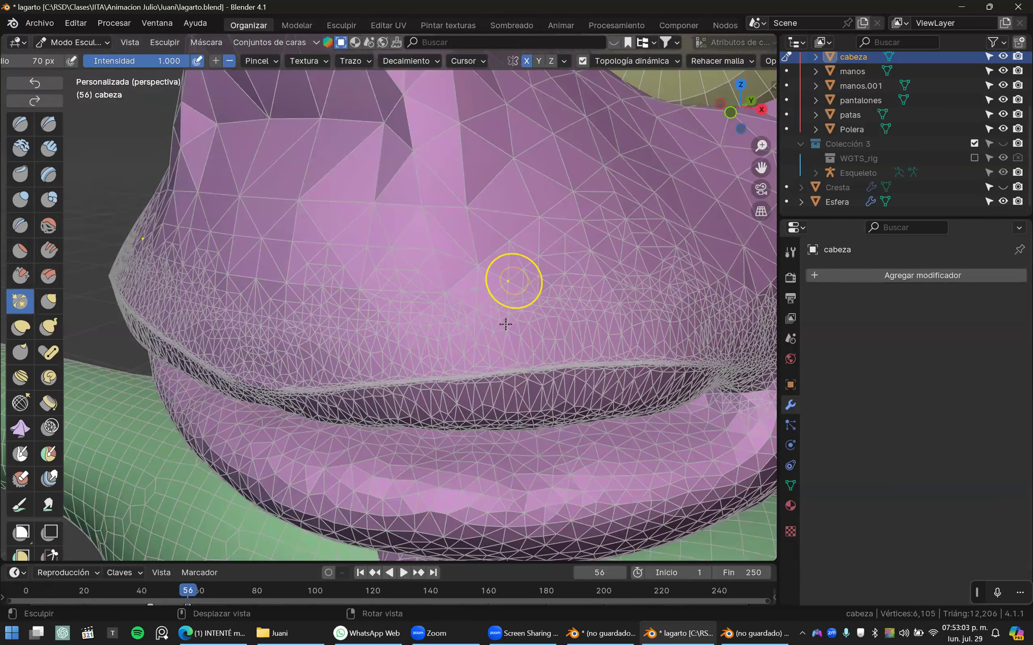
{"action": "scroll", "coordinate": [502, 326], "scroll_direction": "down", "scroll_amount": 5}
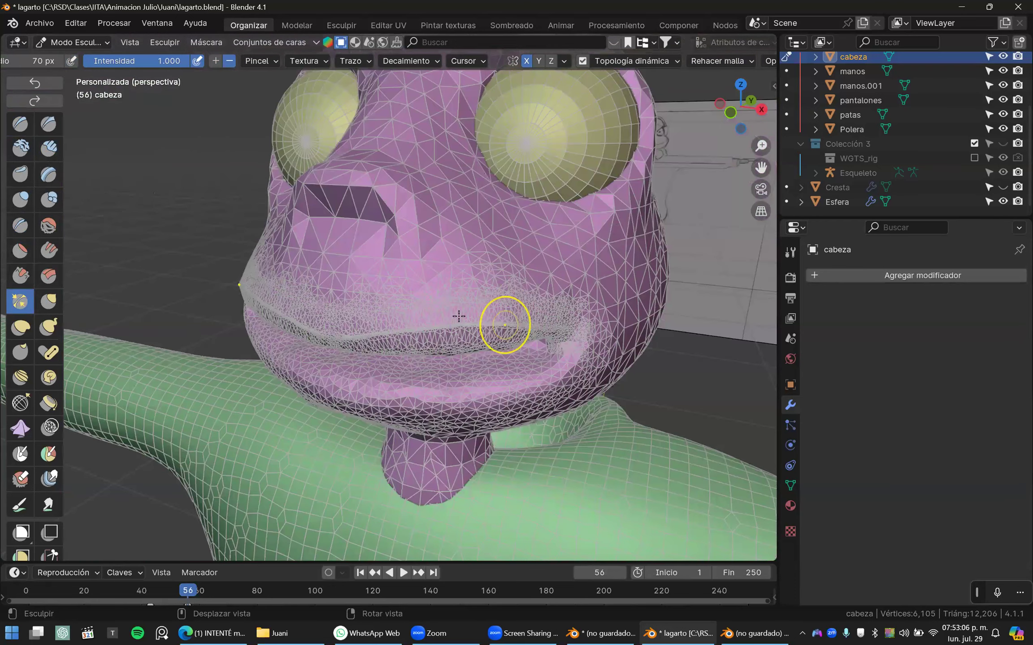
{"action": "key", "text": "shift+alt+z"}
{"action": "scroll", "coordinate": [459, 309], "scroll_direction": "up", "scroll_amount": 2}
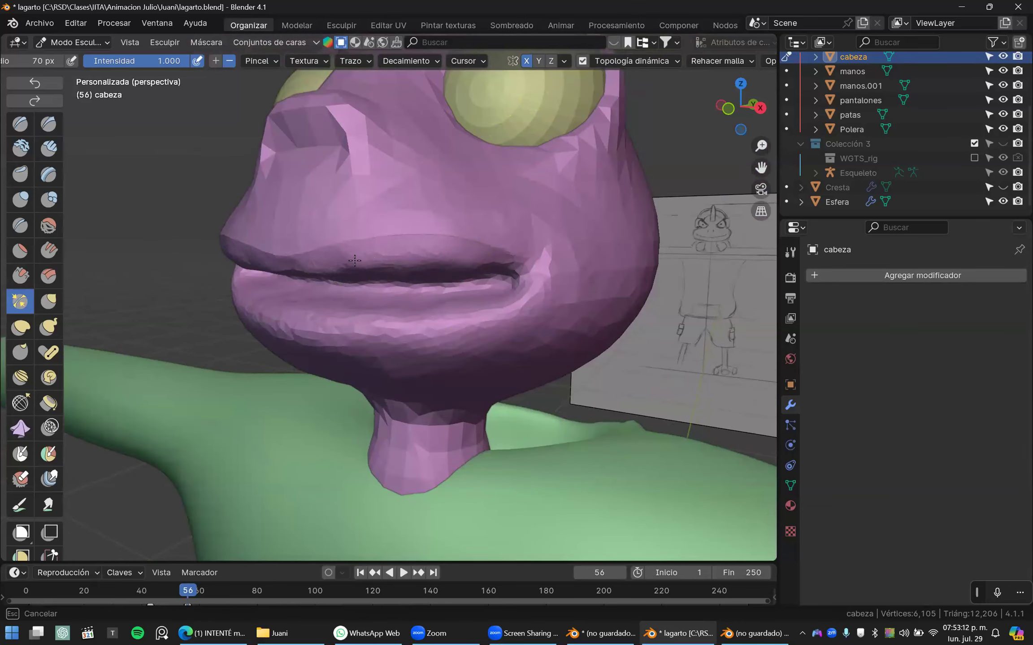
- Smooth the upper lip and the area around it with the Smooth brush at a strength of about 0.306
{"action": "left_click", "coordinate": [50, 225]}
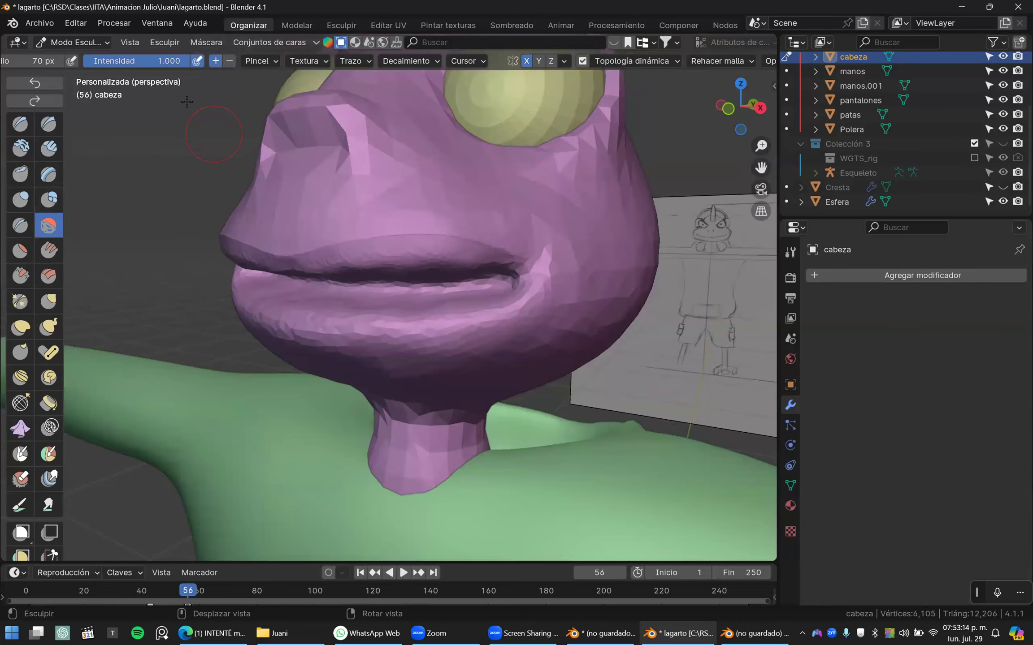
{"action": "left_click_drag", "start_coordinate": [184, 60], "coordinate": [109, 61]}
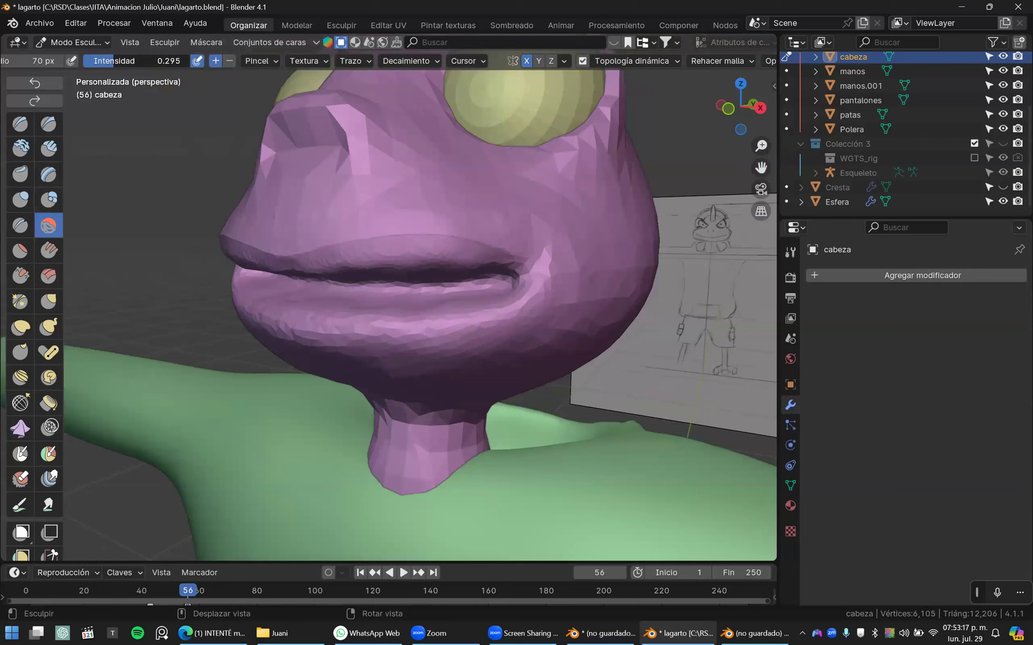
{"action": "scroll", "coordinate": [414, 250], "scroll_direction": "up", "scroll_amount": 1}
{"action": "mouse_move", "coordinate": [329, 245]}
{"action": "left_mouse_down"}
{"action": "mouse_move", "coordinate": [439, 233]}
{"action": "mouse_move", "coordinate": [394, 239]}
{"action": "mouse_move", "coordinate": [487, 239]}
{"action": "mouse_move", "coordinate": [334, 251]}
{"action": "mouse_move", "coordinate": [506, 254]}
{"action": "mouse_move", "coordinate": [316, 254]}
{"action": "mouse_move", "coordinate": [509, 249]}
{"action": "left_mouse_up"}
{"action": "middle_click_drag", "start_coordinate": [446, 271], "coordinate": [447, 237]}
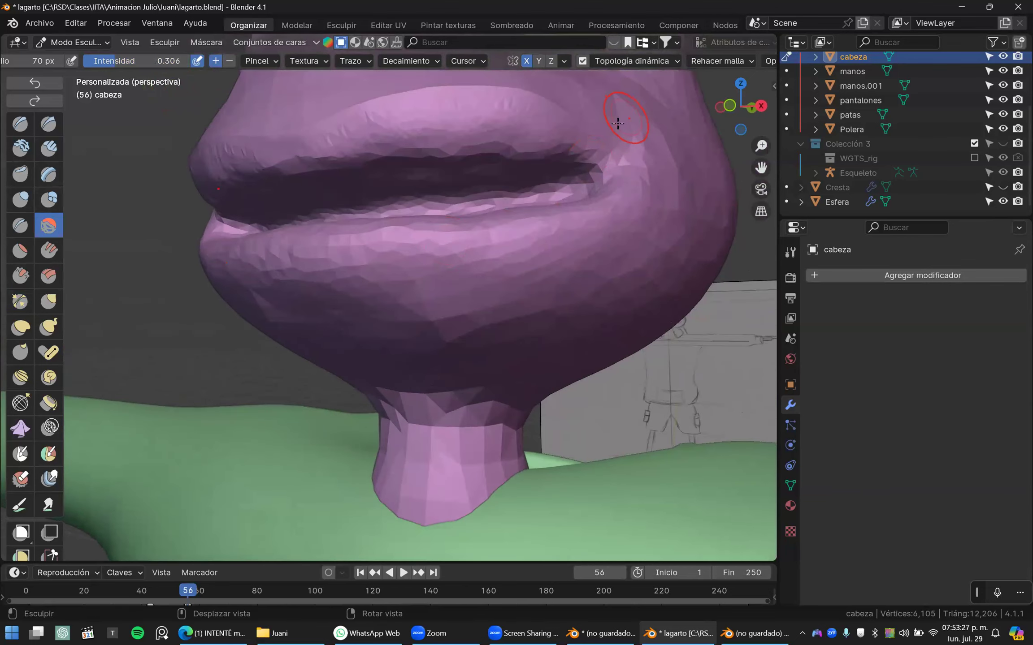
- Disable dynamic topology on the head and open the Remesh options
{"action": "left_click", "coordinate": [582, 61]}
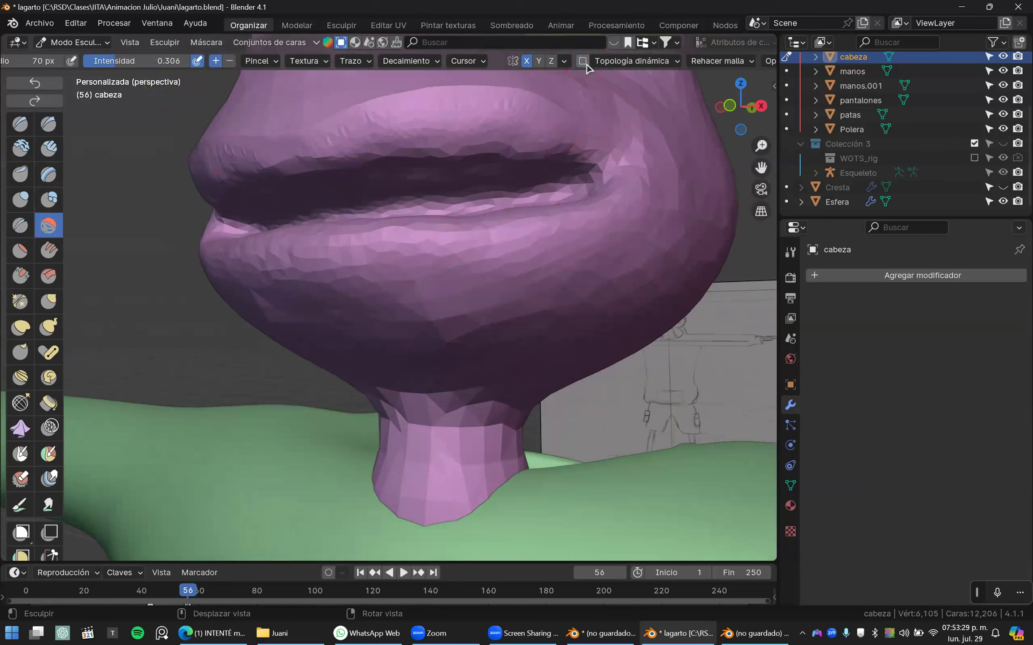
{"action": "scroll", "coordinate": [564, 169], "scroll_direction": "down", "scroll_amount": 4}
{"action": "middle_click_drag", "start_coordinate": [531, 216], "coordinate": [556, 210]}
{"action": "left_click", "coordinate": [740, 61]}
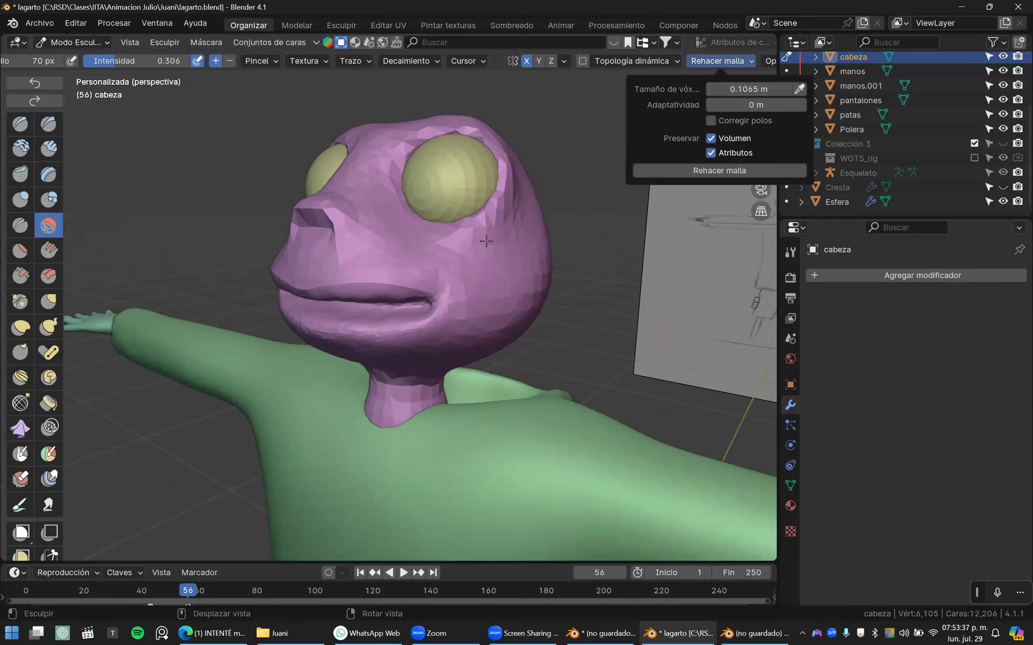
- Try a voxel remesh of the head with a voxel size of 0.0755 m and undo it
{"action": "key", "text": "r"}
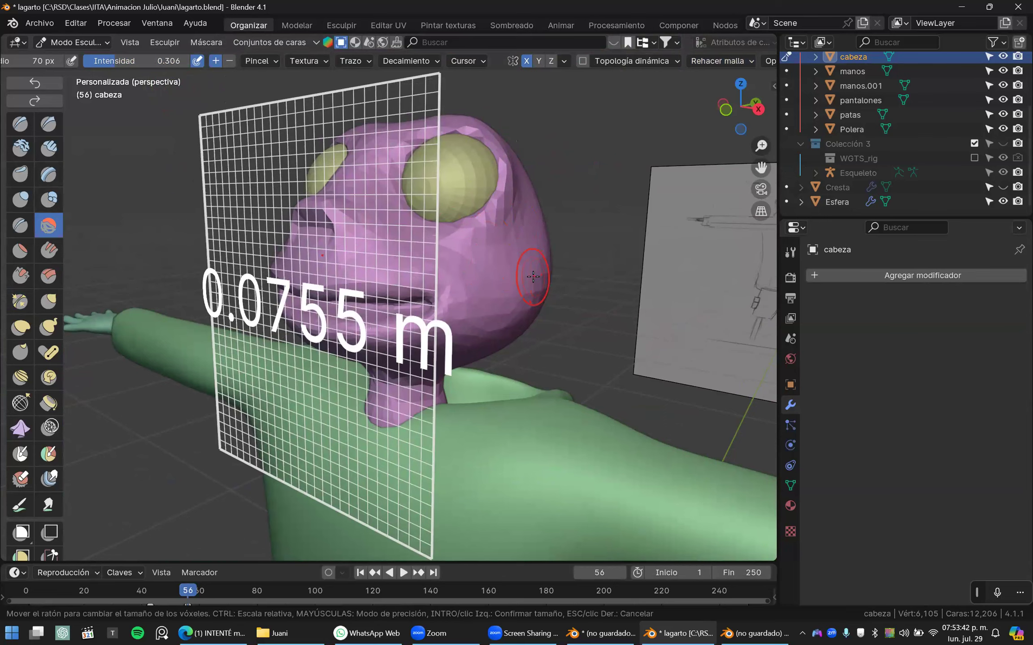
{"action": "left_click", "coordinate": [533, 273]}
{"action": "middle_click_drag", "start_coordinate": [452, 245], "coordinate": [479, 243]}
{"action": "scroll", "coordinate": [533, 240], "scroll_direction": "up", "scroll_amount": 3}
{"action": "key", "text": "ctrl+z"}
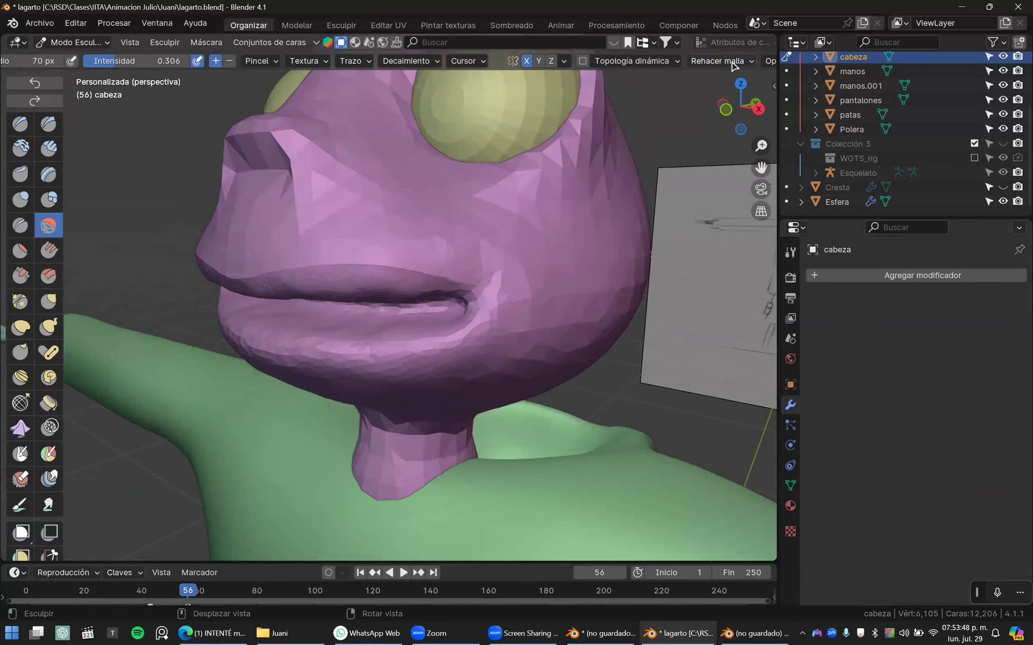
- Raise the Remesh adaptivity, try remeshing the head, inspect the resulting lips in wireframe, and undo the remesh
{"action": "left_click", "coordinate": [732, 63]}
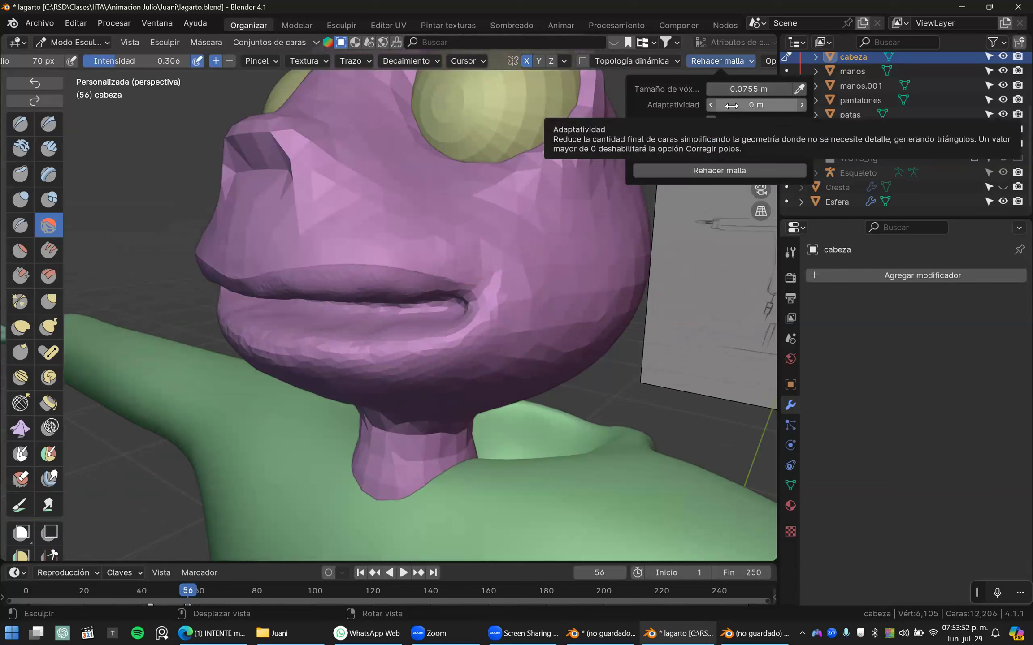
{"action": "left_click_drag", "start_coordinate": [731, 106], "coordinate": [776, 106]}
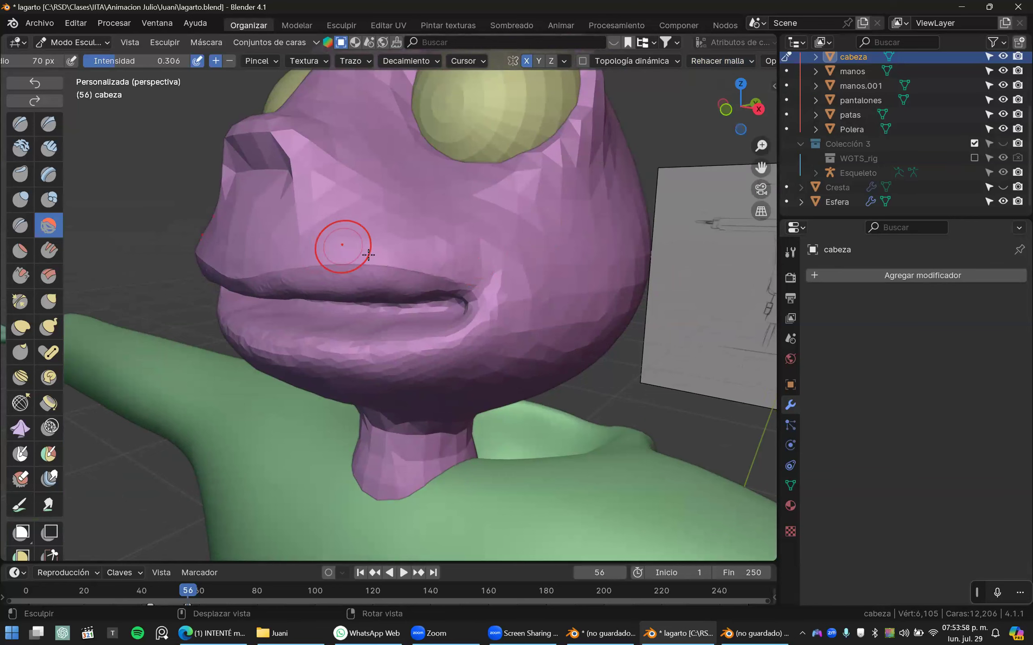
{"action": "scroll", "coordinate": [368, 255], "scroll_direction": "up", "scroll_amount": 2}
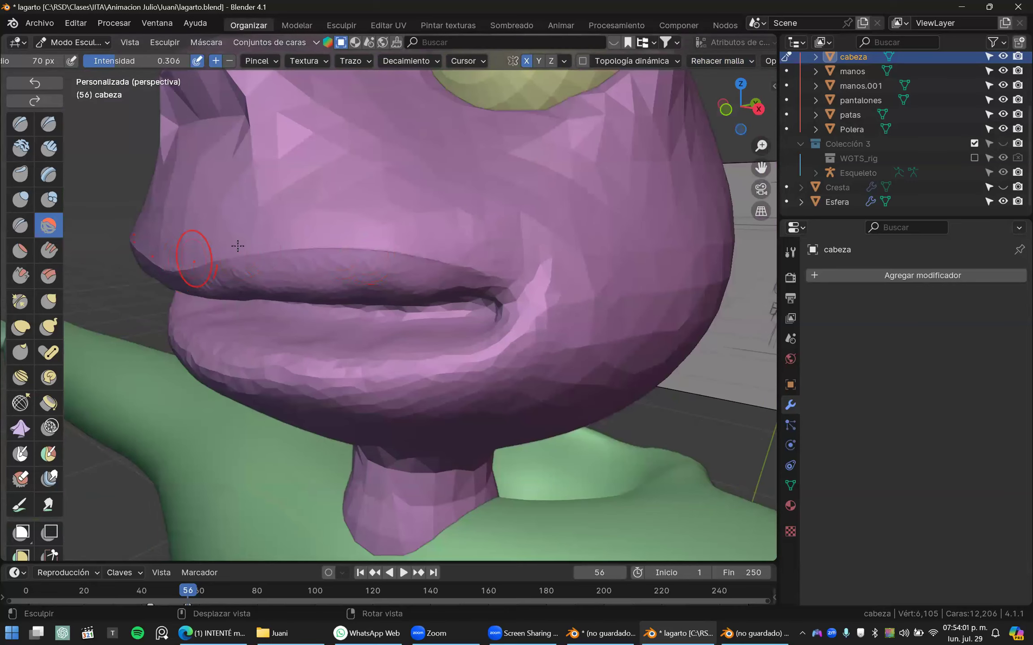
{"action": "scroll", "coordinate": [323, 242], "scroll_direction": "down", "scroll_amount": 2}
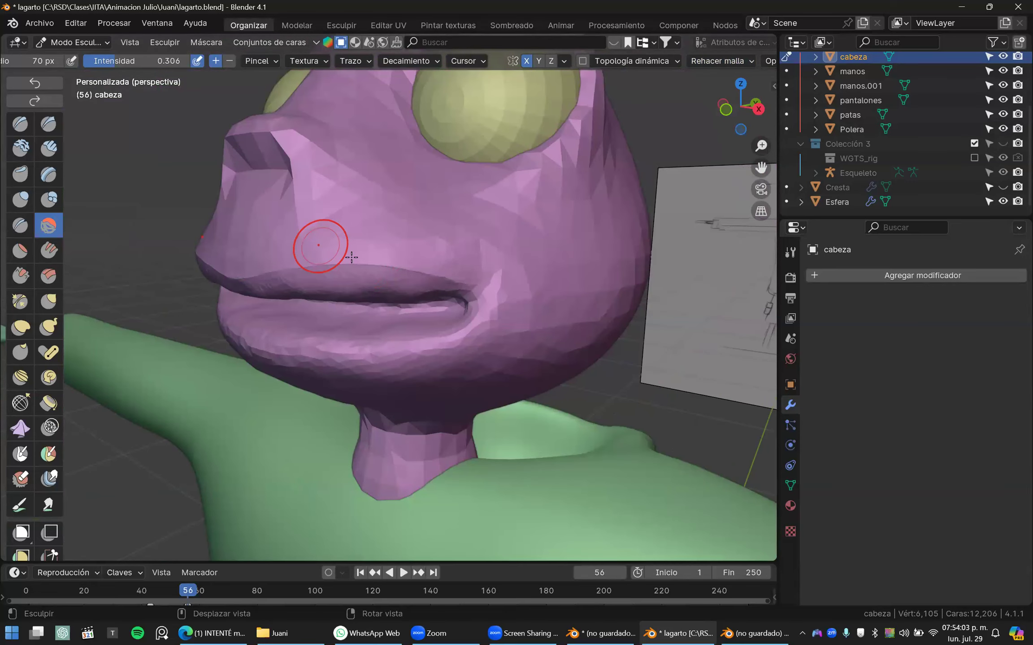
{"action": "scroll", "coordinate": [351, 256], "scroll_direction": "up", "scroll_amount": 3}
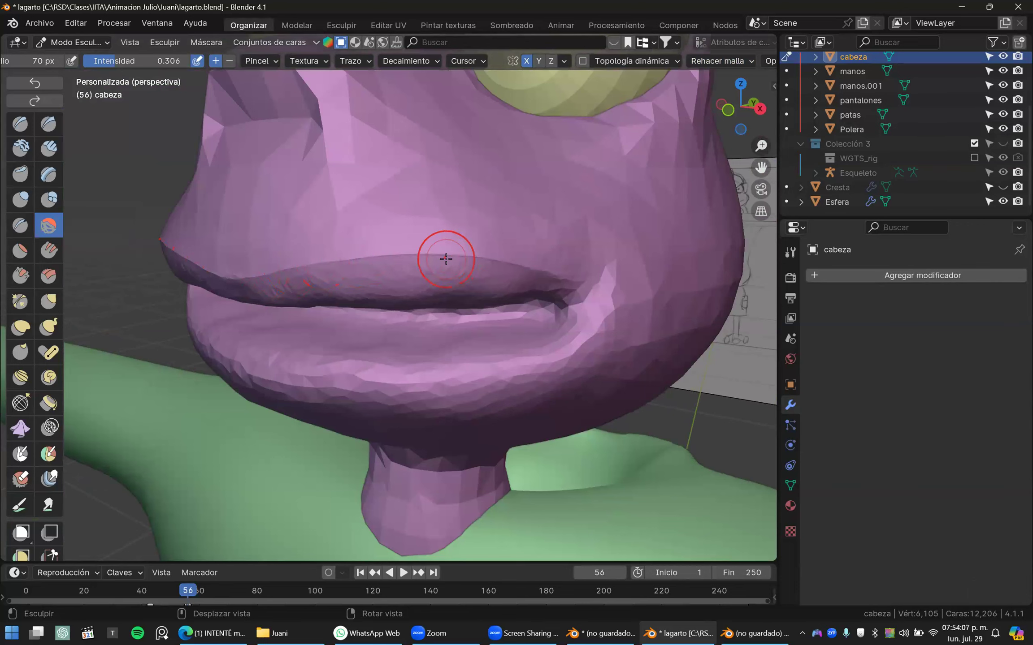
{"action": "key", "text": "shift+z"}
{"action": "key", "text": "ctrl+r"}
{"action": "right_click_drag", "start_coordinate": [462, 268], "coordinate": [373, 285]}
{"action": "scroll", "coordinate": [309, 306], "scroll_direction": "down", "scroll_amount": 5}
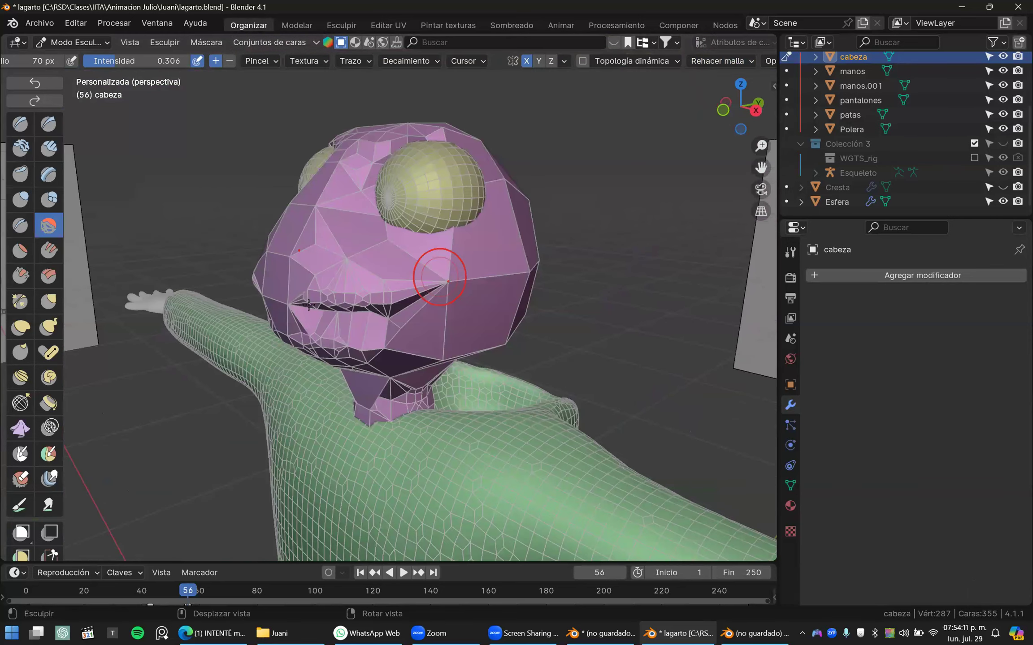
{"action": "scroll", "coordinate": [331, 287], "scroll_direction": "up", "scroll_amount": 5}
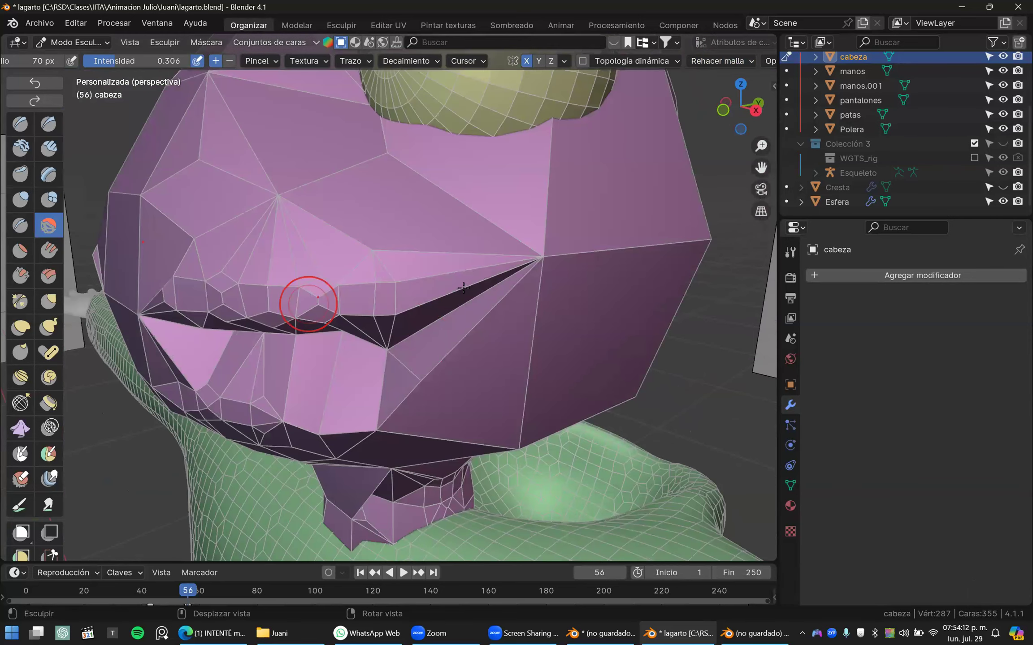
{"action": "middle_click_drag", "start_coordinate": [464, 287], "coordinate": [462, 303]}
{"action": "key", "text": "ctrl+r"}
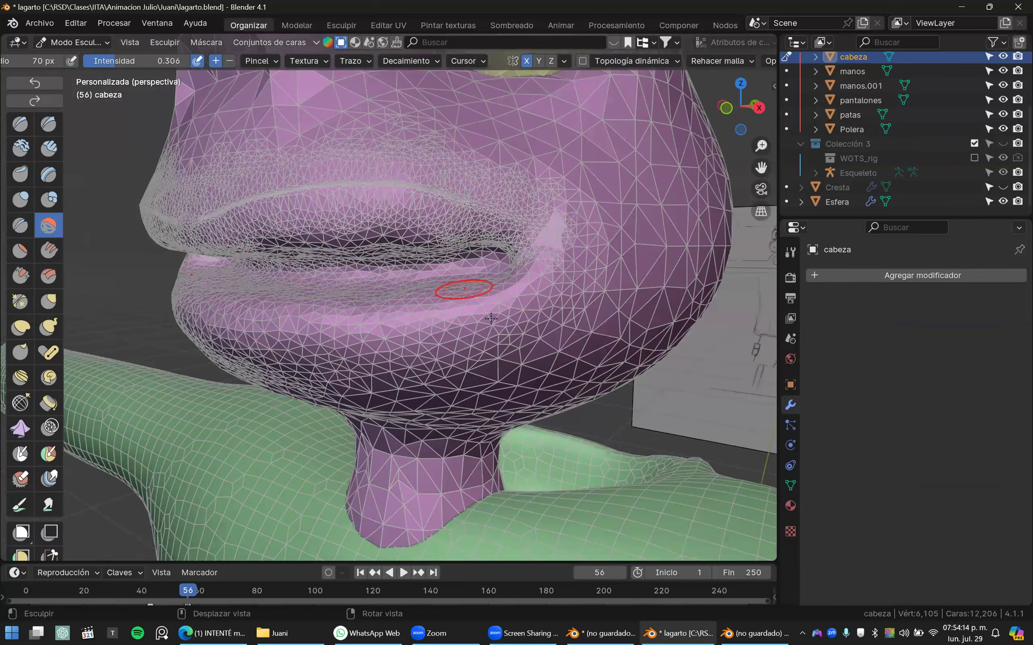
- Try remeshing the head with a voxel size of about 0.04 m, inspect the mouth, and undo it
{"action": "key", "text": "r"}
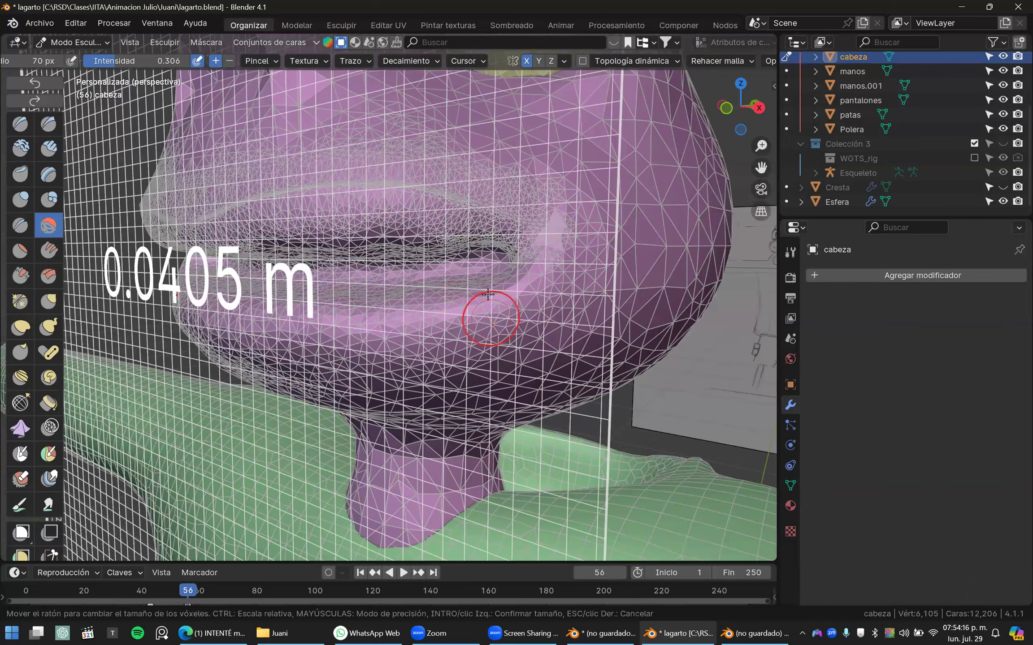
{"action": "left_click", "coordinate": [488, 294]}
{"action": "key", "text": "ctrl+r"}
{"action": "scroll", "coordinate": [488, 284], "scroll_direction": "down", "scroll_amount": 4}
{"action": "right_click_drag", "start_coordinate": [483, 286], "coordinate": [472, 303]}
{"action": "scroll", "coordinate": [473, 300], "scroll_direction": "up", "scroll_amount": 3}
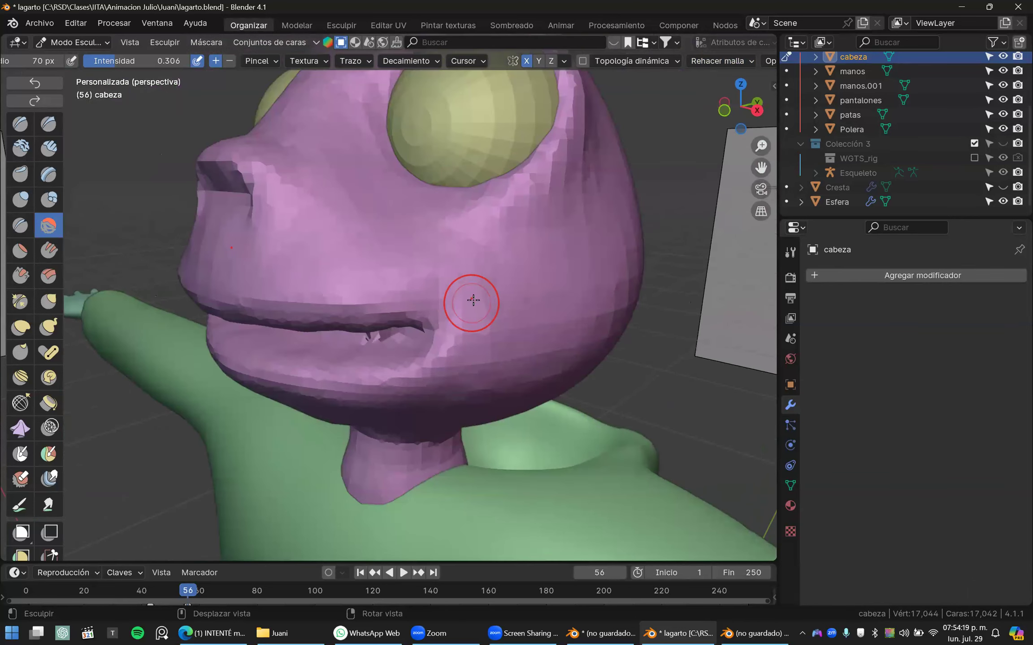
{"action": "key", "text": "alt+shift+z"}
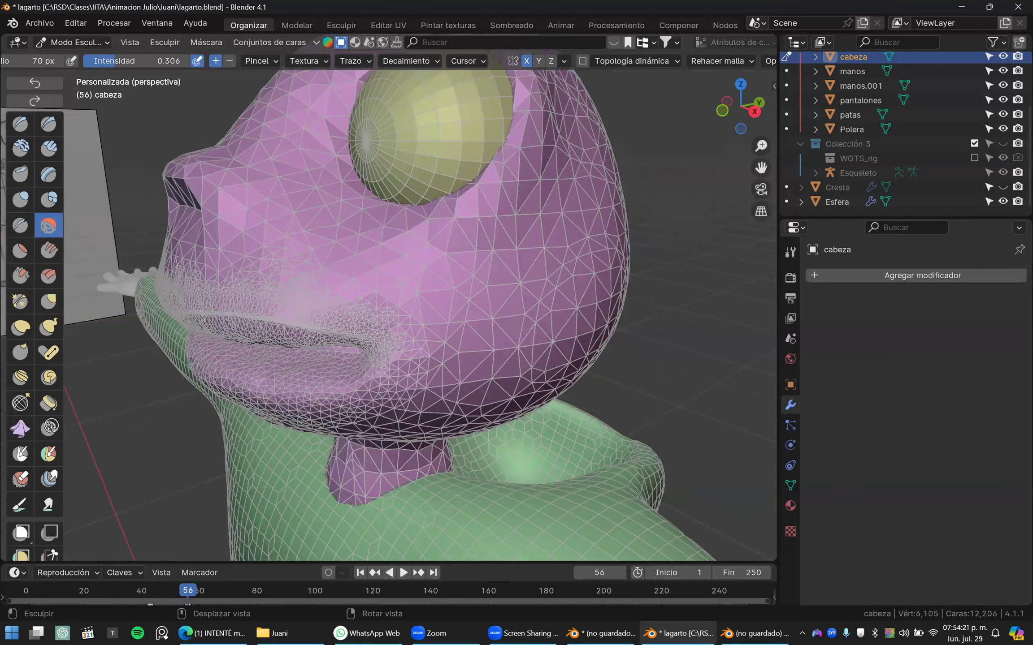
- Try another remesh of the head with adjusted Remesh options, undo it, and review the mouth from the front
{"action": "left_click", "coordinate": [722, 61]}
{"action": "key", "text": "ctrl+z"}
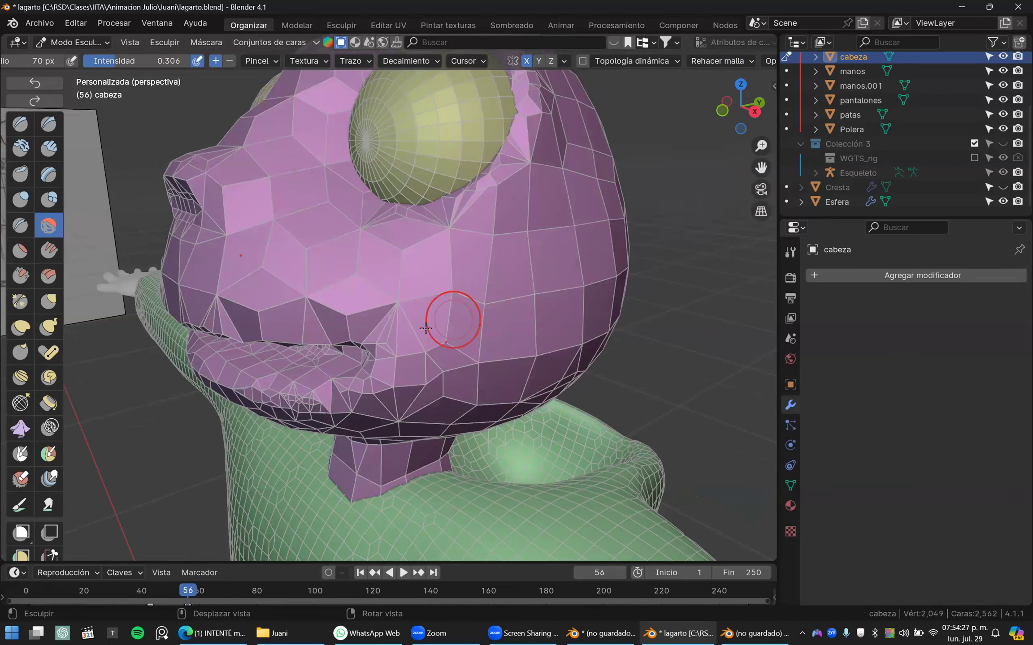
{"action": "mouse_move", "coordinate": [493, 295]}
{"action": "middle_mouse_down"}
{"action": "mouse_move", "coordinate": [552, 246]}
{"action": "mouse_move", "coordinate": [594, 254]}
{"action": "middle_mouse_up"}
{"action": "mouse_move", "coordinate": [487, 292]}
{"action": "middle_mouse_down"}
{"action": "mouse_move", "coordinate": [365, 245]}
{"action": "mouse_move", "coordinate": [450, 256]}
{"action": "mouse_move", "coordinate": [496, 278]}
{"action": "middle_mouse_up"}
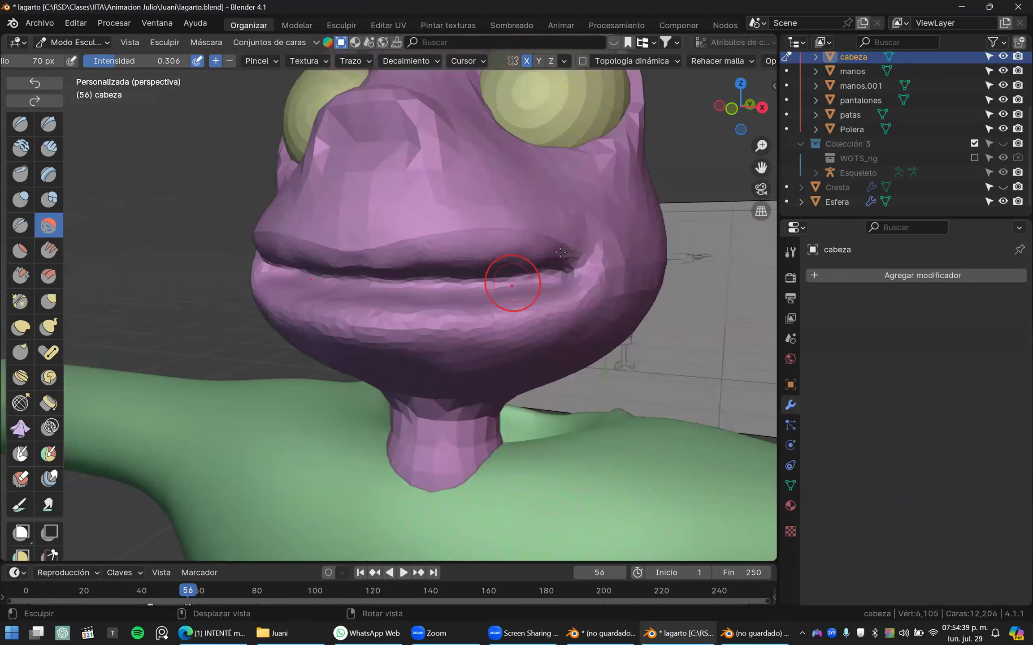
- Add a voxel Remesh modifier to the head, show the wireframe, and set its adaptivity to 0.42 m
{"action": "middle_click_drag", "start_coordinate": [532, 288], "coordinate": [496, 323], "text": "shift"}
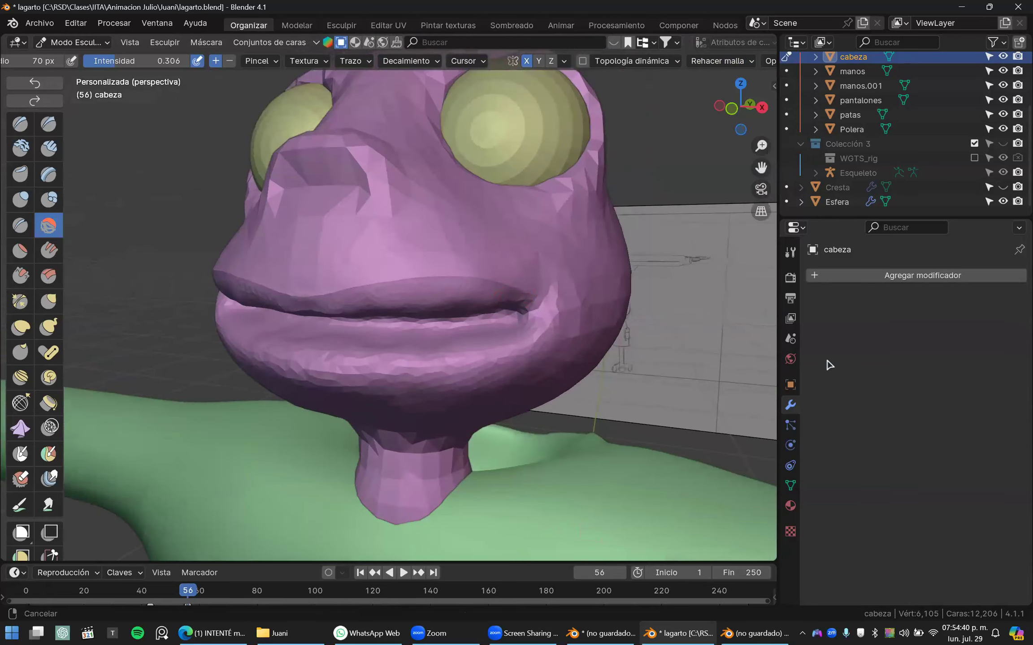
{"action": "left_click", "coordinate": [854, 275]}
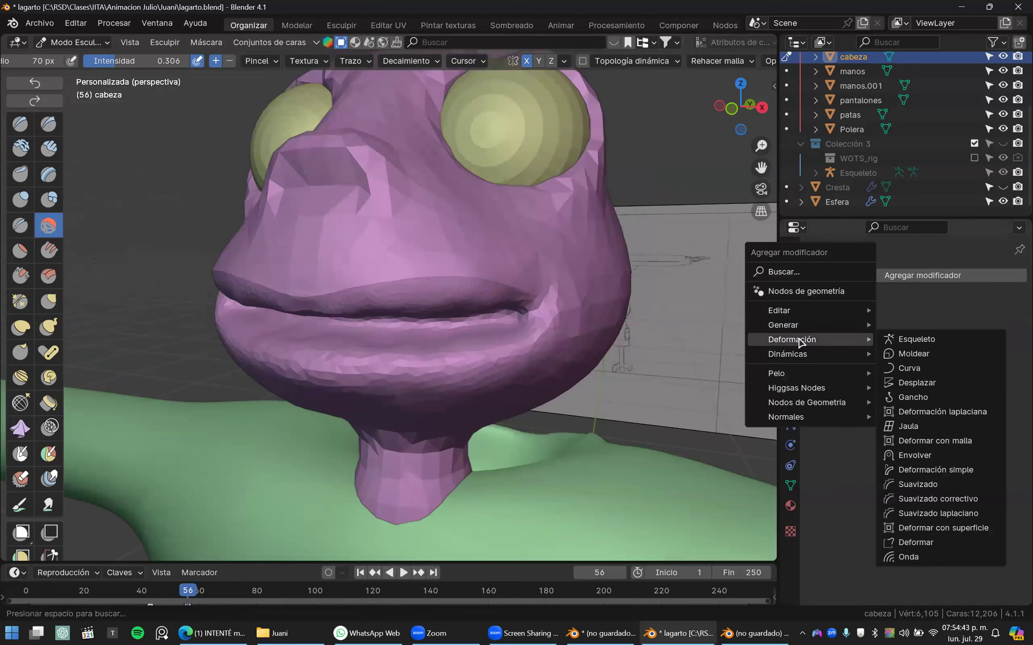
{"action": "mouse_move", "coordinate": [802, 326]}
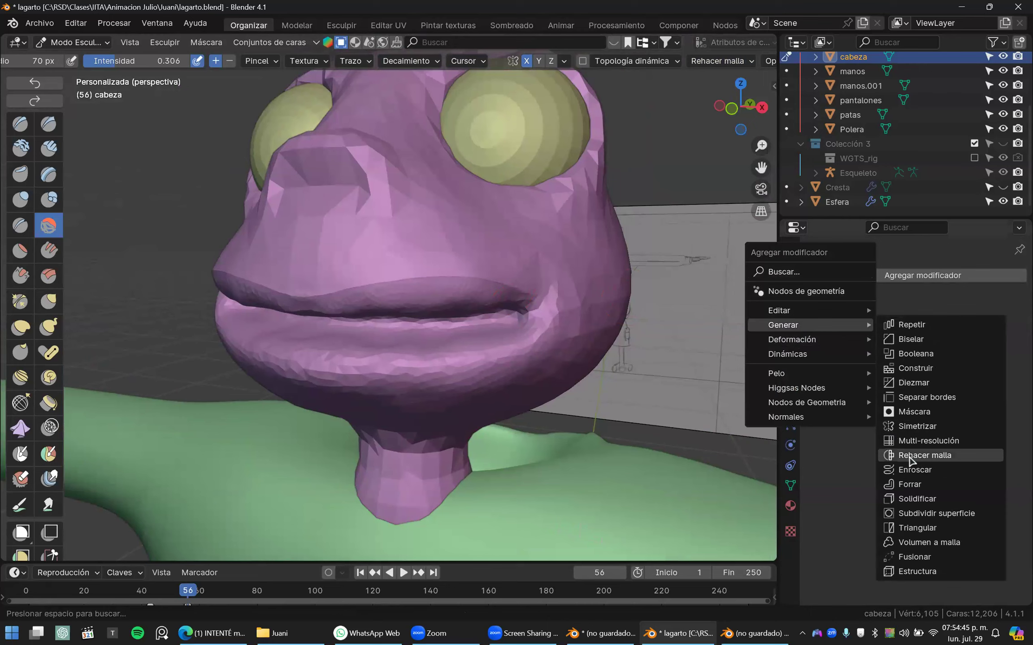
{"action": "left_click", "coordinate": [915, 456]}
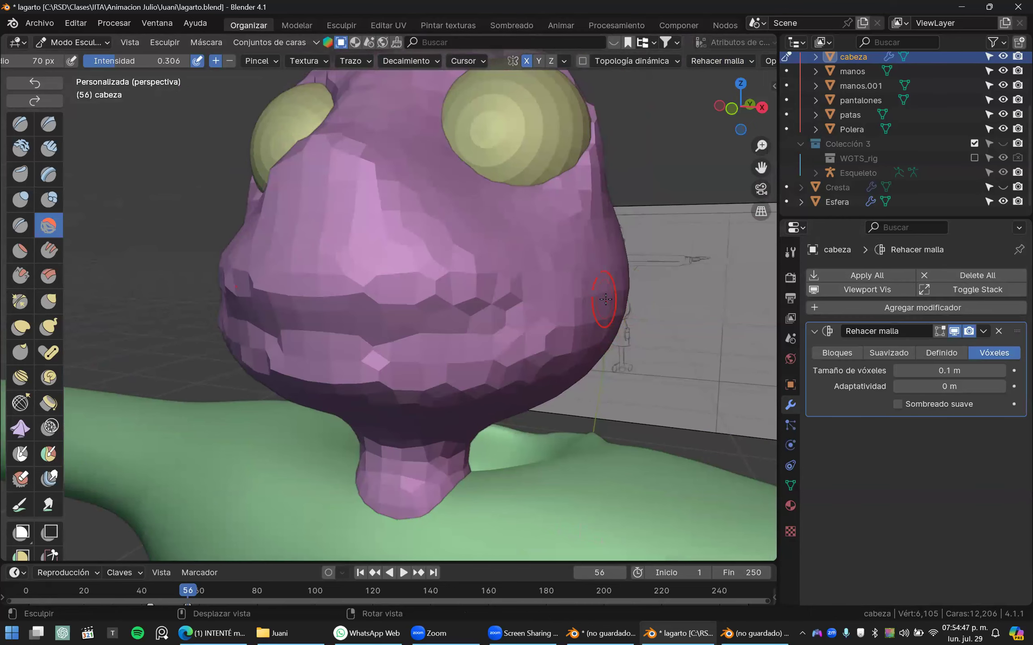
{"action": "key", "text": "shift+z"}
{"action": "left_click_drag", "start_coordinate": [929, 391], "coordinate": [984, 390]}
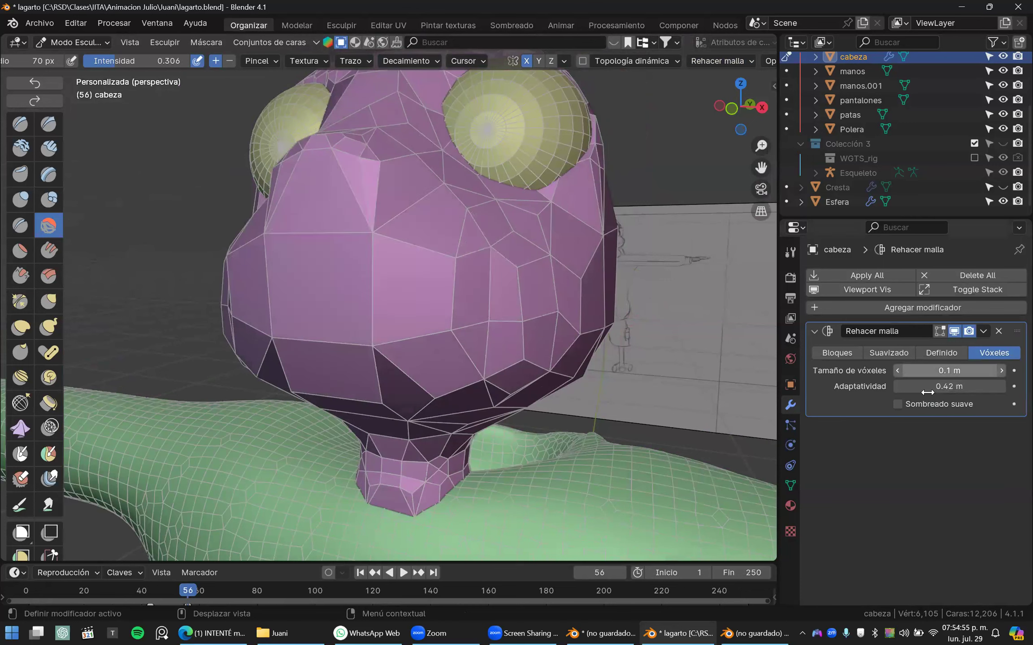
- Reduce the Remesh modifier's voxel size to 0.03 m and its adaptivity to 0.27 m
{"action": "left_click", "coordinate": [897, 371]}
{"action": "left_click", "coordinate": [897, 371]}
{"action": "left_click", "coordinate": [898, 371]}
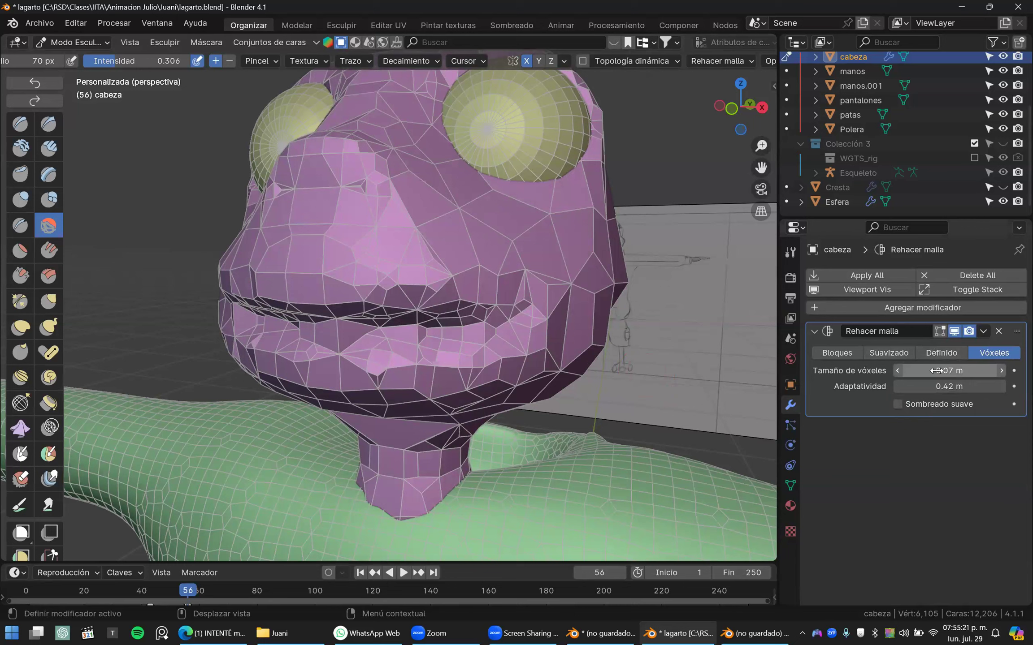
{"action": "left_click", "coordinate": [898, 371]}
{"action": "left_click", "coordinate": [898, 370]}
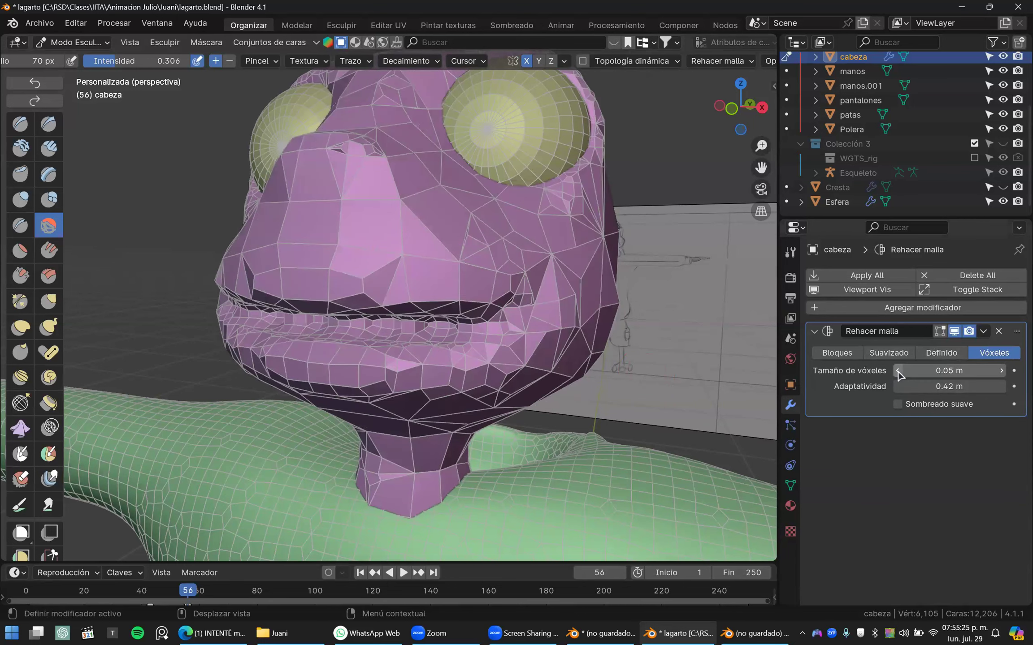
{"action": "left_click", "coordinate": [898, 371]}
{"action": "left_click", "coordinate": [898, 371]}
{"action": "mouse_move", "coordinate": [948, 388]}
{"action": "left_mouse_down"}
{"action": "mouse_move", "coordinate": [897, 386]}
{"action": "mouse_move", "coordinate": [928, 387]}
{"action": "left_mouse_up"}
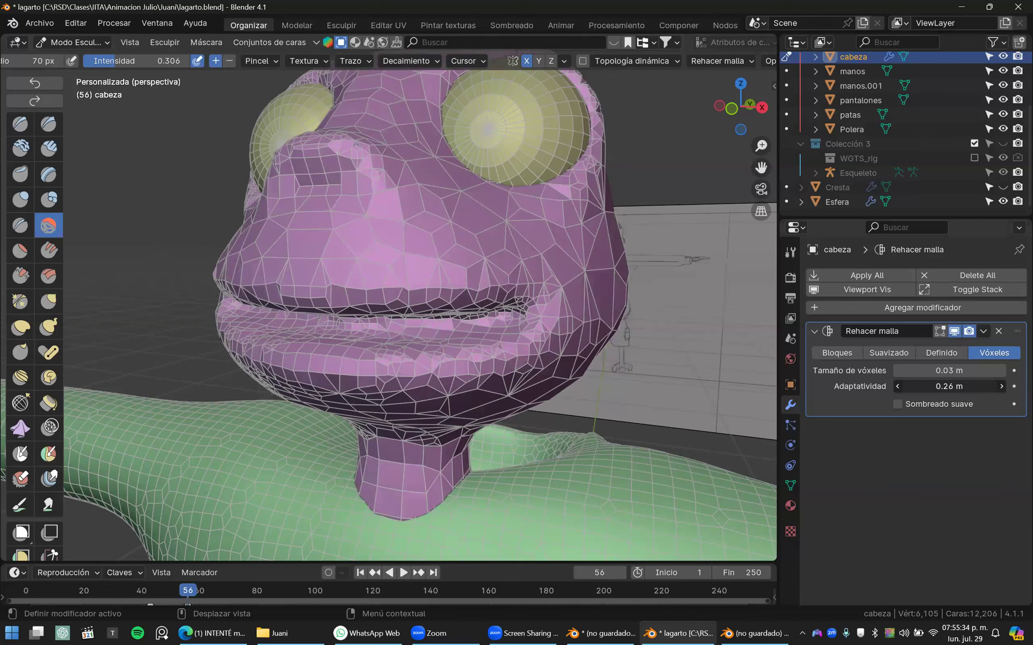
{"action": "left_click_drag", "start_coordinate": [928, 386], "coordinate": [930, 386]}
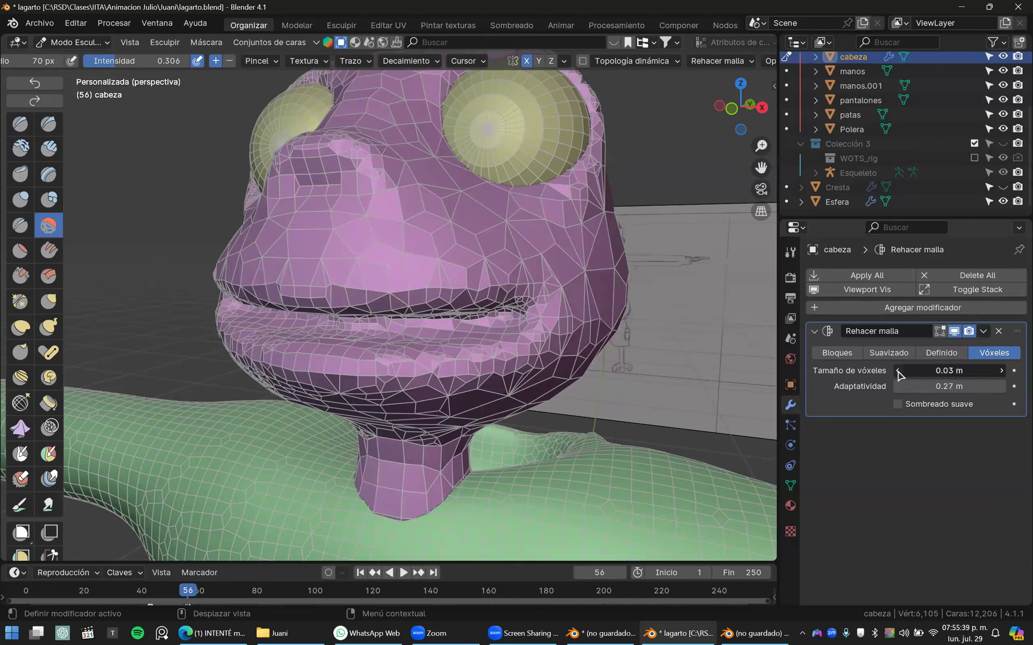
- Refine the Remesh modifier's voxel size to 0.018 m and raise its adaptivity to 0.95 m
{"action": "left_click", "coordinate": [898, 371]}
{"action": "left_click", "coordinate": [898, 371]}
{"action": "left_click", "coordinate": [898, 371]}
{"action": "left_click_drag", "start_coordinate": [948, 392], "coordinate": [617, 322]}
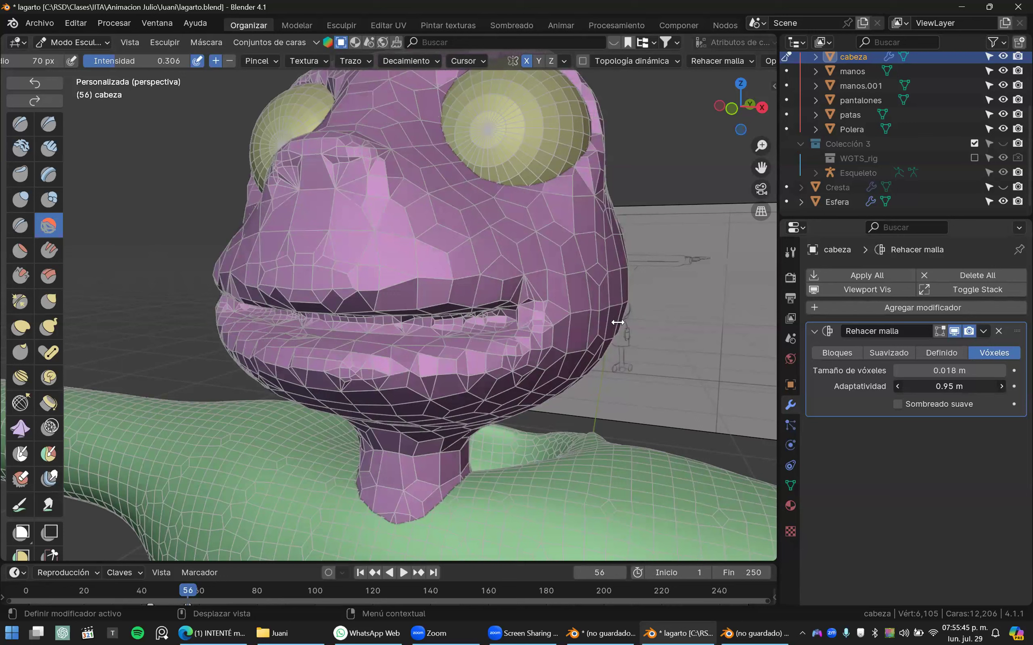
- Lower the Remesh modifier's adaptivity to 0 m, then shade the head smooth in Object Mode and enable the modifier's smooth shading
{"action": "left_click_drag", "start_coordinate": [617, 323], "coordinate": [57, 55]}
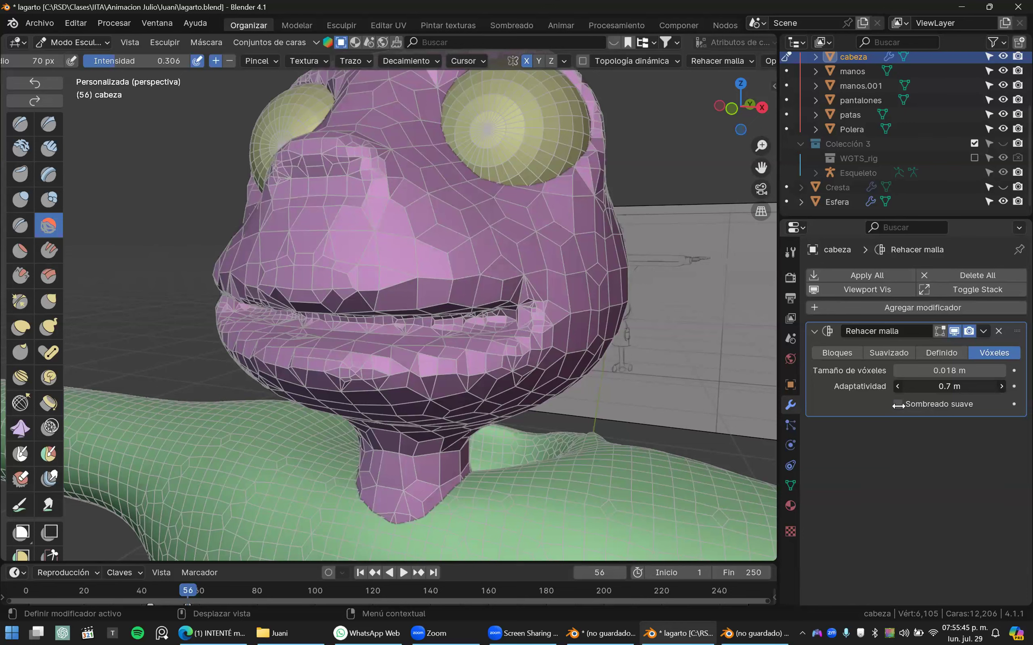
{"action": "mouse_move", "coordinate": [949, 386]}
{"action": "left_mouse_down"}
{"action": "mouse_move", "coordinate": [983, 387]}
{"action": "mouse_move", "coordinate": [935, 386]}
{"action": "left_mouse_up"}
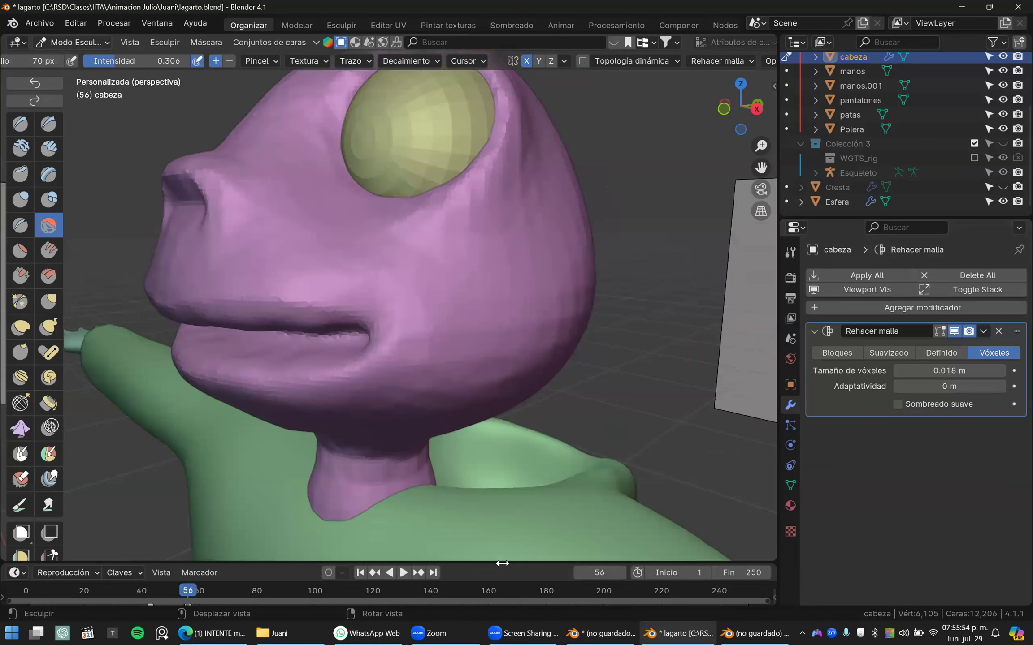
{"action": "left_click", "coordinate": [72, 42]}
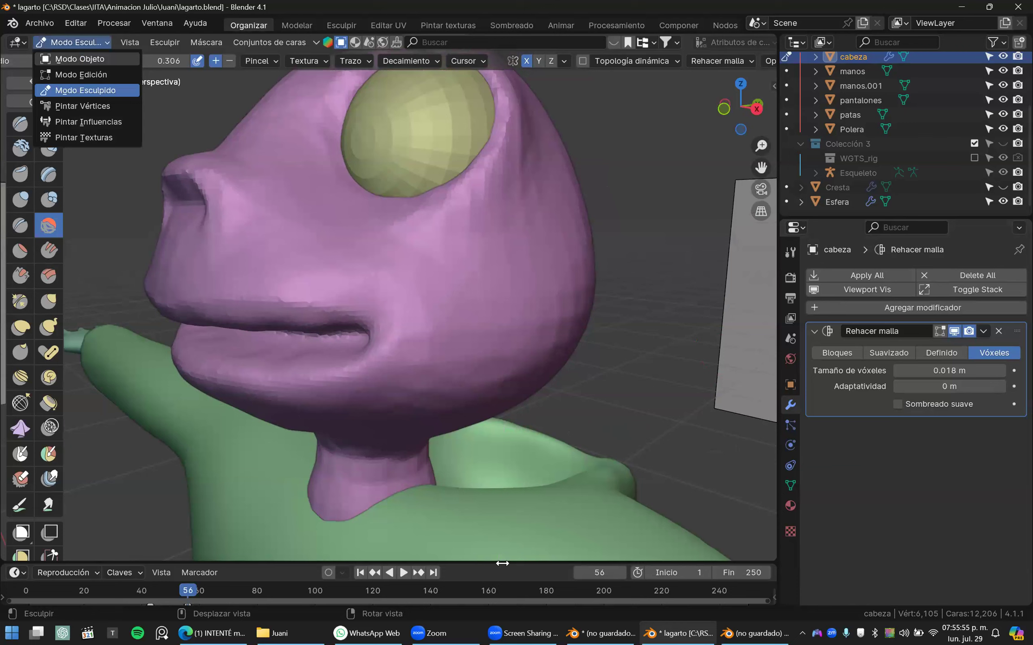
{"action": "left_click", "coordinate": [79, 59]}
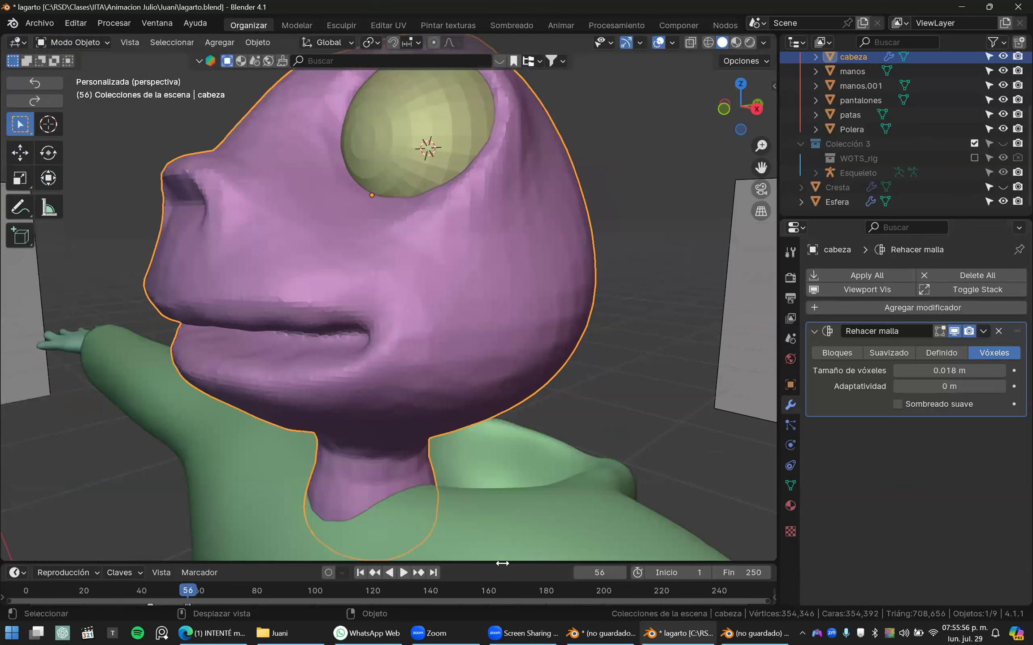
{"action": "right_click", "coordinate": [466, 498]}
{"action": "left_click", "coordinate": [466, 498]}
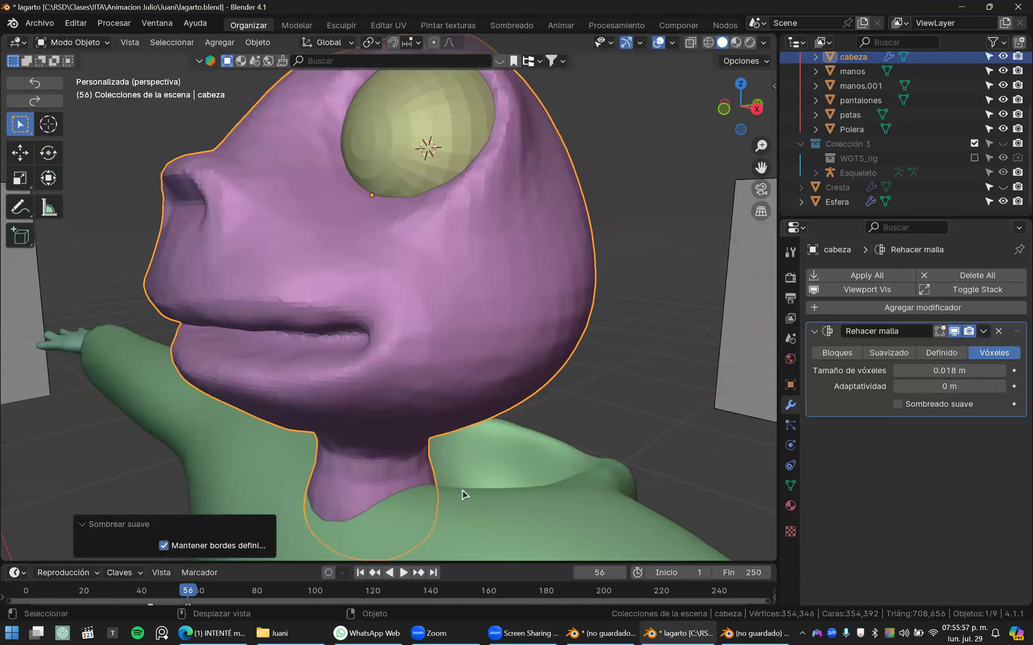
{"action": "left_click", "coordinate": [897, 404]}
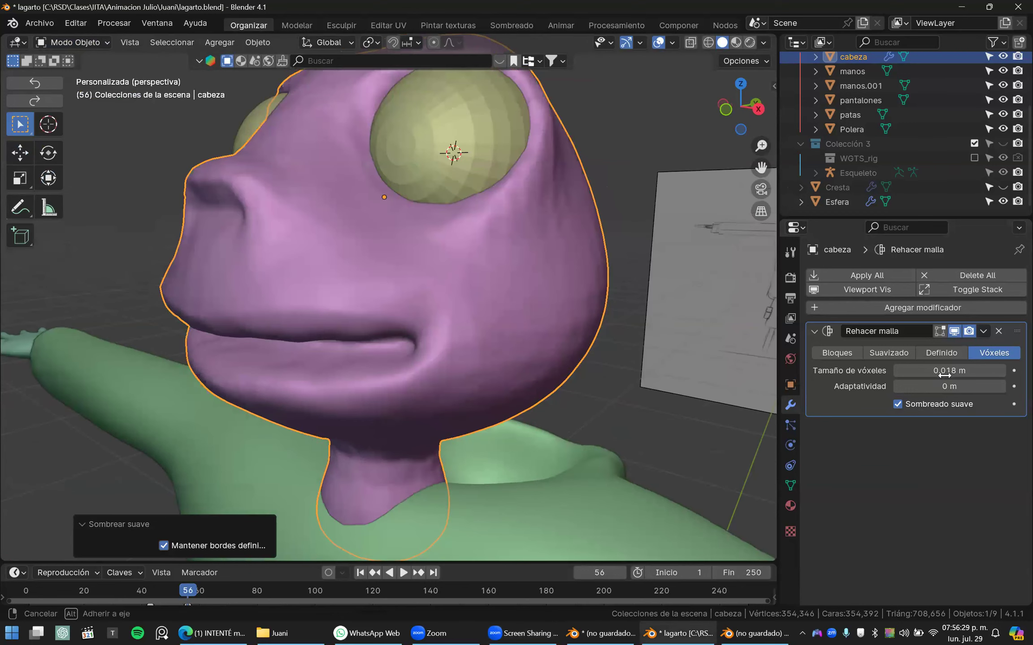
- Review the smoothed mouth and remove the Remesh modifier from the head
{"action": "middle_click_drag", "start_coordinate": [466, 292], "coordinate": [478, 294]}
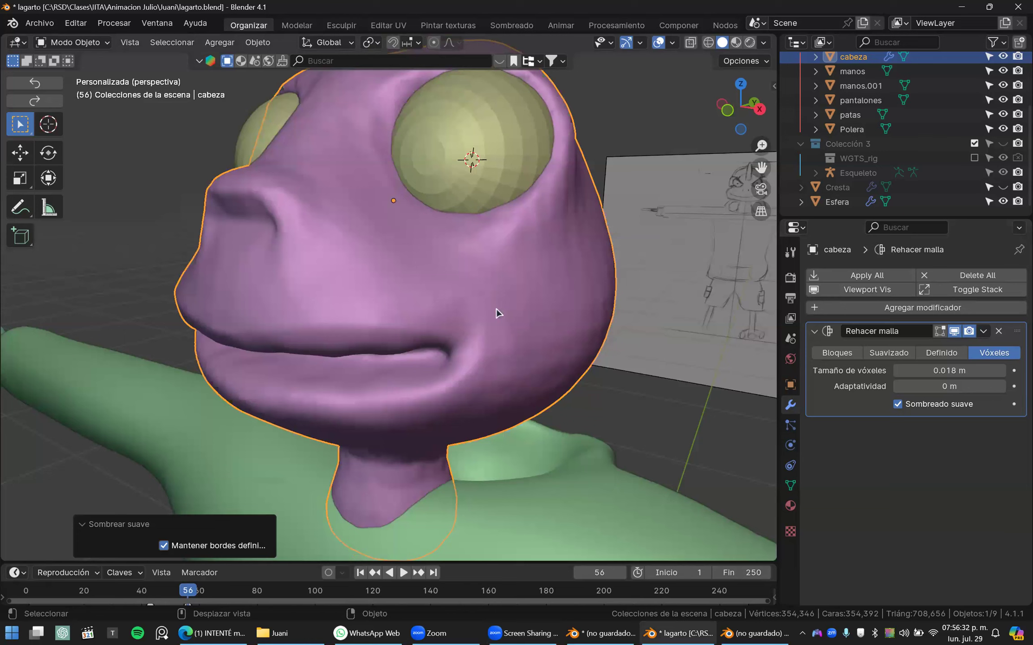
{"action": "left_click", "coordinate": [998, 330]}
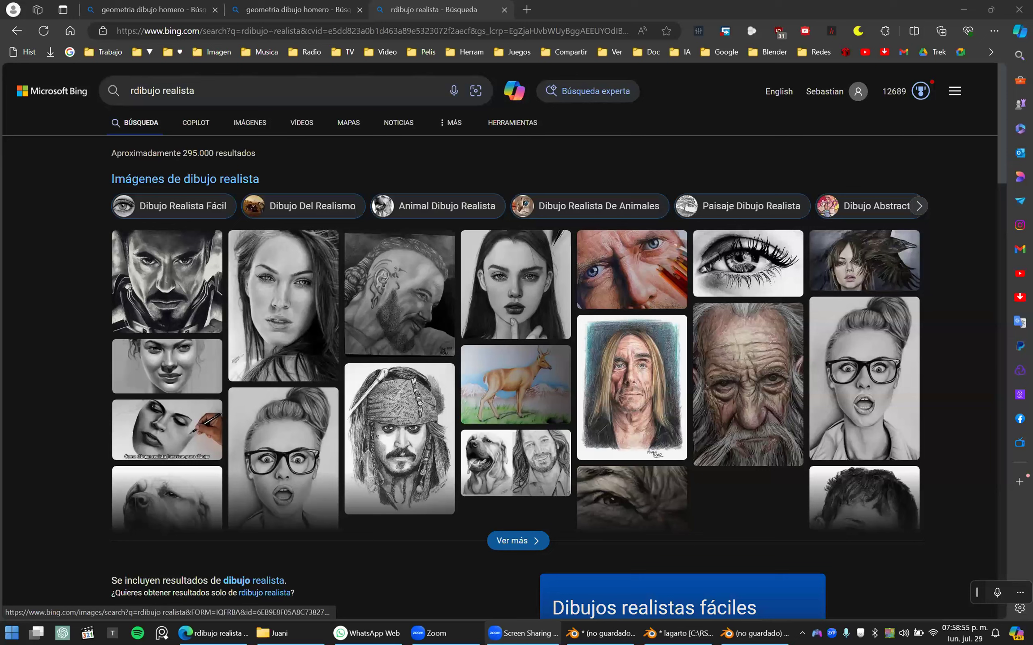
- Switch from the browser back to the lagarto file in Blender and inspect the head's wireframe
{"action": "left_click", "coordinate": [744, 632]}
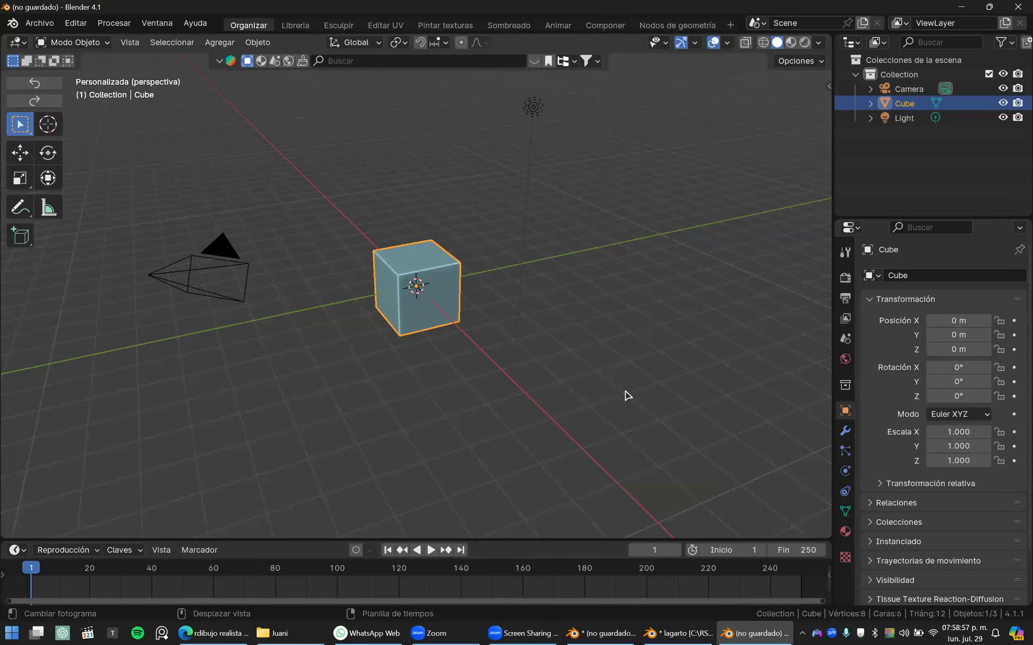
{"action": "key", "text": "alt+Tab"}
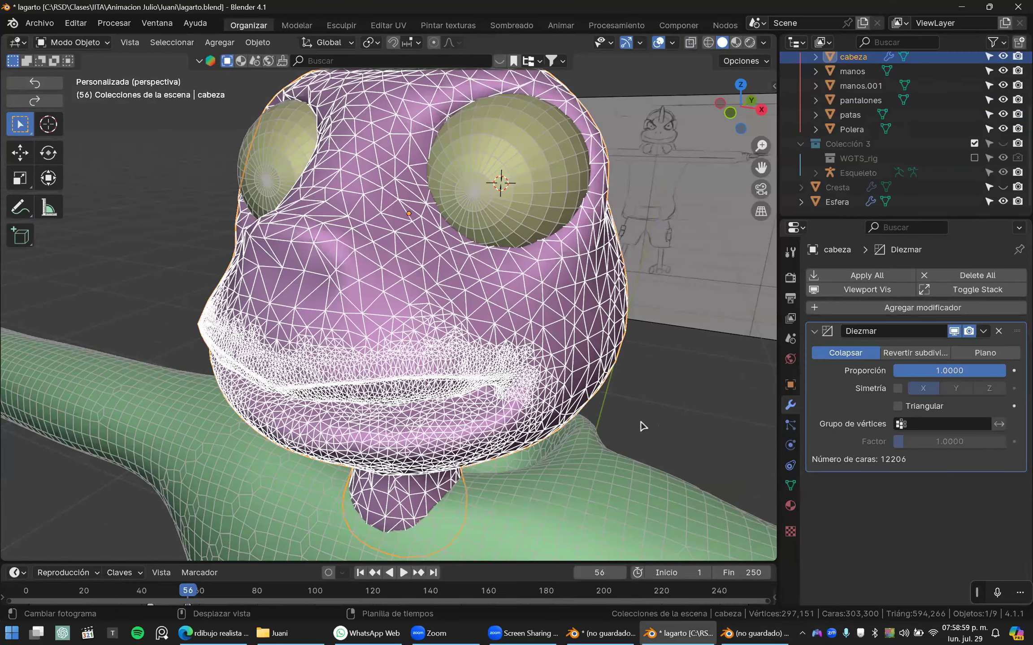
{"action": "middle_click_drag", "start_coordinate": [643, 426], "coordinate": [621, 421]}
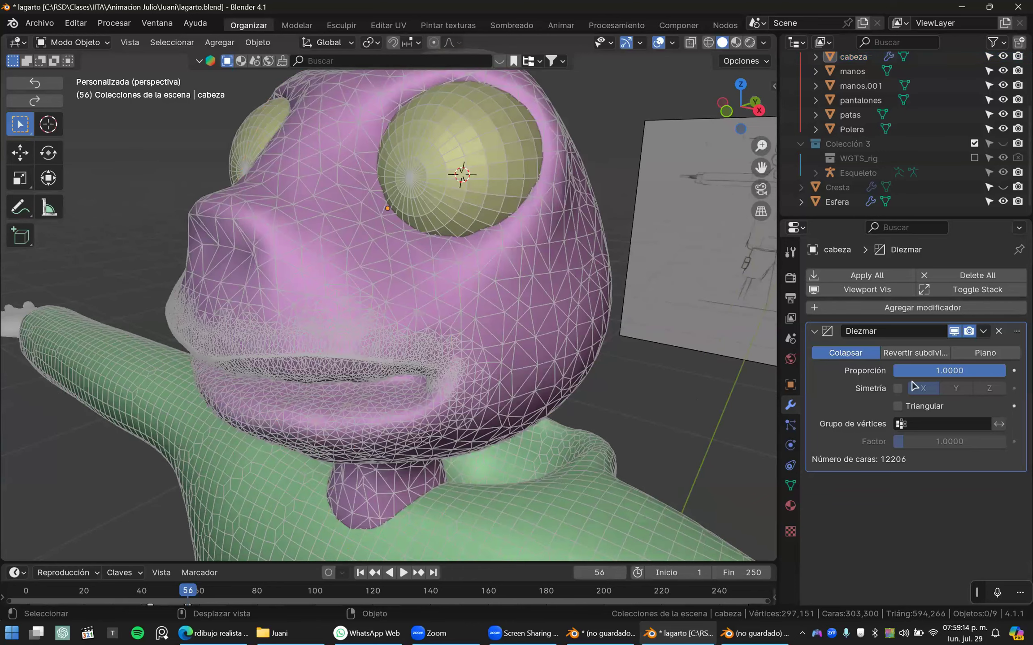
- Try a Decimate modifier on the head with a collapse ratio of 0.5 and inspect the result
{"action": "key", "text": "shift+a"}
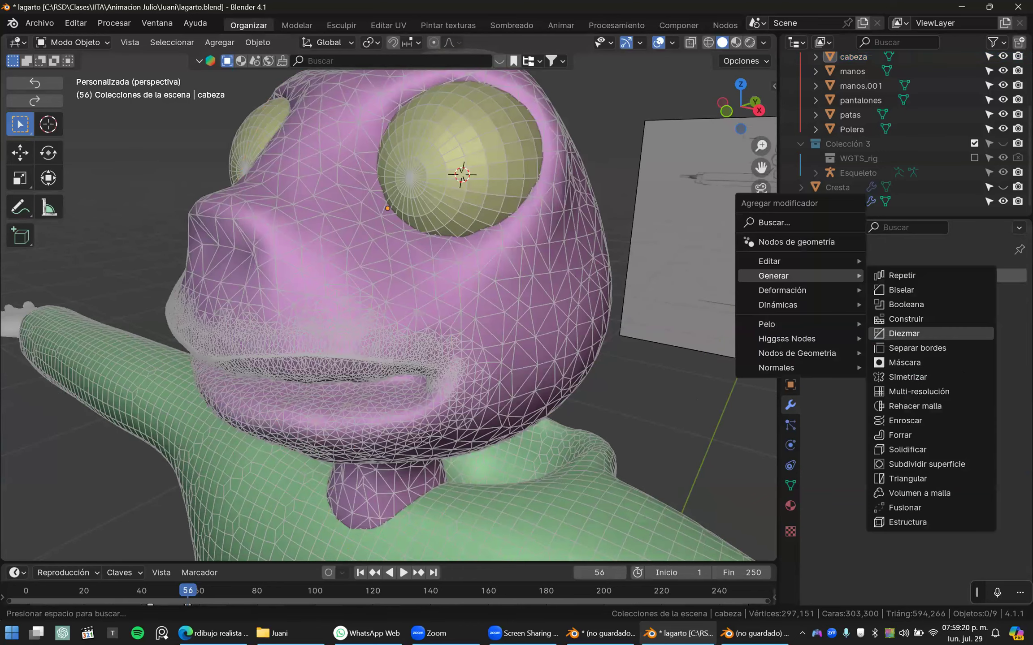
{"action": "left_click", "coordinate": [904, 334]}
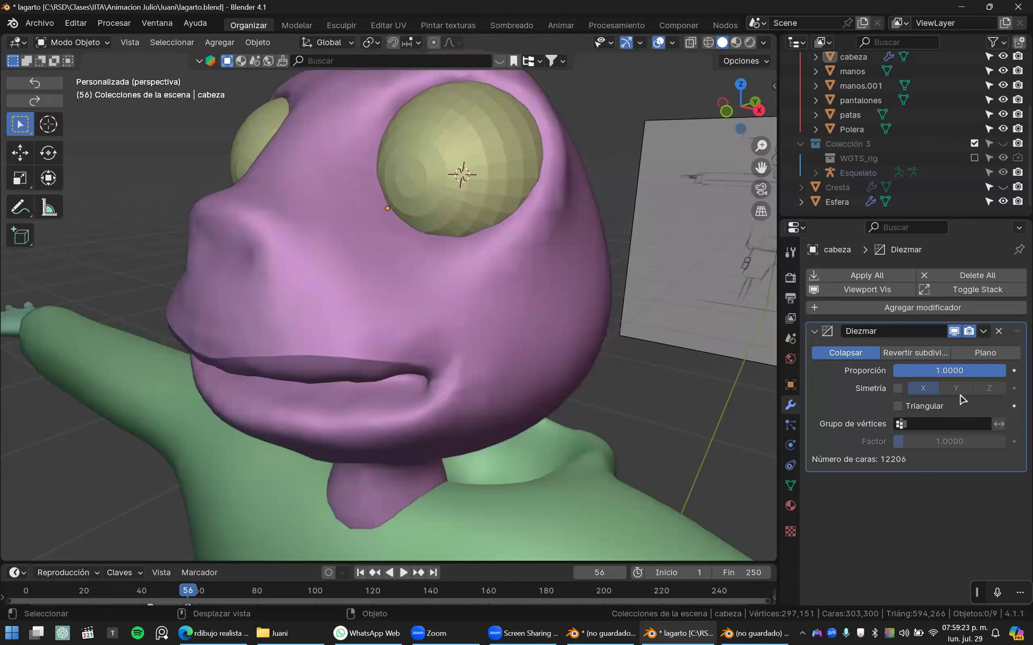
{"action": "key", "text": "shift+z"}
{"action": "mouse_move", "coordinate": [959, 371]}
{"action": "left_mouse_down"}
{"action": "mouse_move", "coordinate": [937, 372]}
{"action": "mouse_move", "coordinate": [969, 371]}
{"action": "left_mouse_up"}
{"action": "key", "text": "shift+z"}
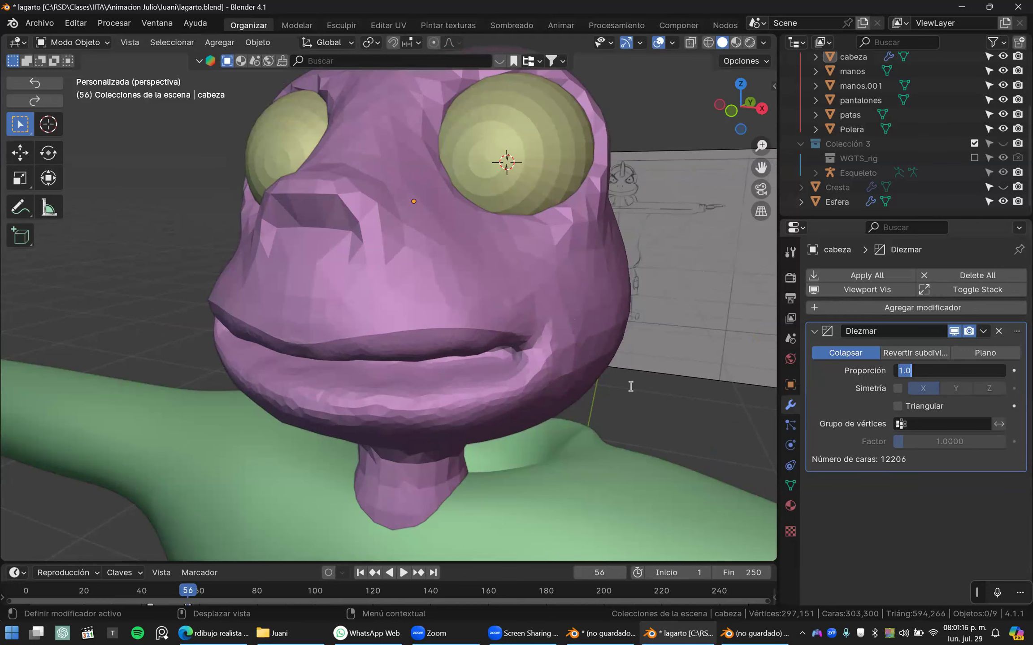
{"action": "type", "text": "0.5"}
{"action": "key", "text": "Return"}
{"action": "middle_click_drag", "start_coordinate": [630, 387], "coordinate": [584, 357]}
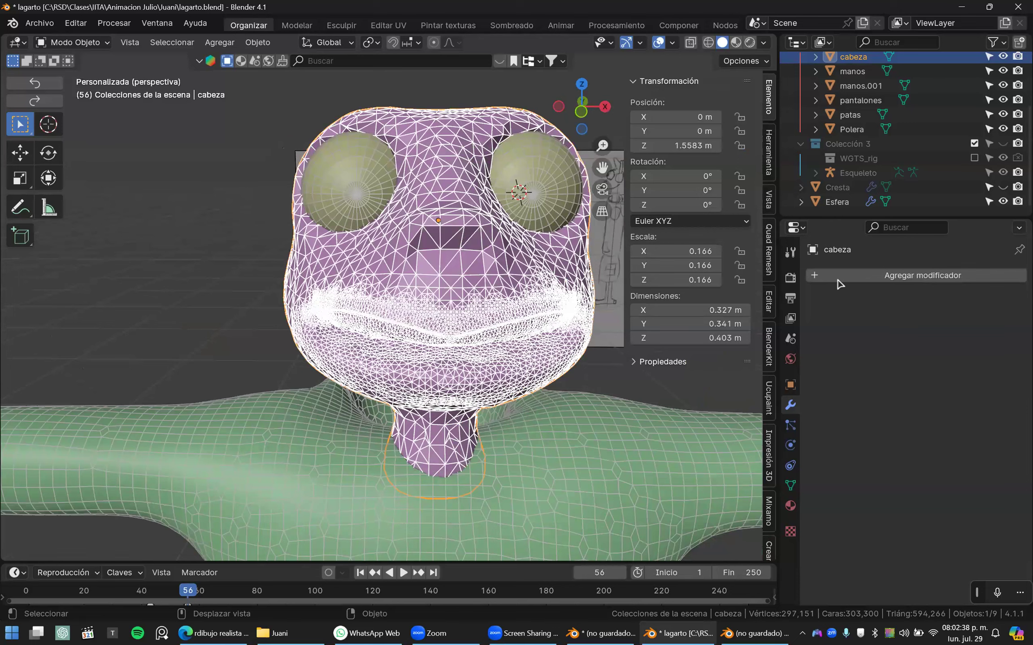
- Add a Decimate modifier to the head and lower its collapse ratio to 0.5018
{"action": "left_click", "coordinate": [840, 284]}
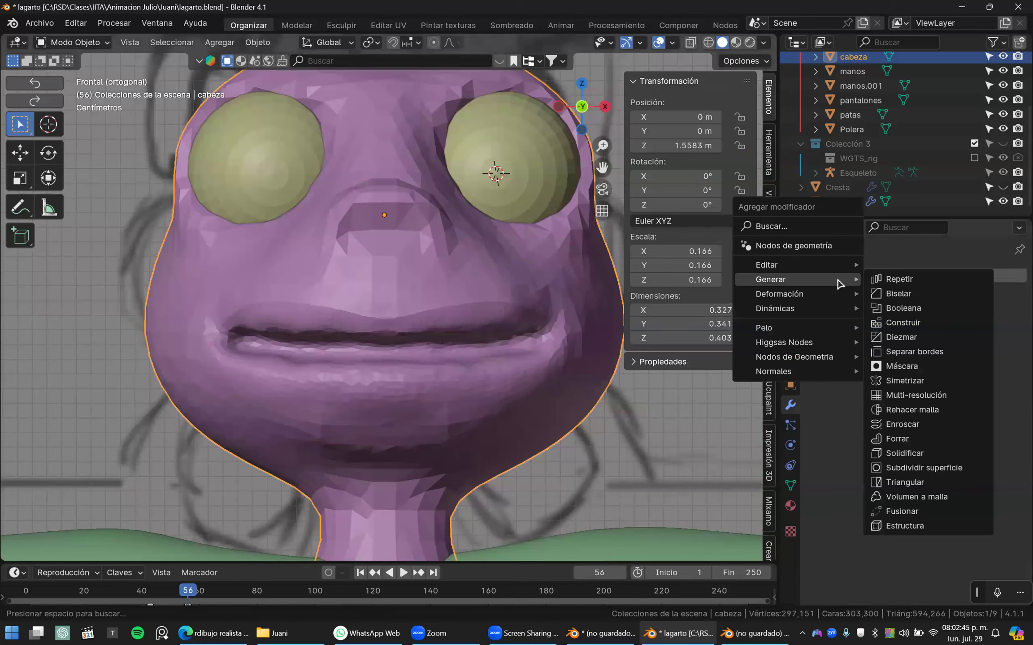
{"action": "left_click", "coordinate": [892, 337]}
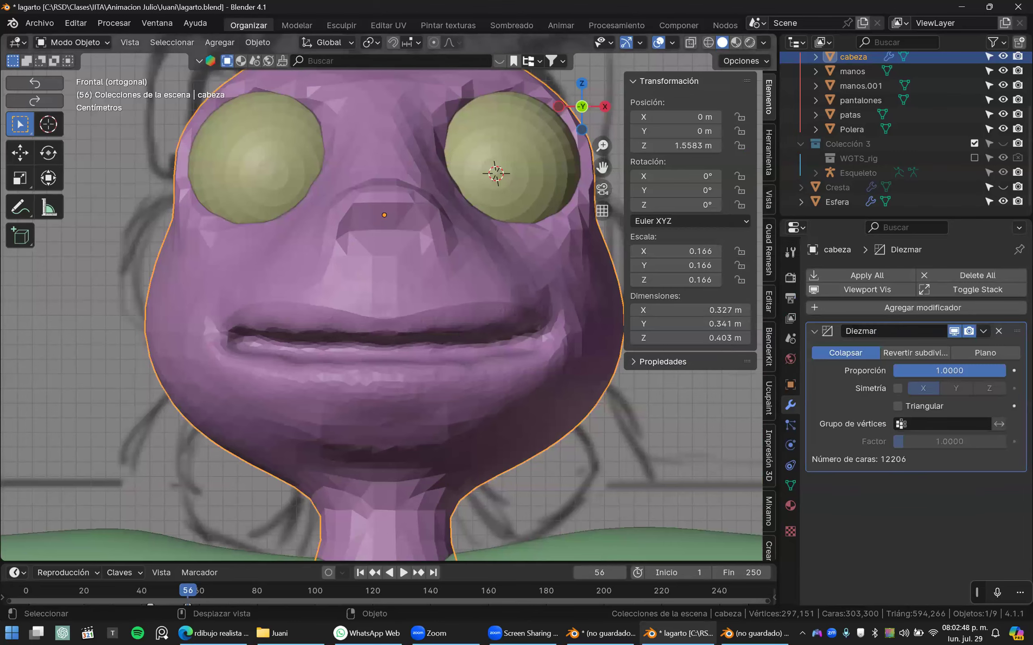
{"action": "key", "text": "shift+z"}
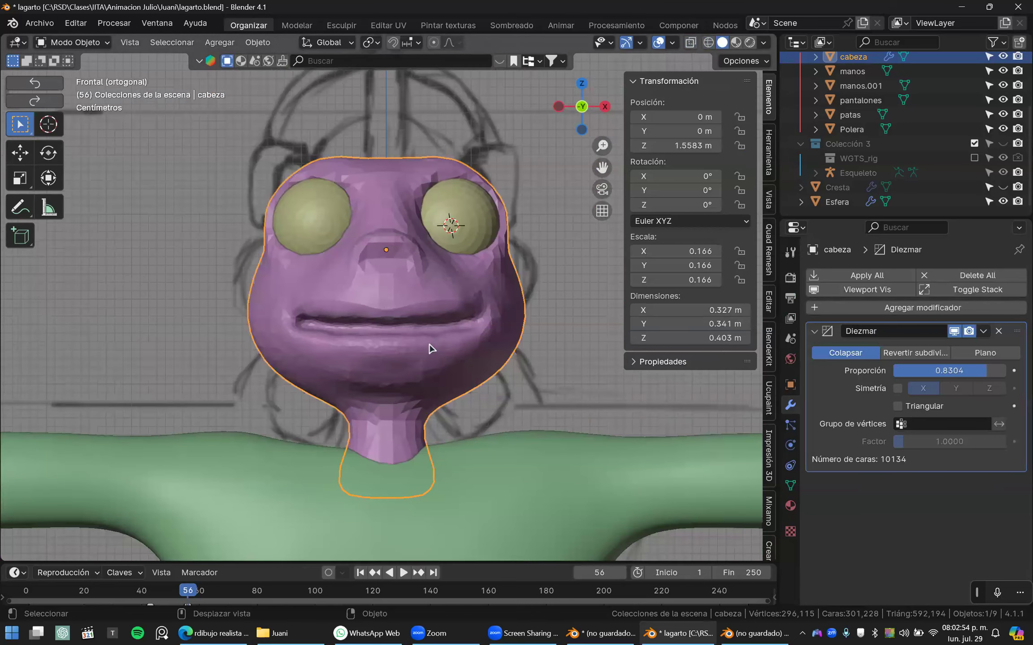
{"action": "scroll", "coordinate": [463, 351], "scroll_direction": "up", "scroll_amount": 1}
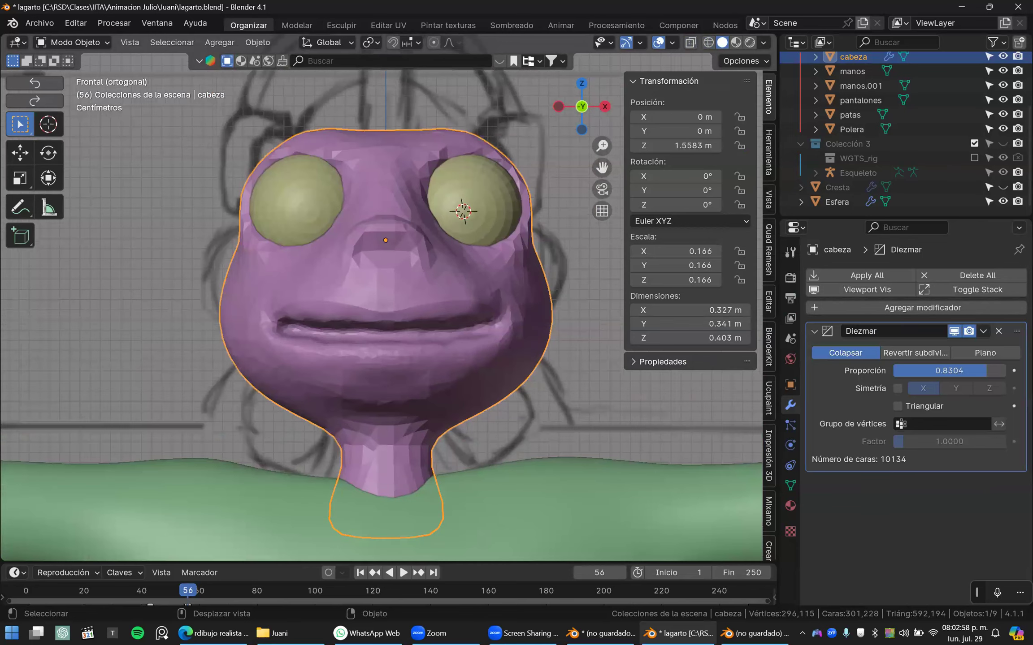
{"action": "left_click_drag", "start_coordinate": [987, 370], "coordinate": [950, 370]}
{"action": "middle_click_drag", "start_coordinate": [470, 321], "coordinate": [472, 321]}
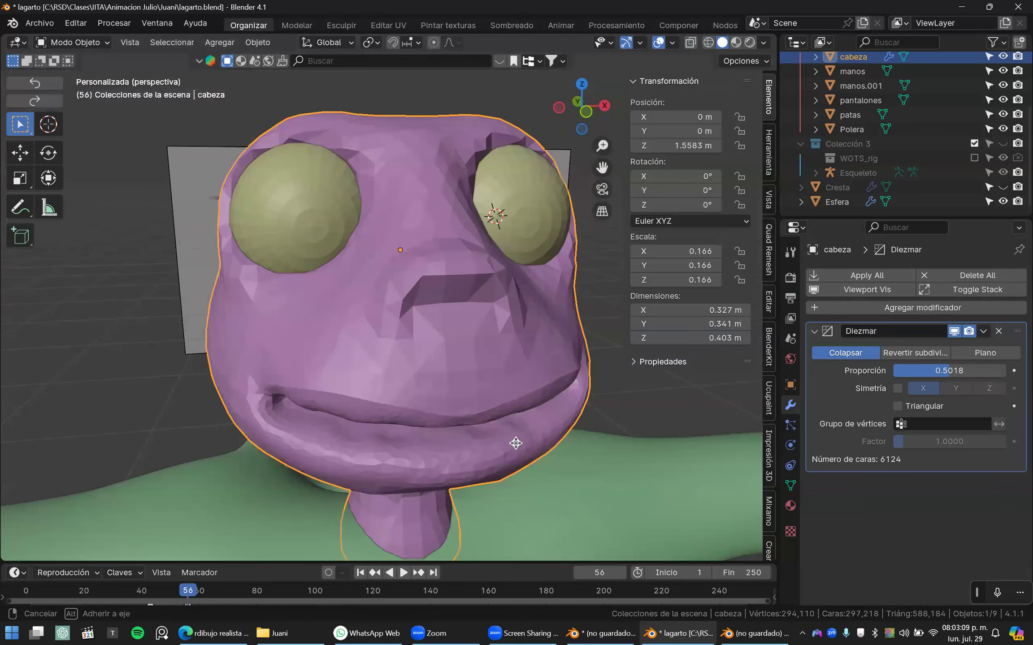
{"action": "middle_click_drag", "start_coordinate": [515, 442], "coordinate": [515, 442]}
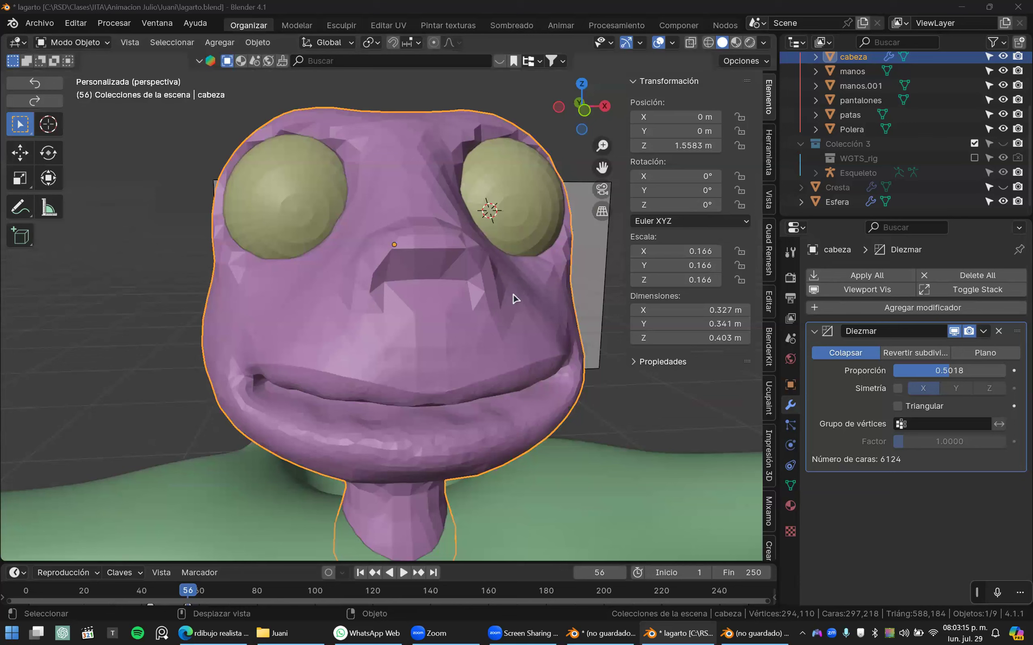
- Shade the decimated head smooth and check the mouth from the side
{"action": "right_click", "coordinate": [493, 286]}
{"action": "left_click", "coordinate": [444, 270]}
{"action": "mouse_move", "coordinate": [422, 353]}
{"action": "middle_mouse_down"}
{"action": "mouse_move", "coordinate": [393, 358]}
{"action": "mouse_move", "coordinate": [389, 372]}
{"action": "mouse_move", "coordinate": [480, 383]}
{"action": "mouse_move", "coordinate": [426, 360]}
{"action": "mouse_move", "coordinate": [448, 358]}
{"action": "middle_mouse_up"}
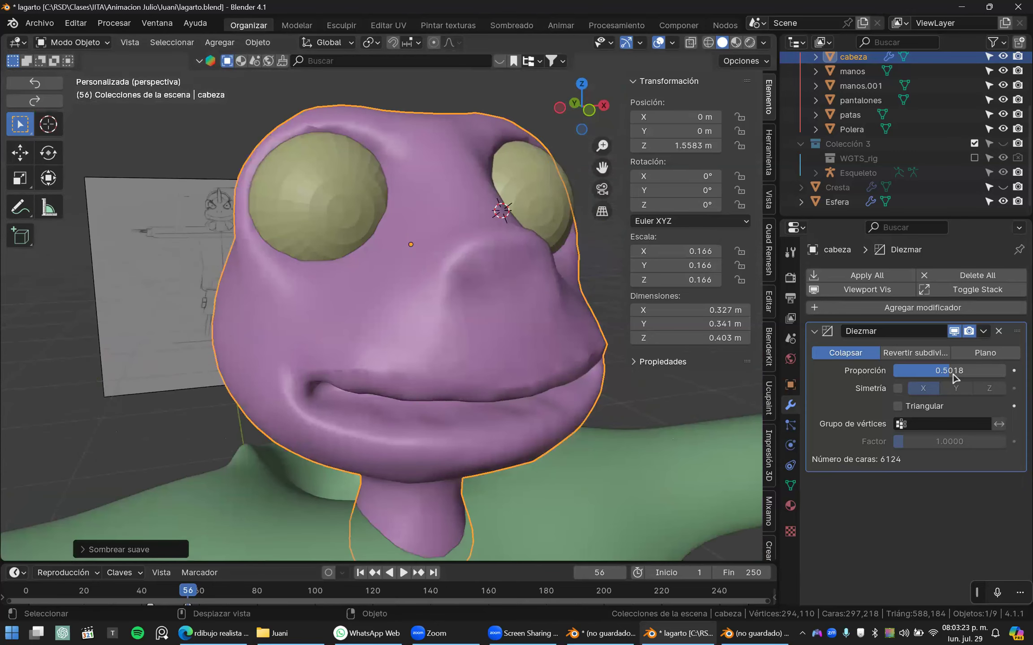
- Try Decimate ratios of 0.4240 and 0.3145 while checking the lips, then set the ratio to 0.6608
{"action": "mouse_move", "coordinate": [948, 371]}
{"action": "left_mouse_down"}
{"action": "mouse_move", "coordinate": [972, 371]}
{"action": "mouse_move", "coordinate": [941, 372]}
{"action": "left_mouse_up"}
{"action": "middle_click_drag", "start_coordinate": [387, 370], "coordinate": [300, 304]}
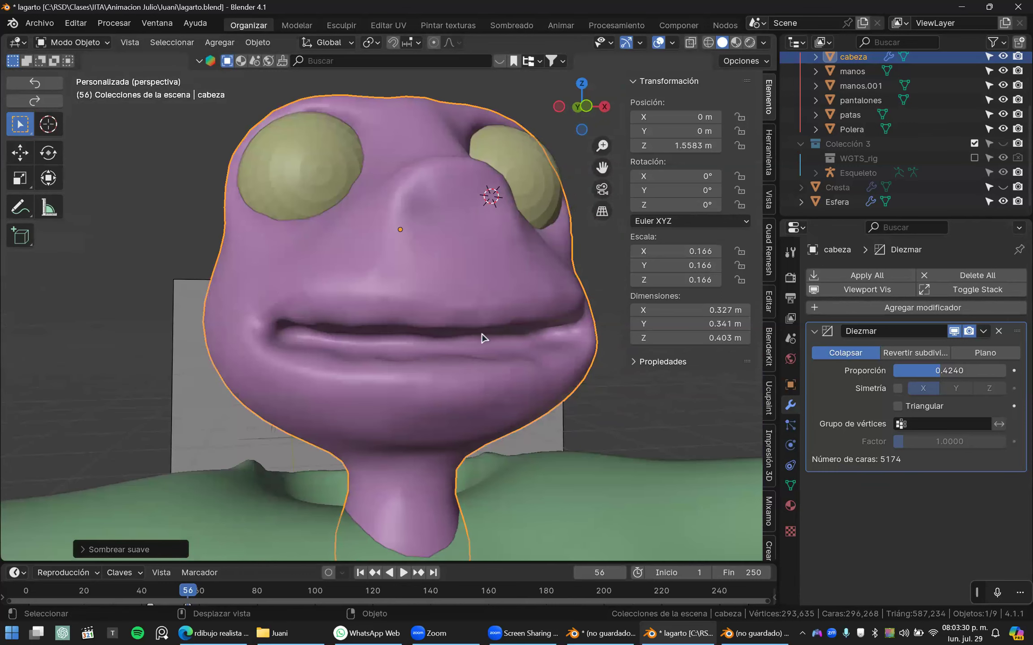
{"action": "middle_click_drag", "start_coordinate": [484, 341], "coordinate": [485, 341]}
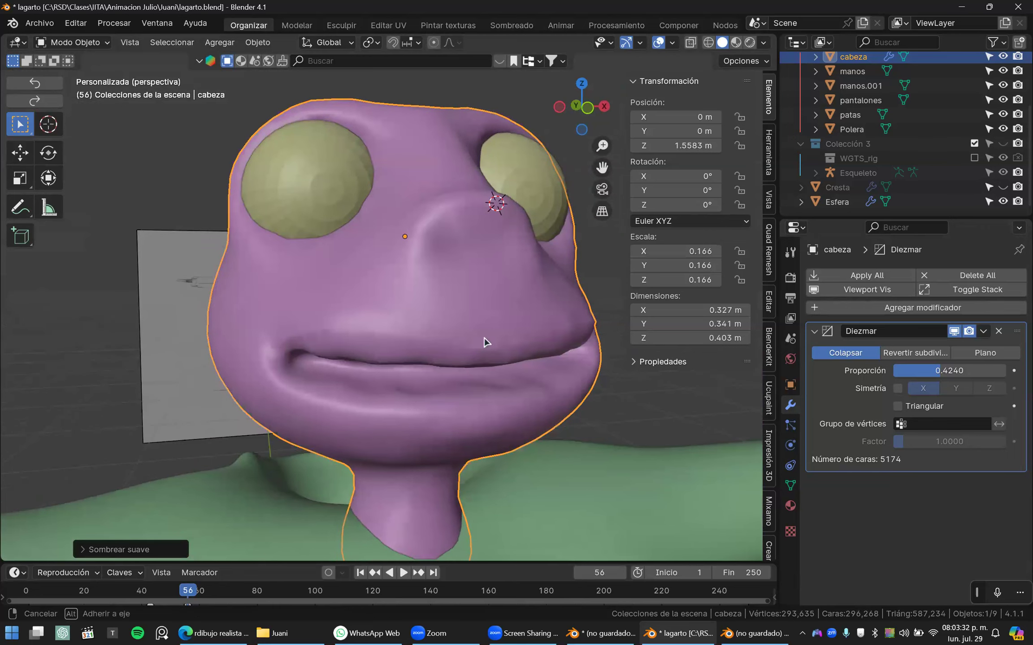
{"action": "middle_click_drag", "start_coordinate": [484, 338], "coordinate": [485, 338]}
{"action": "left_click_drag", "start_coordinate": [942, 372], "coordinate": [929, 371]}
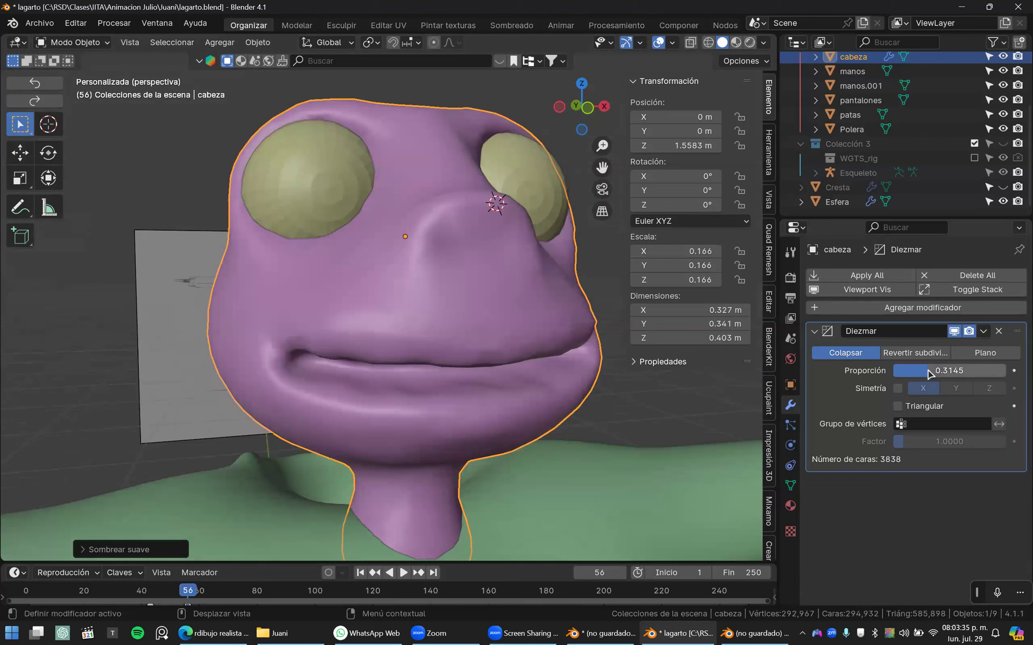
{"action": "left_click_drag", "start_coordinate": [928, 372], "coordinate": [949, 372]}
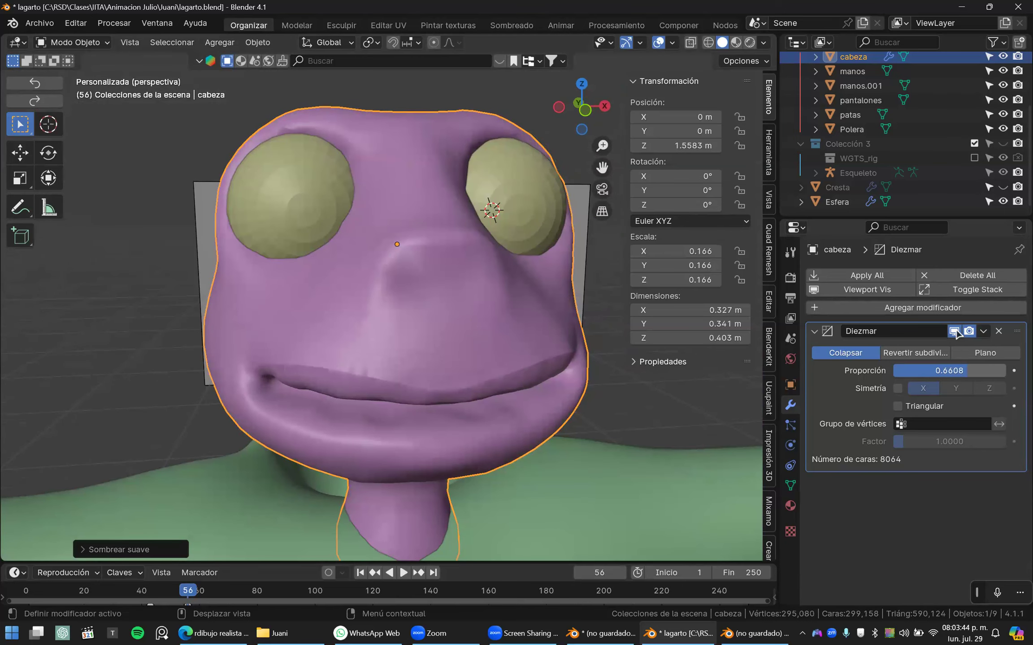
- Turn off the Decimate modifier's viewport display, enter Sculpt Mode on the head, and choose the Draw brush
{"action": "key", "text": "Tab"}
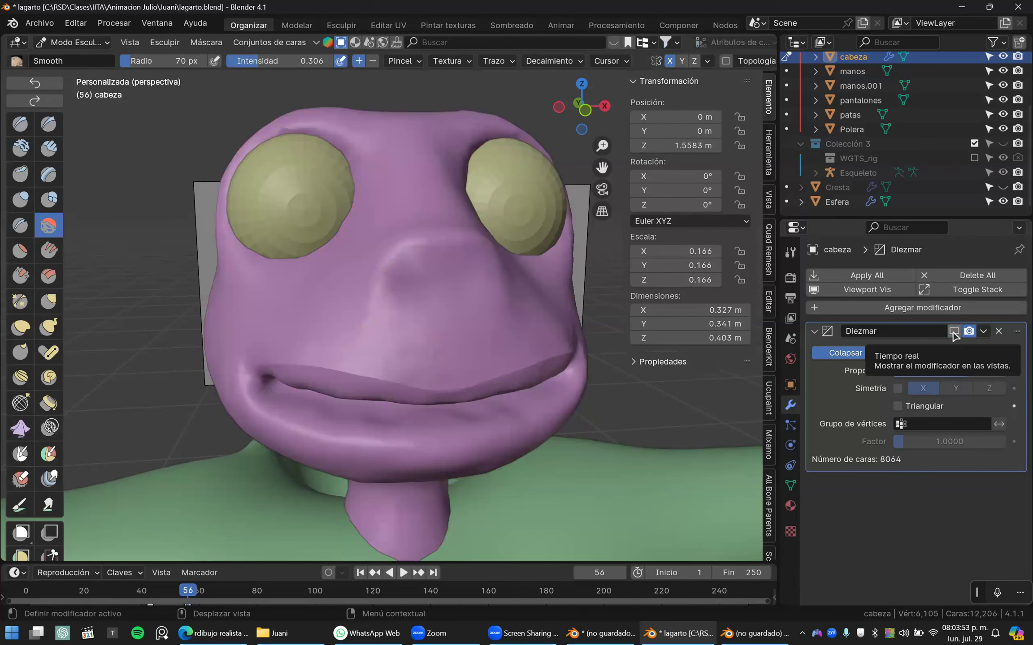
{"action": "middle_click_drag", "start_coordinate": [473, 258], "coordinate": [243, 228]}
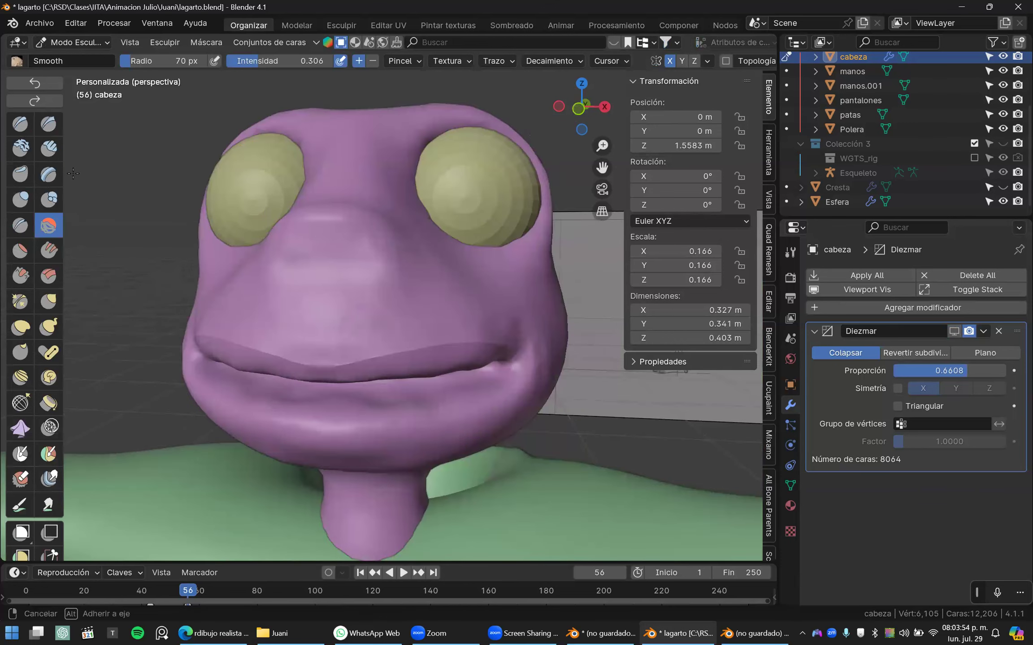
{"action": "left_click", "coordinate": [14, 127]}
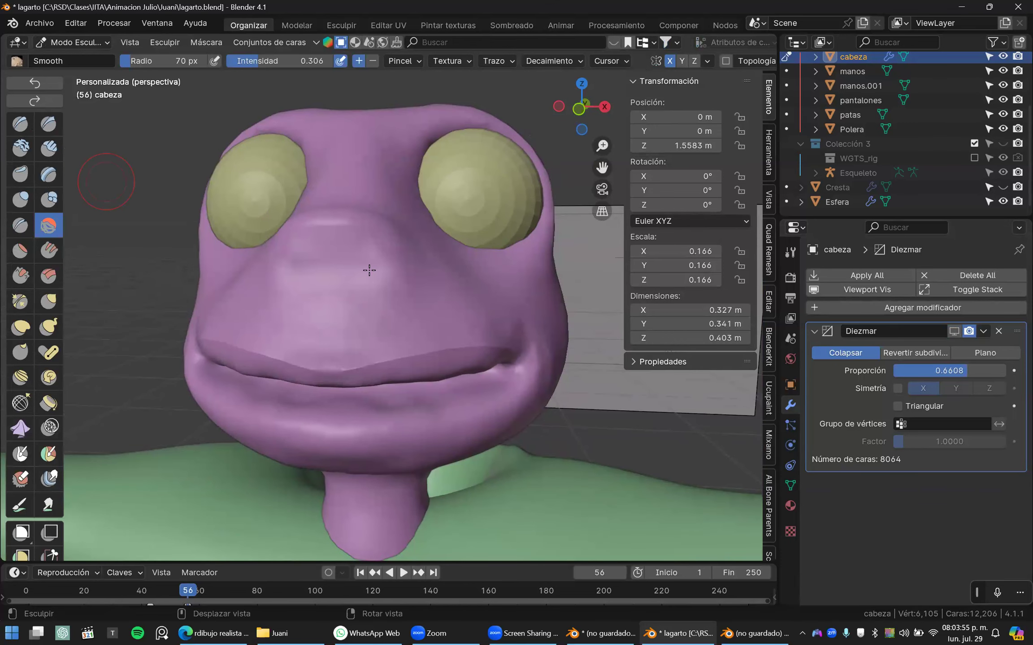
- Apply flat shading to the head in Object Mode and return to Sculpt Mode
{"action": "scroll", "coordinate": [370, 271], "scroll_direction": "up", "scroll_amount": 2}
{"action": "key", "text": "ctrl+Tab"}
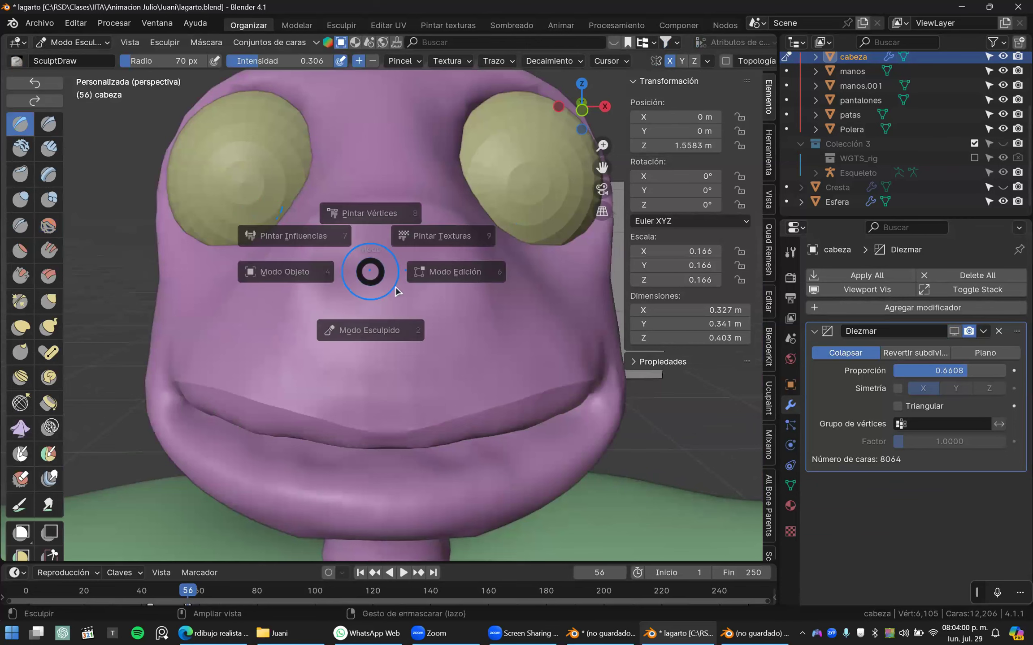
{"action": "left_click", "coordinate": [358, 302]}
{"action": "right_click", "coordinate": [424, 302]}
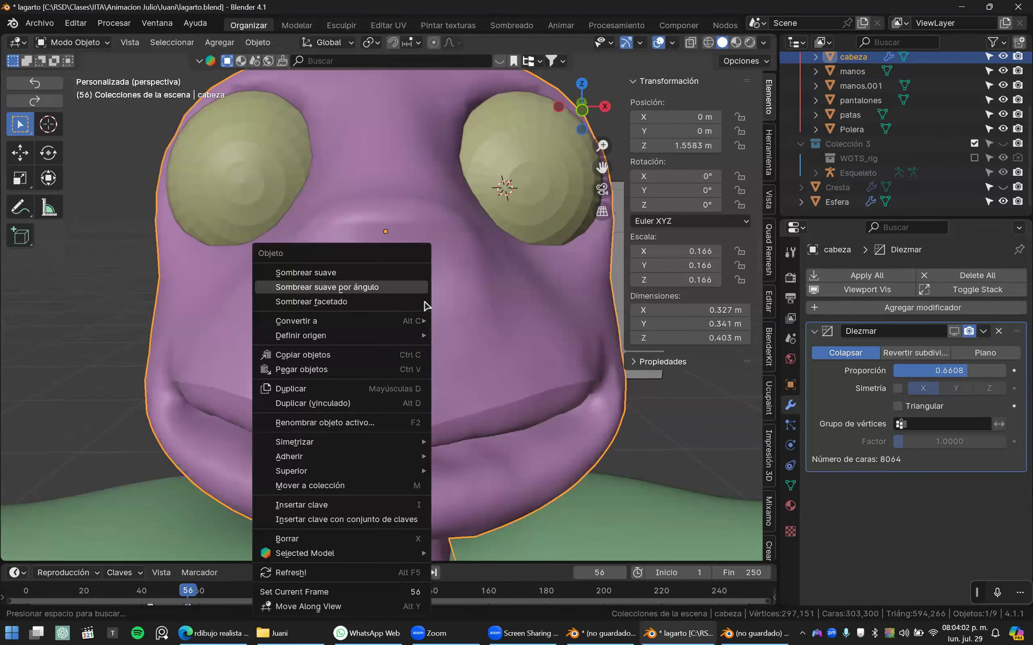
{"action": "left_click", "coordinate": [337, 306]}
{"action": "key", "text": "ctrl+Tab"}
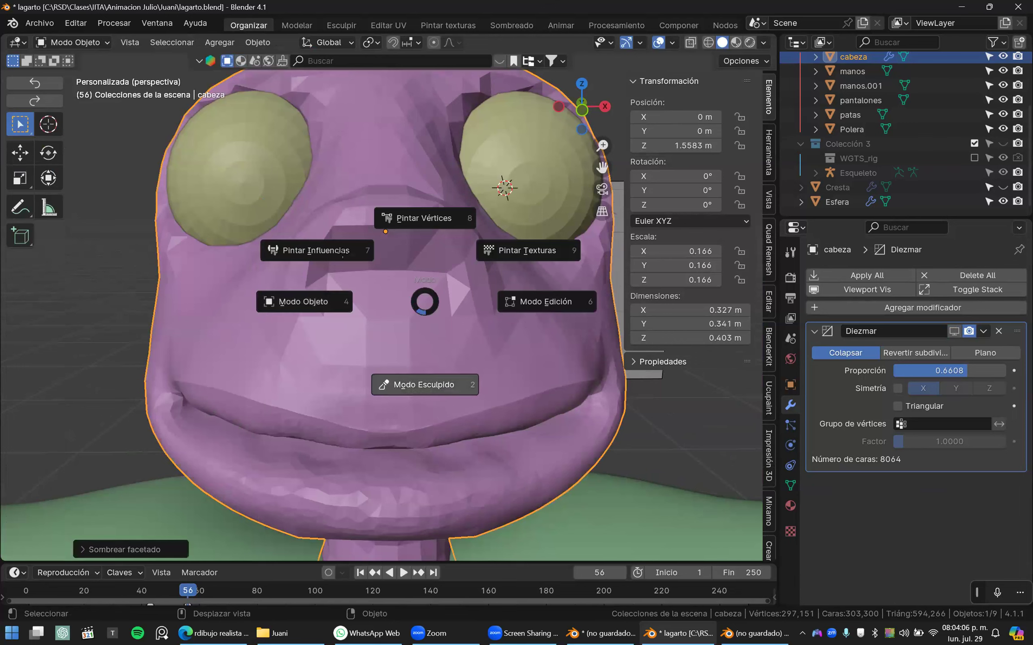
{"action": "key", "text": "2"}
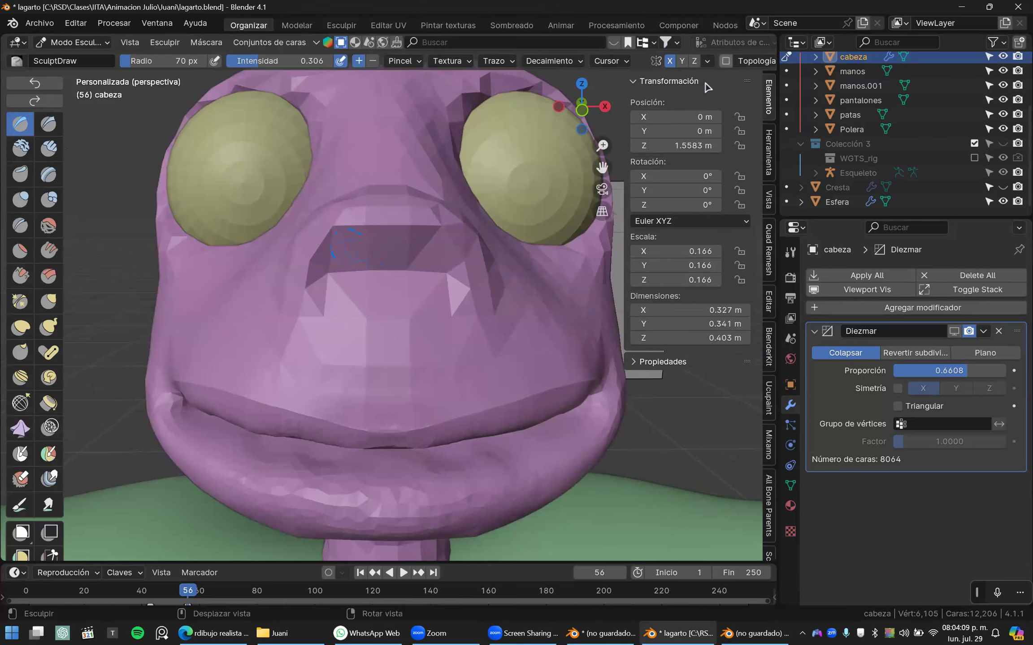
- Enable Dyntopo for the head and hide the viewport sidebar
{"action": "left_click", "coordinate": [725, 60]}
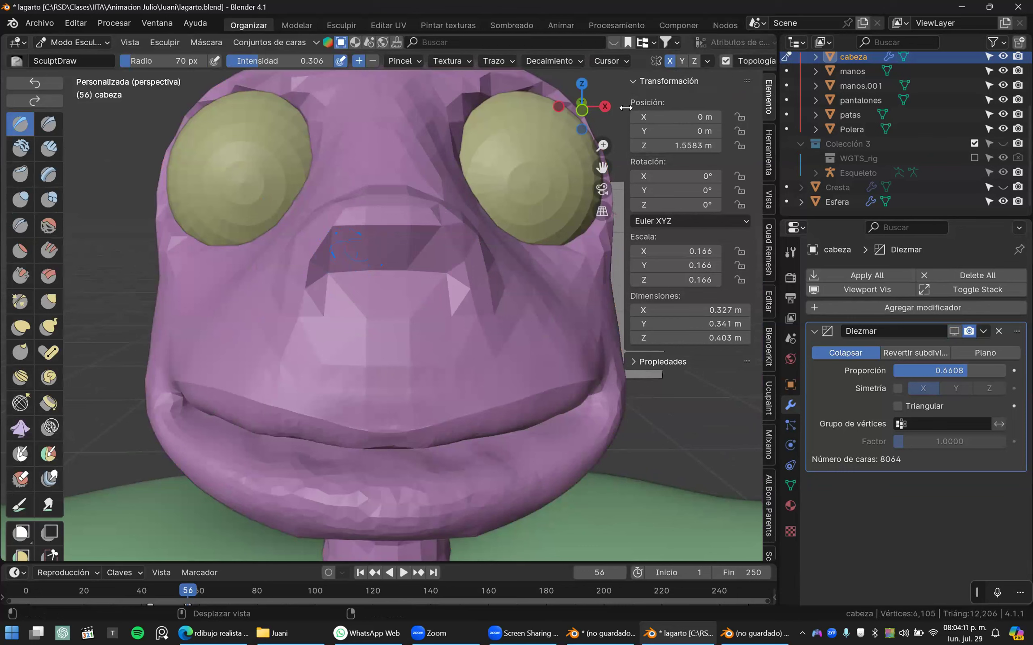
{"action": "left_click_drag", "start_coordinate": [625, 107], "coordinate": [739, 105]}
{"action": "scroll", "coordinate": [739, 65], "scroll_direction": "down", "scroll_amount": 2}
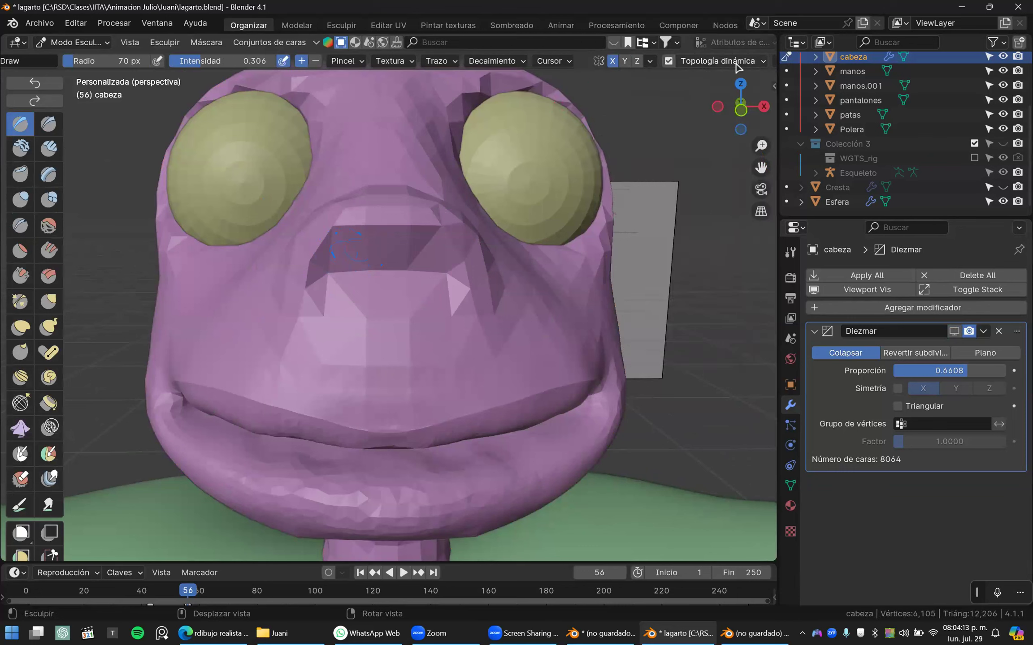
- Open the dynamic topology settings and increase the detail size
{"action": "scroll", "coordinate": [631, 65], "scroll_direction": "down", "scroll_amount": 2}
{"action": "left_click", "coordinate": [634, 63]}
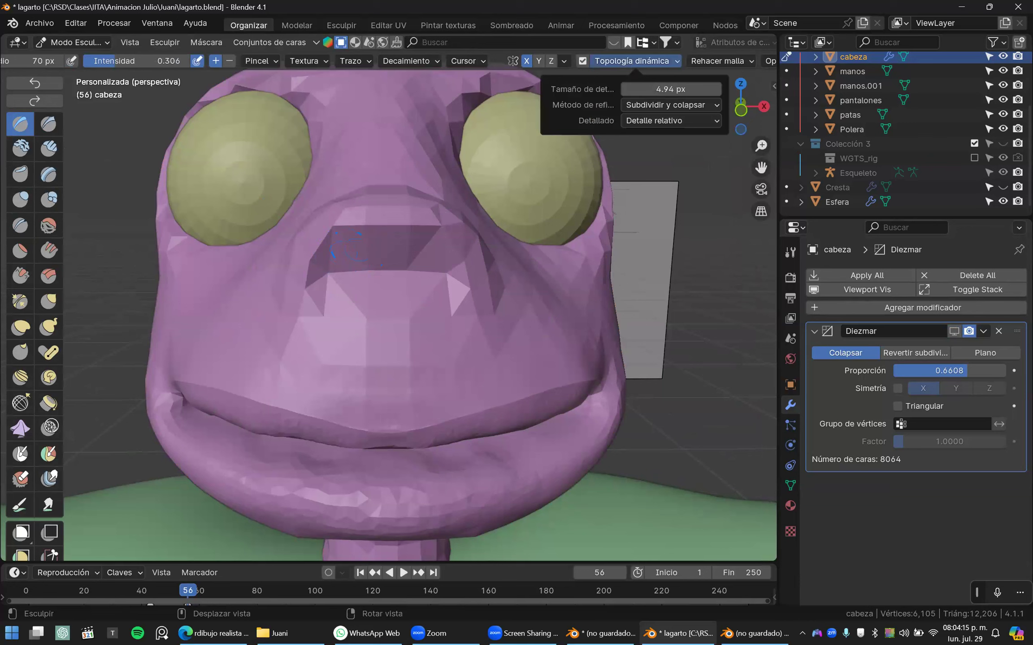
{"action": "left_click_drag", "start_coordinate": [671, 89], "coordinate": [685, 89]}
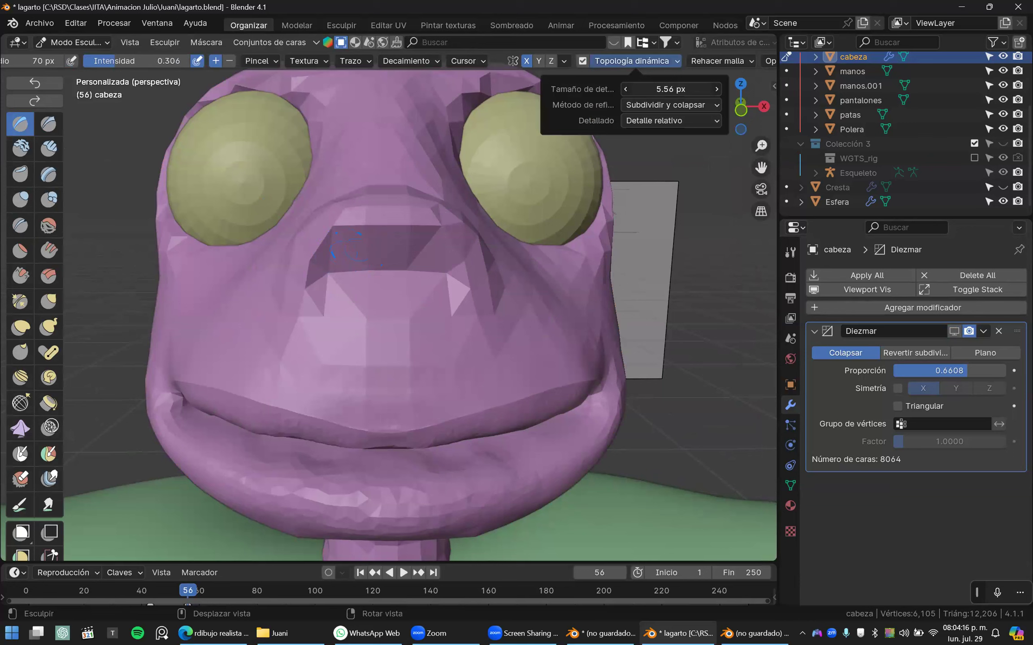
{"action": "left_click_drag", "start_coordinate": [686, 88], "coordinate": [700, 89]}
{"action": "mouse_move", "coordinate": [672, 89]}
{"action": "left_mouse_down"}
{"action": "mouse_move", "coordinate": [692, 89]}
{"action": "mouse_move", "coordinate": [669, 106]}
{"action": "left_mouse_up"}
- Set the Draw brush to a 121 px radius and 0.694 strength and sculpt two nostrils into the snout
{"action": "key", "text": "f"}
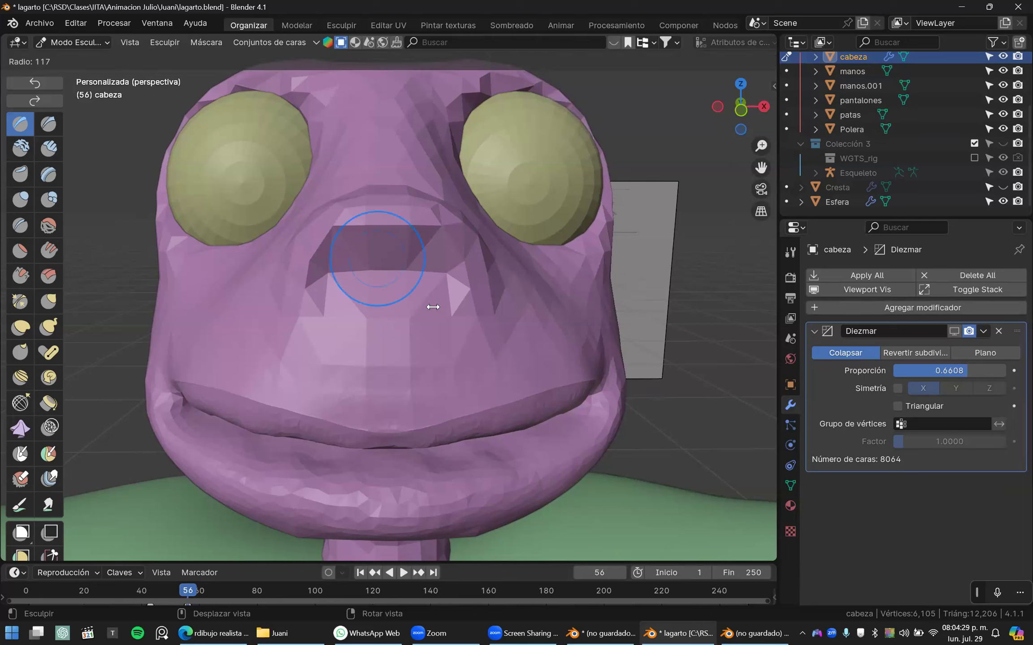
{"action": "left_click", "coordinate": [434, 307]}
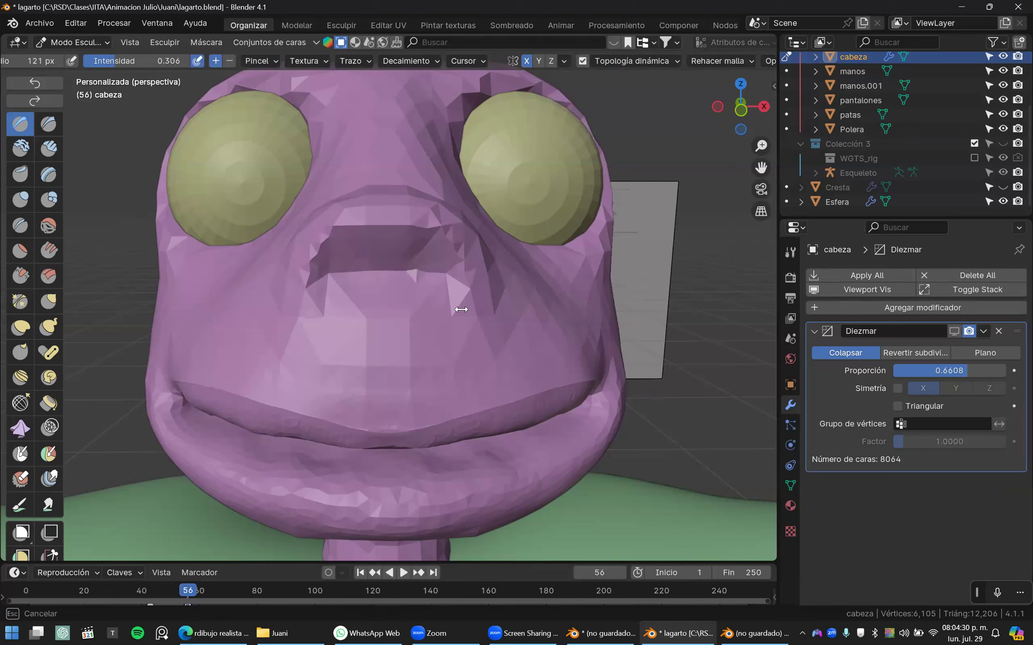
{"action": "left_click", "coordinate": [433, 307]}
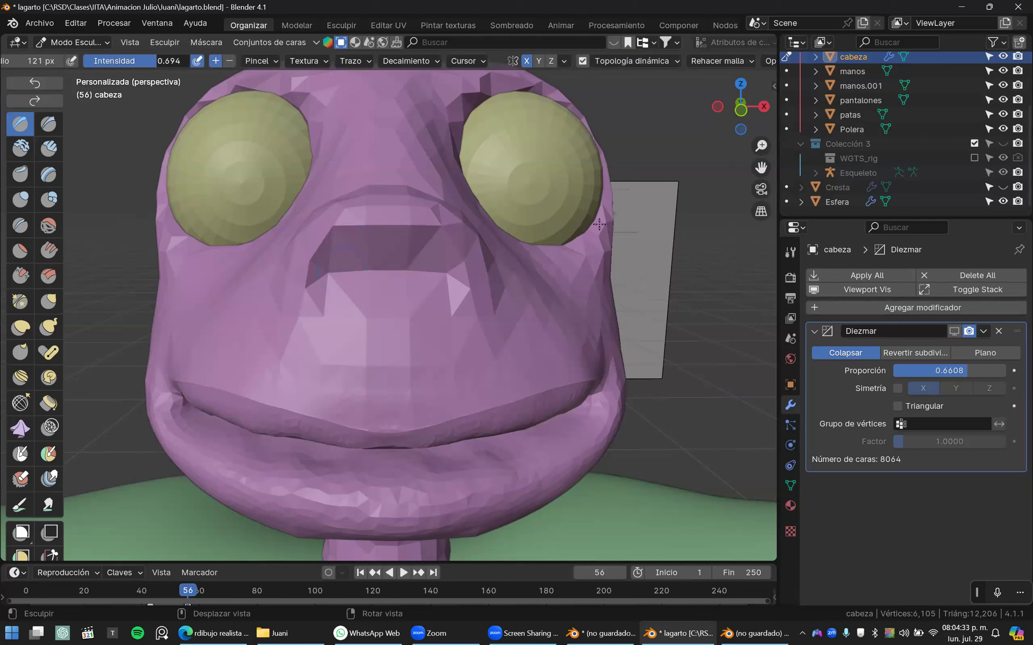
{"action": "key", "text": "shift+f"}
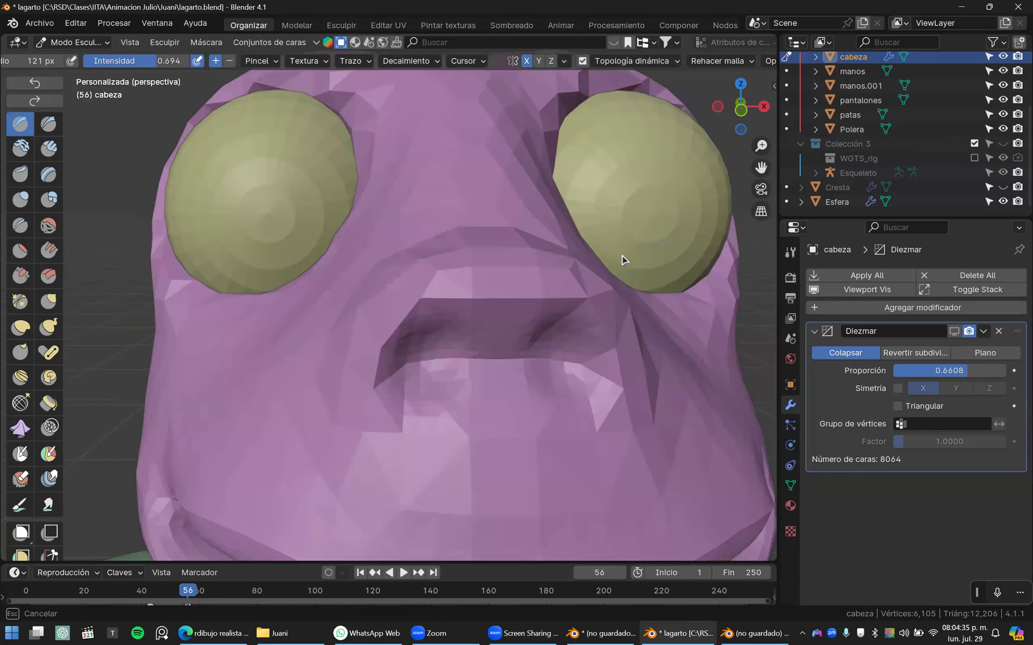
{"action": "left_click_drag", "start_coordinate": [476, 340], "coordinate": [503, 333]}
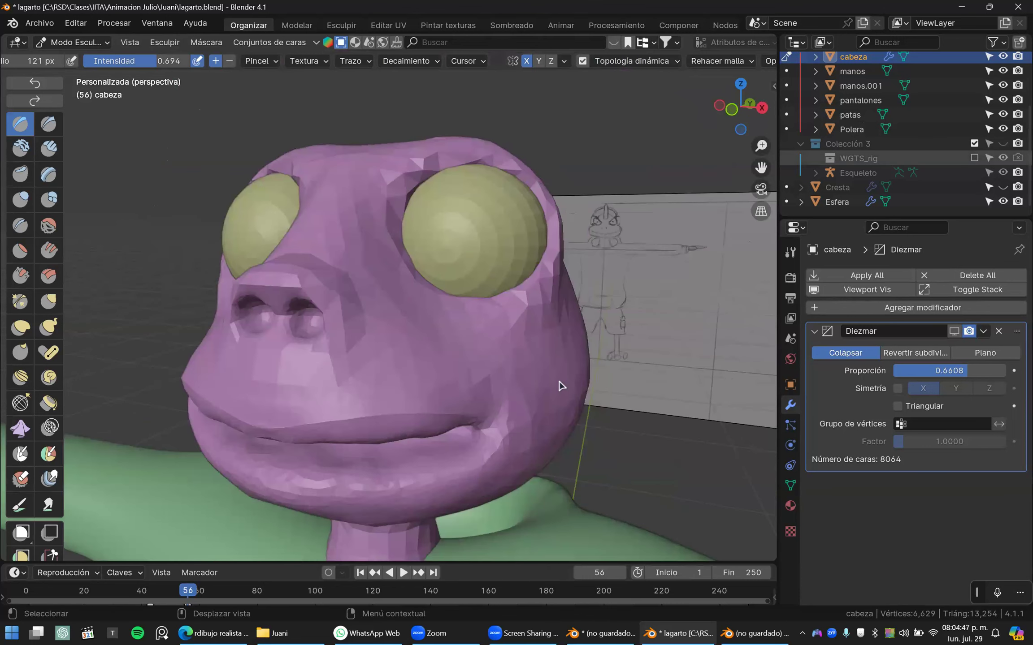
- Turn dynamic topology off and reshape the area above the nostrils with the Draw brush at a 62 px radius
{"action": "key", "text": "ctrl+Tab"}
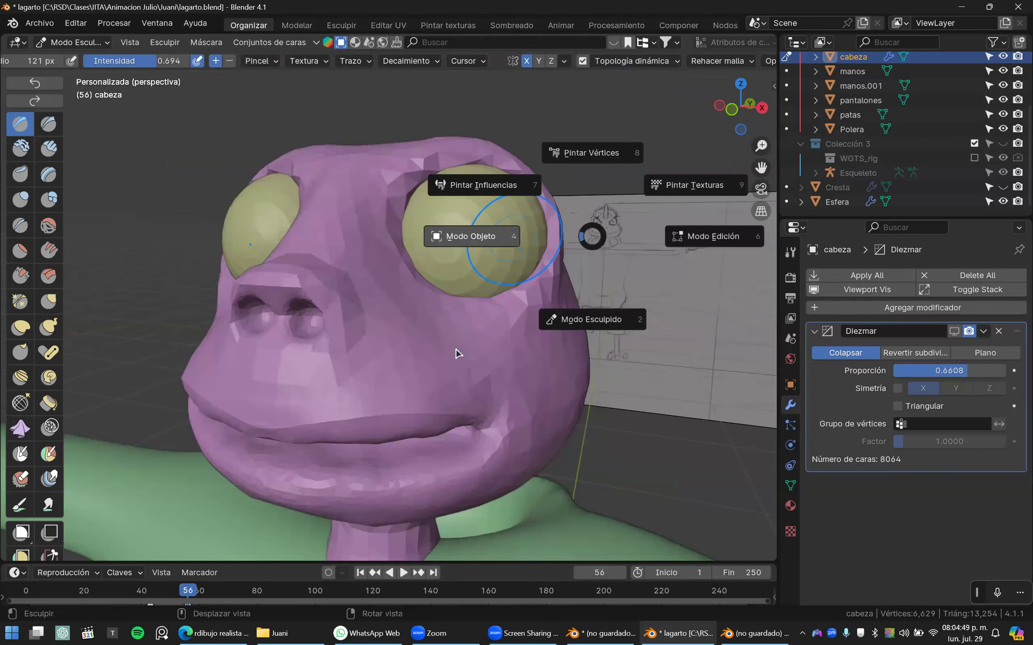
{"action": "left_click", "coordinate": [395, 351]}
{"action": "left_click", "coordinate": [404, 352]}
{"action": "scroll", "coordinate": [411, 353], "scroll_direction": "down", "scroll_amount": 3}
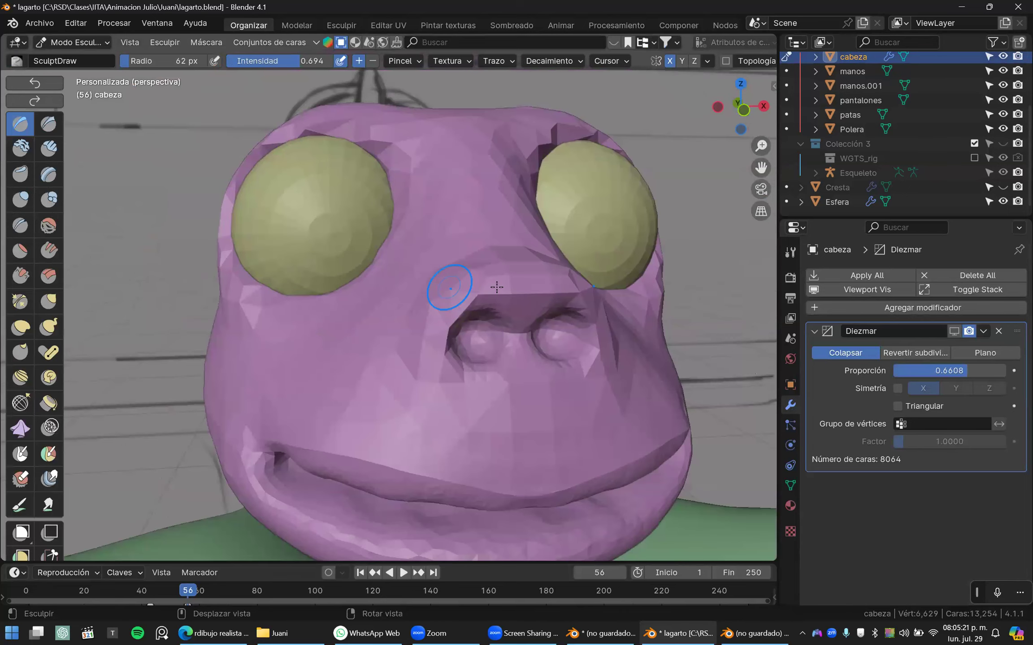
{"action": "mouse_move", "coordinate": [536, 287]}
{"action": "left_mouse_down"}
{"action": "mouse_move", "coordinate": [491, 267]}
{"action": "mouse_move", "coordinate": [432, 318]}
{"action": "mouse_move", "coordinate": [448, 329]}
{"action": "mouse_move", "coordinate": [493, 259]}
{"action": "left_mouse_up"}
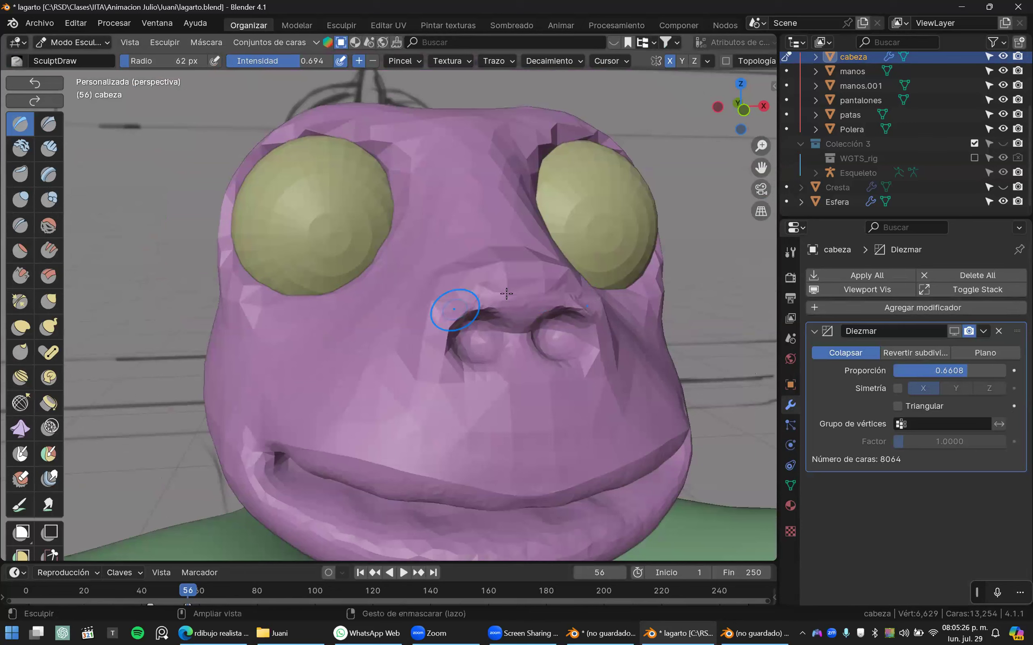
{"action": "mouse_move", "coordinate": [502, 286]}
{"action": "left_mouse_down"}
{"action": "mouse_move", "coordinate": [452, 291]}
{"action": "mouse_move", "coordinate": [518, 290]}
{"action": "mouse_move", "coordinate": [468, 271]}
{"action": "mouse_move", "coordinate": [451, 286]}
{"action": "left_mouse_up"}
- Enable dynamic topology and sculpt the upper rim of the nostrils with the Crease brush
{"action": "left_click_drag", "start_coordinate": [749, 73], "coordinate": [750, 68]}
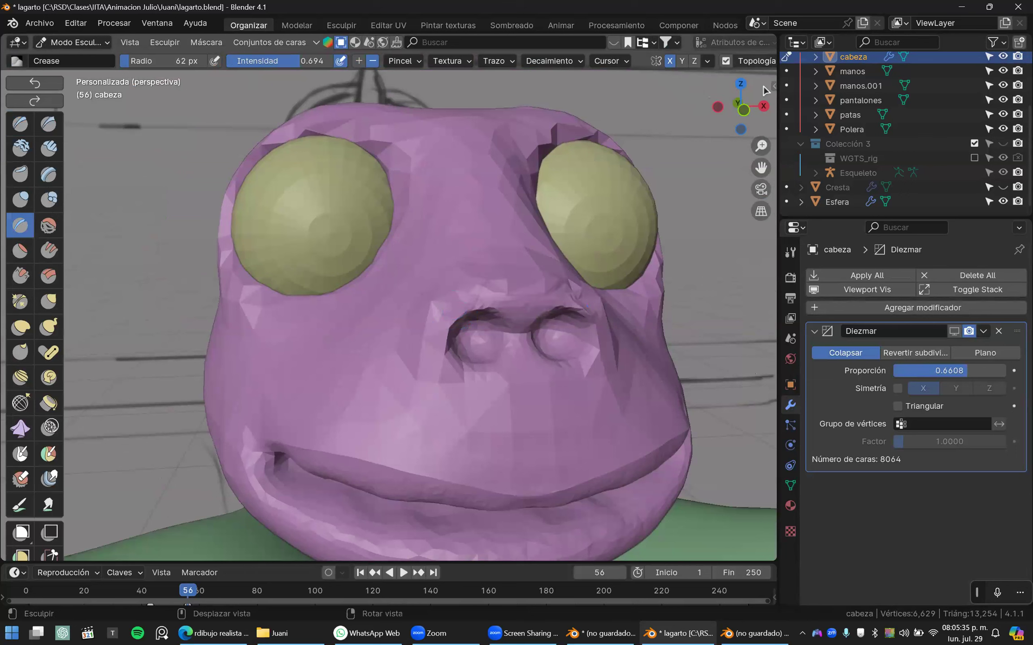
{"action": "left_click", "coordinate": [757, 61]}
{"action": "middle_click_drag", "start_coordinate": [564, 246], "coordinate": [504, 267]}
{"action": "mouse_move", "coordinate": [540, 289]}
{"action": "left_mouse_down"}
{"action": "mouse_move", "coordinate": [534, 325]}
{"action": "mouse_move", "coordinate": [545, 360]}
{"action": "mouse_move", "coordinate": [480, 344]}
{"action": "left_mouse_up"}
{"action": "middle_click_drag", "start_coordinate": [481, 344], "coordinate": [442, 369]}
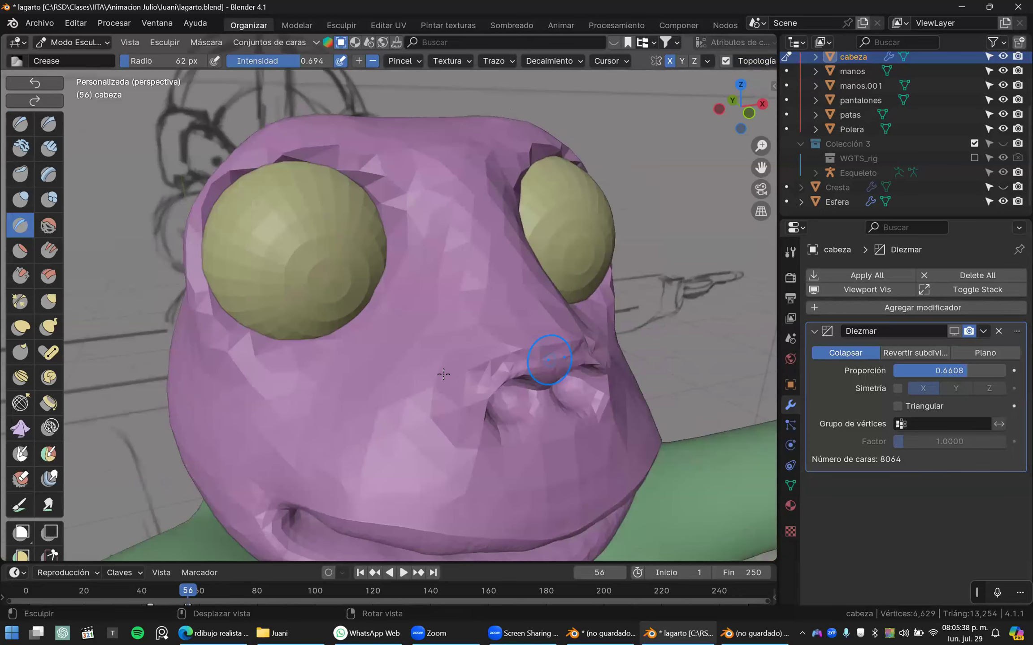
- Set the Crease brush's pinch to 1.000 and strength to 0.744, try a stroke above the nostrils, and undo it
{"action": "left_click_drag", "start_coordinate": [300, 61], "coordinate": [248, 61]}
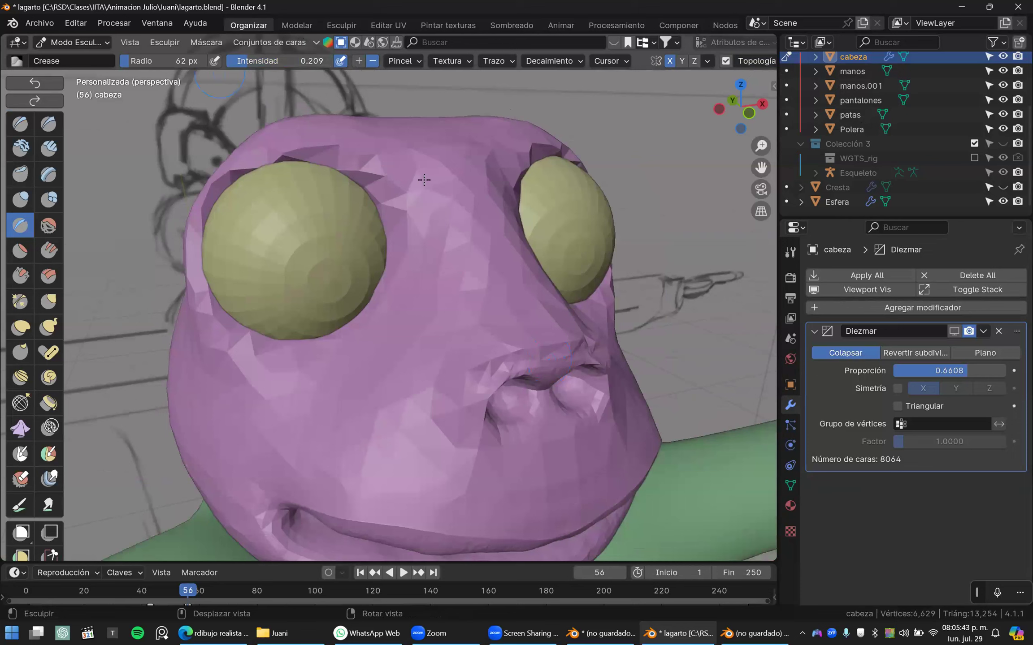
{"action": "right_click", "coordinate": [428, 178]}
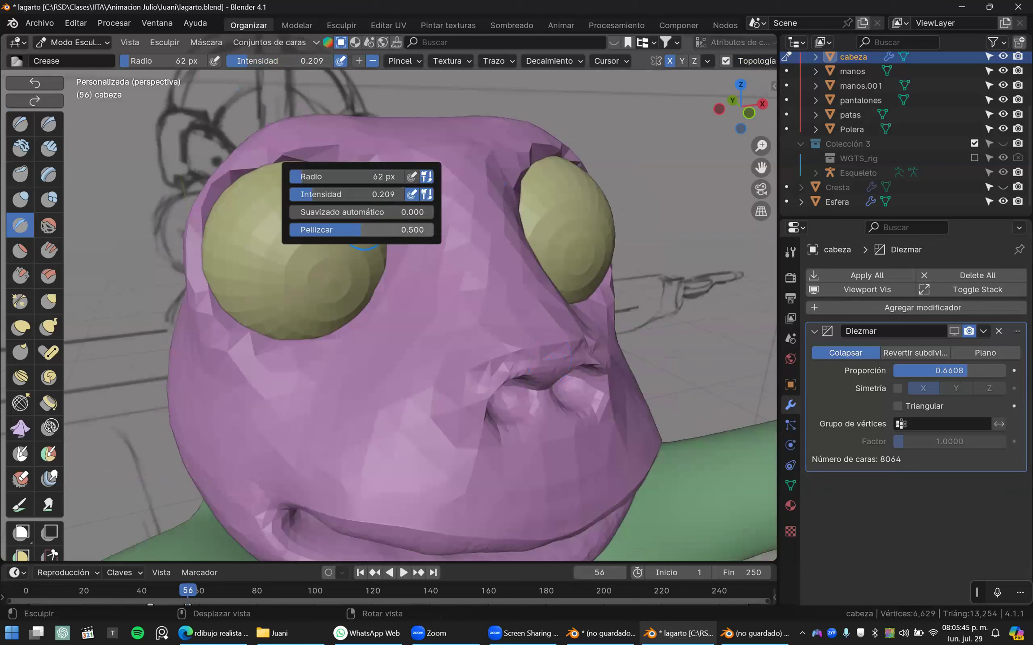
{"action": "left_click_drag", "start_coordinate": [360, 229], "coordinate": [381, 229]}
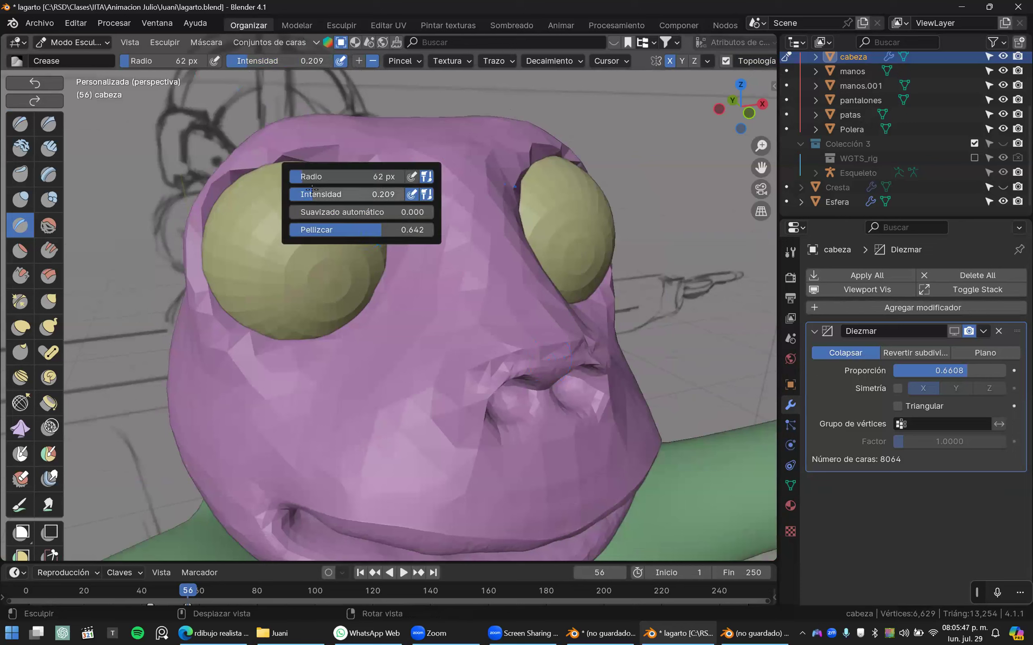
{"action": "left_click_drag", "start_coordinate": [312, 194], "coordinate": [376, 194]}
{"action": "mouse_move", "coordinate": [534, 297]}
{"action": "left_mouse_down"}
{"action": "mouse_move", "coordinate": [422, 316]}
{"action": "mouse_move", "coordinate": [550, 274]}
{"action": "mouse_move", "coordinate": [402, 328]}
{"action": "mouse_move", "coordinate": [500, 335]}
{"action": "left_mouse_up"}
{"action": "key", "text": "ctrl+z"}
- Lower the Crease strength to 0.261, try strokes along the bridge of the nose, and undo them
{"action": "right_click", "coordinate": [440, 284]}
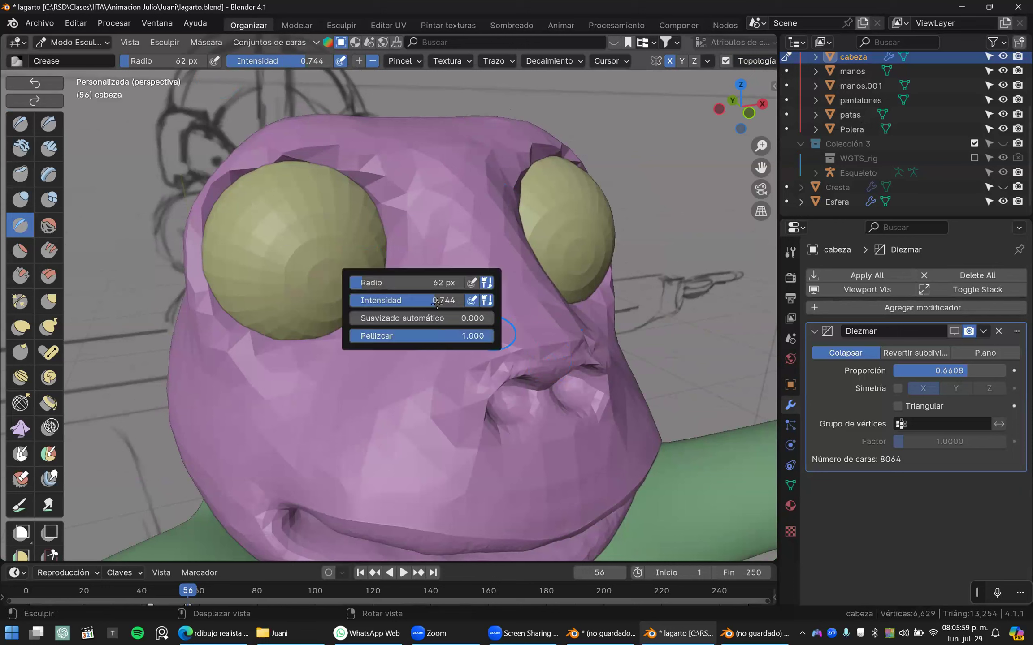
{"action": "left_click_drag", "start_coordinate": [437, 303], "coordinate": [380, 303]}
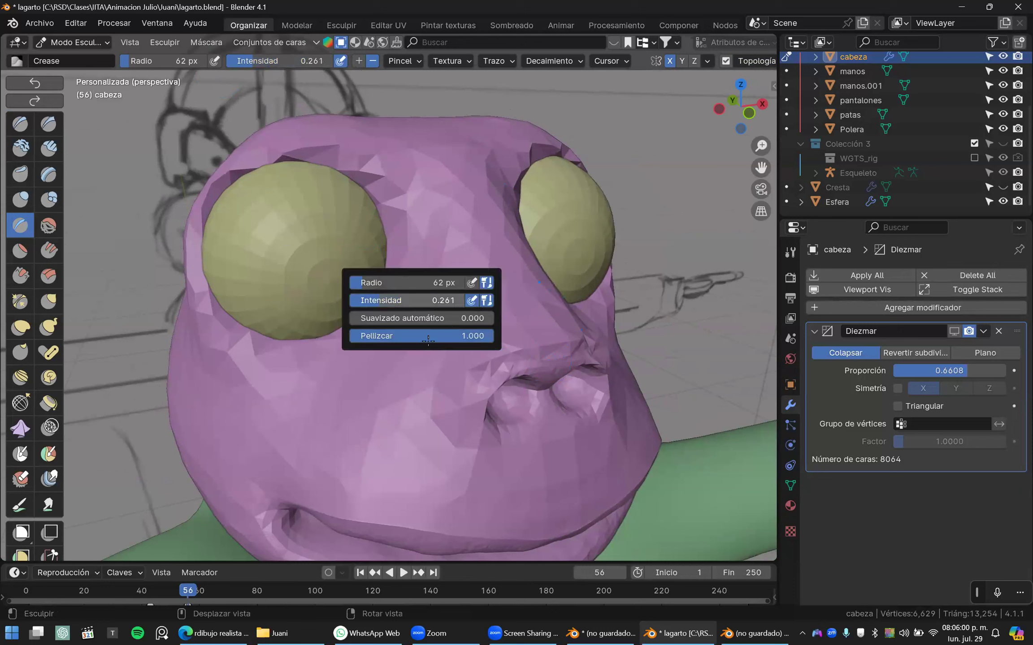
{"action": "left_click_drag", "start_coordinate": [478, 310], "coordinate": [472, 316]}
{"action": "mouse_move", "coordinate": [486, 321]}
{"action": "left_mouse_down"}
{"action": "mouse_move", "coordinate": [439, 326]}
{"action": "mouse_move", "coordinate": [473, 310]}
{"action": "mouse_move", "coordinate": [487, 276]}
{"action": "mouse_move", "coordinate": [391, 332]}
{"action": "mouse_move", "coordinate": [404, 295]}
{"action": "left_mouse_up"}
{"action": "key", "text": "ctrl+z"}
- Set the Crease strength to 0.344 and make an inverted crease stroke along the upper nostril rim
{"action": "right_click", "coordinate": [453, 332]}
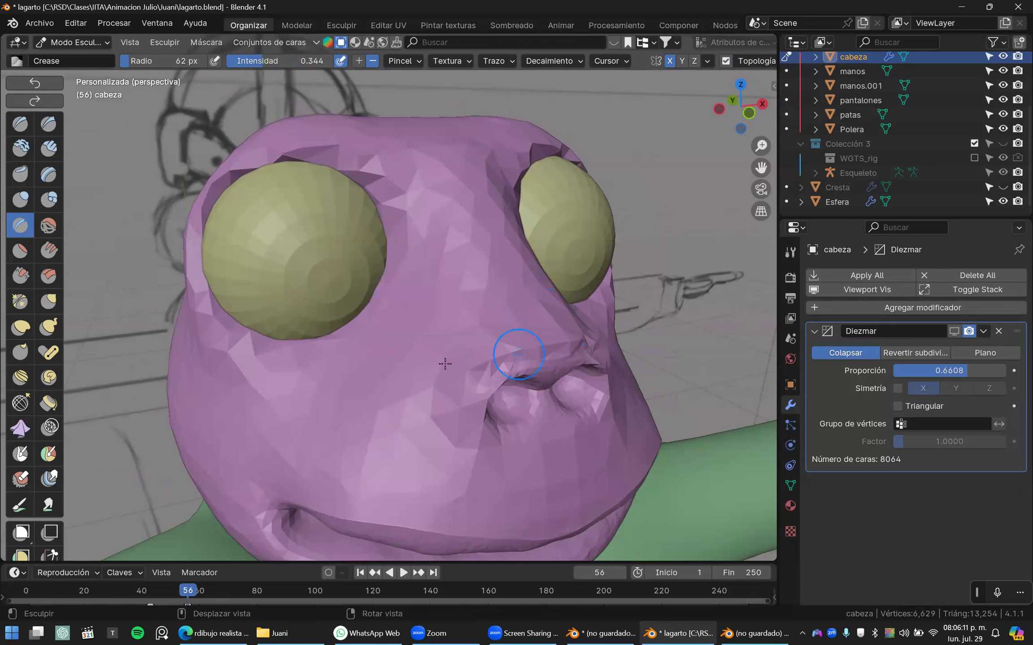
{"action": "mouse_move", "coordinate": [472, 362]}
{"action": "left_mouse_down", "text": "ctrl"}
{"action": "mouse_move", "coordinate": [545, 352]}
{"action": "mouse_move", "coordinate": [448, 372]}
{"action": "mouse_move", "coordinate": [535, 351]}
{"action": "left_mouse_up", "text": "ctrl"}
{"action": "mouse_move", "coordinate": [495, 326]}
{"action": "right_mouse_down"}
{"action": "mouse_move", "coordinate": [424, 260]}
{"action": "mouse_move", "coordinate": [450, 284]}
{"action": "right_mouse_up"}
- Set the brush strength to 0.191 and build up the skin around the nostrils with the Draw brush
{"action": "left_click_drag", "start_coordinate": [270, 64], "coordinate": [253, 63]}
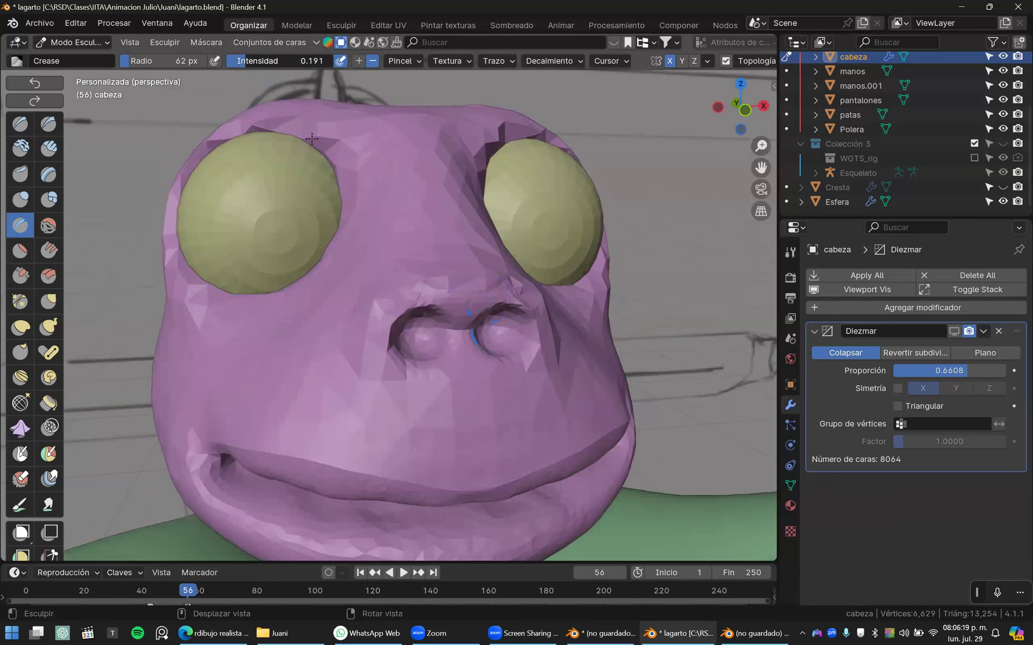
{"action": "middle_click_drag", "start_coordinate": [460, 288], "coordinate": [486, 318]}
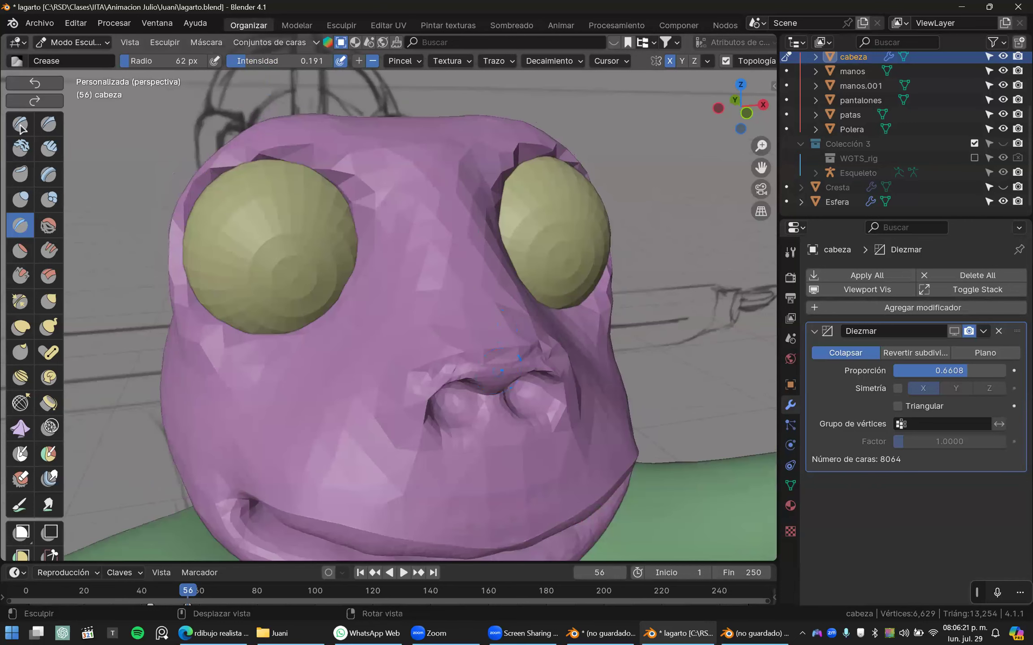
{"action": "key", "text": "x"}
{"action": "mouse_move", "coordinate": [462, 354]}
{"action": "left_mouse_down"}
{"action": "mouse_move", "coordinate": [504, 361]}
{"action": "mouse_move", "coordinate": [435, 363]}
{"action": "mouse_move", "coordinate": [478, 346]}
{"action": "mouse_move", "coordinate": [456, 371]}
{"action": "left_mouse_up"}
{"action": "mouse_move", "coordinate": [427, 330]}
{"action": "middle_mouse_down"}
{"action": "mouse_move", "coordinate": [379, 248]}
{"action": "mouse_move", "coordinate": [360, 235]}
{"action": "middle_mouse_up"}
{"action": "scroll", "coordinate": [345, 293], "scroll_direction": "up", "scroll_amount": 3}
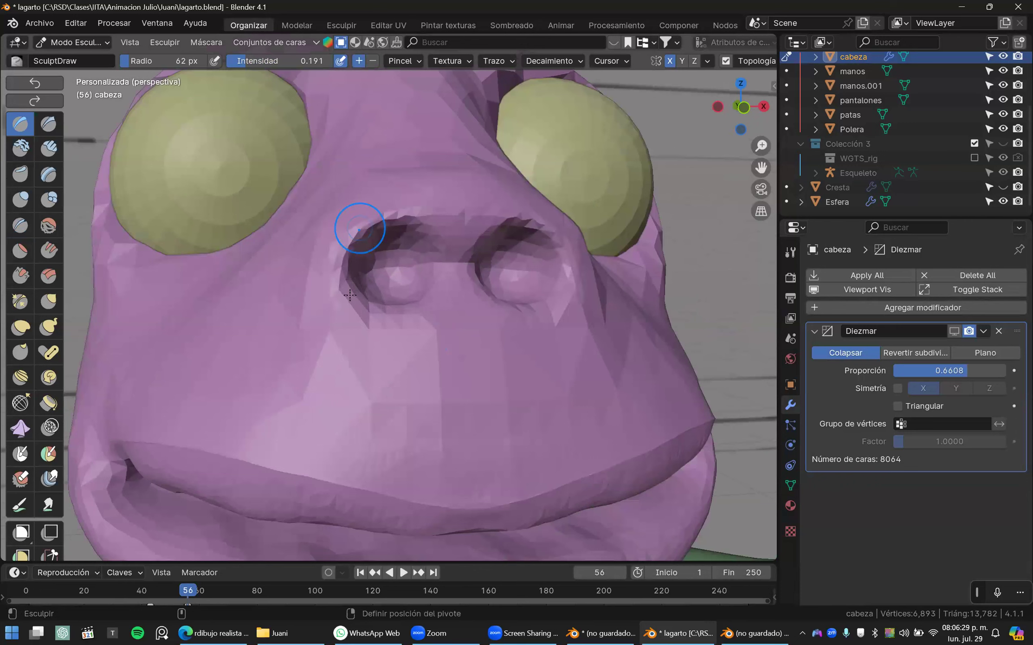
{"action": "middle_click_drag", "start_coordinate": [350, 295], "coordinate": [402, 360]}
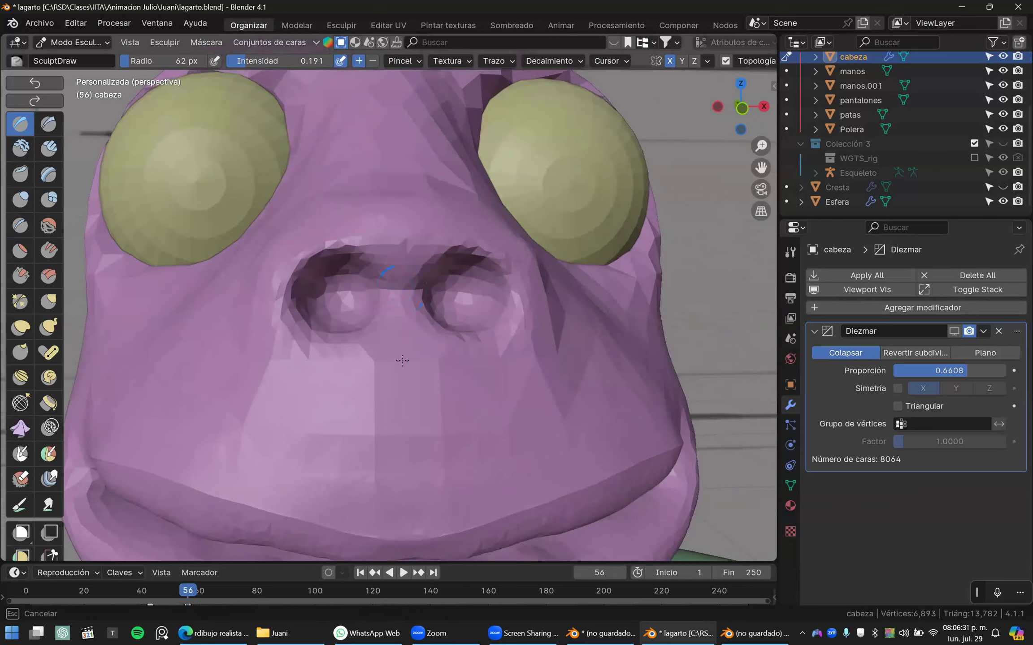
- Raise the Draw strength to 0.494, sculpt the snout between the nostrils and upper lip, and undo the last strokes
{"action": "left_click_drag", "start_coordinate": [269, 61], "coordinate": [292, 61]}
{"action": "mouse_move", "coordinate": [407, 279]}
{"action": "left_mouse_down"}
{"action": "mouse_move", "coordinate": [406, 342]}
{"action": "mouse_move", "coordinate": [407, 315]}
{"action": "mouse_move", "coordinate": [395, 336]}
{"action": "mouse_move", "coordinate": [387, 277]}
{"action": "mouse_move", "coordinate": [379, 319]}
{"action": "mouse_move", "coordinate": [413, 359]}
{"action": "mouse_move", "coordinate": [419, 352]}
{"action": "mouse_move", "coordinate": [399, 398]}
{"action": "mouse_move", "coordinate": [394, 374]}
{"action": "mouse_move", "coordinate": [395, 397]}
{"action": "mouse_move", "coordinate": [365, 414]}
{"action": "mouse_move", "coordinate": [368, 368]}
{"action": "mouse_move", "coordinate": [314, 400]}
{"action": "mouse_move", "coordinate": [358, 408]}
{"action": "left_mouse_up"}
{"action": "scroll", "coordinate": [437, 315], "scroll_direction": "down", "scroll_amount": 2}
{"action": "key", "text": "ctrl+z"}
{"action": "scroll", "coordinate": [421, 319], "scroll_direction": "up", "scroll_amount": 4}
{"action": "key", "text": "ctrl+z"}
{"action": "scroll", "coordinate": [382, 278], "scroll_direction": "down", "scroll_amount": 3}
{"action": "scroll", "coordinate": [383, 279], "scroll_direction": "down", "scroll_amount": 2}
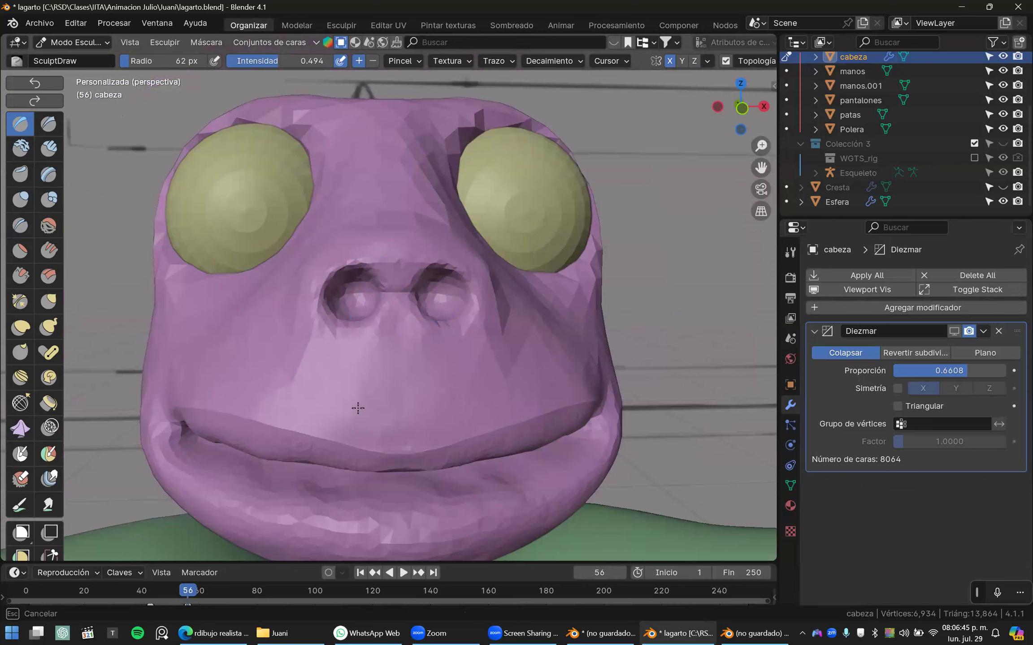
- Sculpt the lip contour along the mouth with the Crease brush
{"action": "middle_click_drag", "start_coordinate": [426, 404], "coordinate": [525, 365]}
{"action": "right_click_drag", "start_coordinate": [525, 364], "coordinate": [454, 339]}
{"action": "scroll", "coordinate": [454, 339], "scroll_direction": "up", "scroll_amount": 2}
{"action": "left_click", "coordinate": [21, 226]}
{"action": "mouse_move", "coordinate": [475, 408]}
{"action": "middle_mouse_down"}
{"action": "mouse_move", "coordinate": [372, 405]}
{"action": "mouse_move", "coordinate": [324, 420]}
{"action": "middle_mouse_up"}
{"action": "mouse_move", "coordinate": [262, 428]}
{"action": "left_mouse_down"}
{"action": "mouse_move", "coordinate": [335, 454]}
{"action": "mouse_move", "coordinate": [484, 461]}
{"action": "mouse_move", "coordinate": [287, 441]}
{"action": "mouse_move", "coordinate": [556, 467]}
{"action": "left_mouse_up"}
{"action": "mouse_move", "coordinate": [489, 440]}
{"action": "middle_mouse_down"}
{"action": "mouse_move", "coordinate": [493, 385]}
{"action": "mouse_move", "coordinate": [513, 365]}
{"action": "mouse_move", "coordinate": [525, 377]}
{"action": "middle_mouse_up"}
- Pinch the edge of the lower lip with the Pinch/Magnify brush and turn dynamic topology off
{"action": "key", "text": "p"}
{"action": "mouse_move", "coordinate": [270, 403]}
{"action": "left_mouse_down"}
{"action": "mouse_move", "coordinate": [493, 423]}
{"action": "mouse_move", "coordinate": [313, 408]}
{"action": "mouse_move", "coordinate": [466, 431]}
{"action": "mouse_move", "coordinate": [551, 430]}
{"action": "left_mouse_up"}
{"action": "left_click", "coordinate": [725, 60]}
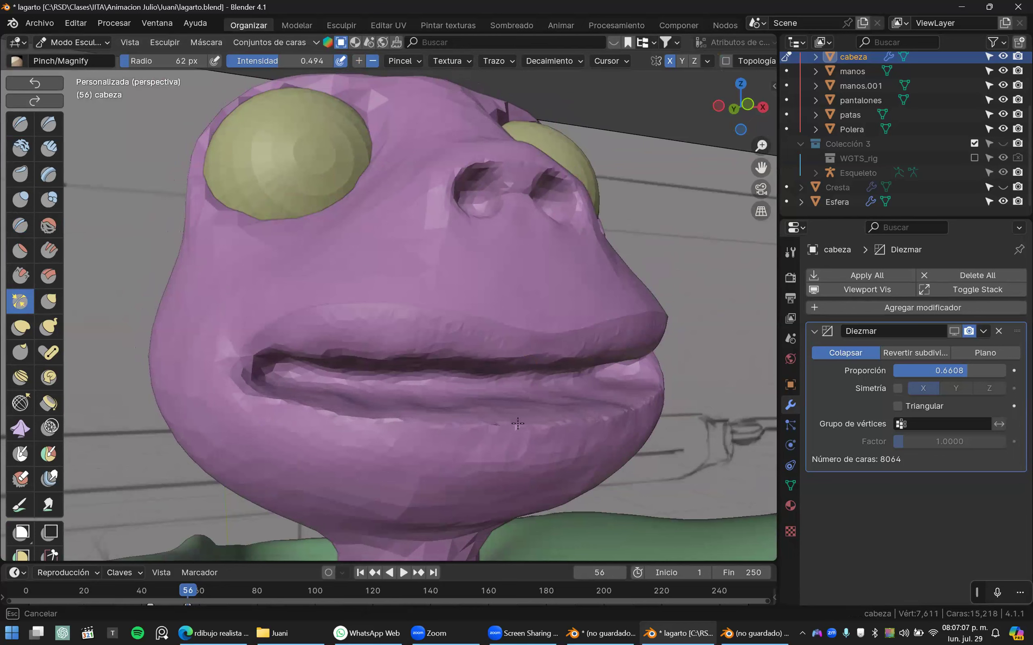
{"action": "mouse_move", "coordinate": [367, 418]}
{"action": "left_mouse_down"}
{"action": "mouse_move", "coordinate": [242, 402]}
{"action": "mouse_move", "coordinate": [387, 428]}
{"action": "mouse_move", "coordinate": [554, 429]}
{"action": "left_mouse_up"}
{"action": "middle_click_drag", "start_coordinate": [429, 421], "coordinate": [416, 357]}
- Set the brush radius to 95 px and smooth the area below the lower lip with the Smooth brush, using 0.266 strength
{"action": "right_click_drag", "start_coordinate": [416, 357], "coordinate": [416, 353]}
{"action": "key", "text": "f"}
{"action": "left_click", "coordinate": [458, 358]}
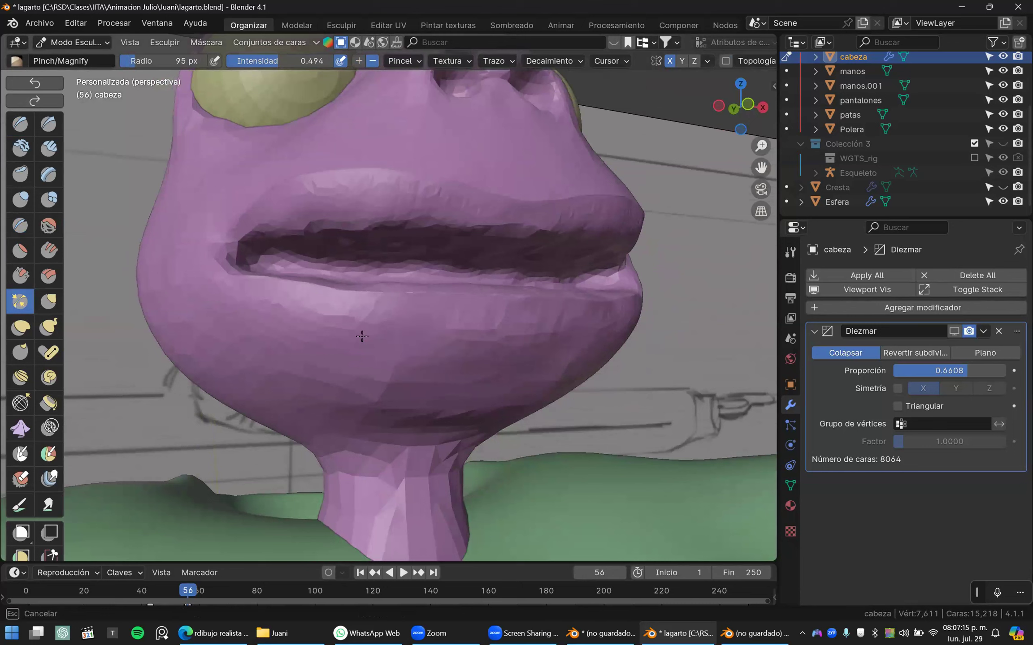
{"action": "left_click", "coordinate": [48, 225]}
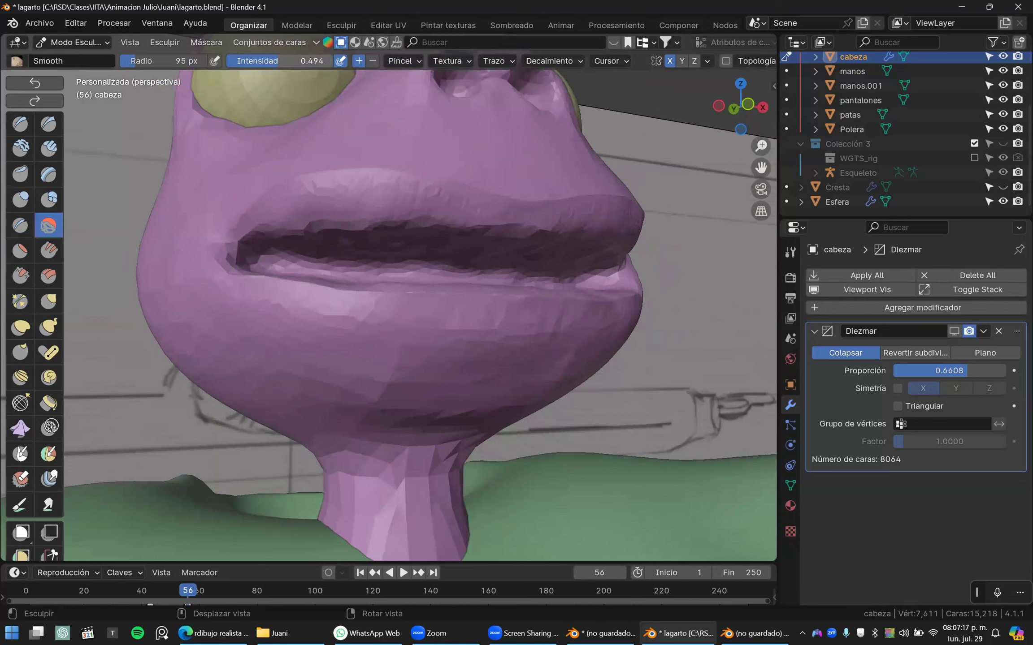
{"action": "mouse_move", "coordinate": [473, 331]}
{"action": "left_mouse_down"}
{"action": "mouse_move", "coordinate": [252, 329]}
{"action": "mouse_move", "coordinate": [434, 342]}
{"action": "mouse_move", "coordinate": [395, 405]}
{"action": "mouse_move", "coordinate": [376, 410]}
{"action": "left_mouse_up"}
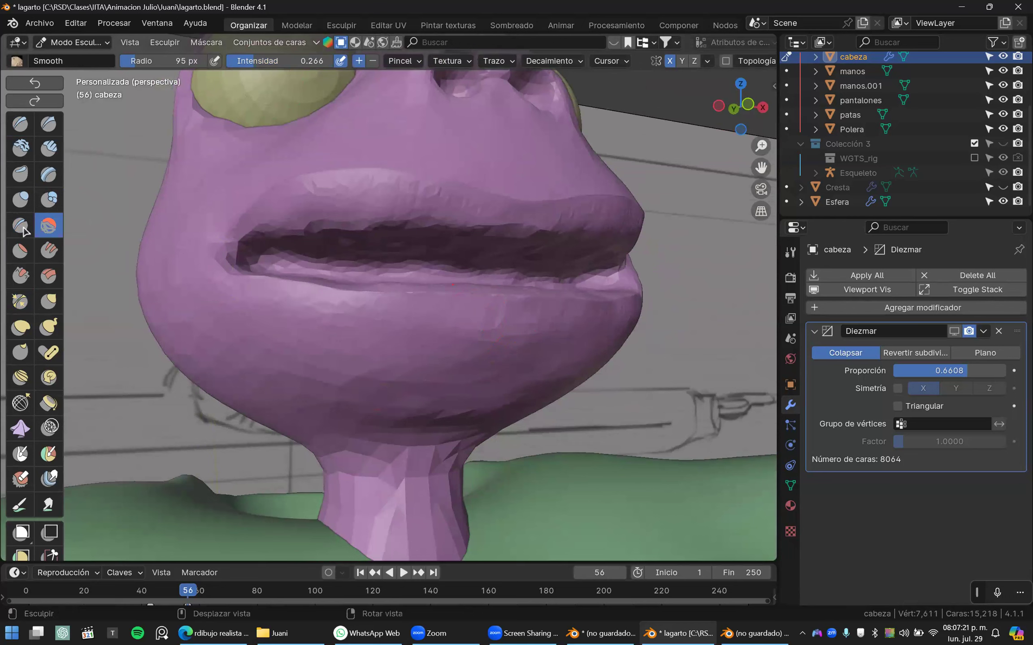
- Flatten the surface of the lower lip and chin with the Flatten/Contrast brush
{"action": "left_click", "coordinate": [20, 250]}
{"action": "mouse_move", "coordinate": [429, 334]}
{"action": "left_mouse_down"}
{"action": "mouse_move", "coordinate": [483, 326]}
{"action": "mouse_move", "coordinate": [357, 379]}
{"action": "left_mouse_up"}
{"action": "left_click_drag", "start_coordinate": [518, 345], "coordinate": [524, 324]}
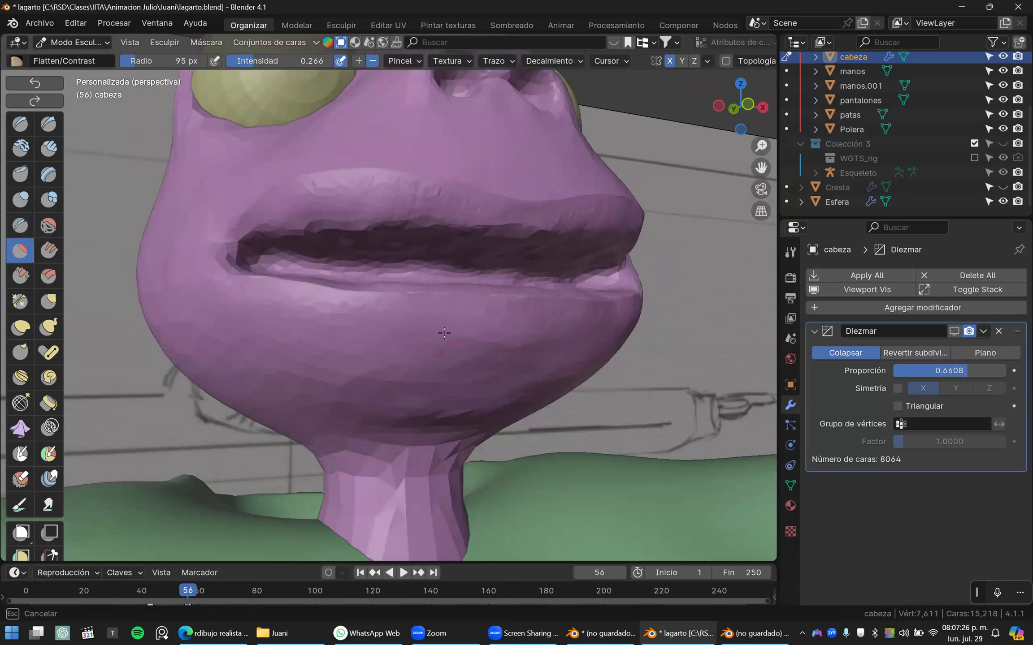
{"action": "left_click_drag", "start_coordinate": [437, 369], "coordinate": [453, 367]}
{"action": "middle_click_drag", "start_coordinate": [453, 368], "coordinate": [447, 292]}
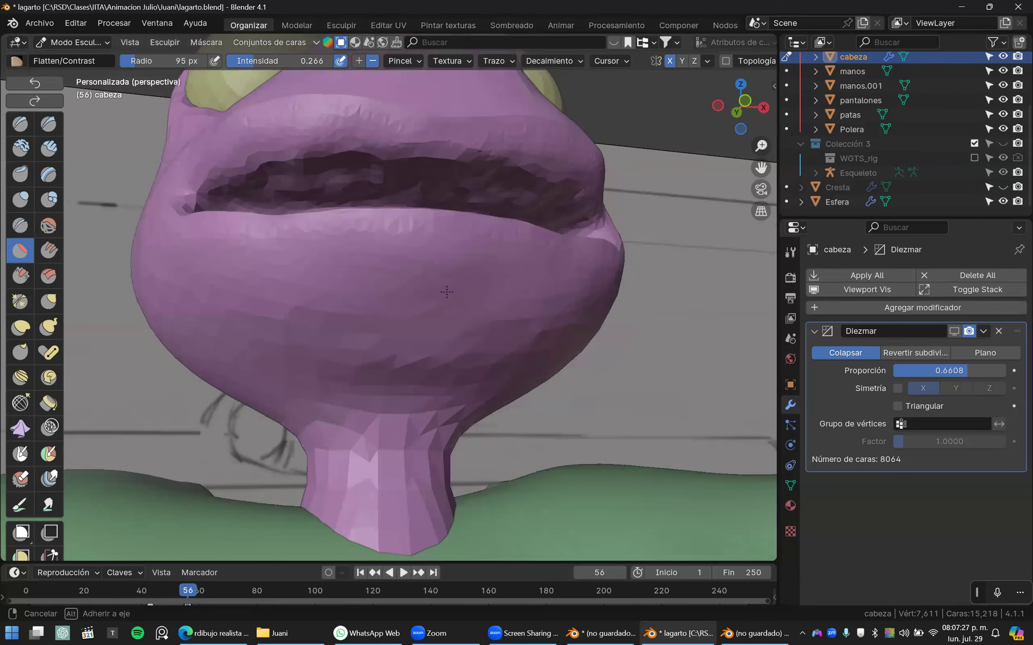
{"action": "middle_click_drag", "start_coordinate": [478, 252], "coordinate": [473, 243]}
{"action": "mouse_move", "coordinate": [442, 310]}
{"action": "left_mouse_down"}
{"action": "mouse_move", "coordinate": [377, 319]}
{"action": "mouse_move", "coordinate": [402, 347]}
{"action": "left_mouse_up"}
- Choose the Grab brush and set its radius to 156 px for reshaping the jaw
{"action": "mouse_move", "coordinate": [401, 346]}
{"action": "middle_mouse_down"}
{"action": "mouse_move", "coordinate": [360, 365]}
{"action": "mouse_move", "coordinate": [414, 265]}
{"action": "mouse_move", "coordinate": [364, 376]}
{"action": "mouse_move", "coordinate": [25, 331]}
{"action": "mouse_move", "coordinate": [46, 301]}
{"action": "middle_mouse_up"}
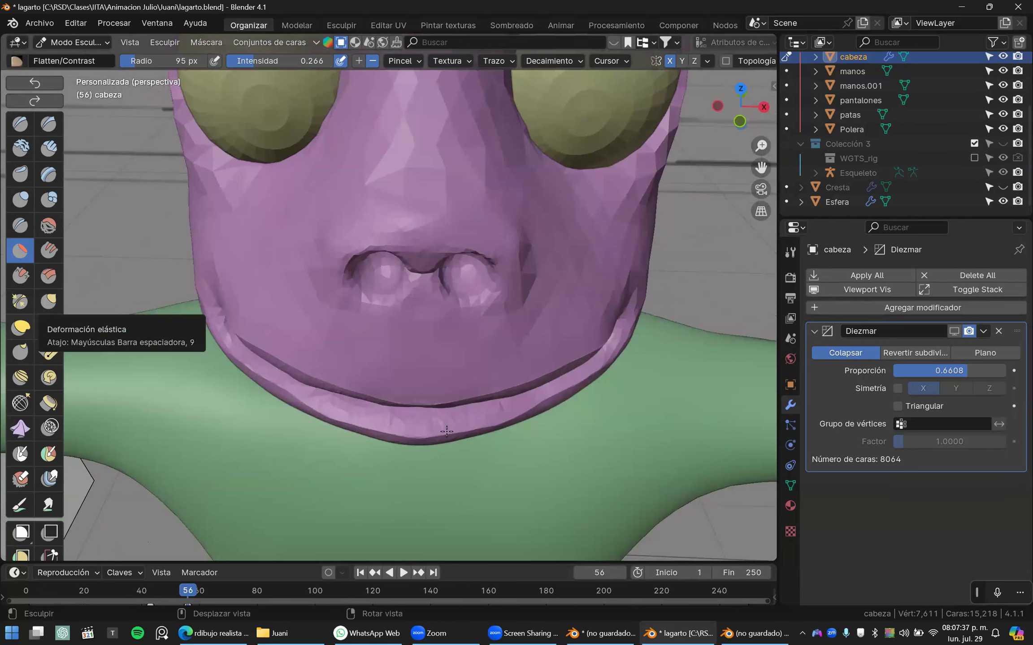
{"action": "left_click", "coordinate": [47, 301]}
{"action": "key", "text": "f"}
{"action": "left_click", "coordinate": [512, 433]}
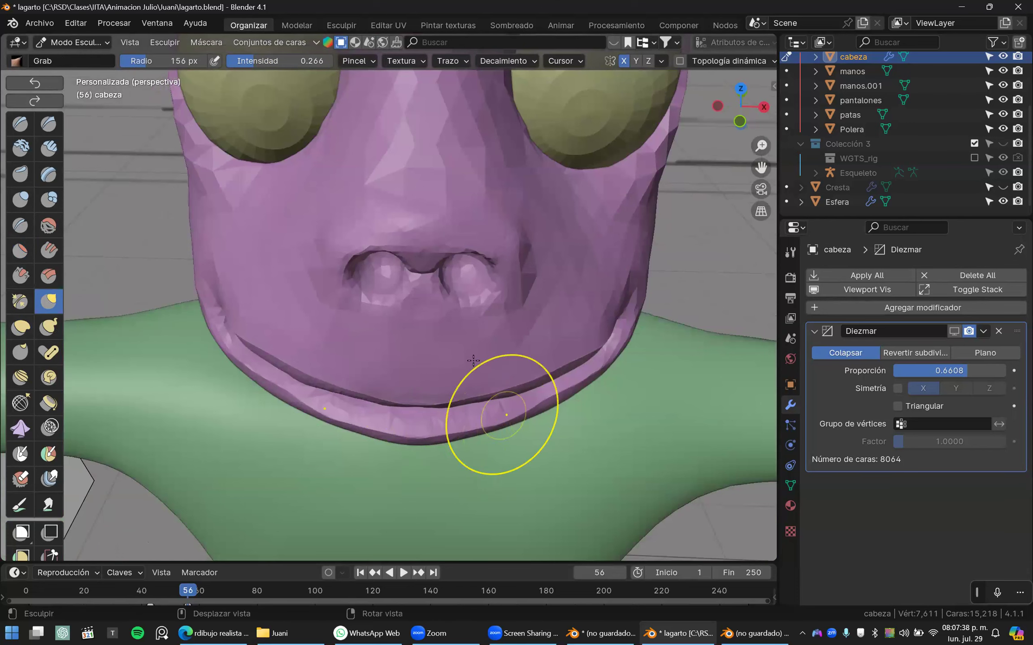
{"action": "middle_click_drag", "start_coordinate": [501, 415], "coordinate": [450, 381]}
{"action": "scroll", "coordinate": [482, 365], "scroll_direction": "up", "scroll_amount": 1}
{"action": "scroll", "coordinate": [475, 358], "scroll_direction": "up", "scroll_amount": 2}
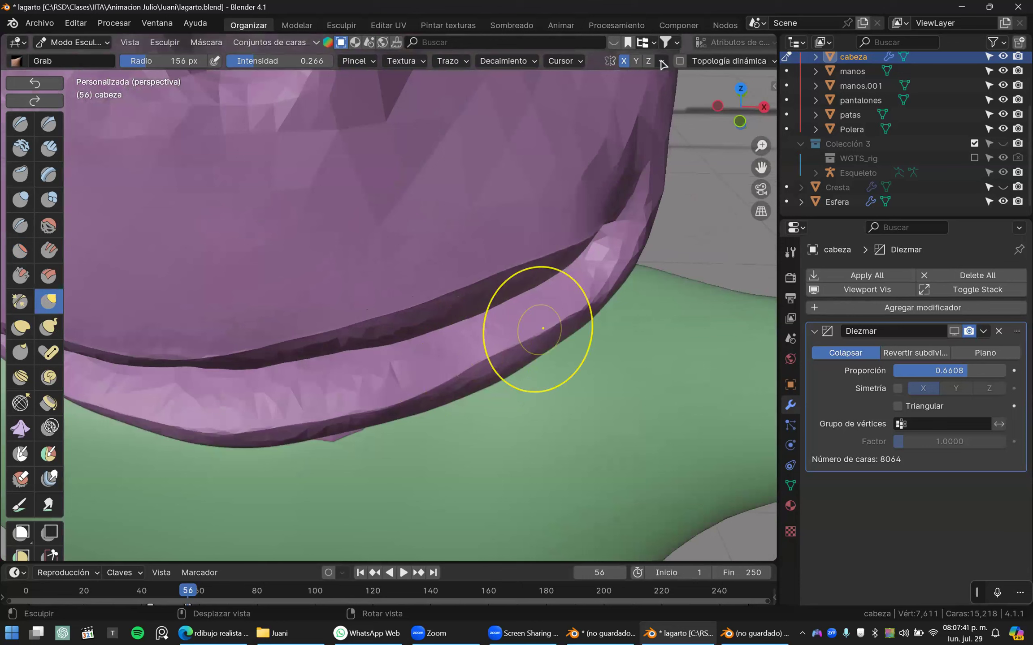
- Check the sculpting symmetry and axis lock options, and view the mouth from the front
{"action": "left_click", "coordinate": [660, 60]}
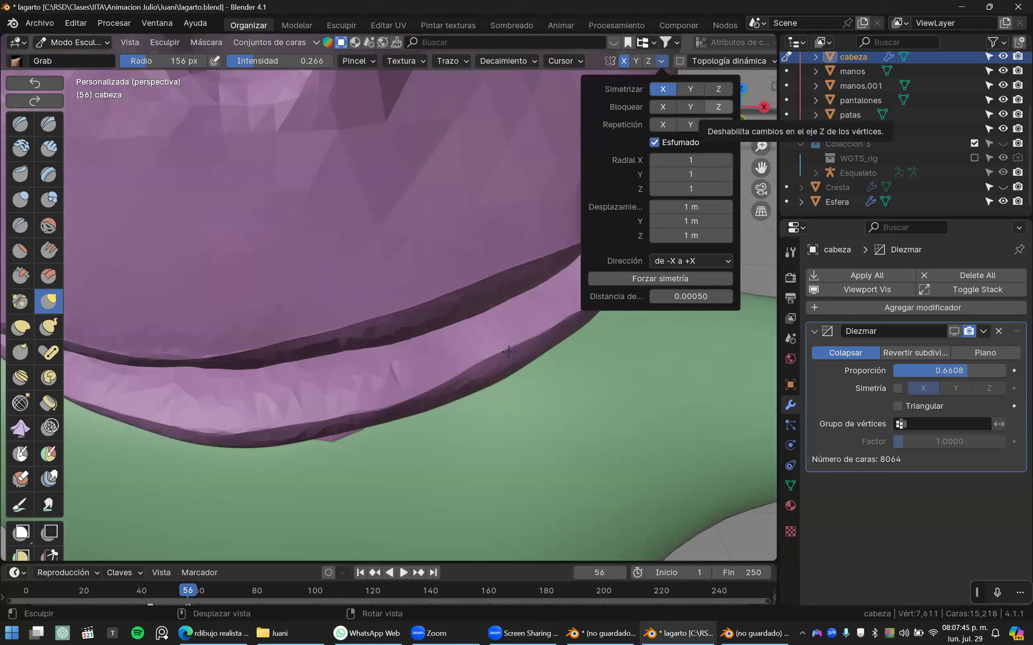
{"action": "scroll", "coordinate": [437, 358], "scroll_direction": "down", "scroll_amount": 3}
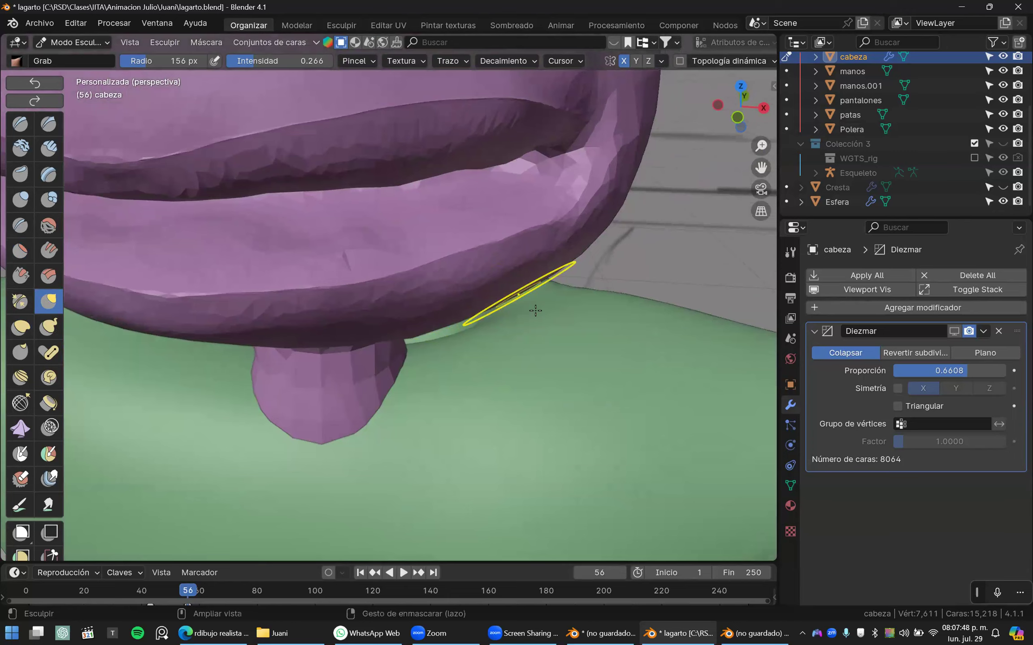
{"action": "key", "text": "KP_1"}
{"action": "middle_click_drag", "start_coordinate": [464, 188], "coordinate": [549, 302]}
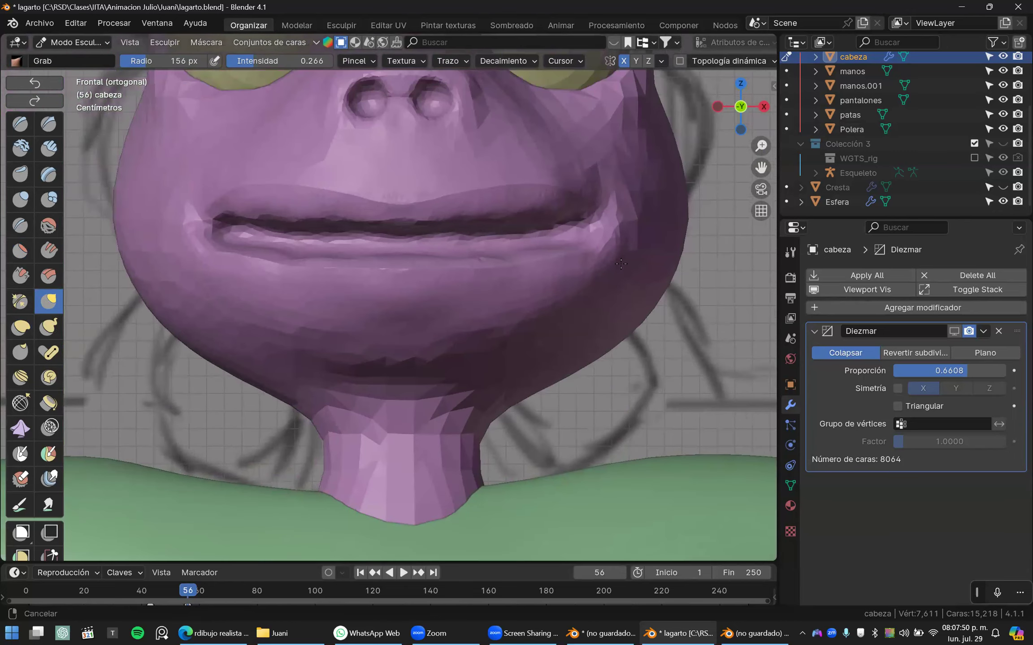
- Try to reshape the front of the lower lip with a Grab stroke, and undo it
{"action": "scroll", "coordinate": [323, 311], "scroll_direction": "up", "scroll_amount": 3}
{"action": "scroll", "coordinate": [251, 266], "scroll_direction": "down", "scroll_amount": 1}
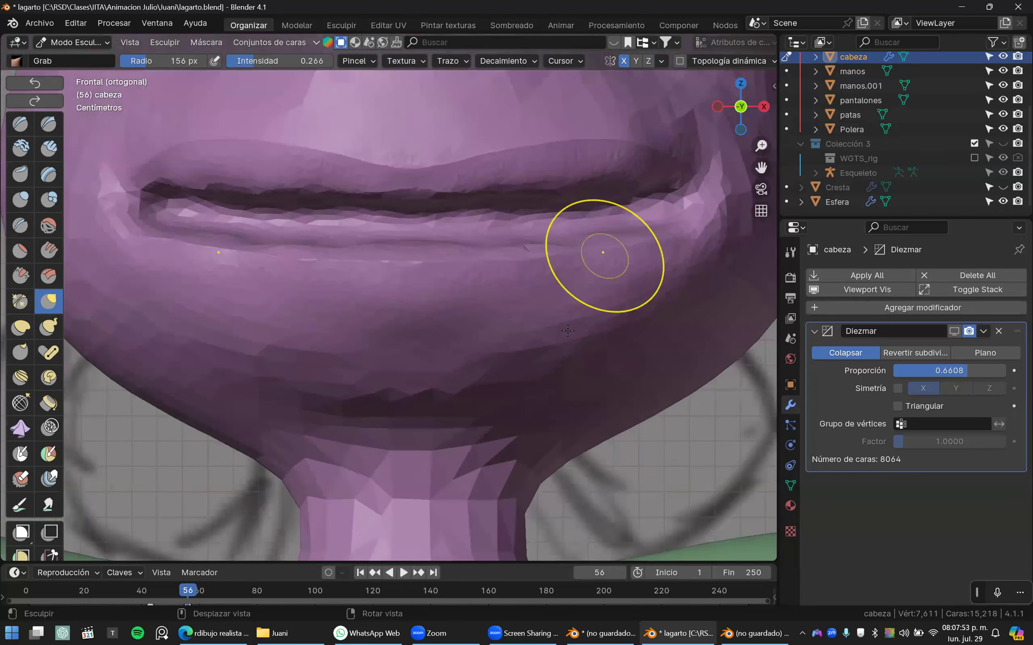
{"action": "middle_click_drag", "start_coordinate": [509, 174], "coordinate": [533, 292]}
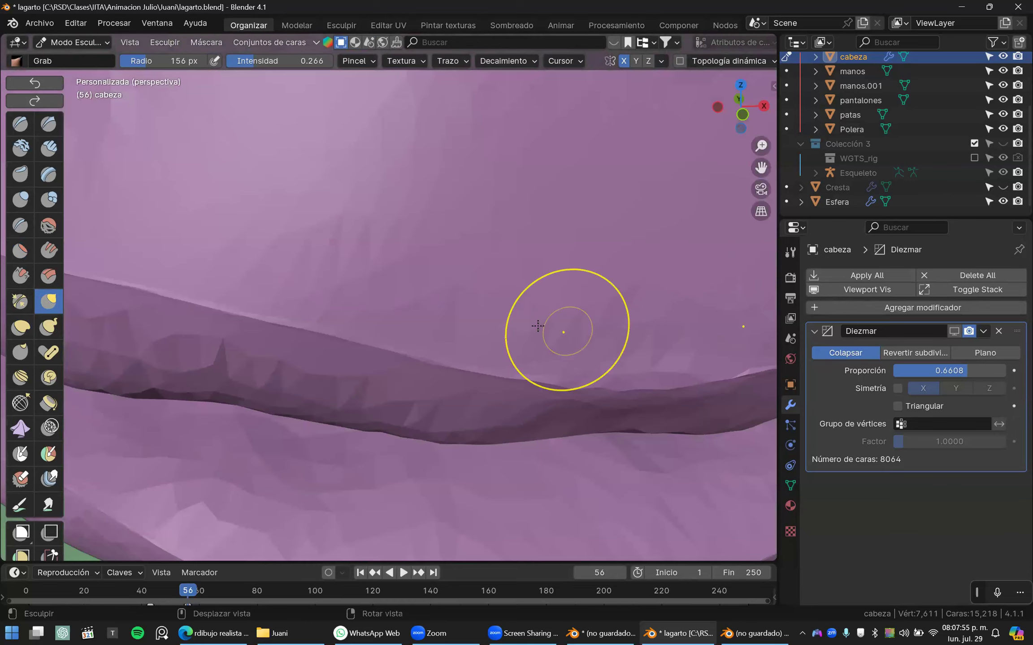
{"action": "mouse_move", "coordinate": [538, 377]}
{"action": "middle_mouse_down"}
{"action": "mouse_move", "coordinate": [401, 466]}
{"action": "mouse_move", "coordinate": [505, 362]}
{"action": "mouse_move", "coordinate": [364, 341]}
{"action": "mouse_move", "coordinate": [461, 388]}
{"action": "middle_mouse_up"}
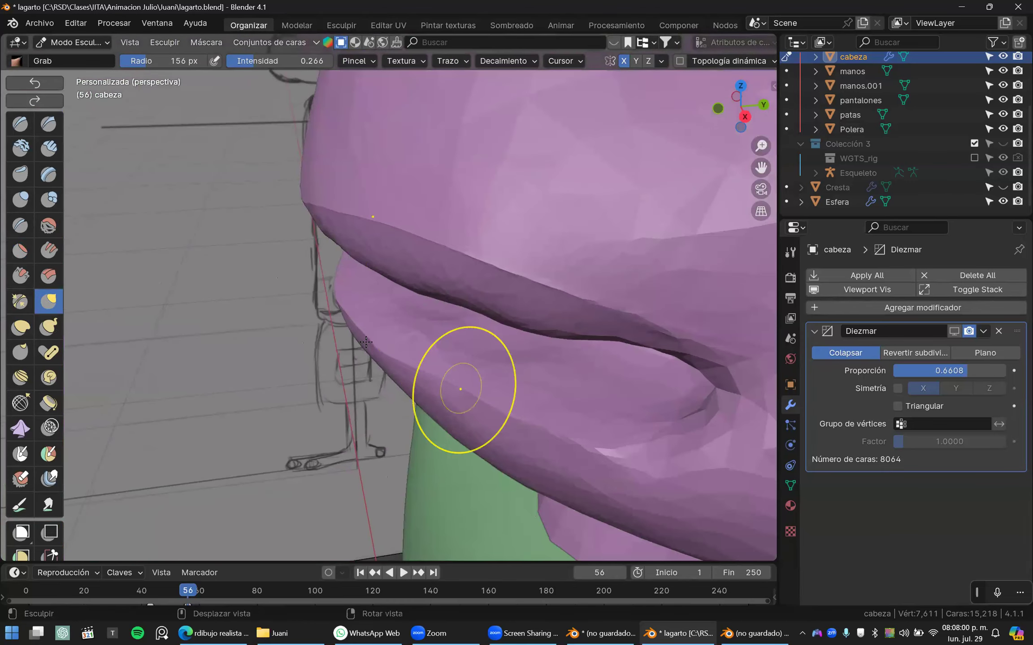
{"action": "mouse_move", "coordinate": [357, 331]}
{"action": "left_mouse_down"}
{"action": "mouse_move", "coordinate": [484, 381]}
{"action": "mouse_move", "coordinate": [531, 437]}
{"action": "mouse_move", "coordinate": [620, 467]}
{"action": "left_mouse_up"}
{"action": "scroll", "coordinate": [615, 469], "scroll_direction": "down", "scroll_amount": 3}
{"action": "key", "text": "ctrl+z"}
- Reshape the lower lip with the Grab brush at 156 px radius, and open the sculpting symmetry options
{"action": "left_click", "coordinate": [662, 62]}
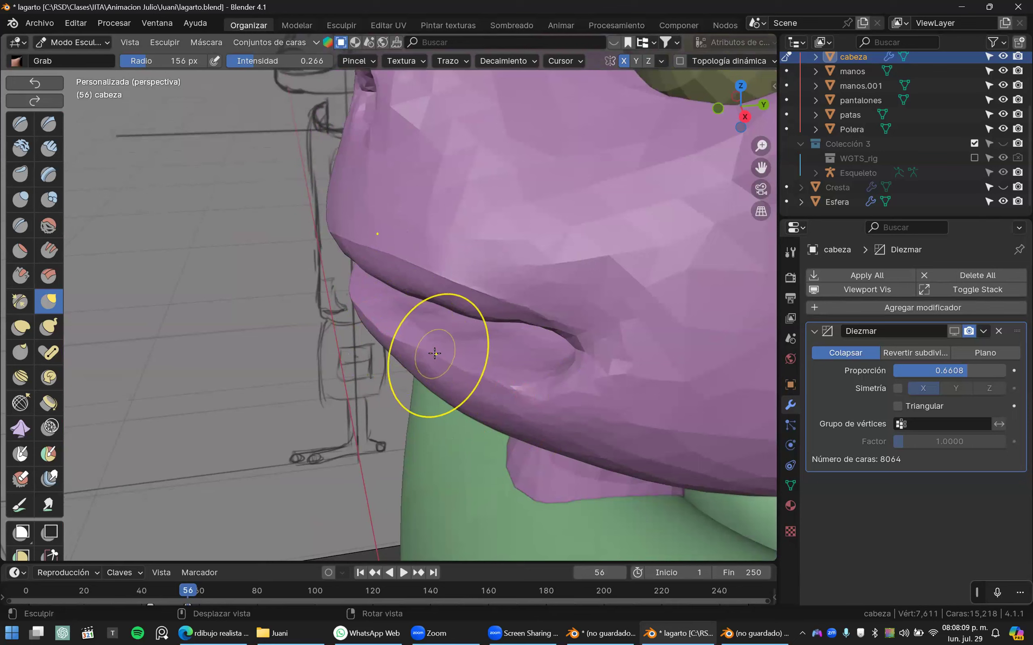
{"action": "mouse_move", "coordinate": [432, 354]}
{"action": "left_mouse_down"}
{"action": "mouse_move", "coordinate": [408, 340]}
{"action": "mouse_move", "coordinate": [416, 333]}
{"action": "left_mouse_up"}
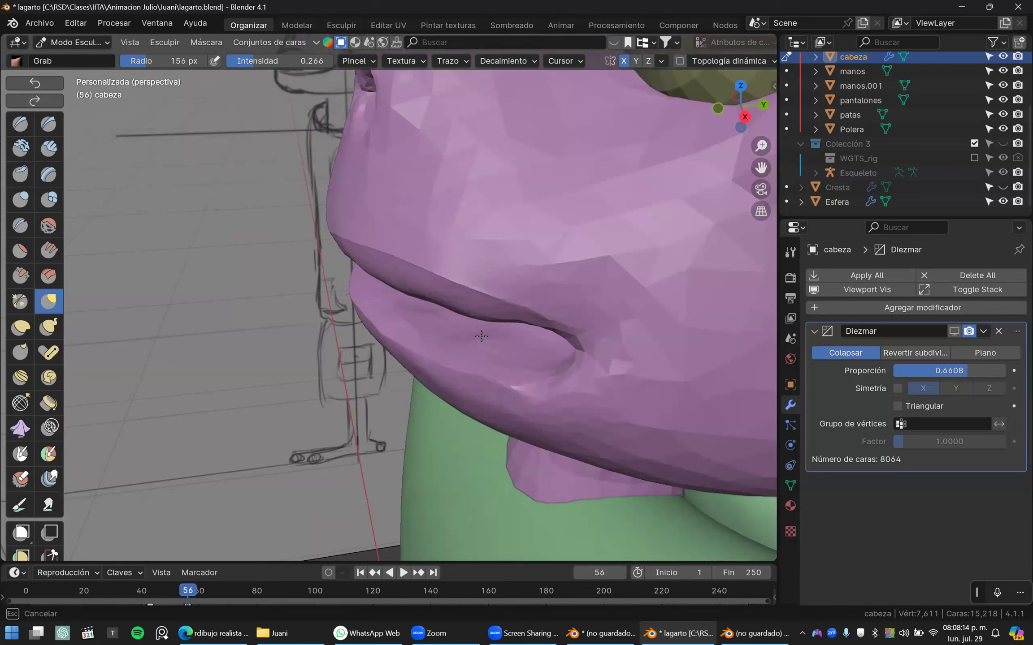
{"action": "mouse_move", "coordinate": [534, 312]}
{"action": "middle_mouse_down"}
{"action": "mouse_move", "coordinate": [592, 278]}
{"action": "mouse_move", "coordinate": [597, 233]}
{"action": "mouse_move", "coordinate": [411, 368]}
{"action": "middle_mouse_up"}
{"action": "left_click_drag", "start_coordinate": [546, 323], "coordinate": [501, 209]}
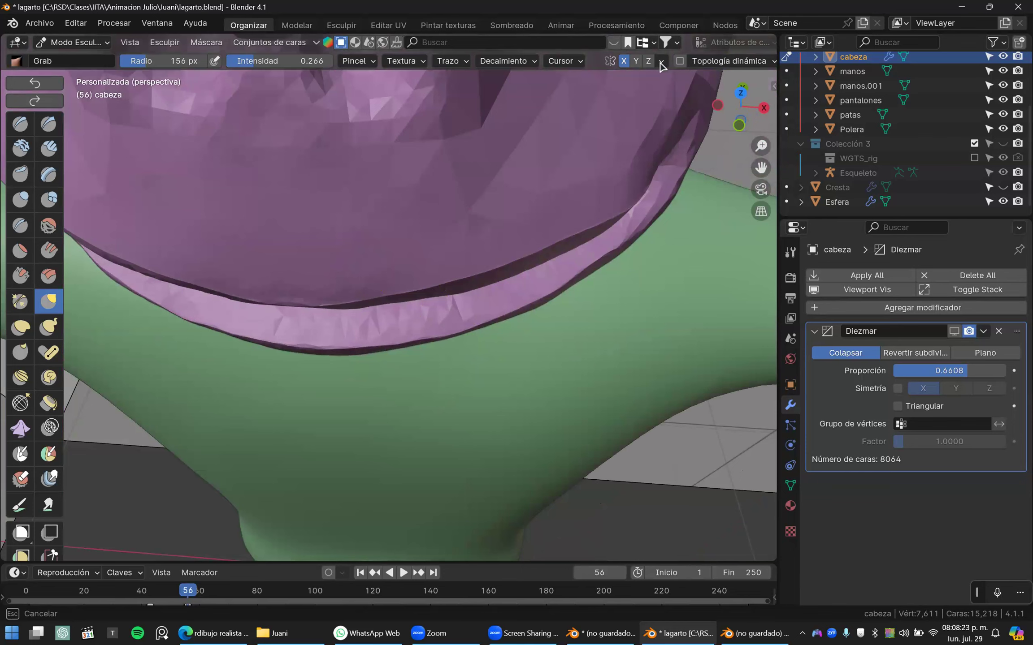
{"action": "middle_click_drag", "start_coordinate": [661, 65], "coordinate": [678, 113]}
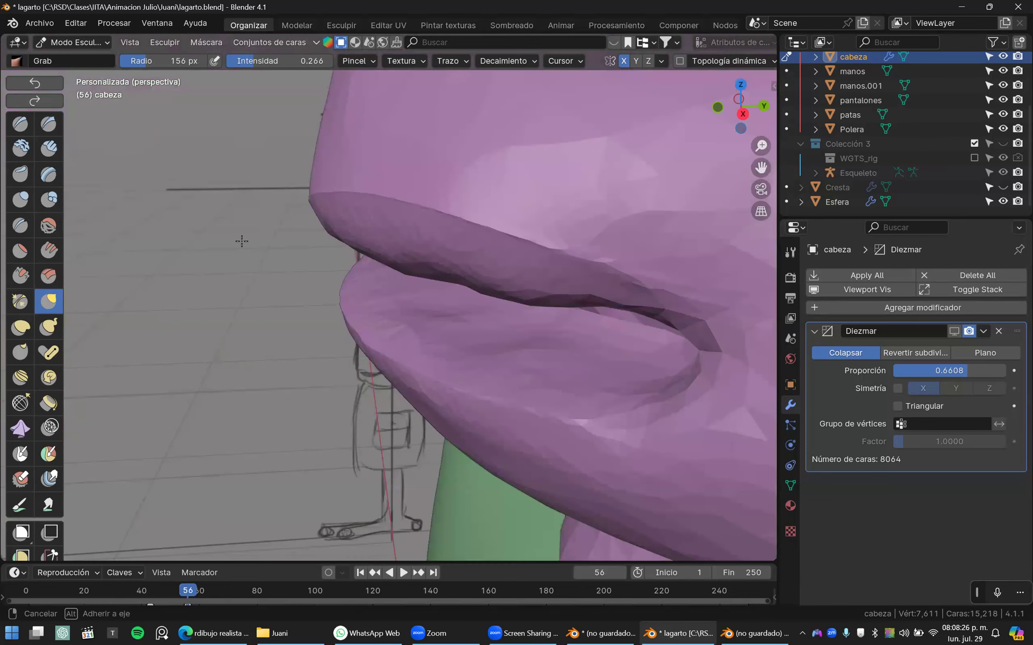
{"action": "middle_click_drag", "start_coordinate": [241, 241], "coordinate": [451, 330]}
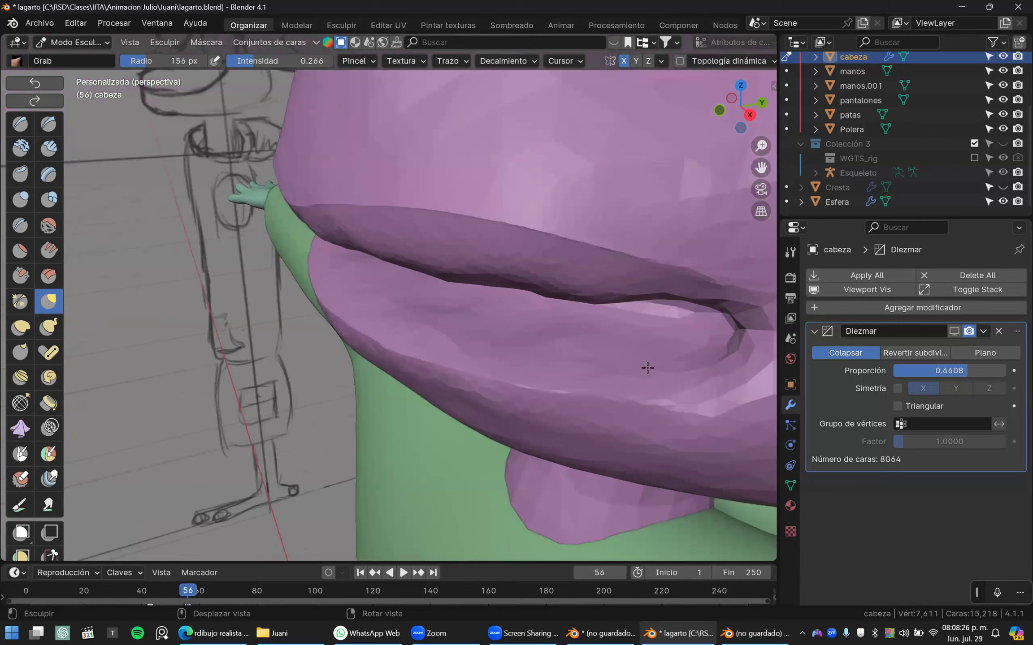
{"action": "left_click", "coordinate": [661, 61]}
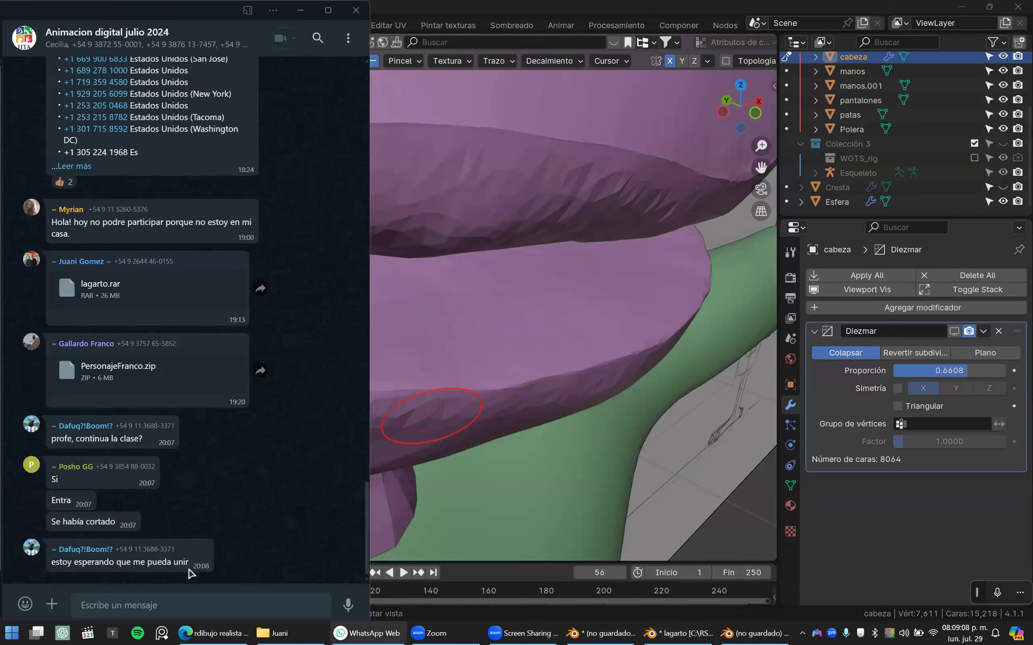
- Switch to WhatsApp, send "Entren chicos" to the class group chat, and return to Blender
{"action": "left_click", "coordinate": [364, 284]}
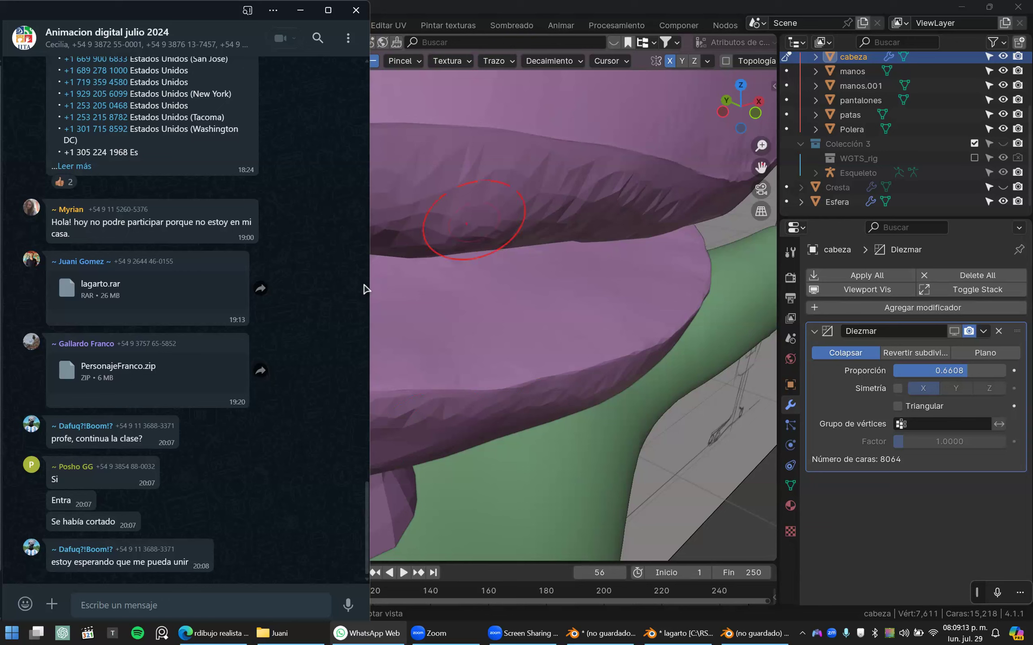
{"action": "left_click", "coordinate": [317, 549]}
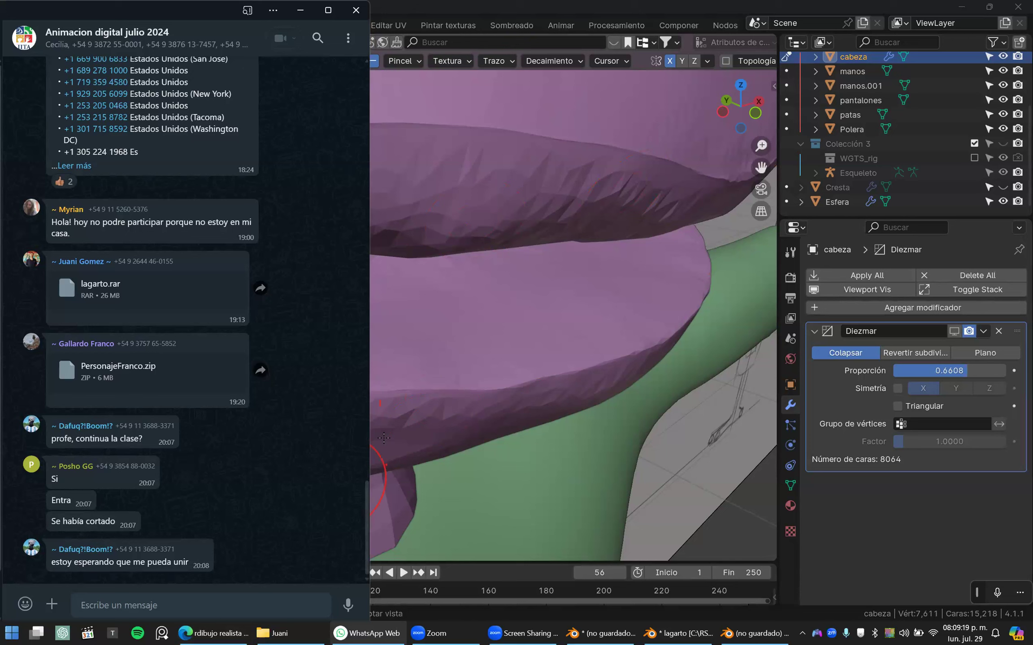
{"action": "type", "text": "Entren chicos"}
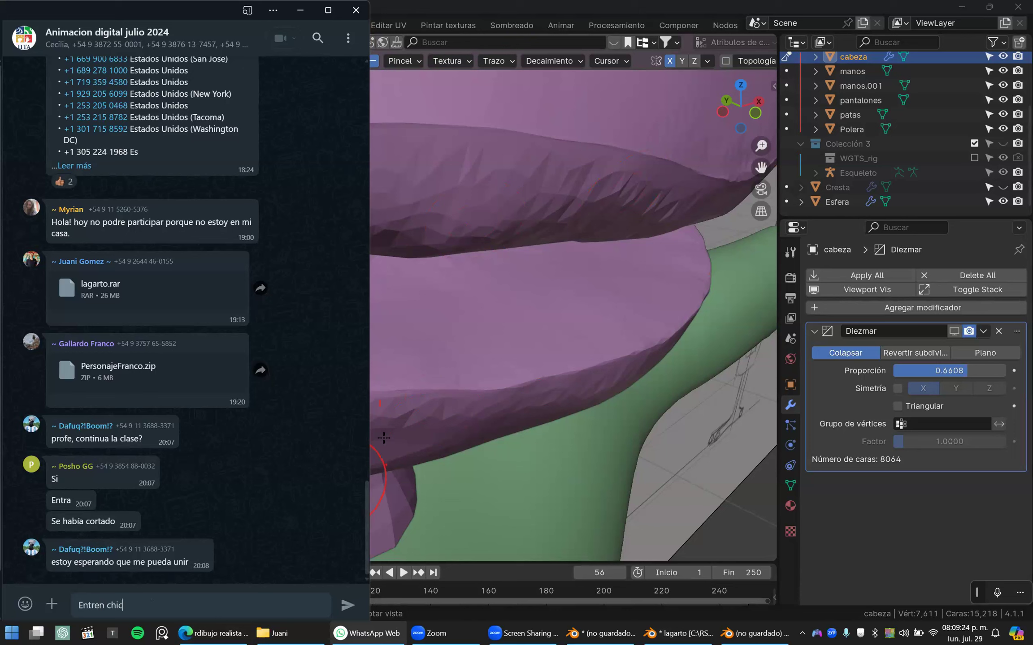
{"action": "key", "text": "Return"}
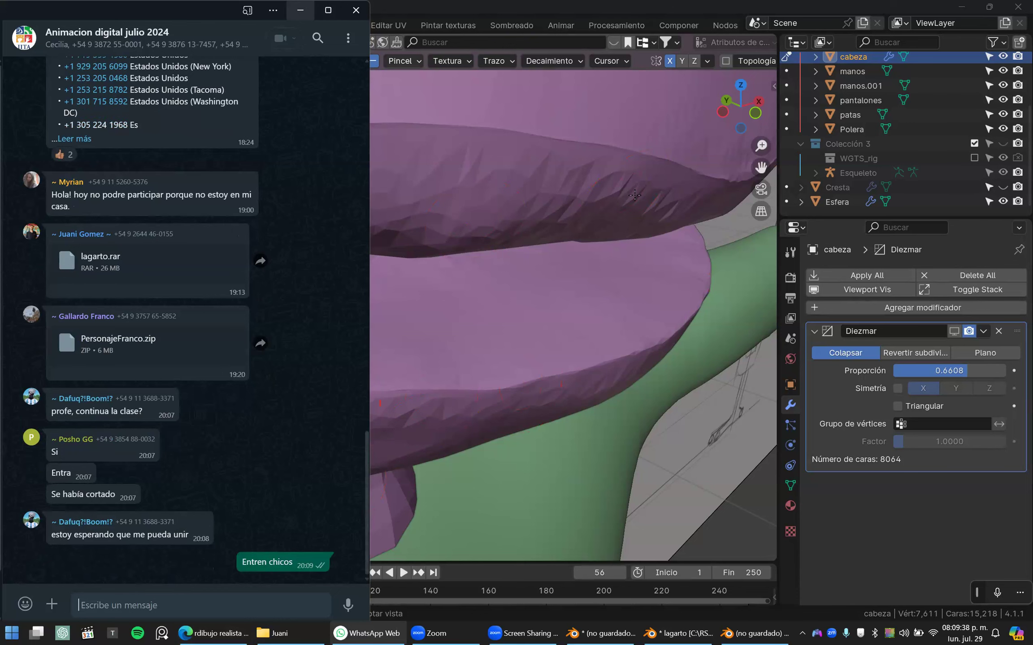
{"action": "left_click", "coordinate": [300, 10]}
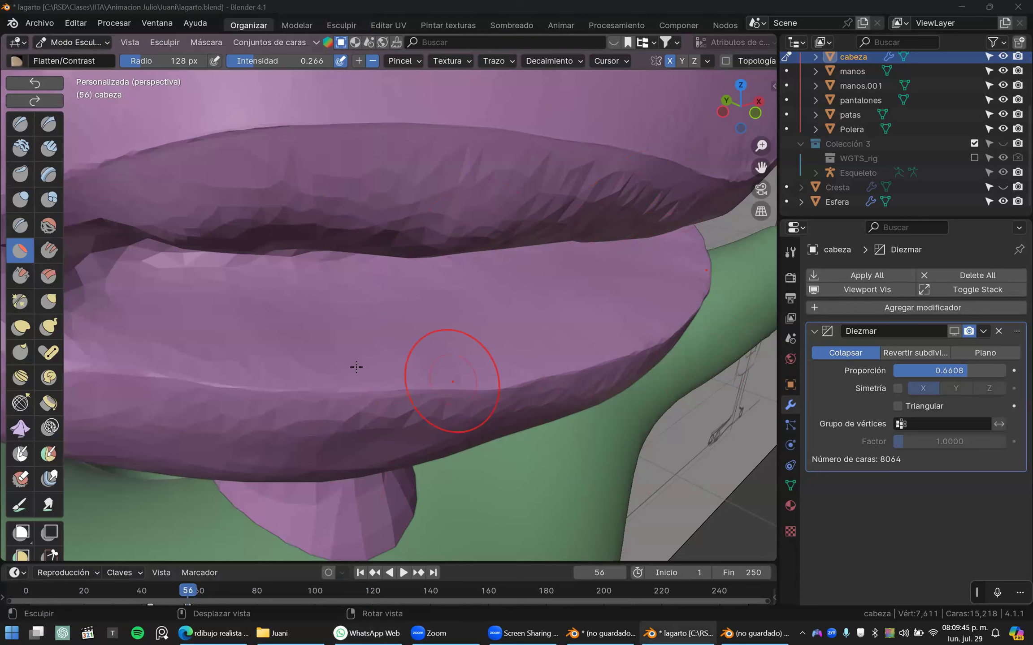
- Even out the lower lip and its edge with the Flatten/Contrast brush at 128 px radius and 0.266 strength
{"action": "middle_click_drag", "start_coordinate": [315, 371], "coordinate": [292, 354]}
{"action": "middle_click_drag", "start_coordinate": [372, 335], "coordinate": [479, 282]}
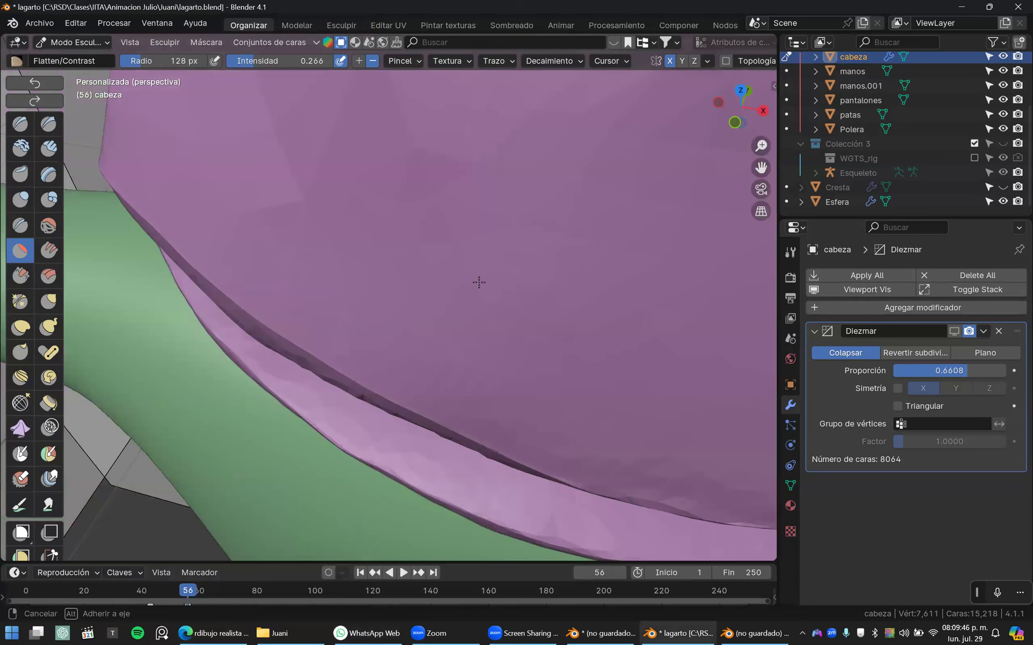
{"action": "middle_click_drag", "start_coordinate": [449, 328], "coordinate": [455, 357]}
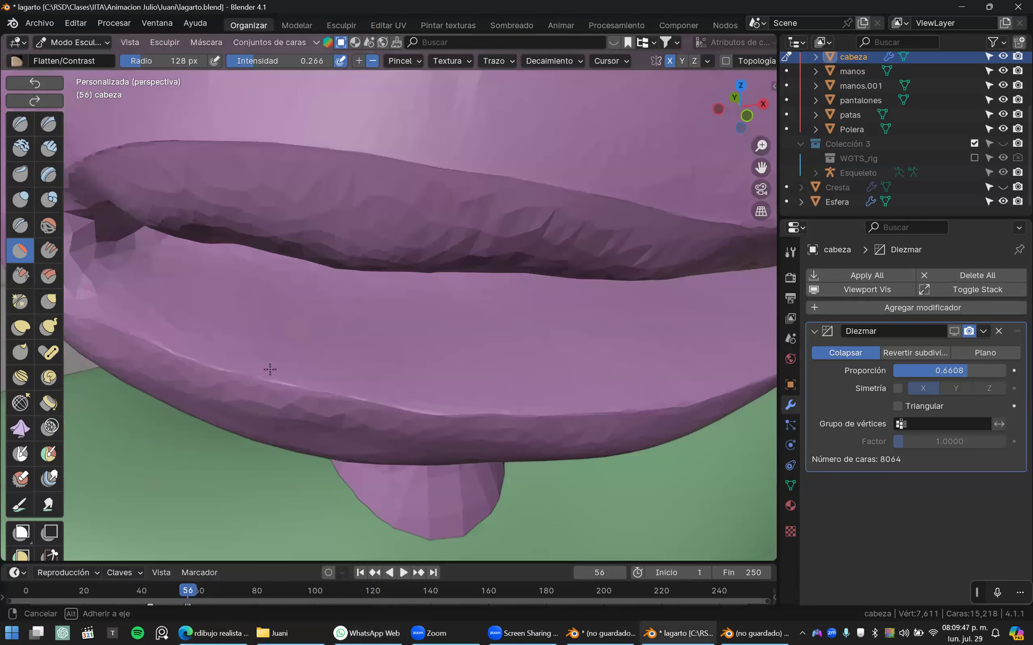
{"action": "middle_click_drag", "start_coordinate": [224, 403], "coordinate": [325, 317]}
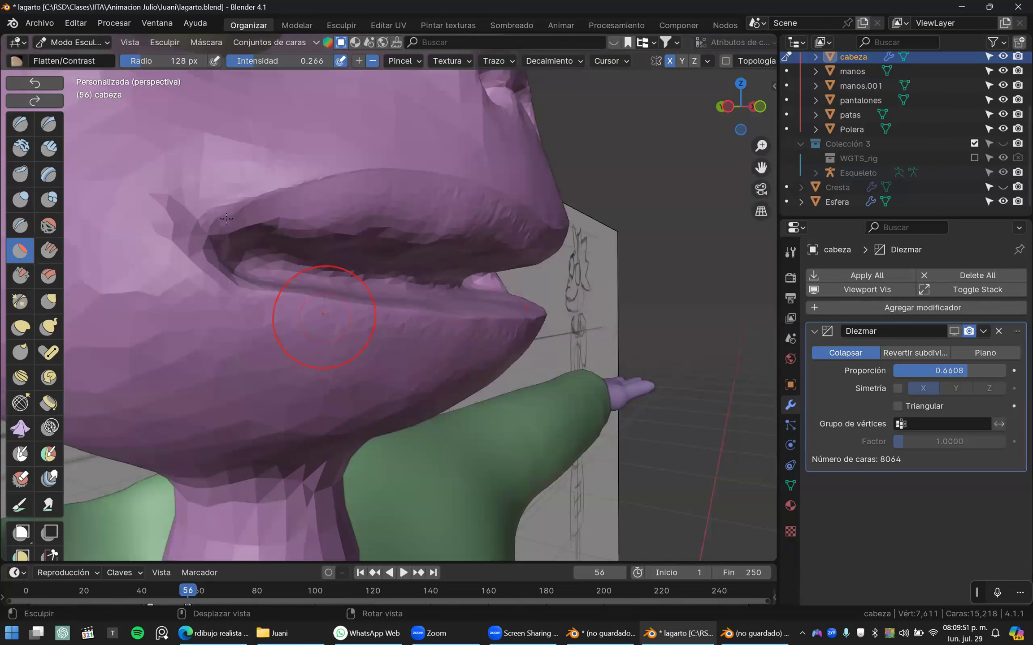
{"action": "middle_click_drag", "start_coordinate": [353, 225], "coordinate": [451, 219]}
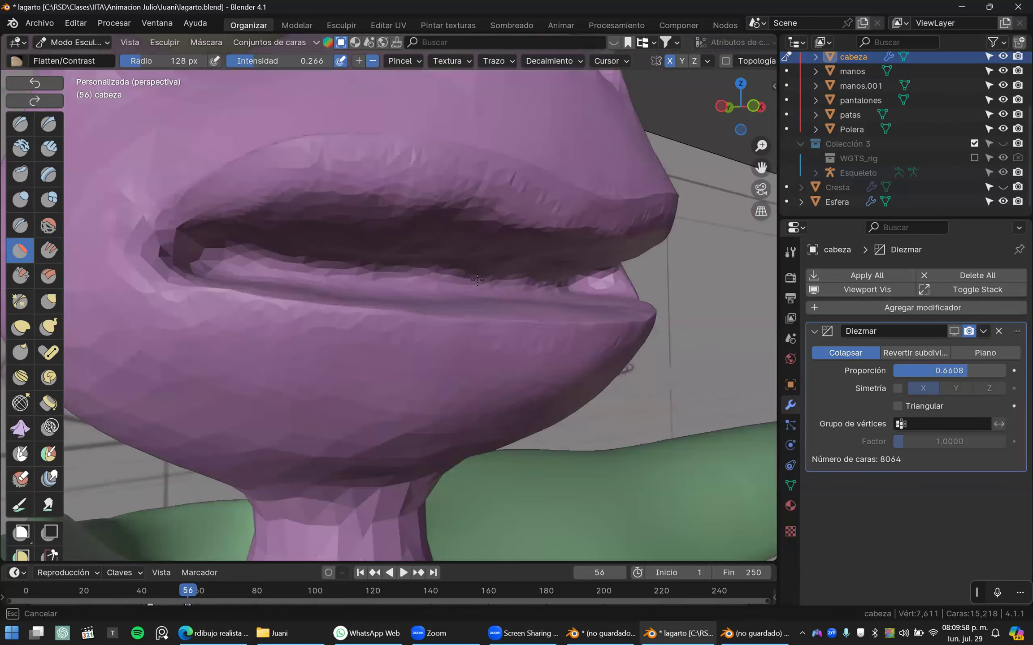
{"action": "middle_click_drag", "start_coordinate": [477, 280], "coordinate": [479, 274]}
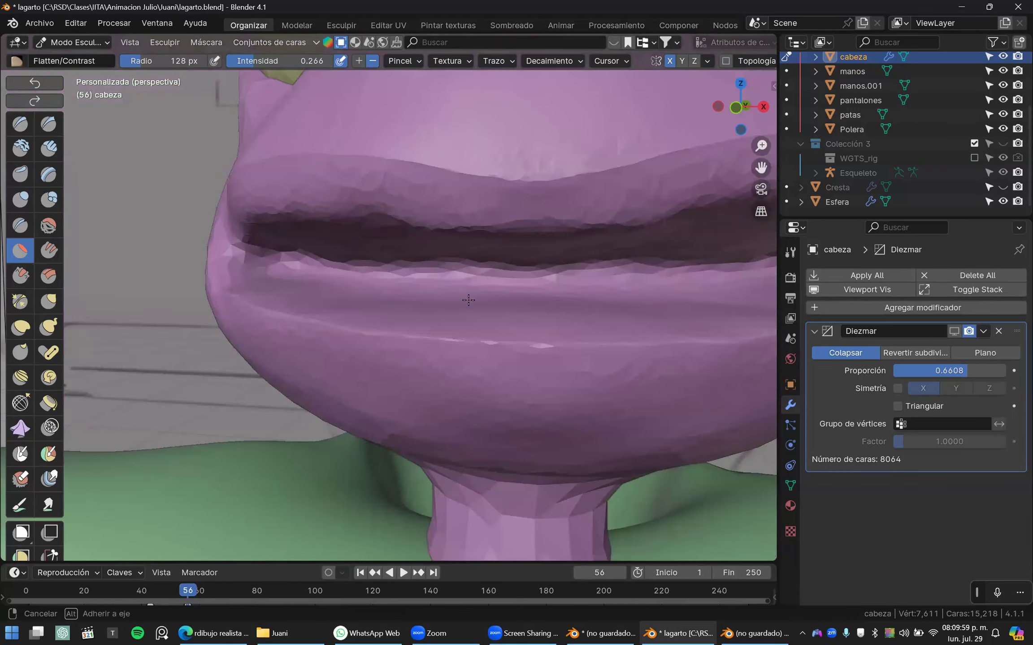
{"action": "right_click_drag", "start_coordinate": [468, 301], "coordinate": [469, 280]}
- Examine the lips and chin from several angles and distances
{"action": "scroll", "coordinate": [469, 280], "scroll_direction": "down", "scroll_amount": 4}
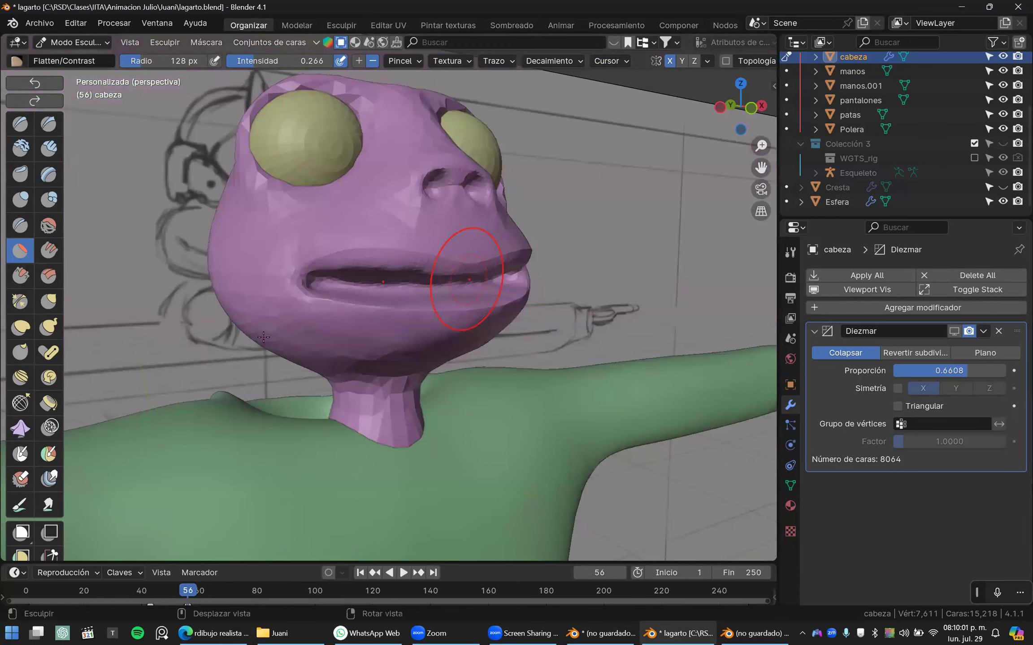
{"action": "scroll", "coordinate": [263, 337], "scroll_direction": "up", "scroll_amount": 3}
{"action": "right_click_drag", "start_coordinate": [263, 337], "coordinate": [453, 326]}
{"action": "middle_click_drag", "start_coordinate": [432, 329], "coordinate": [436, 329]}
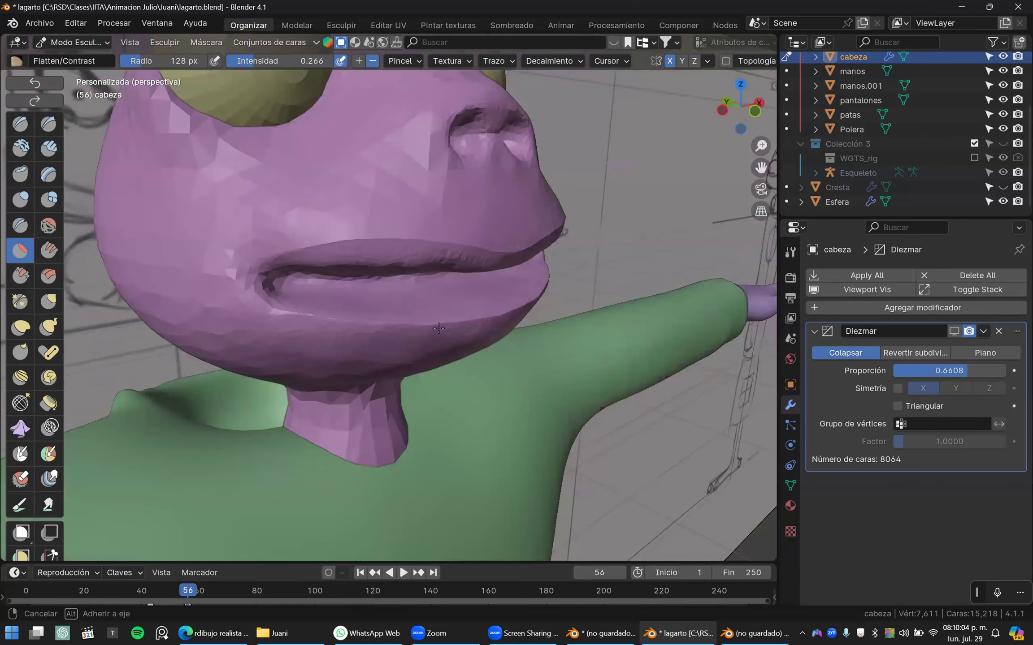
{"action": "scroll", "coordinate": [448, 317], "scroll_direction": "up", "scroll_amount": 3}
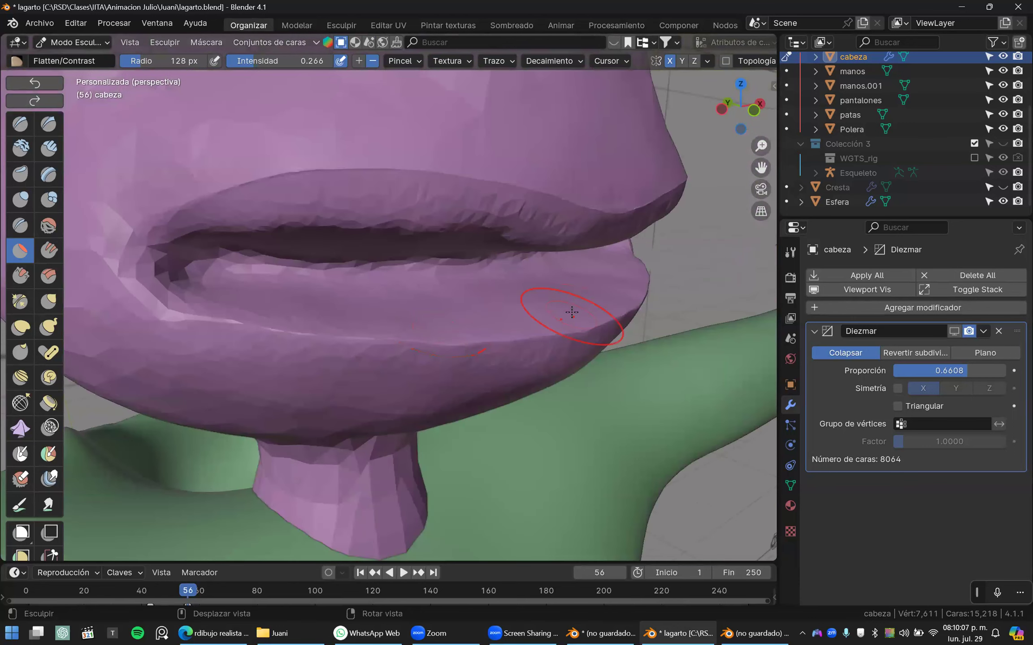
{"action": "scroll", "coordinate": [357, 309], "scroll_direction": "down", "scroll_amount": 4}
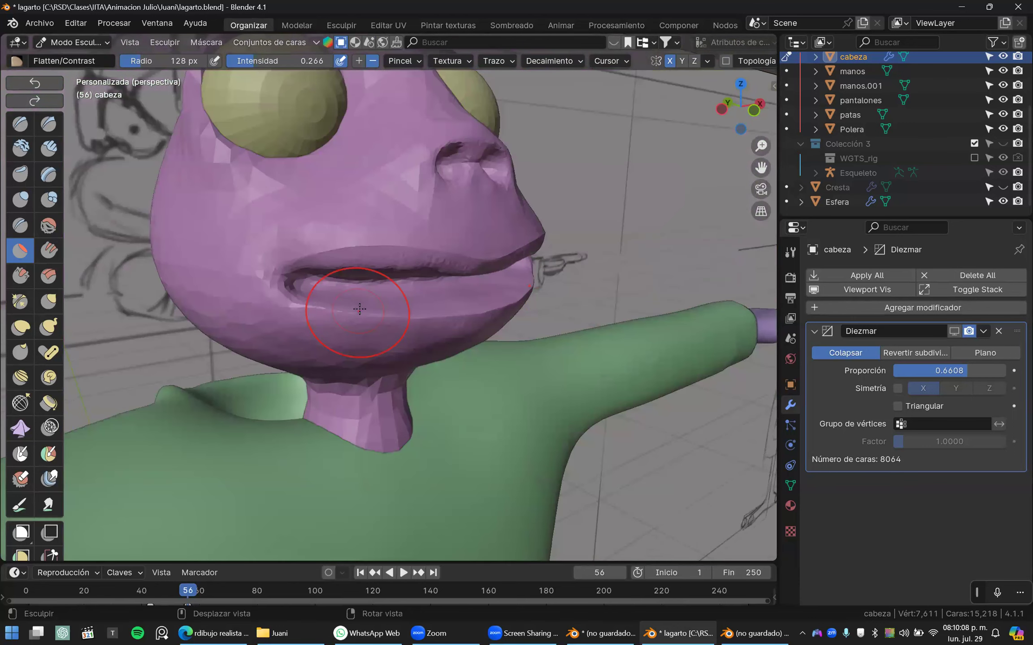
{"action": "scroll", "coordinate": [360, 309], "scroll_direction": "down", "scroll_amount": 2}
{"action": "scroll", "coordinate": [387, 311], "scroll_direction": "up", "scroll_amount": 3}
{"action": "left_click_drag", "start_coordinate": [437, 305], "coordinate": [433, 348]}
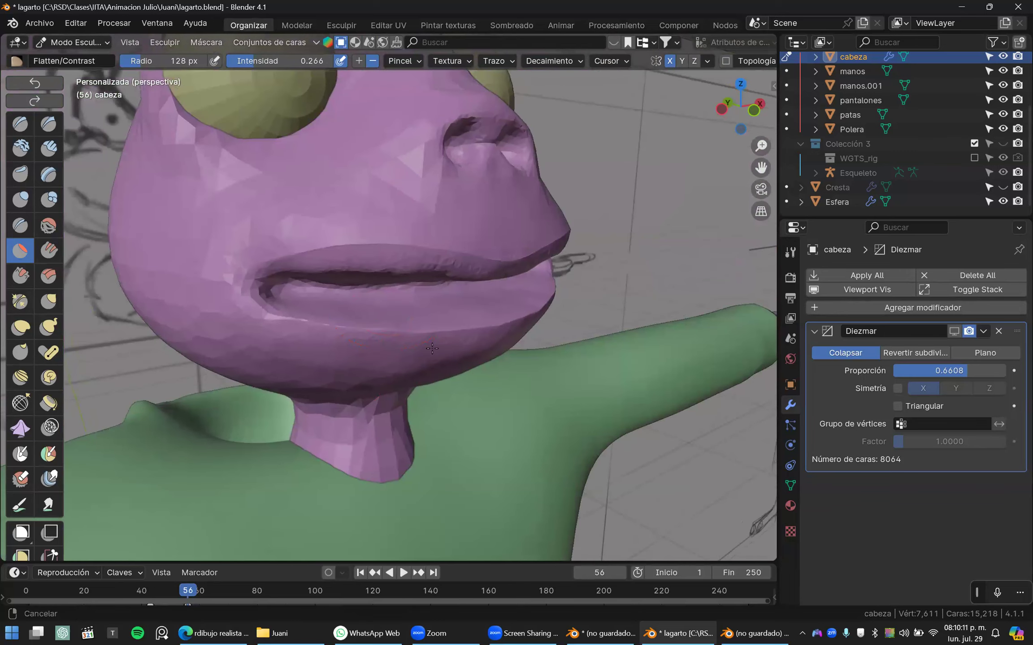
- Choose the SculptDraw brush, try a stroke on the brow above the eye, and undo it
{"action": "mouse_move", "coordinate": [431, 227]}
{"action": "middle_mouse_down", "text": "shift"}
{"action": "mouse_move", "coordinate": [409, 336]}
{"action": "mouse_move", "coordinate": [460, 327]}
{"action": "mouse_move", "coordinate": [435, 327]}
{"action": "middle_mouse_up", "text": "shift"}
{"action": "scroll", "coordinate": [384, 307], "scroll_direction": "down", "scroll_amount": 2}
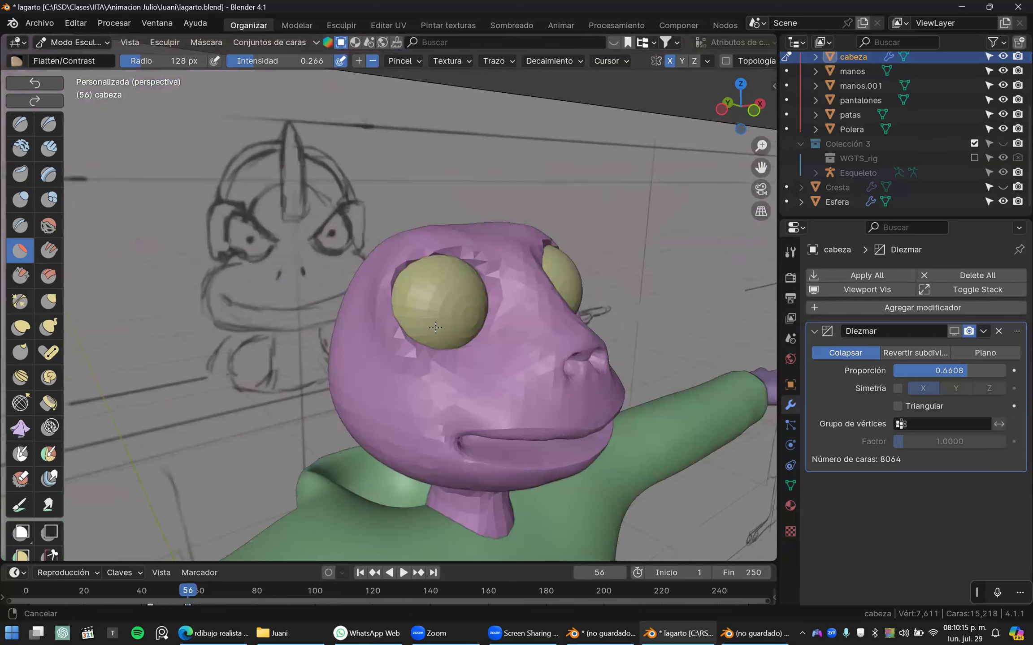
{"action": "scroll", "coordinate": [491, 295], "scroll_direction": "up", "scroll_amount": 2}
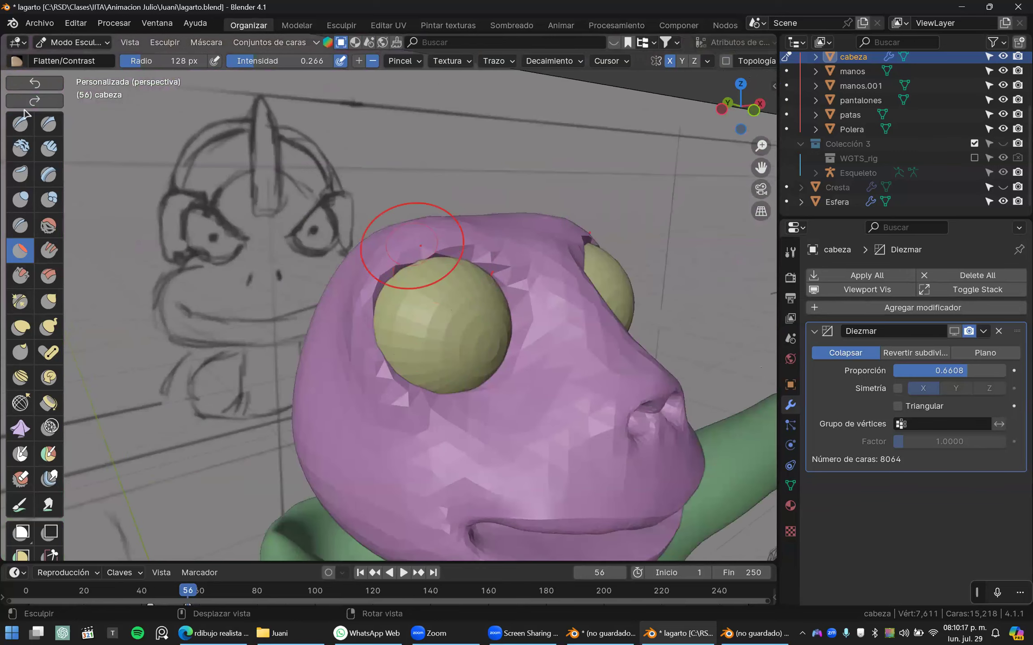
{"action": "key", "text": "x"}
{"action": "mouse_move", "coordinate": [534, 274]}
{"action": "left_mouse_down"}
{"action": "mouse_move", "coordinate": [441, 262]}
{"action": "mouse_move", "coordinate": [558, 286]}
{"action": "mouse_move", "coordinate": [513, 266]}
{"action": "left_mouse_up"}
{"action": "key", "text": "ctrl+z"}
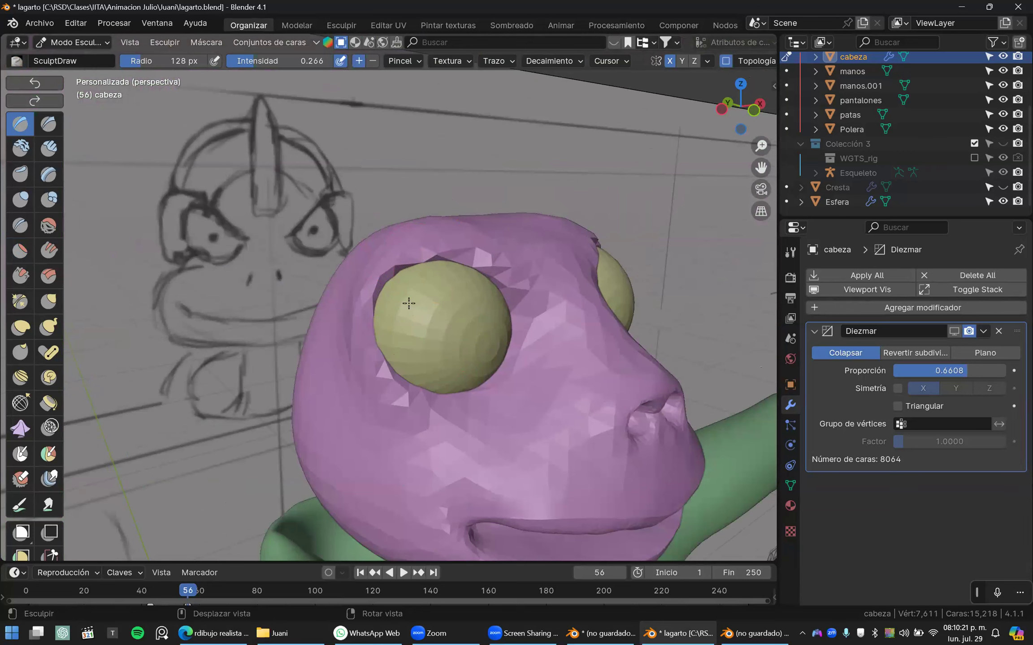
- Enable dynamic topology and build up the brow ridge and outer rim of the eye with SculptDraw at 128 px radius
{"action": "middle_click_drag", "start_coordinate": [475, 259], "coordinate": [403, 282]}
{"action": "mouse_move", "coordinate": [399, 305]}
{"action": "left_mouse_down"}
{"action": "mouse_move", "coordinate": [464, 348]}
{"action": "mouse_move", "coordinate": [393, 290]}
{"action": "mouse_move", "coordinate": [373, 288]}
{"action": "mouse_move", "coordinate": [426, 324]}
{"action": "mouse_move", "coordinate": [331, 286]}
{"action": "mouse_move", "coordinate": [313, 303]}
{"action": "left_mouse_up"}
{"action": "mouse_move", "coordinate": [297, 364]}
{"action": "left_mouse_down"}
{"action": "mouse_move", "coordinate": [285, 341]}
{"action": "mouse_move", "coordinate": [421, 409]}
{"action": "mouse_move", "coordinate": [373, 431]}
{"action": "left_mouse_up"}
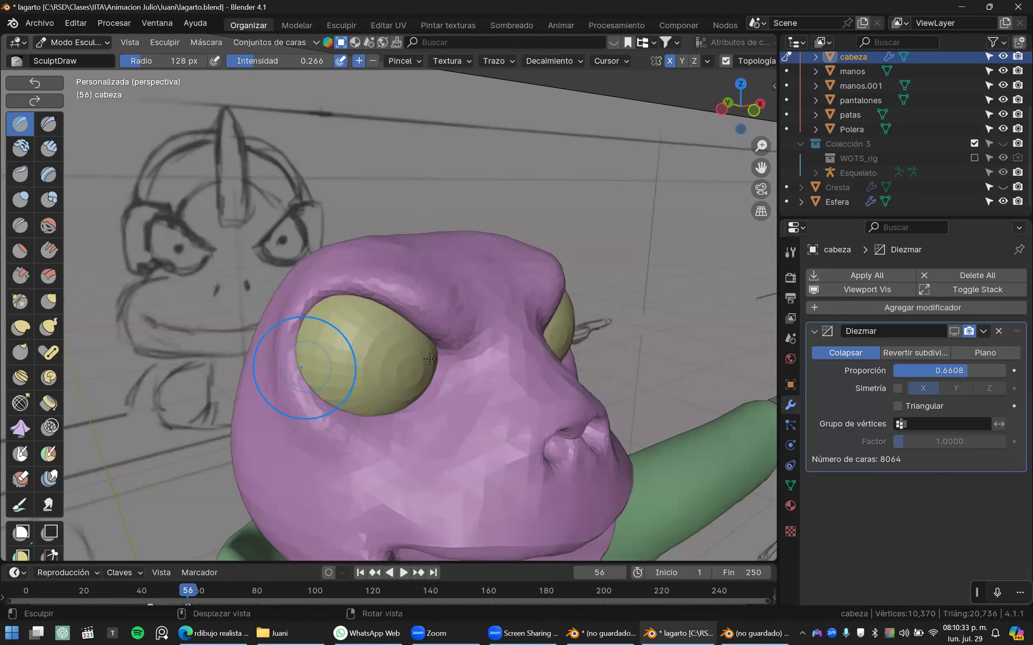
{"action": "mouse_move", "coordinate": [341, 320]}
{"action": "middle_mouse_down"}
{"action": "mouse_move", "coordinate": [313, 357]}
{"action": "mouse_move", "coordinate": [340, 315]}
{"action": "middle_mouse_up"}
{"action": "mouse_move", "coordinate": [299, 328]}
{"action": "left_mouse_down"}
{"action": "mouse_move", "coordinate": [365, 297]}
{"action": "mouse_move", "coordinate": [309, 352]}
{"action": "left_mouse_up"}
{"action": "left_click_drag", "start_coordinate": [320, 295], "coordinate": [311, 345]}
{"action": "right_click_drag", "start_coordinate": [385, 306], "coordinate": [316, 310]}
{"action": "mouse_move", "coordinate": [316, 310]}
{"action": "left_mouse_down"}
{"action": "mouse_move", "coordinate": [339, 299]}
{"action": "mouse_move", "coordinate": [405, 315]}
{"action": "left_mouse_up"}
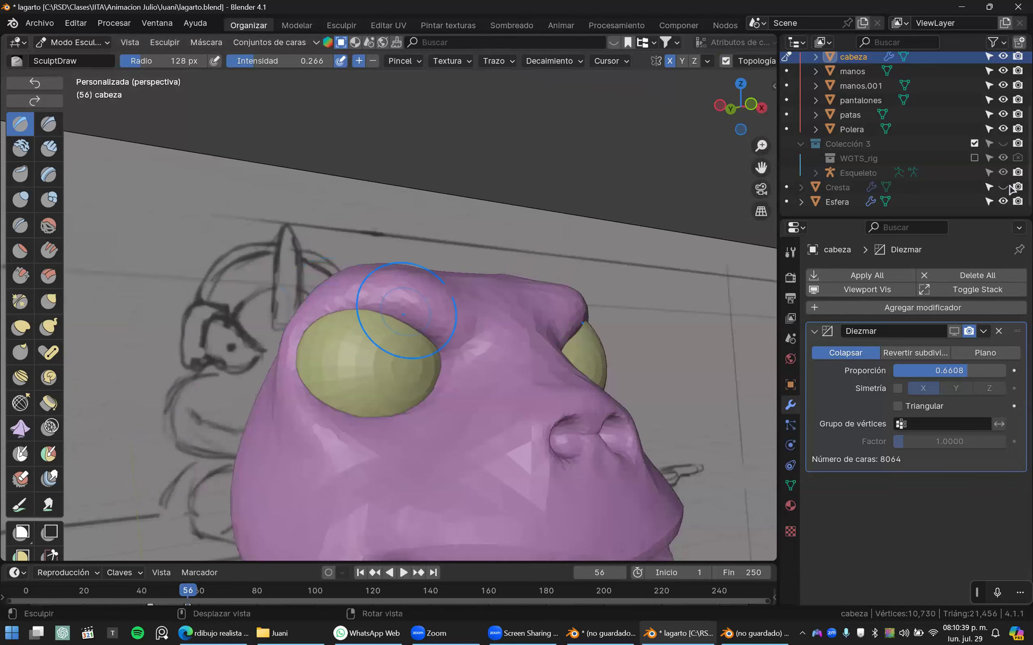
- Hide the Esfera eyeballs and carve into the eye socket beneath the brow with the SculptDraw brush
{"action": "scroll", "coordinate": [996, 136], "scroll_direction": "up", "scroll_amount": 3}
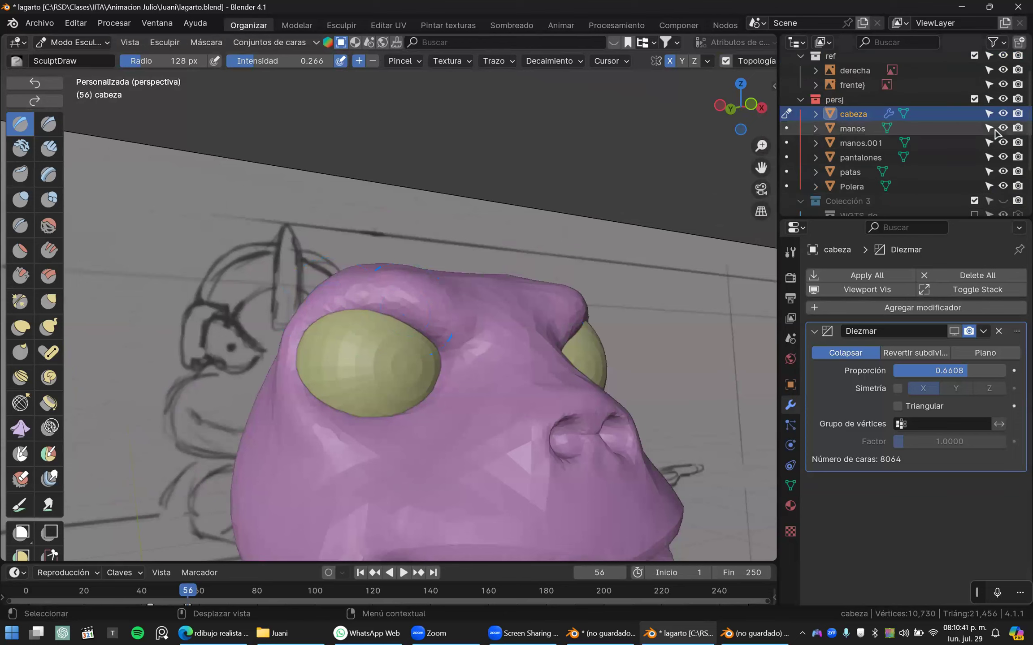
{"action": "scroll", "coordinate": [997, 197], "scroll_direction": "down", "scroll_amount": 3}
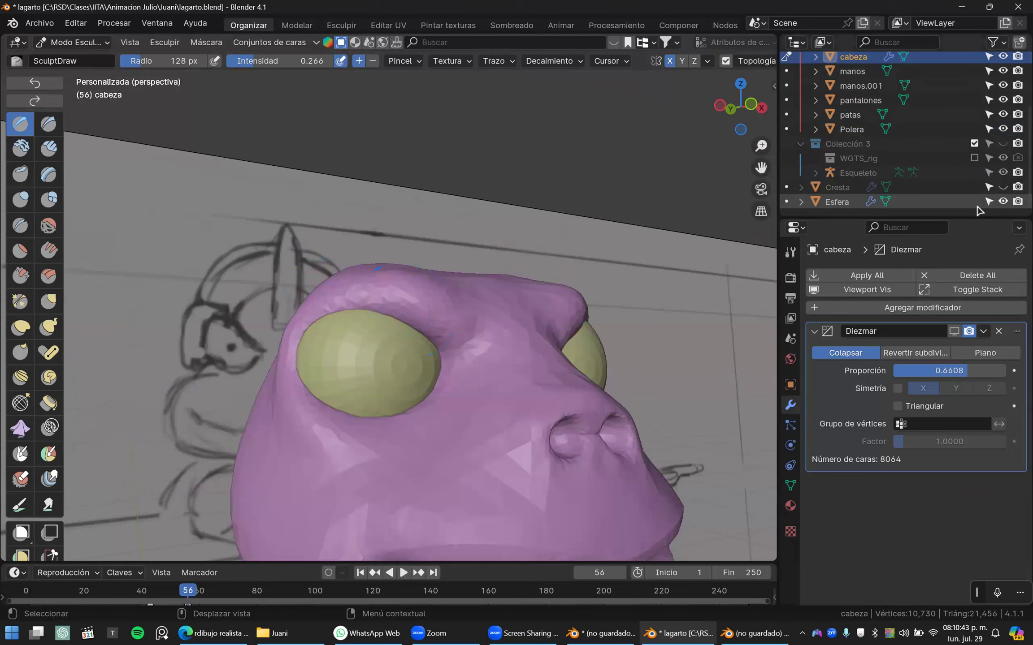
{"action": "left_click", "coordinate": [1002, 202]}
{"action": "mouse_move", "coordinate": [482, 316]}
{"action": "middle_mouse_down"}
{"action": "mouse_move", "coordinate": [448, 332]}
{"action": "mouse_move", "coordinate": [405, 321]}
{"action": "mouse_move", "coordinate": [379, 338]}
{"action": "middle_mouse_up"}
{"action": "mouse_move", "coordinate": [365, 324]}
{"action": "left_mouse_down", "text": "ctrl"}
{"action": "mouse_move", "coordinate": [421, 334]}
{"action": "mouse_move", "coordinate": [388, 319]}
{"action": "mouse_move", "coordinate": [387, 331]}
{"action": "left_mouse_up", "text": "ctrl"}
- Sculpt the underside of the brow and the lower part of the empty eye socket with SculptDraw
{"action": "middle_click_drag", "start_coordinate": [447, 358], "coordinate": [403, 326]}
{"action": "left_click_drag", "start_coordinate": [390, 328], "coordinate": [436, 306]}
{"action": "middle_click_drag", "start_coordinate": [397, 333], "coordinate": [289, 389]}
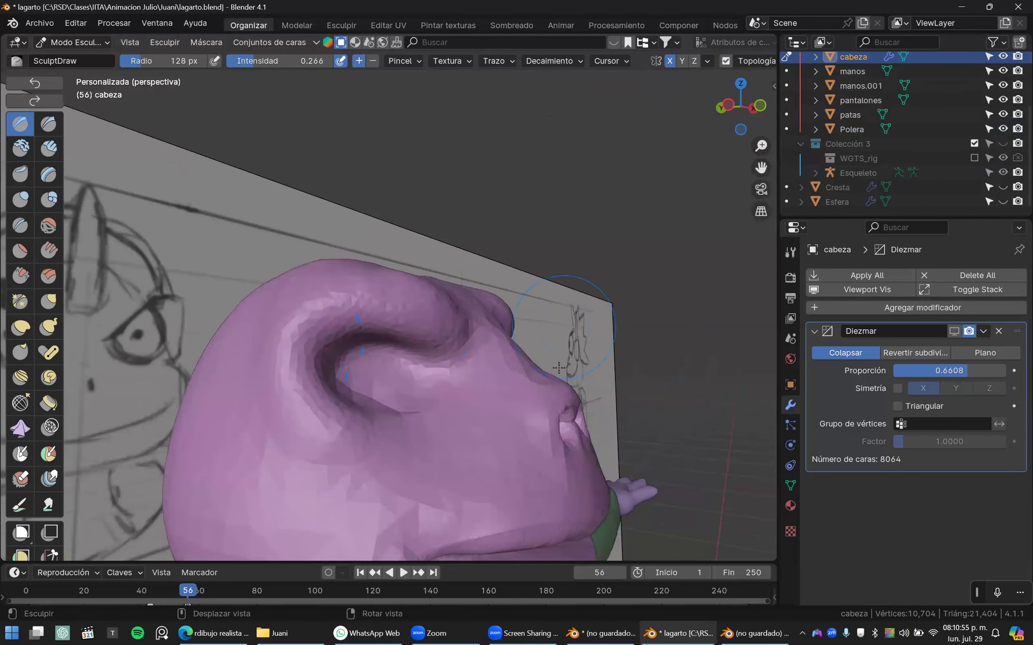
{"action": "mouse_move", "coordinate": [483, 395]}
{"action": "right_mouse_down"}
{"action": "mouse_move", "coordinate": [404, 398]}
{"action": "mouse_move", "coordinate": [431, 403]}
{"action": "right_mouse_up"}
{"action": "scroll", "coordinate": [427, 415], "scroll_direction": "up", "scroll_amount": 3}
{"action": "left_click_drag", "start_coordinate": [409, 433], "coordinate": [425, 454]}
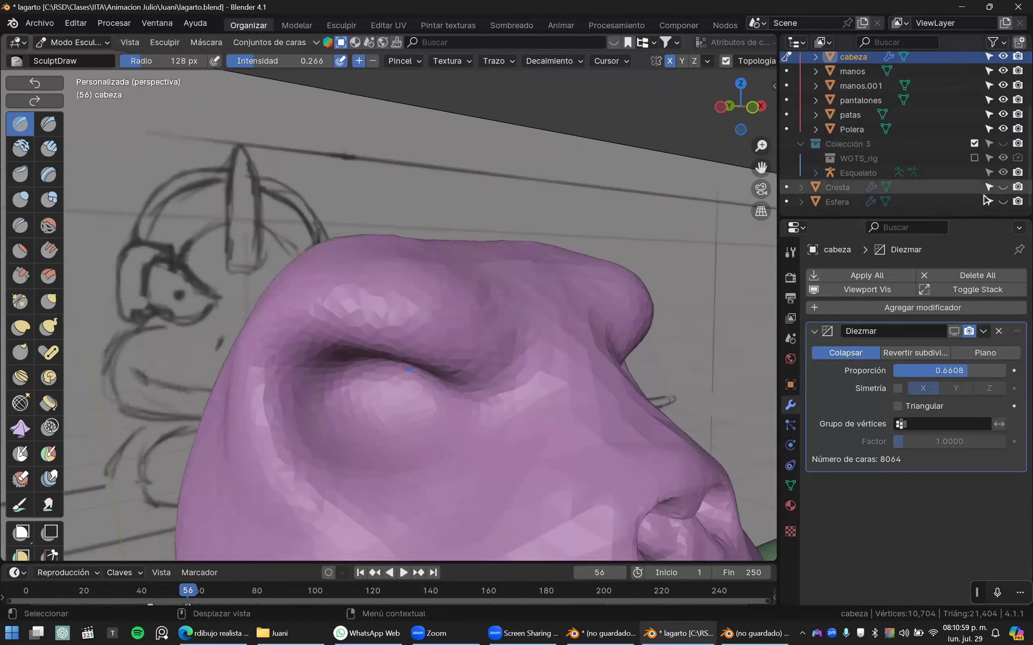
- Show the Esfera eyeballs again and build up the eyelid rim around the eye with SculptDraw
{"action": "left_click", "coordinate": [1004, 203]}
{"action": "middle_click_drag", "start_coordinate": [495, 392], "coordinate": [296, 330]}
{"action": "mouse_move", "coordinate": [296, 330]}
{"action": "left_mouse_down"}
{"action": "mouse_move", "coordinate": [315, 339]}
{"action": "mouse_move", "coordinate": [327, 321]}
{"action": "left_mouse_up"}
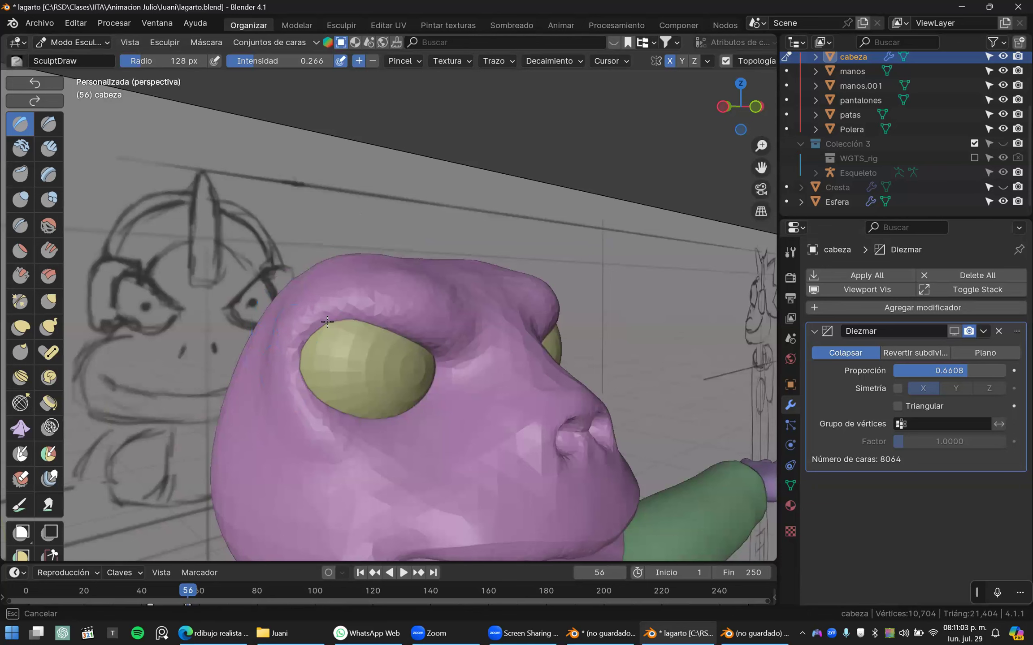
{"action": "mouse_move", "coordinate": [387, 364]}
{"action": "middle_mouse_down"}
{"action": "mouse_move", "coordinate": [412, 372]}
{"action": "mouse_move", "coordinate": [389, 373]}
{"action": "middle_mouse_up"}
{"action": "mouse_move", "coordinate": [324, 391]}
{"action": "left_mouse_down"}
{"action": "mouse_move", "coordinate": [314, 401]}
{"action": "mouse_move", "coordinate": [338, 432]}
{"action": "left_mouse_up"}
{"action": "left_click_drag", "start_coordinate": [347, 393], "coordinate": [325, 350]}
- Add volume to the brow above the eye with SculptDraw and smooth its upper surface
{"action": "mouse_move", "coordinate": [527, 410]}
{"action": "middle_mouse_down"}
{"action": "mouse_move", "coordinate": [423, 341]}
{"action": "mouse_move", "coordinate": [427, 305]}
{"action": "mouse_move", "coordinate": [438, 299]}
{"action": "middle_mouse_up"}
{"action": "mouse_move", "coordinate": [438, 300]}
{"action": "left_mouse_down"}
{"action": "mouse_move", "coordinate": [427, 279]}
{"action": "mouse_move", "coordinate": [309, 265]}
{"action": "mouse_move", "coordinate": [387, 281]}
{"action": "left_mouse_up"}
{"action": "mouse_move", "coordinate": [473, 260]}
{"action": "middle_mouse_down"}
{"action": "mouse_move", "coordinate": [521, 329]}
{"action": "mouse_move", "coordinate": [455, 303]}
{"action": "mouse_move", "coordinate": [336, 282]}
{"action": "middle_mouse_up"}
{"action": "mouse_move", "coordinate": [367, 269]}
{"action": "left_mouse_down", "text": "shift"}
{"action": "mouse_move", "coordinate": [332, 277]}
{"action": "mouse_move", "coordinate": [360, 260]}
{"action": "left_mouse_up", "text": "shift"}
- Carve the surface around the outer side and top of the brow with inverted SculptDraw strokes
{"action": "right_click_drag", "start_coordinate": [355, 275], "coordinate": [392, 249]}
{"action": "middle_click_drag", "start_coordinate": [336, 293], "coordinate": [321, 264], "text": "ctrl"}
{"action": "mouse_move", "coordinate": [279, 342]}
{"action": "left_mouse_down", "text": "ctrl"}
{"action": "mouse_move", "coordinate": [302, 293]}
{"action": "mouse_move", "coordinate": [278, 353]}
{"action": "left_mouse_up", "text": "ctrl"}
{"action": "left_click_drag", "start_coordinate": [278, 353], "coordinate": [256, 372], "text": "ctrl"}
{"action": "mouse_move", "coordinate": [262, 289]}
{"action": "left_mouse_down", "text": "ctrl"}
{"action": "mouse_move", "coordinate": [231, 278]}
{"action": "mouse_move", "coordinate": [270, 257]}
{"action": "mouse_move", "coordinate": [336, 251]}
{"action": "left_mouse_up", "text": "ctrl"}
{"action": "mouse_move", "coordinate": [374, 337]}
{"action": "middle_mouse_down"}
{"action": "mouse_move", "coordinate": [403, 332]}
{"action": "mouse_move", "coordinate": [341, 334]}
{"action": "mouse_move", "coordinate": [386, 334]}
{"action": "middle_mouse_up"}
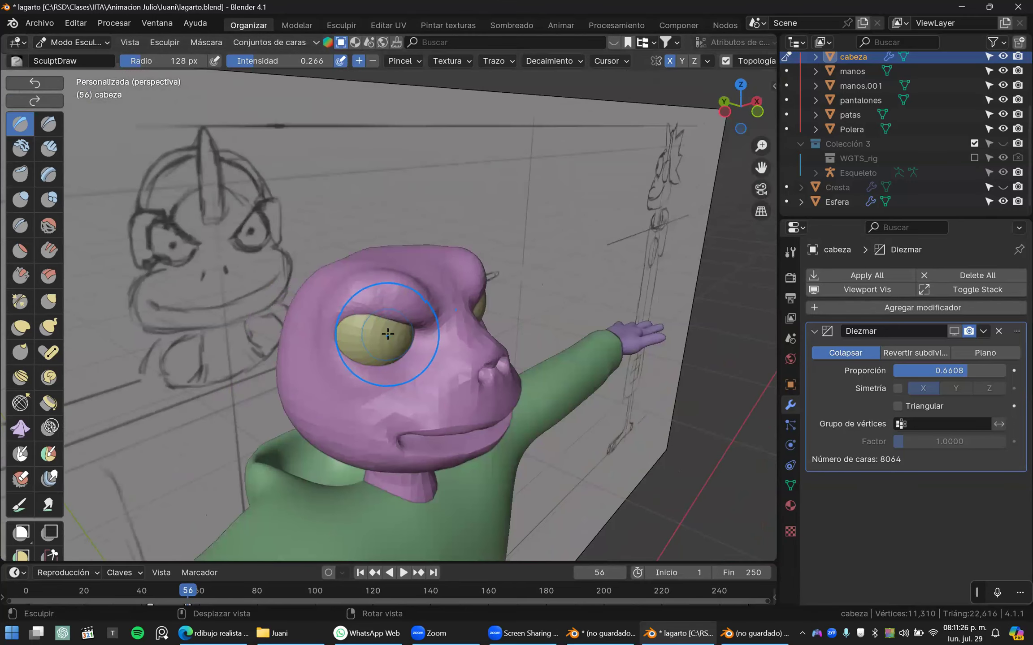
- Make the hidden Cresta object visible again above the head and undo the last change
{"action": "middle_click_drag", "start_coordinate": [388, 332], "coordinate": [355, 307]}
{"action": "mouse_move", "coordinate": [546, 370]}
{"action": "middle_mouse_down"}
{"action": "mouse_move", "coordinate": [453, 350]}
{"action": "mouse_move", "coordinate": [529, 314]}
{"action": "middle_mouse_up"}
{"action": "left_click", "coordinate": [1002, 187]}
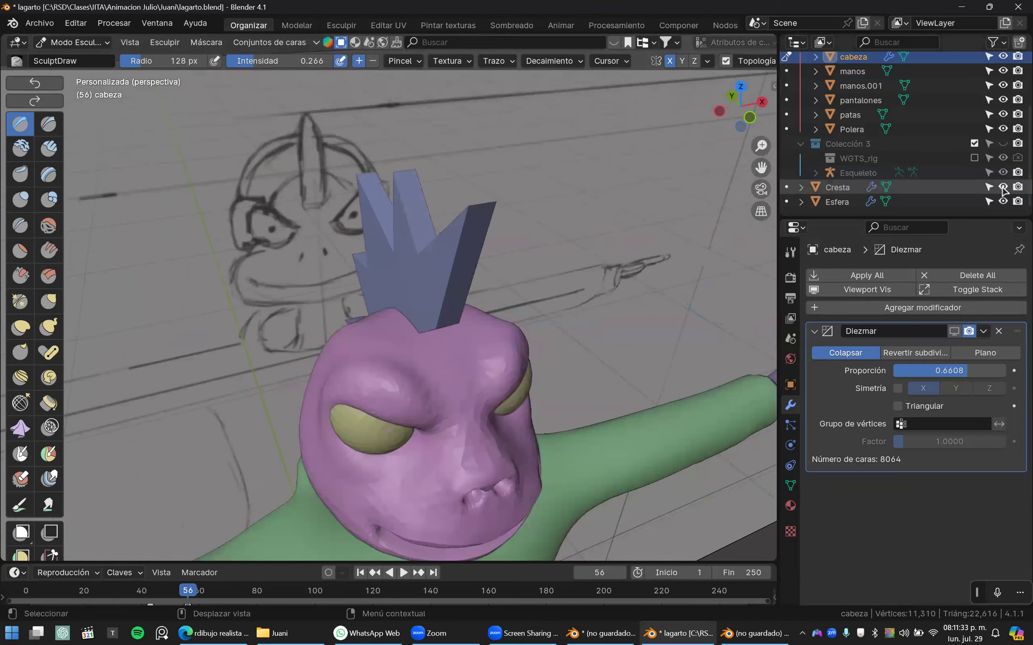
{"action": "mouse_move", "coordinate": [341, 289]}
{"action": "middle_mouse_down"}
{"action": "mouse_move", "coordinate": [287, 289]}
{"action": "mouse_move", "coordinate": [373, 267]}
{"action": "mouse_move", "coordinate": [330, 277]}
{"action": "mouse_move", "coordinate": [330, 293]}
{"action": "mouse_move", "coordinate": [430, 379]}
{"action": "mouse_move", "coordinate": [444, 361]}
{"action": "mouse_move", "coordinate": [336, 351]}
{"action": "mouse_move", "coordinate": [442, 346]}
{"action": "middle_mouse_up"}
{"action": "key", "text": "ctrl+z"}
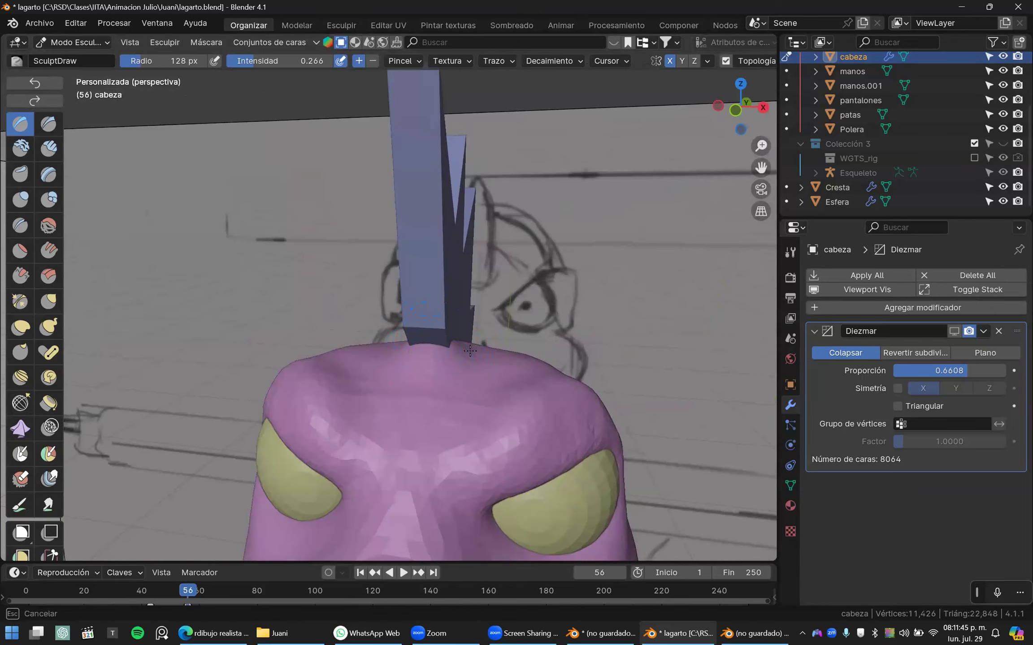
- Leave sculpting for Object Mode and select the Cresta crest on top of the head
{"action": "key", "text": "ctrl+Tab"}
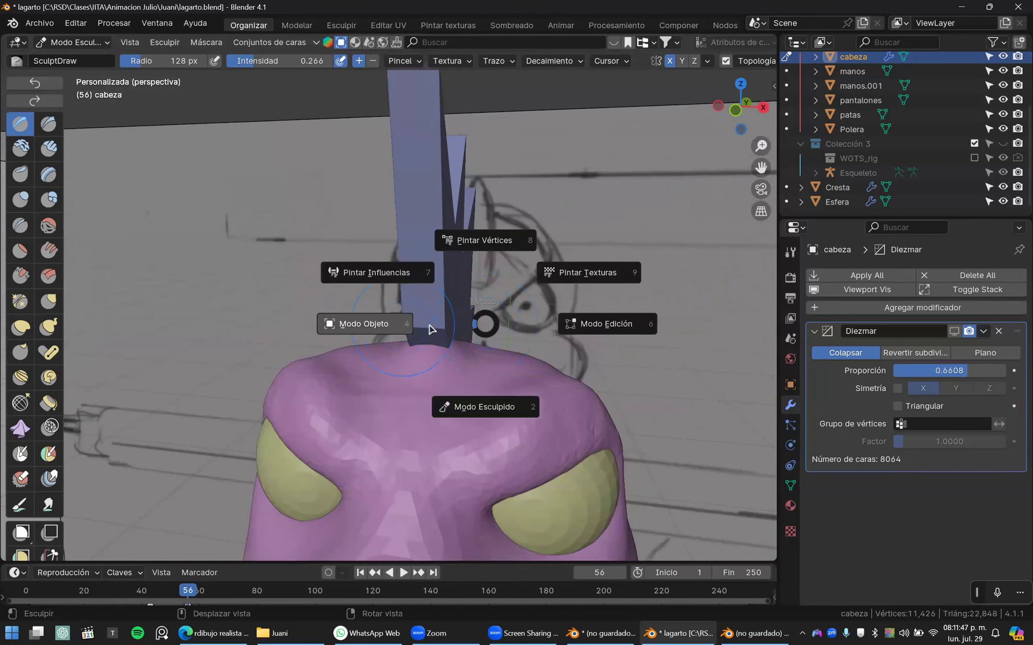
{"action": "left_click", "coordinate": [432, 327]}
{"action": "left_click", "coordinate": [441, 324]}
{"action": "right_click_drag", "start_coordinate": [433, 349], "coordinate": [415, 354]}
{"action": "middle_click_drag", "start_coordinate": [416, 354], "coordinate": [418, 352]}
{"action": "key", "text": "Caps_Lock"}
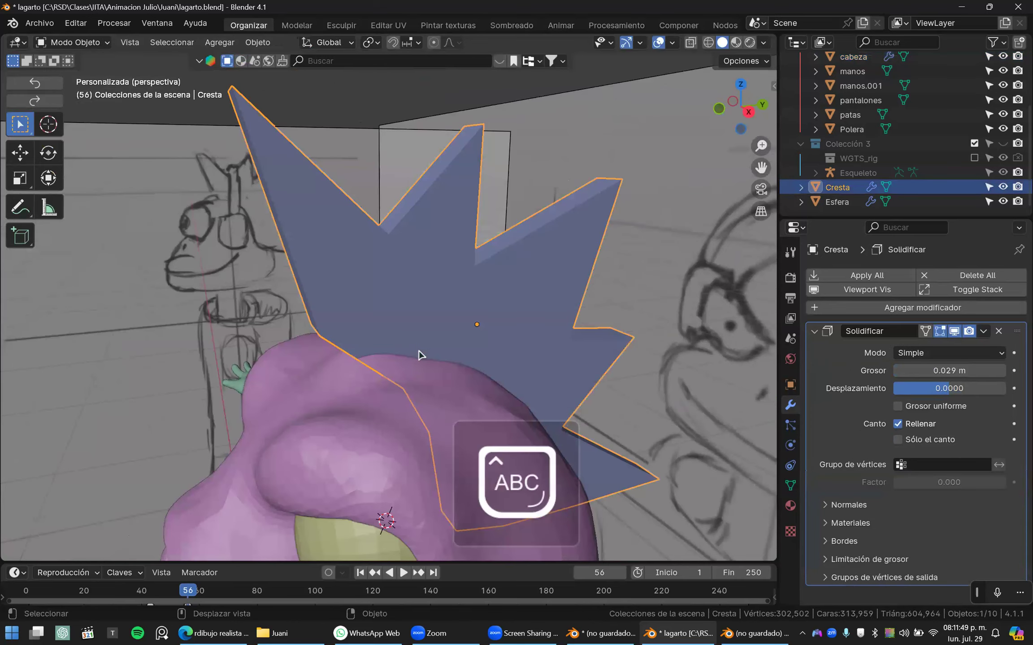
{"action": "key", "text": "Caps_Lock"}
- Edit the Cresta mesh and move its front base vertex down along Z into the head
{"action": "key", "text": "Tab"}
{"action": "key", "text": "alt+z"}
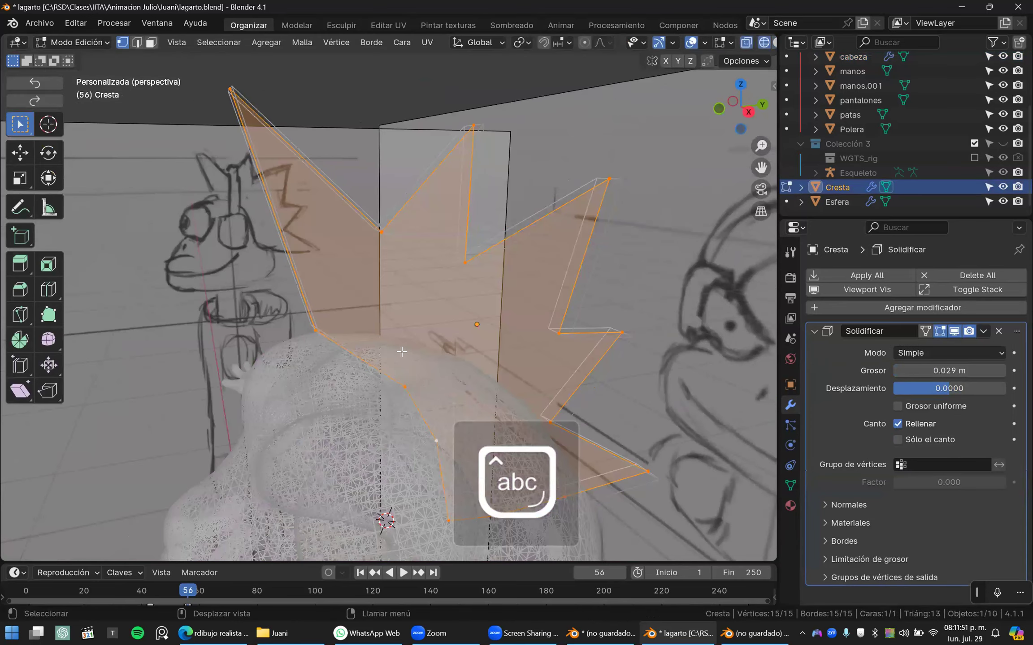
{"action": "key", "text": "alt+z"}
{"action": "key", "text": "g"}
{"action": "key", "text": "z"}
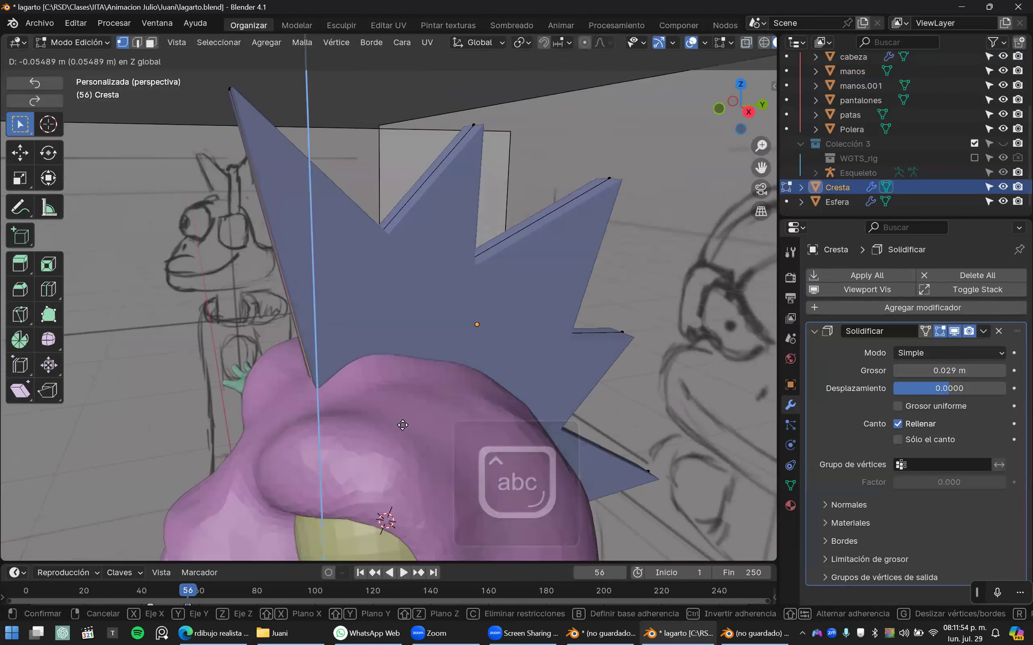
{"action": "left_click", "coordinate": [403, 407]}
- Reposition the crest's front base vertex in the right side view with X-ray on, and return to Object Mode
{"action": "key", "text": "KP_3"}
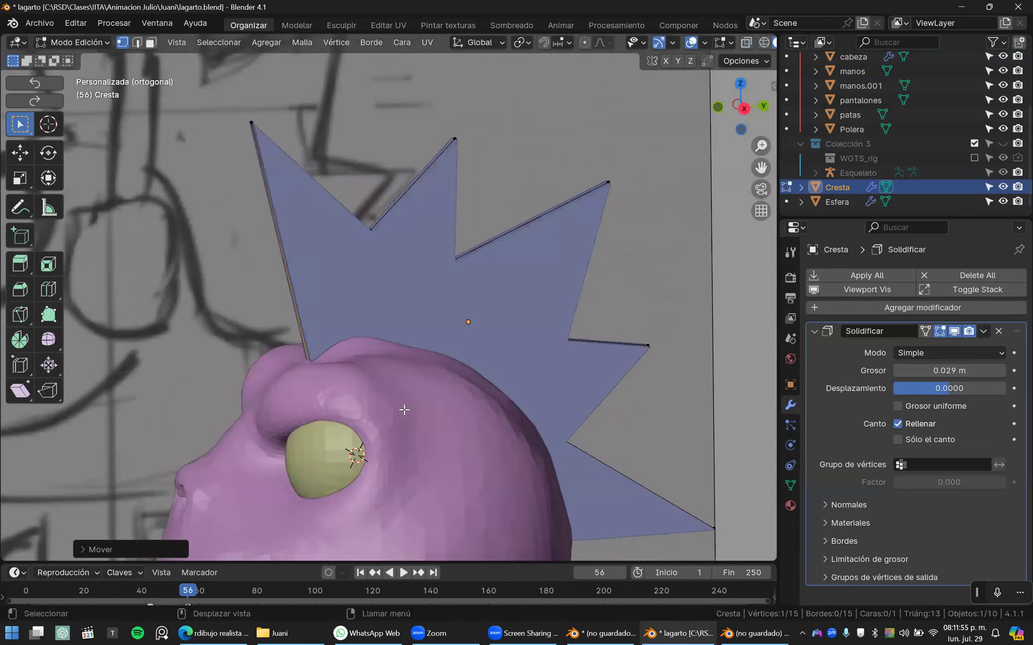
{"action": "key", "text": "alt+z"}
{"action": "key", "text": "g"}
{"action": "left_click", "coordinate": [426, 398]}
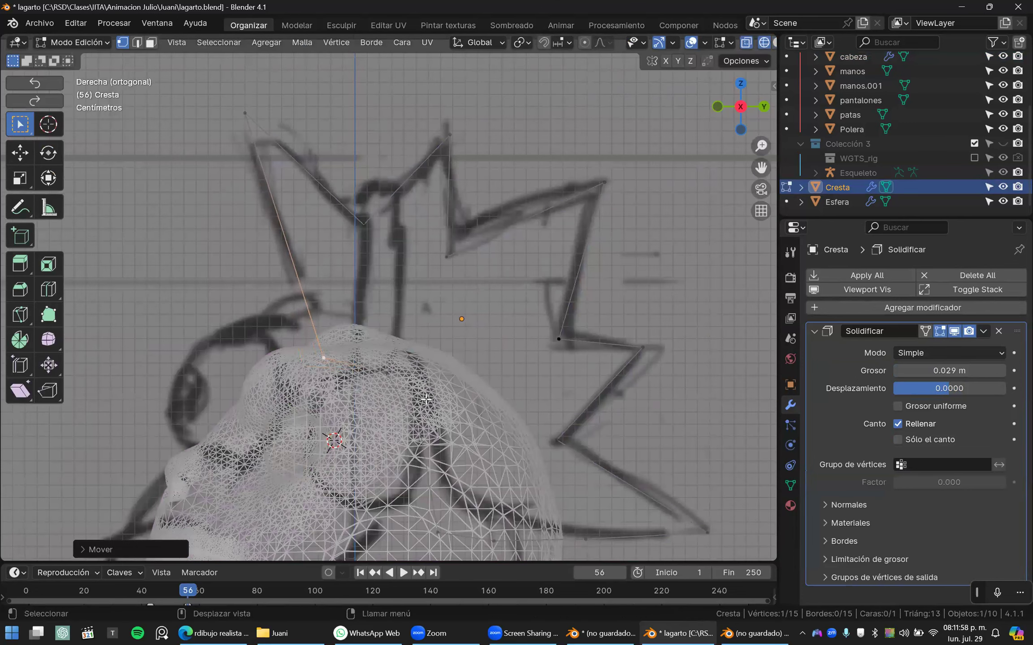
{"action": "key", "text": "Tab"}
{"action": "key", "text": "alt+z"}
{"action": "mouse_move", "coordinate": [467, 371]}
{"action": "middle_mouse_down"}
{"action": "mouse_move", "coordinate": [575, 392]}
{"action": "mouse_move", "coordinate": [528, 373]}
{"action": "middle_mouse_up"}
{"action": "left_click", "coordinate": [528, 373]}
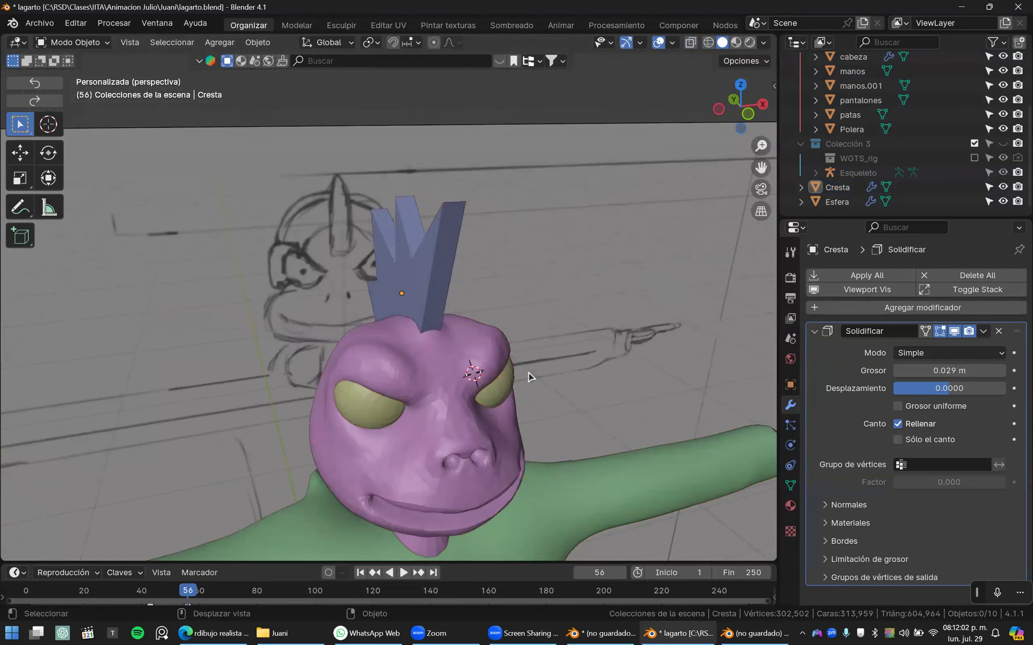
- Add a Rehacer malla (Remesh) modifier to the Cresta object with the wireframe displayed
{"action": "middle_click_drag", "start_coordinate": [530, 351], "coordinate": [388, 355]}
{"action": "left_click", "coordinate": [454, 346]}
{"action": "key", "text": "KP_Decimal"}
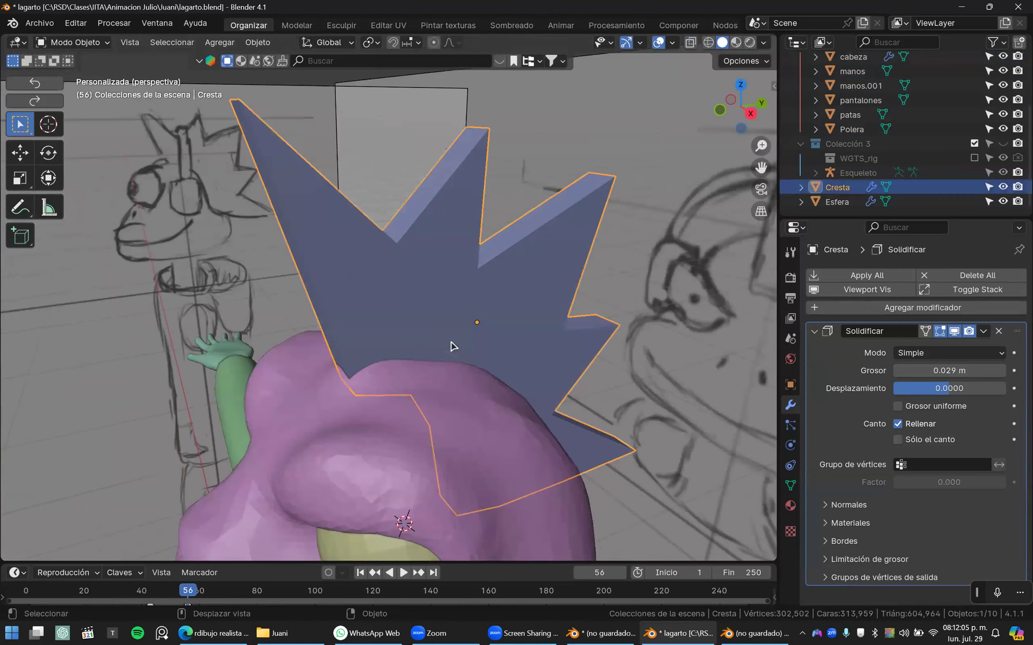
{"action": "left_click", "coordinate": [812, 333]}
{"action": "middle_click_drag", "start_coordinate": [431, 348], "coordinate": [753, 349]}
{"action": "key", "text": "shift+w"}
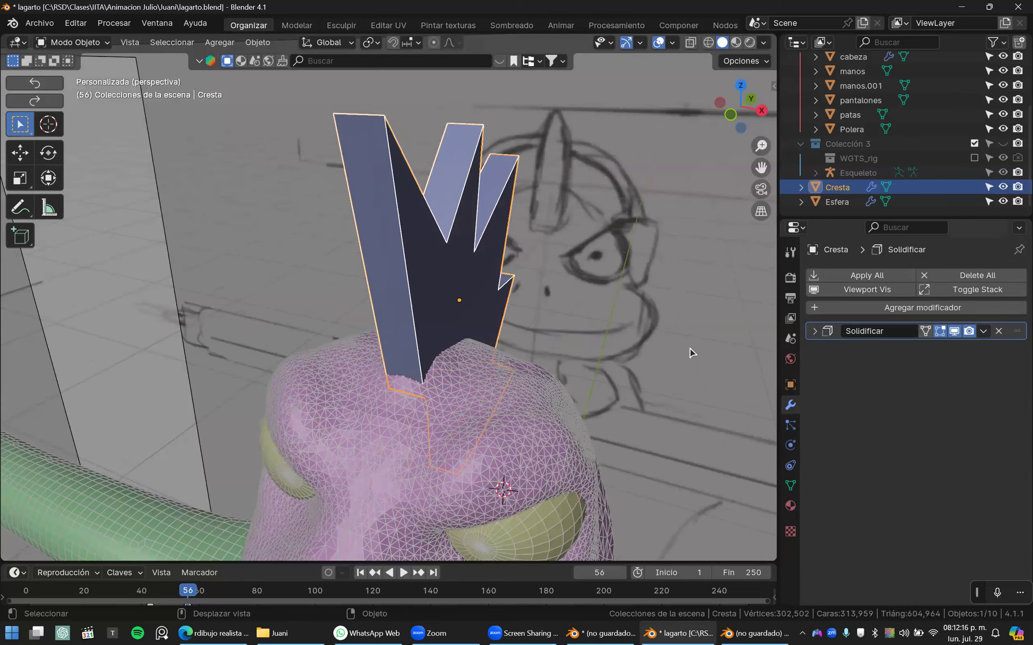
{"action": "left_click", "coordinate": [819, 309]}
{"action": "mouse_move", "coordinate": [821, 312]}
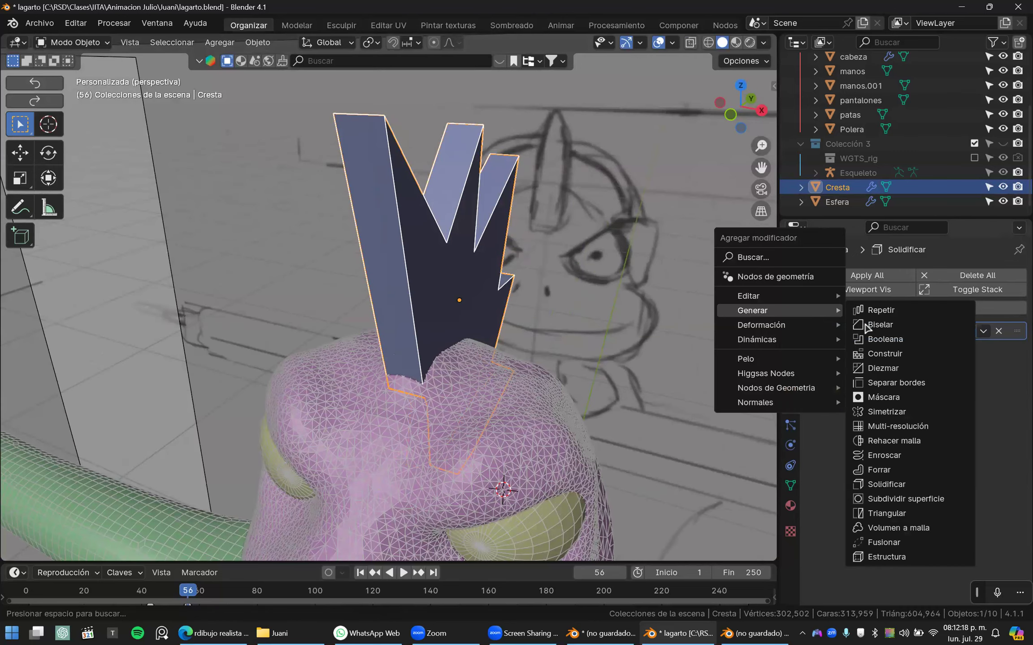
{"action": "left_click", "coordinate": [910, 441]}
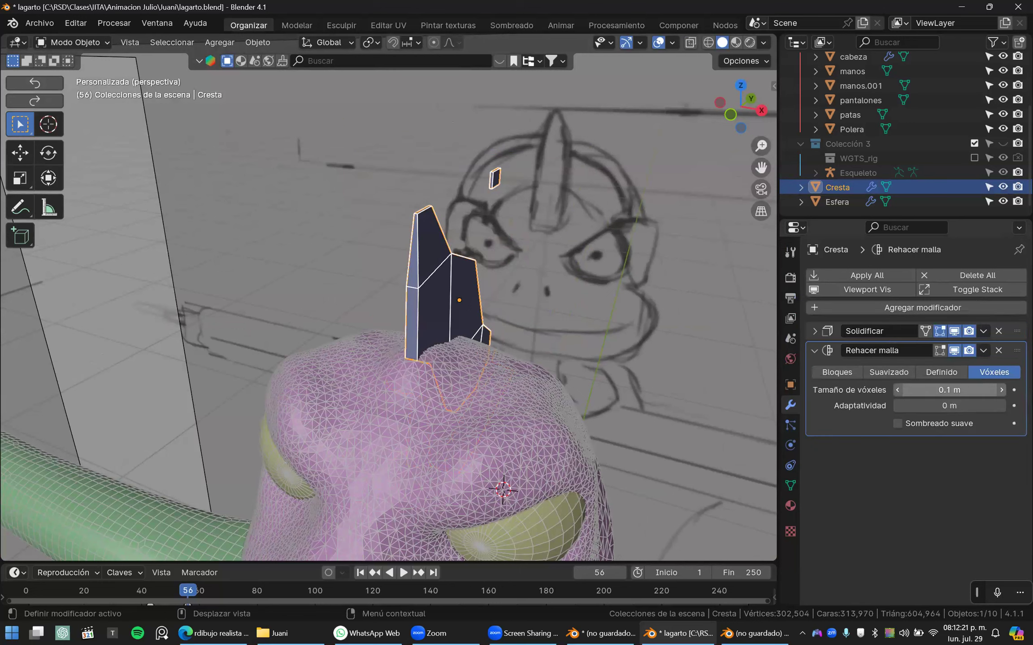
- Reduce the crest's Remesh voxel size to 0.011 m
{"action": "left_click_drag", "start_coordinate": [898, 393], "coordinate": [861, 393]}
{"action": "left_click", "coordinate": [898, 393]}
{"action": "left_click", "coordinate": [898, 393]}
{"action": "left_click", "coordinate": [898, 393]}
{"action": "left_click", "coordinate": [898, 390]}
{"action": "left_click", "coordinate": [898, 390]}
{"action": "left_click", "coordinate": [898, 390]}
{"action": "left_click", "coordinate": [898, 390]}
{"action": "left_click", "coordinate": [898, 390]}
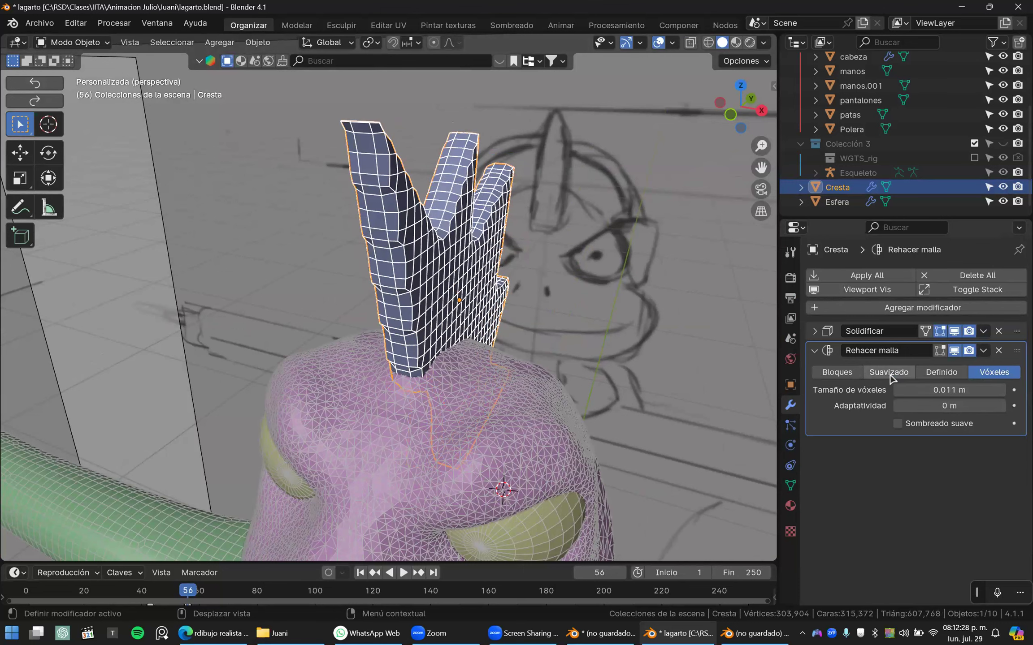
- Change the crest's Remesh mode to Suavizado and set the octree depth to 6
{"action": "left_click", "coordinate": [889, 373]}
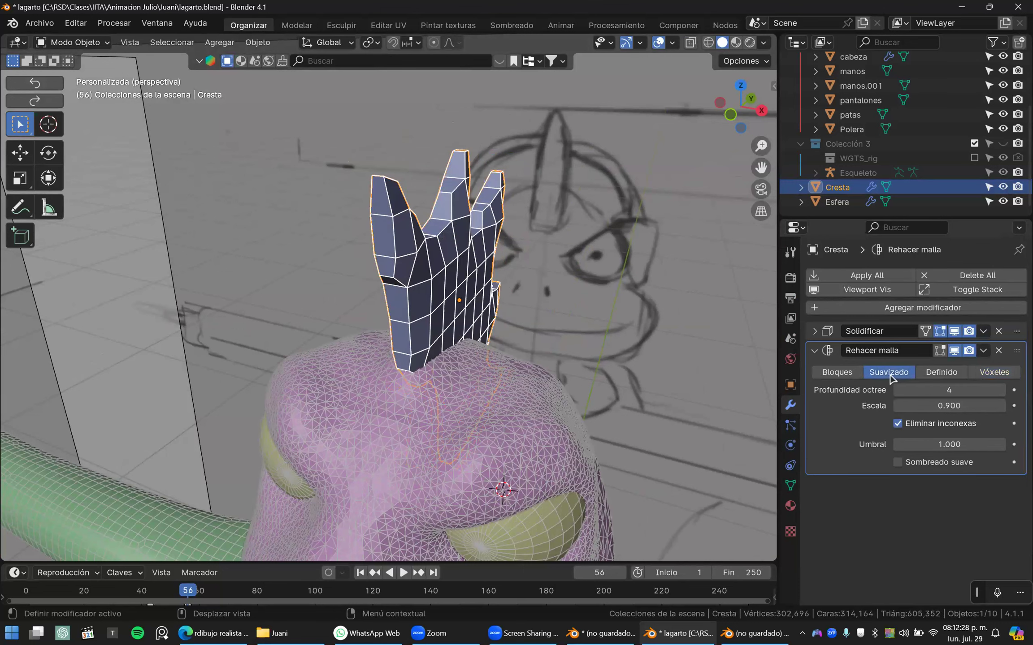
{"action": "left_click", "coordinate": [1002, 390]}
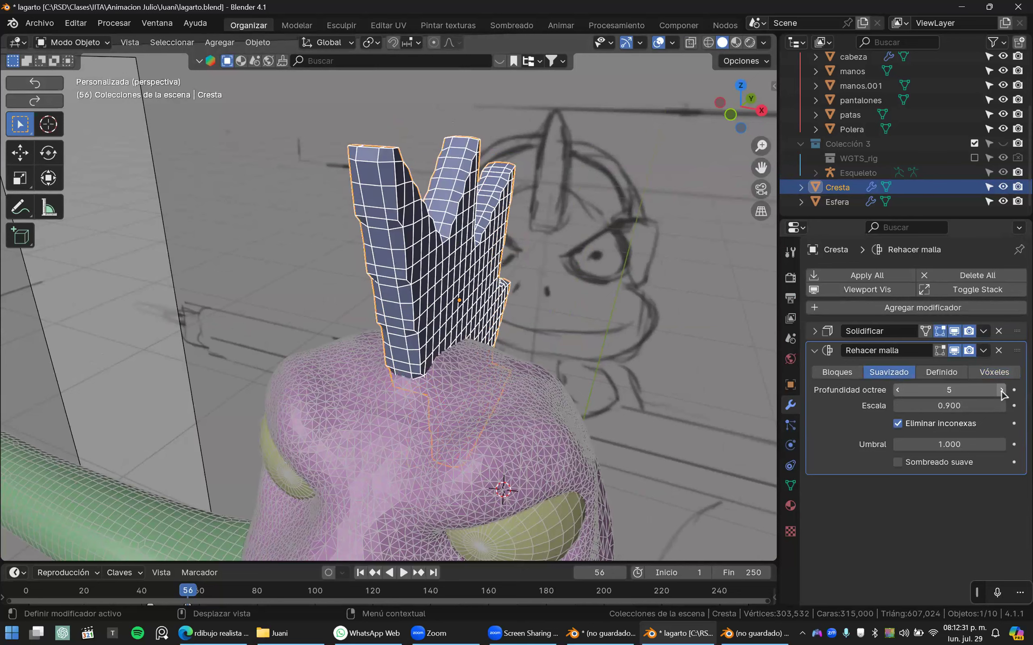
{"action": "left_click", "coordinate": [1001, 390]}
{"action": "mouse_move", "coordinate": [426, 298]}
{"action": "middle_mouse_down"}
{"action": "mouse_move", "coordinate": [424, 307]}
{"action": "mouse_move", "coordinate": [450, 302]}
{"action": "mouse_move", "coordinate": [434, 305]}
{"action": "mouse_move", "coordinate": [376, 264]}
{"action": "middle_mouse_up"}
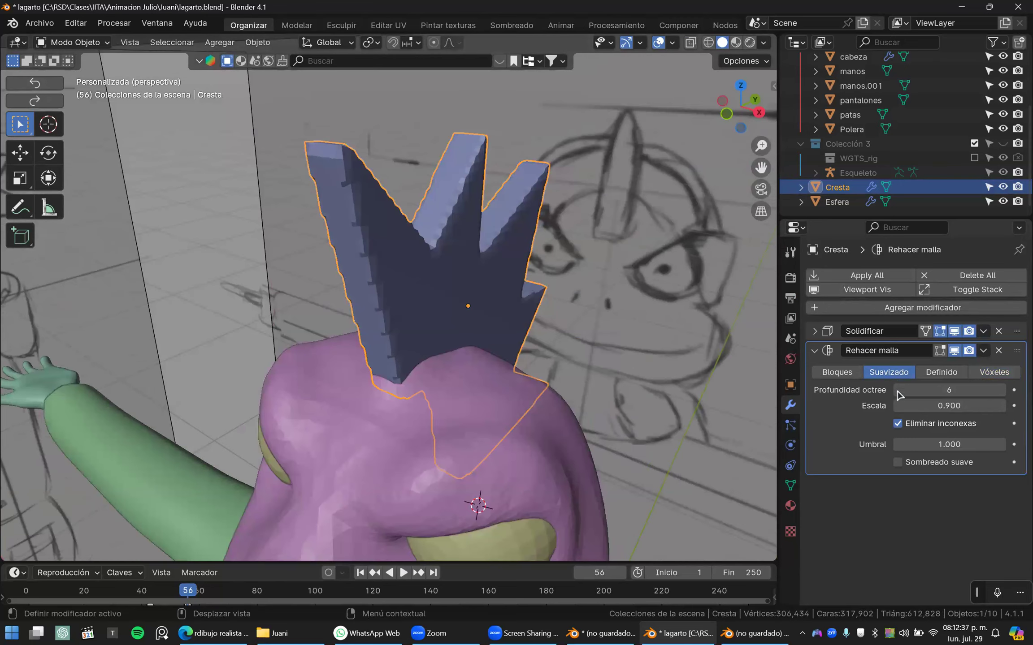
{"action": "left_click", "coordinate": [897, 390]}
{"action": "left_click", "coordinate": [1002, 390]}
{"action": "middle_click_drag", "start_coordinate": [375, 337], "coordinate": [509, 367]}
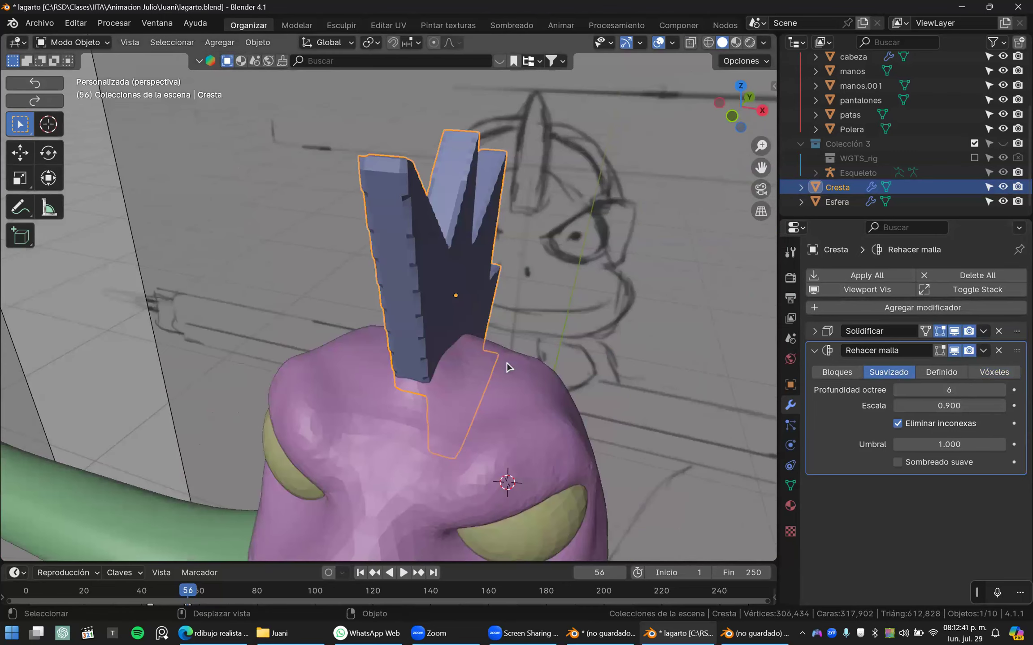
- Change the crest's Remesh mode to Definido and inspect the resulting wireframe around the spikes
{"action": "key", "text": "shift+z"}
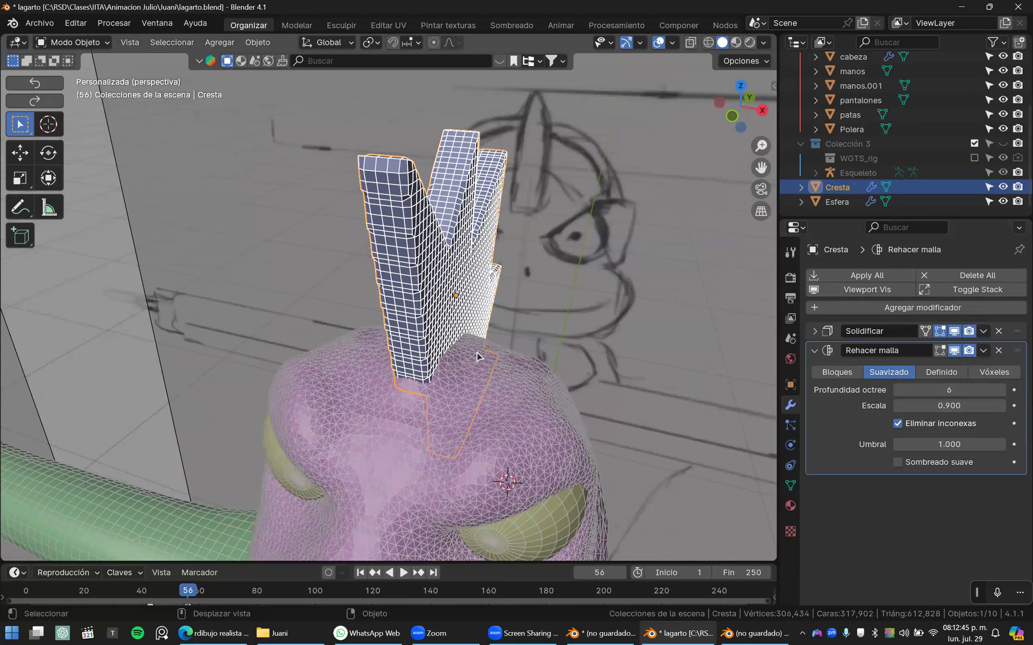
{"action": "mouse_move", "coordinate": [801, 456]}
{"action": "middle_mouse_down"}
{"action": "mouse_move", "coordinate": [864, 395]}
{"action": "mouse_move", "coordinate": [933, 380]}
{"action": "middle_mouse_up"}
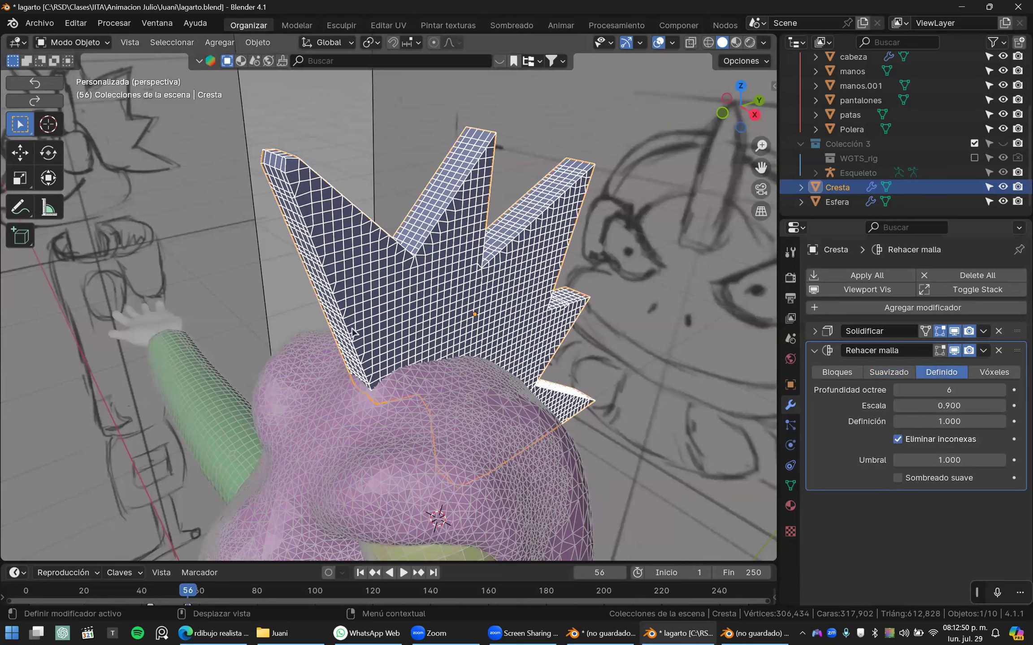
{"action": "middle_click_drag", "start_coordinate": [428, 338], "coordinate": [431, 339]}
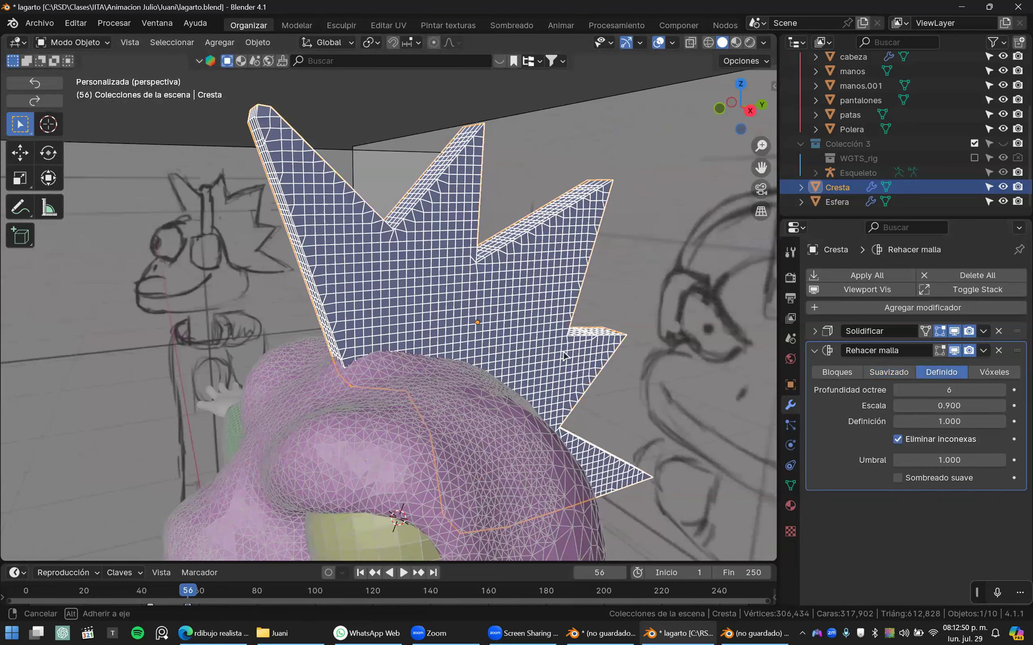
{"action": "middle_click_drag", "start_coordinate": [537, 379], "coordinate": [604, 387]}
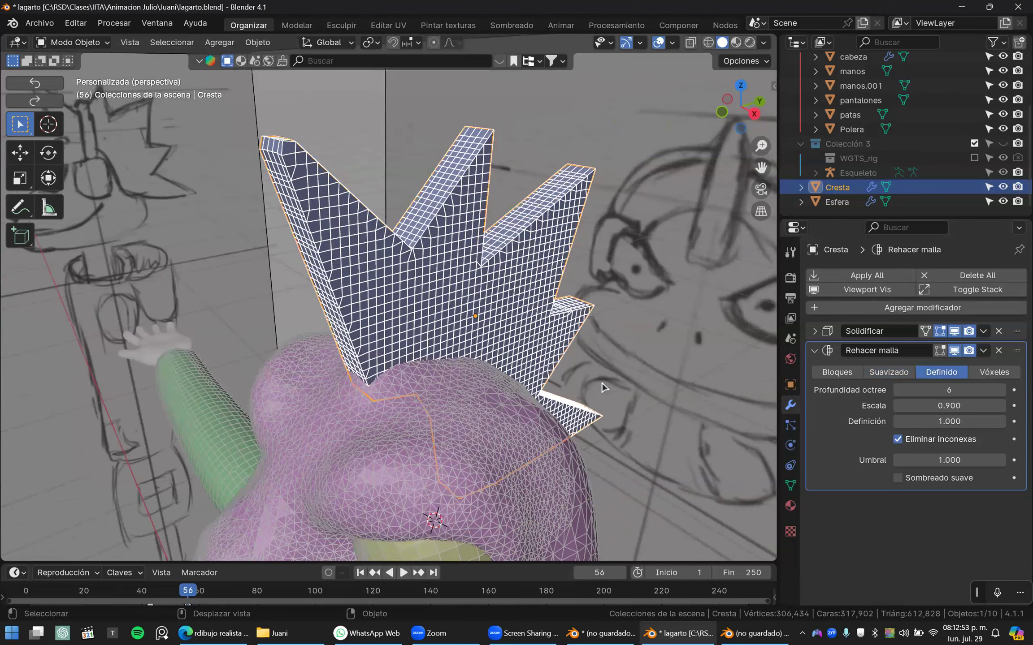
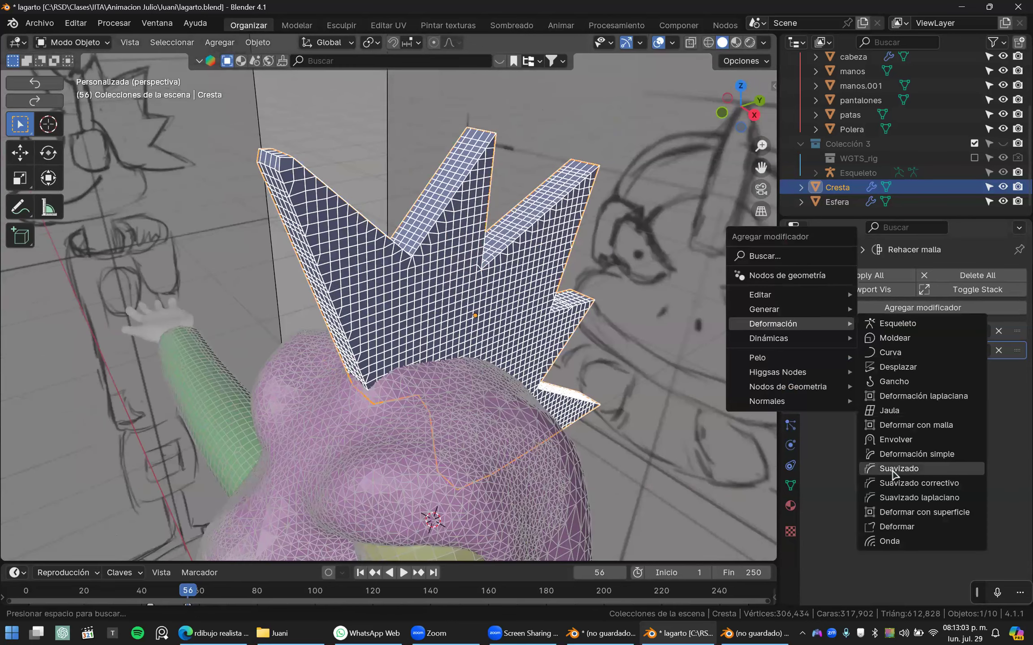
- Add a Suavizado (Smooth) modifier to the crest with 10 repetitions and the wireframe hidden
{"action": "key", "text": "shift+z"}
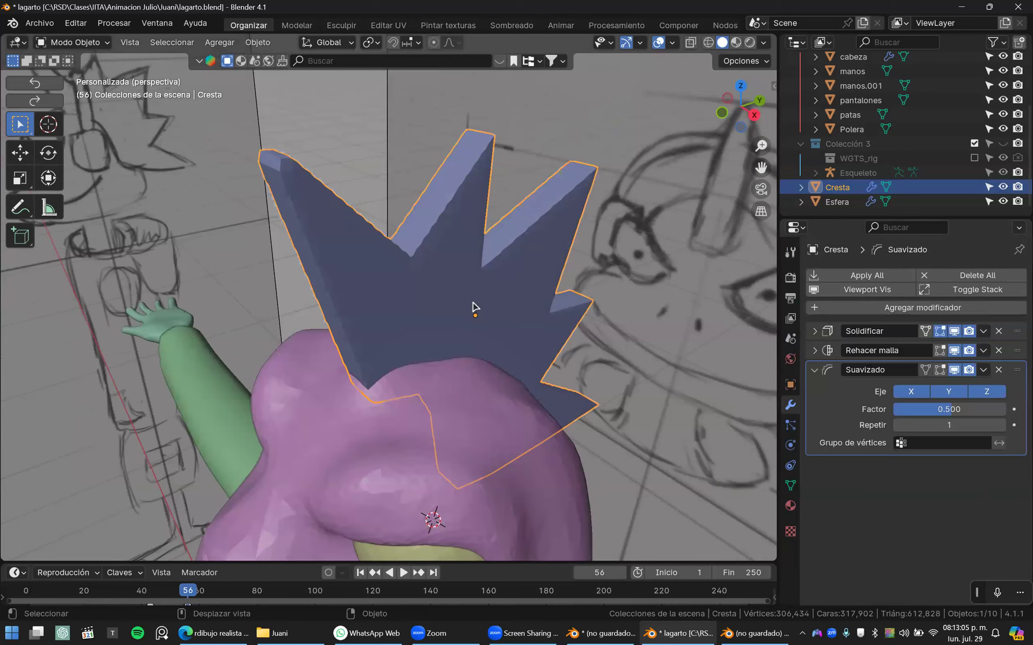
{"action": "middle_click_drag", "start_coordinate": [471, 302], "coordinate": [496, 283]}
{"action": "scroll", "coordinate": [496, 283], "scroll_direction": "up", "scroll_amount": 2}
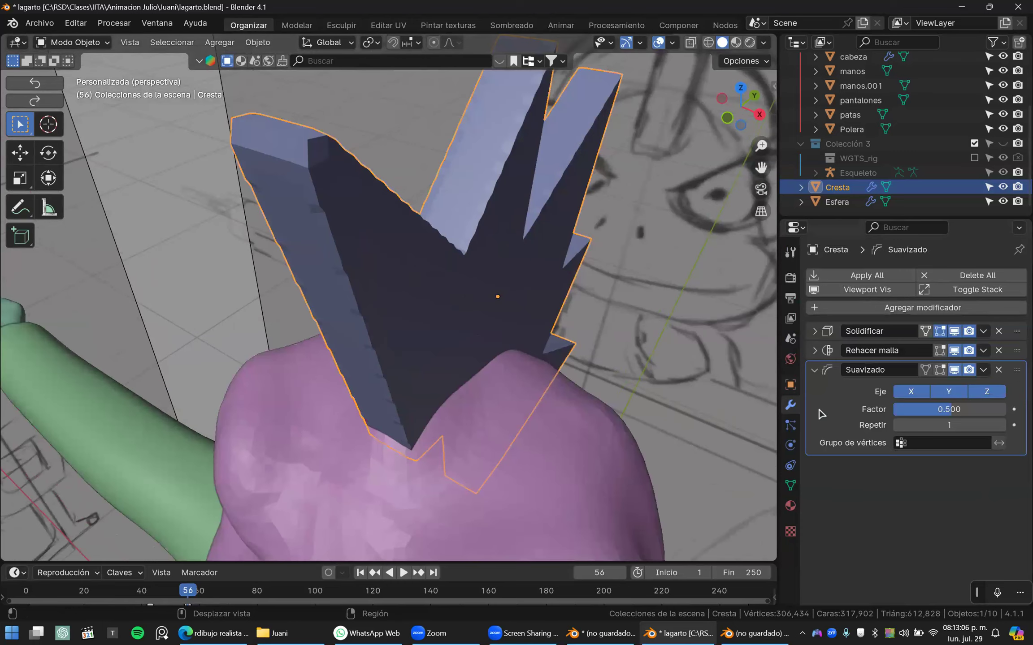
{"action": "left_click", "coordinate": [1001, 425]}
{"action": "left_click", "coordinate": [1001, 428]}
{"action": "left_click", "coordinate": [1001, 428]}
{"action": "left_click", "coordinate": [1001, 428]}
{"action": "left_click", "coordinate": [1001, 429]}
{"action": "left_click", "coordinate": [1000, 428]}
{"action": "left_click", "coordinate": [1001, 428]}
{"action": "left_click", "coordinate": [1000, 429]}
{"action": "left_click", "coordinate": [1000, 425]}
{"action": "mouse_move", "coordinate": [566, 323]}
{"action": "middle_mouse_down"}
{"action": "mouse_move", "coordinate": [452, 296]}
{"action": "mouse_move", "coordinate": [528, 330]}
{"action": "mouse_move", "coordinate": [562, 309]}
{"action": "mouse_move", "coordinate": [555, 328]}
{"action": "mouse_move", "coordinate": [502, 325]}
{"action": "mouse_move", "coordinate": [559, 336]}
{"action": "middle_mouse_up"}
{"action": "scroll", "coordinate": [555, 328], "scroll_direction": "down", "scroll_amount": 3}
{"action": "key", "text": "shift+z"}
{"action": "key", "text": "shift+z"}
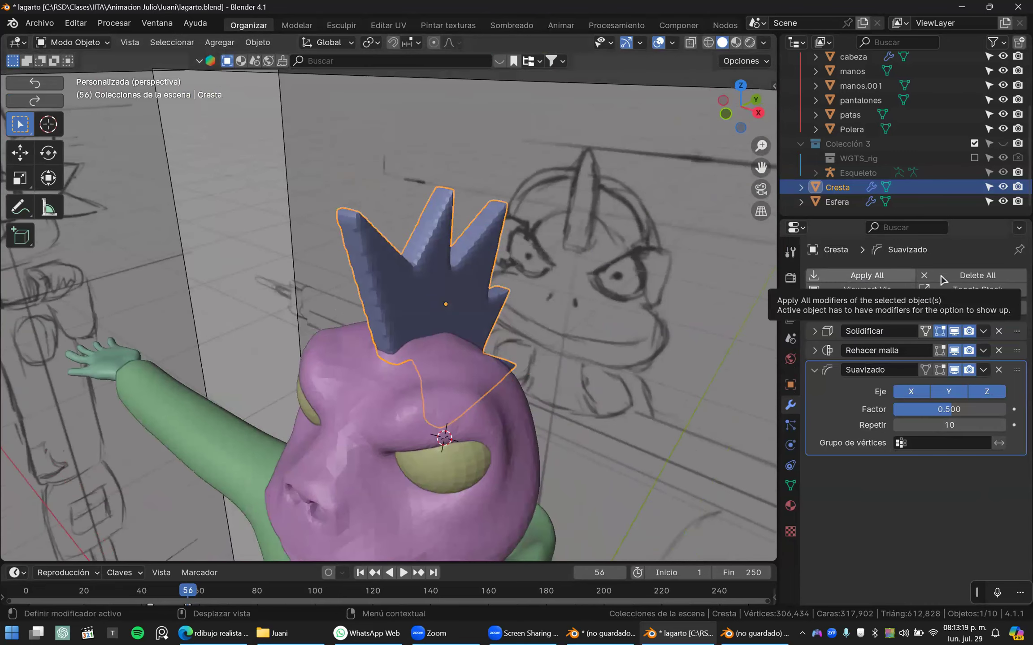
- Look up the Modifier Tools add-on in the preferences by searching for "modi", and close the window
{"action": "left_click", "coordinate": [76, 23]}
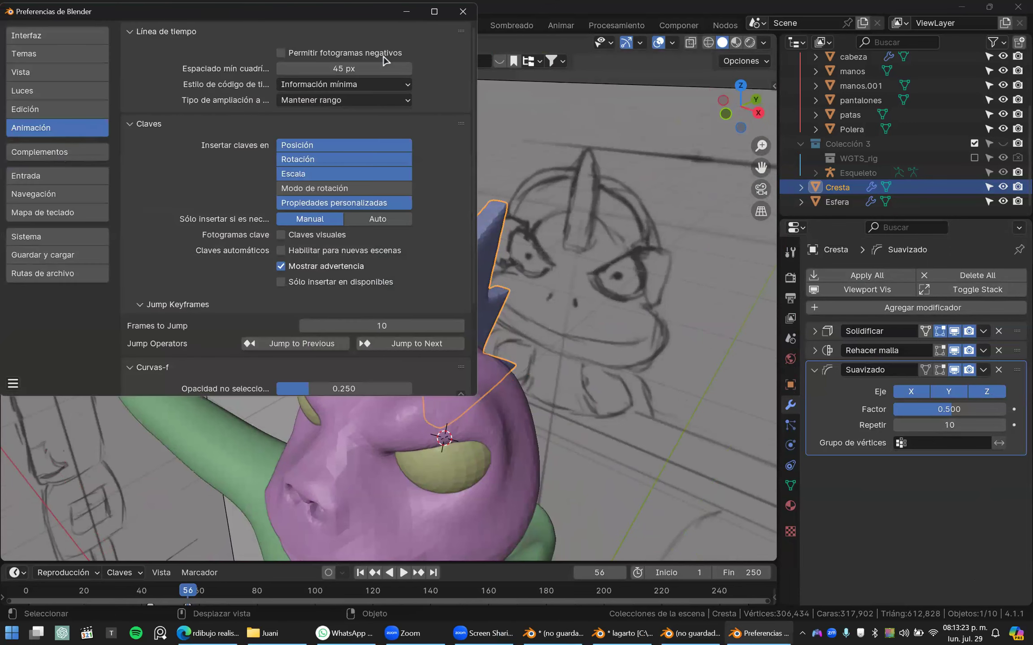
{"action": "left_click", "coordinate": [384, 56]}
{"action": "type", "text": "mo"}
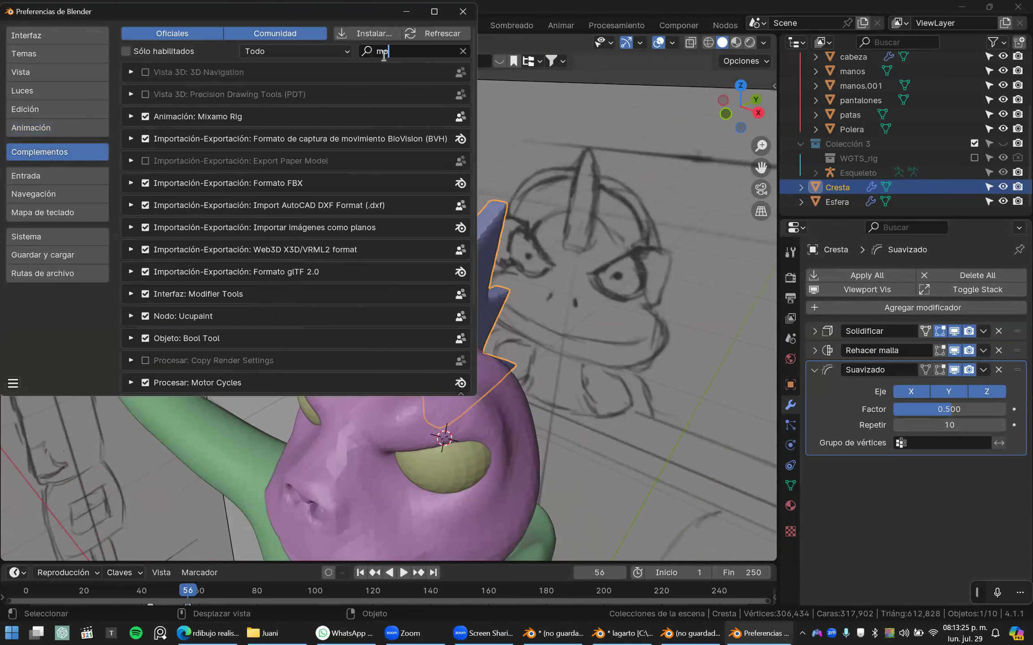
{"action": "type", "text": "di"}
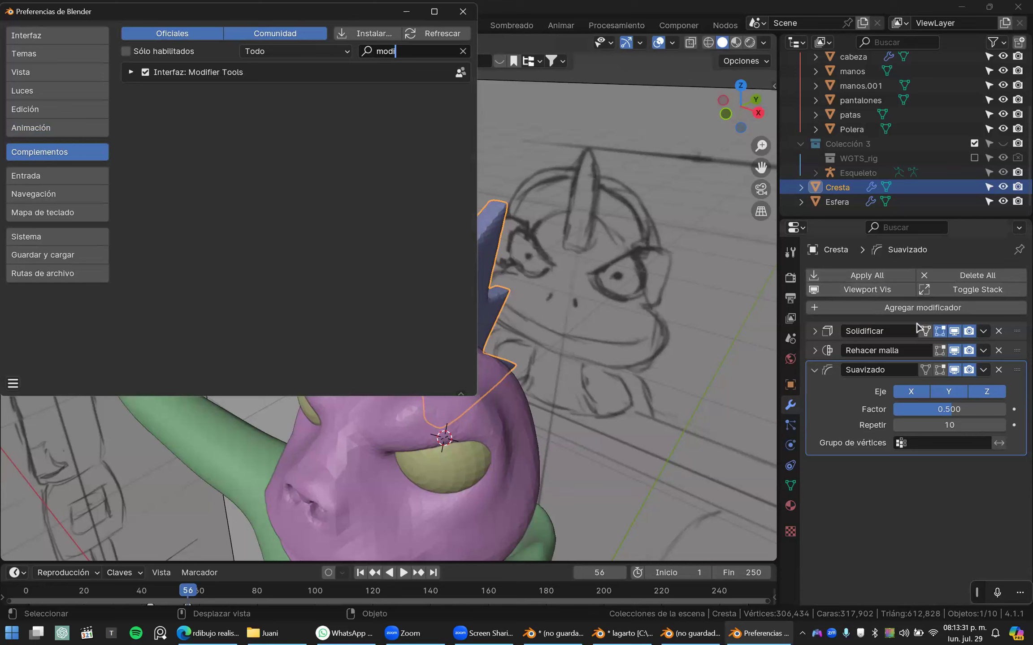
{"action": "left_click", "coordinate": [462, 11]}
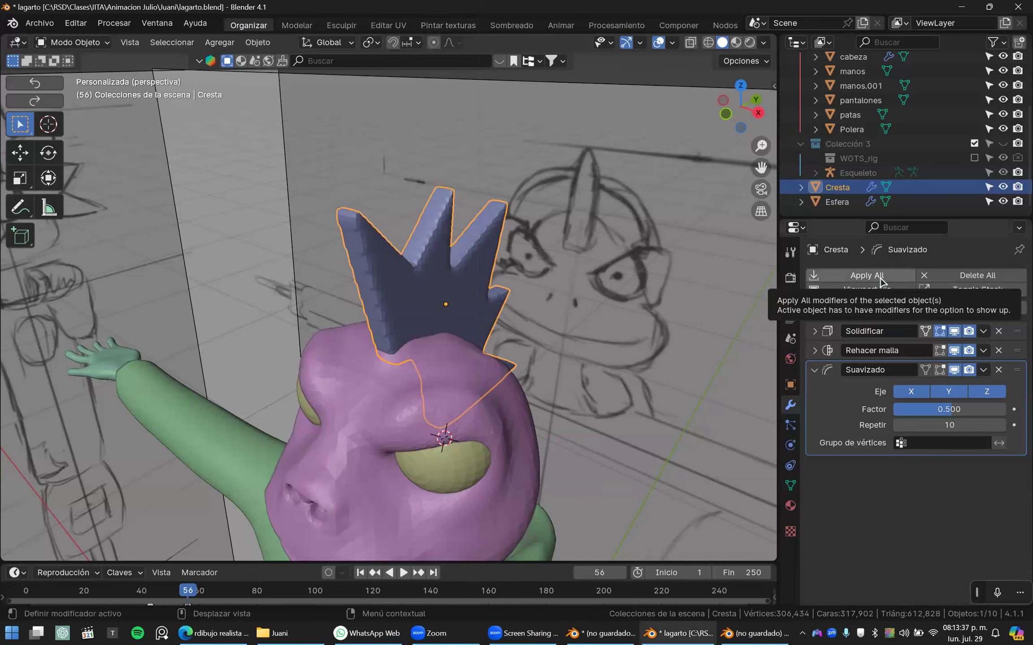
- Apply all modifiers of the Cresta object and switch it to Sculpt Mode
{"action": "left_click", "coordinate": [880, 279]}
{"action": "middle_click_drag", "start_coordinate": [499, 331], "coordinate": [499, 330]}
{"action": "key", "text": "ctrl+Tab"}
{"action": "left_click", "coordinate": [432, 319]}
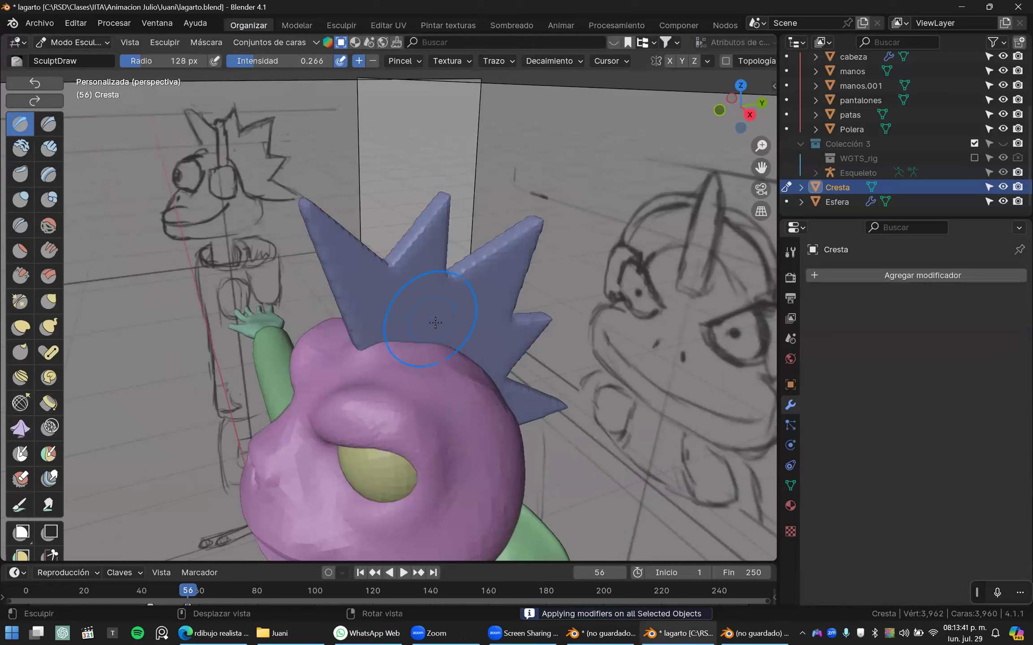
{"action": "scroll", "coordinate": [409, 336], "scroll_direction": "up", "scroll_amount": 2}
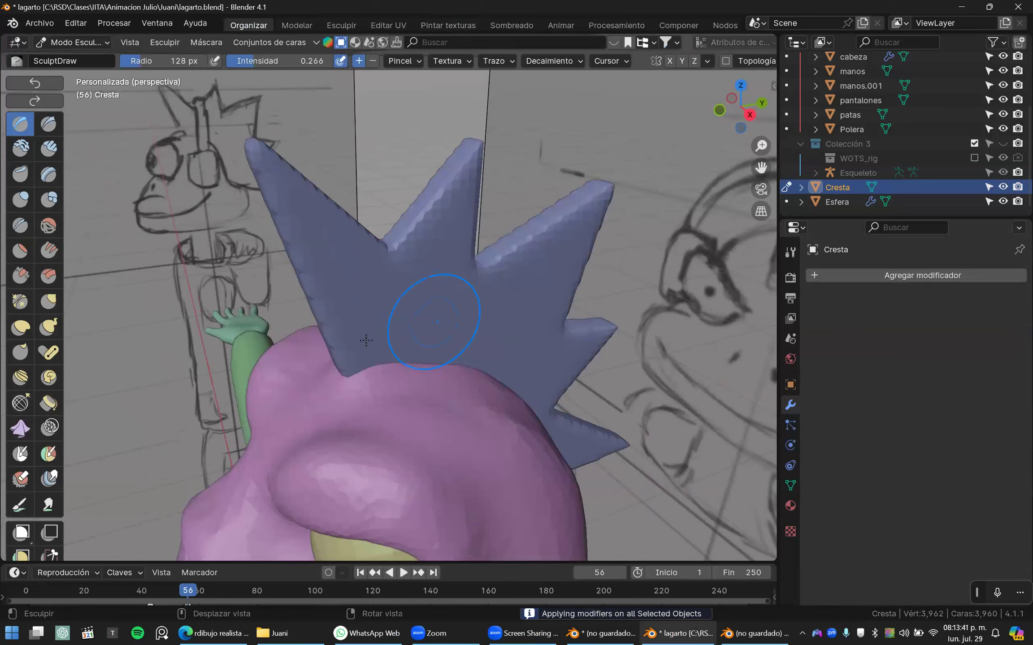
{"action": "mouse_move", "coordinate": [366, 341]}
{"action": "middle_mouse_down"}
{"action": "mouse_move", "coordinate": [406, 333]}
{"action": "mouse_move", "coordinate": [363, 273]}
{"action": "middle_mouse_up"}
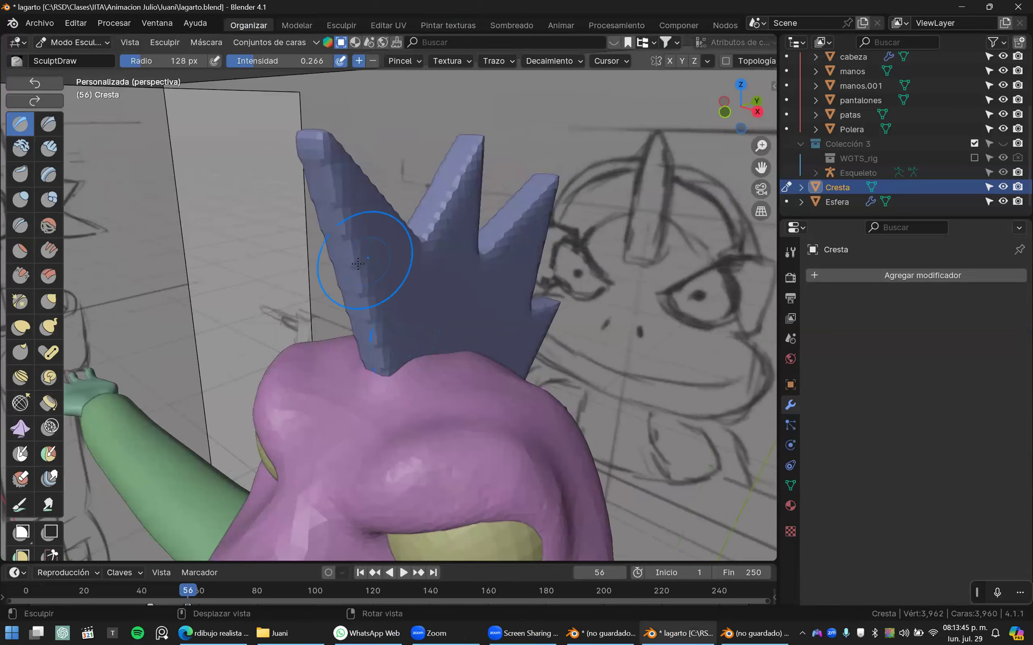
- Apply the Filtro de malla (Mesh Filter) with the Definir filter type to the crest
{"action": "scroll", "coordinate": [26, 430], "scroll_direction": "down", "scroll_amount": 6}
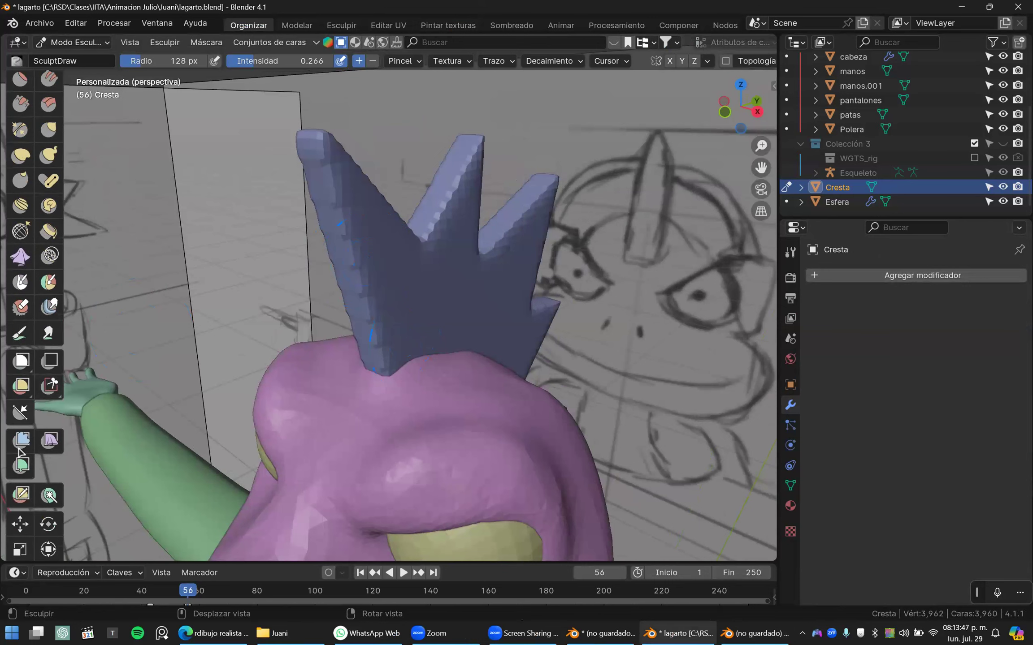
{"action": "left_click", "coordinate": [21, 442]}
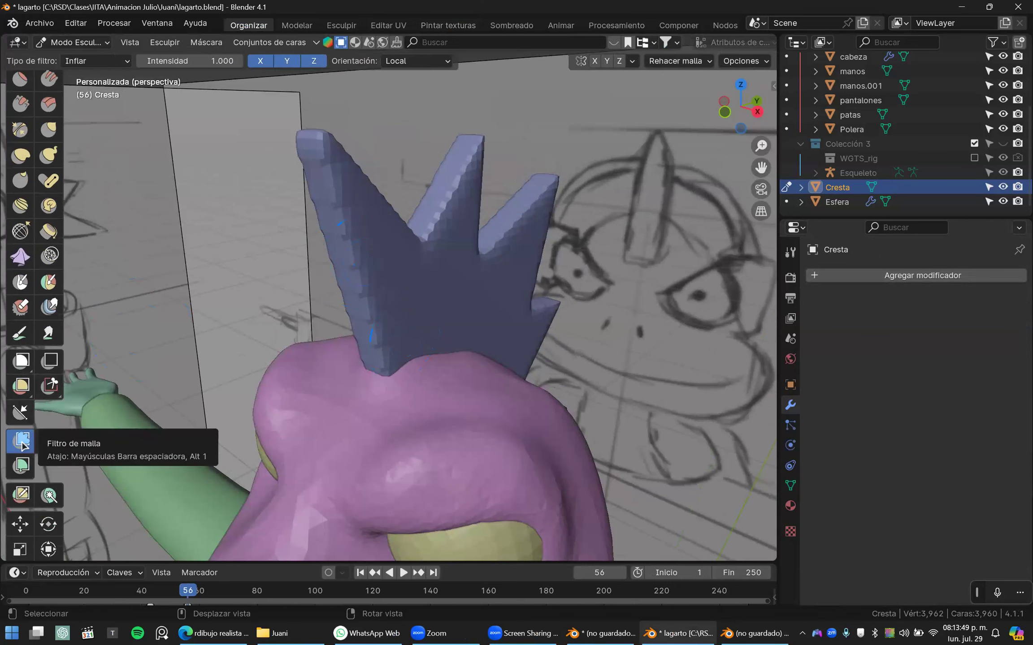
{"action": "left_click", "coordinate": [117, 62]}
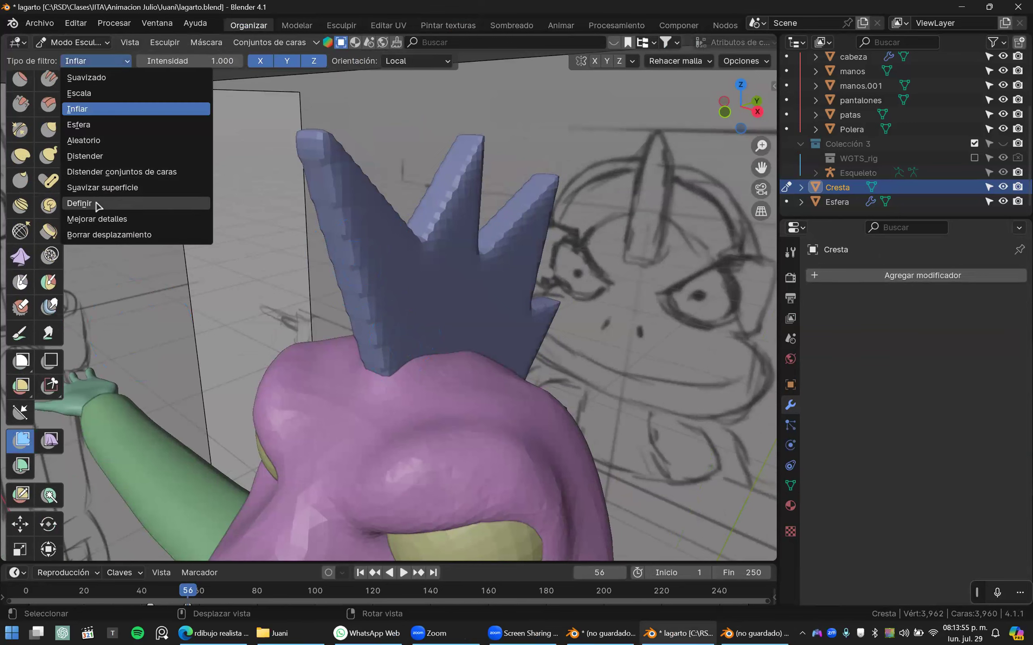
{"action": "left_click", "coordinate": [80, 204]}
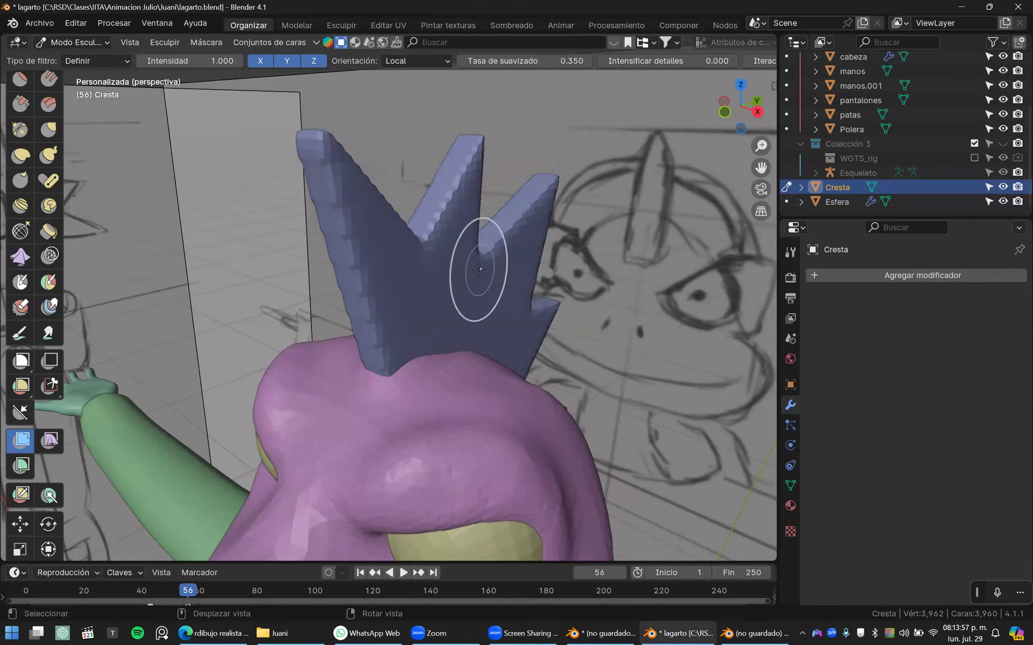
{"action": "left_click_drag", "start_coordinate": [454, 250], "coordinate": [441, 247]}
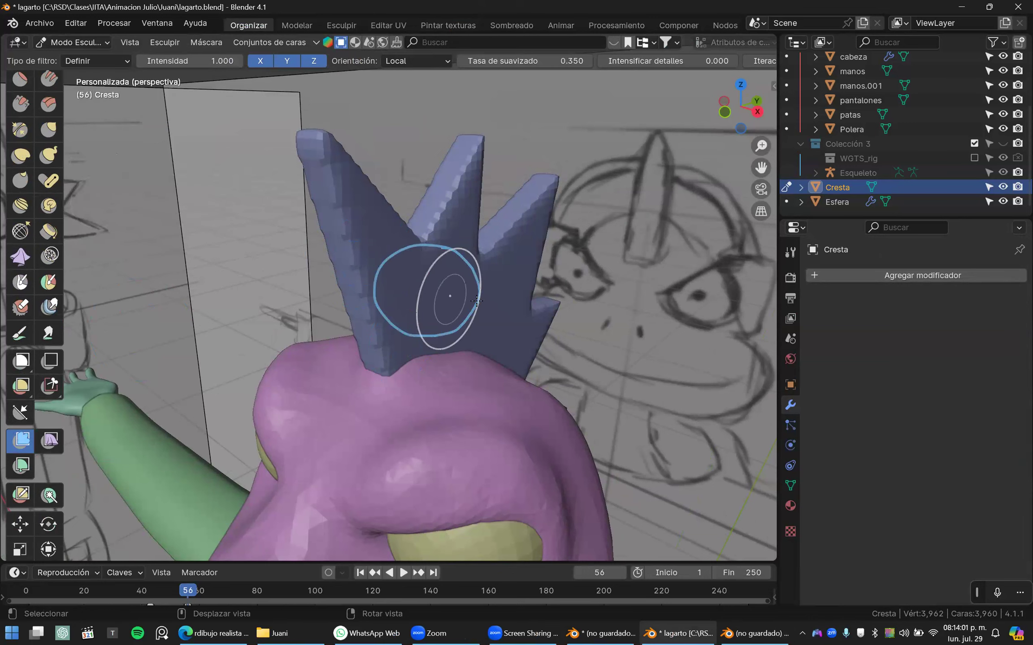
{"action": "mouse_move", "coordinate": [480, 295]}
{"action": "left_mouse_down"}
{"action": "mouse_move", "coordinate": [665, 291]}
{"action": "mouse_move", "coordinate": [625, 314]}
{"action": "left_mouse_up"}
{"action": "mouse_move", "coordinate": [596, 220]}
{"action": "left_mouse_down"}
{"action": "mouse_move", "coordinate": [594, 272]}
{"action": "mouse_move", "coordinate": [634, 239]}
{"action": "left_mouse_up"}
{"action": "left_click_drag", "start_coordinate": [373, 292], "coordinate": [239, 294]}
{"action": "mouse_move", "coordinate": [238, 279]}
{"action": "left_mouse_down"}
{"action": "mouse_move", "coordinate": [205, 295]}
{"action": "mouse_move", "coordinate": [258, 310]}
{"action": "left_mouse_up"}
{"action": "left_click_drag", "start_coordinate": [262, 229], "coordinate": [297, 230]}
{"action": "scroll", "coordinate": [431, 313], "scroll_direction": "down", "scroll_amount": 3}
{"action": "scroll", "coordinate": [388, 296], "scroll_direction": "up", "scroll_amount": 3}
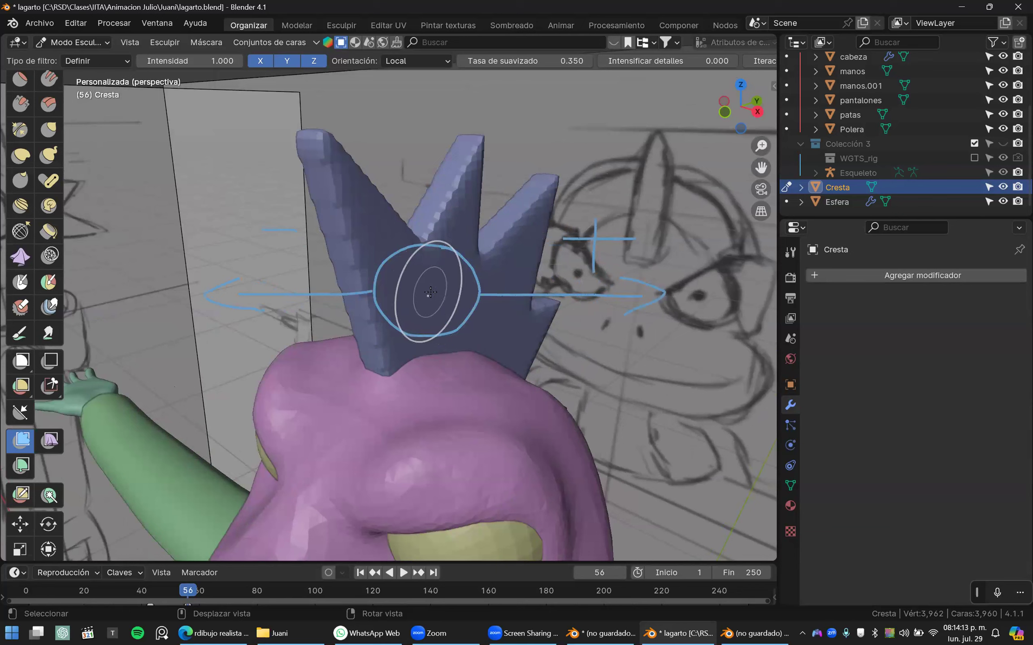
- Try the Definir mesh filter on the crest, first increasing its effect and undoing it, then filtering in the opposite direction
{"action": "left_click_drag", "start_coordinate": [450, 292], "coordinate": [551, 293]}
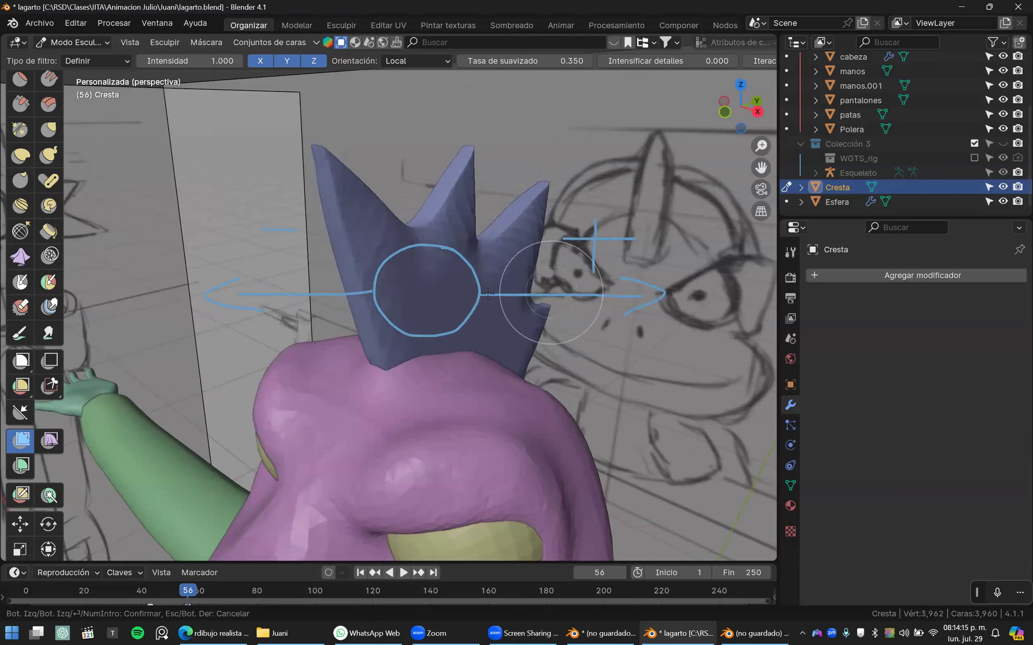
{"action": "key", "text": "ctrl+z"}
{"action": "left_click_drag", "start_coordinate": [438, 293], "coordinate": [219, 294]}
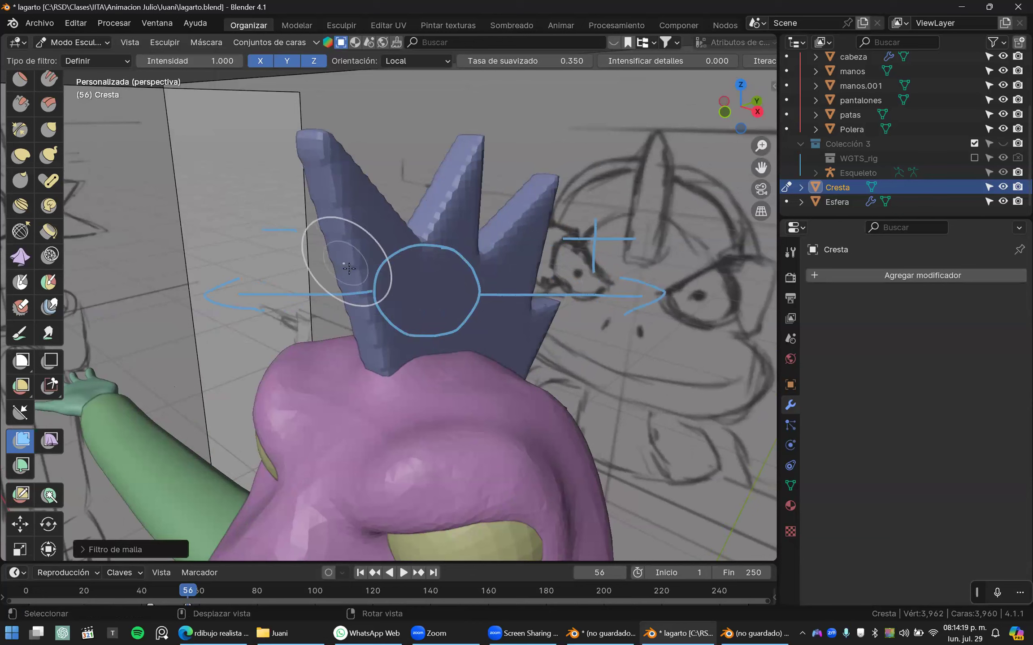
- Try the mesh filter on the crest with the type set to Inflar, and undo the deformation
{"action": "left_click", "coordinate": [97, 61]}
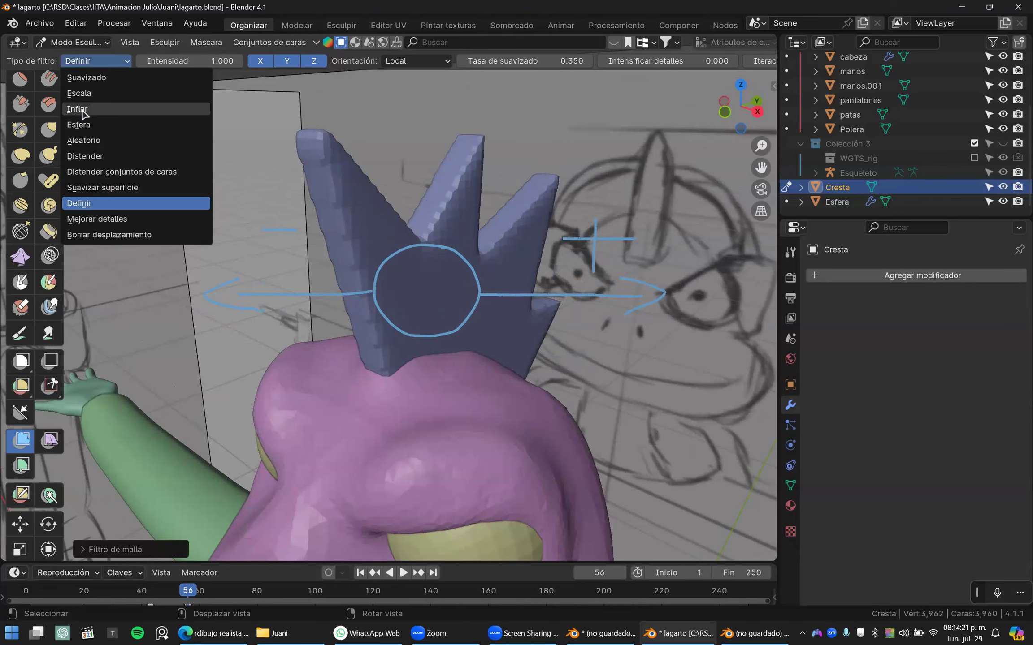
{"action": "left_click", "coordinate": [89, 112]}
{"action": "mouse_move", "coordinate": [431, 309]}
{"action": "left_mouse_down"}
{"action": "mouse_move", "coordinate": [443, 301]}
{"action": "mouse_move", "coordinate": [425, 301]}
{"action": "mouse_move", "coordinate": [459, 307]}
{"action": "left_mouse_up"}
{"action": "key", "text": "ctrl+z"}
{"action": "scroll", "coordinate": [496, 301], "scroll_direction": "down", "scroll_amount": 5}
{"action": "mouse_move", "coordinate": [461, 282]}
{"action": "right_mouse_down"}
{"action": "mouse_move", "coordinate": [366, 284]}
{"action": "mouse_move", "coordinate": [360, 307]}
{"action": "right_mouse_up"}
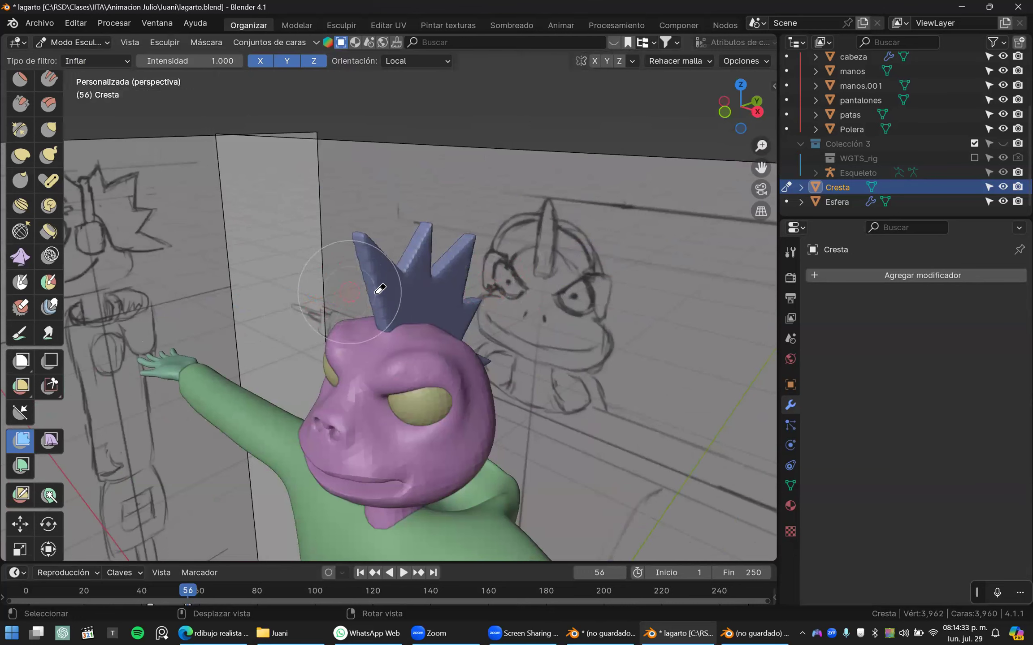
{"action": "scroll", "coordinate": [380, 289], "scroll_direction": "up", "scroll_amount": 3}
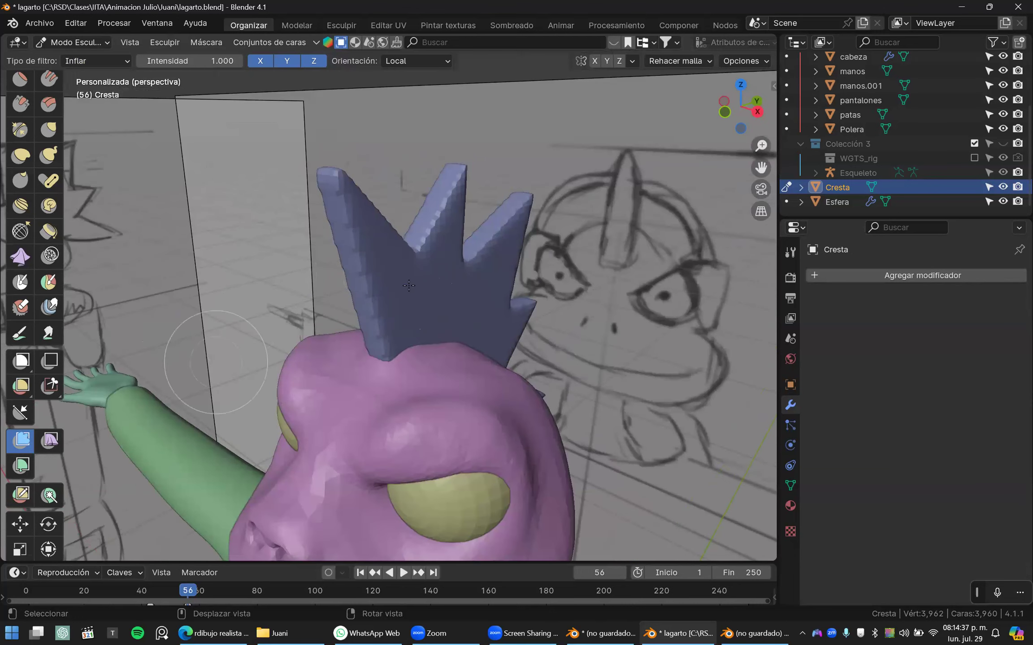
- Try the cloth filter on the crest with the type set to Inflar, inspect the result and undo it
{"action": "left_click", "coordinate": [49, 440]}
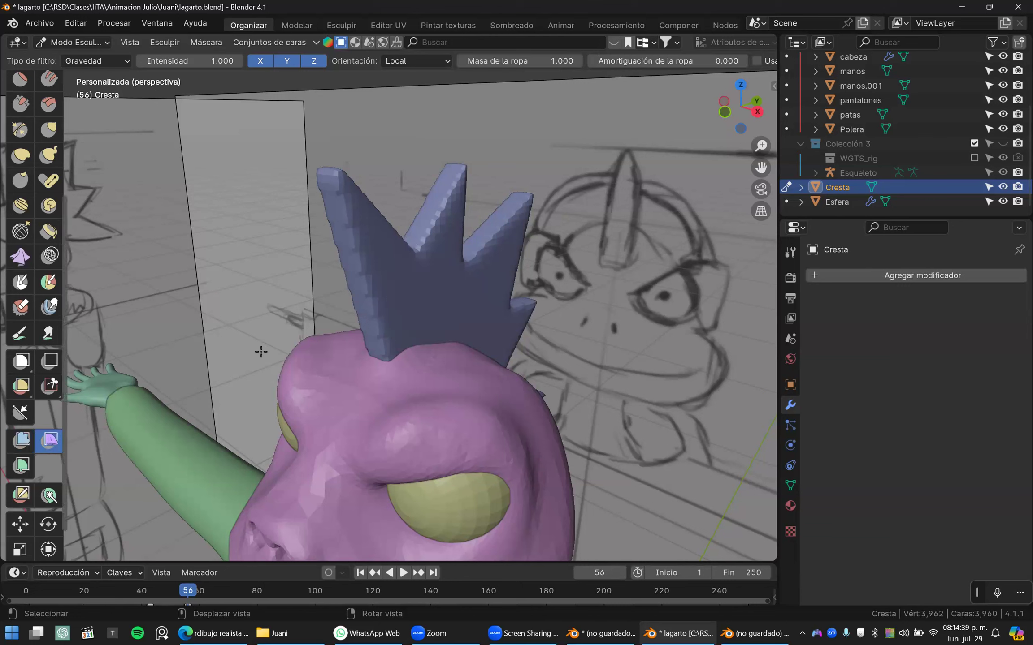
{"action": "left_click", "coordinate": [95, 61]}
{"action": "left_click", "coordinate": [90, 94]}
{"action": "left_click_drag", "start_coordinate": [445, 283], "coordinate": [448, 288]}
{"action": "key", "text": "ctrl+z"}
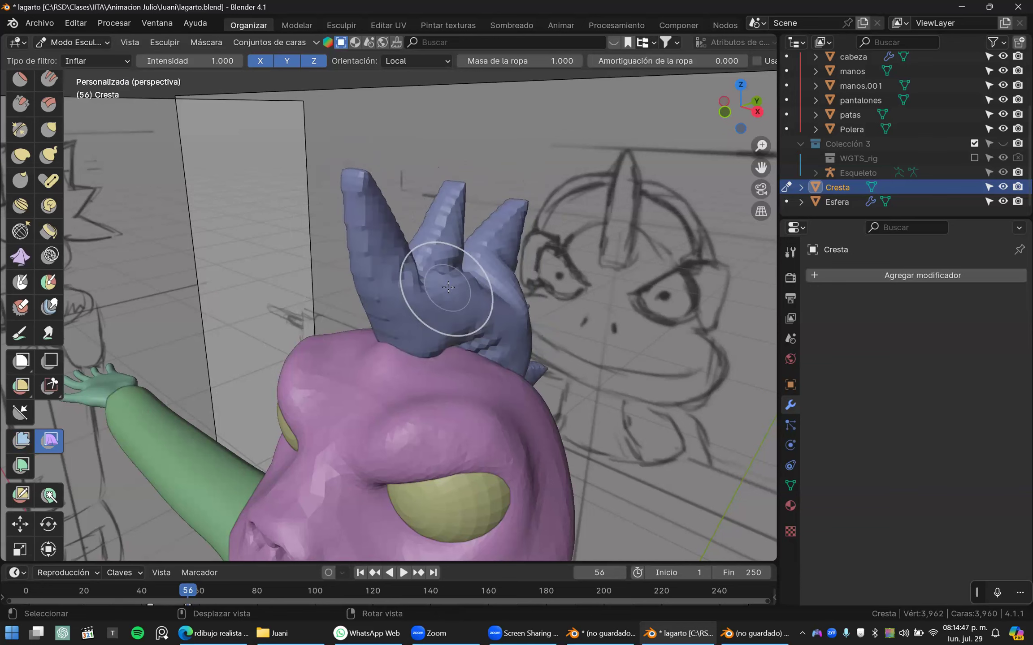
{"action": "middle_click_drag", "start_coordinate": [466, 287], "coordinate": [398, 299]}
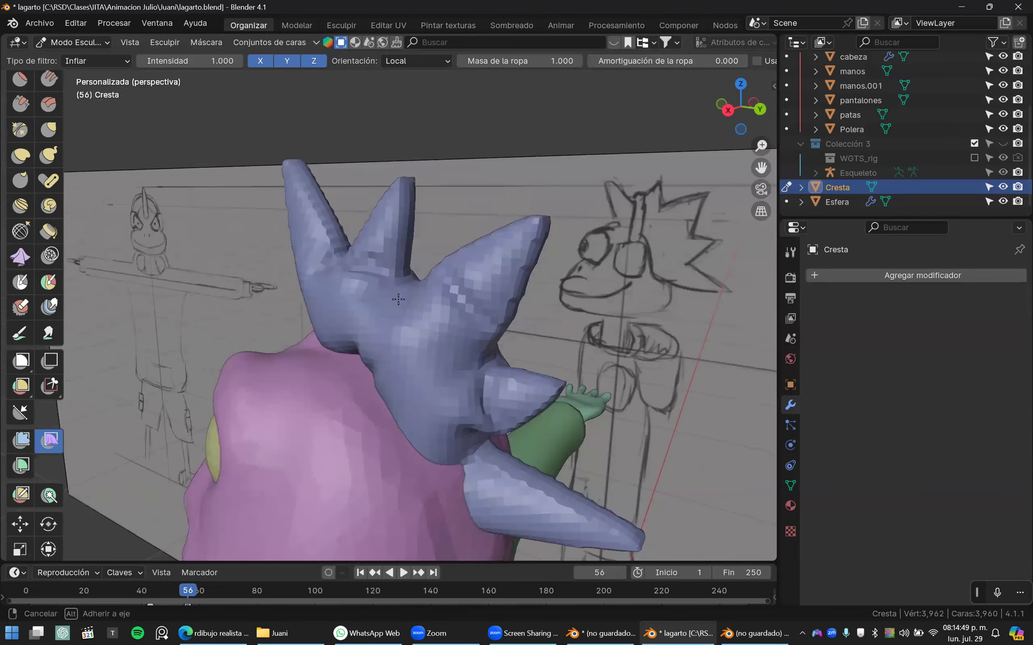
{"action": "right_click_drag", "start_coordinate": [398, 299], "coordinate": [397, 319]}
{"action": "key", "text": "ctrl+z"}
{"action": "left_click_drag", "start_coordinate": [397, 319], "coordinate": [404, 299]}
{"action": "mouse_move", "coordinate": [541, 358]}
{"action": "middle_mouse_down"}
{"action": "mouse_move", "coordinate": [259, 350]}
{"action": "mouse_move", "coordinate": [509, 346]}
{"action": "middle_mouse_up"}
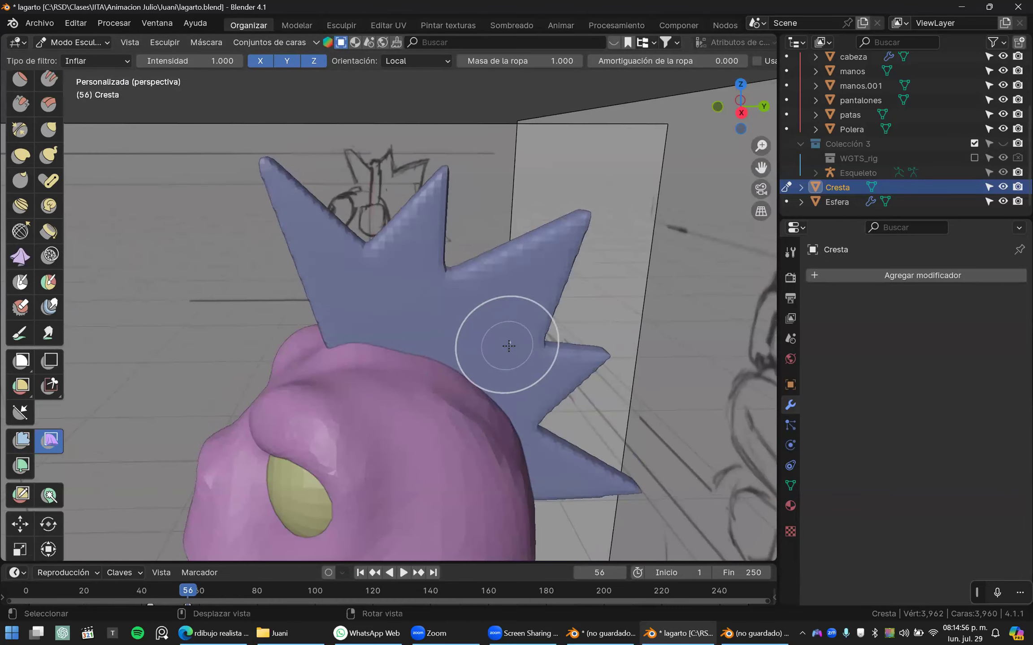
{"action": "mouse_move", "coordinate": [452, 394]}
{"action": "middle_mouse_down"}
{"action": "mouse_move", "coordinate": [507, 405]}
{"action": "mouse_move", "coordinate": [151, 80]}
{"action": "middle_mouse_up"}
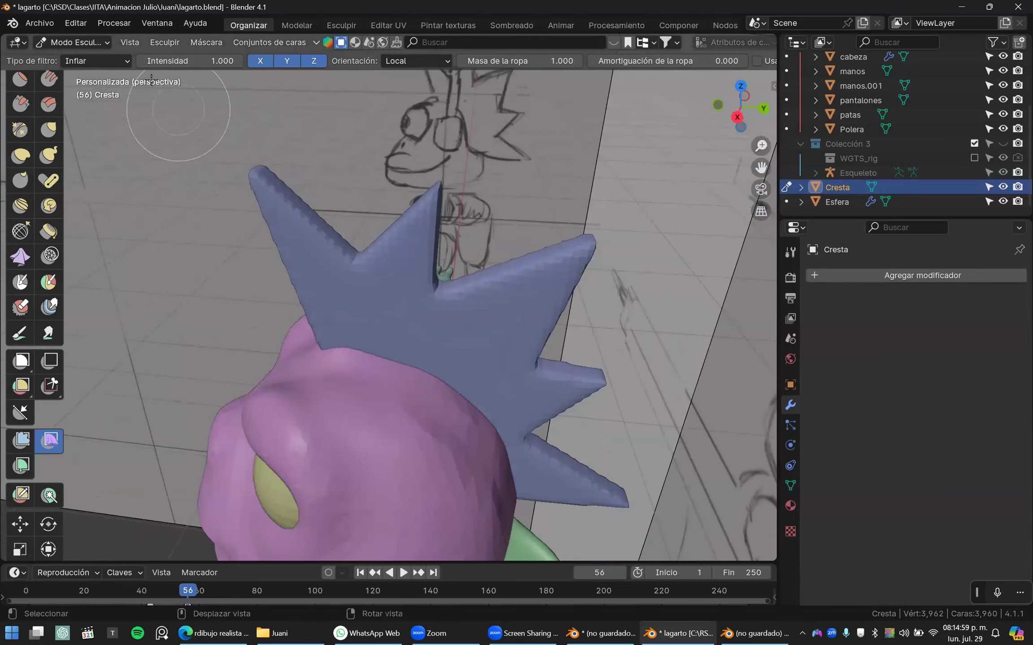
- Try the cloth filter with the type set to Pellizcar on the middle of the crest, and undo it
{"action": "left_click", "coordinate": [112, 61]}
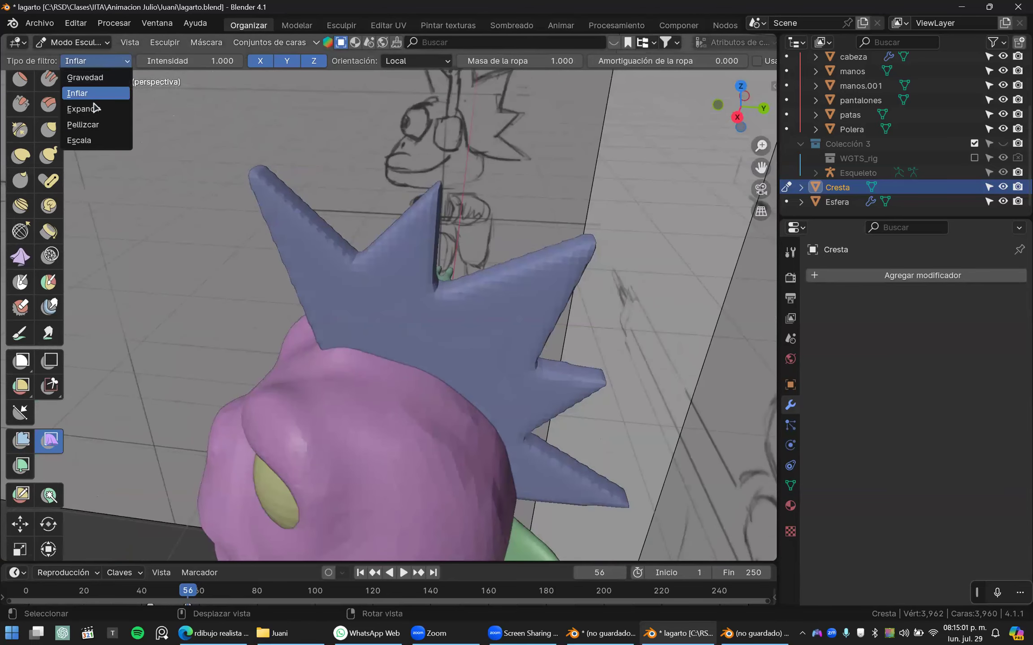
{"action": "left_click", "coordinate": [95, 130]}
{"action": "mouse_move", "coordinate": [432, 322]}
{"action": "left_mouse_down"}
{"action": "mouse_move", "coordinate": [407, 317]}
{"action": "mouse_move", "coordinate": [426, 326]}
{"action": "left_mouse_up"}
{"action": "key", "text": "ctrl+z"}
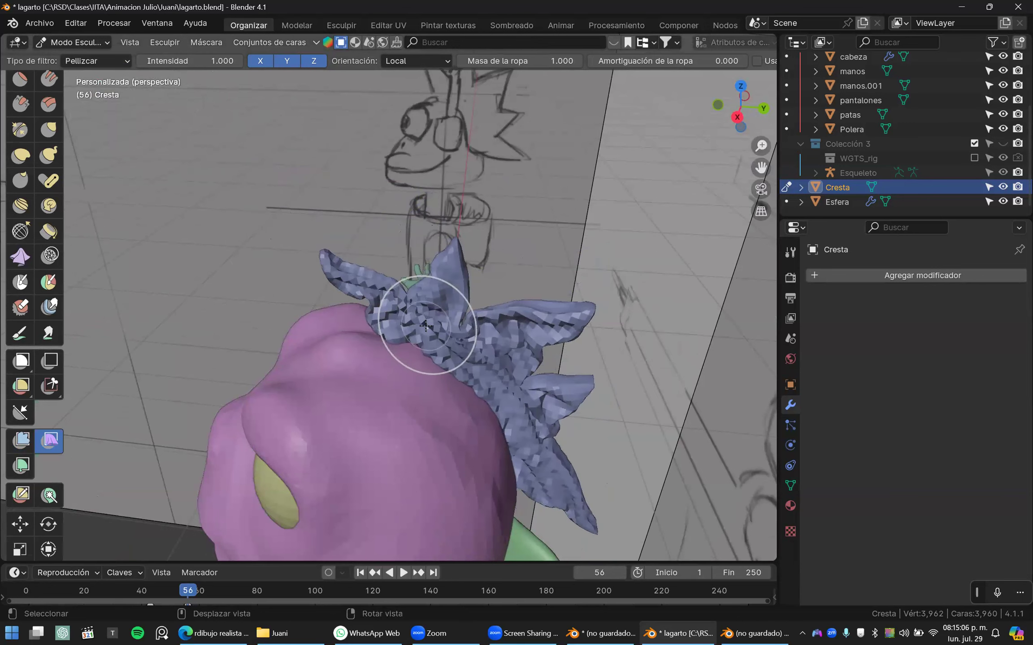
{"action": "key", "text": "Escape"}
- Try further short Pellizcar cloth filter passes from the crest's front spike and its centre, undoing the deformation
{"action": "middle_click_drag", "start_coordinate": [346, 302], "coordinate": [341, 273]}
{"action": "left_click_drag", "start_coordinate": [330, 269], "coordinate": [323, 265]}
{"action": "key", "text": "Escape"}
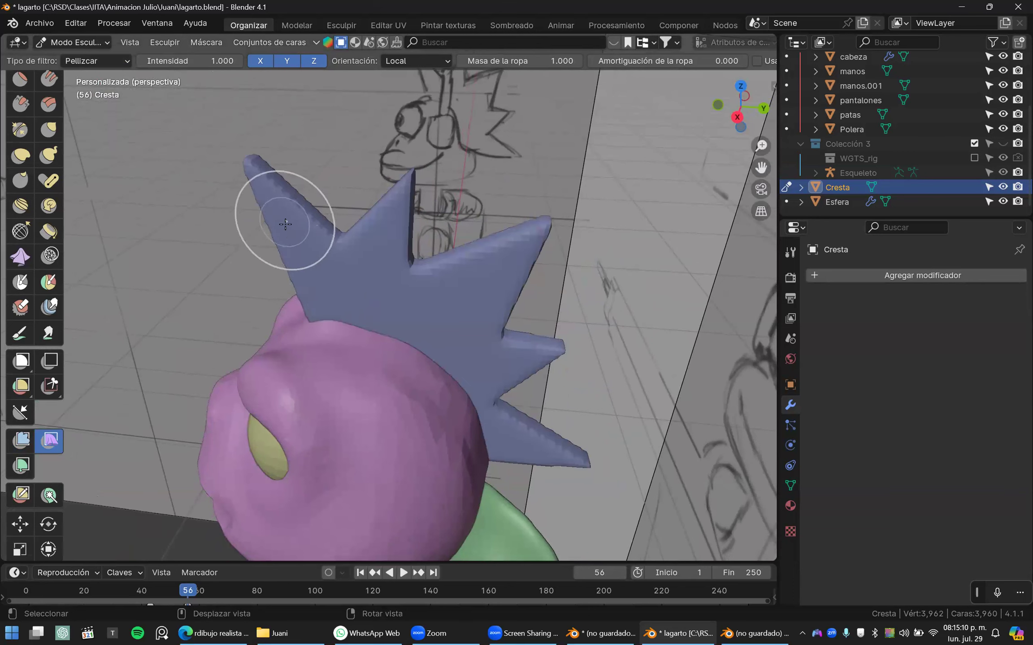
{"action": "left_click_drag", "start_coordinate": [288, 225], "coordinate": [301, 233]}
{"action": "key", "text": "Escape"}
{"action": "key", "text": "Escape"}
{"action": "key", "text": "Escape"}
{"action": "left_click_drag", "start_coordinate": [416, 314], "coordinate": [426, 325]}
{"action": "mouse_move", "coordinate": [426, 325]}
{"action": "middle_mouse_down"}
{"action": "mouse_move", "coordinate": [459, 342]}
{"action": "mouse_move", "coordinate": [424, 311]}
{"action": "middle_mouse_up"}
{"action": "key", "text": "ctrl+z"}
{"action": "key", "text": "ctrl+z"}
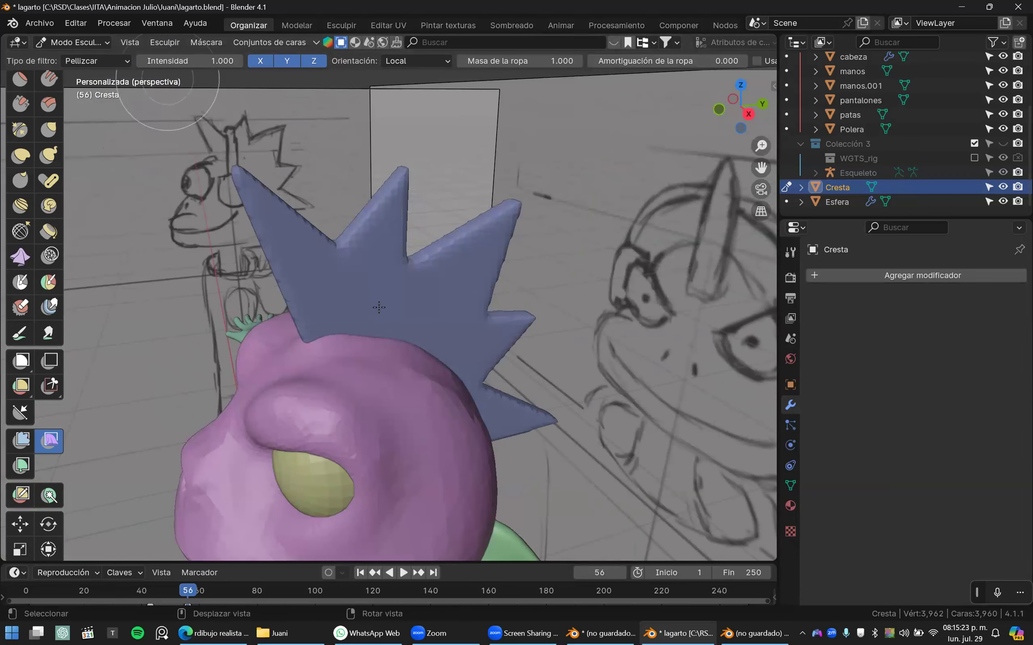
- Try the cloth filter with the type set to Escala on the crest, compare the result and undo it
{"action": "left_click", "coordinate": [82, 62]}
{"action": "left_click", "coordinate": [80, 141]}
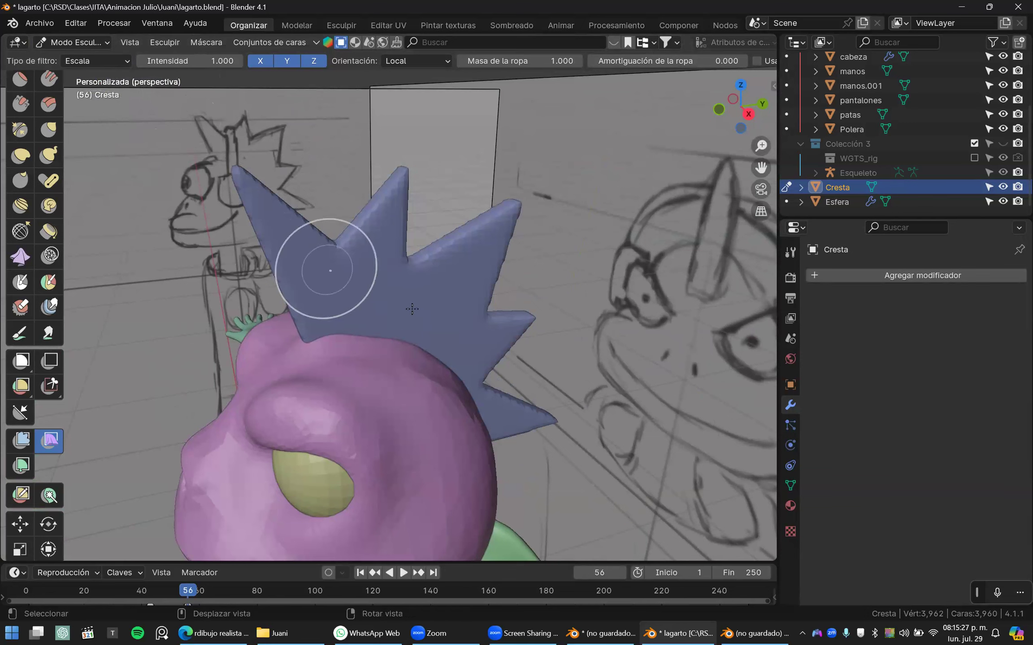
{"action": "mouse_move", "coordinate": [443, 316]}
{"action": "left_mouse_down"}
{"action": "mouse_move", "coordinate": [511, 332]}
{"action": "mouse_move", "coordinate": [390, 326]}
{"action": "mouse_move", "coordinate": [438, 340]}
{"action": "left_mouse_up"}
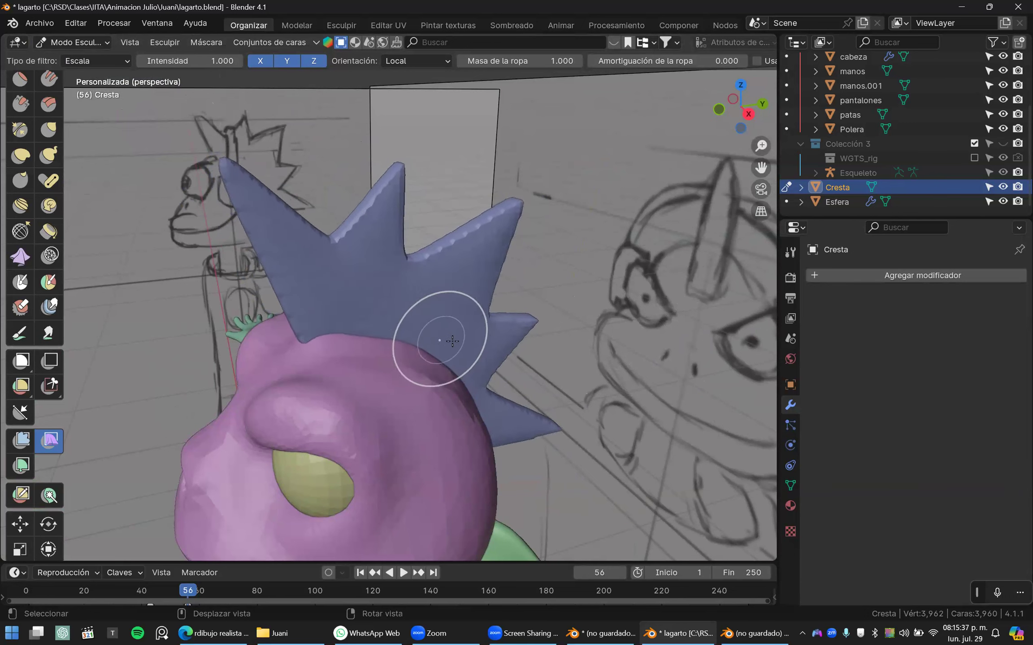
{"action": "left_click_drag", "start_coordinate": [409, 343], "coordinate": [411, 342]}
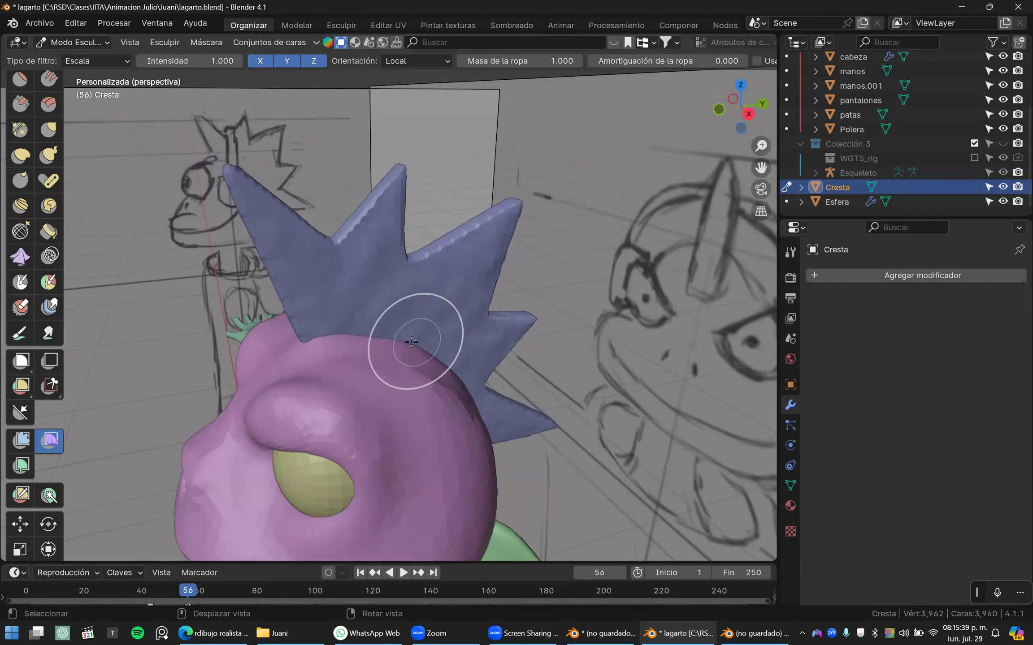
{"action": "middle_click_drag", "start_coordinate": [409, 342], "coordinate": [316, 323]}
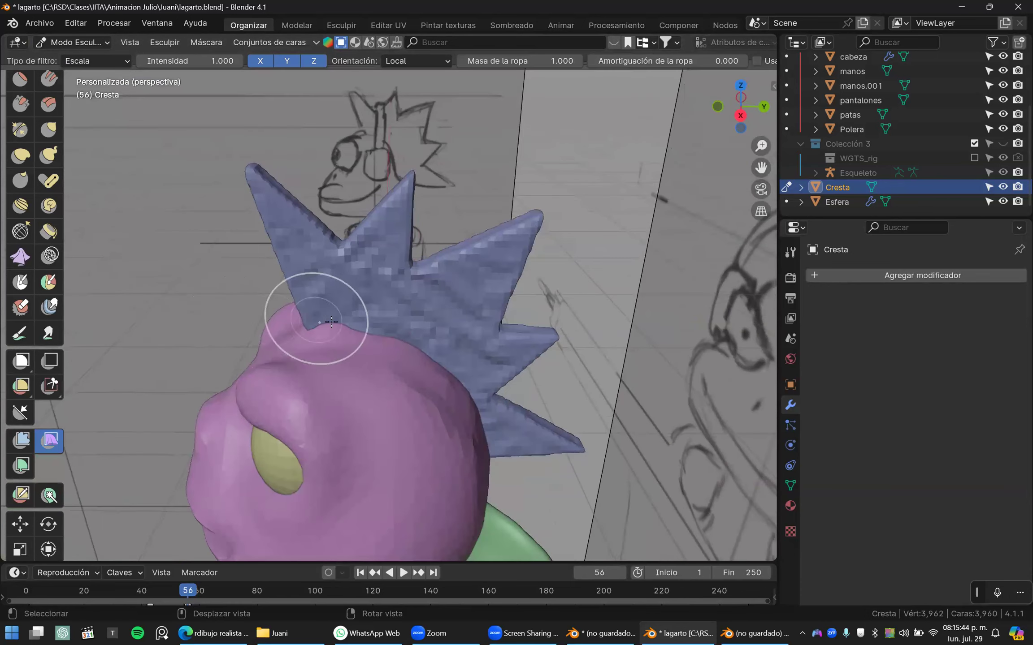
{"action": "mouse_move", "coordinate": [379, 320]}
{"action": "left_mouse_down"}
{"action": "mouse_move", "coordinate": [408, 320]}
{"action": "mouse_move", "coordinate": [386, 317]}
{"action": "mouse_move", "coordinate": [392, 323]}
{"action": "left_mouse_up"}
{"action": "middle_click_drag", "start_coordinate": [269, 358], "coordinate": [182, 229]}
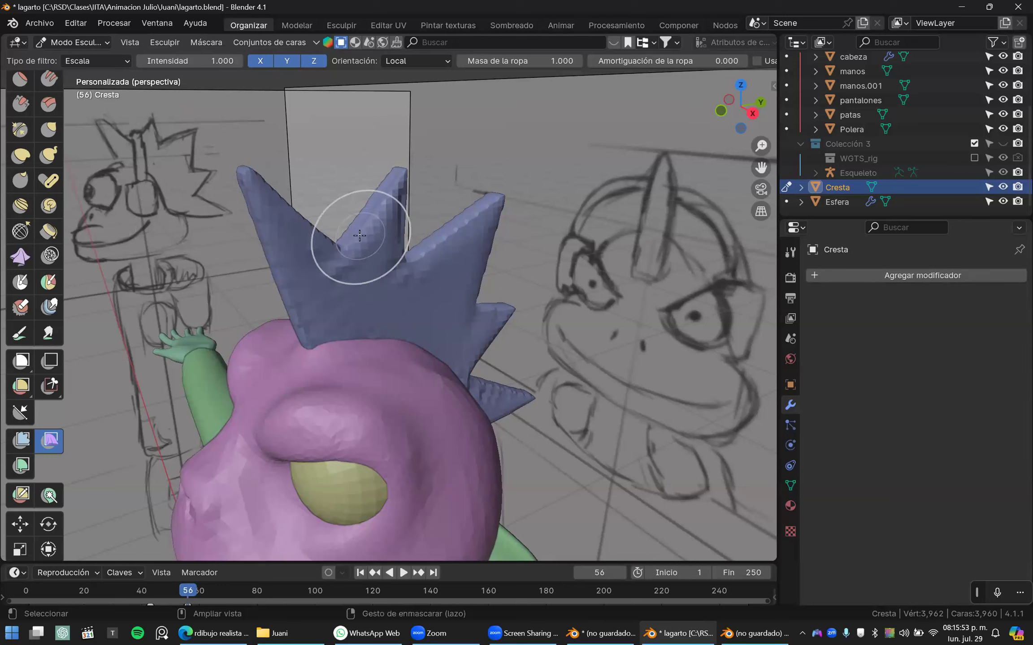
{"action": "key", "text": "ctrl+z"}
{"action": "key", "text": "ctrl+shift+z"}
{"action": "key", "text": "ctrl+z"}
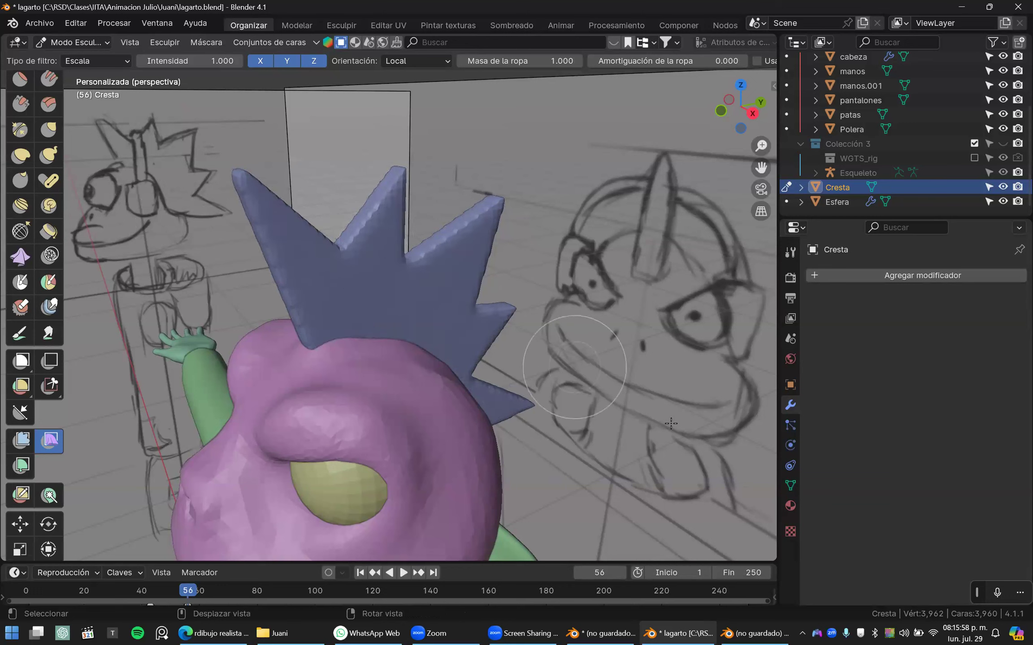
- Add a base shape key and a second shape key to the crest, and set the second key's value to 1.000
{"action": "left_click", "coordinate": [790, 485]}
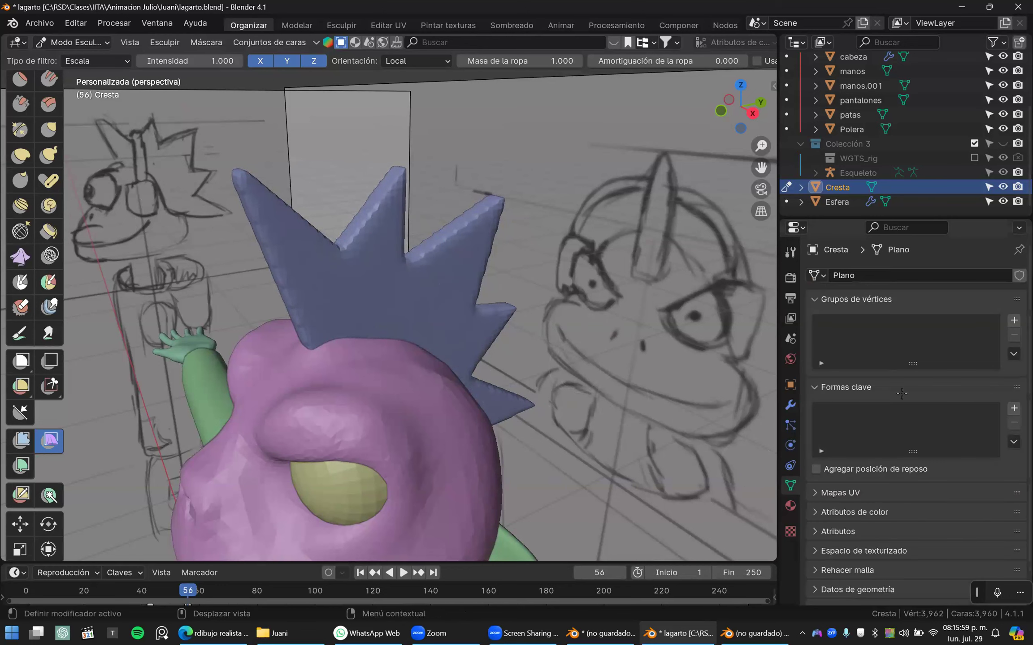
{"action": "left_click", "coordinate": [1013, 407]}
{"action": "left_click", "coordinate": [1014, 408]}
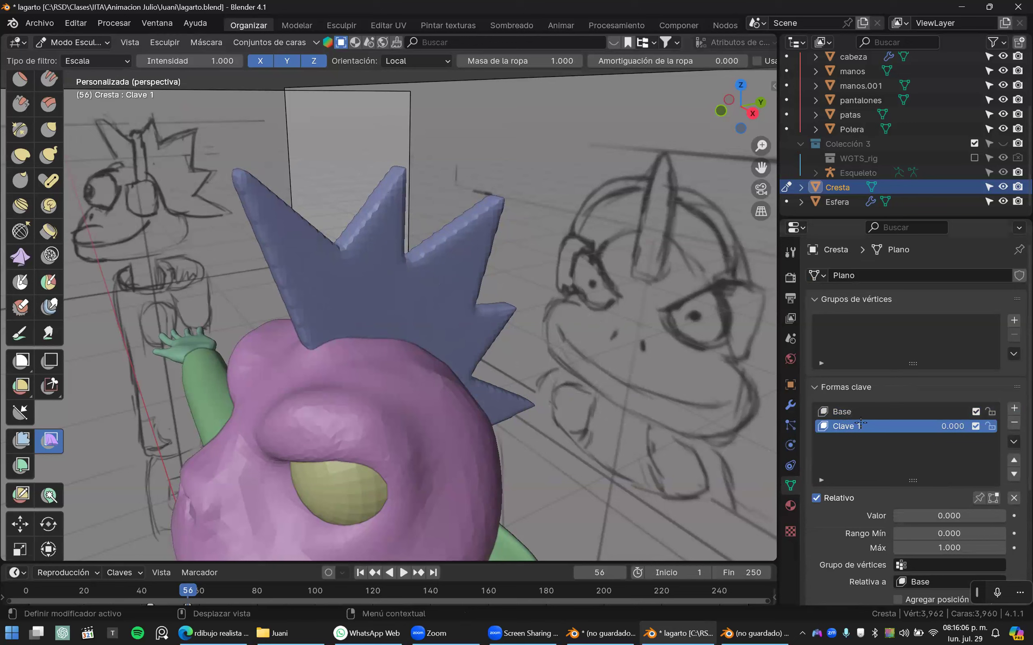
{"action": "left_click", "coordinate": [847, 413]}
{"action": "left_click", "coordinate": [847, 427]}
{"action": "left_click_drag", "start_coordinate": [912, 514], "coordinate": [1005, 515]}
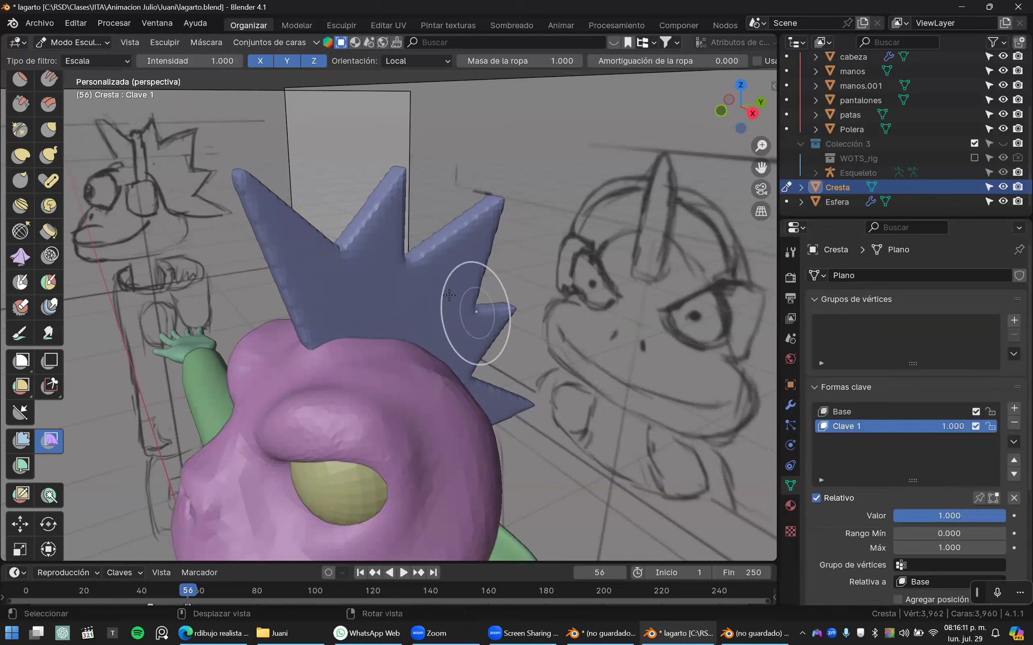
- Wrinkle the crest in the Clave 1 shape key with the Escala cloth filter and test the key's value, keeping it at 1.000
{"action": "mouse_move", "coordinate": [427, 308]}
{"action": "left_mouse_down"}
{"action": "mouse_move", "coordinate": [456, 307]}
{"action": "mouse_move", "coordinate": [397, 309]}
{"action": "mouse_move", "coordinate": [438, 314]}
{"action": "mouse_move", "coordinate": [401, 323]}
{"action": "mouse_move", "coordinate": [388, 307]}
{"action": "left_mouse_up"}
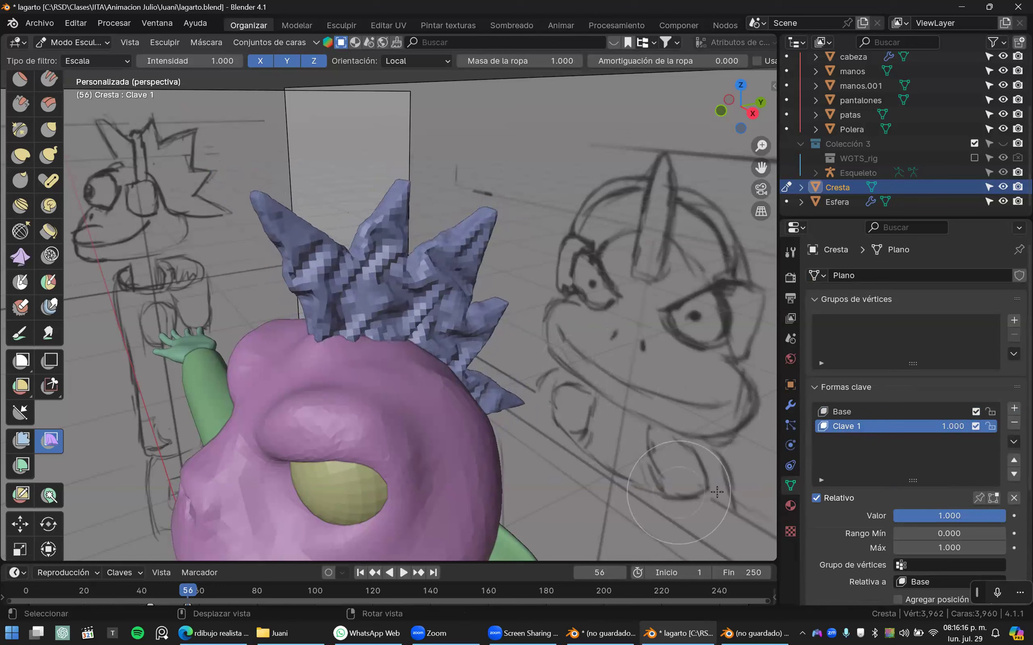
{"action": "left_click_drag", "start_coordinate": [960, 519], "coordinate": [1006, 519]}
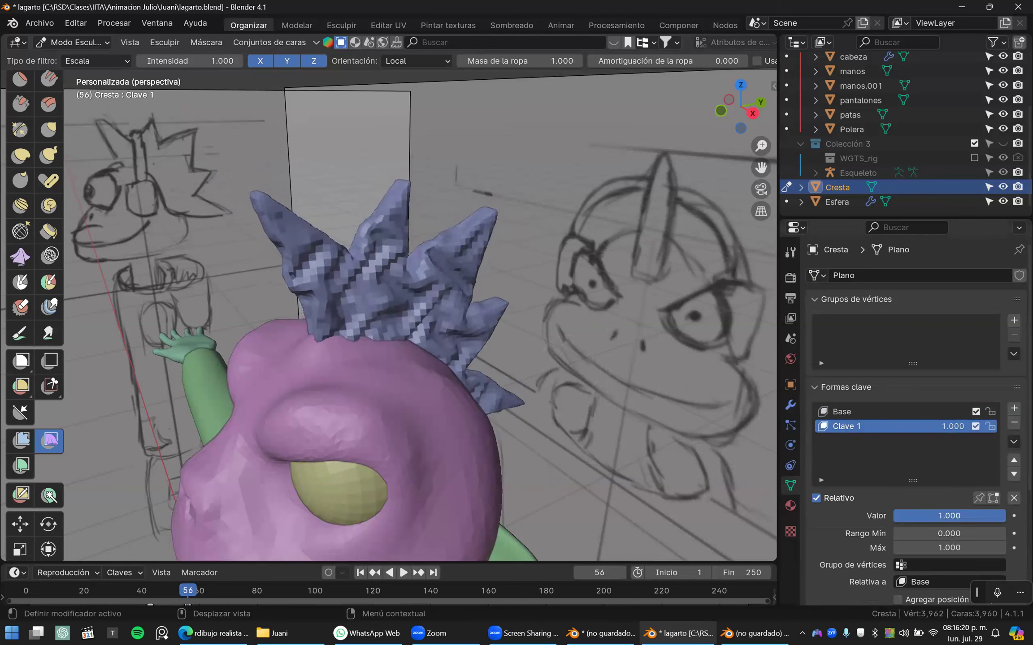
{"action": "key", "text": "BackSpace"}
{"action": "key", "text": "ctrl+z"}
{"action": "key", "text": "BackSpace"}
{"action": "key", "text": "ctrl+z"}
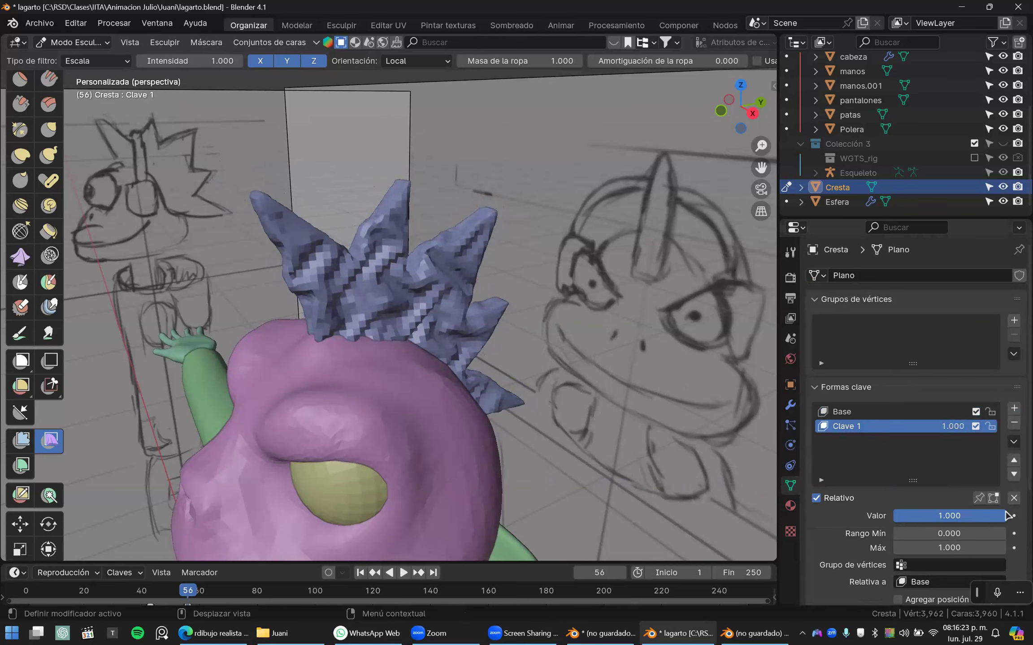
- Add another shape key to the crest at value 1.000 and deform it with the cloth filter set to Inflar
{"action": "left_click", "coordinate": [1014, 409]}
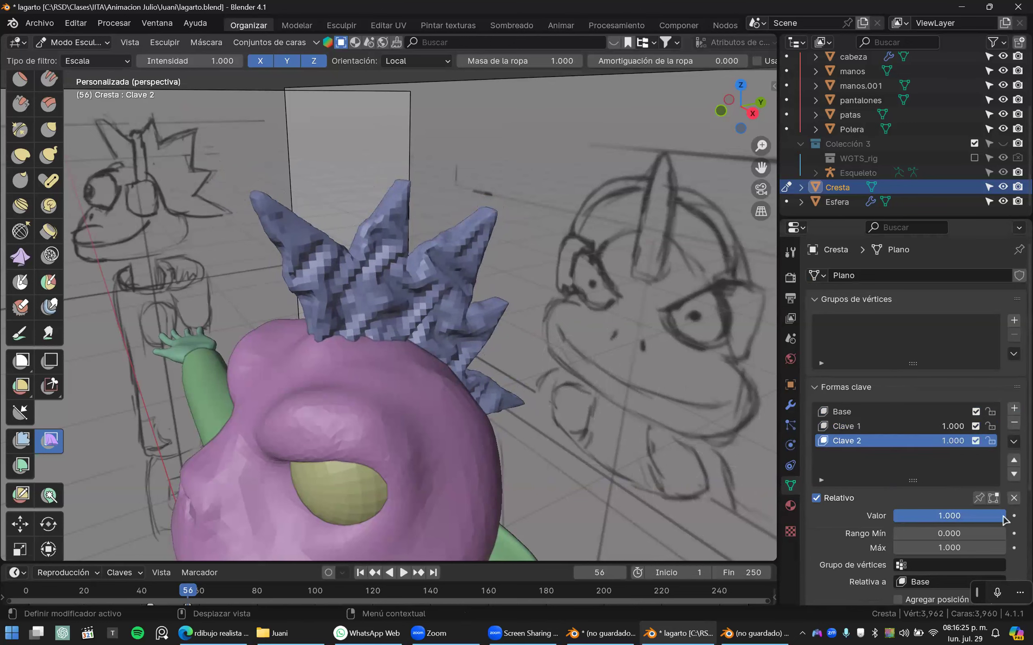
{"action": "left_click", "coordinate": [108, 63]}
{"action": "left_click", "coordinate": [100, 94]}
{"action": "left_click_drag", "start_coordinate": [443, 282], "coordinate": [477, 281]}
- Set Clave 1 to 0.000 and Clave 2 to 0.431 to compare the crest's shape keys
{"action": "left_click_drag", "start_coordinate": [997, 521], "coordinate": [943, 519]}
{"action": "left_click", "coordinate": [888, 427]}
{"action": "left_click", "coordinate": [874, 442]}
{"action": "middle_click_drag", "start_coordinate": [417, 365], "coordinate": [298, 359]}
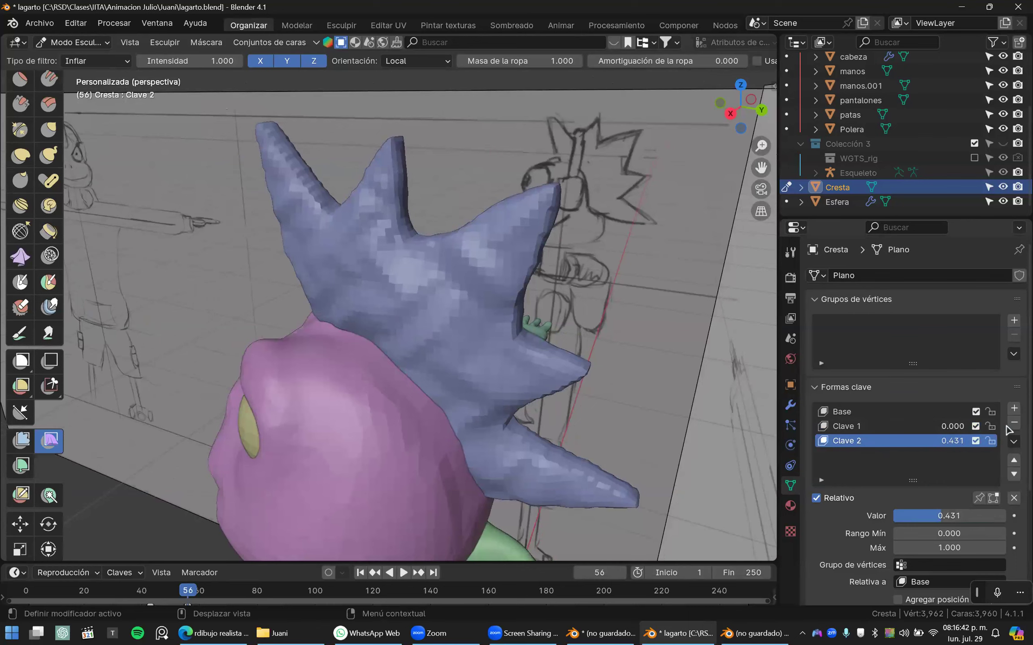
- Remove all of the crest's shape keys, inspect the original shape, and undo the removals
{"action": "left_click", "coordinate": [1014, 423]}
{"action": "left_click", "coordinate": [1014, 422]}
{"action": "left_click", "coordinate": [1014, 423]}
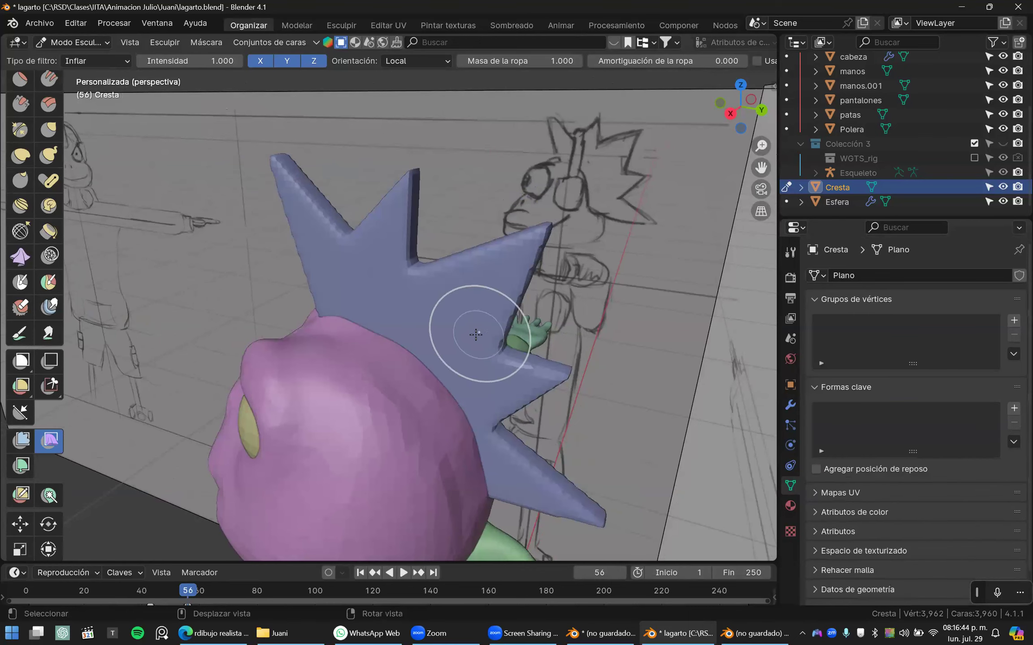
{"action": "middle_click_drag", "start_coordinate": [404, 300], "coordinate": [769, 453]}
{"action": "key", "text": "ctrl+z"}
{"action": "key", "text": "ctrl+z"}
{"action": "key", "text": "ctrl+z"}
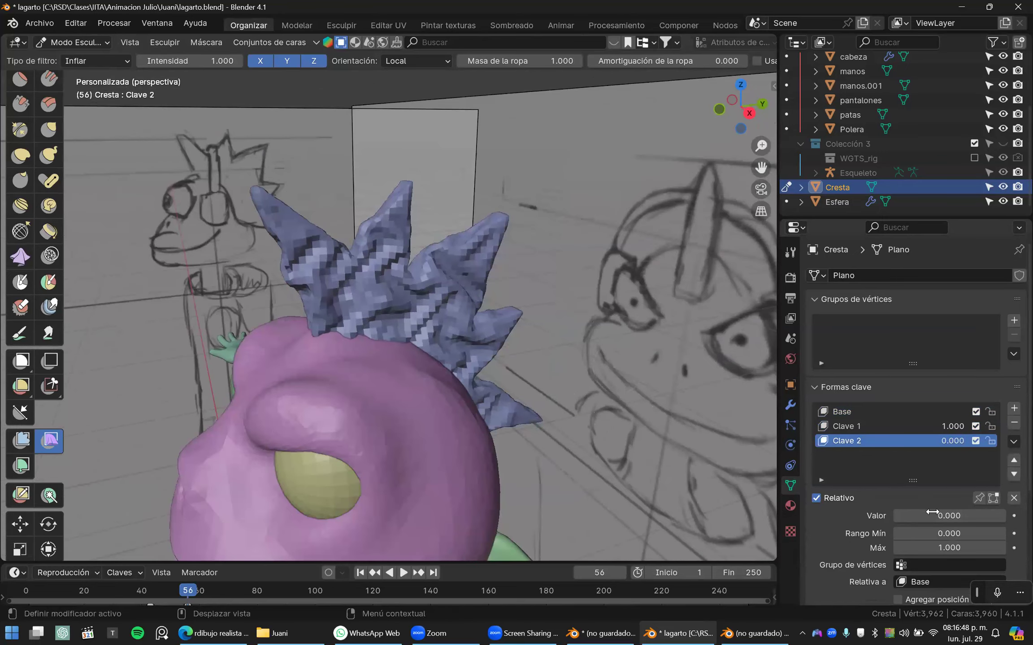
- Set the value of the crest's Clave 1 shape key to 0.187
{"action": "left_click", "coordinate": [875, 426]}
{"action": "left_click_drag", "start_coordinate": [947, 515], "coordinate": [914, 516]}
{"action": "mouse_move", "coordinate": [264, 329]}
{"action": "middle_mouse_down"}
{"action": "mouse_move", "coordinate": [333, 334]}
{"action": "mouse_move", "coordinate": [273, 333]}
{"action": "middle_mouse_up"}
{"action": "middle_click_drag", "start_coordinate": [436, 272], "coordinate": [454, 310], "text": "shift"}
- Convert the crest to a mesh in Object Mode so its shape keys are baked into the geometry
{"action": "left_click", "coordinate": [22, 440]}
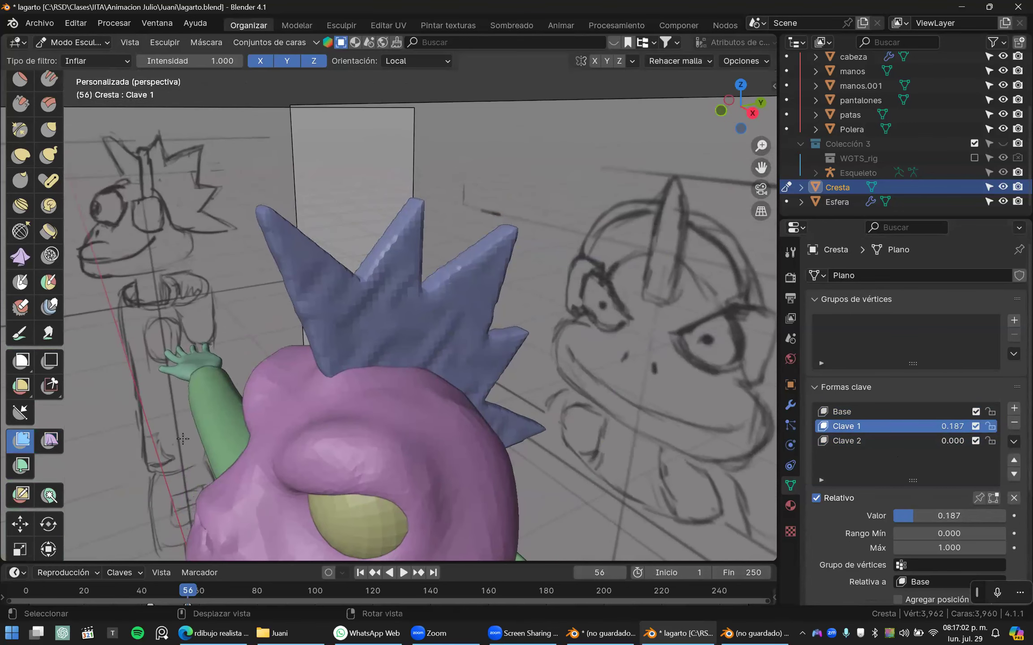
{"action": "left_click", "coordinate": [1014, 443]}
{"action": "scroll", "coordinate": [23, 117], "scroll_direction": "up", "scroll_amount": 6}
{"action": "left_click", "coordinate": [83, 42]}
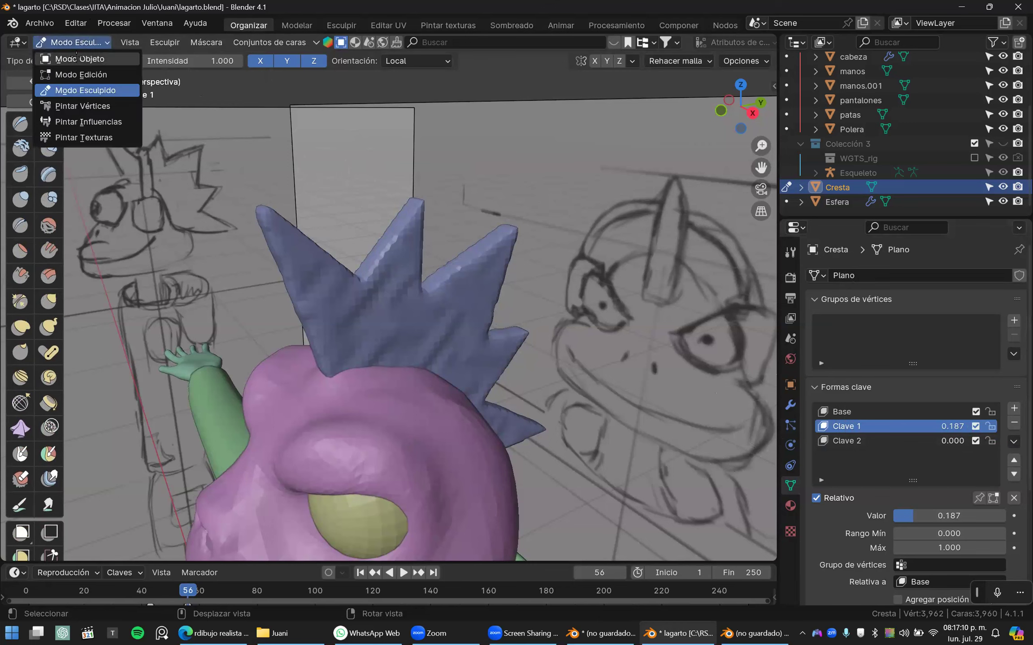
{"action": "left_click", "coordinate": [76, 58]}
{"action": "right_click", "coordinate": [403, 301]}
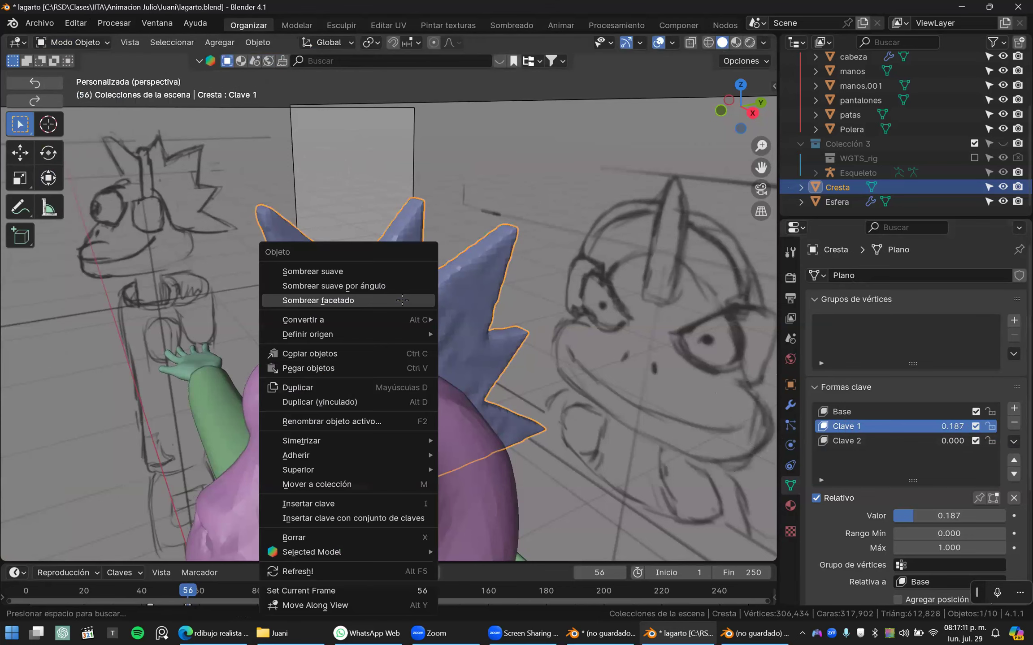
{"action": "mouse_move", "coordinate": [355, 320]}
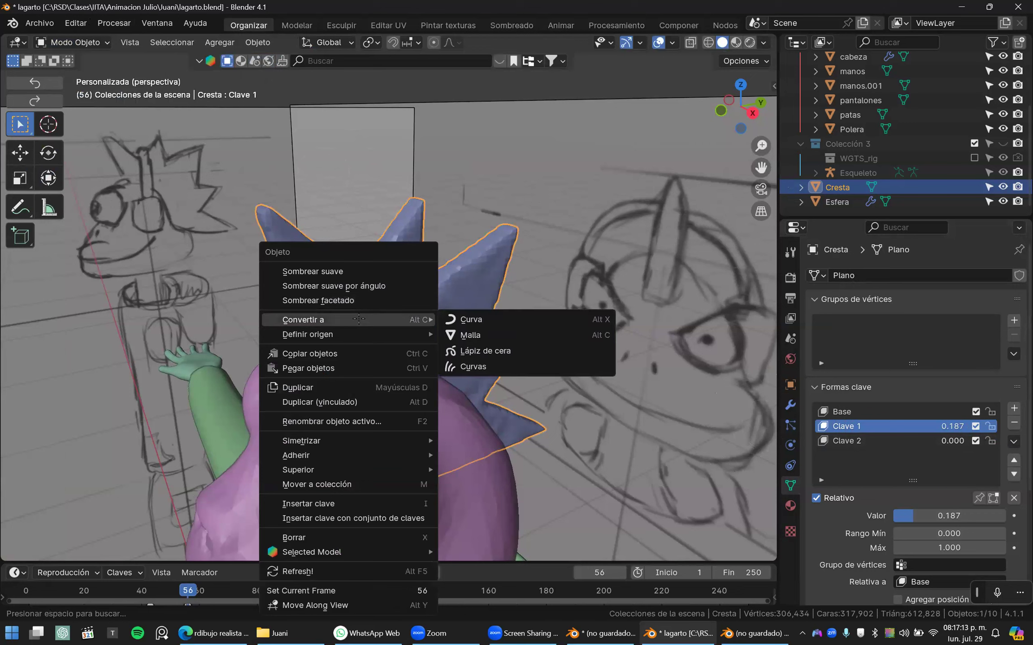
{"action": "left_click", "coordinate": [467, 335]}
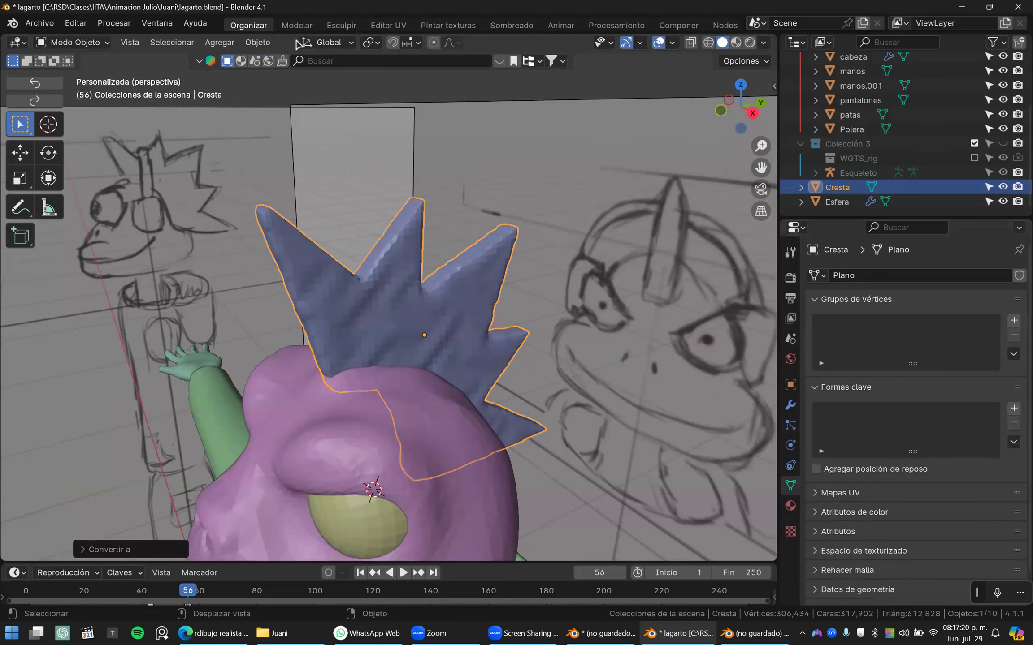
- Return the crest to Sculpt Mode in the Organizar workspace and set the mesh filter type to Definir
{"action": "left_click", "coordinate": [341, 26]}
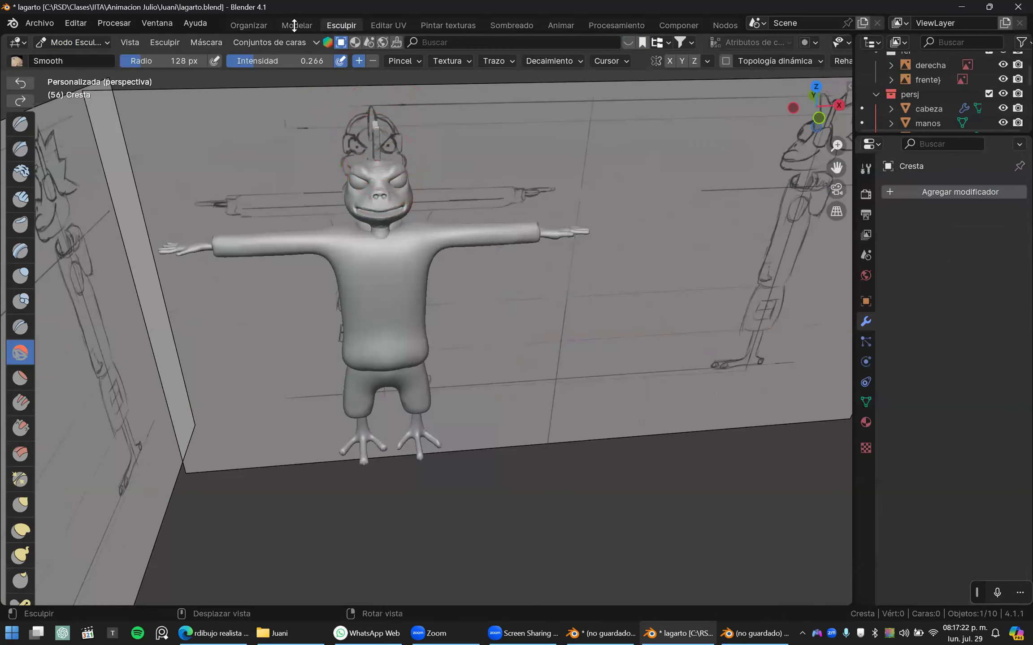
{"action": "left_click", "coordinate": [248, 25]}
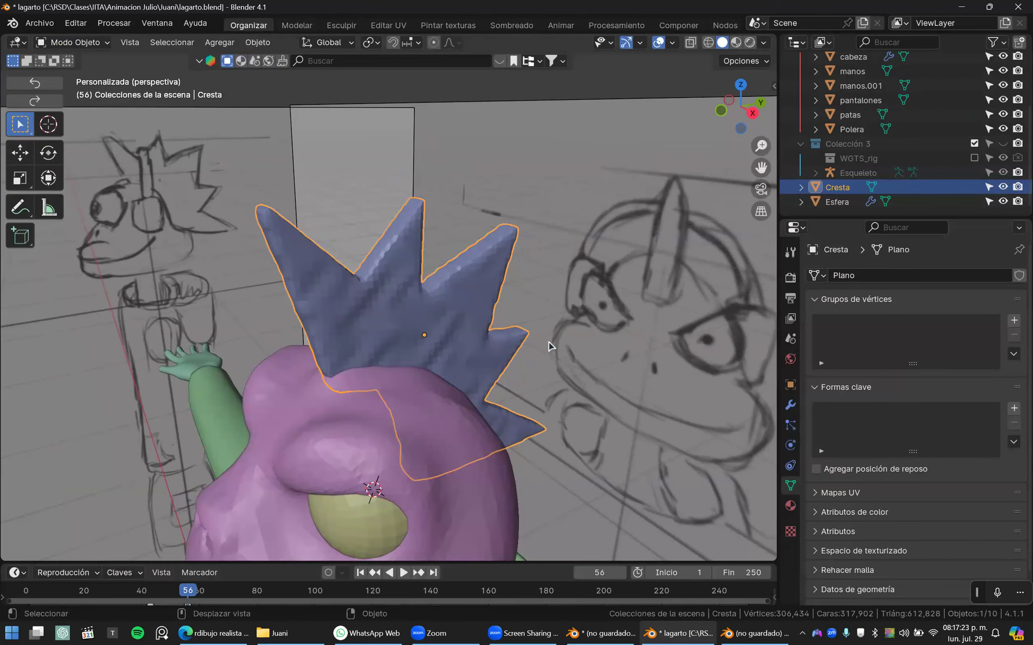
{"action": "key", "text": "ctrl+Tab"}
{"action": "left_click", "coordinate": [549, 424]}
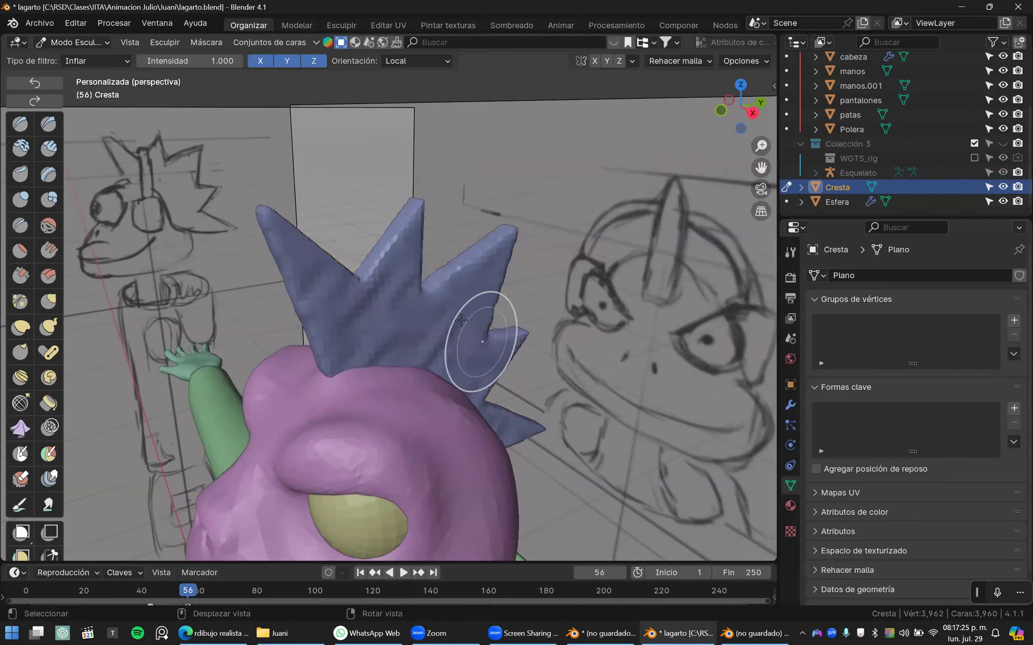
{"action": "scroll", "coordinate": [18, 492], "scroll_direction": "down", "scroll_amount": 5}
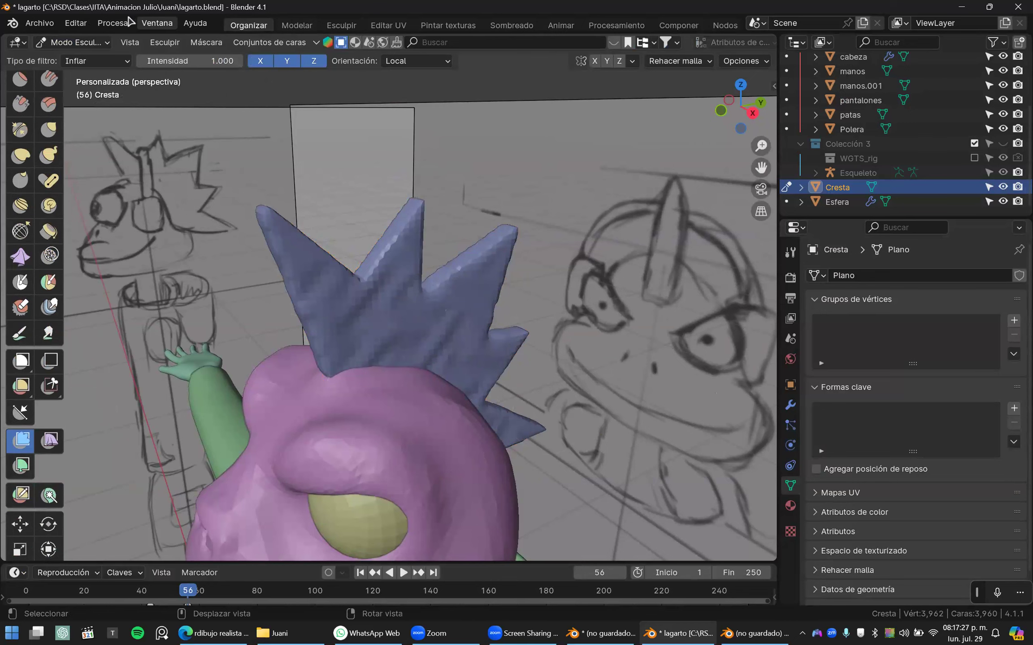
{"action": "left_click", "coordinate": [102, 44]}
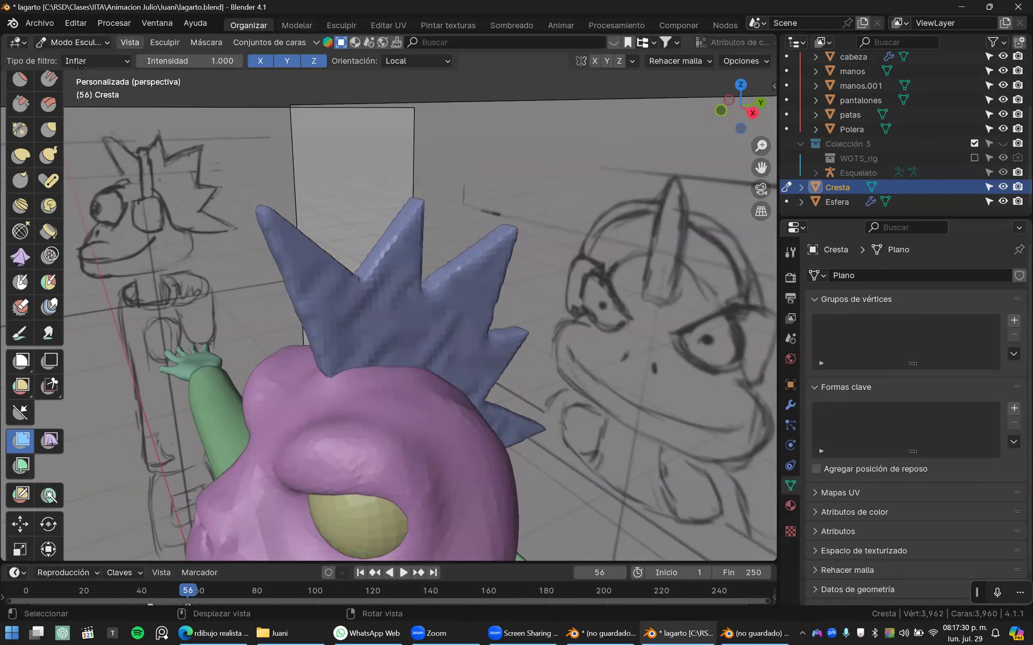
{"action": "left_click", "coordinate": [82, 67]}
{"action": "left_click", "coordinate": [92, 203]}
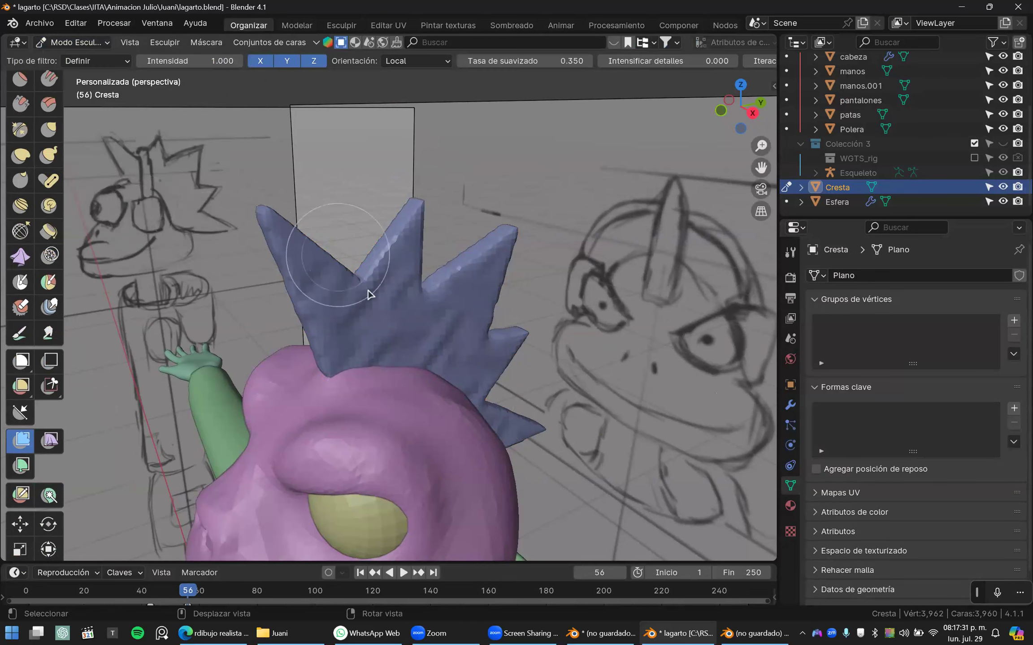
- Apply several passes of the Definir mesh filter to the crest, checking it from different angles
{"action": "scroll", "coordinate": [367, 294], "scroll_direction": "up", "scroll_amount": 3}
{"action": "left_click_drag", "start_coordinate": [404, 311], "coordinate": [488, 297]}
{"action": "middle_click_drag", "start_coordinate": [488, 297], "coordinate": [392, 334]}
{"action": "left_click_drag", "start_coordinate": [392, 334], "coordinate": [411, 339]}
{"action": "middle_click_drag", "start_coordinate": [196, 300], "coordinate": [342, 278]}
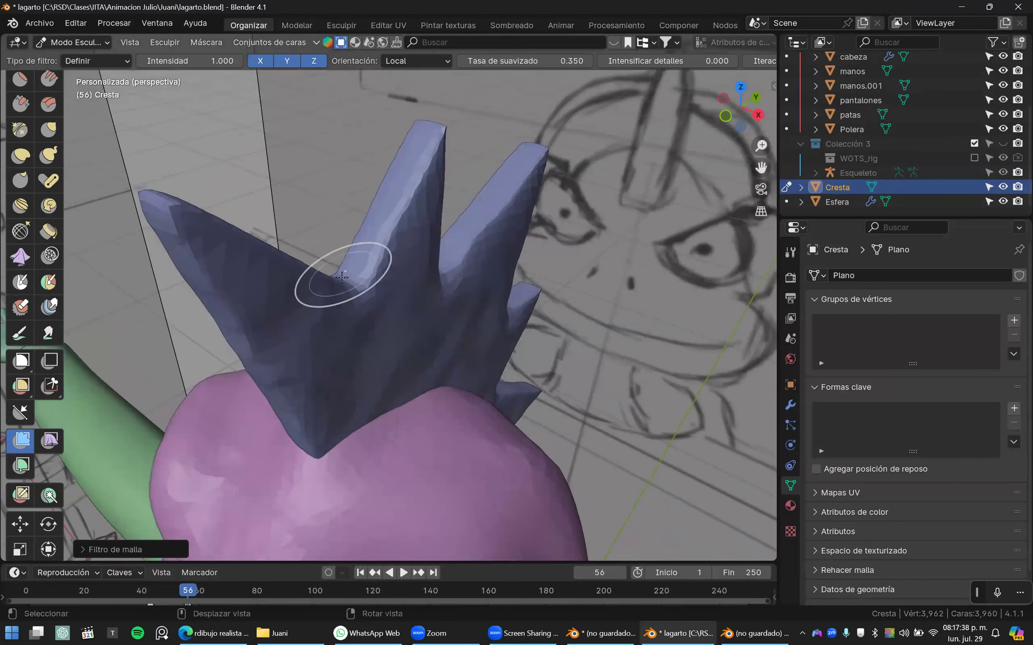
{"action": "left_click_drag", "start_coordinate": [369, 293], "coordinate": [403, 293]}
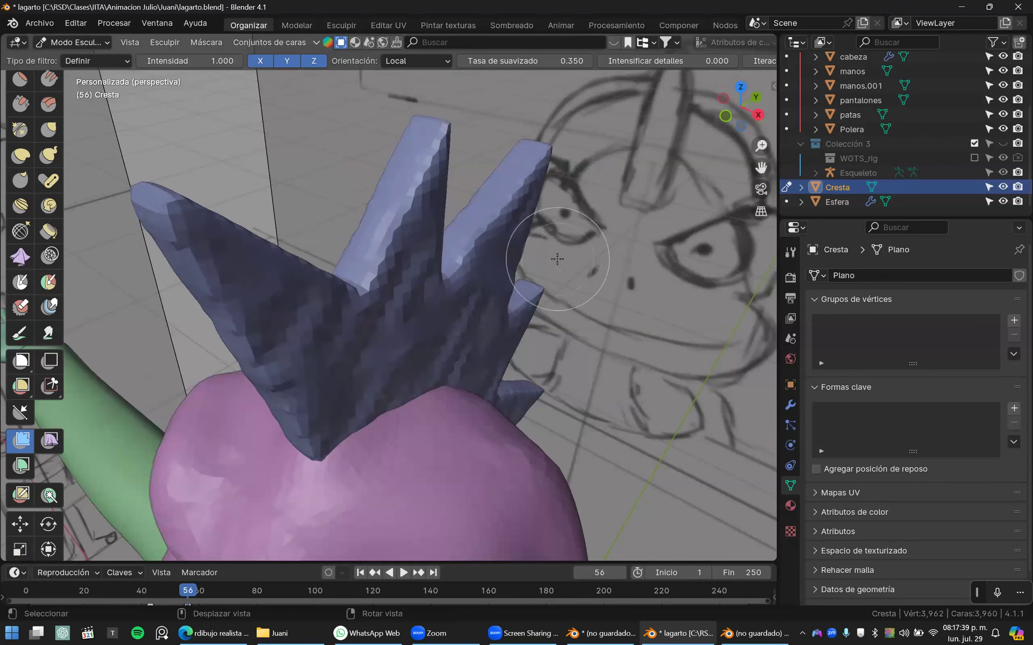
- Set the crest's voxel size to 0.0030 and remesh it
{"action": "key", "text": "r"}
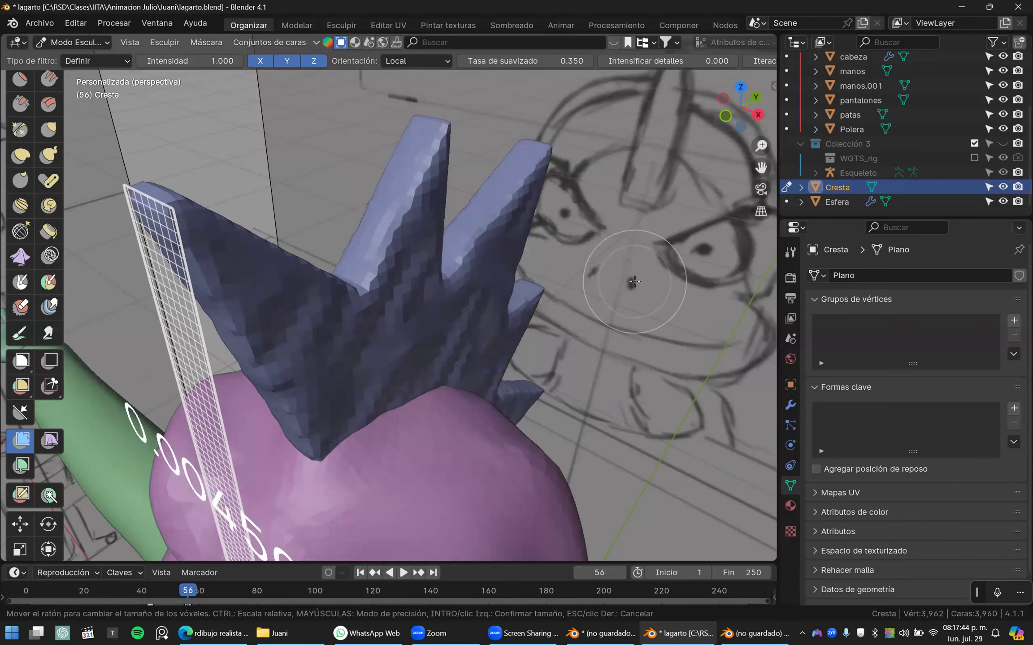
{"action": "left_click", "coordinate": [630, 282]}
{"action": "middle_click_drag", "start_coordinate": [422, 278], "coordinate": [441, 259]}
{"action": "key", "text": "r"}
{"action": "key", "text": "Escape"}
{"action": "key", "text": "r"}
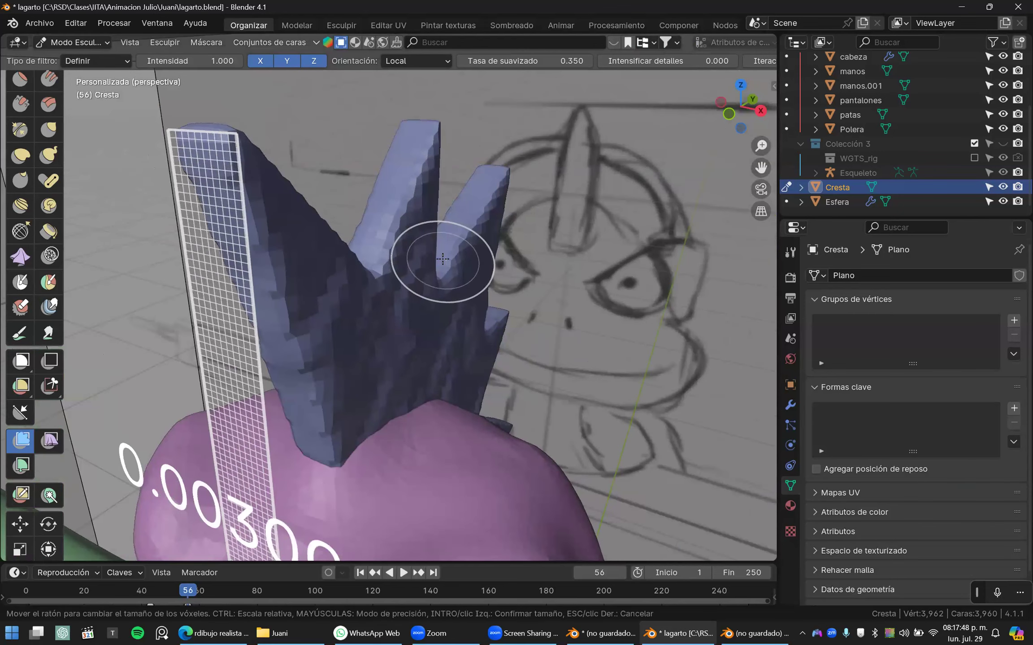
{"action": "key", "text": "Return"}
{"action": "key", "text": "ctrl+r"}
- Run the Definir mesh filter over the finely remeshed crest and undo the unwanted passes
{"action": "left_click_drag", "start_coordinate": [466, 265], "coordinate": [491, 265]}
{"action": "key", "text": "ctrl+z"}
{"action": "left_click_drag", "start_coordinate": [426, 274], "coordinate": [565, 280]}
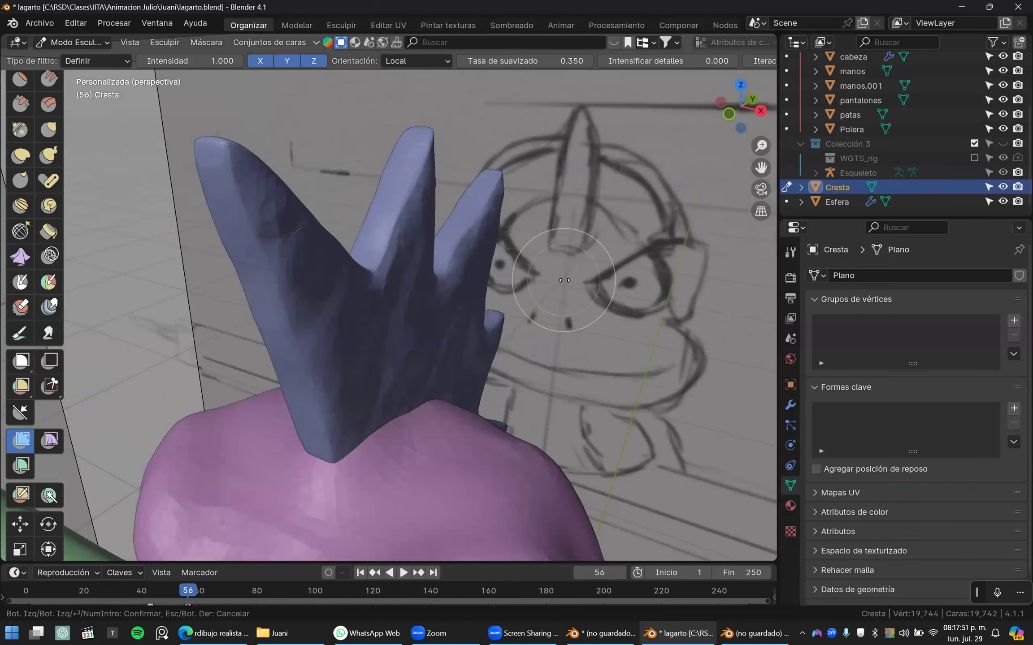
{"action": "middle_click_drag", "start_coordinate": [507, 272], "coordinate": [422, 261]}
{"action": "left_click_drag", "start_coordinate": [461, 273], "coordinate": [517, 282]}
{"action": "middle_click_drag", "start_coordinate": [396, 260], "coordinate": [472, 264]}
{"action": "key", "text": "ctrl+z"}
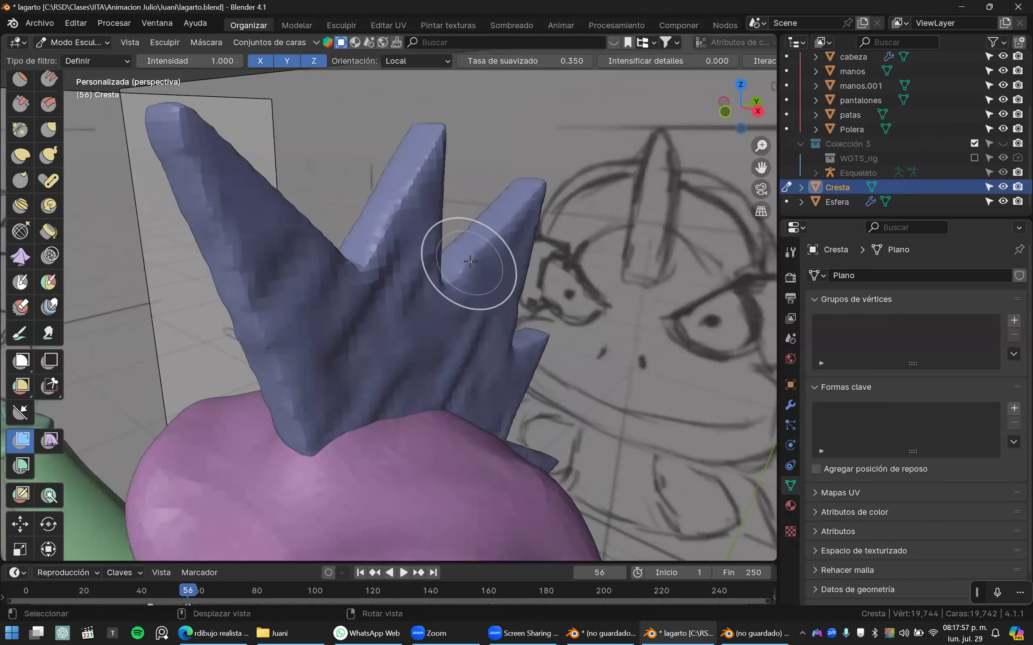
- Display the wireframe and remesh the crest with a voxel size of 0.0045
{"action": "key", "text": "shift+z"}
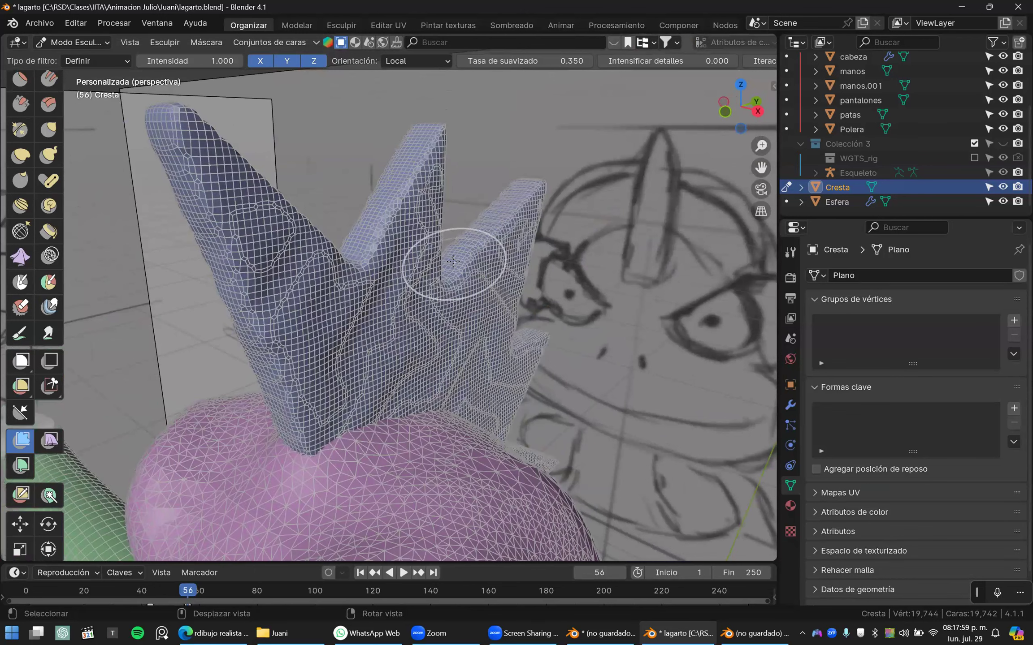
{"action": "key", "text": "r"}
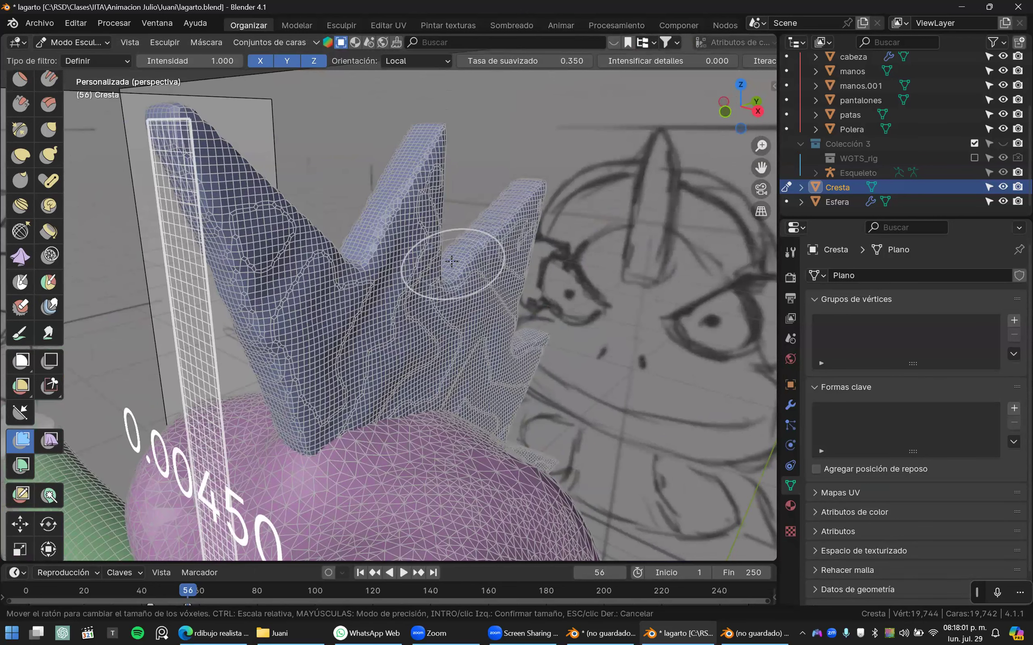
{"action": "left_click", "coordinate": [451, 261]}
{"action": "key", "text": "ctrl+r"}
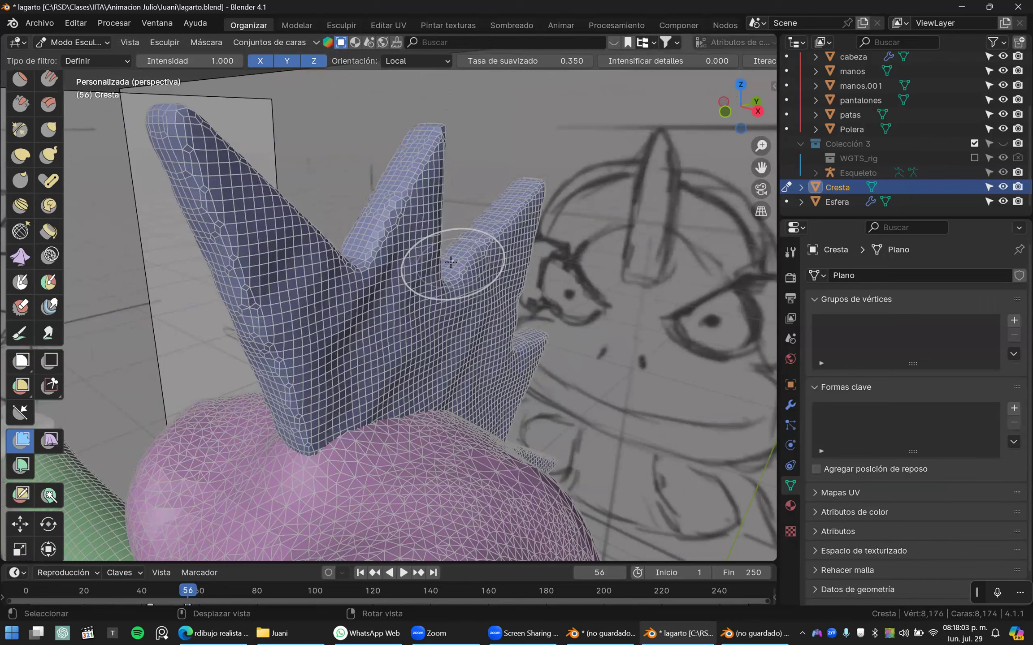
- Refine the coarser crest mesh with the mesh filter, undoing unwanted passes, and hide the wireframe
{"action": "mouse_move", "coordinate": [450, 264]}
{"action": "left_mouse_down"}
{"action": "mouse_move", "coordinate": [481, 264]}
{"action": "mouse_move", "coordinate": [505, 285]}
{"action": "left_mouse_up"}
{"action": "key", "text": "shift+z"}
{"action": "key", "text": "shift+z"}
{"action": "key", "text": "ctrl+z"}
{"action": "key", "text": "ctrl+z"}
{"action": "middle_click_drag", "start_coordinate": [372, 290], "coordinate": [39, 153]}
{"action": "scroll", "coordinate": [39, 153], "scroll_direction": "up", "scroll_amount": 5}
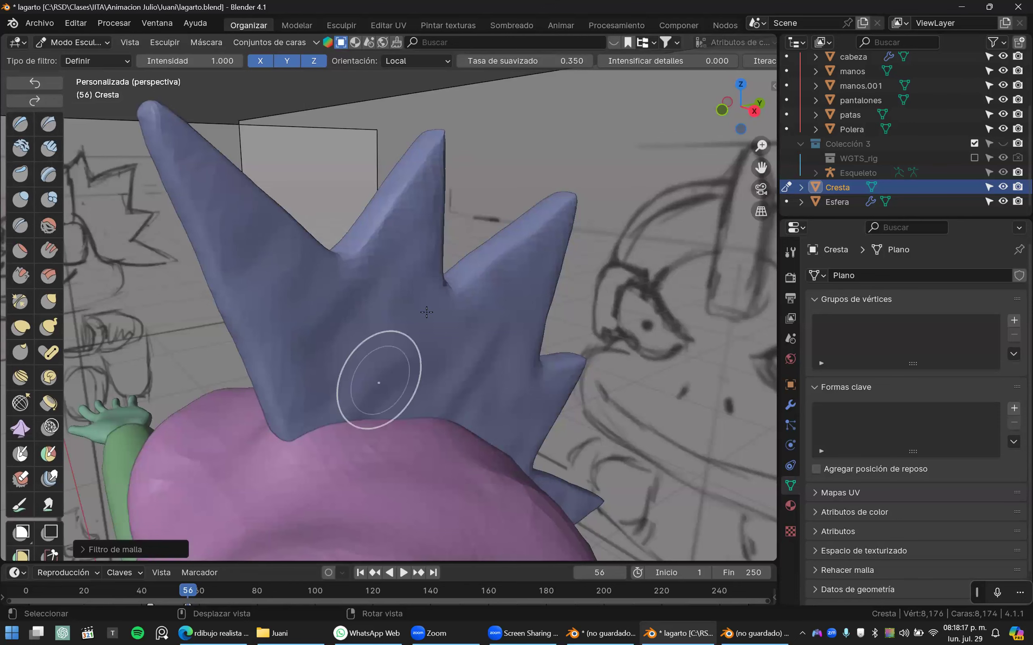
{"action": "scroll", "coordinate": [394, 314], "scroll_direction": "down", "scroll_amount": 3}
{"action": "scroll", "coordinate": [371, 300], "scroll_direction": "up", "scroll_amount": 4}
{"action": "right_click_drag", "start_coordinate": [371, 298], "coordinate": [495, 327]}
{"action": "key", "text": "Tab"}
{"action": "key", "text": "s"}
{"action": "key", "text": "x"}
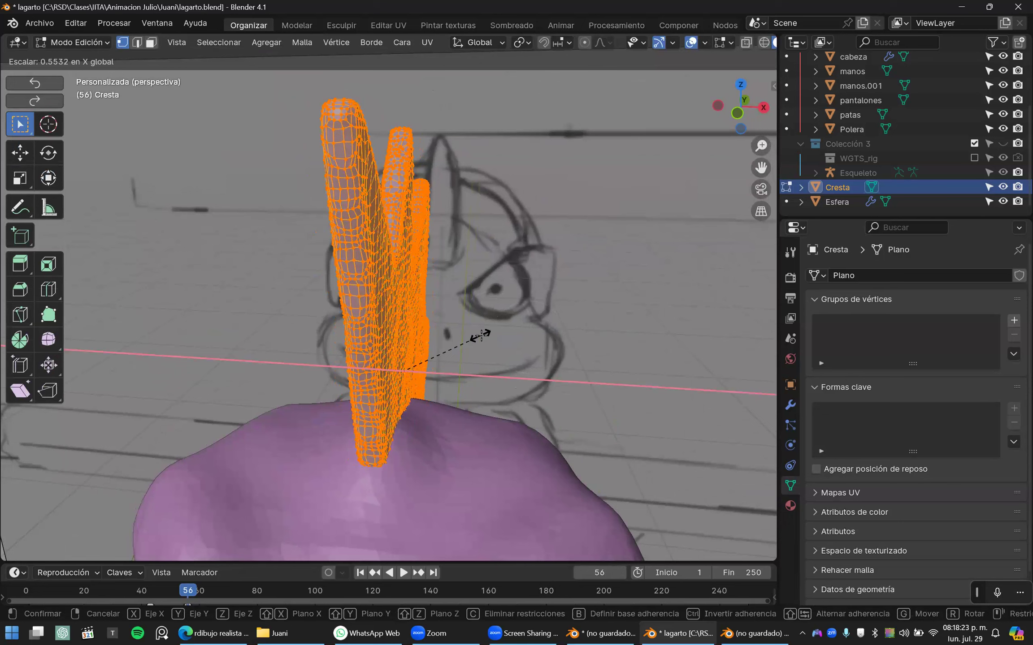
{"action": "left_click", "coordinate": [504, 347]}
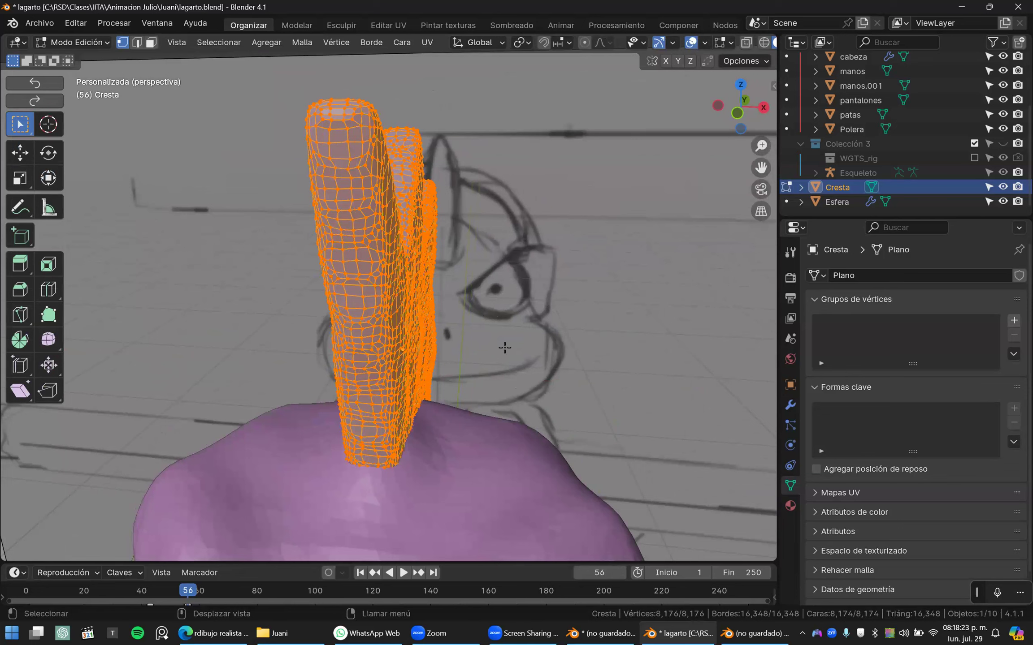
- Scale the crest in Object Mode to about half its thickness along global X and apply the object transform
{"action": "key", "text": "Tab"}
{"action": "key", "text": "s"}
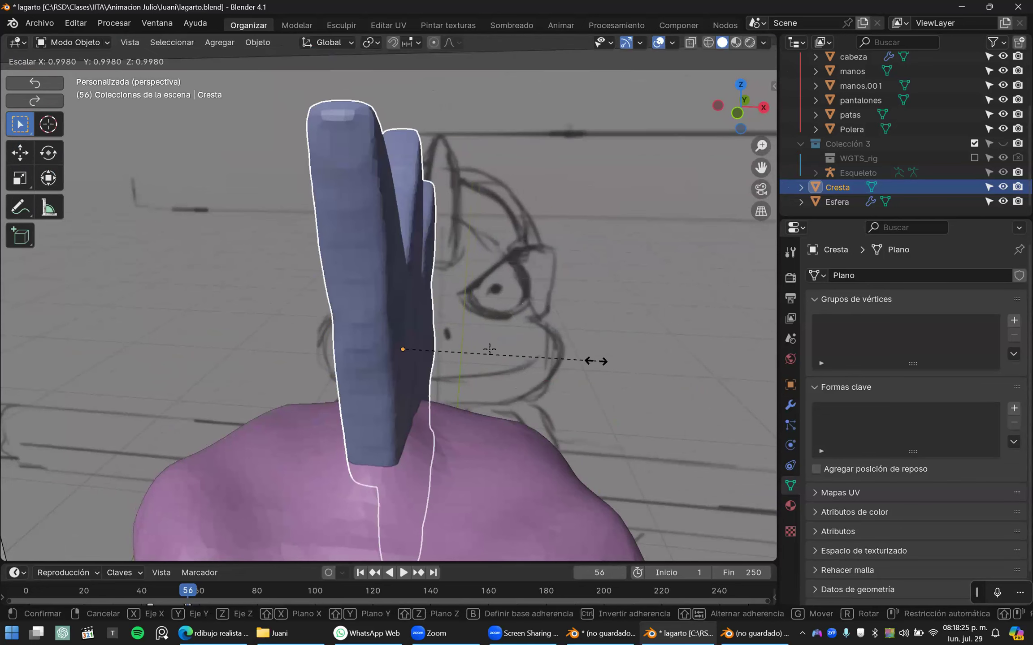
{"action": "key", "text": "x"}
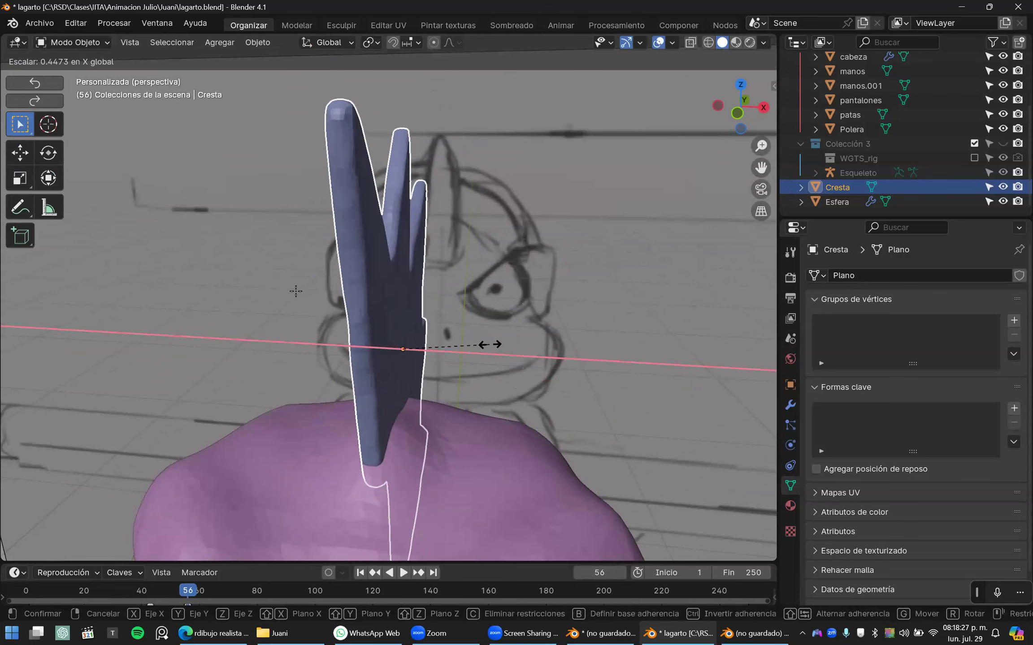
{"action": "left_click", "coordinate": [493, 346]}
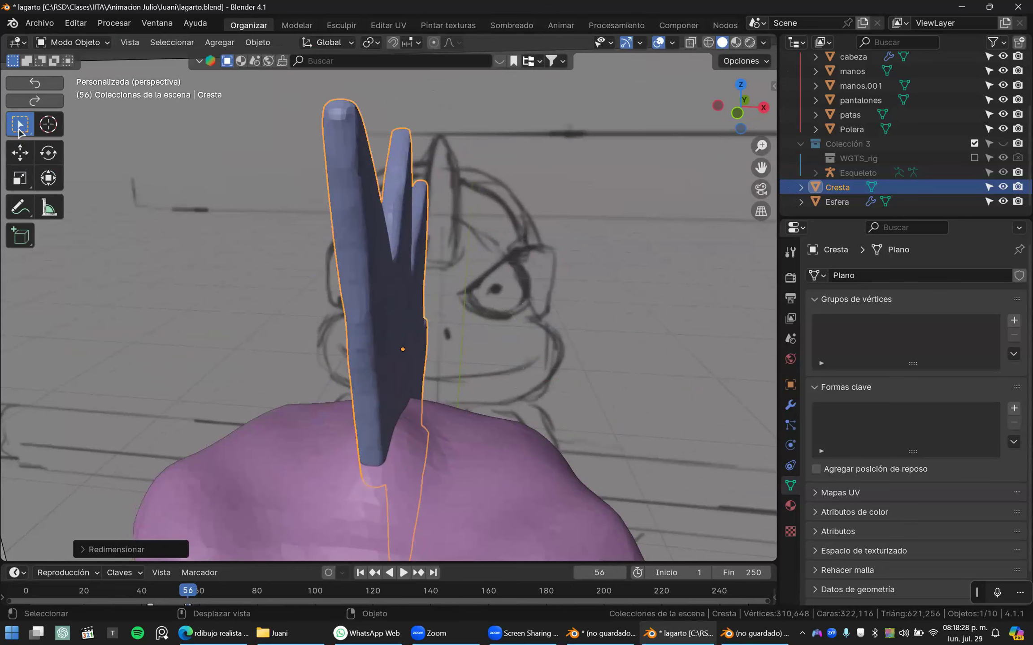
{"action": "key", "text": "ctrl+a"}
{"action": "key", "text": "Return"}
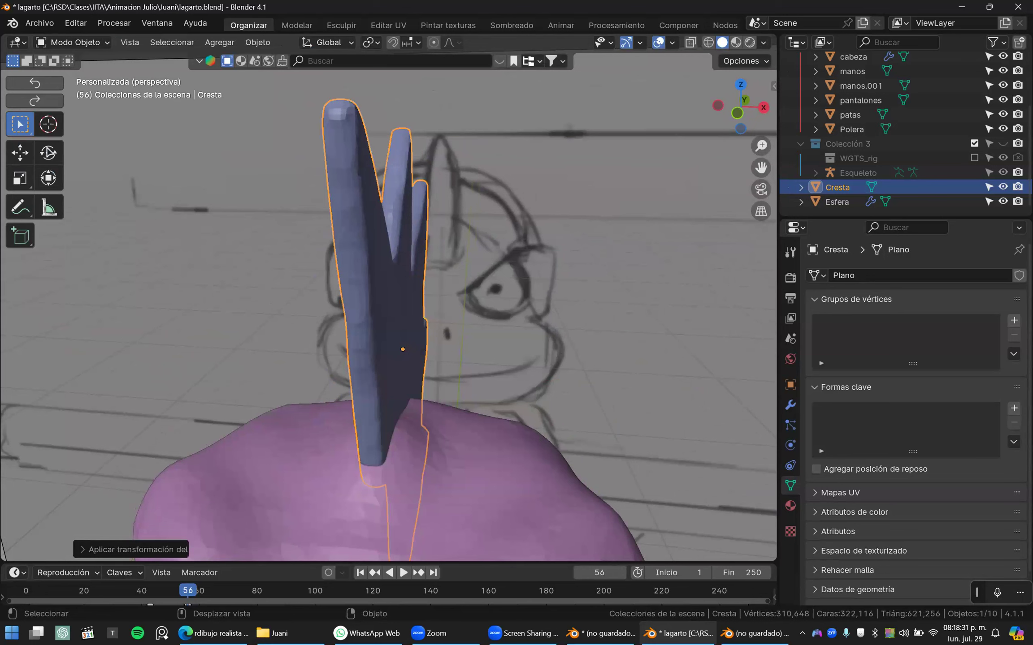
- Return the thinned crest to Sculpt Mode and activate the Draw brush
{"action": "middle_click_drag", "start_coordinate": [505, 320], "coordinate": [468, 321]}
{"action": "key", "text": "ctrl+Tab"}
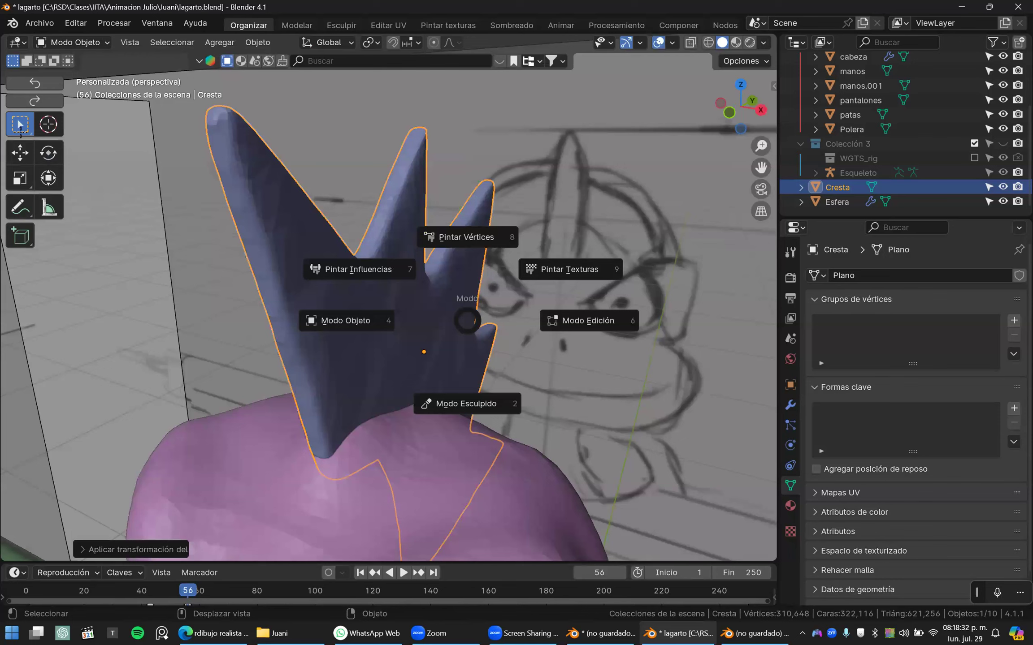
{"action": "key", "text": "2"}
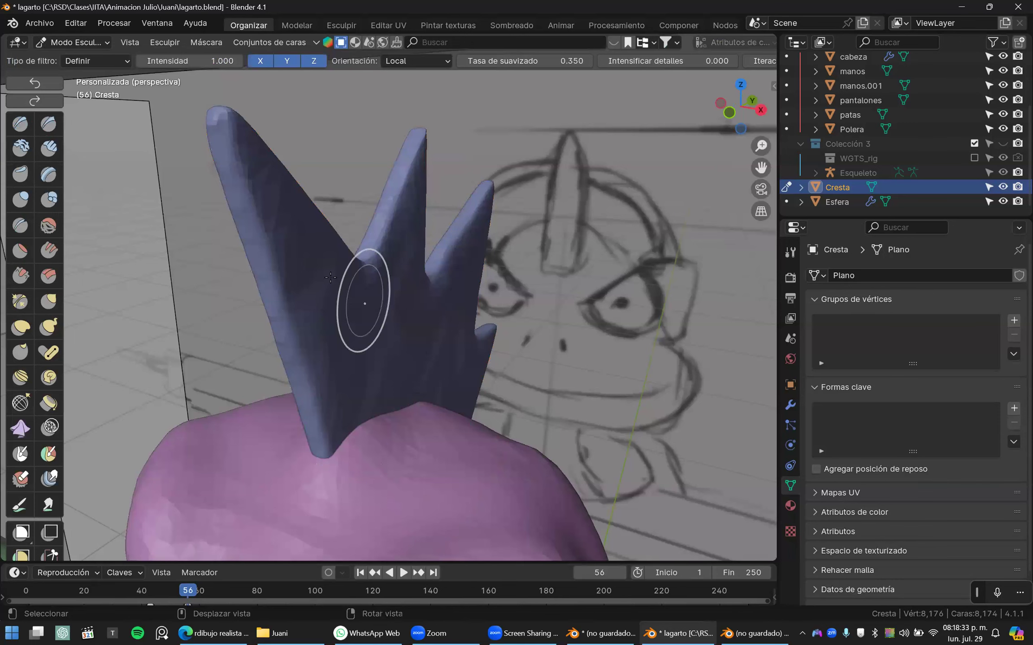
{"action": "middle_click_drag", "start_coordinate": [330, 277], "coordinate": [331, 274]}
{"action": "middle_click_drag", "start_coordinate": [341, 386], "coordinate": [355, 389]}
{"action": "key", "text": "x"}
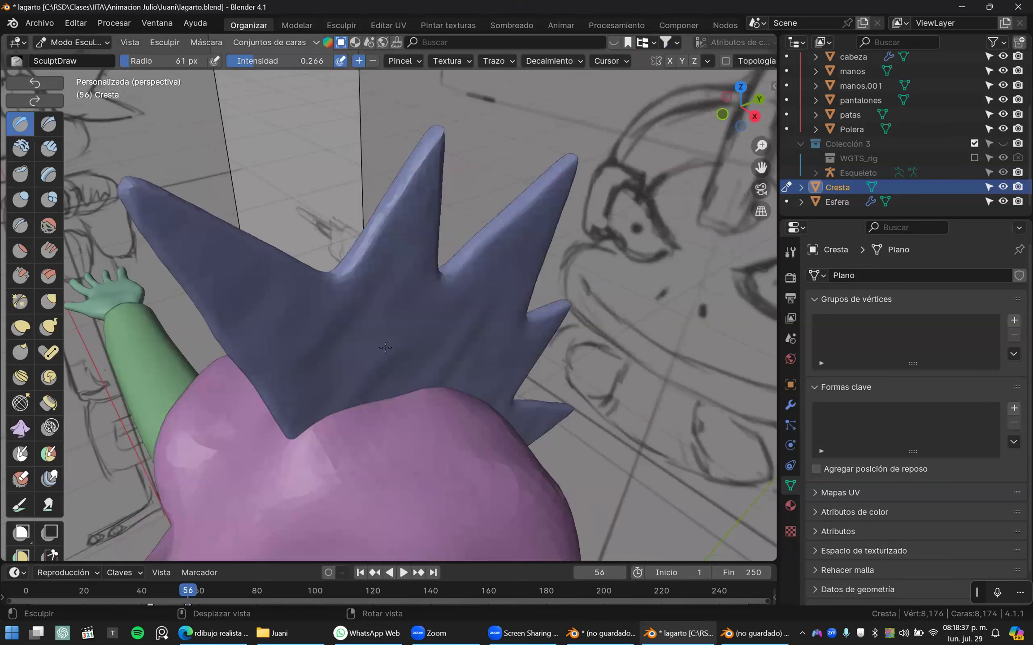
- Try a Draw stroke downward from the valley between the crest's first two spikes and undo it
{"action": "middle_click_drag", "start_coordinate": [374, 315], "coordinate": [416, 328]}
{"action": "left_click_drag", "start_coordinate": [338, 266], "coordinate": [351, 418]}
{"action": "key", "text": "ctrl+z"}
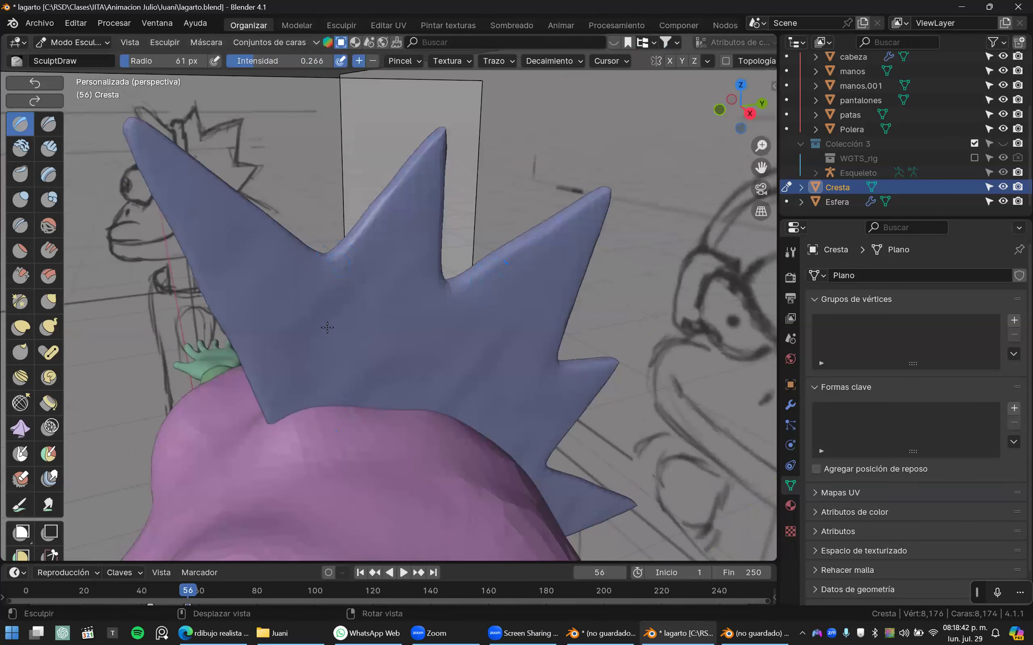
- Enable dynamic topology for the crest and set the Clay brush's strength to 0.997
{"action": "left_click", "coordinate": [726, 61]}
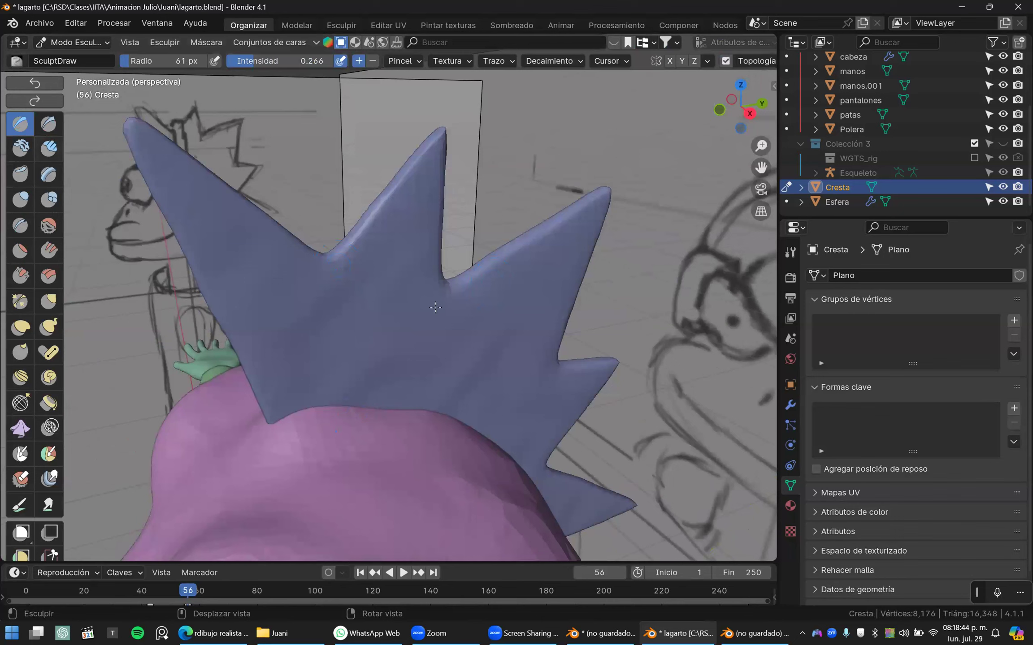
{"action": "key", "text": "c"}
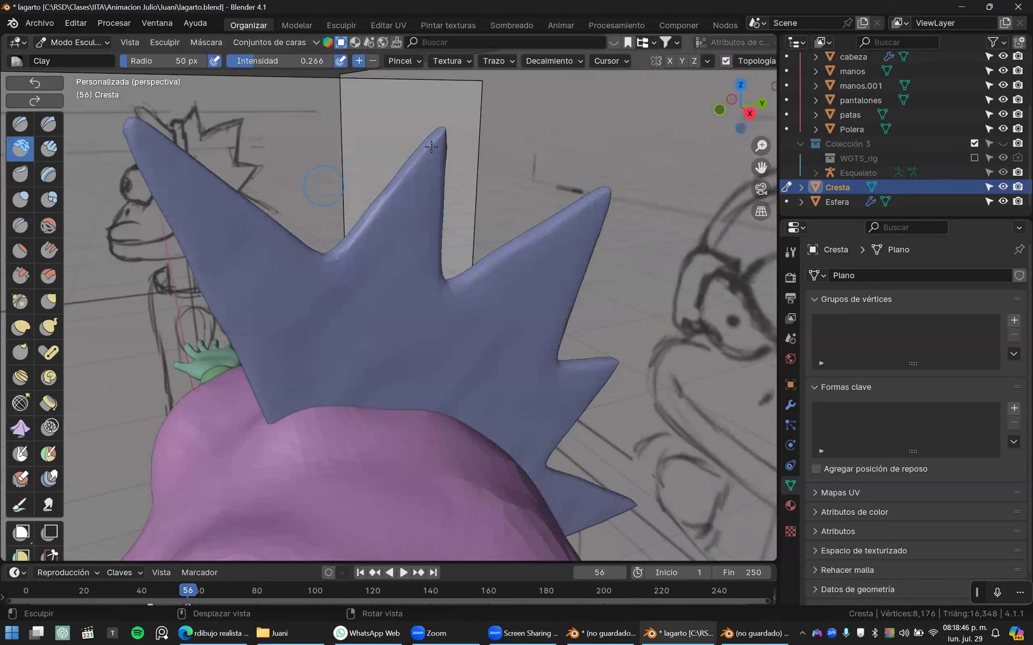
{"action": "left_click_drag", "start_coordinate": [255, 61], "coordinate": [332, 61]}
{"action": "right_click_drag", "start_coordinate": [329, 251], "coordinate": [332, 237]}
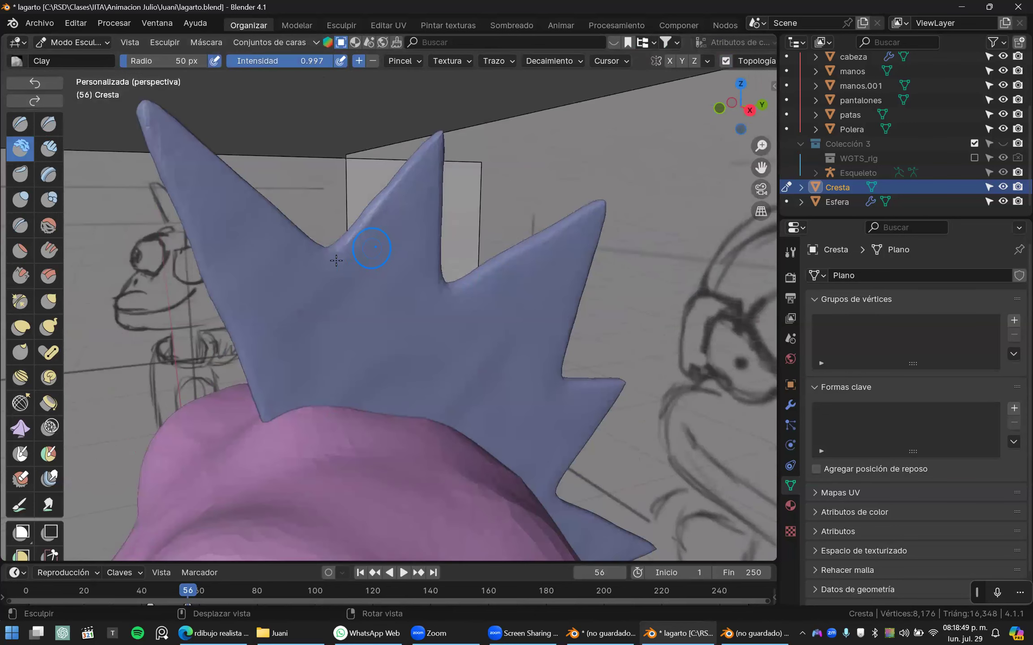
- Test a Clay stroke down the crest from the first valley, undo it, and switch to the Draw brush
{"action": "left_click_drag", "start_coordinate": [335, 252], "coordinate": [333, 398]}
{"action": "key", "text": "ctrl+z"}
{"action": "key", "text": "x"}
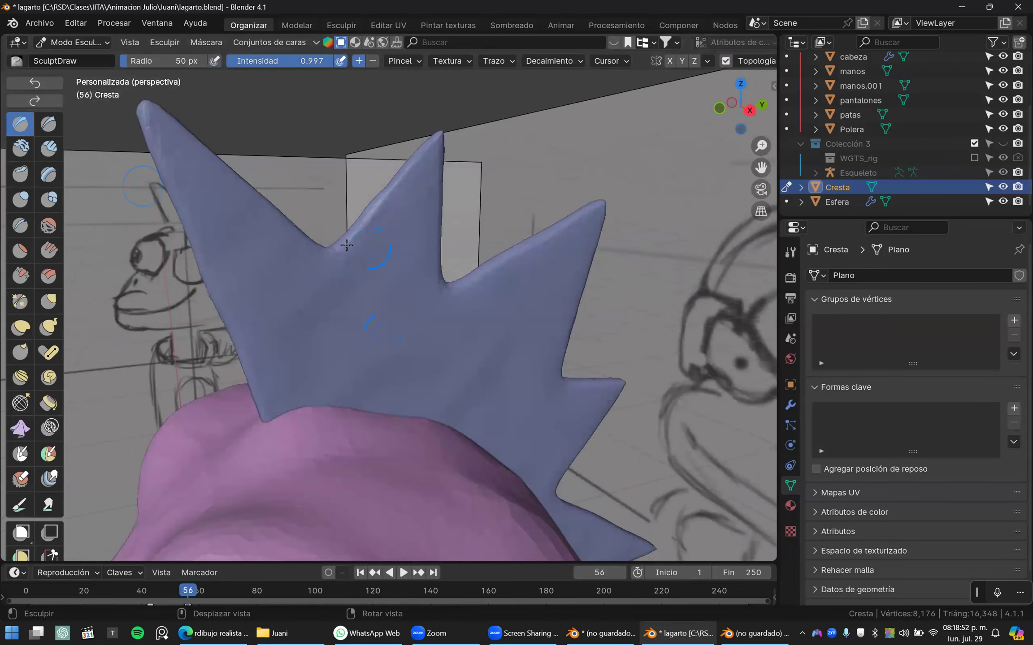
- Try Draw strokes with dynamic topology downward from the valley between the crest's first two spikes
{"action": "left_click_drag", "start_coordinate": [346, 244], "coordinate": [348, 396]}
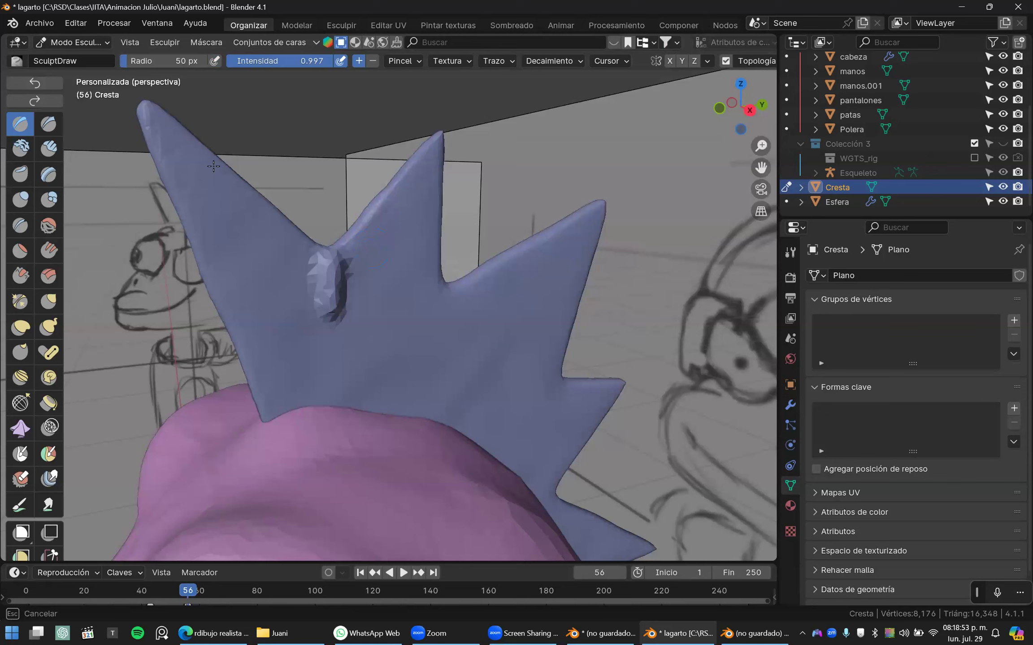
{"action": "left_click_drag", "start_coordinate": [329, 305], "coordinate": [328, 387]}
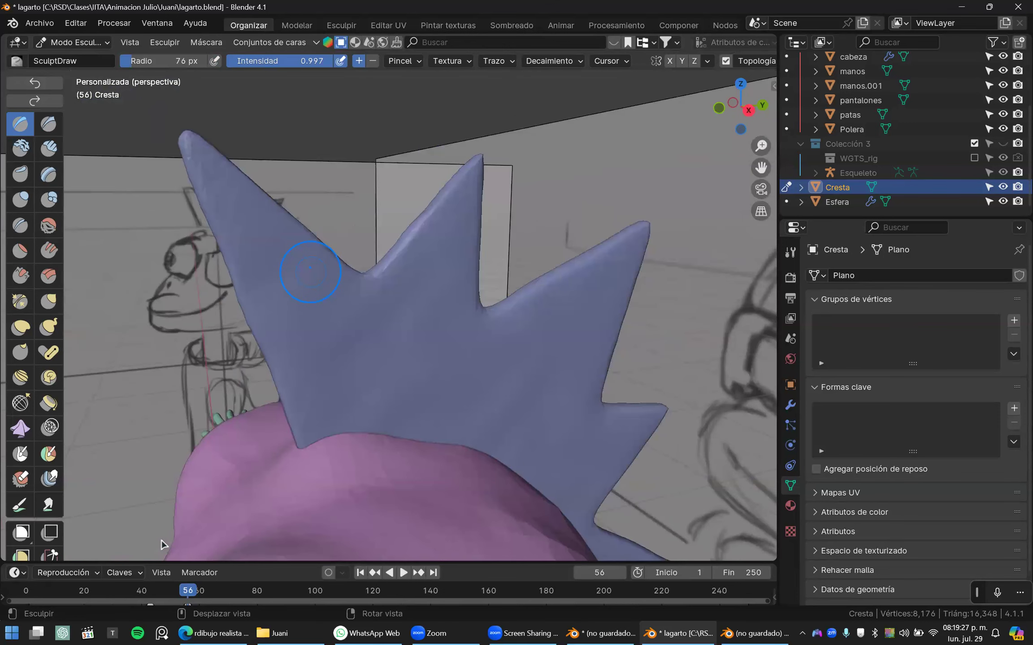
- Try generating a mask on the crest from its cavity
{"action": "left_click", "coordinate": [206, 42]}
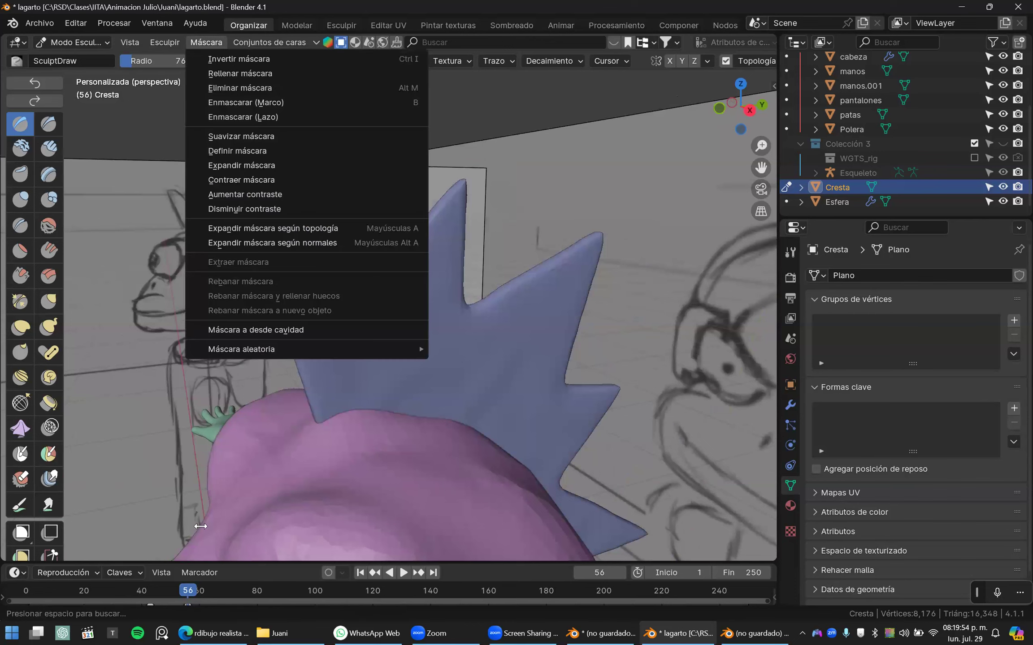
{"action": "left_click", "coordinate": [251, 330]}
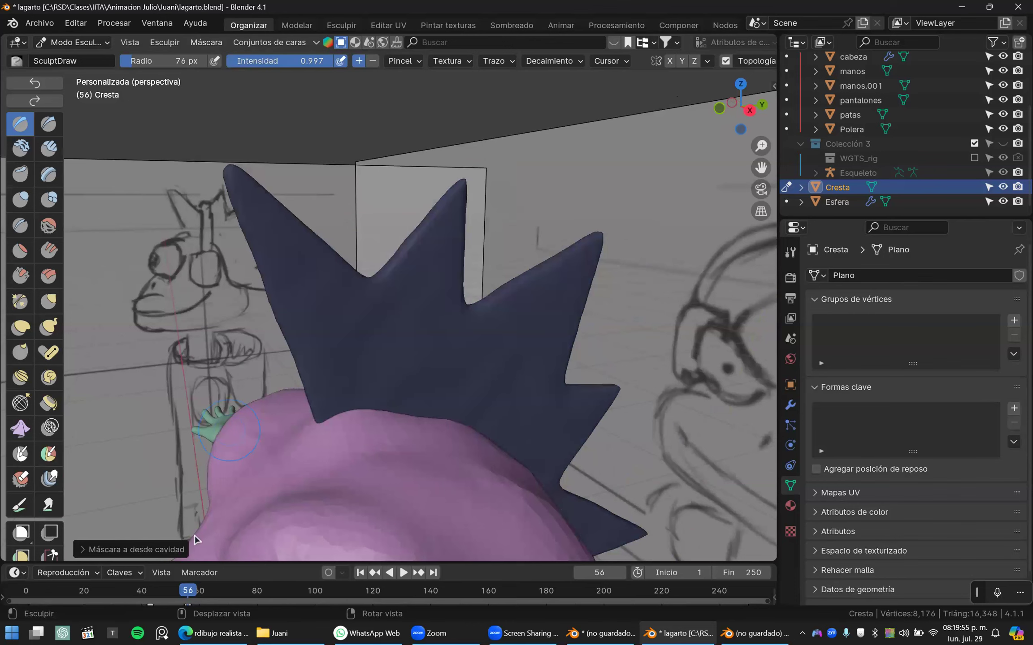
{"action": "left_click", "coordinate": [200, 534]}
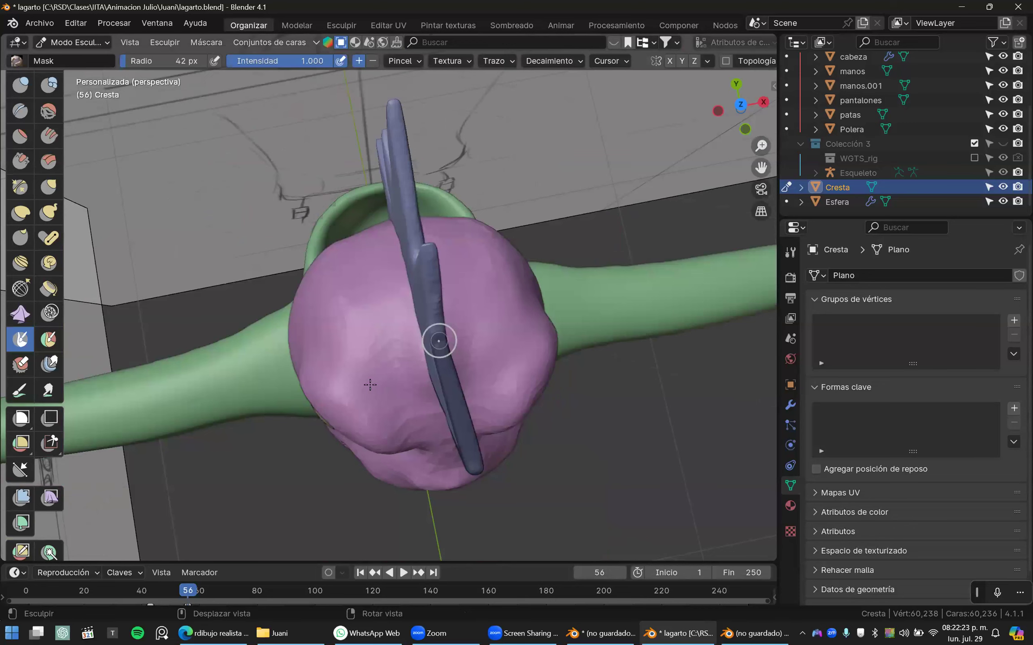
- Paint a mask along the crest's narrow outer edge down the back of the head with the Mask brush
{"action": "mouse_move", "coordinate": [369, 384]}
{"action": "middle_mouse_down"}
{"action": "mouse_move", "coordinate": [419, 276]}
{"action": "mouse_move", "coordinate": [482, 333]}
{"action": "mouse_move", "coordinate": [409, 237]}
{"action": "mouse_move", "coordinate": [575, 382]}
{"action": "middle_mouse_up"}
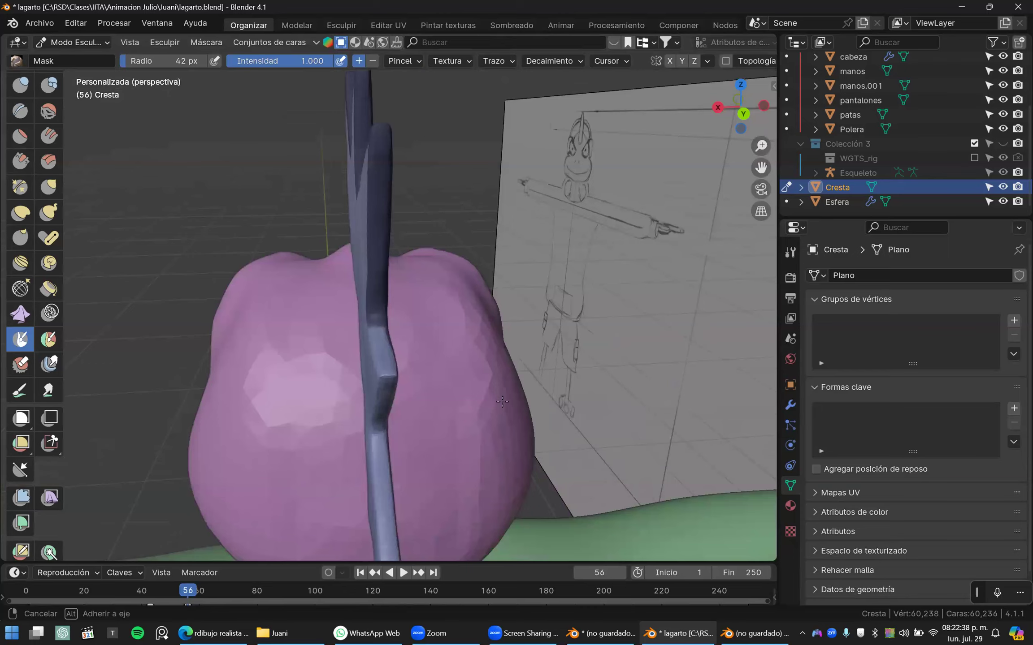
{"action": "middle_click_drag", "start_coordinate": [502, 401], "coordinate": [437, 365]}
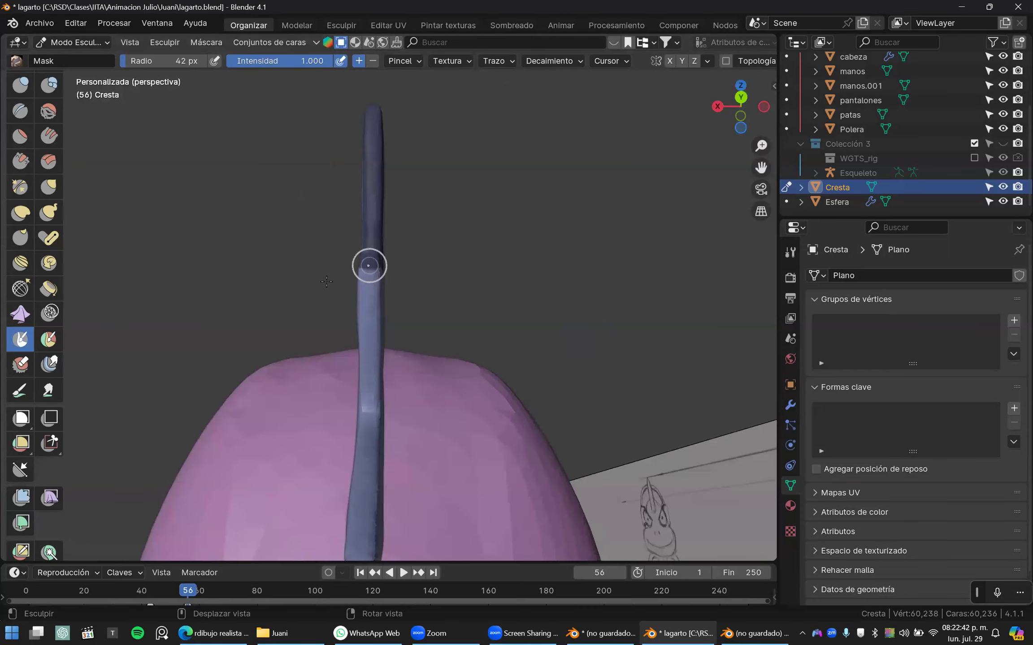
{"action": "middle_click_drag", "start_coordinate": [353, 314], "coordinate": [386, 172]}
{"action": "right_click_drag", "start_coordinate": [387, 174], "coordinate": [387, 229]}
{"action": "left_click_drag", "start_coordinate": [401, 280], "coordinate": [401, 412]}
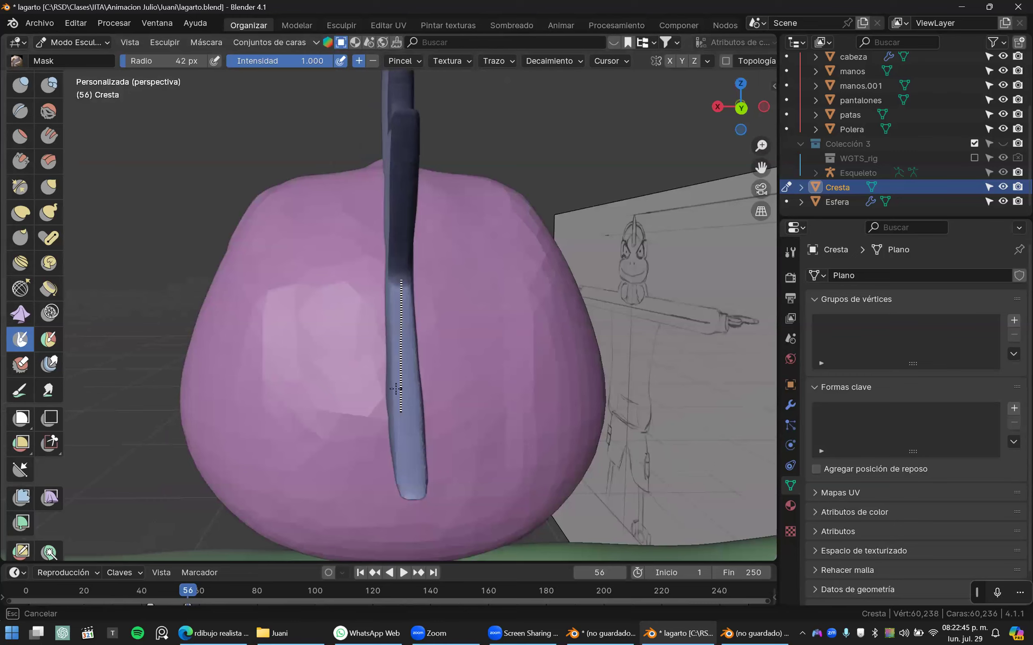
{"action": "middle_click_drag", "start_coordinate": [396, 389], "coordinate": [389, 455]}
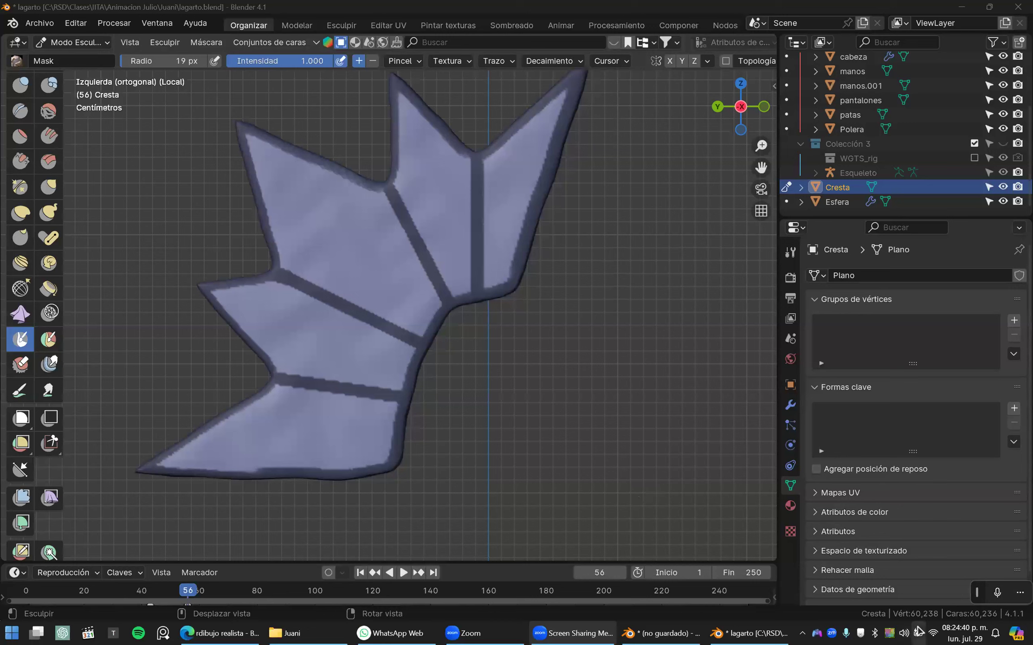
{"action": "left_click", "coordinate": [932, 630]}
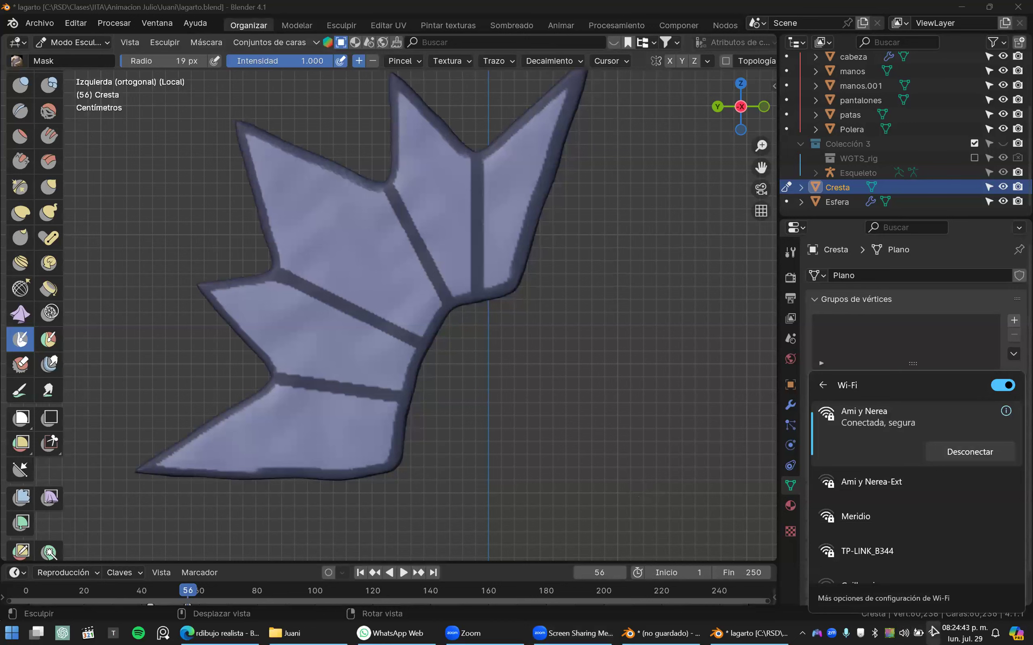
{"action": "left_click", "coordinate": [517, 407]}
{"action": "scroll", "coordinate": [528, 406], "scroll_direction": "up", "scroll_amount": 3}
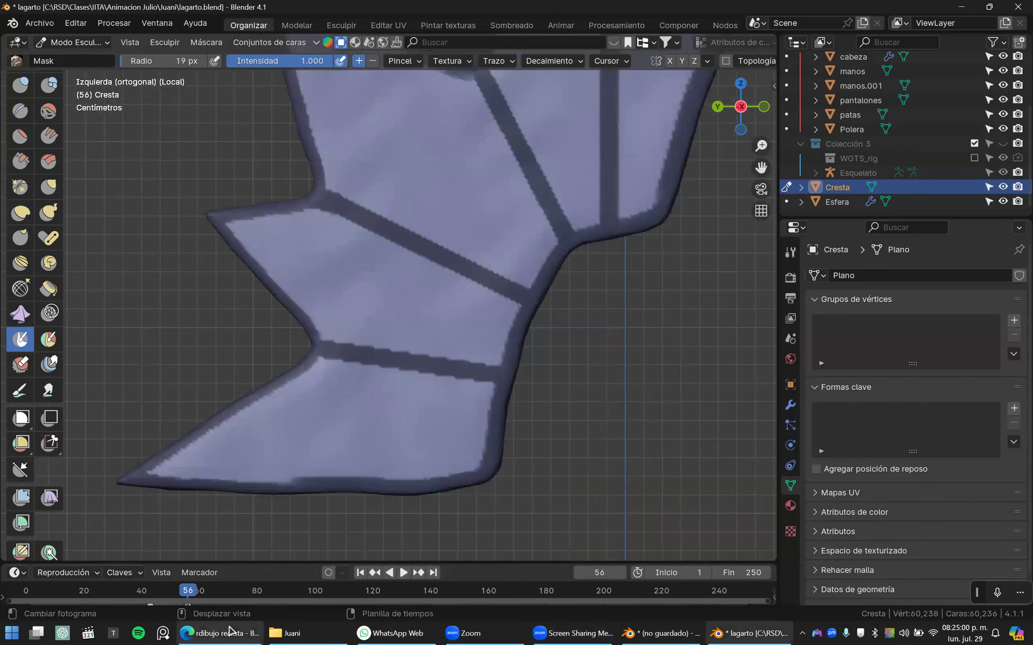
{"action": "mouse_move", "coordinate": [230, 632]}
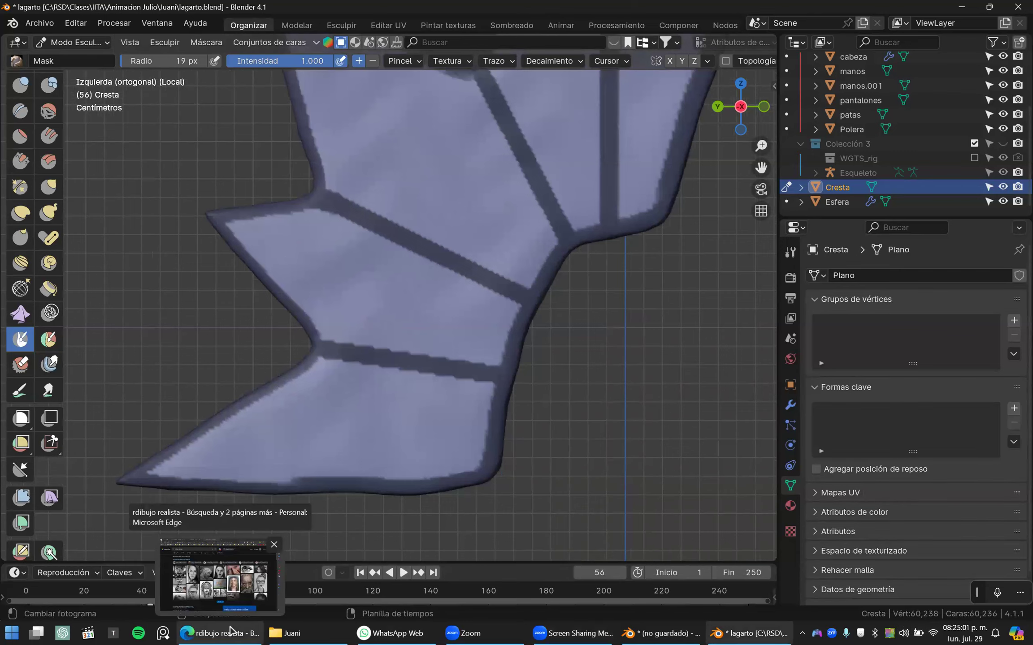
{"action": "left_click", "coordinate": [231, 632]}
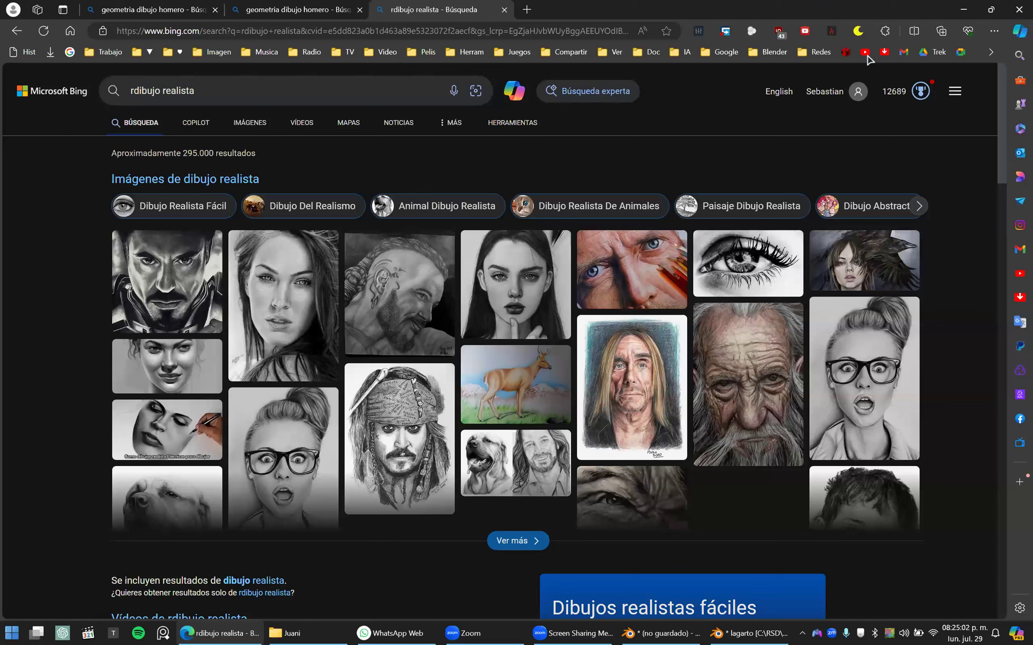
{"action": "left_click", "coordinate": [649, 10]}
{"action": "left_click", "coordinate": [648, 9]}
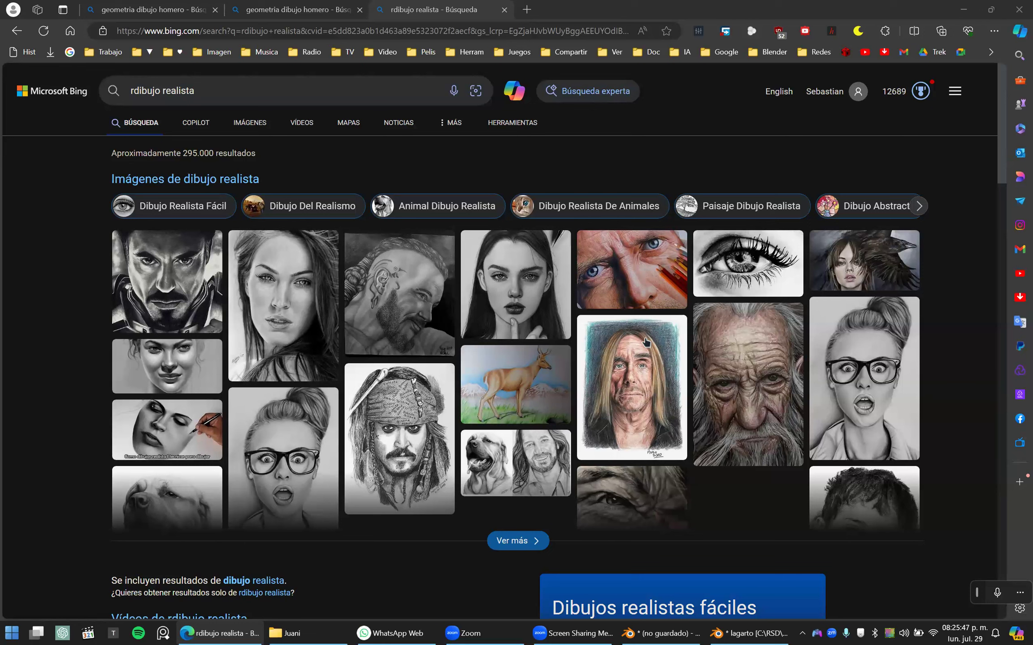
{"action": "left_click", "coordinate": [747, 632]}
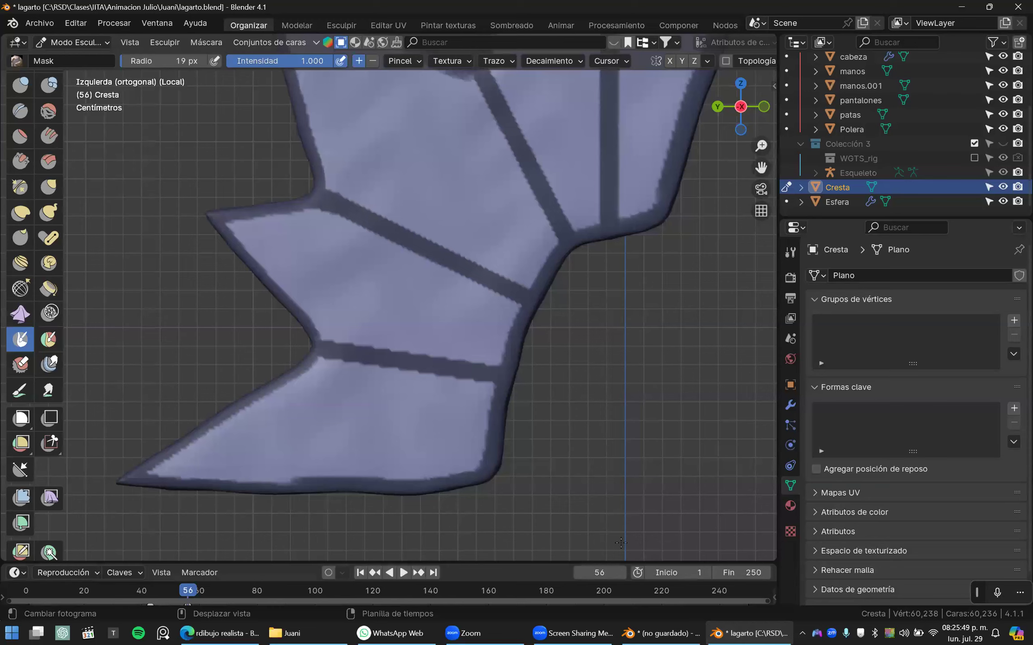
- Switch to the unsaved Blender 4.2 scene and move the cube to about X 2.1 m, Y 6.6 m, Z 2.3 m
{"action": "left_click", "coordinate": [639, 632]}
{"action": "key", "text": "g"}
{"action": "left_click", "coordinate": [722, 299]}
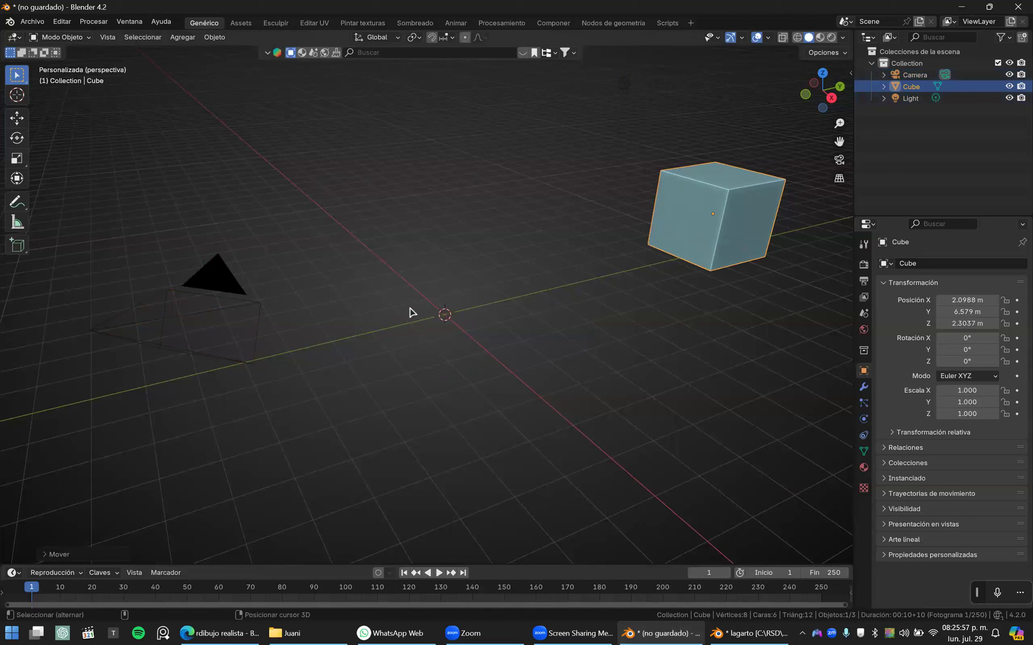
- Place the 3D cursor away from the origin and reset it to the world origin
{"action": "right_click", "coordinate": [437, 148], "text": "shift"}
{"action": "key", "text": "shift+c"}
{"action": "scroll", "coordinate": [405, 294], "scroll_direction": "up", "scroll_amount": 2}
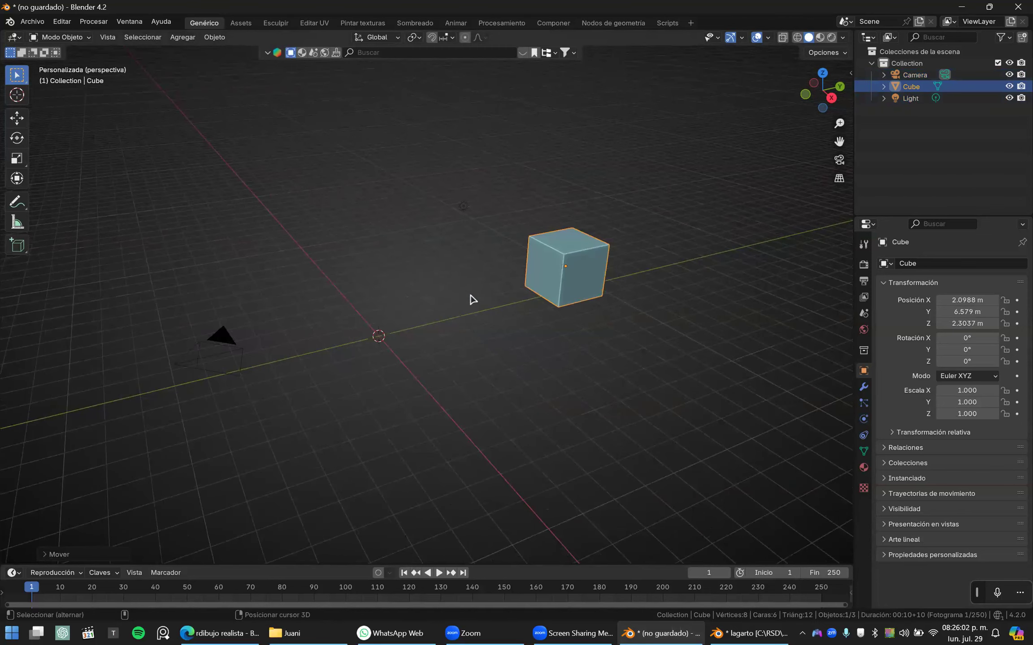
- Add a new cube at the 3D cursor and delete it
{"action": "key", "text": "shift+a"}
{"action": "mouse_move", "coordinate": [405, 292]}
{"action": "left_click", "coordinate": [473, 302]}
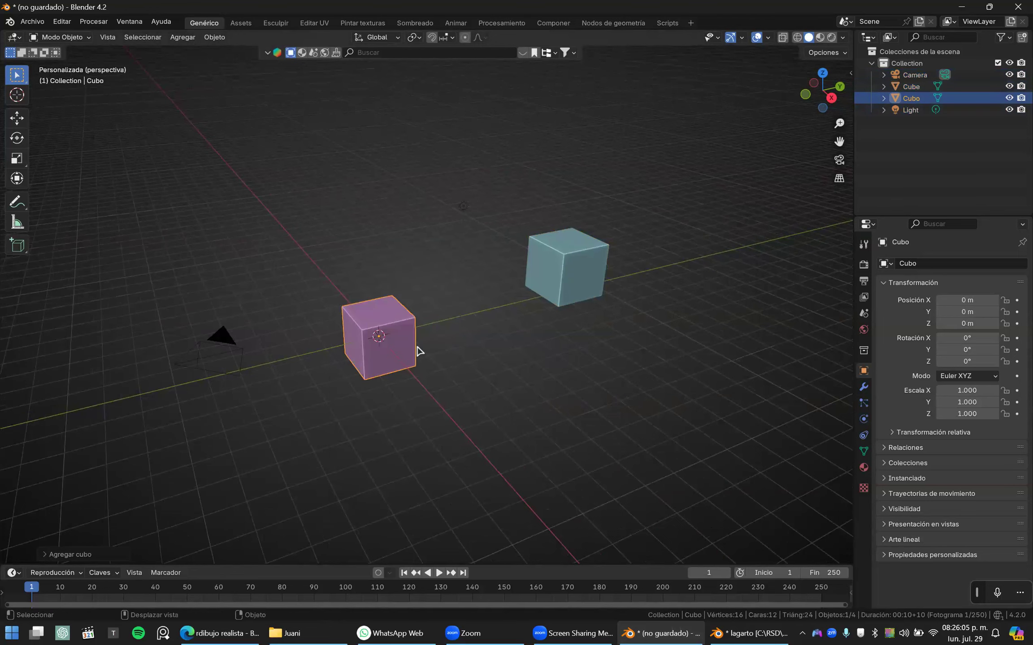
{"action": "key", "text": "Delete"}
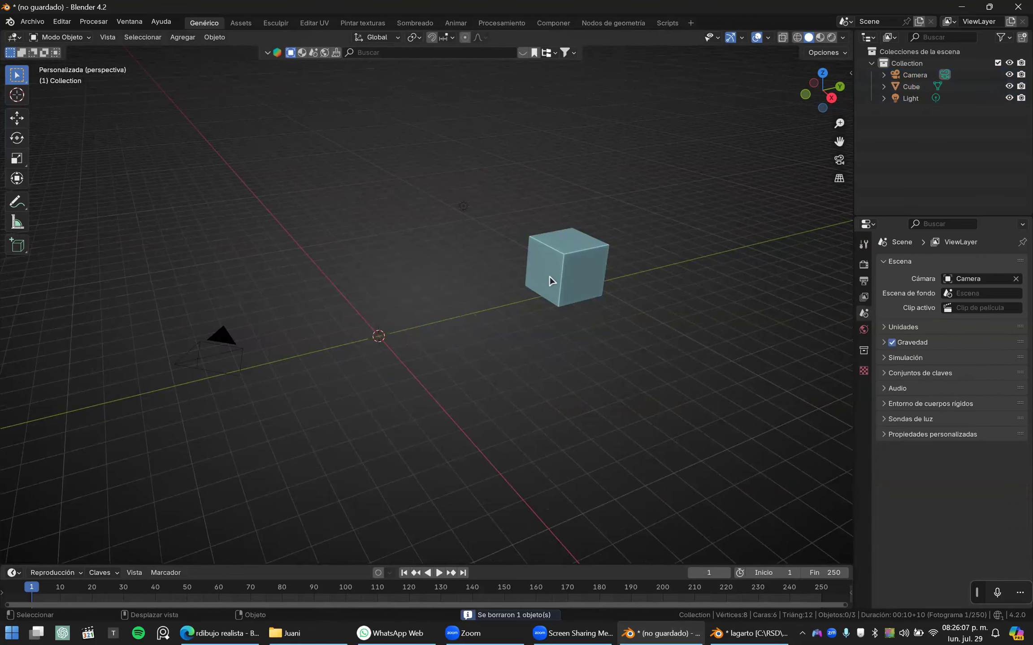
- Select the remaining cube and clear its location to return it to the world origin
{"action": "left_click", "coordinate": [548, 281]}
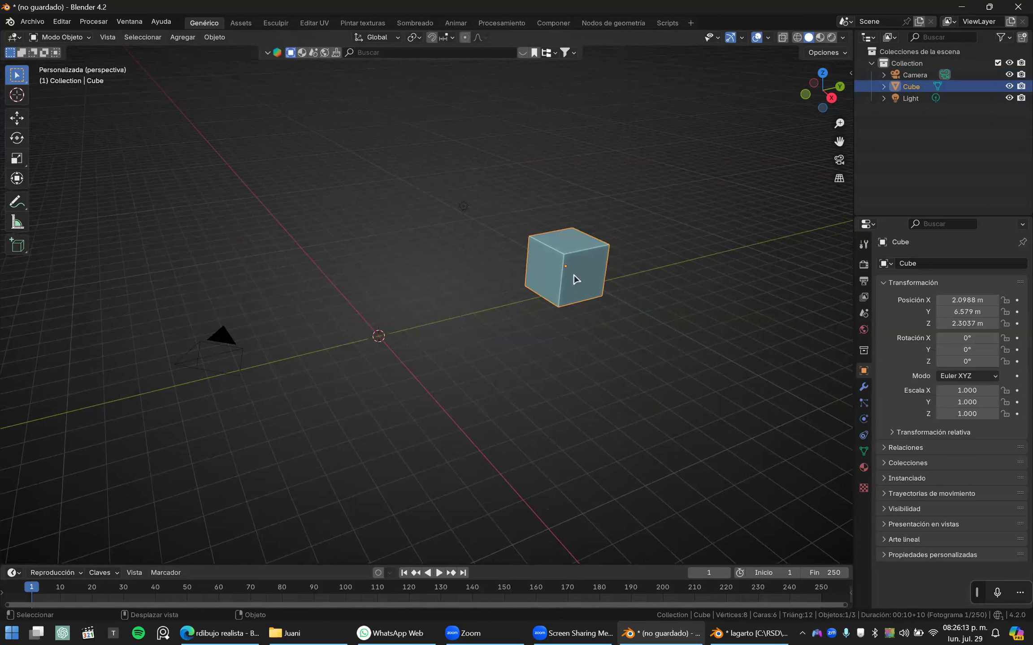
{"action": "key", "text": "alt+g"}
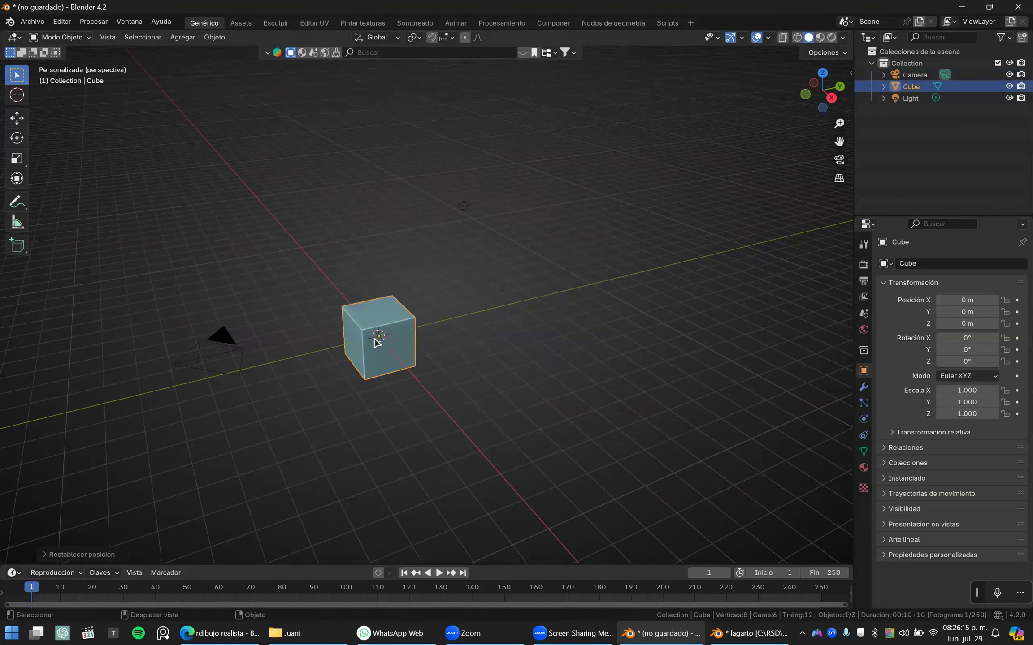
{"action": "scroll", "coordinate": [367, 362], "scroll_direction": "up", "scroll_amount": 2}
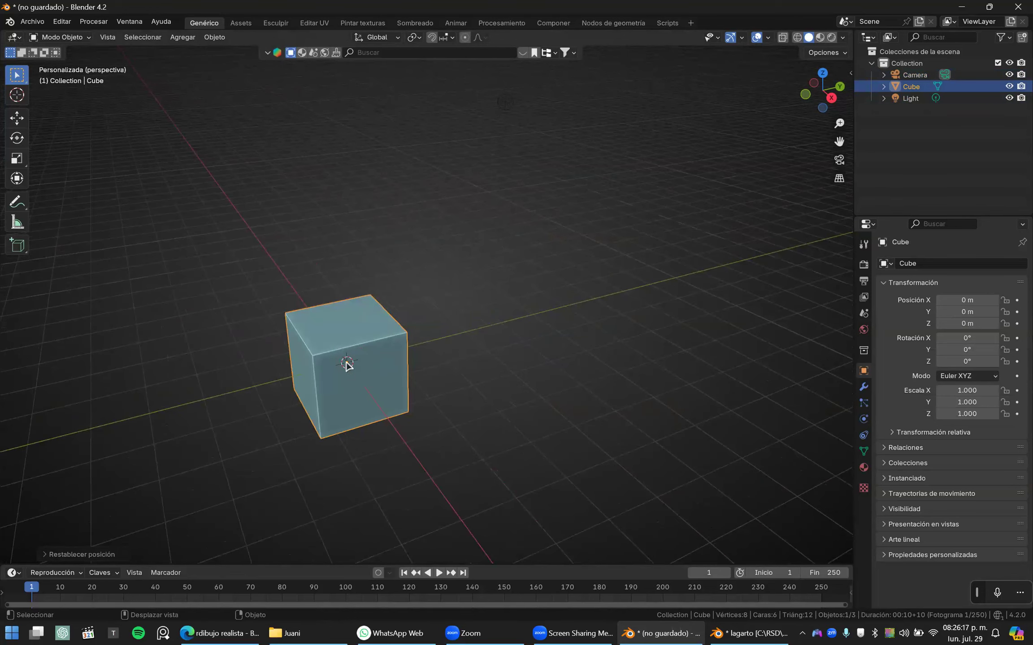
{"action": "middle_click_drag", "start_coordinate": [407, 346], "coordinate": [414, 345]}
{"action": "middle_click_drag", "start_coordinate": [301, 355], "coordinate": [336, 357]}
{"action": "scroll", "coordinate": [336, 358], "scroll_direction": "down", "scroll_amount": 2}
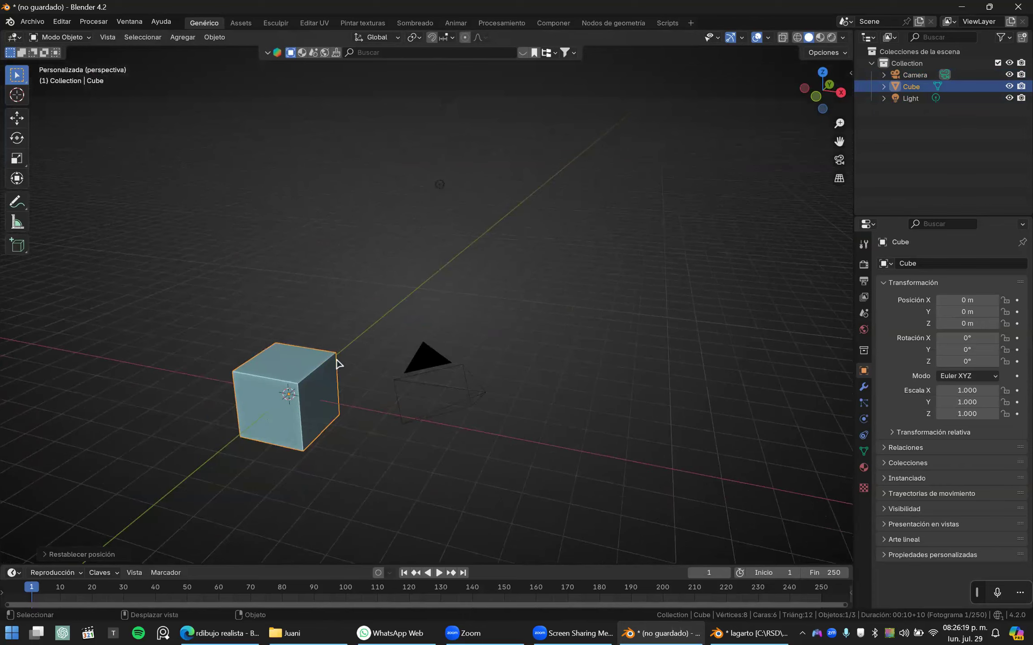
- Display and review the cube's position coordinates, and close the unsaved scene to return to lagarto.blend
{"action": "key", "text": "n"}
{"action": "left_click_drag", "start_coordinate": [737, 98], "coordinate": [663, 165]}
{"action": "left_click", "coordinate": [530, 237]}
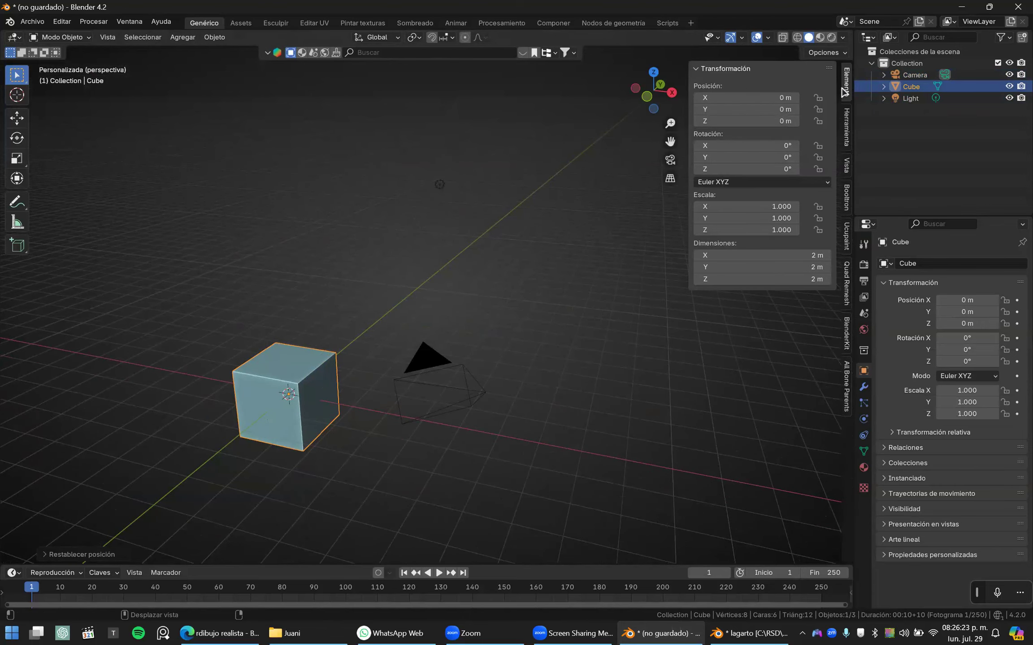
{"action": "left_click_drag", "start_coordinate": [744, 97], "coordinate": [745, 121]}
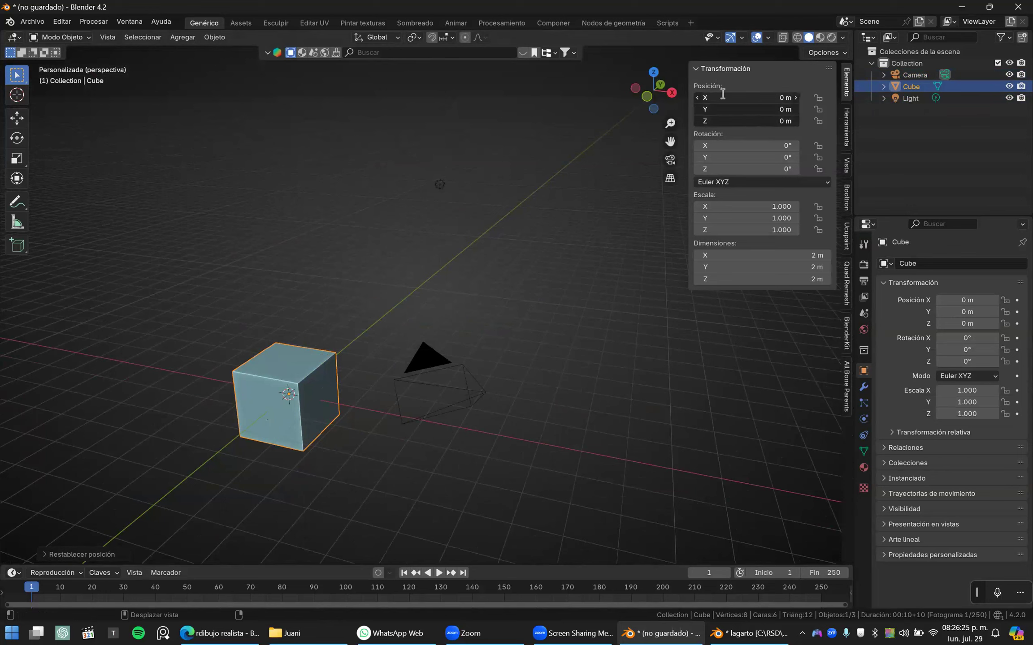
{"action": "key", "text": "Escape"}
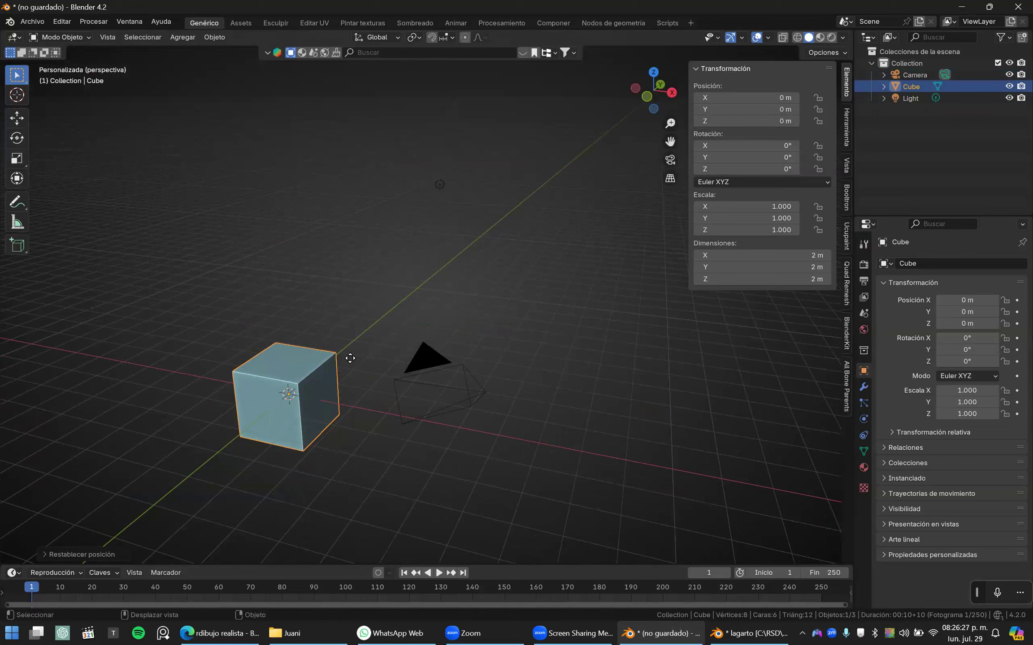
{"action": "key", "text": "g"}
{"action": "key", "text": "Escape"}
{"action": "left_click", "coordinate": [561, 341]}
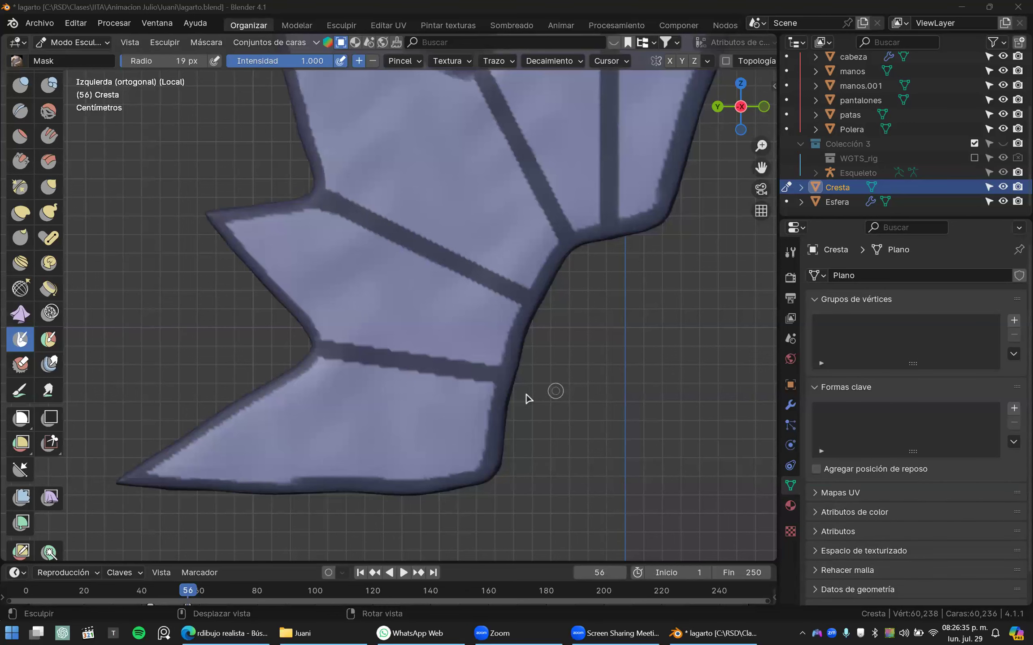
- Try the Cloth Filter of type Inflate at strength 1.000 on the crest's unmasked segments and undo it
{"action": "scroll", "coordinate": [507, 387], "scroll_direction": "down", "scroll_amount": 3}
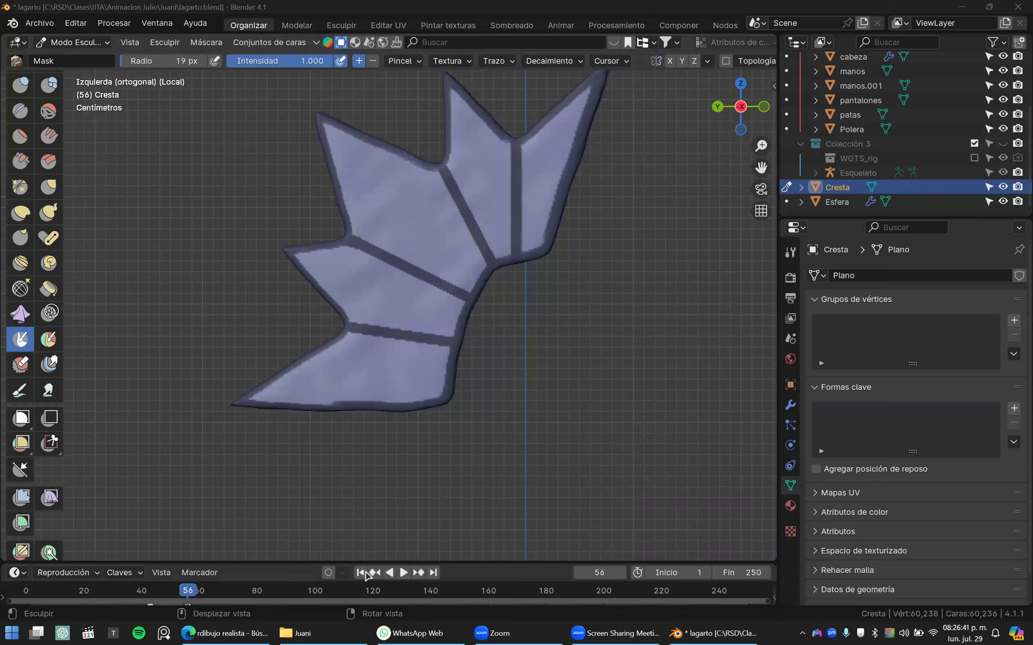
{"action": "middle_click_drag", "start_coordinate": [497, 241], "coordinate": [768, 276]}
{"action": "right_click_drag", "start_coordinate": [768, 277], "coordinate": [785, 258]}
{"action": "scroll", "coordinate": [458, 335], "scroll_direction": "up", "scroll_amount": 1}
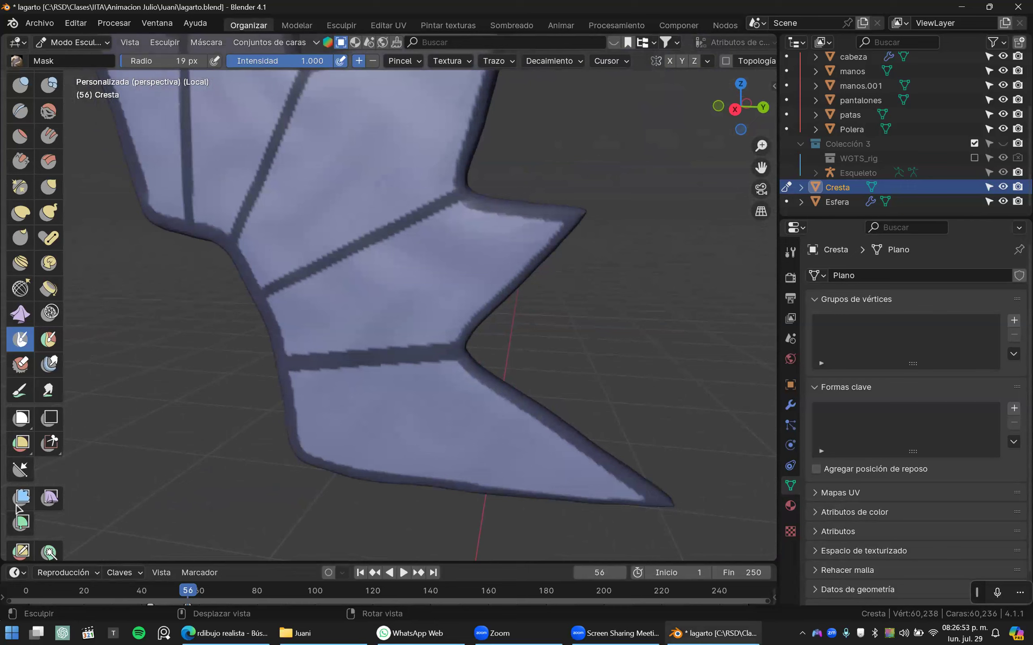
{"action": "left_click", "coordinate": [49, 498]}
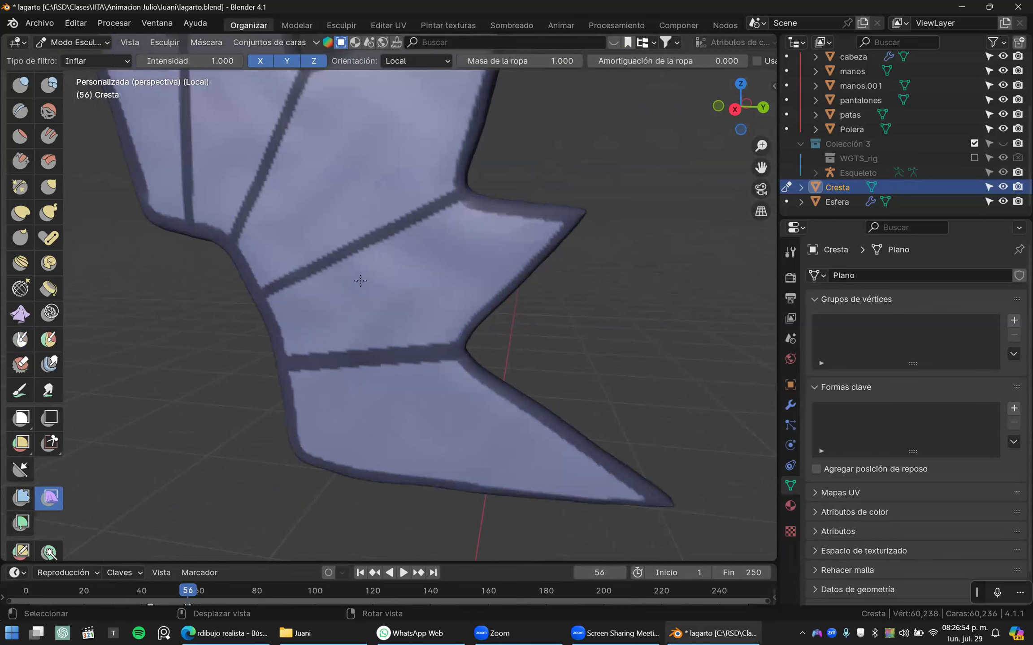
{"action": "left_click_drag", "start_coordinate": [388, 281], "coordinate": [396, 283]}
{"action": "middle_click_drag", "start_coordinate": [397, 284], "coordinate": [471, 272]}
{"action": "scroll", "coordinate": [645, 45], "scroll_direction": "down", "scroll_amount": 5}
{"action": "scroll", "coordinate": [470, 271], "scroll_direction": "up", "scroll_amount": 3}
{"action": "scroll", "coordinate": [471, 272], "scroll_direction": "down", "scroll_amount": 4}
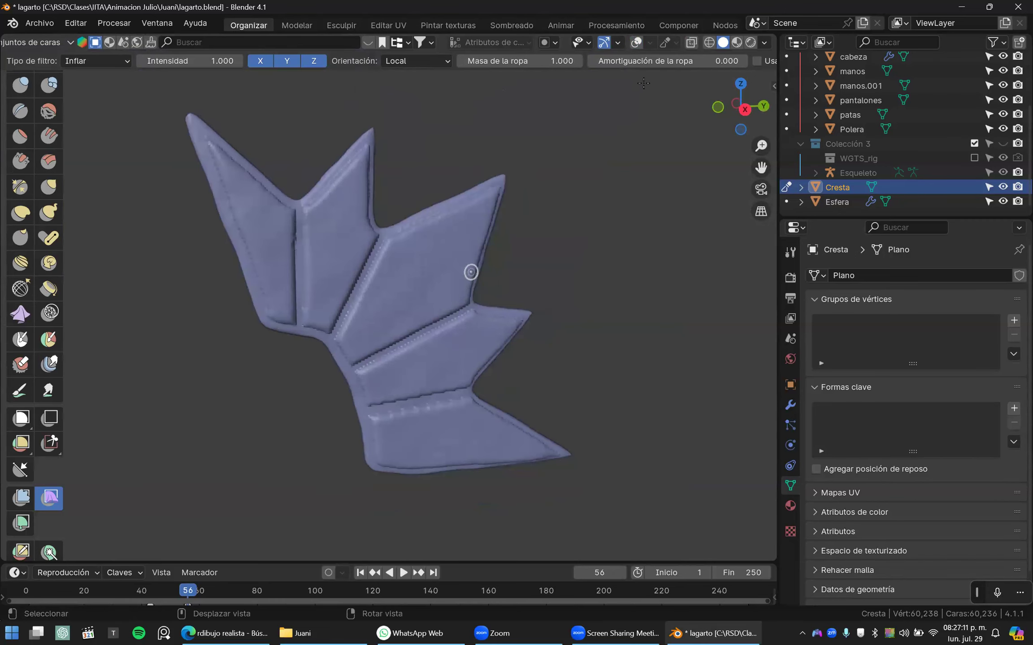
{"action": "key", "text": "ctrl+z"}
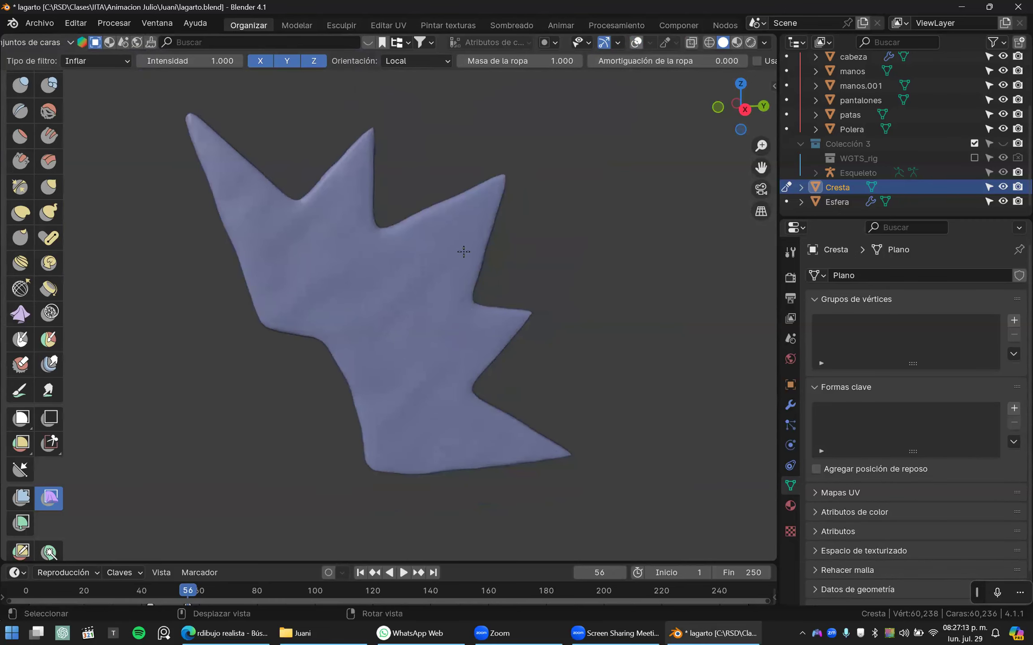
- Test a second, longer Inflate Cloth Filter pass on the masked crest and undo it
{"action": "left_click_drag", "start_coordinate": [465, 252], "coordinate": [534, 290]}
{"action": "middle_click_drag", "start_coordinate": [534, 290], "coordinate": [533, 291]}
{"action": "key", "text": "ctrl+z"}
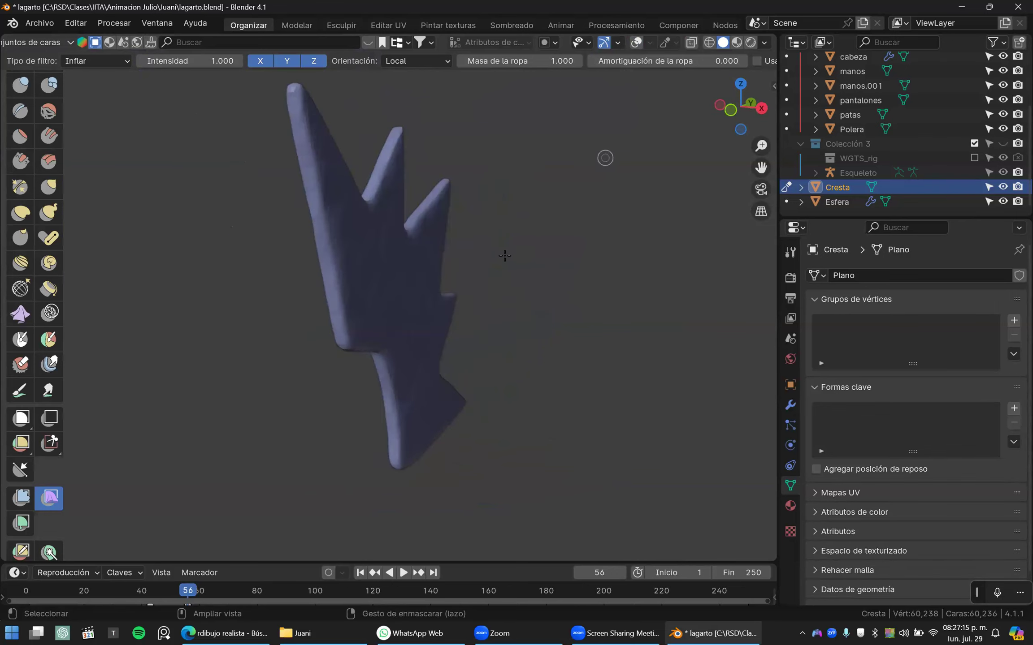
{"action": "middle_click_drag", "start_coordinate": [457, 281], "coordinate": [415, 288]}
{"action": "scroll", "coordinate": [415, 288], "scroll_direction": "up", "scroll_amount": 3}
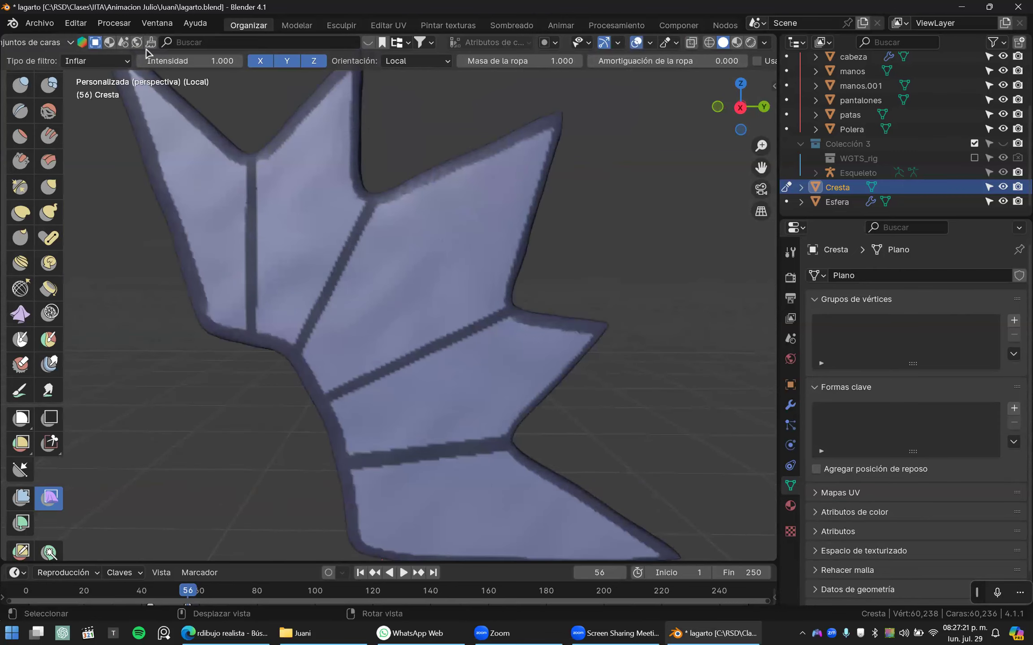
{"action": "scroll", "coordinate": [74, 48], "scroll_direction": "up", "scroll_amount": 3}
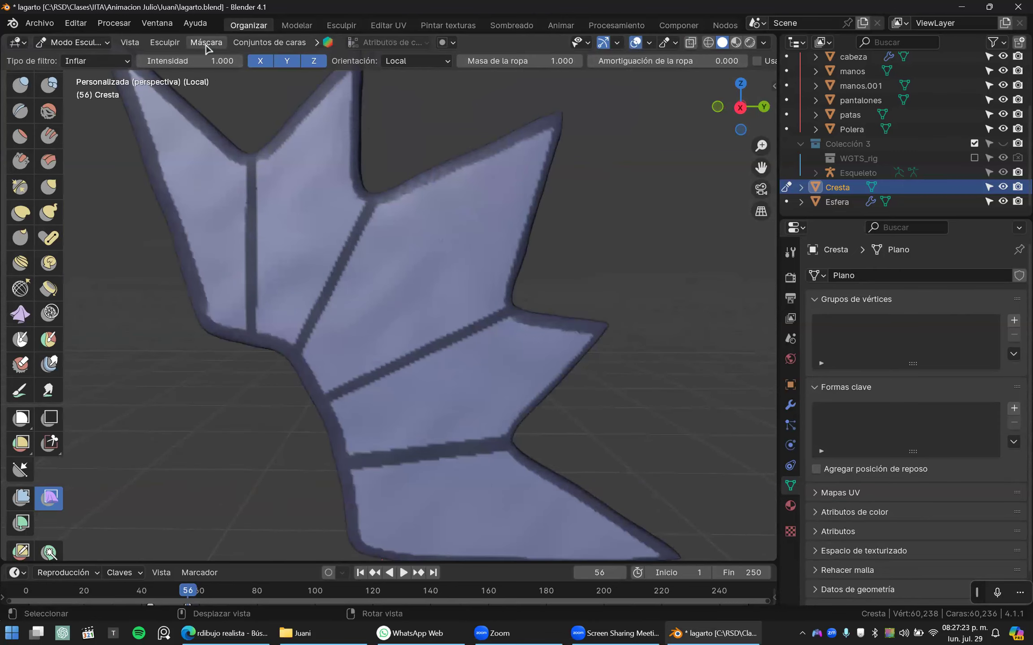
- Configure the Mask brush with strength 0.321, radius 60 px and the Espacio (Space) stroke method
{"action": "left_click", "coordinate": [206, 42]}
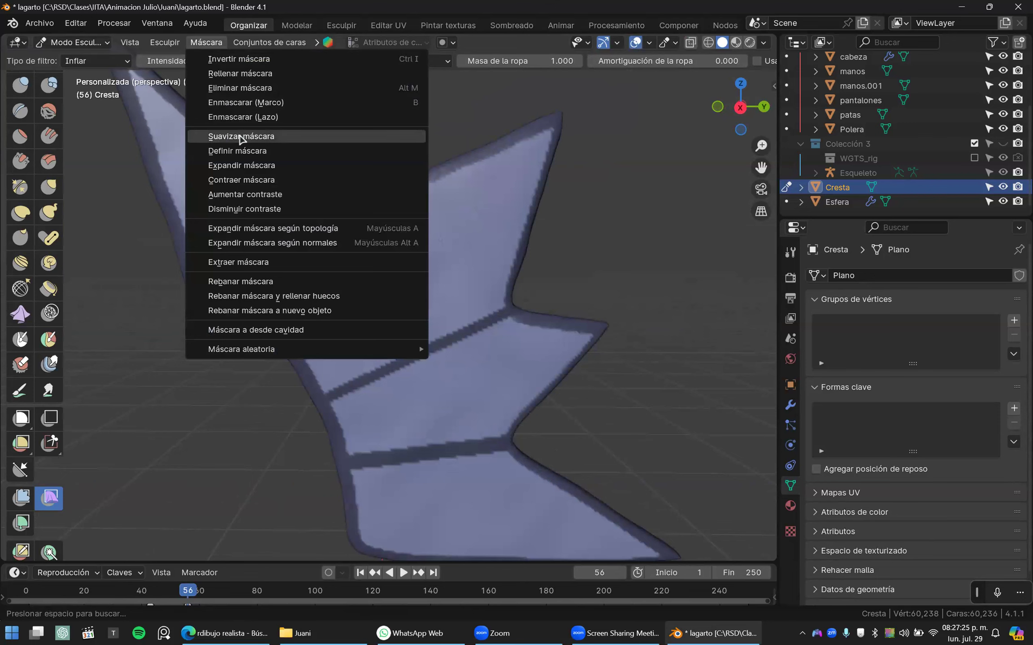
{"action": "key", "text": "m"}
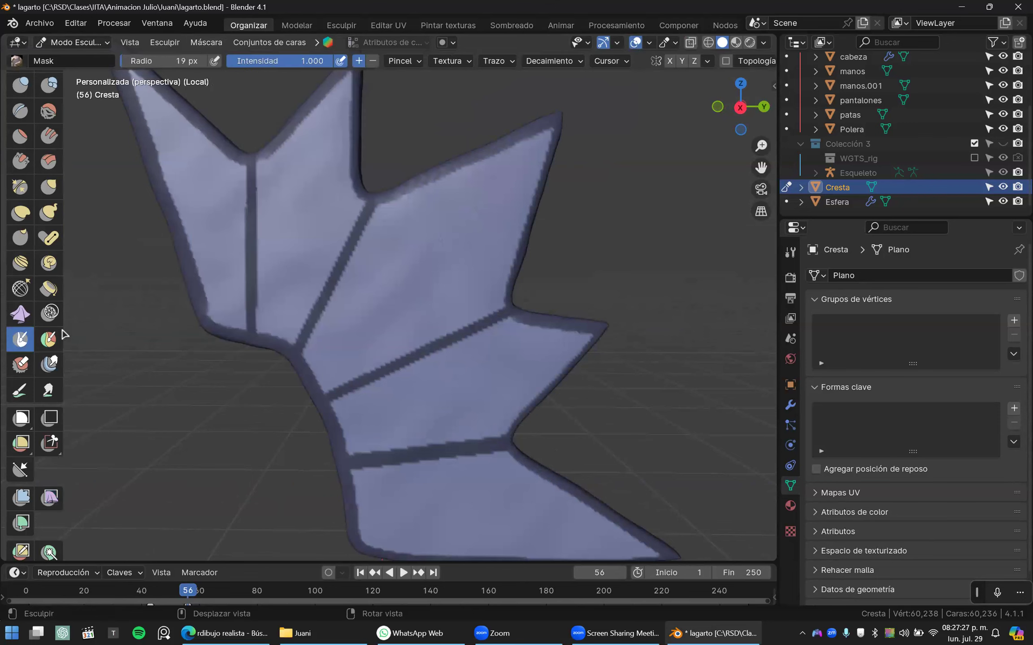
{"action": "left_click_drag", "start_coordinate": [334, 61], "coordinate": [262, 61]}
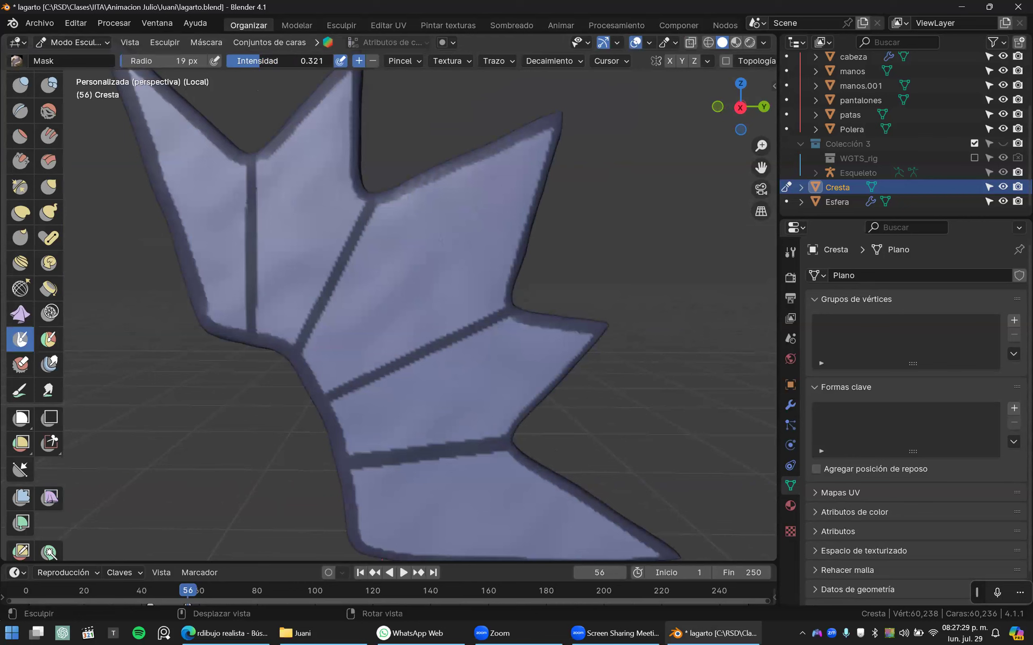
{"action": "middle_click_drag", "start_coordinate": [248, 174], "coordinate": [308, 258]}
{"action": "key", "text": "f"}
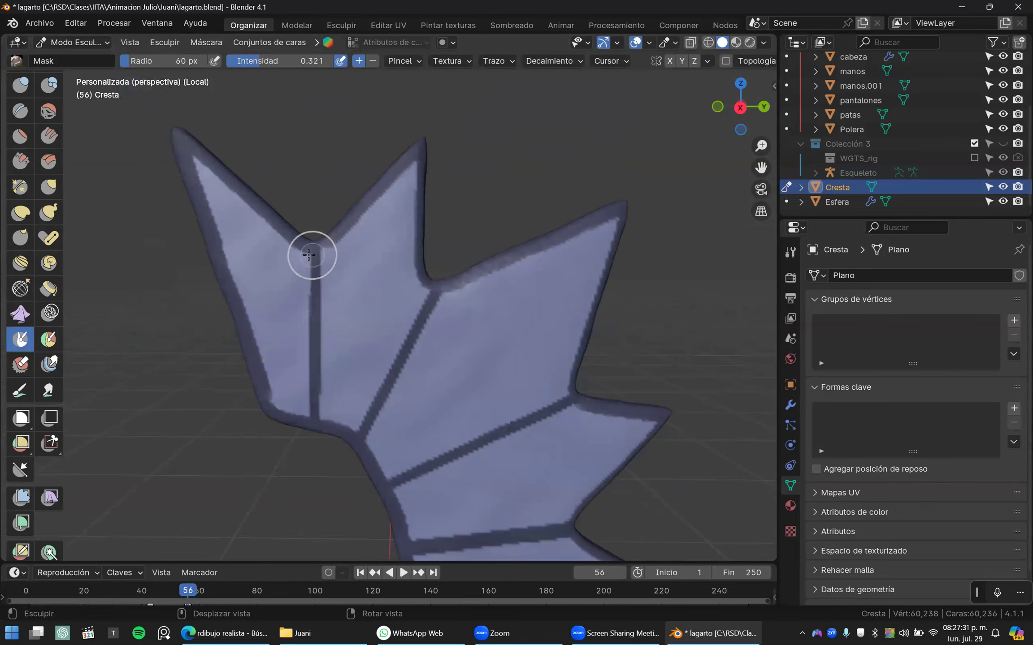
{"action": "left_click", "coordinate": [236, 201]}
{"action": "left_click", "coordinate": [497, 61]}
{"action": "left_click", "coordinate": [507, 90]}
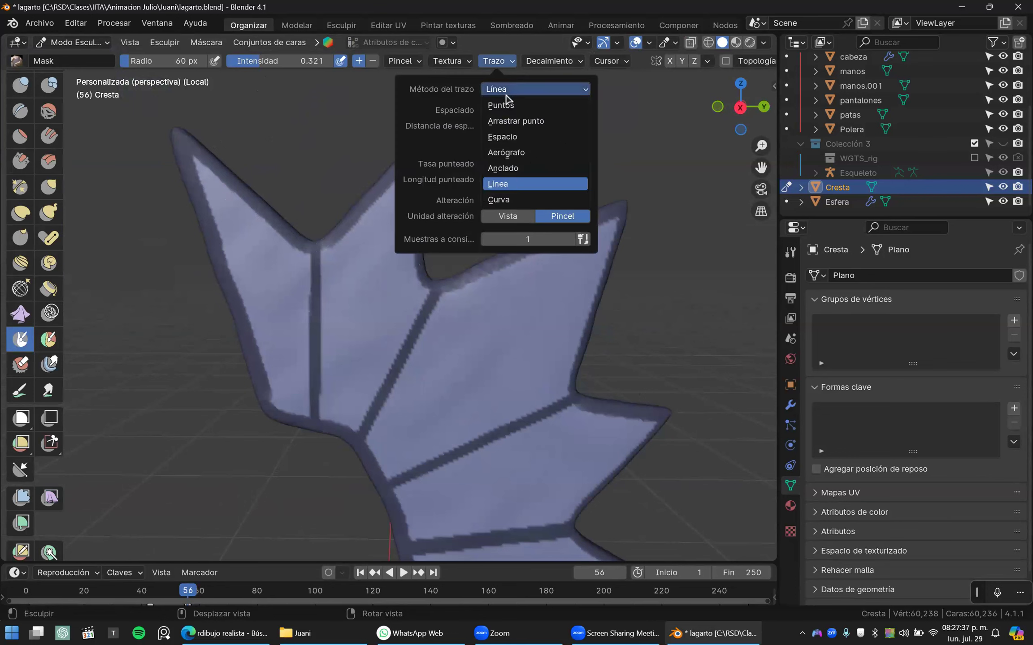
{"action": "left_click", "coordinate": [502, 137]}
- Try soft mask strokes along the edges of the crest's first two segments
{"action": "left_click", "coordinate": [271, 255]}
{"action": "left_click_drag", "start_coordinate": [294, 252], "coordinate": [277, 243]}
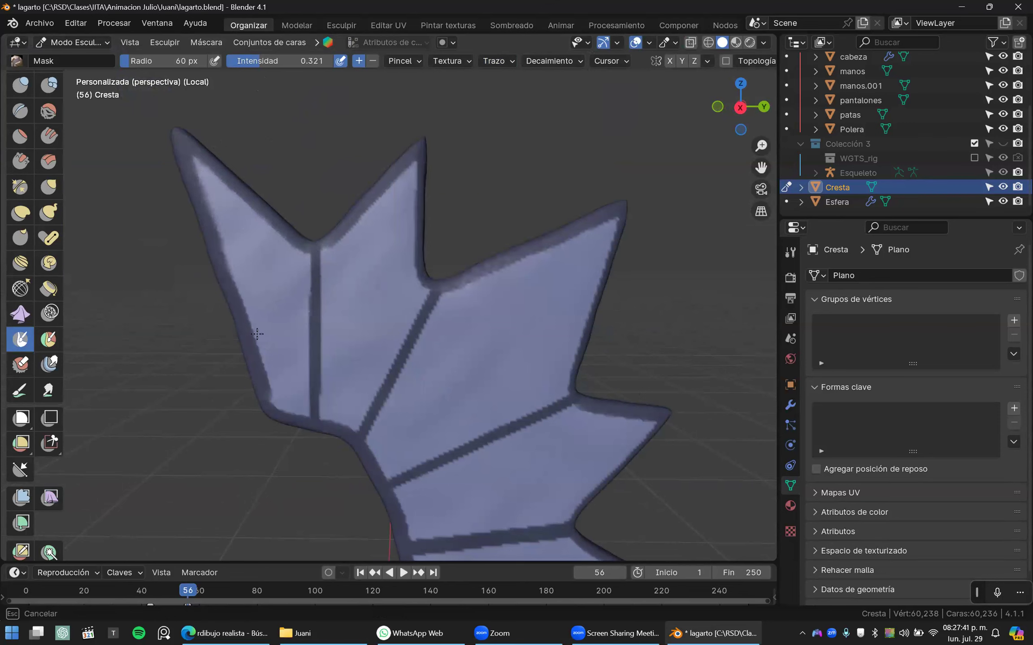
{"action": "left_click_drag", "start_coordinate": [307, 410], "coordinate": [298, 247]}
{"action": "left_click_drag", "start_coordinate": [303, 303], "coordinate": [380, 226]}
- Try the Smooth Mask filter on the crest with 1 iteration and undo it
{"action": "left_click", "coordinate": [206, 42]}
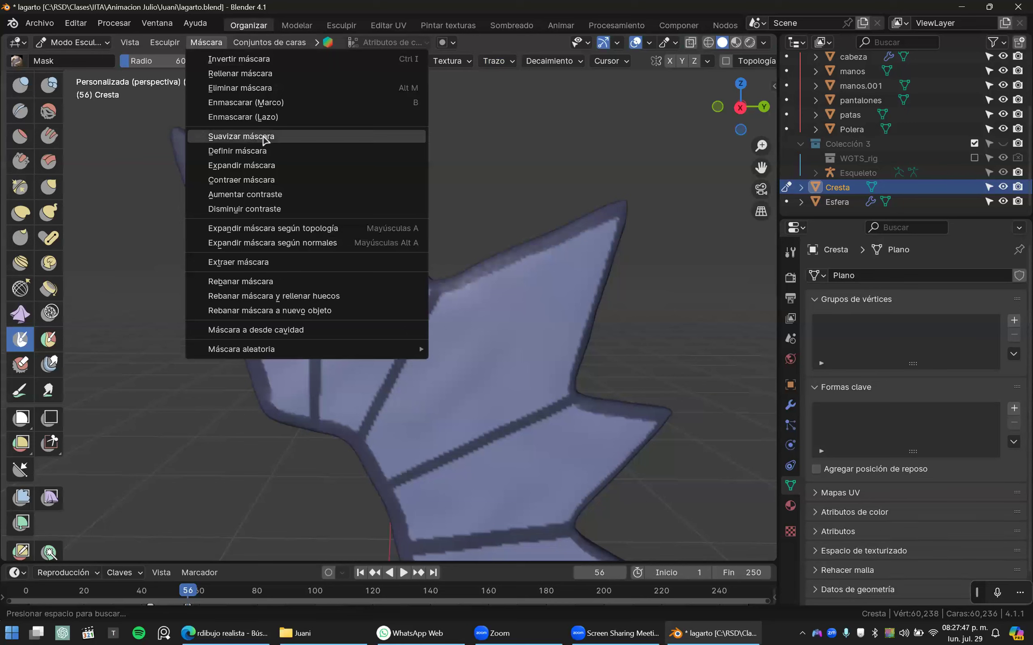
{"action": "left_click", "coordinate": [265, 137]}
{"action": "left_click_drag", "start_coordinate": [205, 530], "coordinate": [206, 530]}
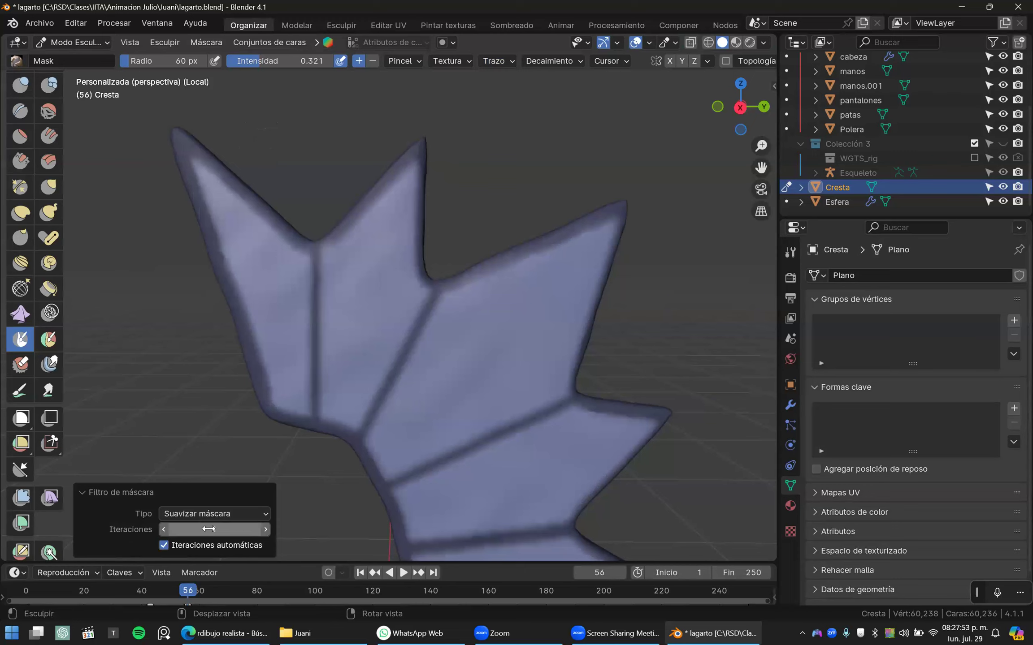
{"action": "scroll", "coordinate": [365, 279], "scroll_direction": "up", "scroll_amount": 1}
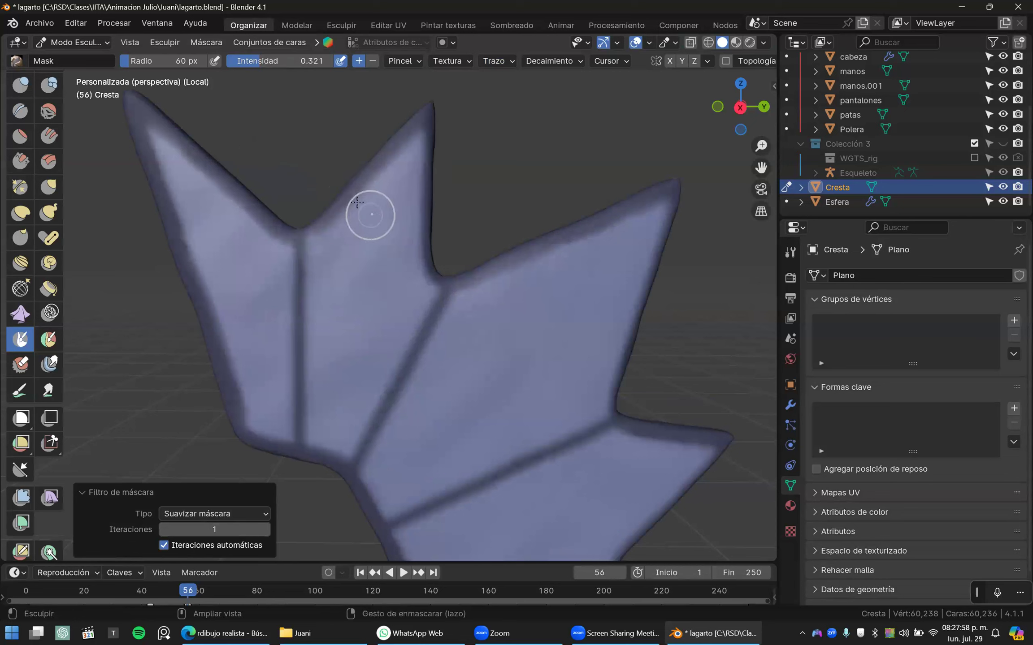
{"action": "key", "text": "ctrl+z"}
- Smooth the crest's mask and test the Sharpen Mask filter on the softened borders
{"action": "left_click", "coordinate": [206, 42]}
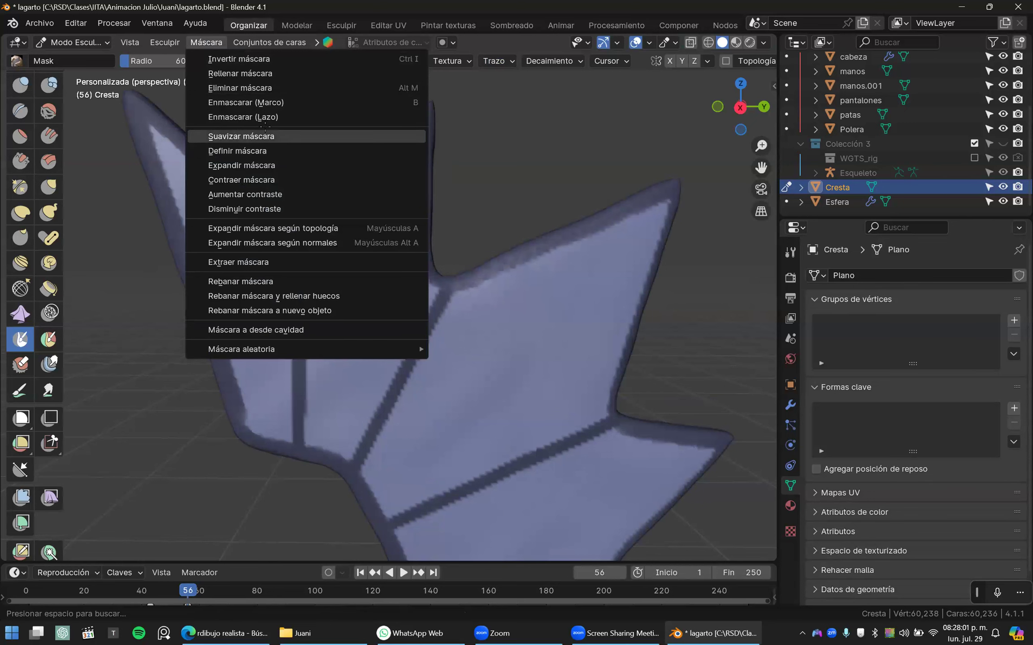
{"action": "left_click", "coordinate": [264, 135]}
{"action": "left_click", "coordinate": [206, 43]}
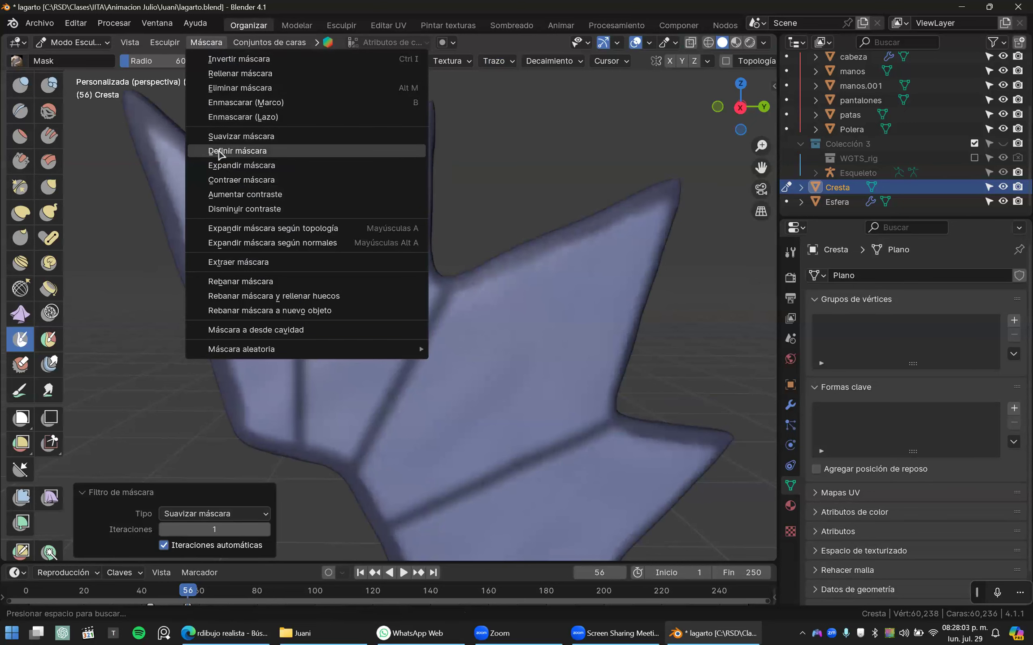
{"action": "left_click", "coordinate": [220, 151]}
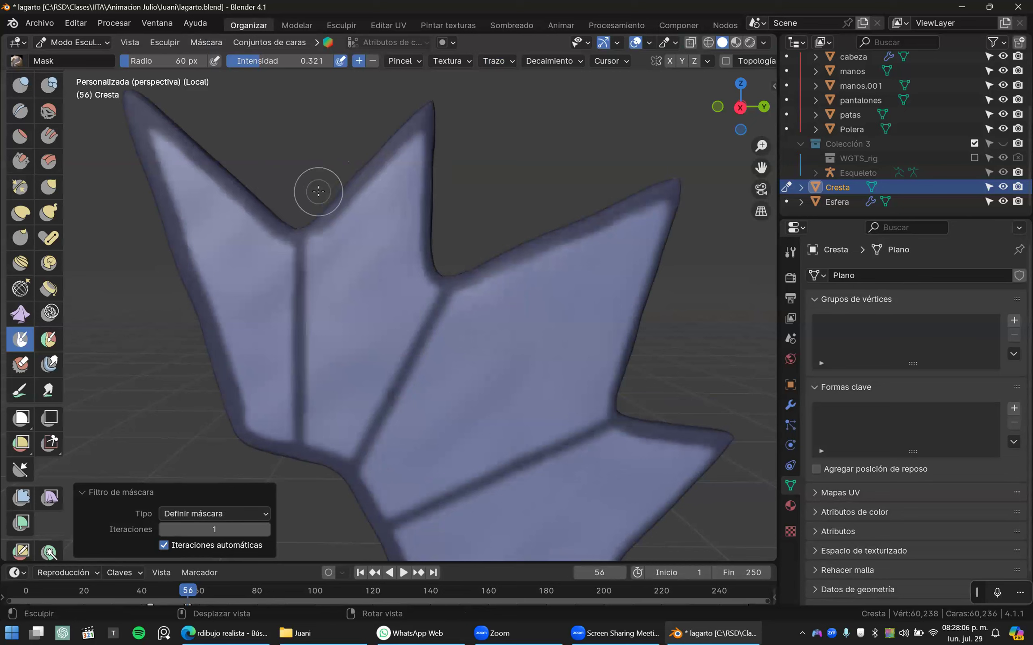
- Try expanding the crest's mask by topology from the second segment and undo it
{"action": "left_click", "coordinate": [207, 42]}
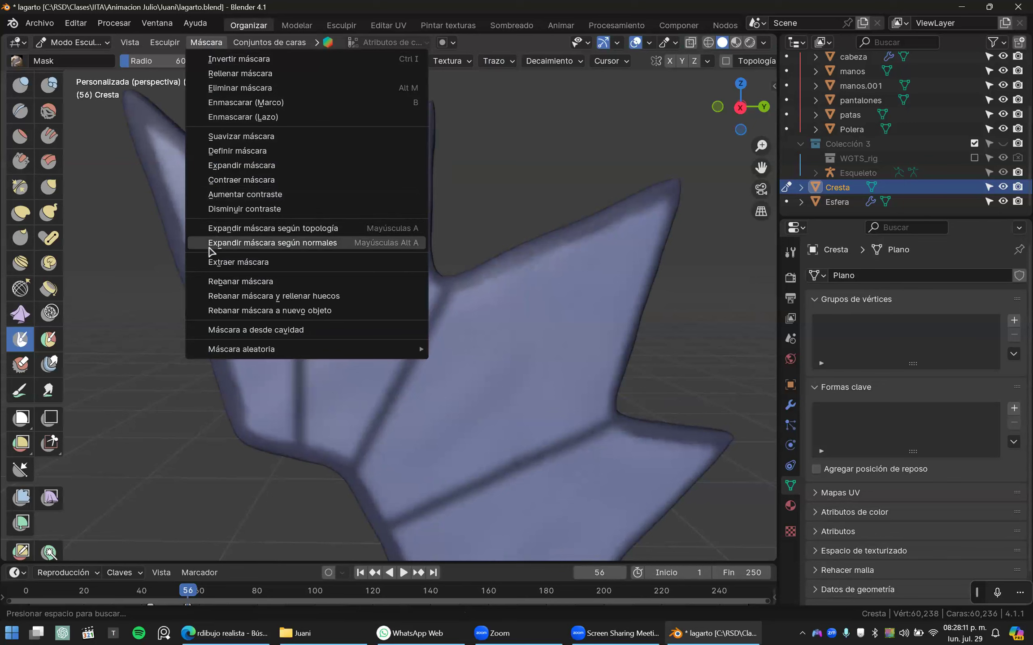
{"action": "left_click", "coordinate": [223, 230]}
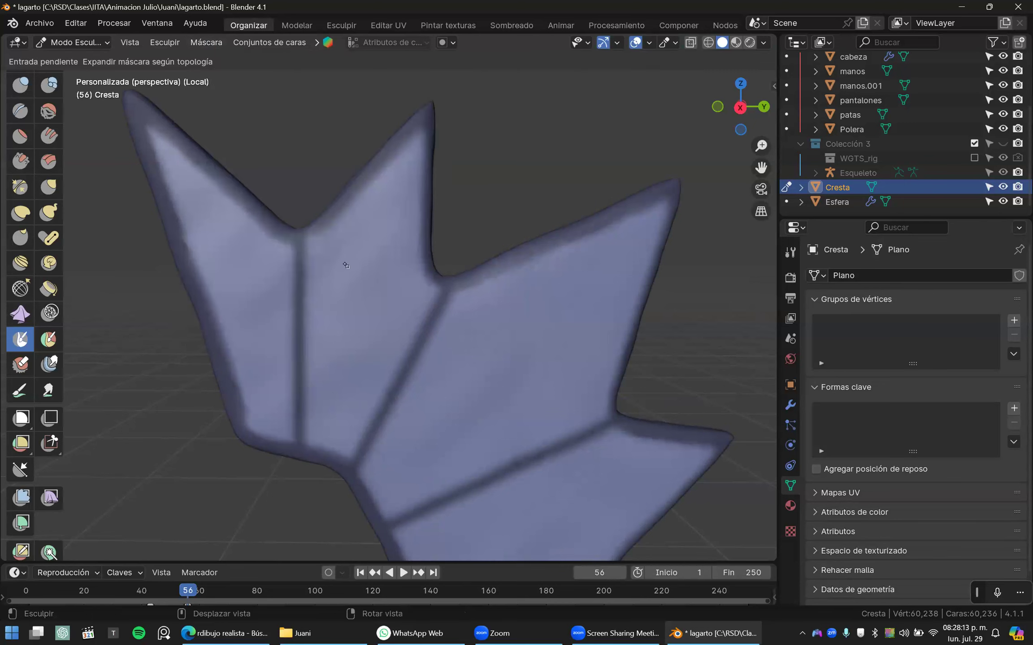
{"action": "left_click", "coordinate": [379, 330]}
{"action": "key", "text": "ctrl+z"}
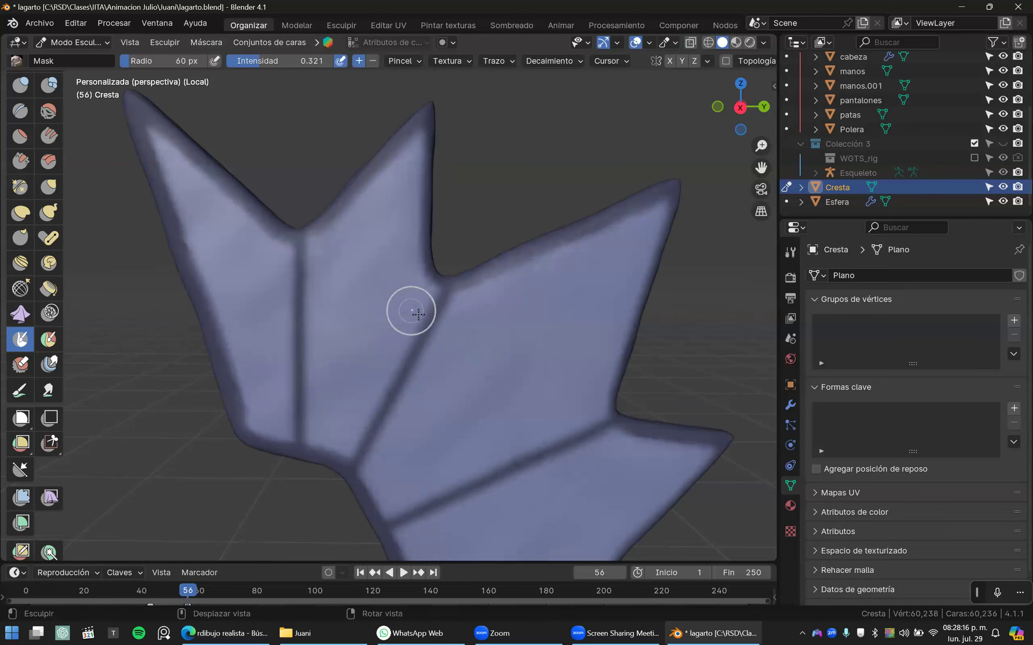
- Invert the crest's mask, try the Inflate/Deflate brush at radius 146 px on the exposed edges, and undo the stroke
{"action": "left_click", "coordinate": [222, 45]}
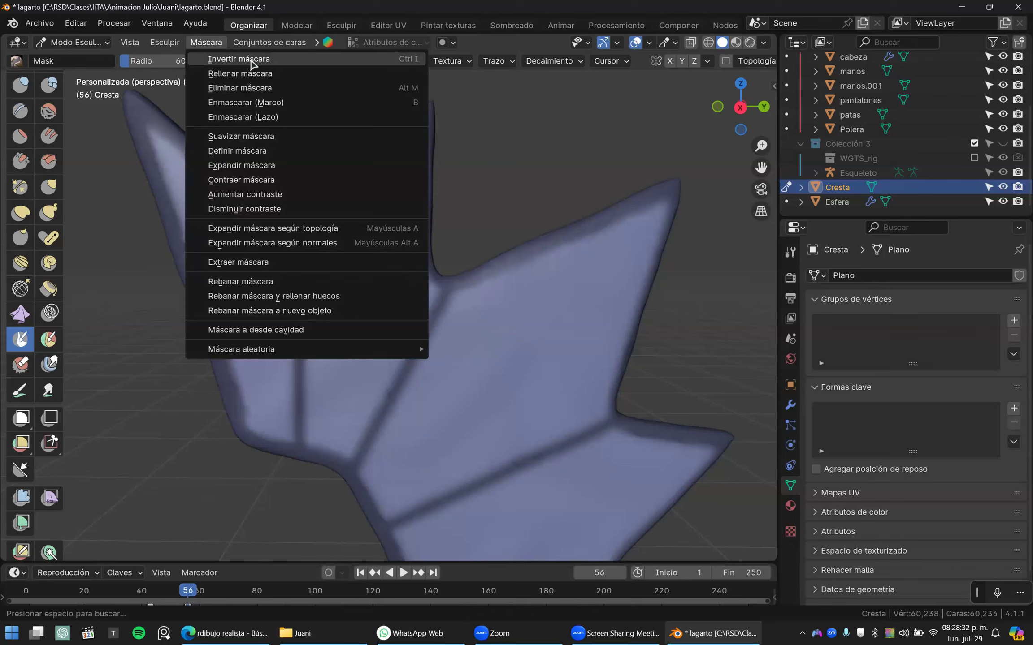
{"action": "left_click", "coordinate": [251, 61]}
{"action": "scroll", "coordinate": [281, 165], "scroll_direction": "down", "scroll_amount": 3}
{"action": "middle_click_drag", "start_coordinate": [281, 165], "coordinate": [110, 269]}
{"action": "left_click", "coordinate": [17, 89]}
{"action": "key", "text": "f"}
{"action": "left_click", "coordinate": [311, 167]}
{"action": "left_click_drag", "start_coordinate": [245, 210], "coordinate": [244, 197]}
{"action": "left_click_drag", "start_coordinate": [328, 264], "coordinate": [346, 268]}
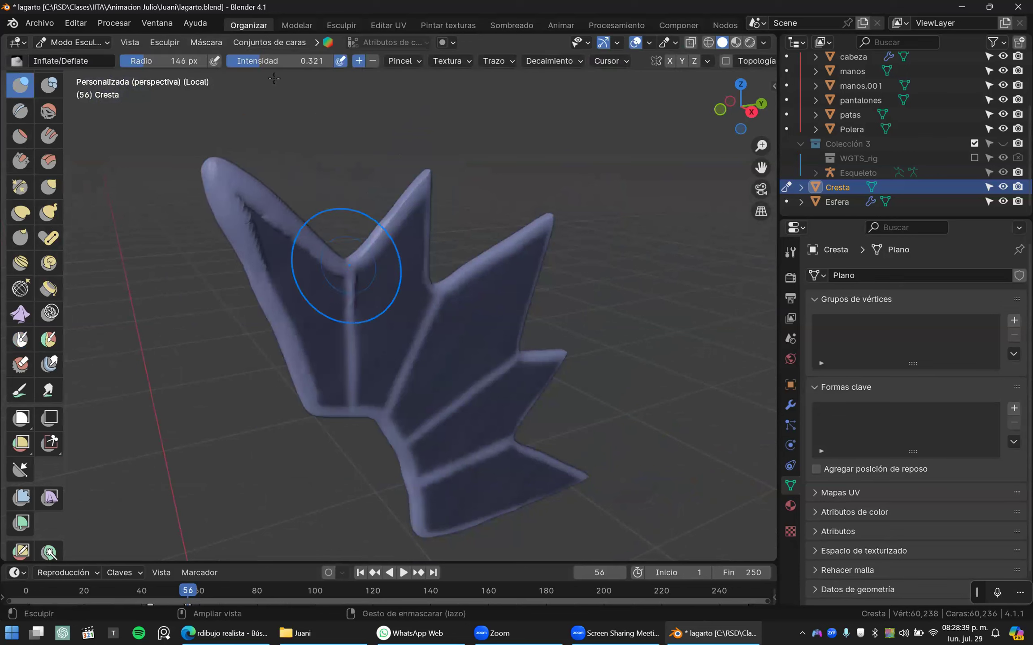
{"action": "key", "text": "ctrl+z"}
- Test the Inflate/Deflate brush at strength 1.000 along the crest's exposed edges and undo the stroke
{"action": "mouse_move", "coordinate": [233, 190]}
{"action": "left_mouse_down"}
{"action": "mouse_move", "coordinate": [354, 269]}
{"action": "mouse_move", "coordinate": [426, 281]}
{"action": "mouse_move", "coordinate": [551, 216]}
{"action": "left_mouse_up"}
{"action": "middle_click_drag", "start_coordinate": [552, 216], "coordinate": [507, 266]}
{"action": "right_click_drag", "start_coordinate": [507, 266], "coordinate": [543, 269]}
{"action": "key", "text": "ctrl+z"}
{"action": "right_click_drag", "start_coordinate": [346, 295], "coordinate": [371, 304]}
{"action": "scroll", "coordinate": [371, 304], "scroll_direction": "up", "scroll_amount": 1}
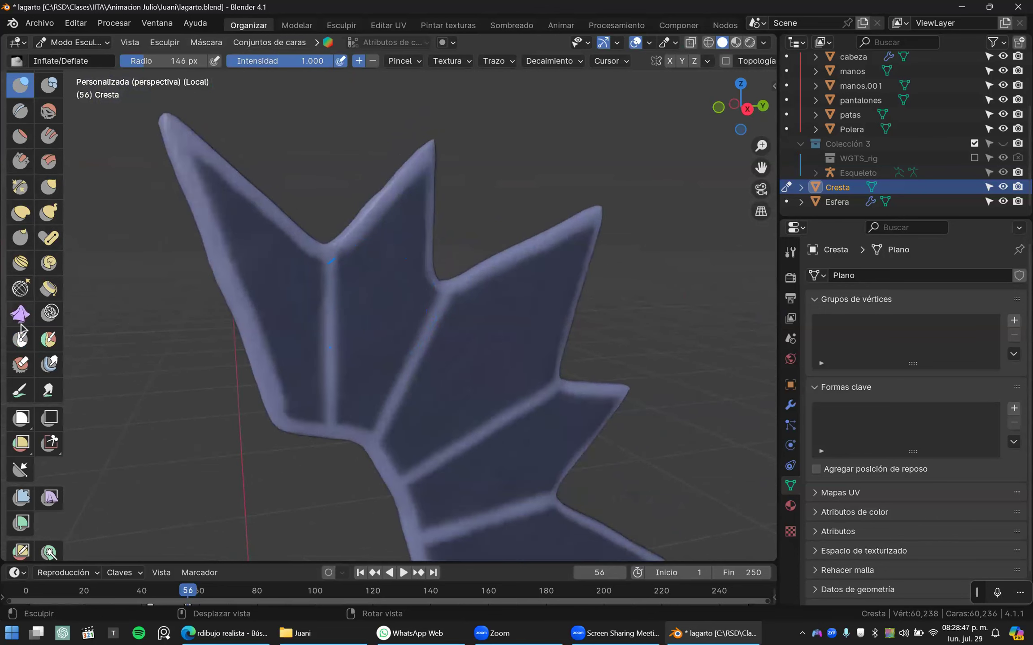
- Try the Inflate Cloth Filter at strength 1.000 on the exposed edges and segment lines, and undo it
{"action": "left_click", "coordinate": [20, 497]}
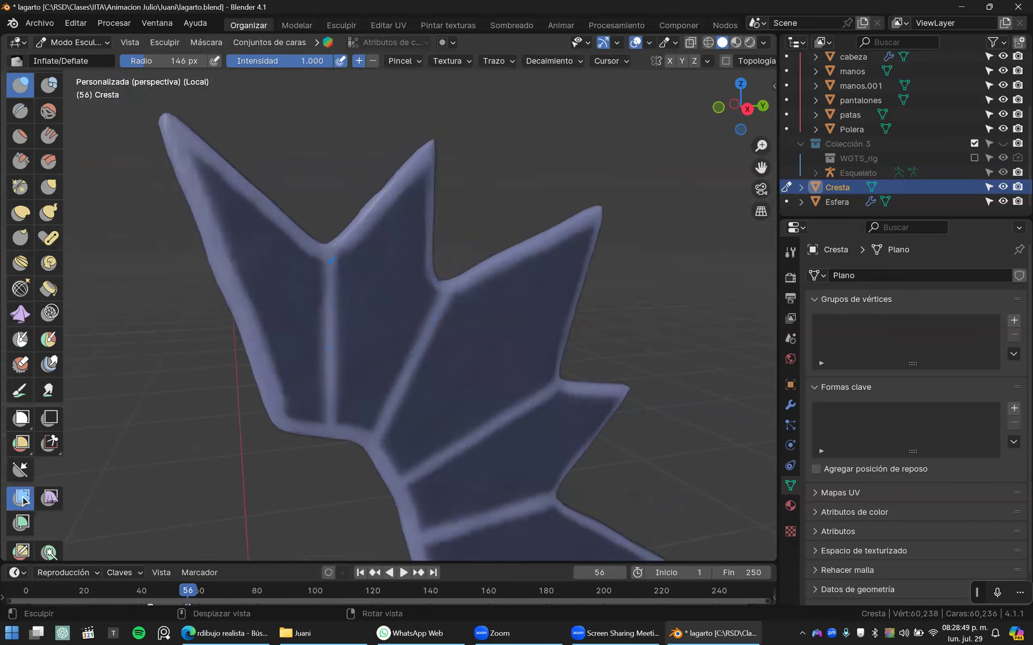
{"action": "left_click", "coordinate": [49, 497]}
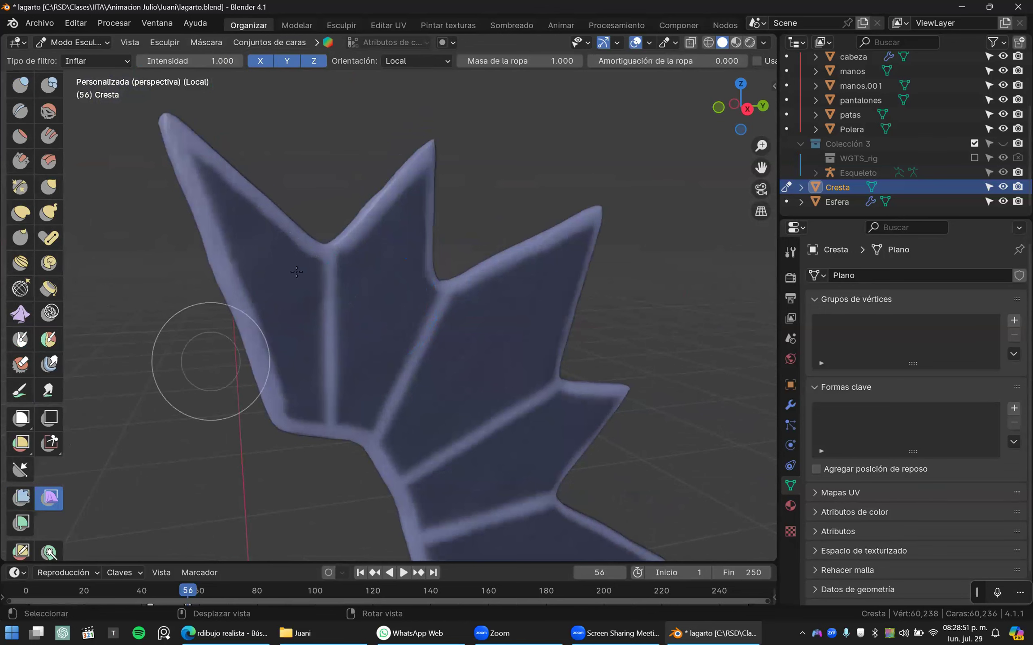
{"action": "left_click_drag", "start_coordinate": [314, 265], "coordinate": [348, 254]}
{"action": "key", "text": "ctrl+z"}
{"action": "key", "text": "ctrl+z"}
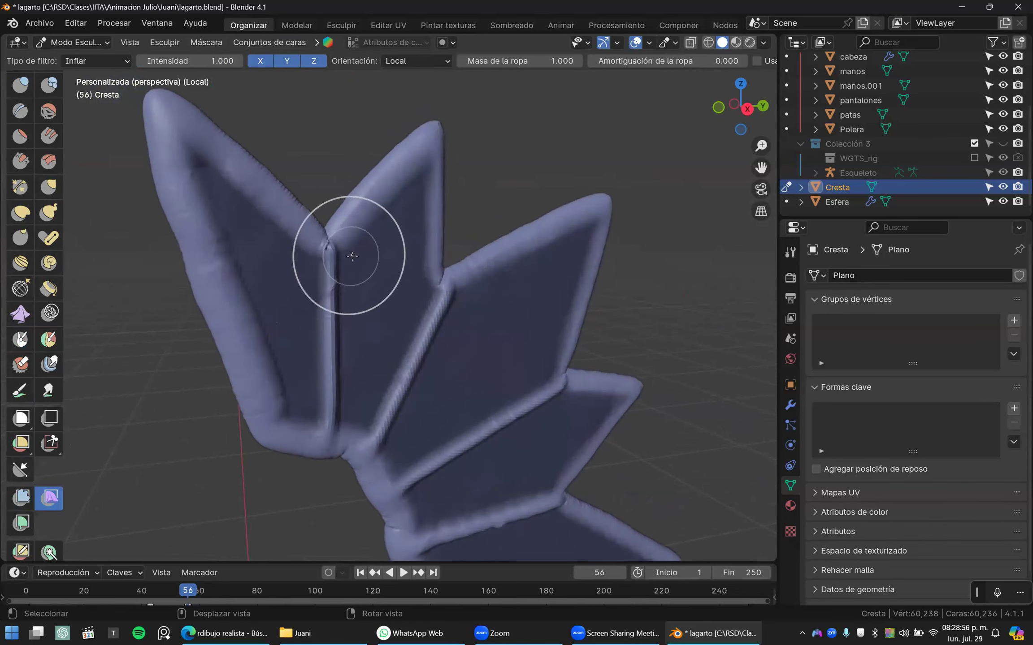
- Test another Inflate Cloth Filter pass on the exposed edges, and undo back past the mask inversion
{"action": "scroll", "coordinate": [345, 269], "scroll_direction": "down", "scroll_amount": 4}
{"action": "scroll", "coordinate": [381, 288], "scroll_direction": "up", "scroll_amount": 2}
{"action": "left_click_drag", "start_coordinate": [359, 249], "coordinate": [379, 247]}
{"action": "key", "text": "ctrl+z"}
{"action": "key", "text": "ctrl"}
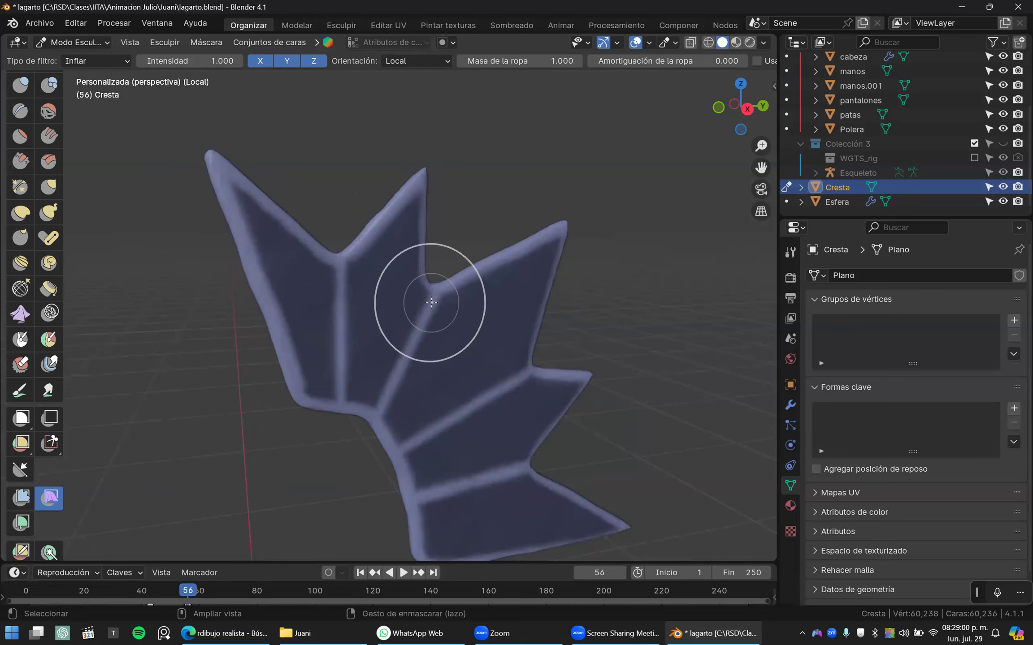
{"action": "key", "text": "ctrl+z"}
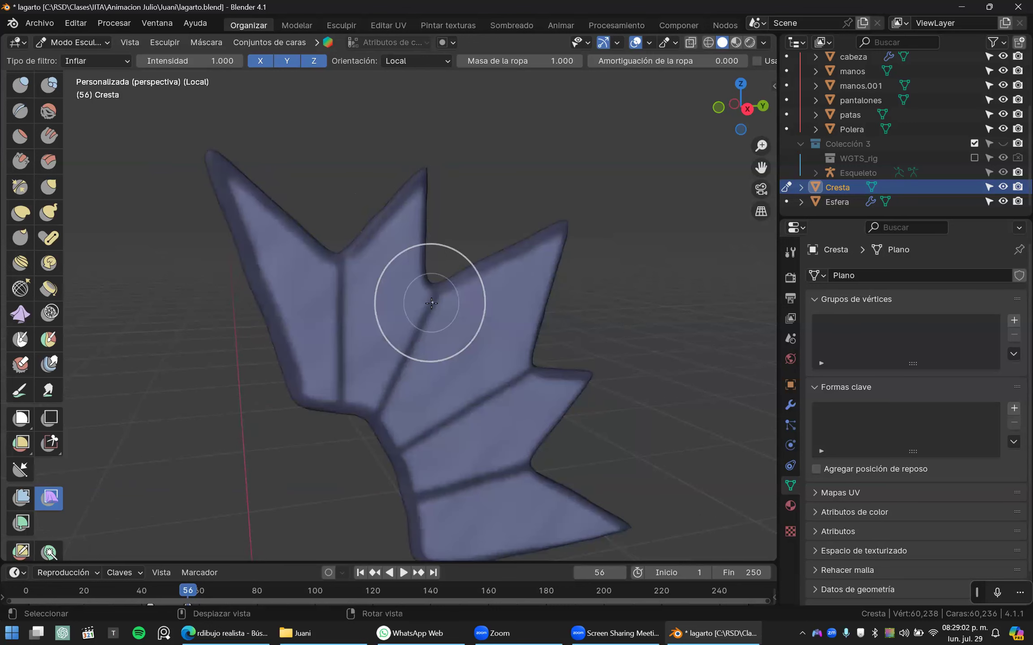
- Try inflating the crest's segments with the Cloth Filter while the edges stay masked, and undo it
{"action": "key", "text": "ctrl"}
{"action": "key", "text": "ctrl+shift+z"}
{"action": "key", "text": "ctrl+z"}
{"action": "key", "text": "ctrl+shift+z"}
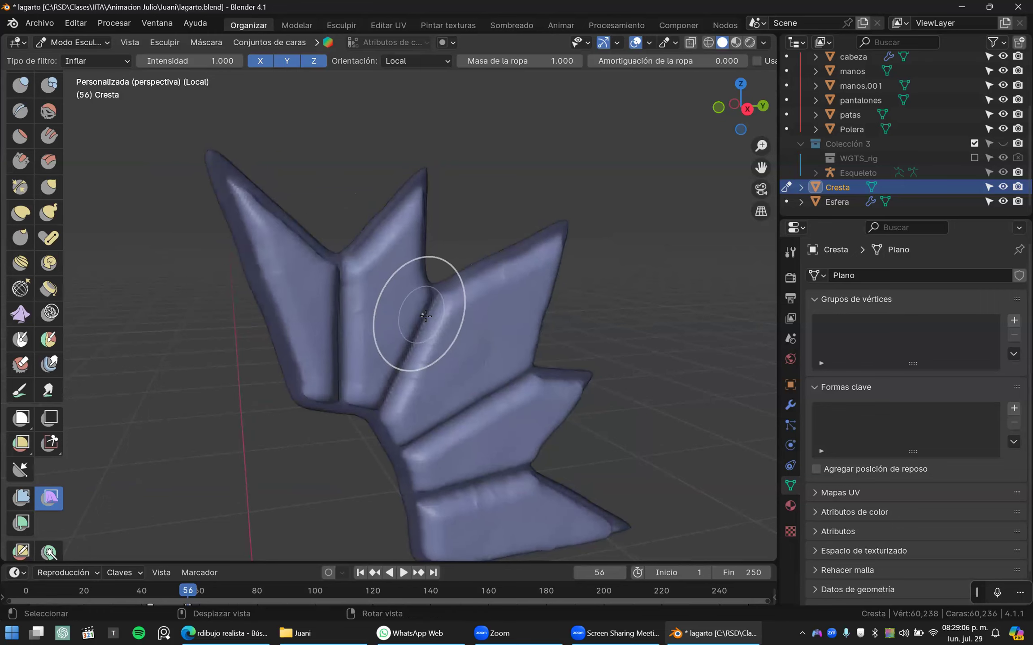
{"action": "key", "text": "ctrl+z"}
- Sink the crest's unmasked segments with the Cloth Filter so the masked edges and segment lines stand out as raised ridges
{"action": "key", "text": "ctrl+shift+z"}
{"action": "middle_click_drag", "start_coordinate": [407, 317], "coordinate": [496, 358]}
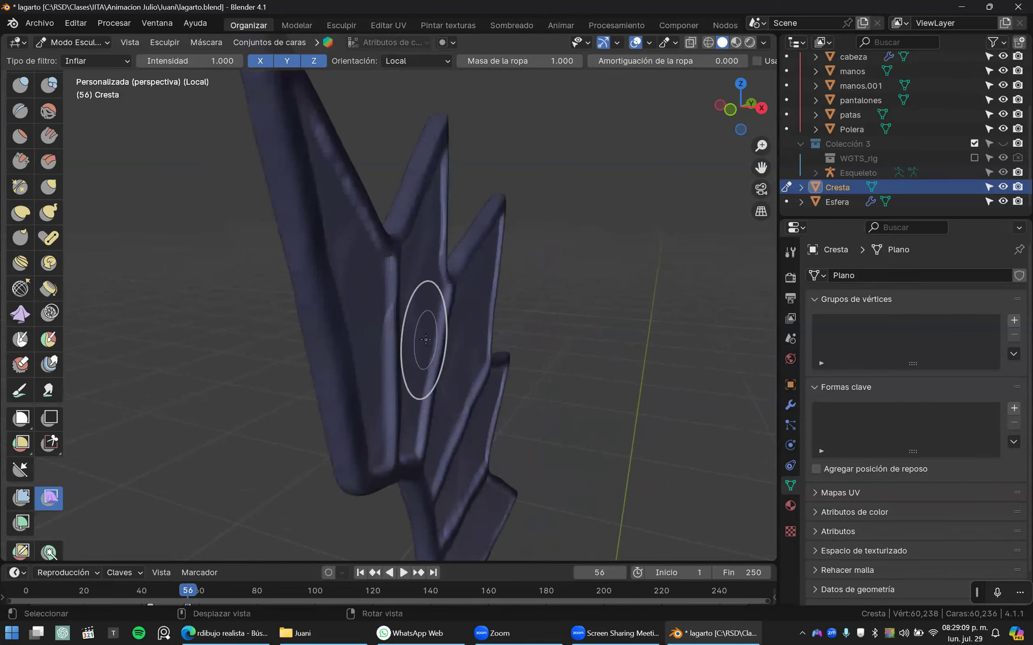
{"action": "key", "text": "ctrl+shift+z"}
{"action": "middle_click_drag", "start_coordinate": [366, 340], "coordinate": [398, 330]}
{"action": "scroll", "coordinate": [444, 341], "scroll_direction": "up", "scroll_amount": 3}
- Switch to Object Mode, deselect the crest to inspect its relief, and return to Sculpt Mode
{"action": "key", "text": "ctrl+Tab"}
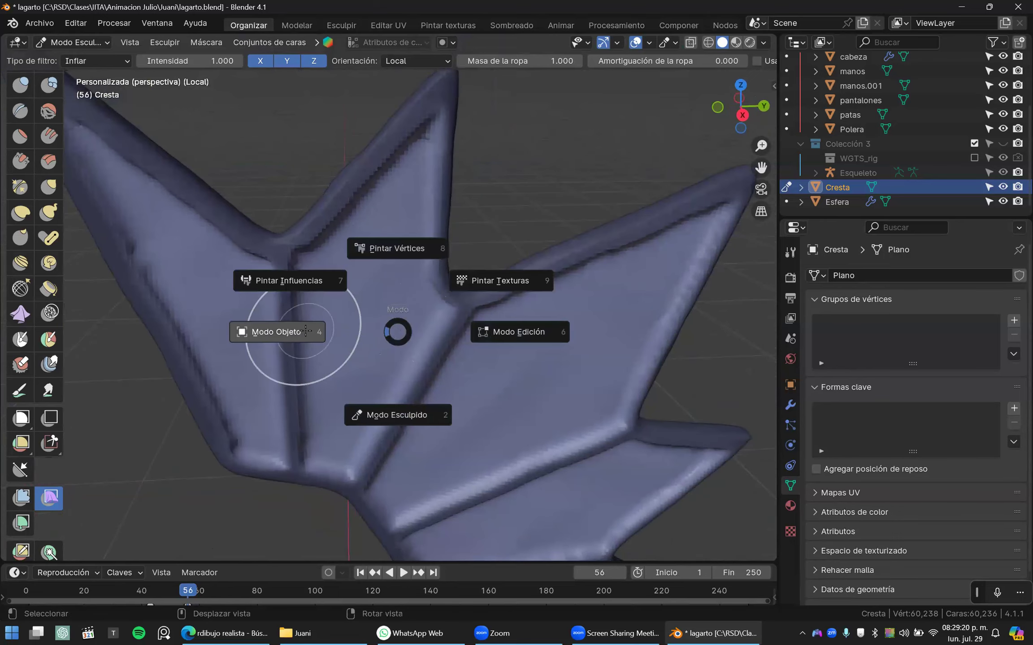
{"action": "left_click", "coordinate": [305, 332]}
{"action": "key", "text": "alt+a"}
{"action": "middle_click_drag", "start_coordinate": [505, 346], "coordinate": [324, 385]}
{"action": "key", "text": "ctrl+Tab"}
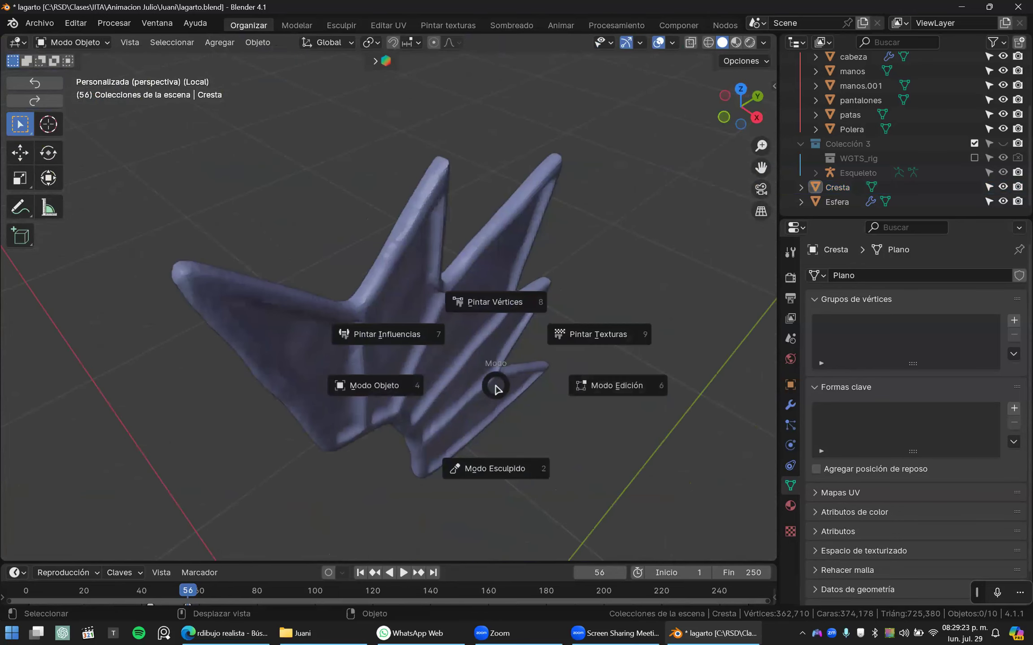
{"action": "left_click", "coordinate": [486, 470]}
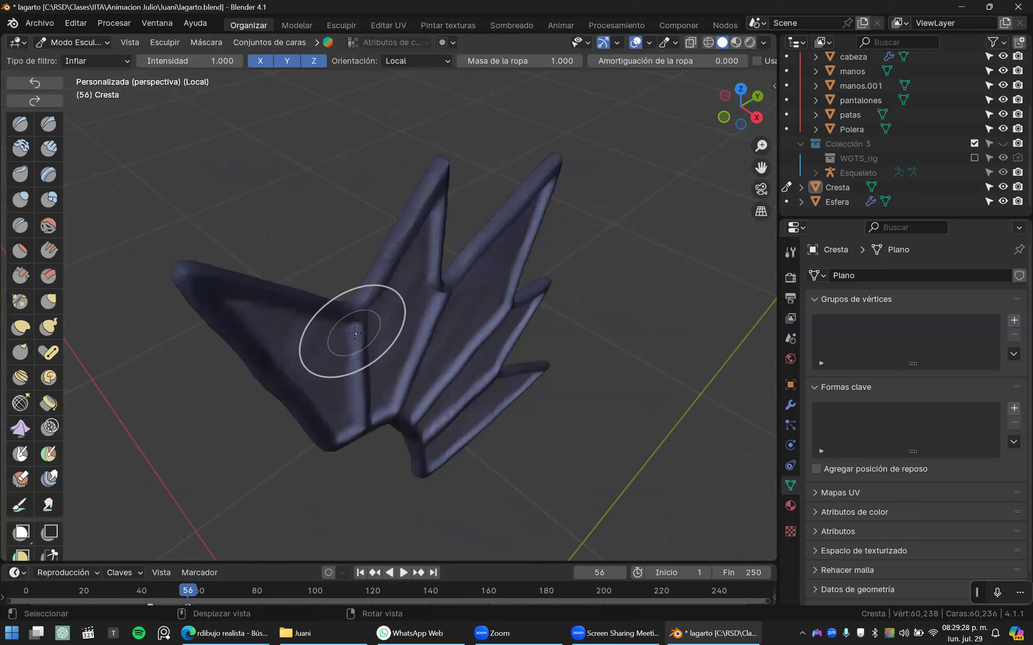
- Clear the mask from the whole crest
{"action": "left_click", "coordinate": [206, 42]}
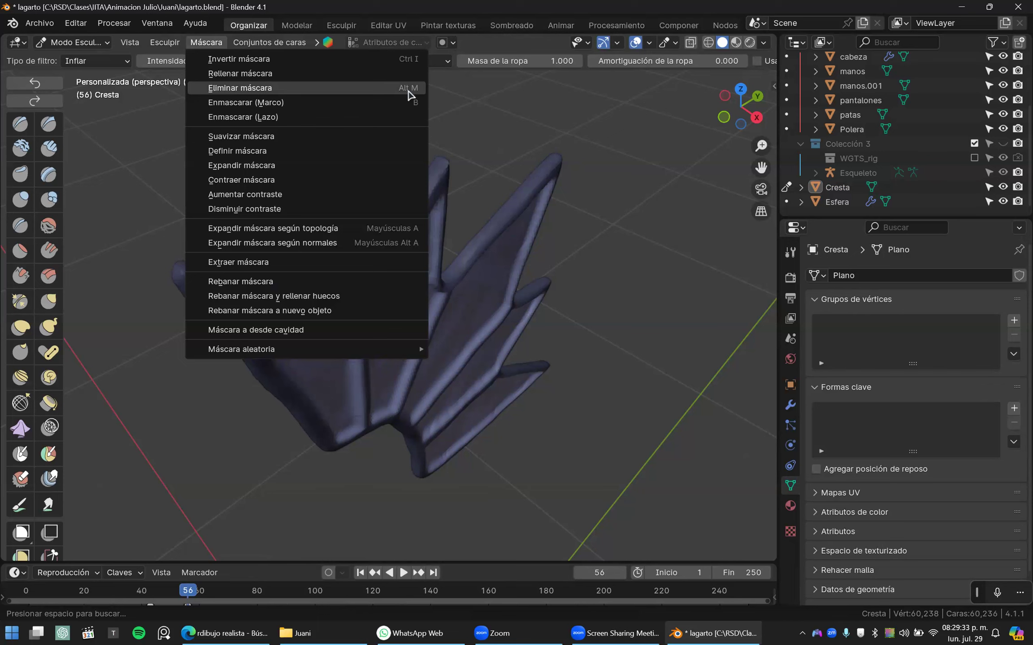
{"action": "left_click", "coordinate": [278, 88]}
{"action": "middle_click_drag", "start_coordinate": [493, 309], "coordinate": [480, 264]}
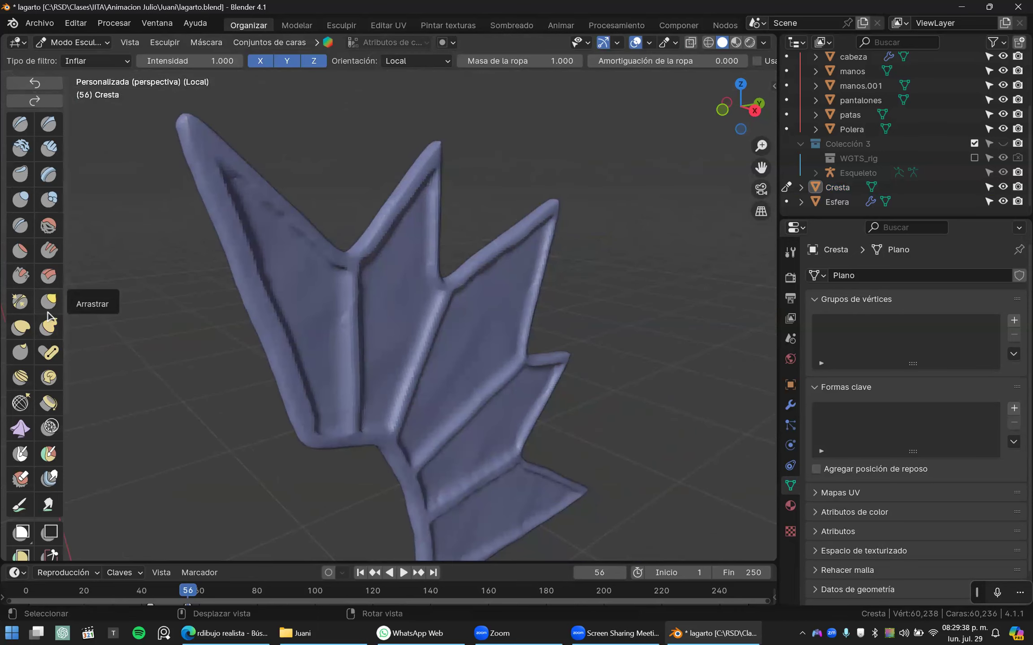
- Try bending the crest's second spike with the Pose brush at radius 278 px and undo it
{"action": "left_click", "coordinate": [49, 354]}
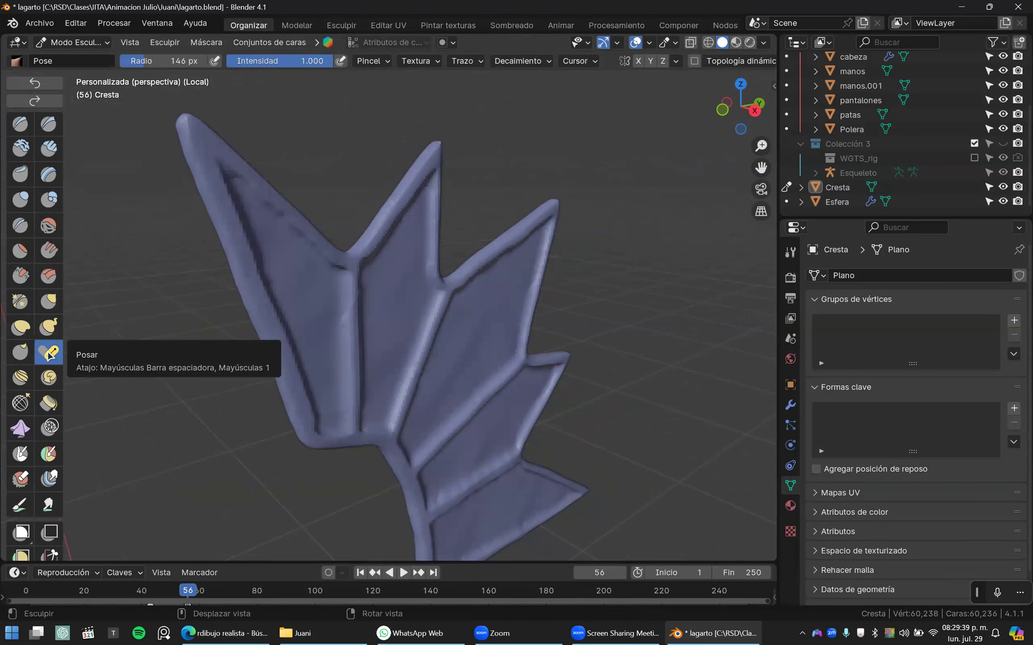
{"action": "middle_click_drag", "start_coordinate": [403, 238], "coordinate": [421, 222]}
{"action": "key", "text": "f"}
{"action": "left_click", "coordinate": [430, 156]}
{"action": "mouse_move", "coordinate": [430, 156]}
{"action": "left_mouse_down"}
{"action": "mouse_move", "coordinate": [454, 227]}
{"action": "mouse_move", "coordinate": [421, 178]}
{"action": "mouse_move", "coordinate": [440, 238]}
{"action": "mouse_move", "coordinate": [435, 231]}
{"action": "left_mouse_up"}
{"action": "scroll", "coordinate": [442, 291], "scroll_direction": "up", "scroll_amount": 2}
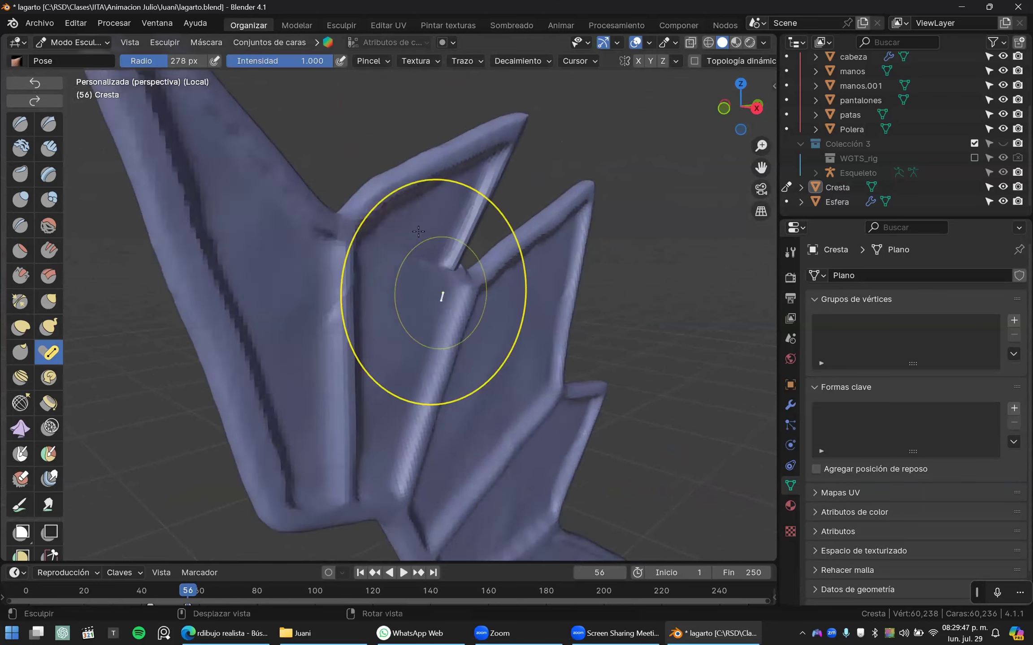
{"action": "scroll", "coordinate": [431, 264], "scroll_direction": "down", "scroll_amount": 2}
{"action": "key", "text": "ctrl+z"}
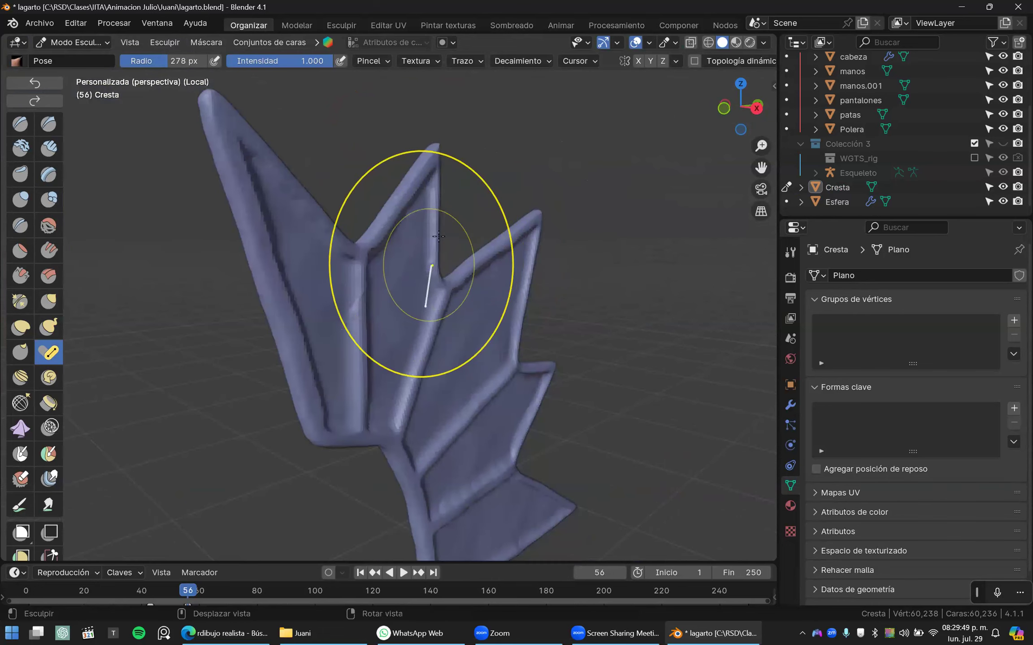
- Try bending the crest's second spike with the Pose brush at 100 smoothing iterations and a radius of 210 px
{"action": "left_click", "coordinate": [371, 61]}
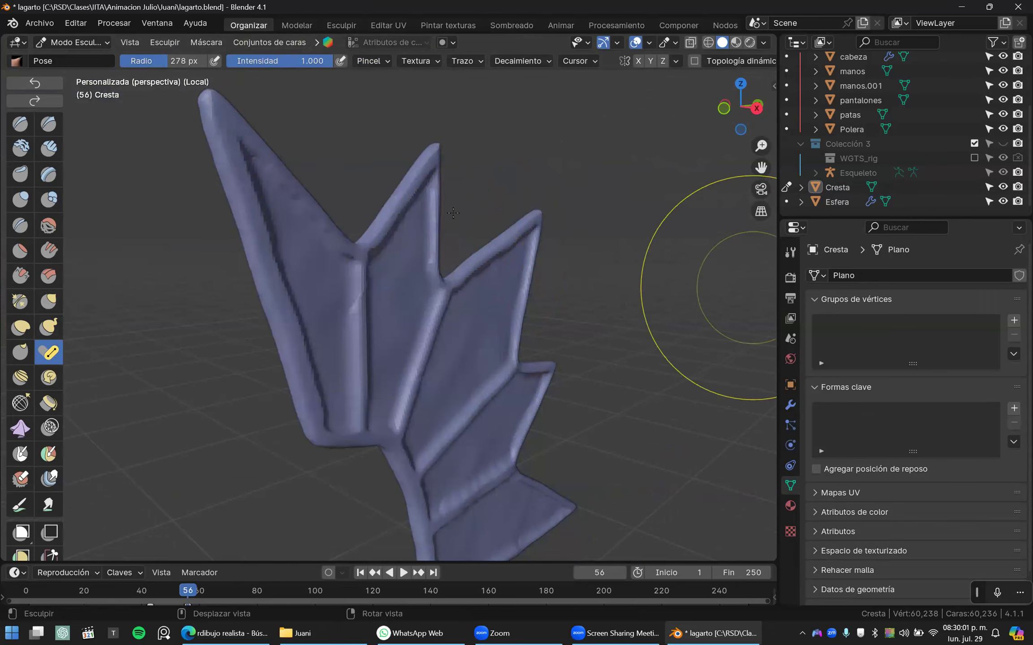
{"action": "mouse_move", "coordinate": [424, 182]}
{"action": "left_mouse_down"}
{"action": "mouse_move", "coordinate": [466, 237]}
{"action": "mouse_move", "coordinate": [437, 206]}
{"action": "mouse_move", "coordinate": [437, 189]}
{"action": "left_mouse_up"}
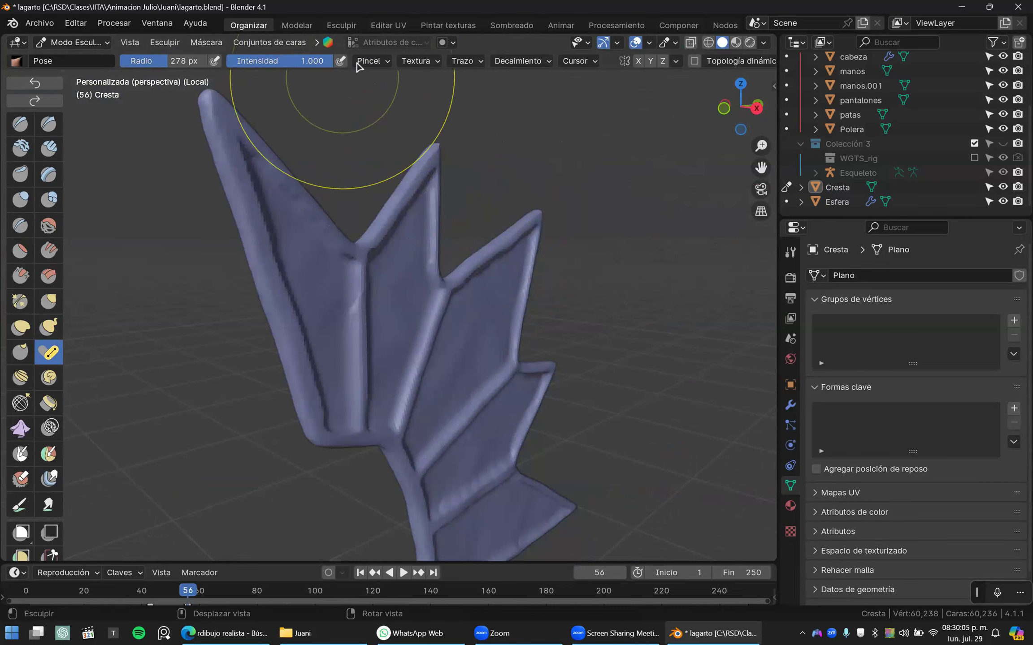
{"action": "left_click", "coordinate": [369, 61]}
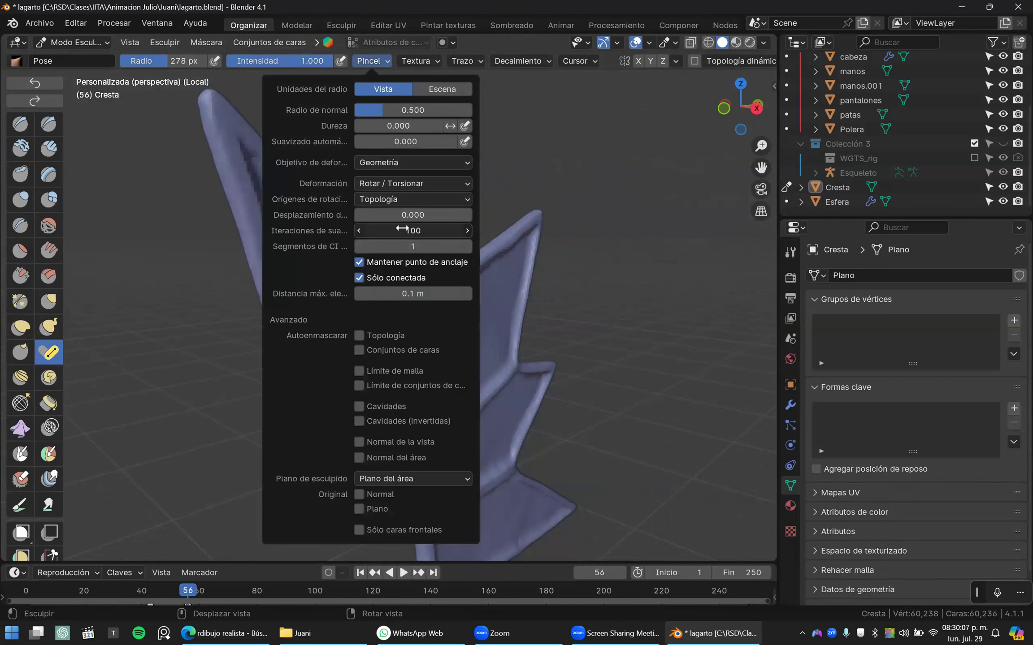
{"action": "mouse_move", "coordinate": [430, 166]}
{"action": "left_mouse_down"}
{"action": "mouse_move", "coordinate": [469, 224]}
{"action": "mouse_move", "coordinate": [439, 179]}
{"action": "mouse_move", "coordinate": [420, 194]}
{"action": "left_mouse_up"}
{"action": "key", "text": "f"}
{"action": "left_click", "coordinate": [416, 194]}
{"action": "mouse_move", "coordinate": [432, 153]}
{"action": "left_mouse_down"}
{"action": "mouse_move", "coordinate": [482, 197]}
{"action": "mouse_move", "coordinate": [415, 150]}
{"action": "left_mouse_up"}
- Set the Pose brush's auto-smooth to 0.694, try bending the second spike toward the third, and cancel the bends
{"action": "left_click", "coordinate": [372, 62]}
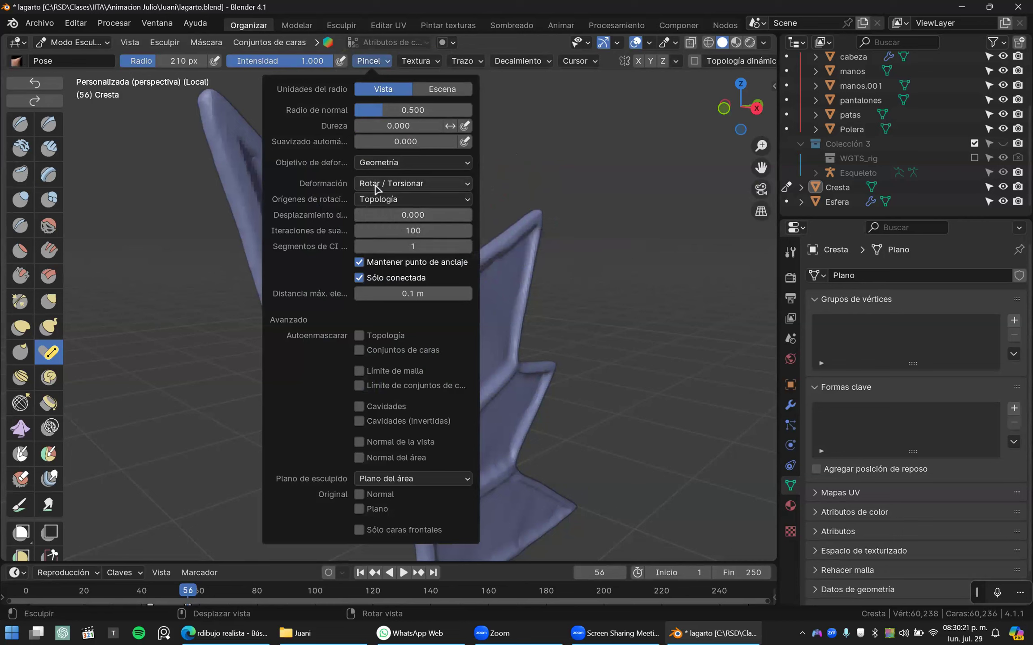
{"action": "left_click", "coordinate": [382, 146]}
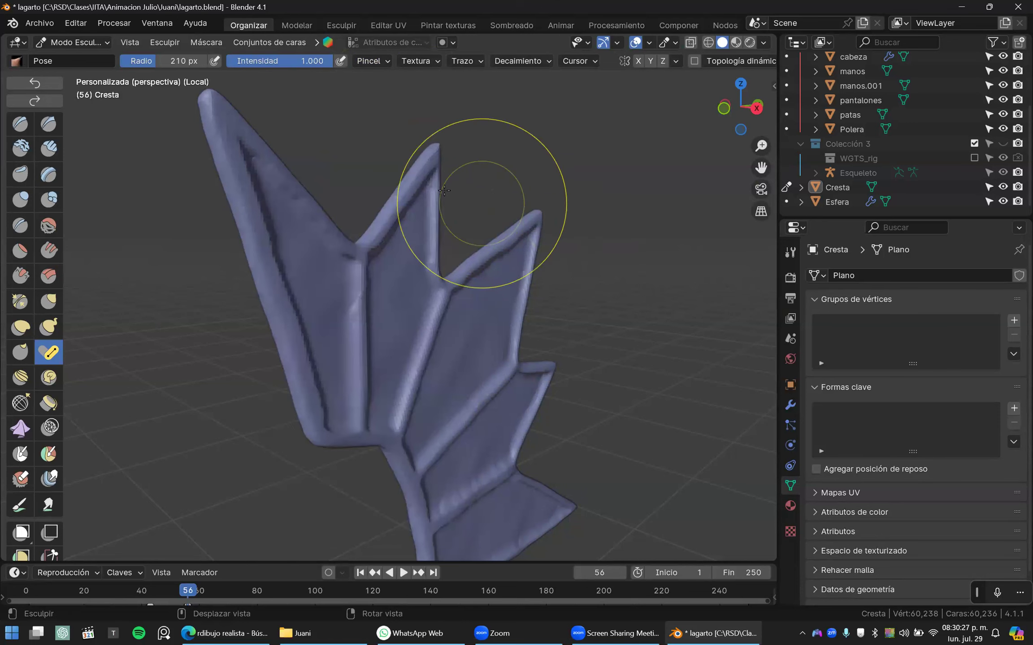
{"action": "mouse_move", "coordinate": [433, 163]}
{"action": "left_mouse_down"}
{"action": "mouse_move", "coordinate": [455, 164]}
{"action": "mouse_move", "coordinate": [484, 191]}
{"action": "mouse_move", "coordinate": [496, 229]}
{"action": "left_mouse_up"}
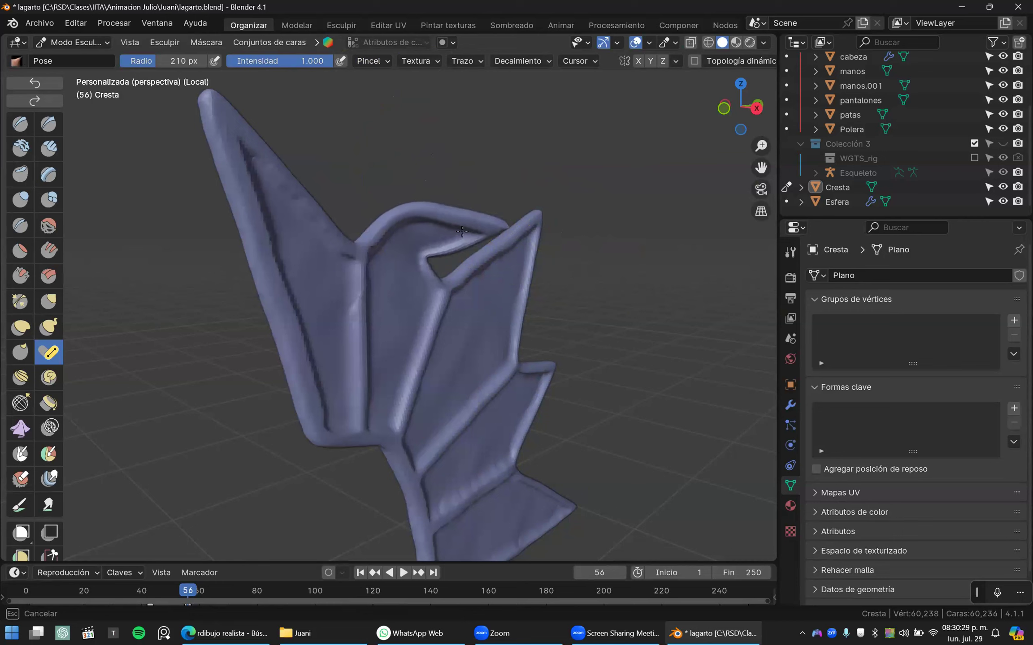
{"action": "key", "text": "ctrl+z"}
{"action": "left_click_drag", "start_coordinate": [428, 168], "coordinate": [458, 215]}
{"action": "key", "text": "Escape"}
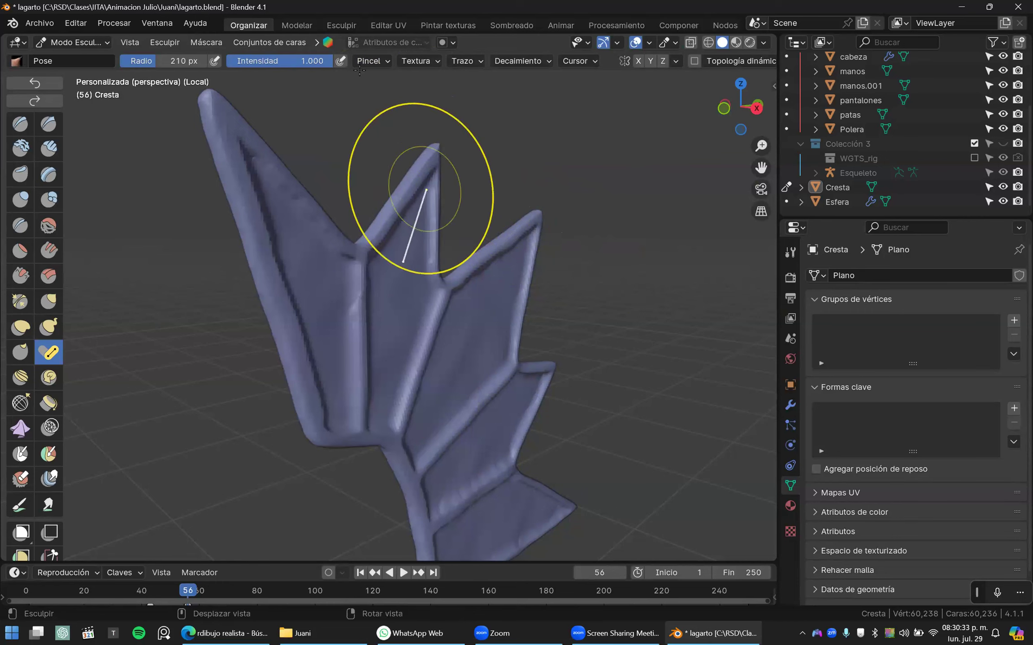
- Set the brush's smoothing iterations to 88, test and undo a bend of the second spike, and reduce the radius to 166 px
{"action": "left_click", "coordinate": [370, 61]}
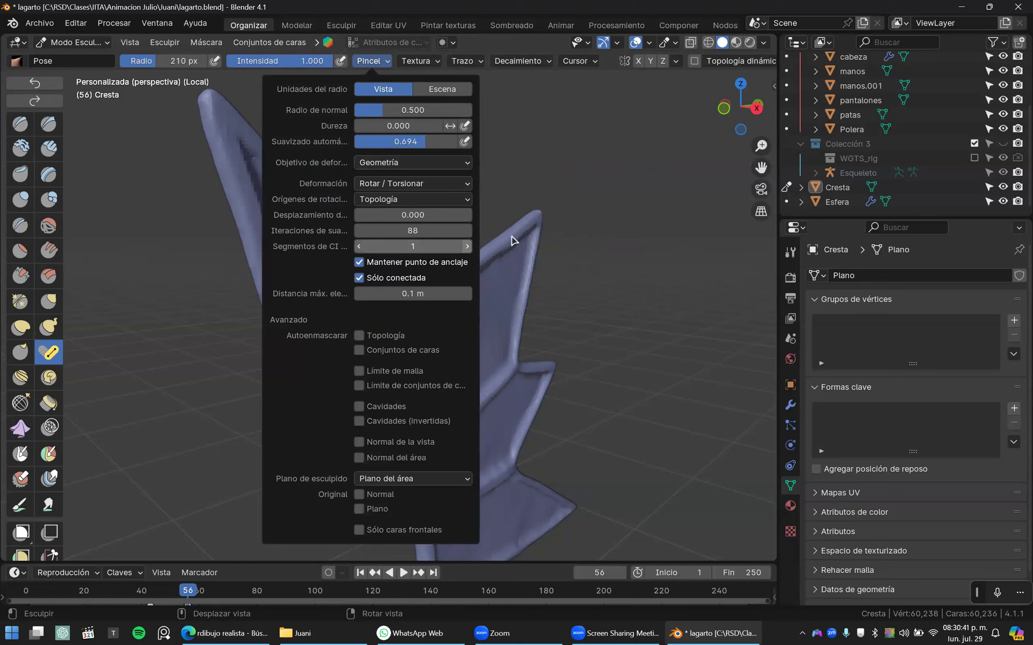
{"action": "key", "text": "f"}
{"action": "left_click", "coordinate": [431, 156]}
{"action": "mouse_move", "coordinate": [431, 156]}
{"action": "left_mouse_down"}
{"action": "mouse_move", "coordinate": [440, 159]}
{"action": "mouse_move", "coordinate": [408, 177]}
{"action": "mouse_move", "coordinate": [441, 171]}
{"action": "mouse_move", "coordinate": [428, 135]}
{"action": "mouse_move", "coordinate": [387, 143]}
{"action": "left_mouse_up"}
{"action": "key", "text": "ctrl+z"}
{"action": "key", "text": "f"}
{"action": "left_click", "coordinate": [425, 159]}
- Try bending the second spike's tip at radius 166 px, undo the attempts, and set the radius to 186 px
{"action": "left_click", "coordinate": [385, 62]}
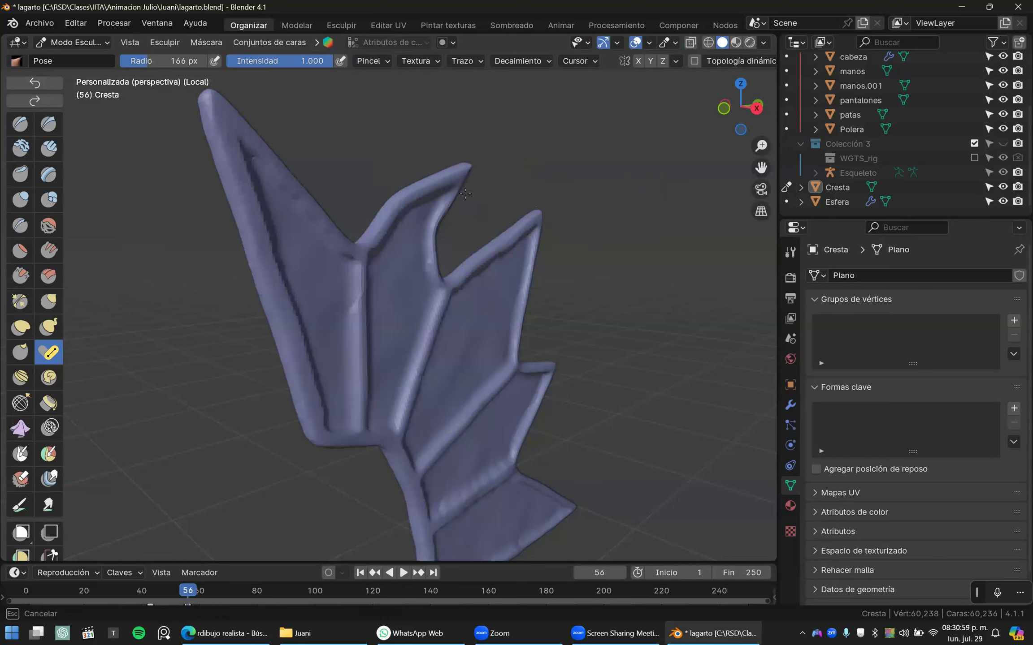
{"action": "key", "text": "ctrl+z"}
{"action": "key", "text": "f"}
{"action": "left_click", "coordinate": [532, 196]}
{"action": "left_click_drag", "start_coordinate": [435, 165], "coordinate": [460, 198]}
{"action": "key", "text": "ctrl+z"}
{"action": "key", "text": "f"}
{"action": "left_click", "coordinate": [444, 184]}
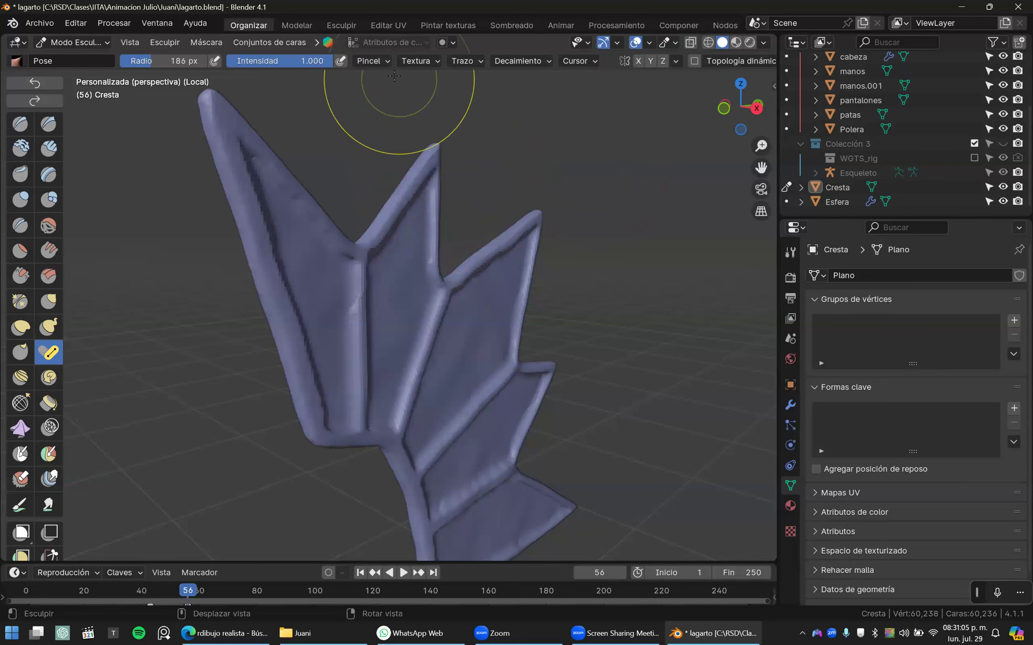
- Keep Rotate/Twist deformation with Topology rotation origins, set the pose origin offset to 0.980, and test and undo a bend of the second spike
{"action": "left_click", "coordinate": [377, 62]}
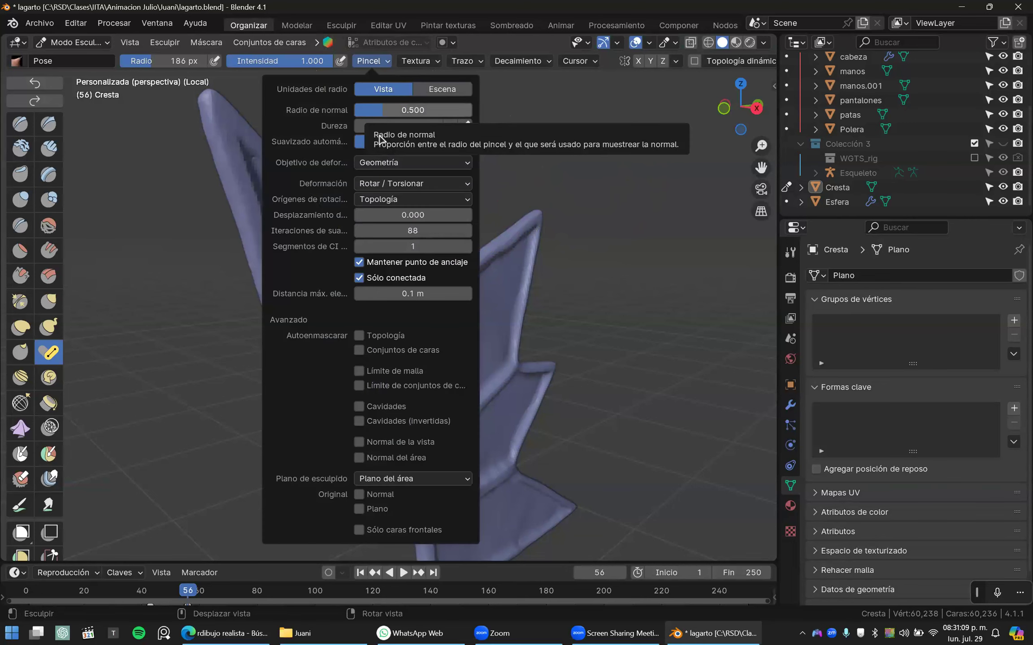
{"action": "left_click", "coordinate": [384, 184]}
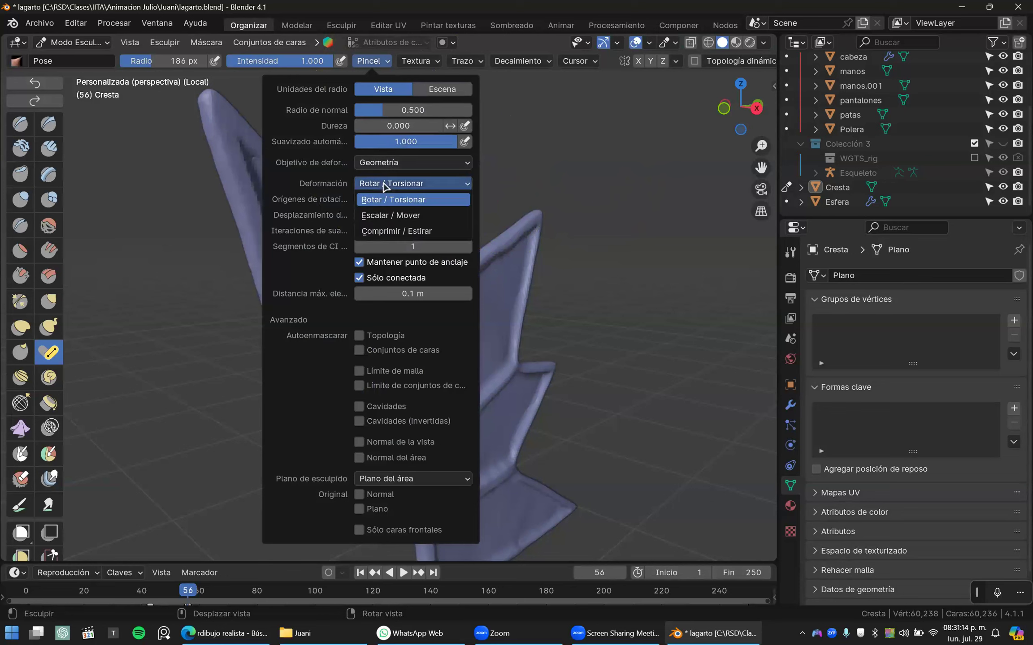
{"action": "left_click", "coordinate": [384, 197]}
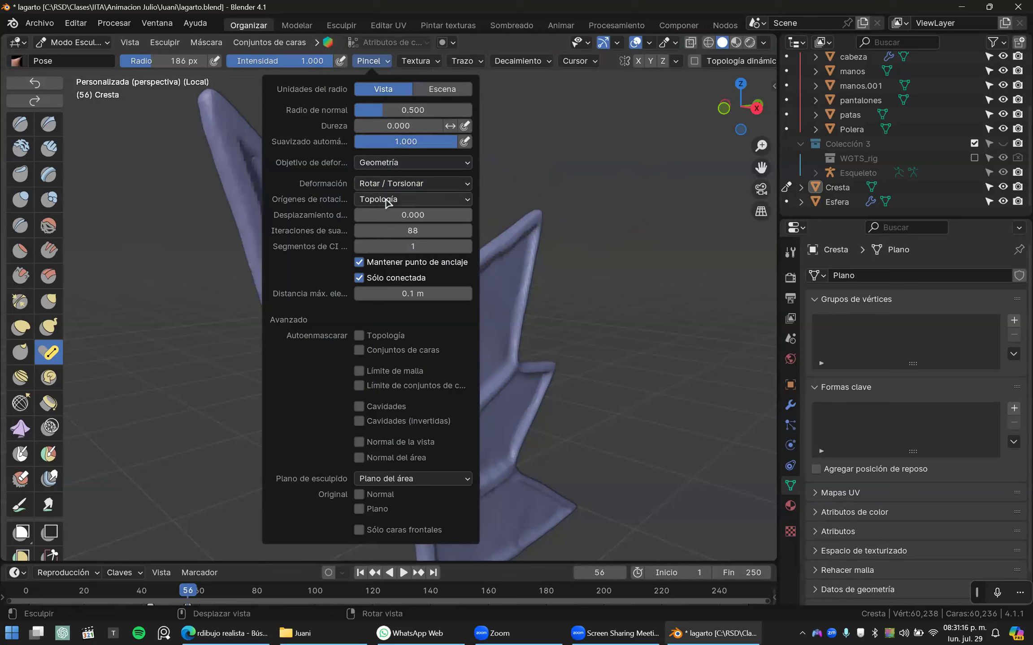
{"action": "left_click", "coordinate": [387, 200]}
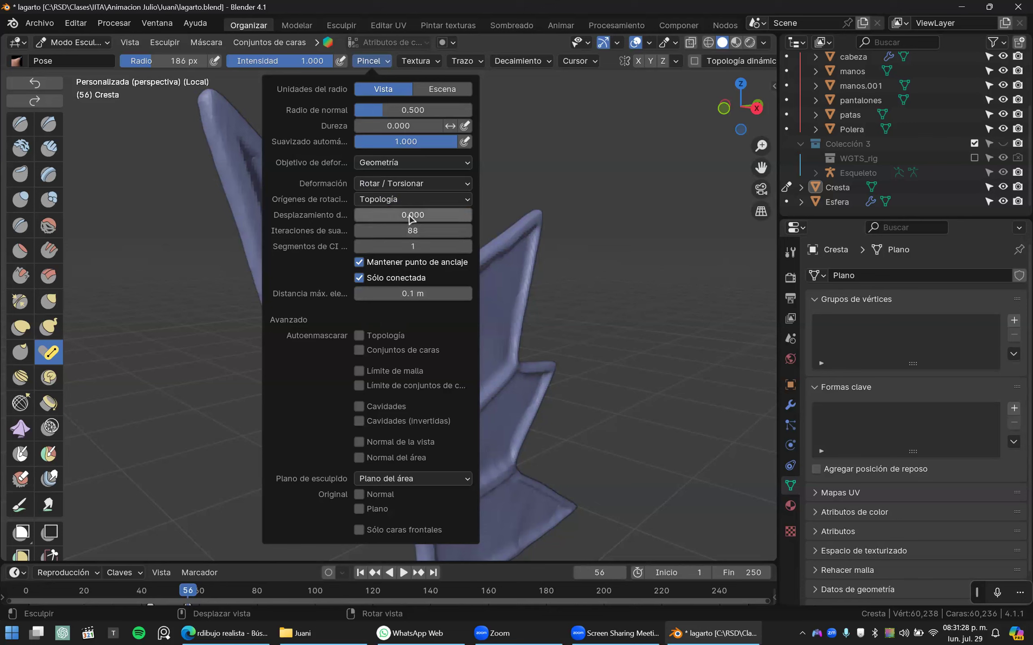
{"action": "left_click_drag", "start_coordinate": [409, 217], "coordinate": [410, 216]}
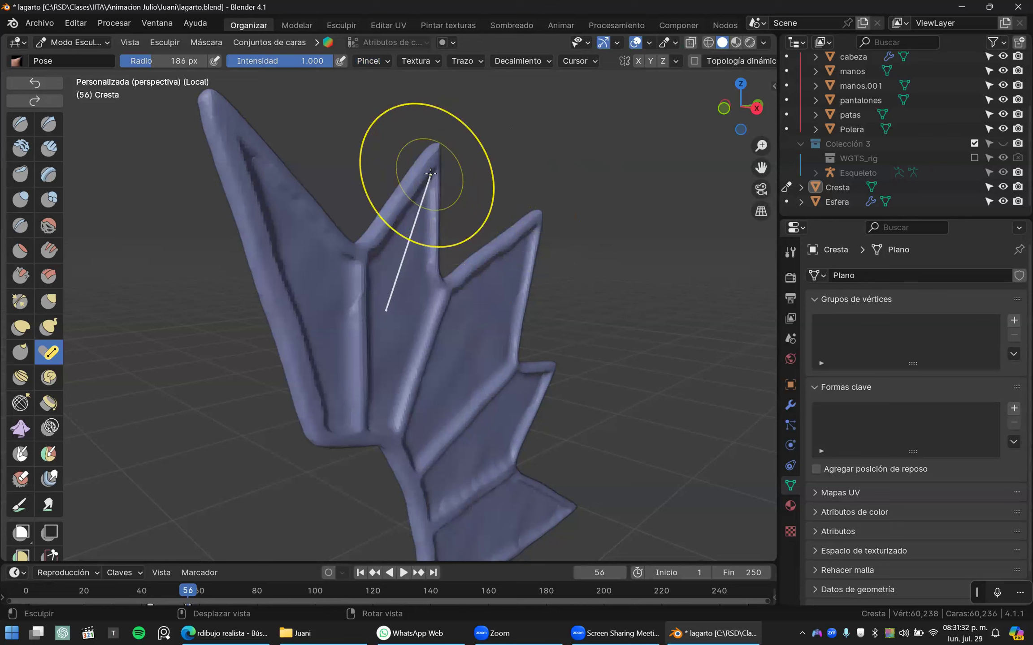
{"action": "left_click_drag", "start_coordinate": [438, 156], "coordinate": [470, 205]}
{"action": "key", "text": "ctrl+z"}
- Return the pose origin offset to 0, raise the normal radius to 2.000, and try bending the second spike again
{"action": "left_click", "coordinate": [363, 64]}
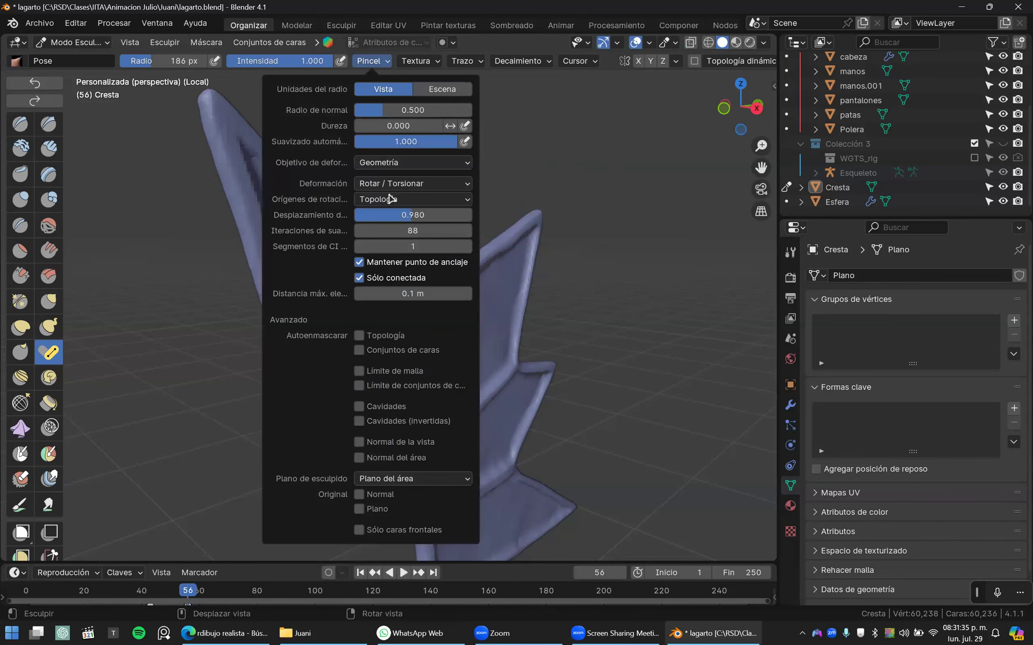
{"action": "left_click_drag", "start_coordinate": [402, 216], "coordinate": [328, 216]}
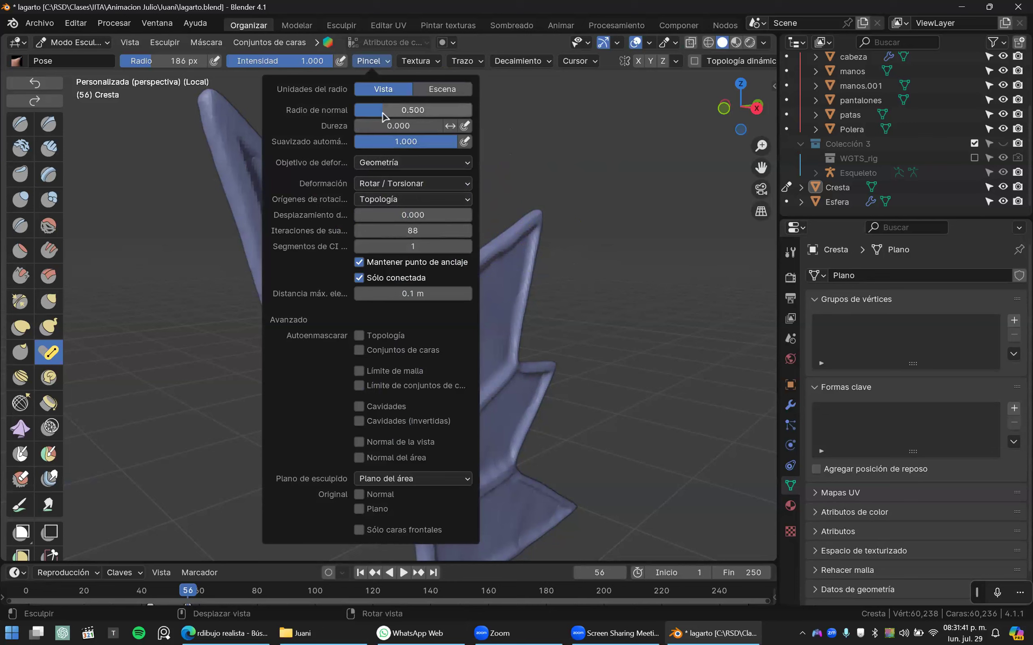
{"action": "left_click_drag", "start_coordinate": [384, 113], "coordinate": [384, 112]}
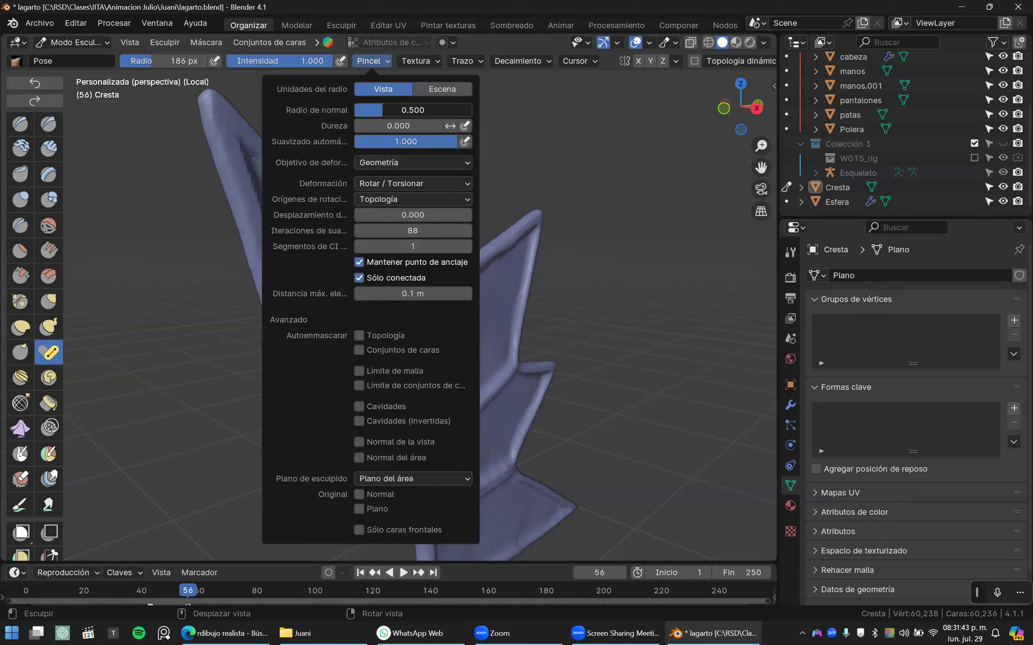
{"action": "mouse_move", "coordinate": [437, 152]}
{"action": "left_mouse_down"}
{"action": "mouse_move", "coordinate": [462, 168]}
{"action": "mouse_move", "coordinate": [466, 211]}
{"action": "left_mouse_up"}
{"action": "key", "text": "ctrl+z"}
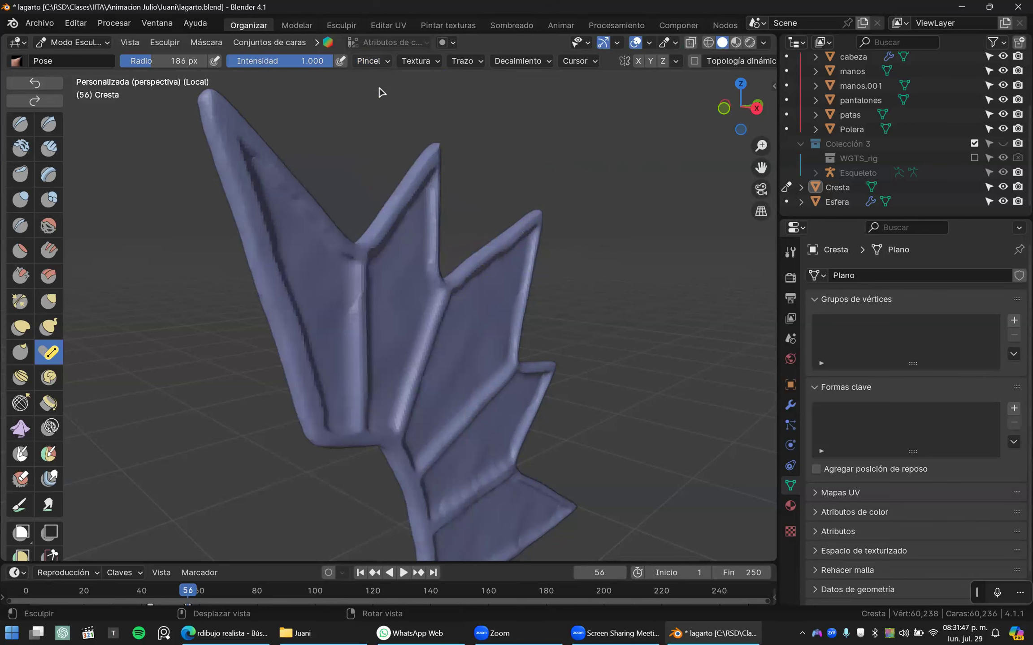
{"action": "left_click", "coordinate": [380, 62]}
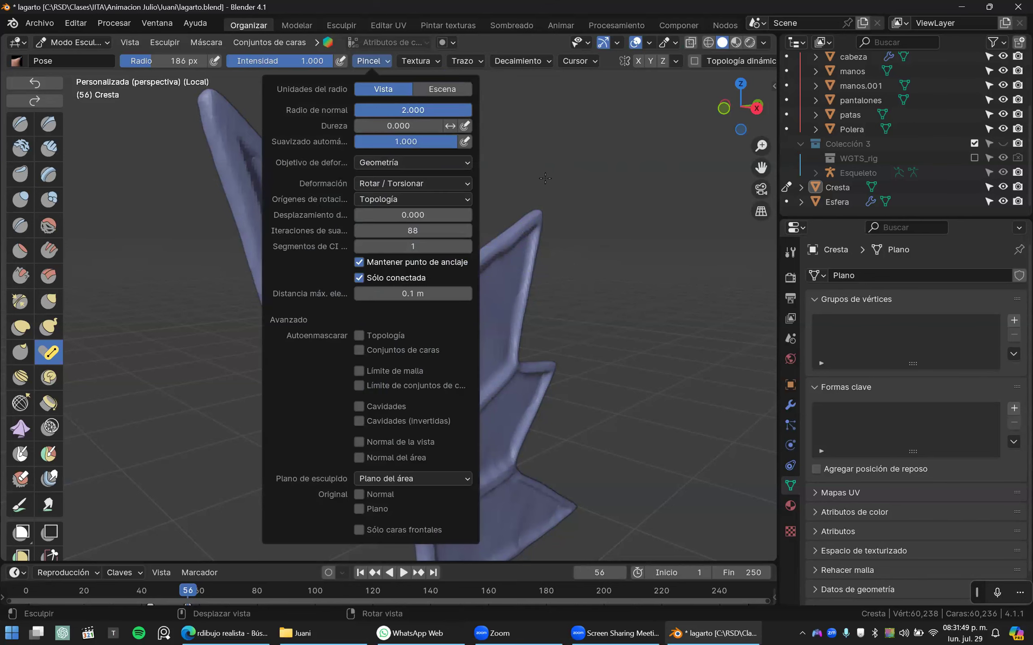
{"action": "mouse_move", "coordinate": [416, 173]}
{"action": "left_mouse_down"}
{"action": "mouse_move", "coordinate": [431, 224]}
{"action": "mouse_move", "coordinate": [385, 228]}
{"action": "mouse_move", "coordinate": [414, 154]}
{"action": "mouse_move", "coordinate": [390, 168]}
{"action": "mouse_move", "coordinate": [369, 162]}
{"action": "mouse_move", "coordinate": [369, 135]}
{"action": "left_mouse_up"}
{"action": "left_click", "coordinate": [369, 61]}
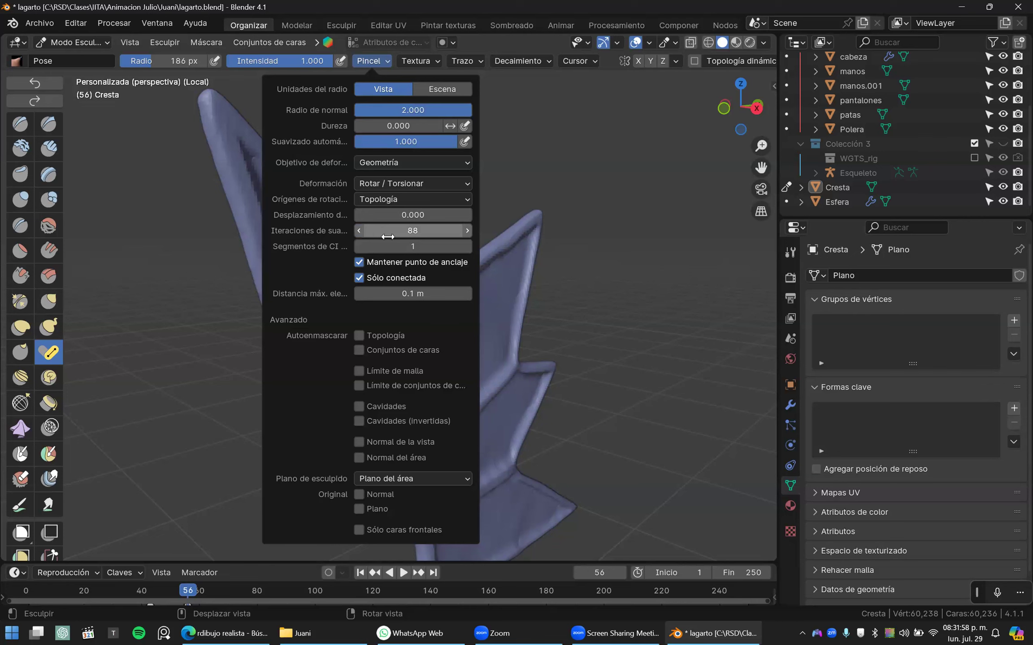
- Annotate an arrow toward the tool properties, reset the Pose brush to its defaults, and test and undo a bend
{"action": "key", "text": "d"}
{"action": "mouse_move", "coordinate": [765, 256]}
{"action": "left_mouse_down"}
{"action": "mouse_move", "coordinate": [688, 255]}
{"action": "mouse_move", "coordinate": [773, 256]}
{"action": "mouse_move", "coordinate": [747, 271]}
{"action": "left_mouse_up"}
{"action": "left_click", "coordinate": [789, 253]}
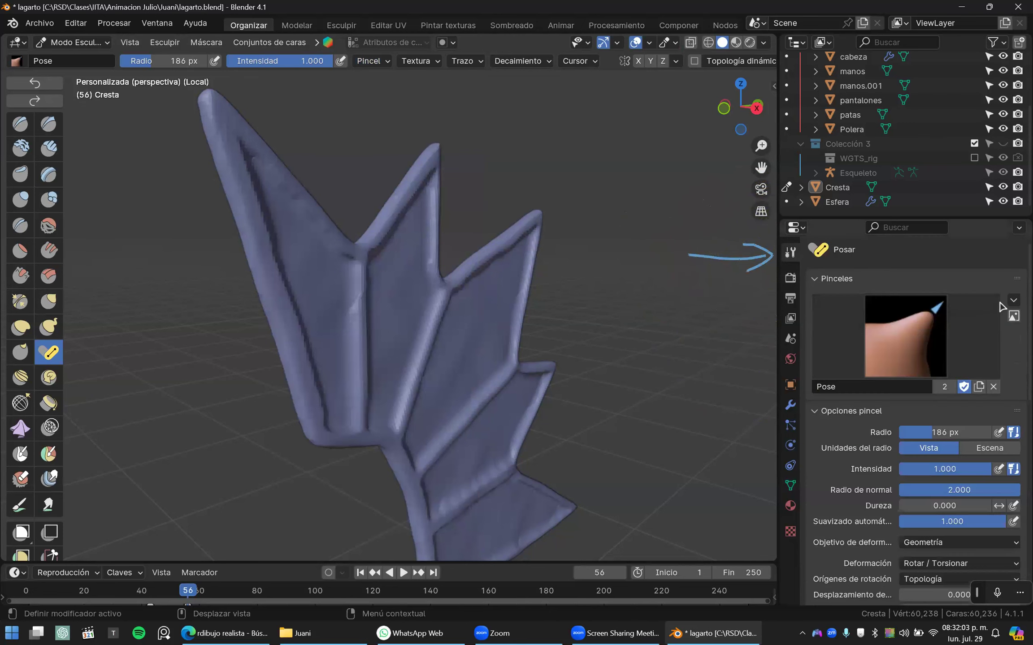
{"action": "left_click", "coordinate": [1014, 302]}
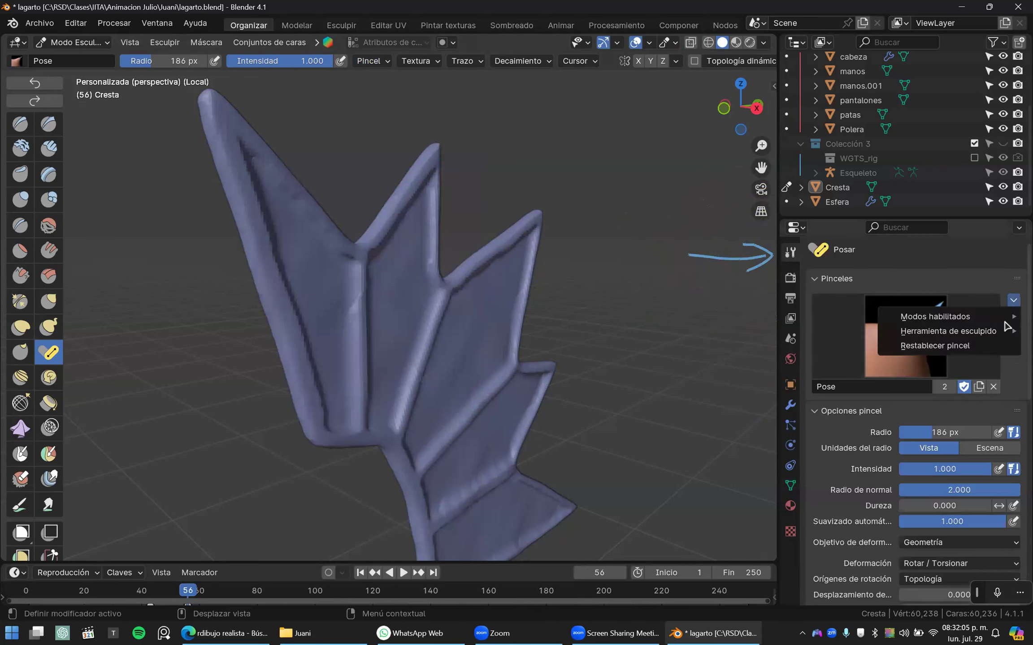
{"action": "left_click", "coordinate": [950, 347]}
{"action": "mouse_move", "coordinate": [432, 155]}
{"action": "left_mouse_down"}
{"action": "mouse_move", "coordinate": [469, 182]}
{"action": "mouse_move", "coordinate": [487, 217]}
{"action": "left_mouse_up"}
{"action": "key", "text": "ctrl+z"}
- Set the Pose brush's auto-smooth to 0.690, smoothing iterations to 57 and radius to 242 px, undoing a test bend
{"action": "left_click", "coordinate": [376, 63]}
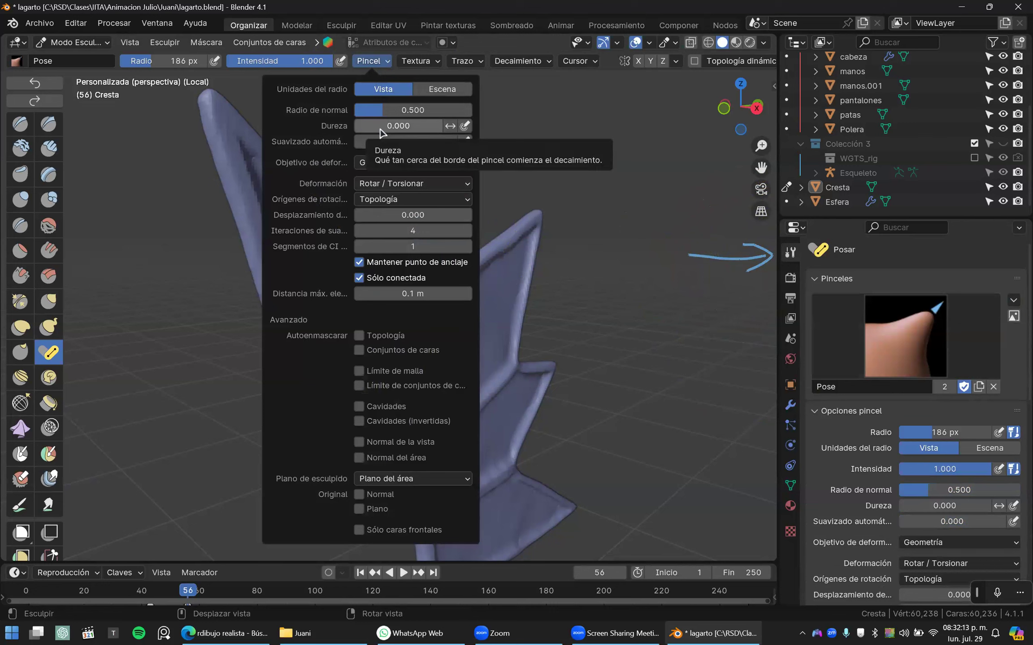
{"action": "left_click_drag", "start_coordinate": [381, 142], "coordinate": [425, 143]}
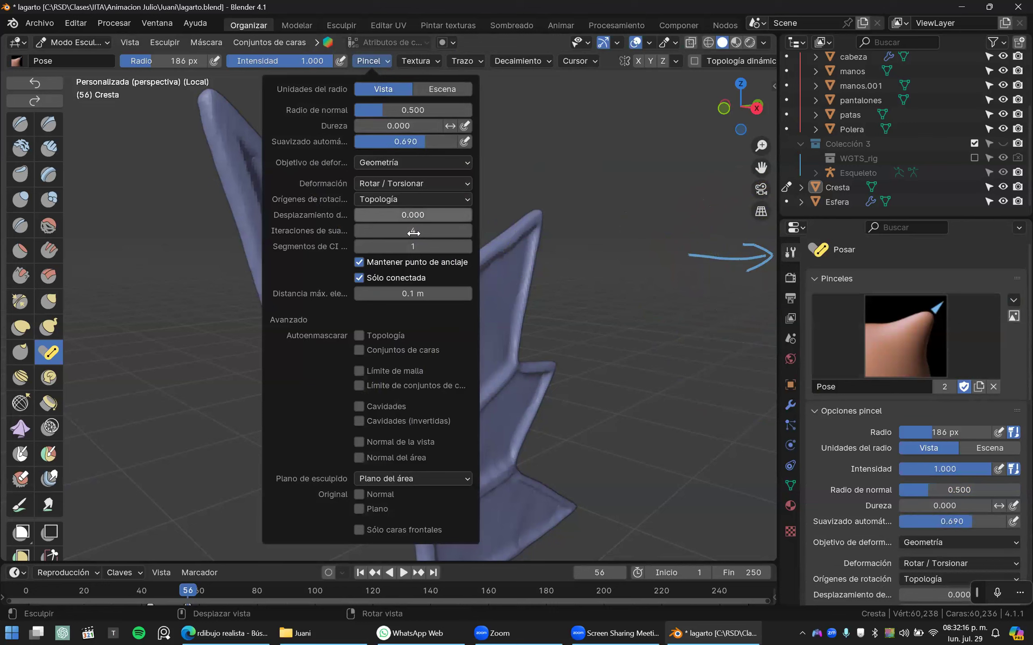
{"action": "left_click_drag", "start_coordinate": [399, 231], "coordinate": [417, 230]}
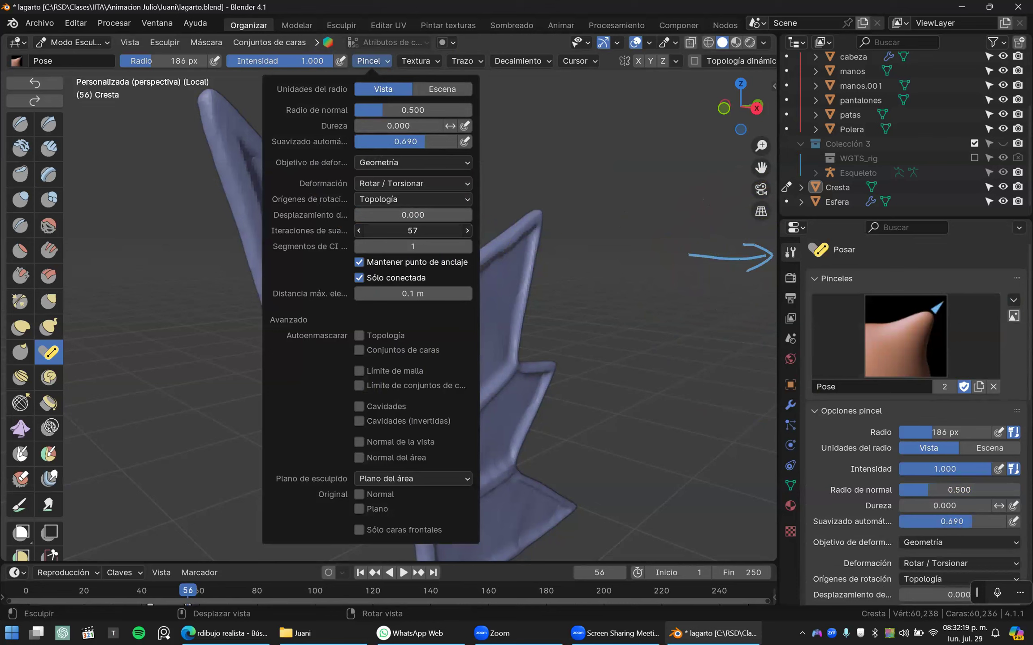
{"action": "left_click_drag", "start_coordinate": [414, 180], "coordinate": [452, 182]}
{"action": "key", "text": "ctrl+z"}
{"action": "key", "text": "f"}
{"action": "left_click", "coordinate": [473, 190]}
- Bend one of the crest's upper spikes sideways out of the crest's plane with the Pose brush
{"action": "right_click_drag", "start_coordinate": [462, 197], "coordinate": [269, 251]}
{"action": "scroll", "coordinate": [336, 286], "scroll_direction": "down", "scroll_amount": 3}
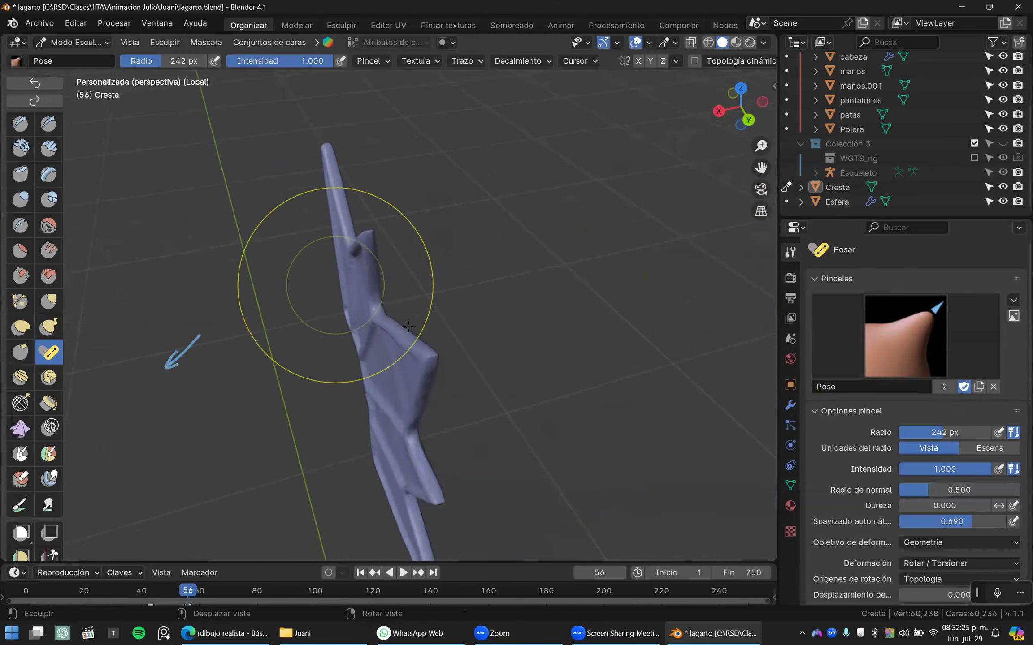
{"action": "right_click_drag", "start_coordinate": [418, 333], "coordinate": [390, 274]}
{"action": "left_click_drag", "start_coordinate": [351, 243], "coordinate": [370, 247]}
{"action": "mouse_move", "coordinate": [336, 294]}
{"action": "middle_mouse_down"}
{"action": "mouse_move", "coordinate": [466, 287]}
{"action": "mouse_move", "coordinate": [378, 254]}
{"action": "mouse_move", "coordinate": [356, 221]}
{"action": "mouse_move", "coordinate": [383, 207]}
{"action": "middle_mouse_up"}
{"action": "middle_click_drag", "start_coordinate": [376, 247], "coordinate": [429, 301]}
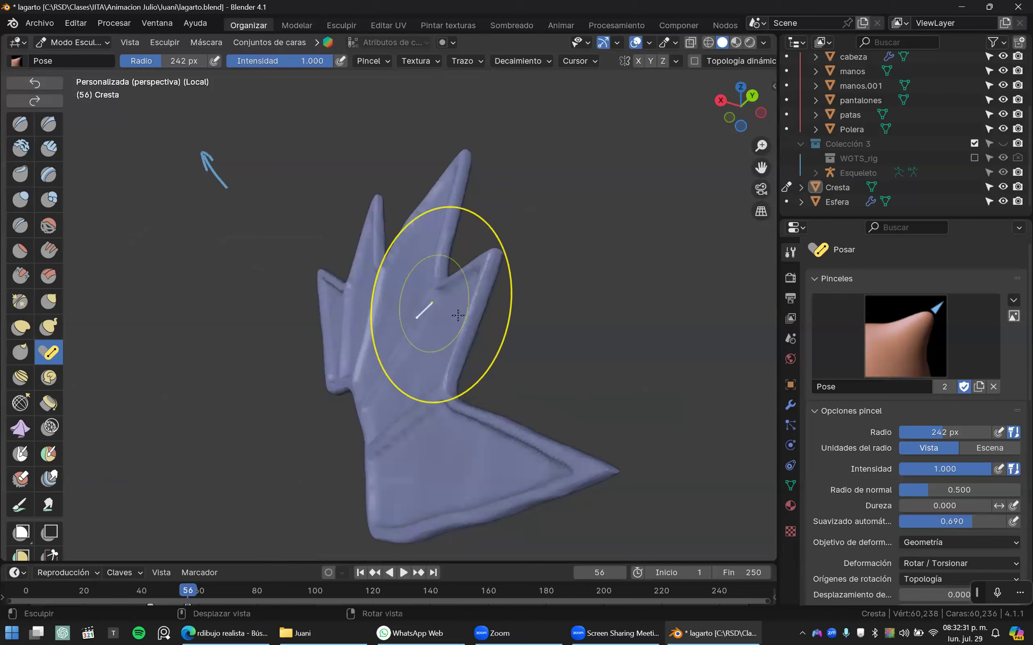
{"action": "mouse_move", "coordinate": [461, 316]}
{"action": "middle_mouse_down"}
{"action": "mouse_move", "coordinate": [351, 359]}
{"action": "mouse_move", "coordinate": [316, 426]}
{"action": "mouse_move", "coordinate": [362, 438]}
{"action": "mouse_move", "coordinate": [384, 235]}
{"action": "middle_mouse_up"}
{"action": "mouse_move", "coordinate": [384, 234]}
{"action": "right_mouse_down"}
{"action": "mouse_move", "coordinate": [440, 444]}
{"action": "mouse_move", "coordinate": [504, 305]}
{"action": "right_mouse_up"}
- Bend the tip of the crest's first spike with the Pose brush at radius 344 px, then set the radius to 268 px
{"action": "key", "text": "f"}
{"action": "middle_click_drag", "start_coordinate": [282, 342], "coordinate": [399, 368]}
{"action": "left_click_drag", "start_coordinate": [310, 220], "coordinate": [308, 221]}
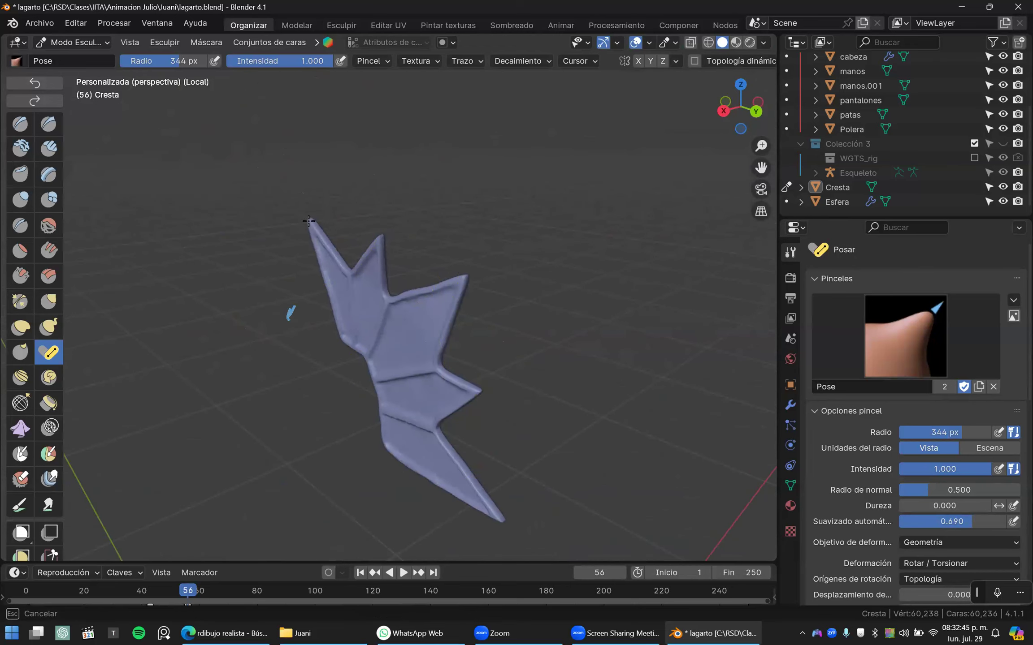
{"action": "key", "text": "f"}
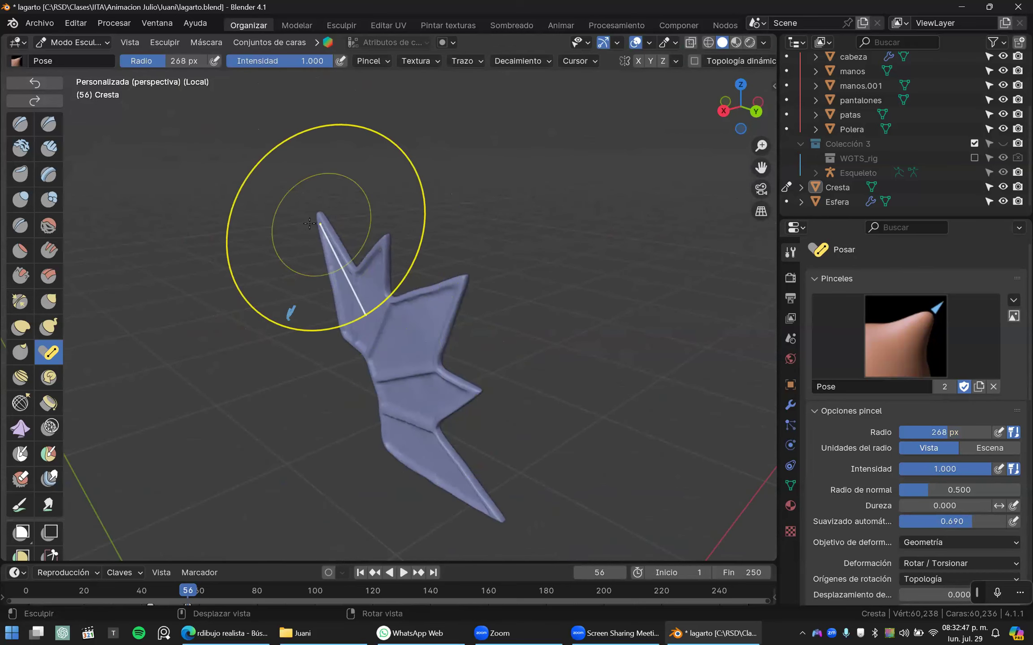
{"action": "left_click", "coordinate": [309, 222]}
- From the top view, bend the crest's end spikes slightly sideways with the Pose brush, undoing one middle stroke
{"action": "middle_click_drag", "start_coordinate": [369, 231], "coordinate": [393, 318]}
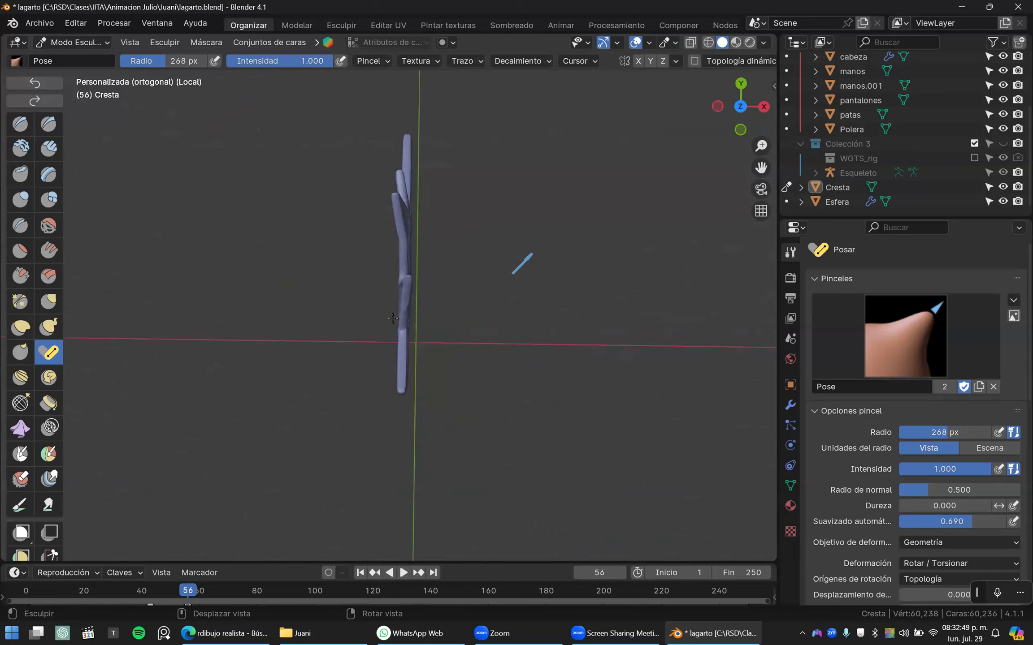
{"action": "key", "text": "KP_7"}
{"action": "left_click_drag", "start_coordinate": [407, 365], "coordinate": [412, 366]}
{"action": "left_click_drag", "start_coordinate": [396, 222], "coordinate": [404, 229]}
{"action": "key", "text": "ctrl+z"}
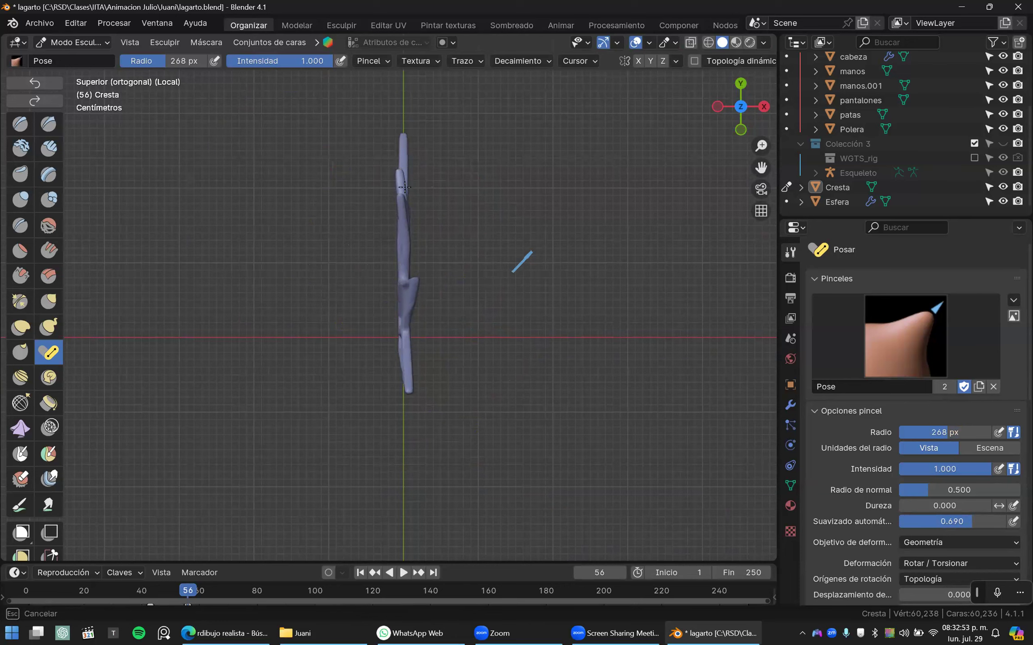
{"action": "left_click_drag", "start_coordinate": [404, 143], "coordinate": [396, 141]}
- Resize the Pose brush and bend the crest's lowest spike sideways
{"action": "right_click_drag", "start_coordinate": [408, 131], "coordinate": [309, 111]}
{"action": "mouse_move", "coordinate": [497, 376]}
{"action": "right_mouse_down"}
{"action": "mouse_move", "coordinate": [486, 363]}
{"action": "mouse_move", "coordinate": [506, 404]}
{"action": "right_mouse_up"}
{"action": "middle_click_drag", "start_coordinate": [519, 450], "coordinate": [430, 502]}
{"action": "key", "text": "f"}
{"action": "left_click", "coordinate": [419, 506]}
{"action": "left_click_drag", "start_coordinate": [419, 506], "coordinate": [380, 484]}
- Adjust the Pose brush's radius to 287 px and pose the crest's tall spike out of line with its neighbours
{"action": "mouse_move", "coordinate": [537, 448]}
{"action": "middle_mouse_down"}
{"action": "mouse_move", "coordinate": [548, 446]}
{"action": "mouse_move", "coordinate": [458, 506]}
{"action": "mouse_move", "coordinate": [516, 504]}
{"action": "mouse_move", "coordinate": [446, 489]}
{"action": "mouse_move", "coordinate": [404, 329]}
{"action": "mouse_move", "coordinate": [399, 243]}
{"action": "middle_mouse_up"}
{"action": "key", "text": "f"}
{"action": "left_click_drag", "start_coordinate": [399, 241], "coordinate": [400, 241]}
{"action": "key", "text": "f"}
{"action": "left_click", "coordinate": [412, 242]}
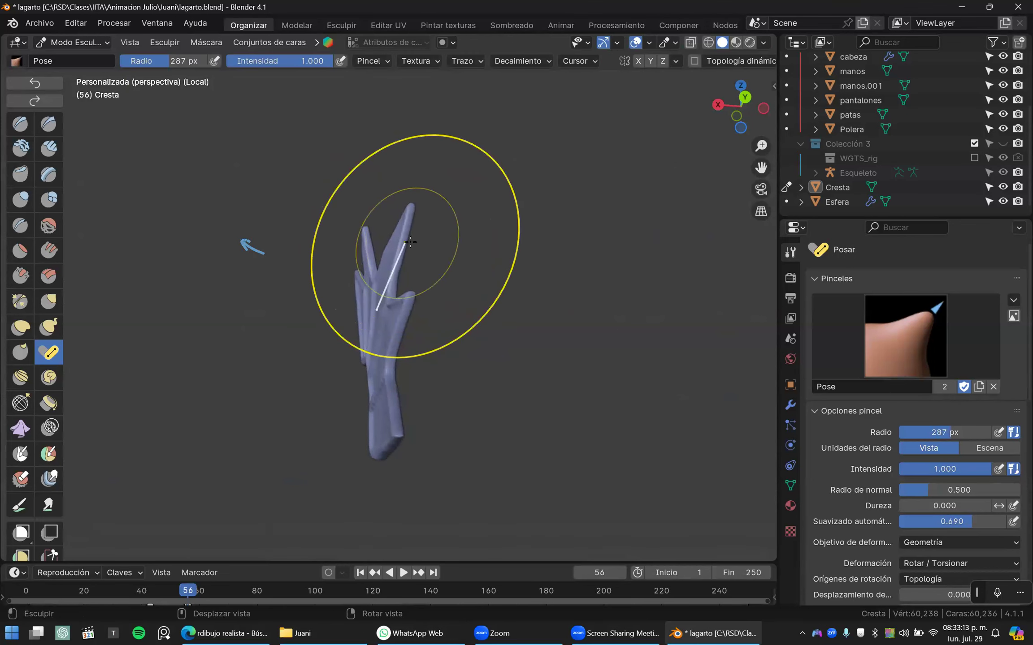
- Switch the posed crest to Object Mode with nothing selected and inspect its shape
{"action": "middle_click_drag", "start_coordinate": [410, 242], "coordinate": [477, 362]}
{"action": "key", "text": "ctrl+Tab"}
{"action": "left_click", "coordinate": [348, 361]}
{"action": "middle_click_drag", "start_coordinate": [290, 323], "coordinate": [326, 338]}
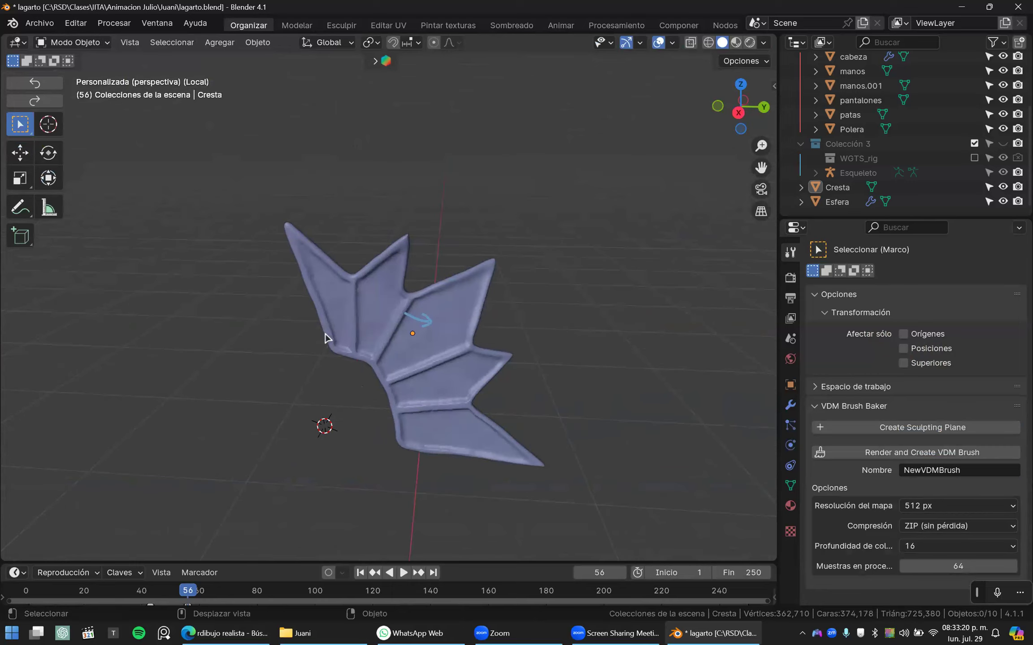
- Leave local view and inspect how the crest sits on the lizard's head
{"action": "key", "text": "KP_Divide"}
{"action": "middle_click_drag", "start_coordinate": [449, 315], "coordinate": [593, 343]}
{"action": "middle_click_drag", "start_coordinate": [332, 287], "coordinate": [555, 309]}
{"action": "scroll", "coordinate": [383, 307], "scroll_direction": "down", "scroll_amount": 4}
{"action": "middle_click_drag", "start_coordinate": [393, 262], "coordinate": [443, 333]}
{"action": "scroll", "coordinate": [437, 324], "scroll_direction": "up", "scroll_amount": 4}
- Select the crest on the lizard's head and put it in Sculpt Mode
{"action": "left_click", "coordinate": [440, 259]}
{"action": "scroll", "coordinate": [441, 333], "scroll_direction": "up", "scroll_amount": 5}
{"action": "key", "text": "ctrl+Tab"}
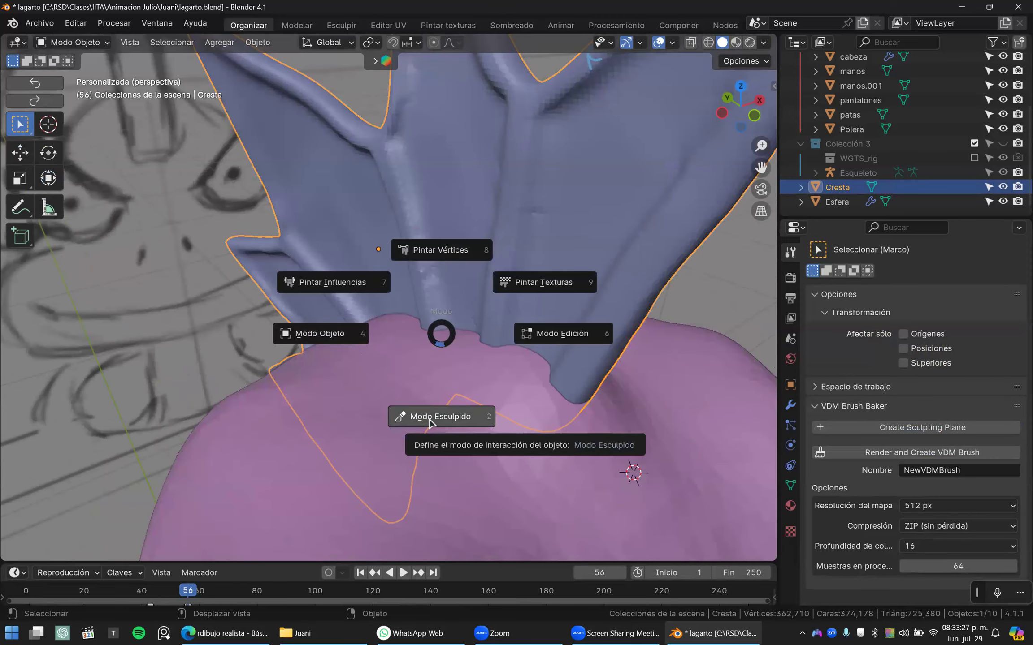
{"action": "left_click", "coordinate": [441, 416]}
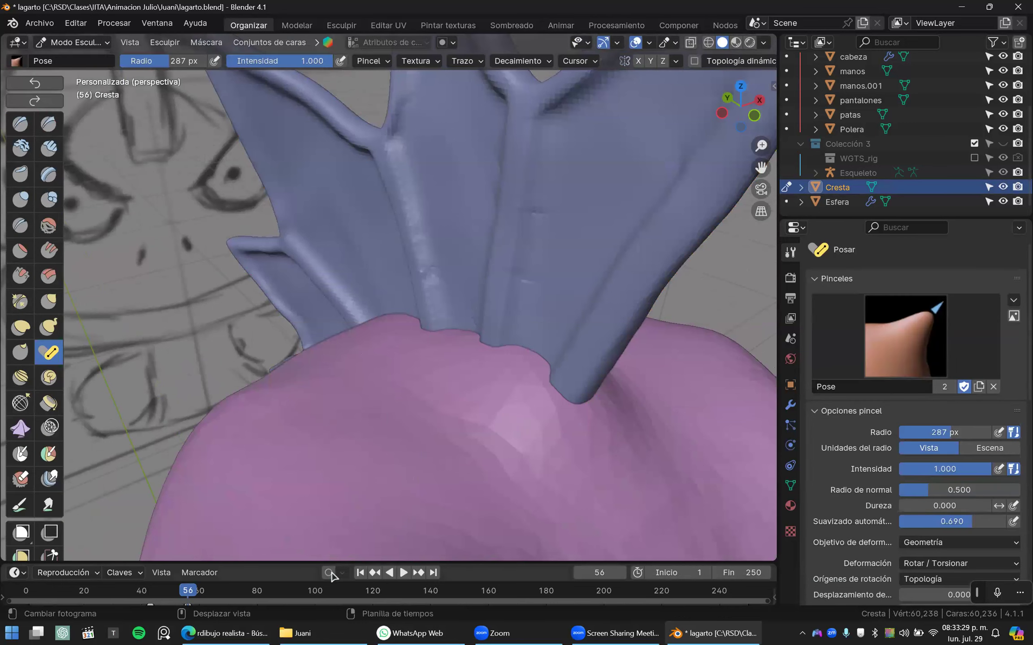
- Choose the Mesh Filter tool and apply its Definir filter to the crest's ridges and edges
{"action": "scroll", "coordinate": [482, 238], "scroll_direction": "down", "scroll_amount": 6}
{"action": "right_click_drag", "start_coordinate": [482, 237], "coordinate": [459, 223]}
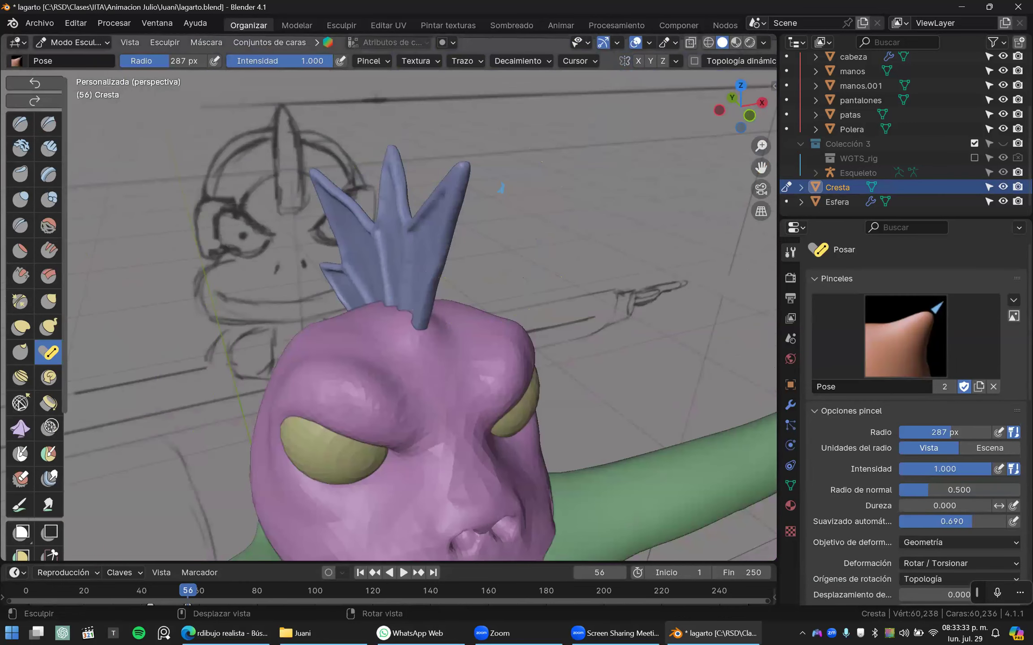
{"action": "scroll", "coordinate": [22, 385], "scroll_direction": "down", "scroll_amount": 3}
{"action": "scroll", "coordinate": [31, 484], "scroll_direction": "down", "scroll_amount": 6}
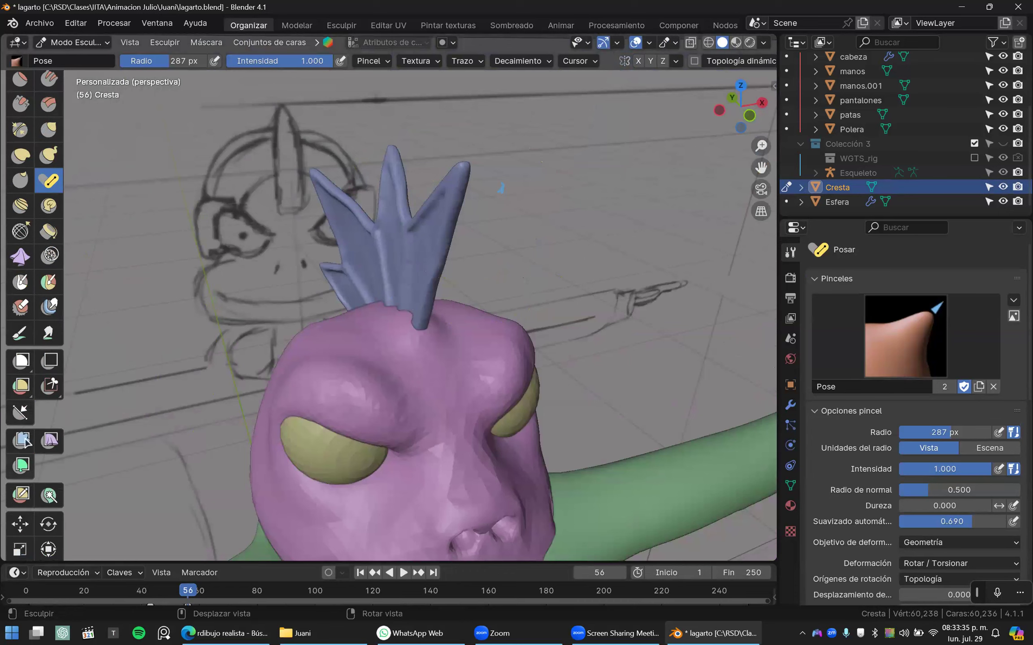
{"action": "left_click", "coordinate": [21, 440]}
{"action": "middle_click_drag", "start_coordinate": [211, 260], "coordinate": [252, 272]}
{"action": "right_click_drag", "start_coordinate": [252, 273], "coordinate": [327, 294]}
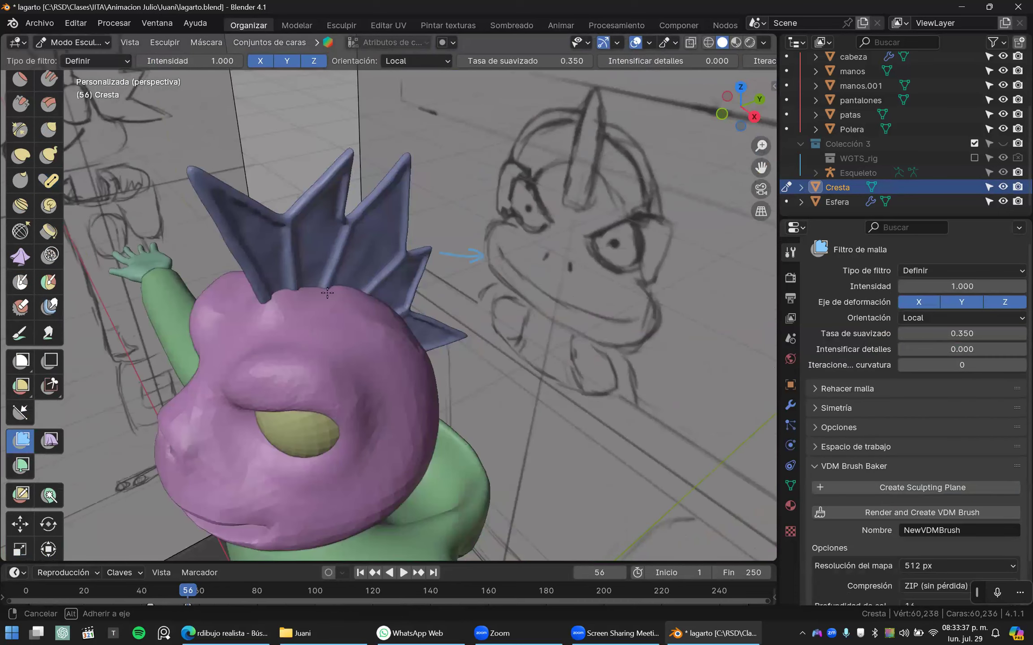
{"action": "scroll", "coordinate": [357, 330], "scroll_direction": "up", "scroll_amount": 4}
{"action": "middle_click_drag", "start_coordinate": [260, 204], "coordinate": [360, 290]}
{"action": "right_click_drag", "start_coordinate": [350, 273], "coordinate": [358, 292]}
{"action": "left_click_drag", "start_coordinate": [387, 315], "coordinate": [342, 309]}
{"action": "middle_click_drag", "start_coordinate": [342, 309], "coordinate": [383, 311]}
{"action": "left_click_drag", "start_coordinate": [384, 311], "coordinate": [269, 316]}
{"action": "middle_click_drag", "start_coordinate": [298, 293], "coordinate": [135, 95]}
- Set the mesh filter type to Suavizado, try smoothing the crest with it, and undo the smoothing
{"action": "left_click", "coordinate": [97, 60]}
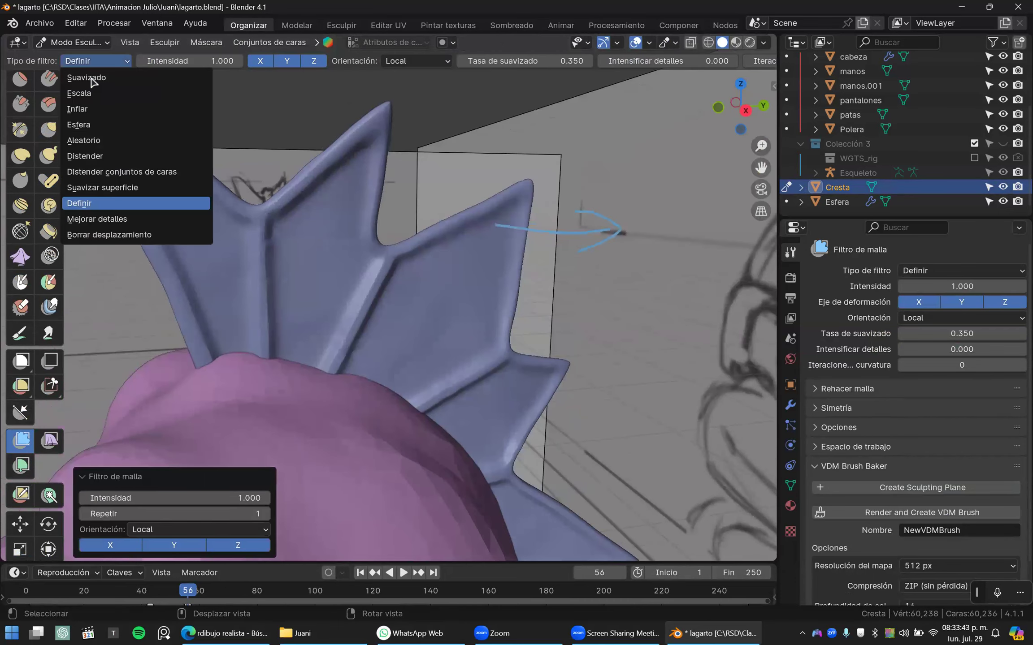
{"action": "left_click", "coordinate": [99, 80]}
{"action": "left_click_drag", "start_coordinate": [351, 280], "coordinate": [665, 353]}
{"action": "key", "text": "ctrl+z"}
{"action": "left_click_drag", "start_coordinate": [415, 306], "coordinate": [556, 297]}
{"action": "scroll", "coordinate": [533, 282], "scroll_direction": "down", "scroll_amount": 1}
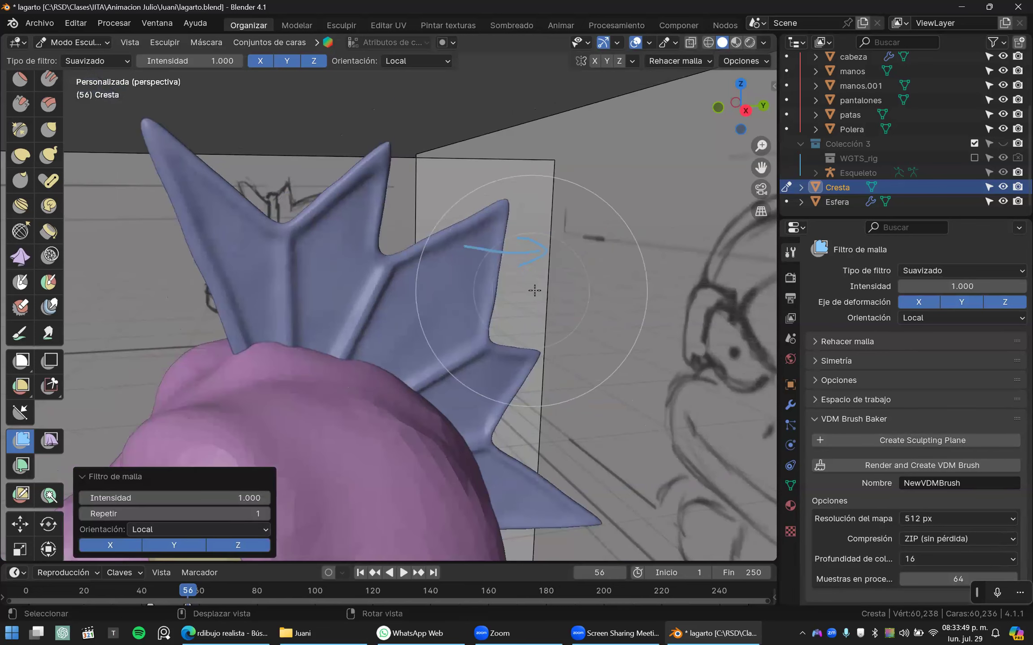
{"action": "right_click_drag", "start_coordinate": [474, 251], "coordinate": [517, 242]}
{"action": "key", "text": "ctrl+z"}
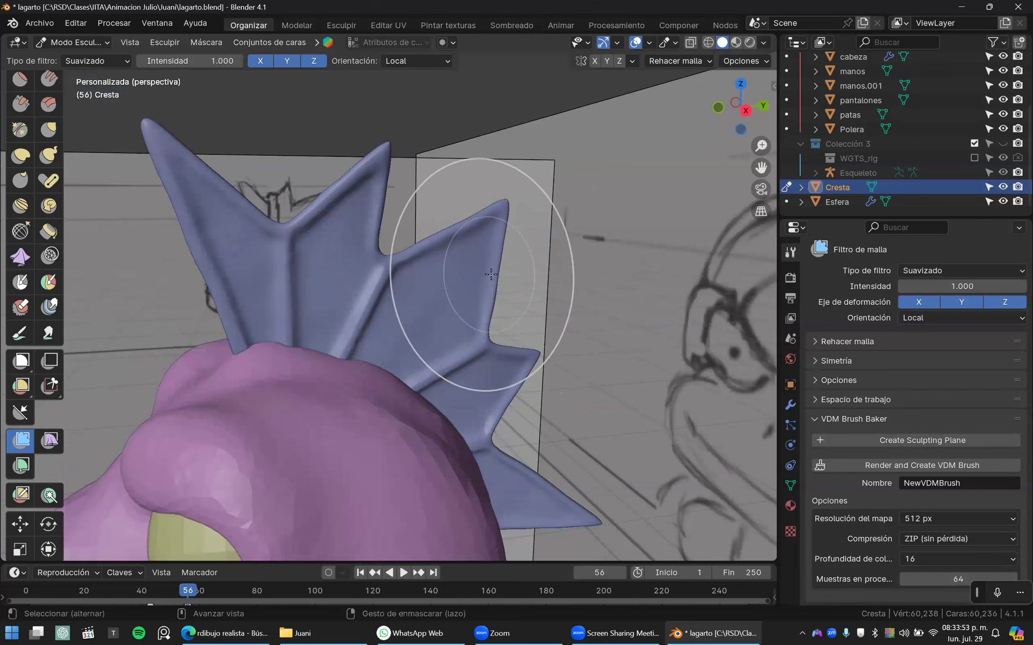
- Examine the crest's mesh density against the head in a temporary wireframe display
{"action": "mouse_move", "coordinate": [472, 300]}
{"action": "middle_mouse_down"}
{"action": "mouse_move", "coordinate": [438, 322]}
{"action": "mouse_move", "coordinate": [289, 316]}
{"action": "mouse_move", "coordinate": [388, 361]}
{"action": "mouse_move", "coordinate": [412, 387]}
{"action": "mouse_move", "coordinate": [532, 339]}
{"action": "mouse_move", "coordinate": [448, 323]}
{"action": "mouse_move", "coordinate": [372, 290]}
{"action": "mouse_move", "coordinate": [405, 295]}
{"action": "mouse_move", "coordinate": [438, 307]}
{"action": "mouse_move", "coordinate": [357, 307]}
{"action": "middle_mouse_up"}
{"action": "key", "text": "f"}
{"action": "left_click", "coordinate": [312, 293]}
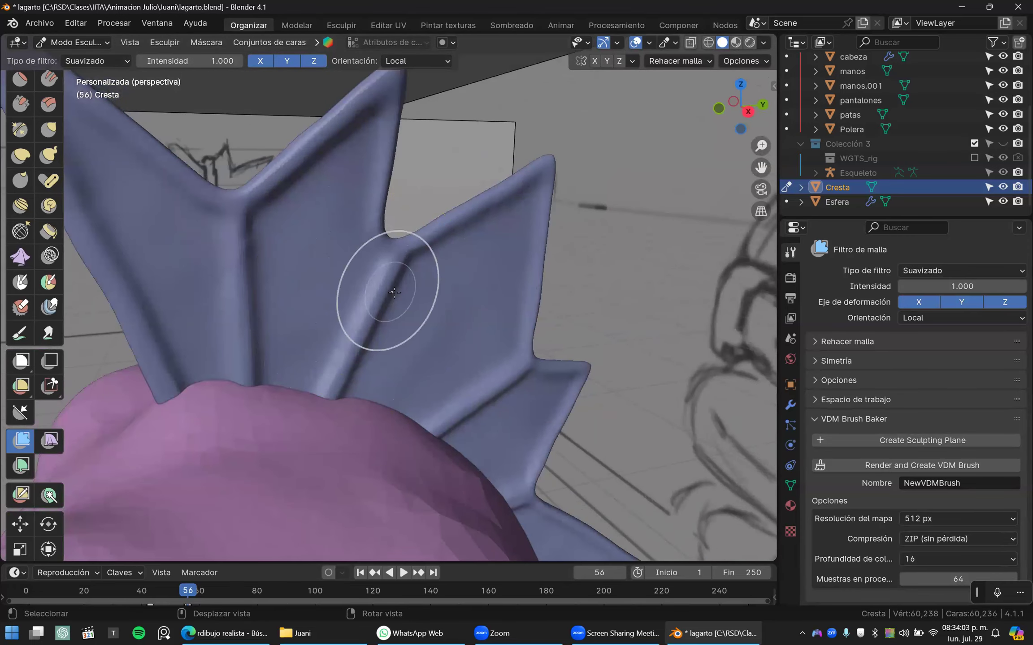
{"action": "scroll", "coordinate": [455, 311], "scroll_direction": "down", "scroll_amount": 2}
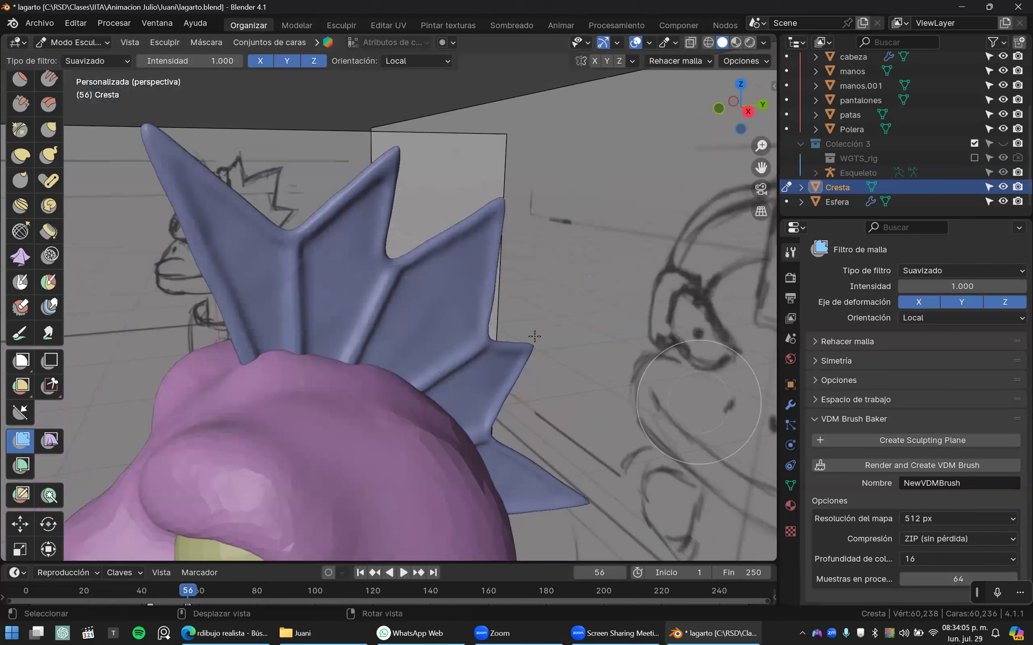
{"action": "key", "text": "shift+z"}
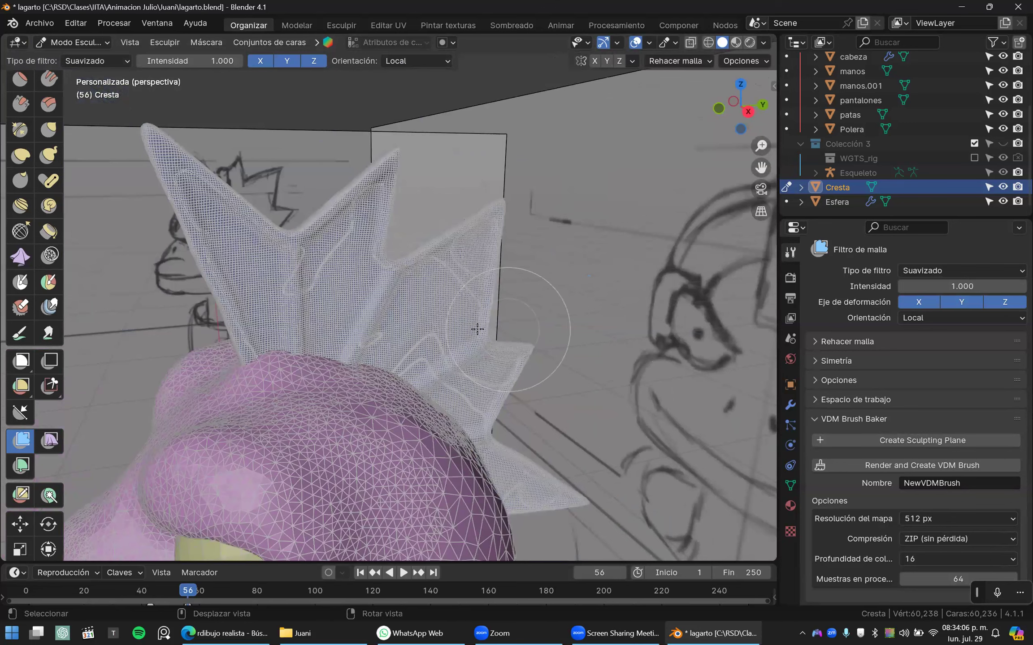
{"action": "scroll", "coordinate": [704, 408], "scroll_direction": "up", "scroll_amount": 5}
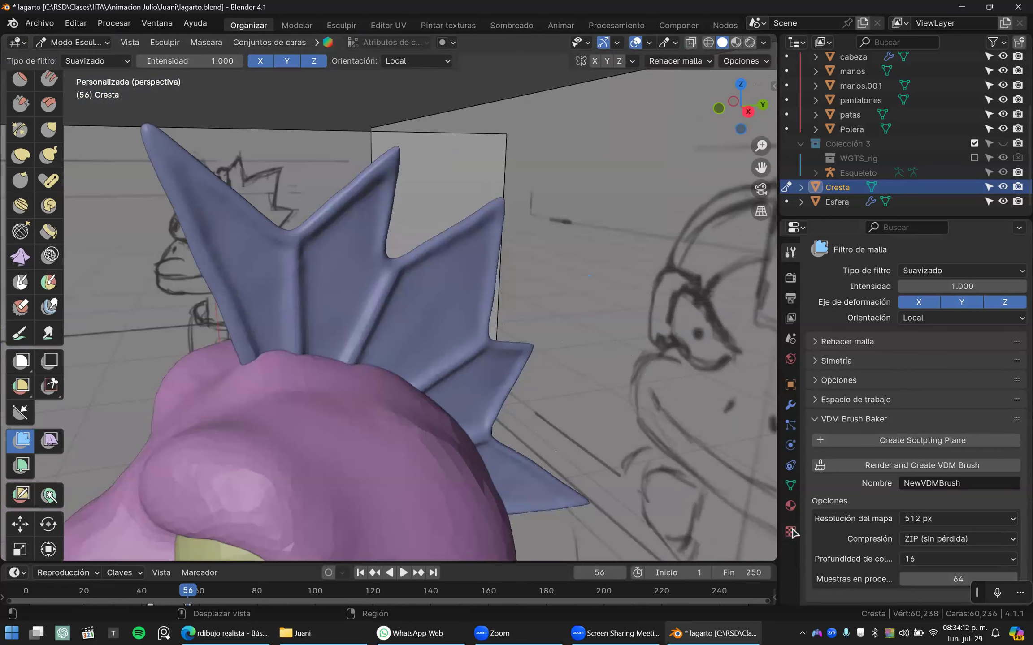
- Open the brush texture properties and draw an annotation arrow pointing at them
{"action": "left_click", "coordinate": [790, 532]}
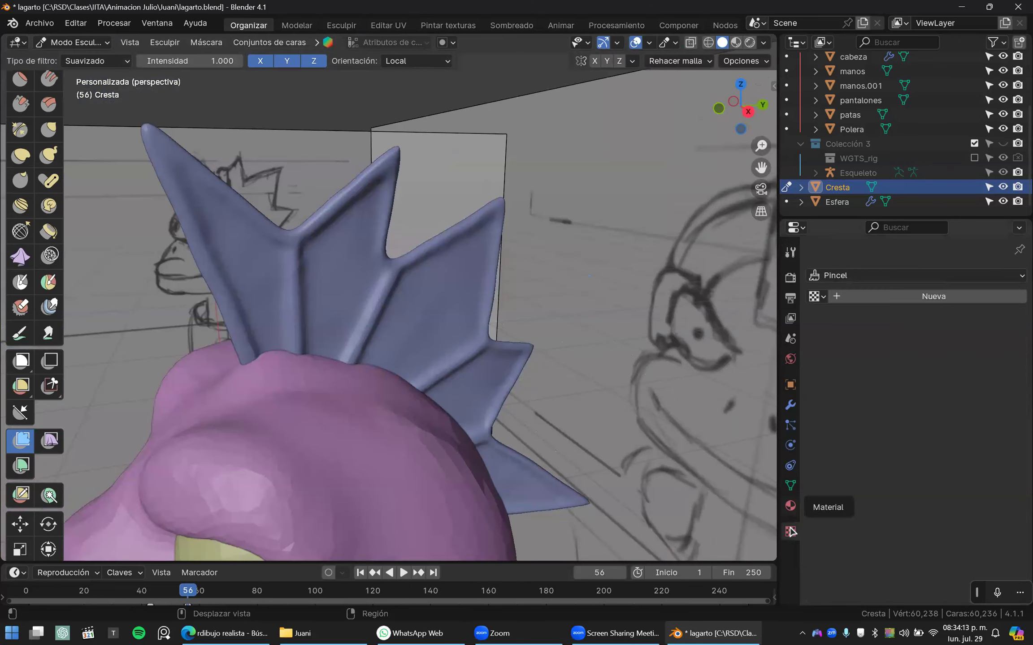
{"action": "key", "text": "d"}
{"action": "mouse_move", "coordinate": [614, 506]}
{"action": "left_mouse_down"}
{"action": "mouse_move", "coordinate": [773, 533]}
{"action": "mouse_move", "coordinate": [739, 539]}
{"action": "left_mouse_up"}
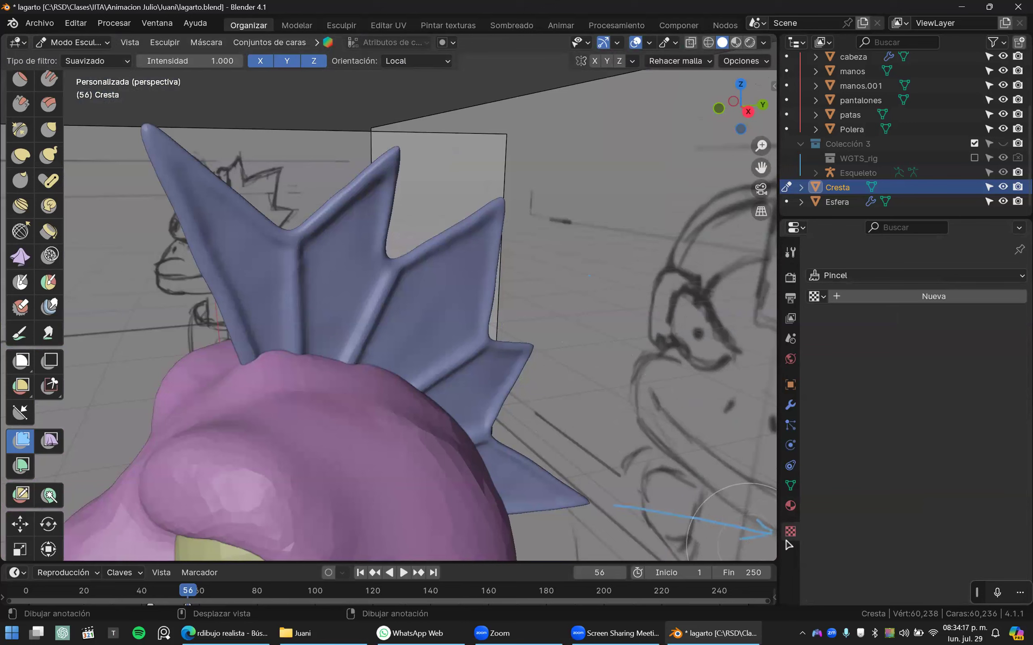
- Add a new brush texture and set its type to Nubes
{"action": "left_click", "coordinate": [864, 298]}
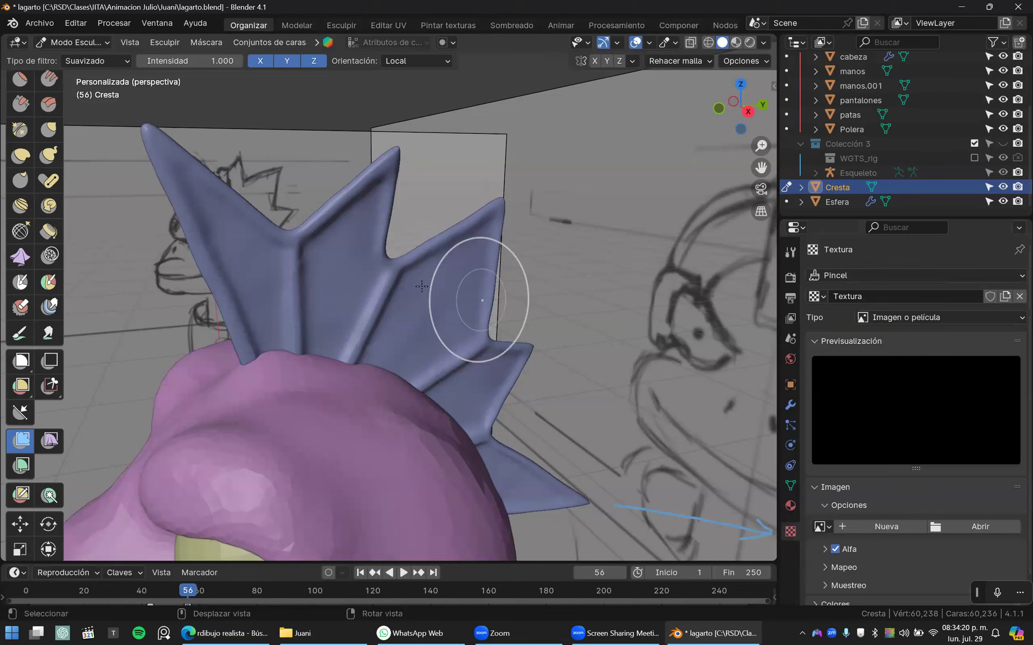
{"action": "key", "text": "shift+z"}
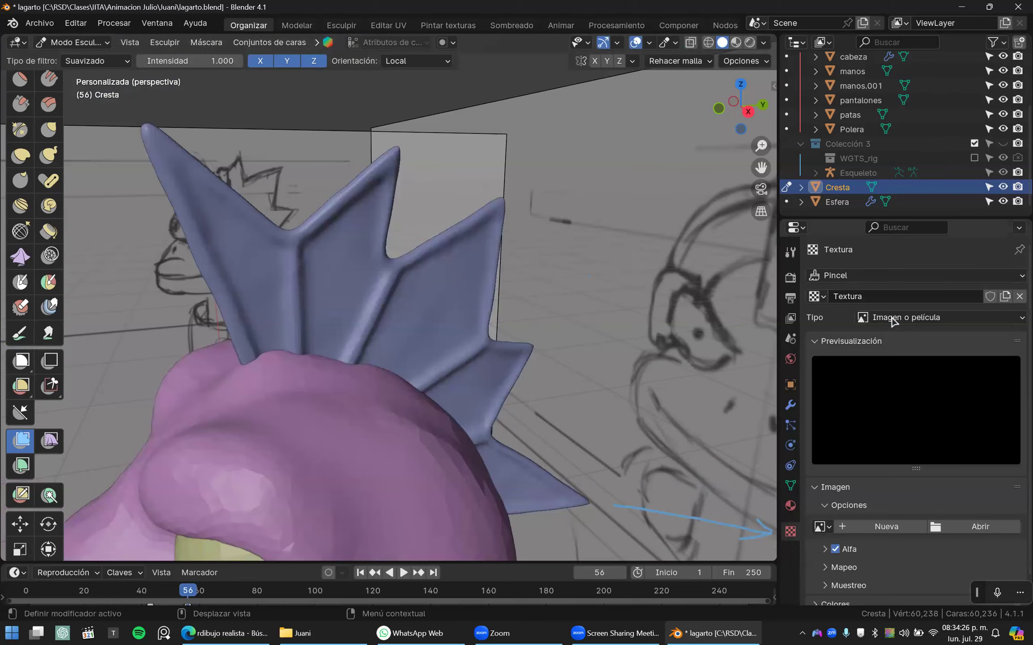
{"action": "left_click", "coordinate": [893, 317]}
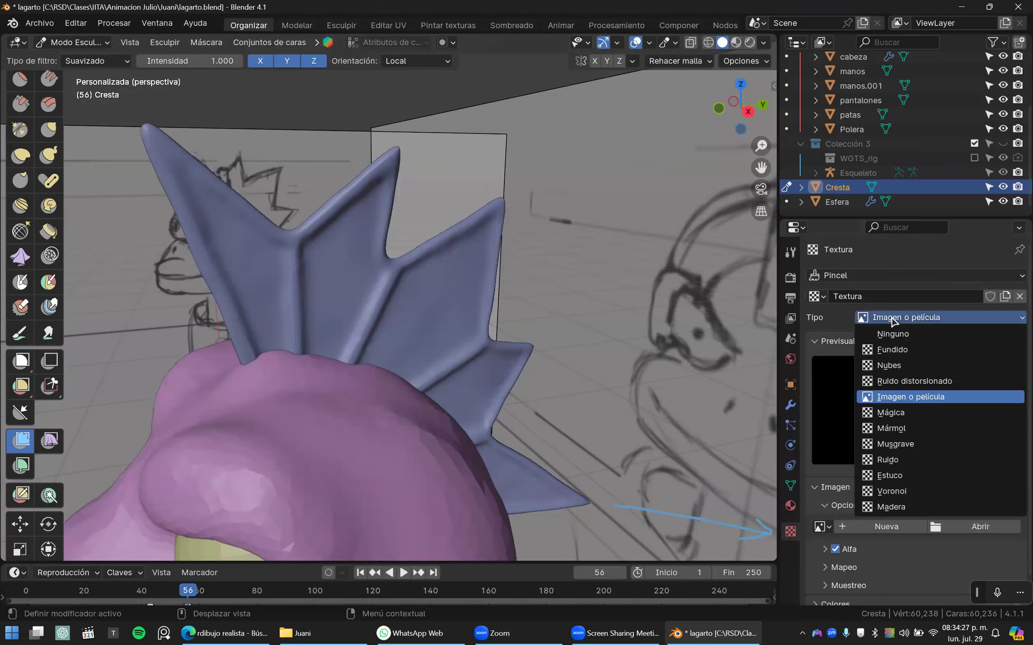
{"action": "left_click", "coordinate": [886, 367]}
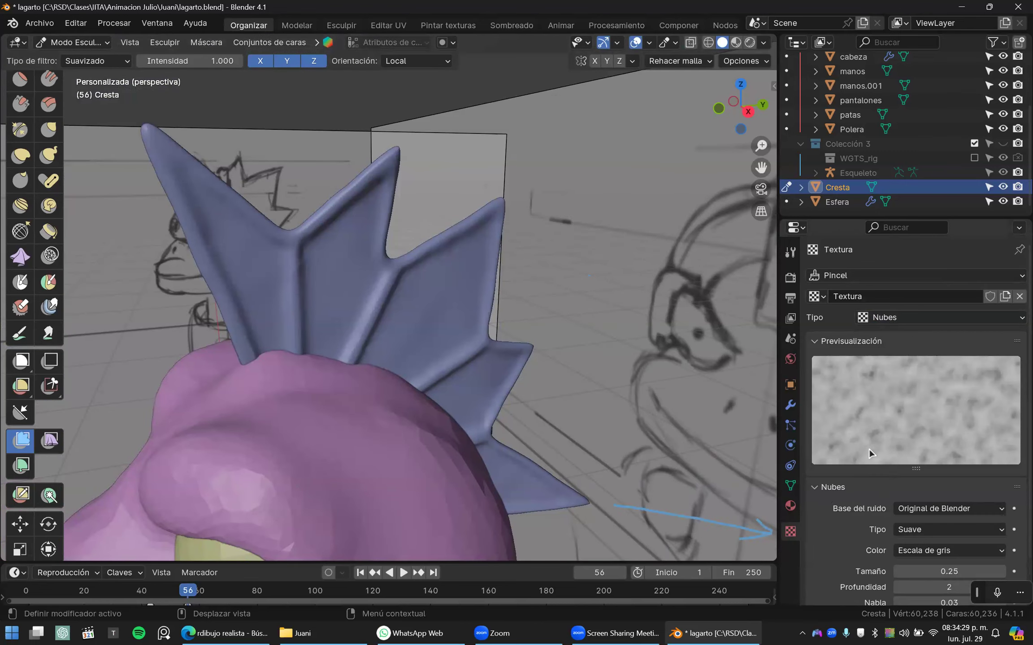
- Set the cloud texture's brightness to 0.680 and its contrast to 1.040
{"action": "scroll", "coordinate": [868, 461], "scroll_direction": "down", "scroll_amount": 2}
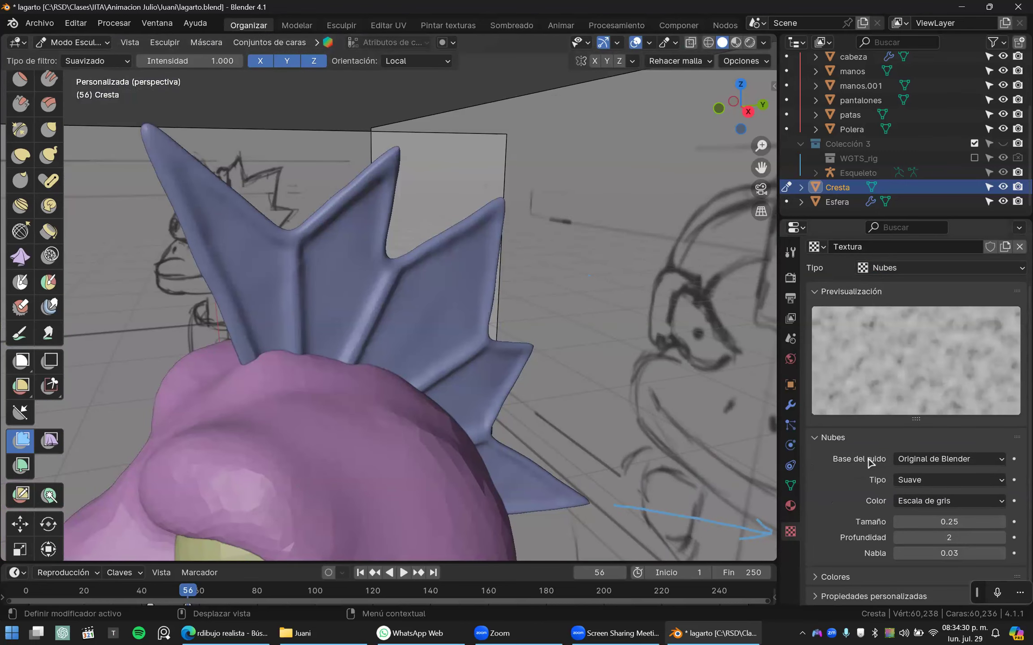
{"action": "left_click", "coordinate": [827, 579]}
{"action": "scroll", "coordinate": [843, 561], "scroll_direction": "down", "scroll_amount": 2}
{"action": "scroll", "coordinate": [859, 542], "scroll_direction": "down", "scroll_amount": 1}
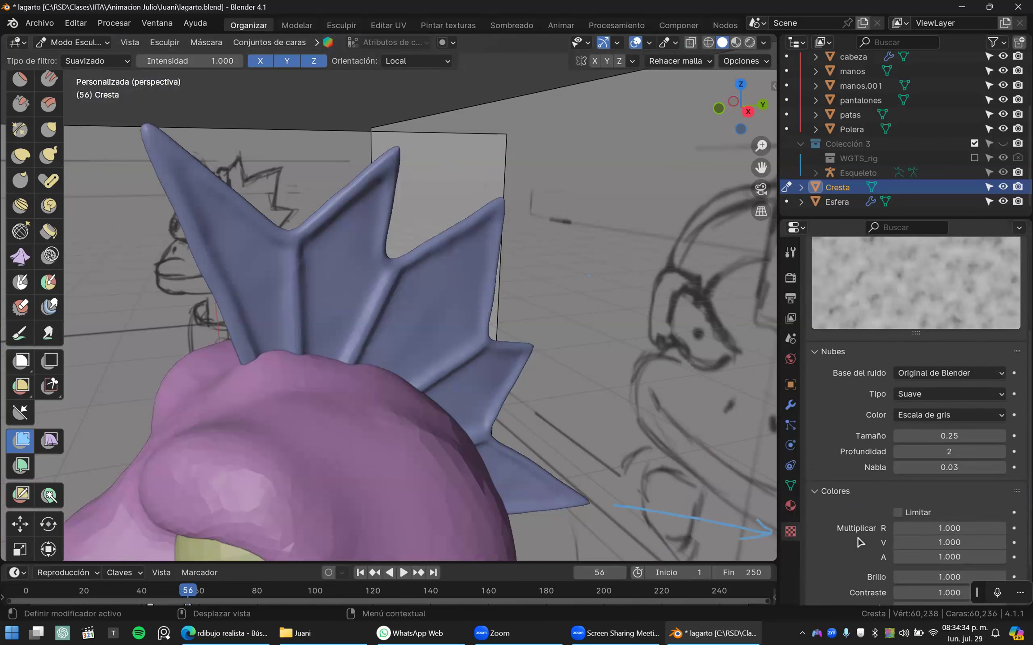
{"action": "left_click", "coordinate": [833, 352]}
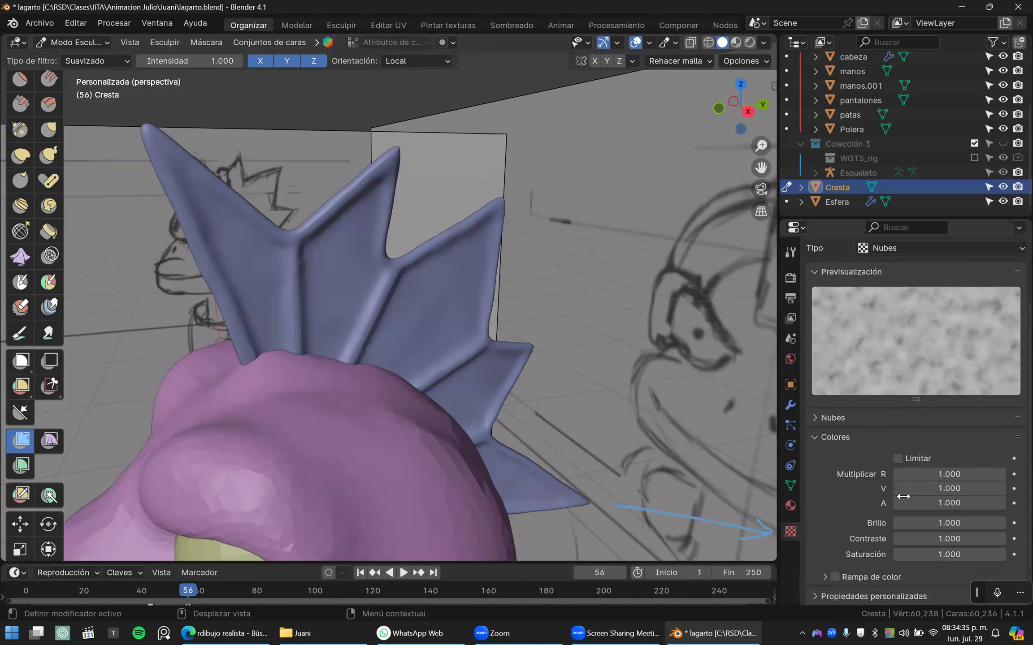
{"action": "mouse_move", "coordinate": [933, 539]}
{"action": "left_mouse_down"}
{"action": "mouse_move", "coordinate": [944, 539]}
{"action": "mouse_move", "coordinate": [891, 554]}
{"action": "mouse_move", "coordinate": [934, 555]}
{"action": "mouse_move", "coordinate": [933, 523]}
{"action": "mouse_move", "coordinate": [907, 523]}
{"action": "mouse_move", "coordinate": [928, 524]}
{"action": "left_mouse_up"}
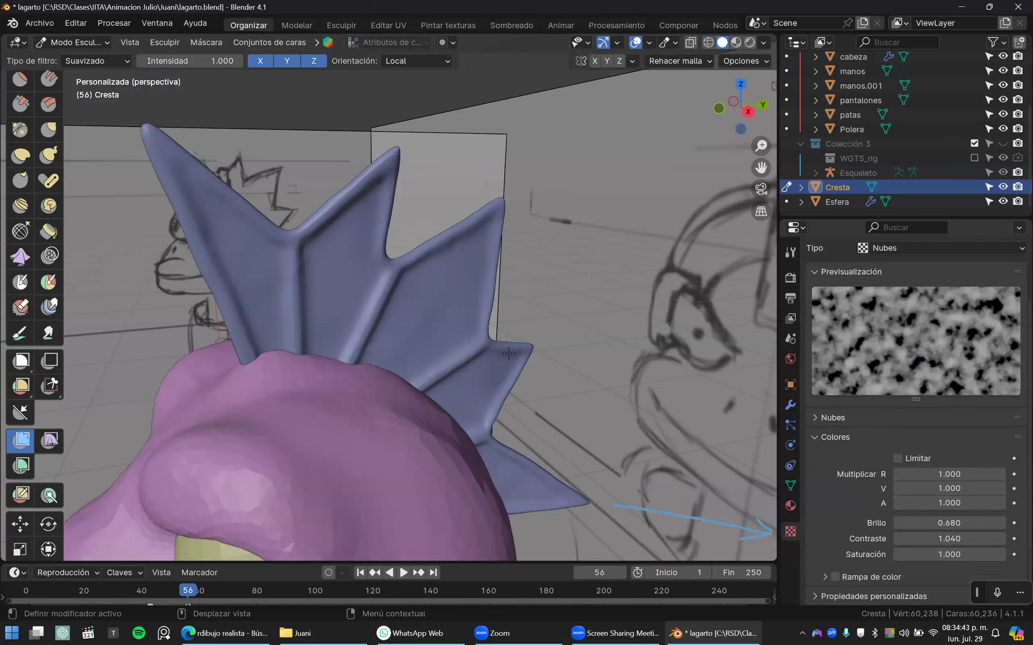
- Preview the cloud texture in the brush circle over the crest and review the texture's settings
{"action": "key", "text": "f"}
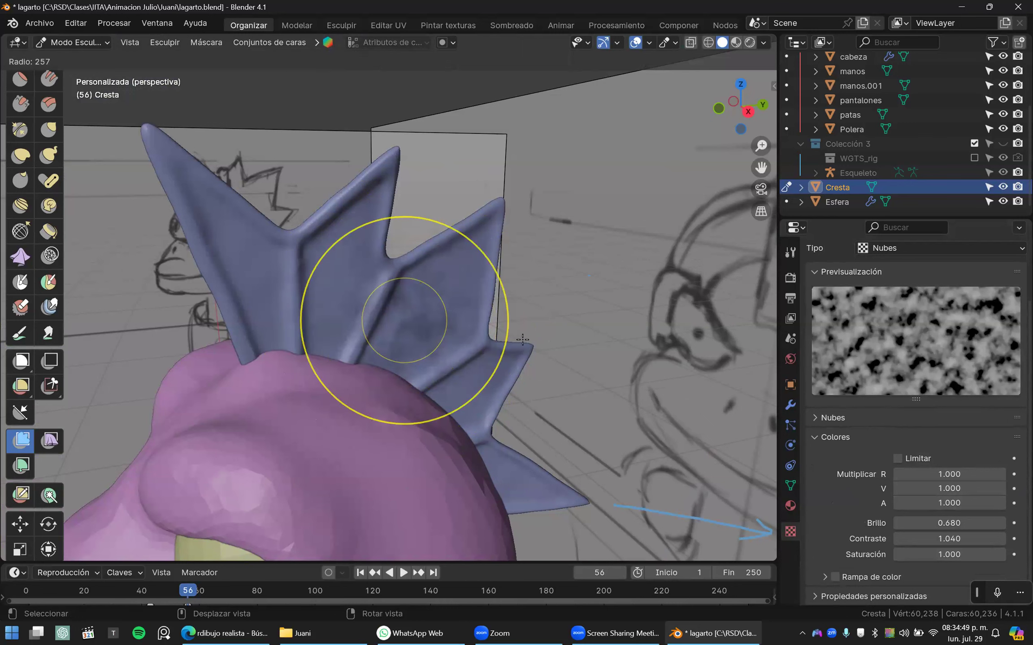
{"action": "left_click", "coordinate": [441, 319]}
{"action": "right_click", "coordinate": [443, 316]}
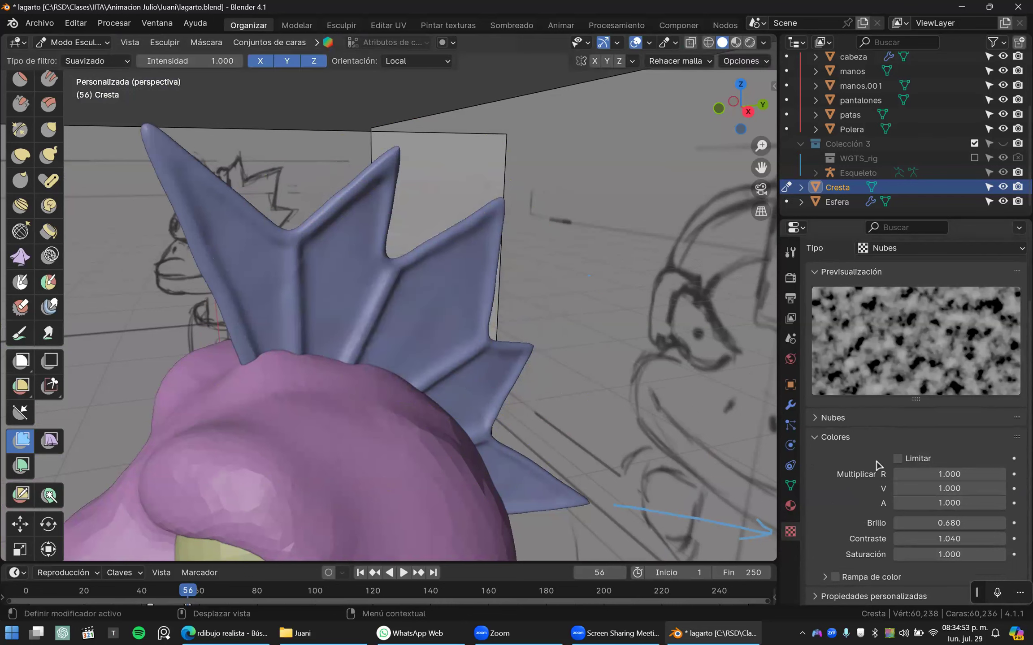
{"action": "scroll", "coordinate": [874, 473], "scroll_direction": "up", "scroll_amount": 2}
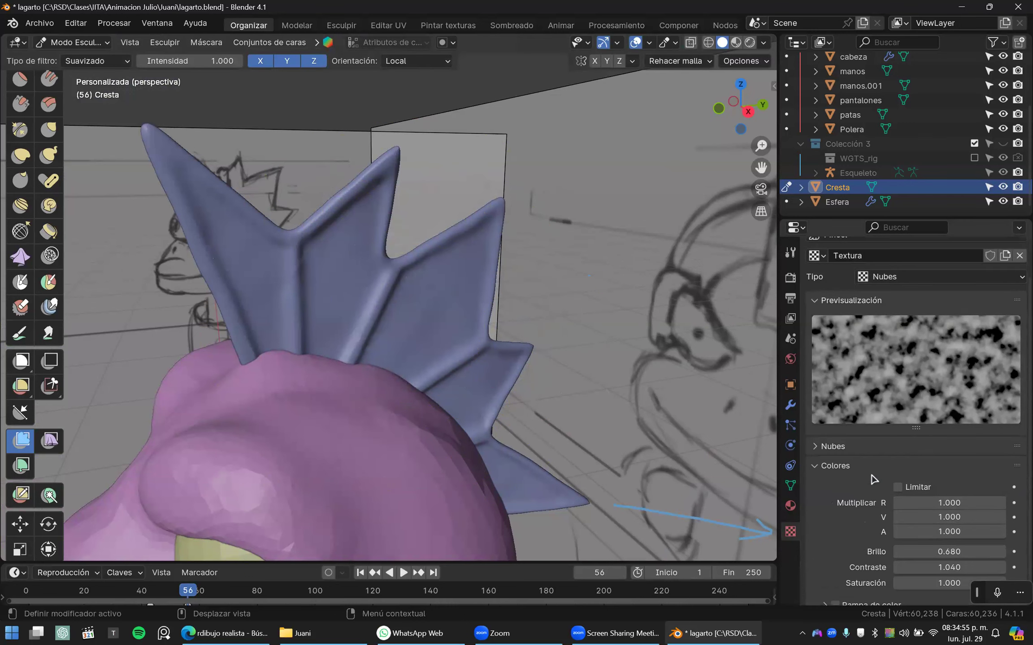
{"action": "scroll", "coordinate": [873, 480], "scroll_direction": "down", "scroll_amount": 2}
{"action": "scroll", "coordinate": [877, 479], "scroll_direction": "up", "scroll_amount": 3}
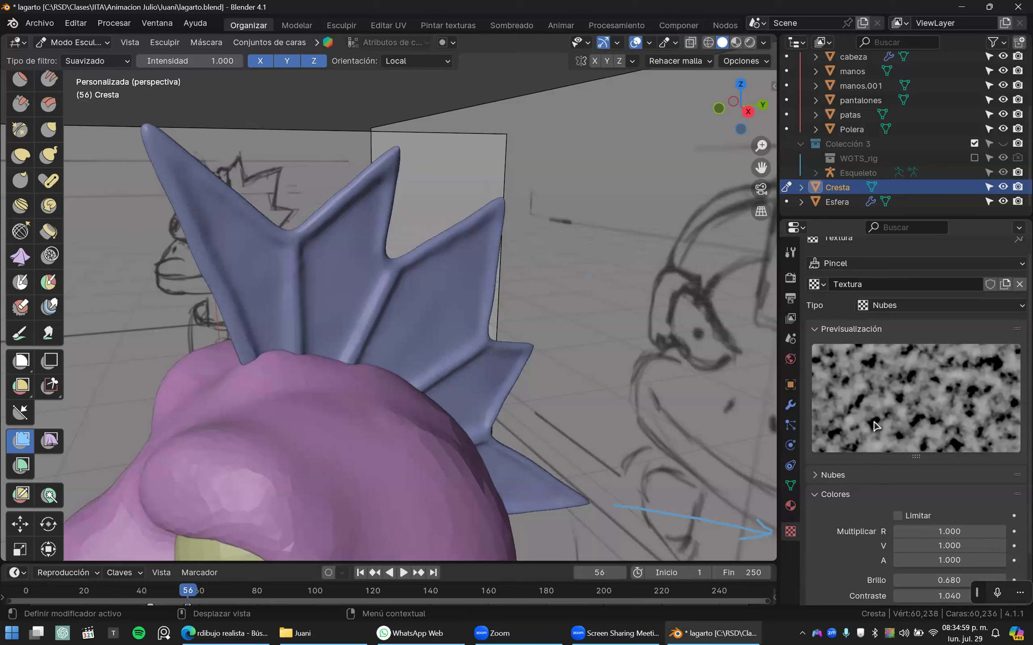
{"action": "scroll", "coordinate": [877, 440], "scroll_direction": "down", "scroll_amount": 3}
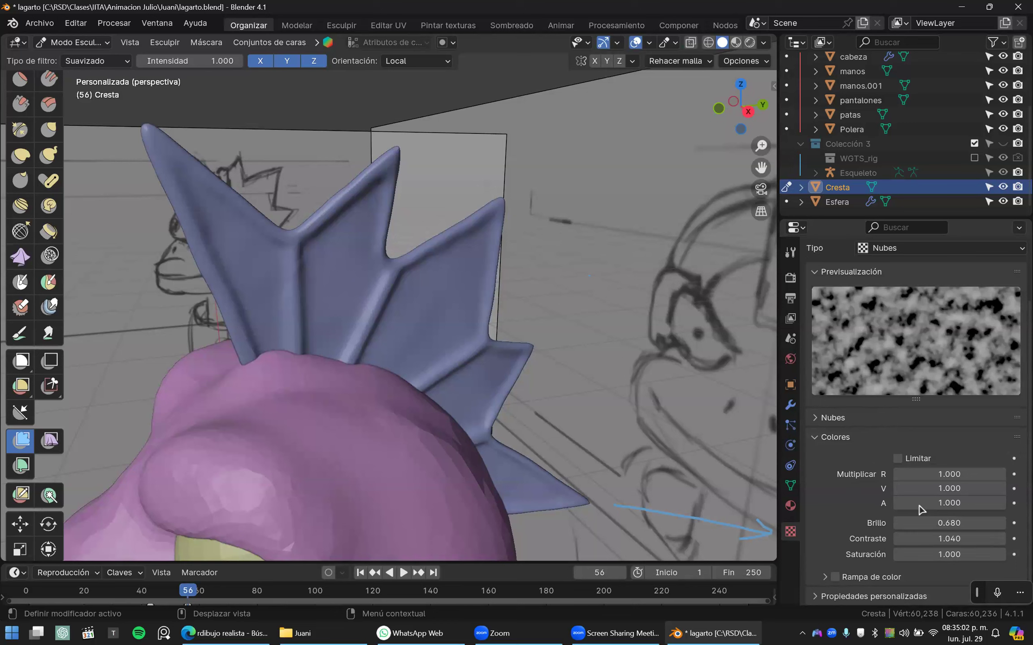
- Set the cloud texture's size to 0.46 and preview it in the brush circle over the crest
{"action": "left_click", "coordinate": [833, 417]}
{"action": "left_click_drag", "start_coordinate": [949, 502], "coordinate": [973, 502]}
{"action": "key", "text": "f"}
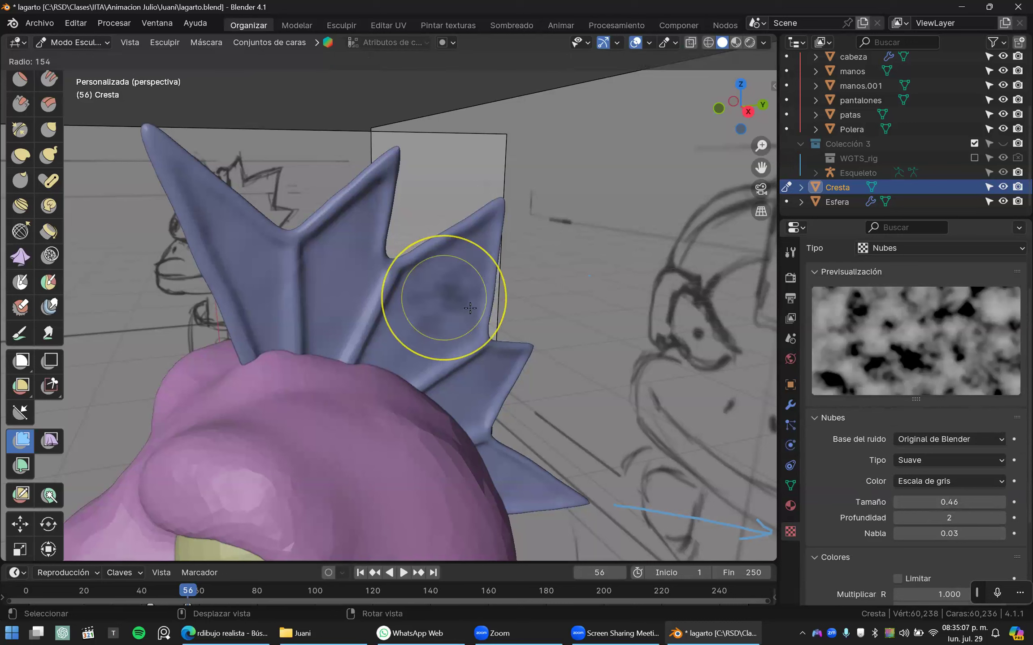
{"action": "right_click", "coordinate": [445, 300]}
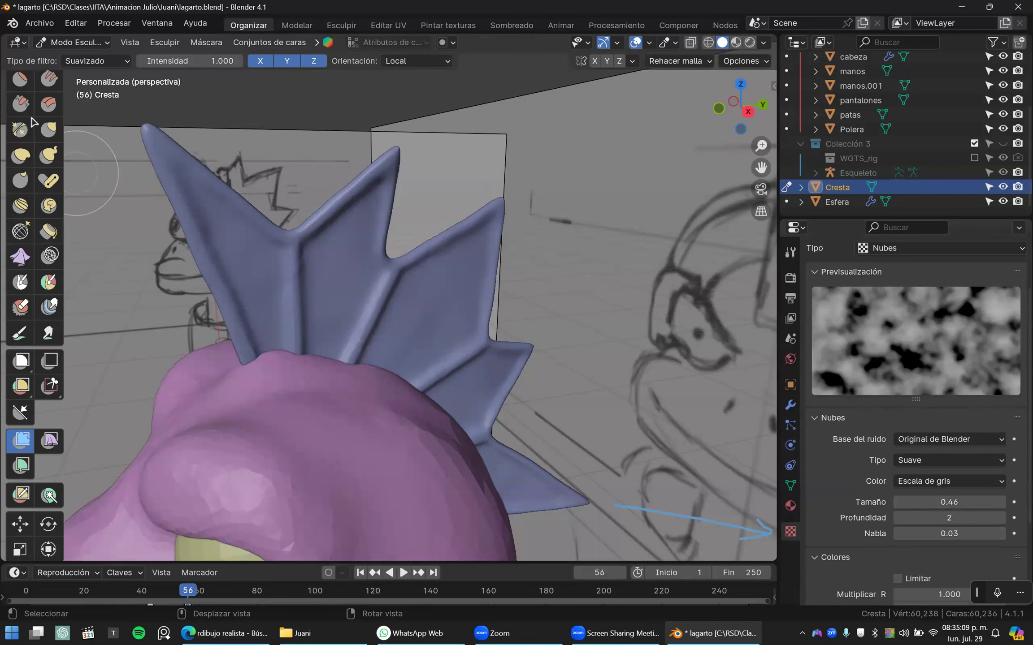
- Switch to the Draw brush and try a line stroke on the crest segment between the two front ridges
{"action": "scroll", "coordinate": [18, 94], "scroll_direction": "up", "scroll_amount": 5}
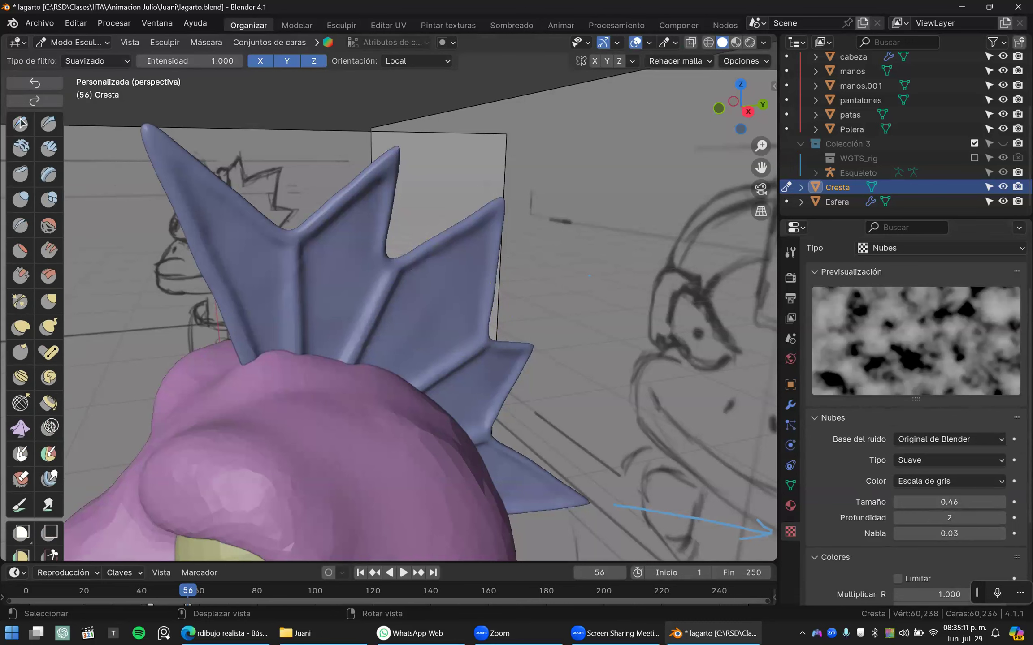
{"action": "key", "text": "x"}
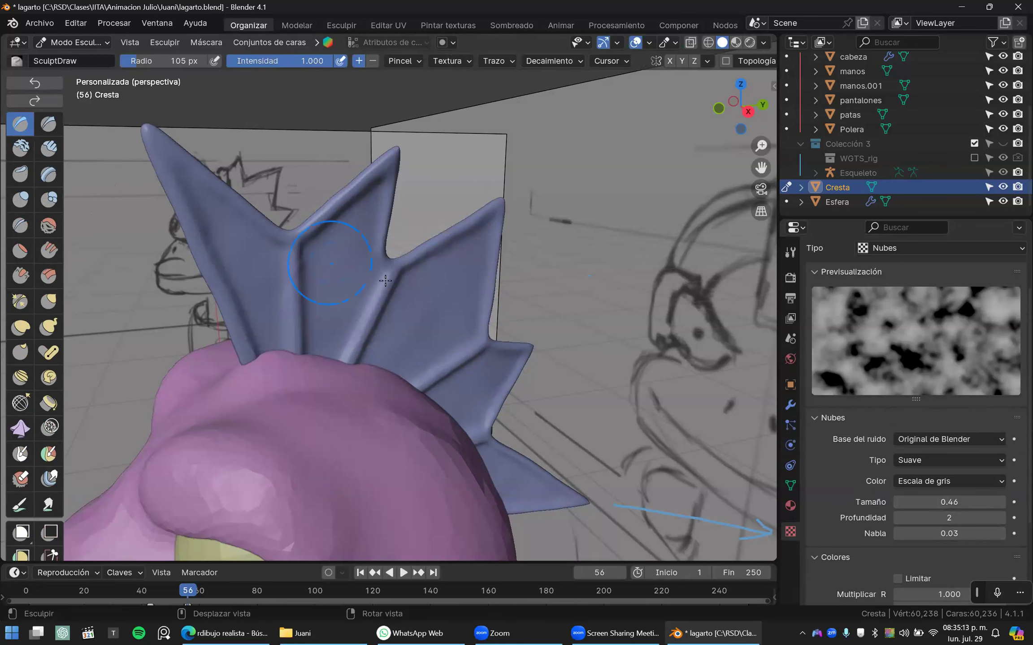
{"action": "scroll", "coordinate": [343, 282], "scroll_direction": "up", "scroll_amount": 2}
{"action": "key", "text": "f"}
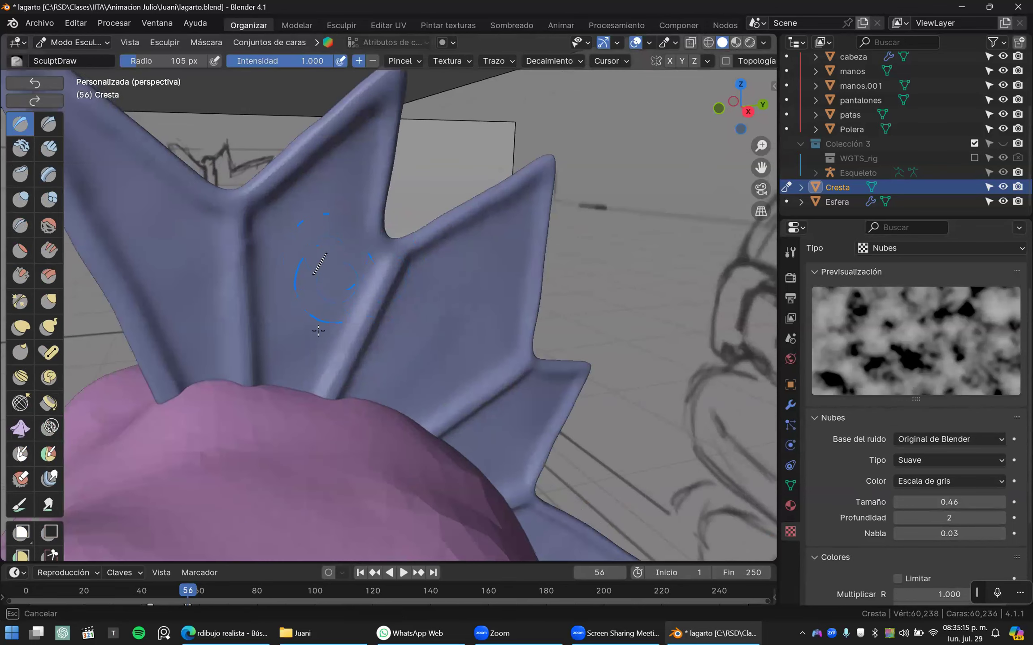
{"action": "key", "text": "Escape"}
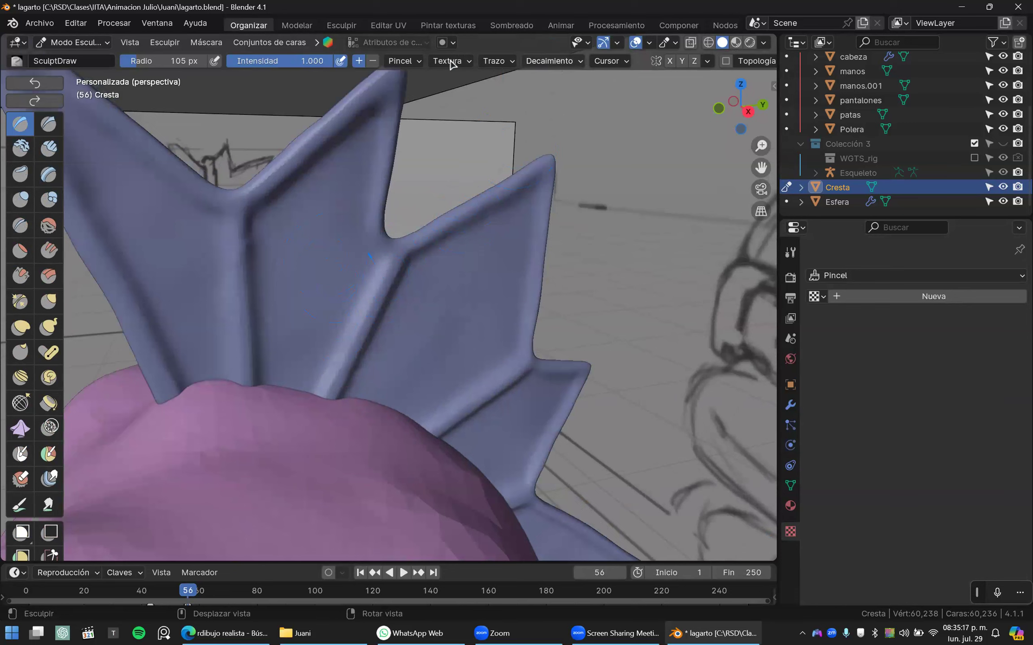
- Assign the existing Nubes texture, Textura, to the Draw brush
{"action": "left_click", "coordinate": [448, 63]}
{"action": "left_click", "coordinate": [386, 89]}
{"action": "left_click", "coordinate": [406, 134]}
{"action": "left_click", "coordinate": [449, 61]}
{"action": "left_click", "coordinate": [388, 89]}
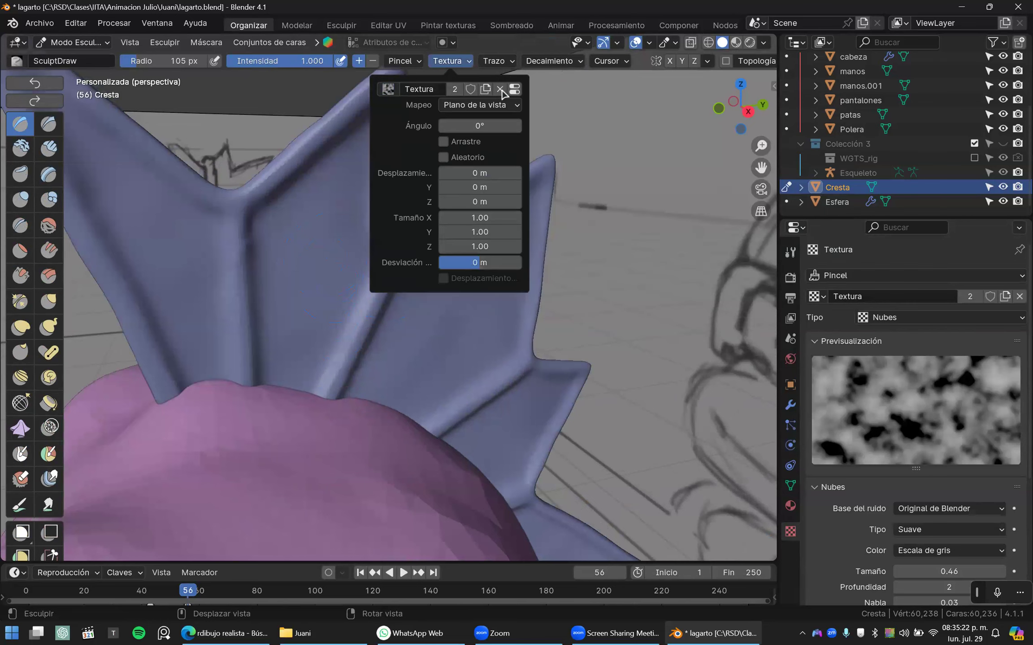
- Set the Draw brush's stroke method to Espacio and try a stroke on the crest segment between the two front ridges
{"action": "left_click", "coordinate": [497, 61]}
{"action": "left_click", "coordinate": [515, 89]}
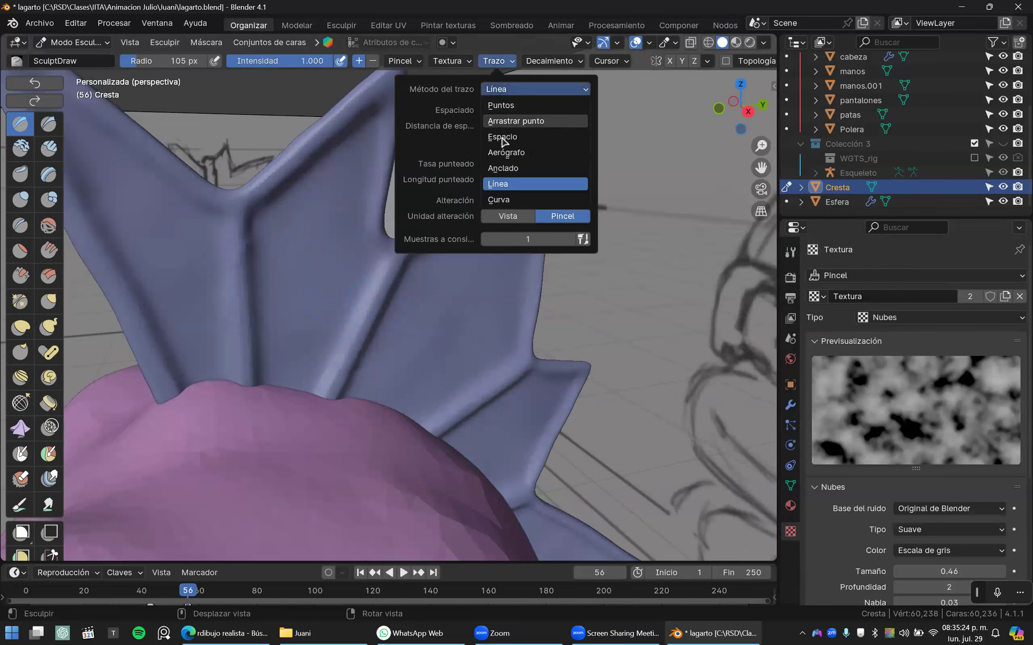
{"action": "left_click", "coordinate": [502, 136]}
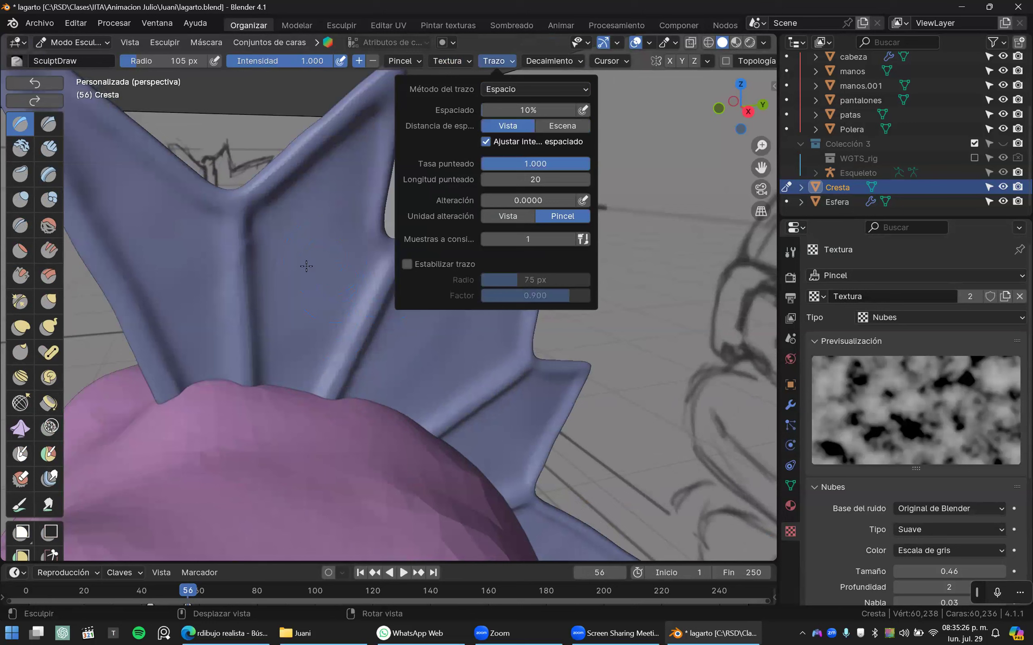
{"action": "left_click_drag", "start_coordinate": [331, 197], "coordinate": [304, 316]}
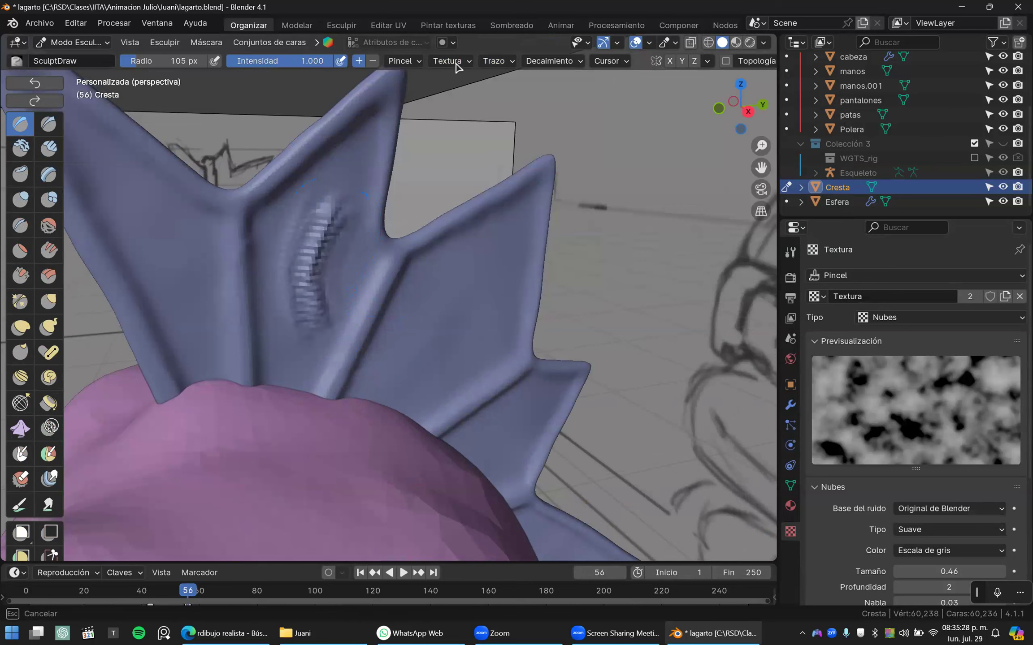
{"action": "key", "text": "ctrl+z"}
- Try the Plano del área texture mapping with a winding stroke across two crest segments
{"action": "left_click", "coordinate": [452, 61]}
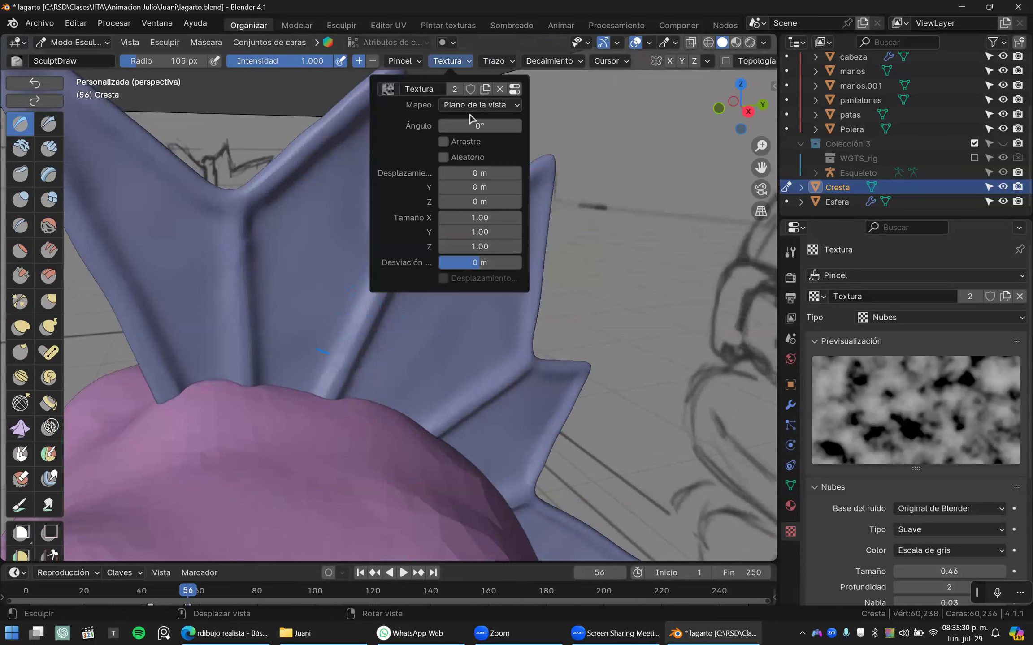
{"action": "left_click", "coordinate": [480, 104]}
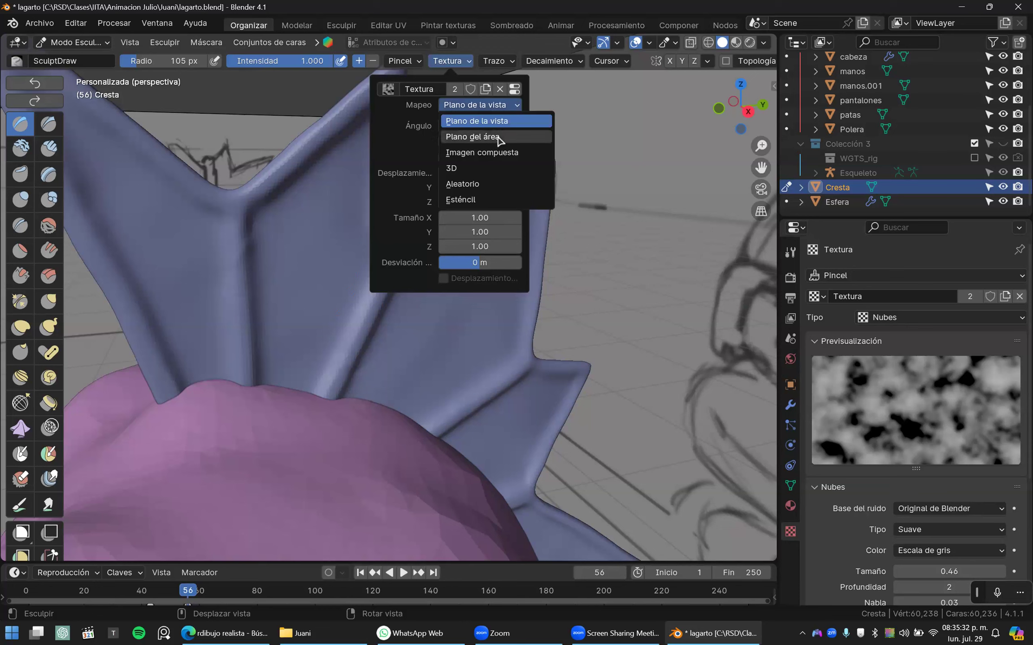
{"action": "left_click", "coordinate": [473, 137]}
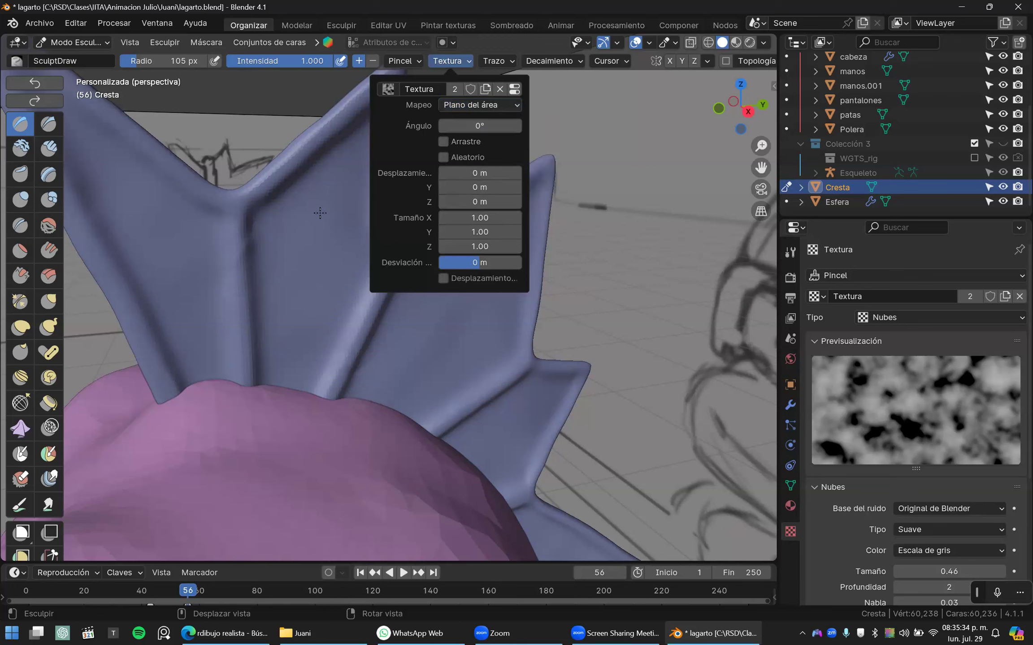
{"action": "mouse_move", "coordinate": [332, 197]}
{"action": "left_mouse_down"}
{"action": "mouse_move", "coordinate": [298, 314]}
{"action": "mouse_move", "coordinate": [354, 332]}
{"action": "mouse_move", "coordinate": [470, 296]}
{"action": "left_mouse_up"}
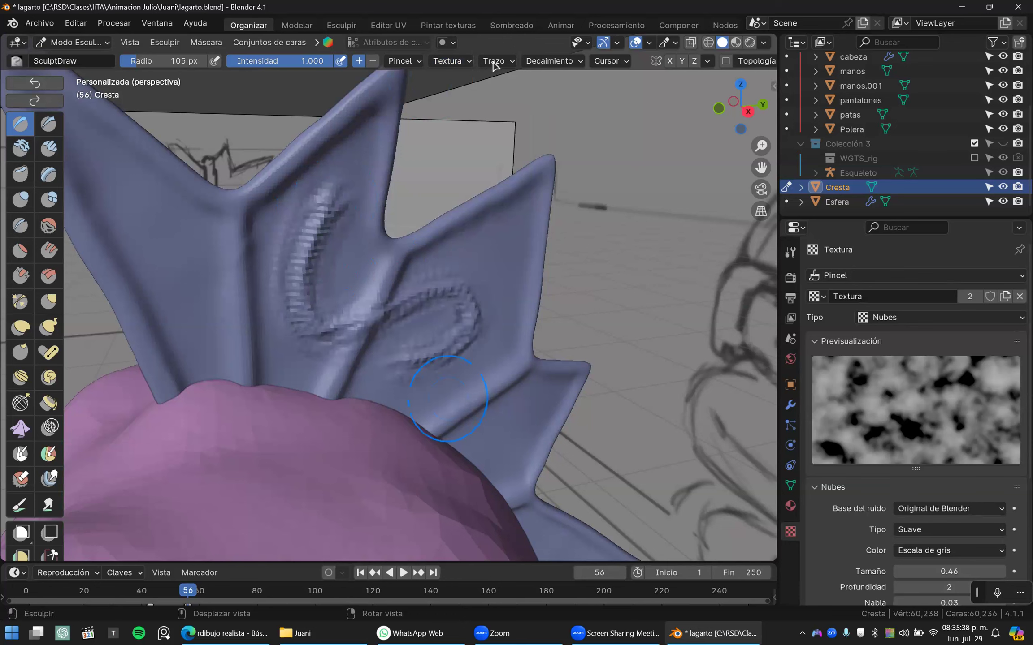
{"action": "key", "text": "ctrl+z"}
{"action": "left_click", "coordinate": [494, 61]}
{"action": "left_click", "coordinate": [492, 89]}
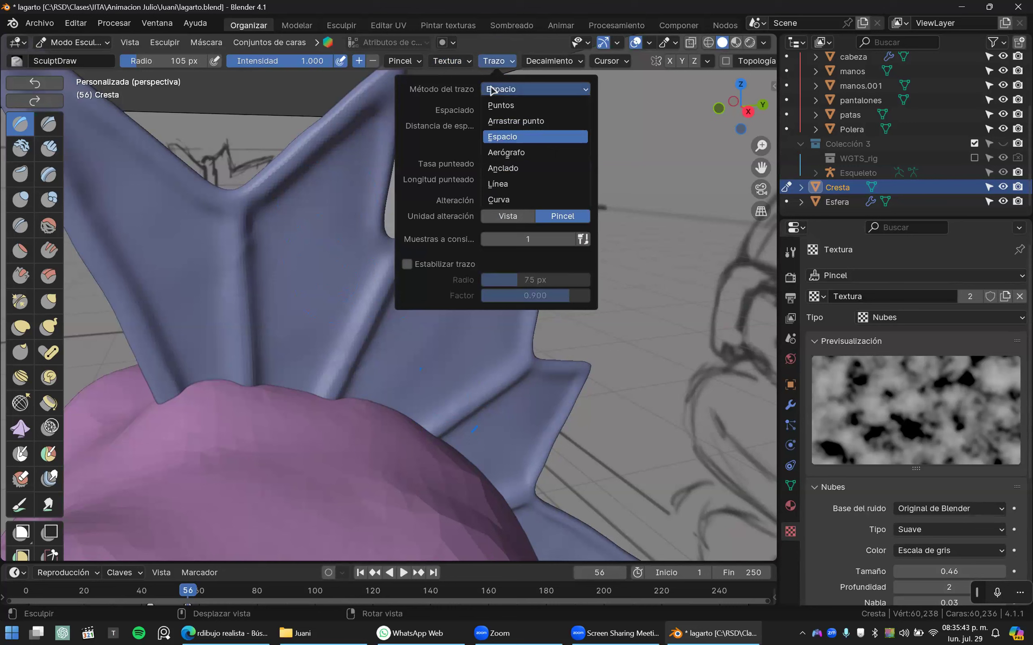
- Set the brush texture's mapping to Imagen compuesta and try a short stroke on the crest
{"action": "left_click", "coordinate": [448, 61]}
{"action": "left_click", "coordinate": [456, 106]}
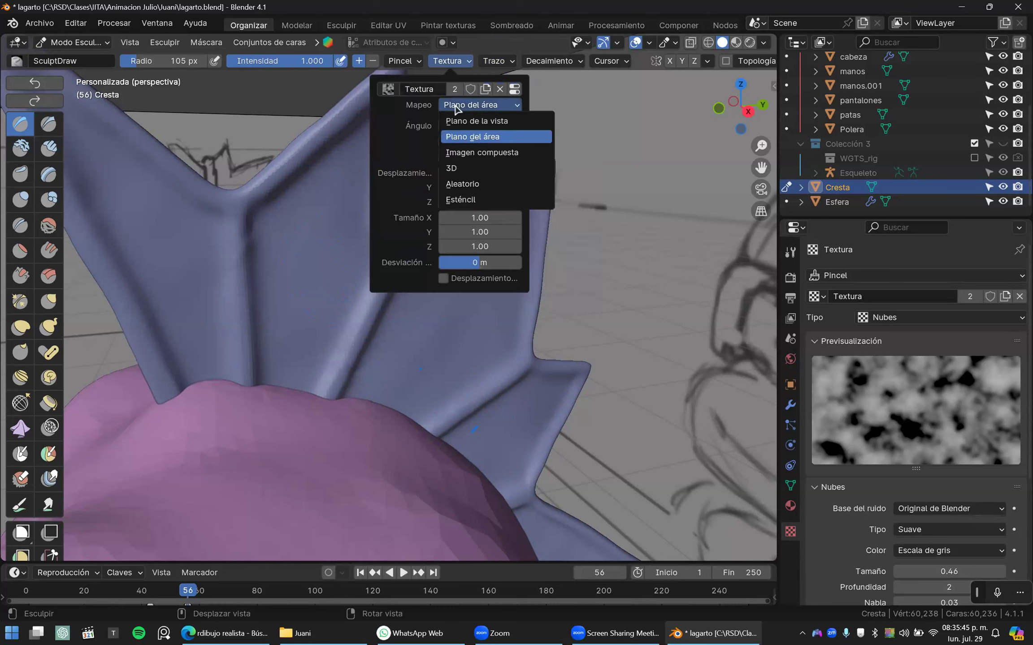
{"action": "left_click", "coordinate": [458, 152]}
{"action": "mouse_move", "coordinate": [314, 197]}
{"action": "left_mouse_down"}
{"action": "mouse_move", "coordinate": [365, 262]}
{"action": "mouse_move", "coordinate": [358, 242]}
{"action": "left_mouse_up"}
{"action": "key", "text": "ctrl+z"}
- Set the brush radius to 117 px and the intensity to 0.612, and try a stroke on the crest
{"action": "key", "text": "f"}
{"action": "left_click", "coordinate": [325, 225]}
{"action": "left_click_drag", "start_coordinate": [326, 61], "coordinate": [287, 61]}
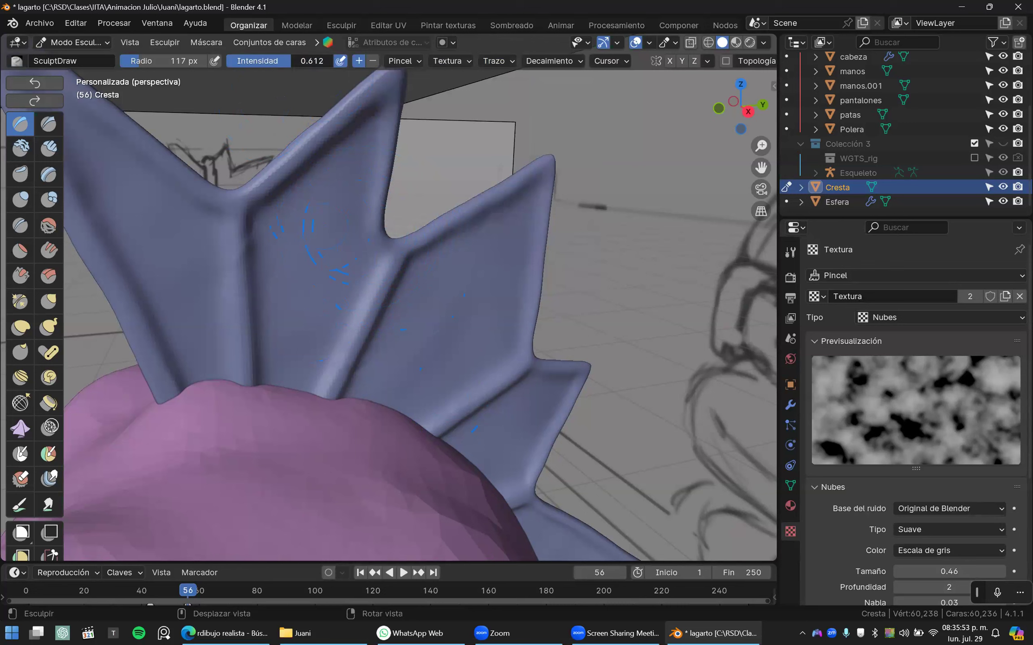
{"action": "mouse_move", "coordinate": [329, 192]}
{"action": "left_mouse_down"}
{"action": "mouse_move", "coordinate": [313, 324]}
{"action": "mouse_move", "coordinate": [324, 255]}
{"action": "left_mouse_up"}
{"action": "key", "text": "ctrl+z"}
- Set the cloud texture's size to 1.03 and try textured strokes over two neighbouring crest segments
{"action": "scroll", "coordinate": [896, 483], "scroll_direction": "down", "scroll_amount": 4}
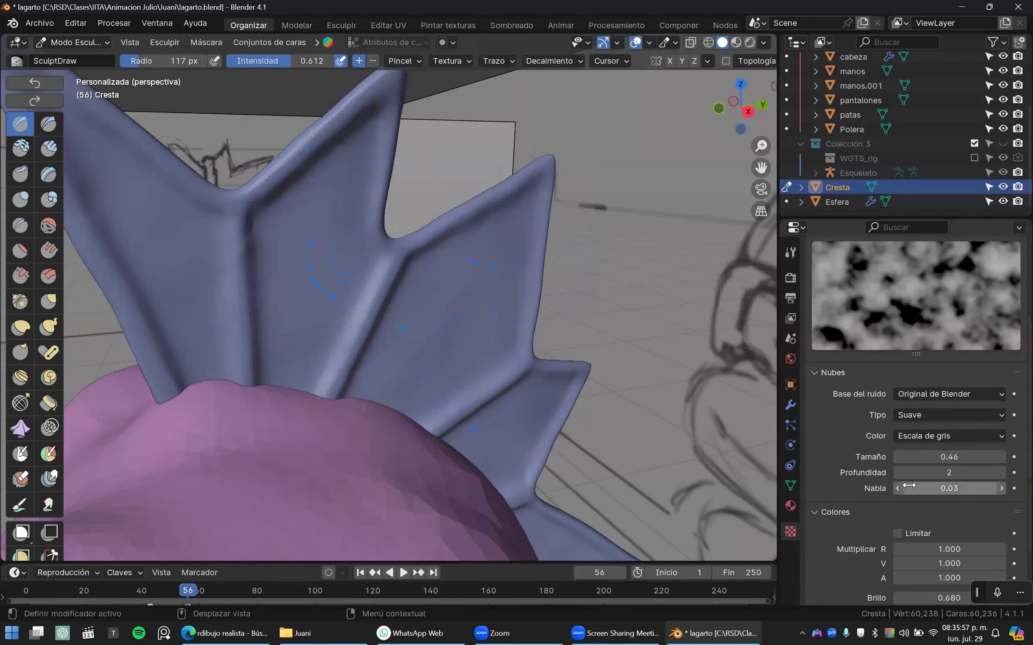
{"action": "left_click_drag", "start_coordinate": [937, 457], "coordinate": [971, 457]}
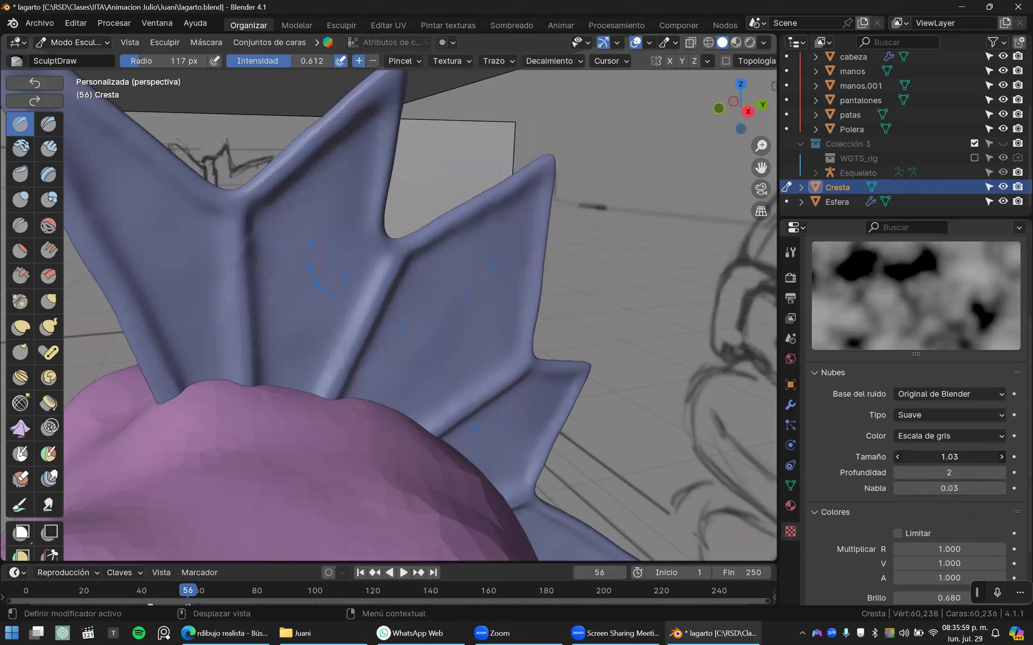
{"action": "mouse_move", "coordinate": [335, 205]}
{"action": "left_mouse_down"}
{"action": "mouse_move", "coordinate": [320, 233]}
{"action": "mouse_move", "coordinate": [337, 232]}
{"action": "mouse_move", "coordinate": [334, 166]}
{"action": "mouse_move", "coordinate": [298, 206]}
{"action": "mouse_move", "coordinate": [368, 252]}
{"action": "left_mouse_up"}
{"action": "mouse_move", "coordinate": [304, 374]}
{"action": "left_mouse_down"}
{"action": "mouse_move", "coordinate": [424, 291]}
{"action": "mouse_move", "coordinate": [381, 349]}
{"action": "mouse_move", "coordinate": [515, 269]}
{"action": "mouse_move", "coordinate": [476, 256]}
{"action": "left_mouse_up"}
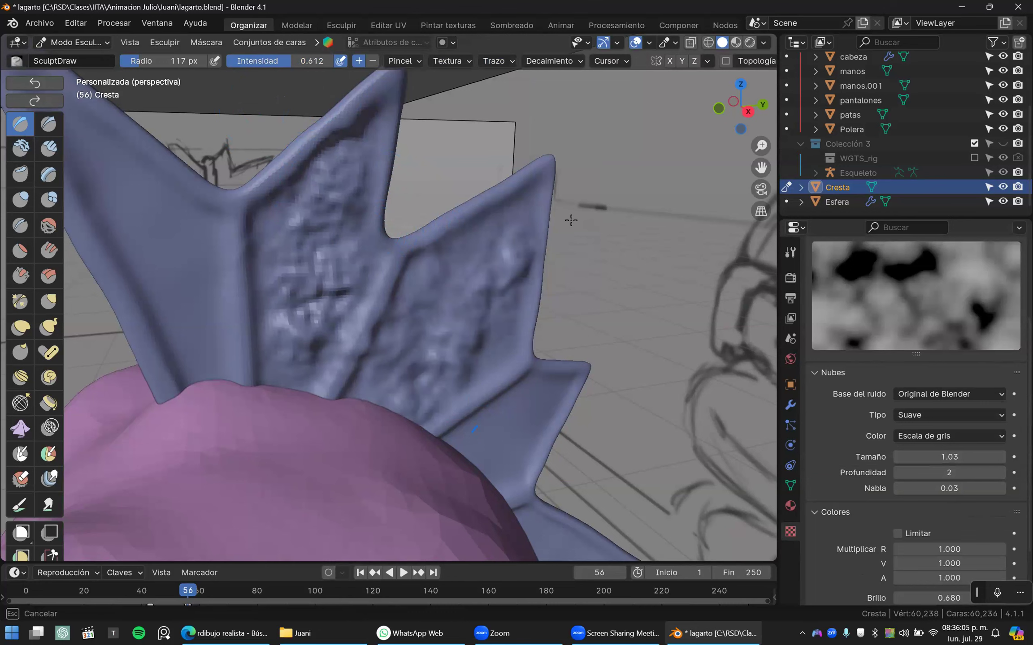
{"action": "key", "text": "ctrl+z"}
- Try a textured stroke across the crest's middle segment near the head, and undo it
{"action": "scroll", "coordinate": [440, 290], "scroll_direction": "down", "scroll_amount": 3}
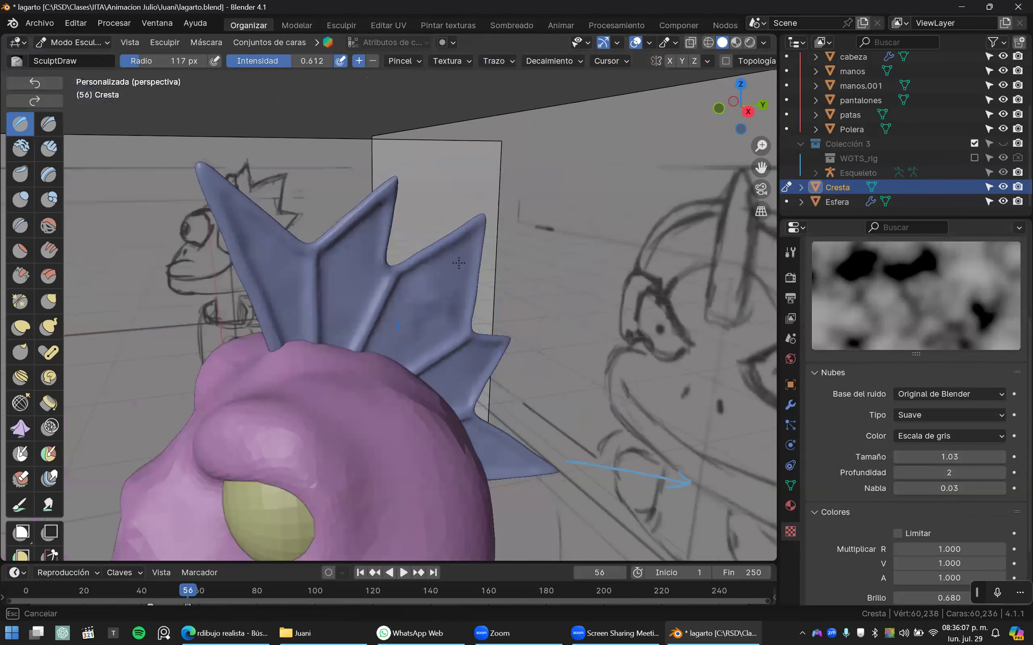
{"action": "scroll", "coordinate": [408, 381], "scroll_direction": "up", "scroll_amount": 2}
{"action": "scroll", "coordinate": [408, 381], "scroll_direction": "up", "scroll_amount": 1}
{"action": "mouse_move", "coordinate": [415, 358]}
{"action": "left_mouse_down"}
{"action": "mouse_move", "coordinate": [464, 314]}
{"action": "mouse_move", "coordinate": [457, 298]}
{"action": "mouse_move", "coordinate": [390, 361]}
{"action": "mouse_move", "coordinate": [469, 358]}
{"action": "left_mouse_up"}
{"action": "key", "text": "ctrl+z"}
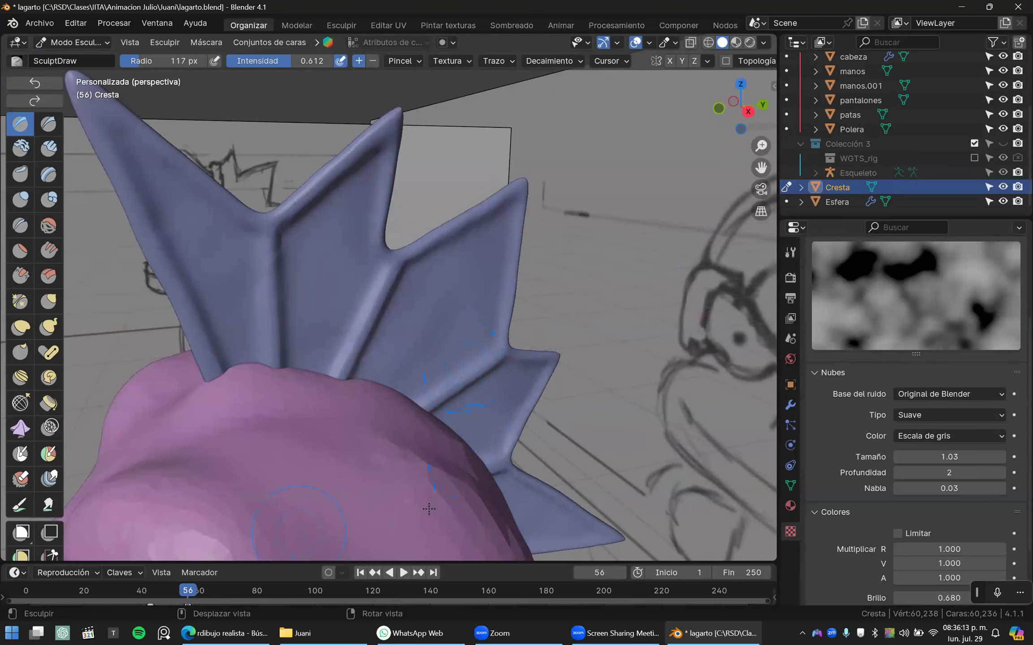
{"action": "middle_click_drag", "start_coordinate": [452, 439], "coordinate": [418, 348]}
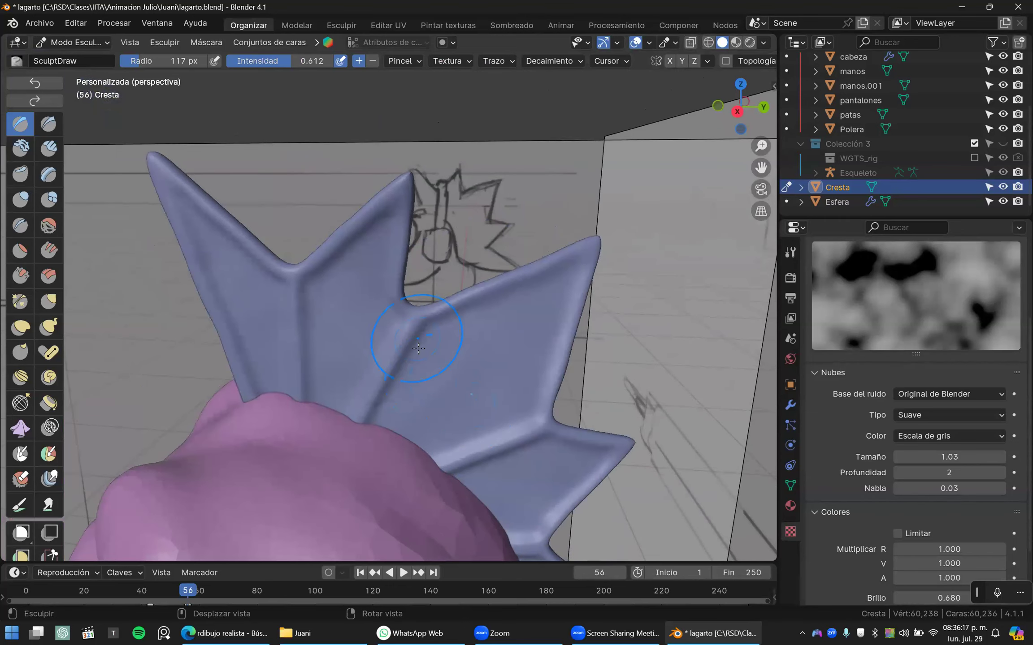
- Expand the online asset search and unlink the cloud texture Textura from the Draw brush
{"action": "left_click", "coordinate": [317, 44]}
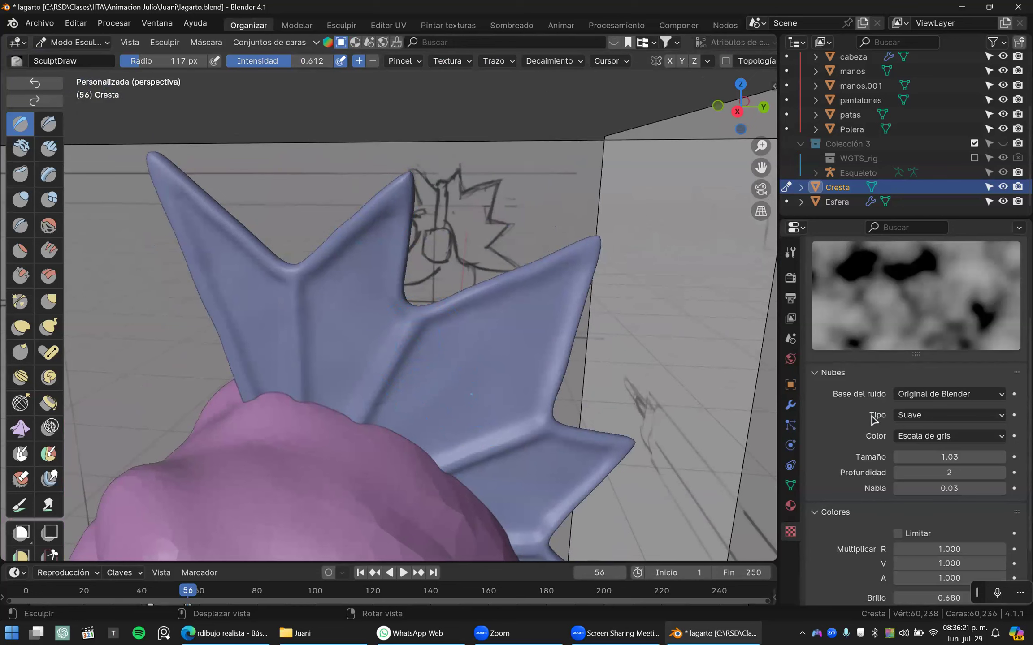
{"action": "left_click", "coordinate": [447, 61]}
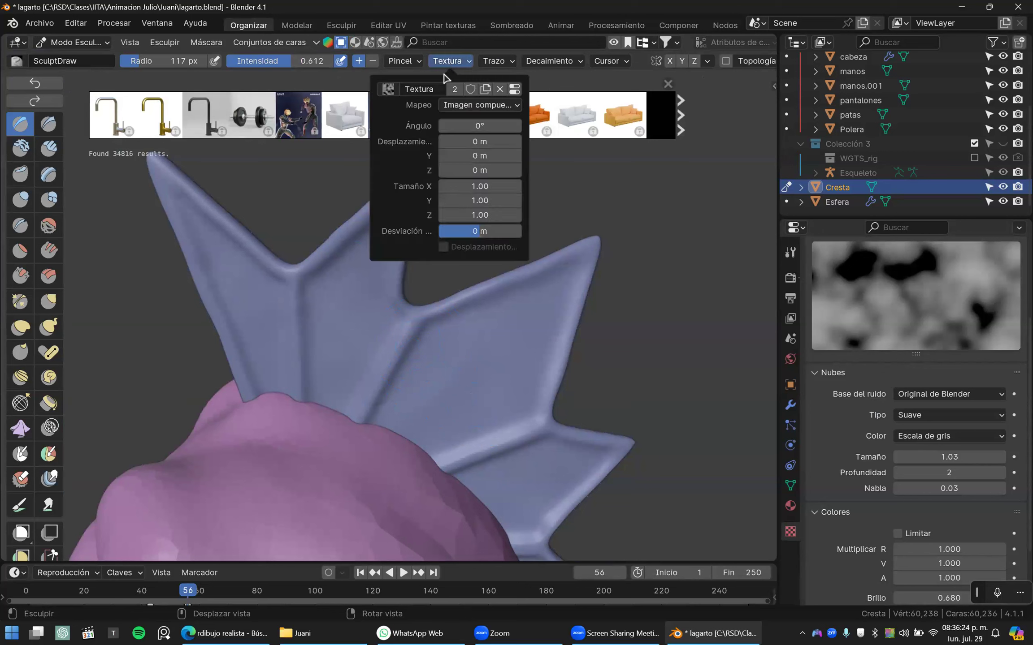
{"action": "left_click", "coordinate": [500, 89]}
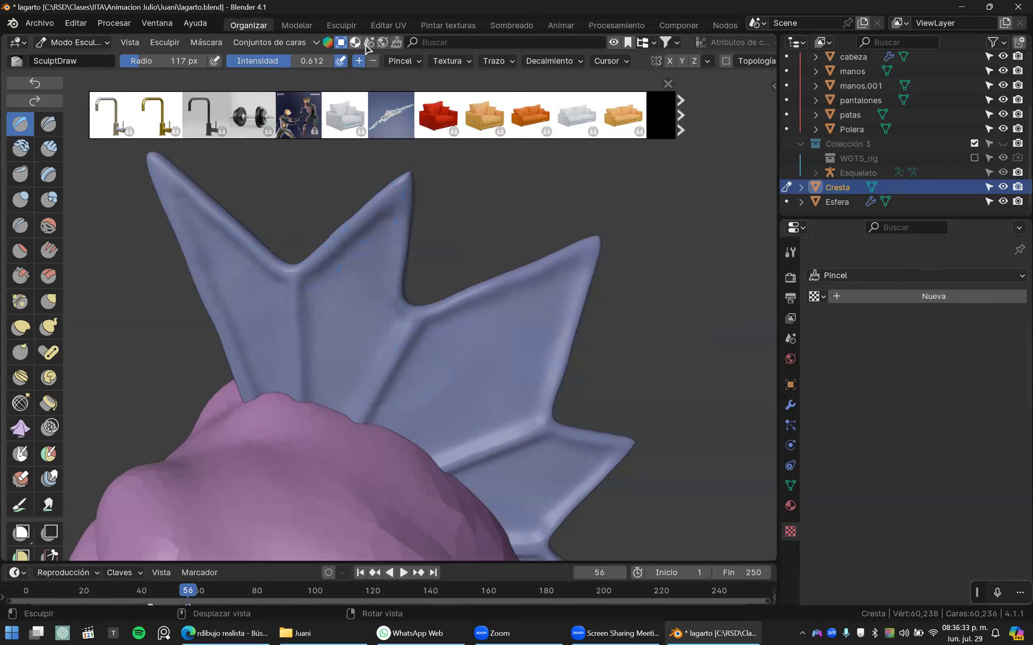
- Switch the asset search to brushes and enable the Free first filter
{"action": "left_click", "coordinate": [396, 45]}
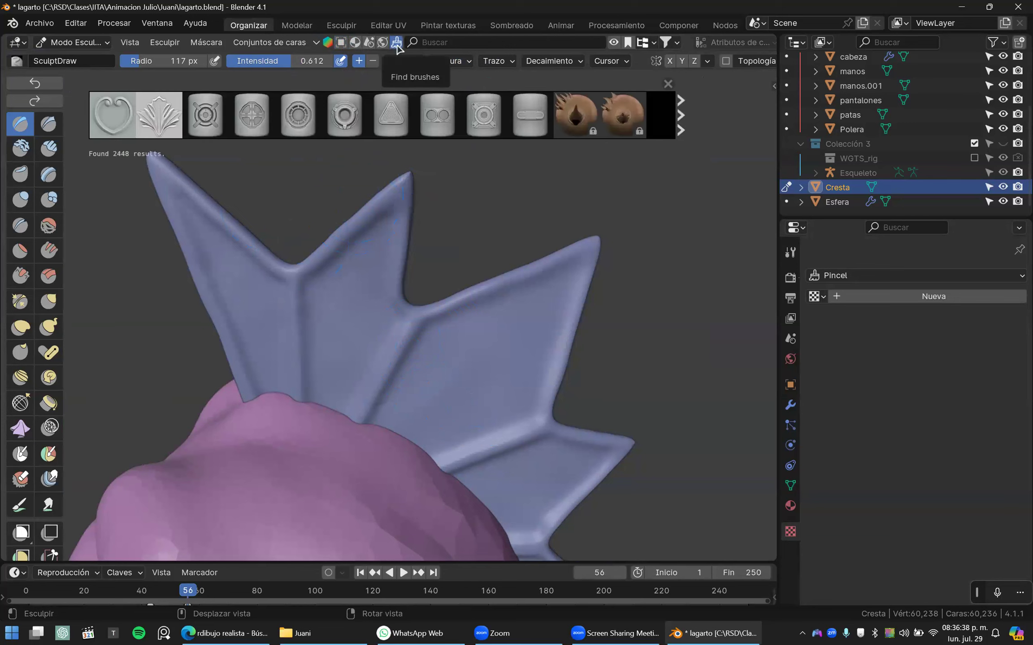
{"action": "left_click", "coordinate": [621, 62]}
{"action": "left_click", "coordinate": [622, 63]}
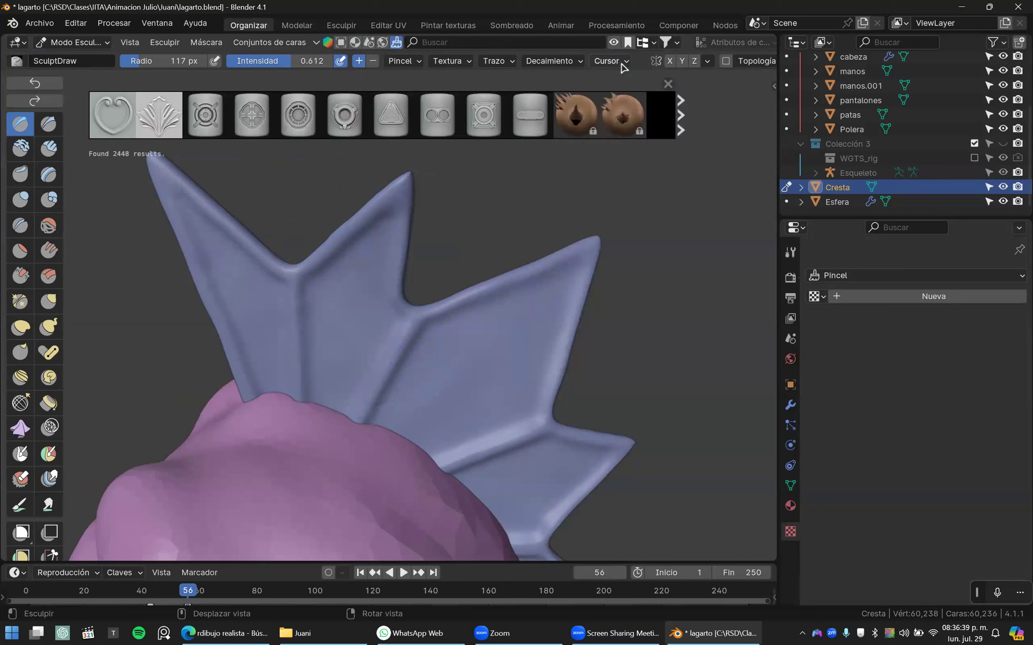
{"action": "left_click", "coordinate": [665, 42]}
{"action": "left_click", "coordinate": [602, 95]}
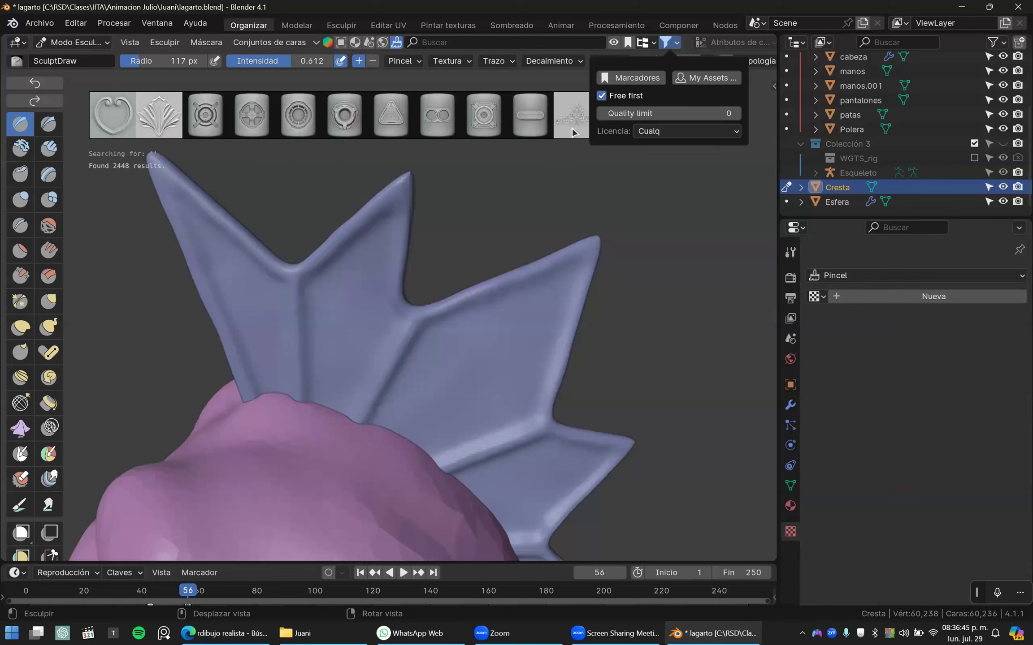
- Browse the brush assets and examine their previews for a scale pattern suited to the crest
{"action": "left_click", "coordinate": [448, 40]}
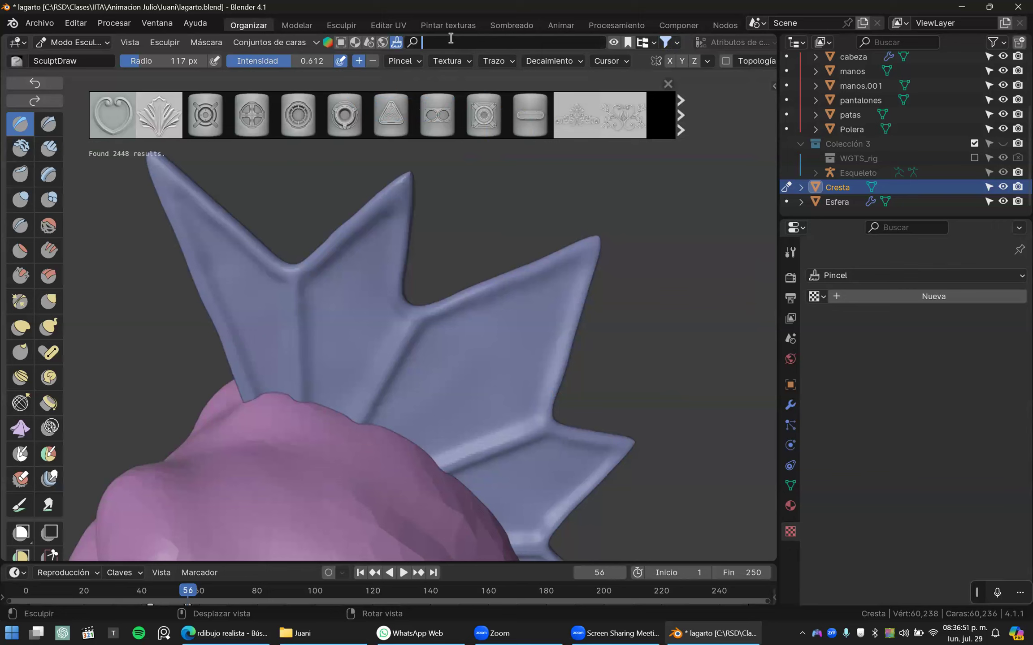
{"action": "left_click", "coordinate": [682, 124]}
{"action": "left_click", "coordinate": [682, 124]}
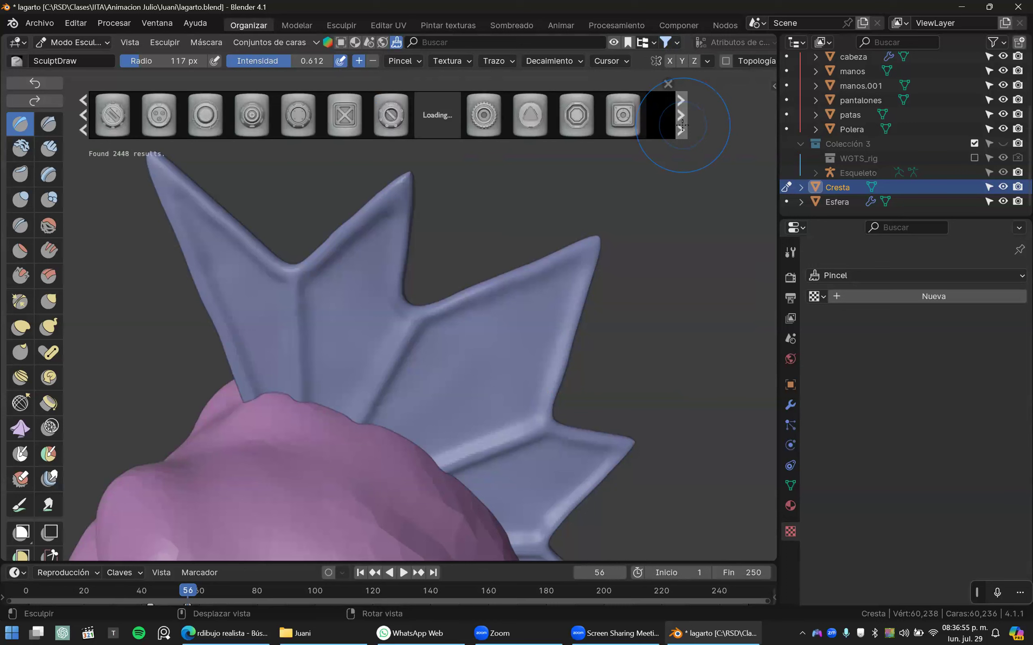
{"action": "mouse_move", "coordinate": [450, 116]}
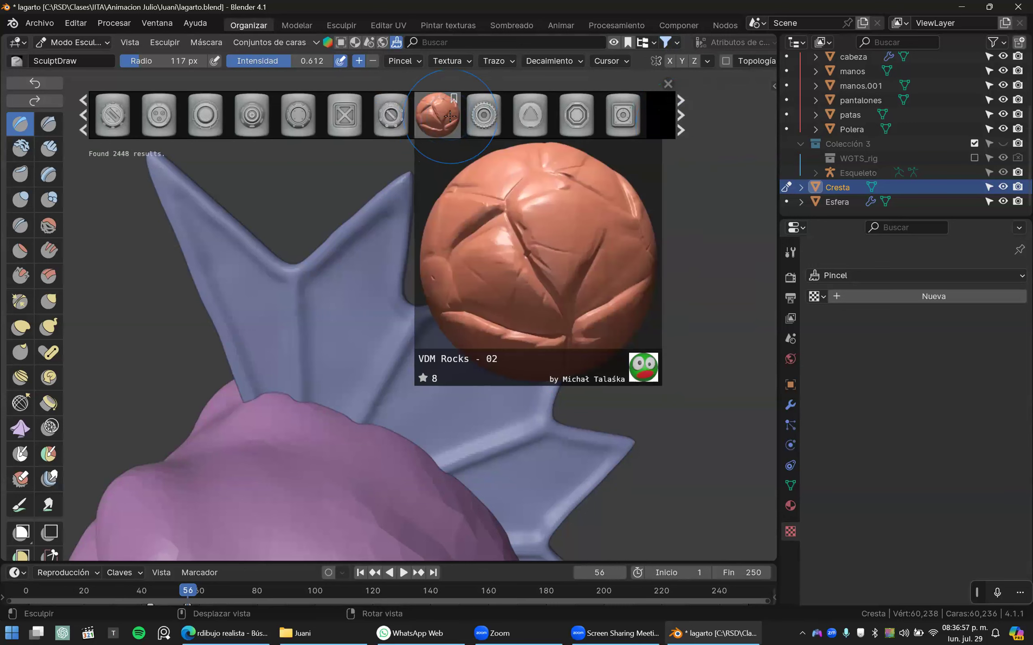
{"action": "left_click", "coordinate": [680, 123]}
{"action": "left_click", "coordinate": [680, 123]}
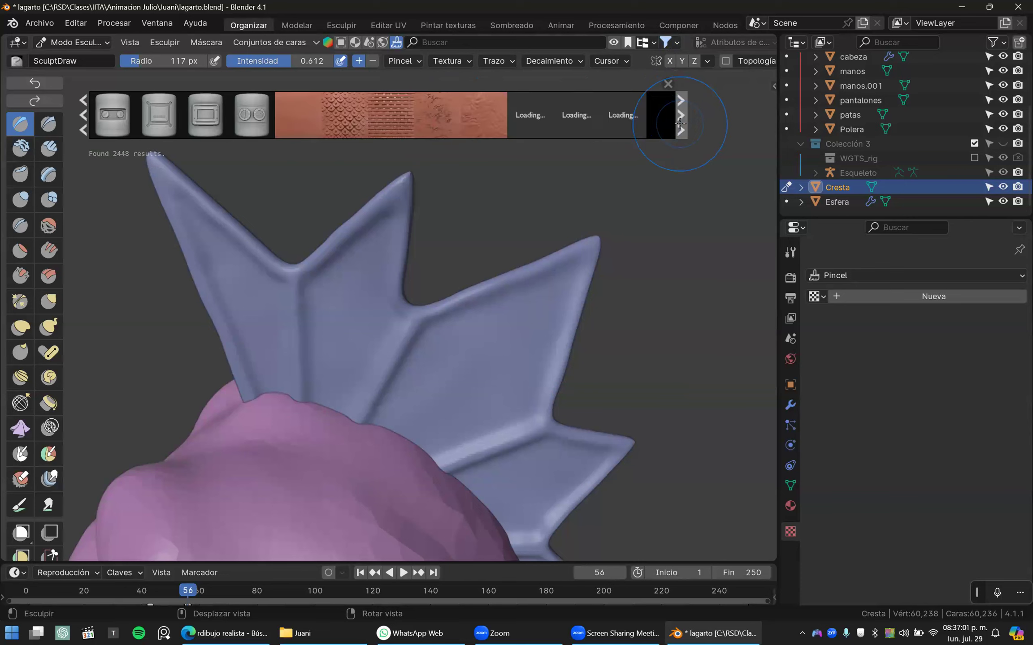
{"action": "mouse_move", "coordinate": [451, 118]}
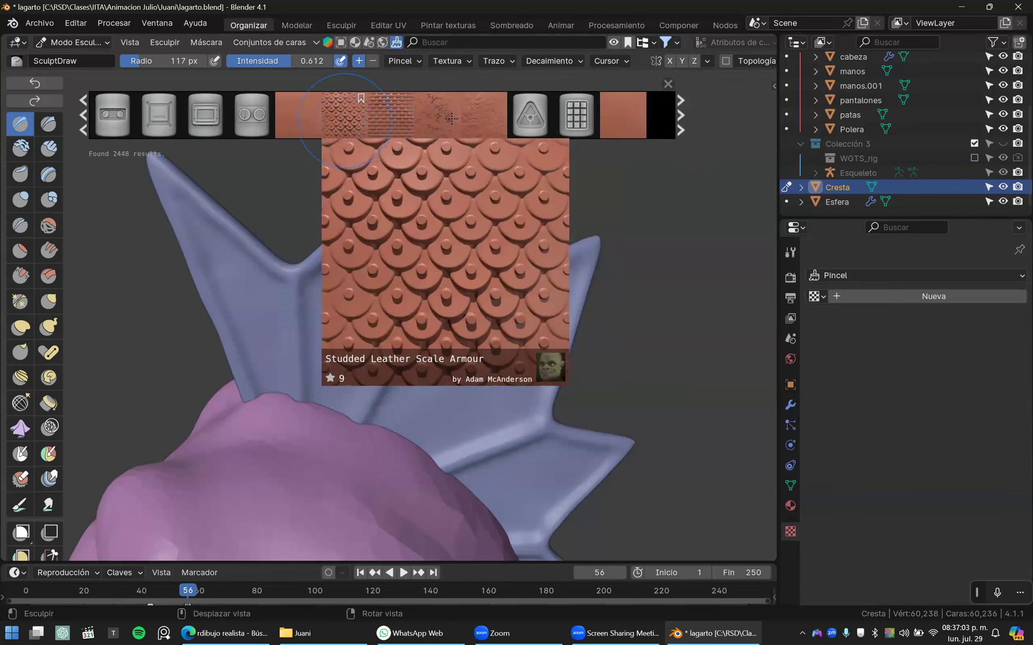
{"action": "left_click", "coordinate": [681, 127]}
{"action": "mouse_move", "coordinate": [388, 124]}
{"action": "mouse_move", "coordinate": [439, 118]}
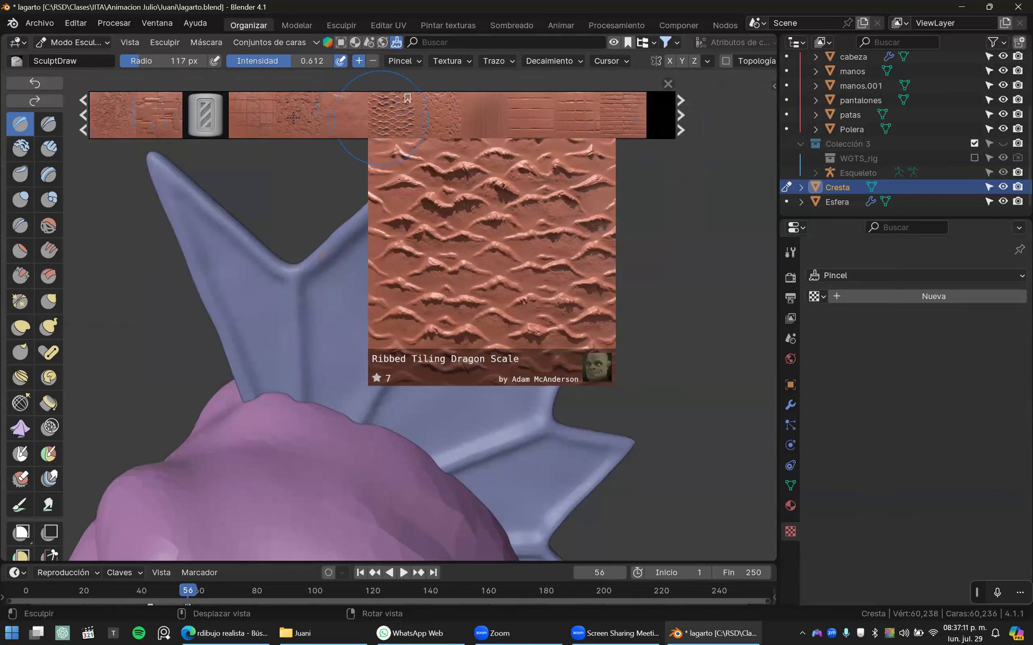
- Download the Ribbed Tiling Dragon Scale brush from the asset results
{"action": "left_click", "coordinate": [681, 123]}
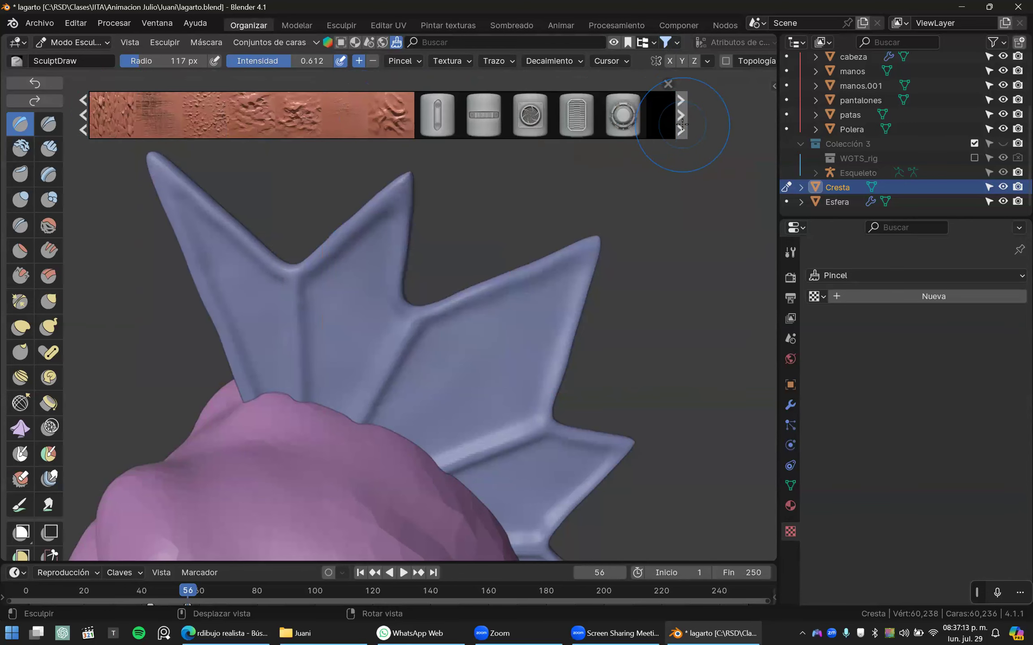
{"action": "left_click", "coordinate": [84, 115]}
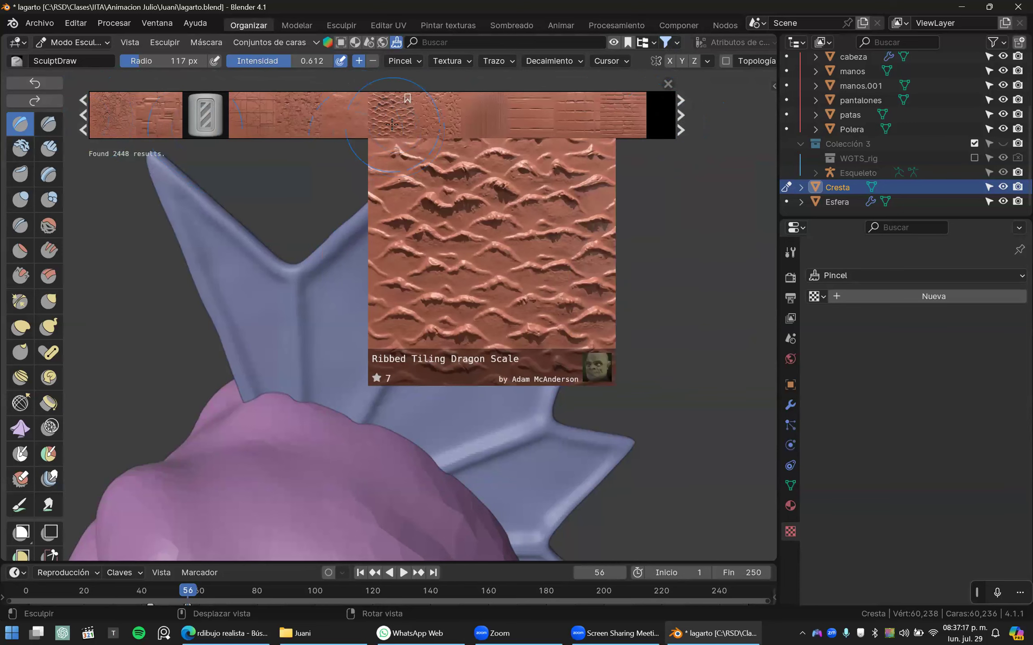
{"action": "left_click", "coordinate": [392, 122]}
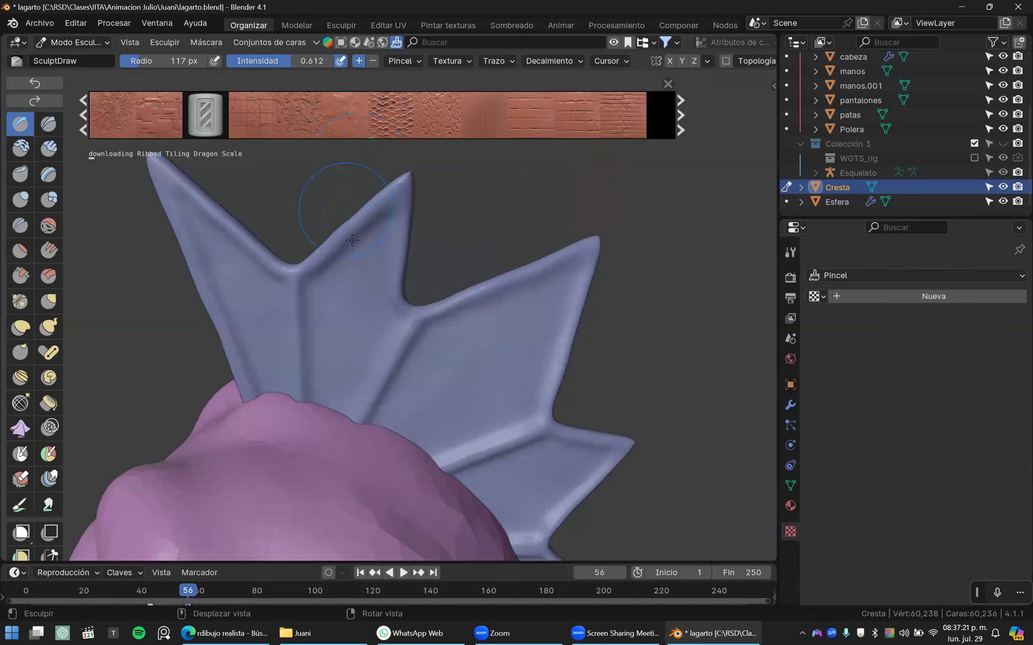
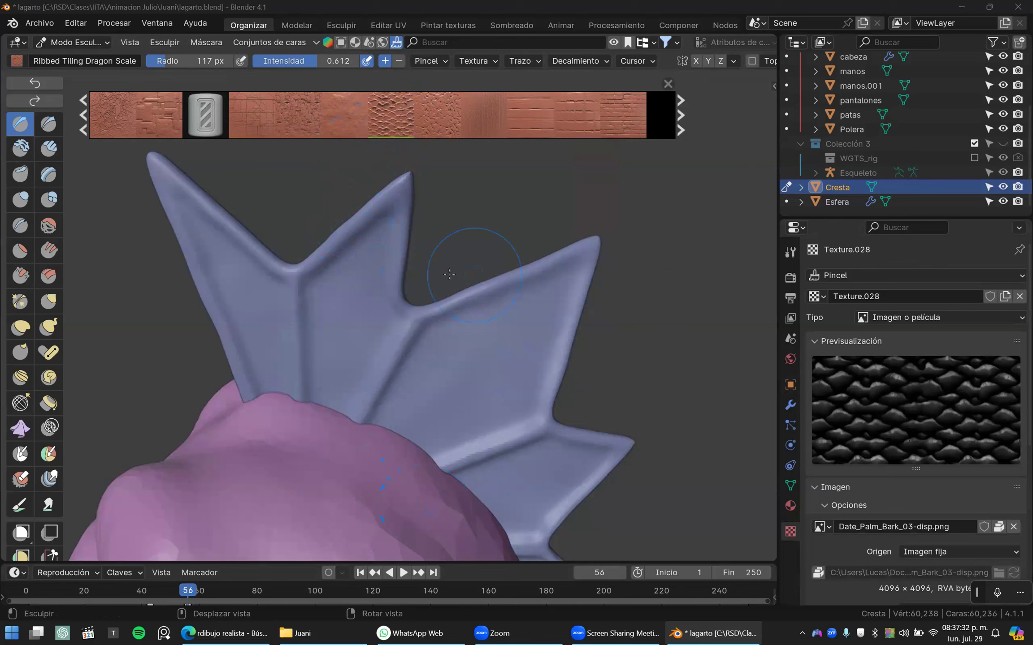
- Try dragon scale strokes on the crest segments and undo each one
{"action": "left_click_drag", "start_coordinate": [379, 253], "coordinate": [350, 354]}
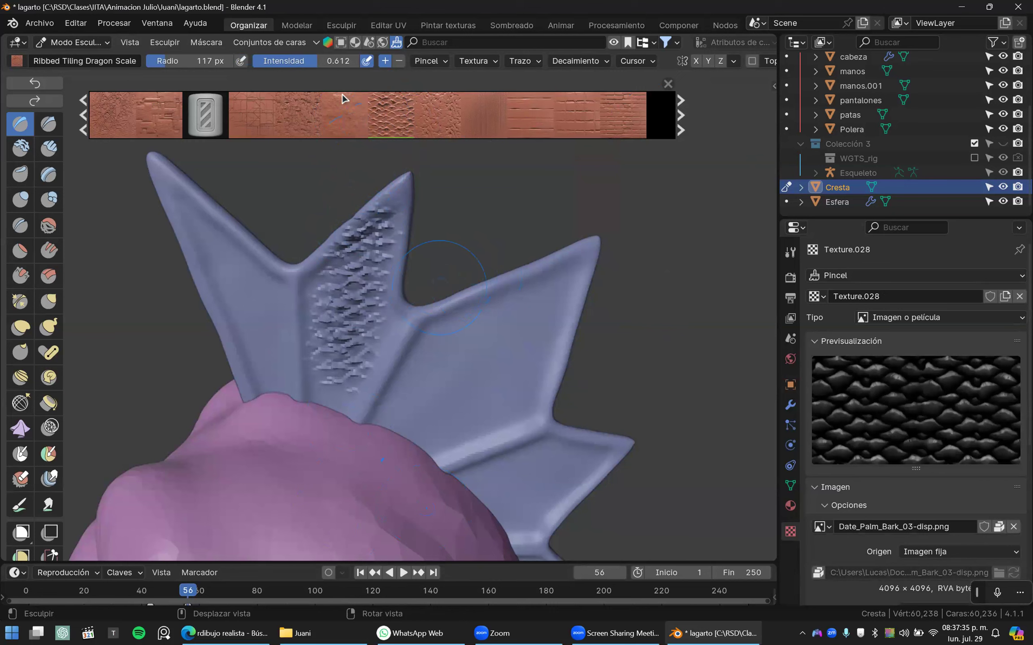
{"action": "right_click_drag", "start_coordinate": [343, 96], "coordinate": [342, 94]}
{"action": "middle_click_drag", "start_coordinate": [343, 98], "coordinate": [426, 341]}
{"action": "key", "text": "ctrl+z"}
{"action": "mouse_move", "coordinate": [442, 377]}
{"action": "left_mouse_down"}
{"action": "mouse_move", "coordinate": [419, 399]}
{"action": "mouse_move", "coordinate": [432, 418]}
{"action": "left_mouse_up"}
{"action": "key", "text": "ctrl+z"}
{"action": "left_click_drag", "start_coordinate": [511, 339], "coordinate": [456, 372]}
{"action": "key", "text": "ctrl+z"}
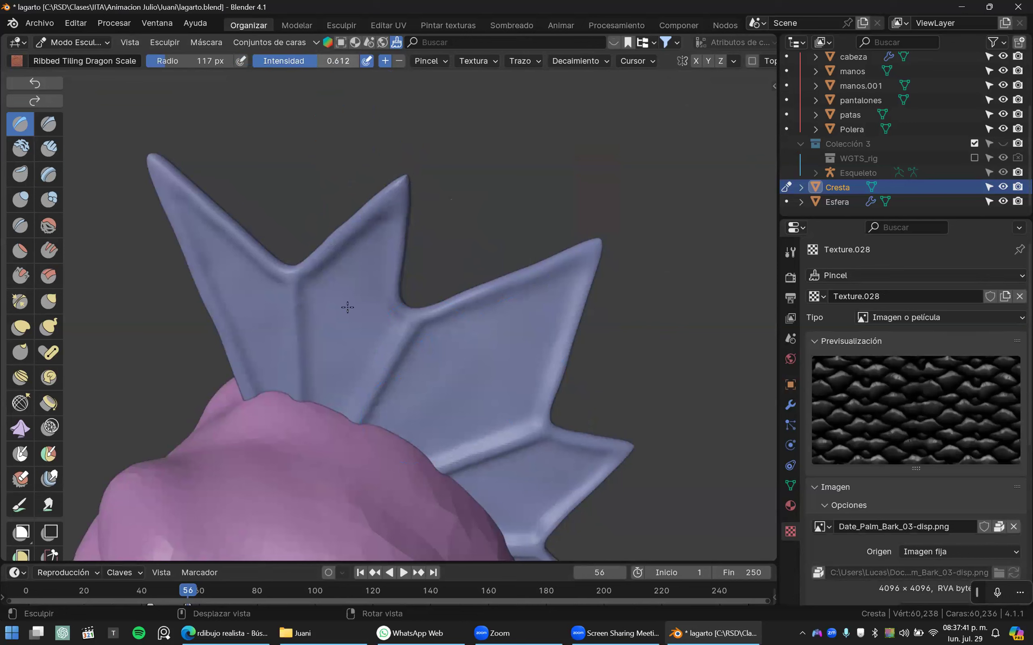
- Set the brush strength to 0.205, then try dragon scale strokes across the crest segments and undo them
{"action": "key", "text": "shift+f"}
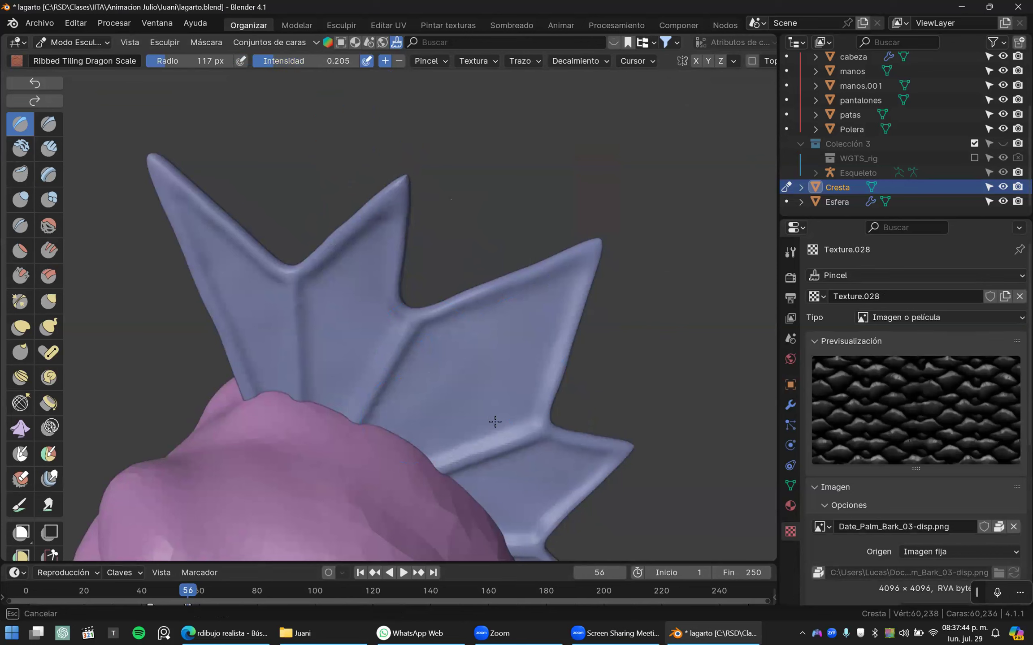
{"action": "left_click_drag", "start_coordinate": [436, 510], "coordinate": [503, 481]}
{"action": "mouse_move", "coordinate": [608, 473]}
{"action": "left_mouse_down"}
{"action": "mouse_move", "coordinate": [569, 464]}
{"action": "mouse_move", "coordinate": [428, 287]}
{"action": "left_mouse_up"}
{"action": "mouse_move", "coordinate": [485, 445]}
{"action": "left_mouse_down"}
{"action": "mouse_move", "coordinate": [444, 420]}
{"action": "mouse_move", "coordinate": [292, 268]}
{"action": "mouse_move", "coordinate": [381, 330]}
{"action": "mouse_move", "coordinate": [378, 310]}
{"action": "mouse_move", "coordinate": [504, 399]}
{"action": "mouse_move", "coordinate": [453, 383]}
{"action": "left_mouse_up"}
{"action": "middle_click_drag", "start_coordinate": [376, 318], "coordinate": [521, 343]}
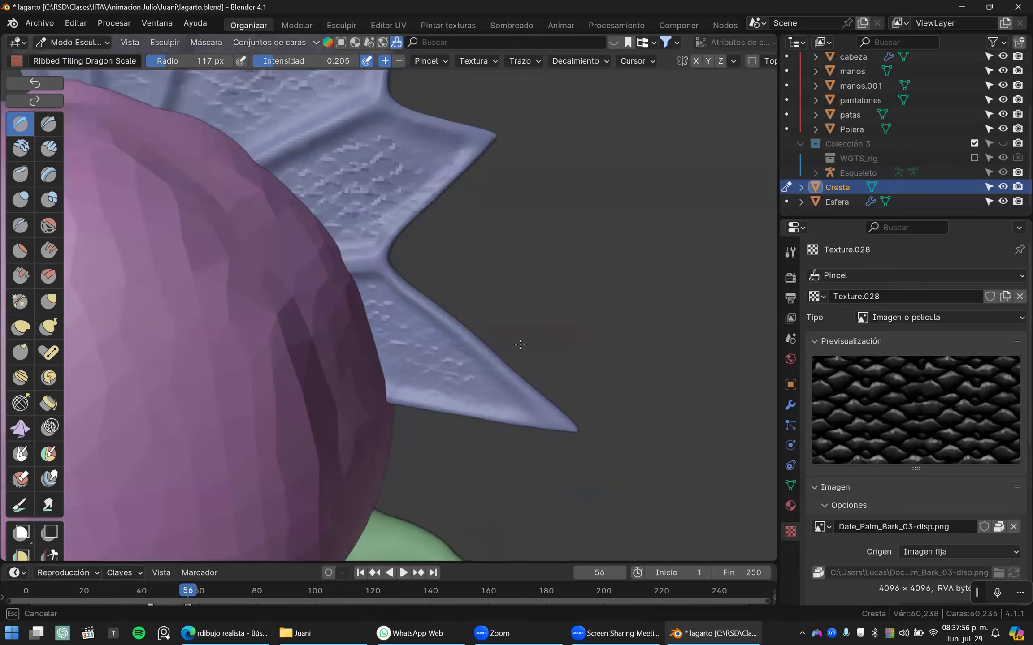
{"action": "mouse_move", "coordinate": [524, 514]}
{"action": "middle_mouse_down"}
{"action": "mouse_move", "coordinate": [523, 497]}
{"action": "mouse_move", "coordinate": [289, 342]}
{"action": "mouse_move", "coordinate": [521, 342]}
{"action": "middle_mouse_up"}
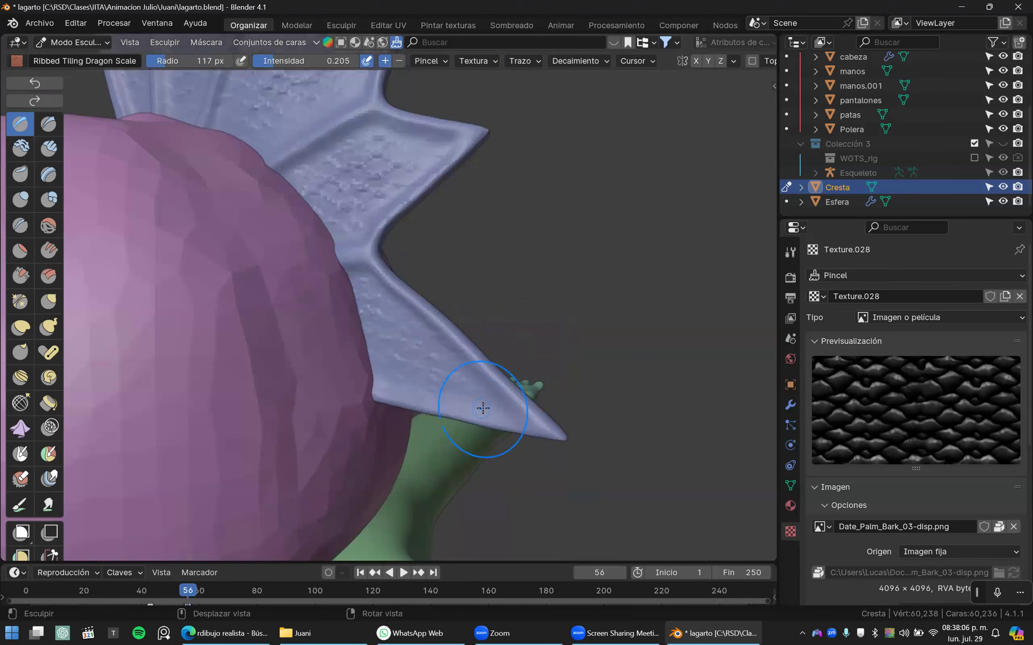
{"action": "mouse_move", "coordinate": [439, 372]}
{"action": "middle_mouse_down"}
{"action": "mouse_move", "coordinate": [429, 516]}
{"action": "mouse_move", "coordinate": [454, 533]}
{"action": "middle_mouse_up"}
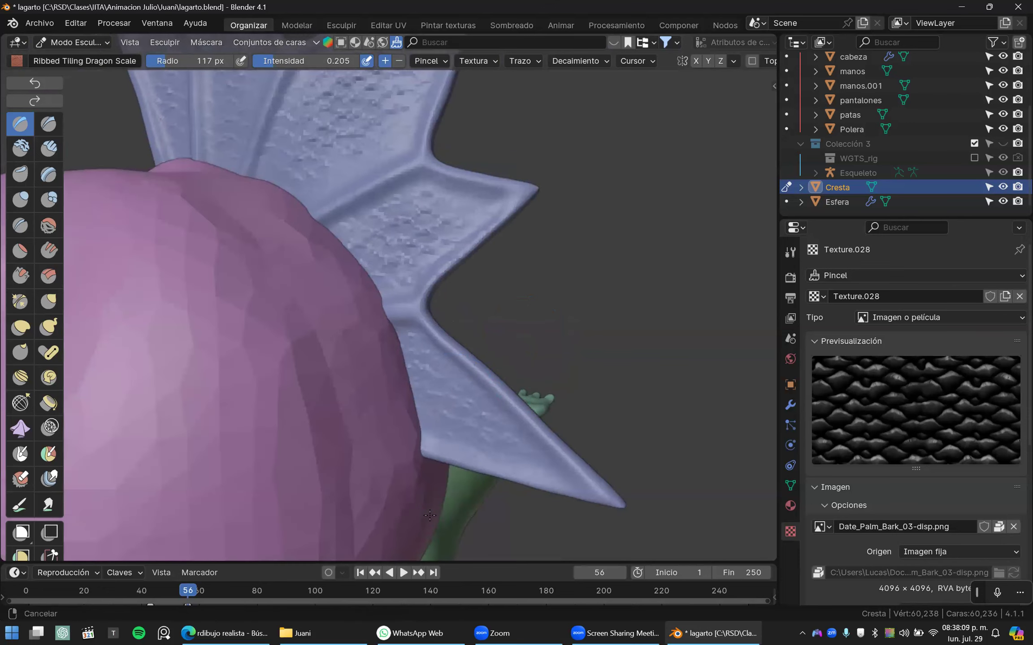
{"action": "middle_click_drag", "start_coordinate": [521, 420], "coordinate": [222, 352]}
{"action": "key", "text": "ctrl+z"}
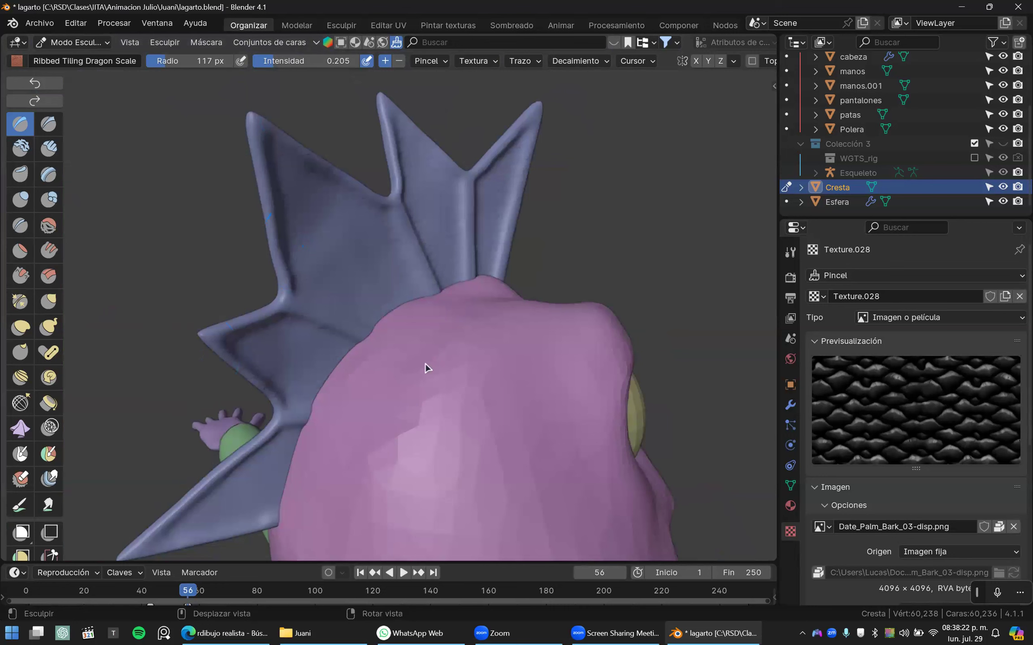
- Restrict the dragon scale brush to front faces only
{"action": "key", "text": "shift+space"}
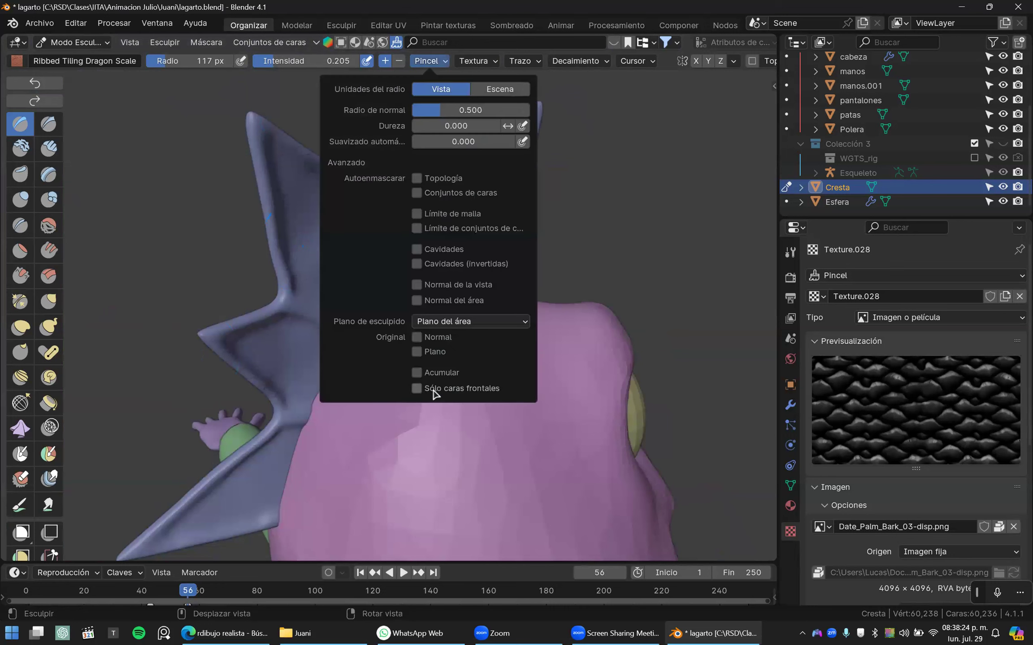
{"action": "left_click", "coordinate": [433, 390]}
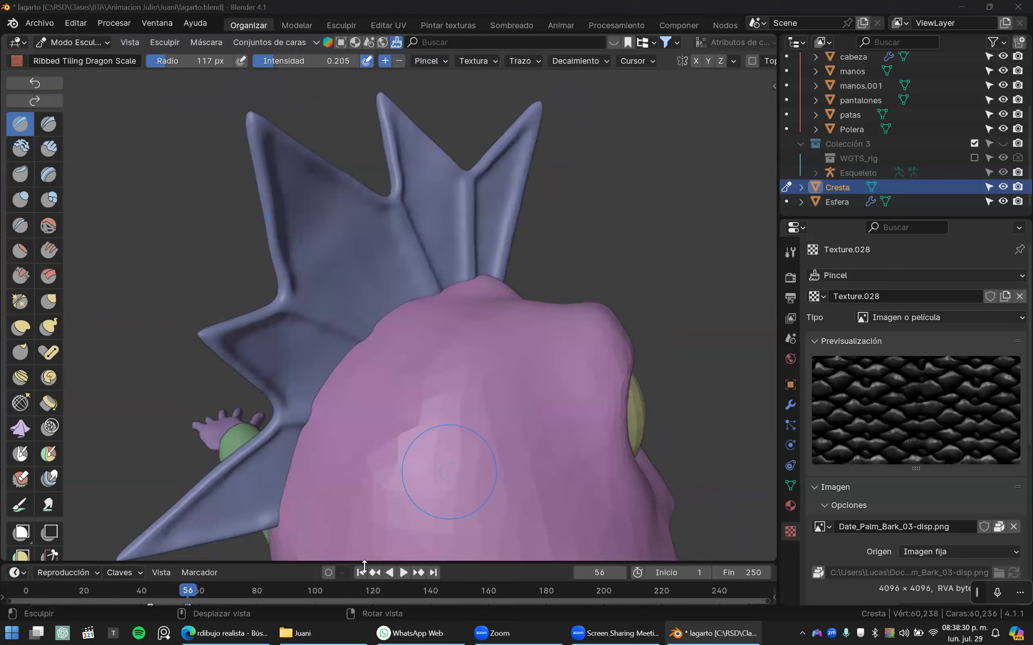
{"action": "right_click_drag", "start_coordinate": [286, 270], "coordinate": [537, 298]}
{"action": "left_click", "coordinate": [431, 68]}
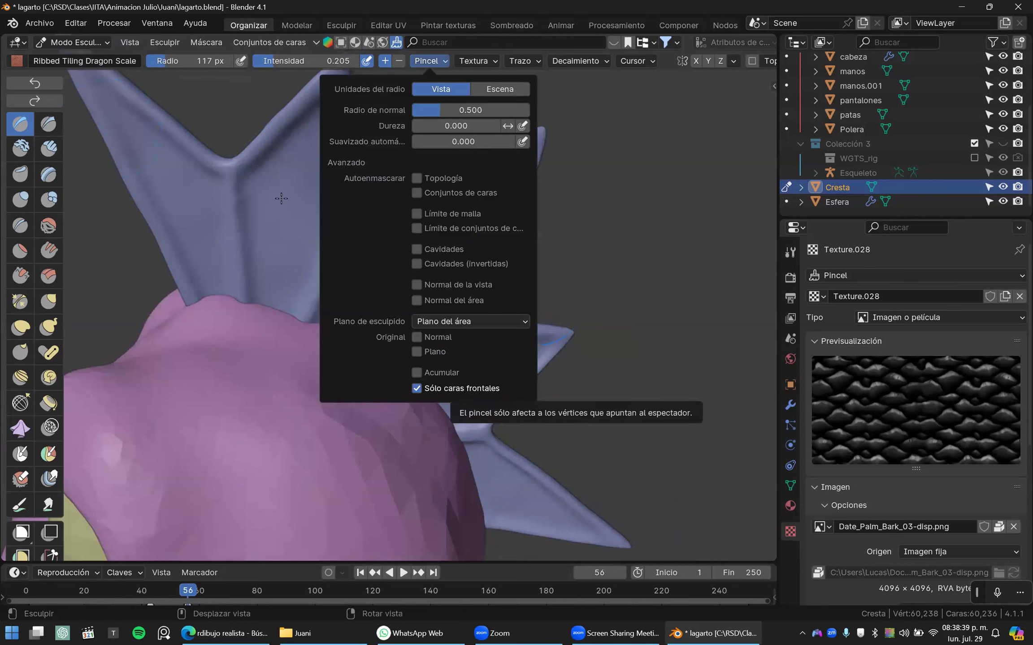
- Try front-face-only dragon scale strokes on two adjacent crest segments and undo them
{"action": "mouse_move", "coordinate": [312, 109]}
{"action": "left_mouse_down"}
{"action": "mouse_move", "coordinate": [292, 280]}
{"action": "mouse_move", "coordinate": [297, 209]}
{"action": "left_mouse_up"}
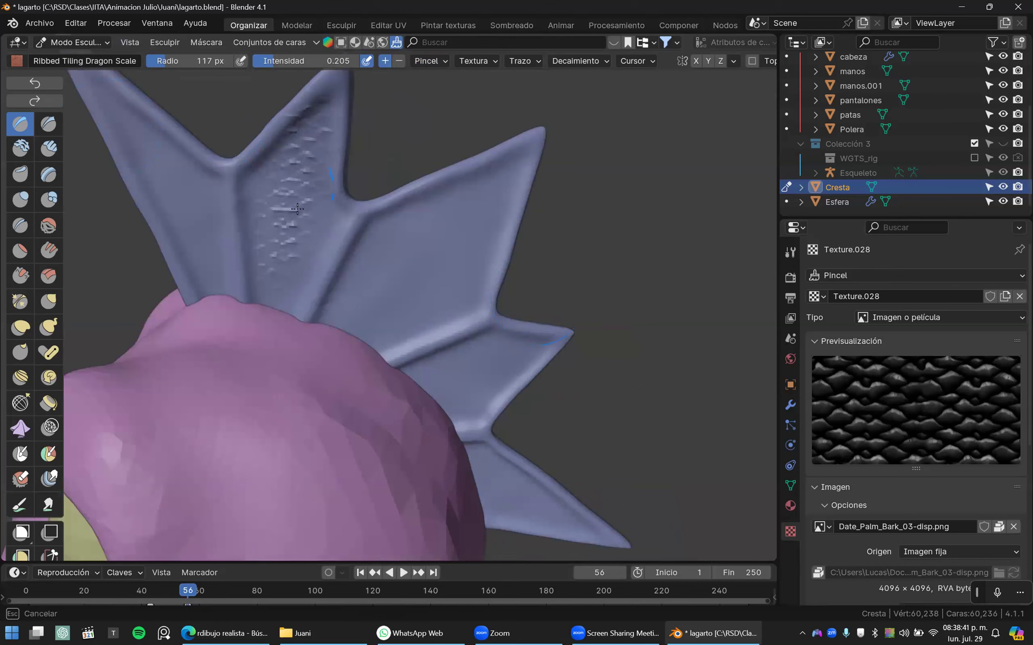
{"action": "left_click_drag", "start_coordinate": [486, 198], "coordinate": [486, 206]}
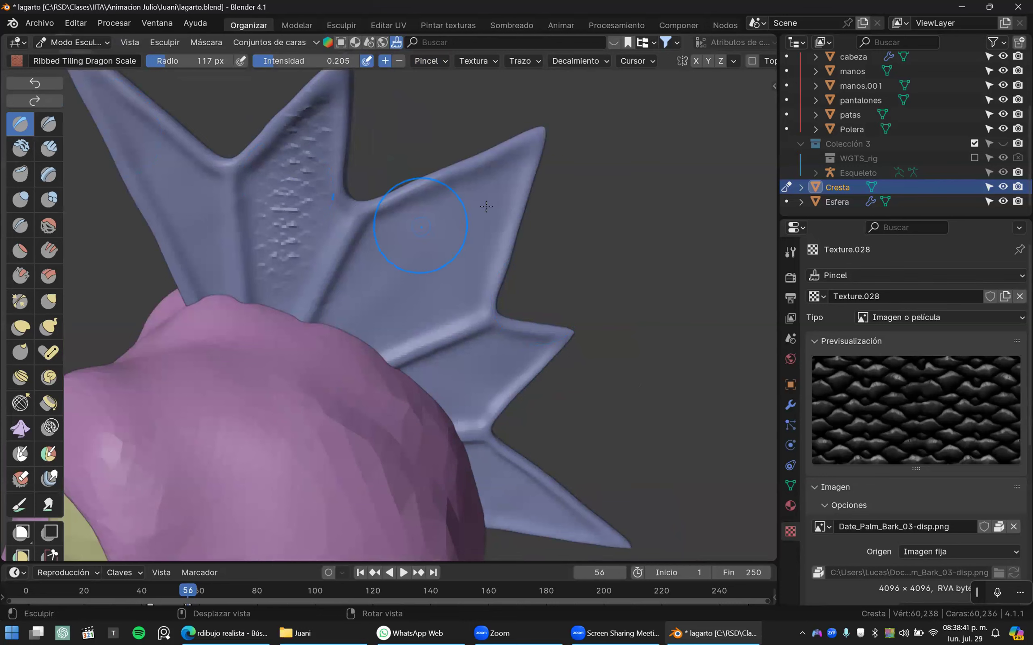
{"action": "key", "text": "ctrl+z"}
{"action": "key", "text": "ctrl+z"}
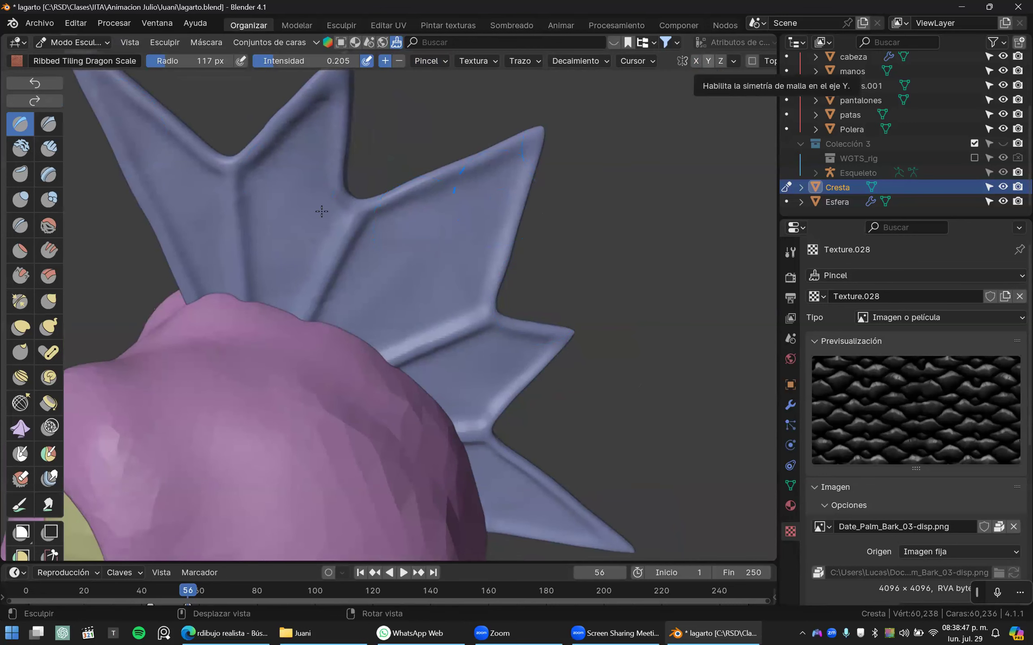
- Brush dragon scale texture over the crest segments on one side, continuing down to the lowest spike
{"action": "mouse_move", "coordinate": [279, 287]}
{"action": "left_mouse_down"}
{"action": "mouse_move", "coordinate": [268, 196]}
{"action": "mouse_move", "coordinate": [291, 224]}
{"action": "mouse_move", "coordinate": [452, 202]}
{"action": "left_mouse_up"}
{"action": "mouse_move", "coordinate": [355, 262]}
{"action": "left_mouse_down"}
{"action": "mouse_move", "coordinate": [426, 251]}
{"action": "mouse_move", "coordinate": [492, 176]}
{"action": "mouse_move", "coordinate": [460, 353]}
{"action": "left_mouse_up"}
{"action": "mouse_move", "coordinate": [544, 338]}
{"action": "left_mouse_down"}
{"action": "mouse_move", "coordinate": [464, 381]}
{"action": "mouse_move", "coordinate": [461, 432]}
{"action": "left_mouse_up"}
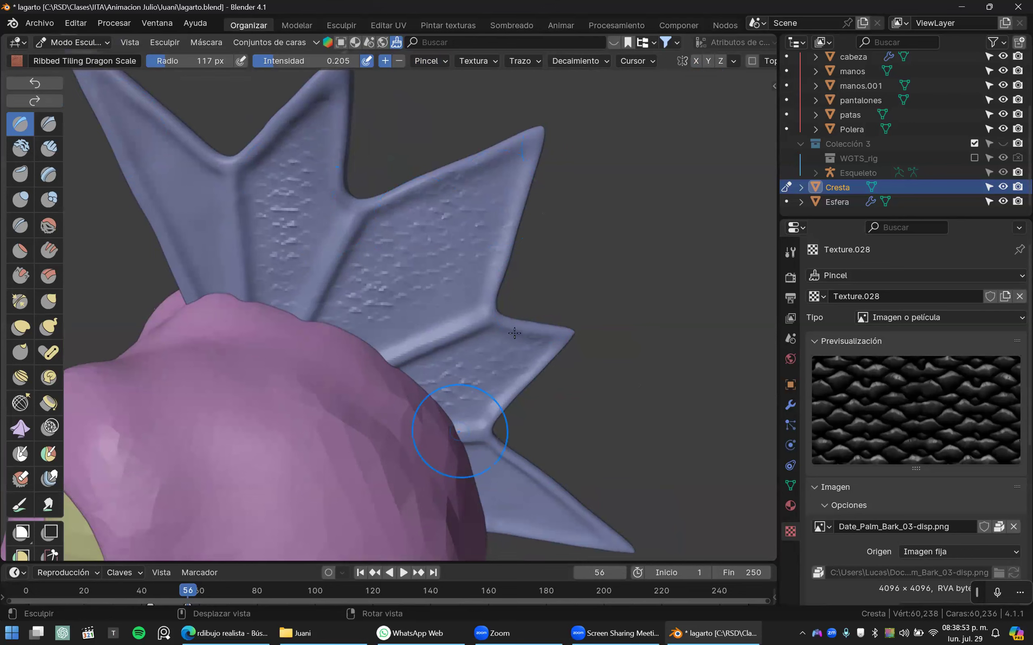
{"action": "middle_click_drag", "start_coordinate": [330, 335], "coordinate": [345, 313]}
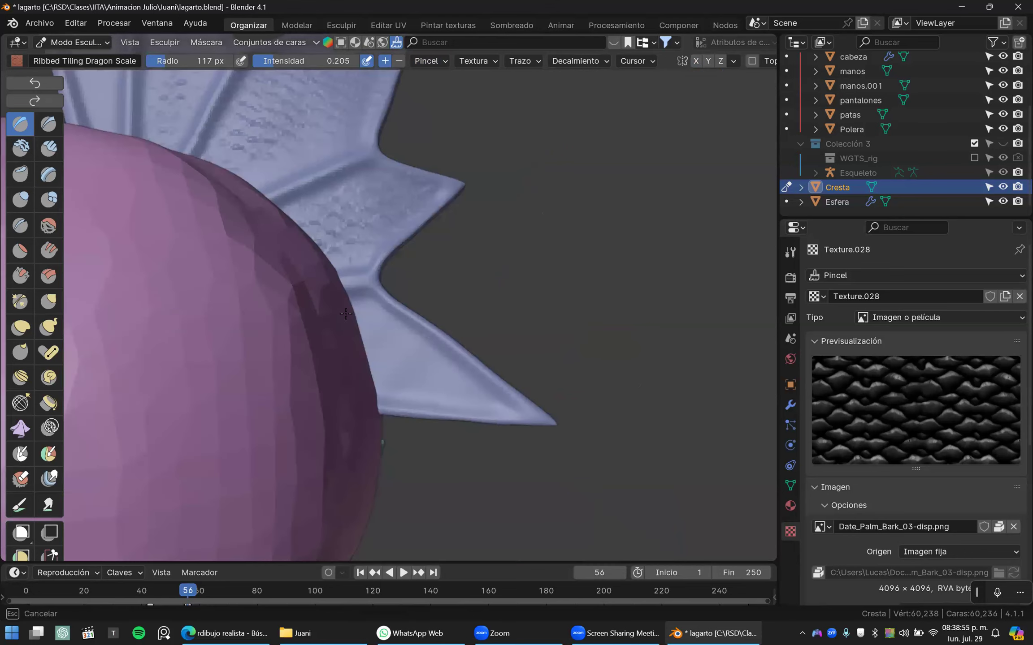
{"action": "middle_click_drag", "start_coordinate": [419, 325], "coordinate": [366, 226]}
{"action": "mouse_move", "coordinate": [367, 226]}
{"action": "left_mouse_down"}
{"action": "mouse_move", "coordinate": [396, 229]}
{"action": "mouse_move", "coordinate": [449, 208]}
{"action": "left_mouse_up"}
- Brush dragon scale texture onto the crest's opposite side and fill in the remaining front segment
{"action": "mouse_move", "coordinate": [445, 162]}
{"action": "middle_mouse_down"}
{"action": "mouse_move", "coordinate": [414, 325]}
{"action": "mouse_move", "coordinate": [420, 247]}
{"action": "mouse_move", "coordinate": [428, 311]}
{"action": "middle_mouse_up"}
{"action": "mouse_move", "coordinate": [427, 310]}
{"action": "left_mouse_down"}
{"action": "mouse_move", "coordinate": [426, 266]}
{"action": "mouse_move", "coordinate": [493, 311]}
{"action": "mouse_move", "coordinate": [434, 297]}
{"action": "left_mouse_up"}
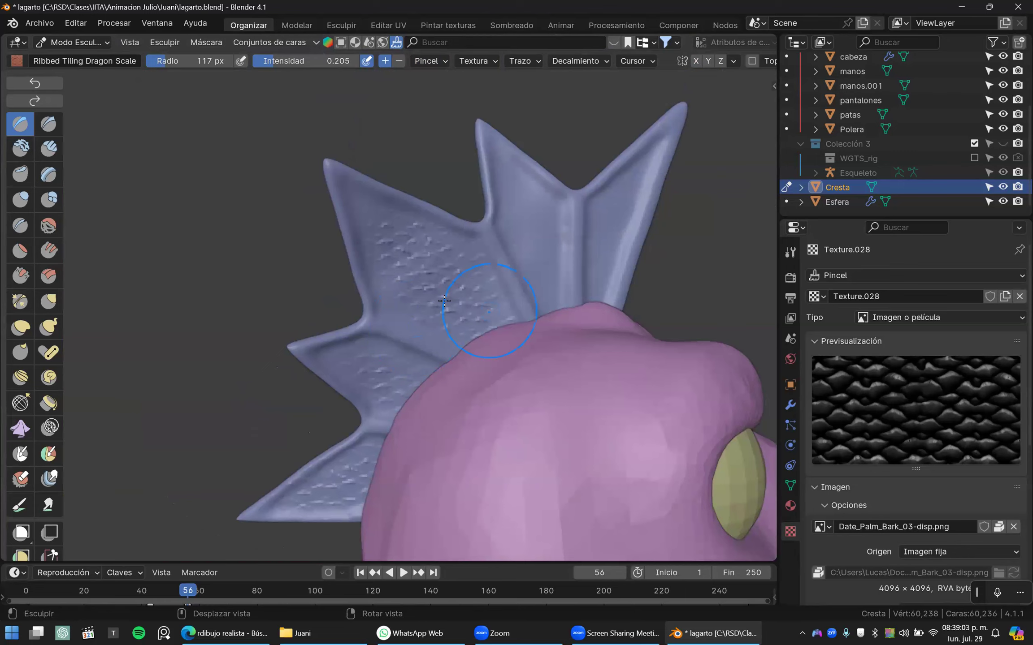
{"action": "scroll", "coordinate": [444, 301], "scroll_direction": "up", "scroll_amount": 6}
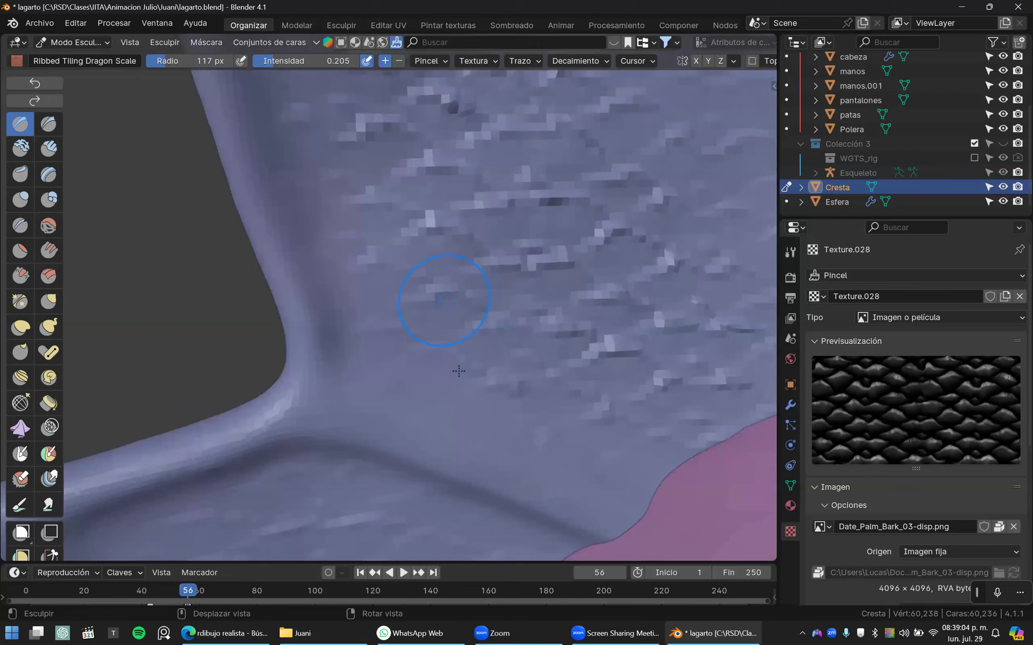
{"action": "key", "text": "shift+z"}
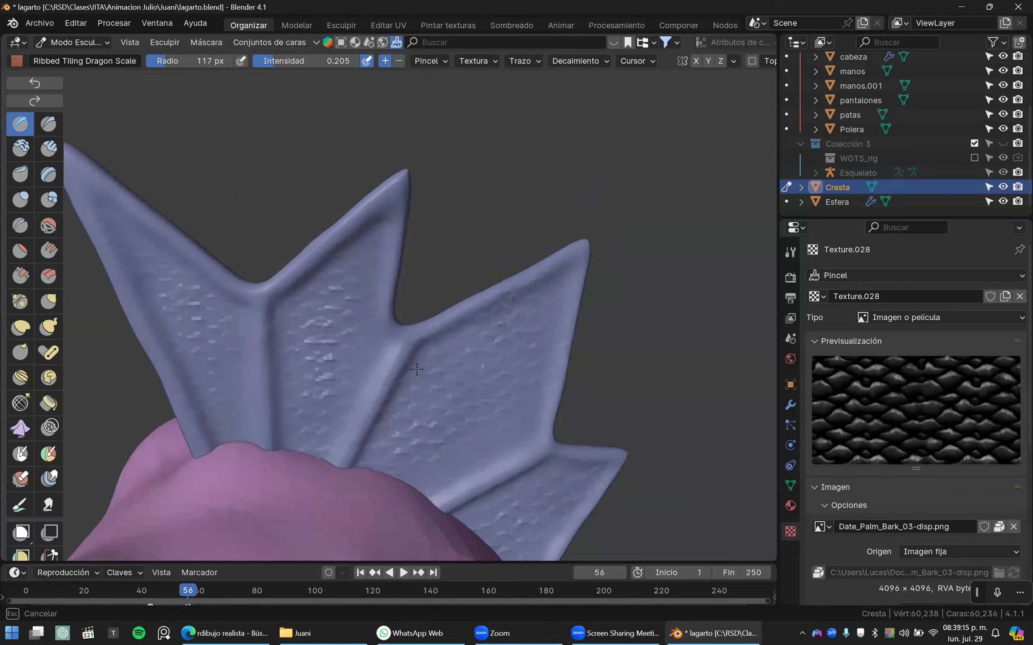
{"action": "scroll", "coordinate": [325, 350], "scroll_direction": "down", "scroll_amount": 5}
{"action": "mouse_move", "coordinate": [417, 369]}
{"action": "right_mouse_down"}
{"action": "mouse_move", "coordinate": [325, 351]}
{"action": "mouse_move", "coordinate": [423, 403]}
{"action": "right_mouse_up"}
{"action": "scroll", "coordinate": [425, 397], "scroll_direction": "up", "scroll_amount": 1}
{"action": "mouse_move", "coordinate": [486, 396]}
{"action": "left_mouse_down"}
{"action": "mouse_move", "coordinate": [334, 351]}
{"action": "mouse_move", "coordinate": [347, 375]}
{"action": "mouse_move", "coordinate": [453, 333]}
{"action": "left_mouse_up"}
- Preview the textured crest on the whole head in Material Preview shading
{"action": "middle_click_drag", "start_coordinate": [450, 360], "coordinate": [401, 278]}
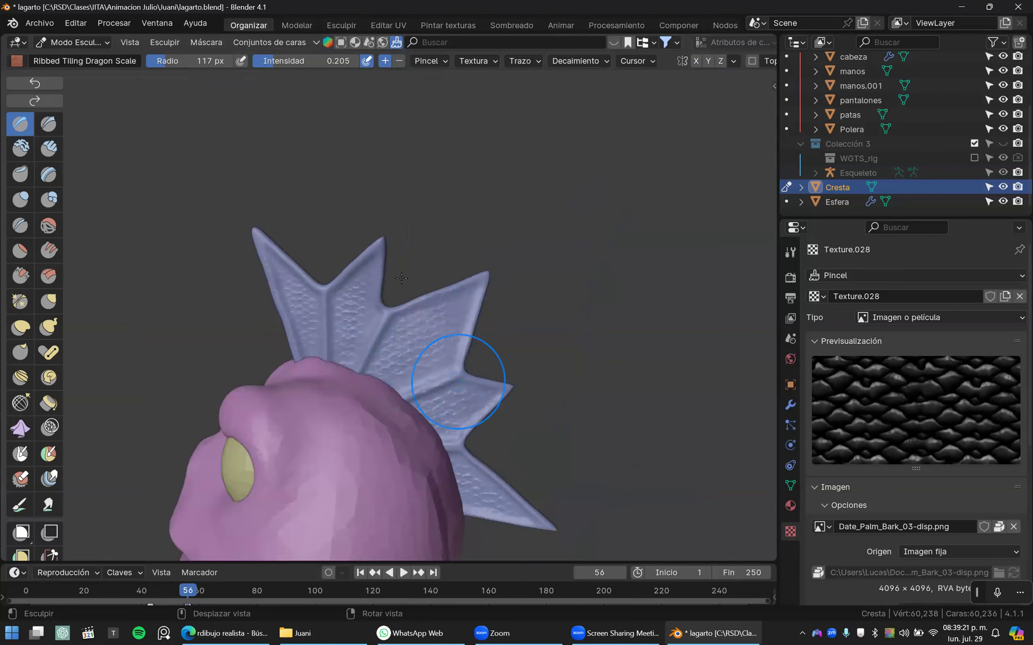
{"action": "middle_click_drag", "start_coordinate": [458, 382], "coordinate": [403, 280]}
{"action": "scroll", "coordinate": [739, 67], "scroll_direction": "down", "scroll_amount": 3}
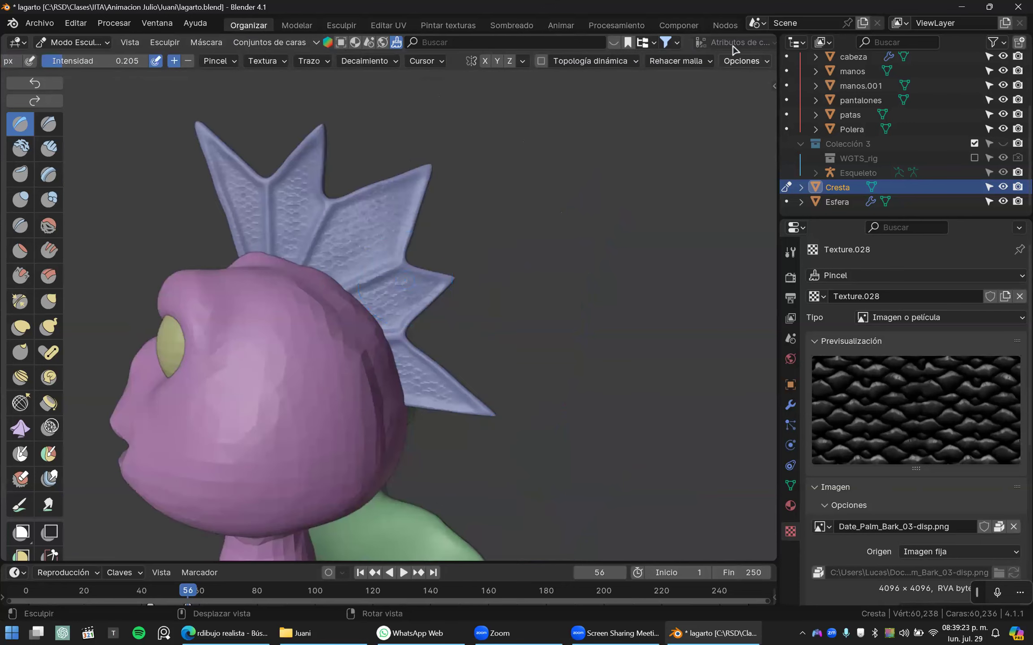
{"action": "scroll", "coordinate": [733, 49], "scroll_direction": "down", "scroll_amount": 5}
{"action": "scroll", "coordinate": [737, 46], "scroll_direction": "down", "scroll_amount": 4}
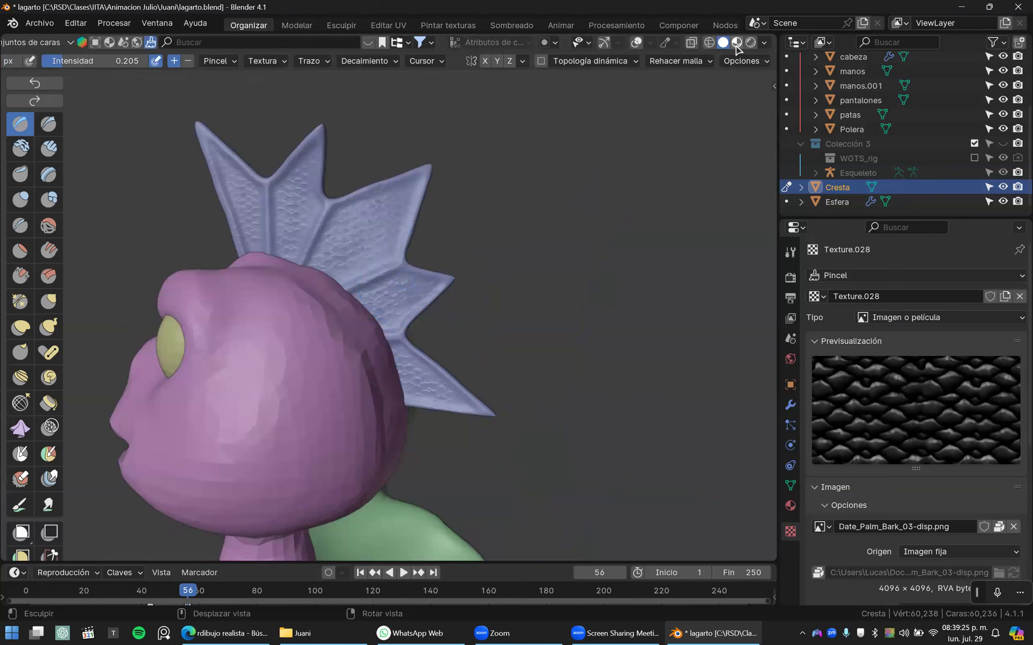
{"action": "left_click", "coordinate": [736, 43]}
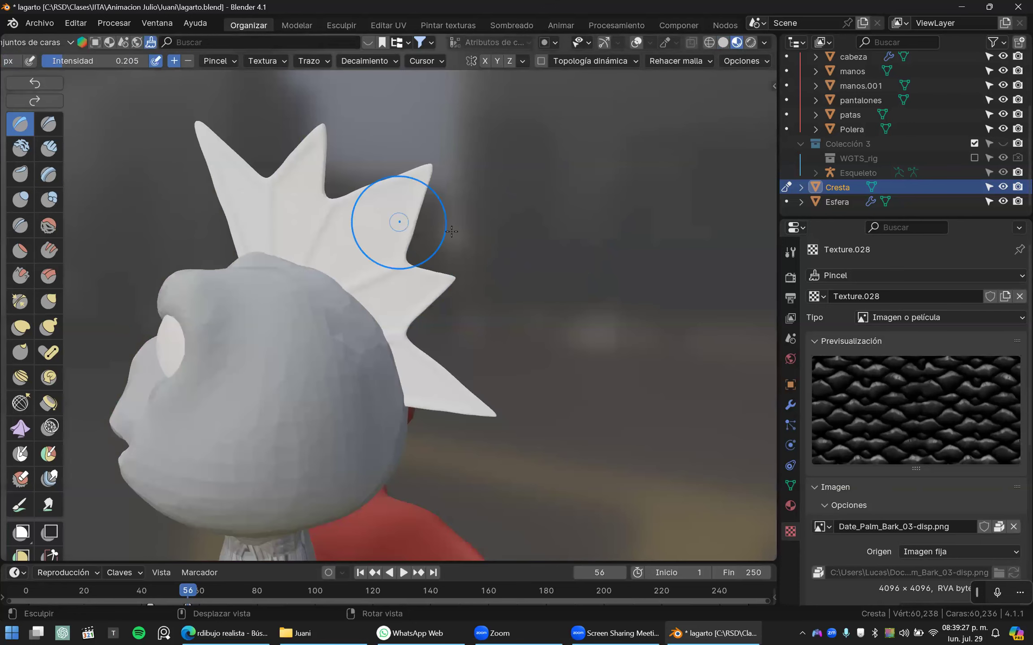
- Assign the existing Skin material to the crest in place of Material.002
{"action": "right_click_drag", "start_coordinate": [445, 285], "coordinate": [655, 326]}
{"action": "scroll", "coordinate": [655, 327], "scroll_direction": "up", "scroll_amount": 3}
{"action": "left_click", "coordinate": [787, 507]}
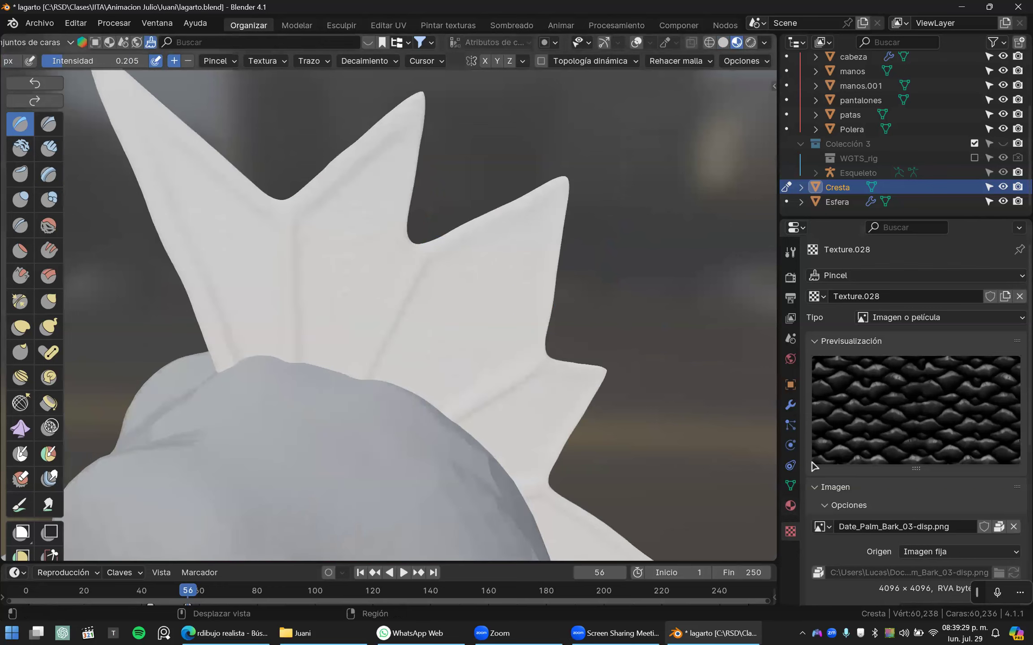
{"action": "left_click", "coordinate": [897, 336]}
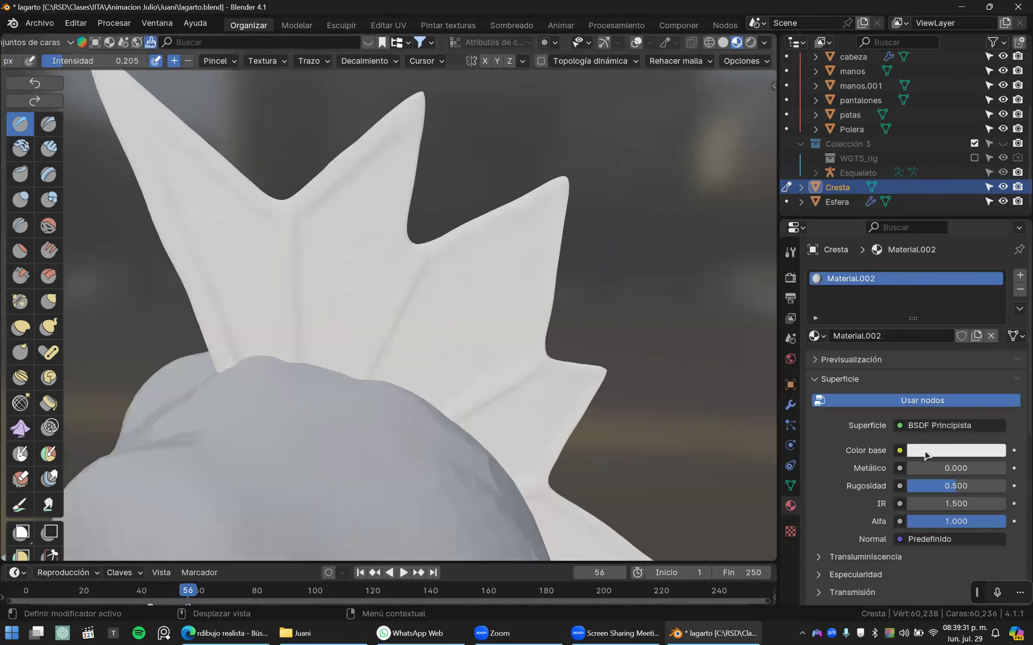
{"action": "left_click", "coordinate": [819, 337]}
{"action": "left_click", "coordinate": [830, 469]}
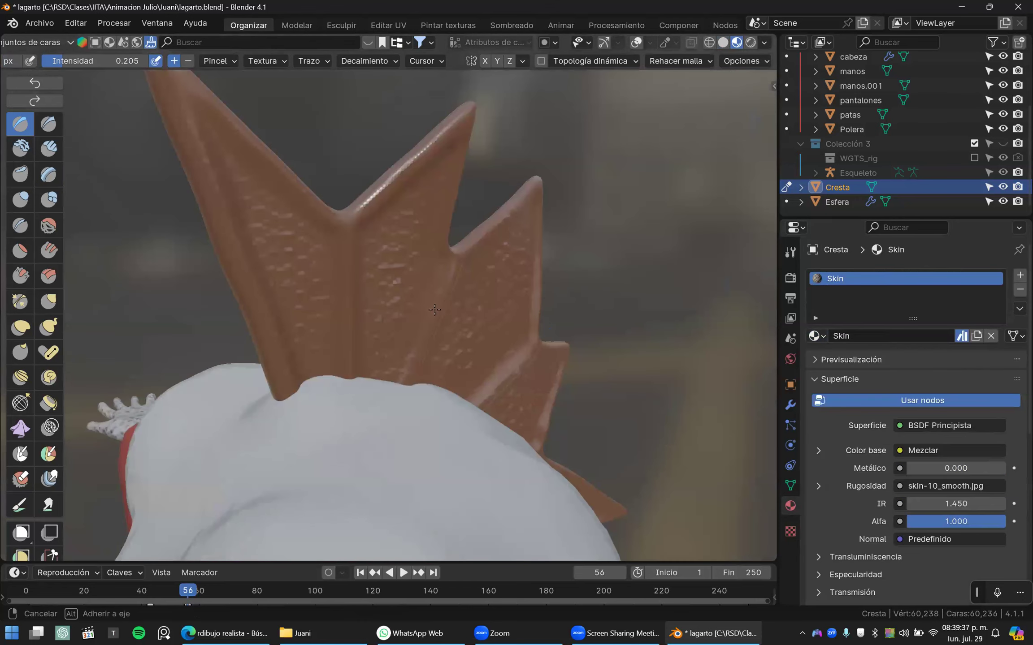
- Check how the Skin material looks on the crest, then remove its material slot
{"action": "middle_click_drag", "start_coordinate": [415, 305], "coordinate": [448, 296]}
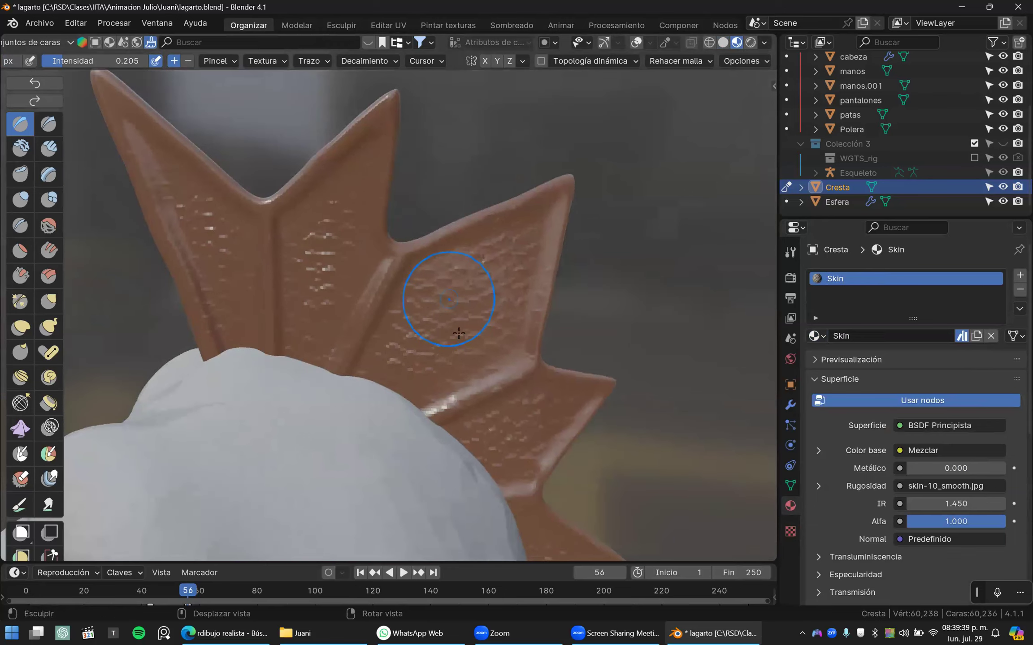
{"action": "scroll", "coordinate": [458, 332], "scroll_direction": "down", "scroll_amount": 6}
{"action": "middle_click_drag", "start_coordinate": [461, 334], "coordinate": [524, 343]}
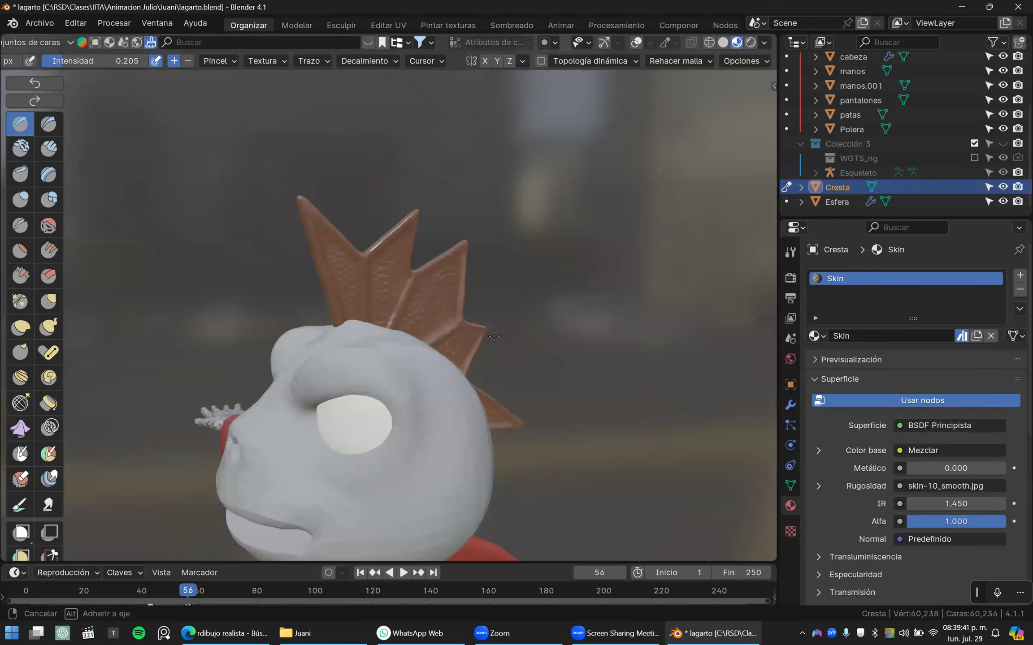
{"action": "middle_click_drag", "start_coordinate": [489, 390], "coordinate": [503, 384]}
{"action": "scroll", "coordinate": [504, 385], "scroll_direction": "up", "scroll_amount": 3}
{"action": "scroll", "coordinate": [504, 384], "scroll_direction": "up", "scroll_amount": 2}
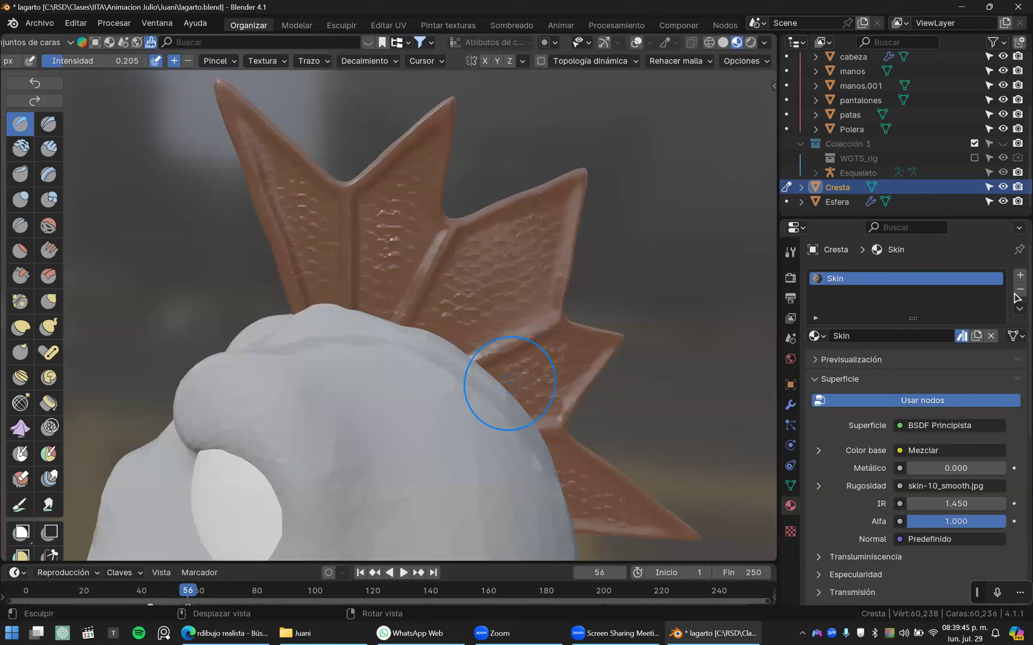
{"action": "left_click", "coordinate": [1020, 290]}
- Examine the scaly material on the lizard's hand and compare it with the crest and the whole body
{"action": "middle_click_drag", "start_coordinate": [461, 292], "coordinate": [442, 384]}
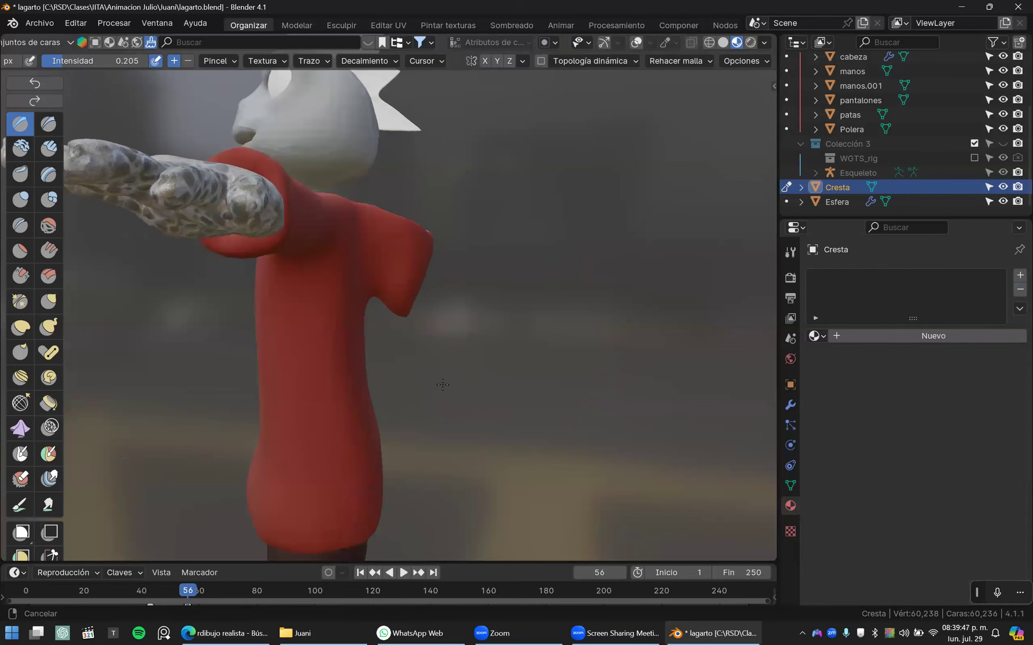
{"action": "middle_click_drag", "start_coordinate": [558, 434], "coordinate": [429, 385]}
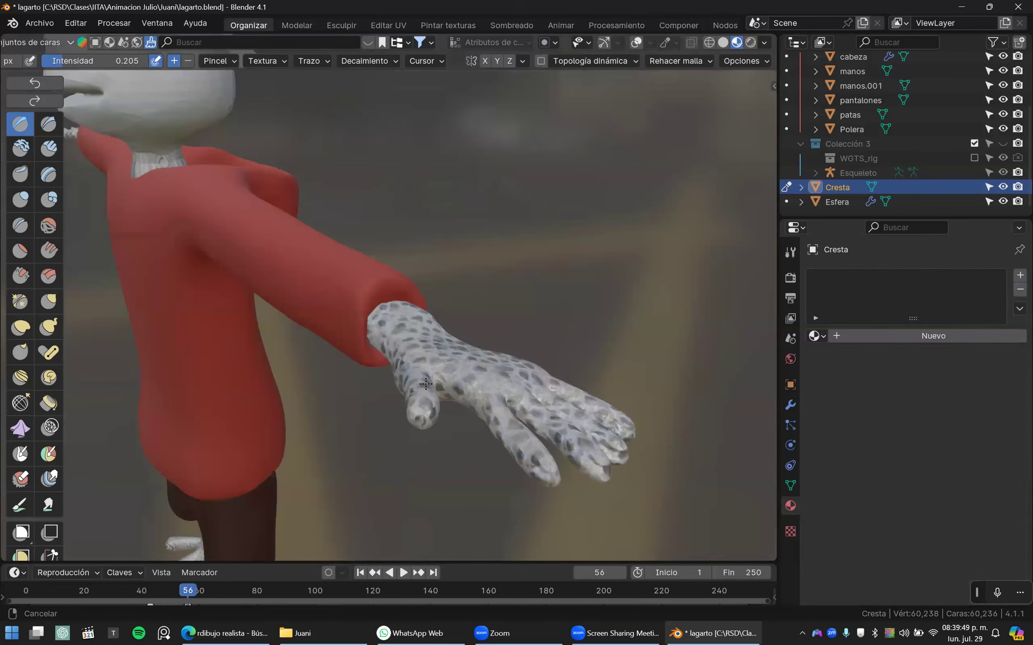
{"action": "scroll", "coordinate": [429, 386], "scroll_direction": "up", "scroll_amount": 7}
{"action": "scroll", "coordinate": [433, 387], "scroll_direction": "down", "scroll_amount": 5}
{"action": "mouse_move", "coordinate": [297, 246]}
{"action": "middle_mouse_down"}
{"action": "mouse_move", "coordinate": [497, 400]}
{"action": "mouse_move", "coordinate": [506, 445]}
{"action": "middle_mouse_up"}
{"action": "middle_click_drag", "start_coordinate": [444, 285], "coordinate": [450, 325]}
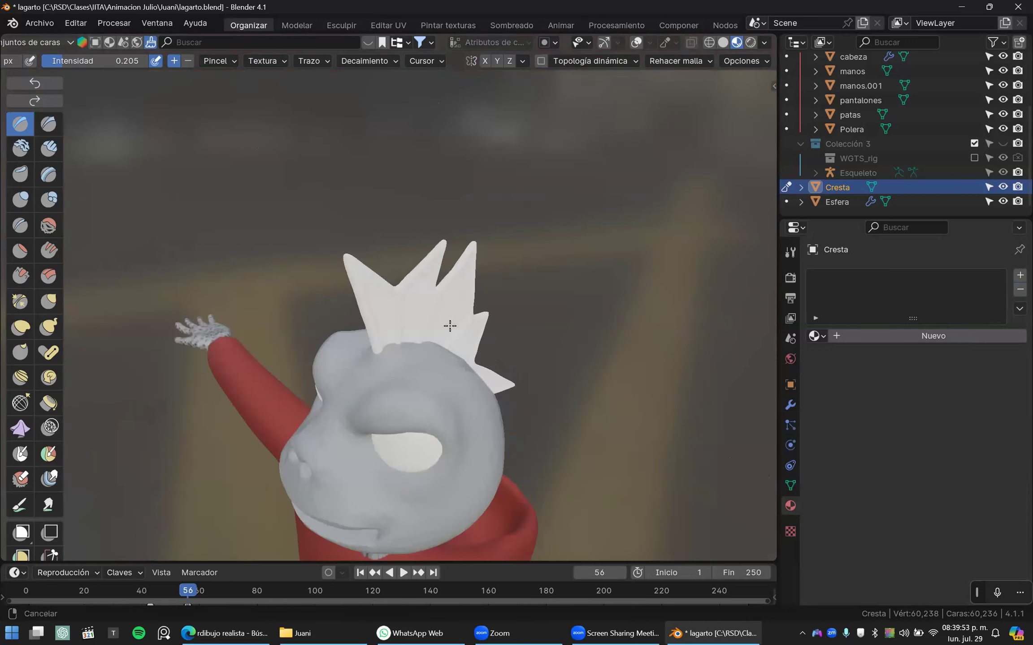
{"action": "scroll", "coordinate": [449, 325], "scroll_direction": "up", "scroll_amount": 5}
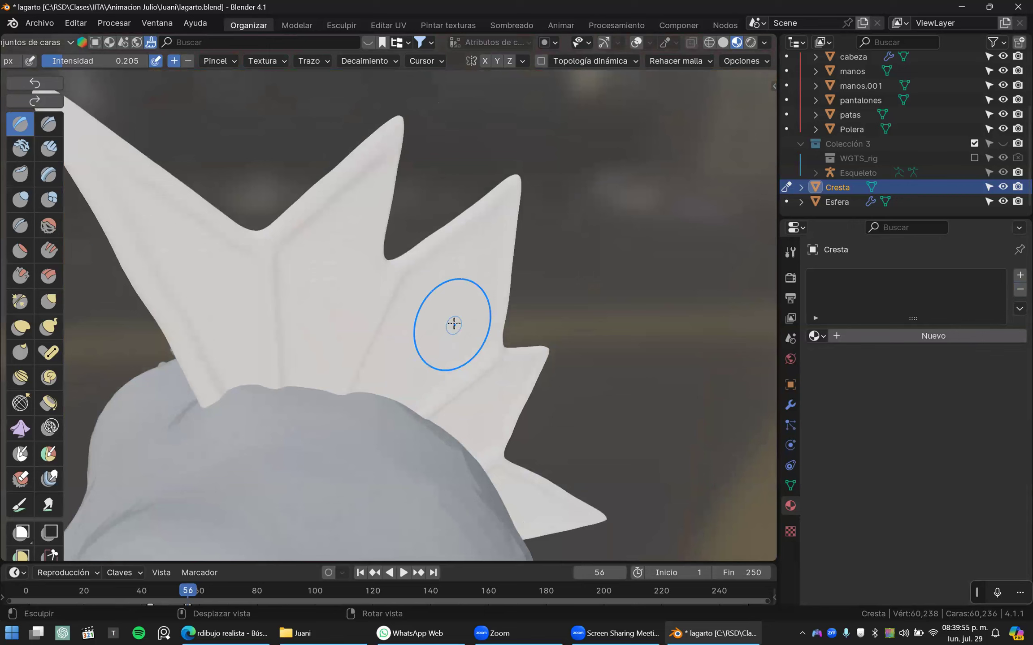
{"action": "scroll", "coordinate": [454, 324], "scroll_direction": "down", "scroll_amount": 7}
{"action": "right_click_drag", "start_coordinate": [461, 346], "coordinate": [434, 254]}
{"action": "middle_click_drag", "start_coordinate": [457, 359], "coordinate": [433, 269]}
{"action": "scroll", "coordinate": [441, 301], "scroll_direction": "down", "scroll_amount": 3}
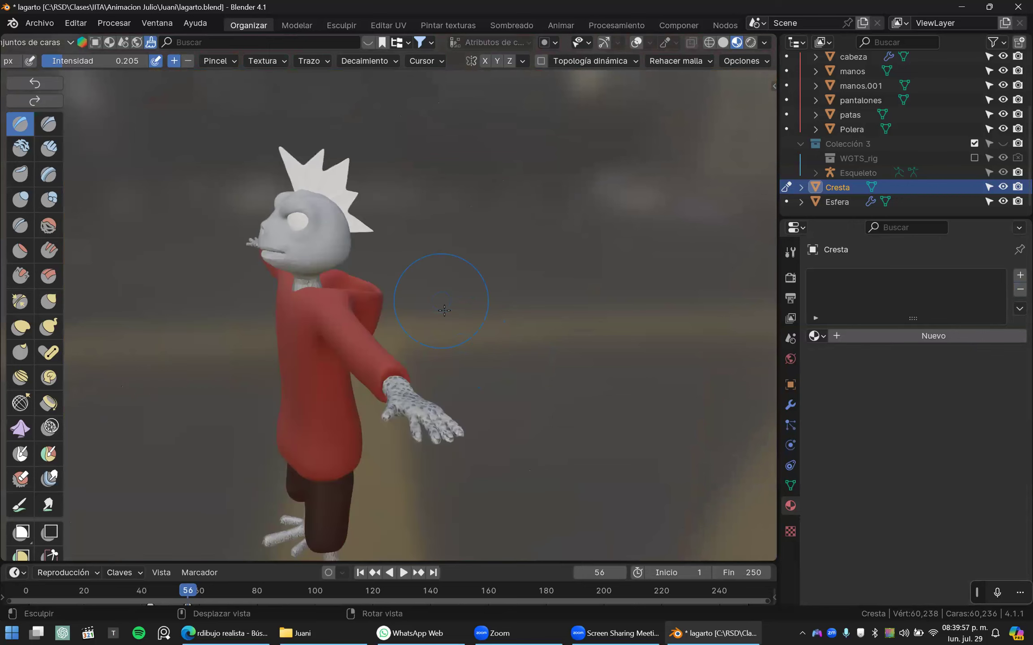
- Switch from Sculpt Mode to Object Mode and select the hand mesh with the Grey Dinosaur Skin material
{"action": "key", "text": "ctrl+Tab"}
{"action": "left_click", "coordinate": [434, 309]}
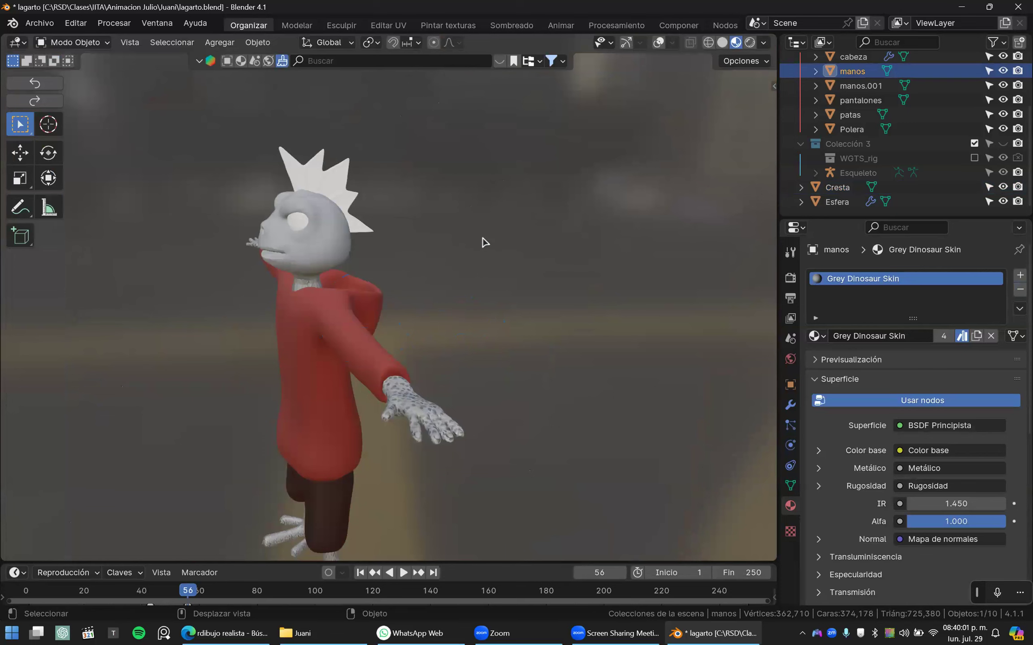
{"action": "middle_click_drag", "start_coordinate": [484, 242], "coordinate": [399, 50]}
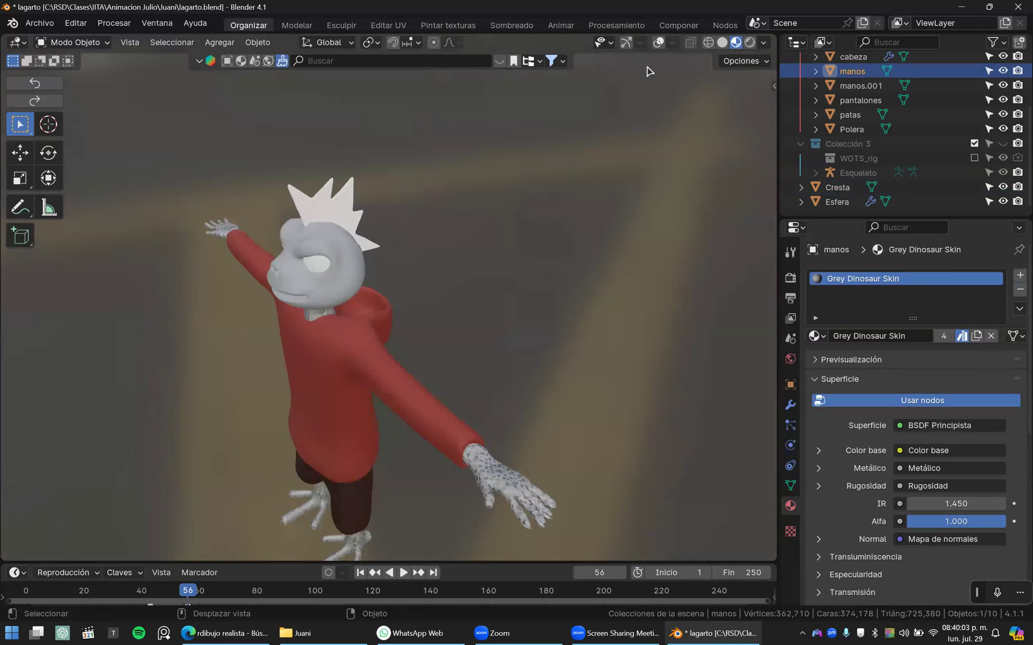
- Return the viewport to solid shading and show the overlays around the whole character
{"action": "left_click", "coordinate": [722, 42]}
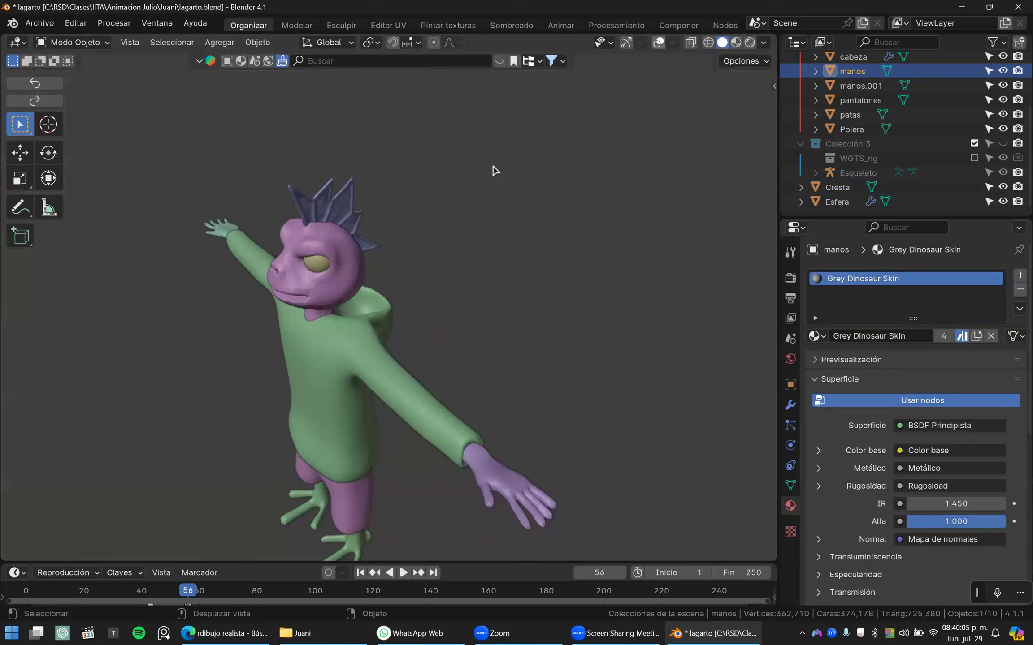
{"action": "key", "text": "shift+alt+z"}
{"action": "middle_click_drag", "start_coordinate": [490, 174], "coordinate": [446, 93]}
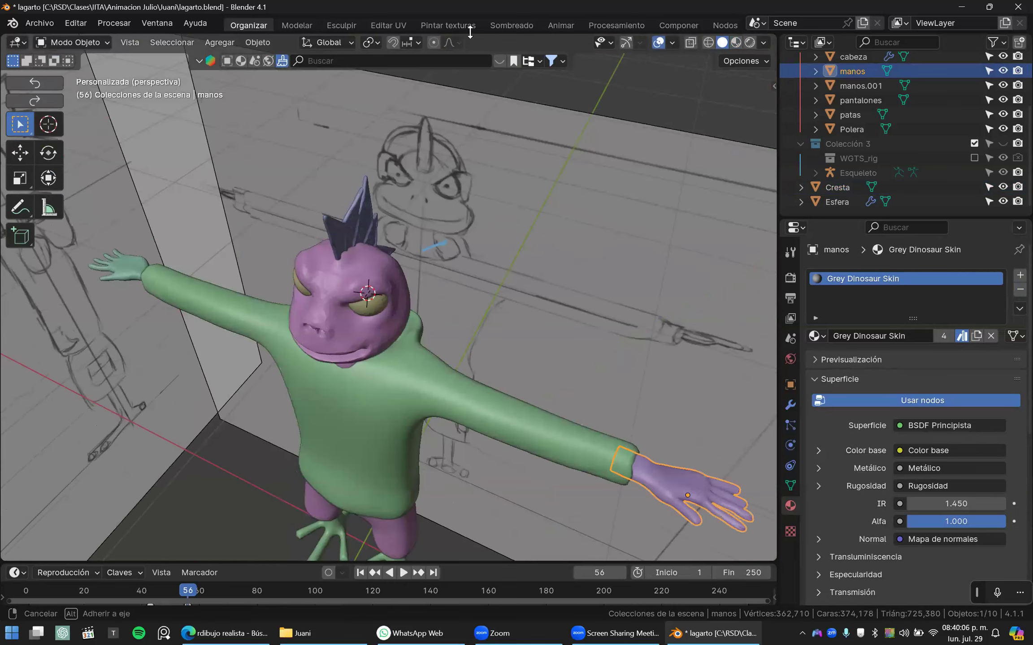
- Open the Shading workspace and bring the Mapping node of Grey Dinosaur Skin and the scaly hand into view
{"action": "middle_click_drag", "start_coordinate": [470, 31], "coordinate": [497, 30]}
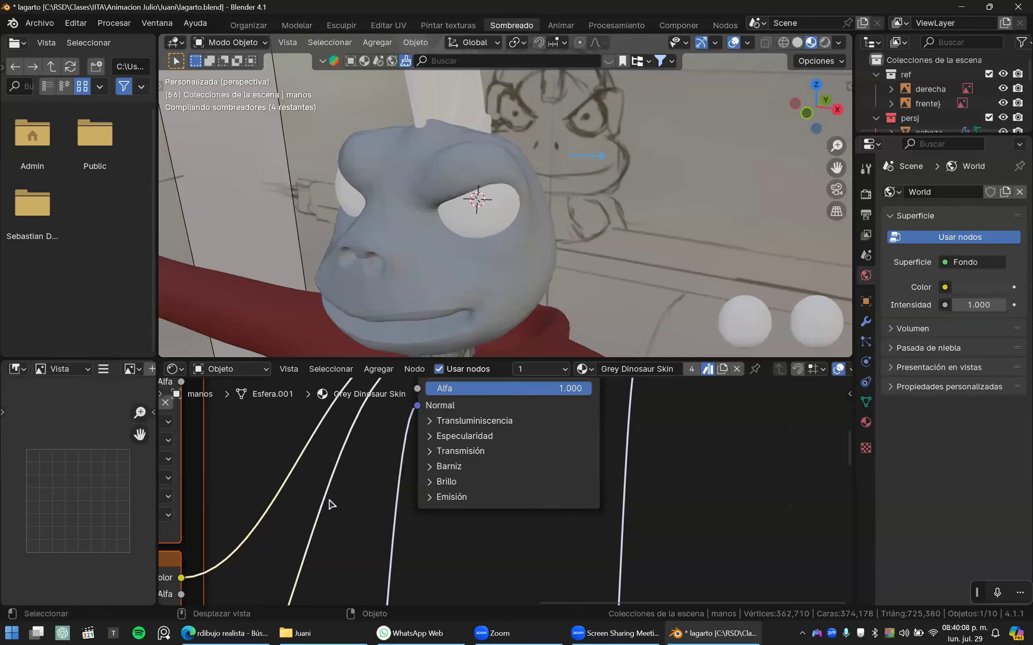
{"action": "scroll", "coordinate": [433, 502], "scroll_direction": "down", "scroll_amount": 5}
{"action": "scroll", "coordinate": [421, 506], "scroll_direction": "up", "scroll_amount": 2}
{"action": "scroll", "coordinate": [309, 510], "scroll_direction": "up", "scroll_amount": 2}
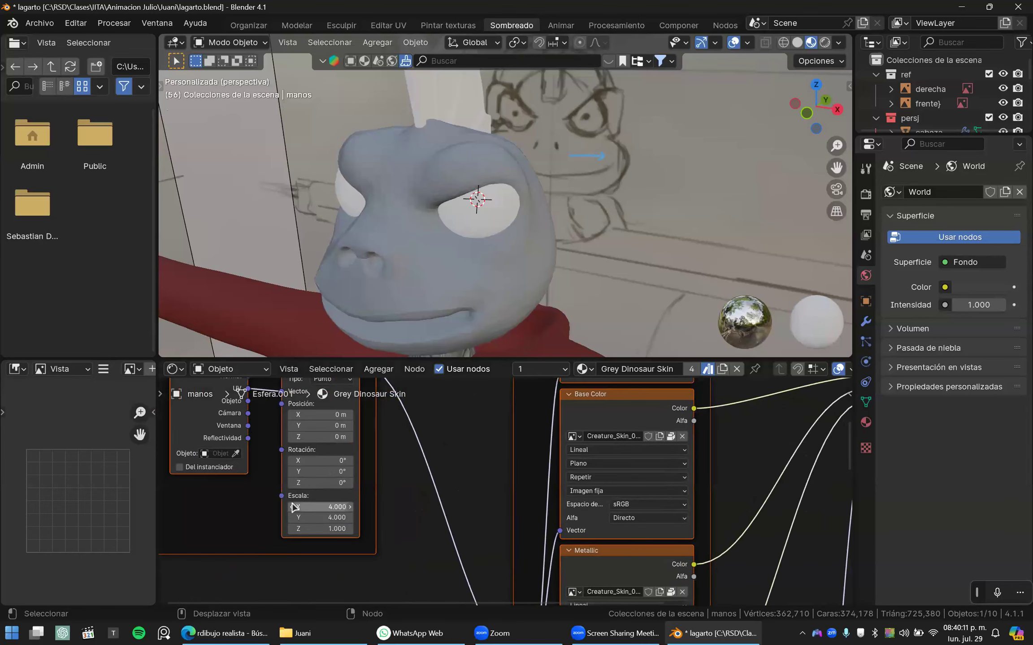
{"action": "scroll", "coordinate": [280, 530], "scroll_direction": "up", "scroll_amount": 3}
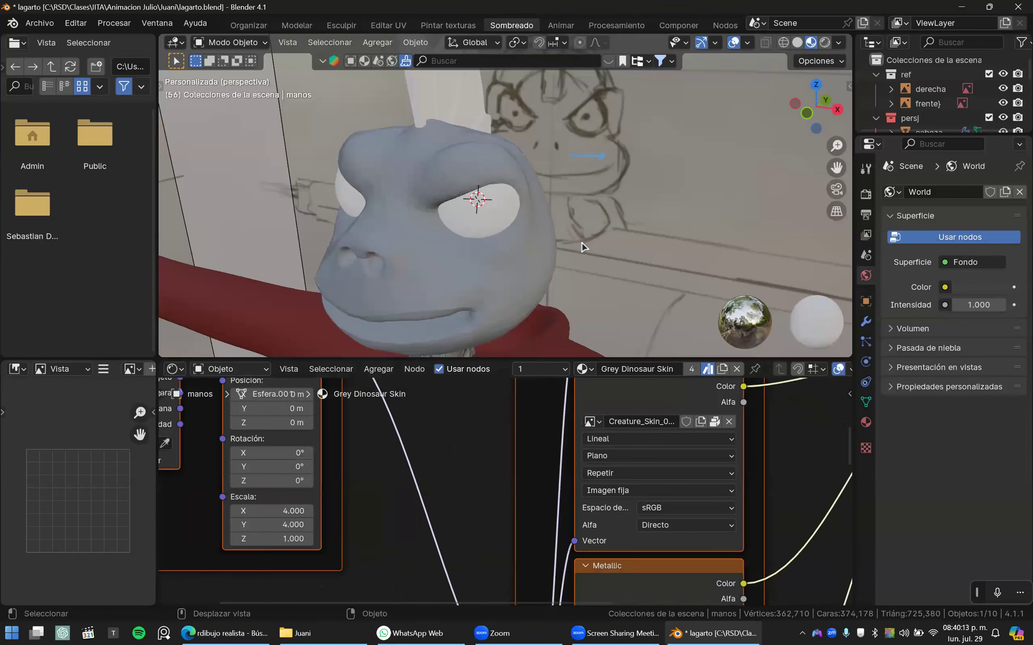
{"action": "scroll", "coordinate": [627, 263], "scroll_direction": "down", "scroll_amount": 5}
{"action": "scroll", "coordinate": [629, 261], "scroll_direction": "up", "scroll_amount": 8}
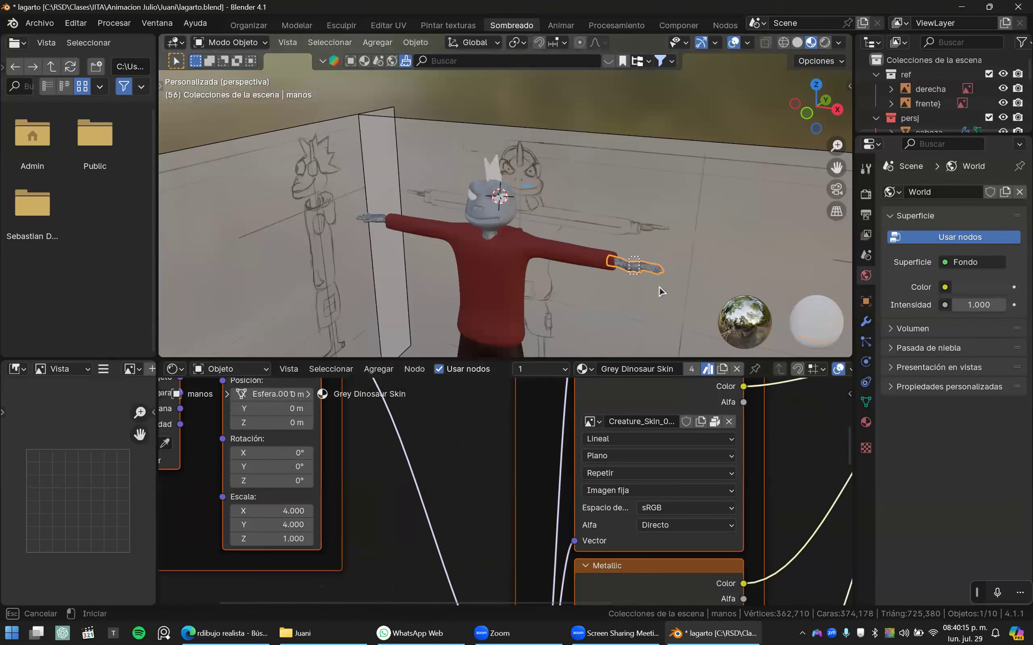
{"action": "middle_click_drag", "start_coordinate": [503, 203], "coordinate": [526, 344]}
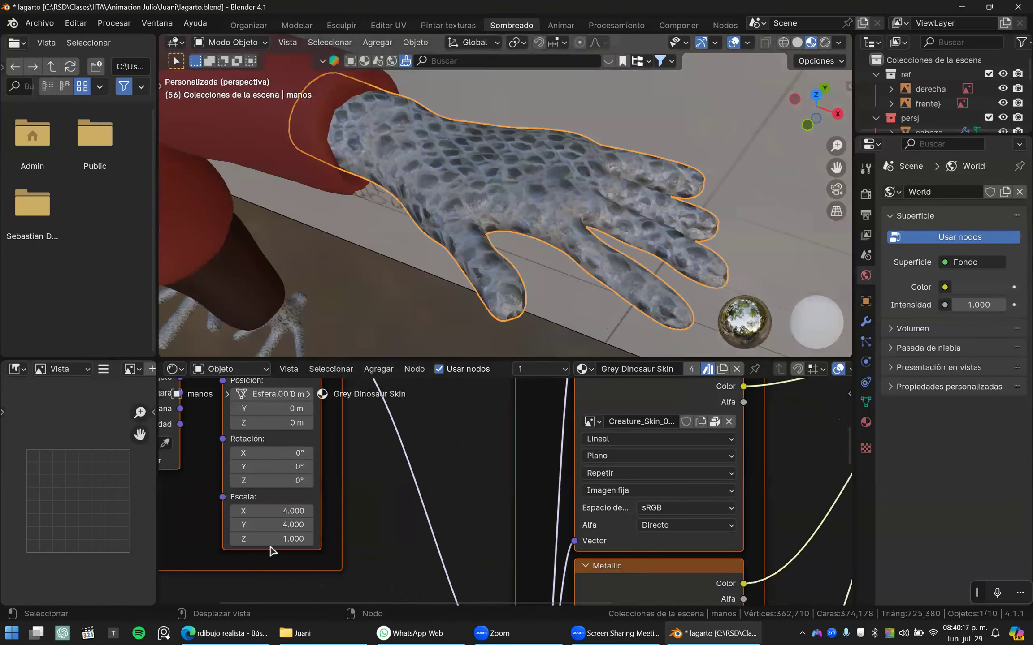
- Set the Mapping node's X and Y scale to 8.6 and check the scale pattern on the hand and feet
{"action": "left_click_drag", "start_coordinate": [273, 511], "coordinate": [307, 511]}
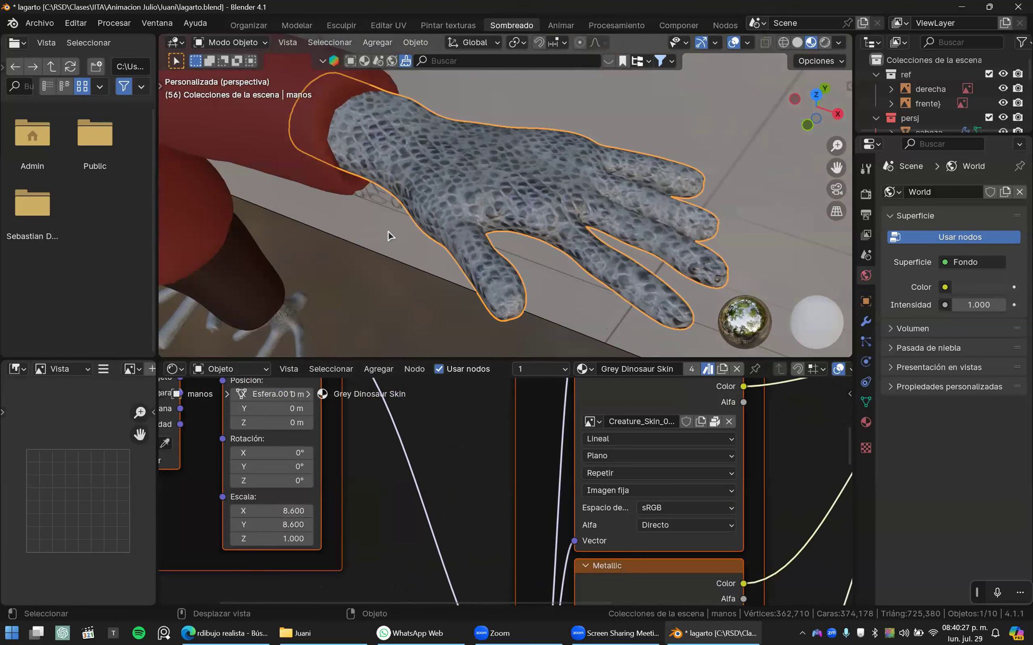
{"action": "scroll", "coordinate": [385, 266], "scroll_direction": "down", "scroll_amount": 4}
{"action": "middle_click_drag", "start_coordinate": [385, 266], "coordinate": [581, 141], "text": "shift"}
{"action": "key", "text": "shift+b"}
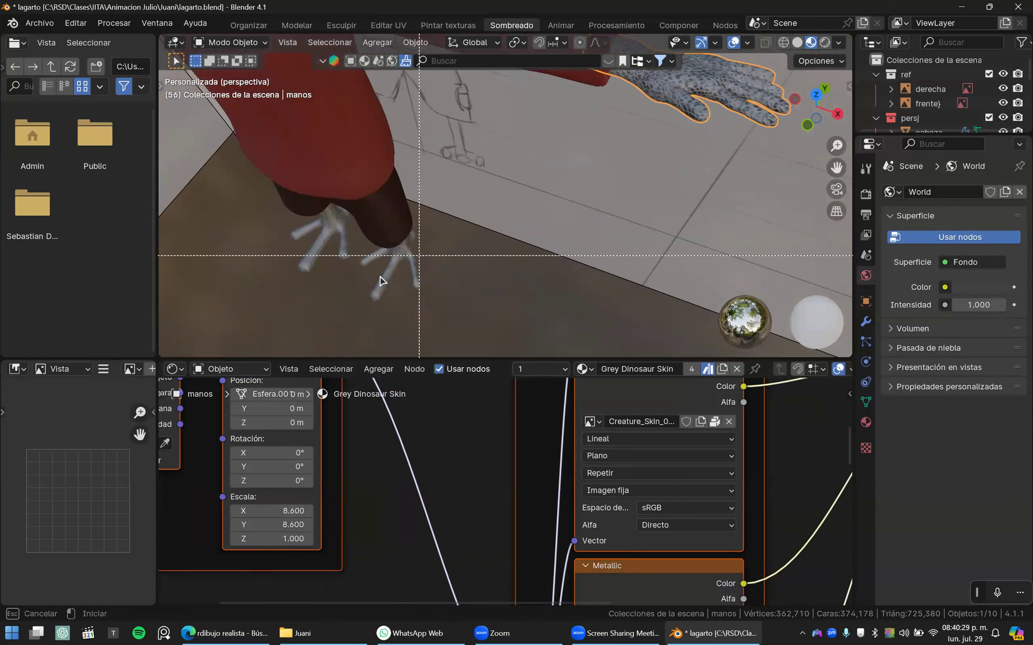
{"action": "left_click_drag", "start_coordinate": [386, 242], "coordinate": [429, 270]}
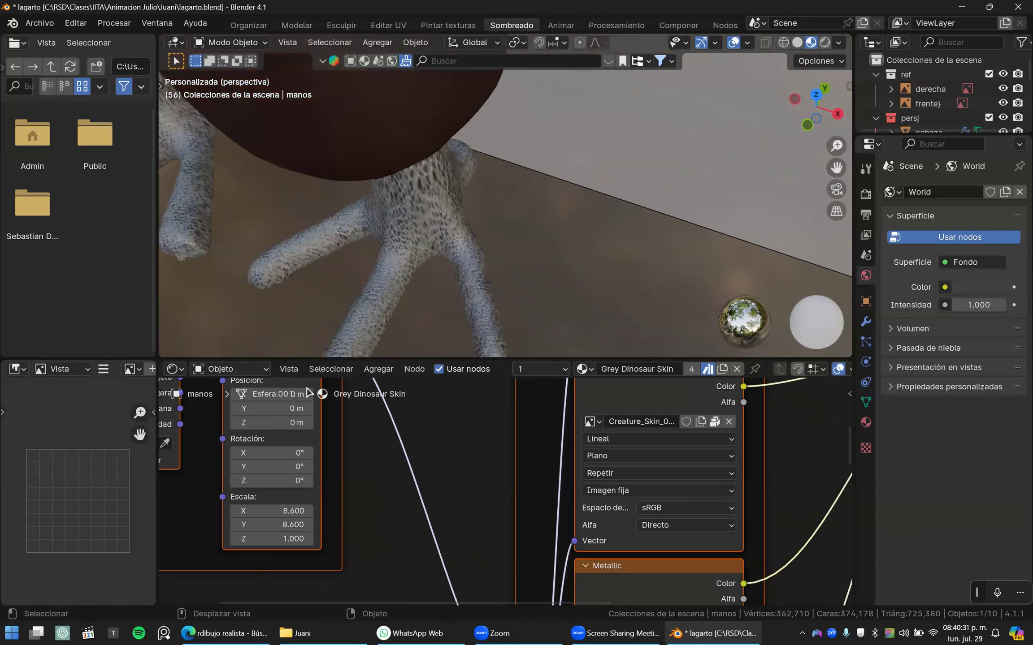
{"action": "scroll", "coordinate": [412, 280], "scroll_direction": "down", "scroll_amount": 4}
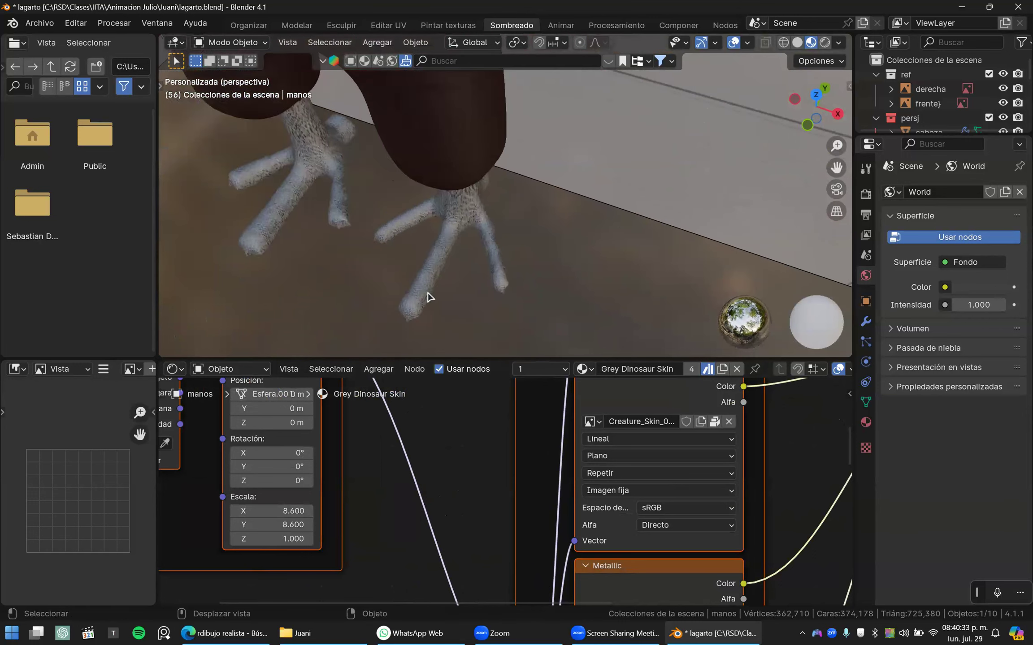
{"action": "scroll", "coordinate": [424, 303], "scroll_direction": "up", "scroll_amount": 4}
- Connect the Object texture coordinate to the Mapping node's vector and check the feet and hand
{"action": "scroll", "coordinate": [286, 441], "scroll_direction": "down", "scroll_amount": 8}
{"action": "middle_click_drag", "start_coordinate": [307, 464], "coordinate": [368, 520]}
{"action": "scroll", "coordinate": [352, 504], "scroll_direction": "up", "scroll_amount": 8}
{"action": "left_click_drag", "start_coordinate": [285, 474], "coordinate": [328, 462]}
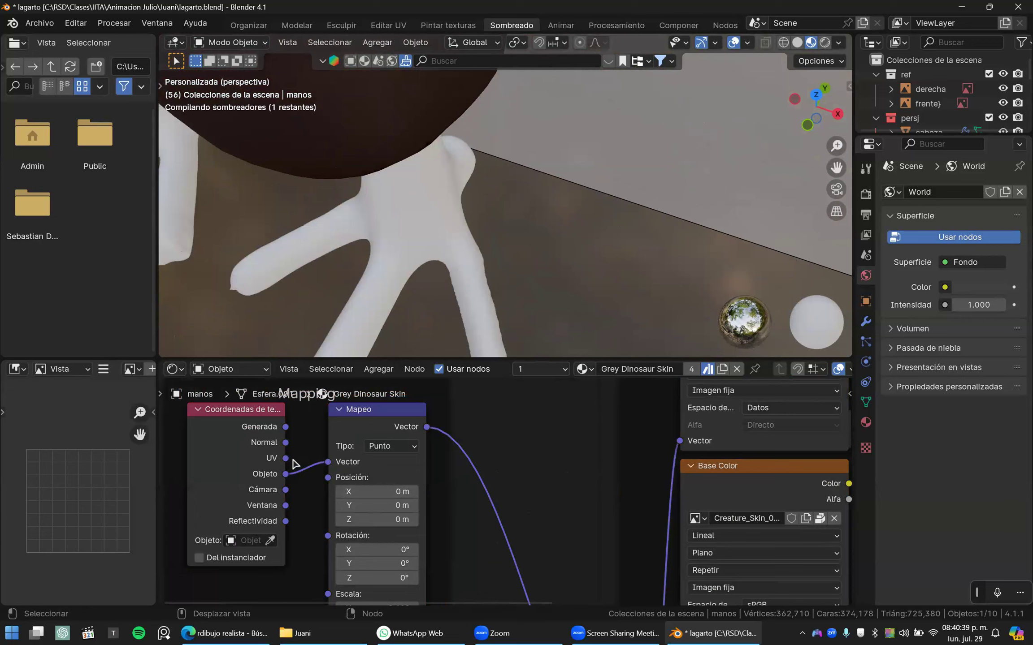
{"action": "scroll", "coordinate": [449, 294], "scroll_direction": "down", "scroll_amount": 1}
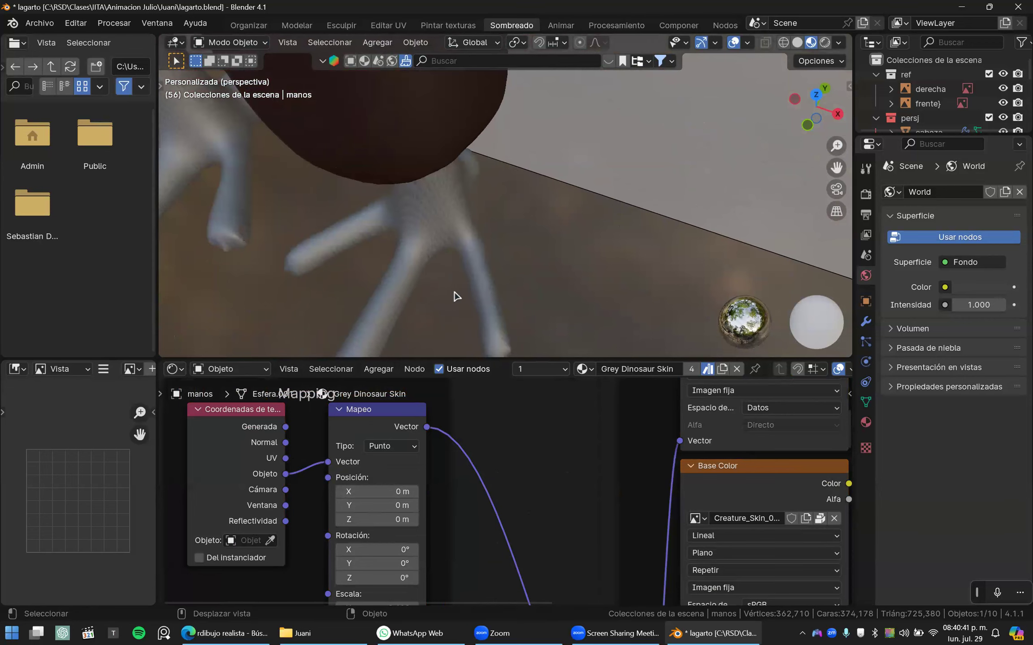
{"action": "scroll", "coordinate": [464, 251], "scroll_direction": "down", "scroll_amount": 5}
{"action": "scroll", "coordinate": [573, 208], "scroll_direction": "down", "scroll_amount": 2}
{"action": "scroll", "coordinate": [484, 218], "scroll_direction": "up", "scroll_amount": 5}
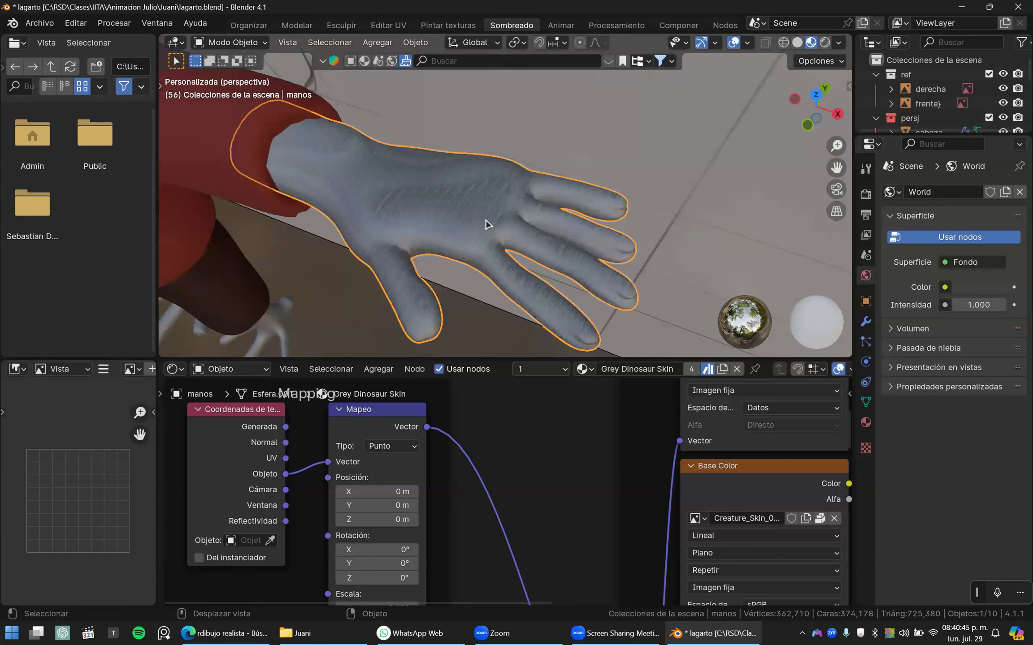
- Set the Mapping scale to 1 on X and Y and feed its vector from the Generated coordinate
{"action": "middle_click_drag", "start_coordinate": [523, 459], "coordinate": [548, 355]}
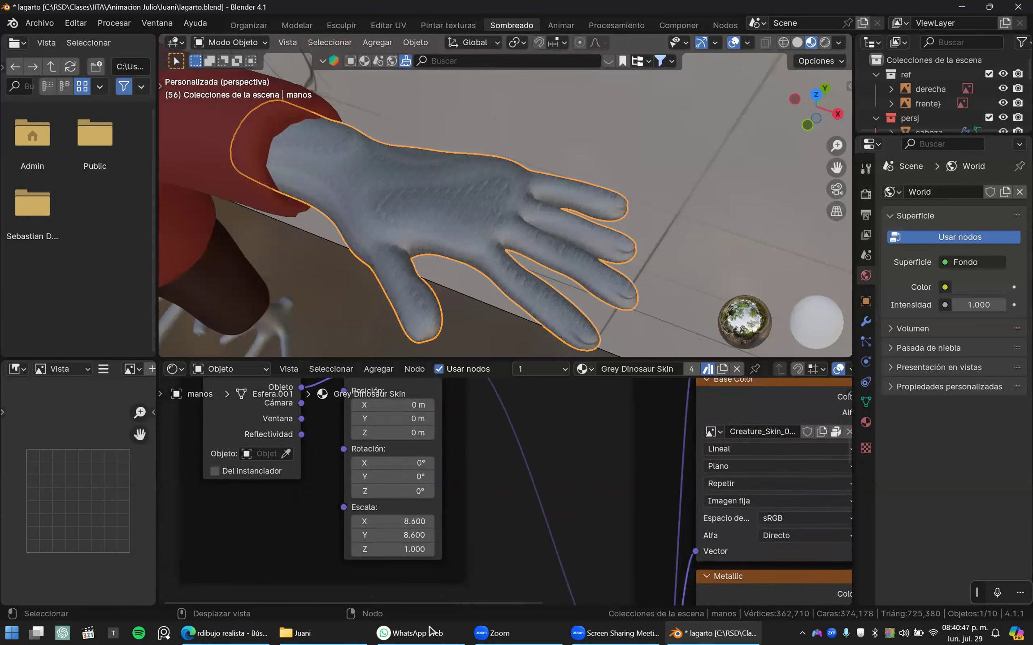
{"action": "left_click_drag", "start_coordinate": [421, 505], "coordinate": [359, 518]}
{"action": "left_click_drag", "start_coordinate": [423, 505], "coordinate": [424, 505]}
{"action": "scroll", "coordinate": [321, 474], "scroll_direction": "up", "scroll_amount": 1}
{"action": "middle_click_drag", "start_coordinate": [322, 473], "coordinate": [466, 560]}
{"action": "left_click_drag", "start_coordinate": [441, 396], "coordinate": [485, 433]}
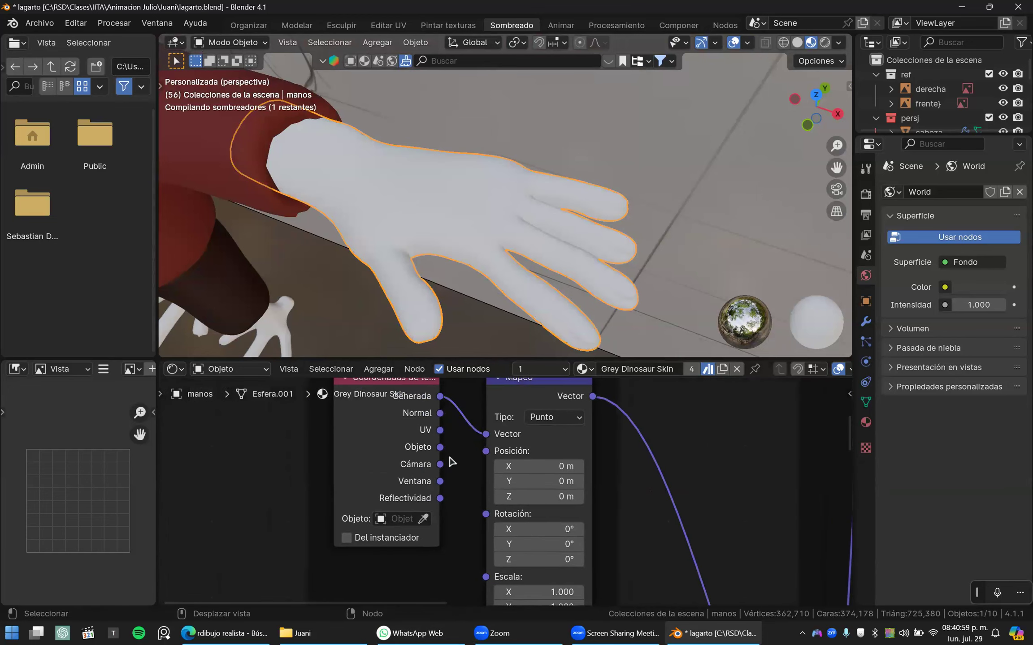
{"action": "mouse_move", "coordinate": [478, 307]}
{"action": "middle_mouse_down"}
{"action": "mouse_move", "coordinate": [486, 281]}
{"action": "mouse_move", "coordinate": [482, 288]}
{"action": "middle_mouse_up"}
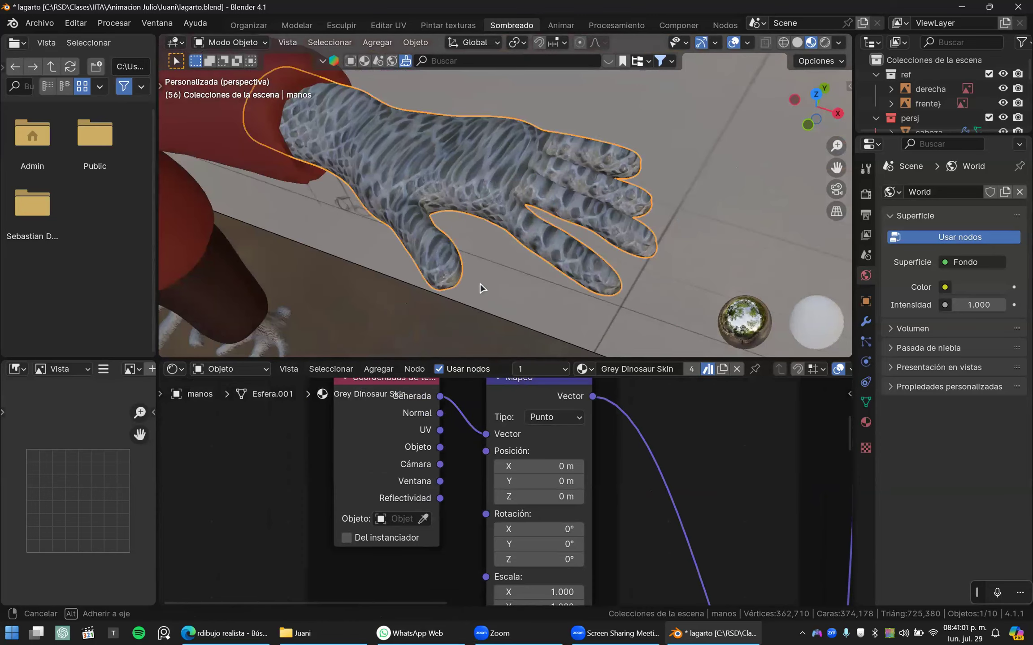
{"action": "middle_click_drag", "start_coordinate": [506, 498], "coordinate": [436, 375]}
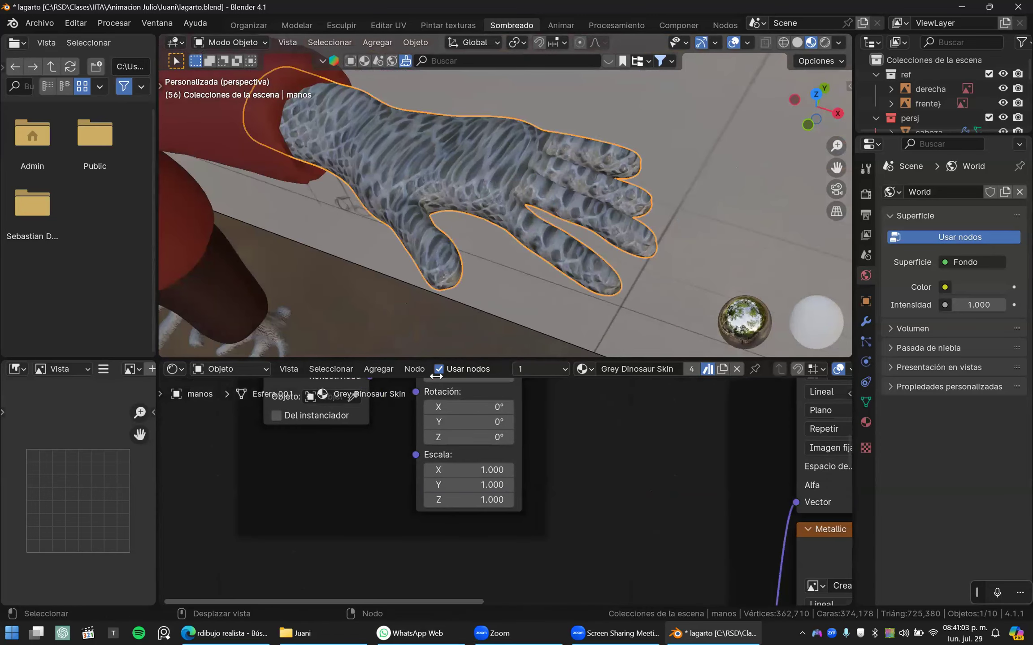
- Connect the UV coordinate to the Mapping node's vector and set its scale to 4.7 on all three axes
{"action": "middle_click_drag", "start_coordinate": [426, 479], "coordinate": [449, 491]}
{"action": "middle_click_drag", "start_coordinate": [410, 274], "coordinate": [422, 312]}
{"action": "left_click_drag", "start_coordinate": [394, 417], "coordinate": [440, 420]}
{"action": "scroll", "coordinate": [461, 475], "scroll_direction": "down", "scroll_amount": 4}
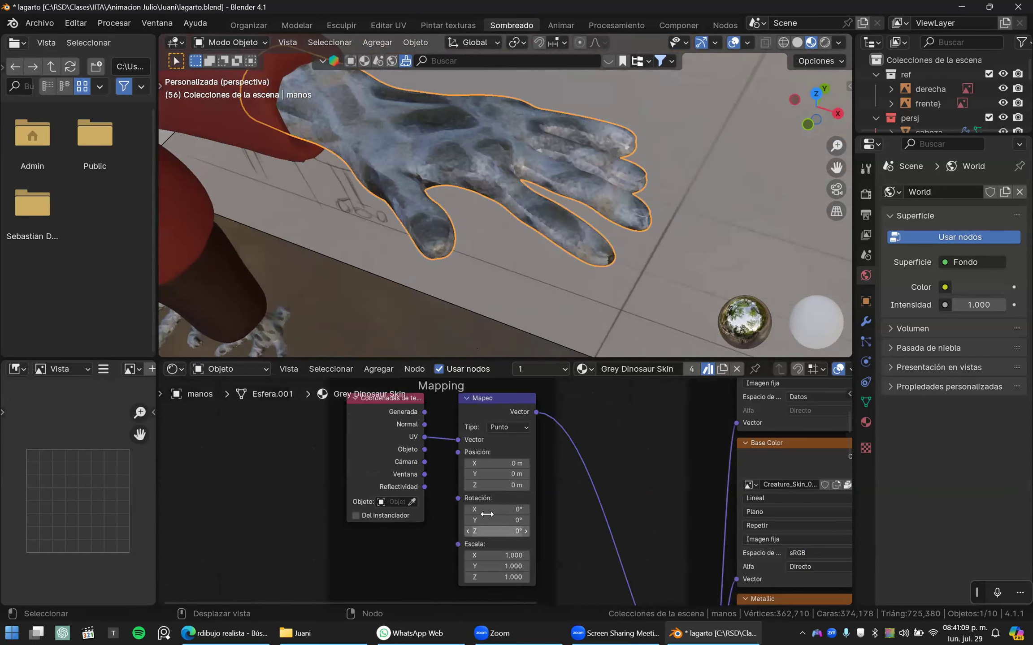
{"action": "middle_click_drag", "start_coordinate": [506, 549], "coordinate": [479, 517]}
{"action": "left_click_drag", "start_coordinate": [479, 519], "coordinate": [645, 543]}
{"action": "scroll", "coordinate": [341, 240], "scroll_direction": "down", "scroll_amount": 7}
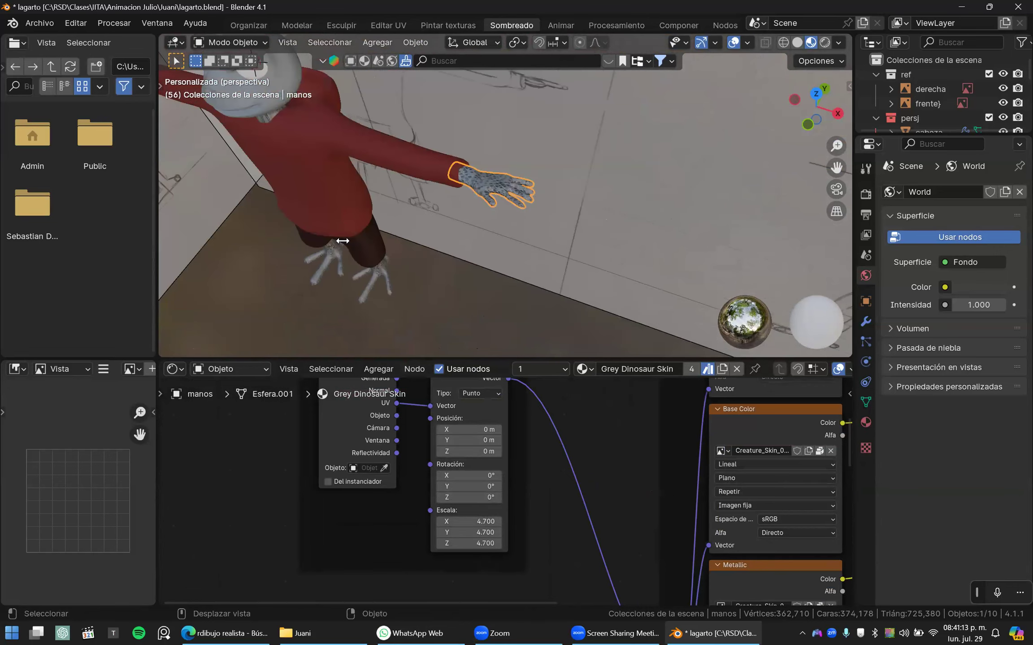
- Select the lizard's feet mesh and examine the scale pattern on it up close
{"action": "middle_click_drag", "start_coordinate": [342, 240], "coordinate": [440, 205], "text": "shift"}
{"action": "scroll", "coordinate": [437, 233], "scroll_direction": "up", "scroll_amount": 3}
{"action": "left_click", "coordinate": [435, 268]}
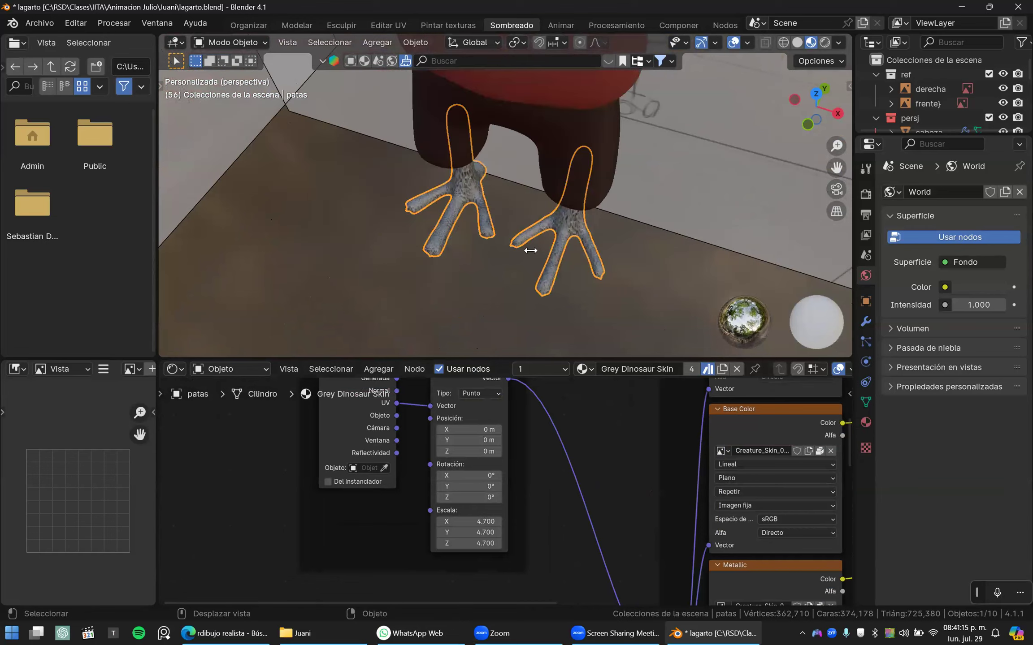
{"action": "scroll", "coordinate": [530, 250], "scroll_direction": "up", "scroll_amount": 5}
{"action": "scroll", "coordinate": [530, 249], "scroll_direction": "down", "scroll_amount": 4}
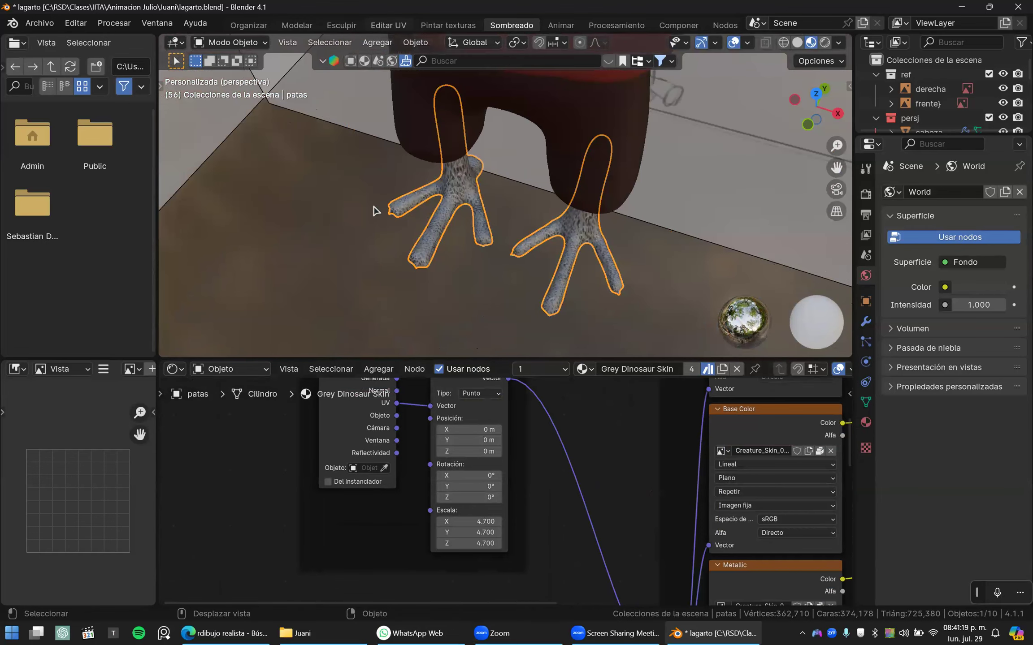
- Open the feet in the UV Editing workspace with the whole mesh selected, framed and shown in material preview
{"action": "left_click", "coordinate": [388, 26]}
{"action": "key", "text": "a"}
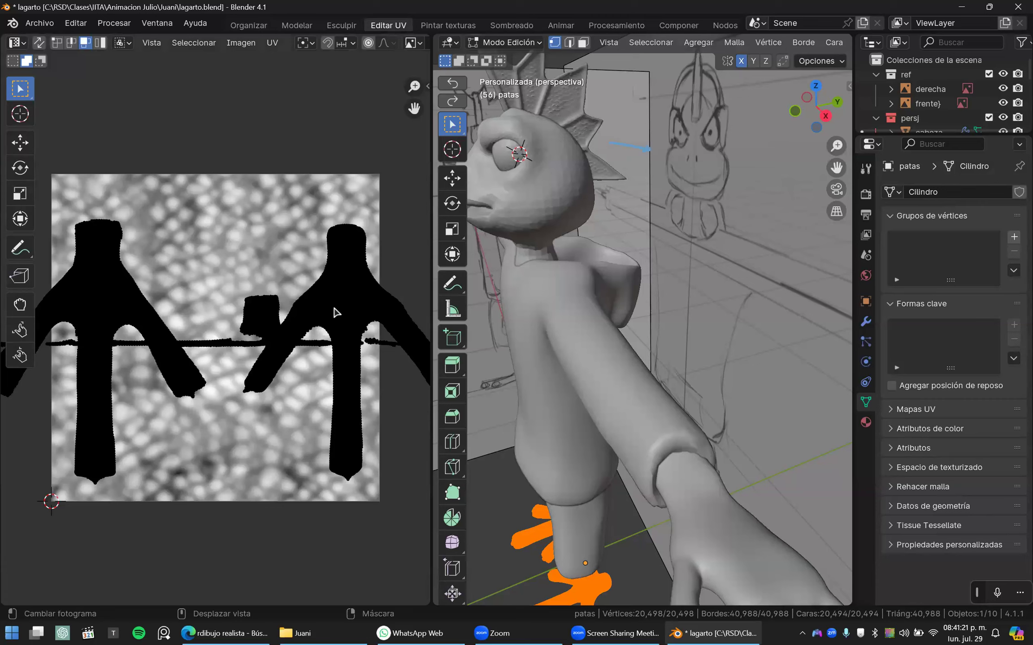
{"action": "middle_click_drag", "start_coordinate": [670, 341], "coordinate": [669, 340]}
{"action": "key", "text": "KP_Decimal"}
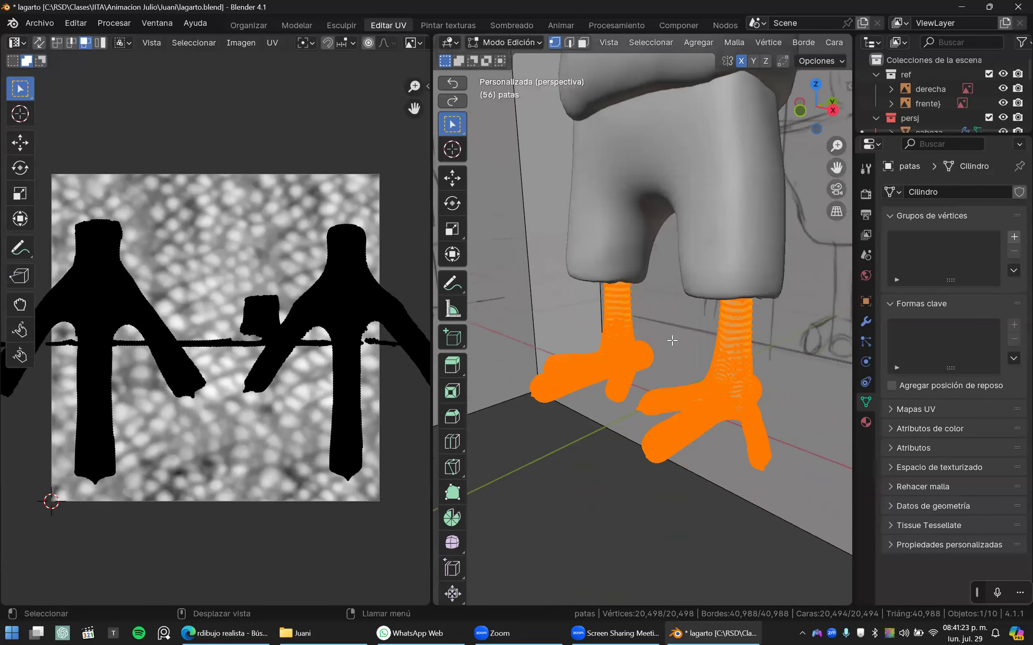
{"action": "scroll", "coordinate": [728, 50], "scroll_direction": "up", "scroll_amount": 3}
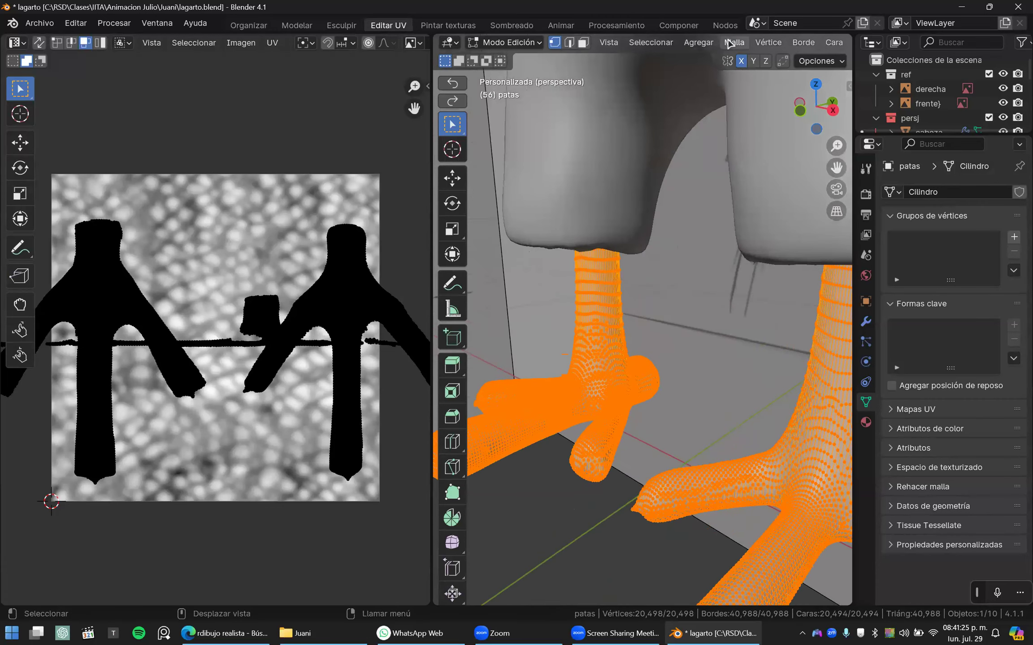
{"action": "scroll", "coordinate": [732, 44], "scroll_direction": "down", "scroll_amount": 5}
{"action": "left_click", "coordinate": [812, 42]}
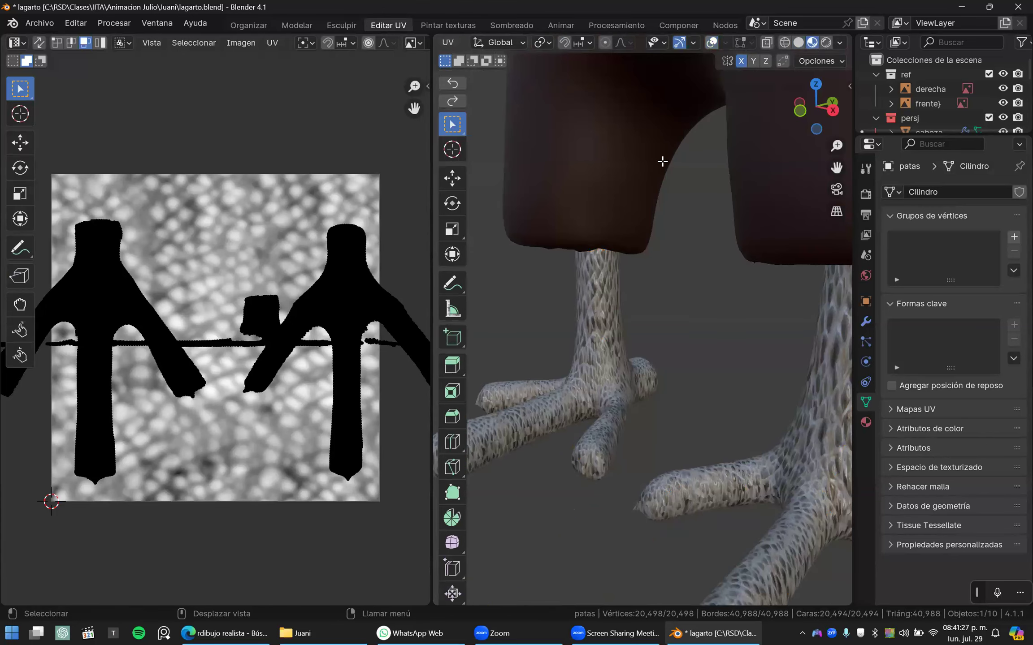
{"action": "key", "text": "a"}
{"action": "key", "text": "s"}
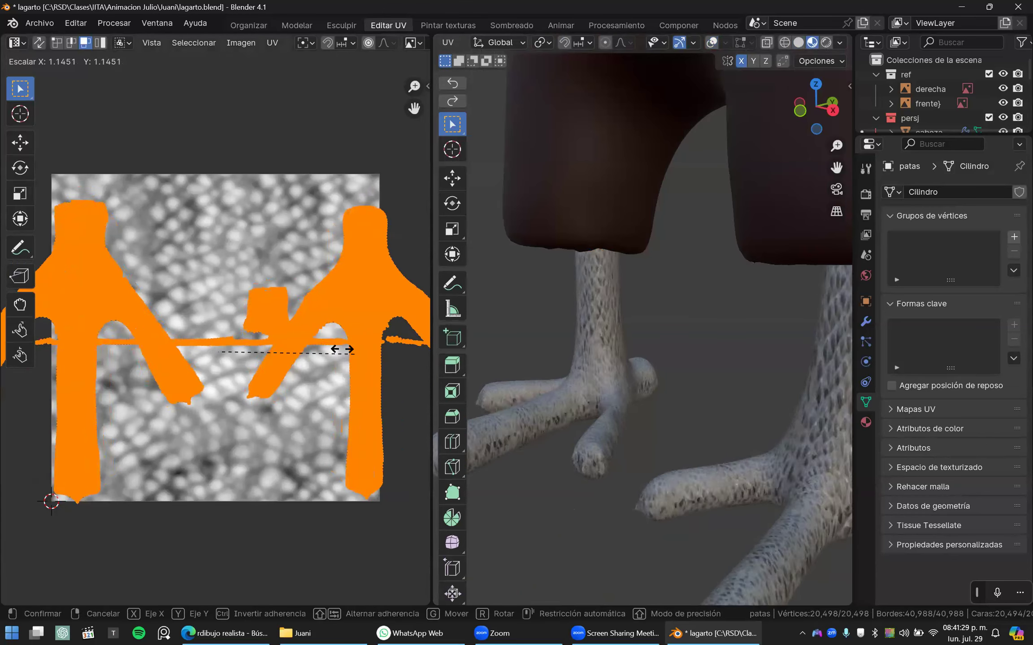
{"action": "key", "text": "Escape"}
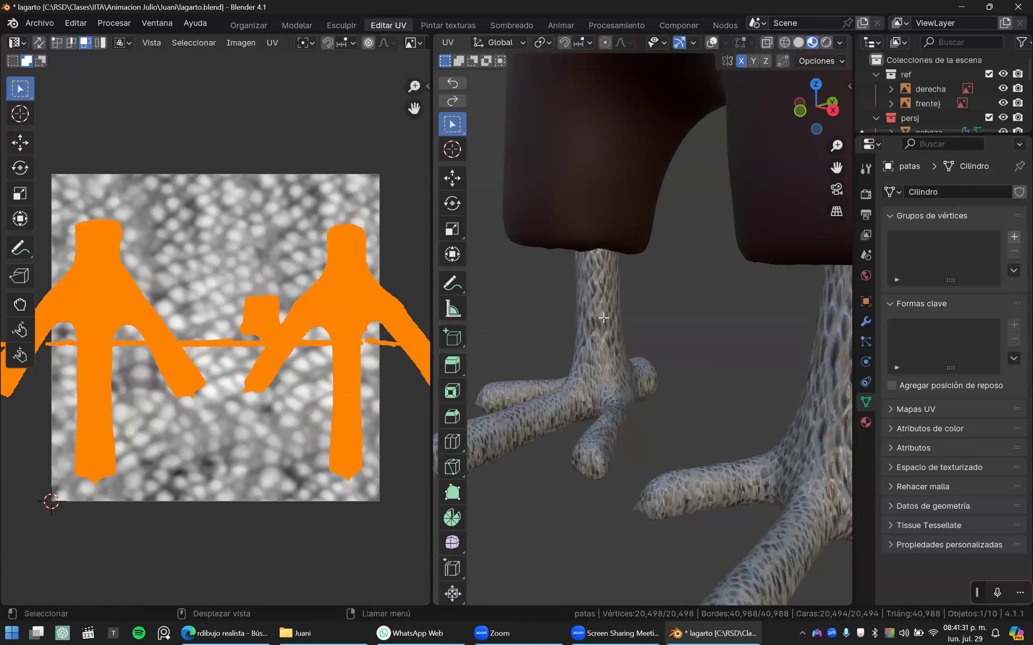
- Unwrap the whole feet mesh with Smart UV Project
{"action": "key", "text": "u"}
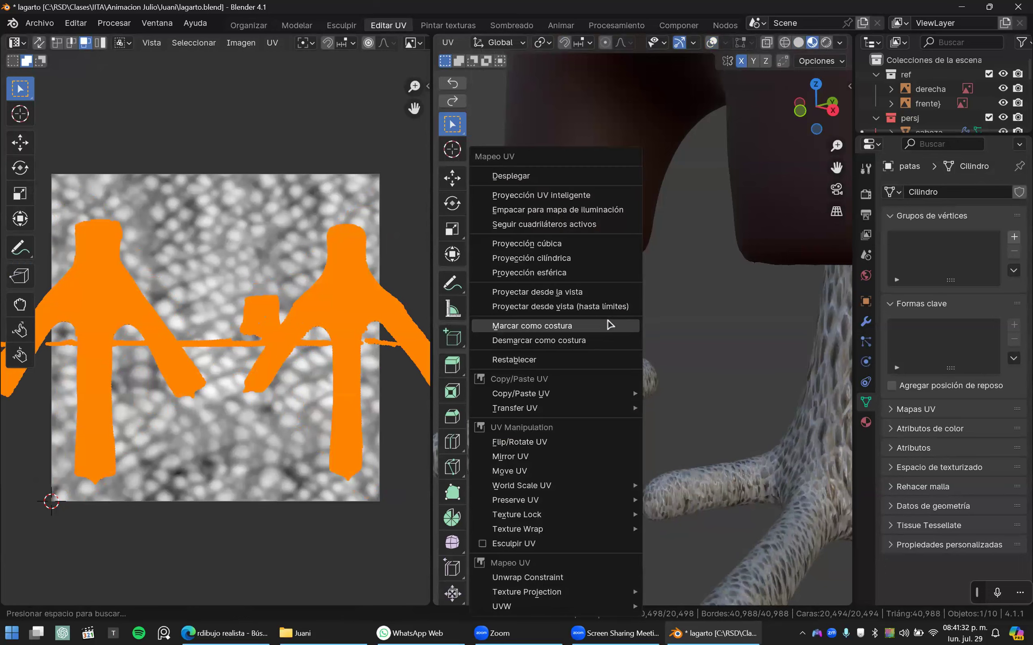
{"action": "left_click", "coordinate": [567, 195]}
{"action": "left_click", "coordinate": [536, 322]}
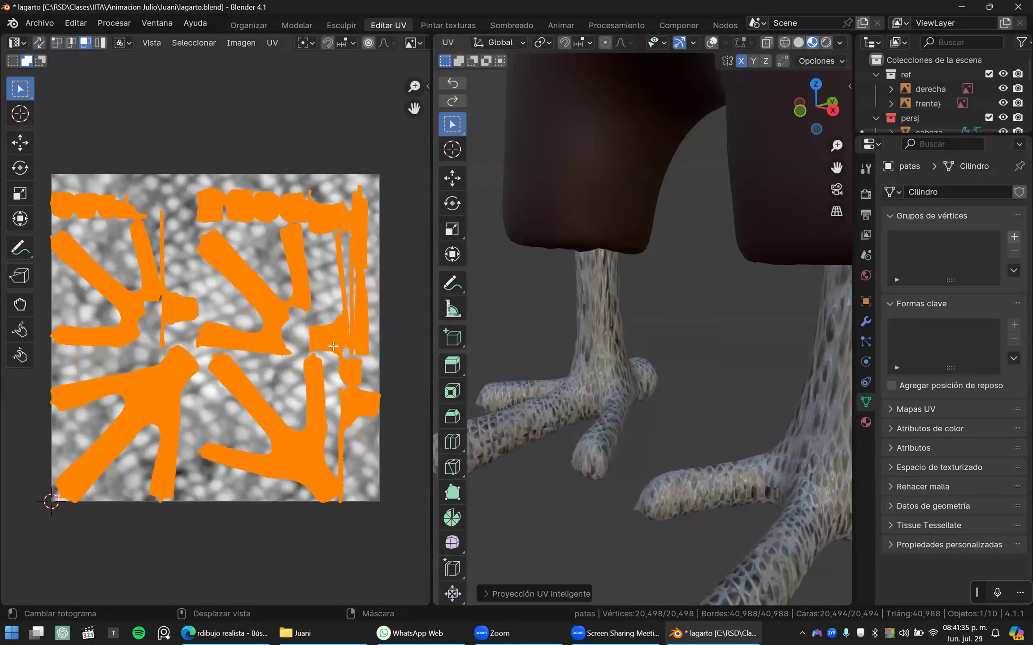
{"action": "key", "text": "s"}
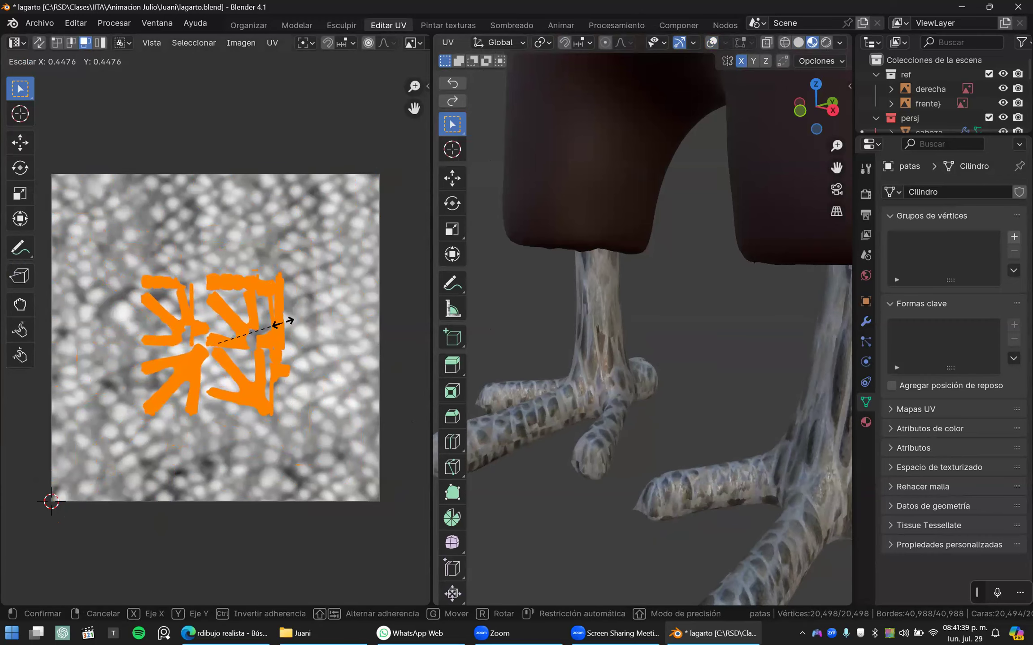
{"action": "type", "text": ".1"}
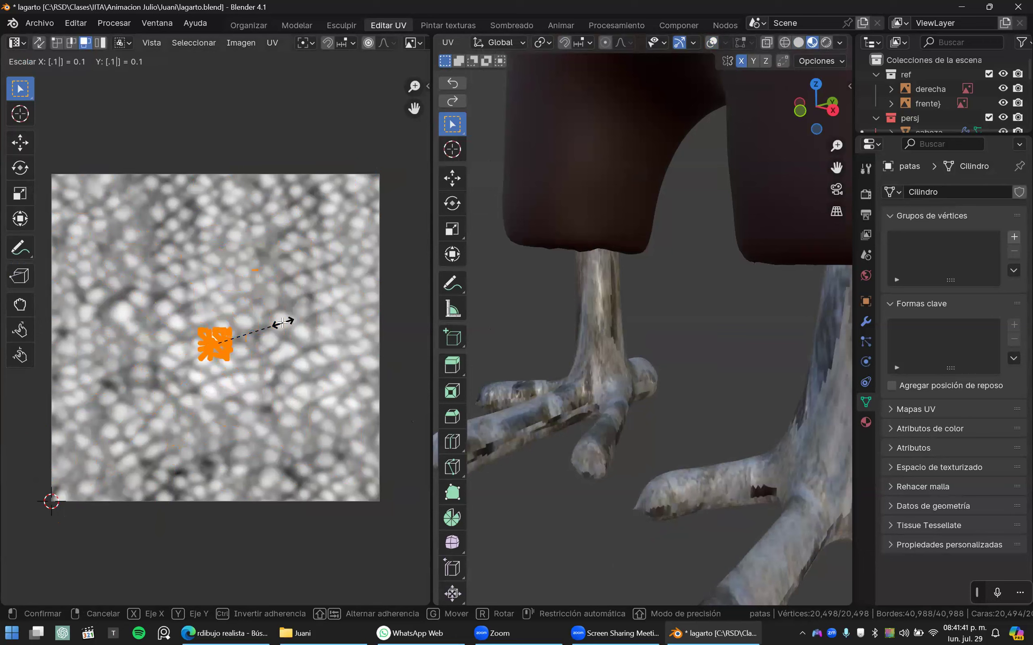
{"action": "key", "text": "Escape"}
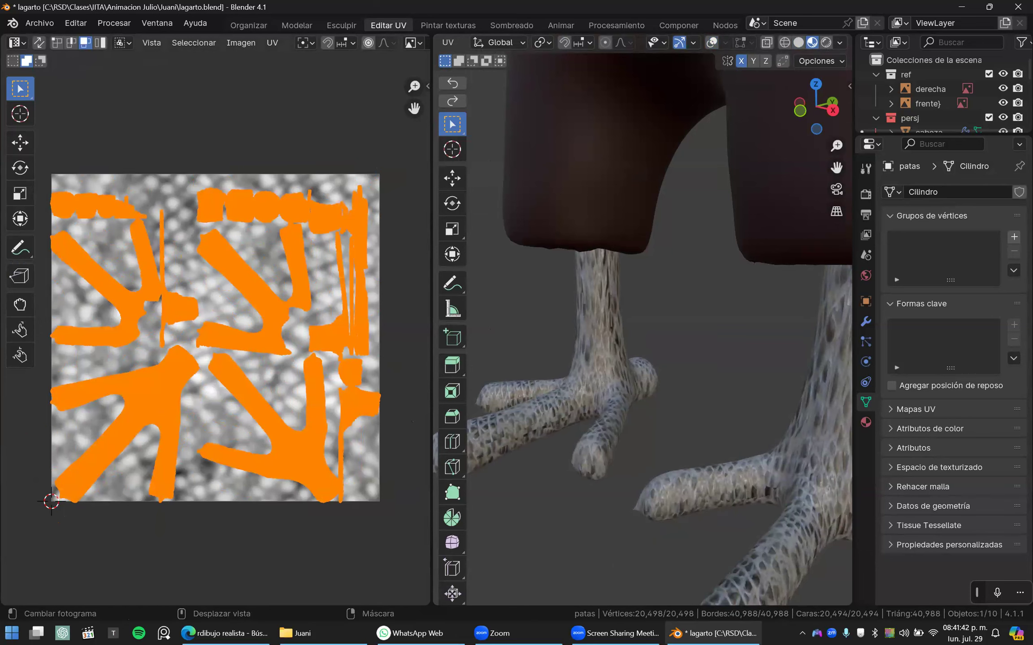
- Scale the feet's UV islands by 0.5, return to Object Mode and check the scale pattern on both feet
{"action": "type", "text": "s.5"}
{"action": "key", "text": "Return"}
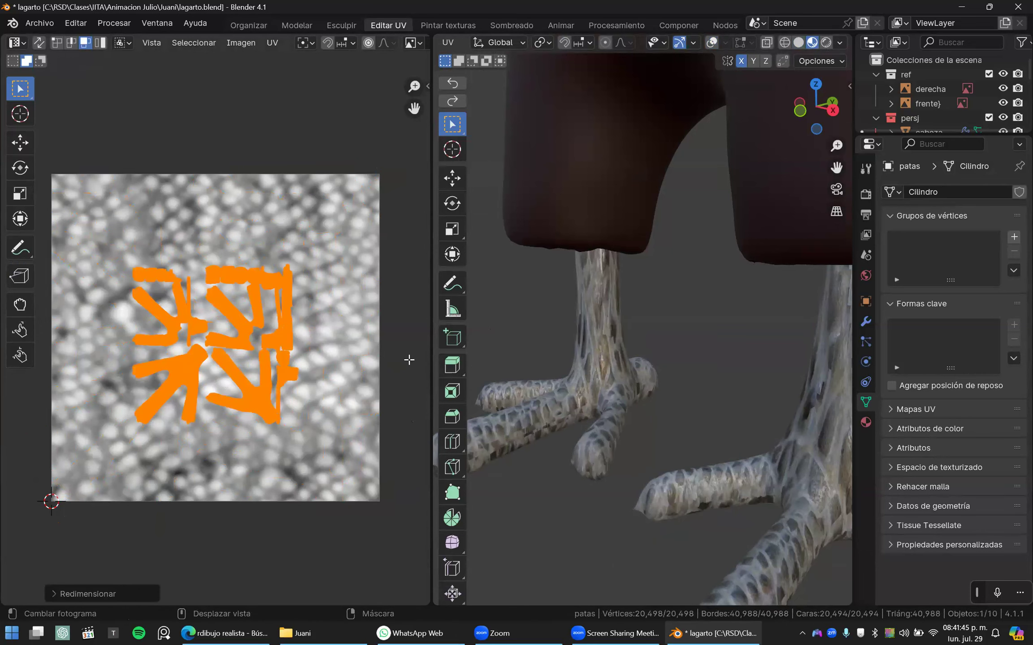
{"action": "scroll", "coordinate": [650, 379], "scroll_direction": "down", "scroll_amount": 4}
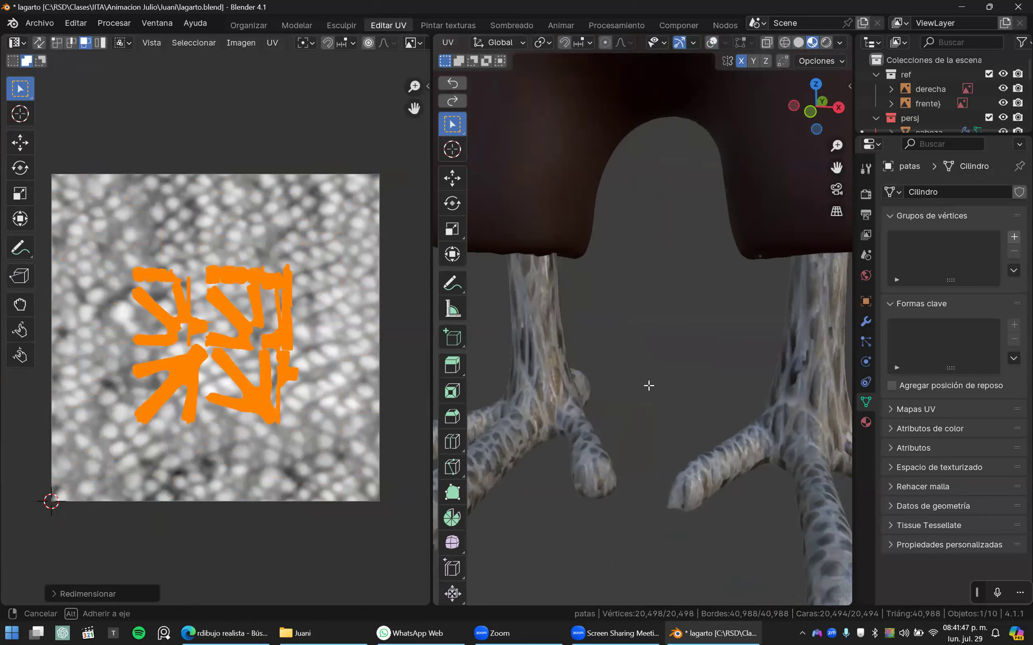
{"action": "key", "text": "Tab"}
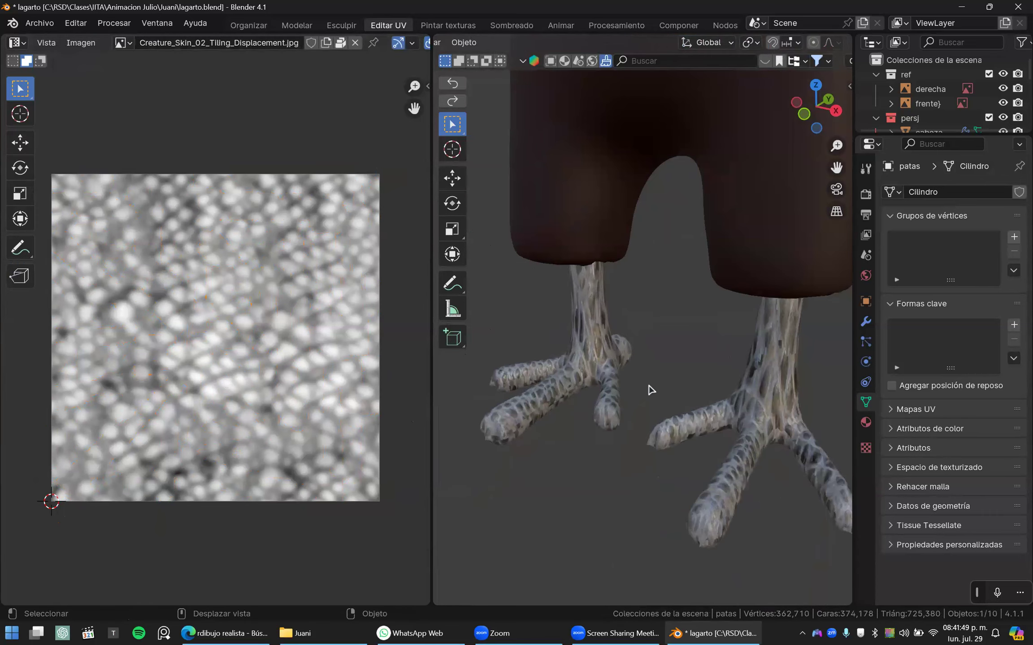
{"action": "scroll", "coordinate": [650, 389], "scroll_direction": "down", "scroll_amount": 3}
{"action": "middle_click_drag", "start_coordinate": [646, 372], "coordinate": [669, 388]}
{"action": "scroll", "coordinate": [669, 387], "scroll_direction": "up", "scroll_amount": 3}
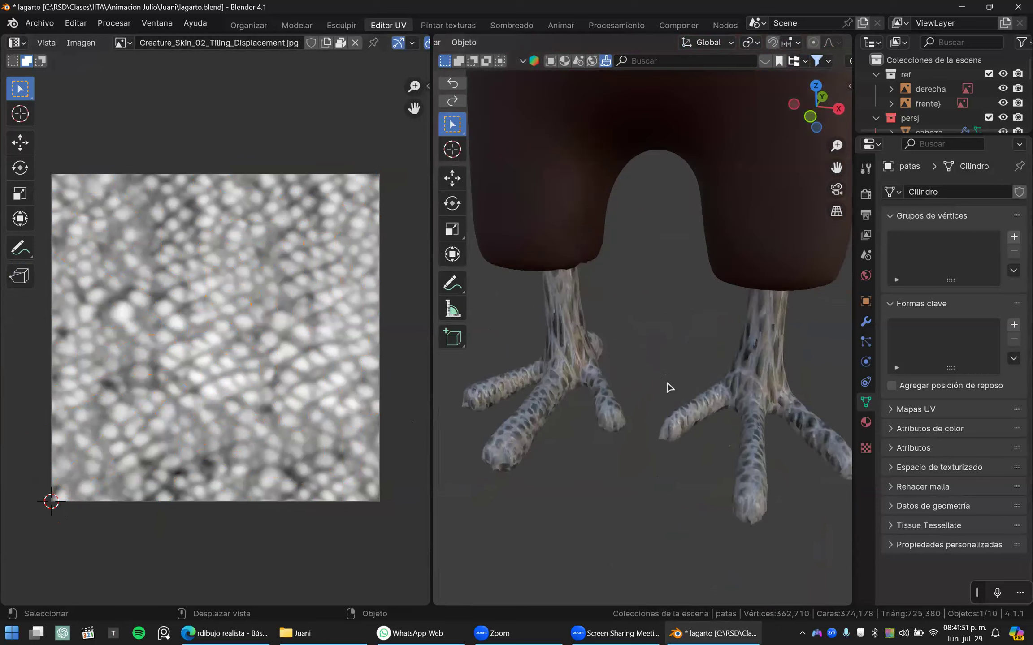
{"action": "key", "text": "Tab"}
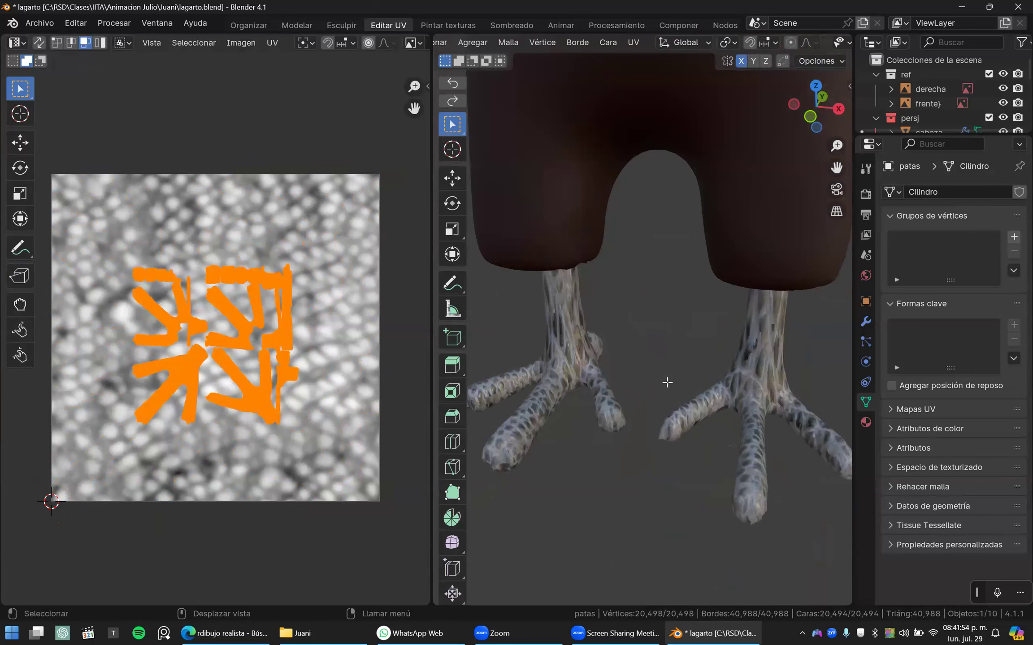
{"action": "left_click", "coordinate": [249, 25]}
{"action": "scroll", "coordinate": [480, 271], "scroll_direction": "down", "scroll_amount": 6}
{"action": "middle_click_drag", "start_coordinate": [480, 269], "coordinate": [493, 156], "text": "shift"}
{"action": "scroll", "coordinate": [475, 269], "scroll_direction": "up", "scroll_amount": 6}
{"action": "left_click", "coordinate": [455, 391]}
{"action": "middle_click_drag", "start_coordinate": [350, 415], "coordinate": [330, 573], "text": "shift"}
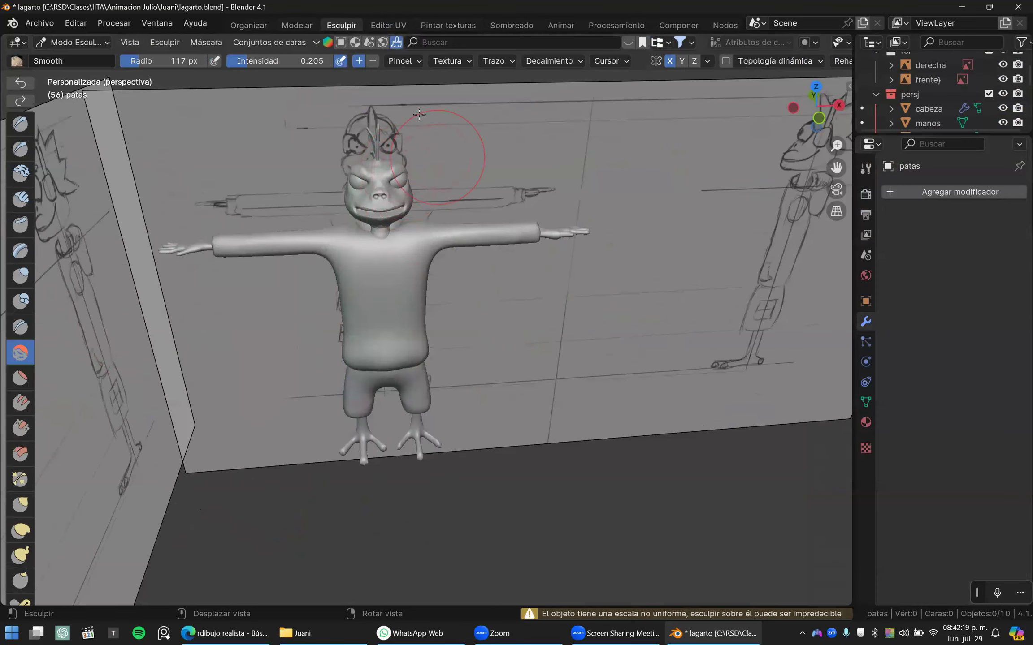
- Return to the Layout workspace, select the lizard's head crest and switch it to Sculpt Mode
{"action": "left_click", "coordinate": [241, 25]}
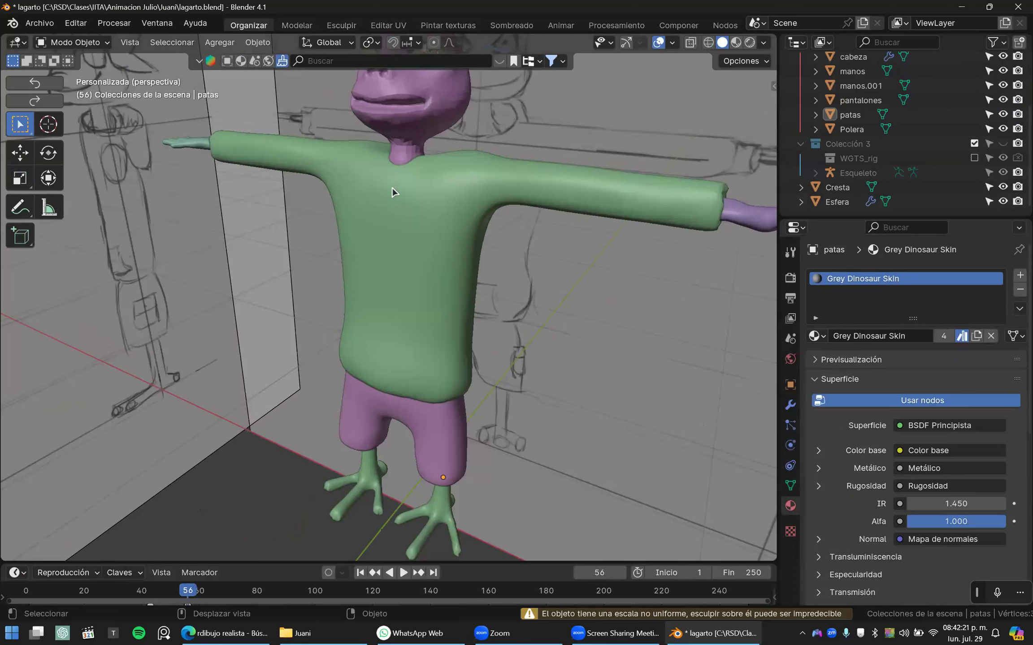
{"action": "scroll", "coordinate": [392, 190], "scroll_direction": "down", "scroll_amount": 5}
{"action": "left_click", "coordinate": [401, 177]}
{"action": "key", "text": "ctrl+Tab"}
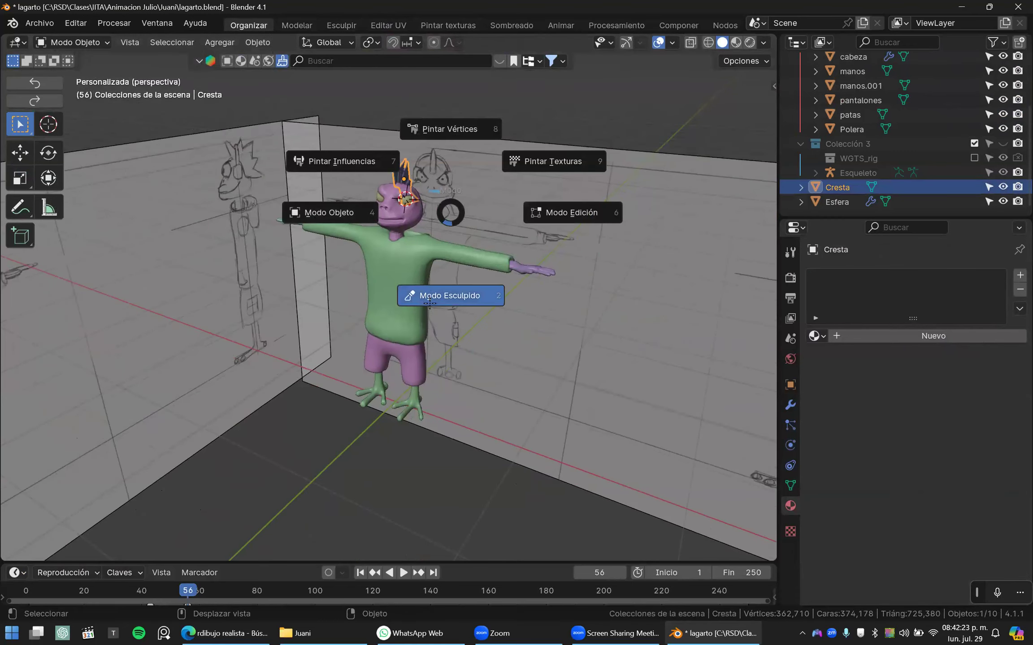
{"action": "left_click", "coordinate": [423, 312]}
- Examine the scale relief on the crest up close and its mesh density in wireframe
{"action": "scroll", "coordinate": [407, 302], "scroll_direction": "up", "scroll_amount": 10}
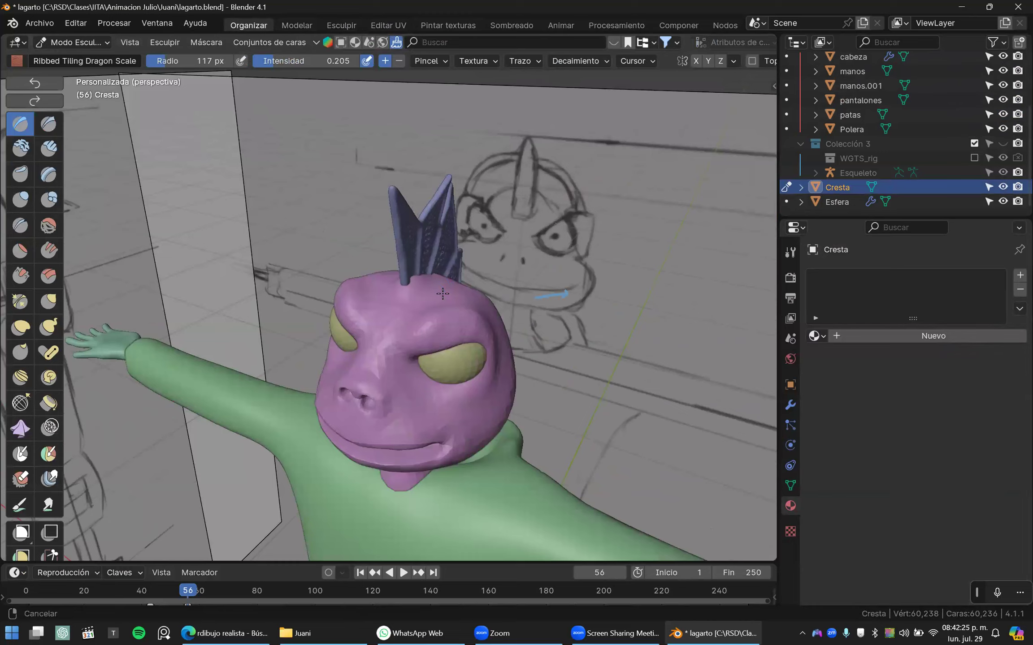
{"action": "middle_click_drag", "start_coordinate": [393, 285], "coordinate": [270, 277]}
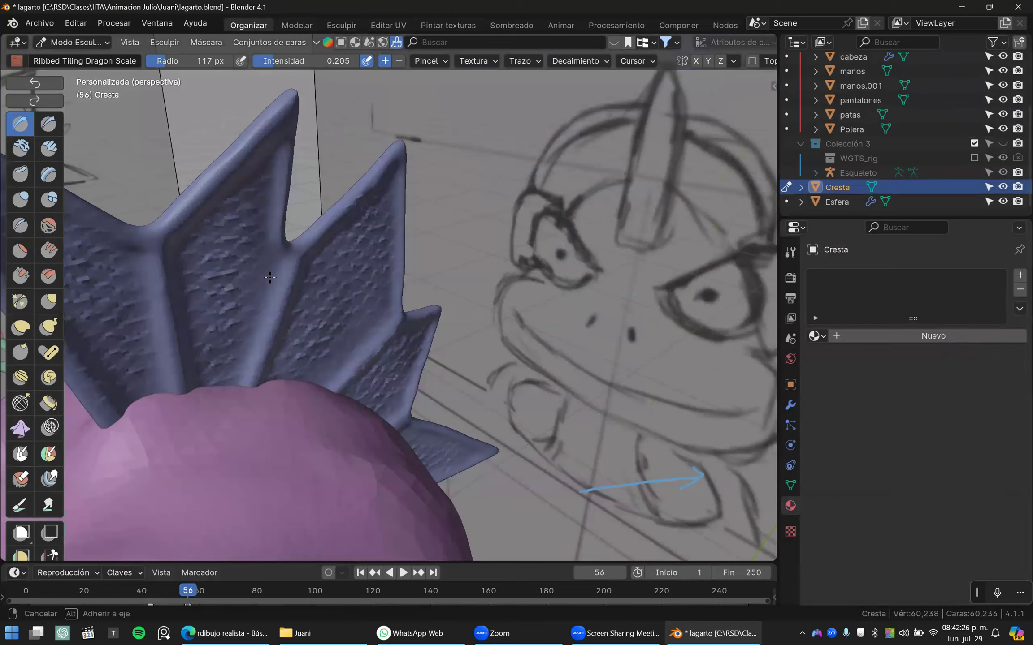
{"action": "mouse_move", "coordinate": [356, 285]}
{"action": "middle_mouse_down"}
{"action": "mouse_move", "coordinate": [429, 283]}
{"action": "mouse_move", "coordinate": [474, 304]}
{"action": "middle_mouse_up"}
{"action": "scroll", "coordinate": [429, 283], "scroll_direction": "up", "scroll_amount": 6}
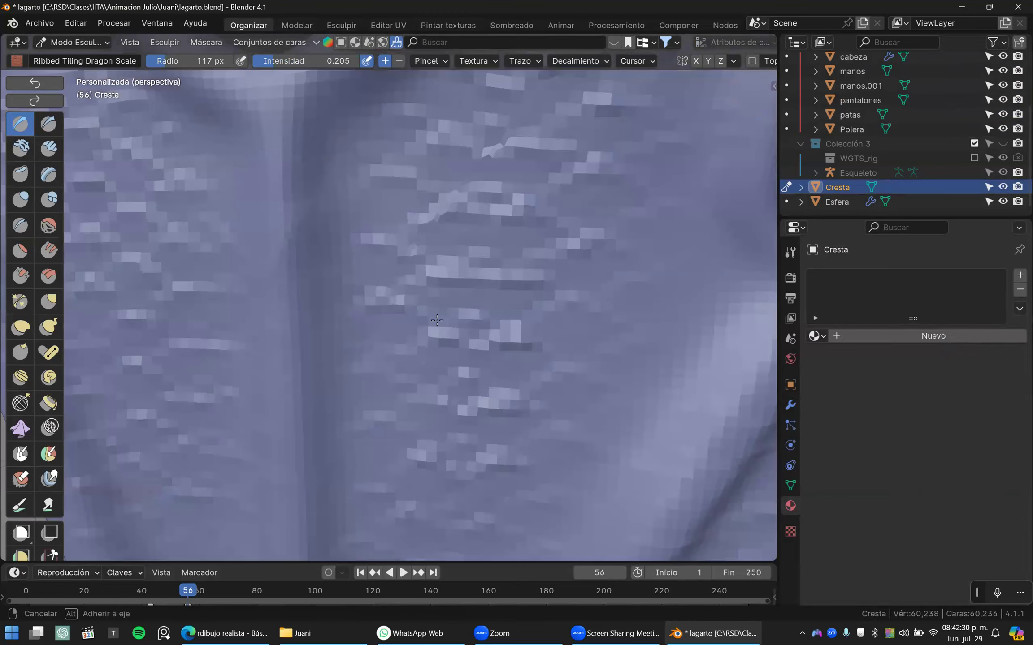
{"action": "mouse_move", "coordinate": [437, 324]}
{"action": "right_mouse_down"}
{"action": "mouse_move", "coordinate": [450, 290]}
{"action": "mouse_move", "coordinate": [434, 321]}
{"action": "right_mouse_up"}
{"action": "scroll", "coordinate": [435, 321], "scroll_direction": "down", "scroll_amount": 2}
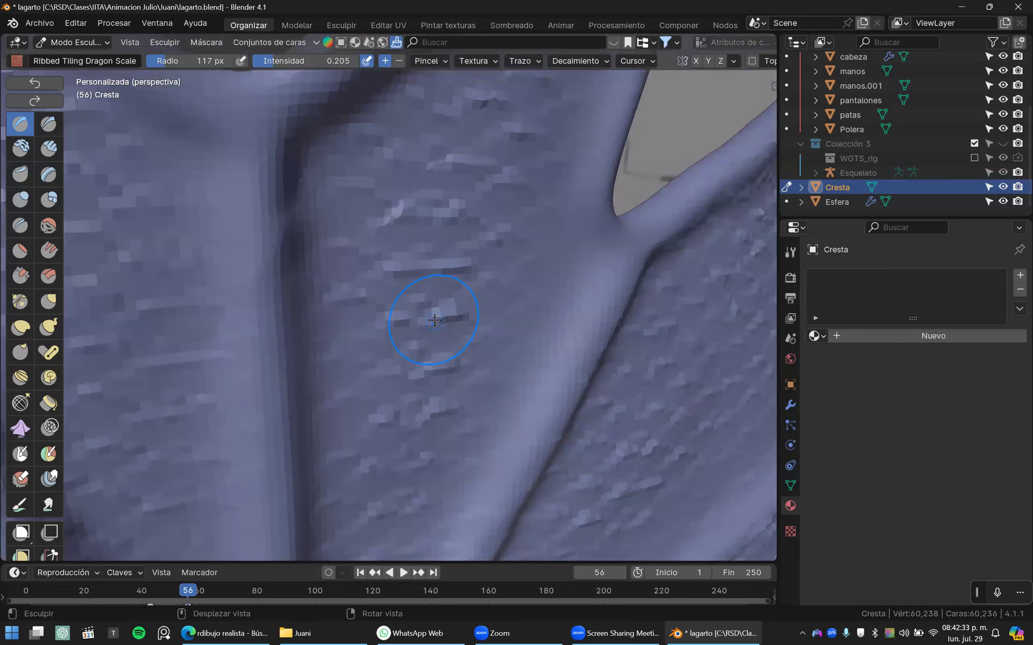
{"action": "scroll", "coordinate": [435, 320], "scroll_direction": "down", "scroll_amount": 5}
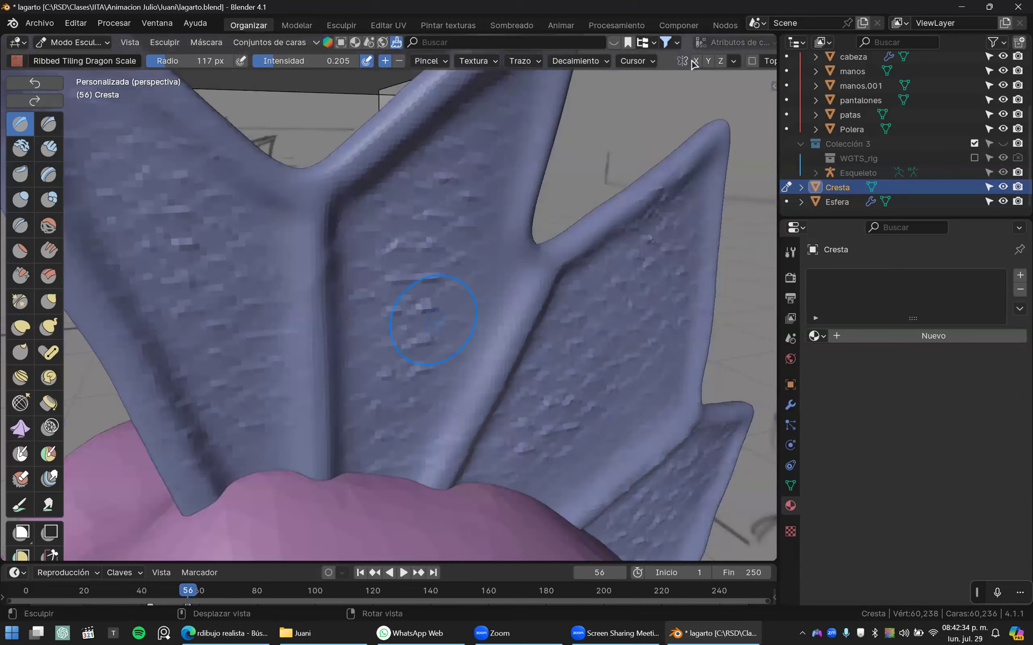
{"action": "key", "text": "shift+z"}
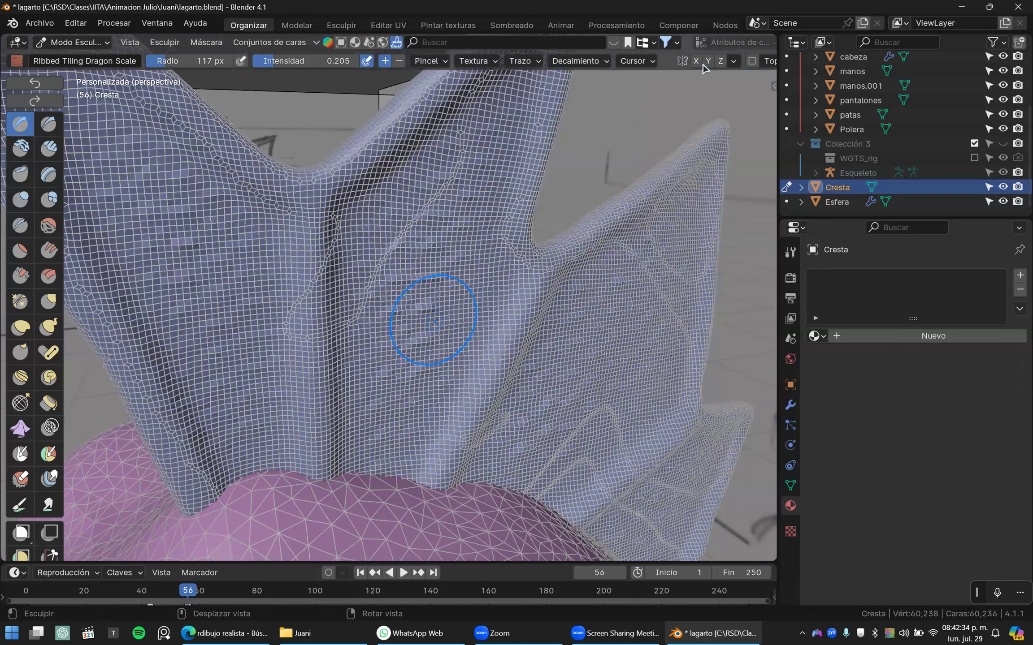
{"action": "scroll", "coordinate": [705, 67], "scroll_direction": "down", "scroll_amount": 5}
{"action": "left_click", "coordinate": [705, 67]}
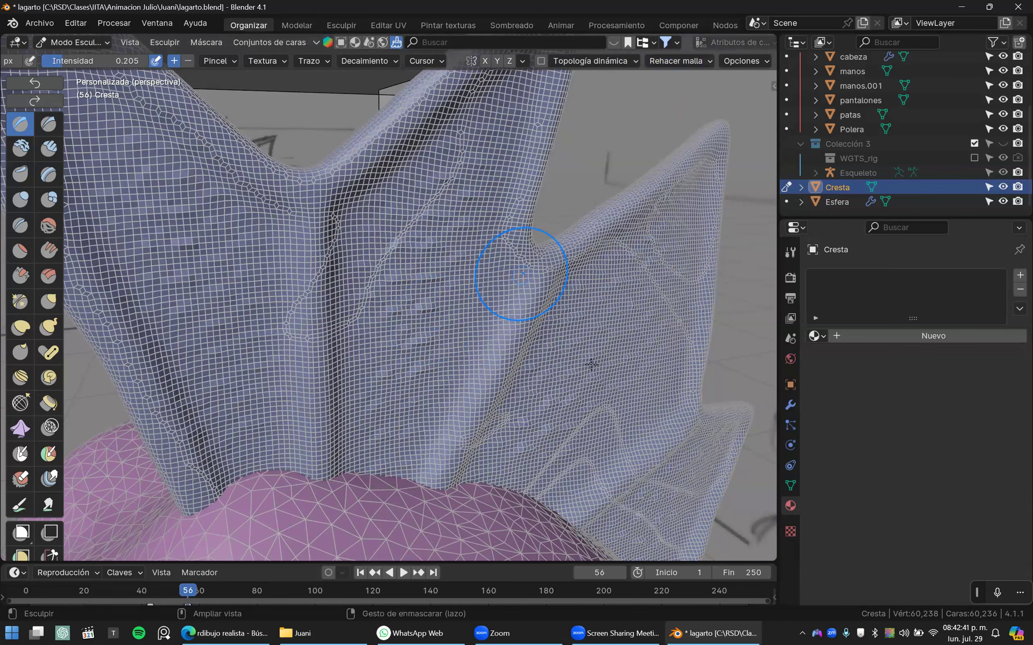
- Add a level 1 Multires modifier to the crest and try Ribbed Tiling Dragon Scale strokes on its front panel
{"action": "key", "text": "ctrl+1"}
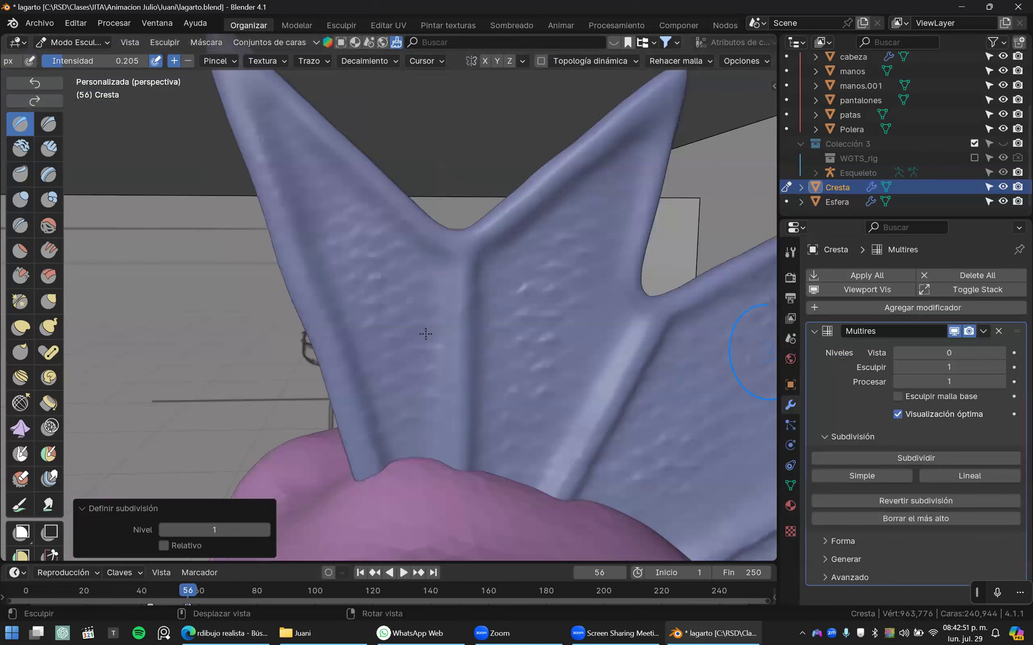
{"action": "key", "text": "shift+z"}
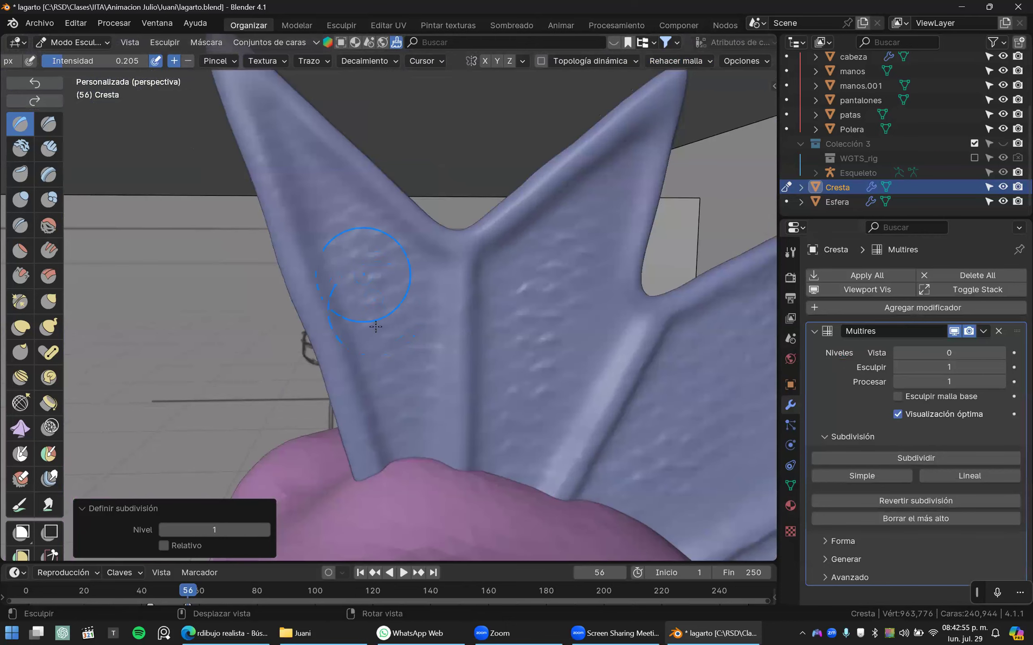
{"action": "mouse_move", "coordinate": [368, 269]}
{"action": "left_mouse_down"}
{"action": "mouse_move", "coordinate": [397, 342]}
{"action": "mouse_move", "coordinate": [368, 345]}
{"action": "left_mouse_up"}
{"action": "left_click_drag", "start_coordinate": [382, 283], "coordinate": [375, 288]}
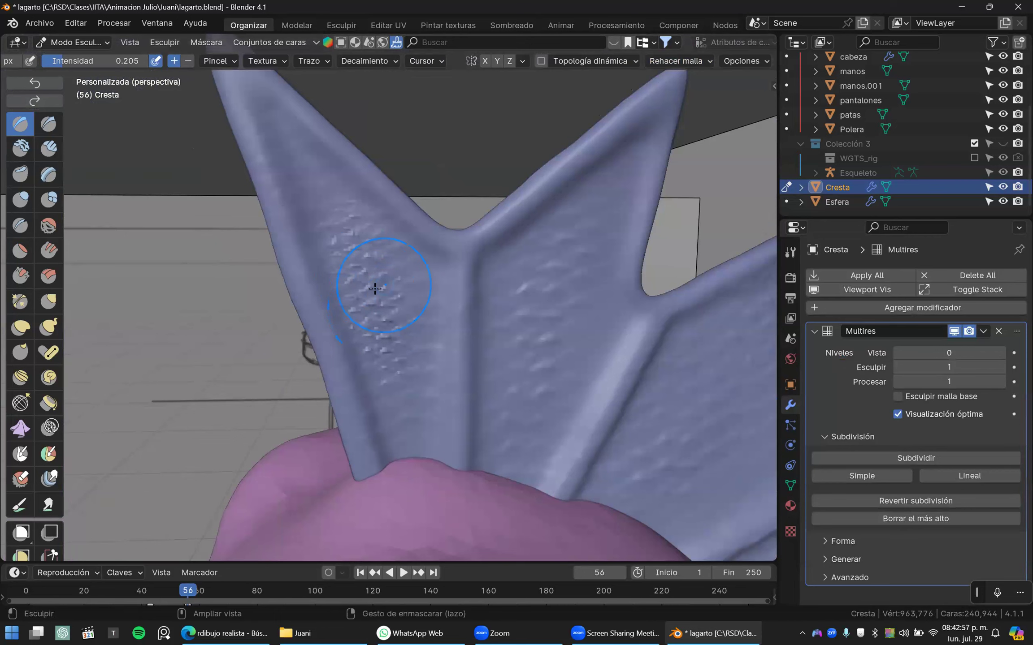
{"action": "key", "text": "ctrl+z"}
{"action": "scroll", "coordinate": [431, 300], "scroll_direction": "down", "scroll_amount": 3}
{"action": "scroll", "coordinate": [429, 302], "scroll_direction": "up", "scroll_amount": 4}
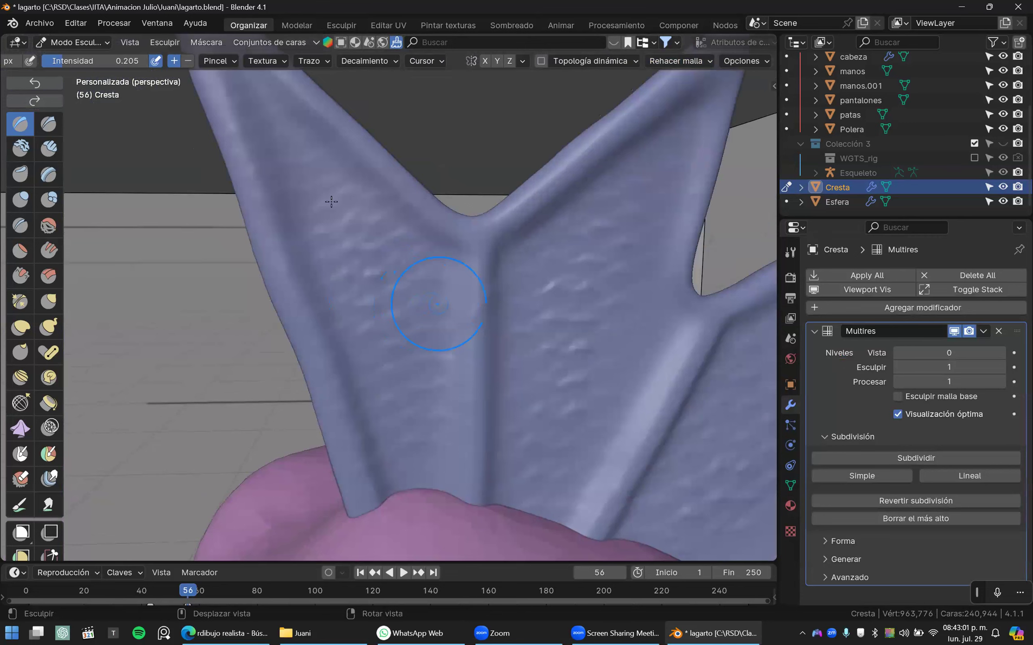
- Smooth the crest's front panel, enlarge the brush and try another dragon scale stroke over the smoothed area
{"action": "key", "text": "shift+z"}
{"action": "key", "text": "shift+z"}
{"action": "left_click_drag", "start_coordinate": [365, 261], "coordinate": [388, 283]}
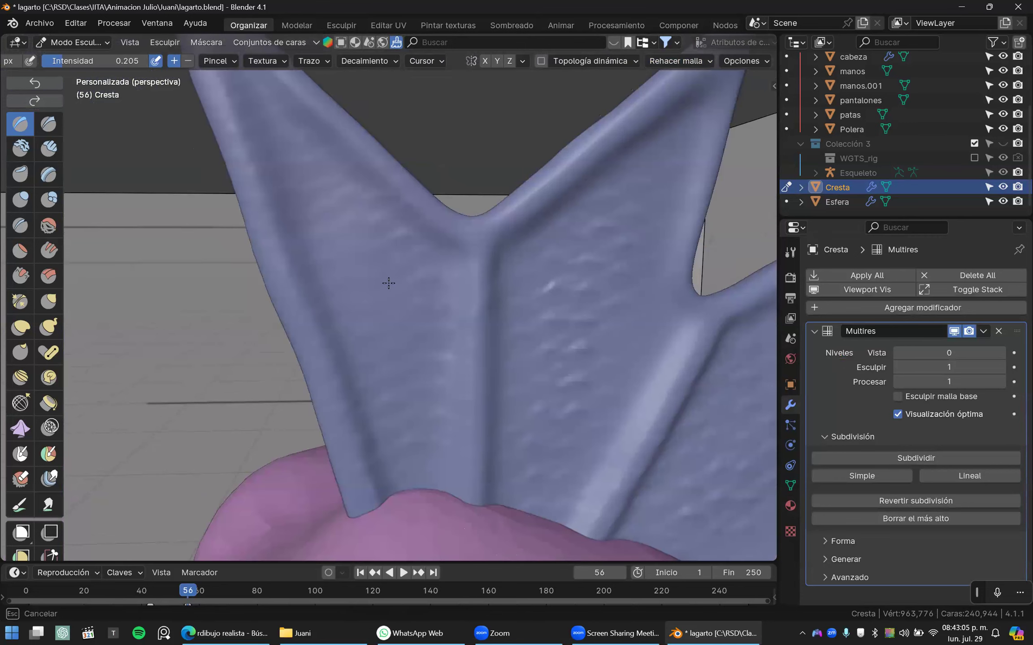
{"action": "left_click_drag", "start_coordinate": [340, 248], "coordinate": [347, 241], "text": "shift"}
{"action": "mouse_move", "coordinate": [303, 131]}
{"action": "left_mouse_down", "text": "shift"}
{"action": "mouse_move", "coordinate": [353, 277]}
{"action": "mouse_move", "coordinate": [345, 287]}
{"action": "mouse_move", "coordinate": [288, 138]}
{"action": "mouse_move", "coordinate": [452, 318]}
{"action": "mouse_move", "coordinate": [354, 287]}
{"action": "mouse_move", "coordinate": [336, 212]}
{"action": "mouse_move", "coordinate": [639, 362]}
{"action": "left_mouse_up", "text": "shift"}
{"action": "key", "text": "f"}
{"action": "left_click", "coordinate": [376, 282]}
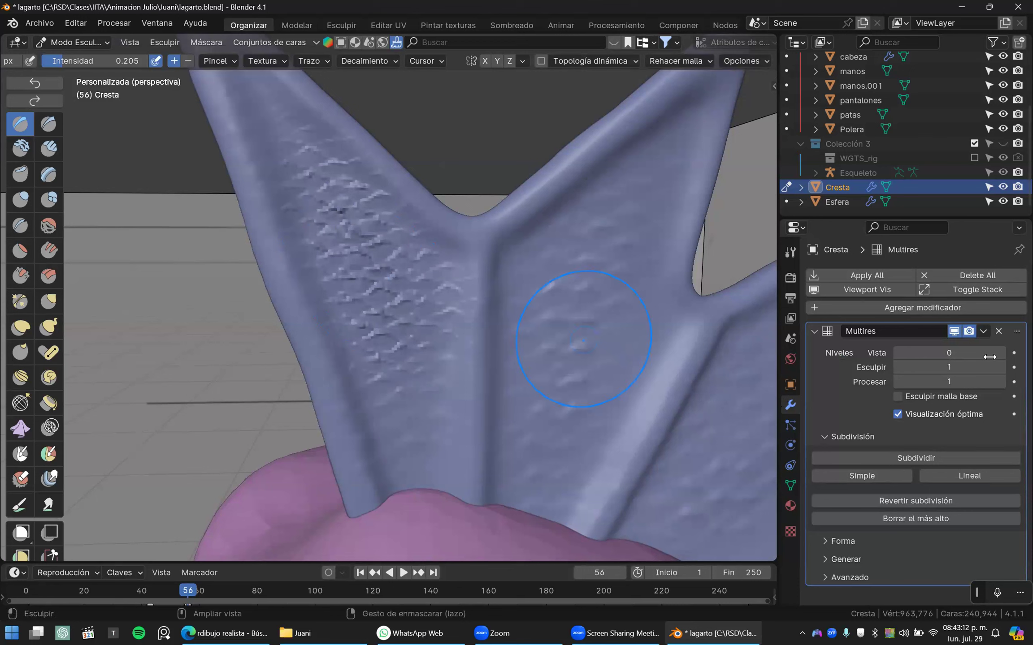
{"action": "key", "text": "ctrl+z"}
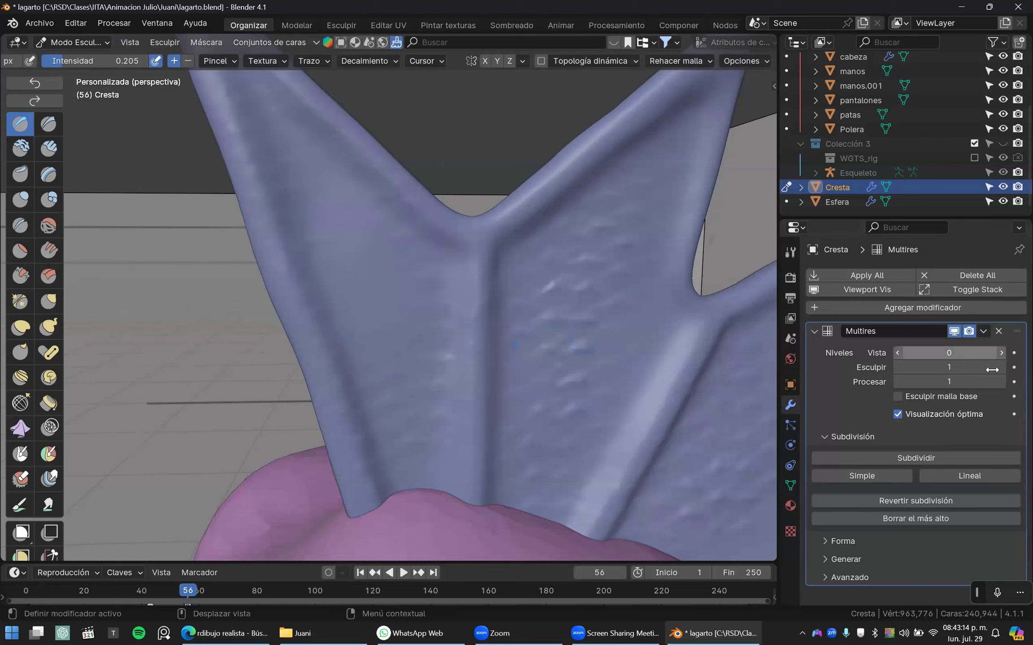
- Subdivide the crest's Multires modifier to level 2 and check the resulting mesh density in wireframe
{"action": "left_click", "coordinate": [868, 459]}
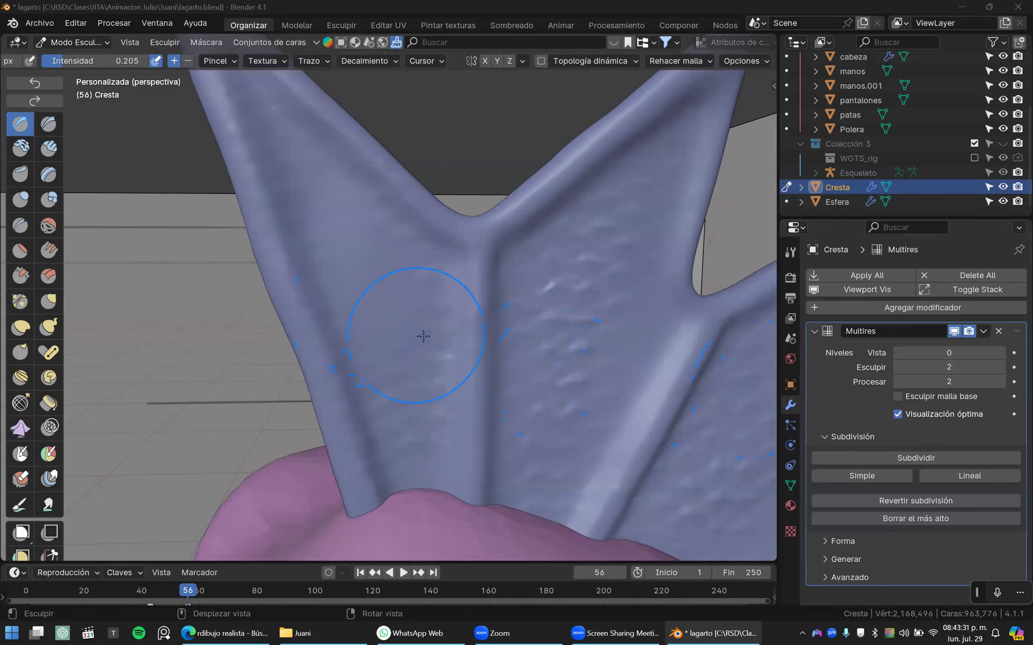
{"action": "scroll", "coordinate": [426, 342], "scroll_direction": "down", "scroll_amount": 1}
{"action": "middle_click_drag", "start_coordinate": [425, 342], "coordinate": [428, 345]}
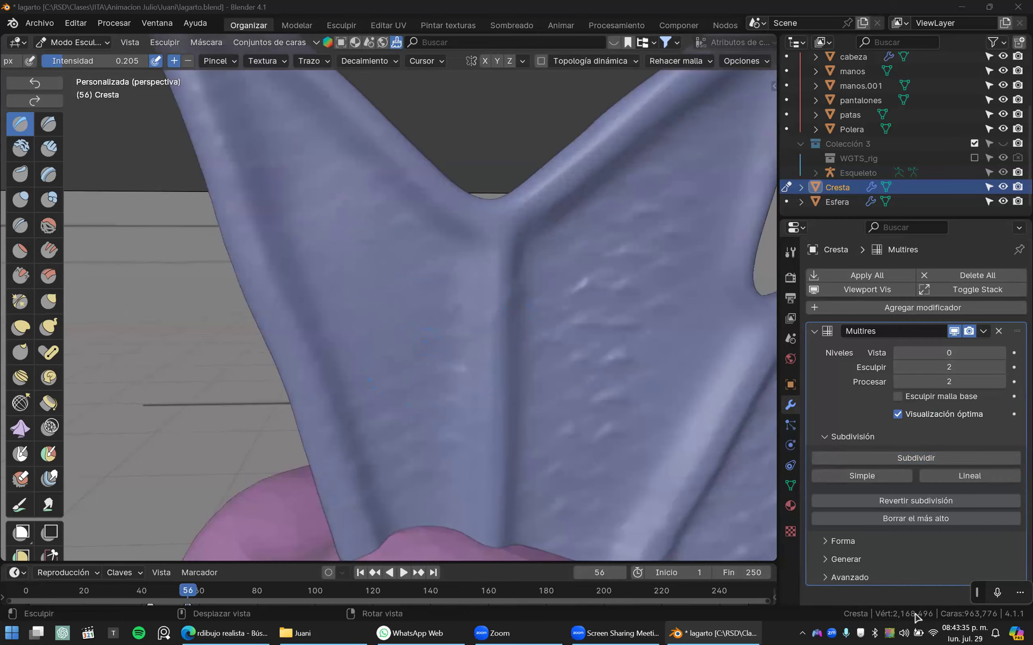
{"action": "scroll", "coordinate": [415, 355], "scroll_direction": "down", "scroll_amount": 2}
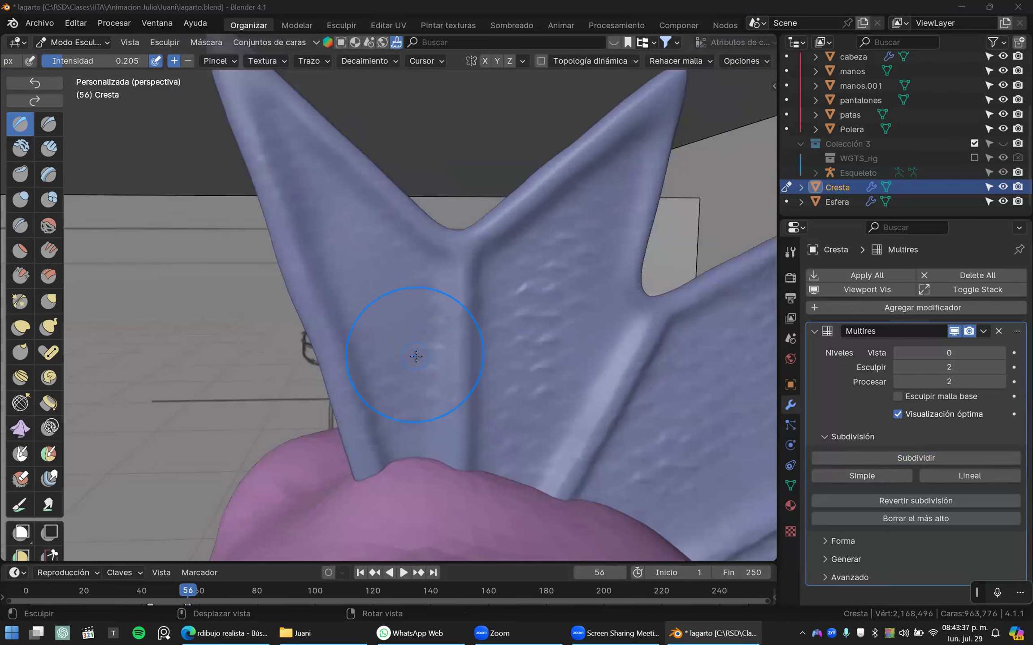
{"action": "scroll", "coordinate": [416, 357], "scroll_direction": "up", "scroll_amount": 2}
{"action": "scroll", "coordinate": [416, 357], "scroll_direction": "down", "scroll_amount": 2}
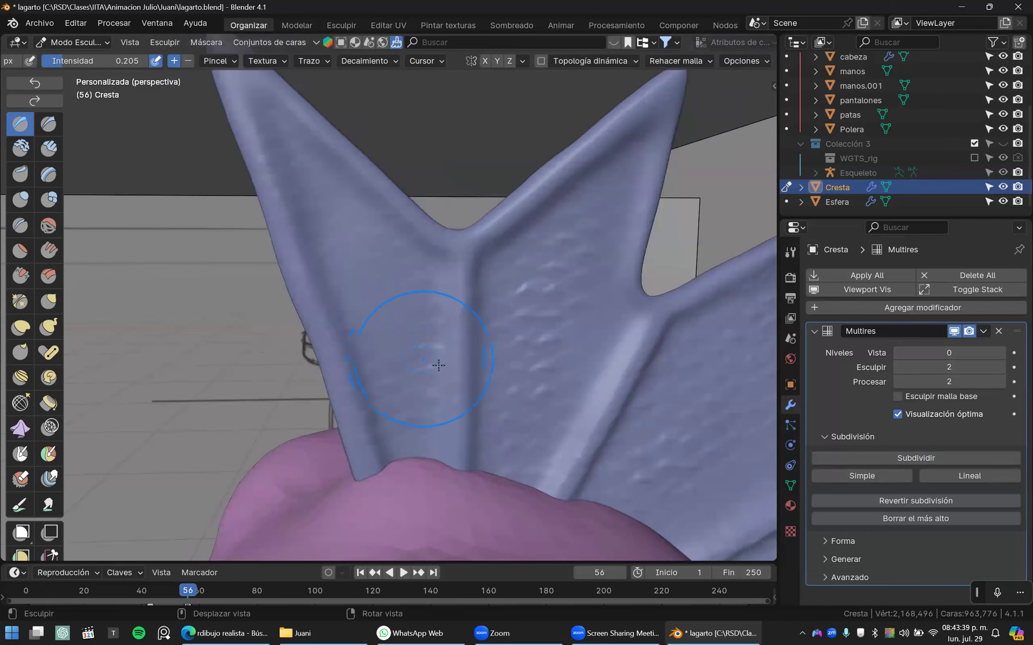
{"action": "key", "text": "shift+w"}
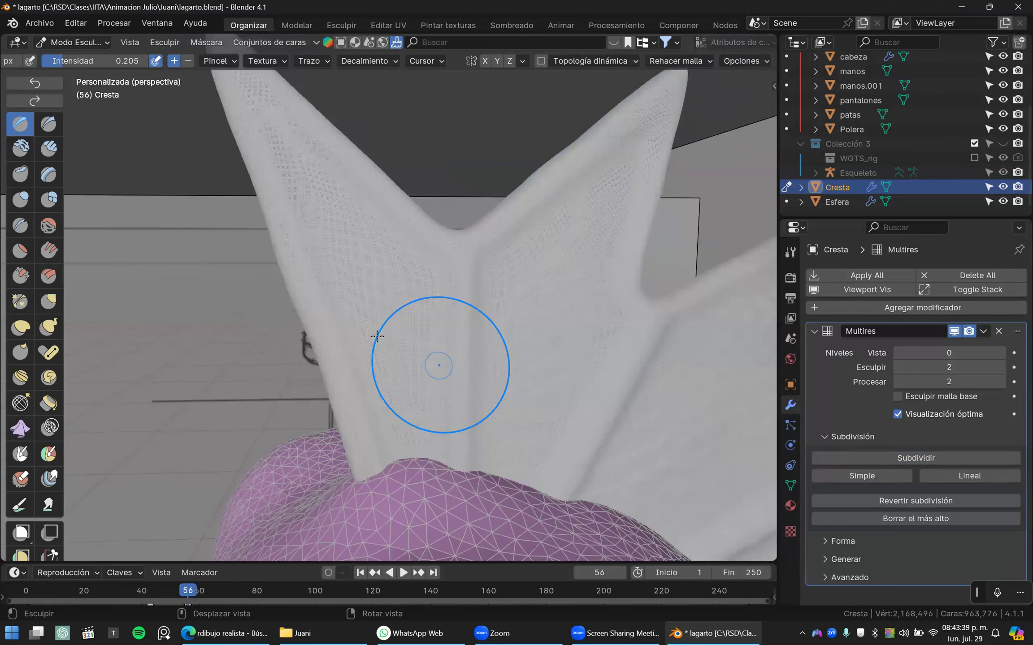
{"action": "key", "text": "shift+w"}
- Sculpt dragon scales across the whole front panel of the crest
{"action": "scroll", "coordinate": [377, 337], "scroll_direction": "up", "scroll_amount": 2}
{"action": "mouse_move", "coordinate": [379, 362]}
{"action": "left_mouse_down"}
{"action": "mouse_move", "coordinate": [402, 355]}
{"action": "mouse_move", "coordinate": [291, 143]}
{"action": "left_mouse_up"}
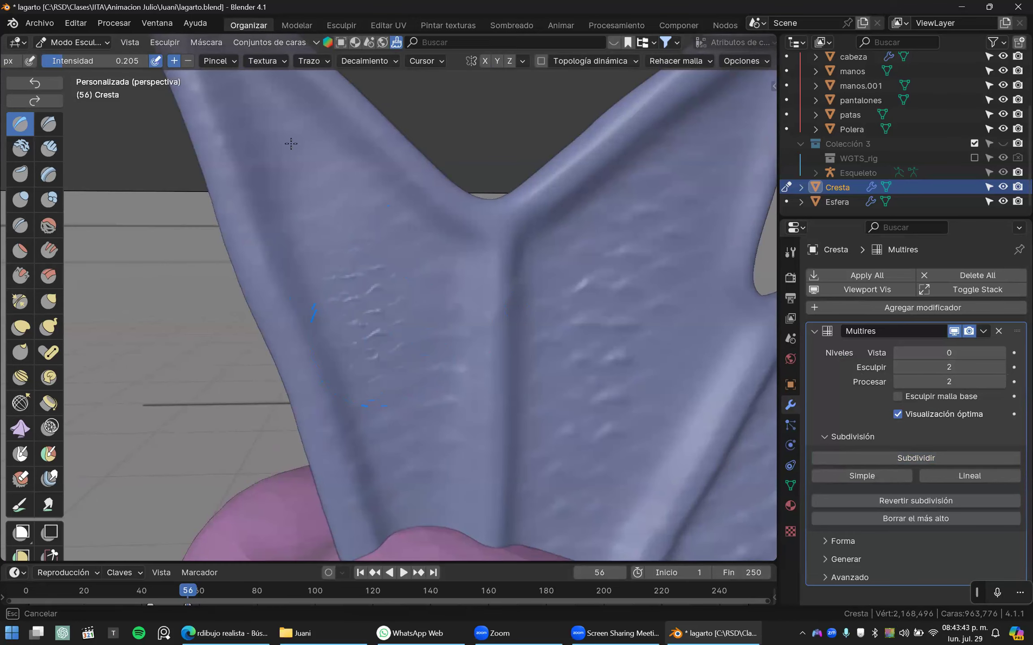
{"action": "mouse_move", "coordinate": [365, 363]}
{"action": "left_mouse_down"}
{"action": "mouse_move", "coordinate": [323, 214]}
{"action": "mouse_move", "coordinate": [431, 494]}
{"action": "left_mouse_up"}
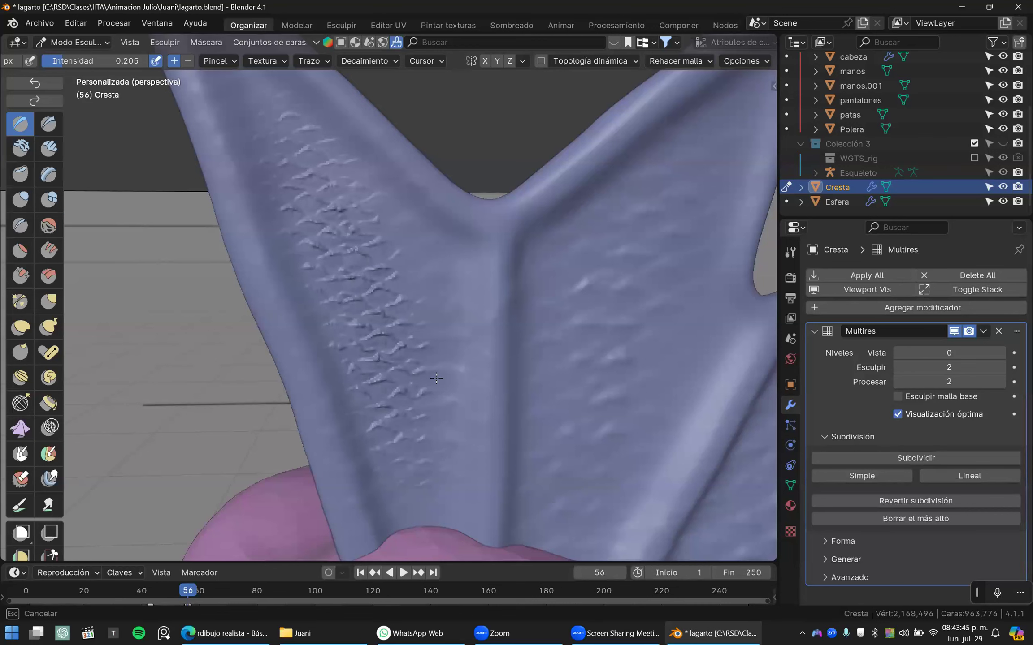
{"action": "scroll", "coordinate": [436, 379], "scroll_direction": "down", "scroll_amount": 1}
{"action": "left_click_drag", "start_coordinate": [288, 120], "coordinate": [339, 211]}
{"action": "left_click_drag", "start_coordinate": [406, 447], "coordinate": [453, 242]}
{"action": "left_click_drag", "start_coordinate": [455, 421], "coordinate": [456, 285]}
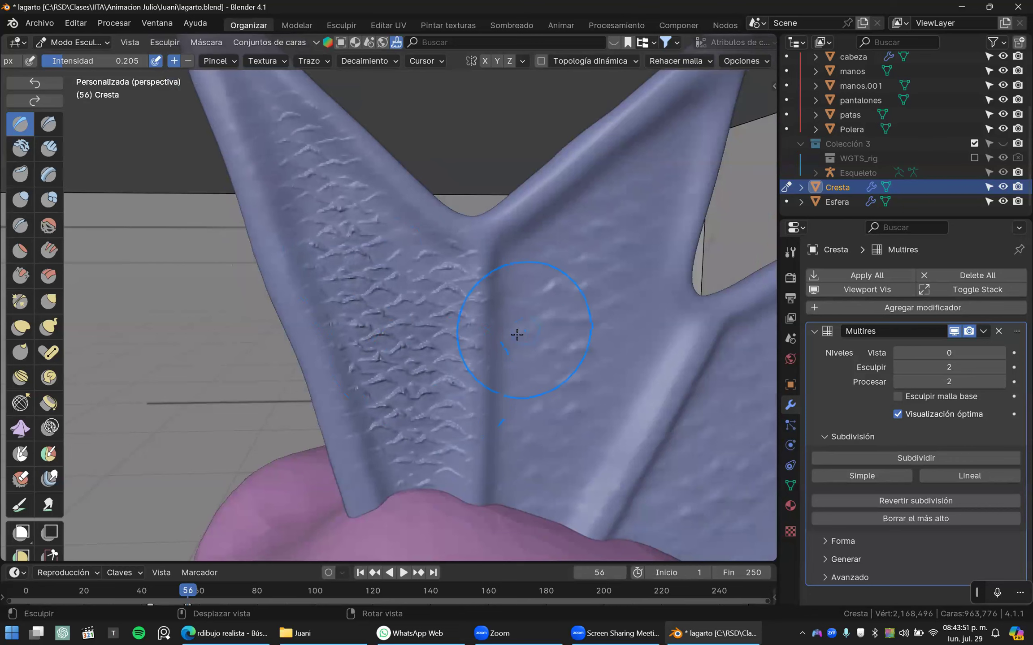
- Extend the dragon scales over the crest's second panel and onto the adjoining ribs
{"action": "scroll", "coordinate": [517, 335], "scroll_direction": "down", "scroll_amount": 2}
{"action": "mouse_move", "coordinate": [558, 228]}
{"action": "left_mouse_down"}
{"action": "mouse_move", "coordinate": [454, 434]}
{"action": "mouse_move", "coordinate": [536, 347]}
{"action": "mouse_move", "coordinate": [590, 331]}
{"action": "mouse_move", "coordinate": [551, 395]}
{"action": "mouse_move", "coordinate": [594, 461]}
{"action": "mouse_move", "coordinate": [603, 442]}
{"action": "mouse_move", "coordinate": [655, 461]}
{"action": "mouse_move", "coordinate": [604, 310]}
{"action": "left_mouse_up"}
{"action": "mouse_move", "coordinate": [529, 349]}
{"action": "left_mouse_down"}
{"action": "mouse_move", "coordinate": [566, 187]}
{"action": "mouse_move", "coordinate": [529, 359]}
{"action": "left_mouse_up"}
{"action": "scroll", "coordinate": [529, 358], "scroll_direction": "up", "scroll_amount": 2}
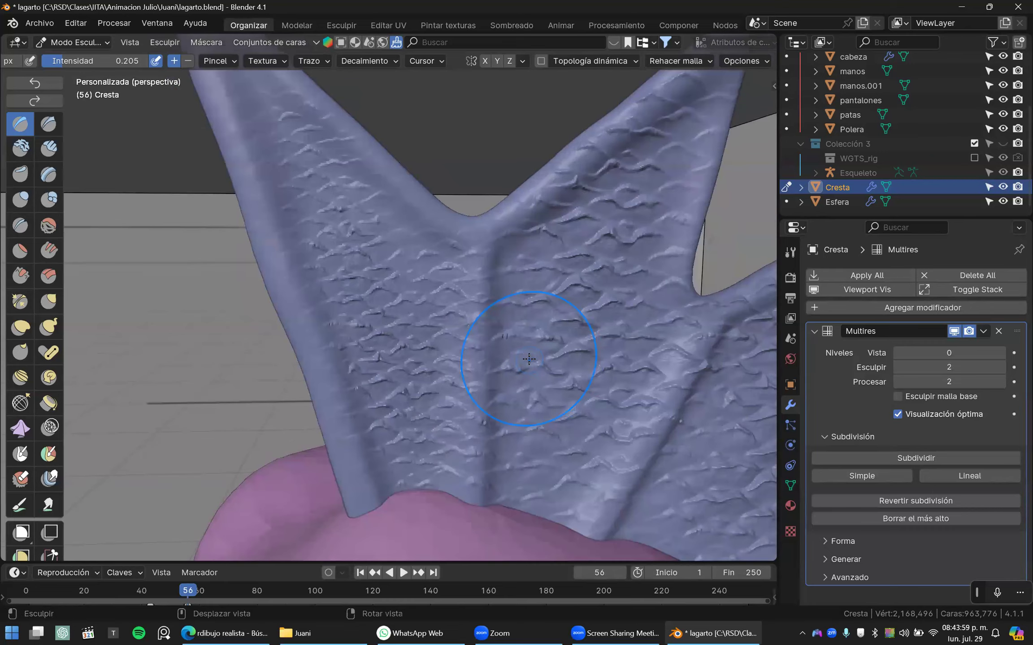
{"action": "scroll", "coordinate": [529, 359], "scroll_direction": "down", "scroll_amount": 3}
{"action": "mouse_move", "coordinate": [532, 345]}
{"action": "right_mouse_down"}
{"action": "mouse_move", "coordinate": [765, 381]}
{"action": "mouse_move", "coordinate": [502, 357]}
{"action": "right_mouse_up"}
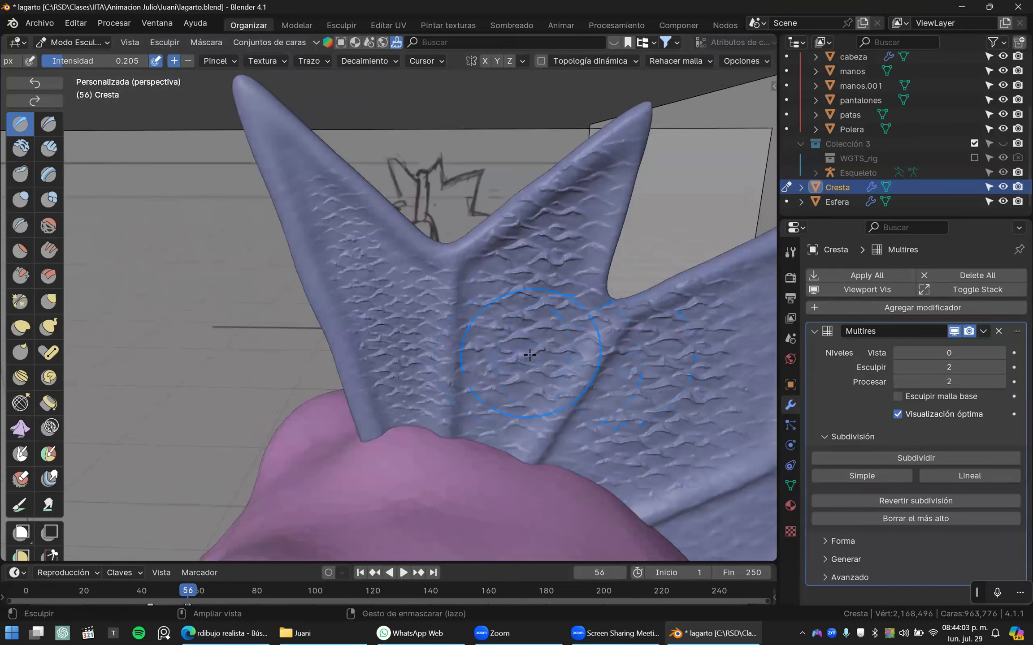
- Undo the last dragon scale strokes and delete the Multires modifier from the crest
{"action": "key", "text": "ctrl+z"}
{"action": "key", "text": "ctrl+z"}
{"action": "left_click", "coordinate": [999, 333]}
{"action": "middle_click_drag", "start_coordinate": [485, 345], "coordinate": [429, 334]}
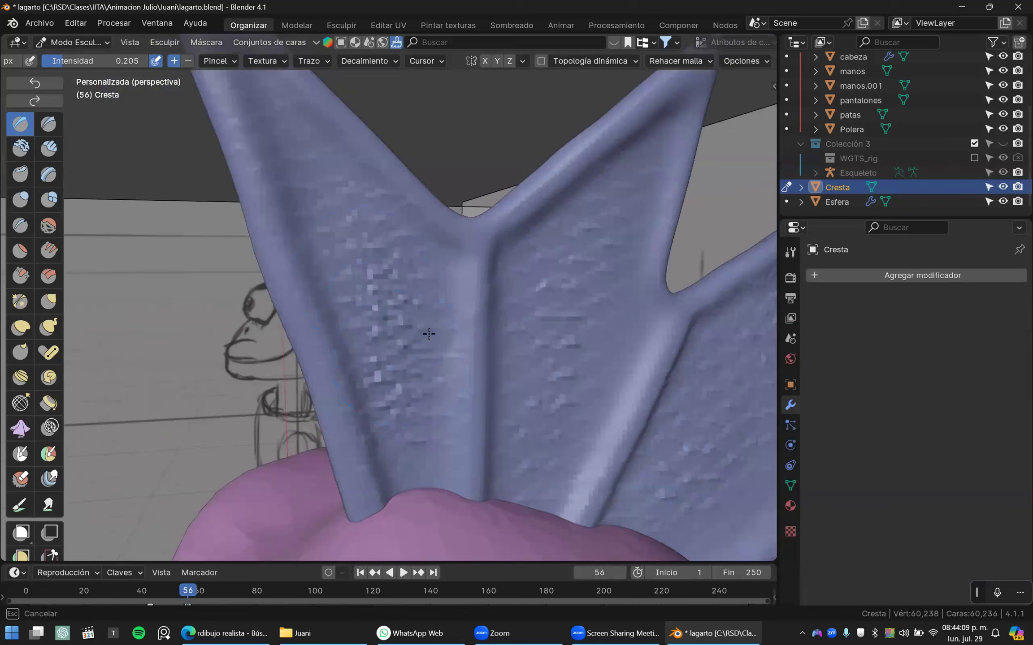
- Inspect the crest's base mesh up close and from a distance, comparing its wireframe density with the head's
{"action": "scroll", "coordinate": [378, 336], "scroll_direction": "down", "scroll_amount": 4}
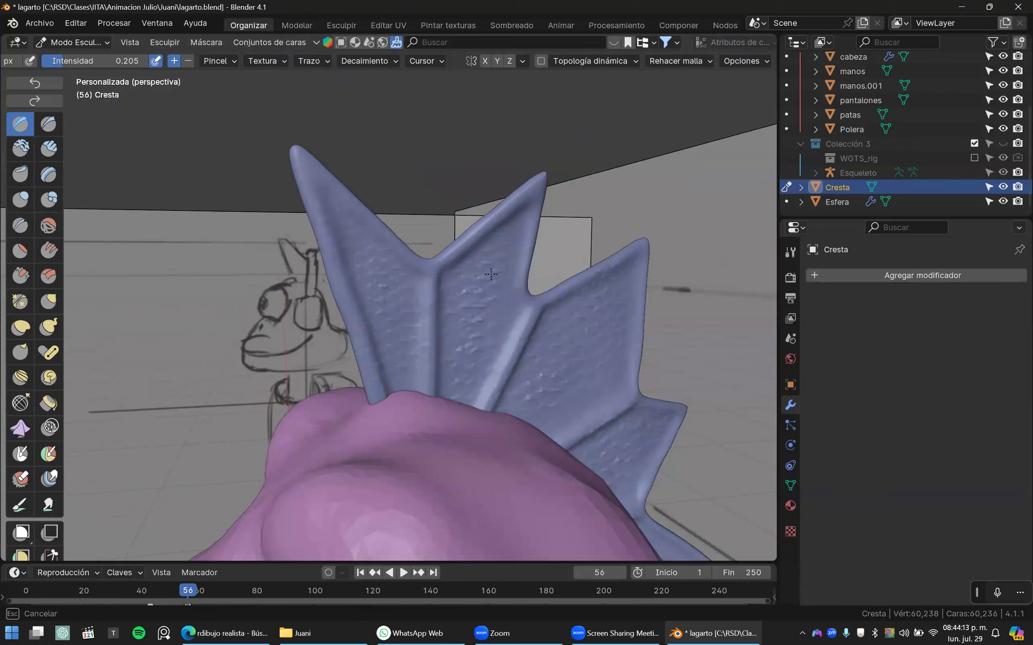
{"action": "scroll", "coordinate": [462, 313], "scroll_direction": "up", "scroll_amount": 3}
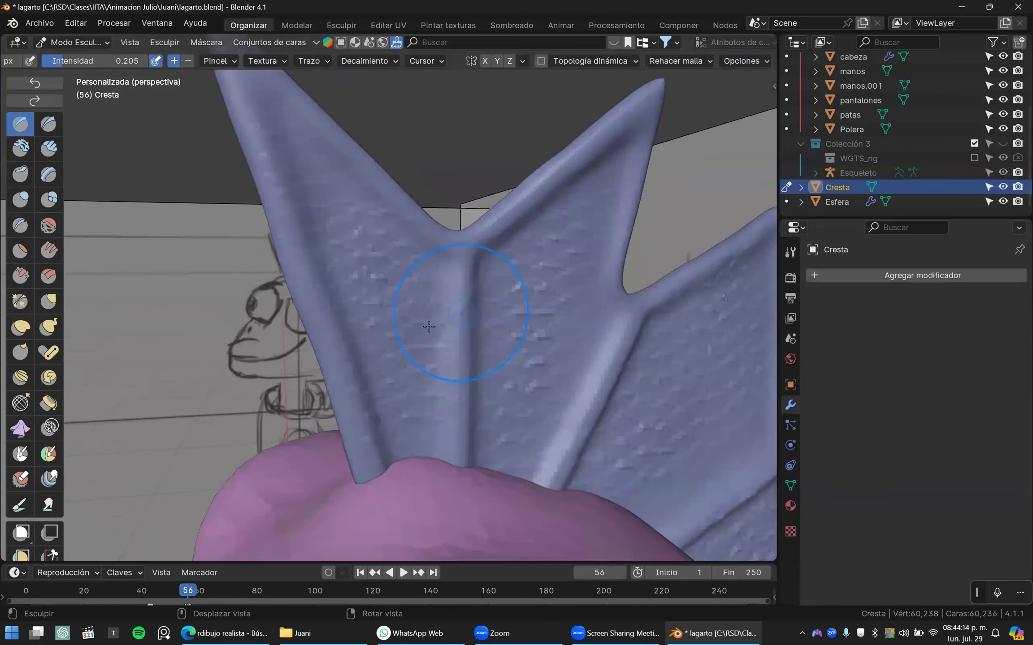
{"action": "key", "text": "shift+z"}
{"action": "scroll", "coordinate": [425, 281], "scroll_direction": "up", "scroll_amount": 2}
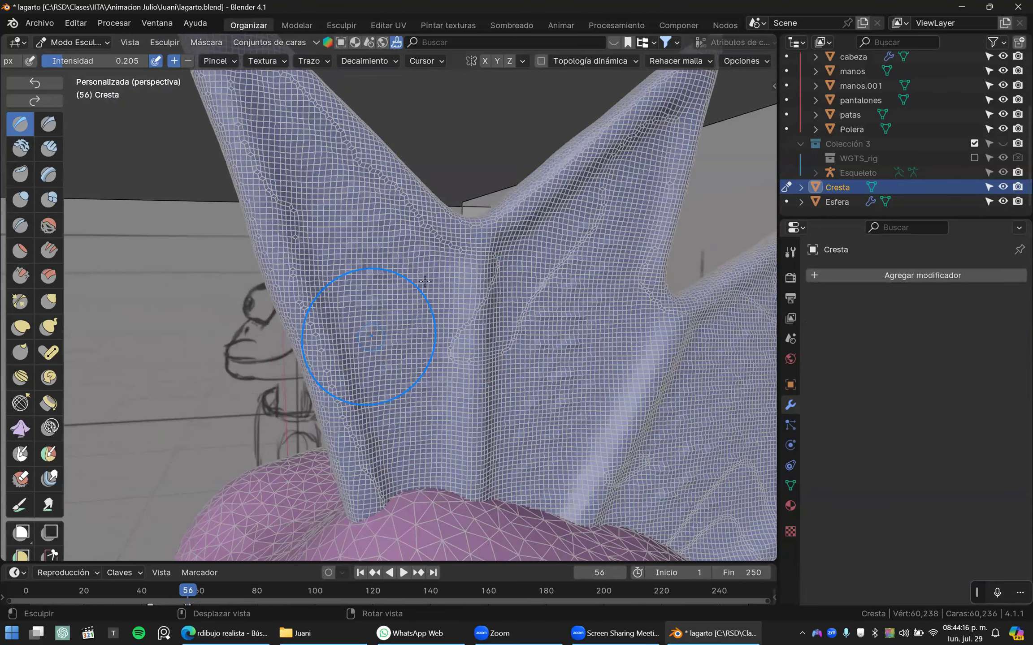
{"action": "key", "text": "shift+z"}
{"action": "scroll", "coordinate": [194, 314], "scroll_direction": "down", "scroll_amount": 5}
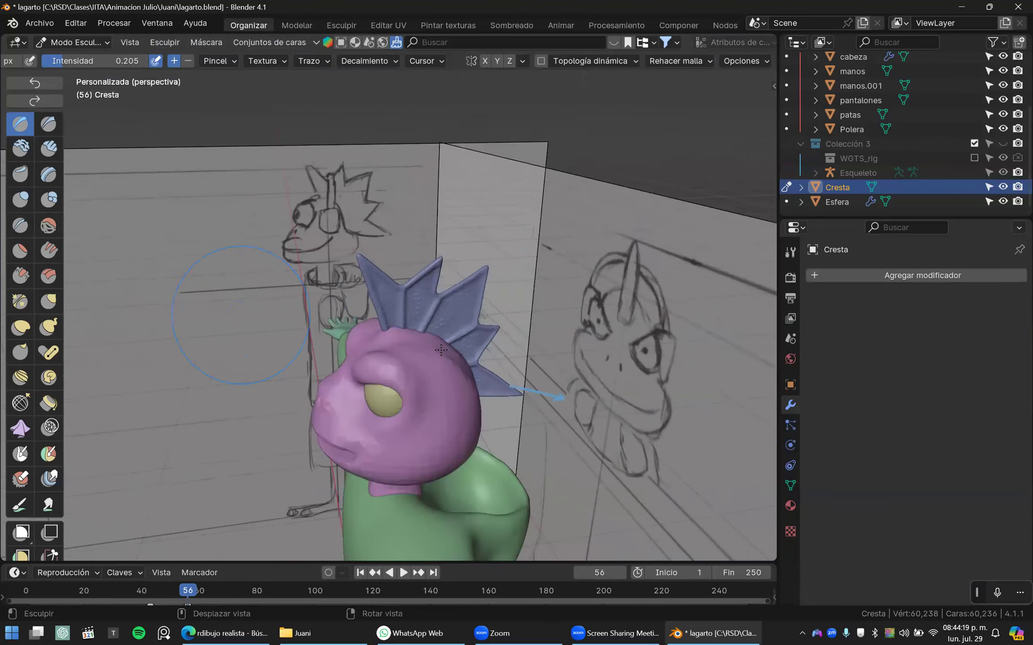
{"action": "scroll", "coordinate": [442, 349], "scroll_direction": "up", "scroll_amount": 3}
{"action": "key", "text": "shift+z"}
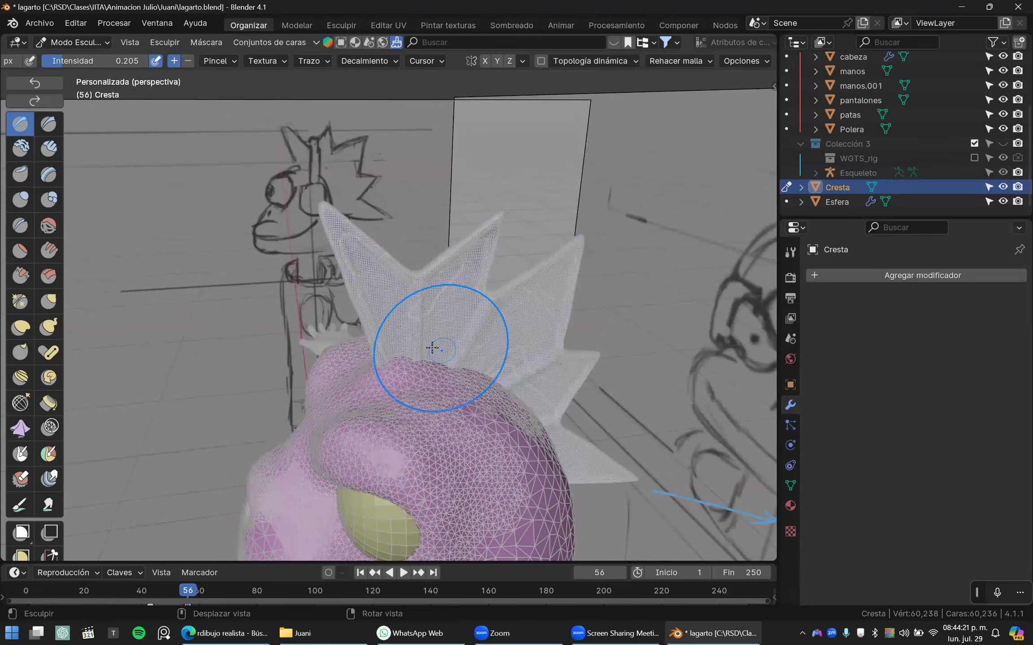
{"action": "scroll", "coordinate": [432, 348], "scroll_direction": "up", "scroll_amount": 2}
{"action": "key", "text": "shift+z"}
{"action": "scroll", "coordinate": [432, 348], "scroll_direction": "up", "scroll_amount": 2}
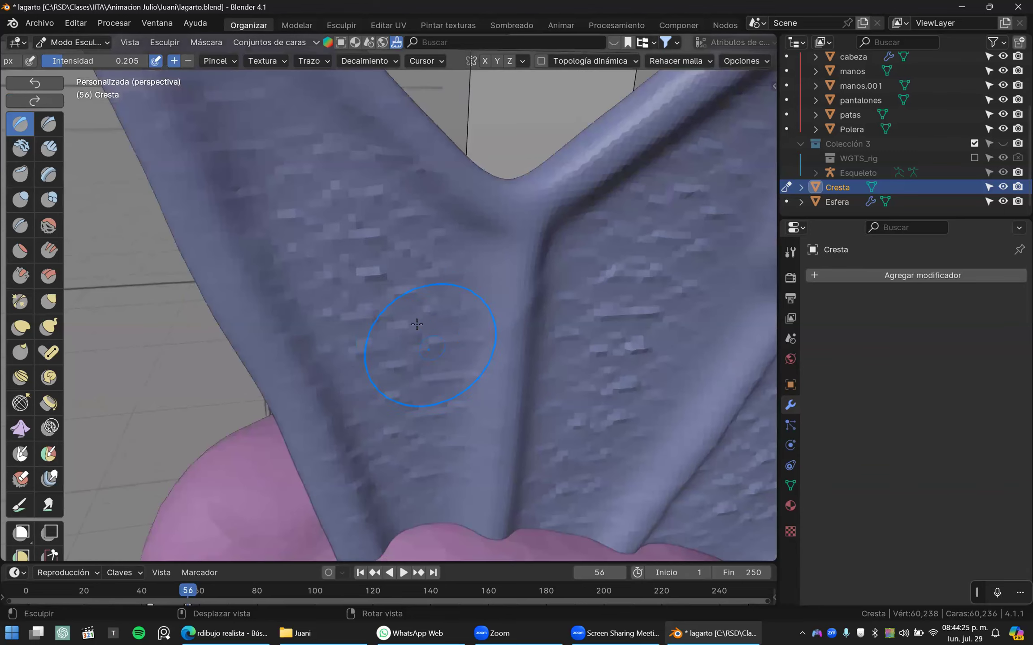
- Leave Sculpt Mode on the crest and add a 2 m plane mesh to the scene
{"action": "scroll", "coordinate": [428, 339], "scroll_direction": "down", "scroll_amount": 4}
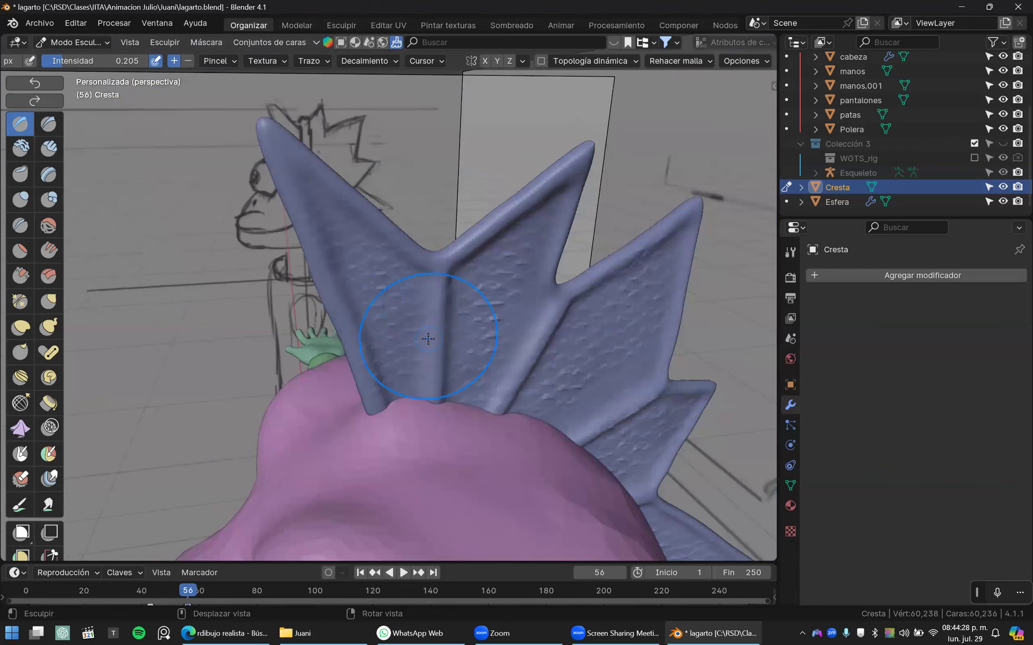
{"action": "key", "text": "ctrl+Tab"}
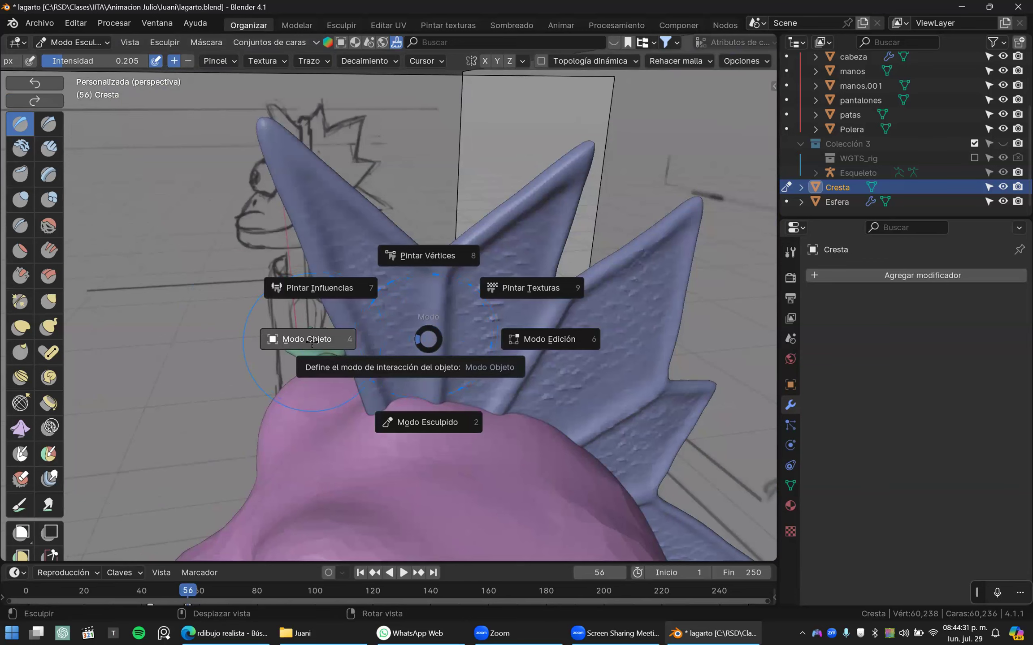
{"action": "key", "text": "Escape"}
{"action": "scroll", "coordinate": [378, 325], "scroll_direction": "down", "scroll_amount": 5}
{"action": "key", "text": "ctrl+Tab"}
{"action": "left_click", "coordinate": [282, 332]}
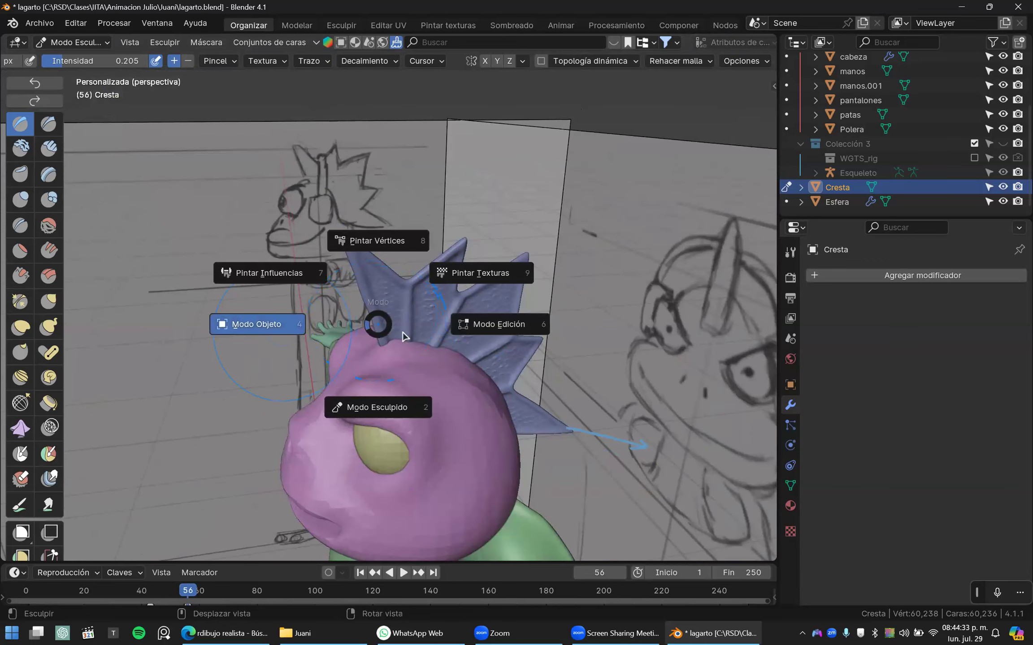
{"action": "left_click", "coordinate": [405, 336]}
{"action": "scroll", "coordinate": [392, 340], "scroll_direction": "down", "scroll_amount": 4}
{"action": "key", "text": "shift+a"}
{"action": "mouse_move", "coordinate": [404, 330]}
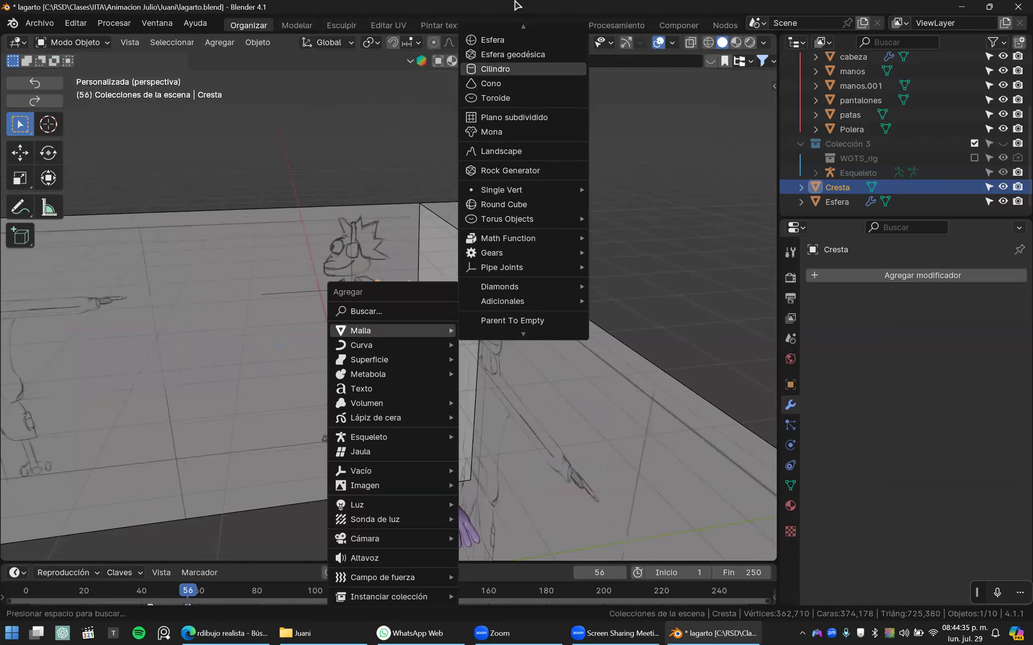
{"action": "left_click", "coordinate": [493, 28]}
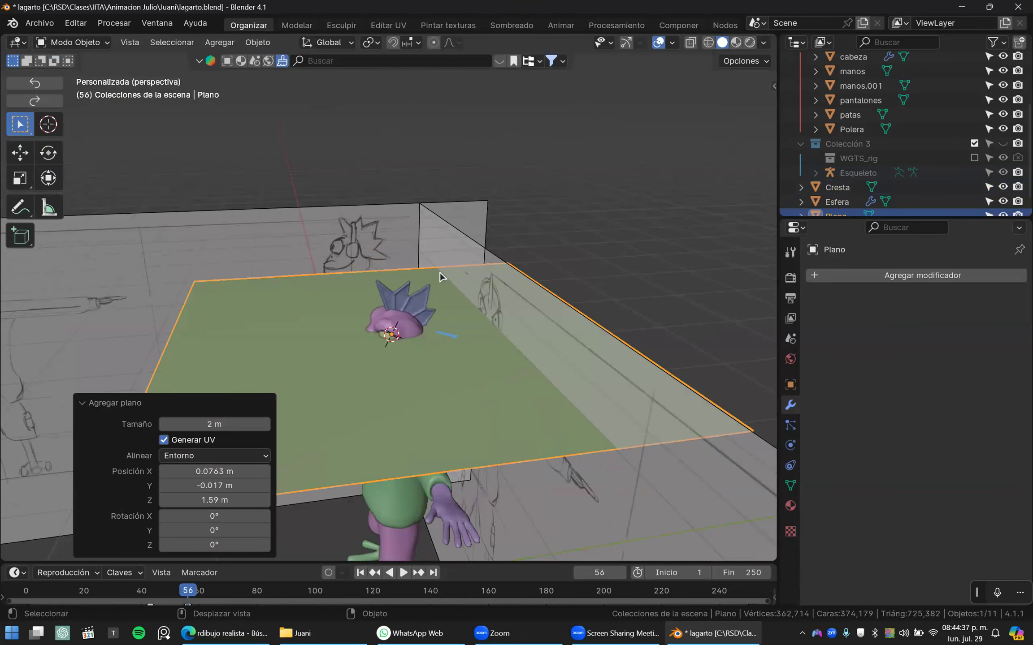
- Isolate the plane in local view, clear its location to the world origin, and scale its mesh up in Edit Mode
{"action": "key", "text": "KP_Divide"}
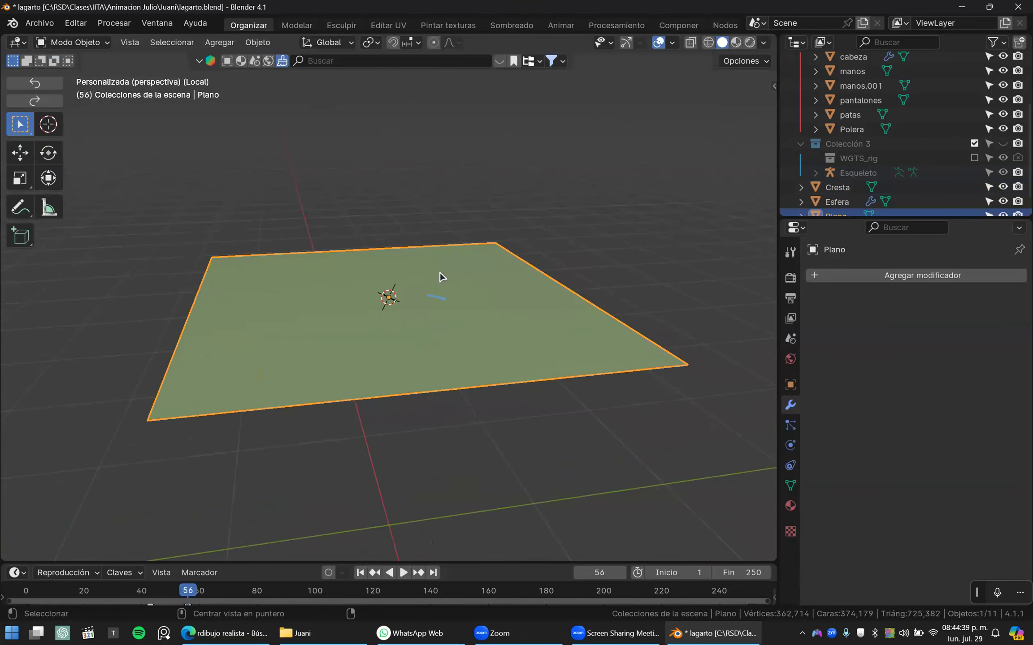
{"action": "key", "text": "alt+g"}
{"action": "key", "text": "KP_Decimal"}
{"action": "key", "text": "Tab"}
{"action": "scroll", "coordinate": [445, 275], "scroll_direction": "down", "scroll_amount": 3}
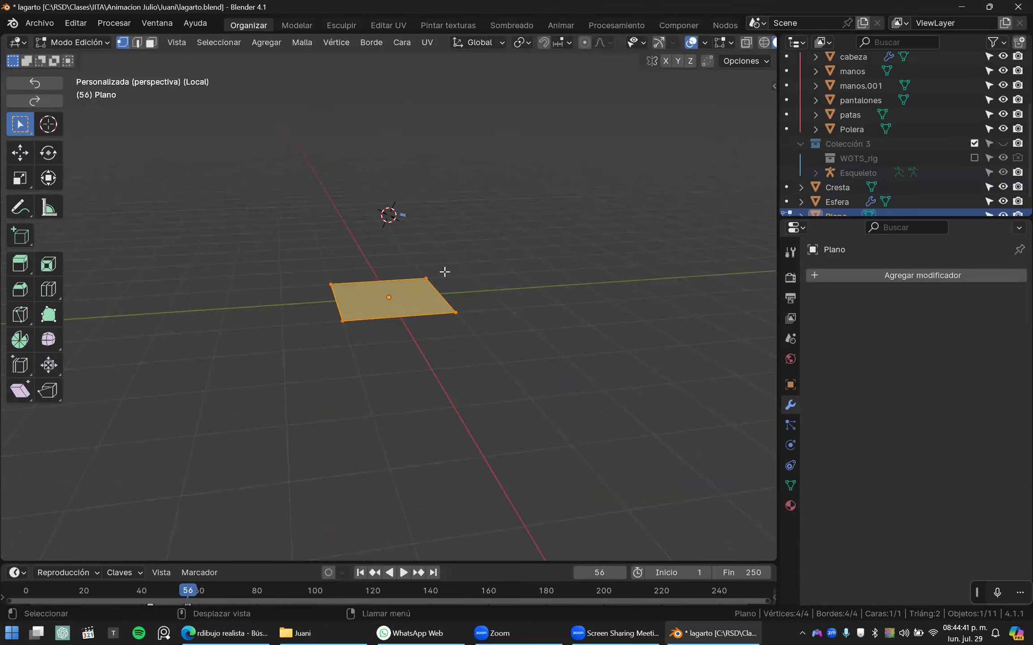
{"action": "key", "text": "s"}
{"action": "left_click", "coordinate": [327, 315]}
{"action": "key", "text": "Tab"}
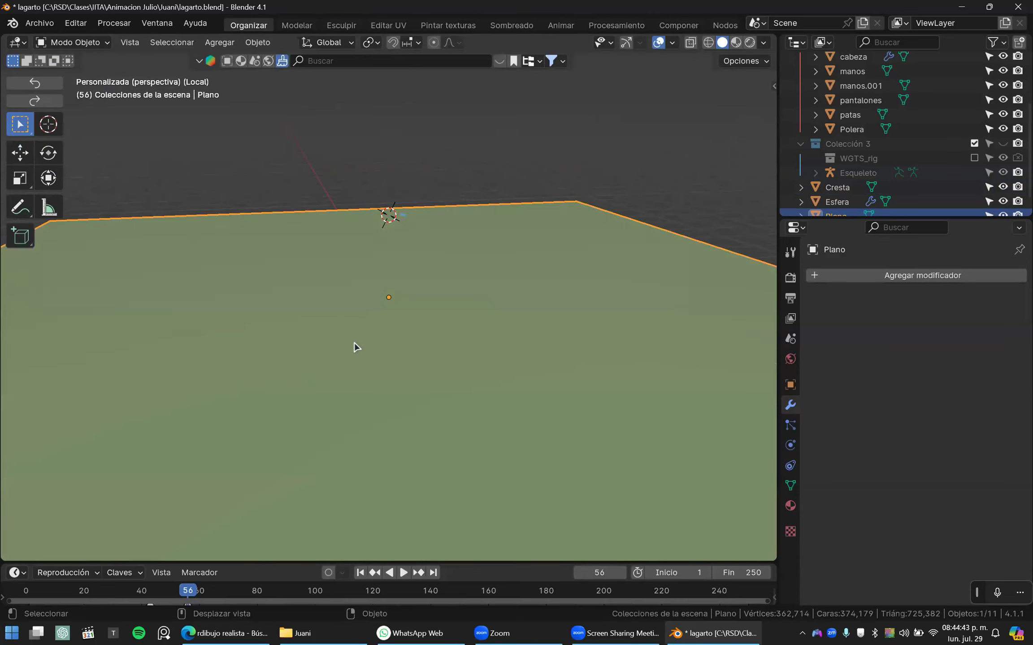
- Reset the 3D cursor to the world origin and put the plane into Sculpt Mode
{"action": "scroll", "coordinate": [400, 361], "scroll_direction": "down", "scroll_amount": 4}
{"action": "middle_click_drag", "start_coordinate": [409, 353], "coordinate": [442, 373]}
{"action": "key", "text": "shift+c"}
{"action": "middle_click_drag", "start_coordinate": [419, 326], "coordinate": [426, 318]}
{"action": "scroll", "coordinate": [425, 324], "scroll_direction": "down", "scroll_amount": 4}
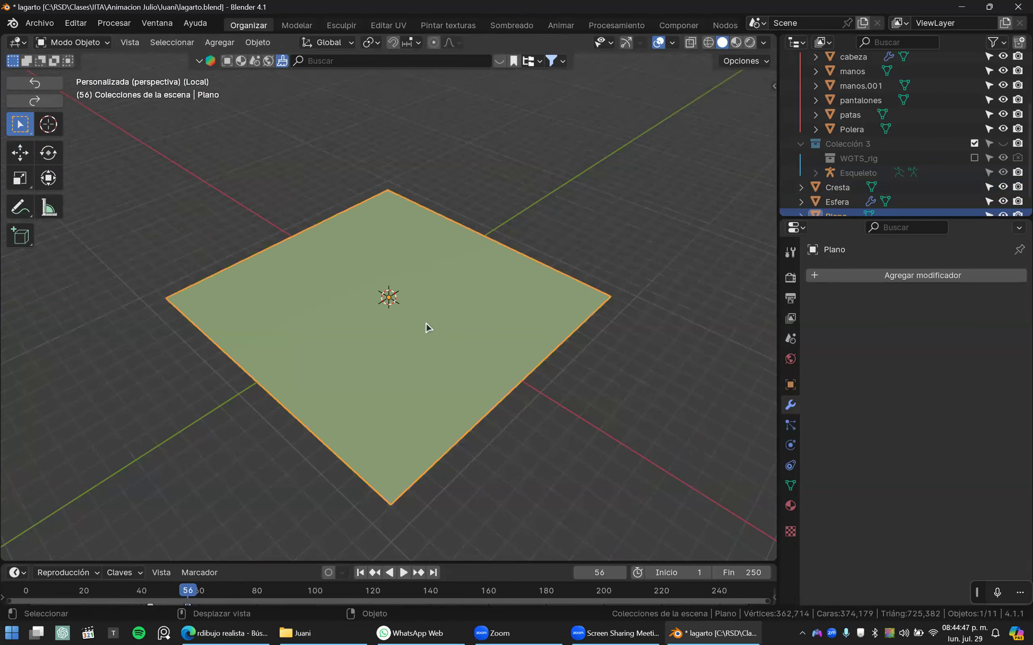
{"action": "key", "text": "ctrl+Tab"}
{"action": "left_click", "coordinate": [415, 403]}
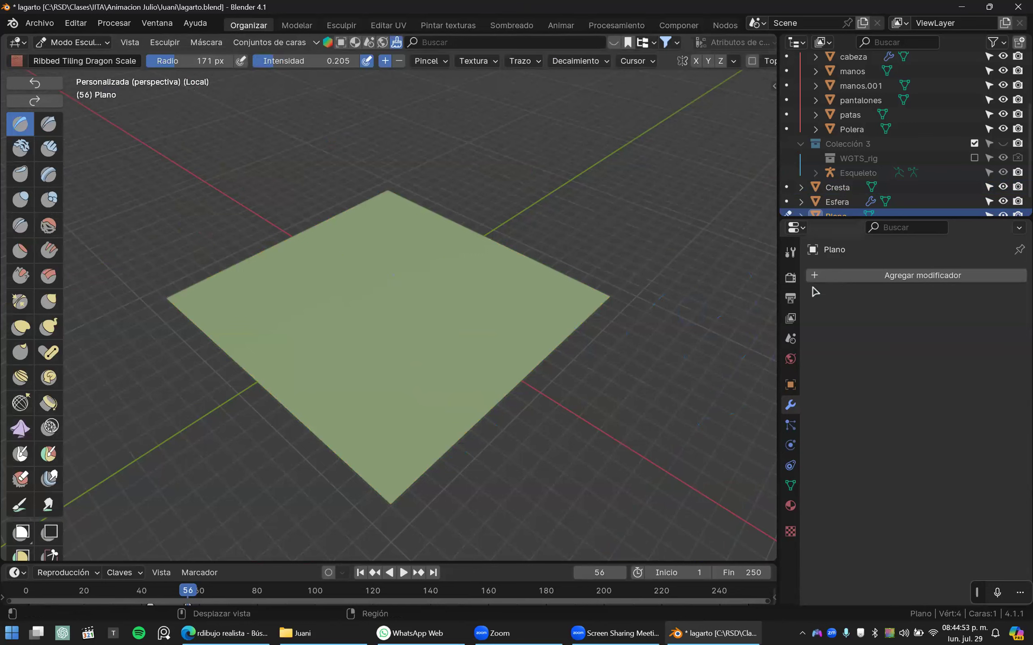
- Add a Multires modifier to the plane and apply Simple subdivision up to level 7
{"action": "left_click", "coordinate": [835, 275]}
{"action": "mouse_move", "coordinate": [835, 285]}
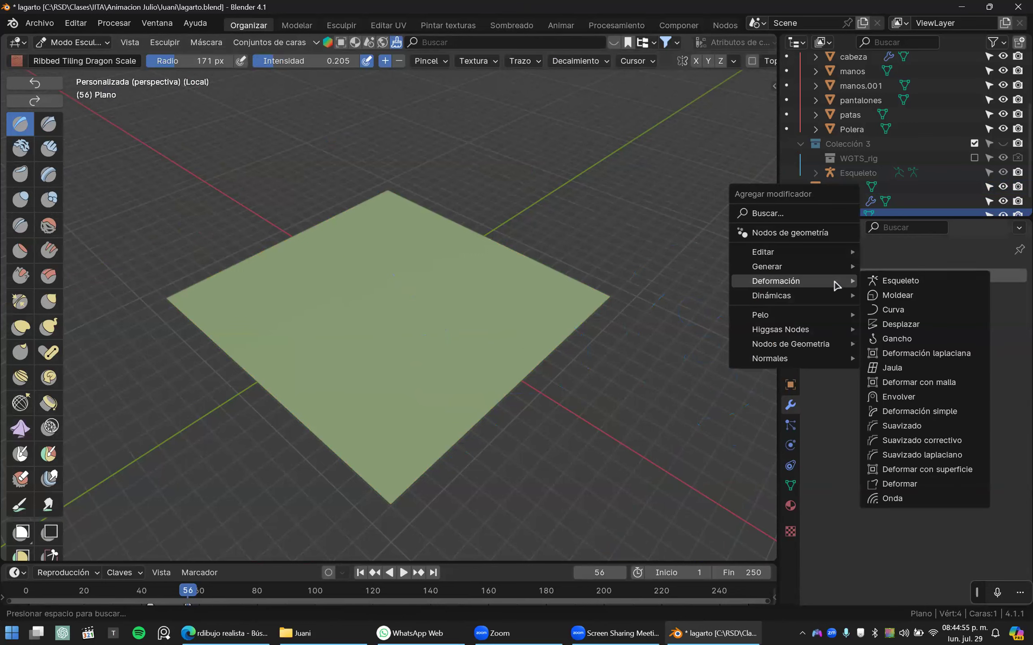
{"action": "mouse_move", "coordinate": [811, 268]}
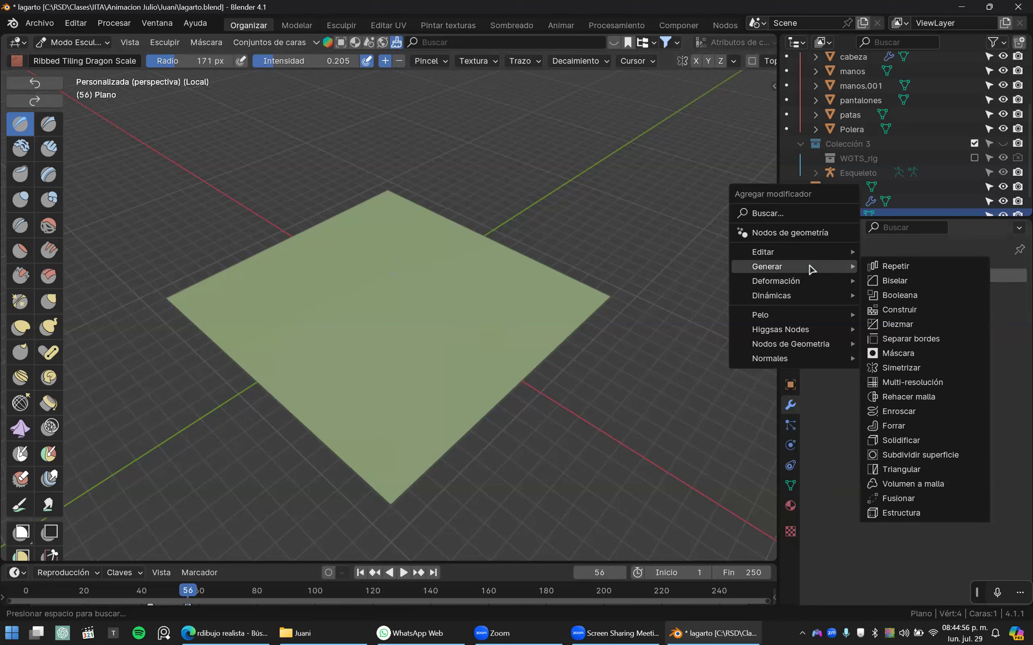
{"action": "left_click", "coordinate": [875, 382]}
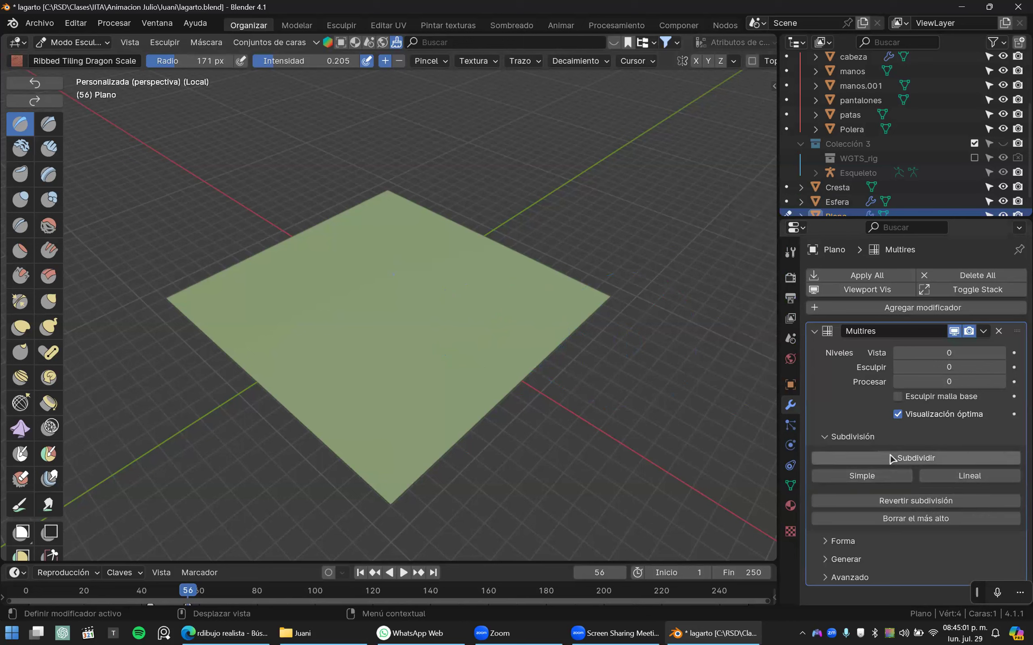
{"action": "left_click", "coordinate": [884, 478]}
{"action": "left_click", "coordinate": [884, 478]}
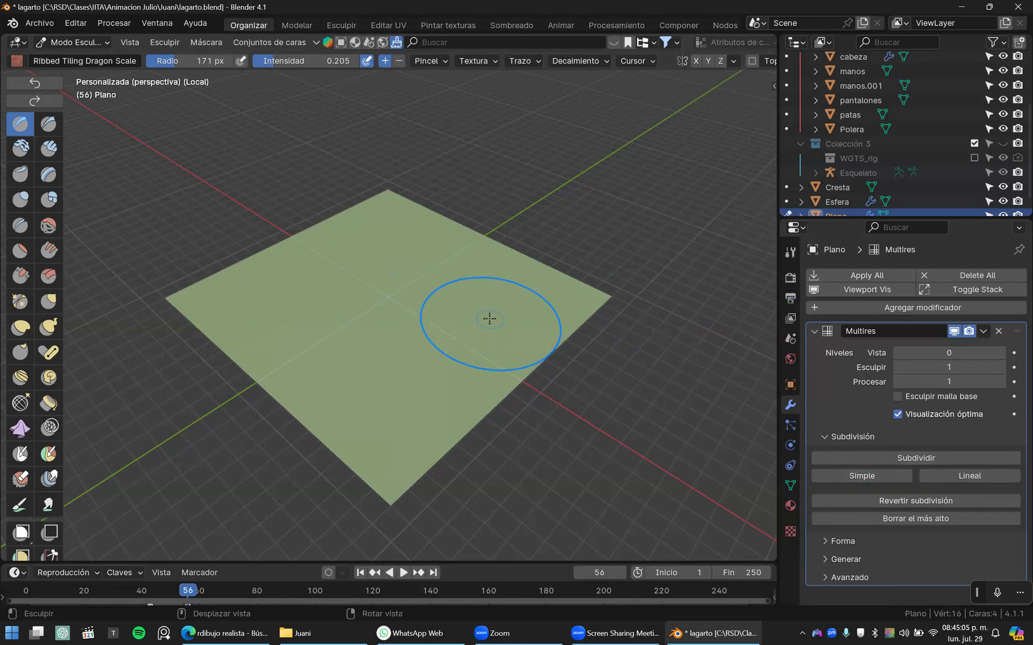
{"action": "left_click", "coordinate": [842, 477]}
{"action": "left_click", "coordinate": [842, 477]}
{"action": "left_click", "coordinate": [845, 478]}
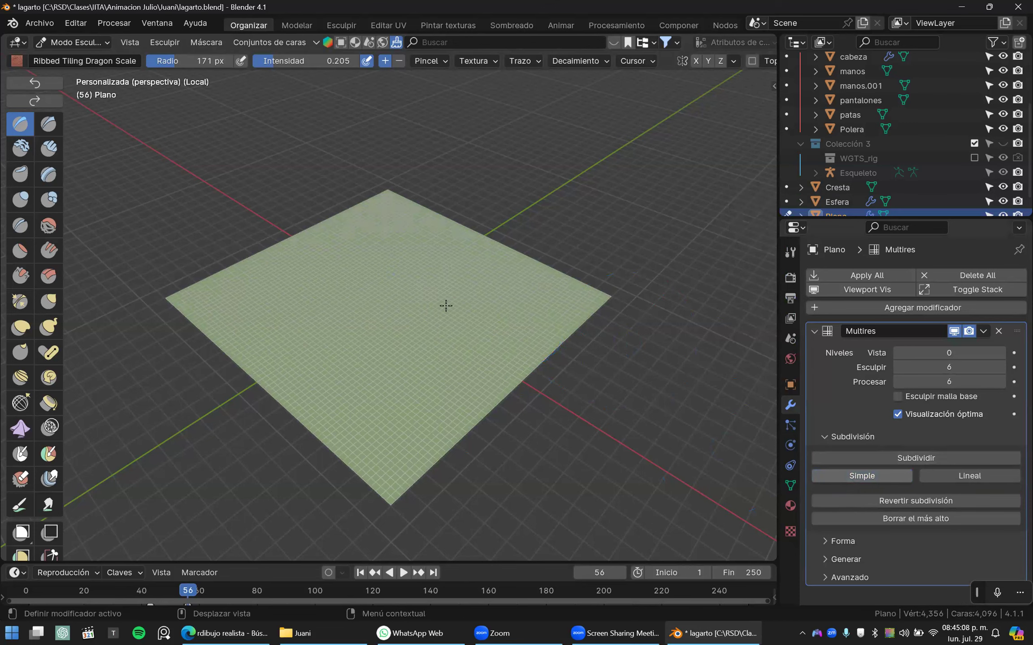
- Replace the brush's dragon scale image texture with the existing clouds texture "Textura"
{"action": "middle_click_drag", "start_coordinate": [492, 316], "coordinate": [252, 278]}
{"action": "right_click_drag", "start_coordinate": [41, 357], "coordinate": [47, 332]}
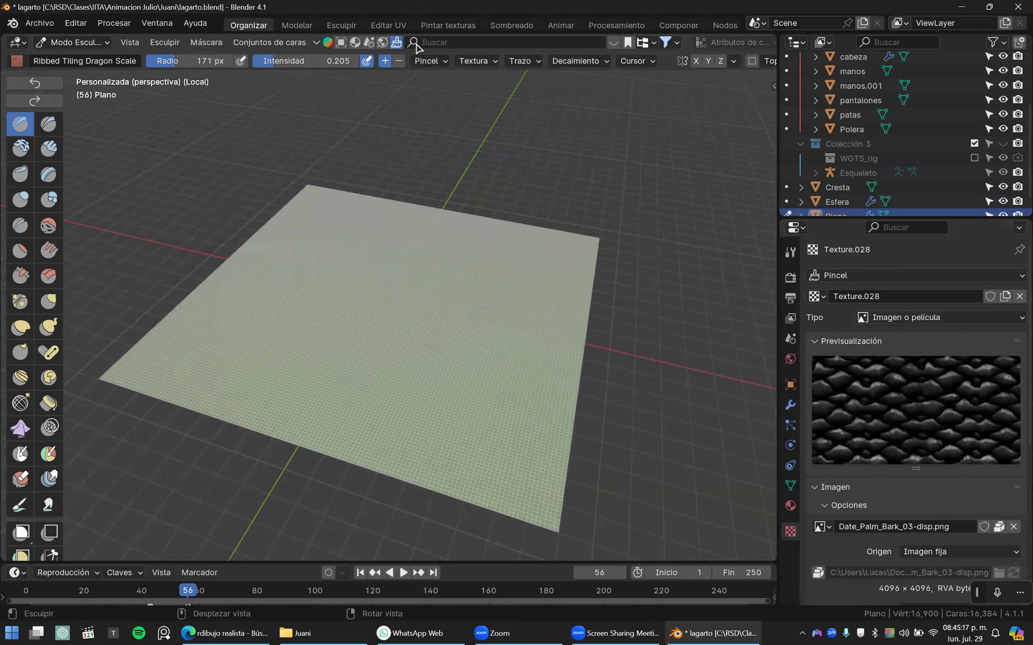
{"action": "left_click", "coordinate": [1019, 296]}
{"action": "left_click", "coordinate": [860, 297]}
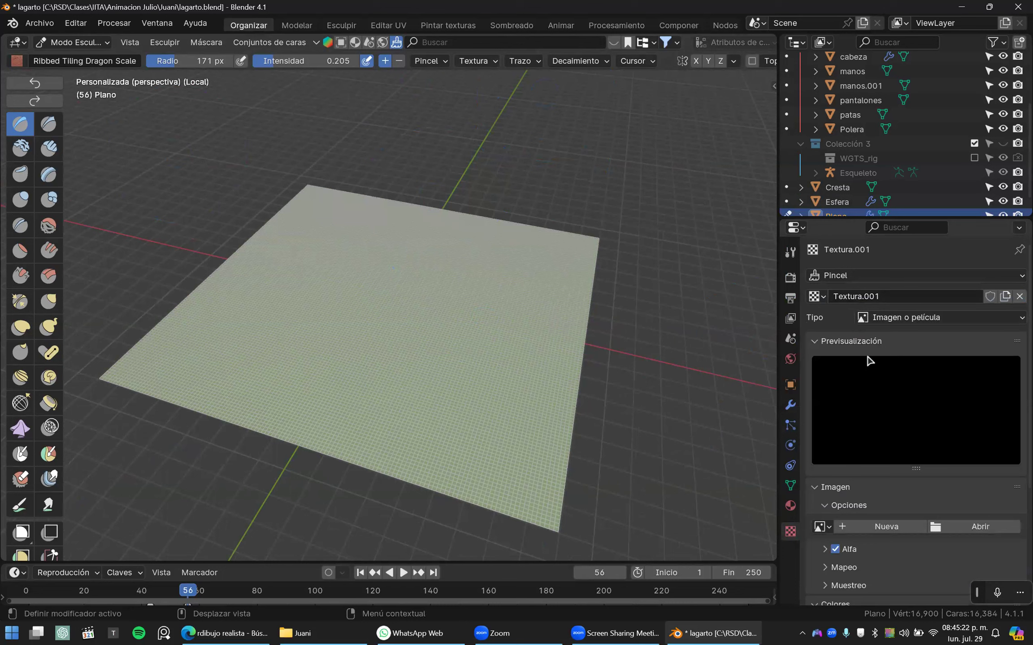
{"action": "left_click", "coordinate": [823, 297]}
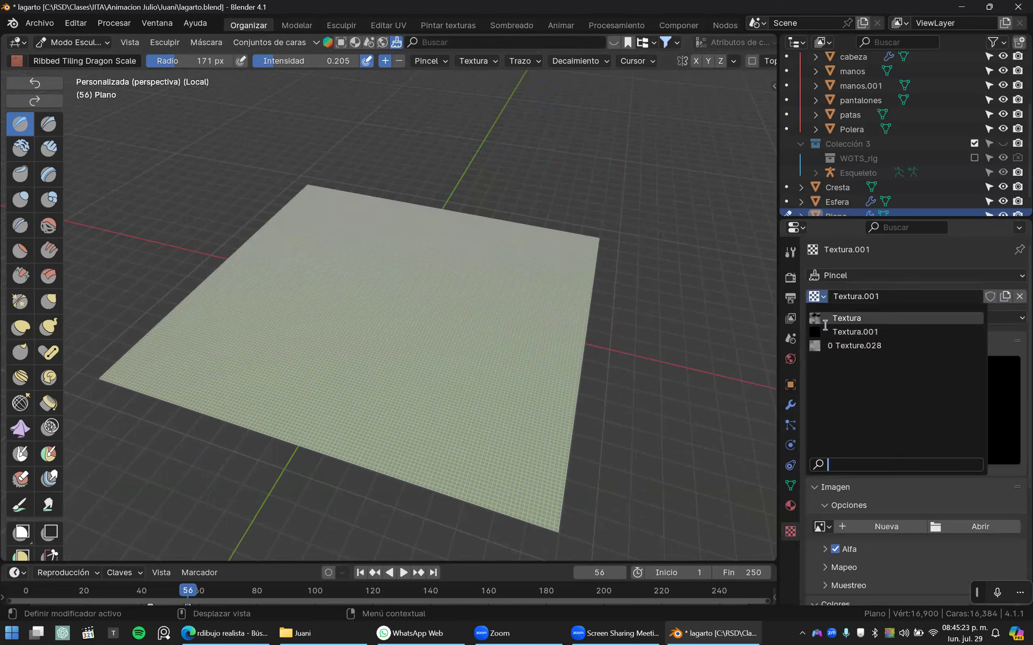
{"action": "left_click", "coordinate": [830, 317]}
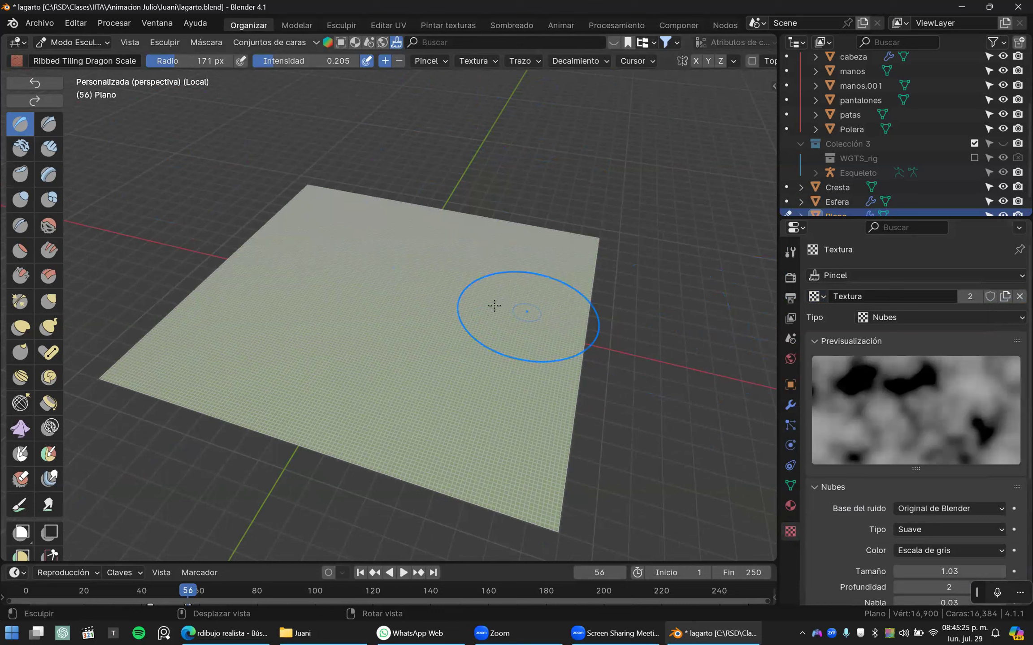
- Set the clouds texture's size to 0.58 and its brightness and contrast to 1, and enlarge the brush radius to 263 px
{"action": "scroll", "coordinate": [901, 466], "scroll_direction": "down", "scroll_amount": 5}
{"action": "mouse_move", "coordinate": [949, 457]}
{"action": "left_mouse_down"}
{"action": "mouse_move", "coordinate": [919, 457]}
{"action": "mouse_move", "coordinate": [937, 457]}
{"action": "left_mouse_up"}
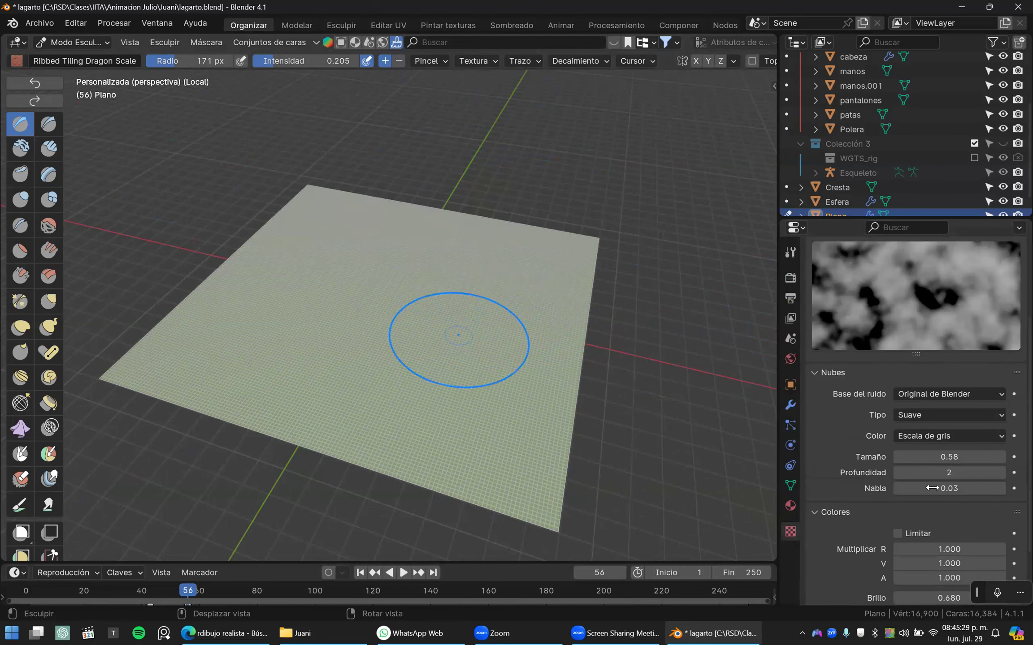
{"action": "scroll", "coordinate": [923, 516], "scroll_direction": "down", "scroll_amount": 3}
{"action": "left_click", "coordinate": [927, 523]}
{"action": "type", "text": "1"}
{"action": "key", "text": "Return"}
{"action": "left_click", "coordinate": [912, 537]}
{"action": "type", "text": "0"}
{"action": "key", "text": "Return"}
{"action": "left_click", "coordinate": [918, 537]}
{"action": "type", "text": "1"}
{"action": "key", "text": "Return"}
{"action": "scroll", "coordinate": [892, 356], "scroll_direction": "up", "scroll_amount": 5}
{"action": "key", "text": "f"}
{"action": "left_click", "coordinate": [397, 309]}
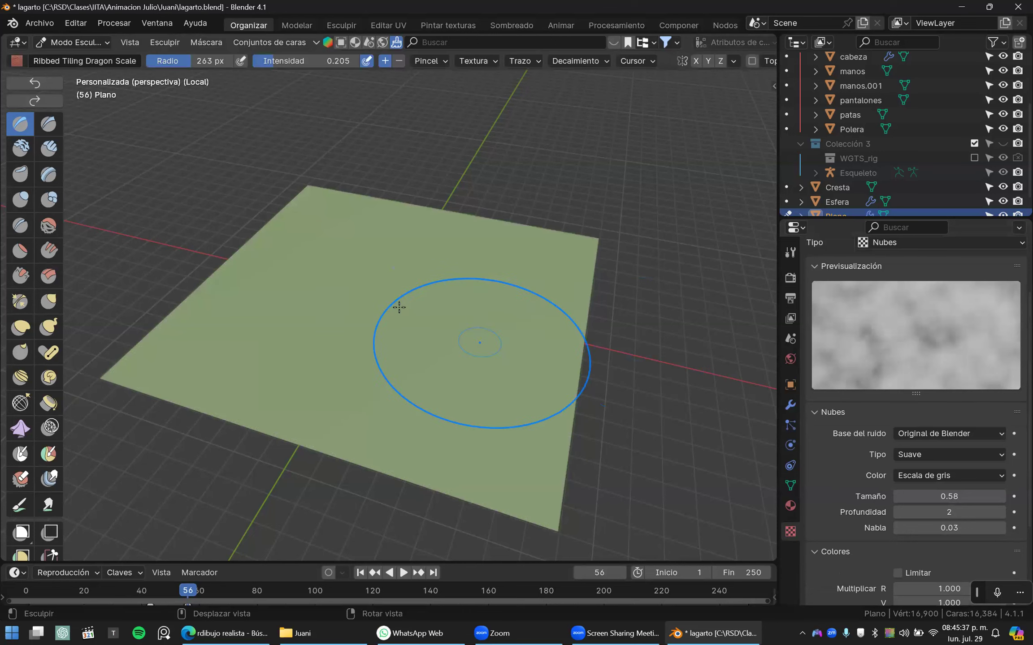
- Try cloud-textured strokes across the middle of the plane at 0.205 strength and undo them
{"action": "middle_click_drag", "start_coordinate": [392, 341], "coordinate": [382, 312]}
{"action": "mouse_move", "coordinate": [382, 312]}
{"action": "left_mouse_down"}
{"action": "mouse_move", "coordinate": [337, 289]}
{"action": "mouse_move", "coordinate": [307, 318]}
{"action": "mouse_move", "coordinate": [459, 301]}
{"action": "left_mouse_up"}
{"action": "left_click_drag", "start_coordinate": [468, 348], "coordinate": [337, 334]}
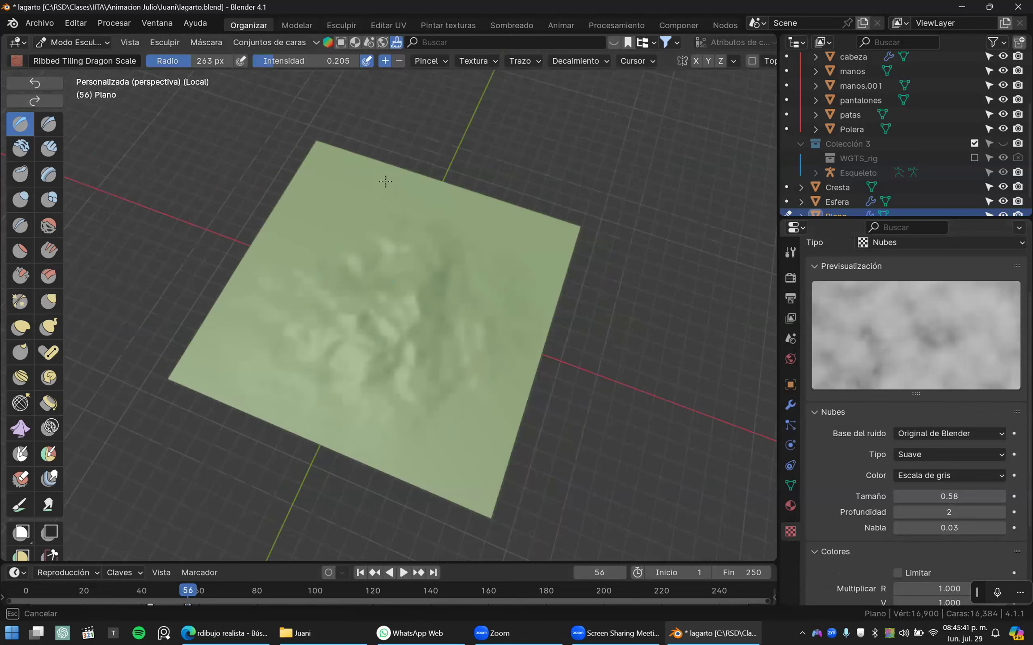
{"action": "key", "text": "ctrl+z"}
- Raise the brush strength to 1 and sculpt a rough mountain relief along one side of the plane
{"action": "left_click_drag", "start_coordinate": [290, 59], "coordinate": [360, 62]}
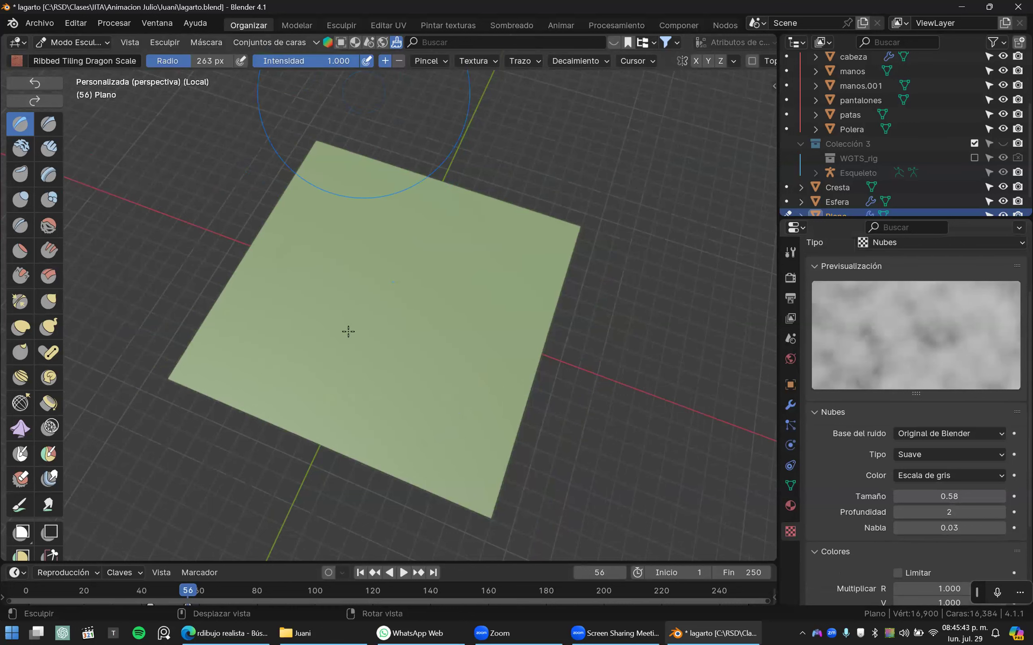
{"action": "left_click_drag", "start_coordinate": [268, 382], "coordinate": [311, 310]}
{"action": "mouse_move", "coordinate": [311, 309]}
{"action": "middle_mouse_down"}
{"action": "mouse_move", "coordinate": [343, 337]}
{"action": "mouse_move", "coordinate": [425, 283]}
{"action": "middle_mouse_up"}
{"action": "middle_click_drag", "start_coordinate": [423, 330], "coordinate": [355, 418]}
{"action": "left_click_drag", "start_coordinate": [355, 419], "coordinate": [405, 409]}
{"action": "key", "text": "ctrl+z"}
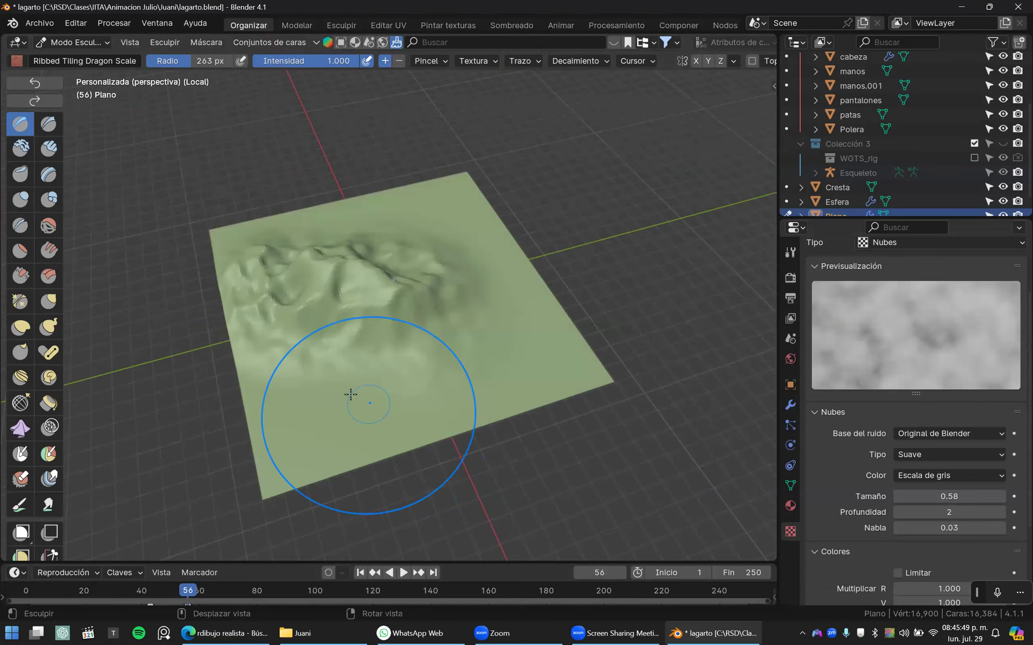
{"action": "right_click_drag", "start_coordinate": [360, 421], "coordinate": [371, 430]}
{"action": "middle_click_drag", "start_coordinate": [371, 430], "coordinate": [373, 431]}
- Build up the mountain range with further cloud-textured strokes, raising a tall peak and lower foothills
{"action": "mouse_move", "coordinate": [395, 426]}
{"action": "left_mouse_down"}
{"action": "mouse_move", "coordinate": [482, 394]}
{"action": "mouse_move", "coordinate": [486, 377]}
{"action": "left_mouse_up"}
{"action": "mouse_move", "coordinate": [300, 339]}
{"action": "middle_mouse_down"}
{"action": "mouse_move", "coordinate": [283, 339]}
{"action": "mouse_move", "coordinate": [293, 409]}
{"action": "mouse_move", "coordinate": [305, 394]}
{"action": "middle_mouse_up"}
{"action": "left_click_drag", "start_coordinate": [284, 373], "coordinate": [277, 414]}
{"action": "mouse_move", "coordinate": [359, 381]}
{"action": "middle_mouse_down"}
{"action": "mouse_move", "coordinate": [283, 242]}
{"action": "mouse_move", "coordinate": [247, 273]}
{"action": "middle_mouse_up"}
{"action": "scroll", "coordinate": [260, 269], "scroll_direction": "up", "scroll_amount": 2}
{"action": "mouse_move", "coordinate": [321, 269]}
{"action": "left_mouse_down"}
{"action": "mouse_move", "coordinate": [286, 229]}
{"action": "mouse_move", "coordinate": [265, 244]}
{"action": "mouse_move", "coordinate": [288, 245]}
{"action": "mouse_move", "coordinate": [280, 231]}
{"action": "mouse_move", "coordinate": [294, 223]}
{"action": "left_mouse_up"}
{"action": "middle_click_drag", "start_coordinate": [251, 273], "coordinate": [290, 250]}
{"action": "mouse_move", "coordinate": [256, 256]}
{"action": "left_mouse_down"}
{"action": "mouse_move", "coordinate": [222, 258]}
{"action": "mouse_move", "coordinate": [268, 297]}
{"action": "mouse_move", "coordinate": [254, 259]}
{"action": "mouse_move", "coordinate": [274, 278]}
{"action": "mouse_move", "coordinate": [314, 277]}
{"action": "left_mouse_up"}
{"action": "mouse_move", "coordinate": [355, 294]}
{"action": "middle_mouse_down"}
{"action": "mouse_move", "coordinate": [396, 265]}
{"action": "mouse_move", "coordinate": [408, 288]}
{"action": "middle_mouse_up"}
- Return the terrain plane to Object Mode, scale it, and check its base mesh in Edit Mode
{"action": "key", "text": "ctrl+Tab"}
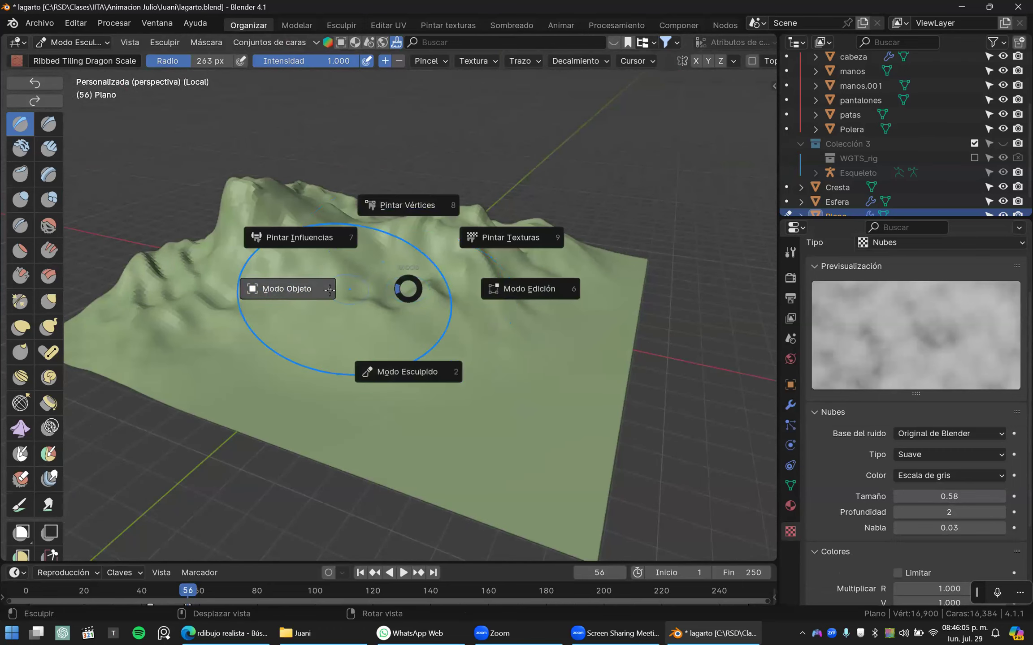
{"action": "left_click", "coordinate": [334, 290]}
{"action": "key", "text": "s"}
{"action": "left_click", "coordinate": [581, 359]}
{"action": "key", "text": "Tab"}
{"action": "scroll", "coordinate": [484, 322], "scroll_direction": "down", "scroll_amount": 3}
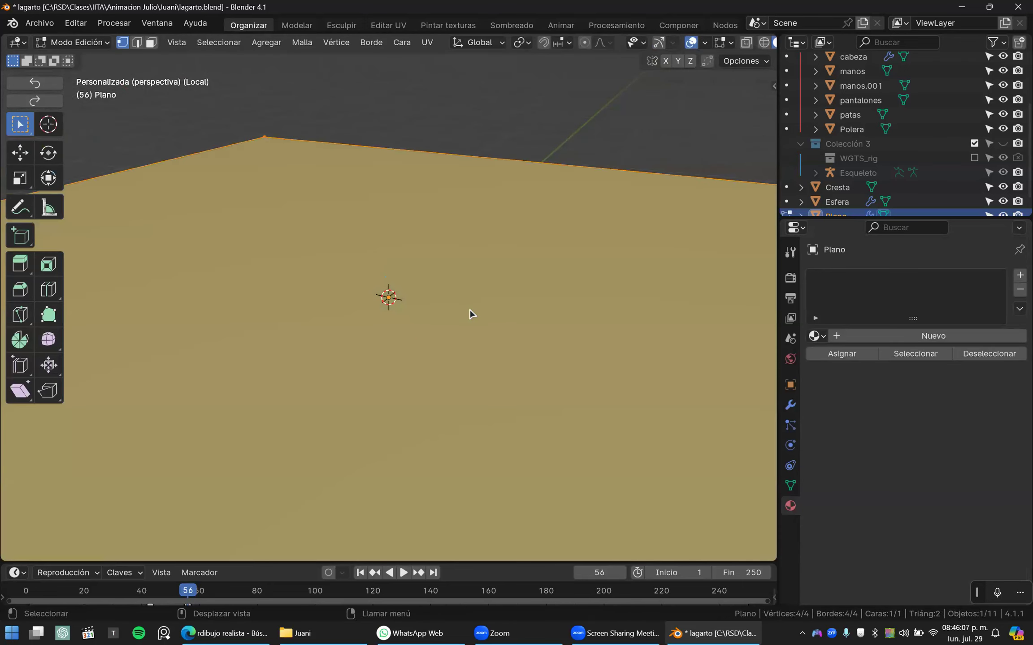
{"action": "key", "text": "Tab"}
{"action": "scroll", "coordinate": [516, 313], "scroll_direction": "down", "scroll_amount": 5}
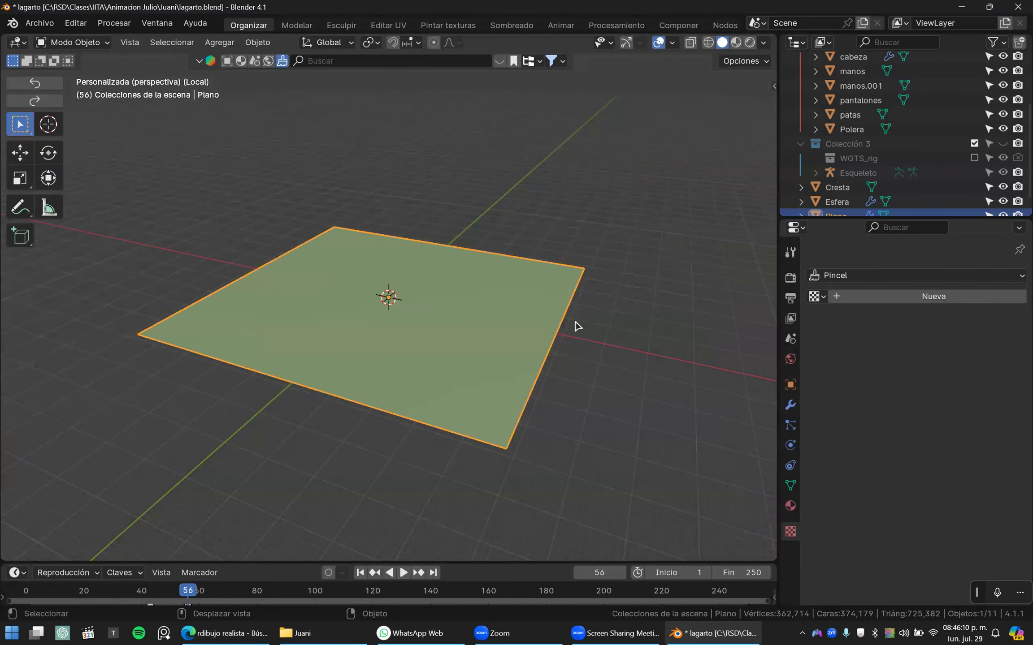
- Raise the Multires viewport level to 7 so the sculpted terrain displays in Object Mode
{"action": "left_click", "coordinate": [791, 405]}
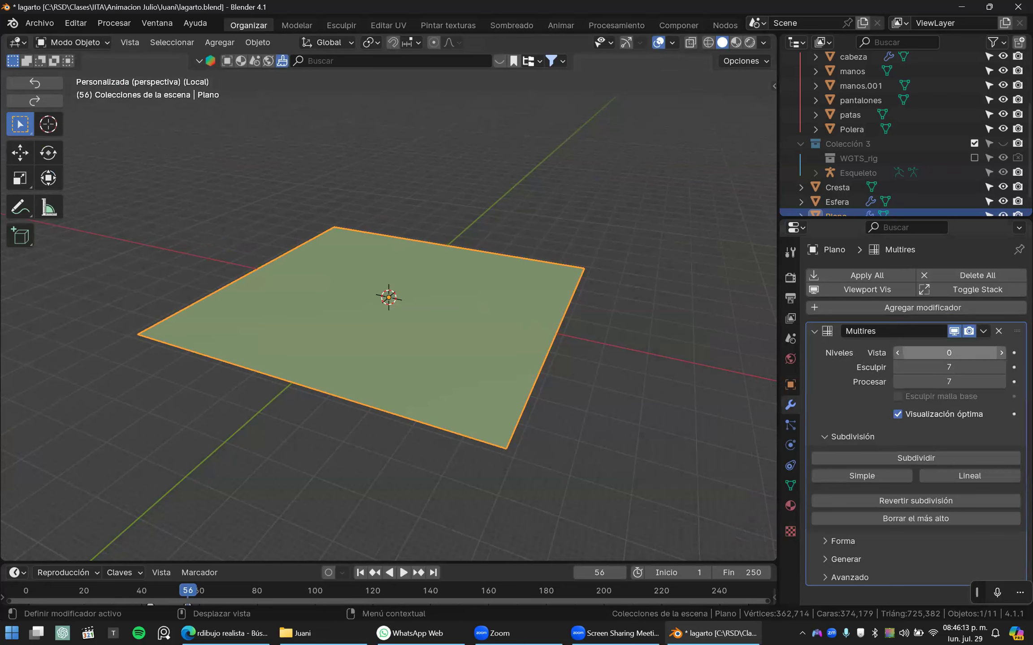
{"action": "left_click", "coordinate": [1001, 353]}
{"action": "left_click", "coordinate": [1000, 353]}
{"action": "left_click", "coordinate": [1000, 353]}
{"action": "left_click", "coordinate": [1001, 353]}
{"action": "left_click", "coordinate": [1001, 353]}
{"action": "left_click", "coordinate": [1000, 353]}
{"action": "left_click", "coordinate": [1000, 353]}
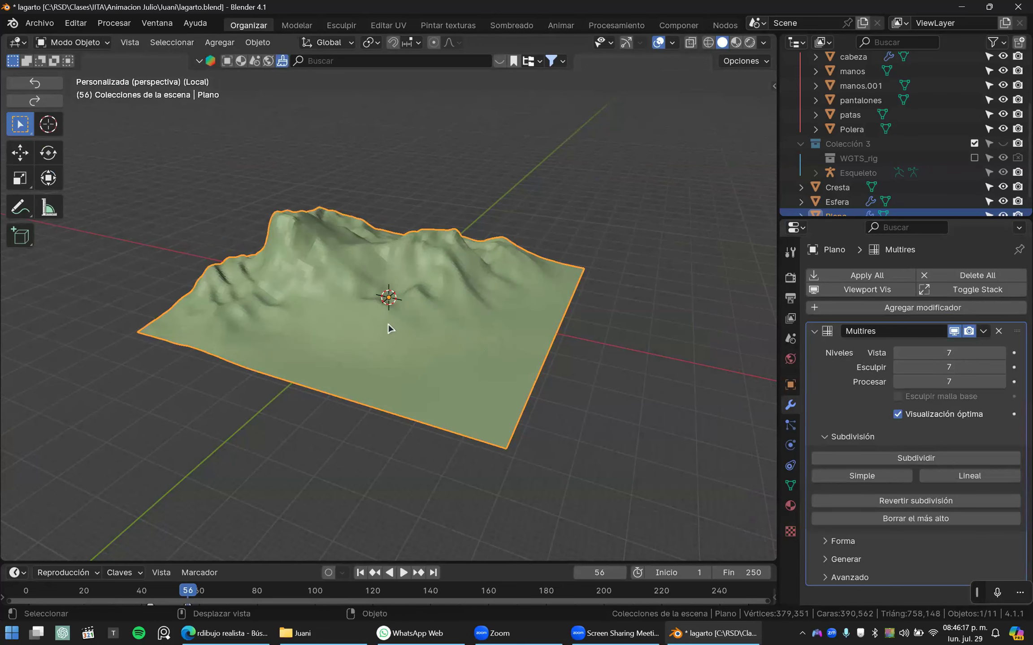
{"action": "scroll", "coordinate": [388, 325], "scroll_direction": "up", "scroll_amount": 4}
{"action": "scroll", "coordinate": [316, 317], "scroll_direction": "down", "scroll_amount": 3}
{"action": "middle_click_drag", "start_coordinate": [401, 345], "coordinate": [466, 365]}
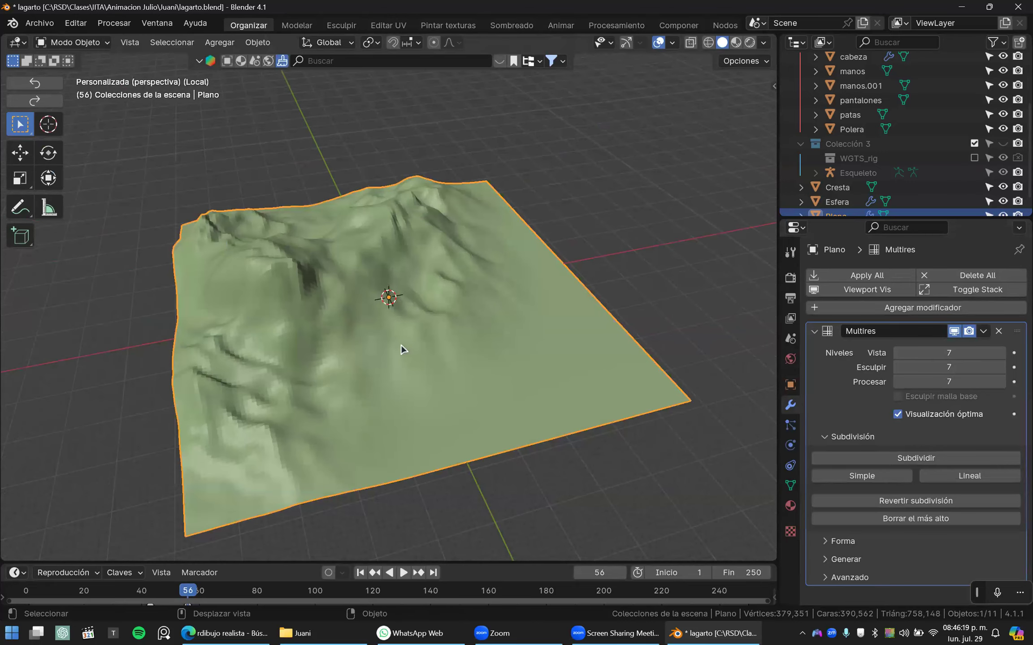
- Go back into Sculpt Mode and reshape the mountains and flat ground using the Clay Strips brush at 88 px
{"action": "key", "text": "ctrl+Tab"}
{"action": "left_click", "coordinate": [312, 347]}
{"action": "key", "text": "ctrl+Tab"}
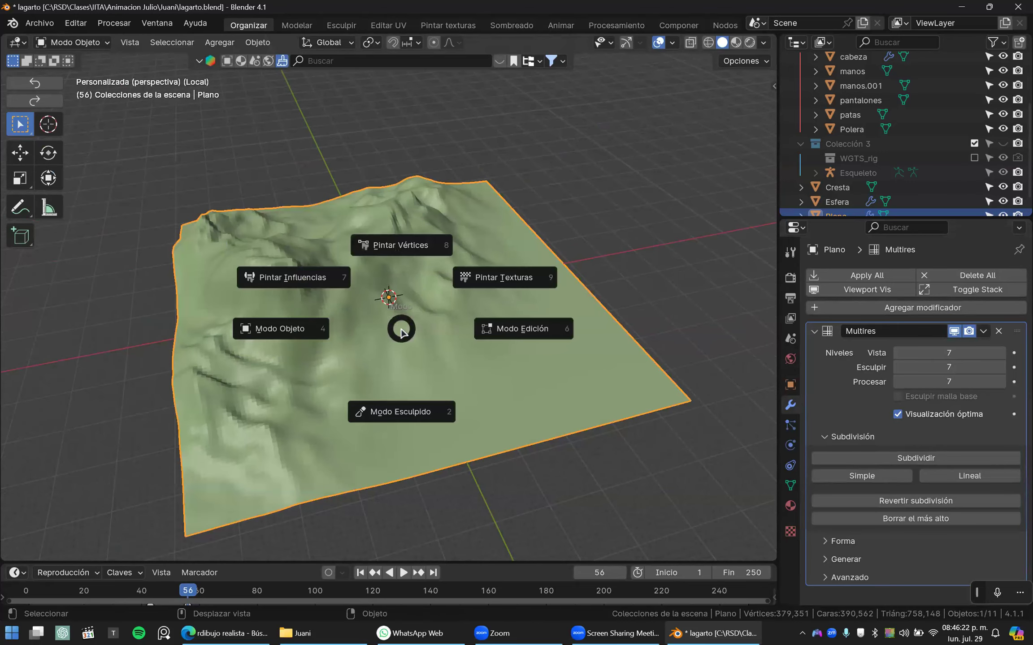
{"action": "left_click", "coordinate": [436, 356]}
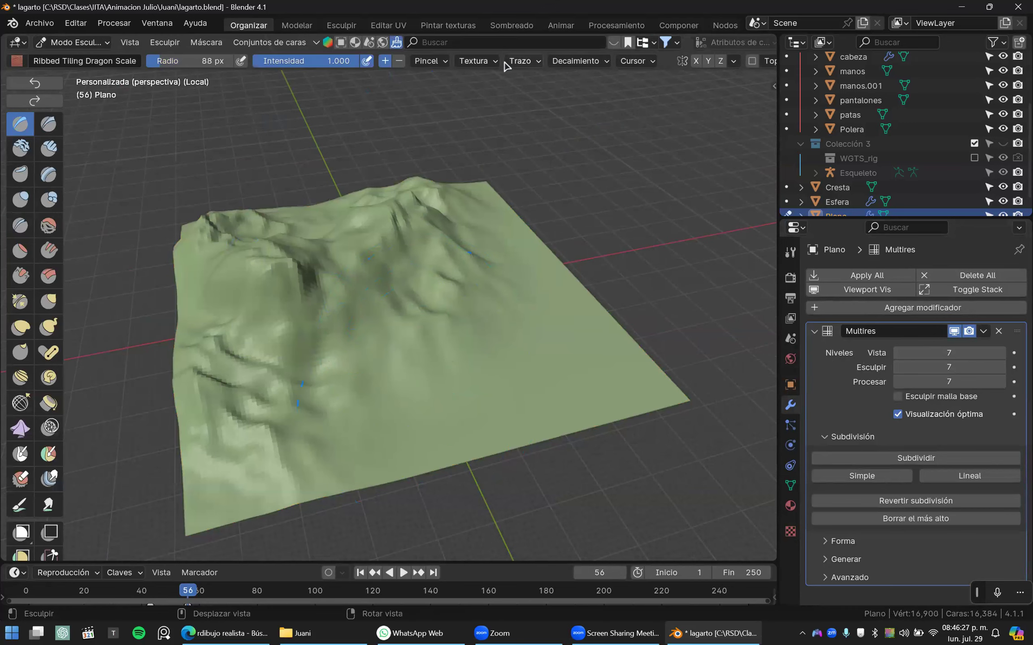
{"action": "left_click", "coordinate": [48, 150]}
{"action": "middle_click_drag", "start_coordinate": [404, 242], "coordinate": [428, 371]}
{"action": "mouse_move", "coordinate": [428, 370]}
{"action": "left_mouse_down"}
{"action": "mouse_move", "coordinate": [459, 348]}
{"action": "mouse_move", "coordinate": [462, 251]}
{"action": "mouse_move", "coordinate": [493, 417]}
{"action": "mouse_move", "coordinate": [418, 391]}
{"action": "mouse_move", "coordinate": [292, 218]}
{"action": "mouse_move", "coordinate": [384, 331]}
{"action": "mouse_move", "coordinate": [338, 288]}
{"action": "mouse_move", "coordinate": [346, 334]}
{"action": "mouse_move", "coordinate": [376, 336]}
{"action": "mouse_move", "coordinate": [318, 215]}
{"action": "mouse_move", "coordinate": [312, 298]}
{"action": "mouse_move", "coordinate": [392, 390]}
{"action": "mouse_move", "coordinate": [470, 318]}
{"action": "left_mouse_up"}
{"action": "mouse_move", "coordinate": [547, 350]}
{"action": "left_mouse_down"}
{"action": "mouse_move", "coordinate": [488, 417]}
{"action": "mouse_move", "coordinate": [305, 251]}
{"action": "mouse_move", "coordinate": [331, 359]}
{"action": "mouse_move", "coordinate": [299, 217]}
{"action": "left_mouse_up"}
{"action": "mouse_move", "coordinate": [387, 313]}
{"action": "middle_mouse_down"}
{"action": "mouse_move", "coordinate": [339, 279]}
{"action": "mouse_move", "coordinate": [345, 257]}
{"action": "mouse_move", "coordinate": [334, 251]}
{"action": "middle_mouse_up"}
{"action": "scroll", "coordinate": [339, 279], "scroll_direction": "up", "scroll_amount": 3}
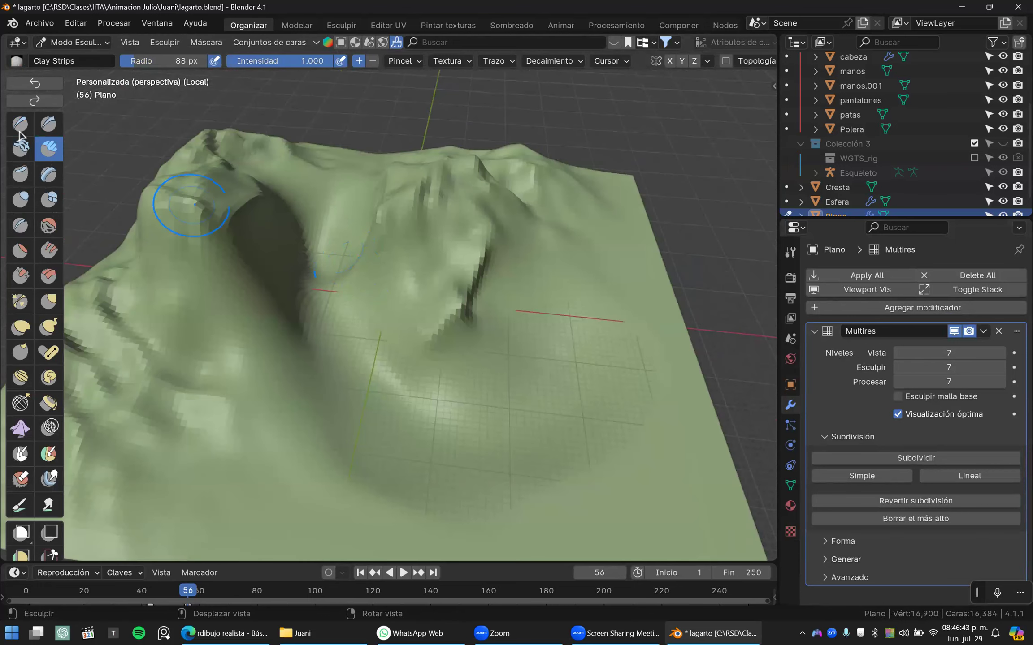
- Switch to the Ribbed Tiling Dragon Scale brush and add one more Simple subdivision, reaching Multires level 8
{"action": "key", "text": "x"}
{"action": "mouse_move", "coordinate": [403, 291]}
{"action": "middle_mouse_down"}
{"action": "mouse_move", "coordinate": [277, 272]}
{"action": "mouse_move", "coordinate": [285, 271]}
{"action": "middle_mouse_up"}
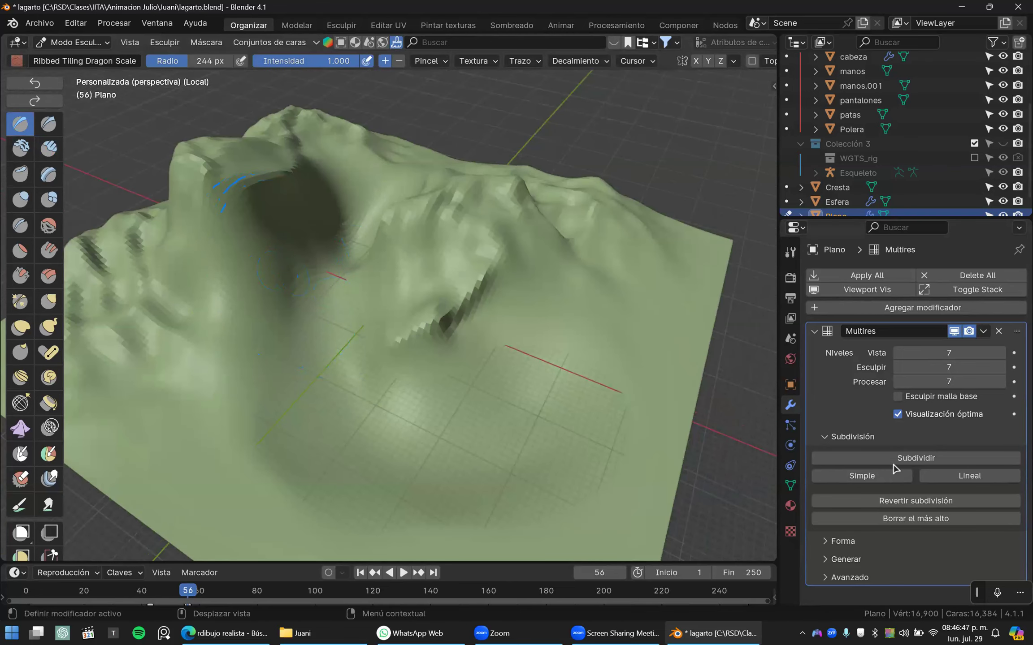
{"action": "left_click", "coordinate": [900, 479]}
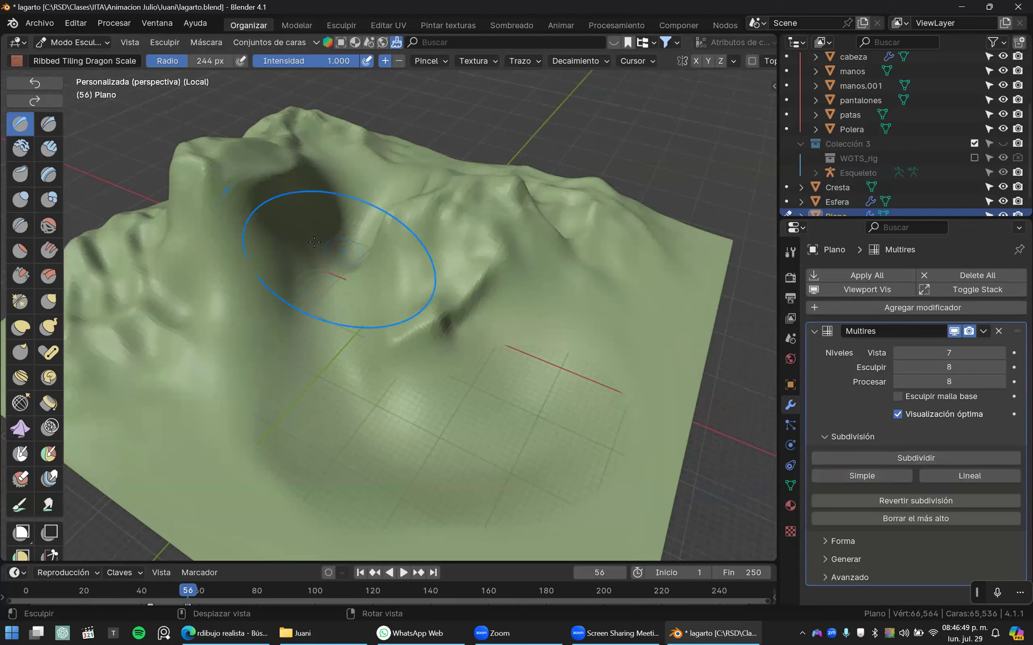
{"action": "middle_click_drag", "start_coordinate": [346, 254], "coordinate": [324, 243]}
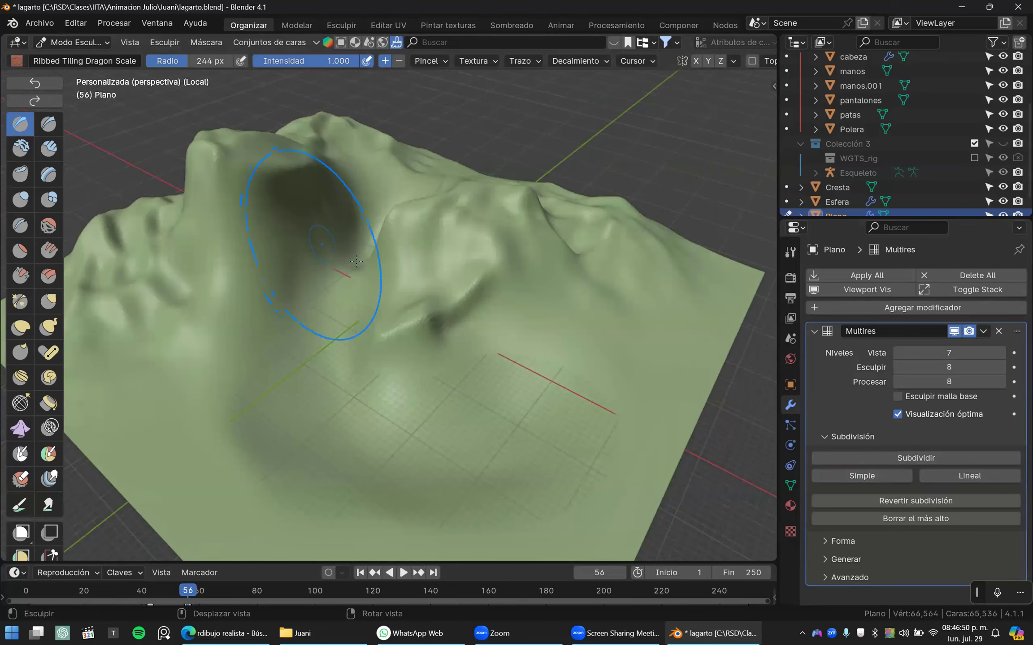
- Sculpt the slope beside the deep hollow, reducing the brush radius to 159 px and the strength to 0.373
{"action": "left_click_drag", "start_coordinate": [285, 232], "coordinate": [277, 276]}
{"action": "key", "text": "shift+z"}
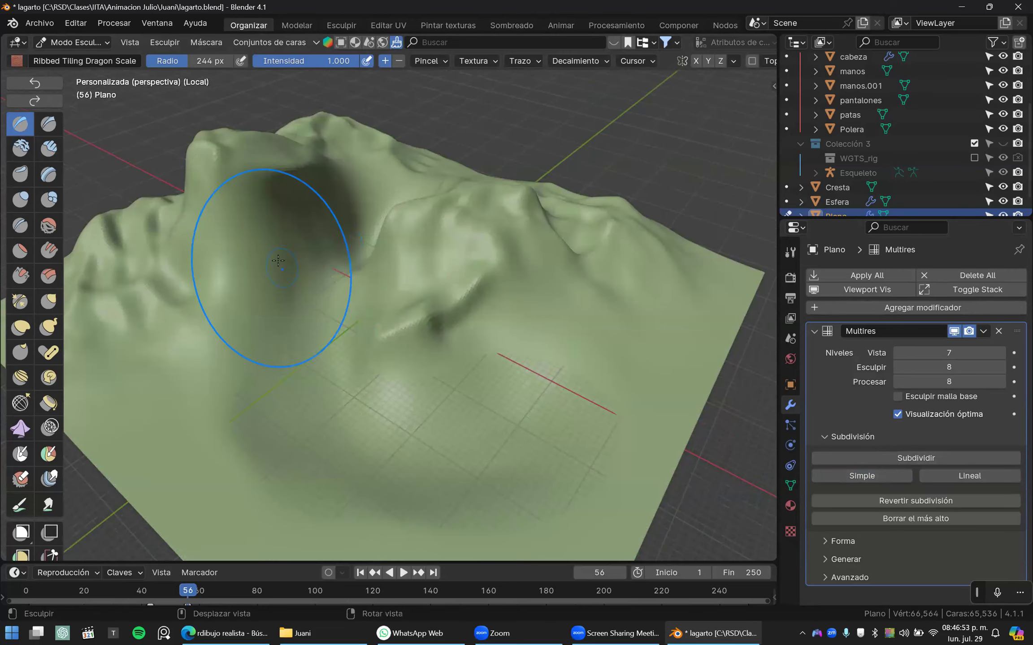
{"action": "key", "text": "f"}
{"action": "left_click", "coordinate": [219, 275]}
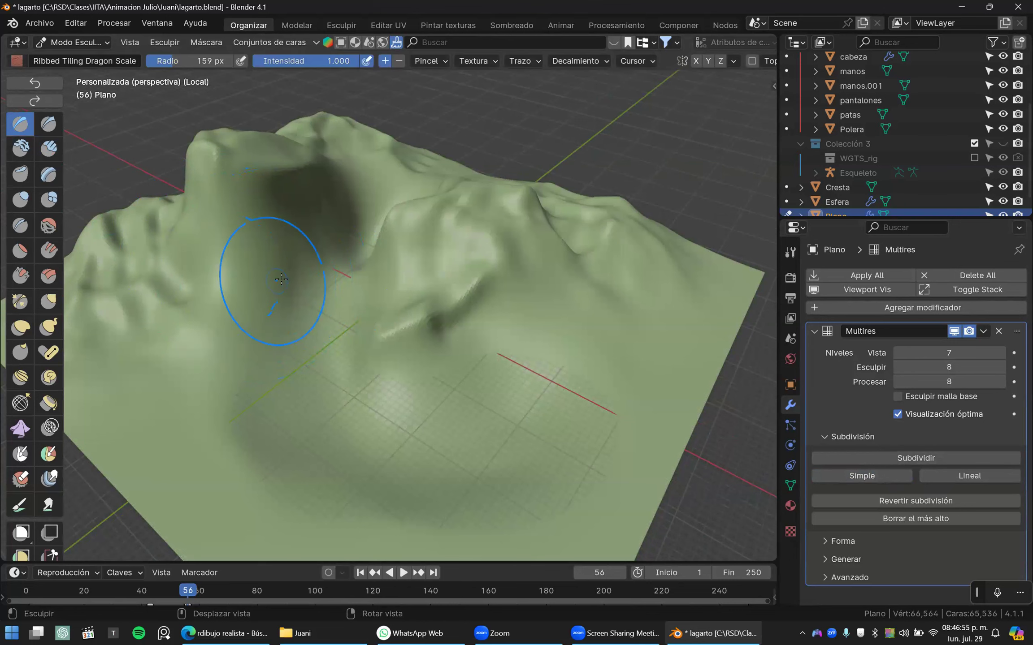
{"action": "scroll", "coordinate": [264, 287], "scroll_direction": "up", "scroll_amount": 2}
{"action": "mouse_move", "coordinate": [242, 249]}
{"action": "left_mouse_down"}
{"action": "mouse_move", "coordinate": [218, 383]}
{"action": "mouse_move", "coordinate": [218, 510]}
{"action": "left_mouse_up"}
{"action": "mouse_move", "coordinate": [337, 403]}
{"action": "middle_mouse_down"}
{"action": "mouse_move", "coordinate": [327, 321]}
{"action": "mouse_move", "coordinate": [371, 276]}
{"action": "middle_mouse_up"}
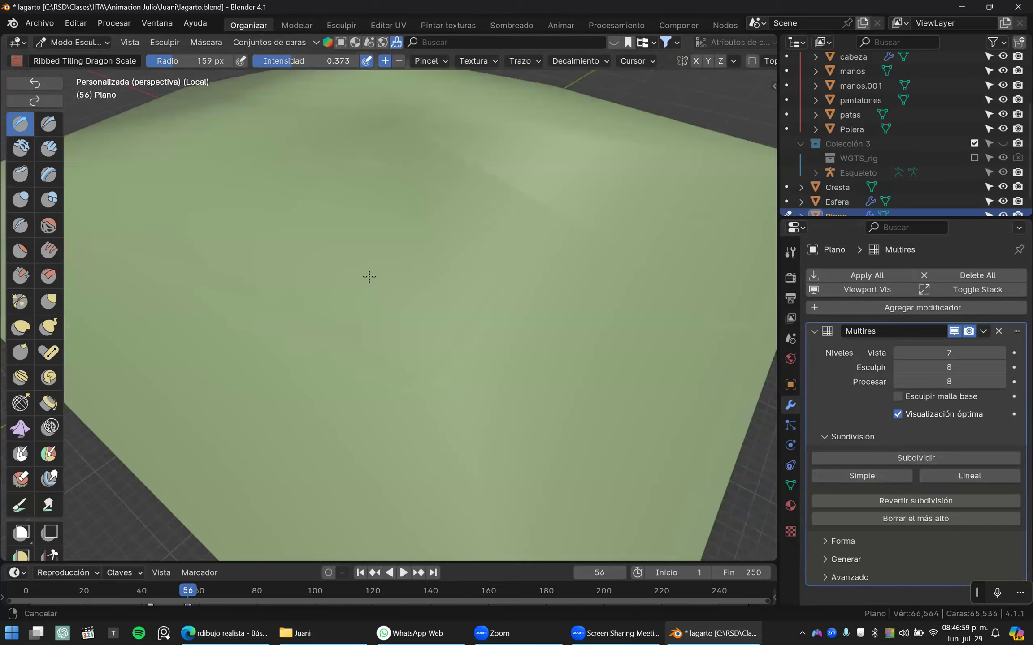
- Sculpt rocky relief along the terrain's crater rim with the Ribbed Tiling Dragon Scale brush at intensity 0.373, undoing the last stroke
{"action": "scroll", "coordinate": [371, 276], "scroll_direction": "down", "scroll_amount": 4}
{"action": "scroll", "coordinate": [314, 264], "scroll_direction": "up", "scroll_amount": 3}
{"action": "scroll", "coordinate": [206, 249], "scroll_direction": "up", "scroll_amount": 3}
{"action": "mouse_move", "coordinate": [207, 252]}
{"action": "left_mouse_down"}
{"action": "mouse_move", "coordinate": [318, 433]}
{"action": "mouse_move", "coordinate": [455, 435]}
{"action": "left_mouse_up"}
{"action": "scroll", "coordinate": [327, 281], "scroll_direction": "down", "scroll_amount": 5}
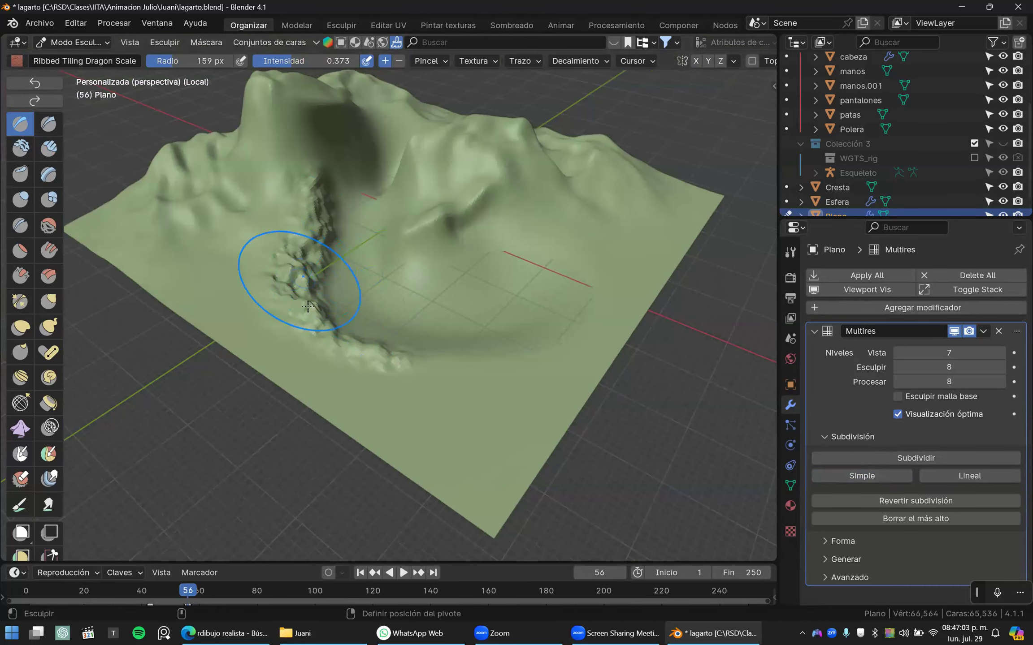
{"action": "mouse_move", "coordinate": [261, 276]}
{"action": "left_mouse_down"}
{"action": "mouse_move", "coordinate": [241, 302]}
{"action": "mouse_move", "coordinate": [284, 352]}
{"action": "left_mouse_up"}
{"action": "mouse_move", "coordinate": [329, 398]}
{"action": "left_mouse_down"}
{"action": "mouse_move", "coordinate": [381, 421]}
{"action": "mouse_move", "coordinate": [457, 417]}
{"action": "left_mouse_up"}
{"action": "key", "text": "ctrl+z"}
- Lower the brush intensity to 0.231 and sculpt finer relief over the flat ground in front of the crater
{"action": "left_click_drag", "start_coordinate": [308, 62], "coordinate": [293, 62]}
{"action": "left_click_drag", "start_coordinate": [193, 269], "coordinate": [191, 272]}
{"action": "mouse_move", "coordinate": [382, 399]}
{"action": "left_mouse_down"}
{"action": "mouse_move", "coordinate": [489, 477]}
{"action": "mouse_move", "coordinate": [504, 452]}
{"action": "mouse_move", "coordinate": [489, 406]}
{"action": "mouse_move", "coordinate": [627, 295]}
{"action": "left_mouse_up"}
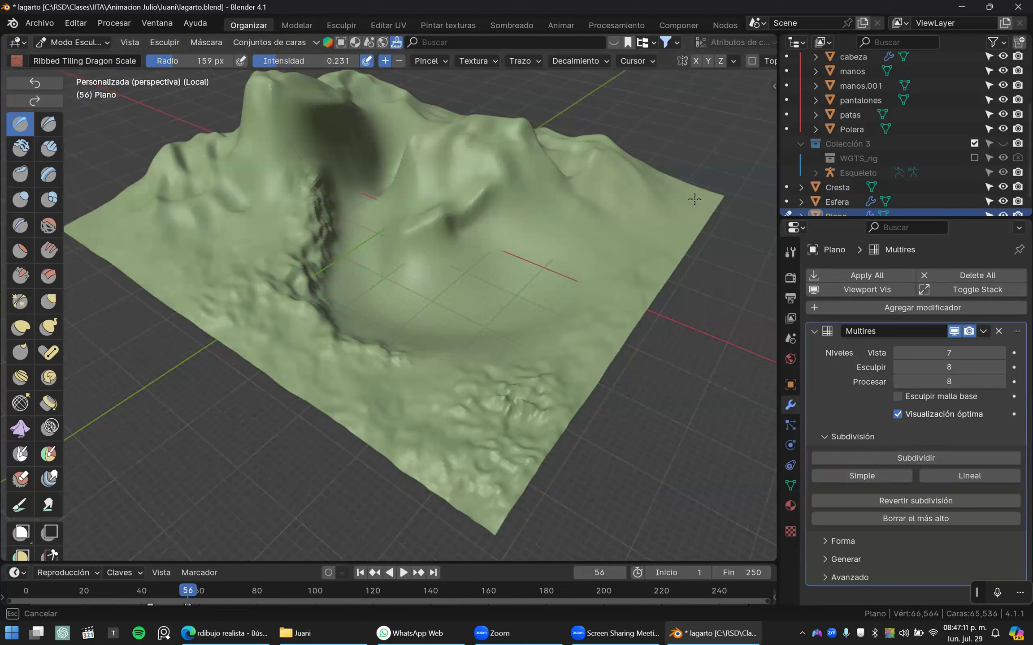
{"action": "left_click_drag", "start_coordinate": [514, 399], "coordinate": [475, 426]}
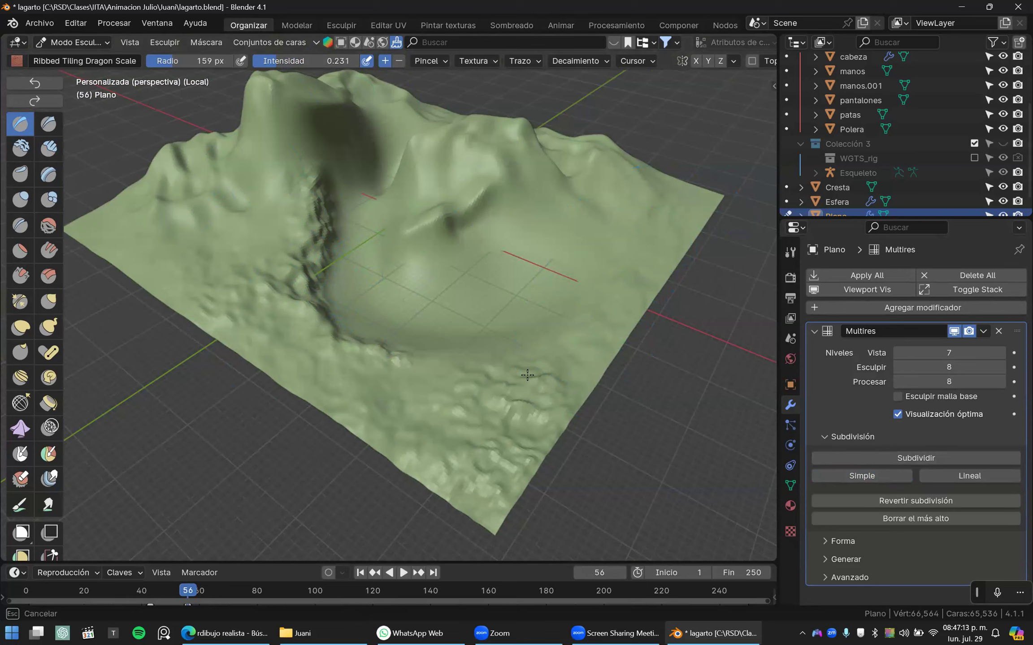
{"action": "left_click_drag", "start_coordinate": [443, 383], "coordinate": [415, 346]}
- Sculpt scale relief around the outer crater edge and over the base of the neighbouring hill
{"action": "middle_click_drag", "start_coordinate": [416, 346], "coordinate": [332, 339]}
{"action": "scroll", "coordinate": [332, 340], "scroll_direction": "up", "scroll_amount": 4}
{"action": "left_click_drag", "start_coordinate": [150, 310], "coordinate": [223, 384]}
{"action": "left_click_drag", "start_coordinate": [607, 427], "coordinate": [561, 390]}
{"action": "mouse_move", "coordinate": [523, 348]}
{"action": "right_mouse_down"}
{"action": "mouse_move", "coordinate": [399, 341]}
{"action": "mouse_move", "coordinate": [387, 296]}
{"action": "right_mouse_up"}
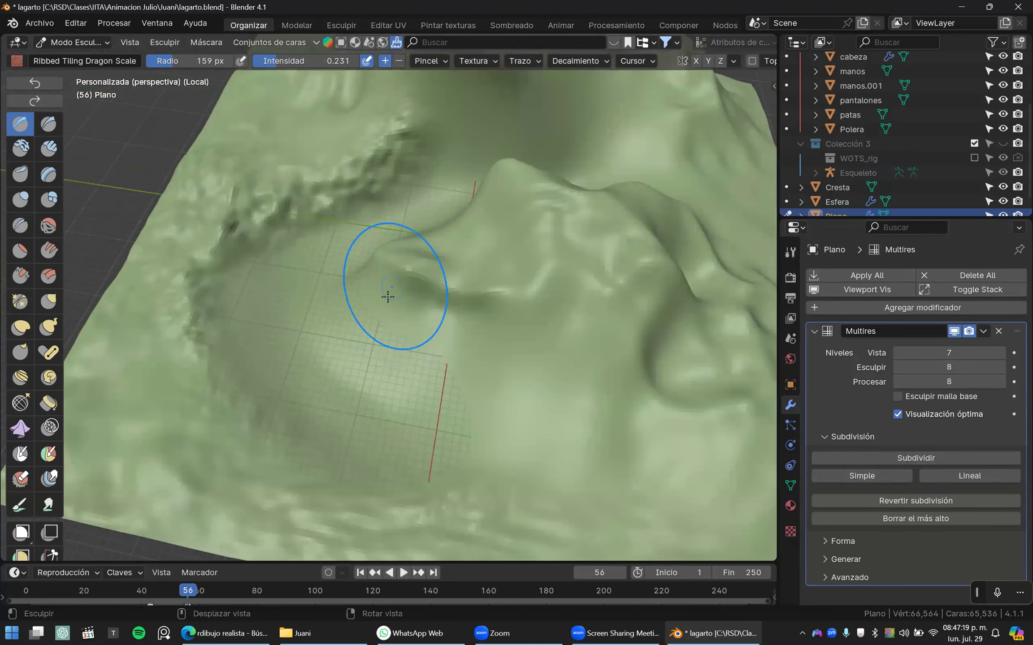
{"action": "mouse_move", "coordinate": [498, 415]}
{"action": "middle_mouse_down"}
{"action": "mouse_move", "coordinate": [350, 387]}
{"action": "mouse_move", "coordinate": [337, 307]}
{"action": "mouse_move", "coordinate": [467, 361]}
{"action": "middle_mouse_up"}
{"action": "right_click_drag", "start_coordinate": [562, 438], "coordinate": [466, 341]}
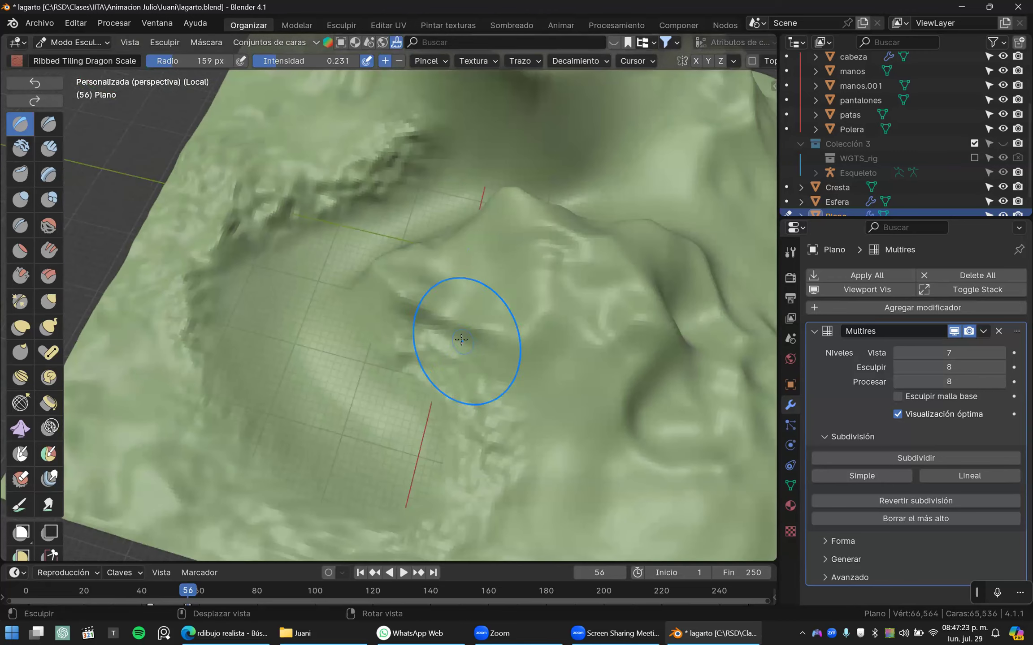
- Switch the sculpted terrain to Object Mode and apply all of its modifiers
{"action": "scroll", "coordinate": [466, 341], "scroll_direction": "down", "scroll_amount": 4}
{"action": "right_click_drag", "start_coordinate": [416, 316], "coordinate": [441, 197]}
{"action": "scroll", "coordinate": [392, 307], "scroll_direction": "up", "scroll_amount": 5}
{"action": "mouse_move", "coordinate": [401, 286]}
{"action": "middle_mouse_down"}
{"action": "mouse_move", "coordinate": [553, 341]}
{"action": "mouse_move", "coordinate": [575, 332]}
{"action": "mouse_move", "coordinate": [578, 293]}
{"action": "mouse_move", "coordinate": [595, 315]}
{"action": "mouse_move", "coordinate": [587, 325]}
{"action": "middle_mouse_up"}
{"action": "scroll", "coordinate": [588, 325], "scroll_direction": "down", "scroll_amount": 4}
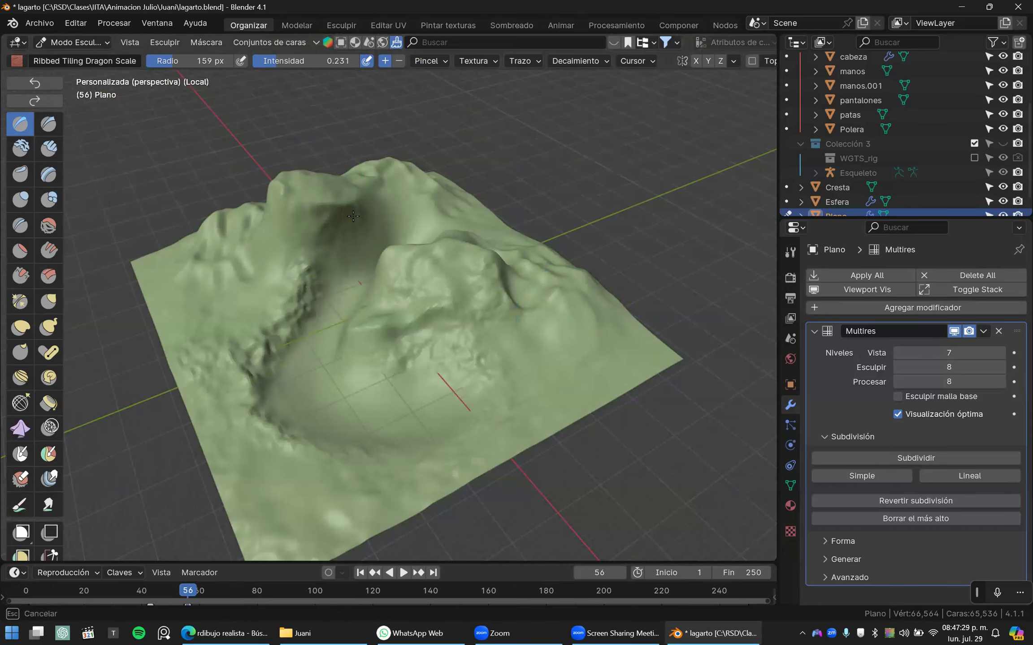
{"action": "middle_click_drag", "start_coordinate": [381, 278], "coordinate": [379, 282]}
{"action": "right_click_drag", "start_coordinate": [362, 307], "coordinate": [471, 361]}
{"action": "key", "text": "ctrl+Tab"}
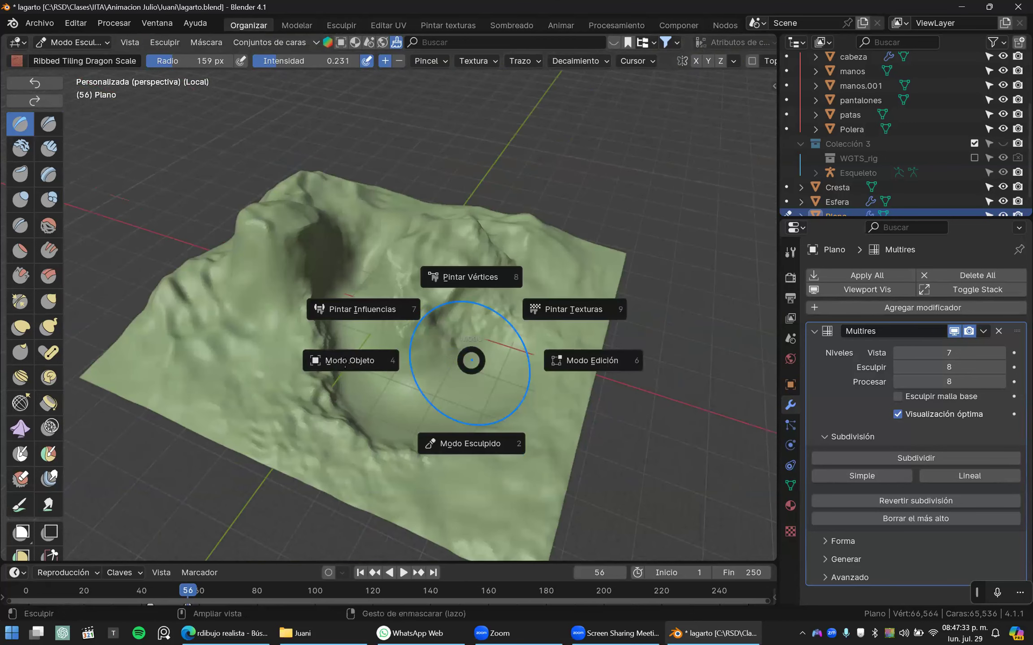
{"action": "left_click", "coordinate": [439, 345]}
{"action": "middle_click_drag", "start_coordinate": [431, 332], "coordinate": [420, 316]}
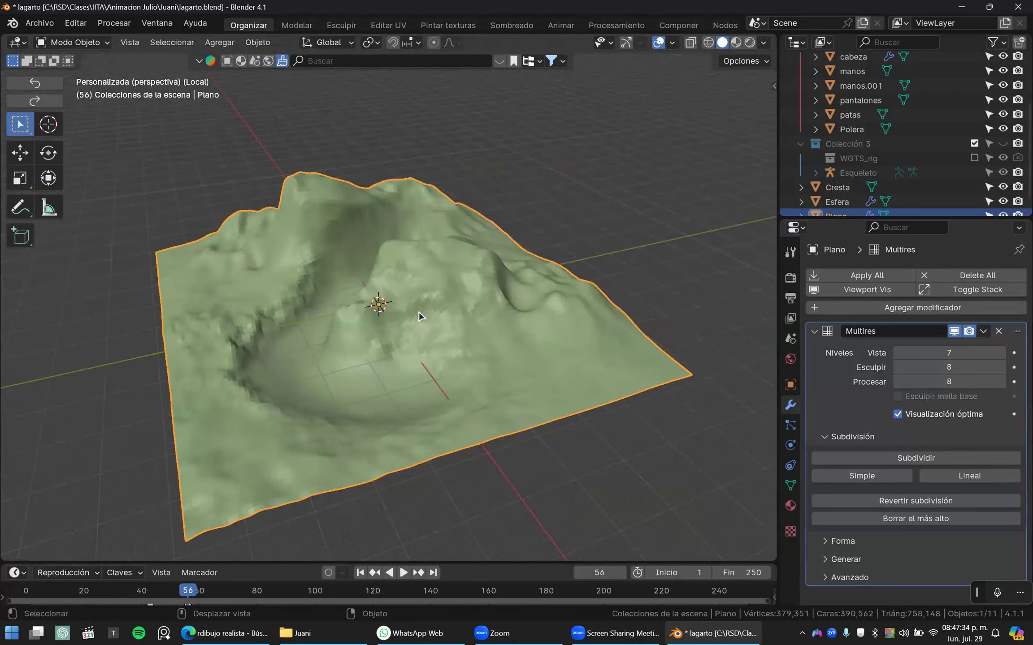
{"action": "left_click", "coordinate": [817, 333]}
{"action": "left_click", "coordinate": [833, 276]}
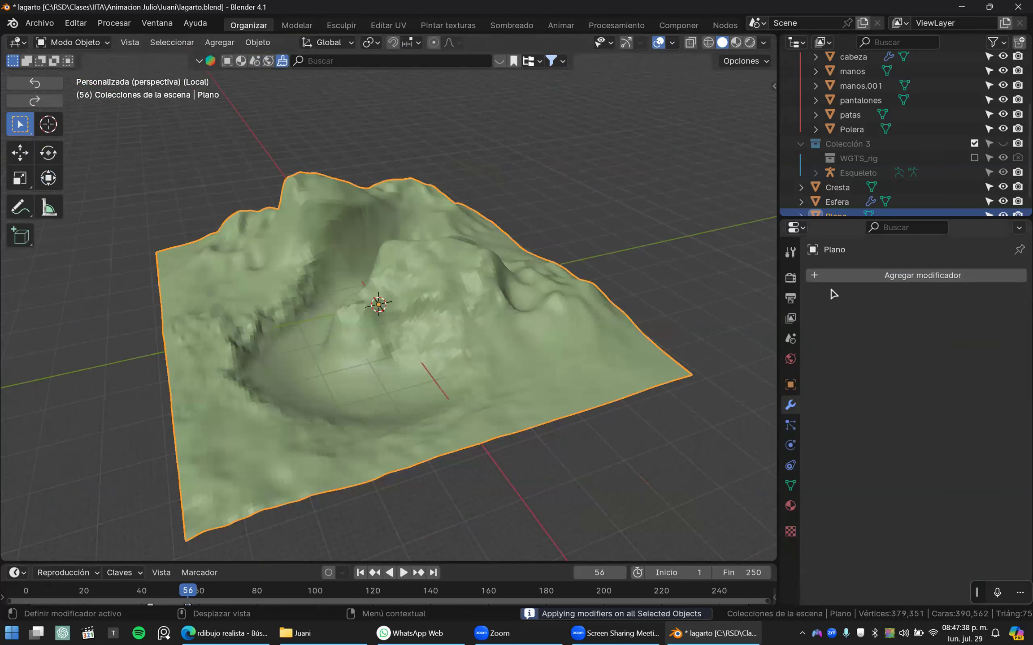
- Add a Decimate modifier to the terrain with ratio 0.2297 and shade the terrain smooth
{"action": "scroll", "coordinate": [461, 292], "scroll_direction": "up", "scroll_amount": 3}
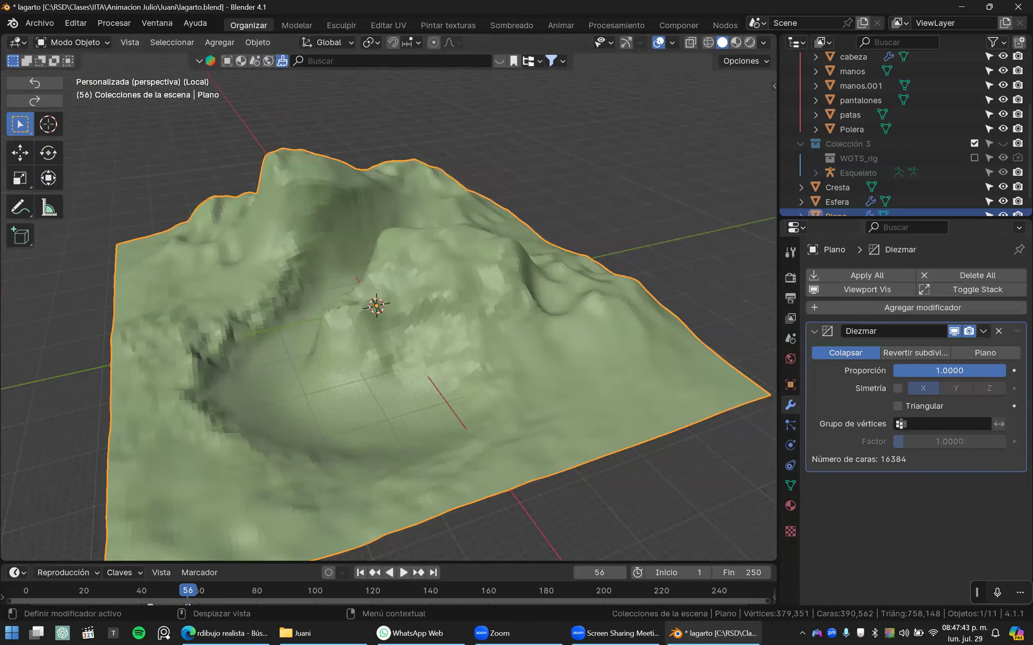
{"action": "left_click_drag", "start_coordinate": [964, 370], "coordinate": [942, 370]}
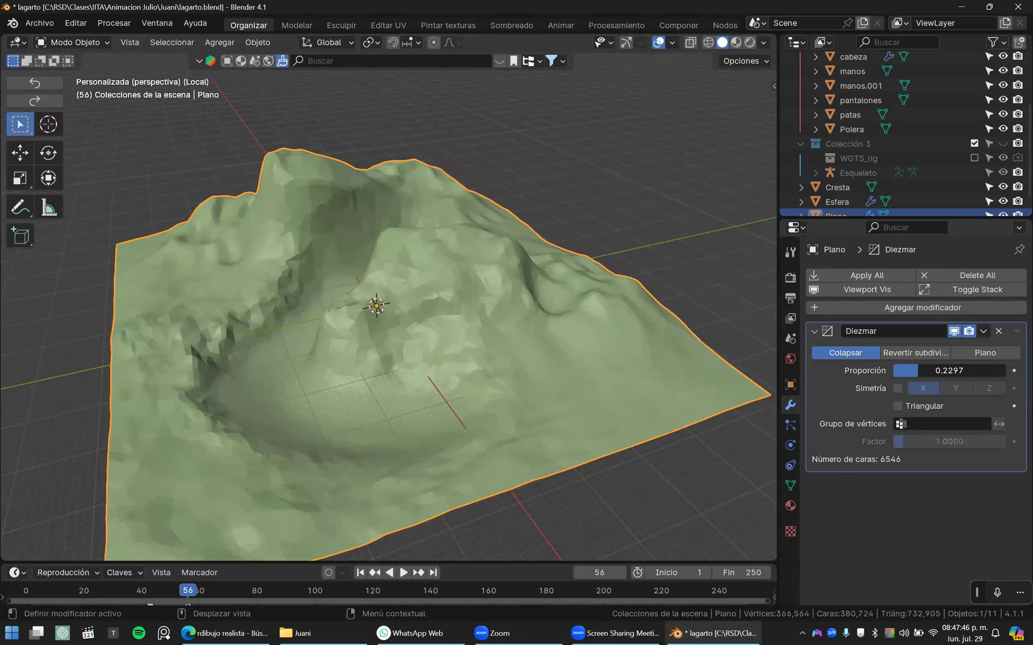
{"action": "right_click", "coordinate": [429, 269]}
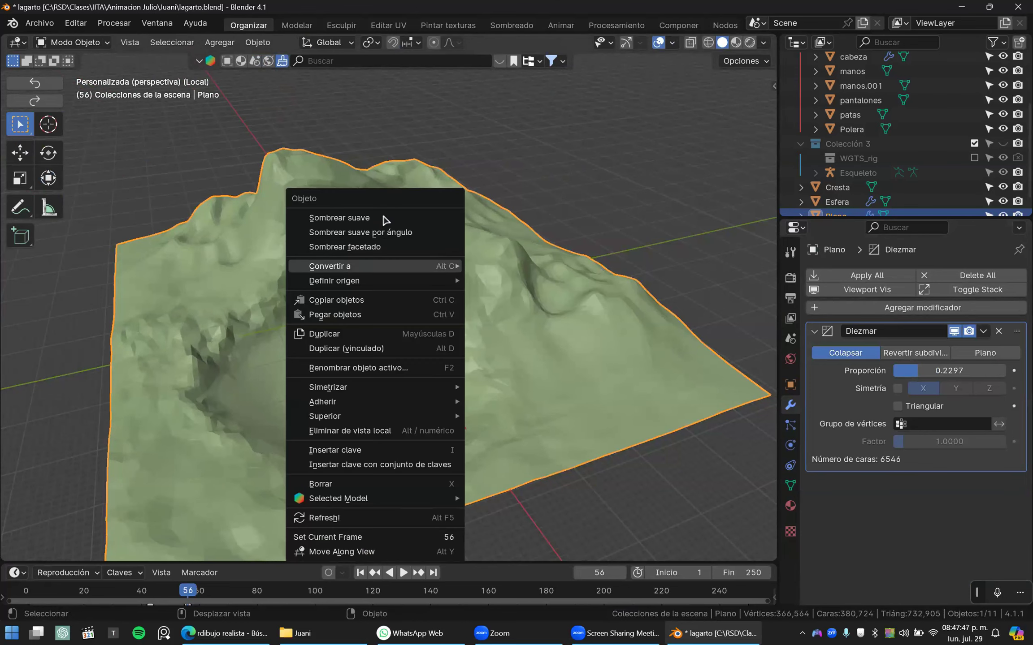
{"action": "left_click", "coordinate": [339, 218]}
{"action": "scroll", "coordinate": [307, 278], "scroll_direction": "up", "scroll_amount": 5}
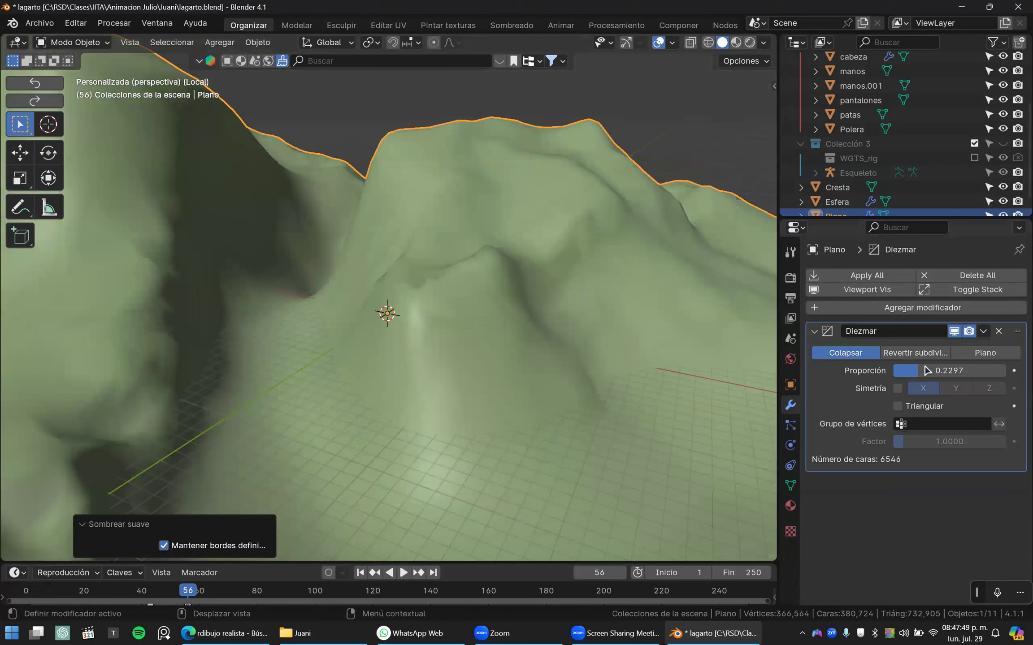
- Readjust the terrain's Decimate ratio and apply the modifier
{"action": "mouse_move", "coordinate": [949, 371]}
{"action": "left_mouse_down"}
{"action": "mouse_move", "coordinate": [999, 370]}
{"action": "mouse_move", "coordinate": [926, 370]}
{"action": "mouse_move", "coordinate": [943, 370]}
{"action": "left_mouse_up"}
{"action": "key", "text": "ctrl+a"}
{"action": "middle_click_drag", "start_coordinate": [449, 265], "coordinate": [421, 267]}
{"action": "scroll", "coordinate": [427, 276], "scroll_direction": "down", "scroll_amount": 1}
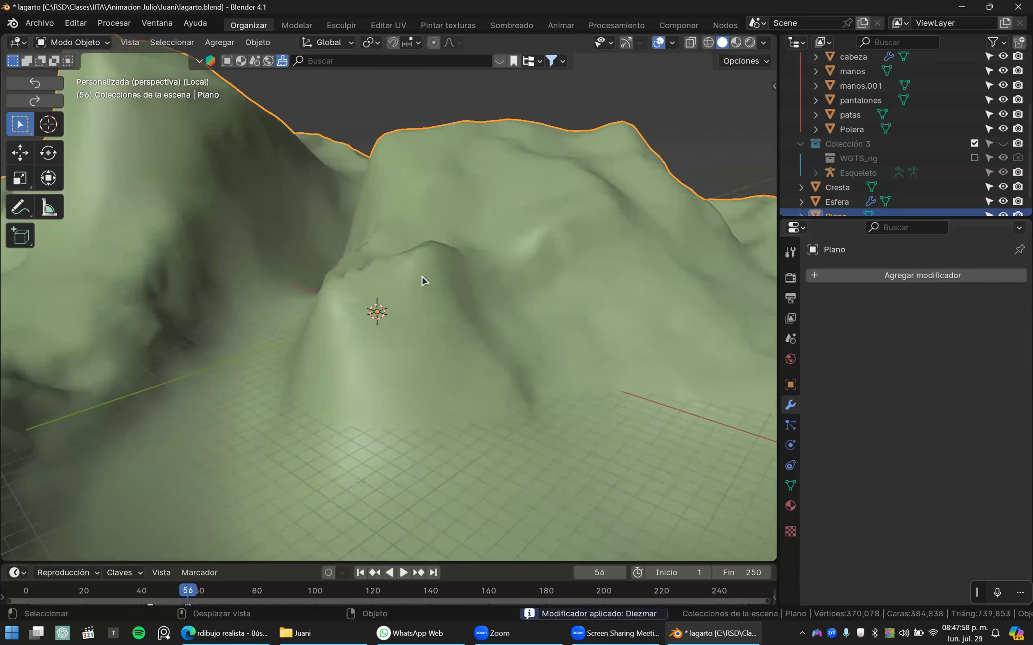
- Check the terrain's mesh in Edit Mode and wireframe, and delete the terrain object
{"action": "key", "text": "Tab"}
{"action": "key", "text": "shift+z"}
{"action": "scroll", "coordinate": [410, 308], "scroll_direction": "down", "scroll_amount": 4}
{"action": "key", "text": "x"}
{"action": "left_click", "coordinate": [414, 302]}
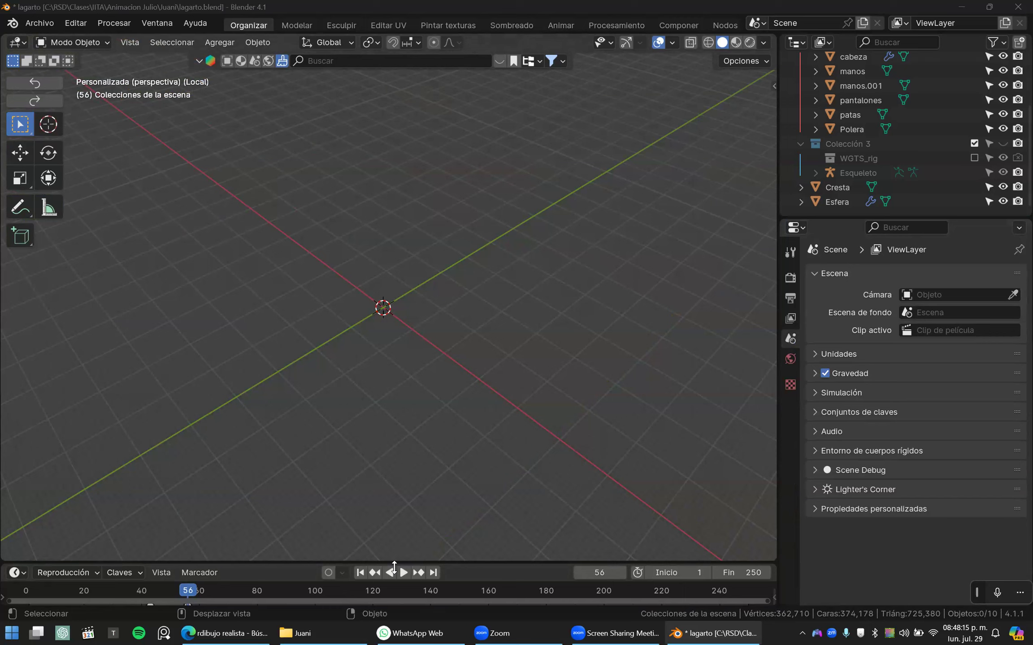
- Leave local view to bring back the full lizard character scene
{"action": "scroll", "coordinate": [429, 263], "scroll_direction": "up", "scroll_amount": 4}
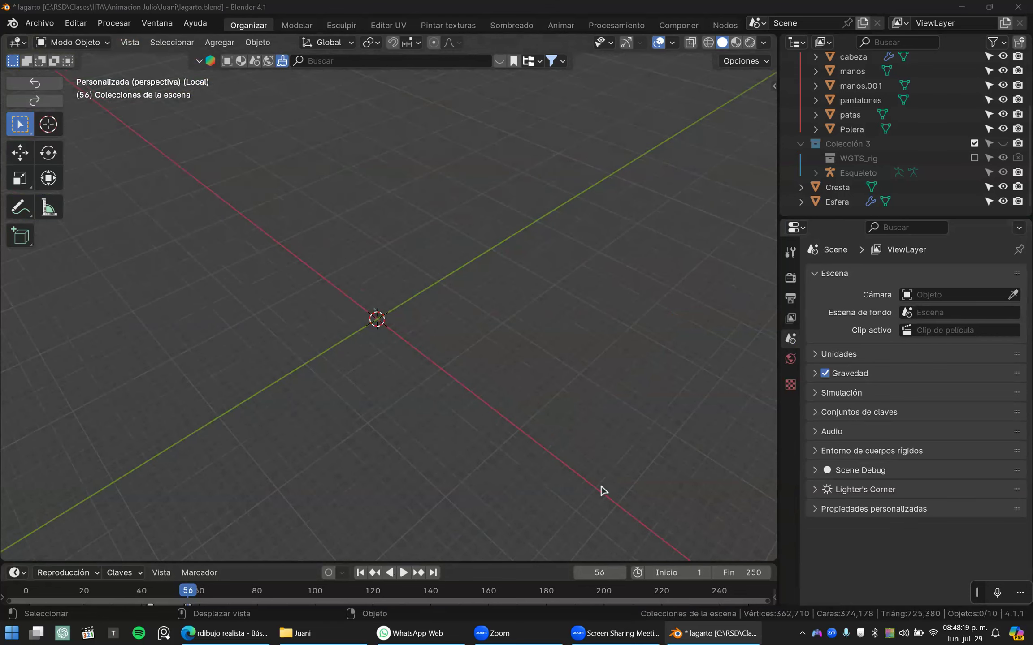
{"action": "left_click", "coordinate": [665, 272]}
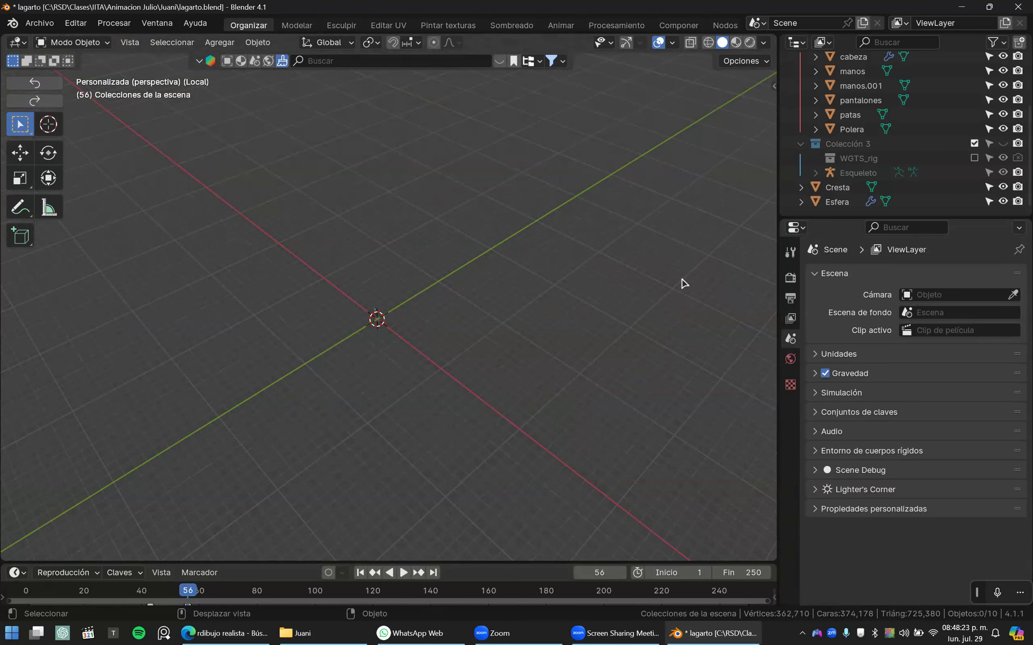
{"action": "key", "text": "KP_Divide"}
{"action": "scroll", "coordinate": [450, 284], "scroll_direction": "up", "scroll_amount": 5}
{"action": "middle_click_drag", "start_coordinate": [450, 340], "coordinate": [574, 395]}
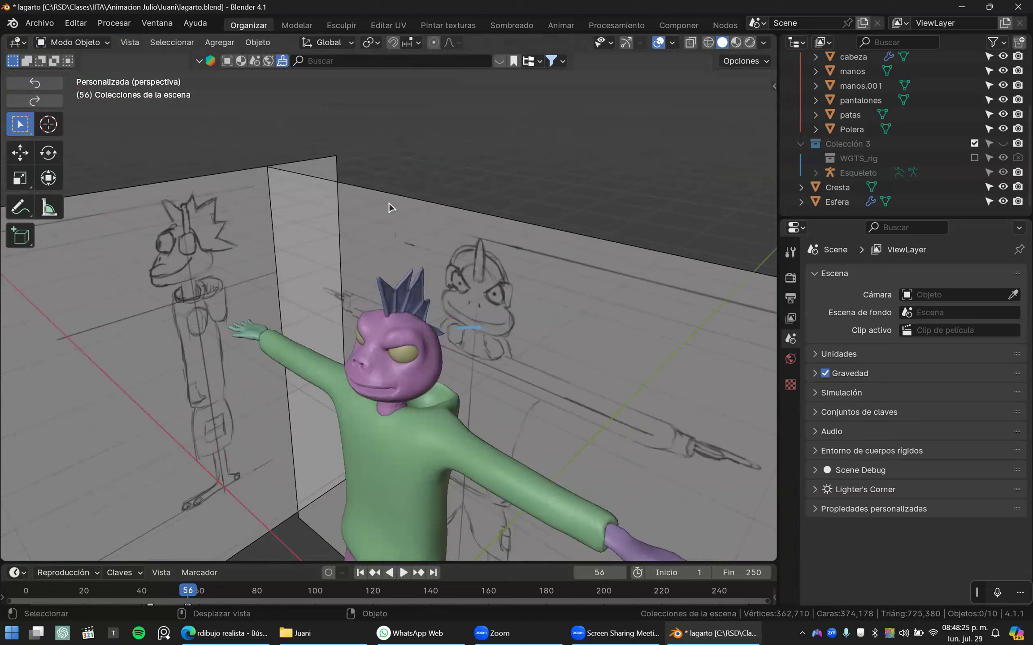
- Examine the scale texture on the lizard's hand up close in Material Preview shading
{"action": "middle_click_drag", "start_coordinate": [389, 207], "coordinate": [565, 372]}
{"action": "middle_click_drag", "start_coordinate": [565, 372], "coordinate": [519, 287], "text": "shift"}
{"action": "scroll", "coordinate": [519, 288], "scroll_direction": "up", "scroll_amount": 6}
{"action": "middle_click_drag", "start_coordinate": [574, 348], "coordinate": [457, 381]}
{"action": "middle_click_drag", "start_coordinate": [457, 381], "coordinate": [419, 335], "text": "shift"}
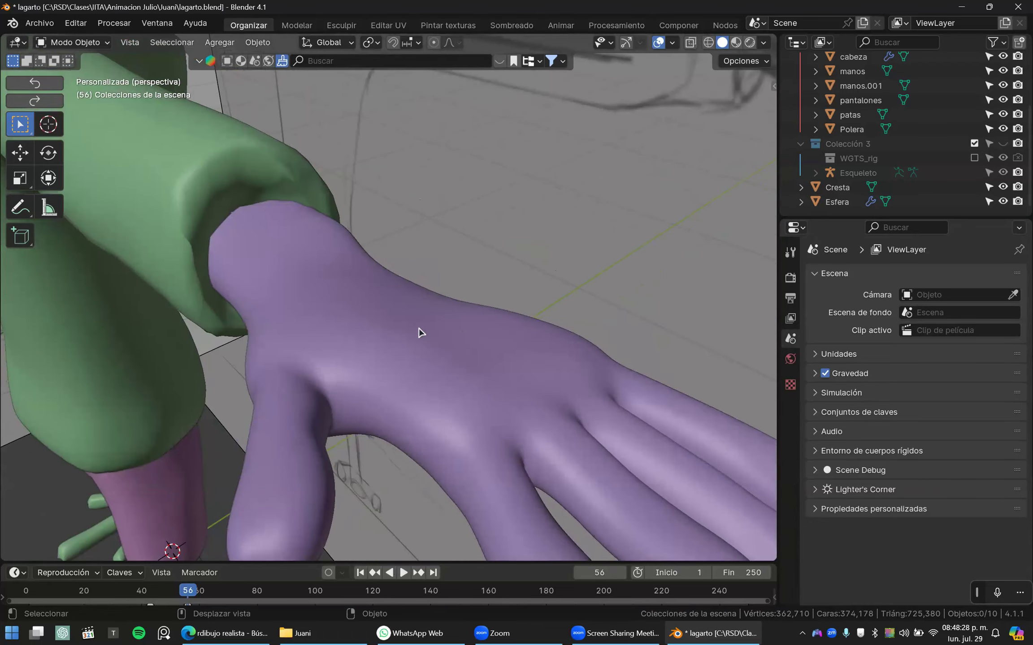
{"action": "left_click", "coordinate": [454, 326]}
{"action": "scroll", "coordinate": [490, 313], "scroll_direction": "down", "scroll_amount": 4}
{"action": "left_click", "coordinate": [737, 42]}
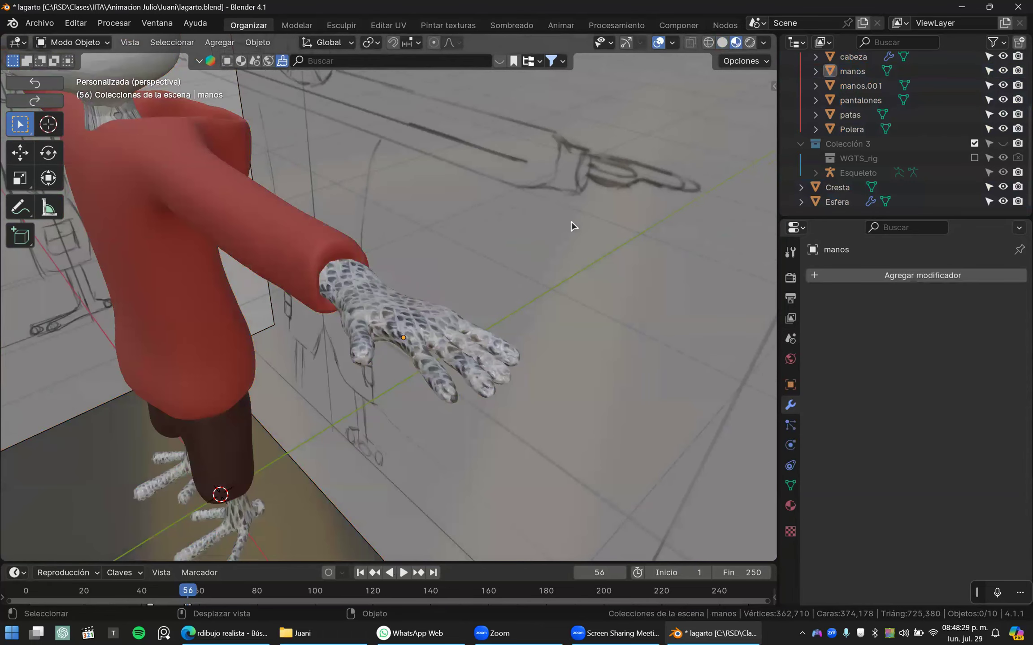
{"action": "scroll", "coordinate": [508, 293], "scroll_direction": "up", "scroll_amount": 4}
{"action": "middle_click_drag", "start_coordinate": [429, 312], "coordinate": [580, 129]}
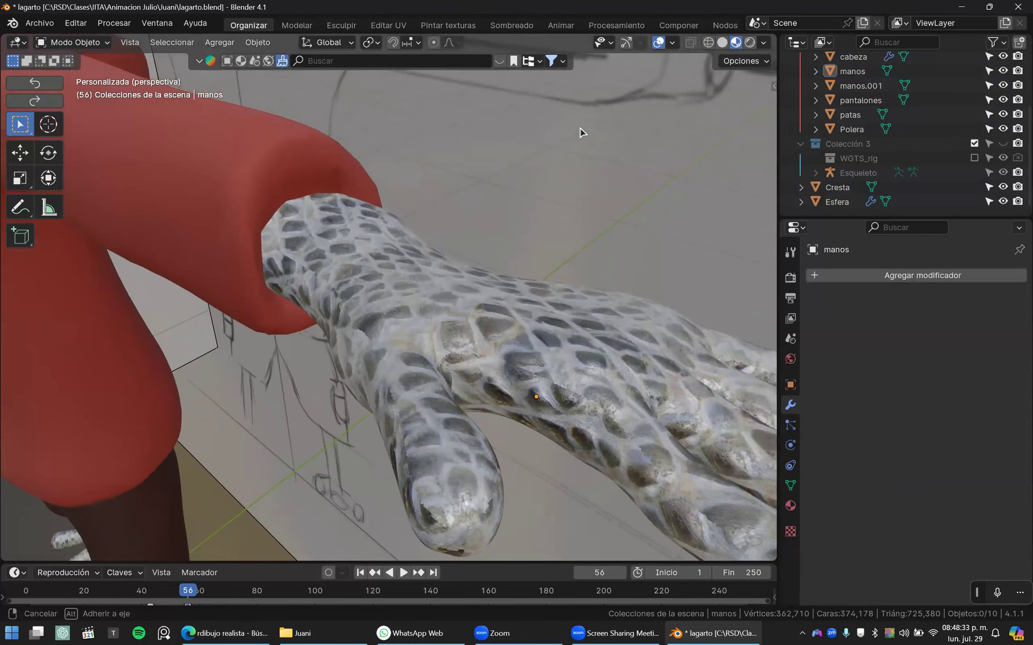
- Return to solid shading, frame the lizard's head from the front and clear the selection
{"action": "left_click", "coordinate": [722, 42]}
{"action": "scroll", "coordinate": [229, 280], "scroll_direction": "down", "scroll_amount": 8}
{"action": "middle_click_drag", "start_coordinate": [305, 365], "coordinate": [342, 396], "text": "shift"}
{"action": "mouse_move", "coordinate": [206, 200]}
{"action": "middle_mouse_down", "text": "shift"}
{"action": "mouse_move", "coordinate": [315, 314]}
{"action": "mouse_move", "coordinate": [331, 316]}
{"action": "middle_mouse_up", "text": "shift"}
{"action": "scroll", "coordinate": [331, 317], "scroll_direction": "up", "scroll_amount": 4}
{"action": "left_click", "coordinate": [331, 316]}
{"action": "key", "text": "KP_Decimal"}
{"action": "key", "text": "alt+a"}
{"action": "middle_click_drag", "start_coordinate": [409, 284], "coordinate": [435, 496]}
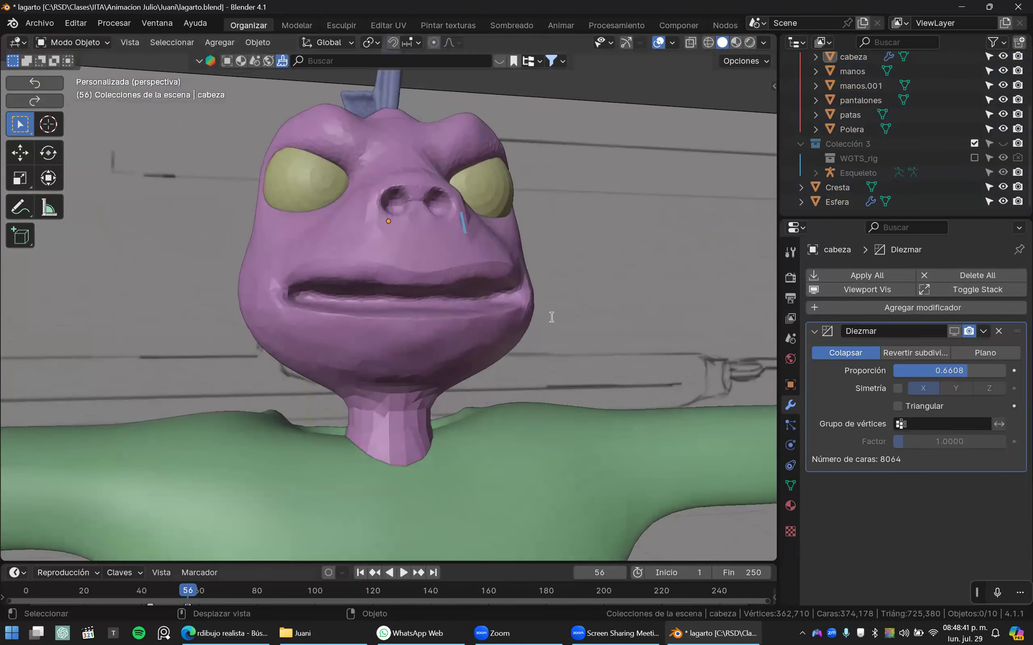
{"action": "middle_click_drag", "start_coordinate": [410, 207], "coordinate": [472, 229]}
{"action": "scroll", "coordinate": [402, 260], "scroll_direction": "down", "scroll_amount": 4}
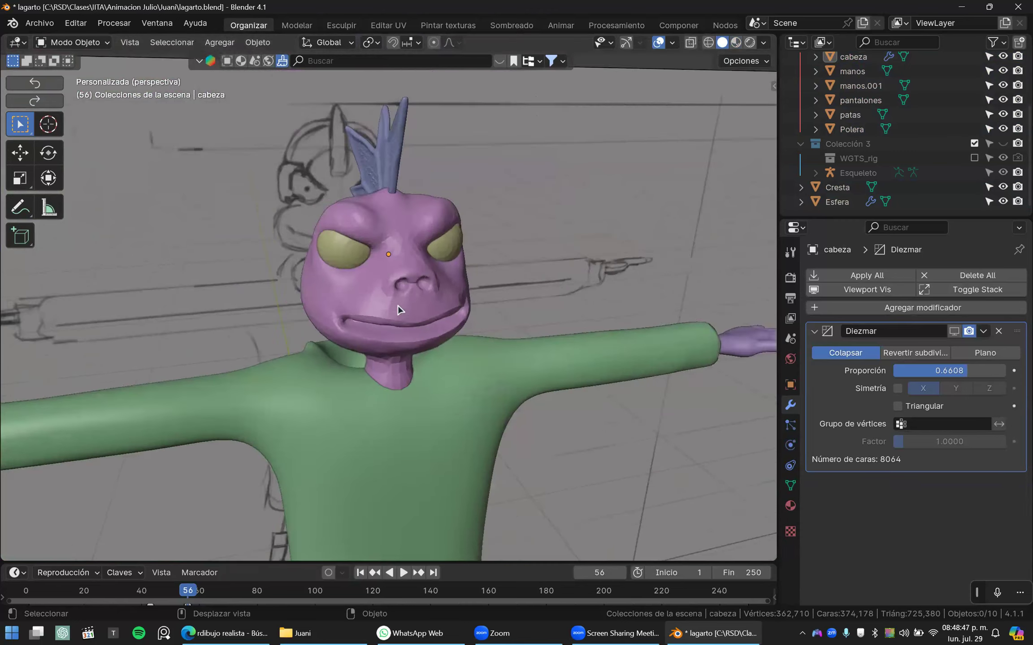
- Place the 3D cursor in the middle of the lizard's mouth opening
{"action": "scroll", "coordinate": [422, 341], "scroll_direction": "up", "scroll_amount": 6}
{"action": "scroll", "coordinate": [406, 296], "scroll_direction": "up", "scroll_amount": 2}
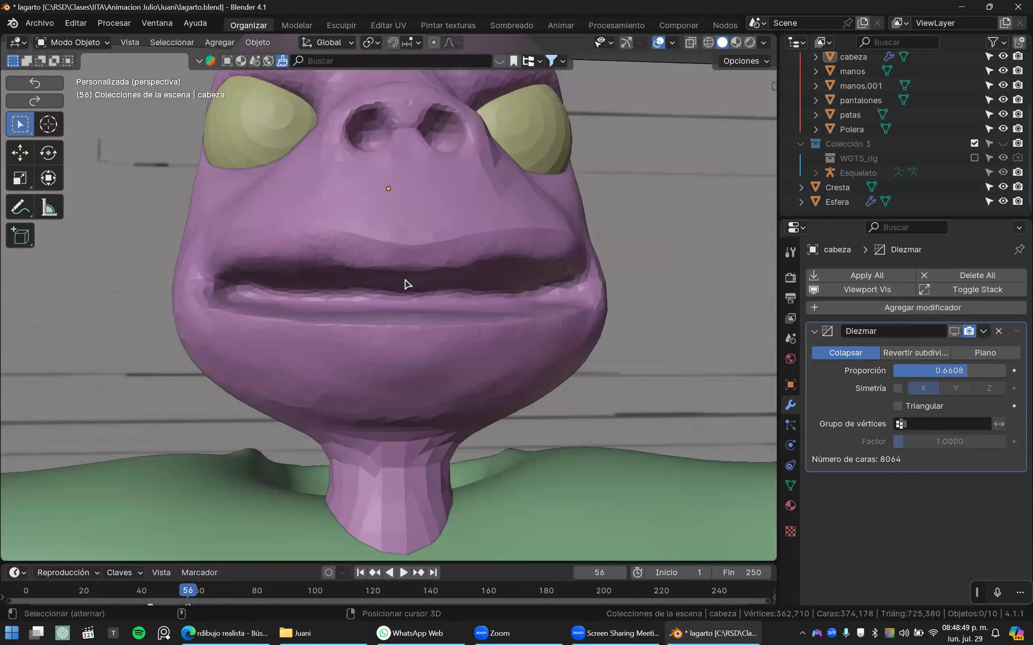
{"action": "right_click", "coordinate": [405, 277], "text": "shift"}
- Add a UV sphere at the 3D cursor and scale it down to about 0.015 to fit the mouth
{"action": "scroll", "coordinate": [451, 284], "scroll_direction": "down", "scroll_amount": 4}
{"action": "key", "text": "shift+a"}
{"action": "mouse_move", "coordinate": [450, 285]}
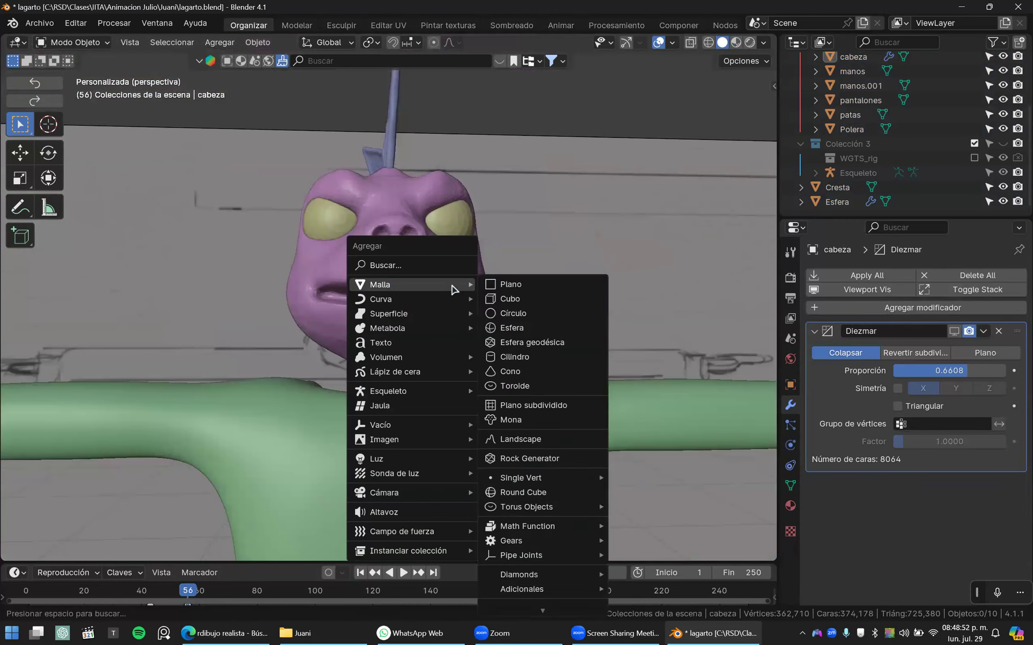
{"action": "left_click", "coordinate": [510, 328]}
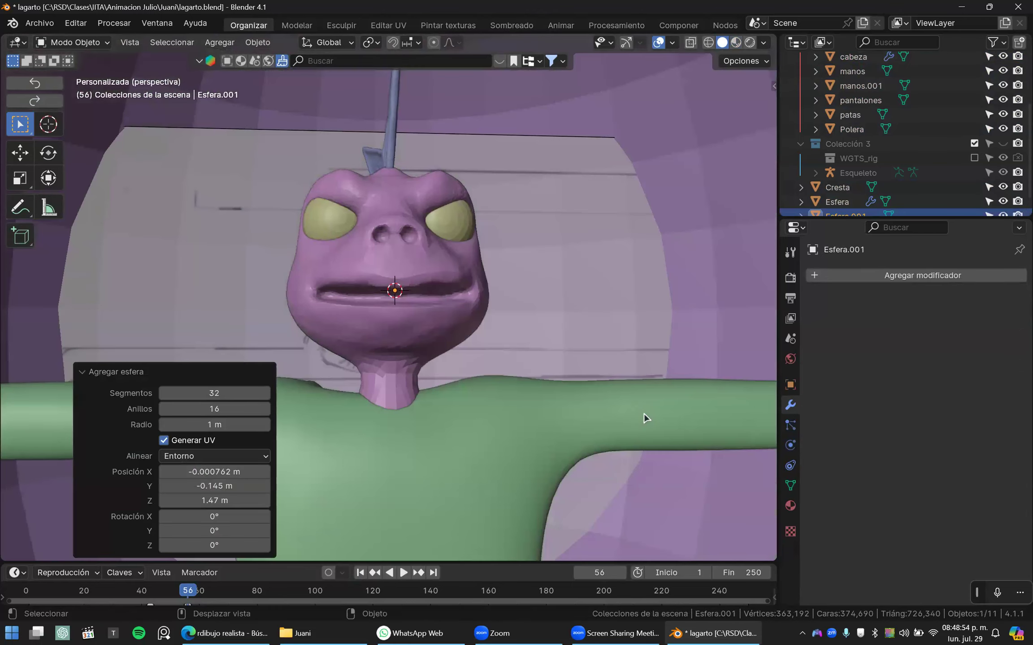
{"action": "key", "text": "s"}
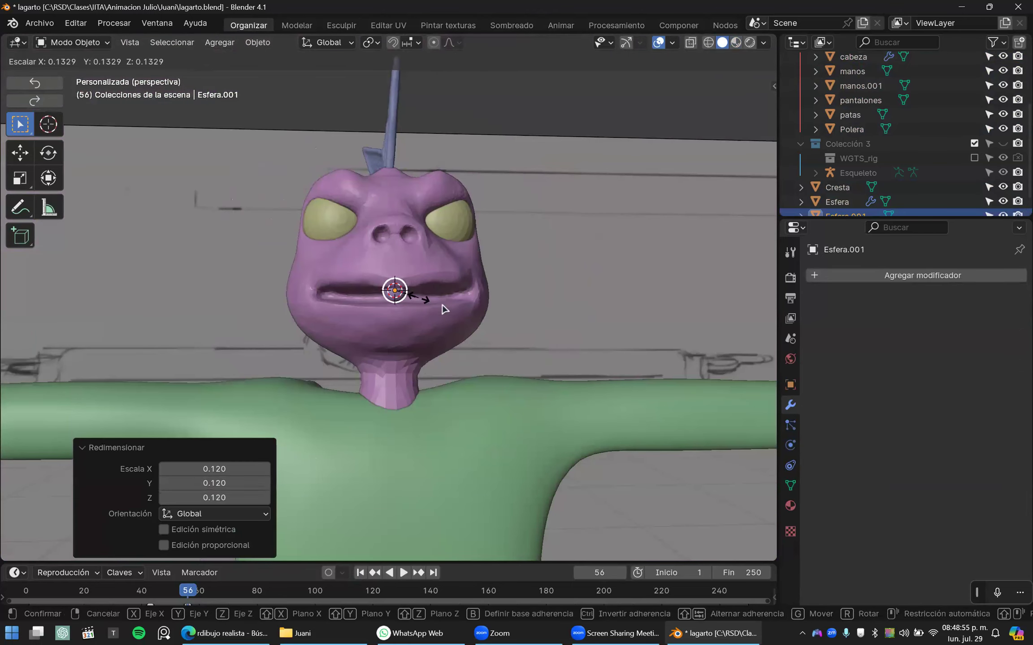
{"action": "left_click", "coordinate": [419, 313]}
{"action": "scroll", "coordinate": [491, 337], "scroll_direction": "up", "scroll_amount": 5}
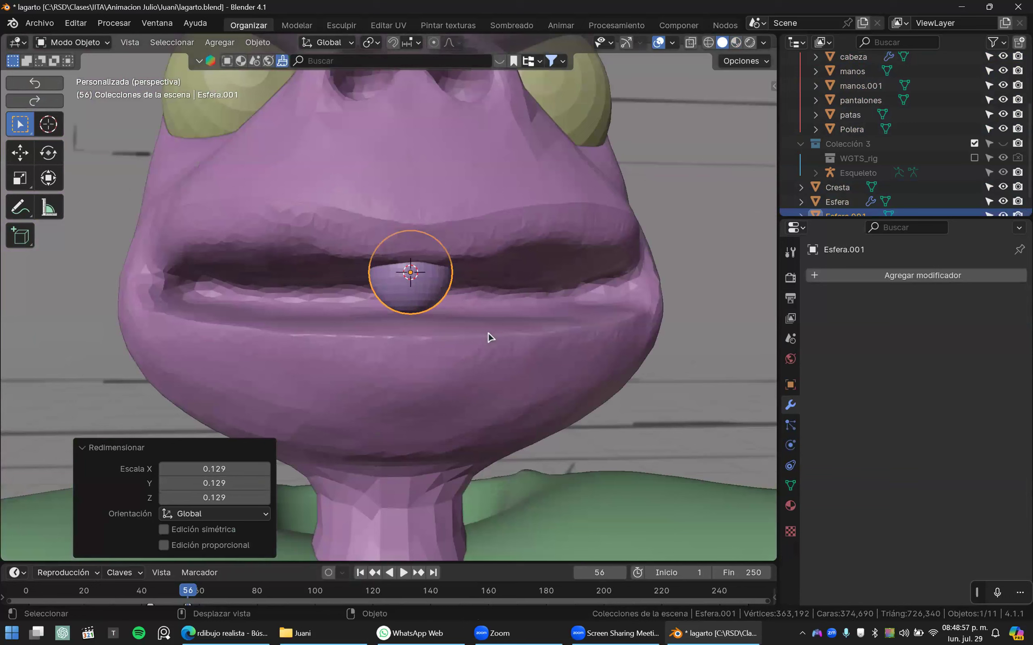
- Center the mouth sphere by setting its X position to 0 m
{"action": "key", "text": "n"}
{"action": "left_click", "coordinate": [680, 118]}
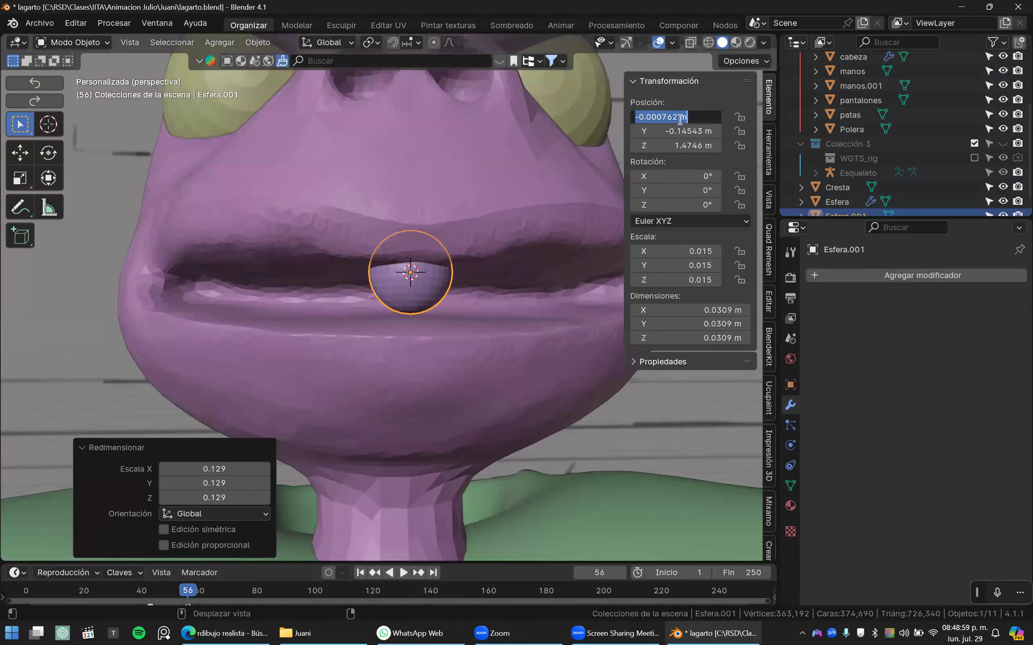
{"action": "key", "text": "Return"}
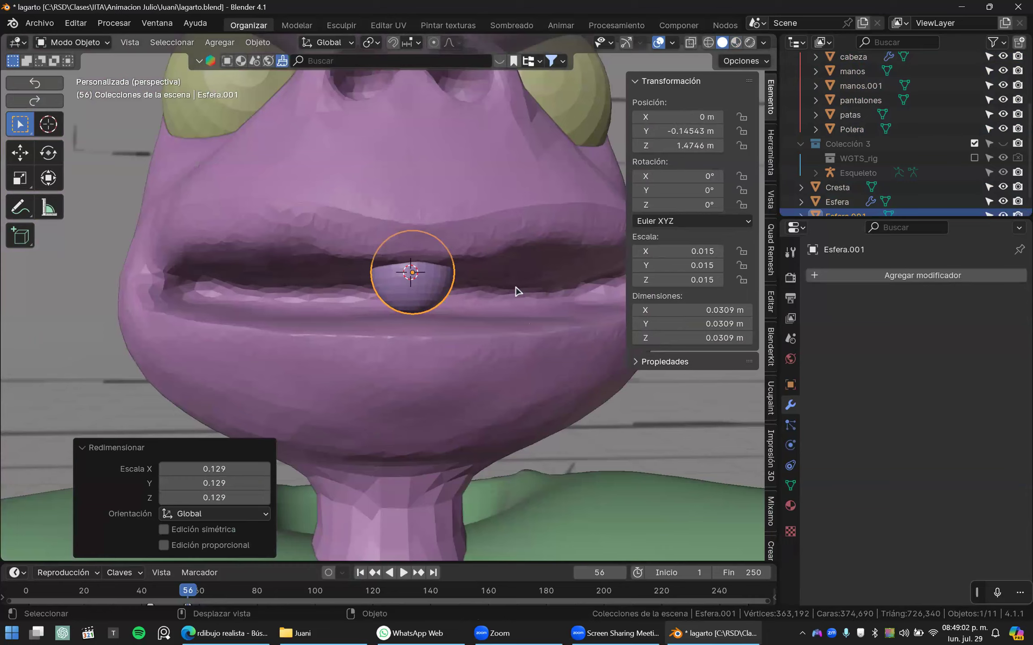
{"action": "key", "text": "n"}
{"action": "middle_click_drag", "start_coordinate": [521, 290], "coordinate": [508, 314]}
{"action": "key", "text": "ctrl+Tab"}
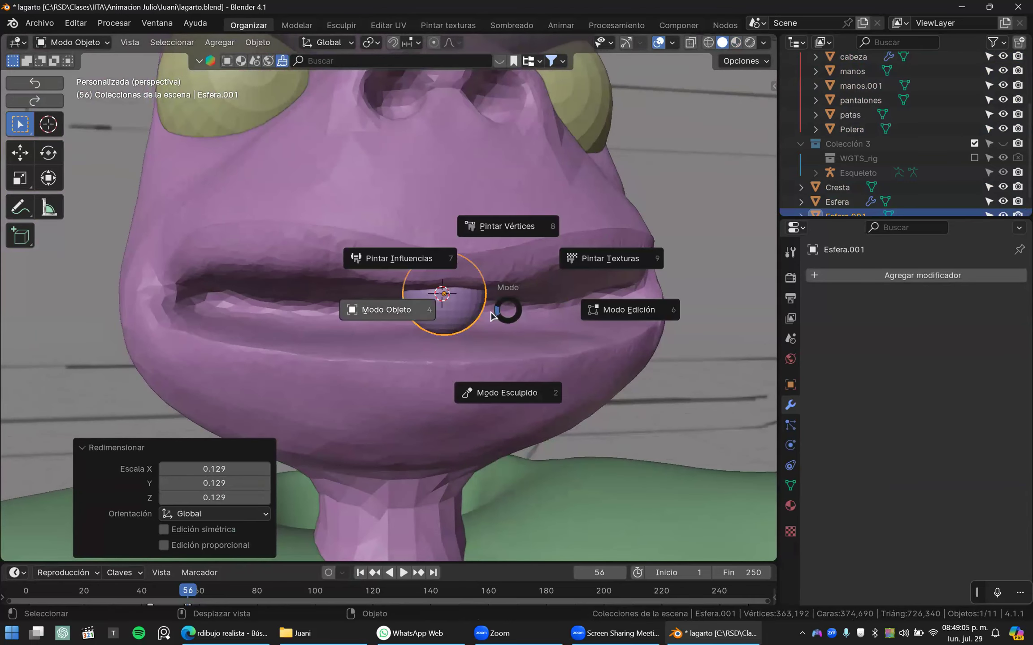
{"action": "key", "text": "Escape"}
{"action": "middle_click_drag", "start_coordinate": [507, 315], "coordinate": [466, 311]}
{"action": "key", "text": "s"}
{"action": "left_click", "coordinate": [418, 303]}
{"action": "key", "text": "ctrl+z"}
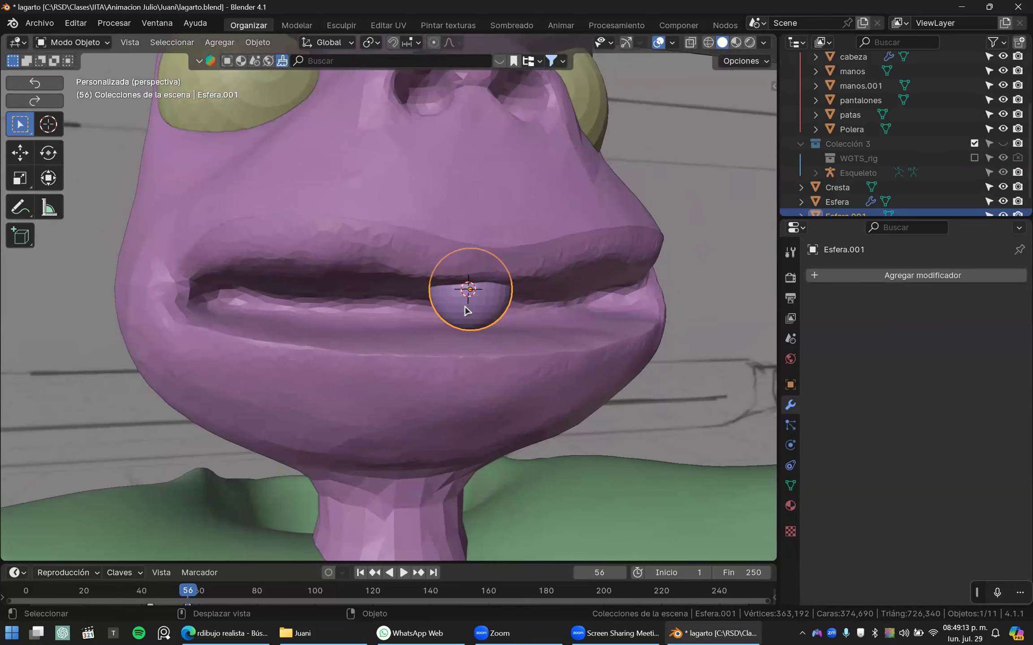
- Delete the sphere from the lizard's mouth
{"action": "key", "text": "x"}
{"action": "left_click", "coordinate": [473, 310]}
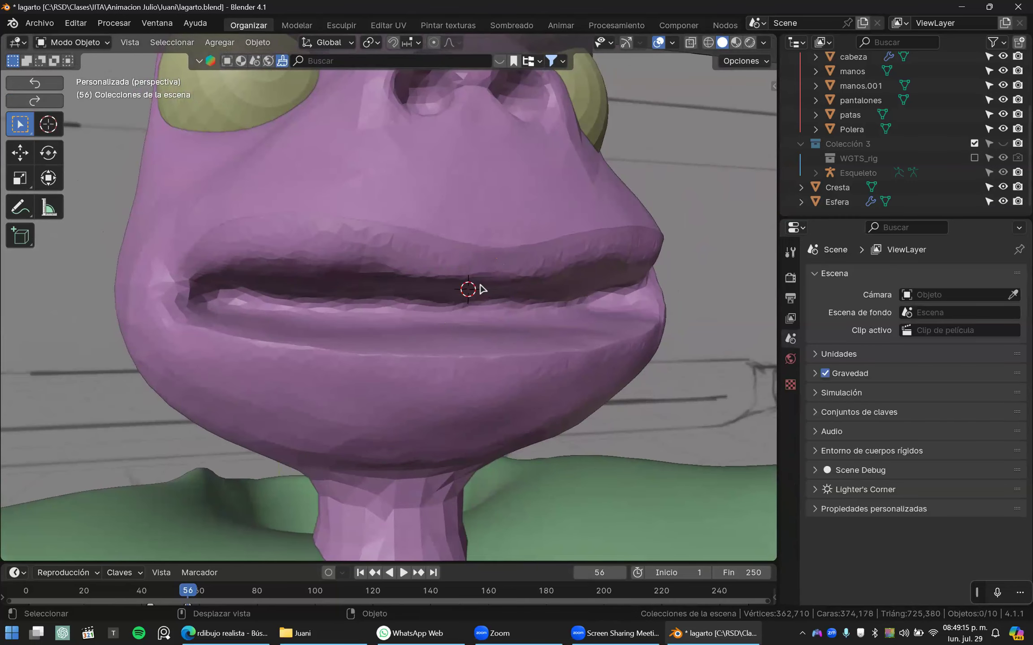
- Add a ball-type metaball at the 3D cursor in the lizard's mouth
{"action": "scroll", "coordinate": [454, 306], "scroll_direction": "down", "scroll_amount": 3}
{"action": "middle_click_drag", "start_coordinate": [453, 304], "coordinate": [405, 290]}
{"action": "scroll", "coordinate": [348, 279], "scroll_direction": "up", "scroll_amount": 1}
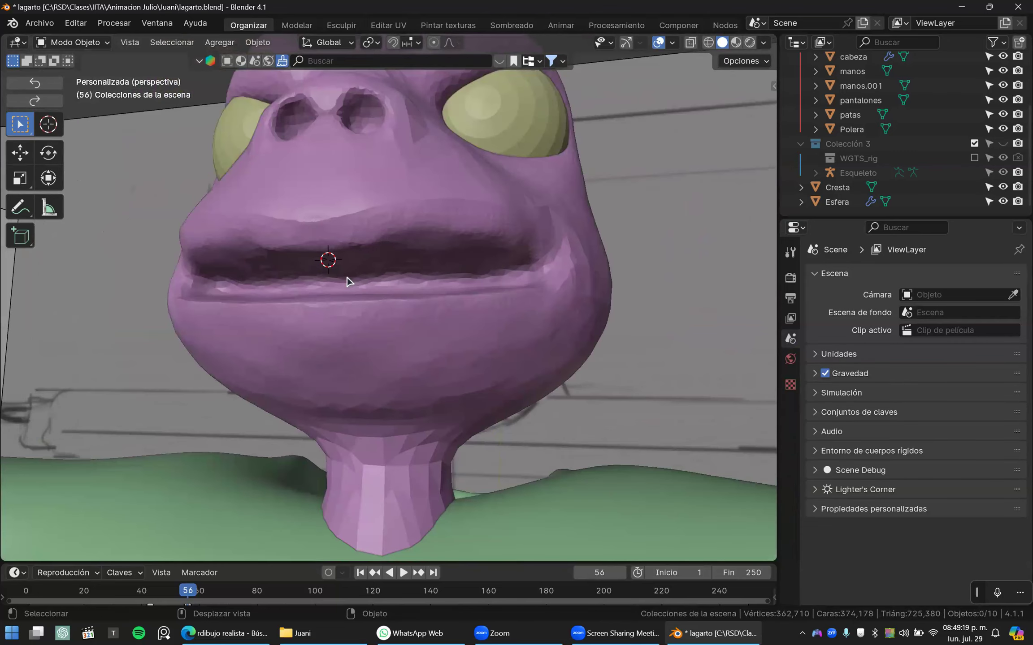
{"action": "scroll", "coordinate": [347, 278], "scroll_direction": "up", "scroll_amount": 2}
{"action": "key", "text": "shift+a"}
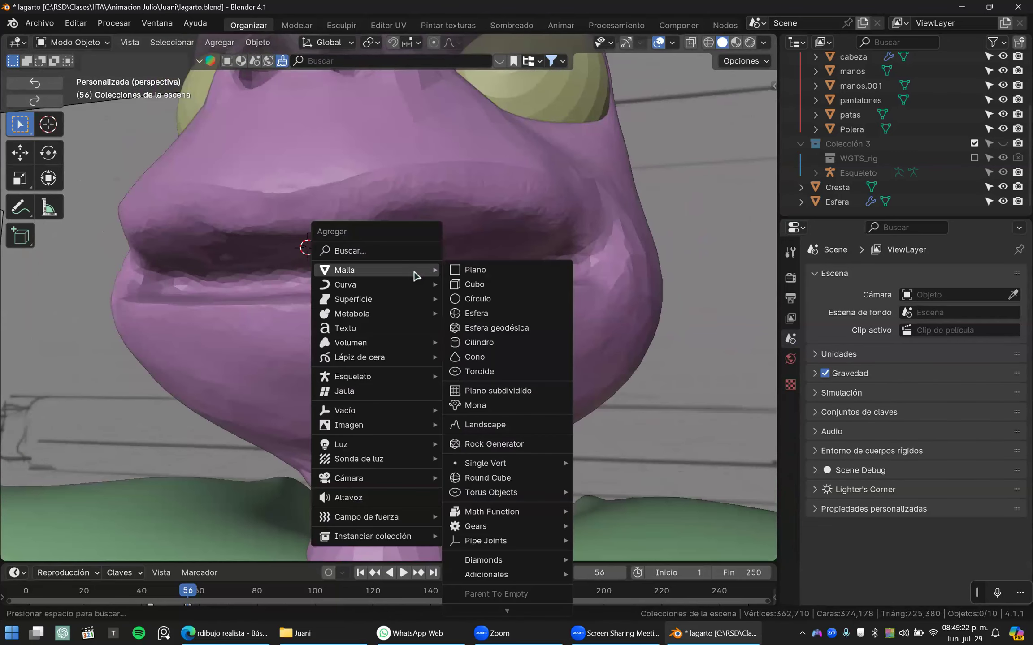
{"action": "mouse_move", "coordinate": [394, 287]}
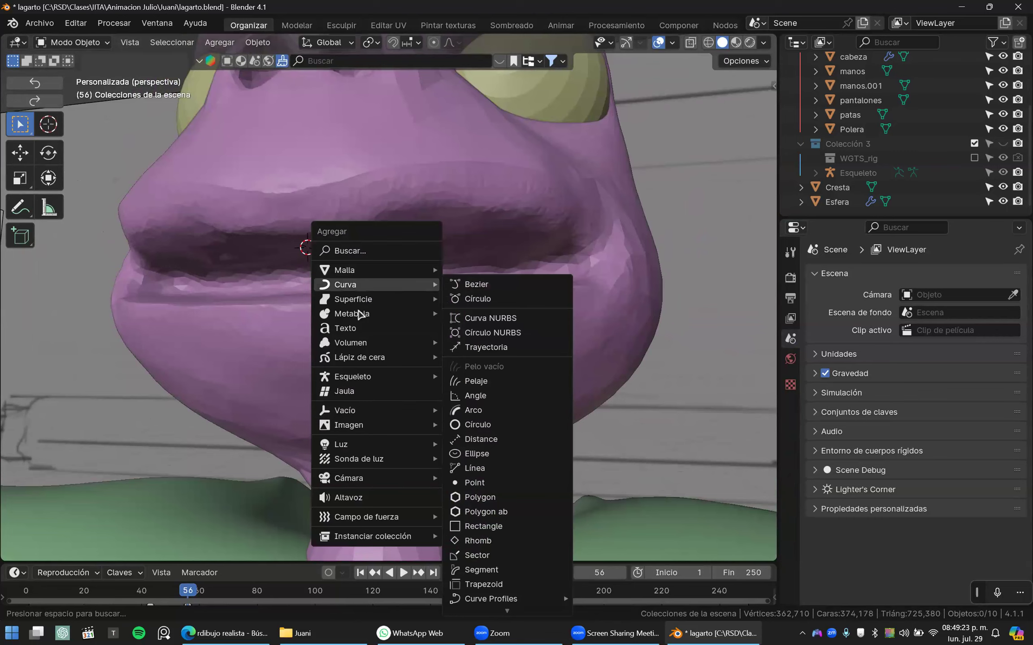
{"action": "mouse_move", "coordinate": [360, 314]}
{"action": "left_click", "coordinate": [469, 314]}
{"action": "scroll", "coordinate": [488, 318], "scroll_direction": "down", "scroll_amount": 10}
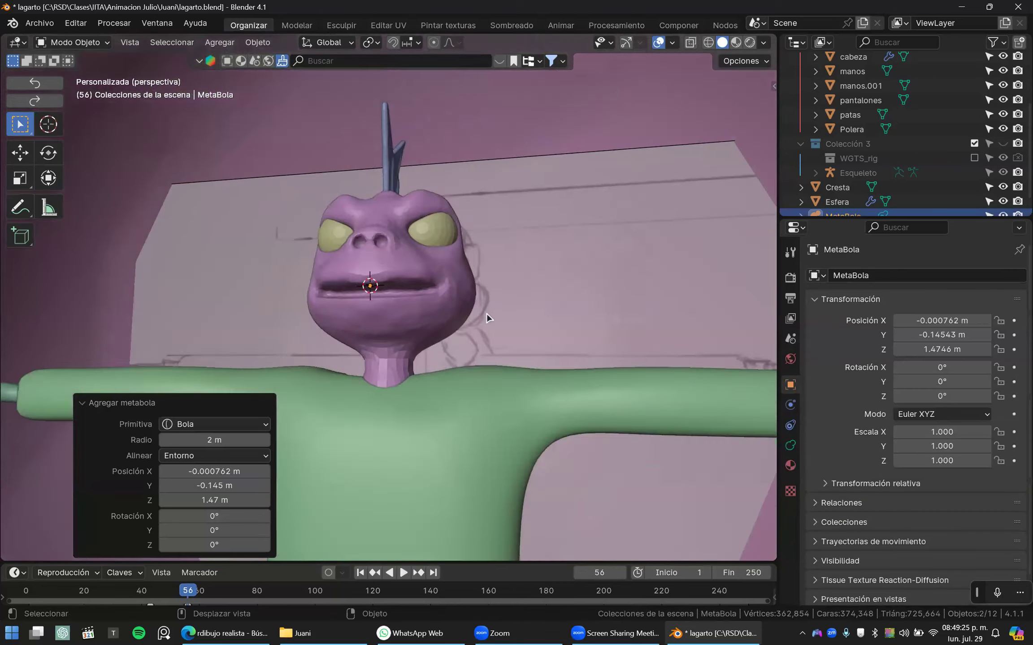
- Scale the metaball down uniformly to about 0.013 so it fits inside the mouth opening
{"action": "key", "text": "s"}
{"action": "left_click", "coordinate": [391, 295]}
{"action": "scroll", "coordinate": [520, 291], "scroll_direction": "up", "scroll_amount": 5}
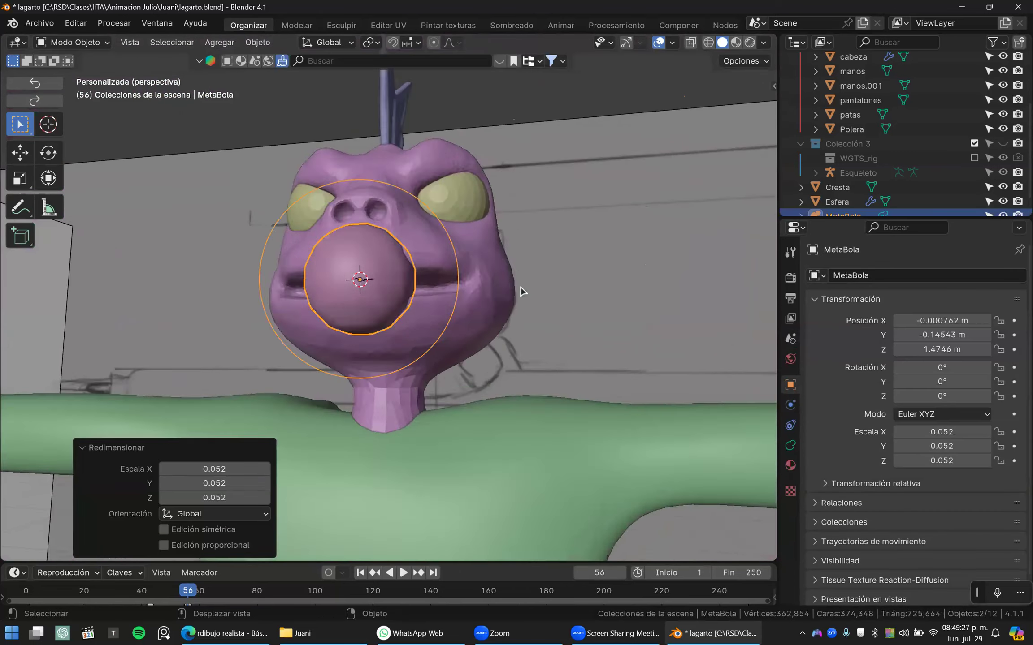
{"action": "key", "text": "s"}
{"action": "scroll", "coordinate": [527, 287], "scroll_direction": "up", "scroll_amount": 5}
{"action": "left_click", "coordinate": [332, 263]}
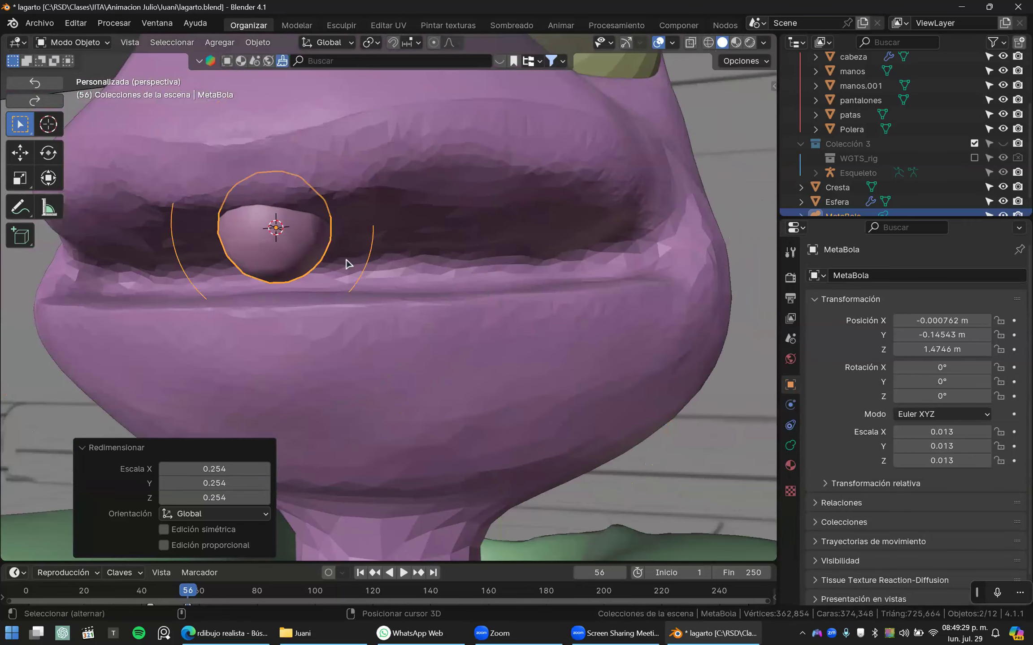
- Duplicate the metaball sideways along the mouth and scale the copy down to about 0.011
{"action": "key", "text": "shift+d"}
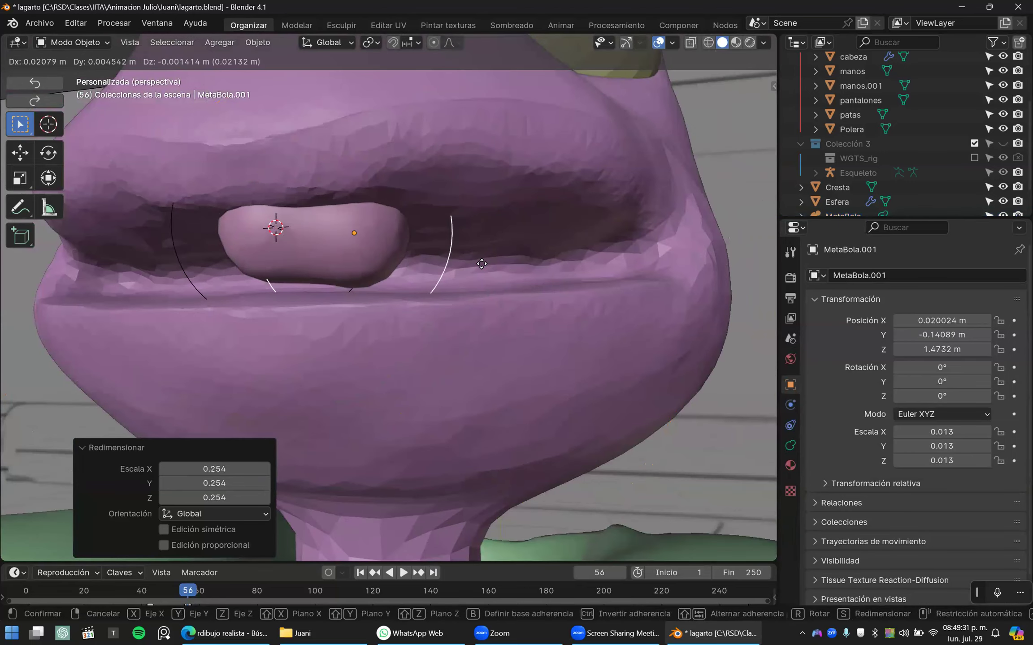
{"action": "left_click", "coordinate": [446, 260]}
{"action": "middle_click_drag", "start_coordinate": [382, 253], "coordinate": [430, 265]}
{"action": "key", "text": "s"}
{"action": "left_click", "coordinate": [410, 261]}
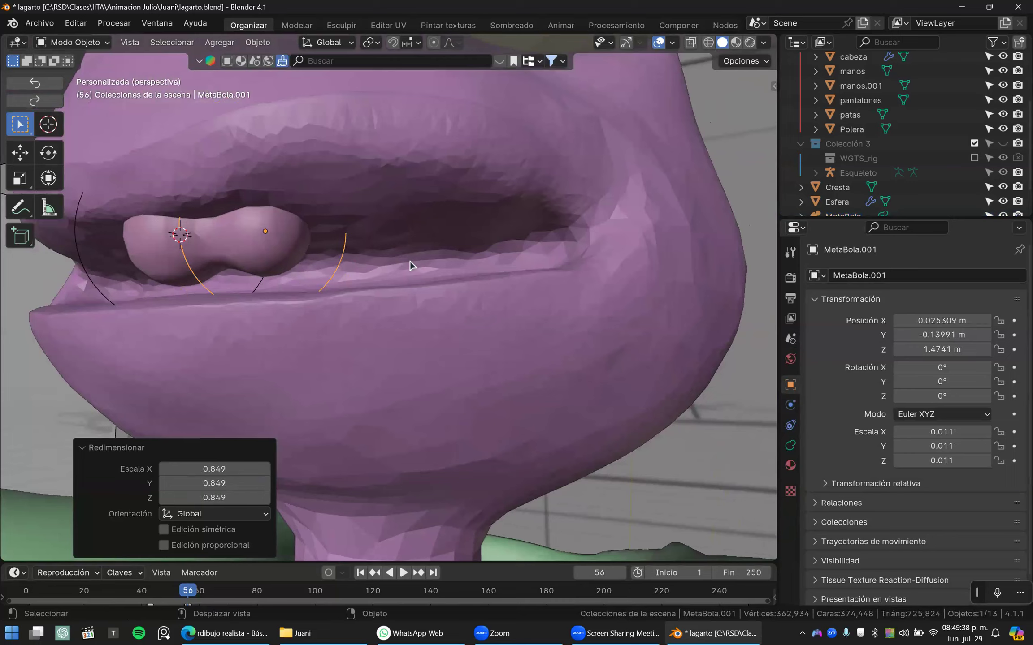
{"action": "key", "text": "KP_1"}
{"action": "scroll", "coordinate": [437, 298], "scroll_direction": "up", "scroll_amount": 5}
{"action": "left_click", "coordinate": [411, 321]}
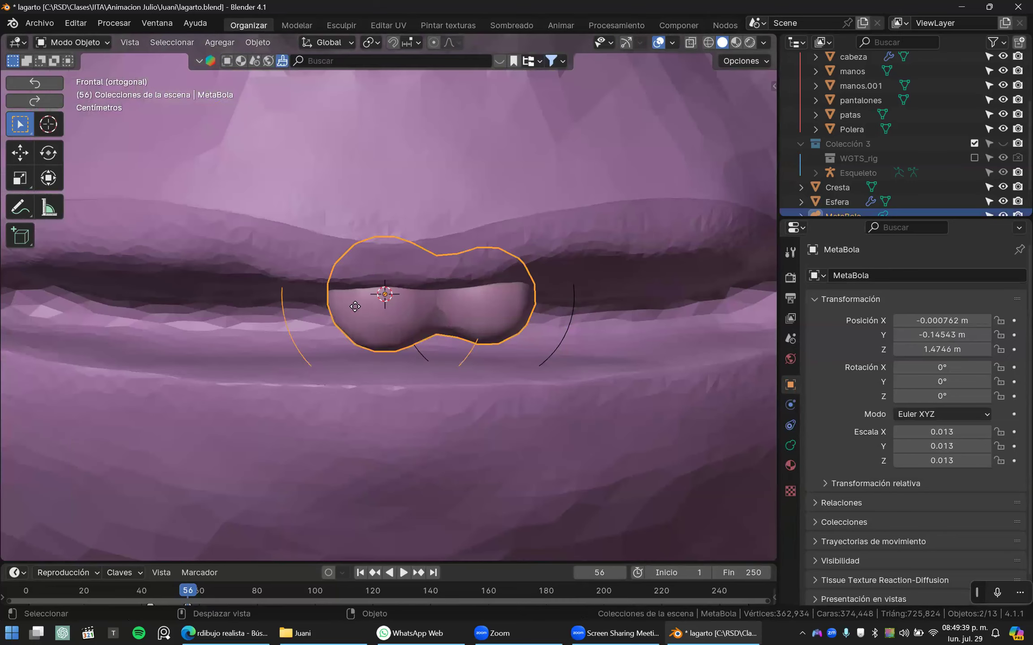
{"action": "key", "text": "g"}
{"action": "left_click", "coordinate": [422, 321]}
{"action": "key", "text": "s"}
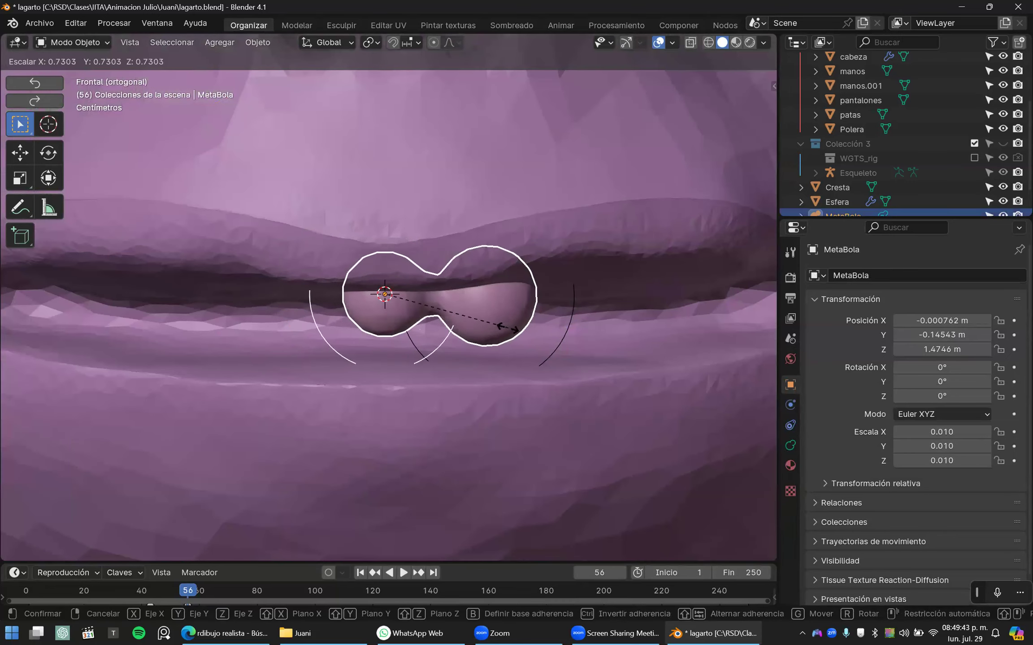
{"action": "right_click", "coordinate": [500, 320]}
- Check the metaballs in wireframe and refine their viewport resolution to 0.22 m
{"action": "left_click", "coordinate": [789, 446]}
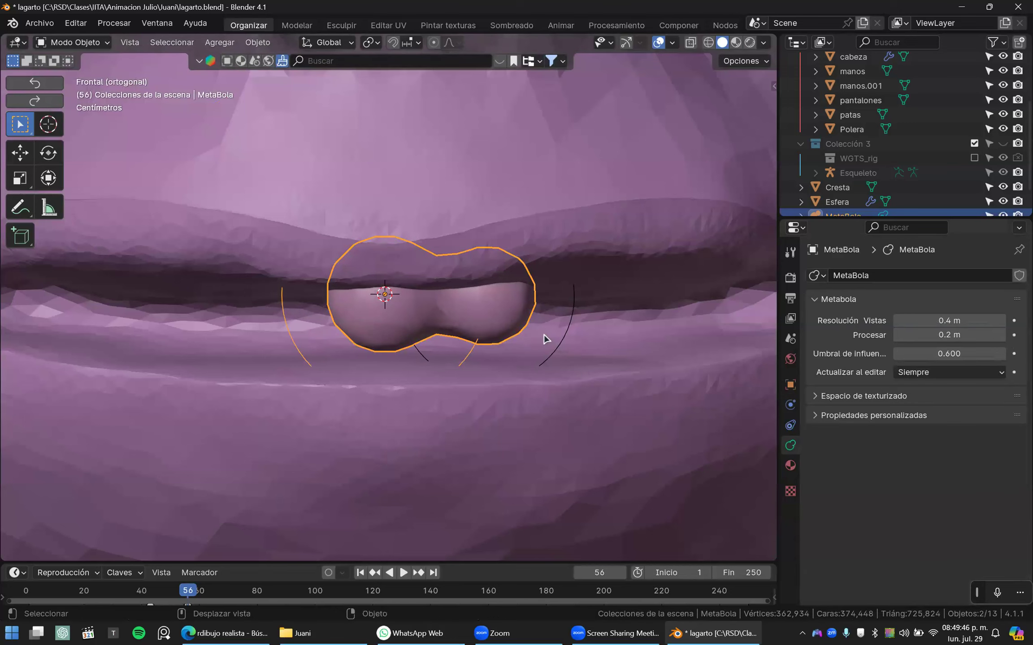
{"action": "key", "text": "shift+z"}
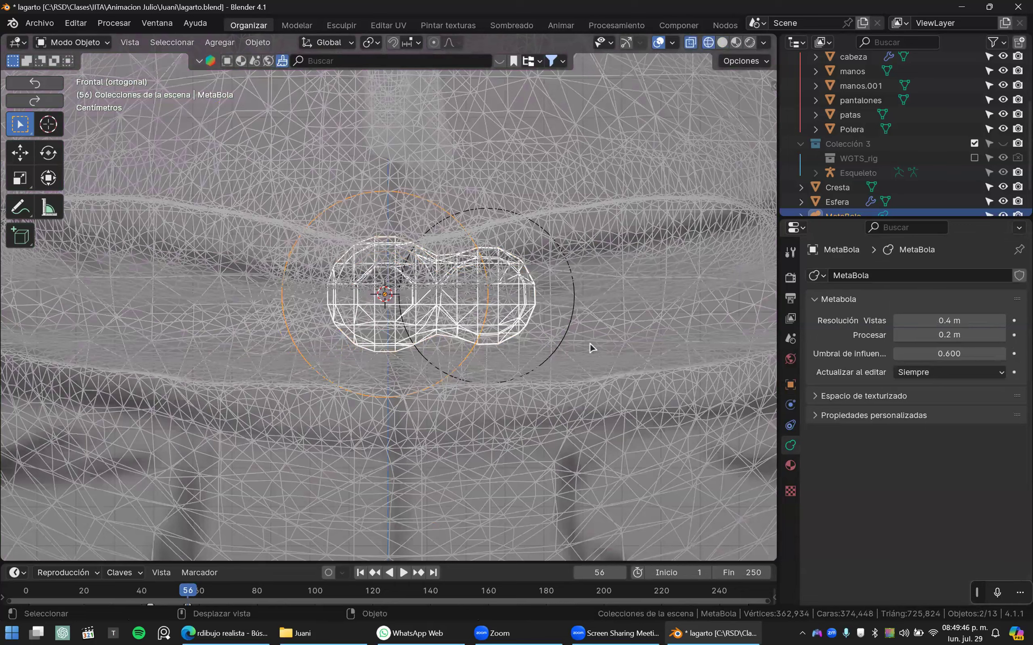
{"action": "key", "text": "shift+z"}
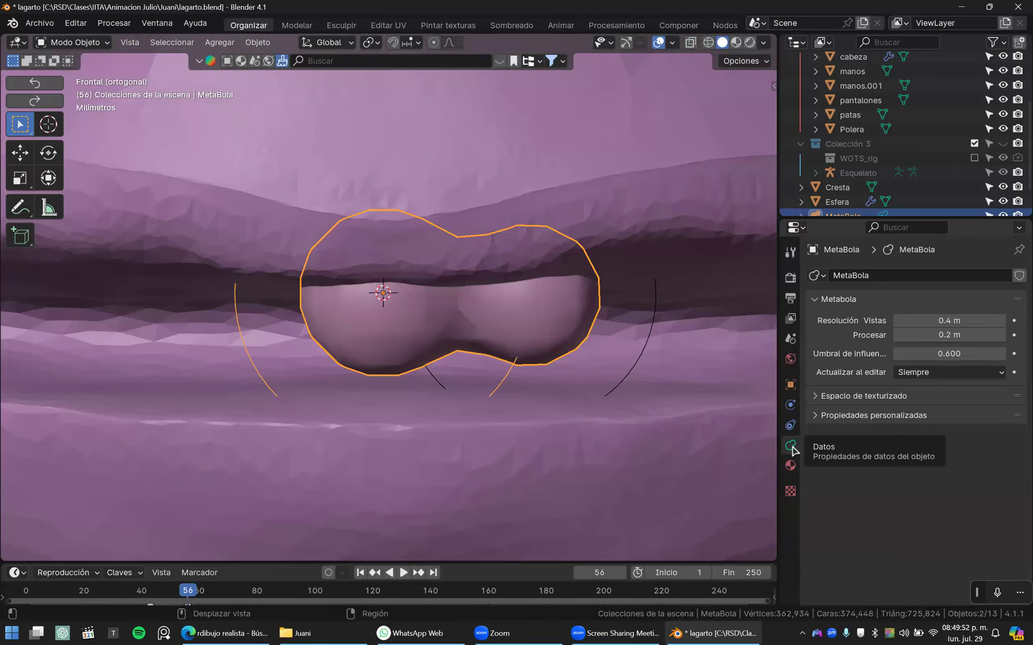
{"action": "mouse_move", "coordinate": [933, 320]}
{"action": "left_mouse_down"}
{"action": "mouse_move", "coordinate": [916, 321]}
{"action": "mouse_move", "coordinate": [939, 323]}
{"action": "left_mouse_up"}
{"action": "scroll", "coordinate": [517, 330], "scroll_direction": "down", "scroll_amount": 3}
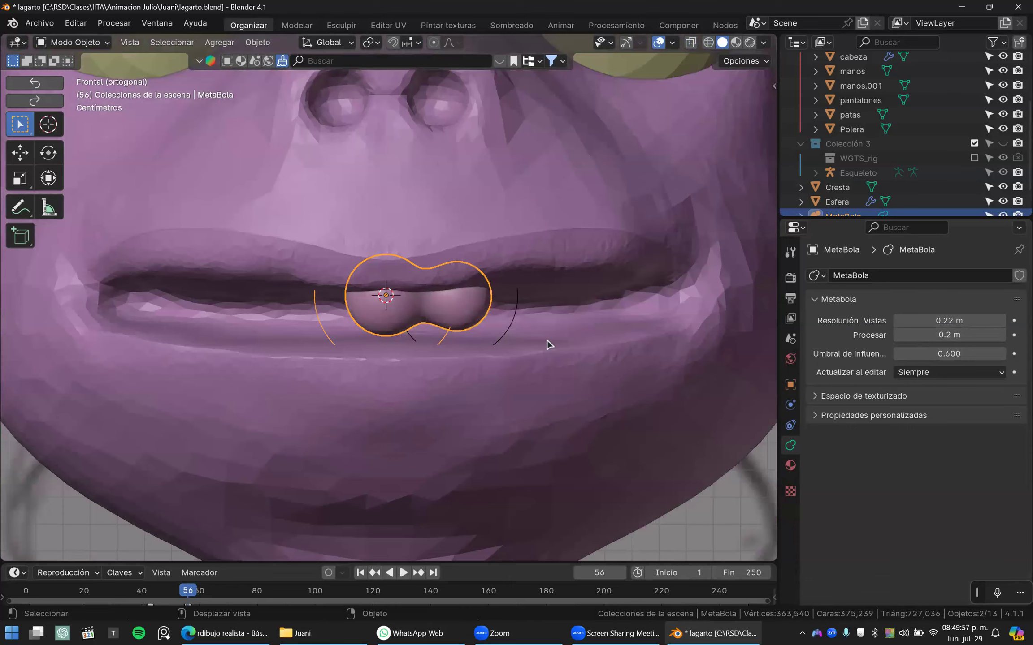
- Inspect the metaball wireframe, then try rescaling the smaller metaball and lowering the influence threshold to 0.500
{"action": "key", "text": "shift+w"}
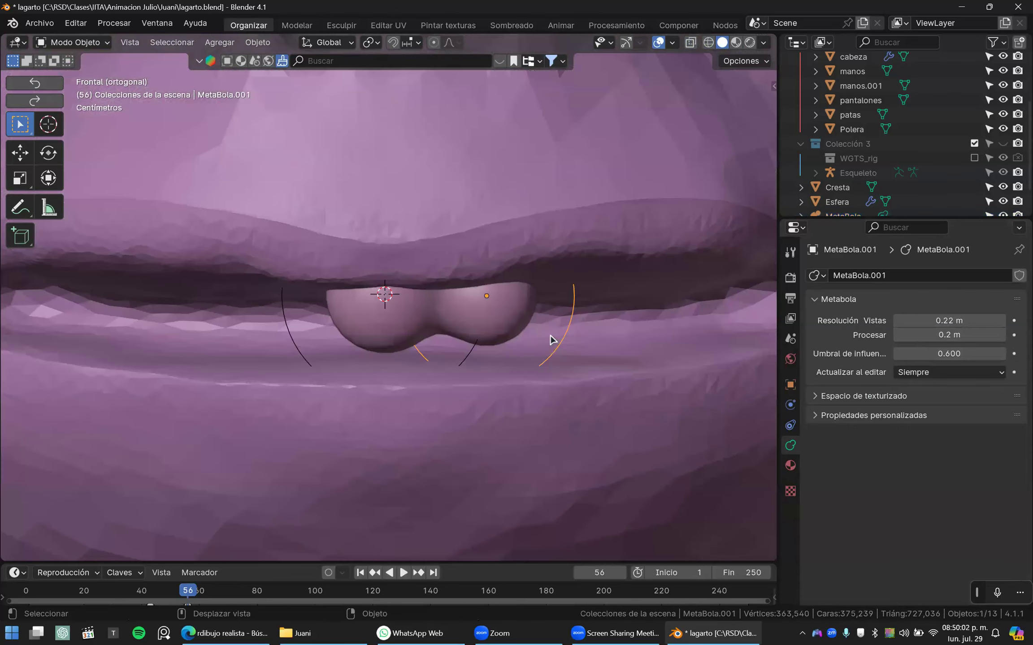
{"action": "key", "text": "shift+z"}
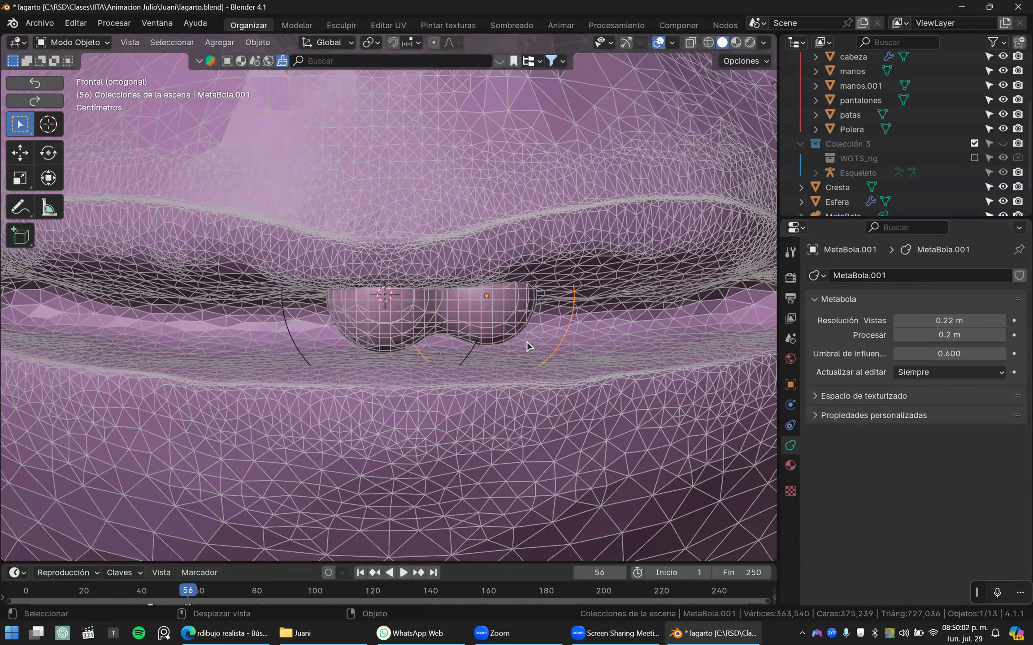
{"action": "key", "text": "shift+z"}
{"action": "key", "text": "a"}
{"action": "left_click", "coordinate": [559, 350]}
{"action": "key", "text": "s"}
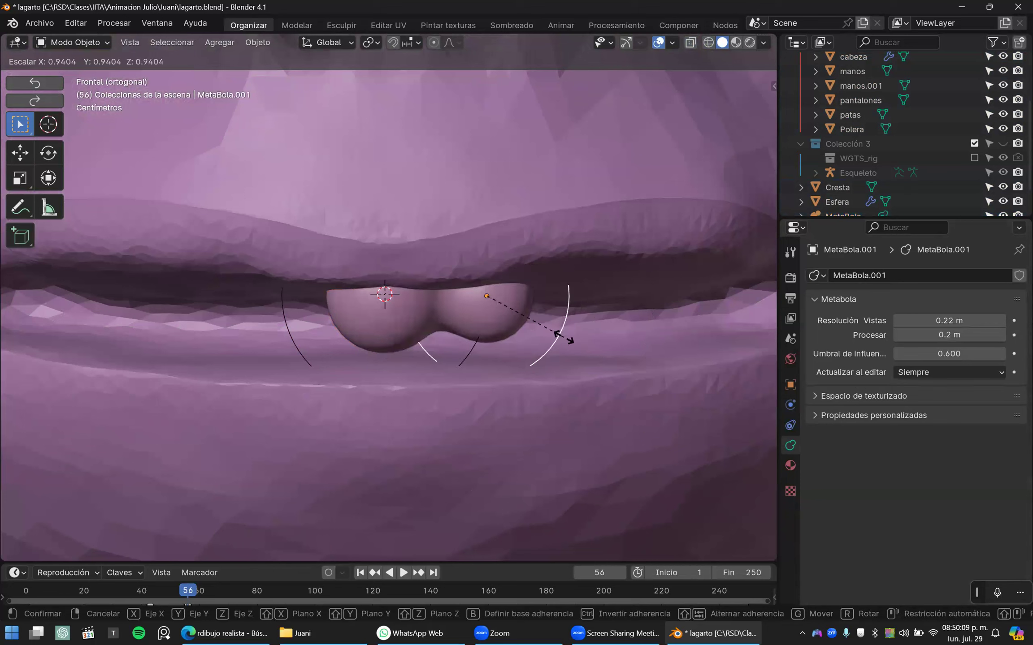
{"action": "left_click", "coordinate": [541, 344]}
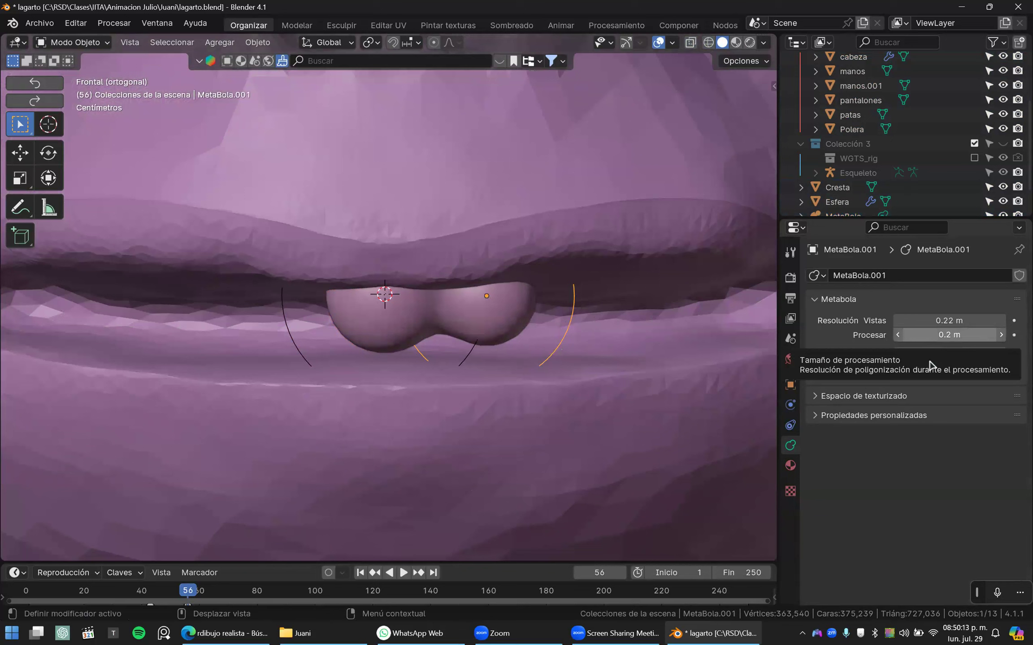
{"action": "mouse_move", "coordinate": [929, 358]}
{"action": "left_mouse_down"}
{"action": "mouse_move", "coordinate": [993, 357]}
{"action": "mouse_move", "coordinate": [903, 358]}
{"action": "mouse_move", "coordinate": [958, 357]}
{"action": "mouse_move", "coordinate": [904, 358]}
{"action": "mouse_move", "coordinate": [931, 356]}
{"action": "left_mouse_up"}
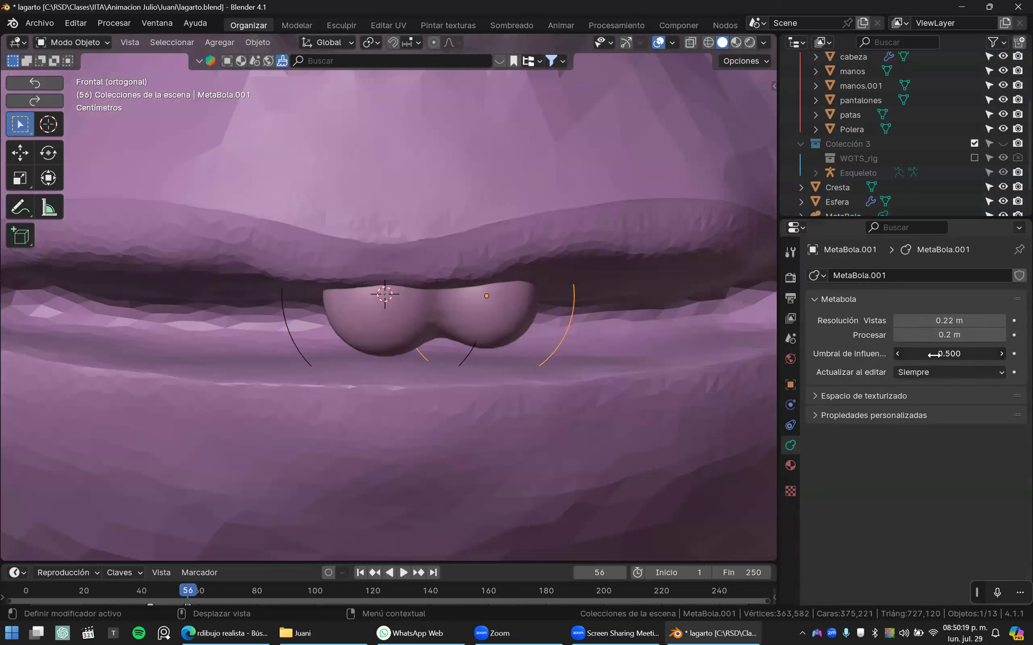
- Move the smaller metaball about 0.003 m away from the first one and scale it by about 0.84
{"action": "mouse_move", "coordinate": [553, 342]}
{"action": "left_mouse_down"}
{"action": "mouse_move", "coordinate": [564, 345]}
{"action": "mouse_move", "coordinate": [544, 357]}
{"action": "left_mouse_up"}
{"action": "middle_click_drag", "start_coordinate": [544, 358], "coordinate": [544, 356]}
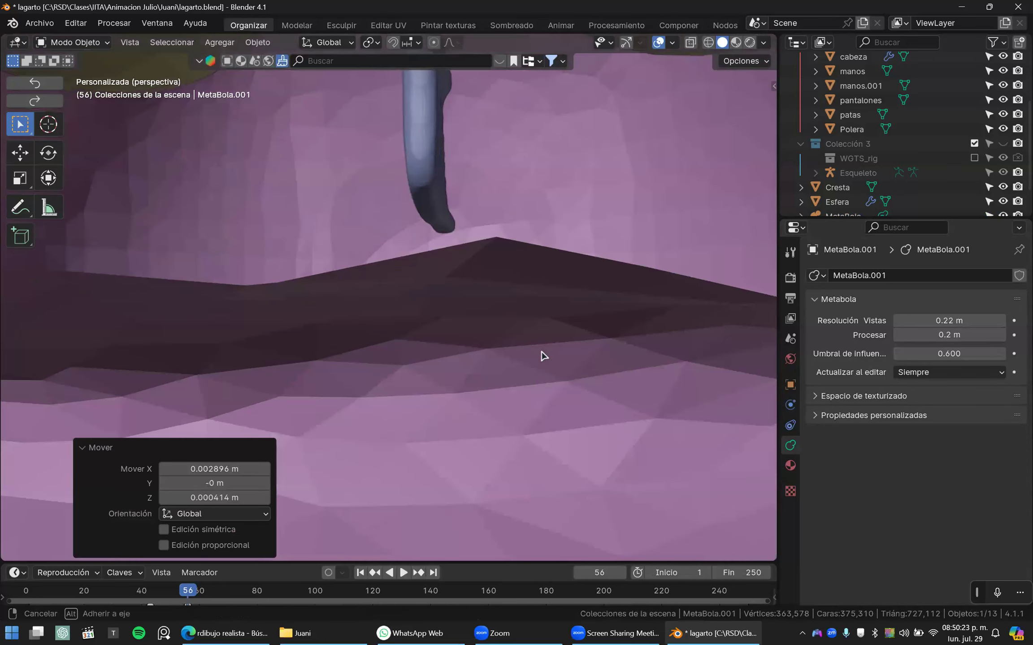
{"action": "scroll", "coordinate": [519, 358], "scroll_direction": "down", "scroll_amount": 5}
{"action": "key", "text": "s"}
{"action": "left_click", "coordinate": [464, 342]}
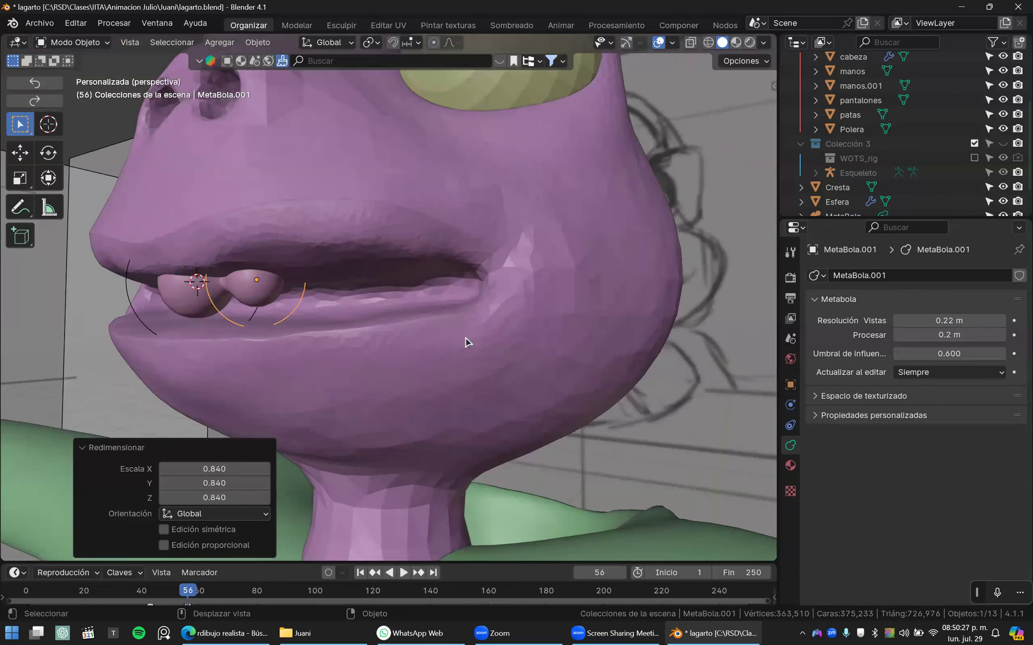
- Select both metaballs and isolate them in local view, seen from the top
{"action": "left_click", "coordinate": [227, 309], "text": "shift"}
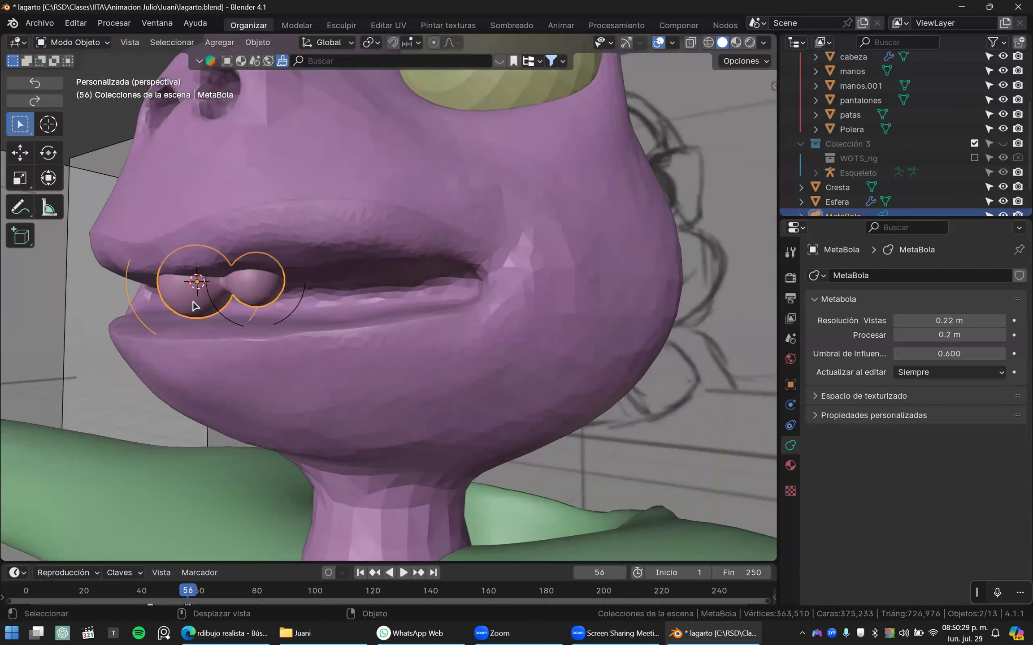
{"action": "left_click", "coordinate": [297, 311], "text": "shift"}
{"action": "middle_click_drag", "start_coordinate": [389, 350], "coordinate": [418, 346]}
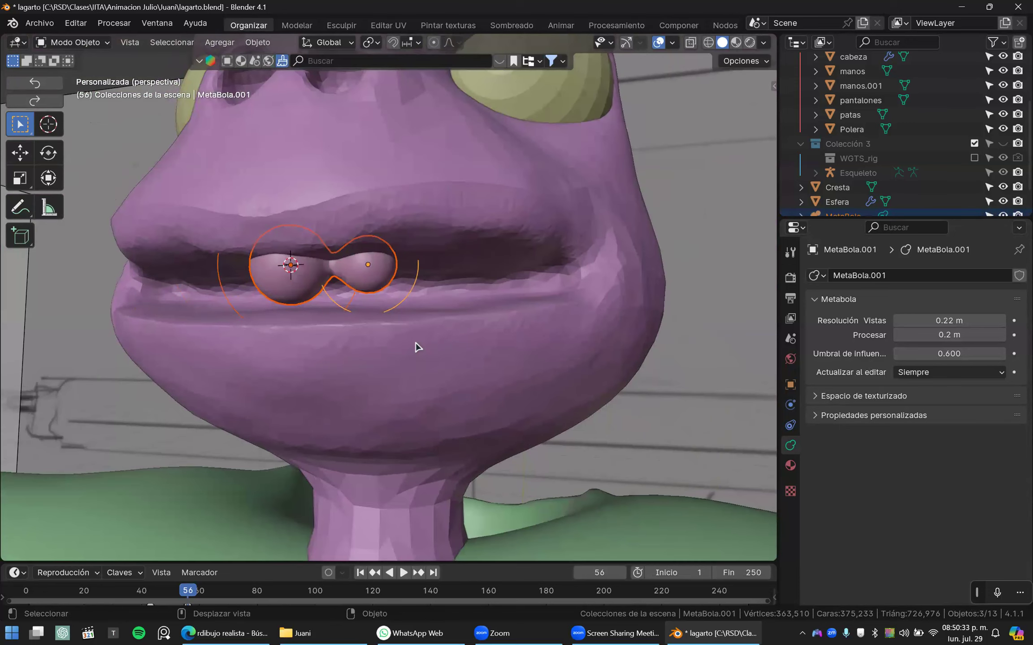
{"action": "key", "text": "KP_Divide"}
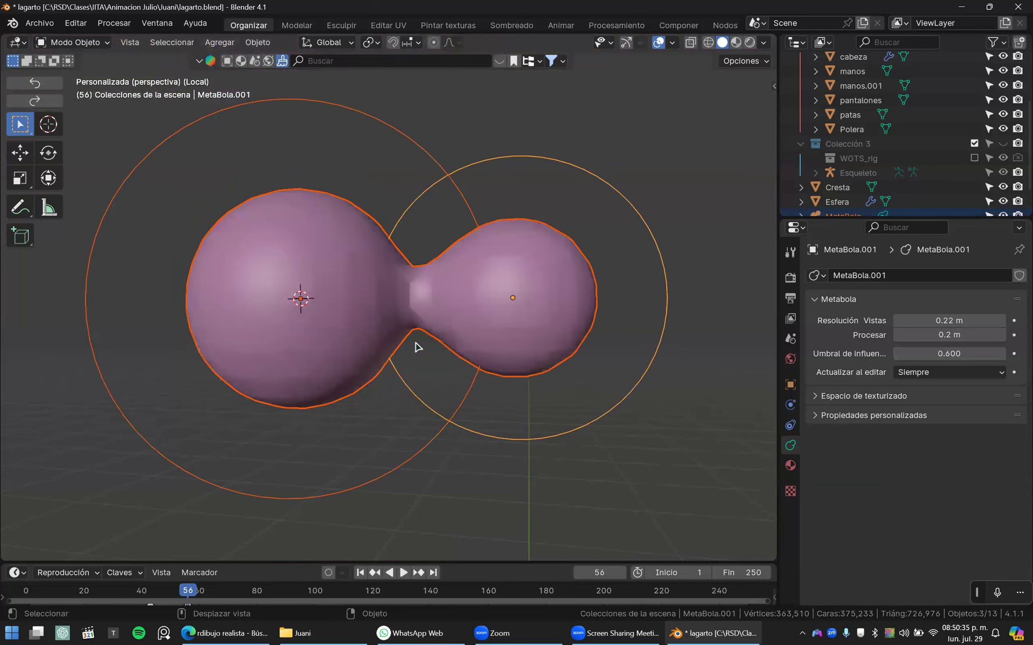
{"action": "key", "text": "KP_7"}
{"action": "scroll", "coordinate": [480, 365], "scroll_direction": "down", "scroll_amount": 3}
- Scale down the first metaball and move the second one closer to it so that they blend more smoothly
{"action": "left_click_drag", "start_coordinate": [489, 347], "coordinate": [458, 350]}
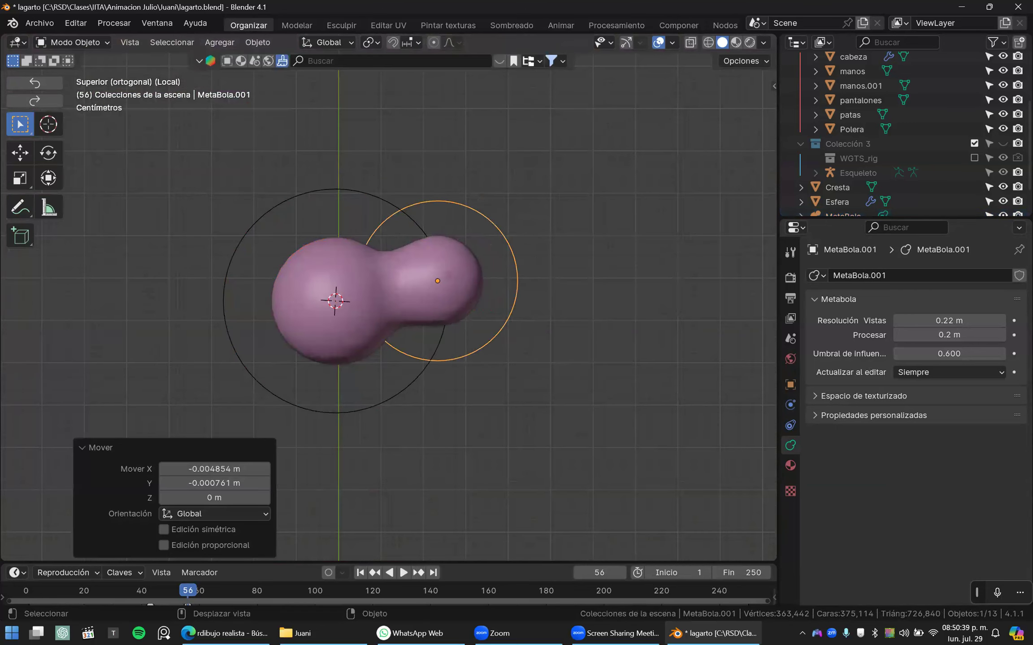
{"action": "left_click", "coordinate": [415, 381]}
{"action": "key", "text": "s"}
{"action": "left_click", "coordinate": [397, 371]}
{"action": "left_click", "coordinate": [447, 360]}
{"action": "key", "text": "g"}
{"action": "left_click", "coordinate": [442, 367]}
- Duplicate the second metaball diagonally backward, scale the copy by about 0.863 and nudge it closer to the chain
{"action": "middle_click_drag", "start_coordinate": [465, 365], "coordinate": [462, 415], "text": "shift"}
{"action": "key", "text": "shift+d"}
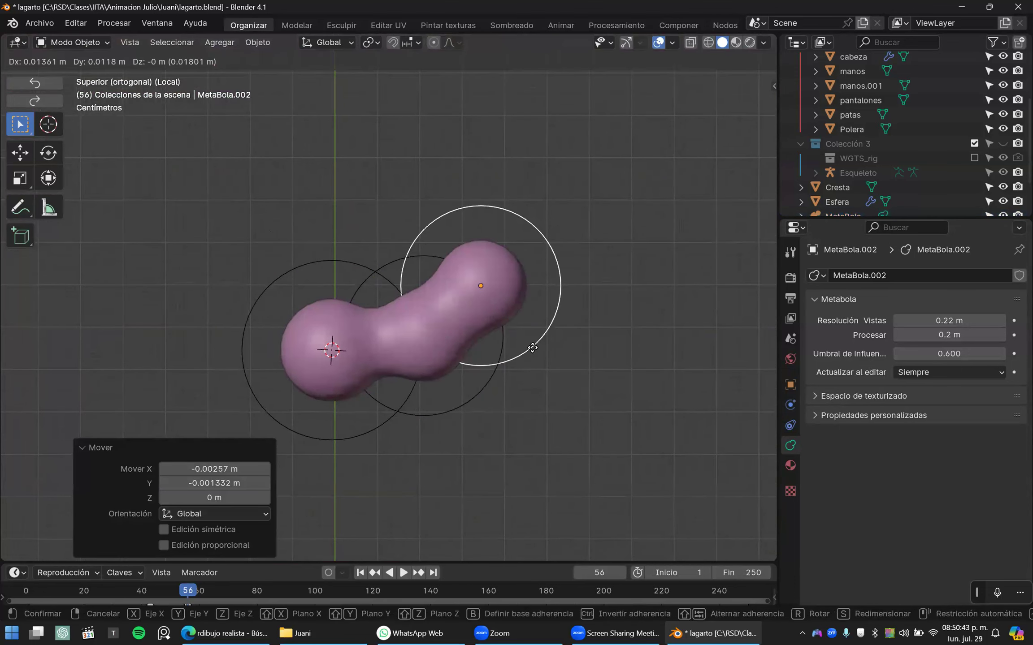
{"action": "left_click", "coordinate": [560, 346]}
{"action": "key", "text": "s"}
{"action": "left_click", "coordinate": [560, 351]}
{"action": "key", "text": "g"}
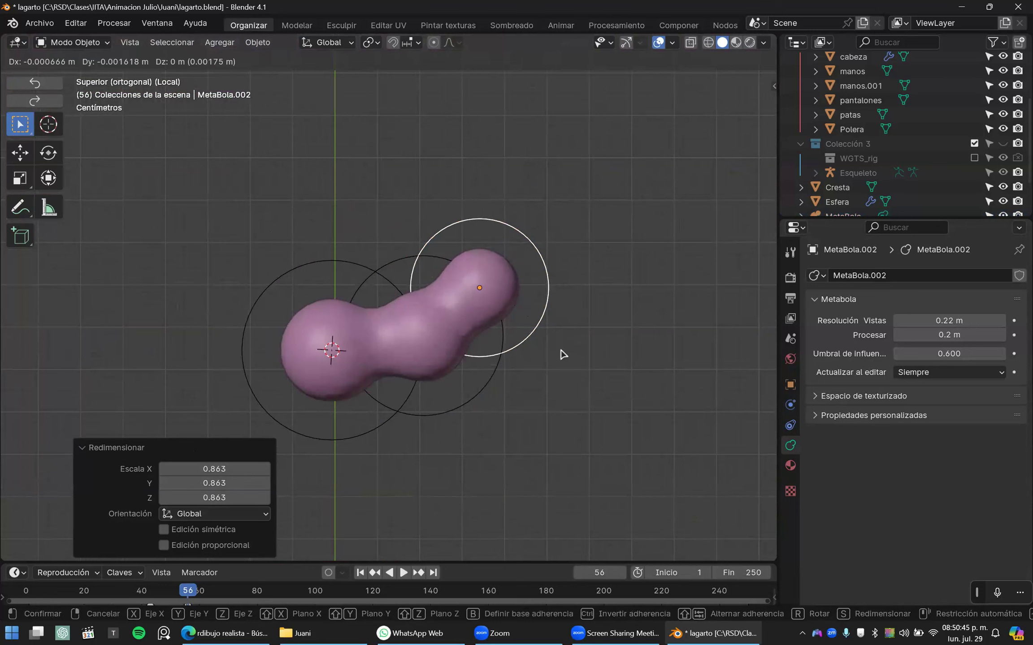
{"action": "left_click", "coordinate": [564, 354]}
- Duplicate the end metaball three times in succession to extend the chain in a curve toward the back
{"action": "scroll", "coordinate": [549, 353], "scroll_direction": "down", "scroll_amount": 3}
{"action": "scroll", "coordinate": [543, 387], "scroll_direction": "up", "scroll_amount": 1}
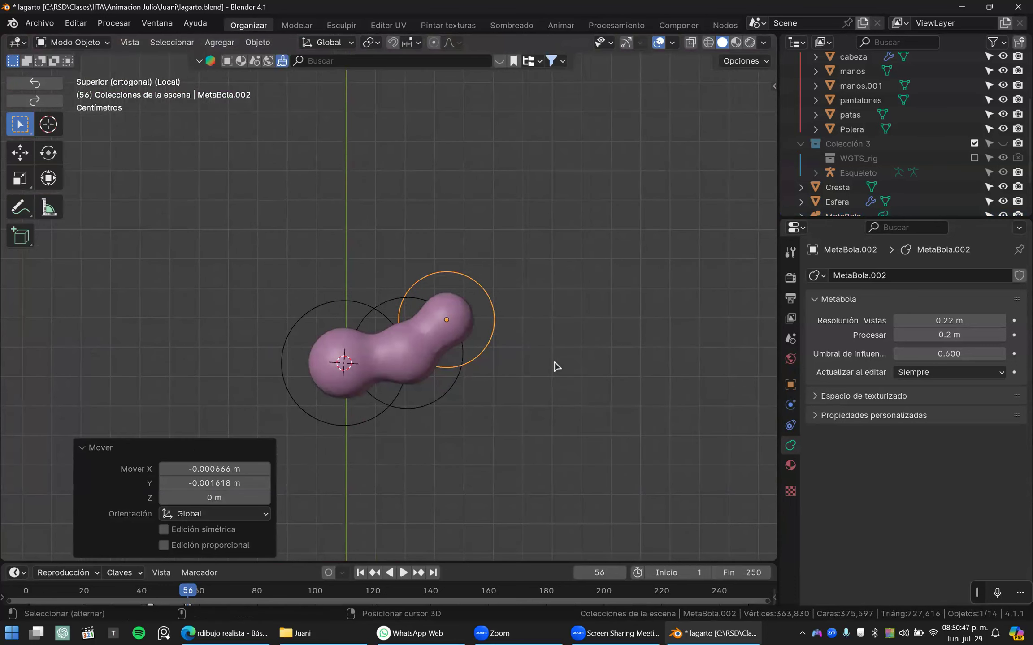
{"action": "key", "text": "shift+d"}
{"action": "left_click", "coordinate": [560, 355]}
{"action": "middle_click_drag", "start_coordinate": [535, 371], "coordinate": [435, 341]}
{"action": "key", "text": "KP_7"}
{"action": "key", "text": "shift+d"}
{"action": "left_click", "coordinate": [464, 235]}
{"action": "key", "text": "shift+d"}
{"action": "left_click", "coordinate": [470, 238]}
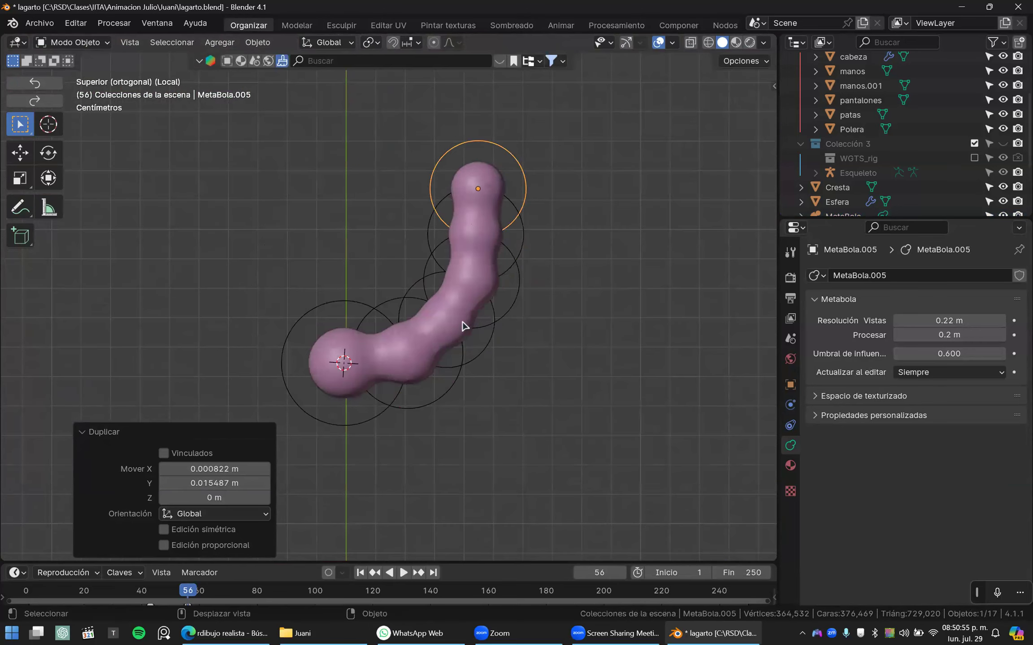
{"action": "scroll", "coordinate": [463, 330], "scroll_direction": "down", "scroll_amount": 2}
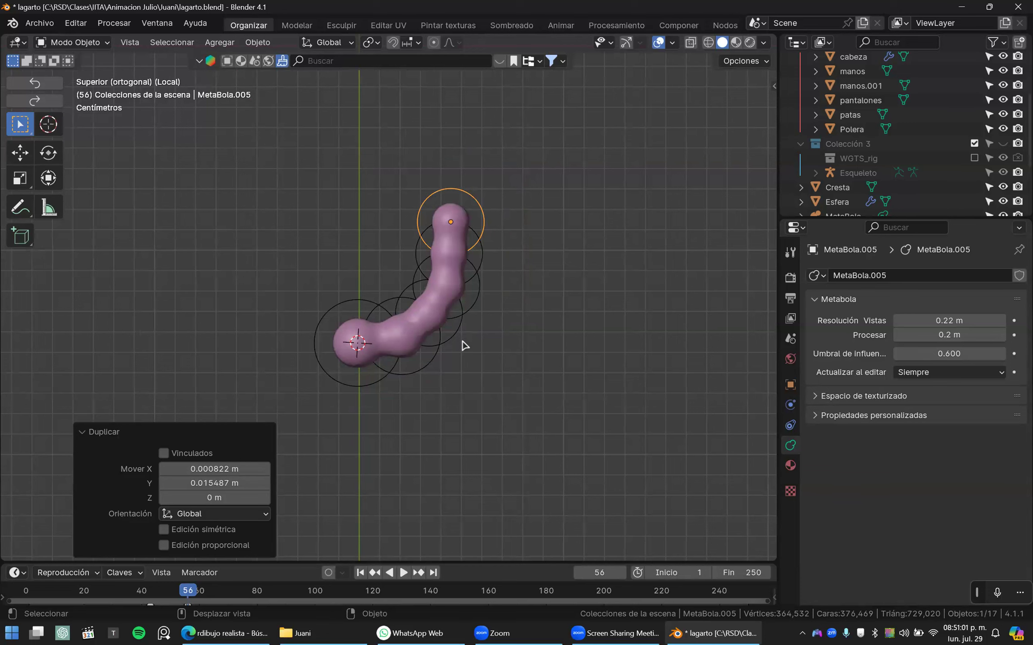
- Examine the curved metaball chain in perspective and identify its individual metaballs in the object list
{"action": "key", "text": "Tab"}
{"action": "key", "text": "Tab"}
{"action": "middle_click_drag", "start_coordinate": [376, 211], "coordinate": [417, 327]}
{"action": "left_click", "coordinate": [417, 327]}
{"action": "scroll", "coordinate": [817, 181], "scroll_direction": "down", "scroll_amount": 4}
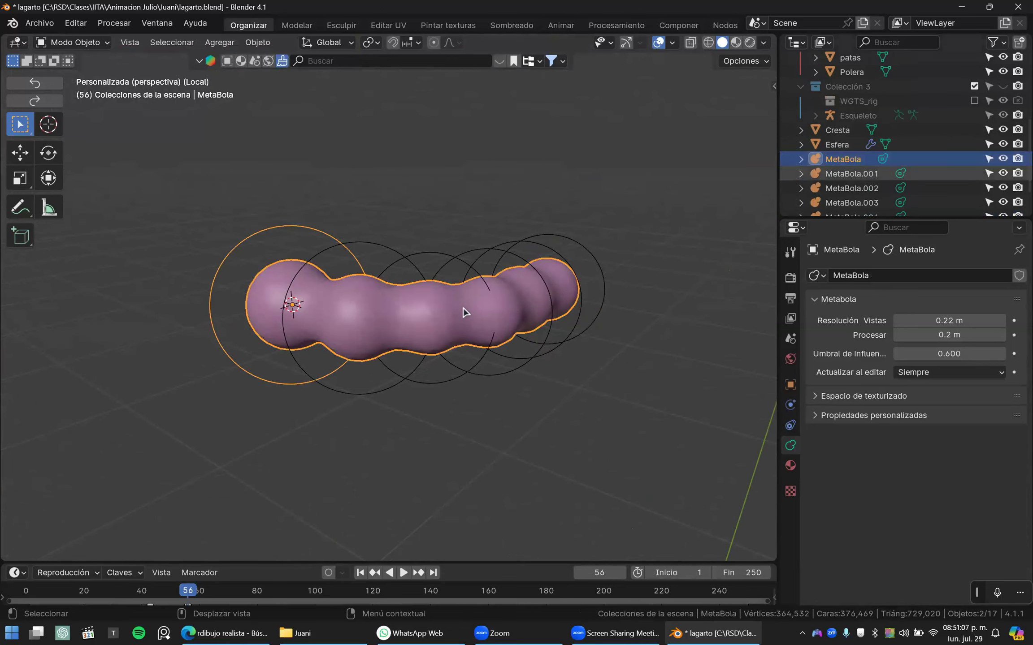
{"action": "middle_click_drag", "start_coordinate": [392, 305], "coordinate": [466, 282]}
{"action": "scroll", "coordinate": [846, 166], "scroll_direction": "down", "scroll_amount": 3}
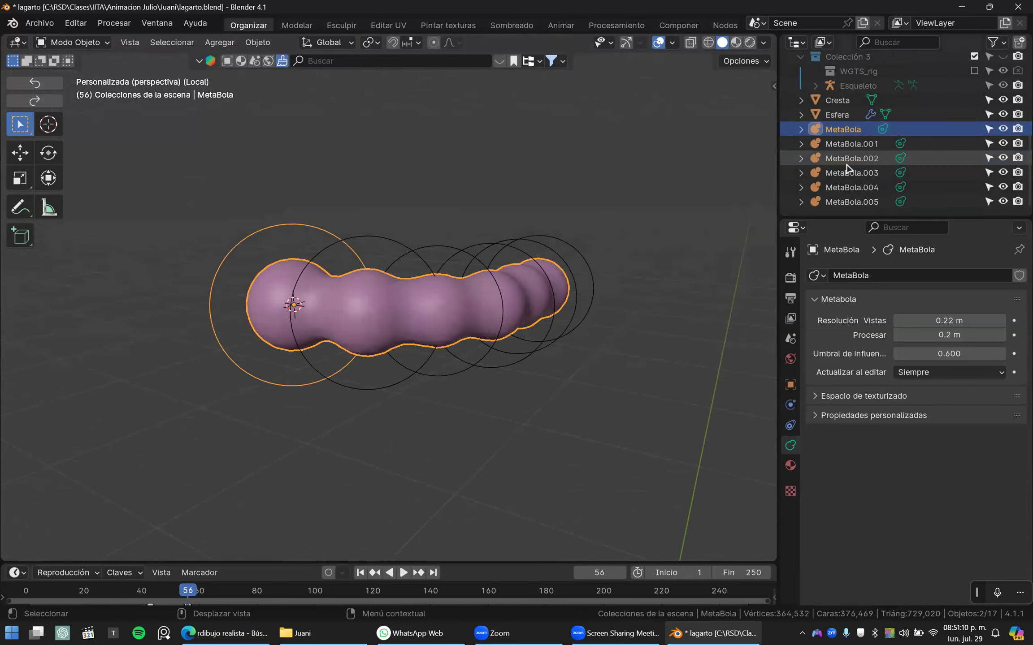
{"action": "left_click", "coordinate": [838, 144]}
{"action": "left_click", "coordinate": [842, 158]}
{"action": "left_click", "coordinate": [848, 202]}
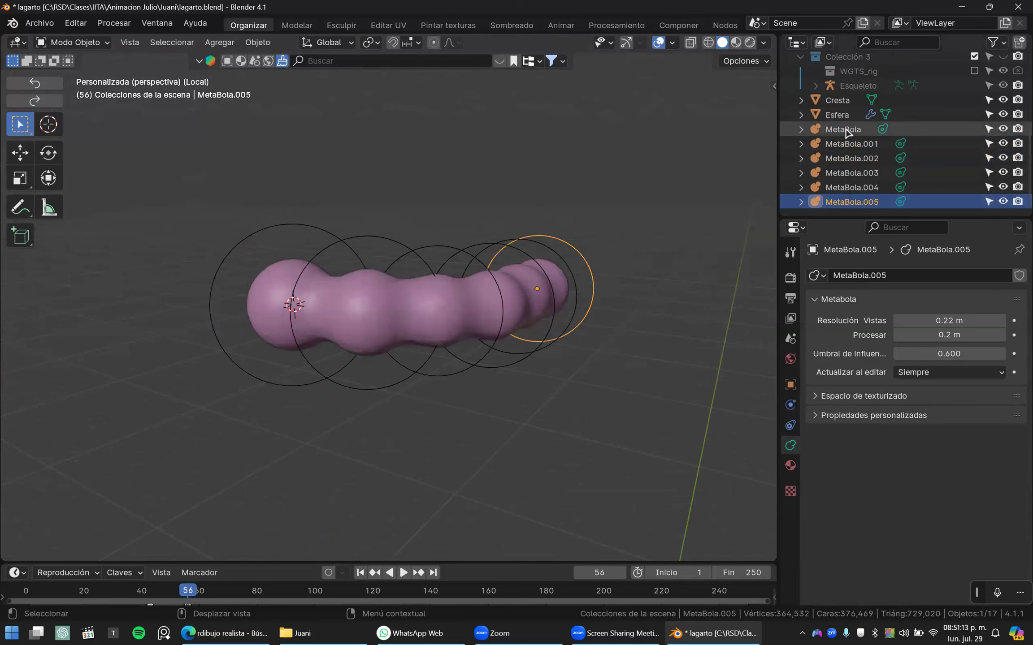
- Select the first metaball in the object list and convert the metaball chain to a mesh
{"action": "left_click", "coordinate": [842, 129]}
{"action": "middle_click_drag", "start_coordinate": [433, 262], "coordinate": [494, 309]}
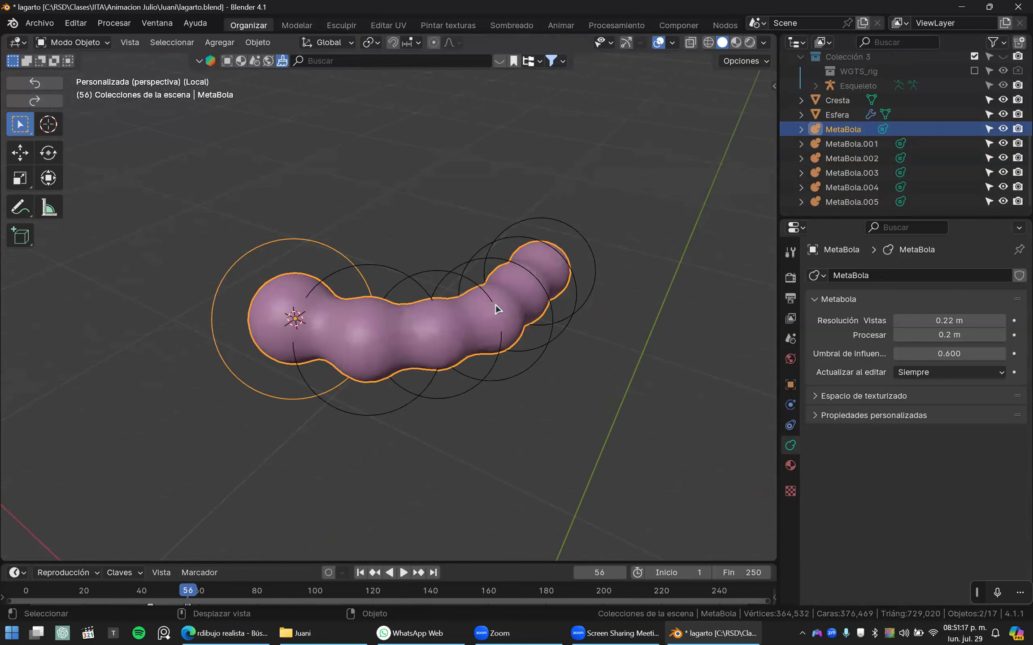
{"action": "right_click", "coordinate": [494, 306]}
{"action": "mouse_move", "coordinate": [495, 305]}
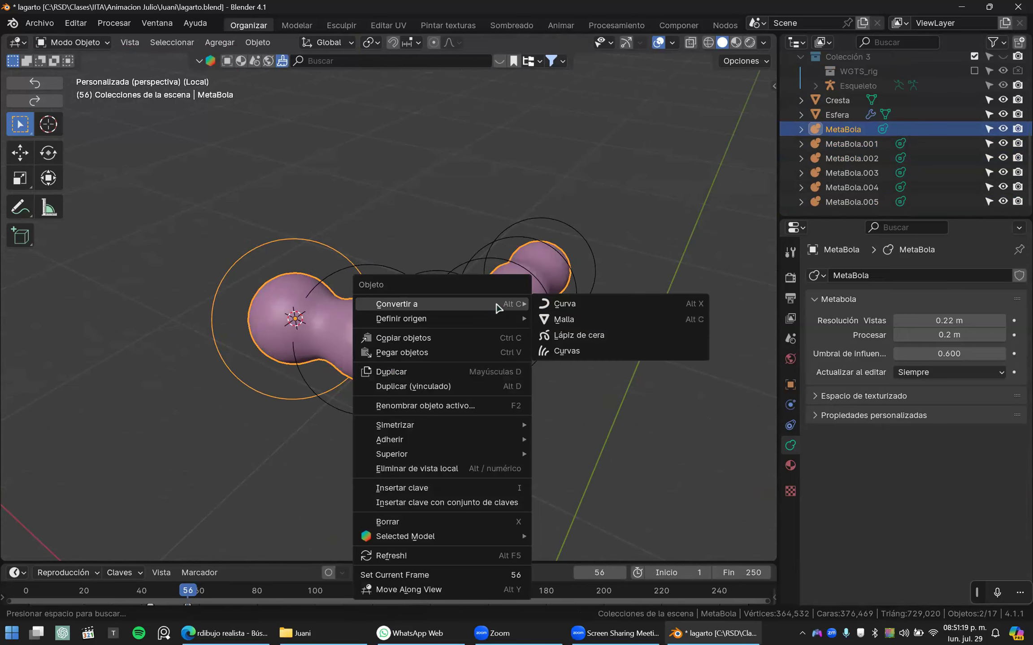
{"action": "key", "text": "Escape"}
{"action": "right_click", "coordinate": [523, 276]}
{"action": "mouse_move", "coordinate": [532, 276]}
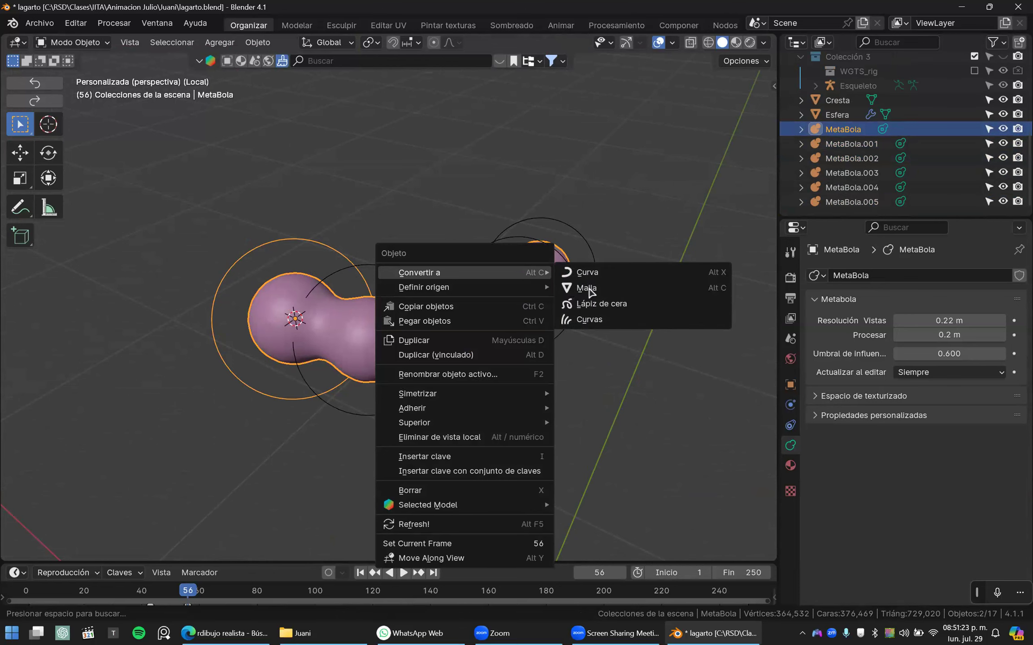
{"action": "left_click", "coordinate": [602, 292]}
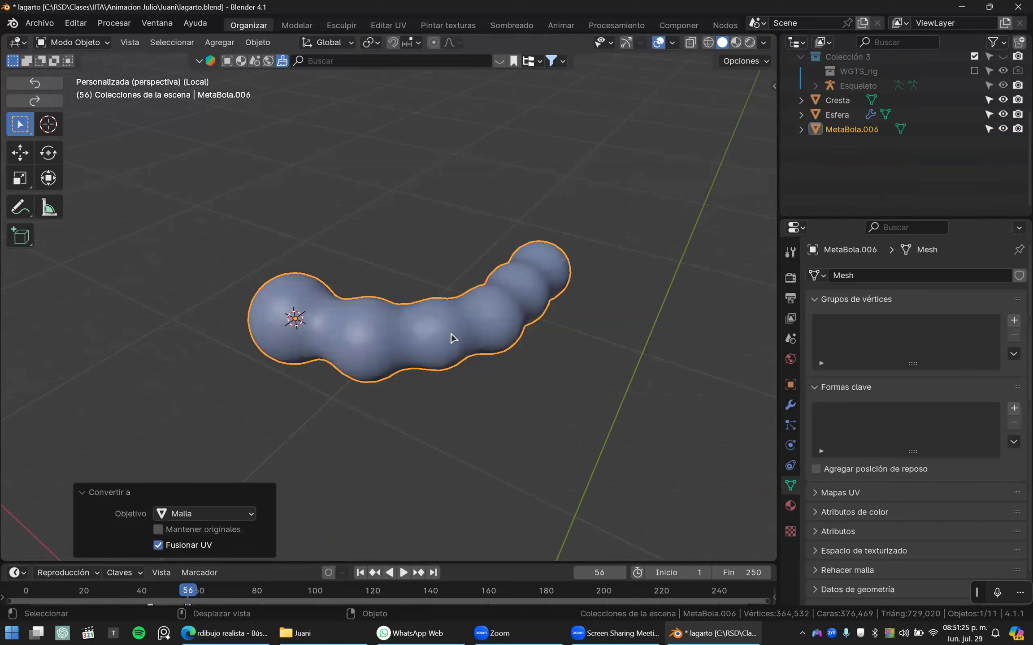
{"action": "middle_click_drag", "start_coordinate": [427, 326], "coordinate": [453, 314]}
{"action": "scroll", "coordinate": [851, 157], "scroll_direction": "up", "scroll_amount": 4}
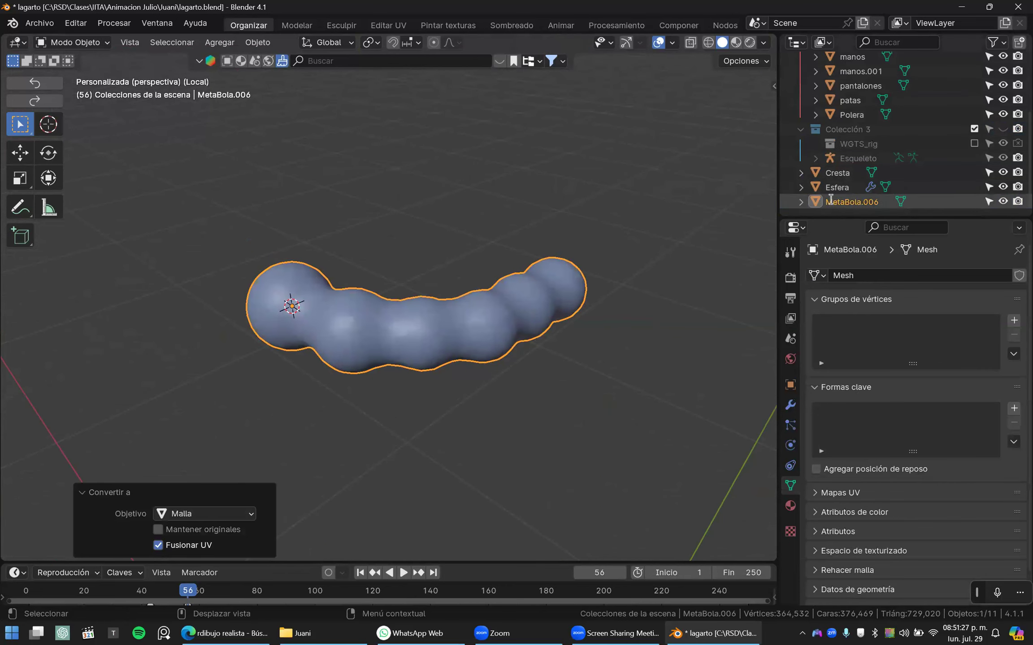
- Rename the converted mesh as Encias
{"action": "double_click", "coordinate": [830, 202]}
{"action": "type", "text": "E"}
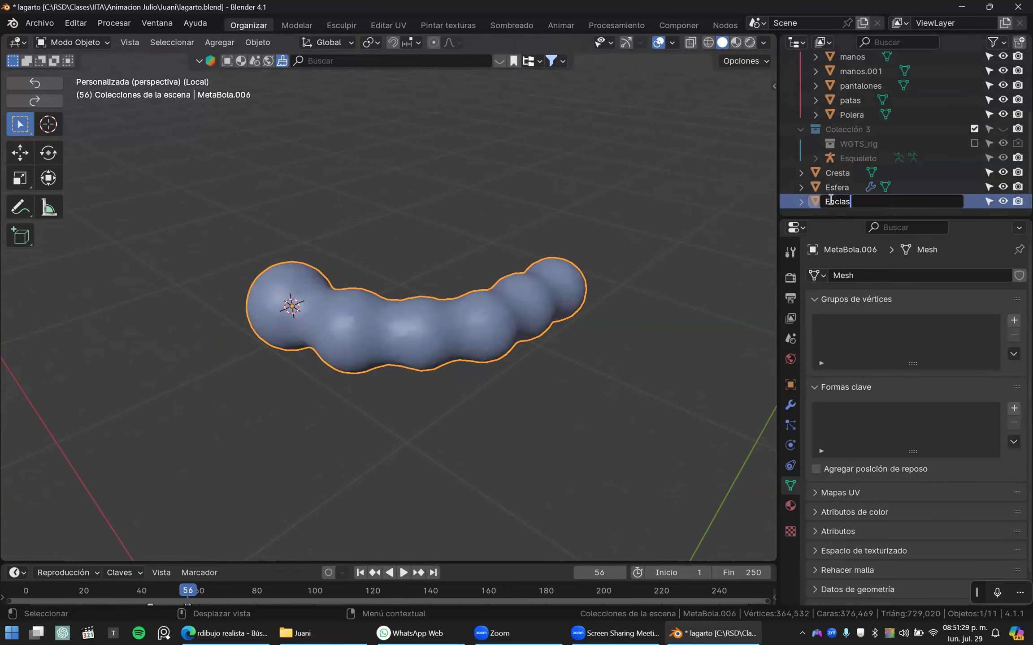
{"action": "type", "text": "ncias"}
{"action": "key", "text": "Return"}
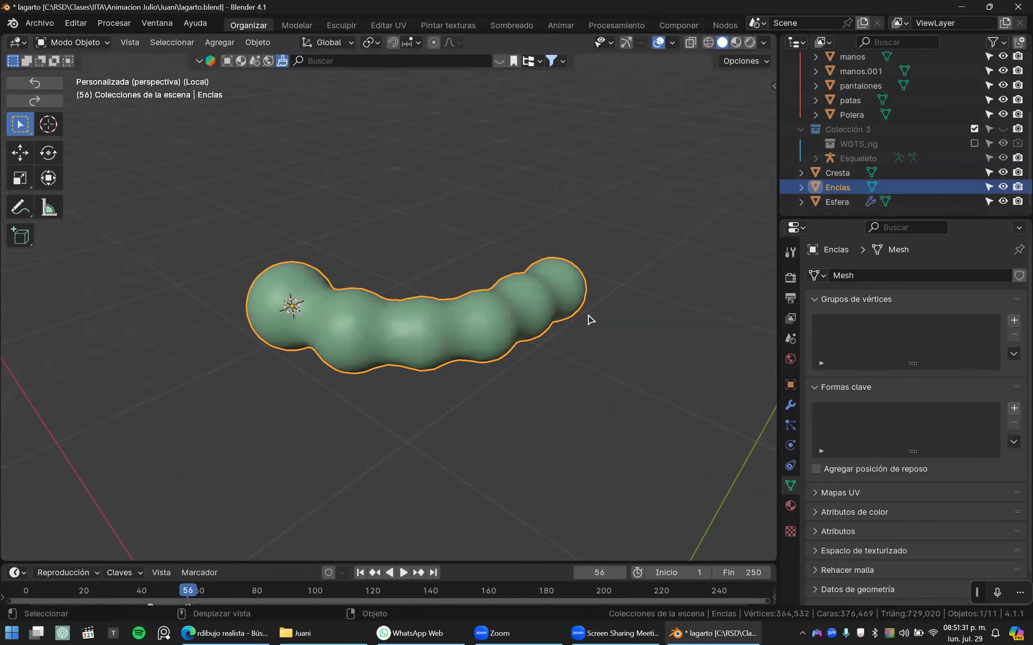
- Leave local view to show the whole character and try stretching the gums mesh along the X axis
{"action": "key", "text": "KP_Divide"}
{"action": "middle_click_drag", "start_coordinate": [484, 304], "coordinate": [516, 325]}
{"action": "key", "text": "s"}
{"action": "key", "text": "x"}
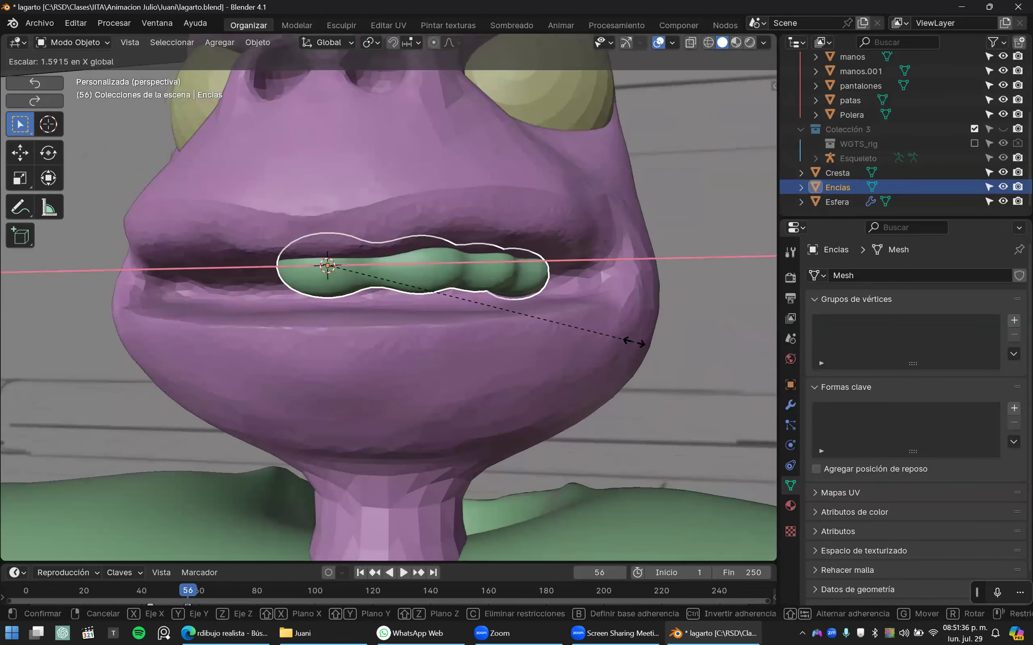
{"action": "right_click", "coordinate": [632, 341]}
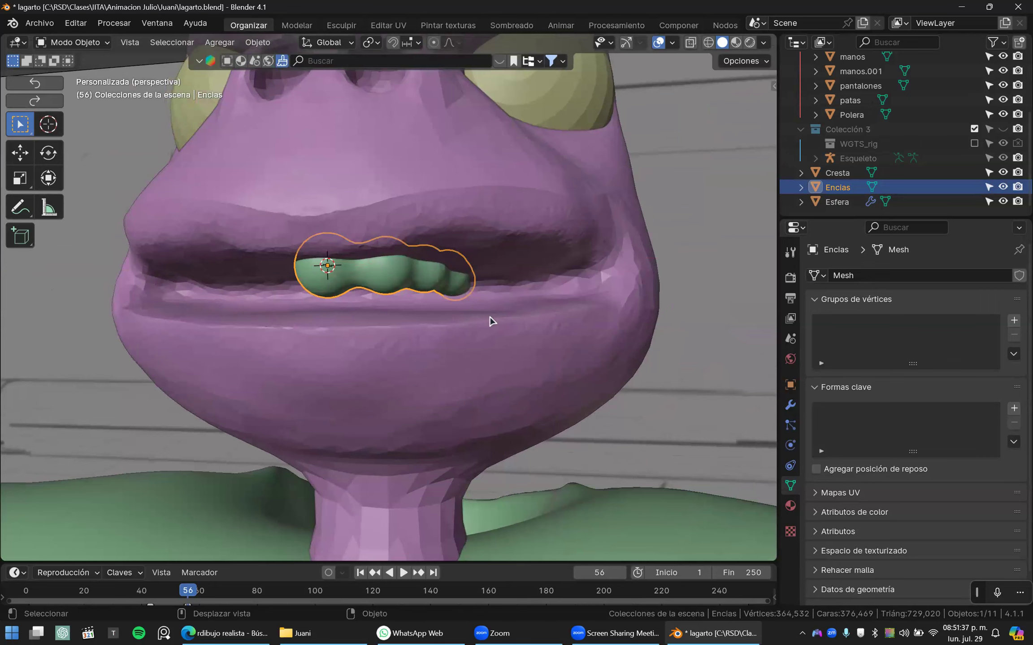
- Rotate the gums mesh about the global Z axis to follow the mouth, with a final turn of 8.72°
{"action": "middle_click_drag", "start_coordinate": [518, 337], "coordinate": [587, 361]}
{"action": "key", "text": "r"}
{"action": "key", "text": "z"}
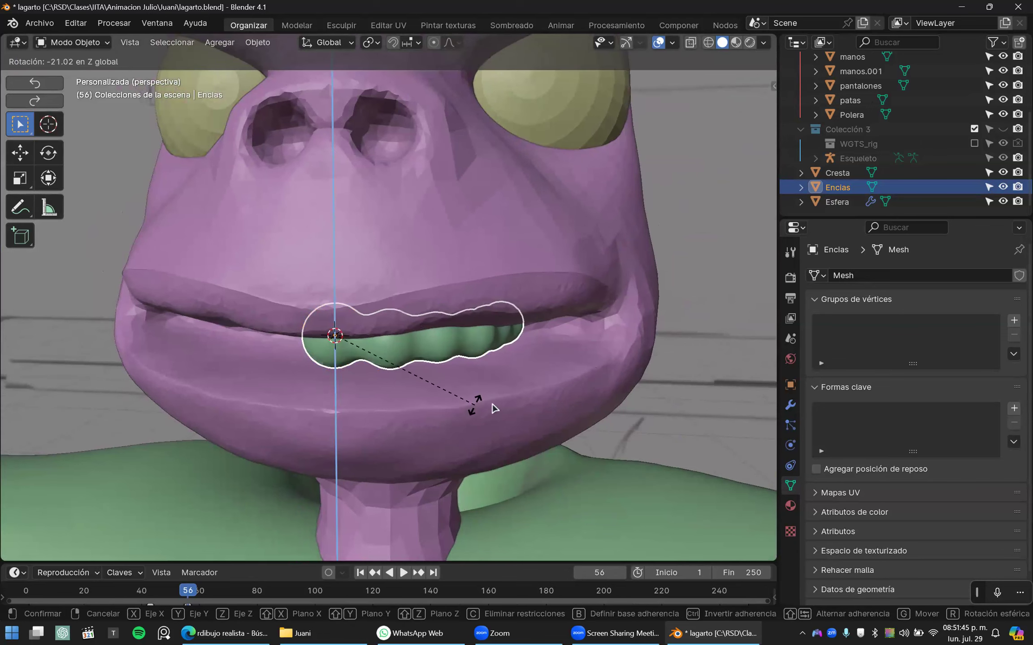
{"action": "left_click", "coordinate": [444, 381]}
{"action": "middle_click_drag", "start_coordinate": [438, 379], "coordinate": [565, 375]}
{"action": "key", "text": "r"}
{"action": "key", "text": "z"}
{"action": "left_click", "coordinate": [538, 406]}
{"action": "key", "text": "s"}
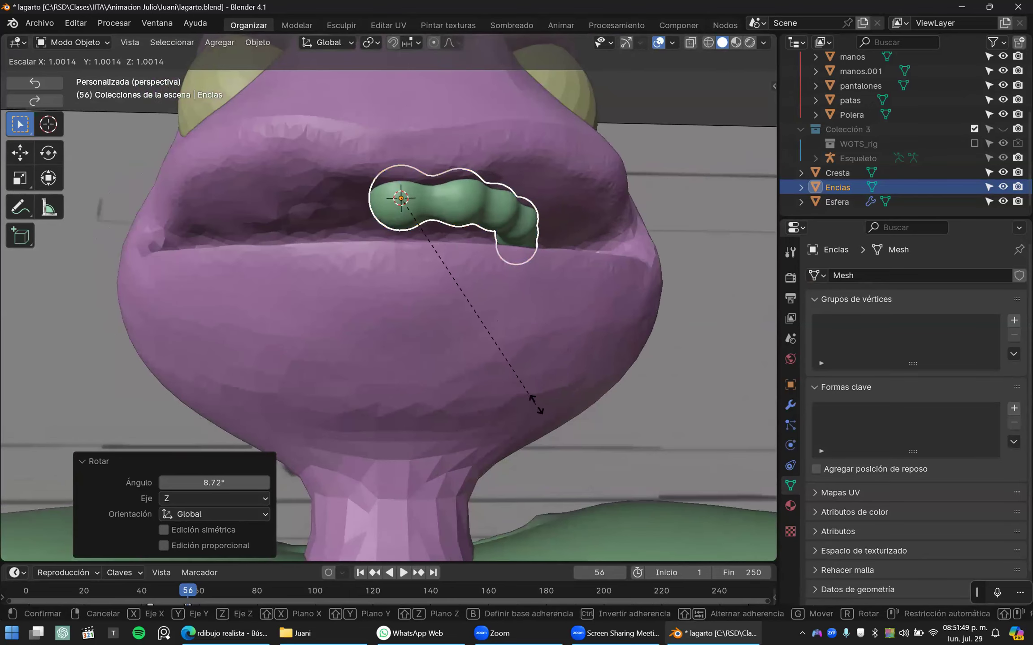
{"action": "key", "text": "x"}
{"action": "key", "text": "Escape"}
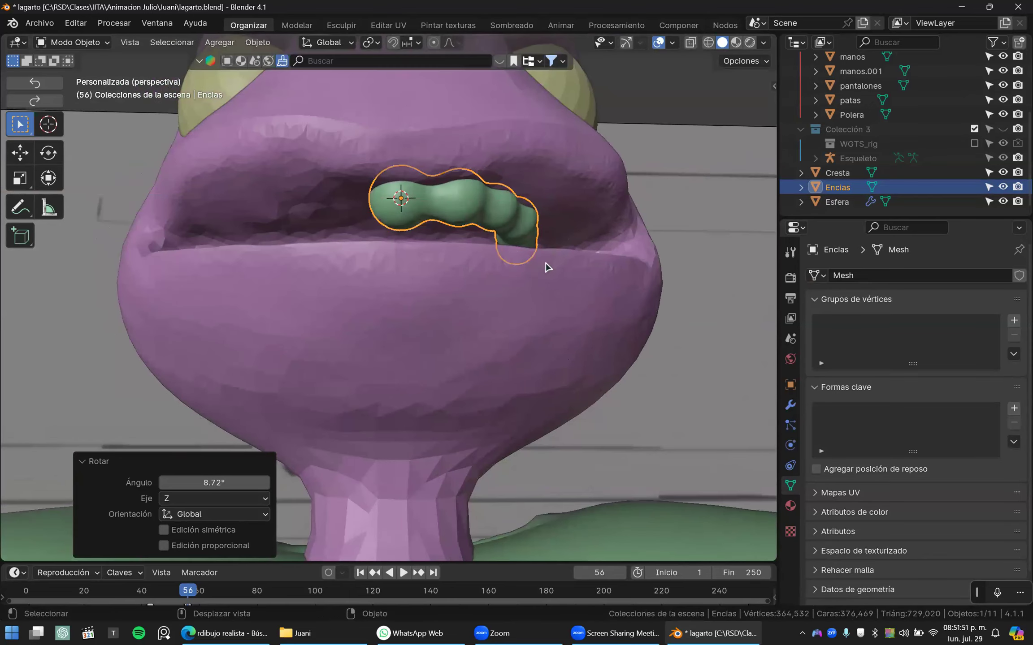
- Undo the gums mesh's rotations, renaming and conversion to return to the separate metaballs
{"action": "key", "text": "ctrl+z"}
{"action": "key", "text": "ctrl+z"}
{"action": "mouse_move", "coordinate": [518, 286]}
{"action": "middle_mouse_down"}
{"action": "mouse_move", "coordinate": [528, 288]}
{"action": "mouse_move", "coordinate": [512, 301]}
{"action": "middle_mouse_up"}
{"action": "scroll", "coordinate": [576, 330], "scroll_direction": "up", "scroll_amount": 1}
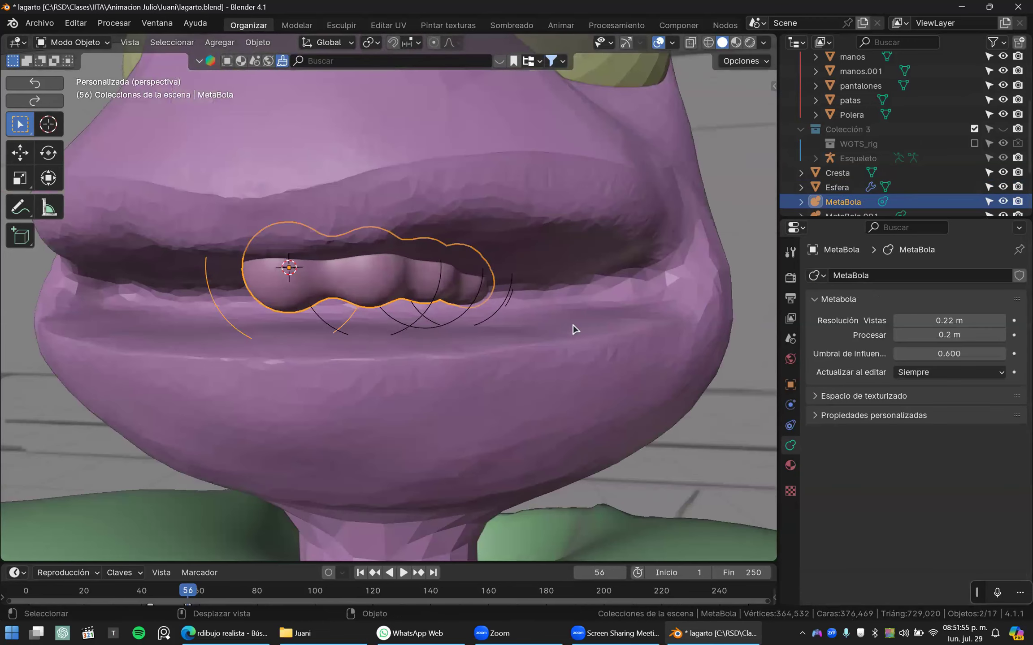
{"action": "scroll", "coordinate": [571, 320], "scroll_direction": "up", "scroll_amount": 2}
{"action": "scroll", "coordinate": [541, 305], "scroll_direction": "down", "scroll_amount": 1}
{"action": "left_click", "coordinate": [544, 309]}
{"action": "scroll", "coordinate": [544, 308], "scroll_direction": "down", "scroll_amount": 2}
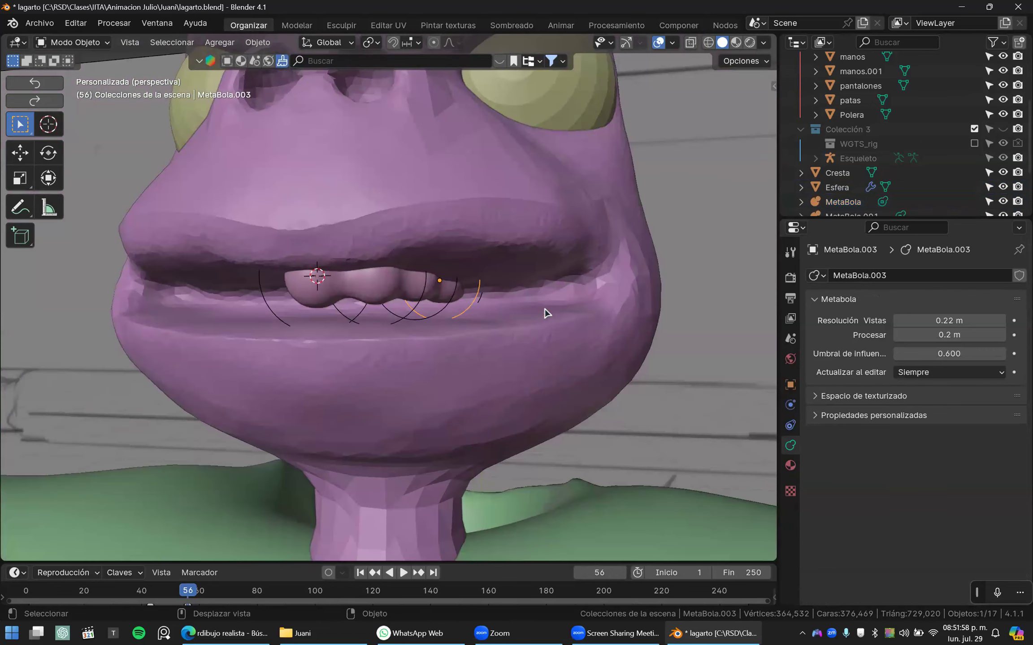
- Activate the Sketchfab add-on and turn on the Screencast Keys display for the viewport
{"action": "key", "text": "KP_1"}
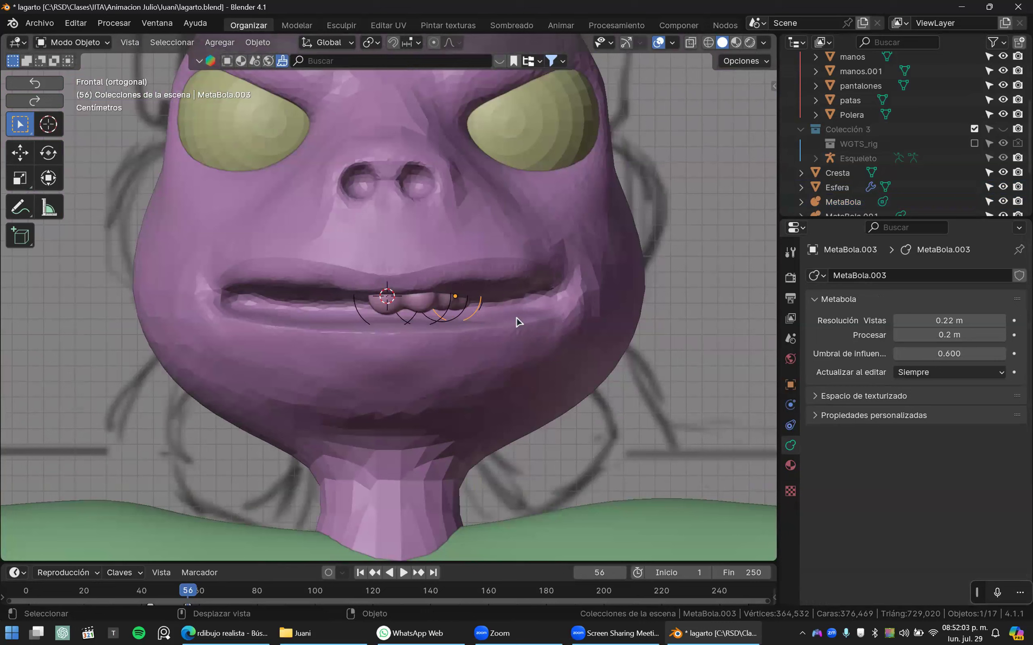
{"action": "key", "text": "n"}
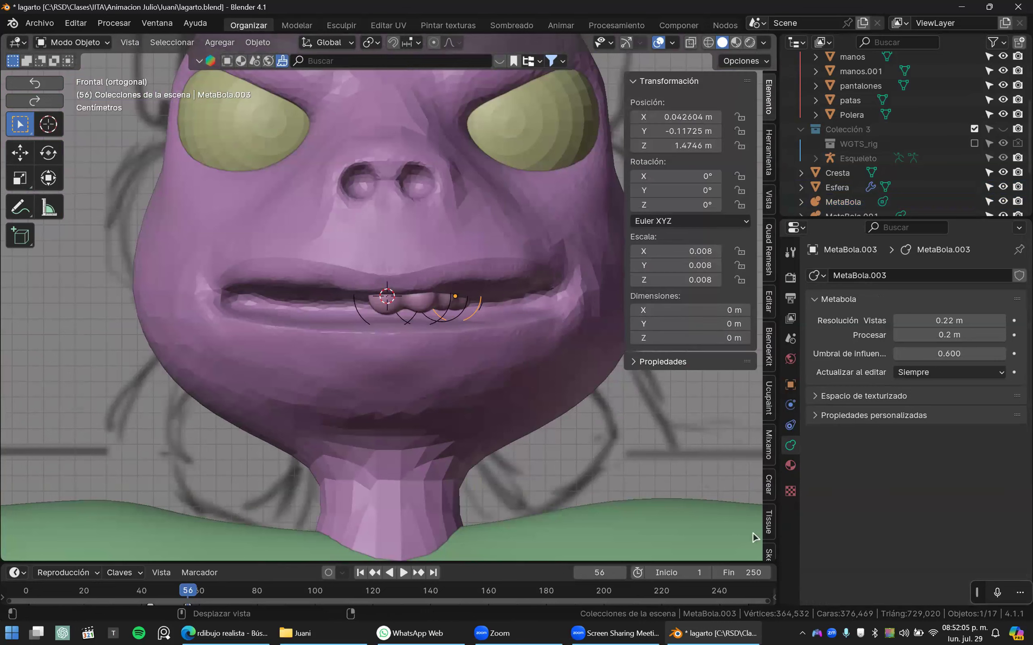
{"action": "left_click", "coordinate": [768, 555]}
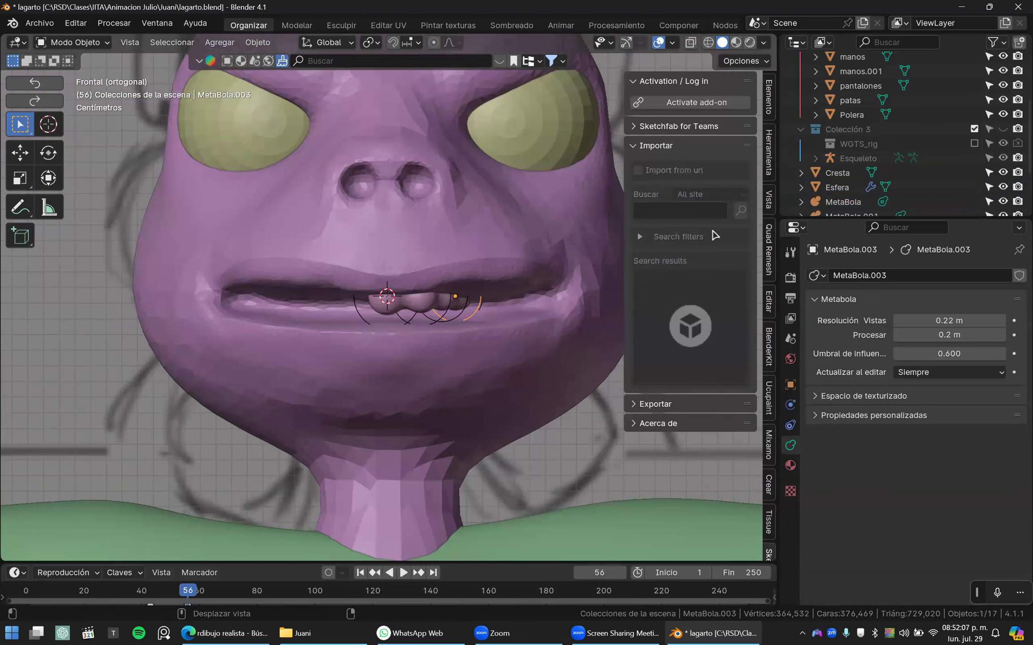
{"action": "left_click", "coordinate": [689, 108]}
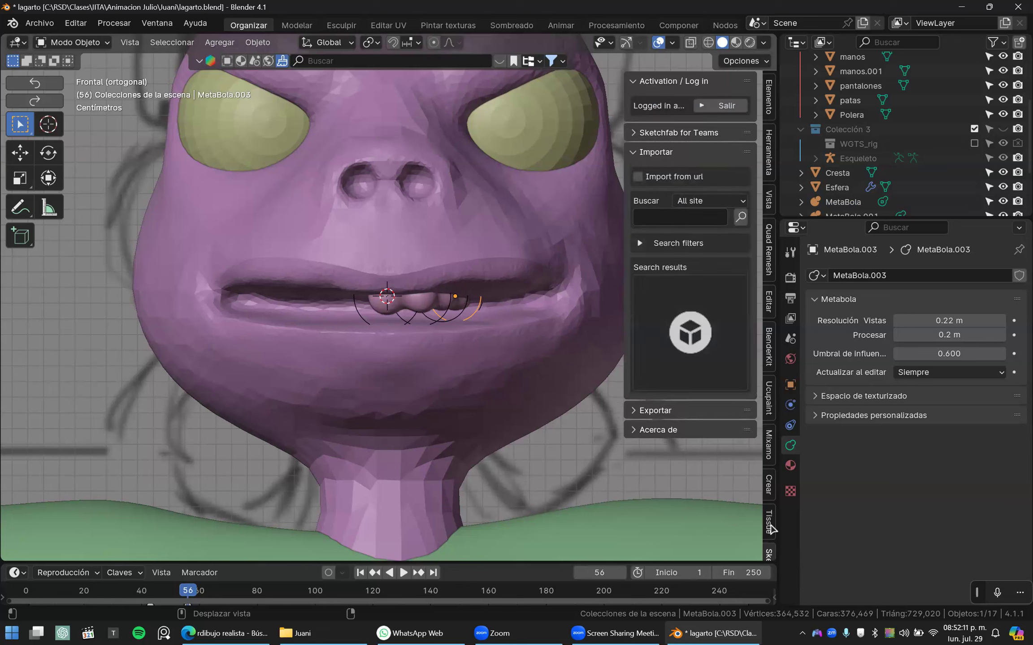
{"action": "scroll", "coordinate": [772, 529], "scroll_direction": "down", "scroll_amount": 5}
{"action": "left_click", "coordinate": [769, 542]}
{"action": "left_click", "coordinate": [644, 81]}
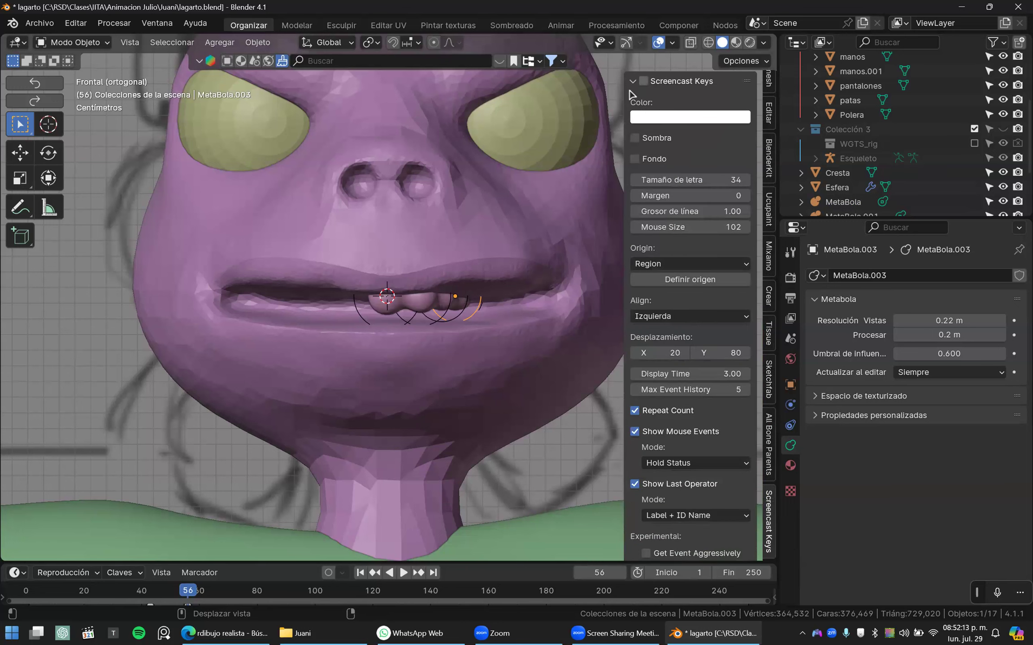
{"action": "key", "text": "n"}
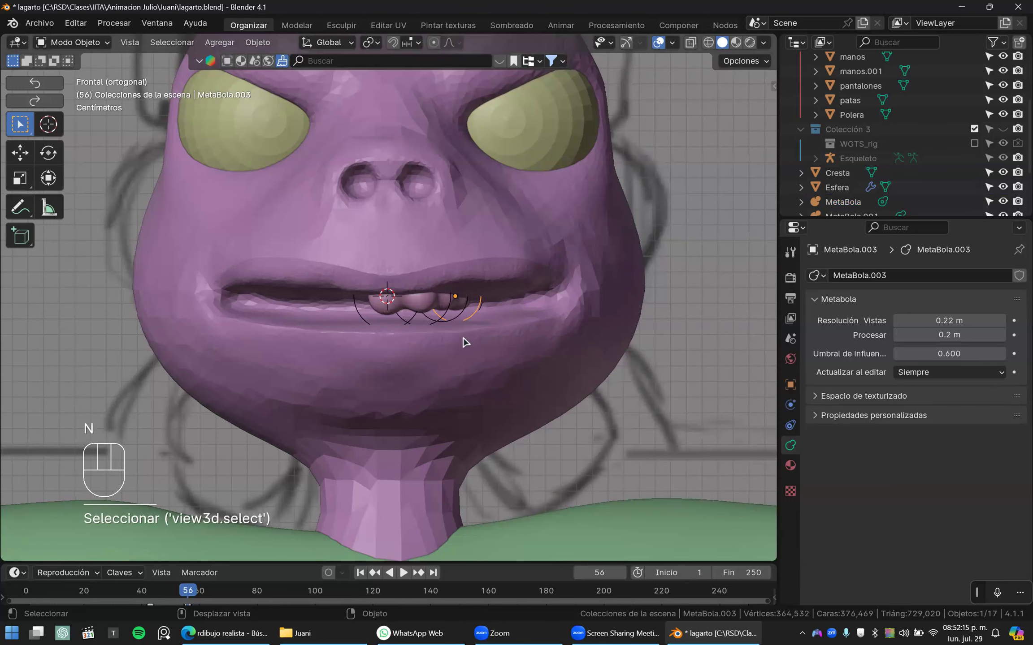
- Clip the front view to a horizontal band around the mouth and view the metaball chain from below
{"action": "key", "text": "alt+b"}
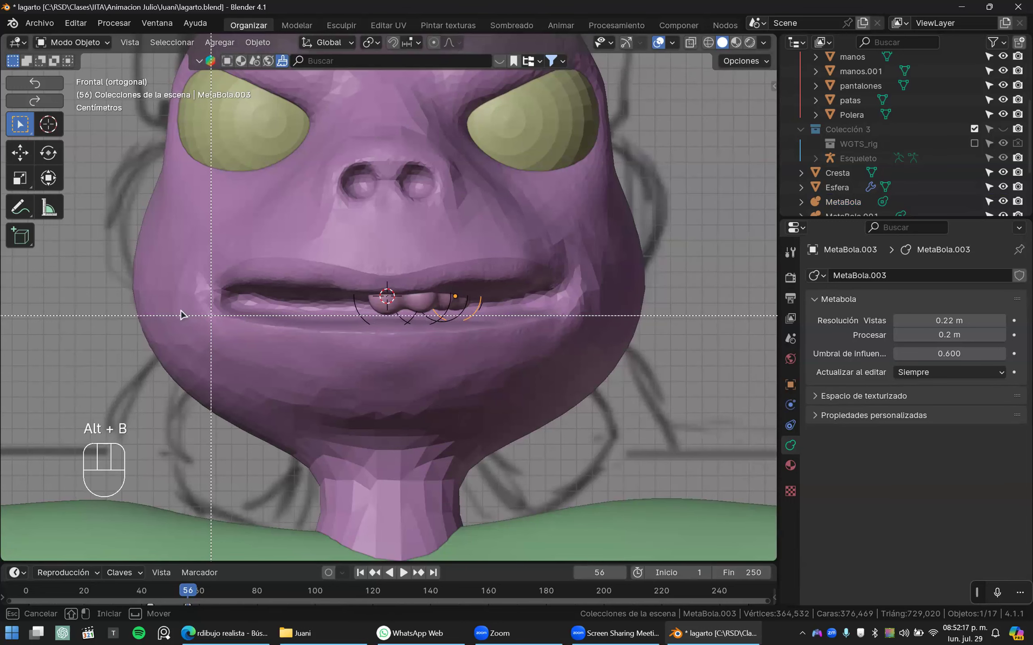
{"action": "left_click_drag", "start_coordinate": [152, 318], "coordinate": [621, 198]}
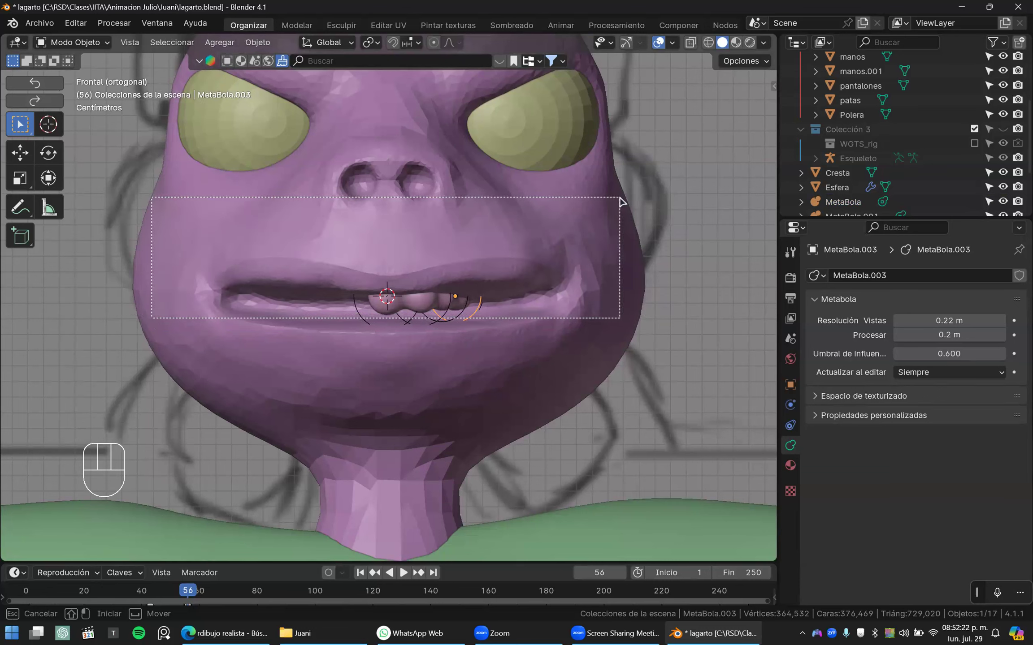
{"action": "left_click", "coordinate": [394, 339]}
{"action": "middle_click_drag", "start_coordinate": [414, 310], "coordinate": [434, 298]}
{"action": "key", "text": "ctrl+KP_7"}
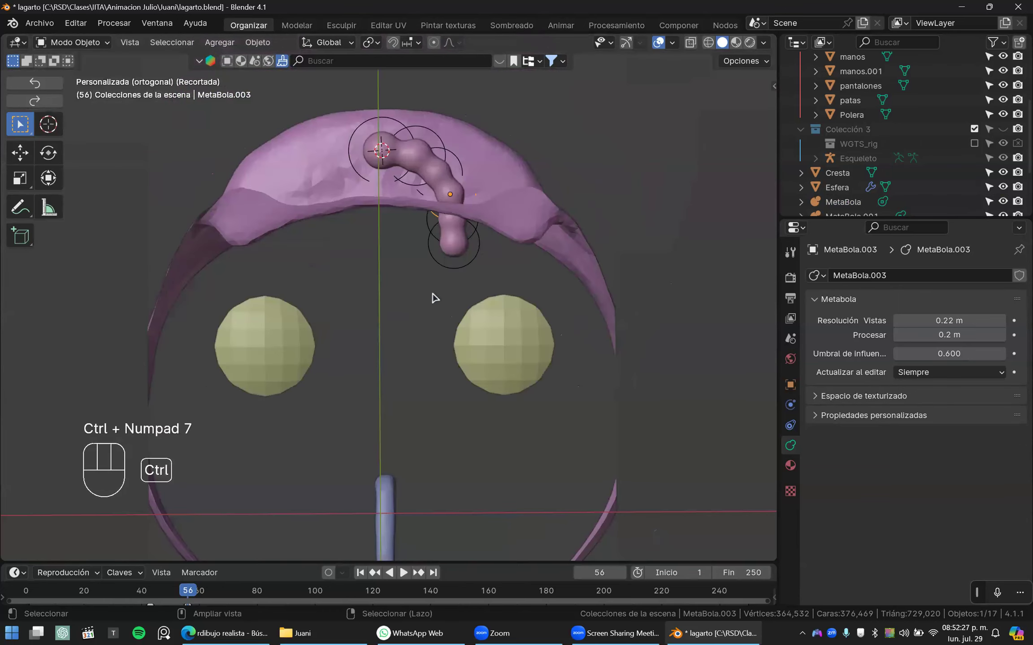
{"action": "middle_click_drag", "start_coordinate": [472, 345], "coordinate": [491, 454], "text": "shift"}
{"action": "scroll", "coordinate": [543, 385], "scroll_direction": "up", "scroll_amount": 3}
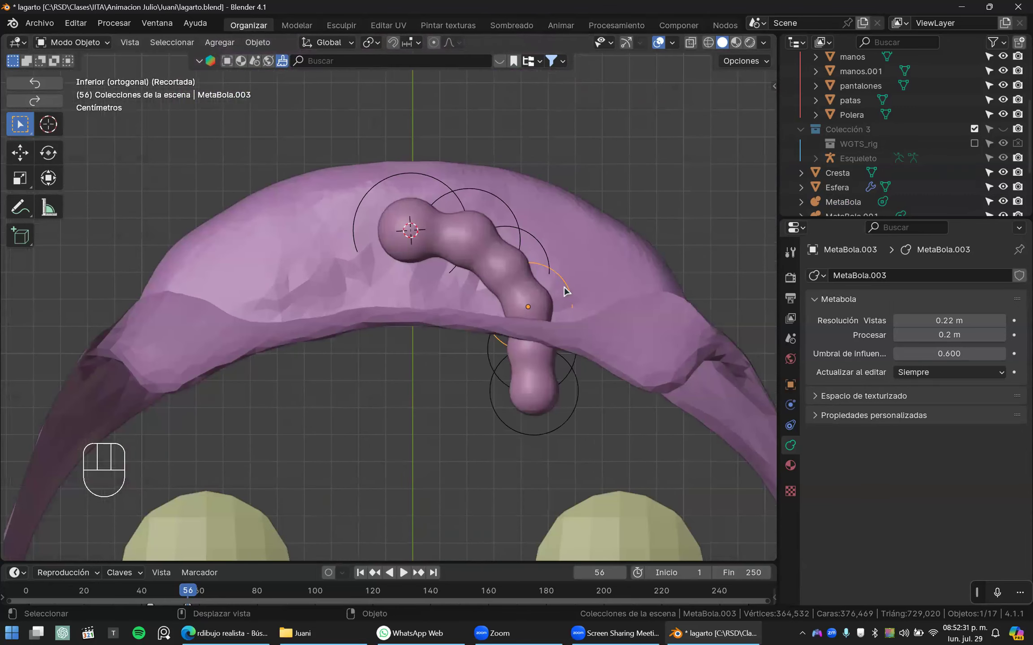
- Clear the clipping, clip the front view again to a tighter band around the mouth, and return to the bottom view
{"action": "key", "text": "KP_1"}
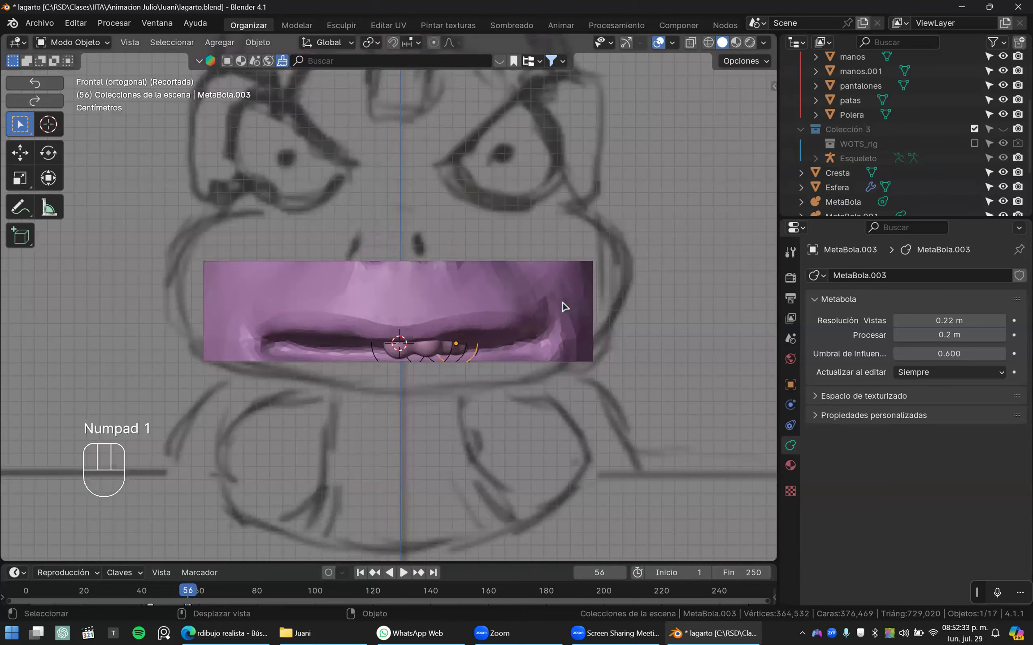
{"action": "key", "text": "alt+b"}
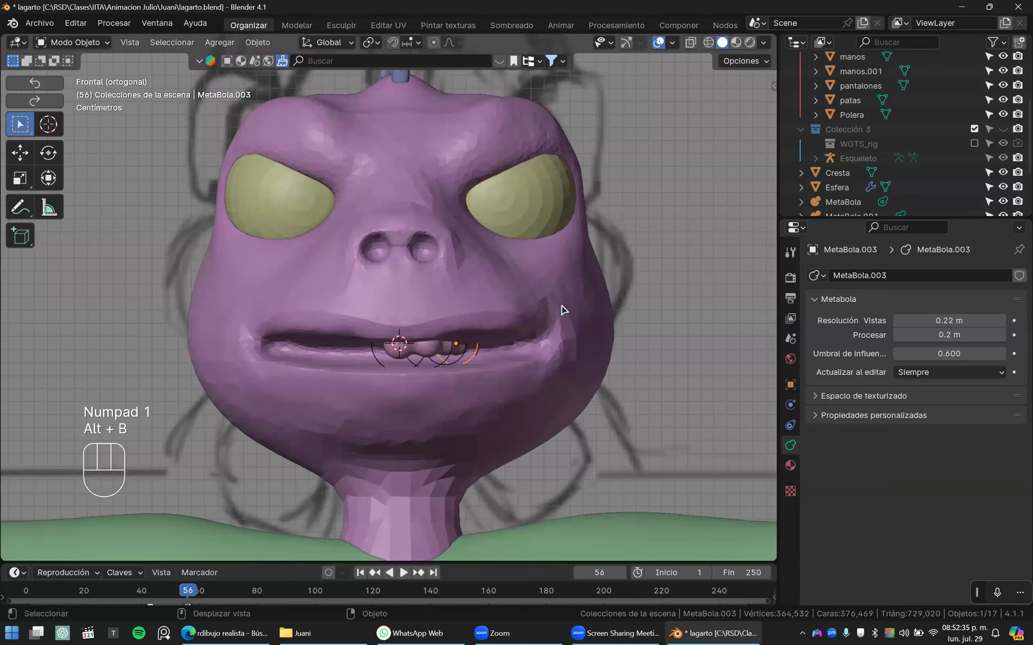
{"action": "scroll", "coordinate": [358, 386], "scroll_direction": "up", "scroll_amount": 2}
{"action": "key", "text": "alt+b"}
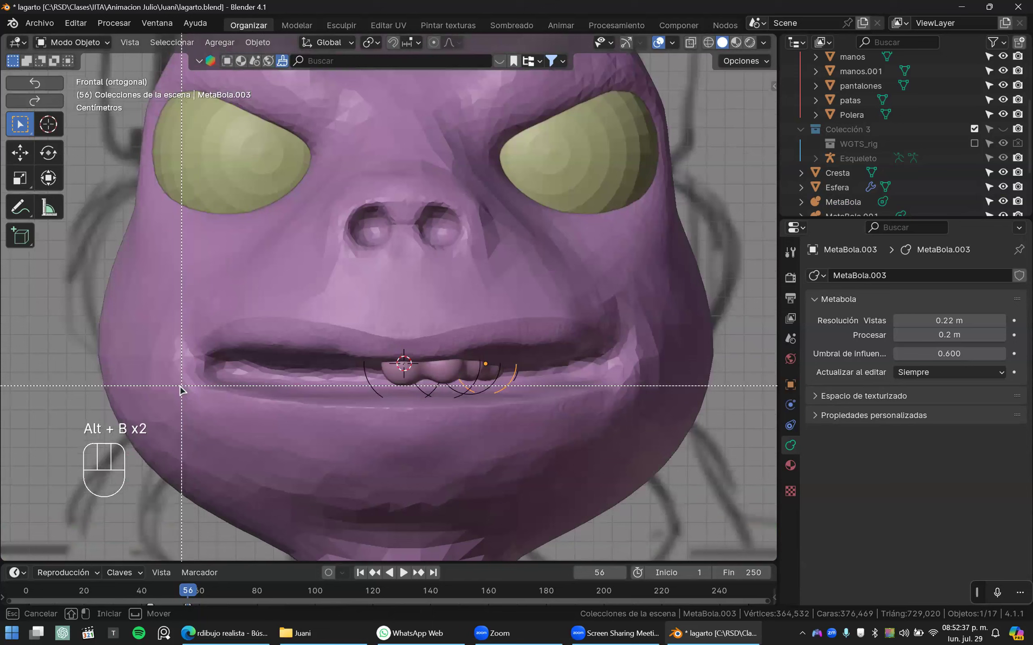
{"action": "left_click_drag", "start_coordinate": [180, 387], "coordinate": [658, 267]}
{"action": "key", "text": "ctrl+KP_7"}
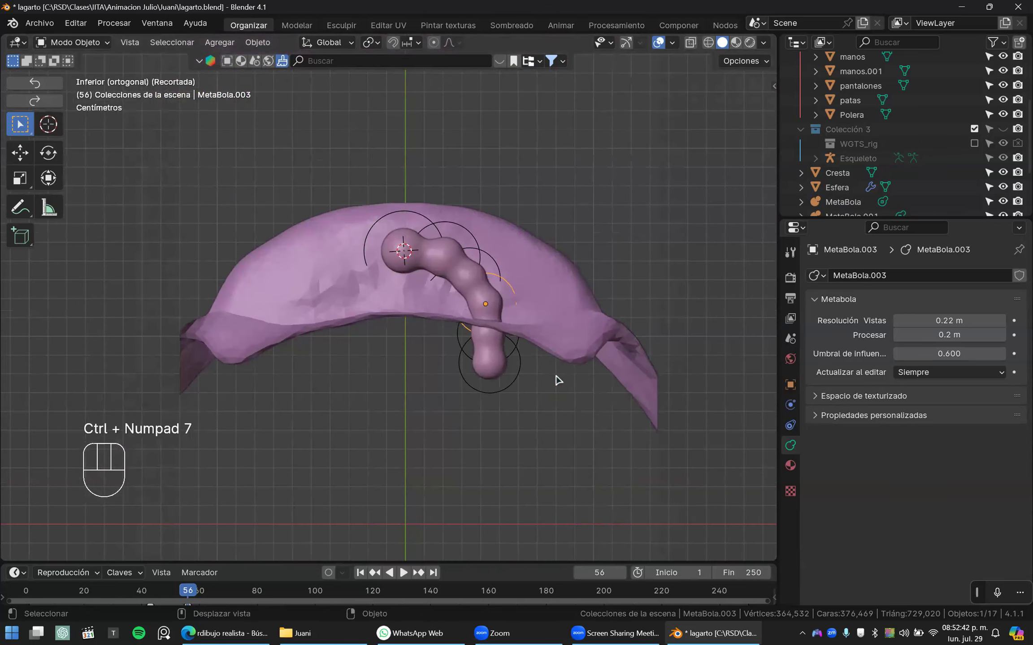
{"action": "scroll", "coordinate": [539, 313], "scroll_direction": "up", "scroll_amount": 2}
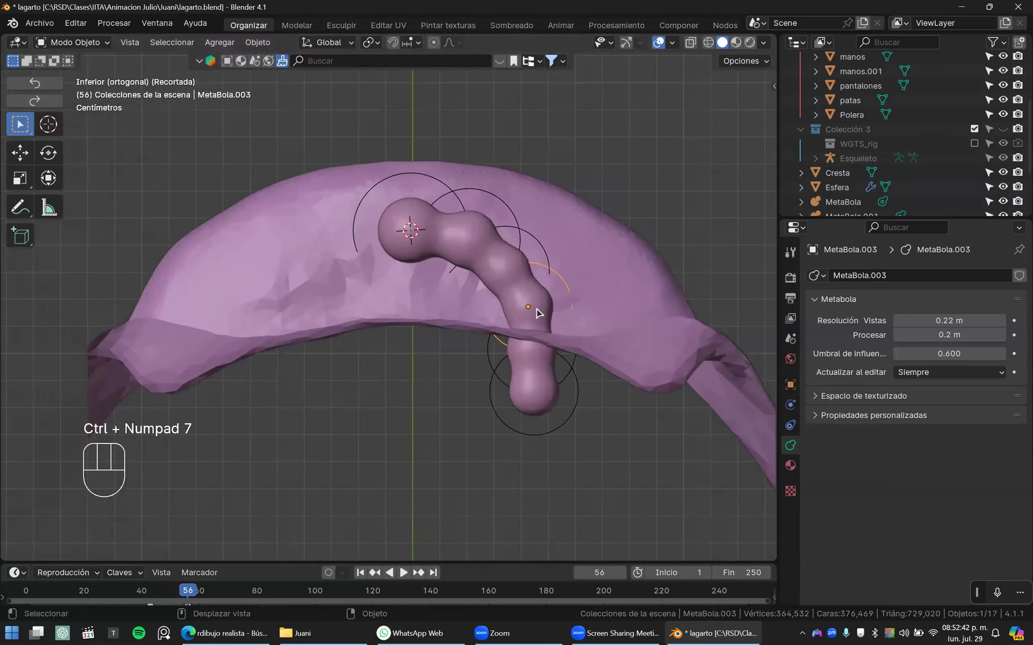
- Move the second, third and fourth metaballs outward along the mouth's curve, shifting the fourth about 0.008 m in X and -0.011 m in Y
{"action": "left_click", "coordinate": [516, 228]}
{"action": "key", "text": "g"}
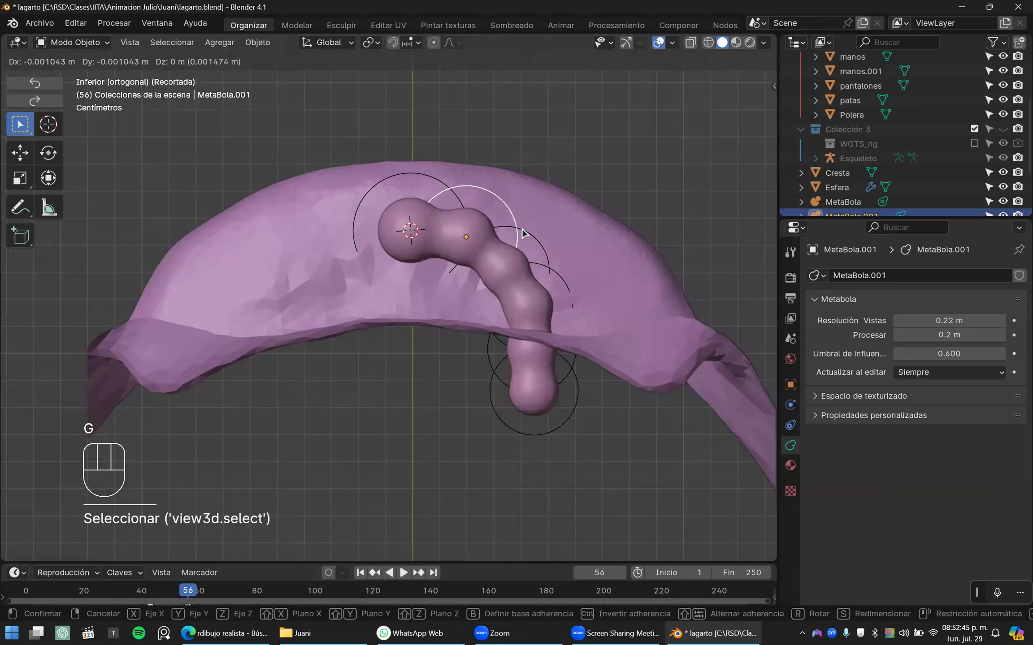
{"action": "left_click", "coordinate": [532, 212]}
{"action": "left_click", "coordinate": [562, 271]}
{"action": "key", "text": "g"}
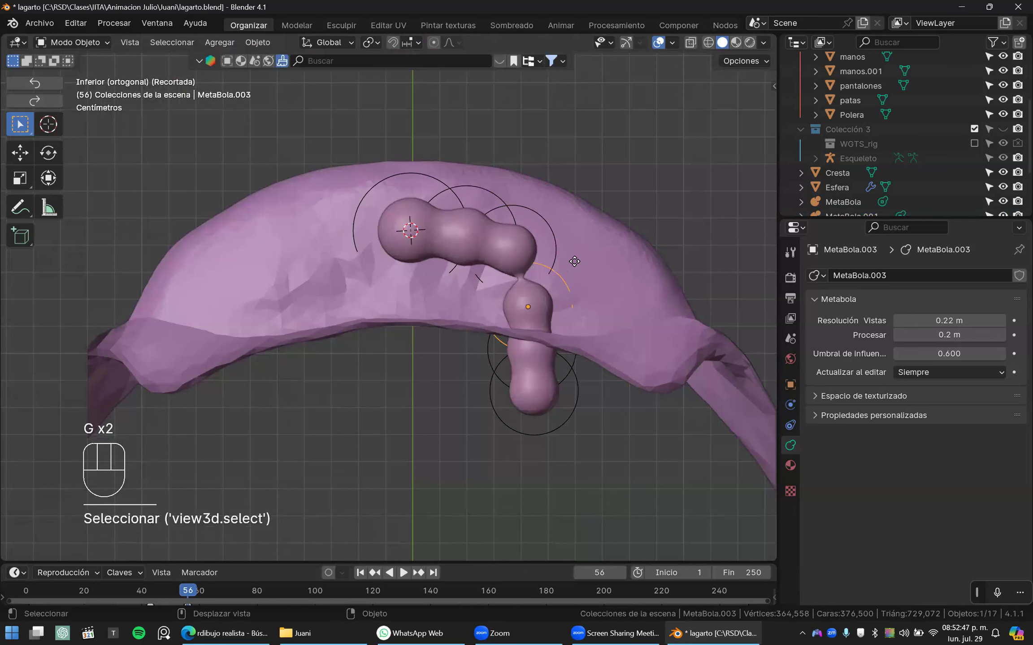
{"action": "left_click", "coordinate": [575, 360]}
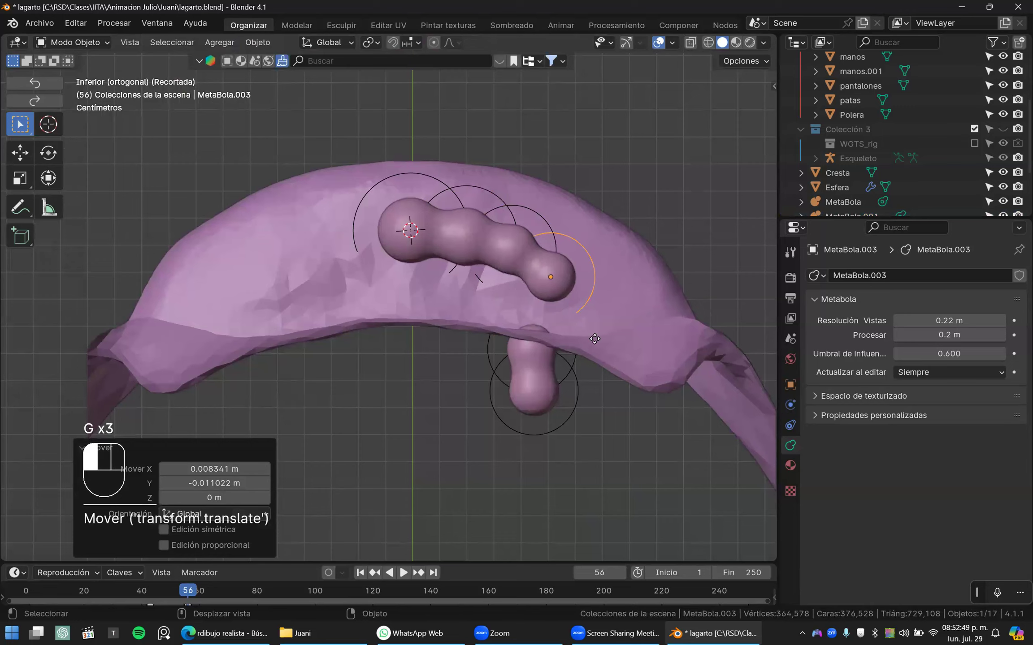
- Move the last two metaballs outward to extend the chain along the mouth's curve toward its corner
{"action": "left_click", "coordinate": [574, 367]}
{"action": "key", "text": "g"}
{"action": "right_click", "coordinate": [572, 376]}
{"action": "left_click", "coordinate": [572, 375]}
{"action": "key", "text": "g"}
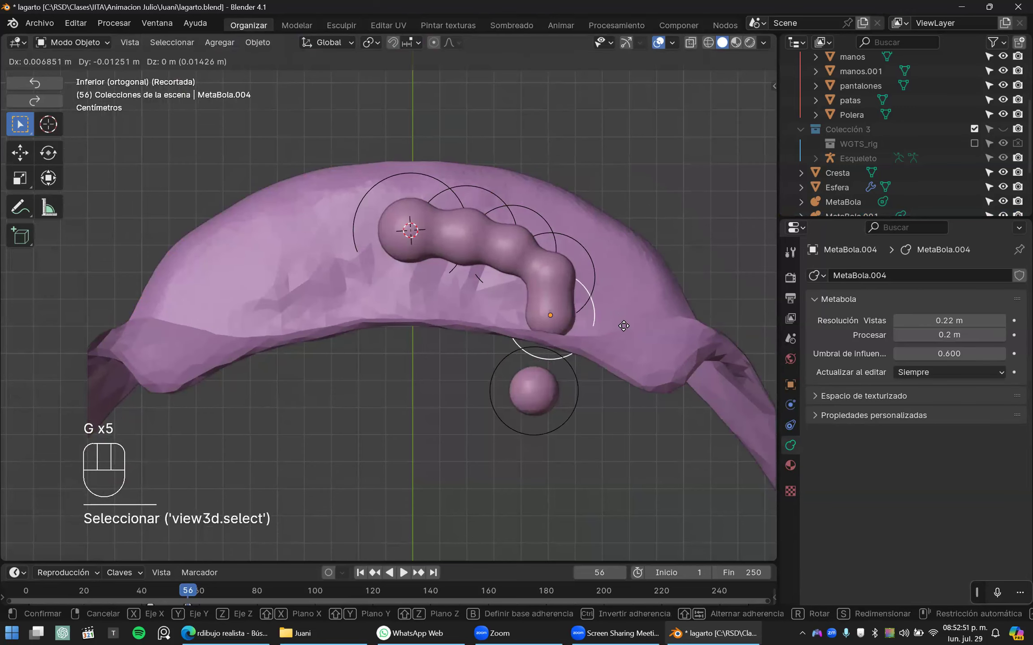
{"action": "left_click", "coordinate": [576, 391]}
{"action": "left_click", "coordinate": [576, 389]}
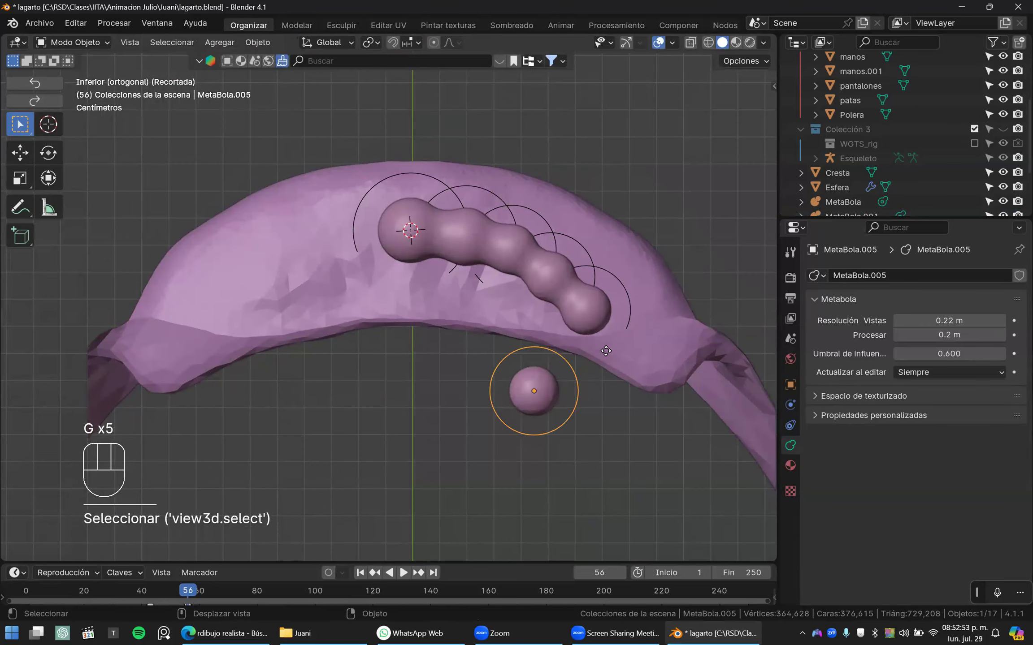
{"action": "key", "text": "g"}
{"action": "left_click", "coordinate": [663, 314]}
- Move the fourth and third metaballs about -0.0027 m in Y toward the front of the mouth to smooth the chain's curve
{"action": "left_click", "coordinate": [587, 254]}
{"action": "key", "text": "g"}
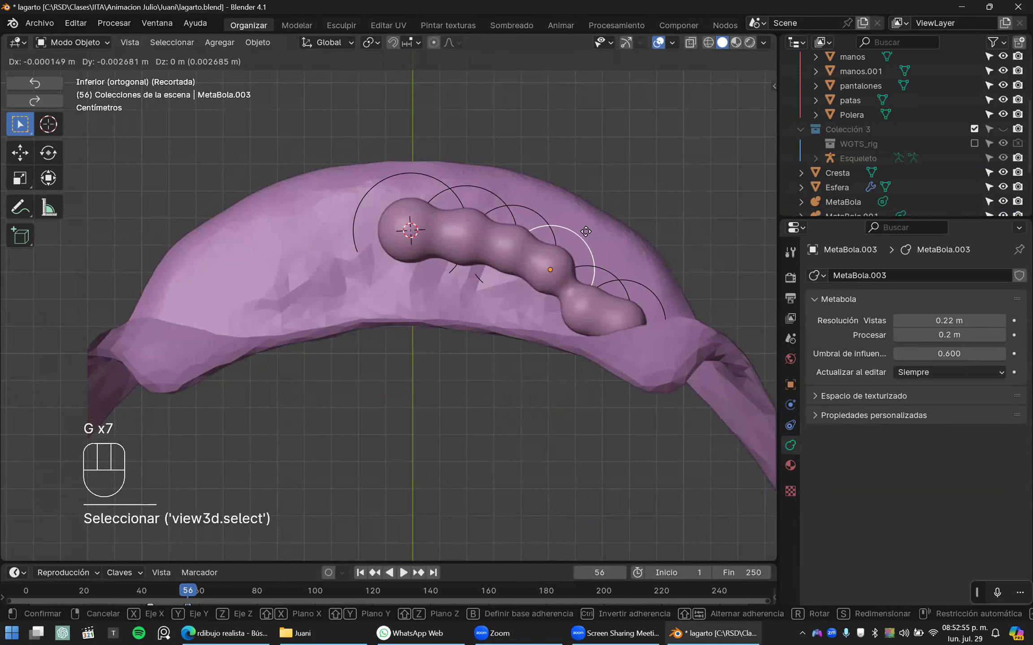
{"action": "left_click", "coordinate": [502, 215]}
{"action": "left_click", "coordinate": [521, 214]}
{"action": "left_click", "coordinate": [520, 210]}
{"action": "key", "text": "g"}
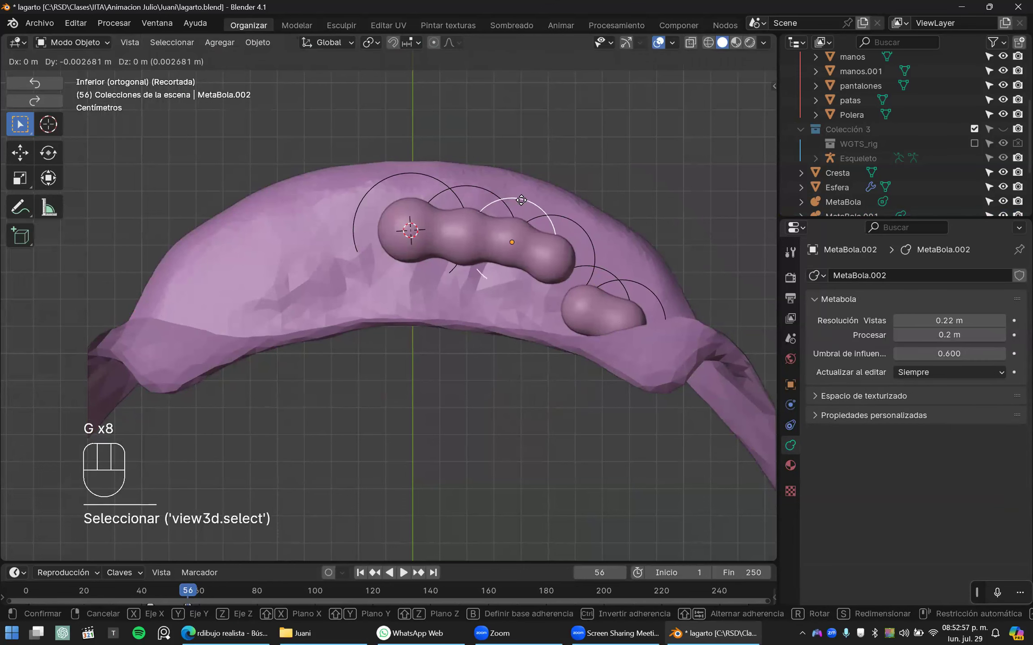
{"action": "left_click", "coordinate": [606, 272]}
- Bring the fifth metaball into line with the chain, finishing with a shift of about 0.0012 m in X and 0.001 m in Y
{"action": "left_click", "coordinate": [605, 248]}
{"action": "key", "text": "g"}
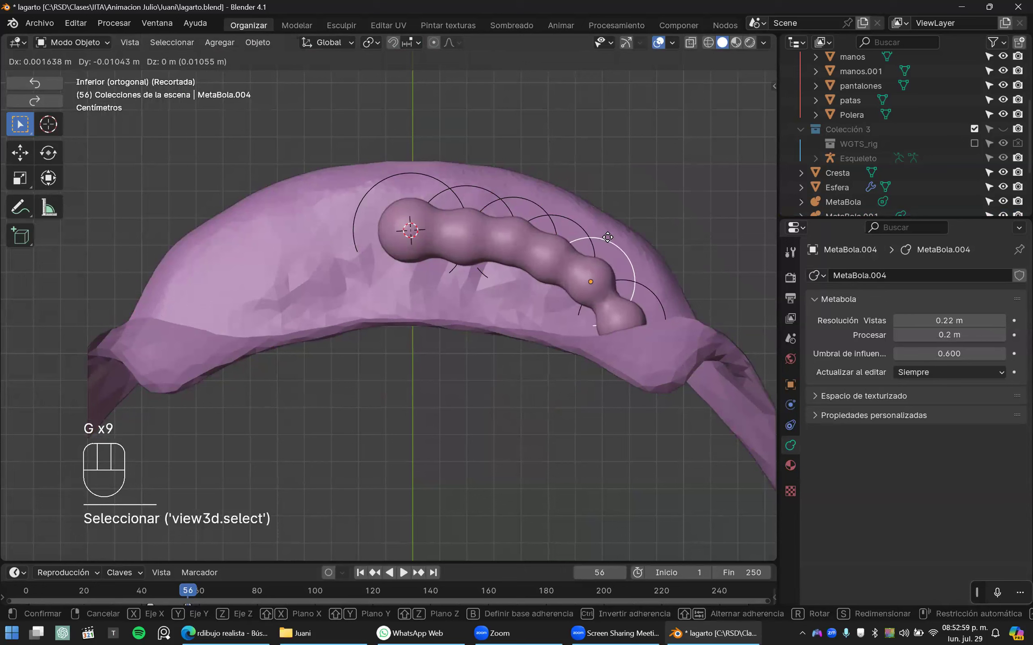
{"action": "left_click", "coordinate": [640, 292]}
{"action": "key", "text": "g"}
{"action": "left_click", "coordinate": [644, 294]}
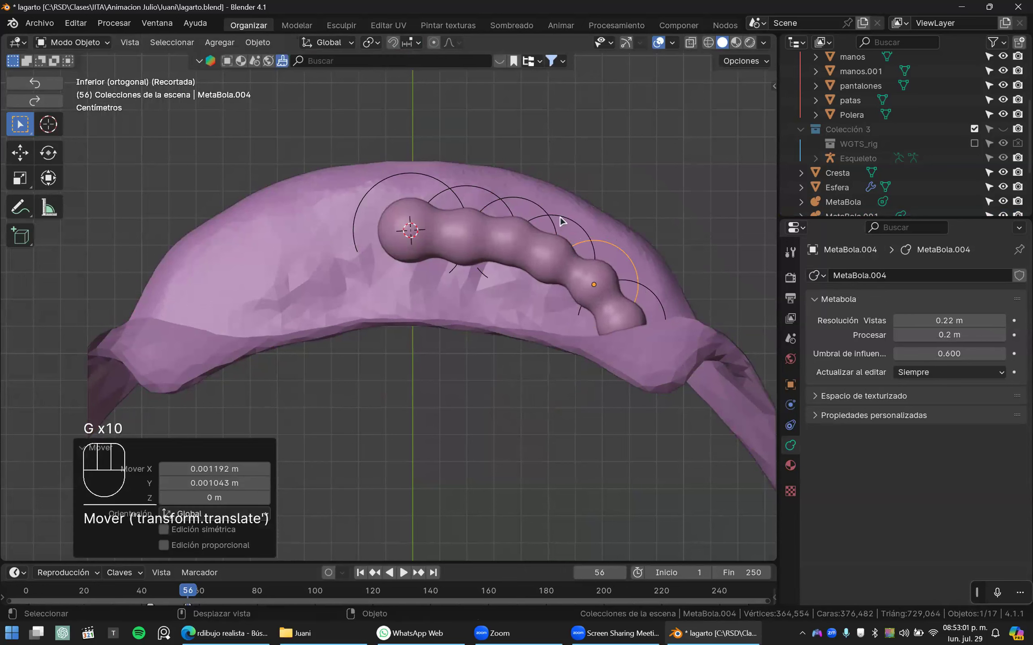
- Move the last three metaballs together about 0.0019 m in X and 0.0007 m in Y
{"action": "left_click", "coordinate": [587, 237], "text": "shift"}
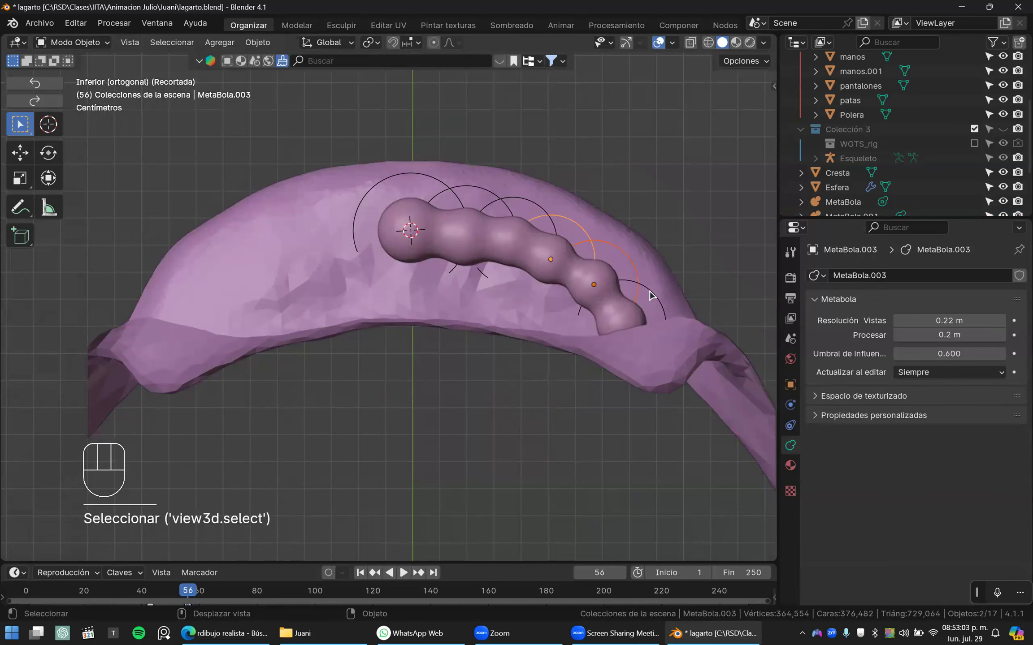
{"action": "key", "text": "shift+d"}
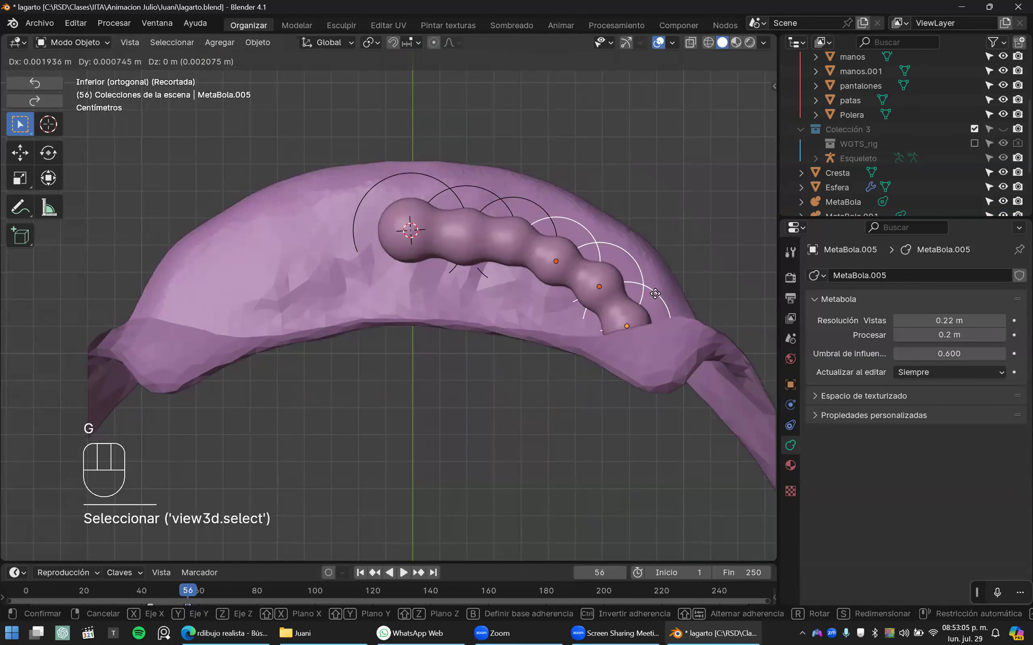
{"action": "left_click", "coordinate": [655, 294]}
- Move the second metaball about -0.0016 m in X and Y, scale it down, and reposition it beside the first
{"action": "left_click", "coordinate": [464, 192]}
{"action": "key", "text": "g"}
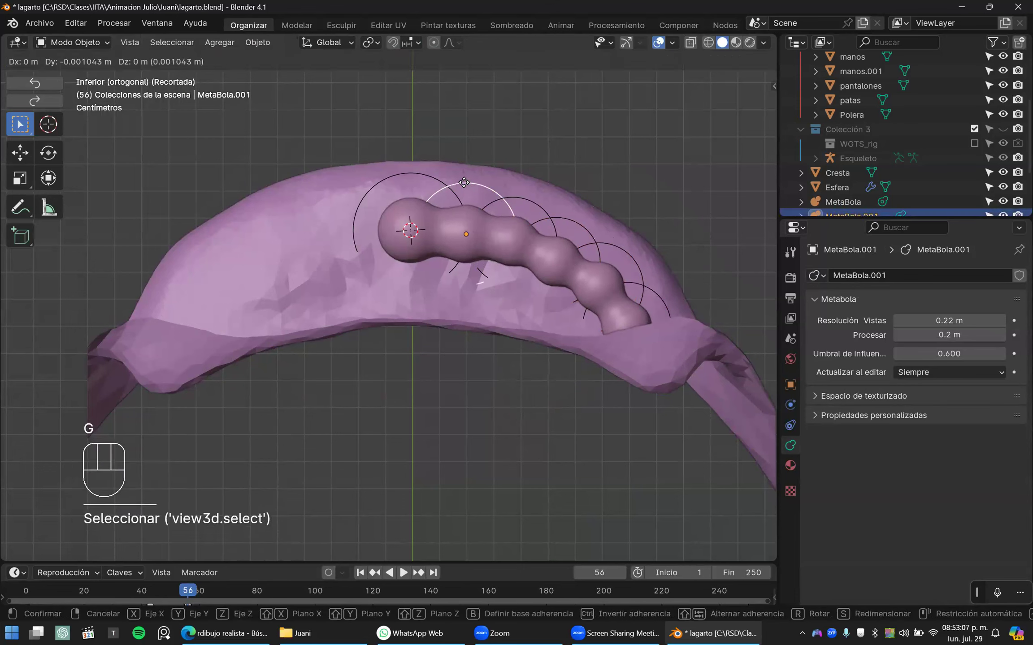
{"action": "left_click", "coordinate": [457, 182]}
{"action": "key", "text": "s"}
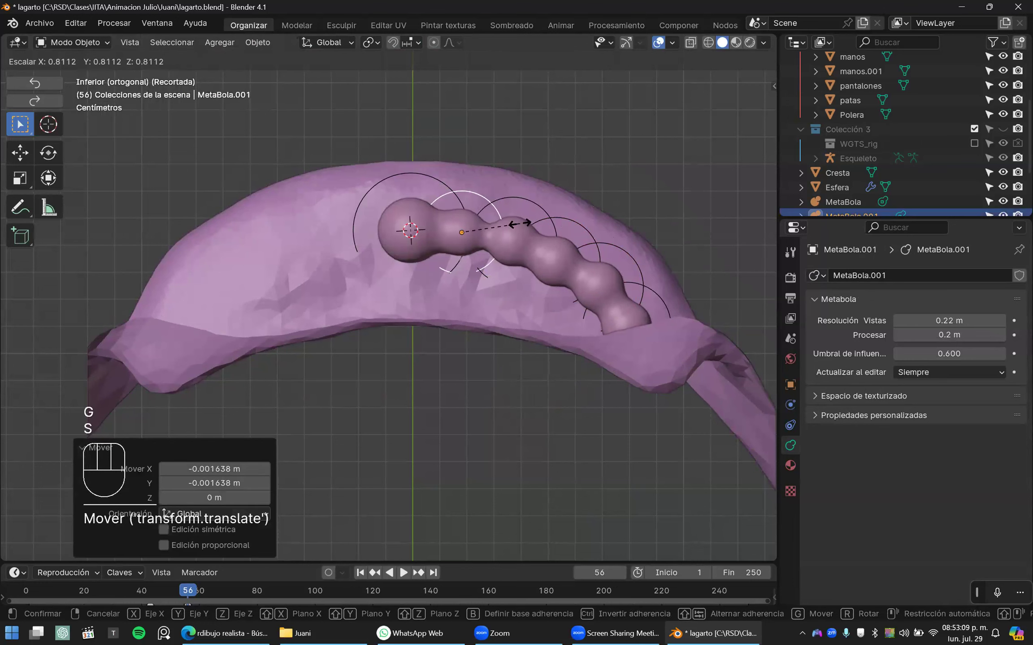
{"action": "left_click", "coordinate": [524, 227]}
{"action": "key", "text": "g"}
{"action": "left_click", "coordinate": [434, 180]}
- Scale the first metaball down to about 0.89 and shift it about 0.001 m along Y on the mouth's centre line
{"action": "left_click", "coordinate": [433, 175]}
{"action": "key", "text": "g"}
{"action": "left_click", "coordinate": [433, 175]}
{"action": "key", "text": "s"}
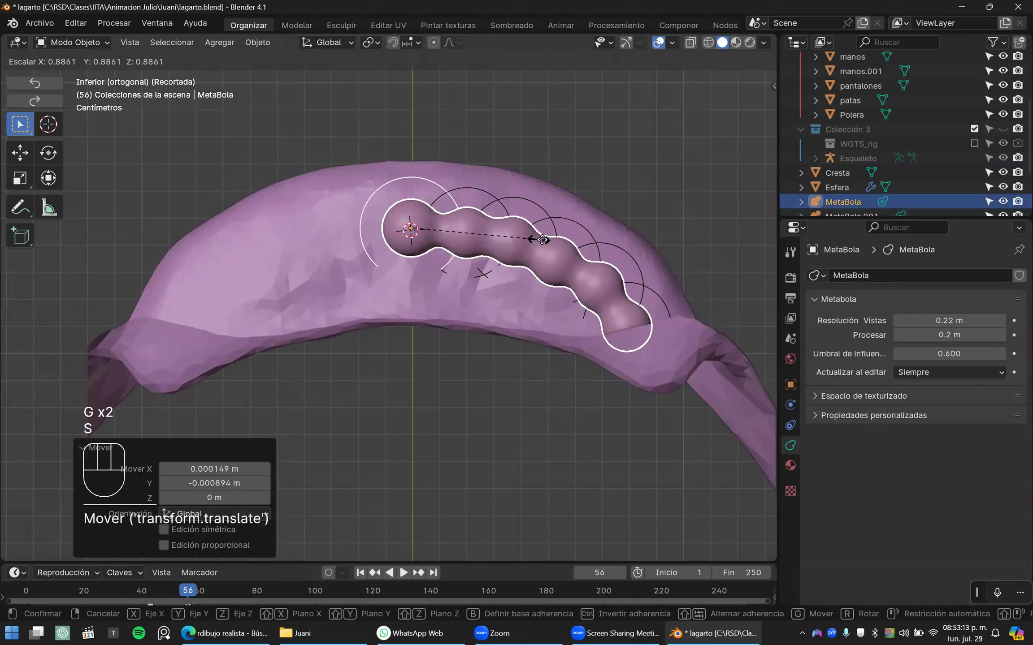
{"action": "left_click", "coordinate": [540, 245]}
{"action": "key", "text": "g"}
{"action": "right_click", "coordinate": [536, 247]}
{"action": "key", "text": "g"}
{"action": "key", "text": "y"}
{"action": "left_click", "coordinate": [514, 247]}
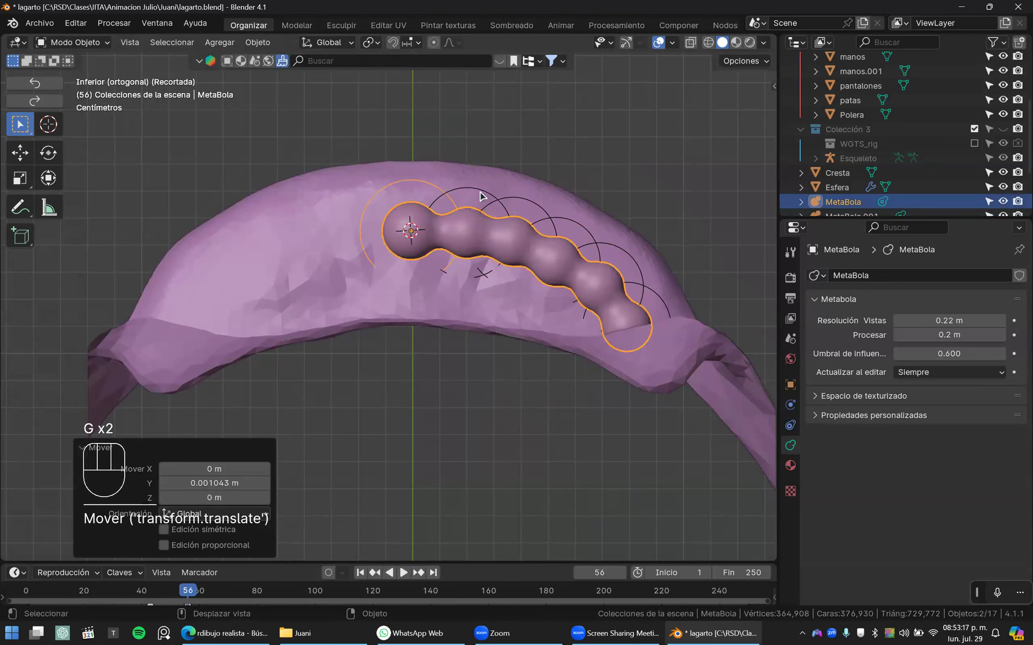
- Shift the second metaball about -0.001 m in X and open the choice of metaball primitives for a new object
{"action": "left_click", "coordinate": [480, 196]}
{"action": "key", "text": "g"}
{"action": "left_click", "coordinate": [468, 244]}
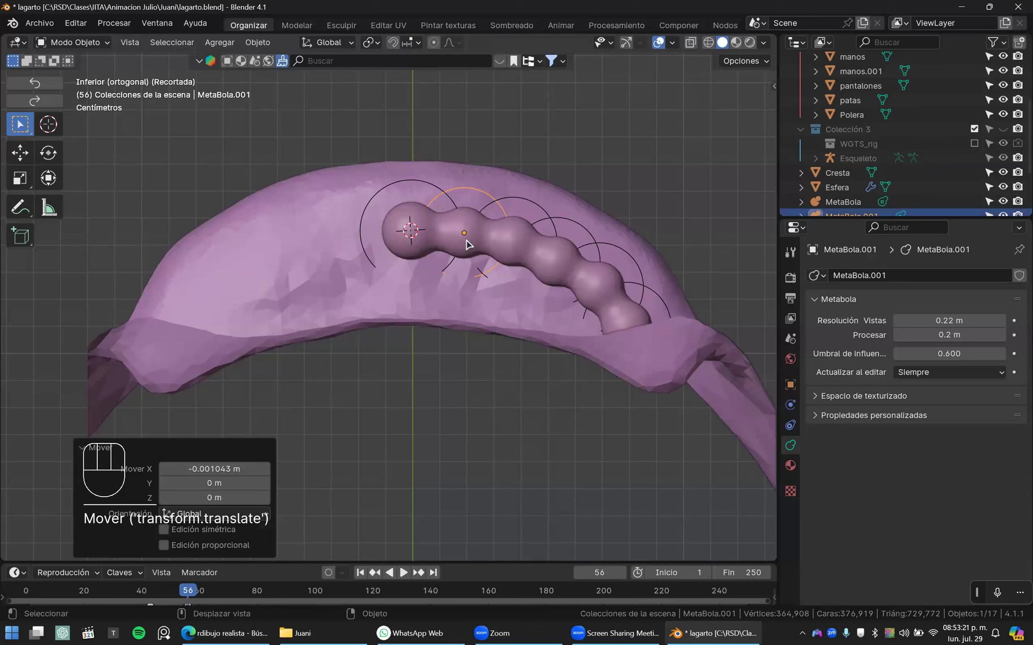
{"action": "key", "text": "shift+a"}
{"action": "key", "text": "Escape"}
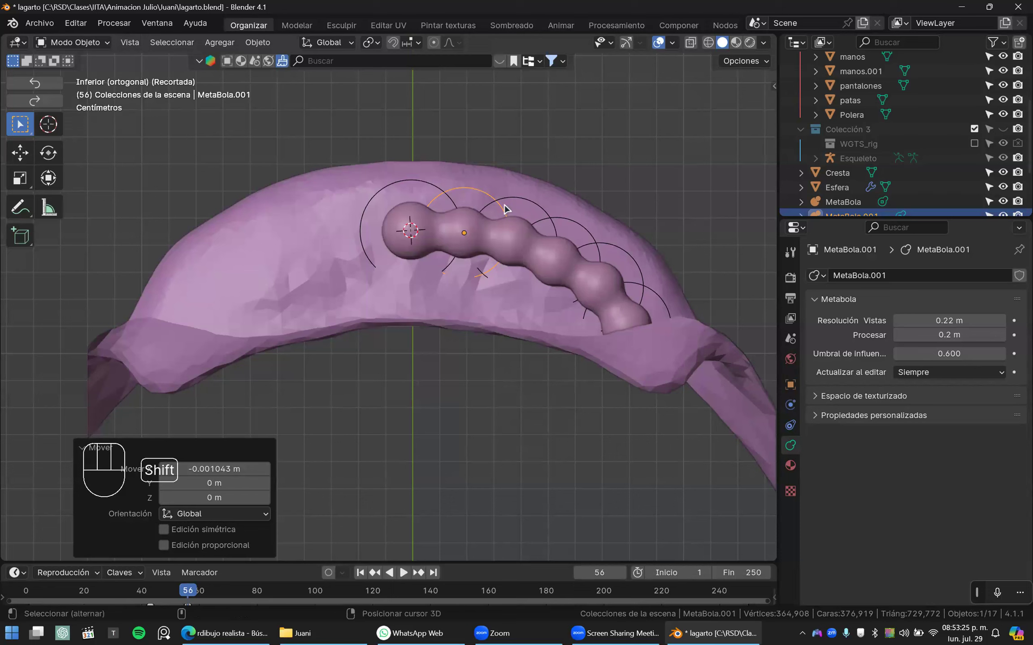
{"action": "key", "text": "shift+a"}
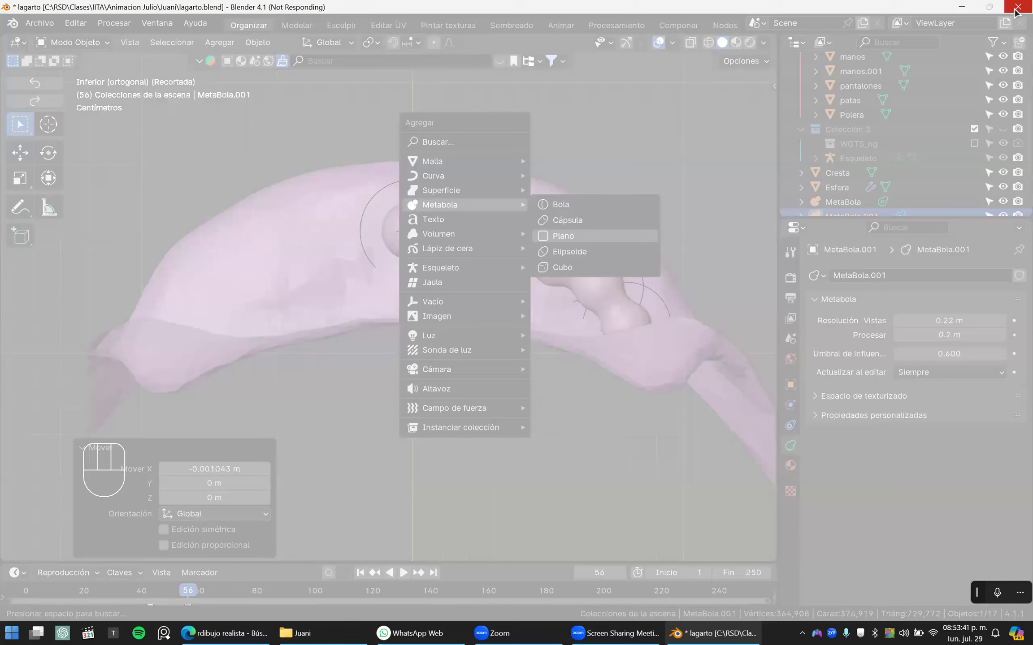
- End the frozen Blender process and recover lagarto_11972_autosave.blend in a new session
{"action": "left_click", "coordinate": [1017, 8]}
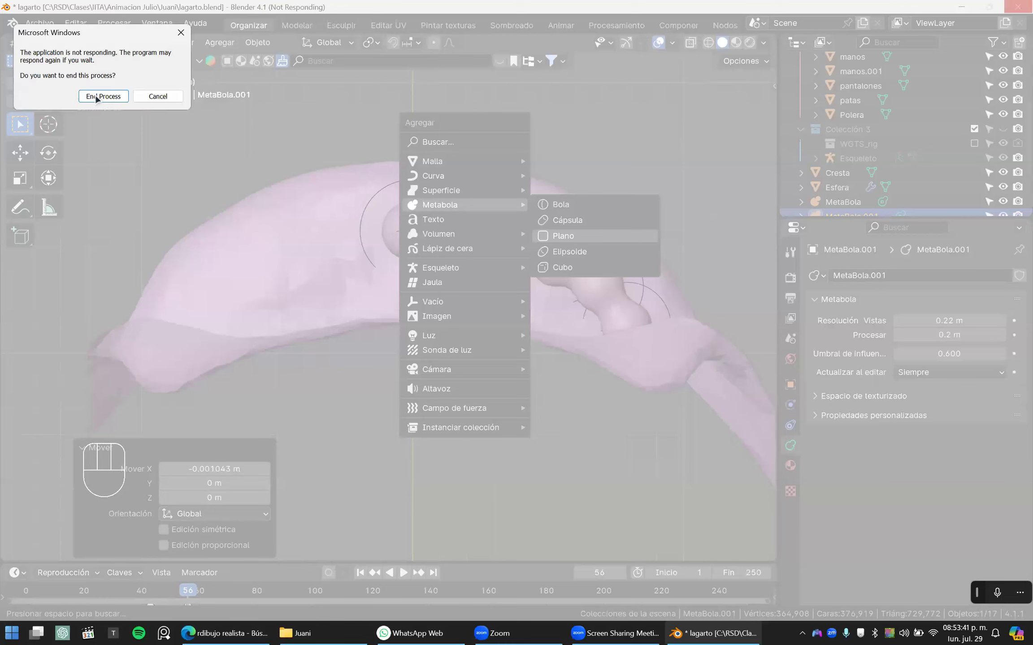
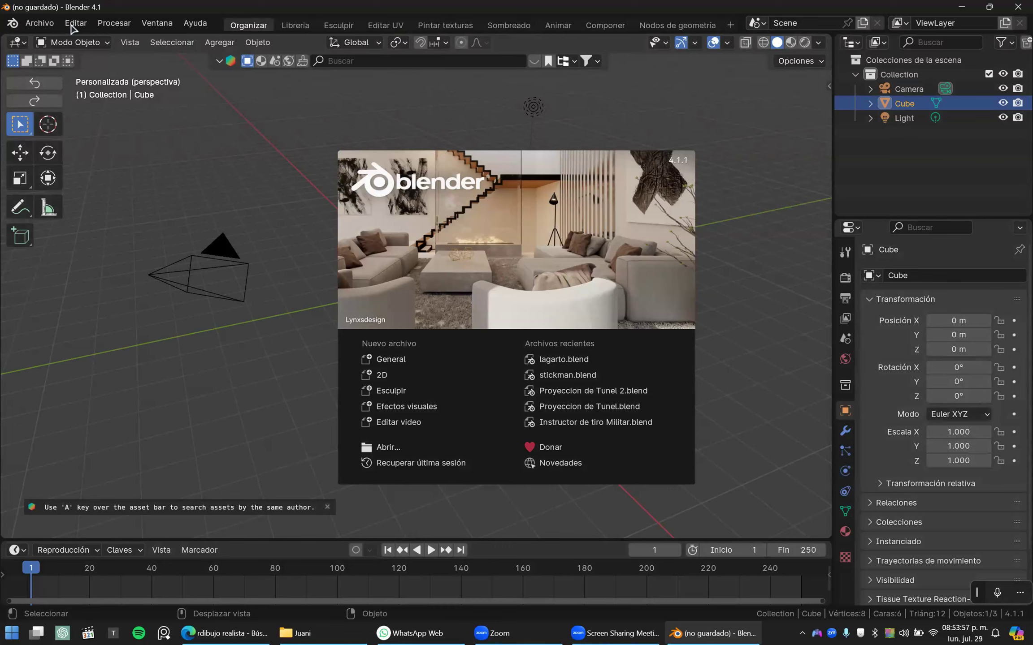
{"action": "left_click", "coordinate": [40, 23]}
{"action": "mouse_move", "coordinate": [78, 97]}
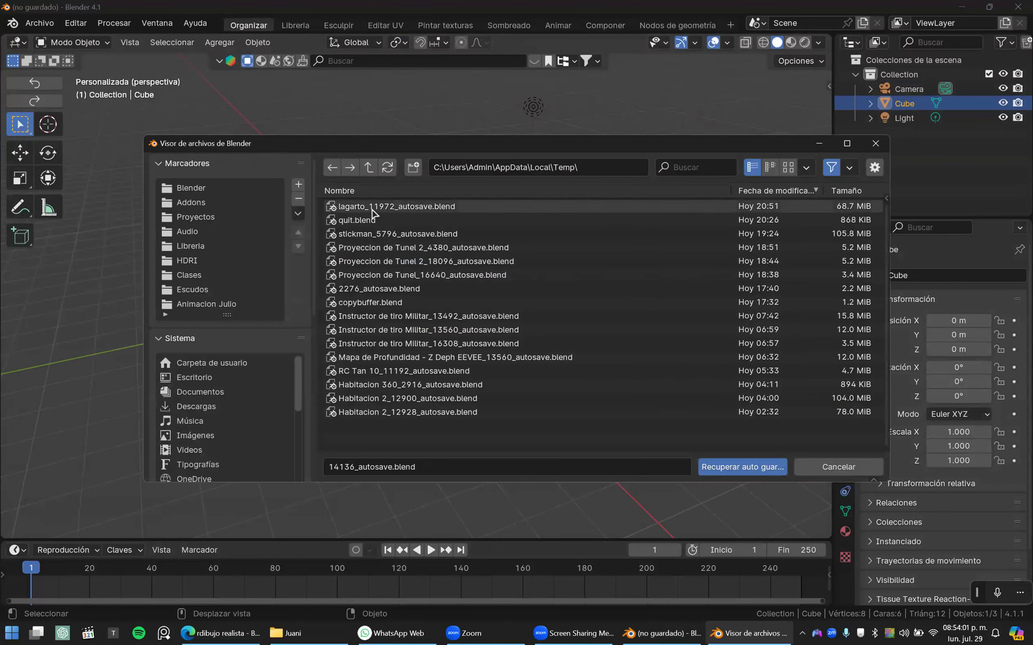
{"action": "double_click", "coordinate": [371, 209]}
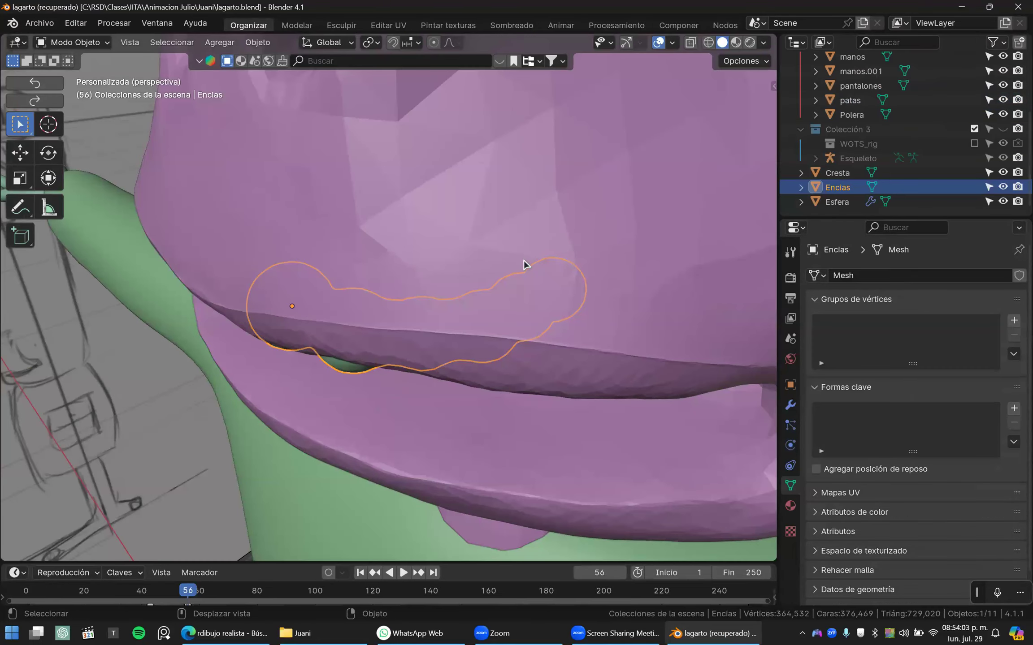
- Delete the Encias mesh and clip the front view to a horizontal band around the mouth
{"action": "key", "text": "x"}
{"action": "left_click", "coordinate": [532, 266]}
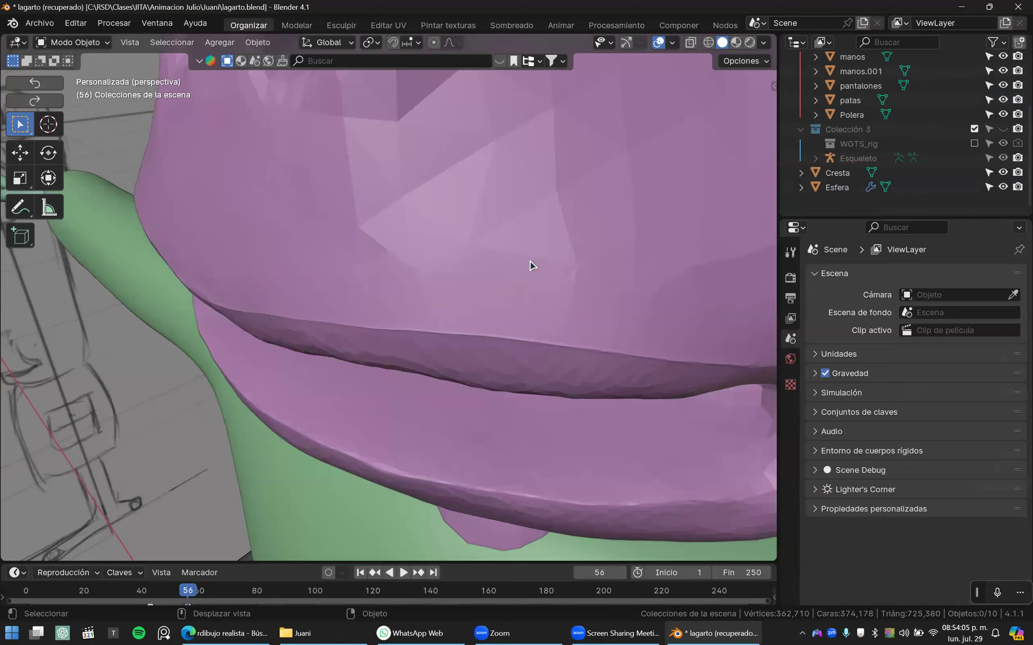
{"action": "key", "text": "KP_1"}
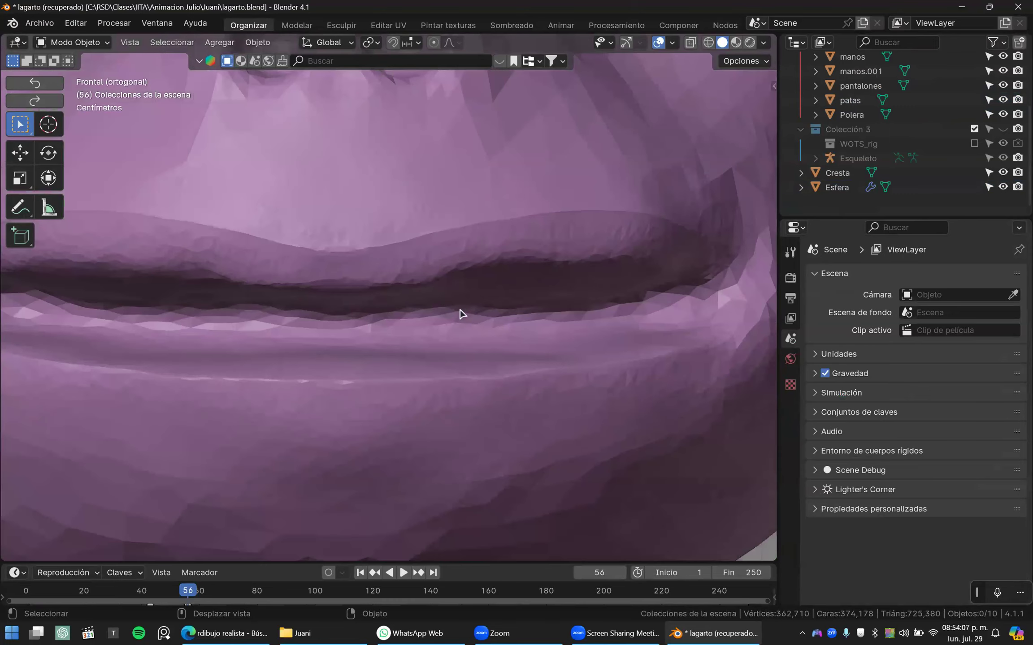
{"action": "scroll", "coordinate": [462, 314], "scroll_direction": "down", "scroll_amount": 6}
{"action": "key", "text": "b"}
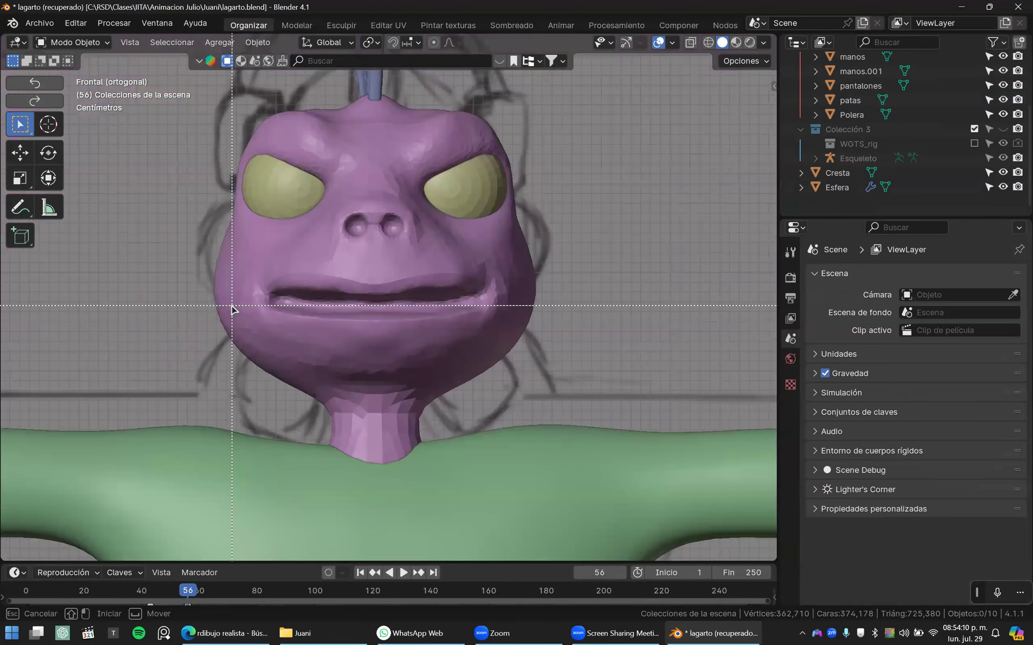
{"action": "left_click_drag", "start_coordinate": [222, 307], "coordinate": [525, 237]}
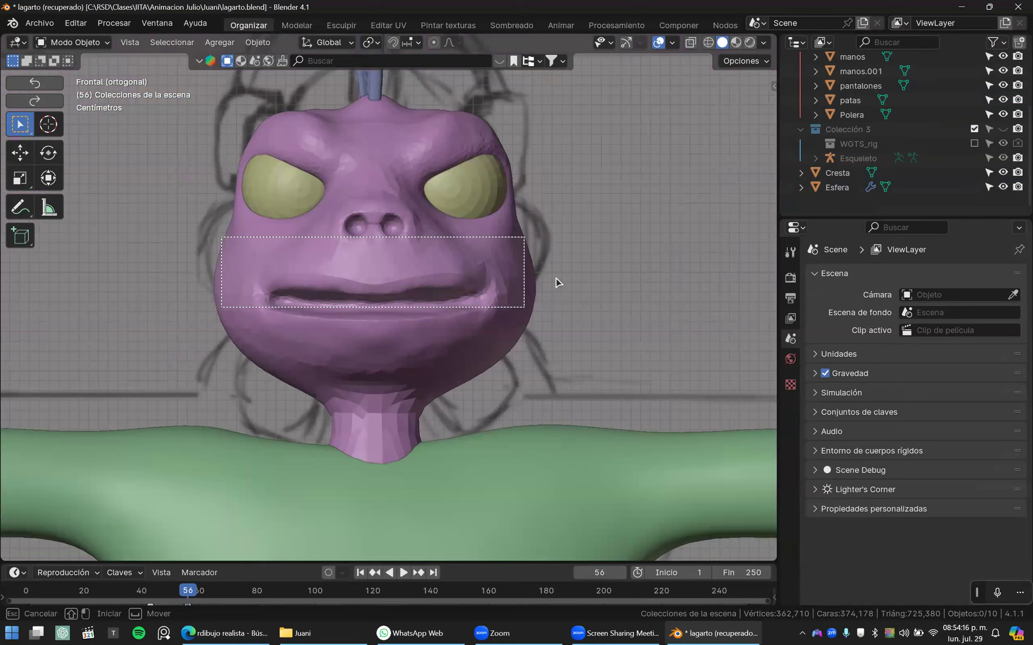
{"action": "left_click_drag", "start_coordinate": [557, 282], "coordinate": [557, 284]}
- Add a ball metaball at the 3D cursor in the mouth and set its radius to 0.05 m
{"action": "key", "text": "ctrl+KP_7"}
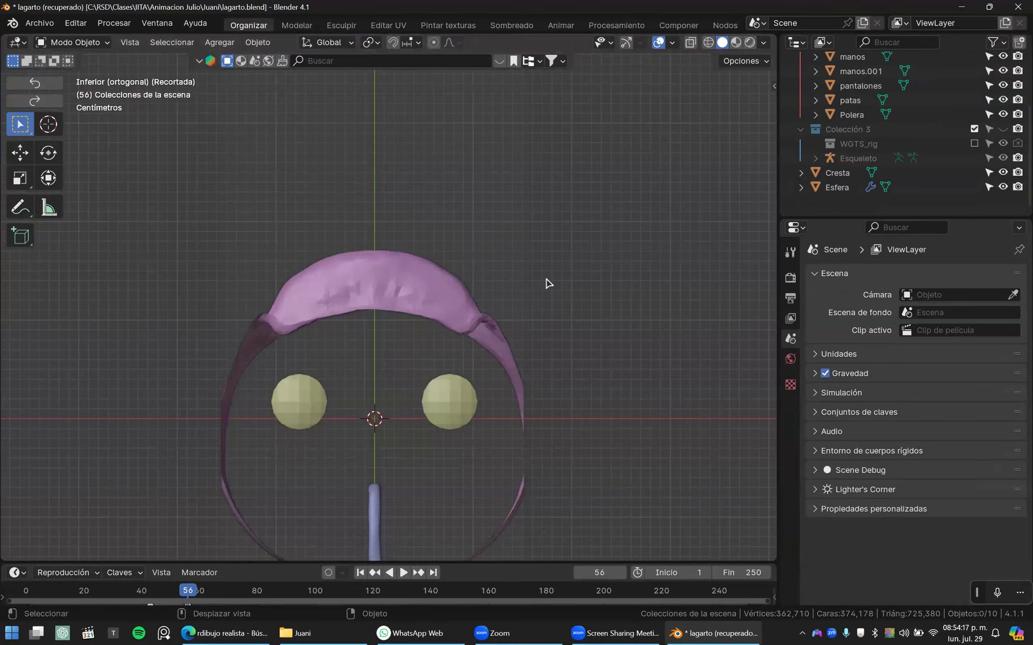
{"action": "scroll", "coordinate": [365, 242], "scroll_direction": "up", "scroll_amount": 4}
{"action": "key", "text": "shift+a"}
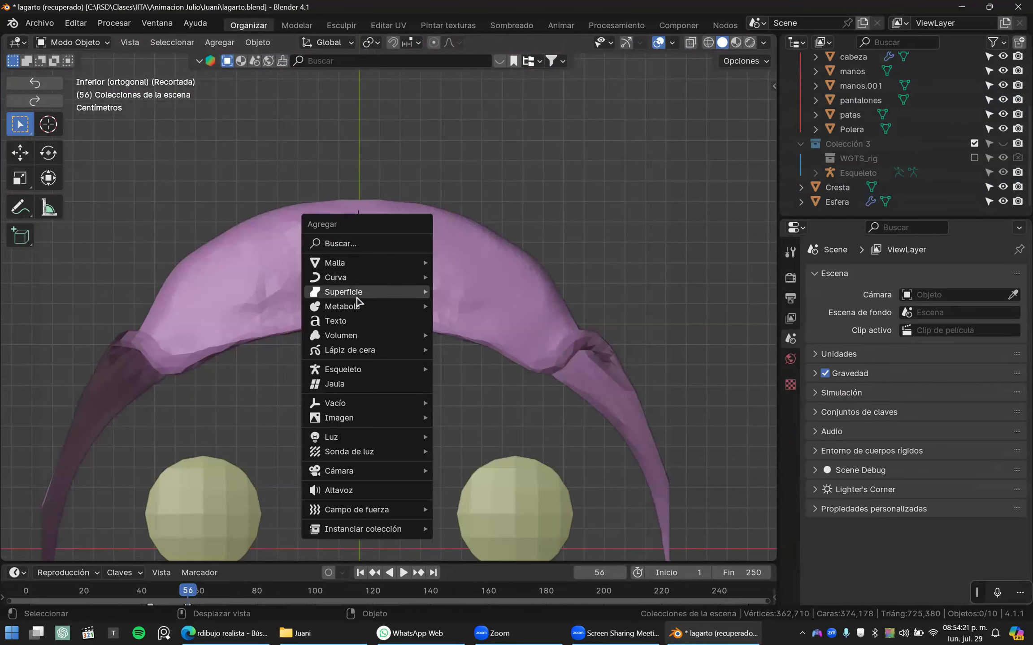
{"action": "mouse_move", "coordinate": [361, 309]}
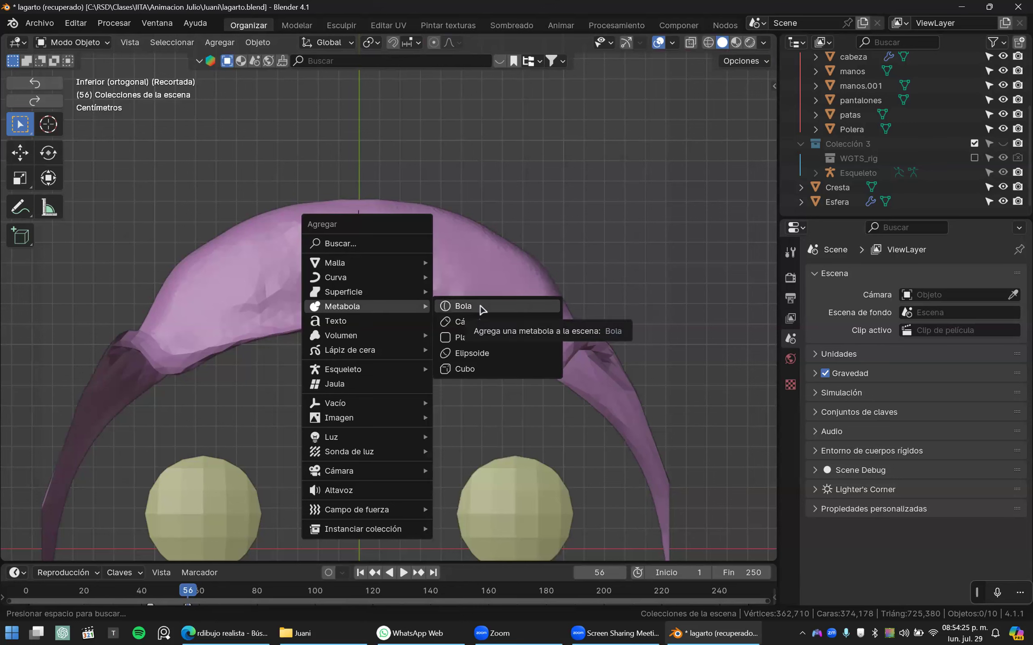
{"action": "left_click", "coordinate": [482, 310]}
{"action": "scroll", "coordinate": [507, 306], "scroll_direction": "down", "scroll_amount": 7}
{"action": "middle_click_drag", "start_coordinate": [505, 271], "coordinate": [553, 341]}
{"action": "key", "text": "s"}
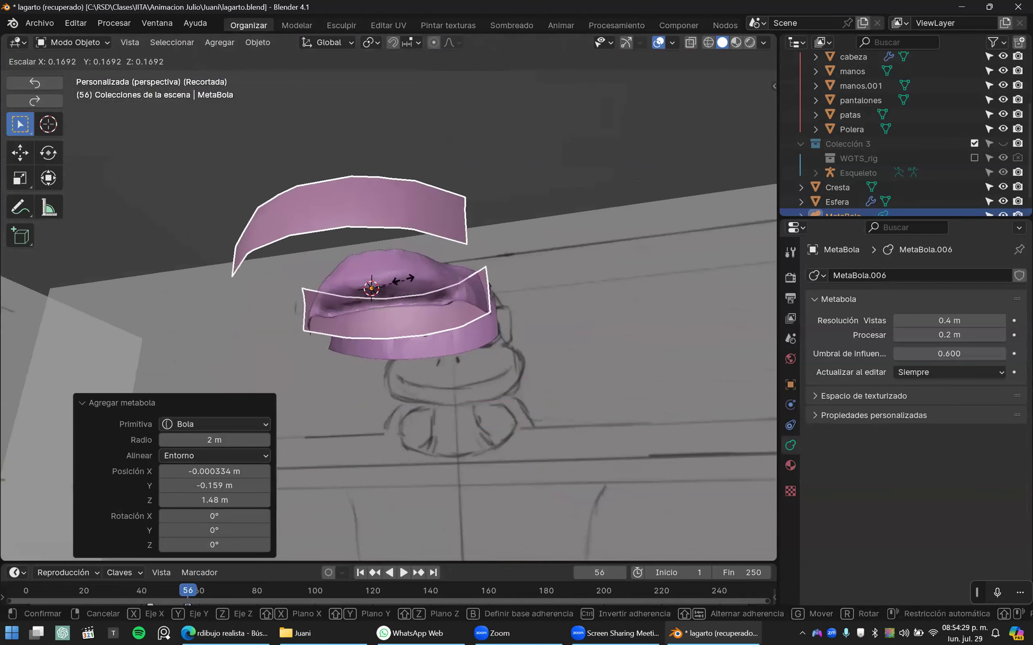
{"action": "left_click", "coordinate": [403, 282]}
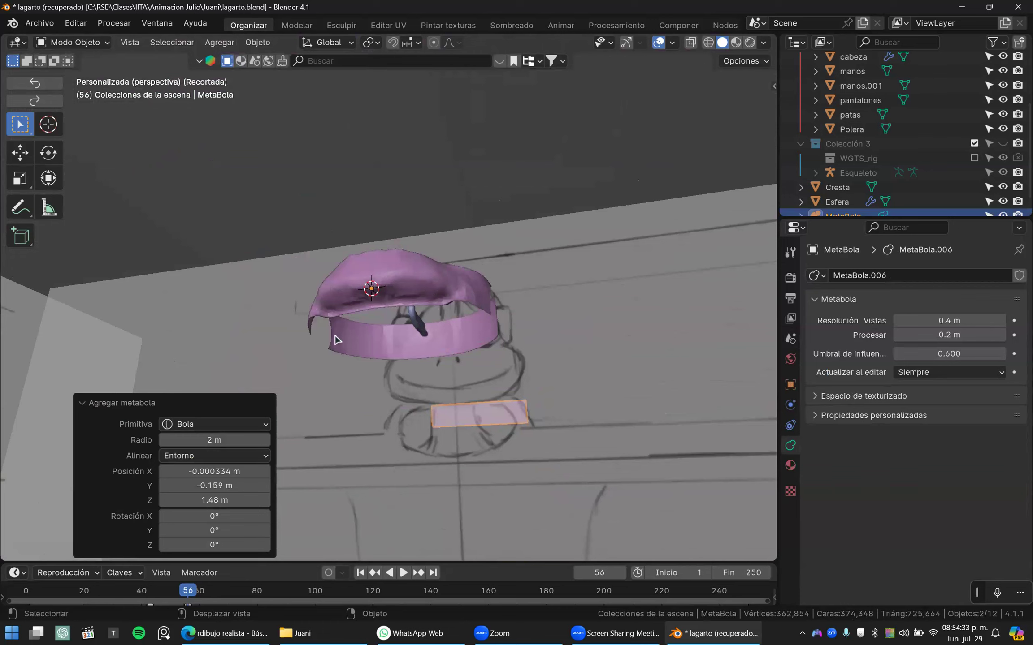
{"action": "mouse_move", "coordinate": [238, 438]}
{"action": "left_mouse_down"}
{"action": "mouse_move", "coordinate": [160, 440]}
{"action": "mouse_move", "coordinate": [266, 430]}
{"action": "mouse_move", "coordinate": [225, 440]}
{"action": "left_mouse_up"}
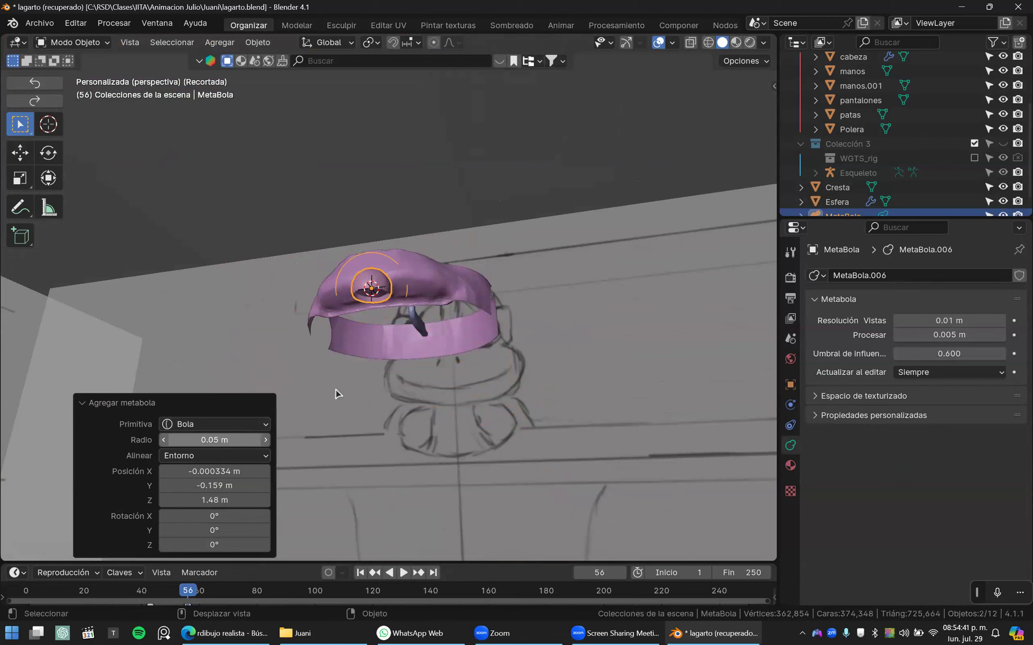
- Try adding a plane metaball beside the ball, then undo it
{"action": "key", "text": "shift+a"}
{"action": "mouse_move", "coordinate": [464, 308]}
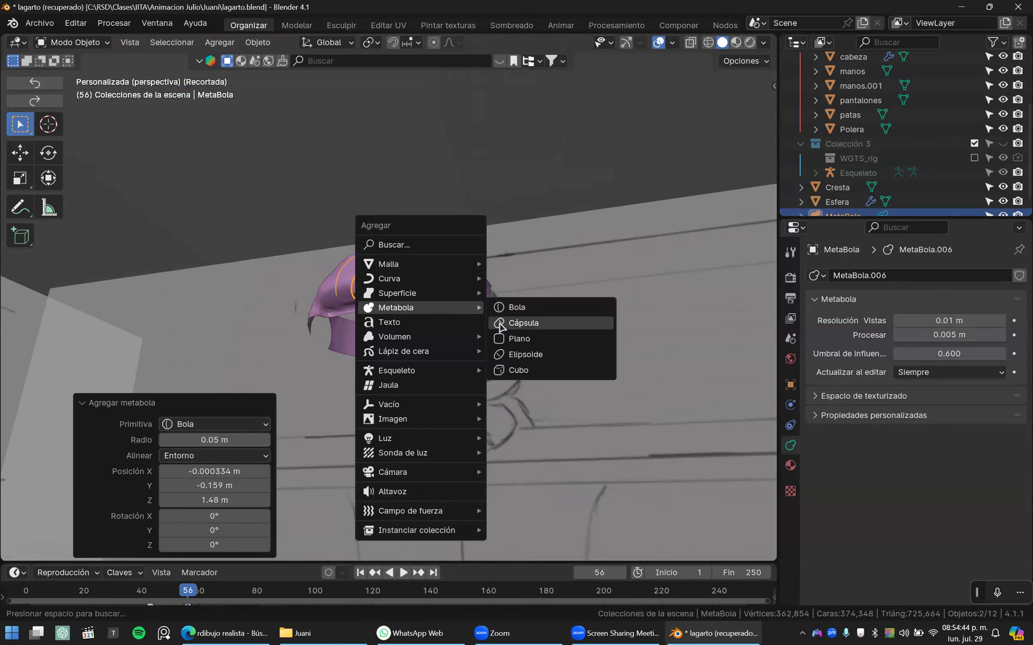
{"action": "left_click", "coordinate": [501, 339]}
{"action": "key", "text": "g"}
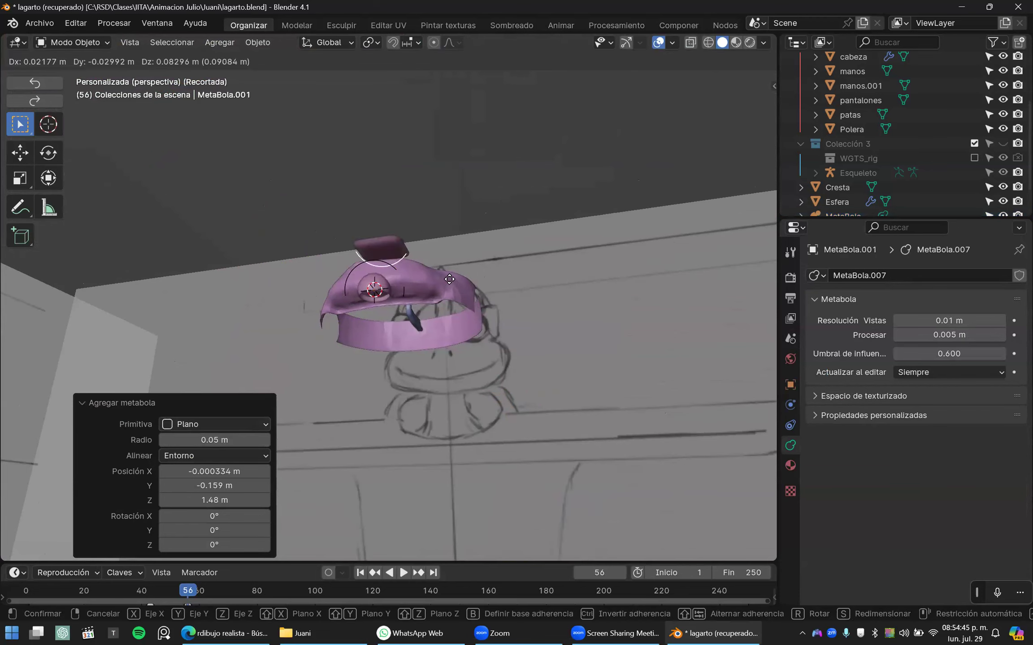
{"action": "right_click", "coordinate": [466, 305]}
{"action": "scroll", "coordinate": [466, 305], "scroll_direction": "up", "scroll_amount": 4}
{"action": "key", "text": "ctrl+z"}
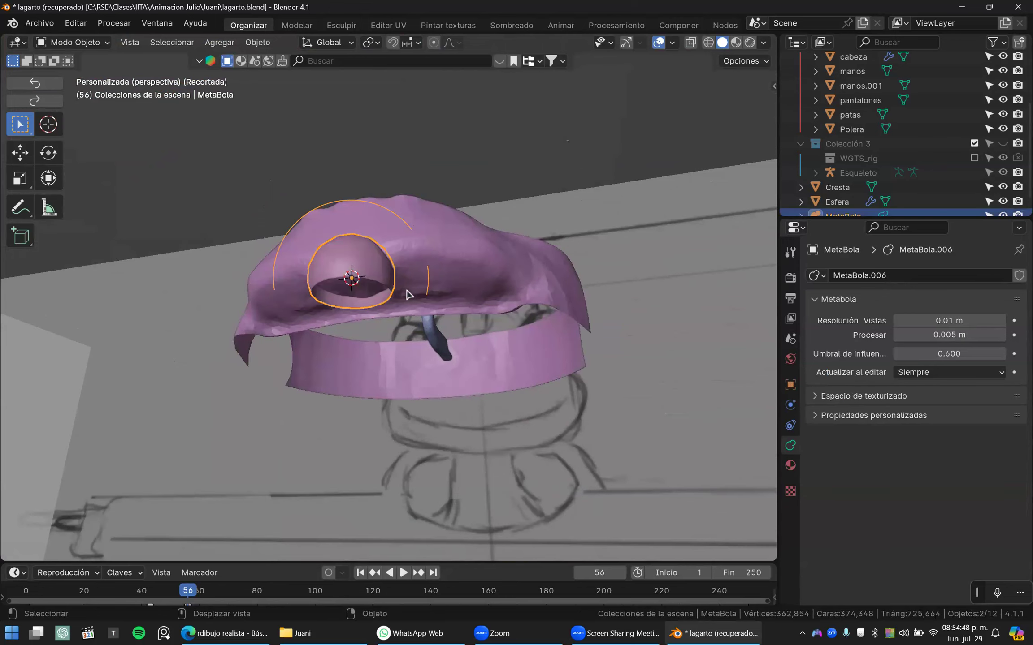
- Replace the ball metaball with a new one at the 3D cursor, with a radius of 0.024 m
{"action": "key", "text": "x"}
{"action": "left_click", "coordinate": [414, 293]}
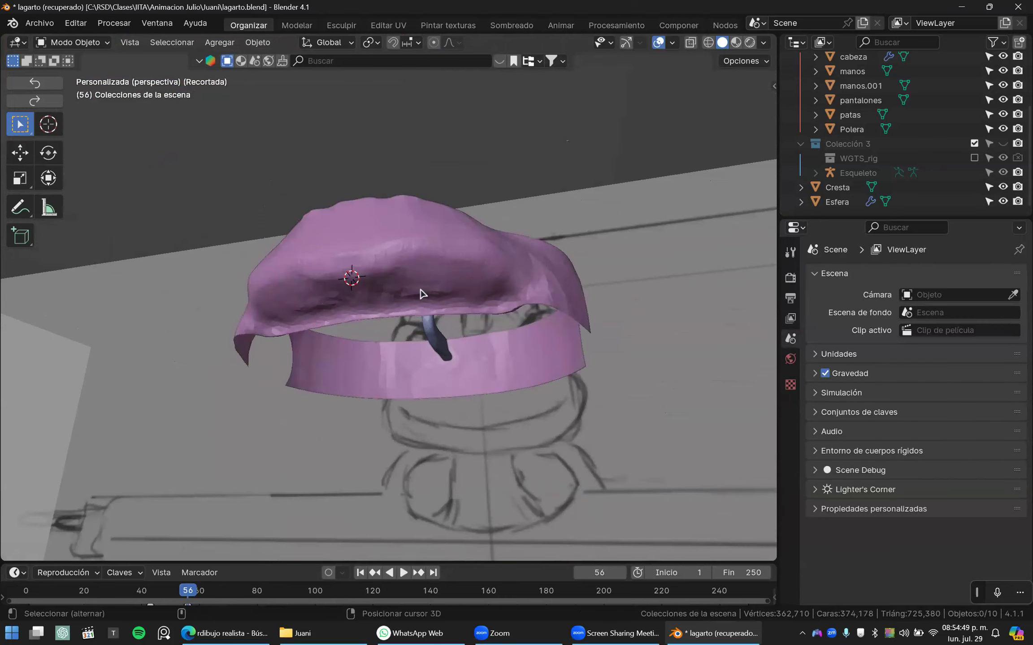
{"action": "key", "text": "shift+a"}
{"action": "mouse_move", "coordinate": [428, 290]}
{"action": "left_click", "coordinate": [477, 289]}
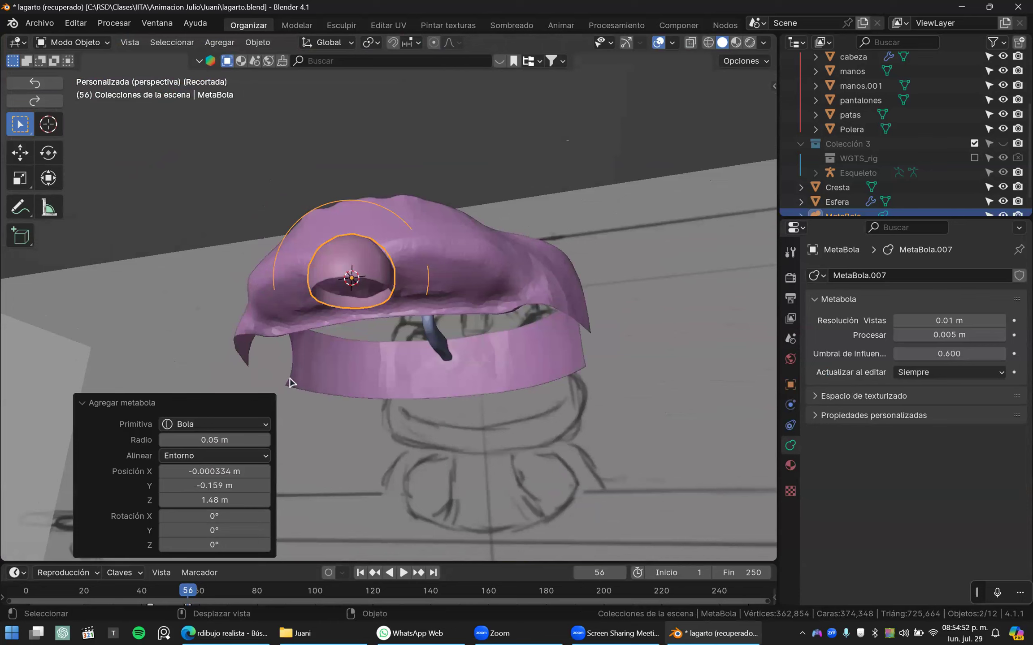
{"action": "left_click_drag", "start_coordinate": [229, 441], "coordinate": [211, 443]}
- View the metaball from below and set its viewport resolution to 0.005 m
{"action": "scroll", "coordinate": [399, 348], "scroll_direction": "up", "scroll_amount": 3}
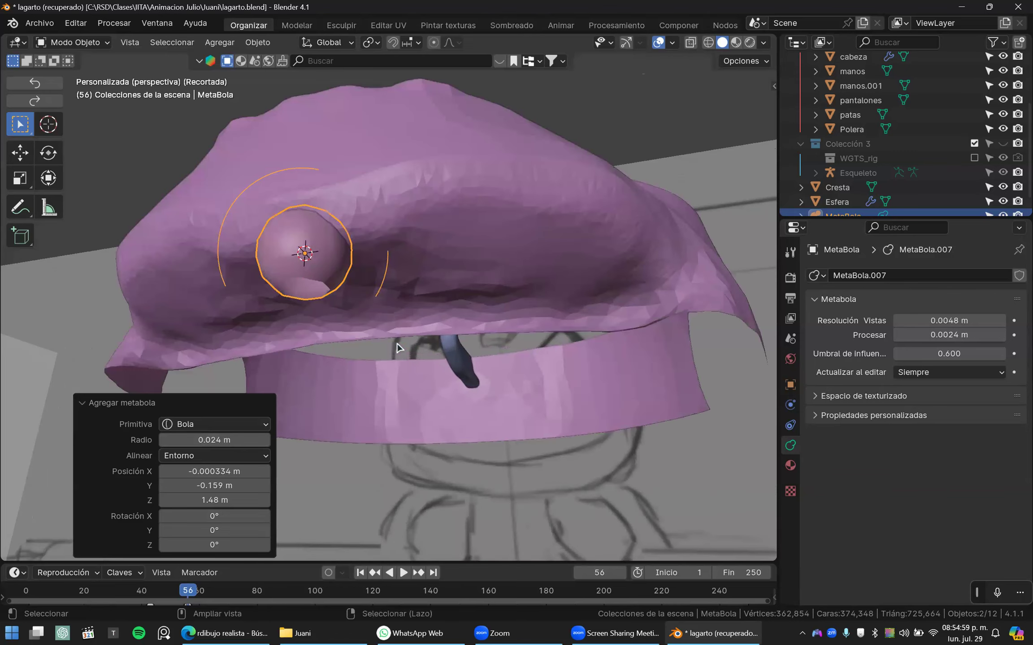
{"action": "key", "text": "ctrl+KP_7"}
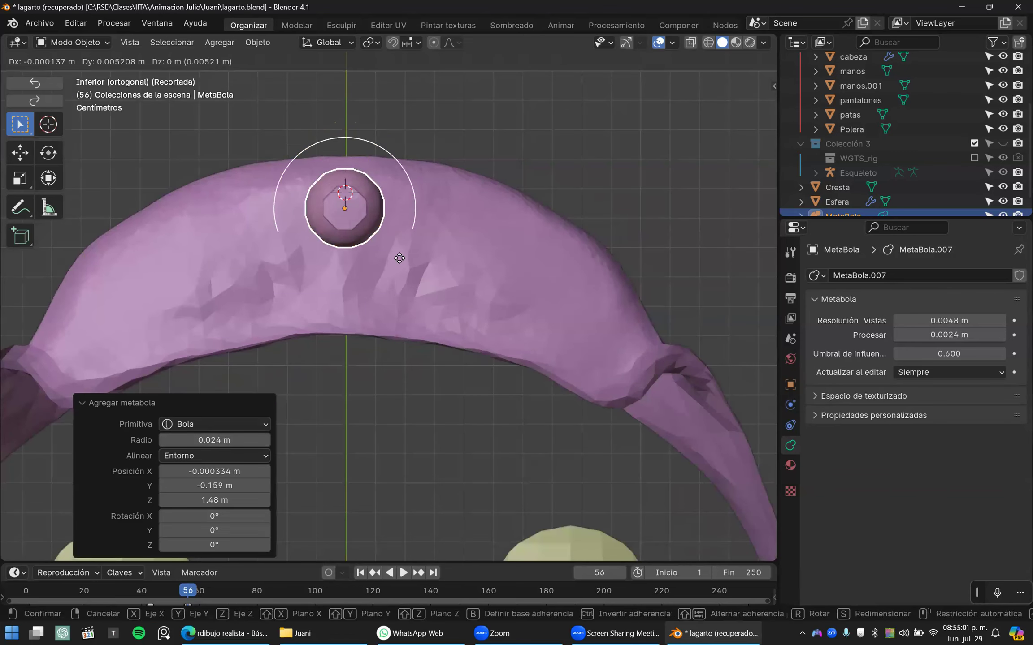
{"action": "mouse_move", "coordinate": [949, 320]}
{"action": "left_mouse_down"}
{"action": "mouse_move", "coordinate": [986, 320]}
{"action": "mouse_move", "coordinate": [919, 320]}
{"action": "mouse_move", "coordinate": [958, 321]}
{"action": "mouse_move", "coordinate": [937, 318]}
{"action": "mouse_move", "coordinate": [947, 318]}
{"action": "left_mouse_up"}
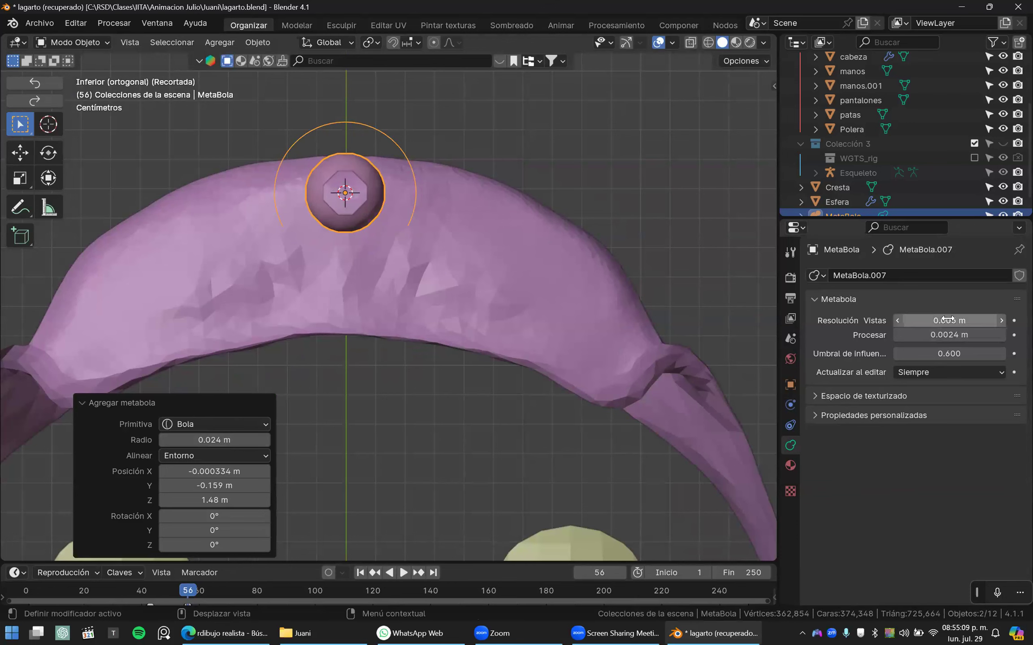
- Set the metaball's render resolution to 0.005 m and apply its scale
{"action": "scroll", "coordinate": [498, 283], "scroll_direction": "up", "scroll_amount": 2}
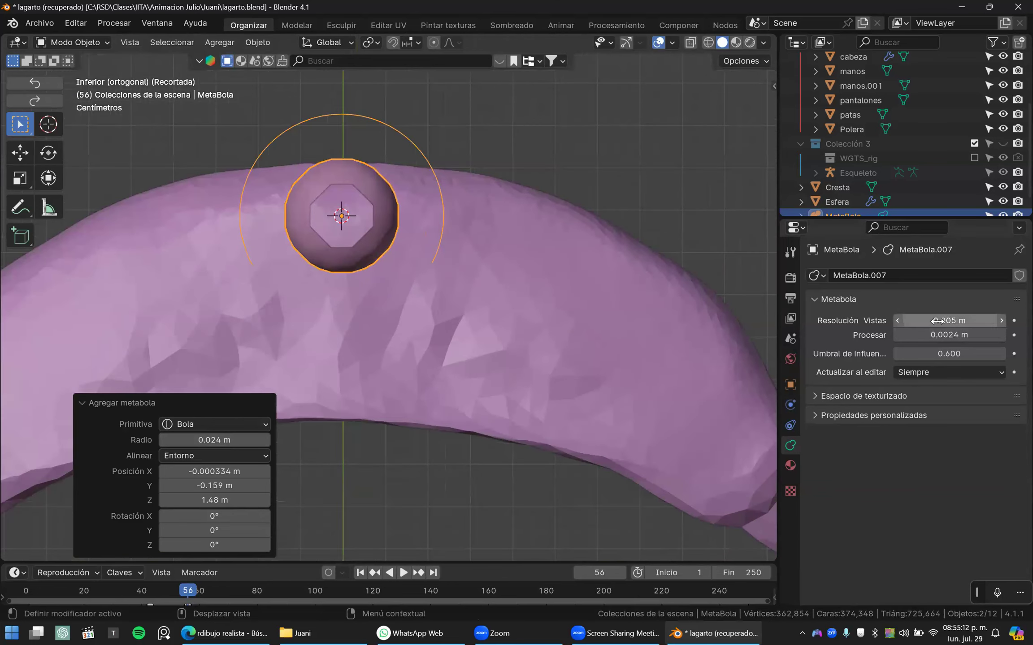
{"action": "left_click_drag", "start_coordinate": [904, 317], "coordinate": [911, 319]}
{"action": "middle_click_drag", "start_coordinate": [459, 314], "coordinate": [426, 448]}
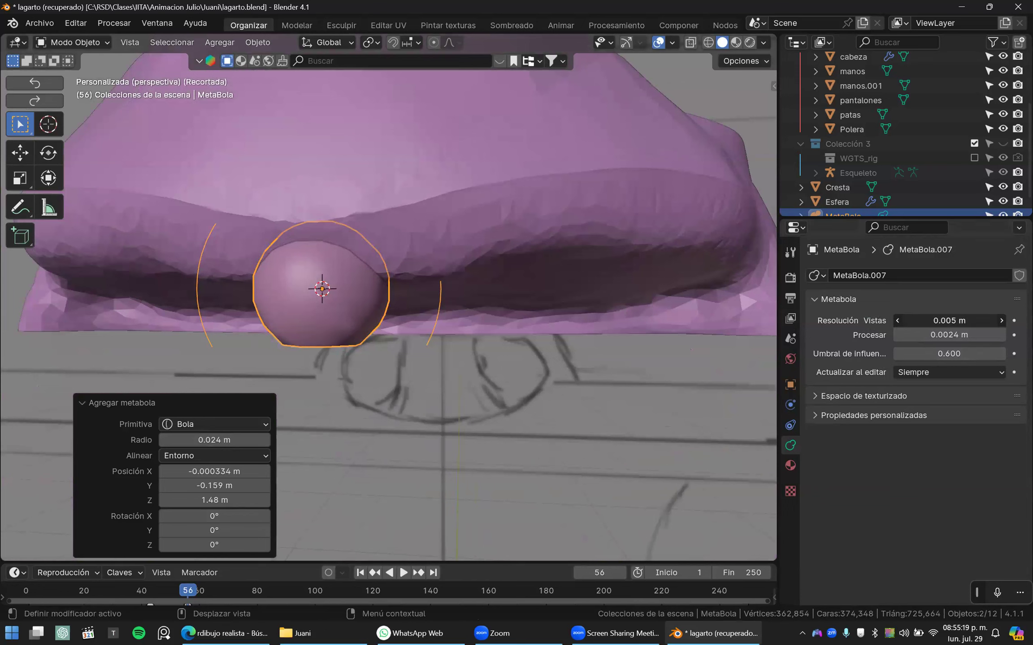
{"action": "mouse_move", "coordinate": [937, 337]}
{"action": "left_mouse_down"}
{"action": "mouse_move", "coordinate": [922, 337]}
{"action": "mouse_move", "coordinate": [957, 320]}
{"action": "mouse_move", "coordinate": [942, 321]}
{"action": "left_mouse_up"}
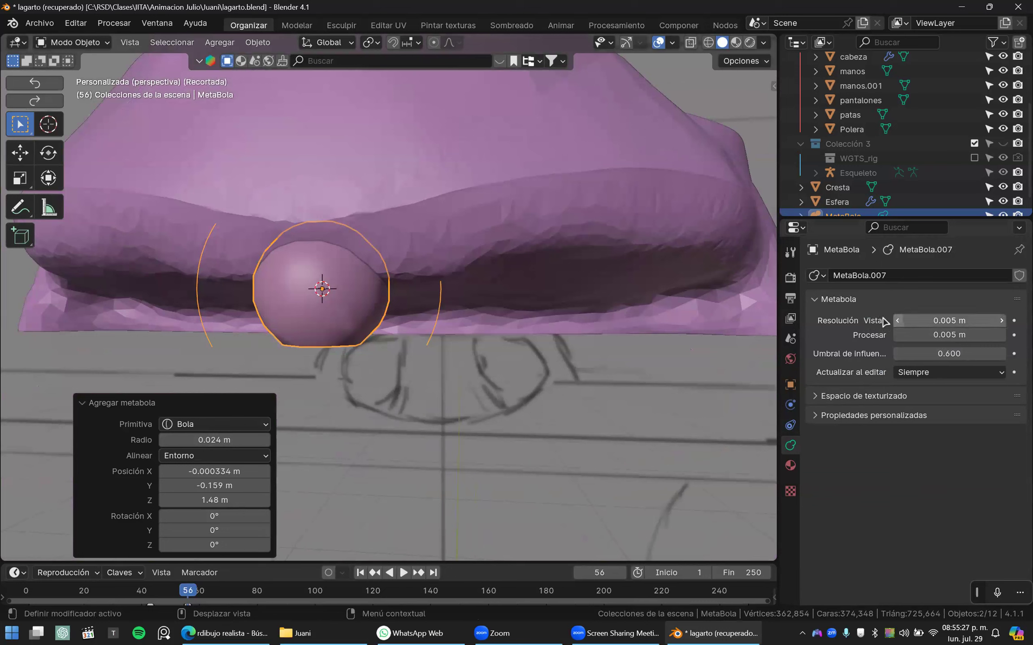
{"action": "key", "text": "ctrl"}
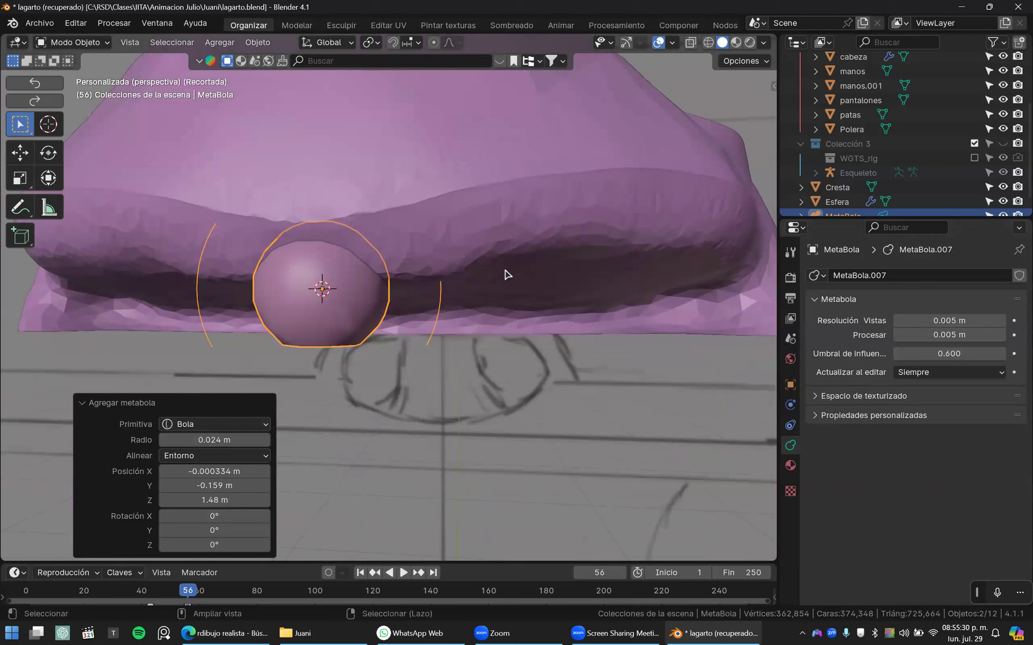
{"action": "key", "text": "ctrl+a"}
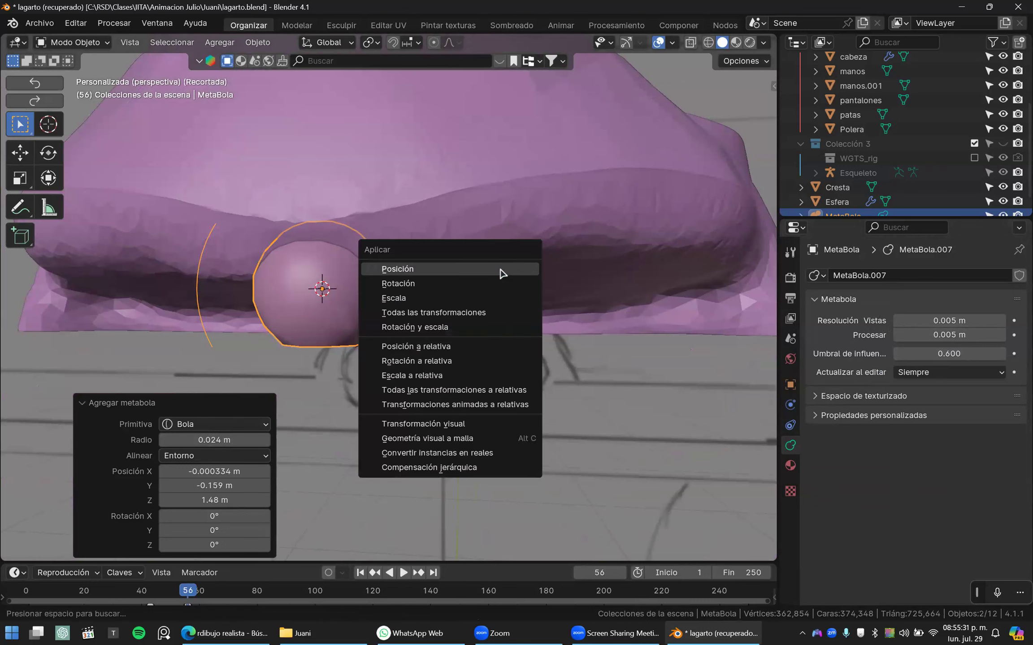
{"action": "left_click", "coordinate": [439, 298]}
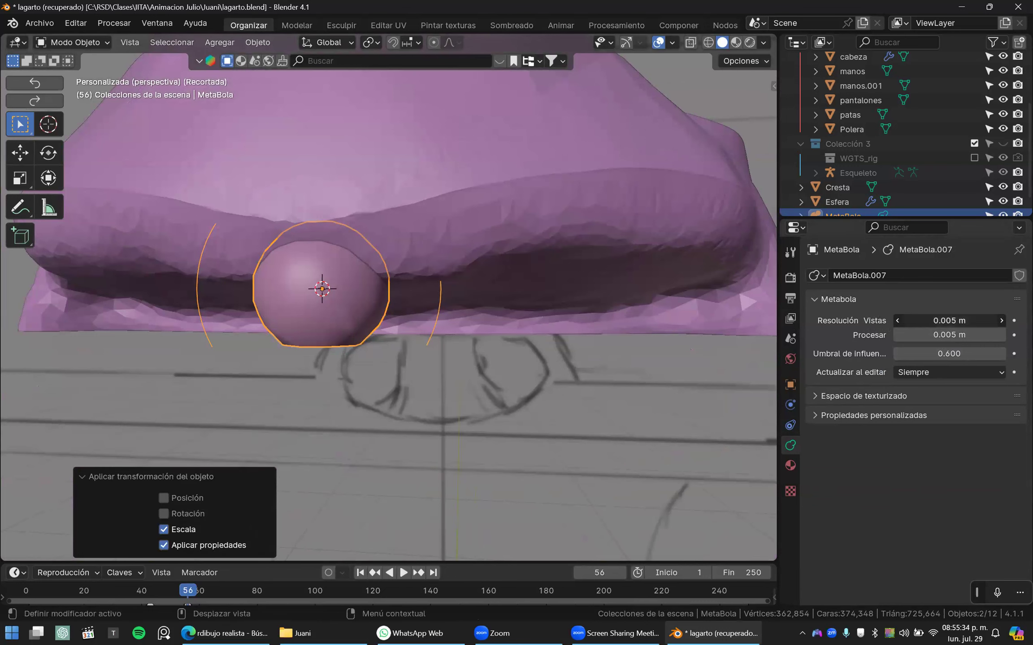
- Try to lower the metaball's viewport resolution below 0.005 m
{"action": "left_click", "coordinate": [939, 320]}
{"action": "left_click_drag", "start_coordinate": [932, 326], "coordinate": [915, 331]}
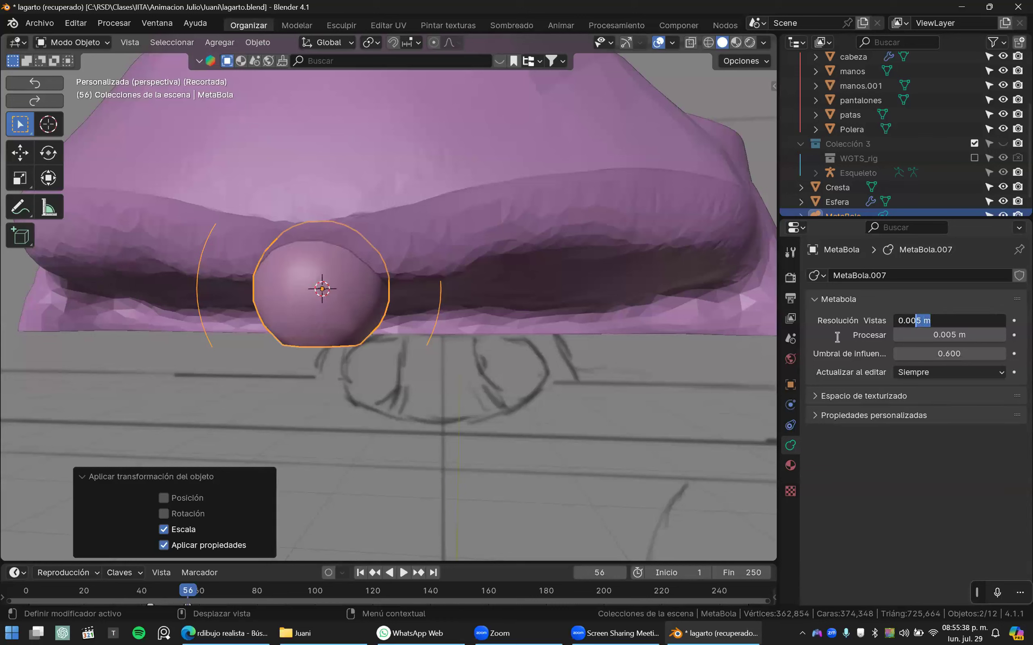
{"action": "type", "text": "1"}
{"action": "key", "text": "Return"}
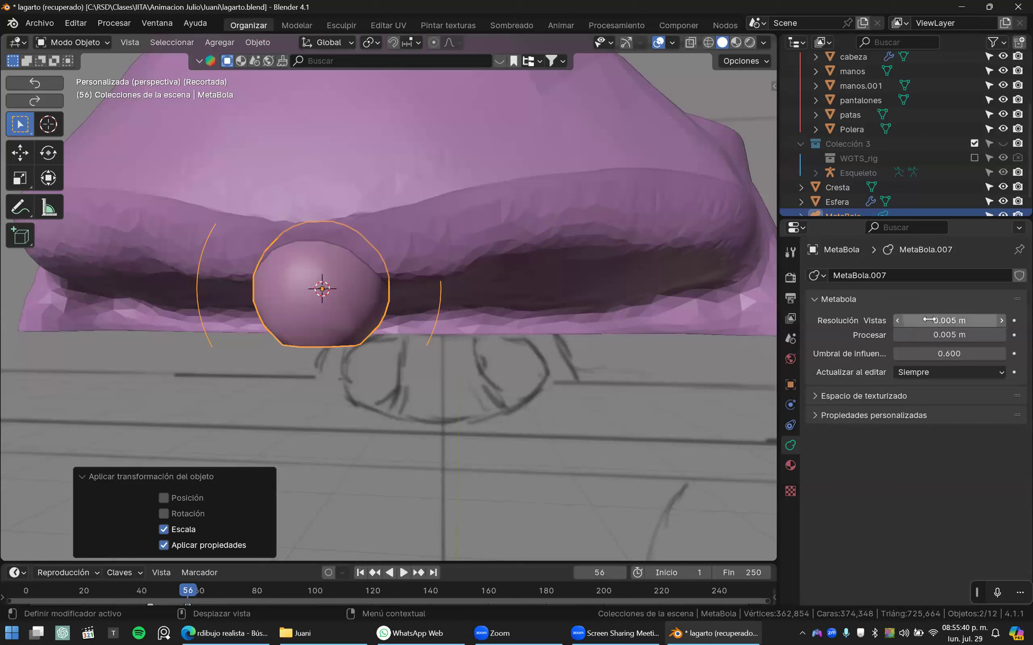
{"action": "mouse_move", "coordinate": [949, 321]}
{"action": "left_mouse_down"}
{"action": "mouse_move", "coordinate": [964, 321]}
{"action": "mouse_move", "coordinate": [944, 321]}
{"action": "left_mouse_up"}
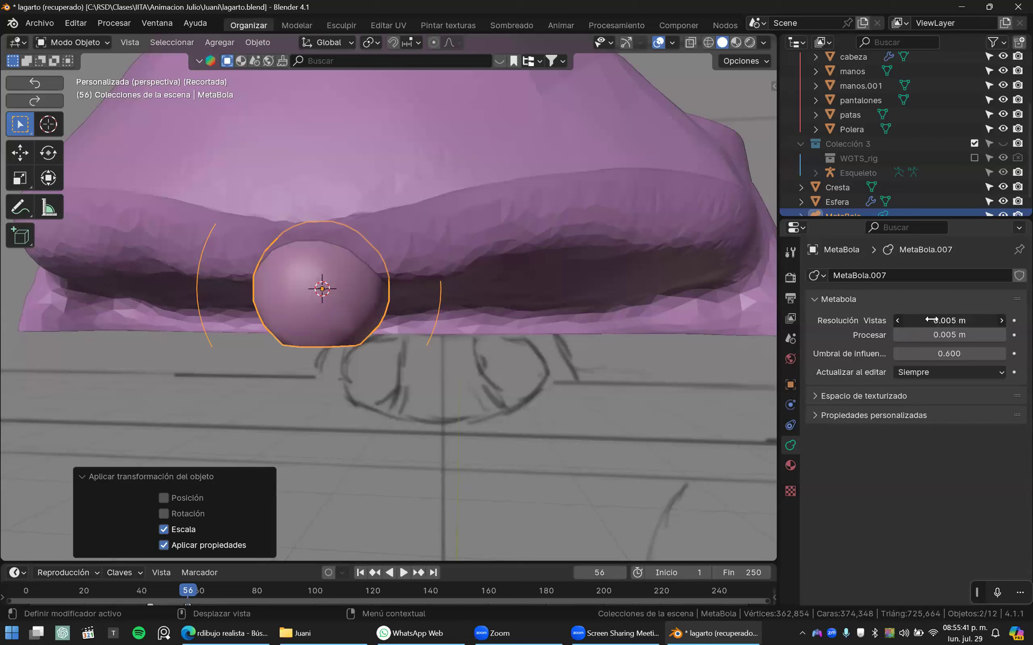
- Replace the metaball with a new ball metaball at the 3D cursor and set its radius to 1 m
{"action": "key", "text": "x"}
{"action": "left_click", "coordinate": [529, 324]}
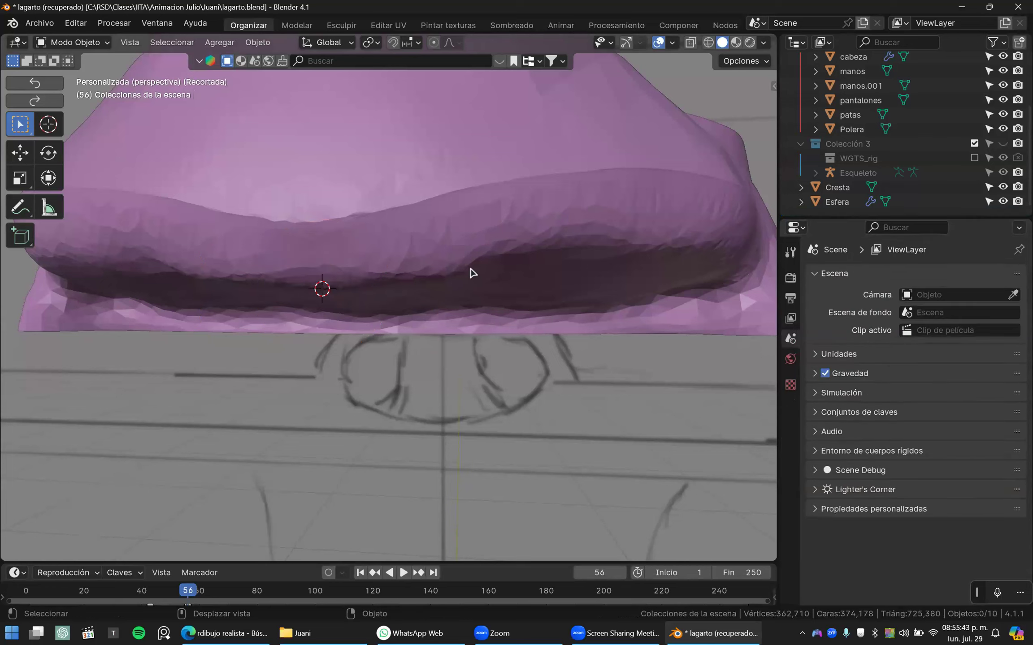
{"action": "key", "text": "shift+a"}
{"action": "mouse_move", "coordinate": [473, 269]}
{"action": "left_click", "coordinate": [521, 274]}
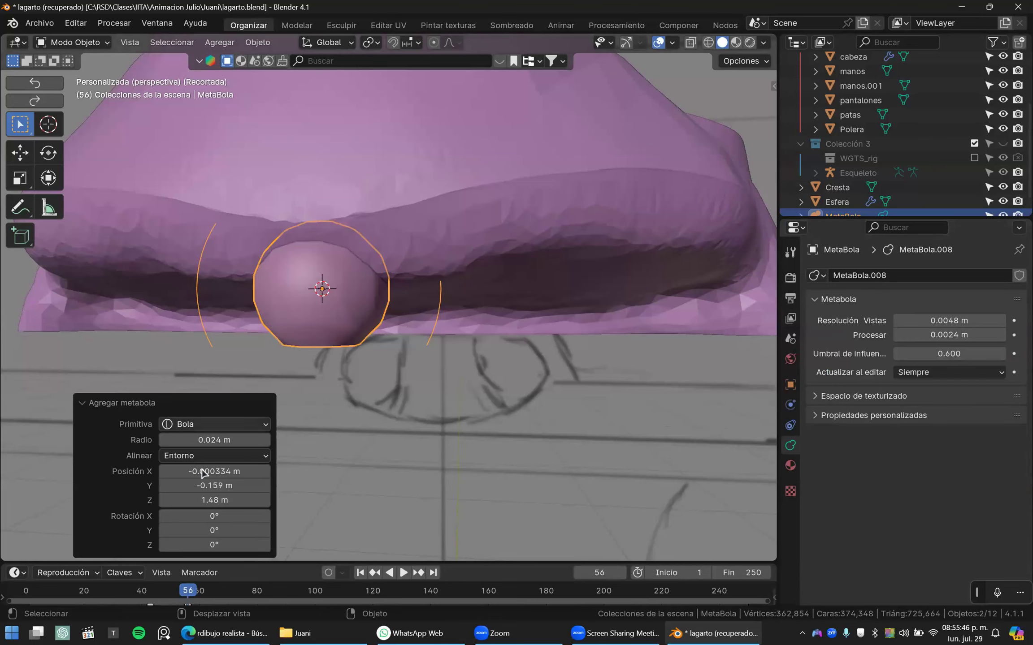
{"action": "left_click_drag", "start_coordinate": [216, 441], "coordinate": [218, 441]}
{"action": "left_click", "coordinate": [219, 441]}
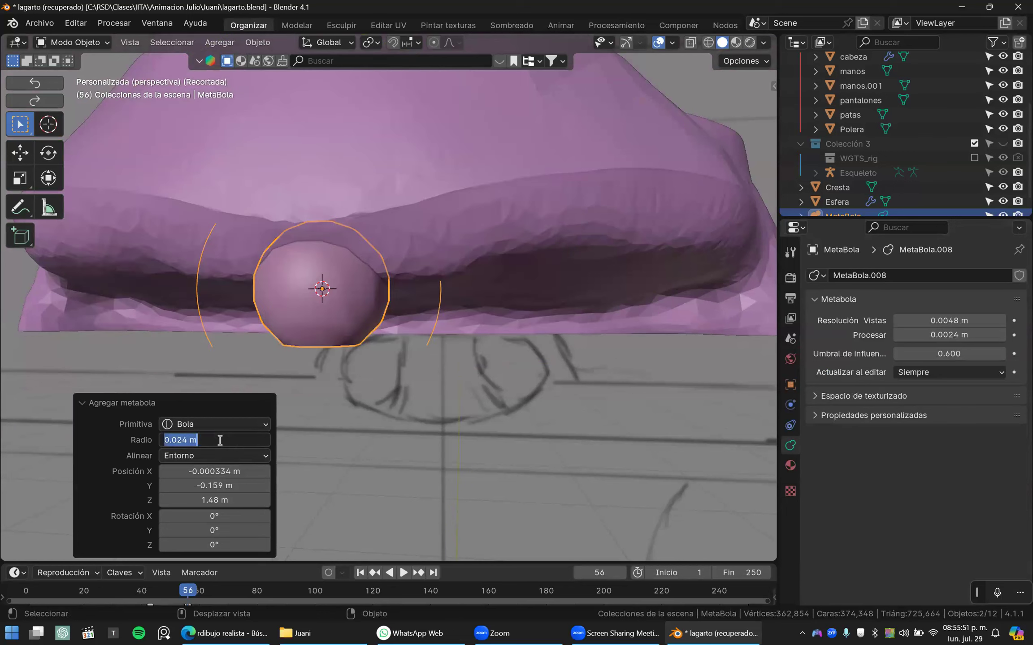
{"action": "type", "text": "1"}
{"action": "key", "text": "Return"}
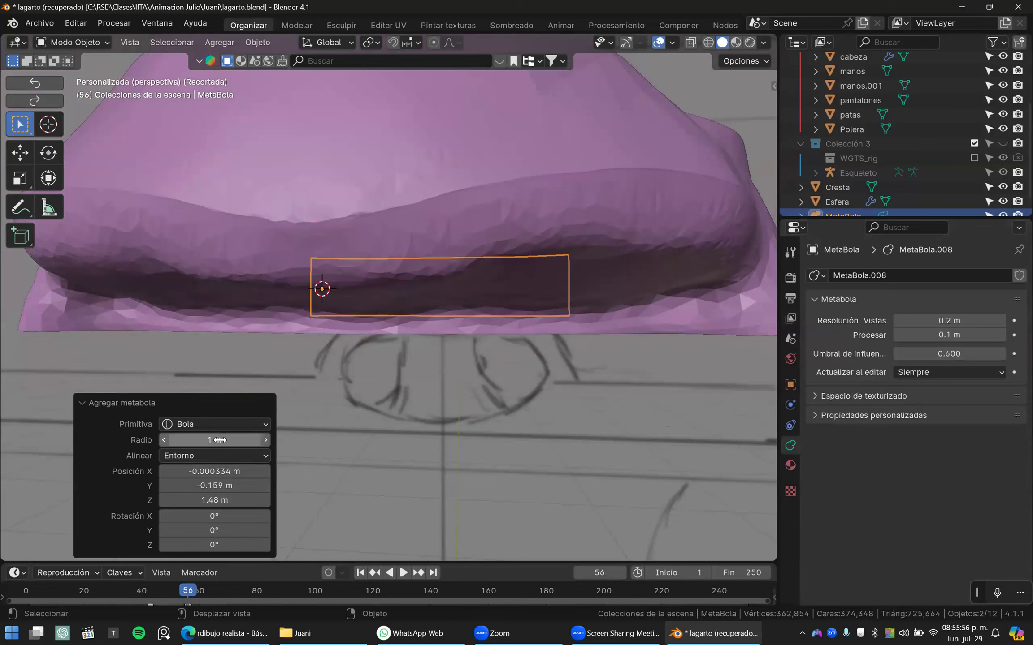
- Scale the oversized metaball down until it fits inside the mouth opening, finishing with a factor of about 0.174
{"action": "scroll", "coordinate": [526, 295], "scroll_direction": "down", "scroll_amount": 5}
{"action": "key", "text": "s"}
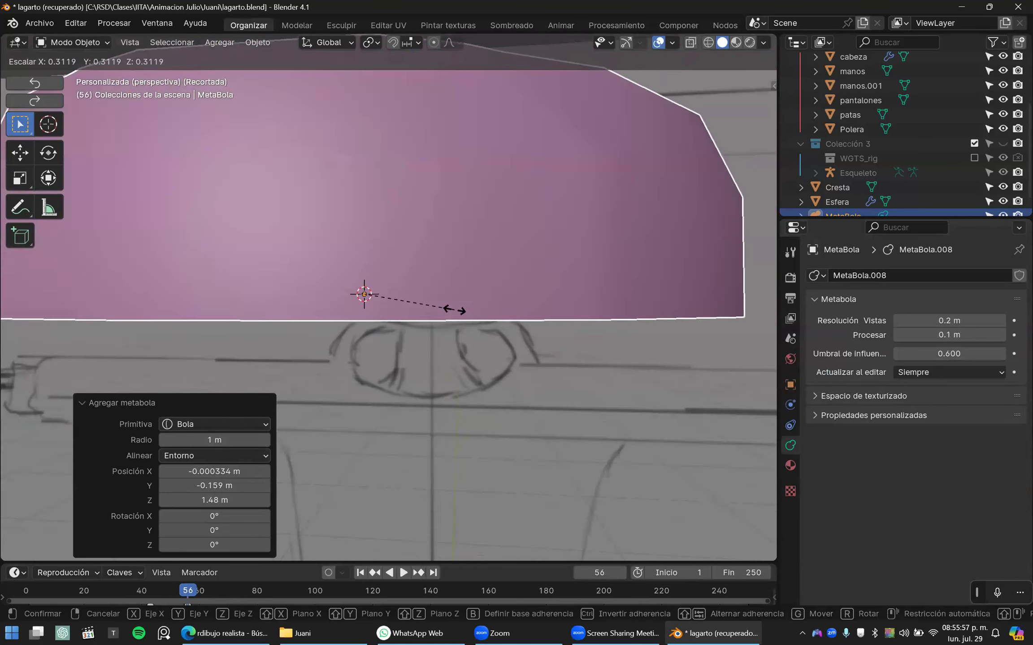
{"action": "left_click", "coordinate": [543, 318]}
{"action": "key", "text": "s"}
{"action": "left_click", "coordinate": [427, 295]}
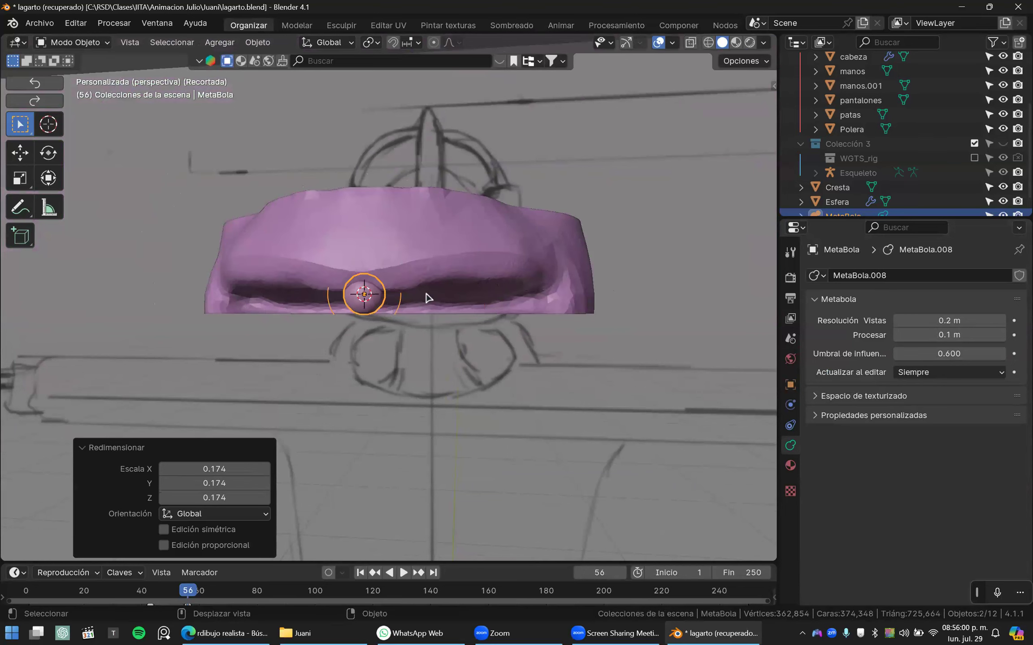
- Try a viewport resolution of 0.05 m on the metaball, then undo the resolution change
{"action": "scroll", "coordinate": [426, 295], "scroll_direction": "up", "scroll_amount": 3}
{"action": "left_click", "coordinate": [949, 320]}
{"action": "type", "text": "0.09"}
{"action": "key", "text": "Return"}
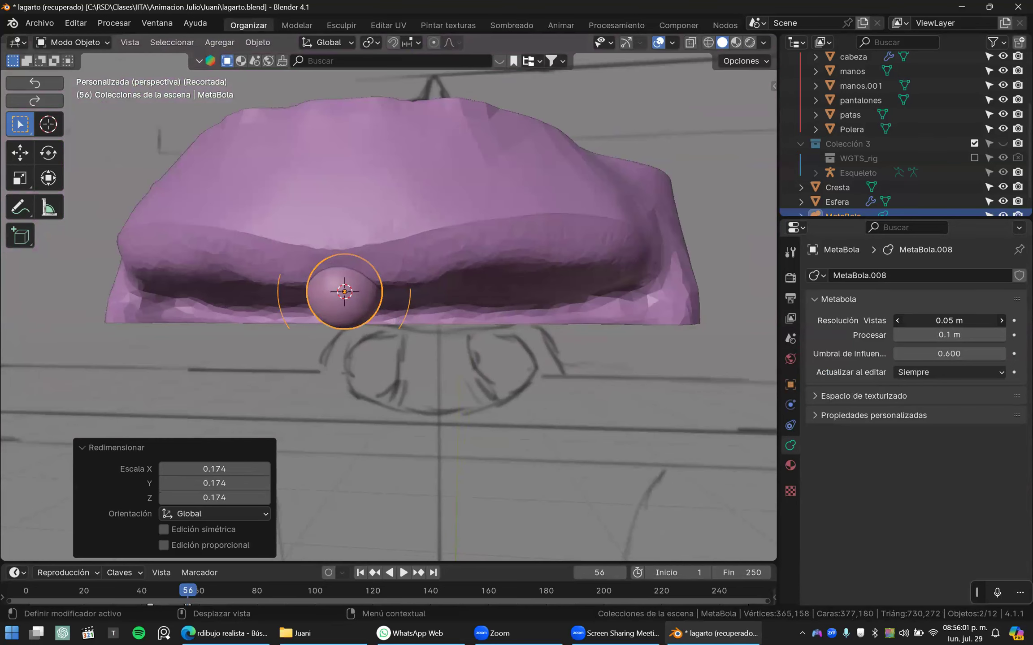
{"action": "left_click_drag", "start_coordinate": [949, 320], "coordinate": [960, 320]}
{"action": "key", "text": "ctrl+z"}
- Scale the metaball by 0.796 and again by 0.875, trying a viewport resolution of 0.63 m in between
{"action": "scroll", "coordinate": [638, 311], "scroll_direction": "up", "scroll_amount": 4}
{"action": "key", "text": "s"}
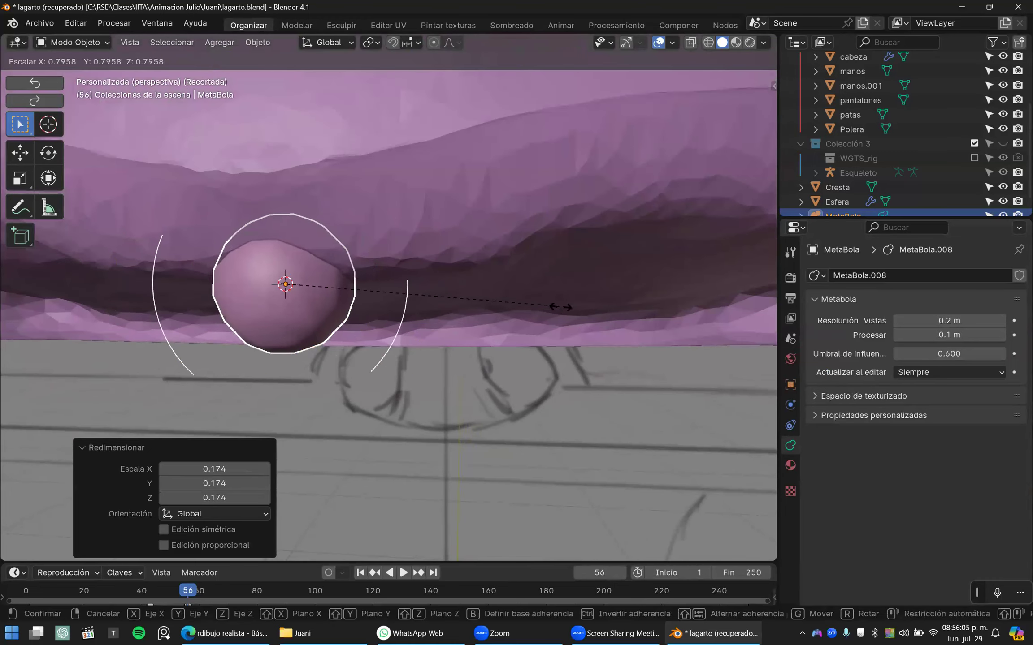
{"action": "left_click", "coordinate": [562, 307]}
{"action": "left_click_drag", "start_coordinate": [941, 321], "coordinate": [977, 320]}
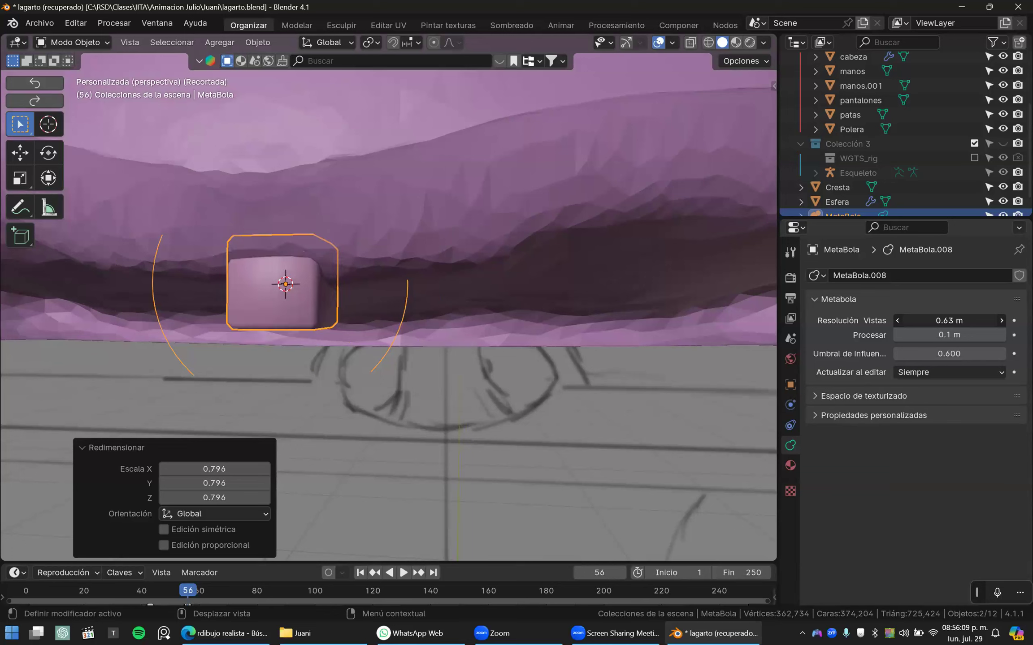
{"action": "left_click_drag", "start_coordinate": [977, 319], "coordinate": [995, 320]}
{"action": "key", "text": "Escape"}
{"action": "key", "text": "s"}
{"action": "left_click", "coordinate": [493, 305]}
- From below, move the metaball about 0.005 m along Y and place a duplicate about 0.013 m along X beside it
{"action": "key", "text": "ctrl+KP_7"}
{"action": "scroll", "coordinate": [494, 309], "scroll_direction": "down", "scroll_amount": 2}
{"action": "key", "text": "g"}
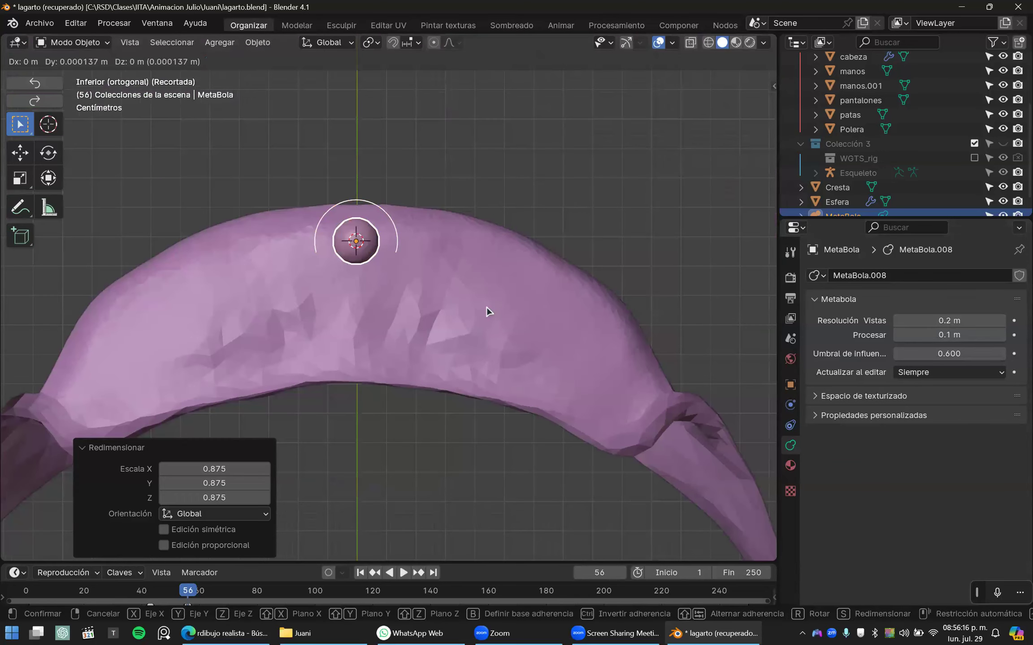
{"action": "key", "text": "y"}
{"action": "left_click", "coordinate": [451, 289]}
{"action": "scroll", "coordinate": [488, 291], "scroll_direction": "up", "scroll_amount": 3}
{"action": "key", "text": "shift+d"}
{"action": "left_click", "coordinate": [458, 295]}
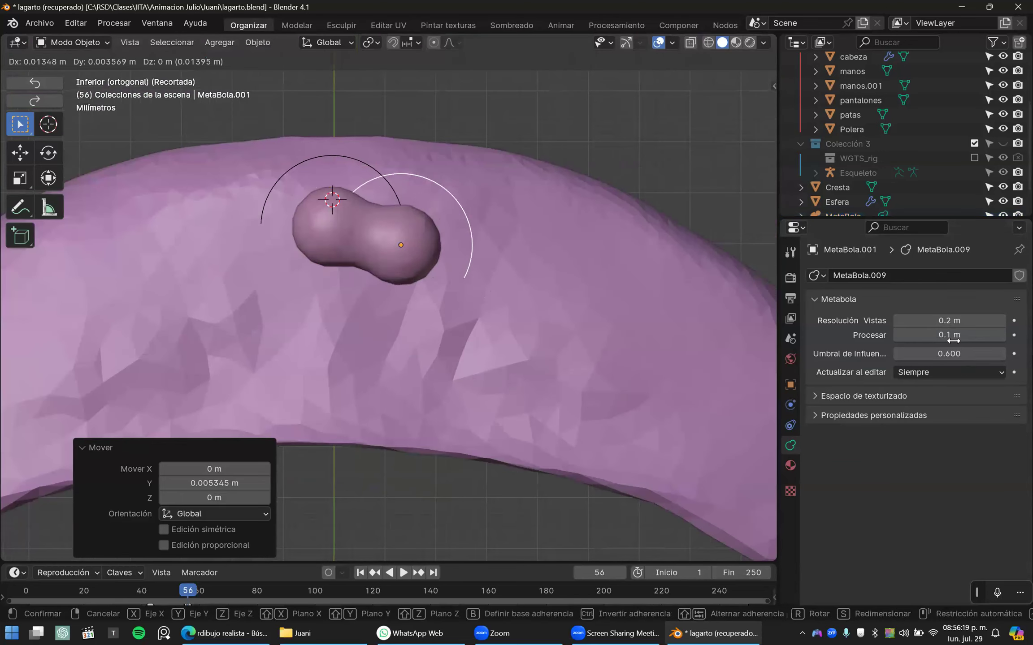
- Try to add a plane metaball to the mouth
{"action": "scroll", "coordinate": [535, 296], "scroll_direction": "down", "scroll_amount": 2}
{"action": "key", "text": "shift+a"}
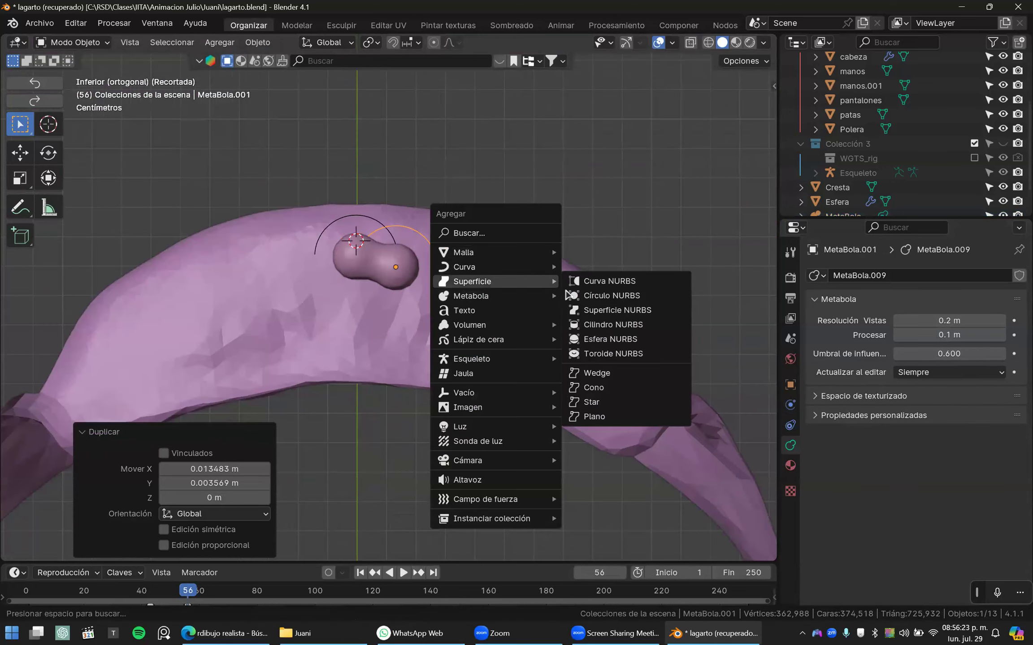
{"action": "mouse_move", "coordinate": [550, 296]}
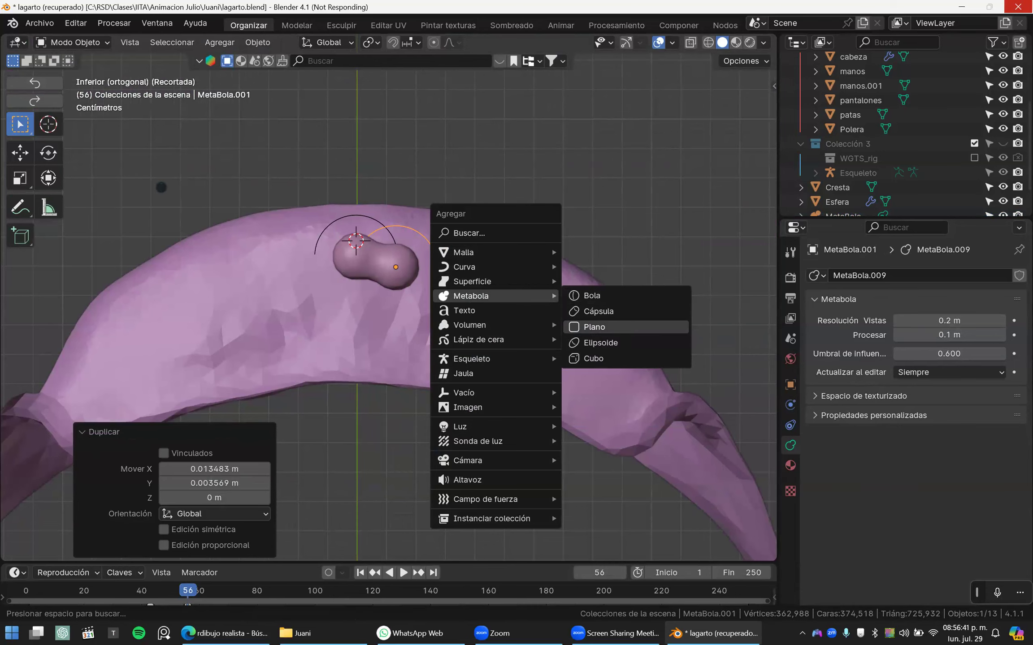
- Restart Blender and, after trying the last session, recover the lagarto file from its auto-saved copy
{"action": "left_click", "coordinate": [96, 97]}
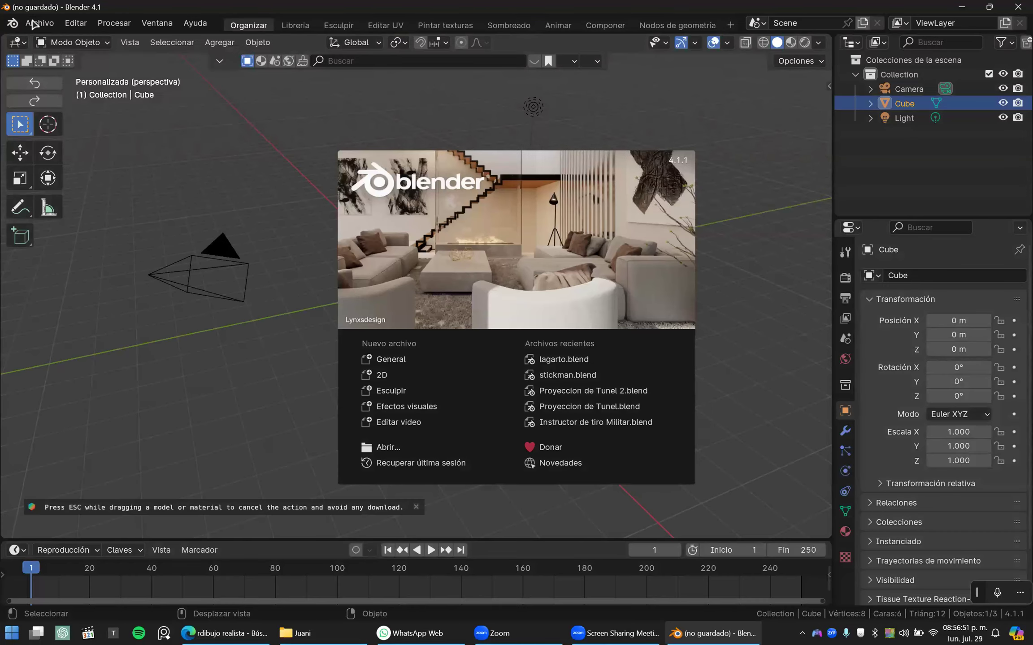
{"action": "left_click", "coordinate": [34, 24]}
{"action": "mouse_move", "coordinate": [67, 97]}
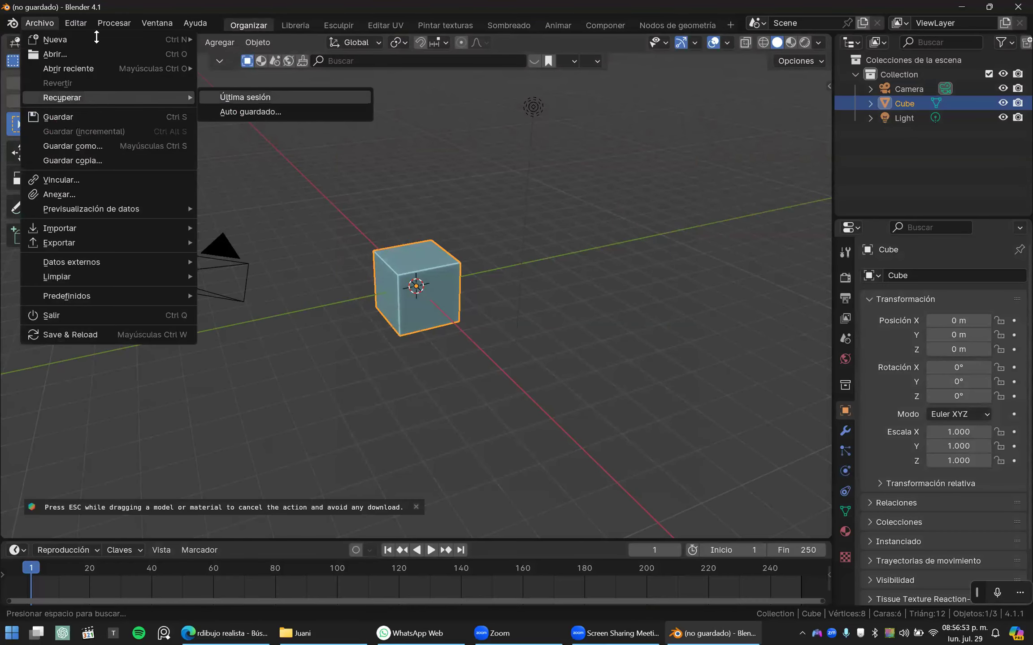
{"action": "left_click", "coordinate": [244, 97]}
{"action": "left_click", "coordinate": [39, 23]}
{"action": "mouse_move", "coordinate": [106, 98]}
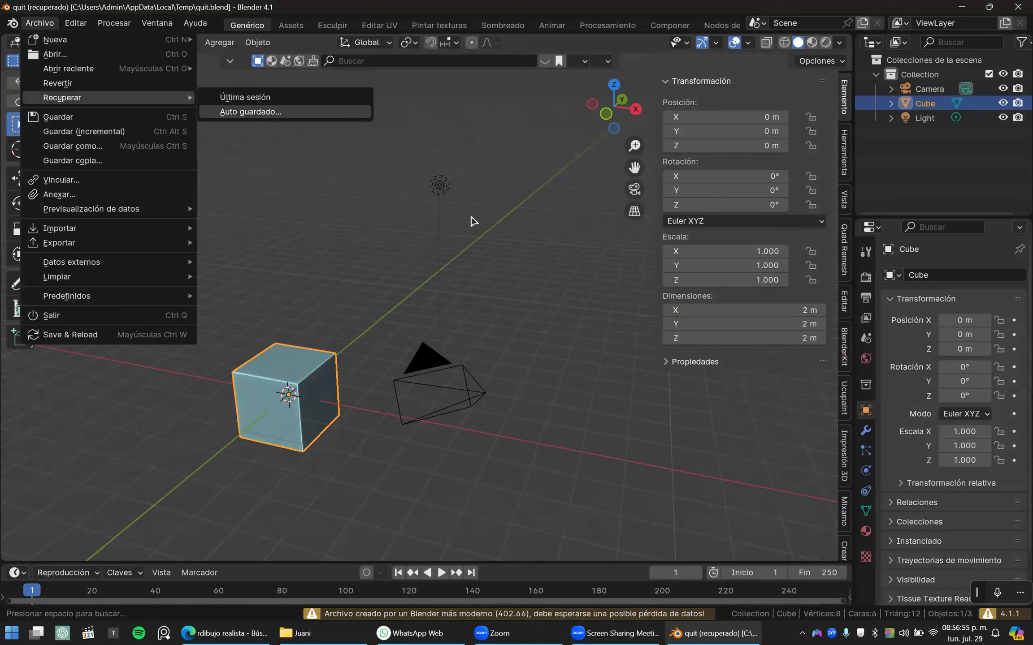
{"action": "double_click", "coordinate": [446, 206]}
- View the mouth from below and move the metaball about 0.014 m along Y, inward from the front lip
{"action": "scroll", "coordinate": [452, 299], "scroll_direction": "up", "scroll_amount": 3}
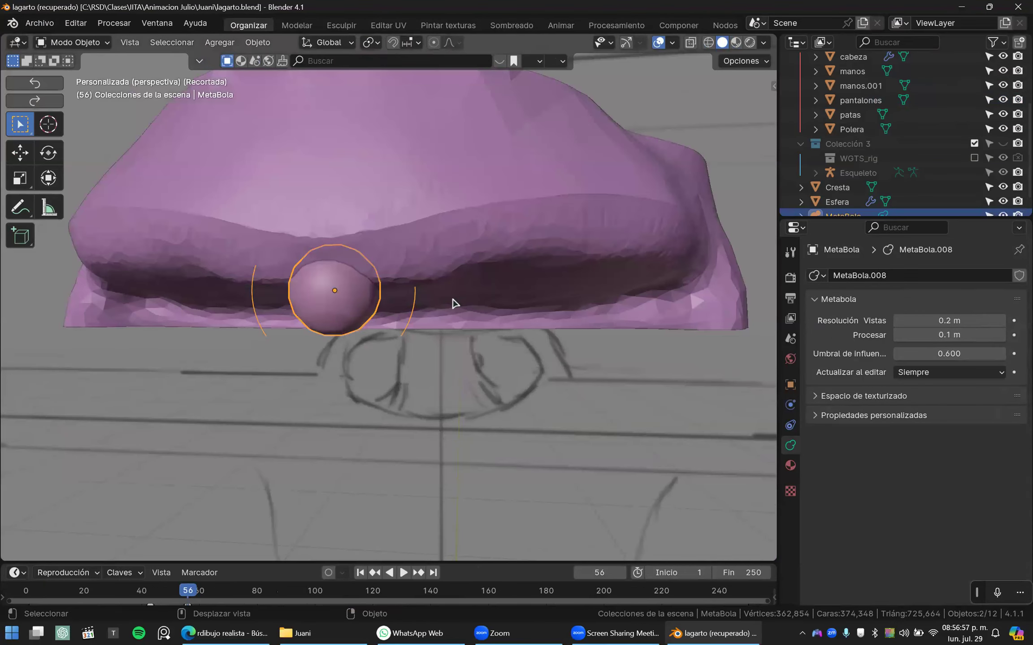
{"action": "key", "text": "ctrl+KP_7"}
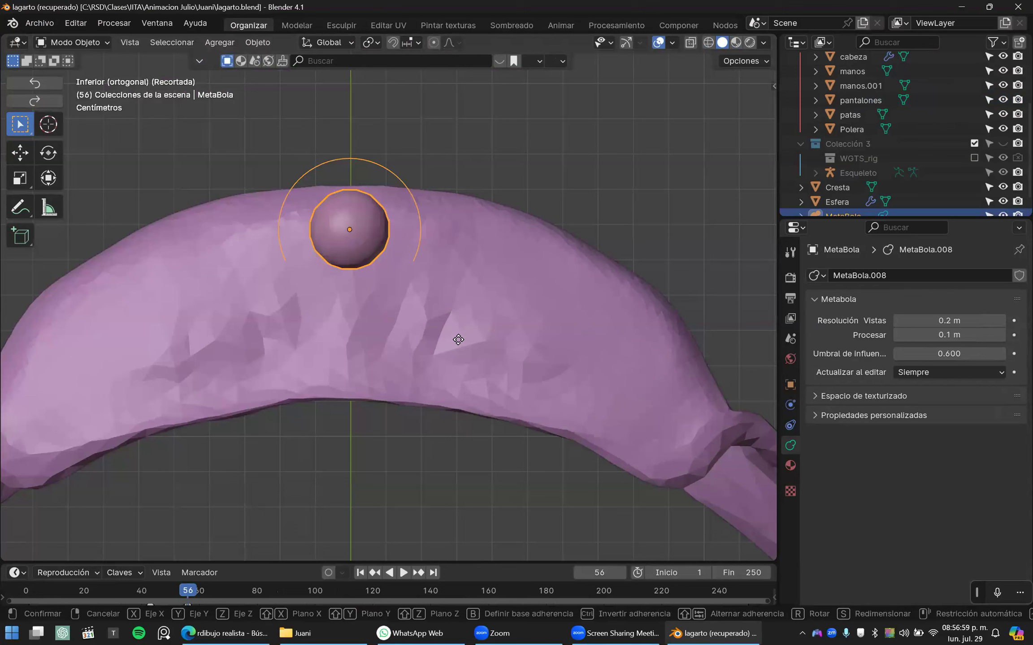
{"action": "key", "text": "g"}
{"action": "left_click", "coordinate": [452, 320]}
- Duplicate the metaball twice toward one side of the mouth, spacing the copies about 0.019 m along X to form a blended chain
{"action": "key", "text": "shift+d"}
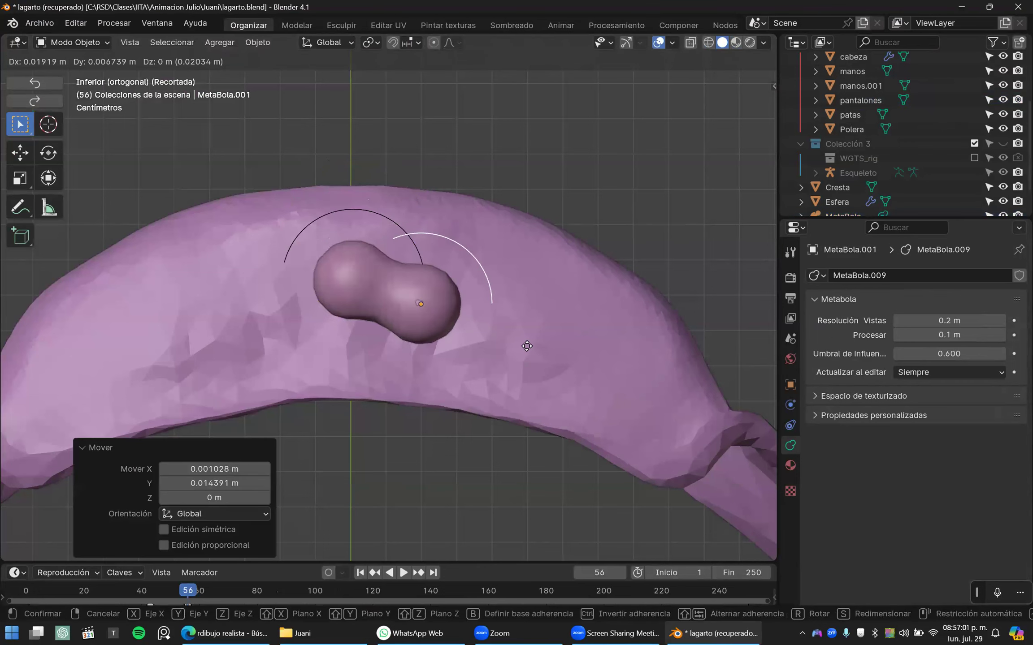
{"action": "left_click", "coordinate": [525, 345]}
{"action": "key", "text": "shift+d"}
{"action": "left_click", "coordinate": [595, 383]}
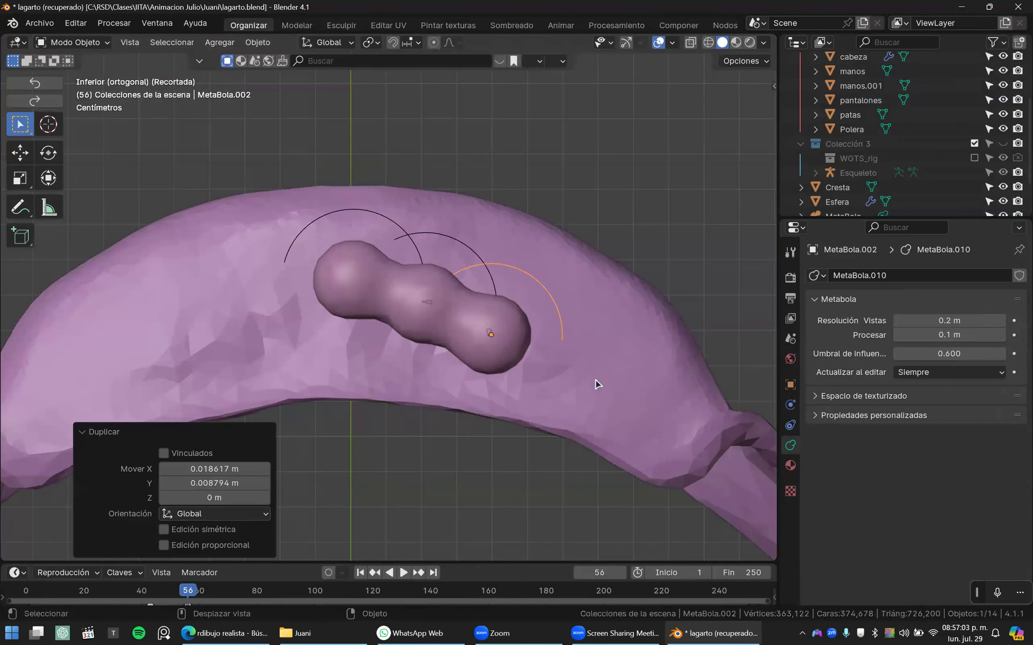
- Scale the third metaball of the chain to 0.903 and the second one to 0.897
{"action": "scroll", "coordinate": [484, 340], "scroll_direction": "down", "scroll_amount": 1}
{"action": "key", "text": "s"}
{"action": "left_click", "coordinate": [463, 267]}
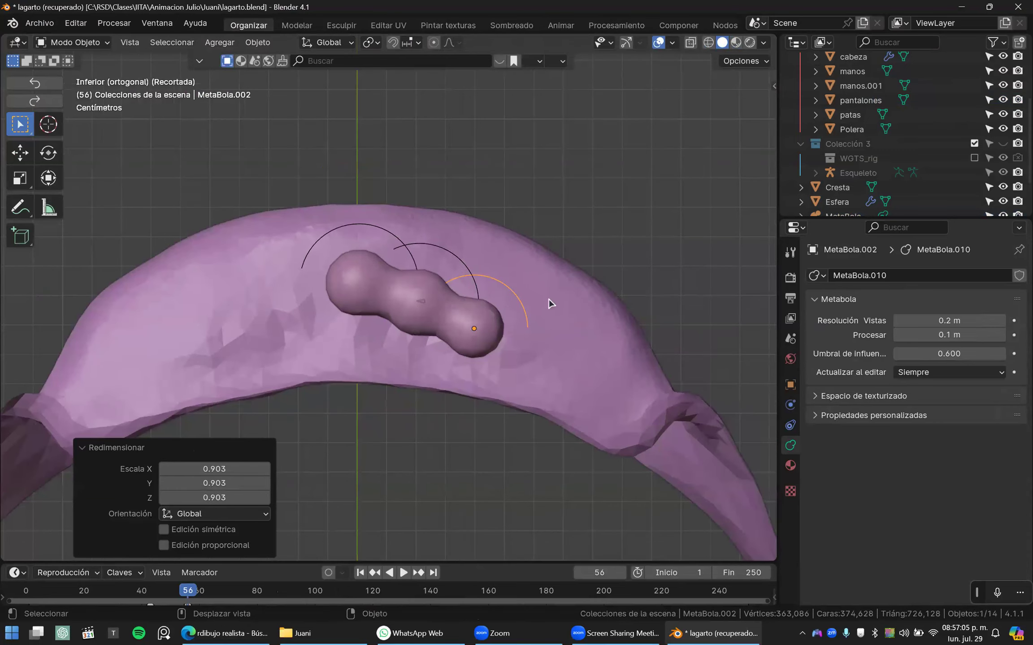
{"action": "left_click", "coordinate": [471, 278]}
{"action": "key", "text": "s"}
{"action": "left_click", "coordinate": [527, 308]}
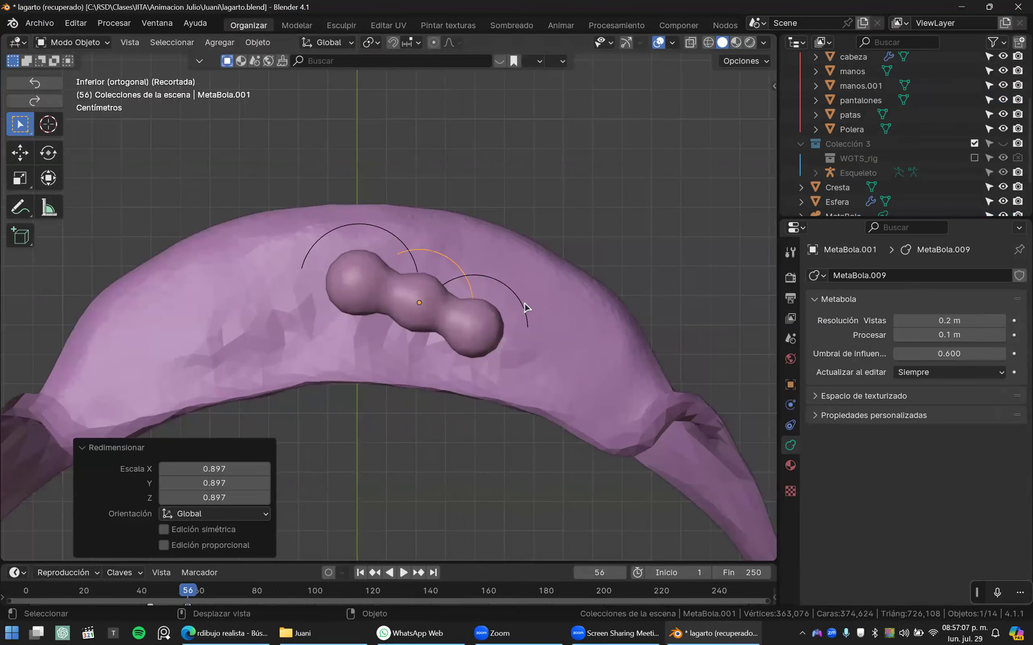
- Duplicate the end metaball about 0.015 m further along X and shift the last two metaballs together toward the lip
{"action": "left_click", "coordinate": [525, 310]}
{"action": "key", "text": "shift+d"}
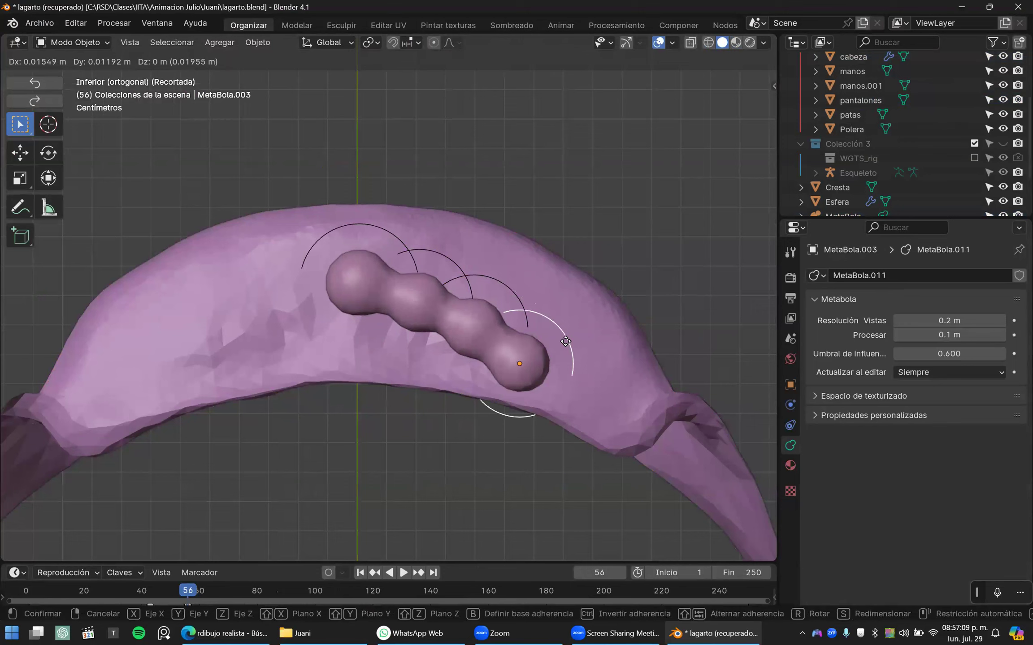
{"action": "left_click", "coordinate": [563, 336]}
{"action": "left_click", "coordinate": [519, 298], "text": "shift"}
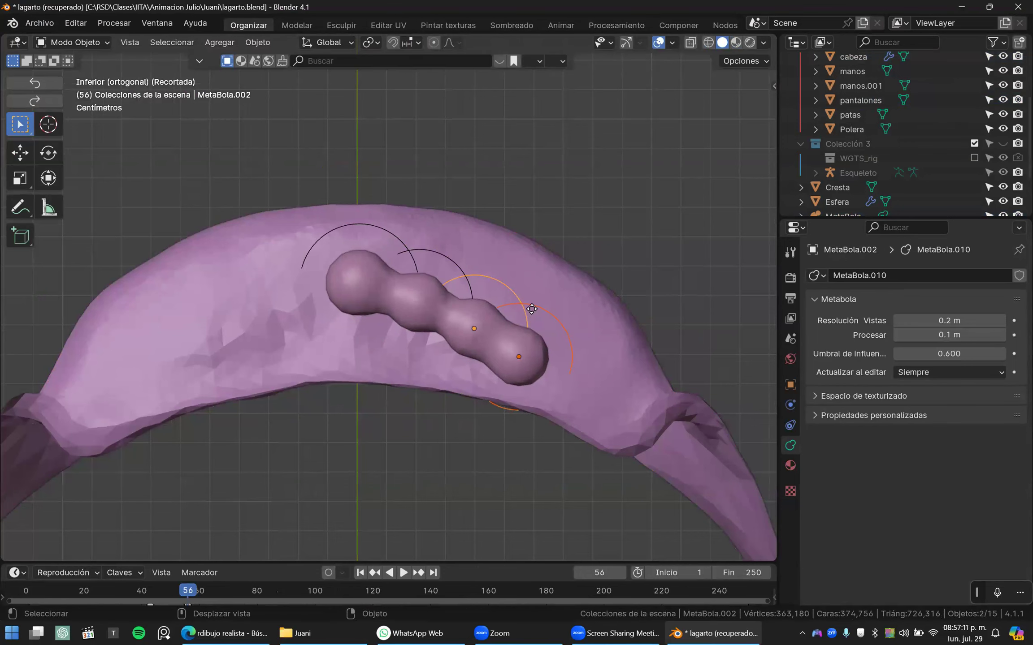
{"action": "key", "text": "g"}
{"action": "left_click", "coordinate": [533, 303]}
- Move the second, third and fourth metaballs of the chain slightly outward so the row follows the curve of the lip
{"action": "left_click", "coordinate": [453, 256]}
{"action": "key", "text": "g"}
{"action": "left_click", "coordinate": [456, 248]}
{"action": "left_click", "coordinate": [531, 296]}
{"action": "key", "text": "g"}
{"action": "left_click", "coordinate": [538, 289]}
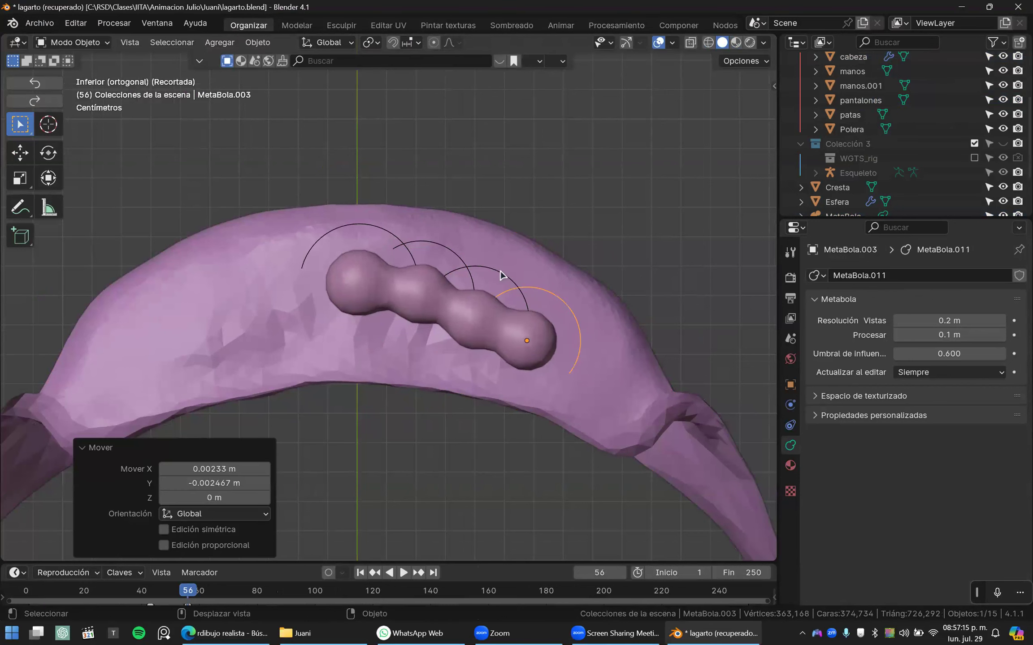
{"action": "left_click", "coordinate": [503, 276]}
{"action": "key", "text": "g"}
{"action": "left_click", "coordinate": [544, 298]}
{"action": "left_click", "coordinate": [552, 291]}
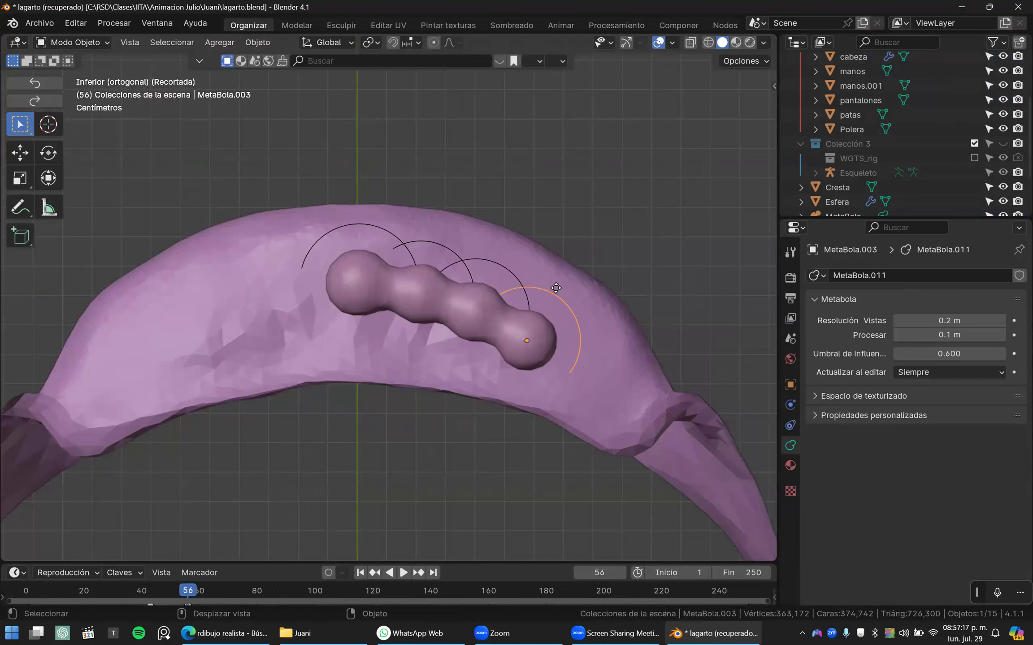
{"action": "key", "text": "g"}
{"action": "left_click", "coordinate": [604, 356]}
- Duplicate the end metaball further back along the lip curve and scale the copy to 0.888
{"action": "key", "text": "shift+d"}
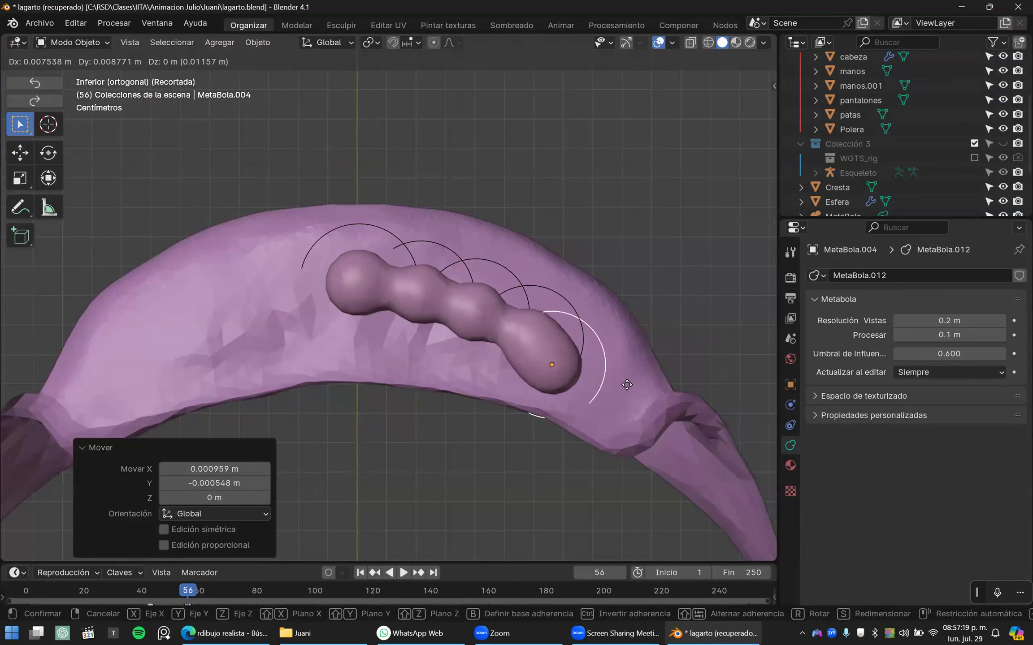
{"action": "left_click", "coordinate": [650, 391]}
{"action": "key", "text": "s"}
{"action": "left_click", "coordinate": [641, 390]}
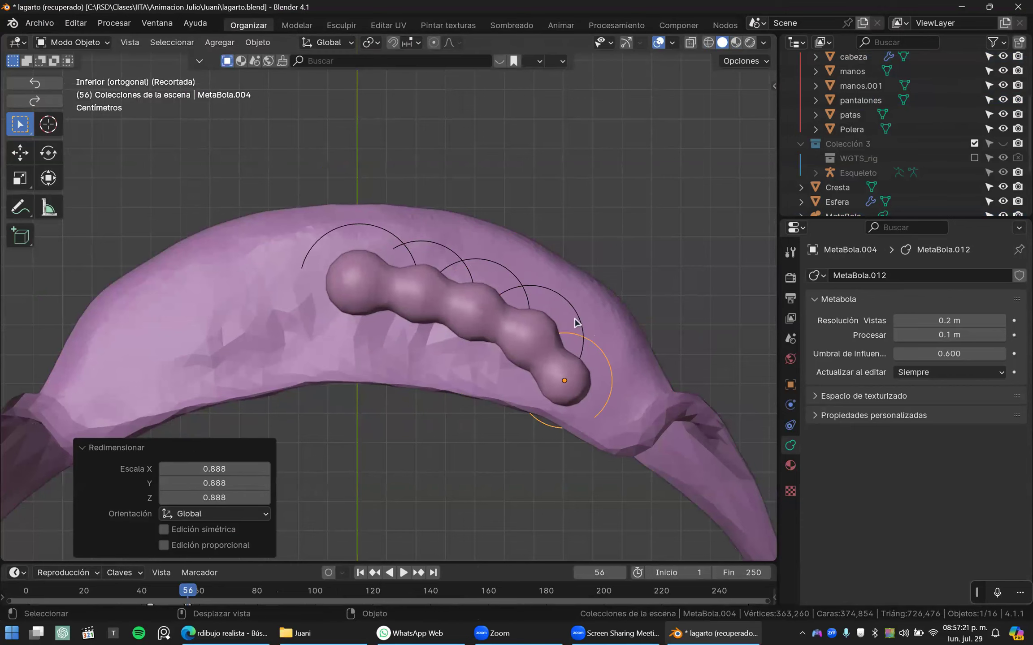
- Add a sixth metaball by duplicating the end one toward the mouth corner, scale it to 0.718 and shift it closer to the chain
{"action": "mouse_move", "coordinate": [457, 347]}
{"action": "middle_mouse_down"}
{"action": "mouse_move", "coordinate": [440, 419]}
{"action": "mouse_move", "coordinate": [372, 466]}
{"action": "middle_mouse_up"}
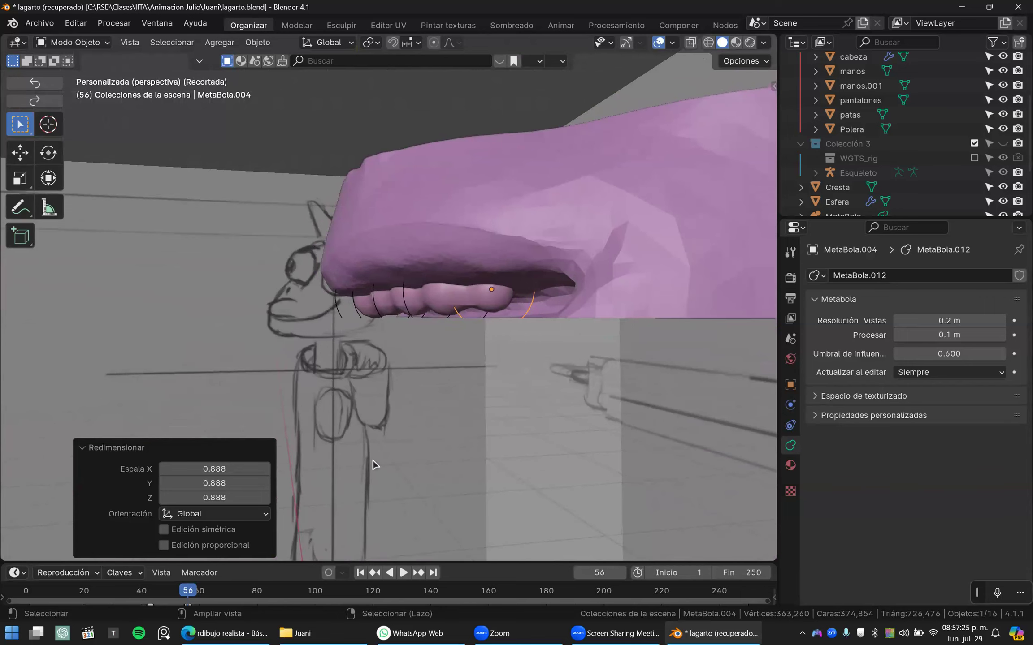
{"action": "key", "text": "ctrl+KP_7"}
{"action": "scroll", "coordinate": [630, 404], "scroll_direction": "up", "scroll_amount": 2}
{"action": "key", "text": "shift+d"}
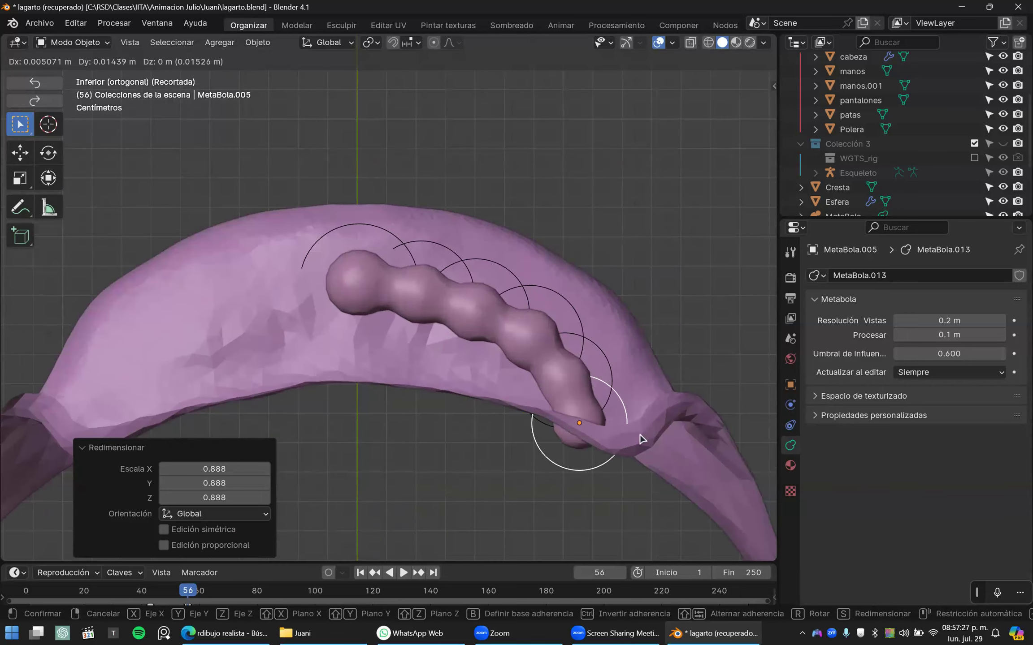
{"action": "left_click", "coordinate": [641, 435]}
{"action": "key", "text": "s"}
{"action": "left_click", "coordinate": [633, 429]}
{"action": "key", "text": "g"}
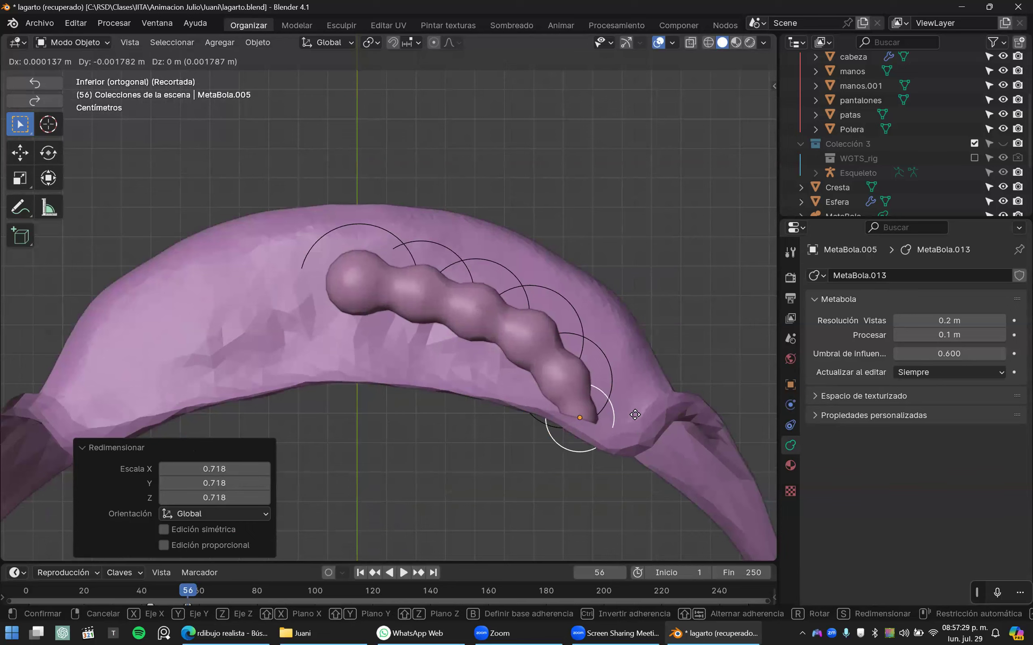
{"action": "left_click", "coordinate": [636, 419]}
- Set the viewport resolution of the base metaball to 0.108 m for a smoother blended chain
{"action": "mouse_move", "coordinate": [484, 292]}
{"action": "middle_mouse_down"}
{"action": "mouse_move", "coordinate": [426, 391]}
{"action": "mouse_move", "coordinate": [431, 299]}
{"action": "mouse_move", "coordinate": [744, 338]}
{"action": "middle_mouse_up"}
{"action": "left_click", "coordinate": [583, 274], "text": "shift"}
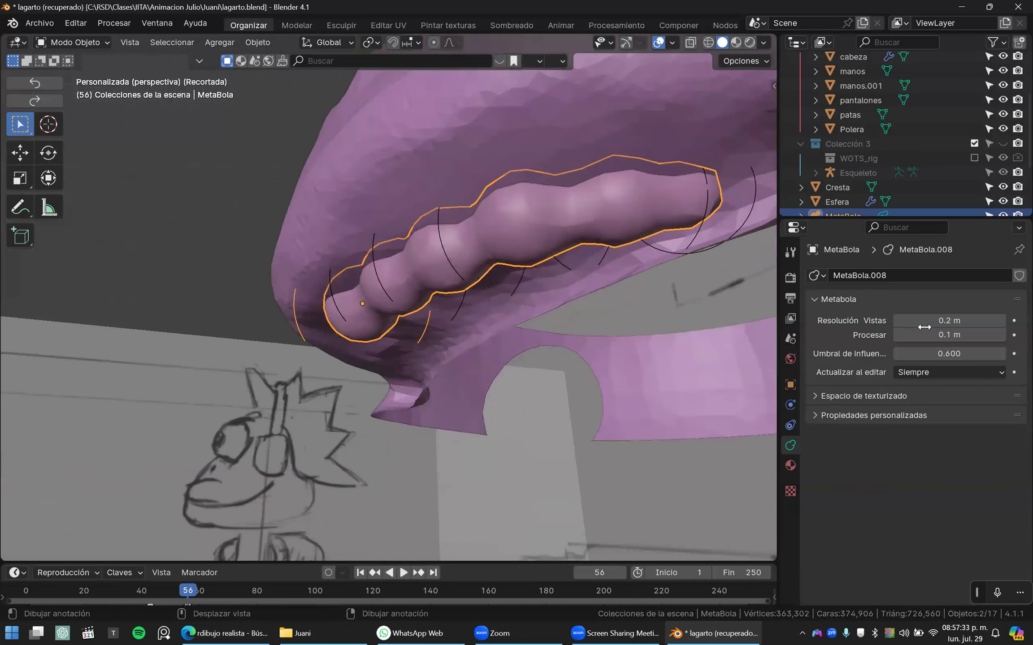
{"action": "left_click_drag", "start_coordinate": [947, 321], "coordinate": [892, 320]}
{"action": "key", "text": "shift+z"}
{"action": "key", "text": "shift+z"}
{"action": "middle_click_drag", "start_coordinate": [590, 304], "coordinate": [847, 329]}
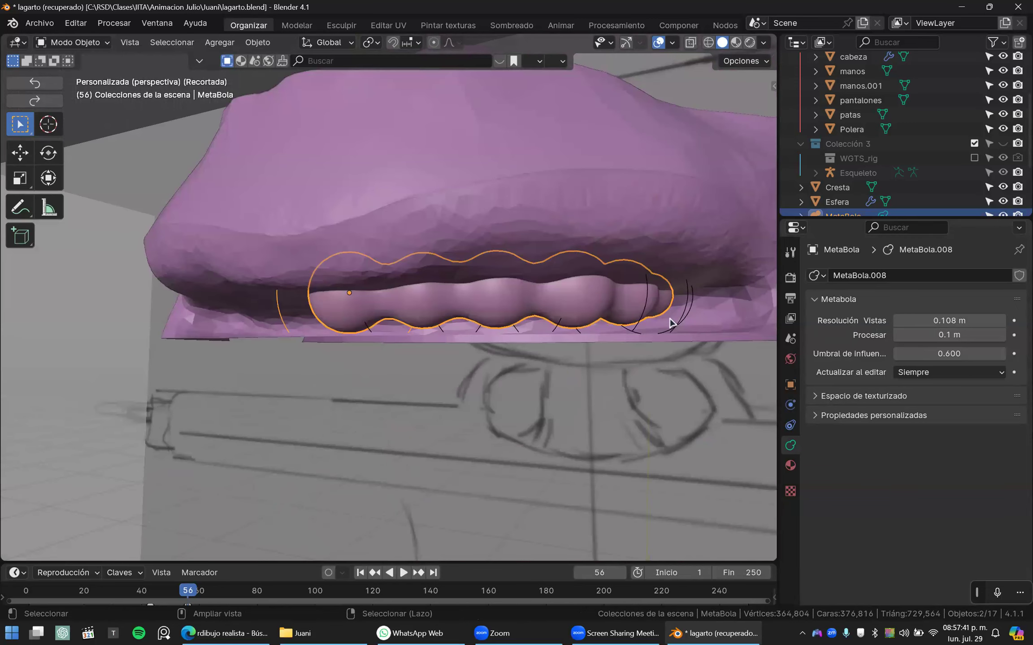
- Convert the metaball chain to a mesh
{"action": "right_click", "coordinate": [524, 293]}
{"action": "mouse_move", "coordinate": [520, 292]}
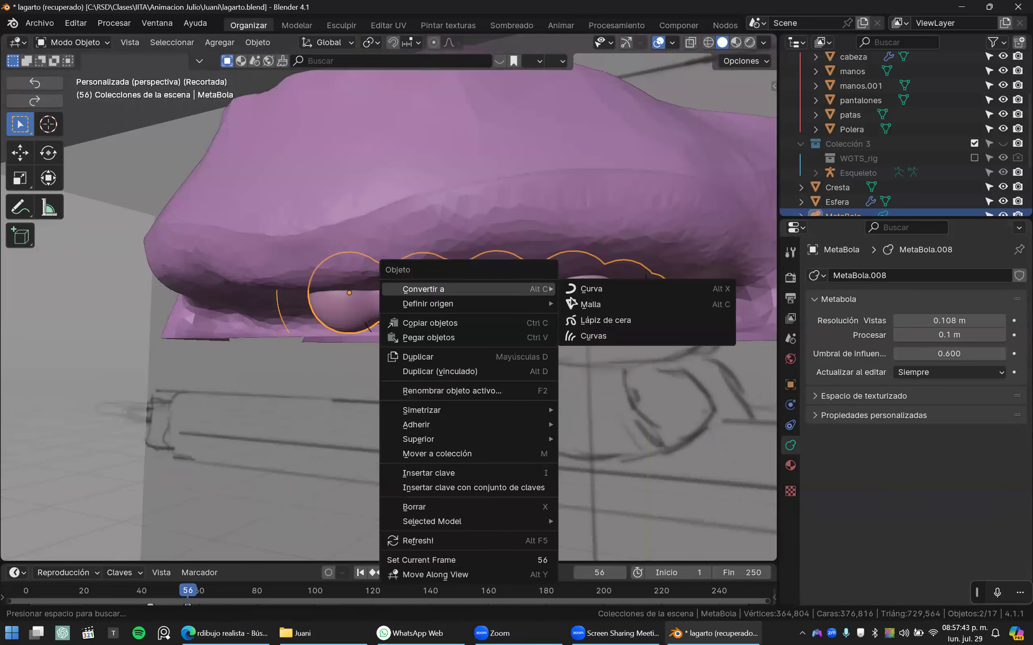
{"action": "left_click", "coordinate": [582, 306]}
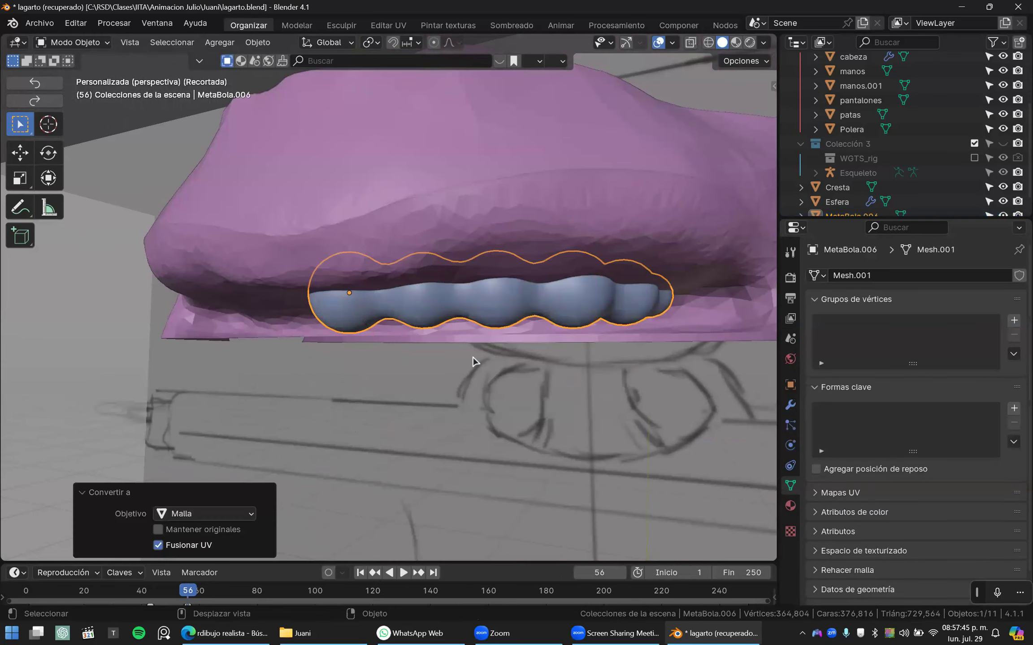
- Reposition the converted gum mesh against the inner lip so it sits properly inside the mouth
{"action": "middle_click_drag", "start_coordinate": [413, 250], "coordinate": [337, 261]}
{"action": "scroll", "coordinate": [337, 261], "scroll_direction": "up", "scroll_amount": 6}
{"action": "key", "text": "g"}
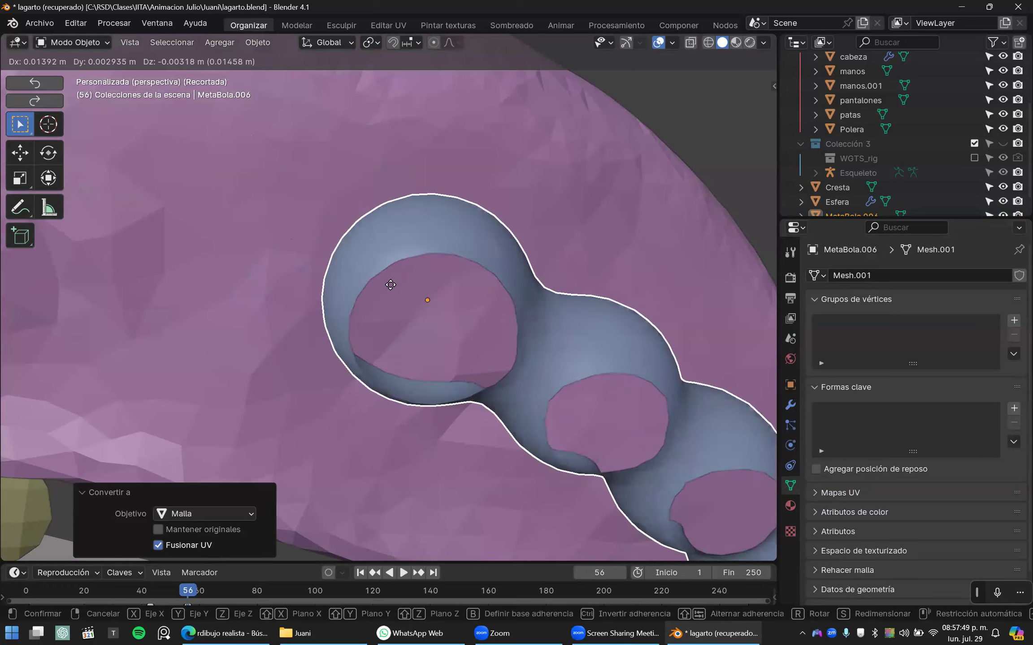
{"action": "left_click", "coordinate": [393, 294]}
{"action": "scroll", "coordinate": [407, 329], "scroll_direction": "down", "scroll_amount": 3}
{"action": "mouse_move", "coordinate": [407, 329]}
{"action": "middle_mouse_down"}
{"action": "mouse_move", "coordinate": [408, 309]}
{"action": "mouse_move", "coordinate": [410, 332]}
{"action": "middle_mouse_up"}
{"action": "key", "text": "g"}
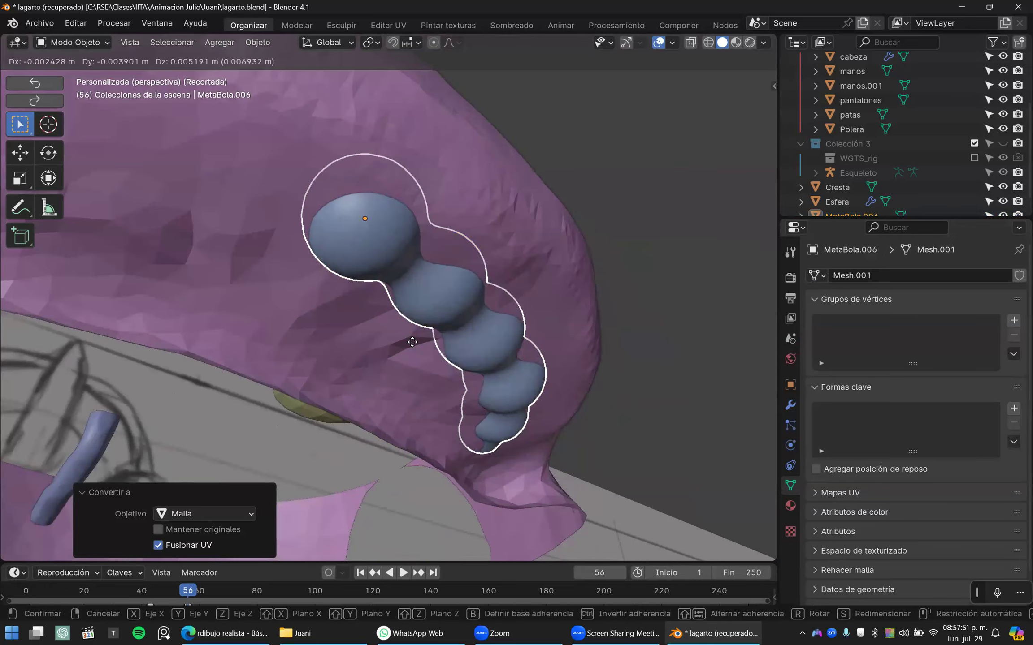
{"action": "left_click", "coordinate": [417, 304]}
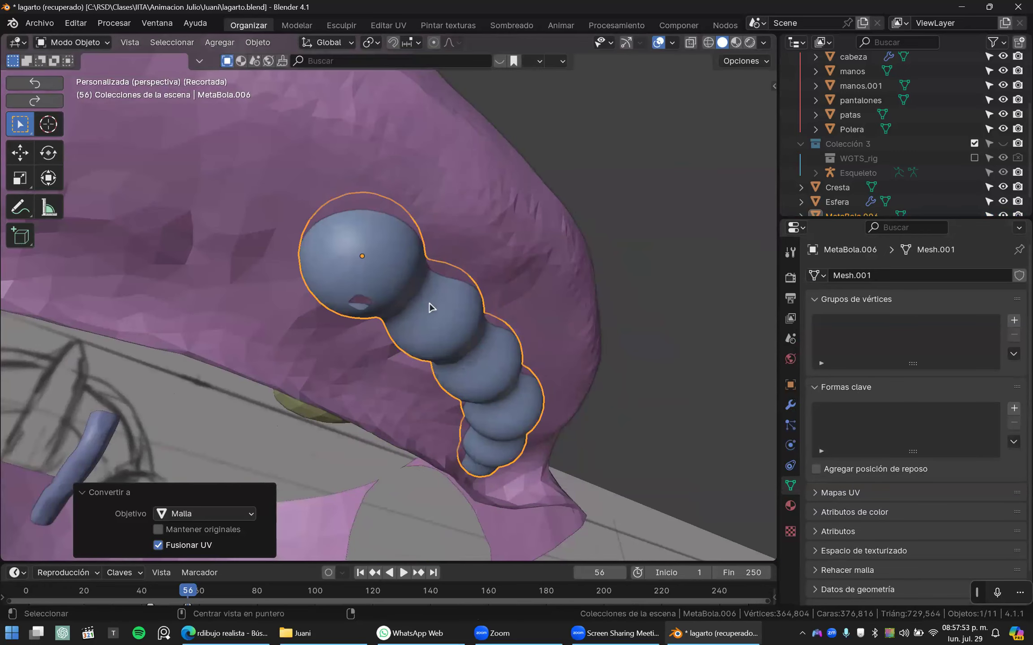
- Clear the view clipping to show the whole head and apply rotation and scale to the gum mesh
{"action": "key", "text": "alt+b"}
{"action": "scroll", "coordinate": [432, 308], "scroll_direction": "down", "scroll_amount": 5}
{"action": "middle_click_drag", "start_coordinate": [432, 308], "coordinate": [481, 333]}
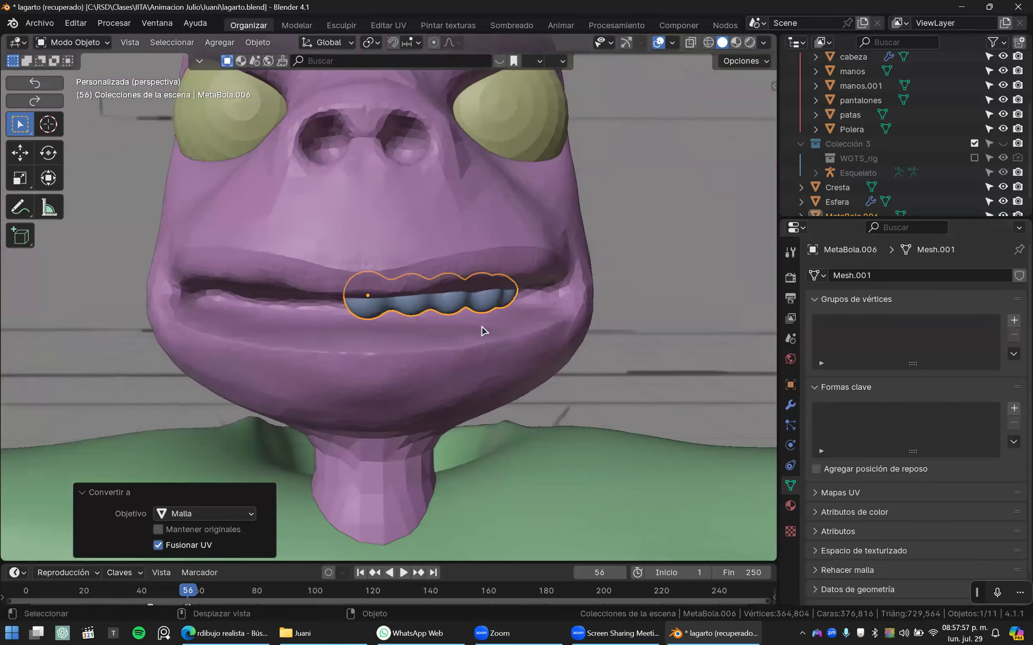
{"action": "key", "text": "ctrl+a"}
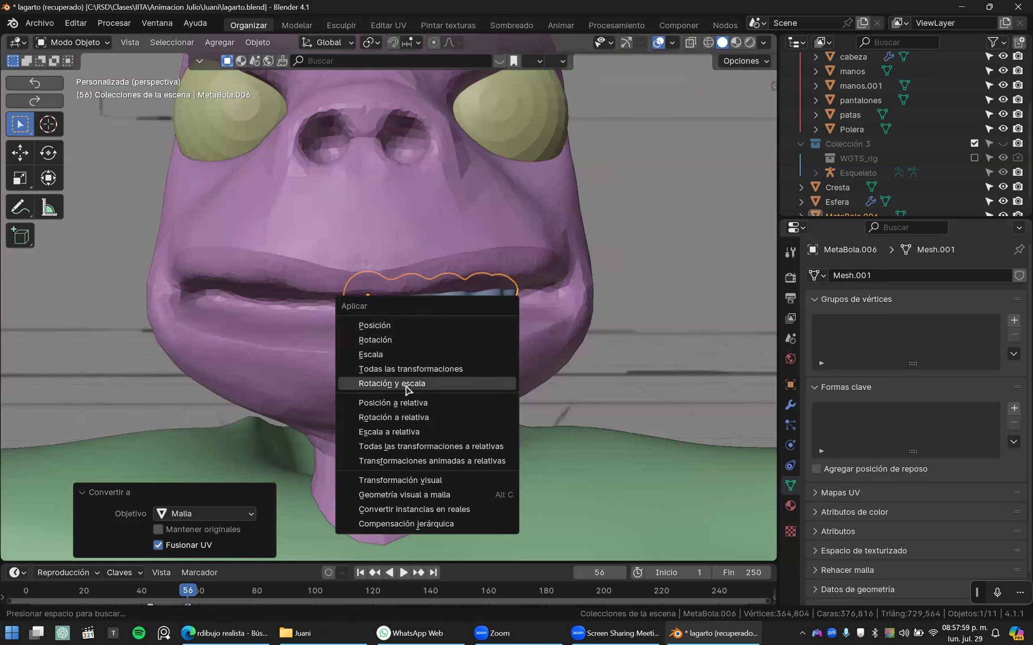
{"action": "left_click", "coordinate": [457, 379]}
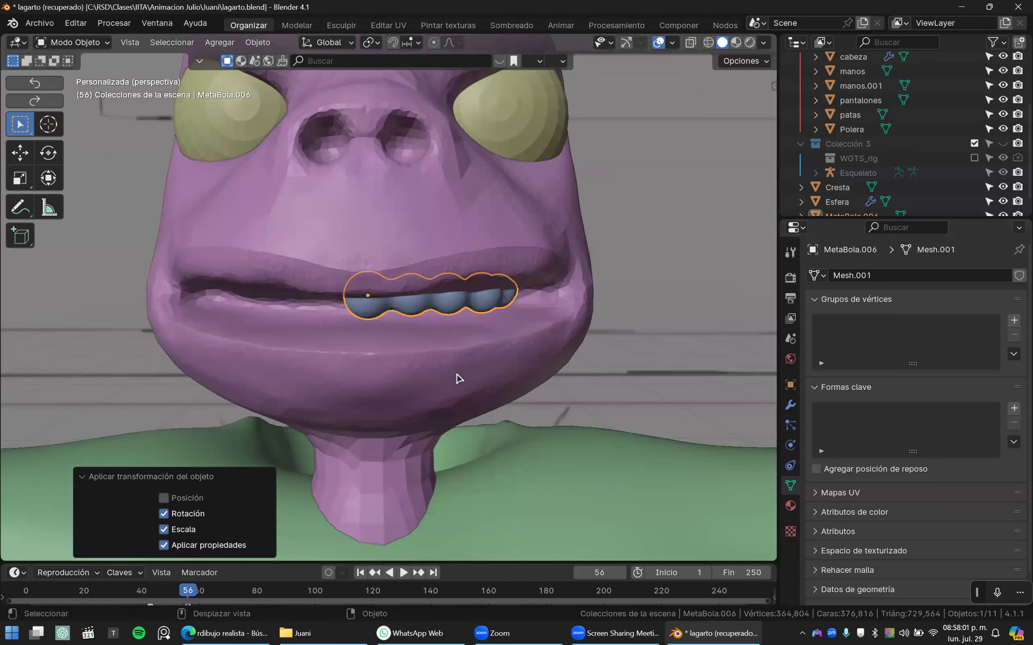
- Symmetrize the gum mesh in Sculpt Mode with the direction set from +X to -X
{"action": "key", "text": "KP_1"}
{"action": "scroll", "coordinate": [453, 319], "scroll_direction": "down", "scroll_amount": 1}
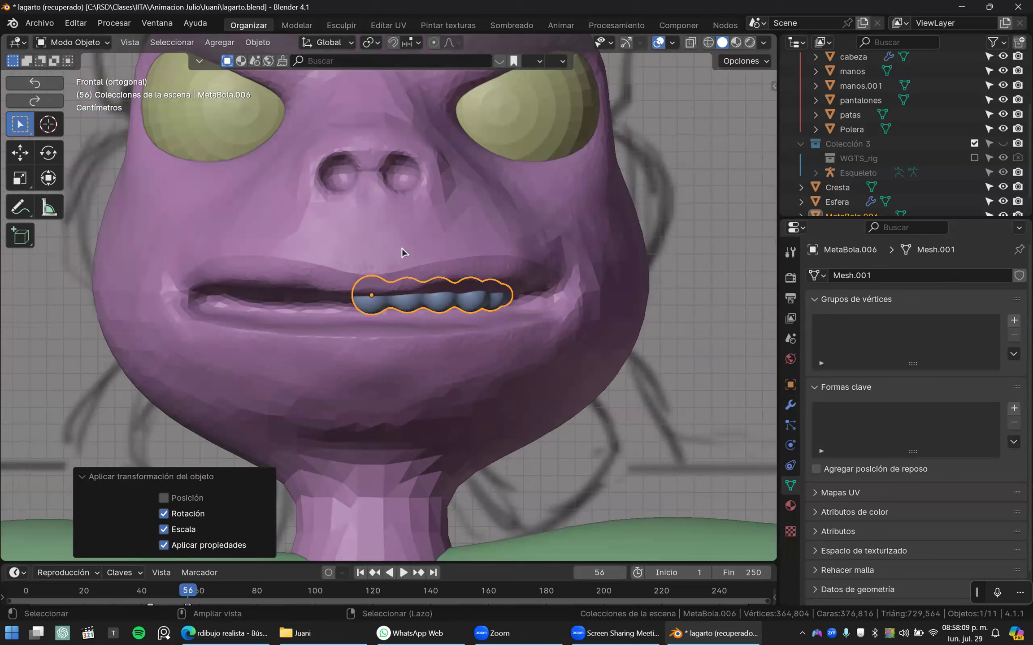
{"action": "key", "text": "ctrl+Tab"}
{"action": "left_click", "coordinate": [390, 334]}
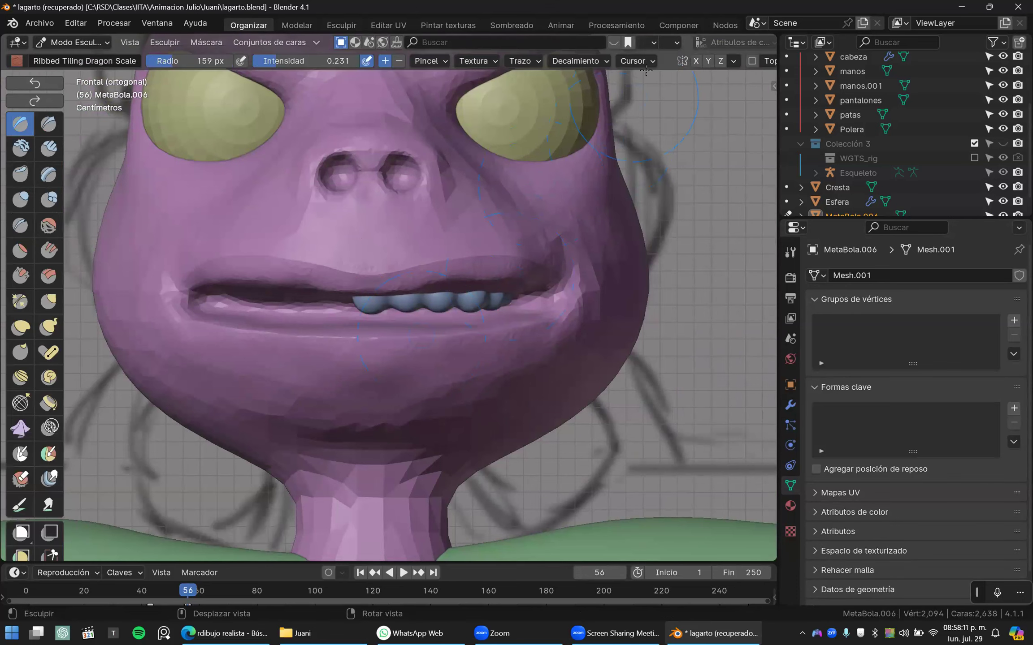
{"action": "left_click", "coordinate": [676, 61]}
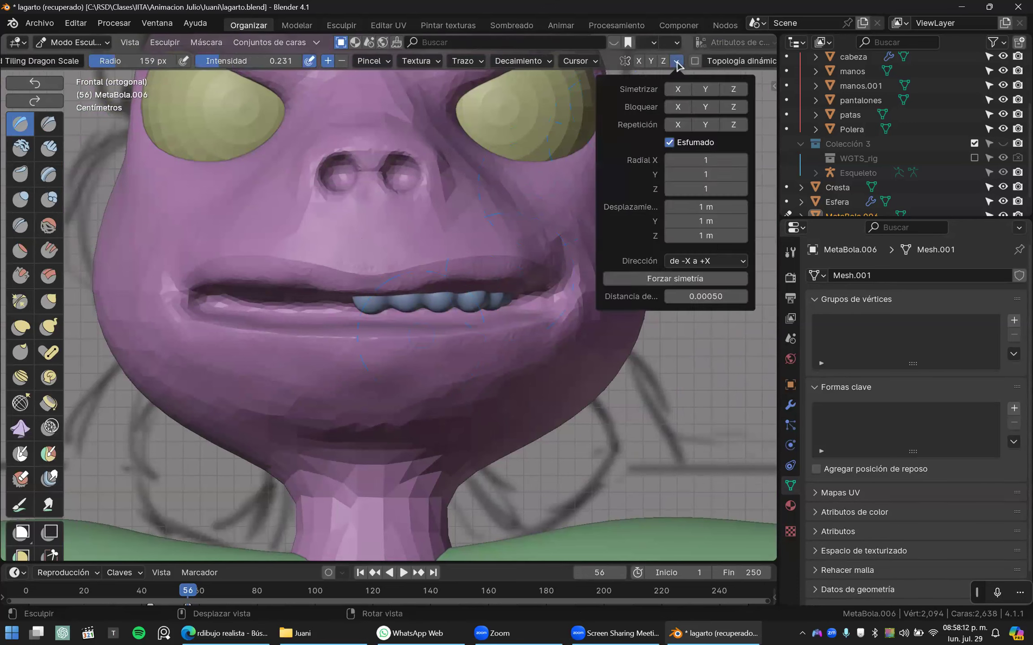
{"action": "left_click", "coordinate": [694, 262]}
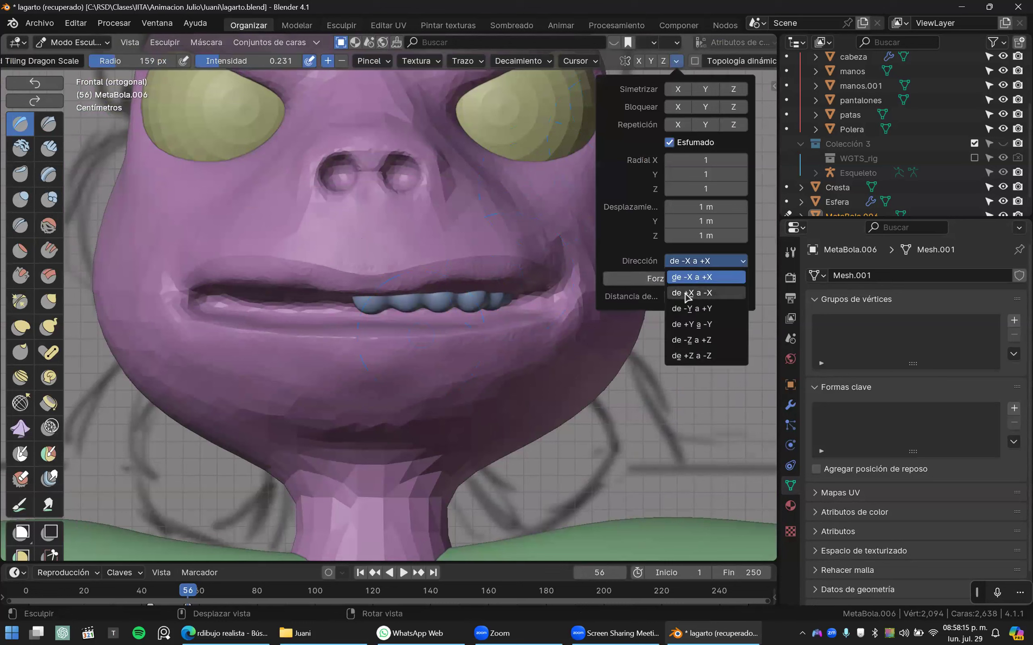
{"action": "left_click", "coordinate": [684, 293]}
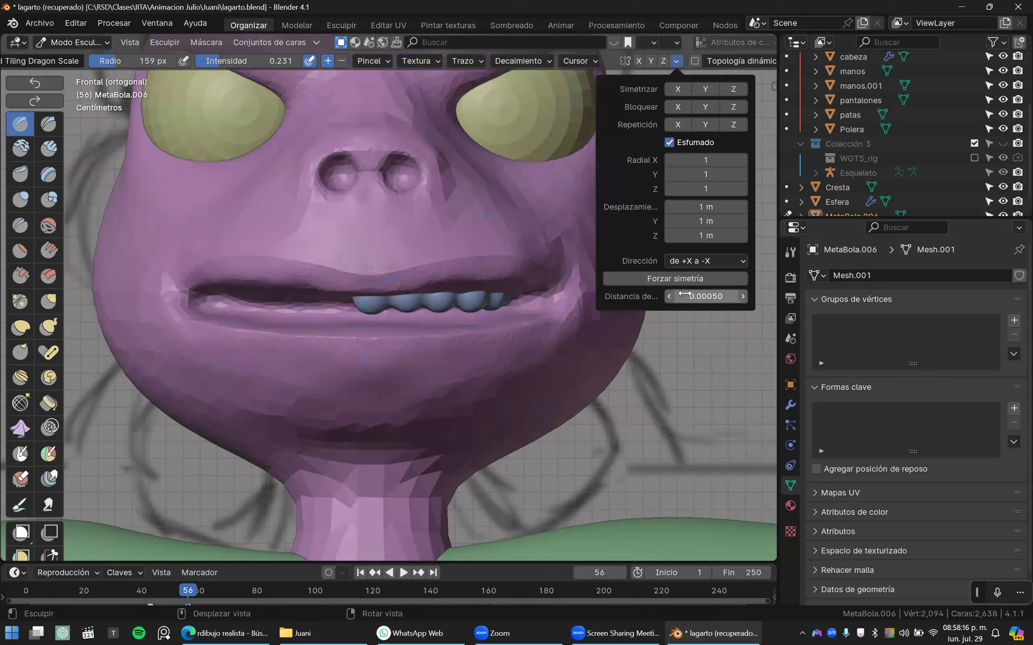
{"action": "left_click", "coordinate": [645, 279]}
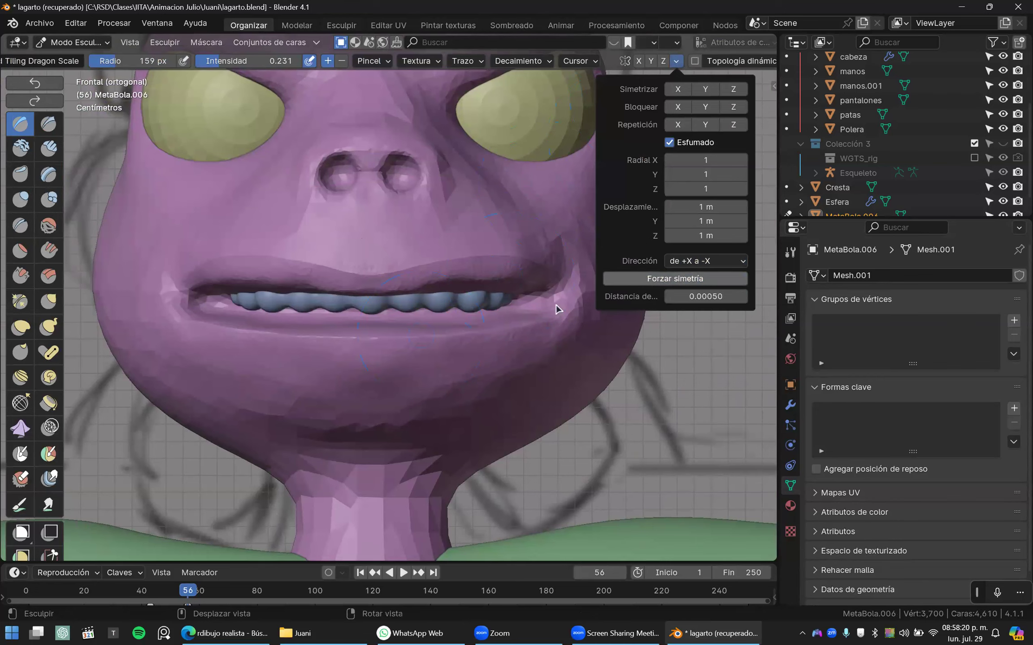
- Check the mirrored gums from an angle and return to Object Mode in the front view
{"action": "mouse_move", "coordinate": [433, 308]}
{"action": "middle_mouse_down"}
{"action": "mouse_move", "coordinate": [413, 347]}
{"action": "mouse_move", "coordinate": [448, 325]}
{"action": "middle_mouse_up"}
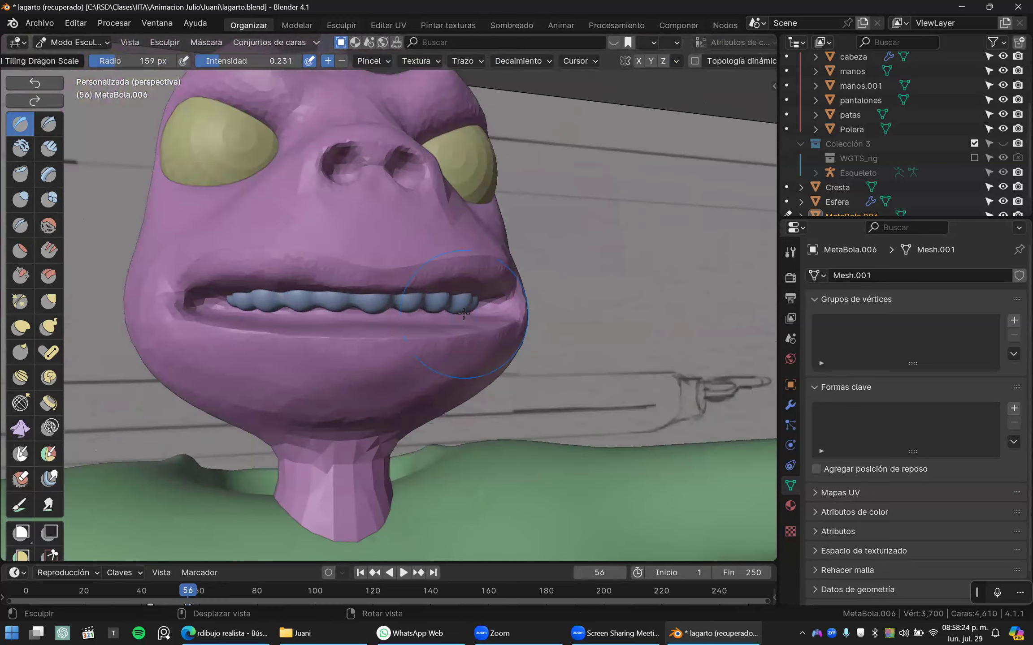
{"action": "key", "text": "KP_1"}
{"action": "key", "text": "ctrl+Tab"}
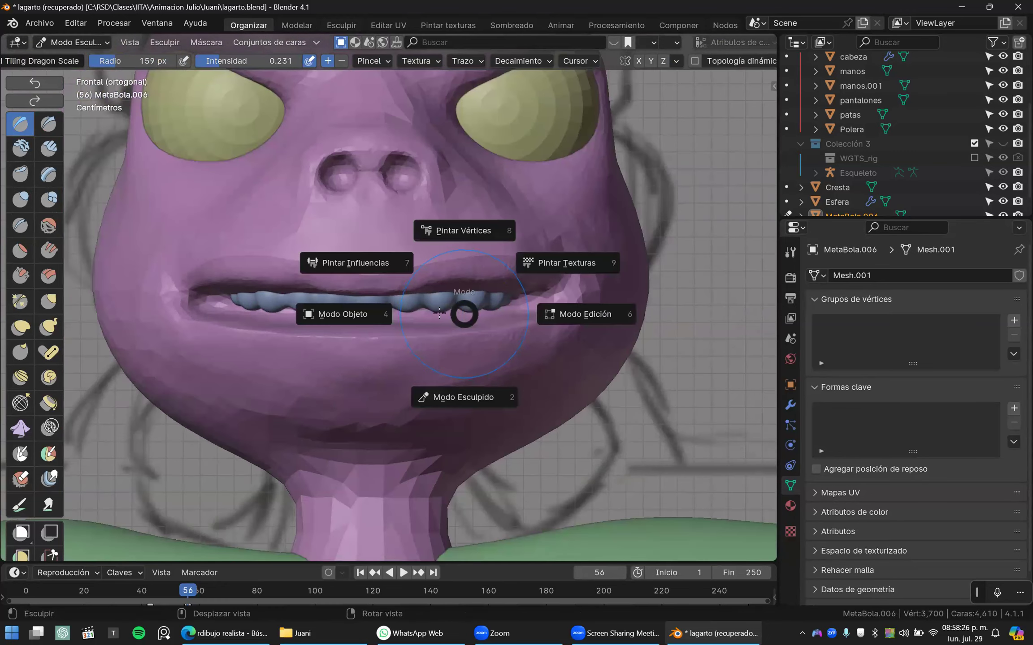
{"action": "left_click", "coordinate": [416, 314]}
{"action": "scroll", "coordinate": [416, 313], "scroll_direction": "up", "scroll_amount": 2}
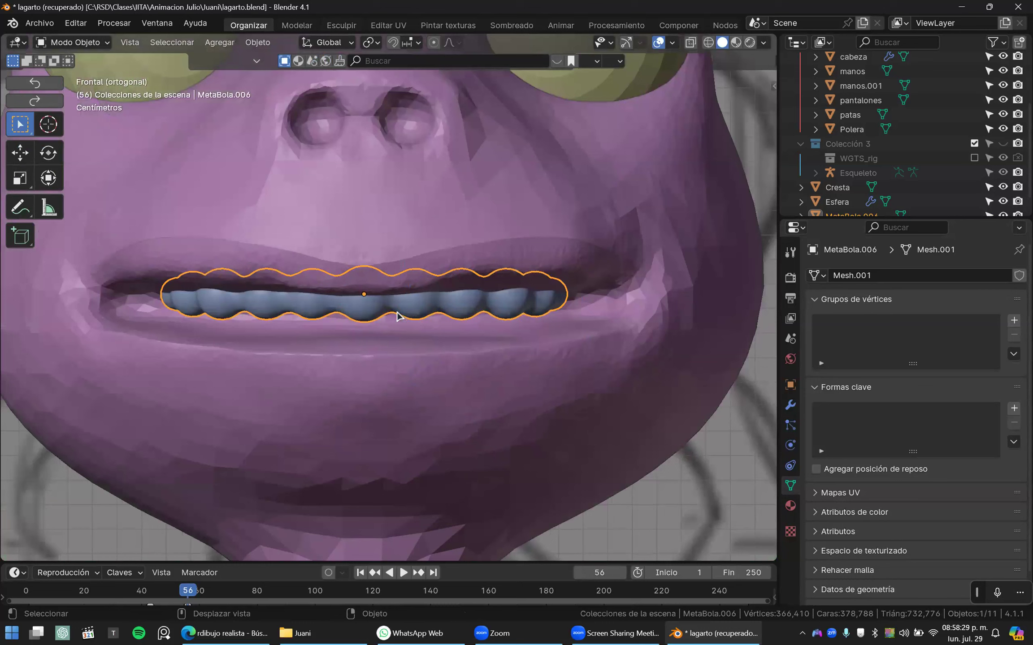
{"action": "key", "text": "shift+a"}
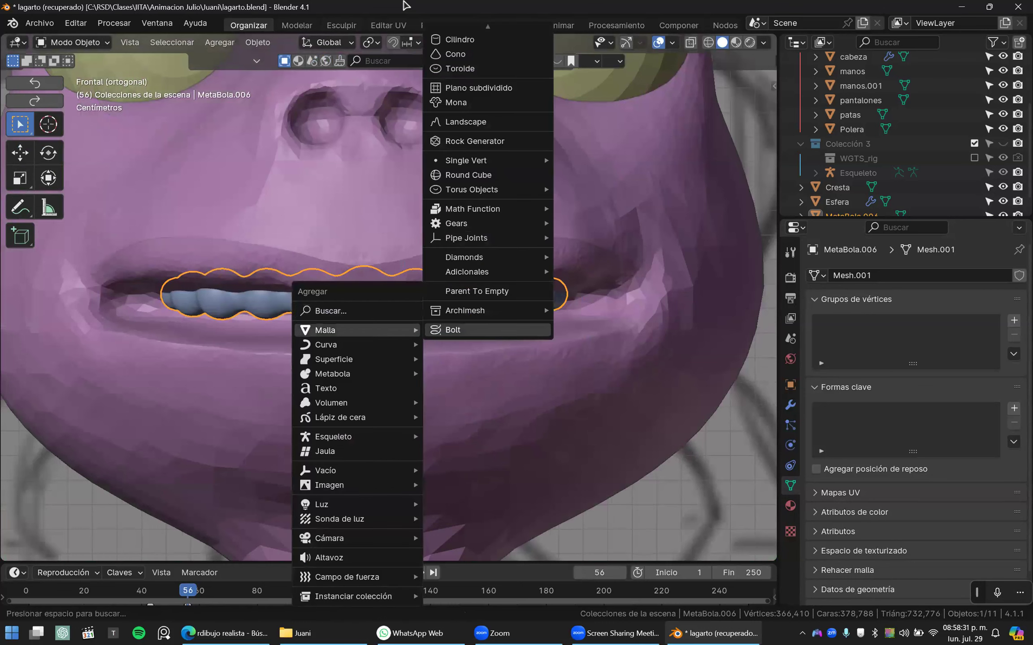
{"action": "key", "text": "Escape"}
{"action": "key", "text": "shift+a"}
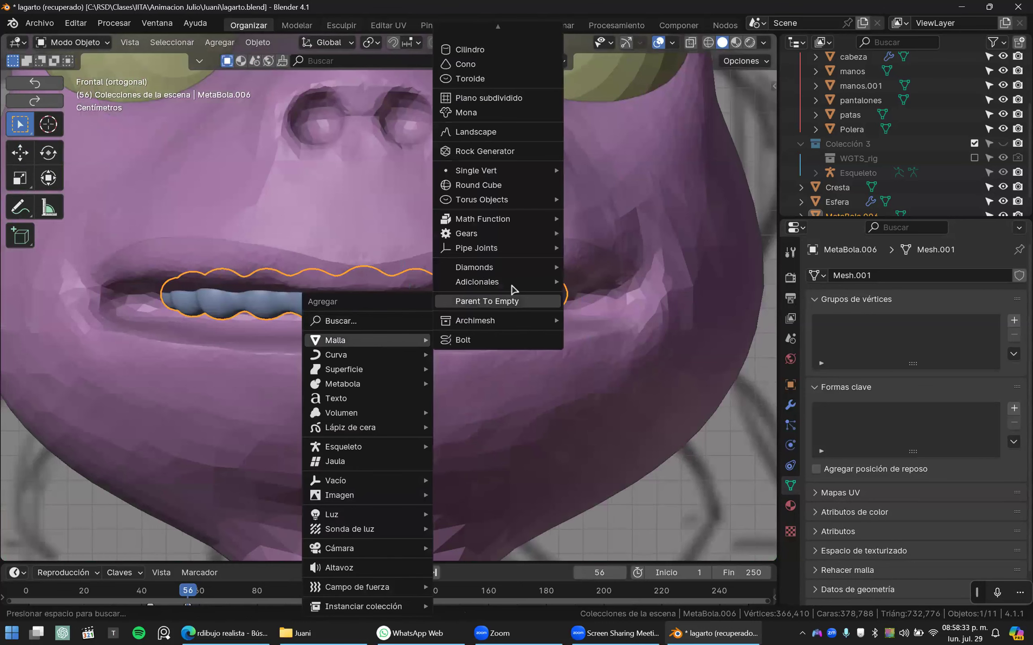
{"action": "key", "text": "Escape"}
- Add a UV sphere at the 3D cursor, scaled to 0.046, and isolate it in local view
{"action": "key", "text": "shift+a"}
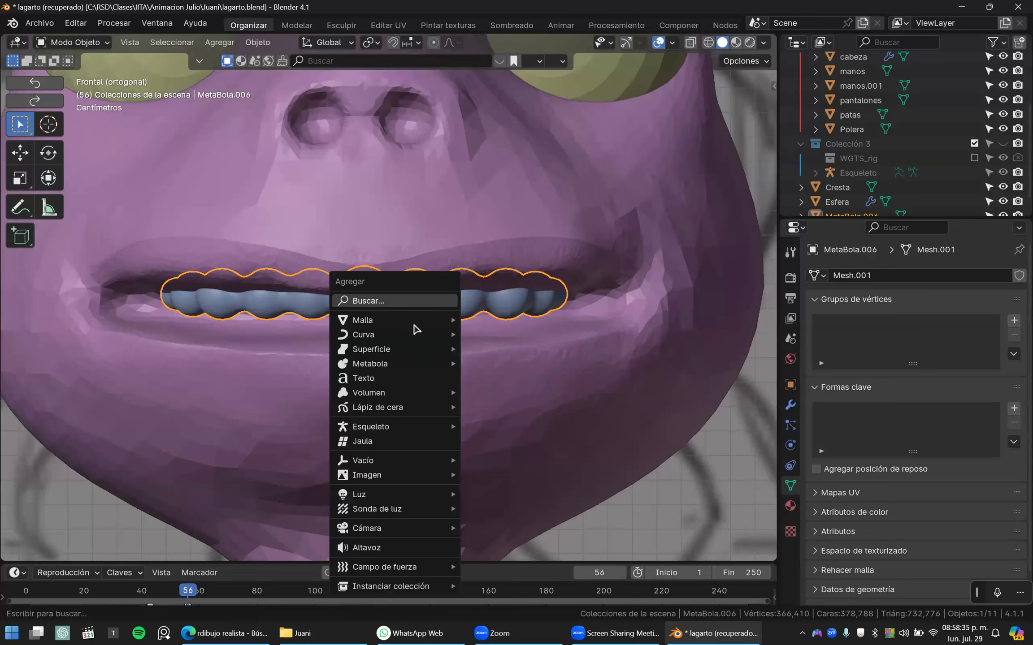
{"action": "mouse_move", "coordinate": [417, 321]}
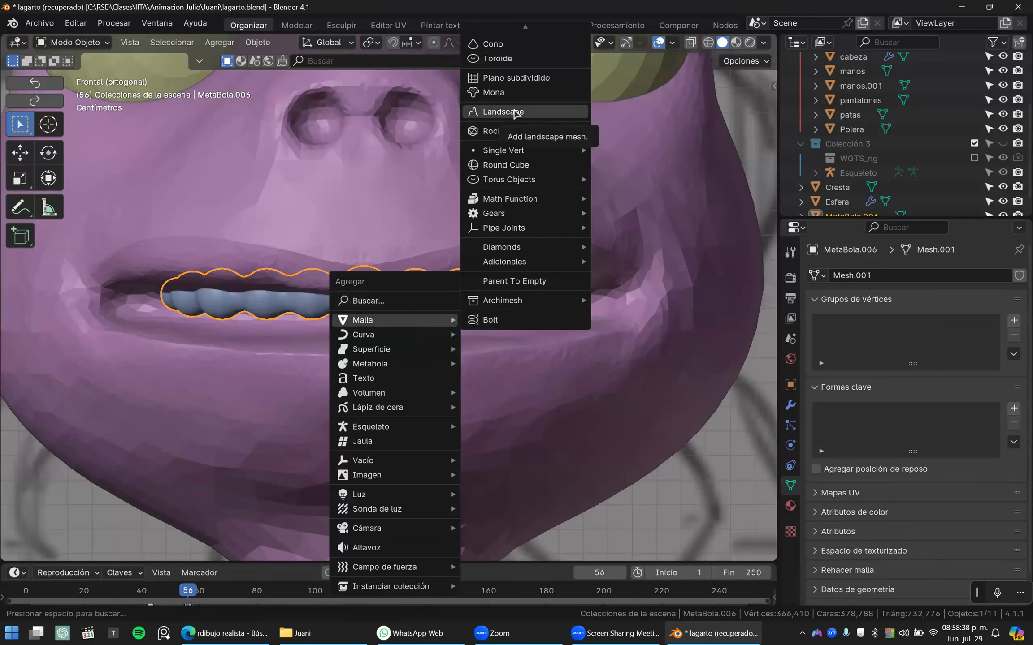
{"action": "mouse_move", "coordinate": [513, 3]}
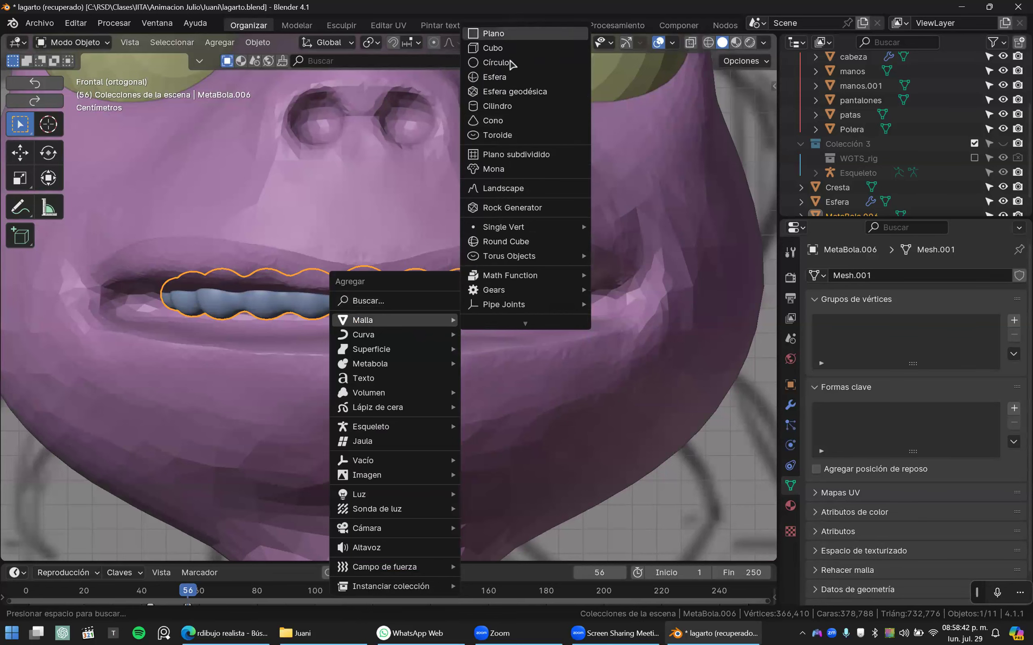
{"action": "left_click", "coordinate": [495, 76]}
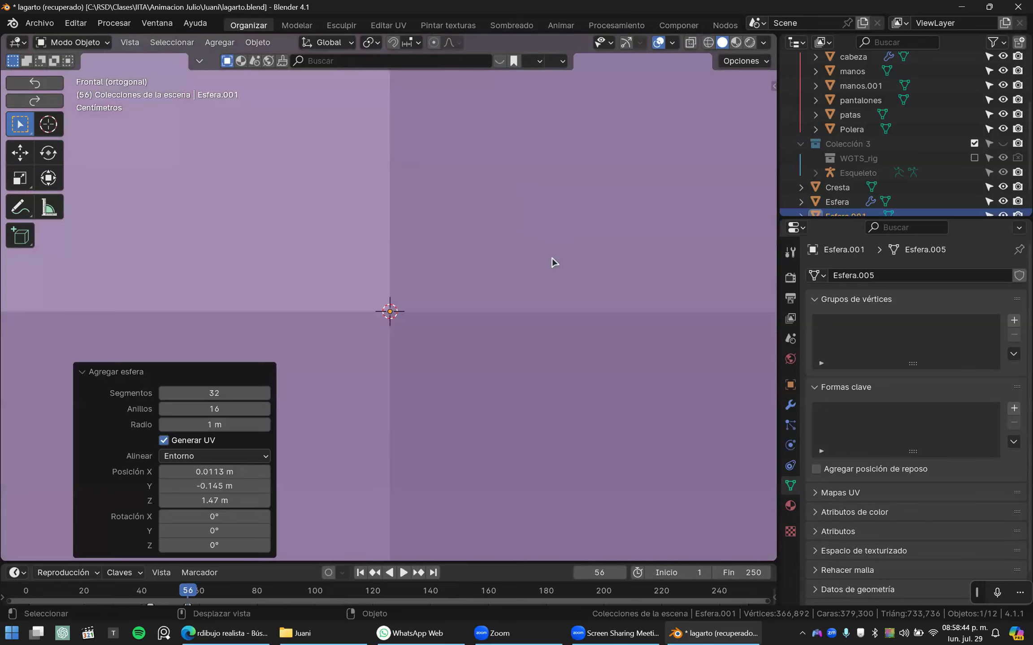
{"action": "scroll", "coordinate": [553, 261], "scroll_direction": "down", "scroll_amount": 6}
{"action": "key", "text": "s"}
{"action": "left_click", "coordinate": [396, 294]}
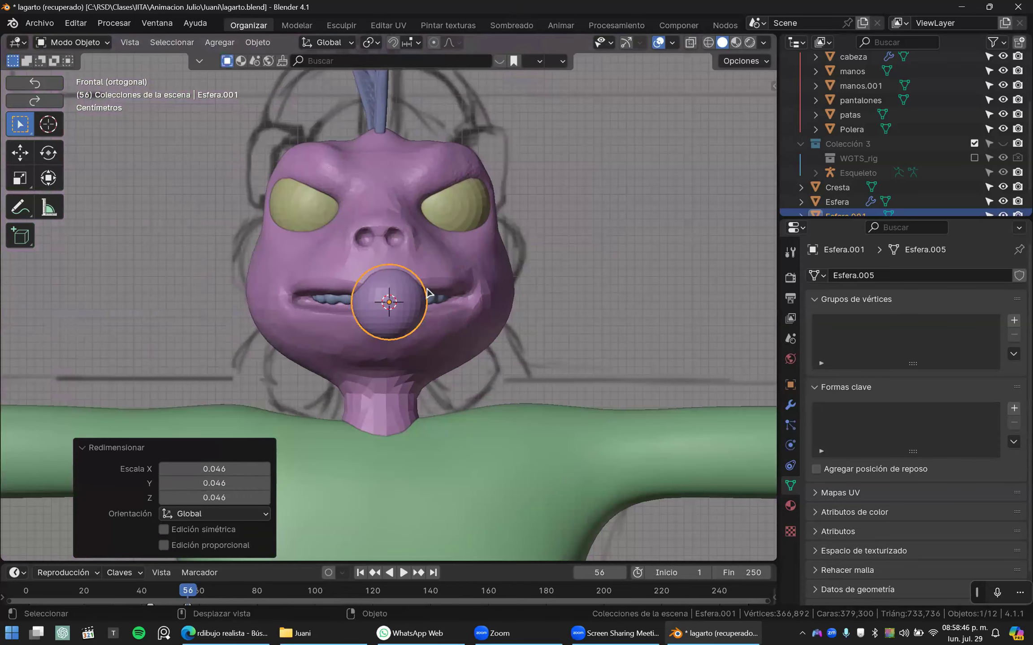
{"action": "key", "text": "KP_Divide"}
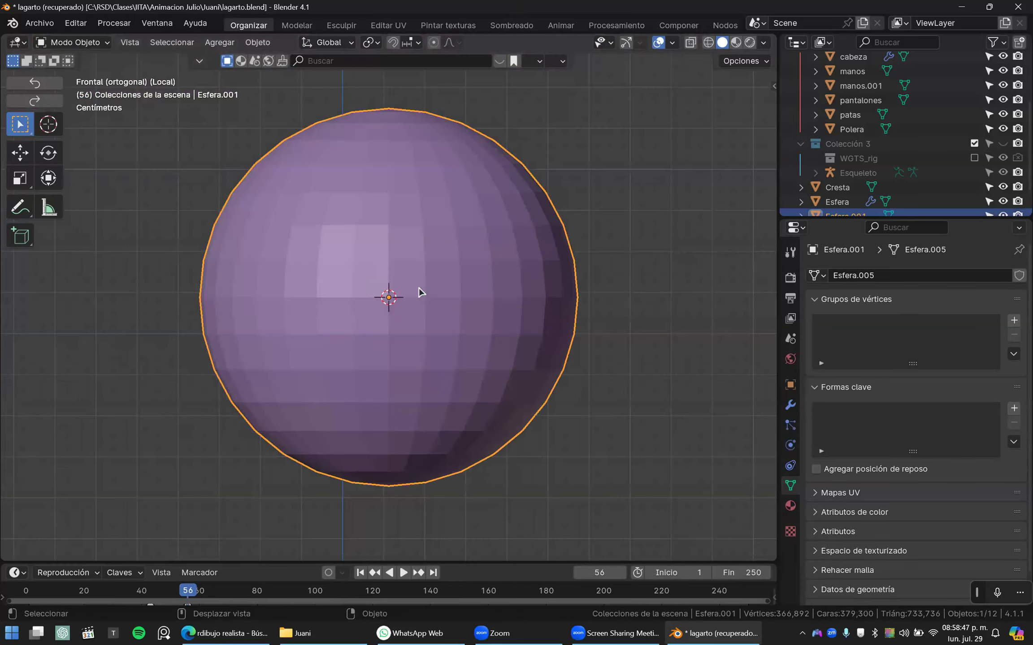
{"action": "scroll", "coordinate": [421, 289], "scroll_direction": "down", "scroll_amount": 6}
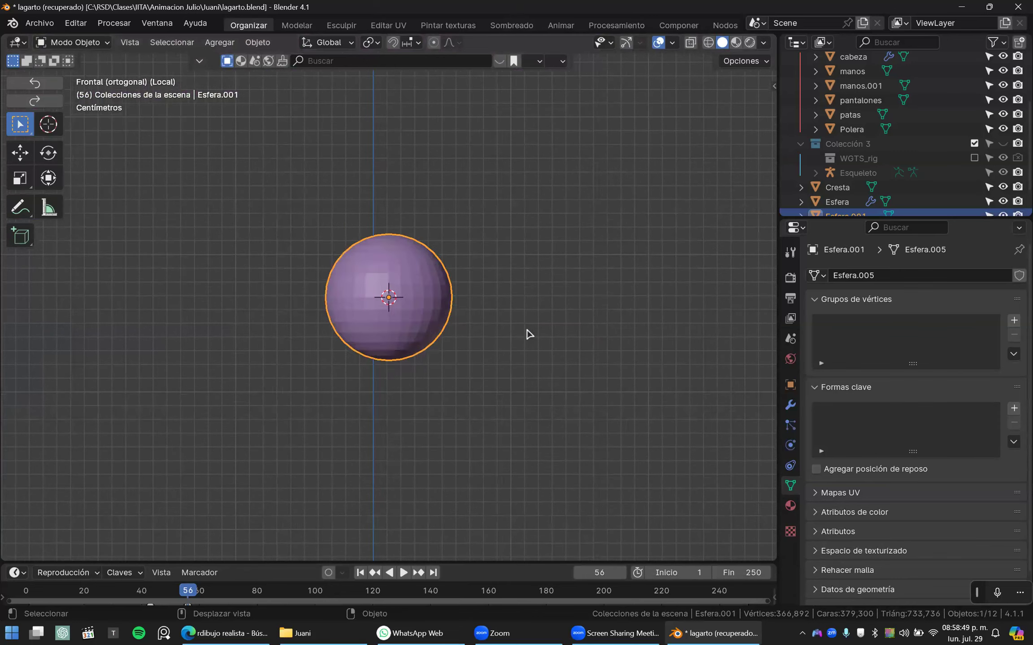
- Scale the sphere down to tooth size against the gums and isolate it again in local view
{"action": "key", "text": "s"}
{"action": "left_click", "coordinate": [433, 316]}
{"action": "key", "text": "KP_Divide"}
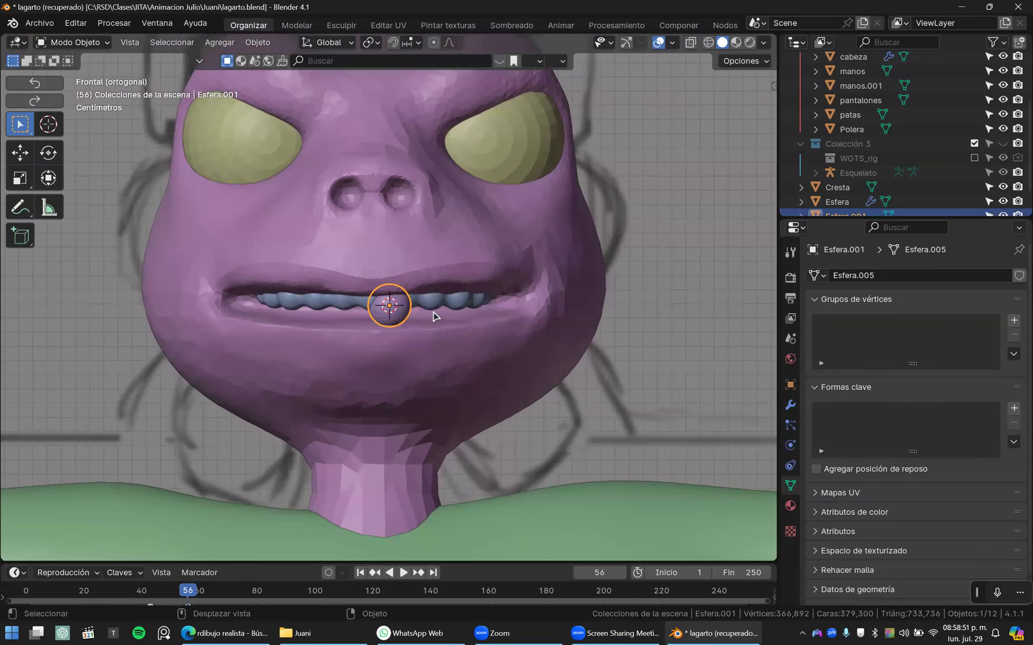
{"action": "scroll", "coordinate": [433, 316], "scroll_direction": "up", "scroll_amount": 6}
{"action": "key", "text": "s"}
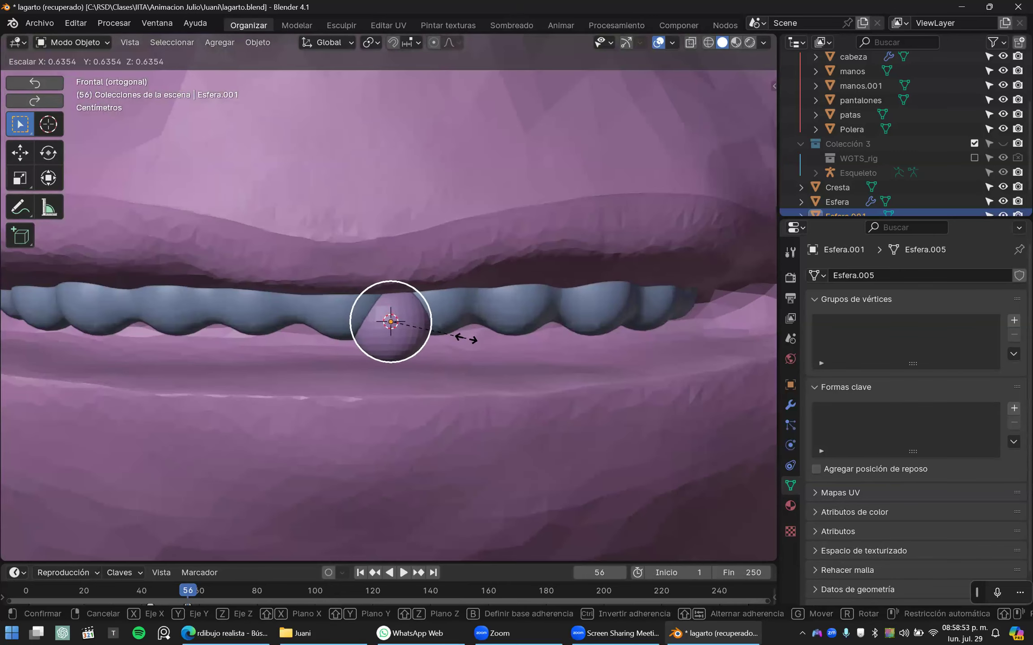
{"action": "left_click", "coordinate": [467, 341]}
{"action": "scroll", "coordinate": [466, 349], "scroll_direction": "down", "scroll_amount": 5}
{"action": "key", "text": "KP_Divide"}
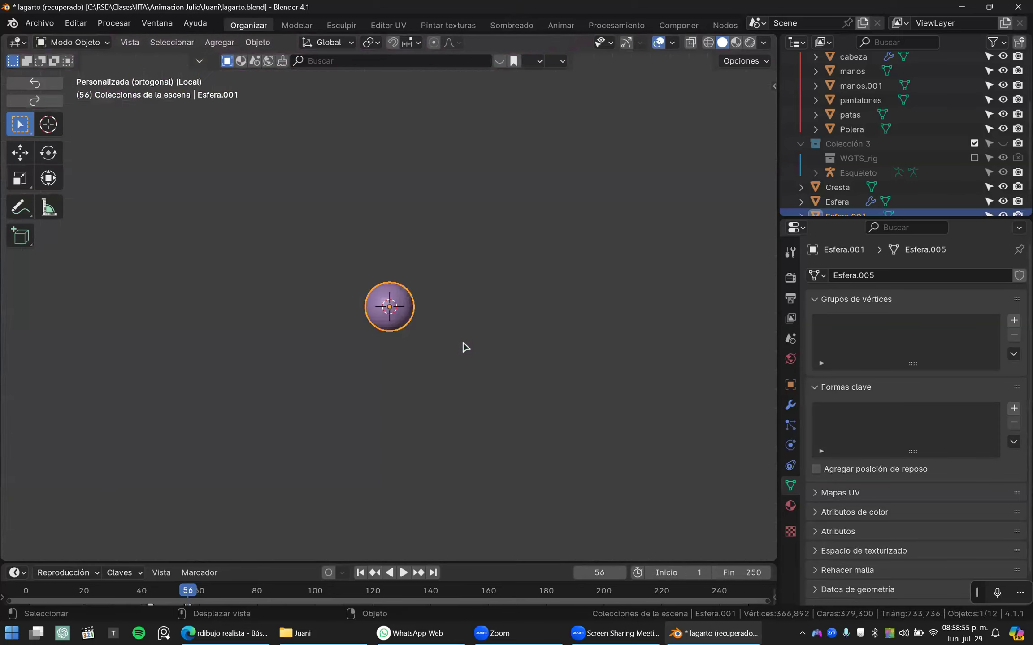
- Switch the sphere to Sculpt Mode in the front view, try a voxel remesh and undo it
{"action": "scroll", "coordinate": [466, 349], "scroll_direction": "down", "scroll_amount": 2}
{"action": "key", "text": "ctrl+Tab"}
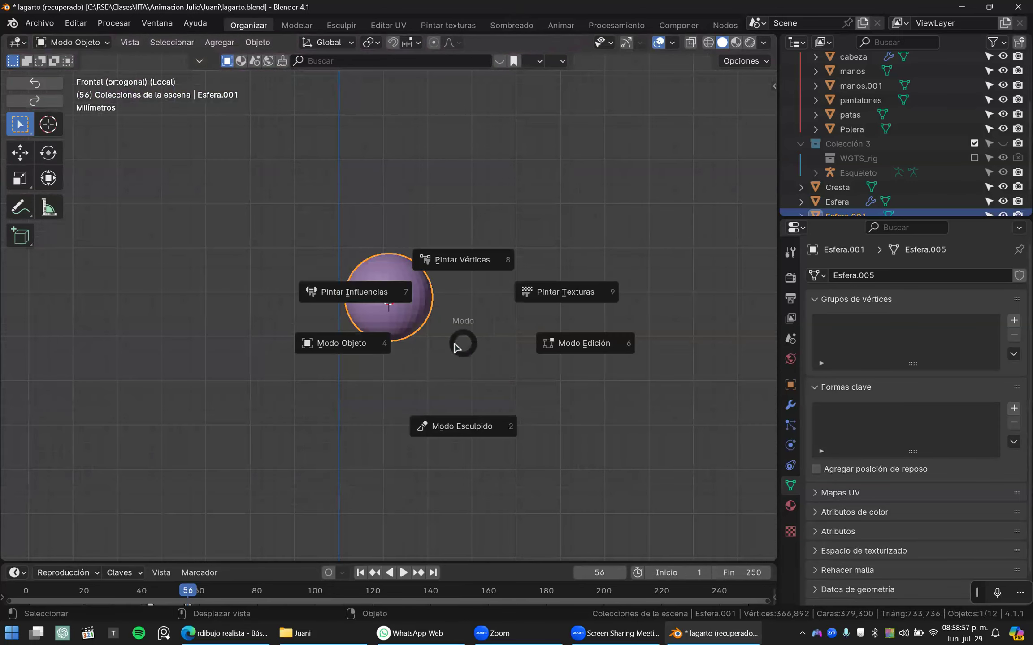
{"action": "left_click", "coordinate": [444, 427]}
{"action": "key", "text": "ctrl+r"}
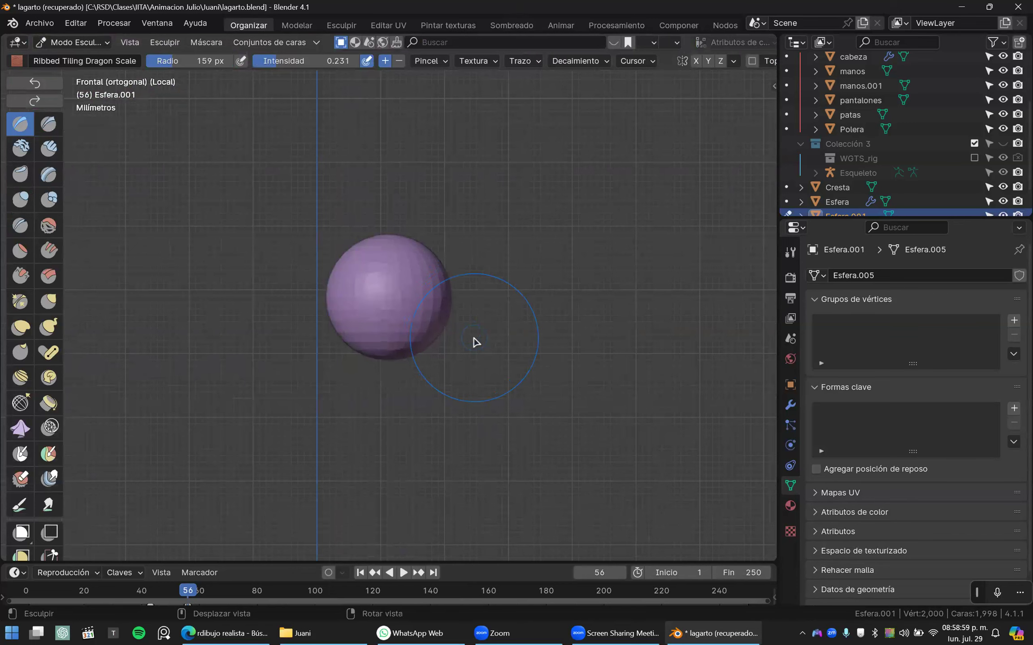
{"action": "scroll", "coordinate": [475, 345], "scroll_direction": "up", "scroll_amount": 1}
{"action": "key", "text": "ctrl+z"}
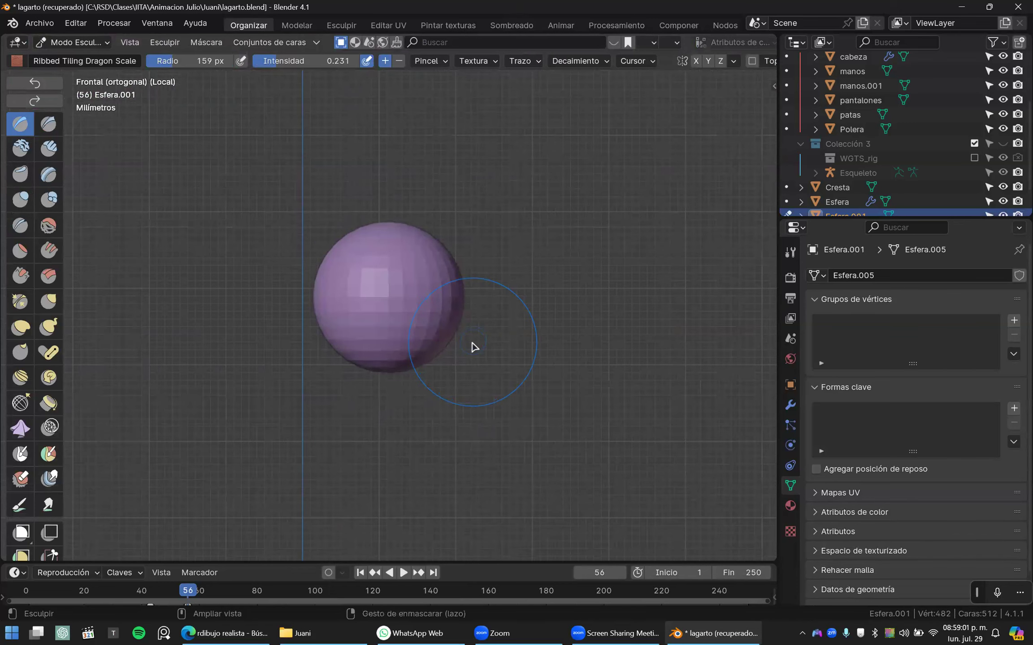
- Set a coarser voxel size for the sphere and remesh it
{"action": "key", "text": "r"}
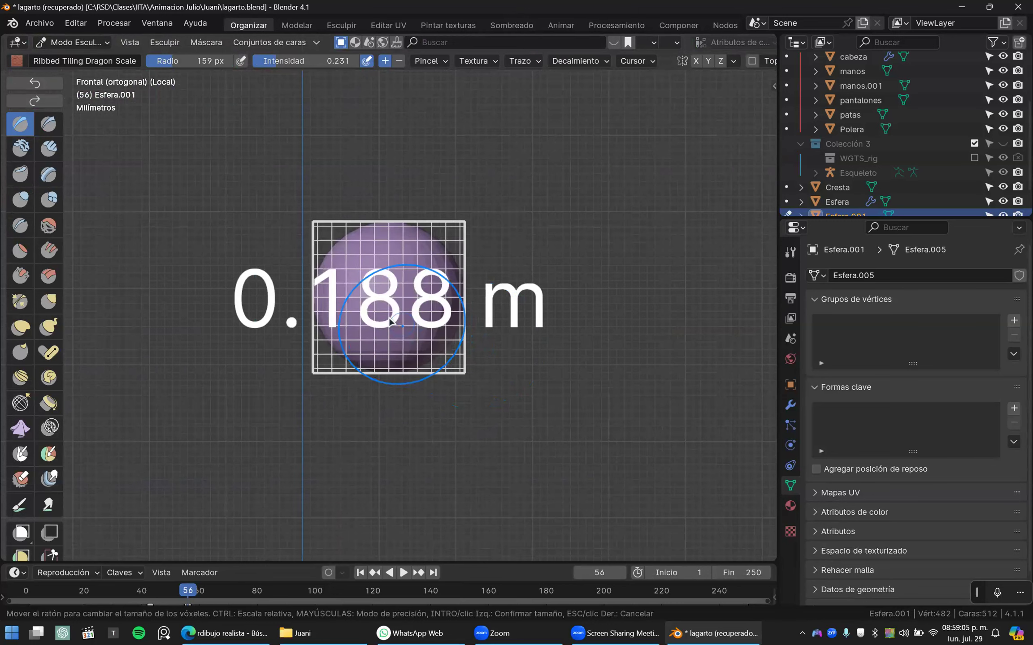
{"action": "left_click", "coordinate": [450, 356]}
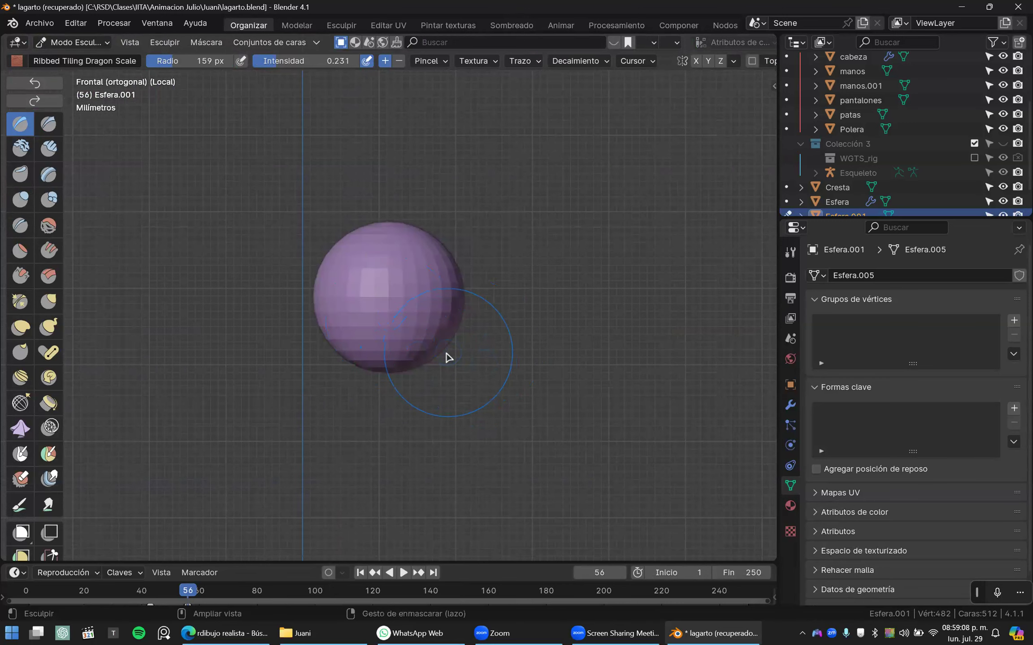
{"action": "key", "text": "ctrl+r"}
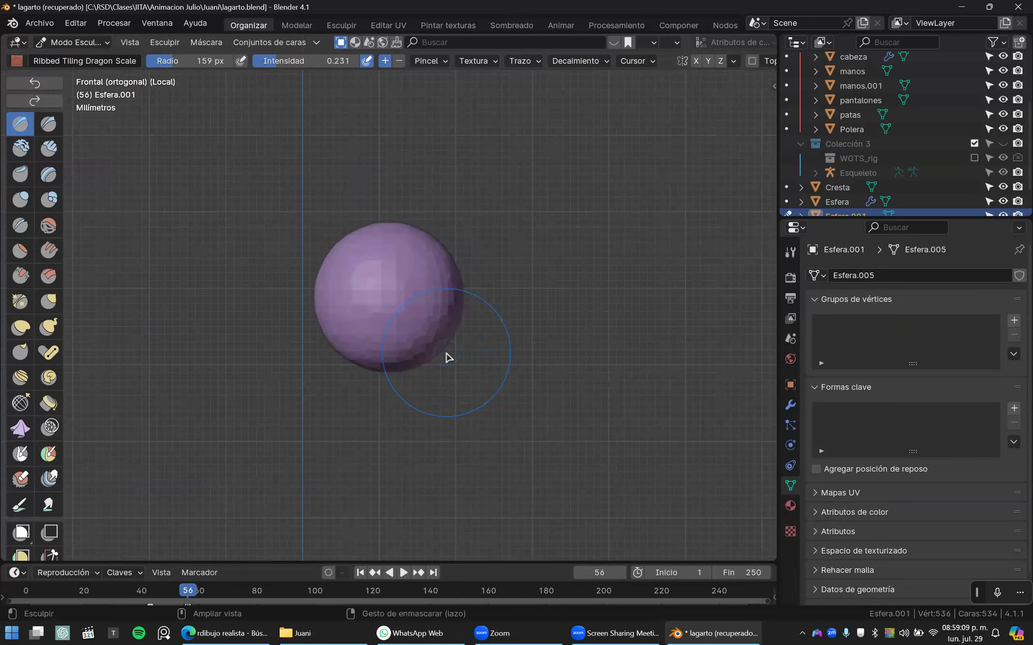
- Pull the underside of the sphere down into a pointed tooth tip with the Snake Hook brush at intensity 1.000
{"action": "scroll", "coordinate": [397, 374], "scroll_direction": "down", "scroll_amount": 3}
{"action": "left_click", "coordinate": [50, 333]}
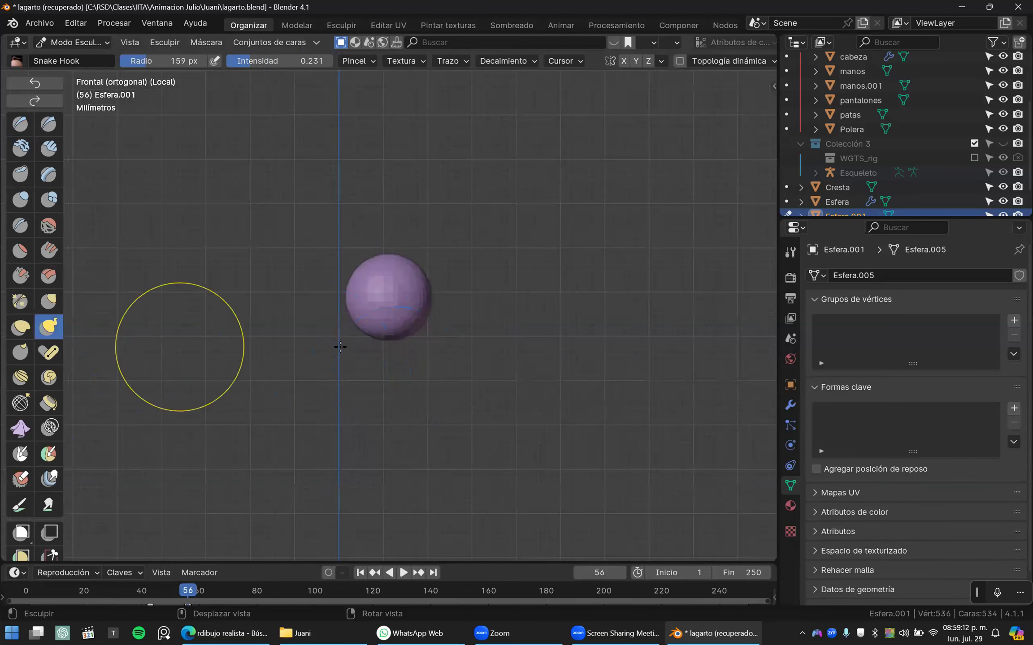
{"action": "left_click_drag", "start_coordinate": [392, 334], "coordinate": [383, 410]}
{"action": "key", "text": "Escape"}
{"action": "left_click_drag", "start_coordinate": [397, 347], "coordinate": [371, 419]}
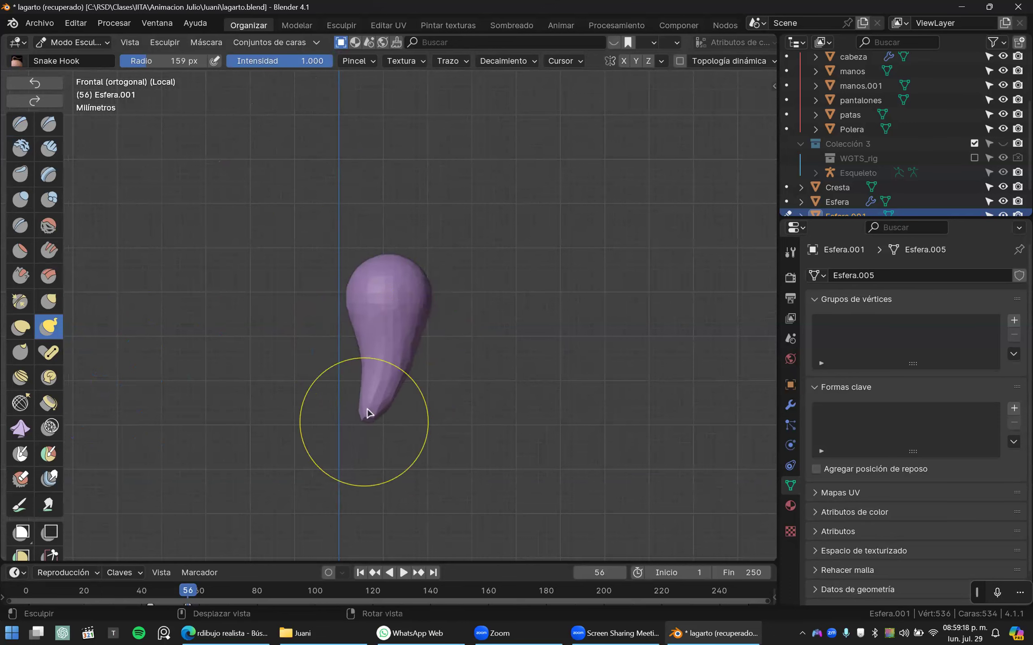
{"action": "key", "text": "Escape"}
{"action": "scroll", "coordinate": [385, 322], "scroll_direction": "down", "scroll_amount": 1}
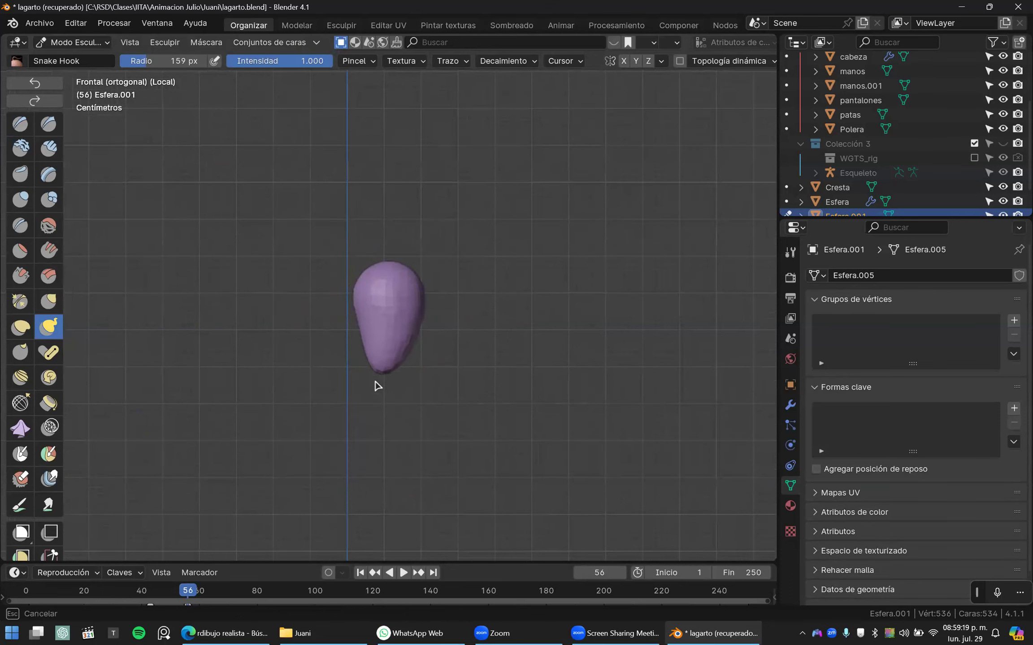
{"action": "key", "text": "Escape"}
{"action": "left_click_drag", "start_coordinate": [392, 352], "coordinate": [388, 392]}
- Try reshaping the tooth's sides and rounded upper end with Snake Hook strokes, undoing them and returning to the front view
{"action": "mouse_move", "coordinate": [387, 339]}
{"action": "left_mouse_down"}
{"action": "mouse_move", "coordinate": [390, 407]}
{"action": "mouse_move", "coordinate": [396, 334]}
{"action": "left_mouse_up"}
{"action": "key", "text": "ctrl+z"}
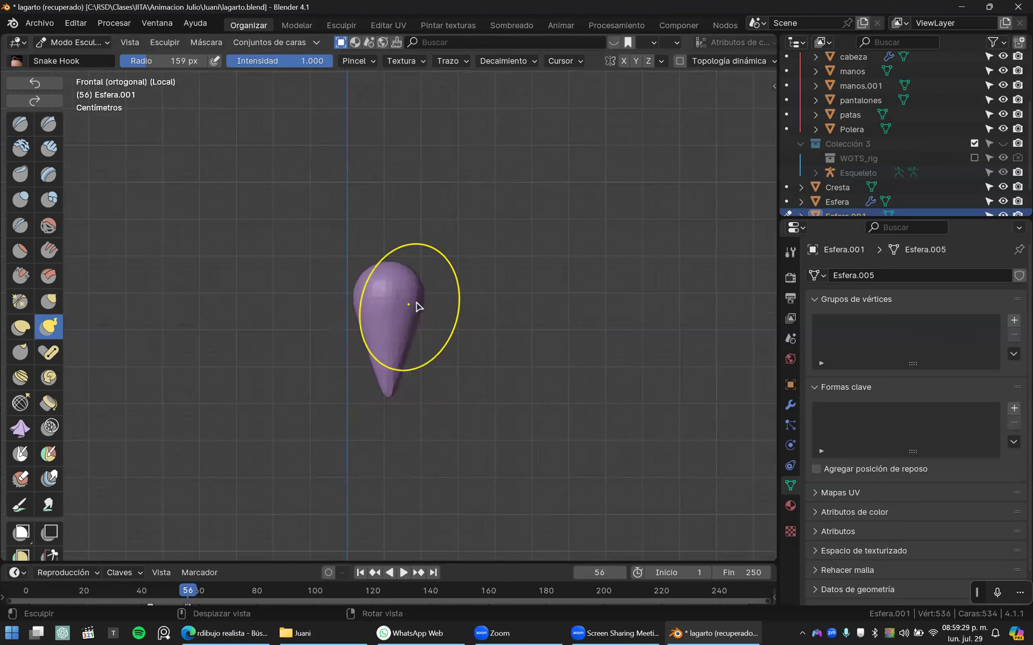
{"action": "mouse_move", "coordinate": [477, 321]}
{"action": "left_mouse_down"}
{"action": "mouse_move", "coordinate": [461, 267]}
{"action": "mouse_move", "coordinate": [437, 304]}
{"action": "mouse_move", "coordinate": [461, 350]}
{"action": "mouse_move", "coordinate": [475, 283]}
{"action": "mouse_move", "coordinate": [446, 312]}
{"action": "mouse_move", "coordinate": [448, 289]}
{"action": "left_mouse_up"}
{"action": "key", "text": "ctrl+z"}
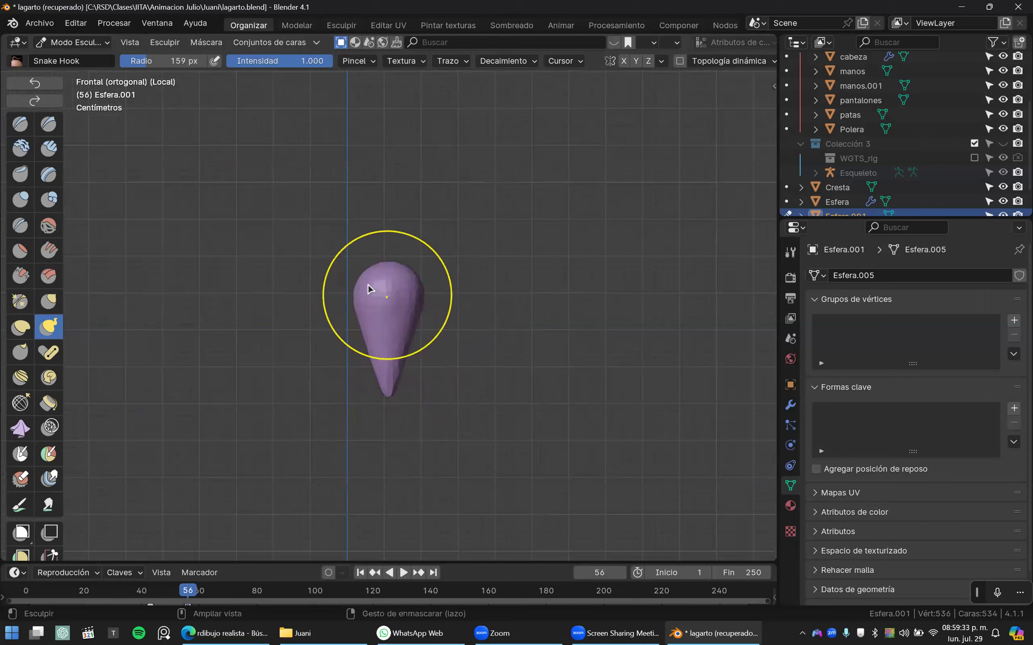
{"action": "mouse_move", "coordinate": [362, 279]}
{"action": "left_mouse_down"}
{"action": "mouse_move", "coordinate": [343, 246]}
{"action": "mouse_move", "coordinate": [375, 211]}
{"action": "mouse_move", "coordinate": [397, 236]}
{"action": "left_mouse_up"}
{"action": "mouse_move", "coordinate": [404, 251]}
{"action": "middle_mouse_down"}
{"action": "mouse_move", "coordinate": [331, 341]}
{"action": "mouse_move", "coordinate": [367, 332]}
{"action": "mouse_move", "coordinate": [378, 341]}
{"action": "middle_mouse_up"}
{"action": "key", "text": "KP_1"}
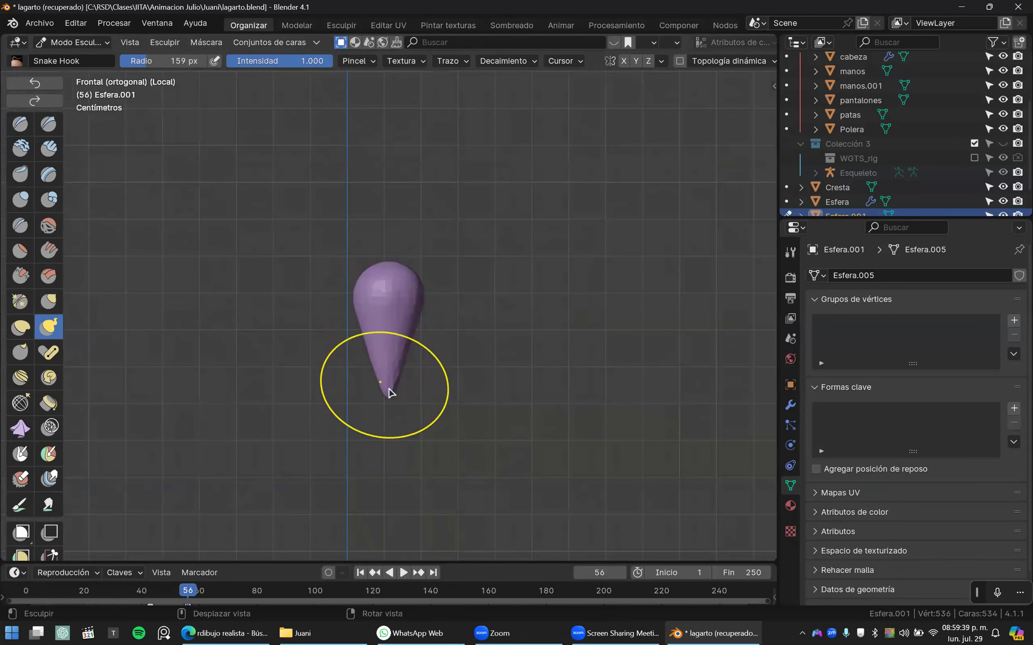
- Refine the tooth's pointed tip with short Snake Hook strokes, undoing the unwanted ones
{"action": "left_click", "coordinate": [48, 301]}
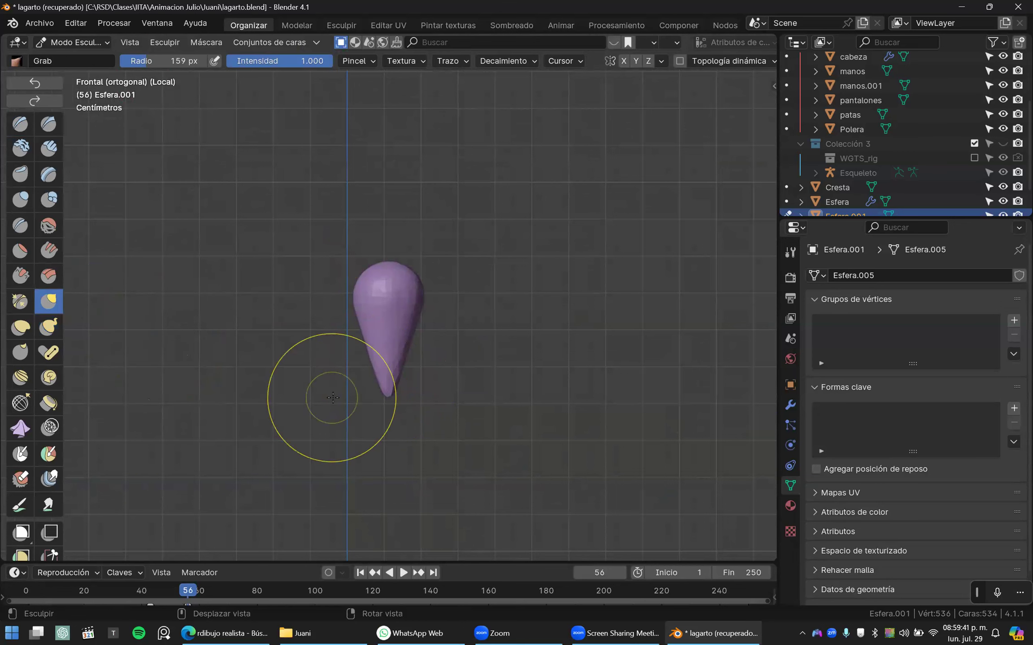
{"action": "left_click", "coordinate": [48, 327]}
{"action": "scroll", "coordinate": [386, 314], "scroll_direction": "down", "scroll_amount": 2}
{"action": "mouse_move", "coordinate": [386, 364]}
{"action": "left_mouse_down"}
{"action": "mouse_move", "coordinate": [372, 374]}
{"action": "mouse_move", "coordinate": [409, 366]}
{"action": "mouse_move", "coordinate": [401, 371]}
{"action": "left_mouse_up"}
{"action": "key", "text": "ctrl+z"}
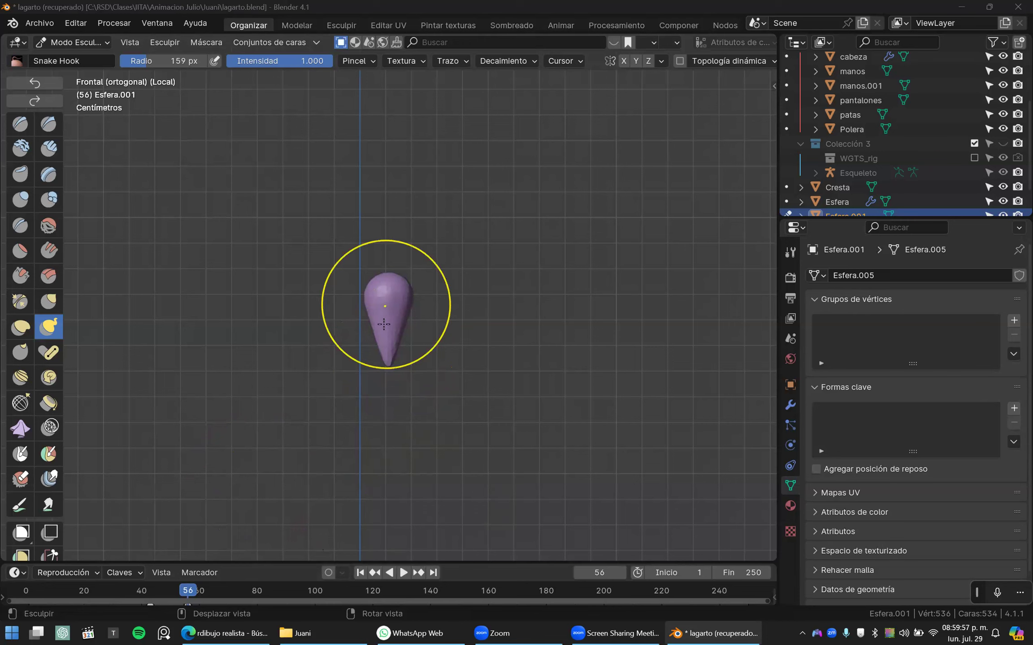
{"action": "scroll", "coordinate": [383, 319], "scroll_direction": "up", "scroll_amount": 3}
{"action": "mouse_move", "coordinate": [378, 378]}
{"action": "left_mouse_down"}
{"action": "mouse_move", "coordinate": [377, 361]}
{"action": "mouse_move", "coordinate": [378, 389]}
{"action": "left_mouse_up"}
{"action": "key", "text": "ctrl+z"}
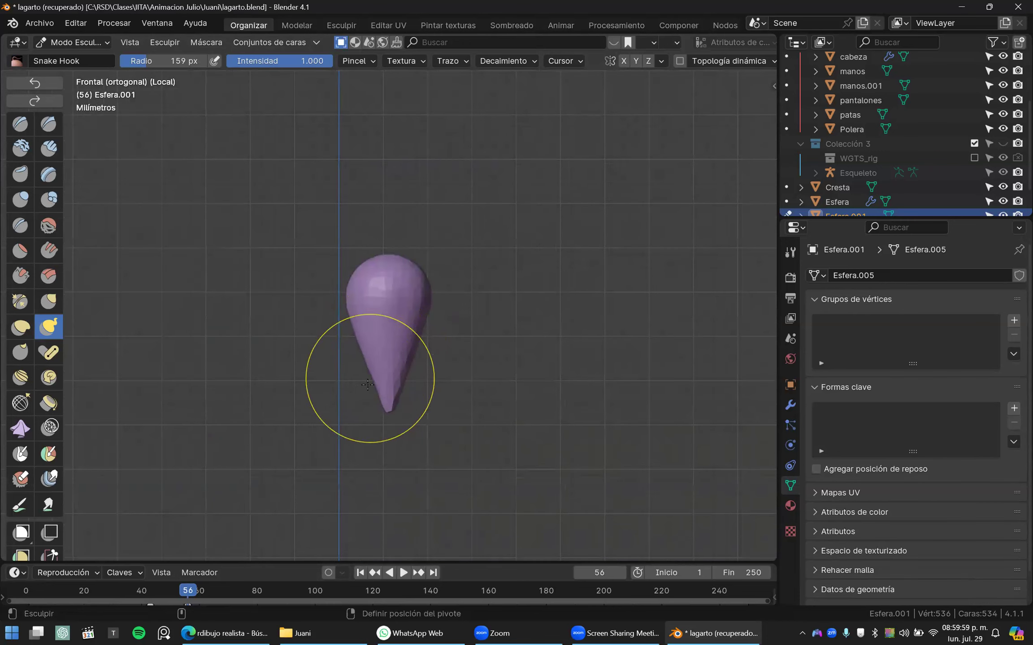
{"action": "scroll", "coordinate": [381, 301], "scroll_direction": "down", "scroll_amount": 1}
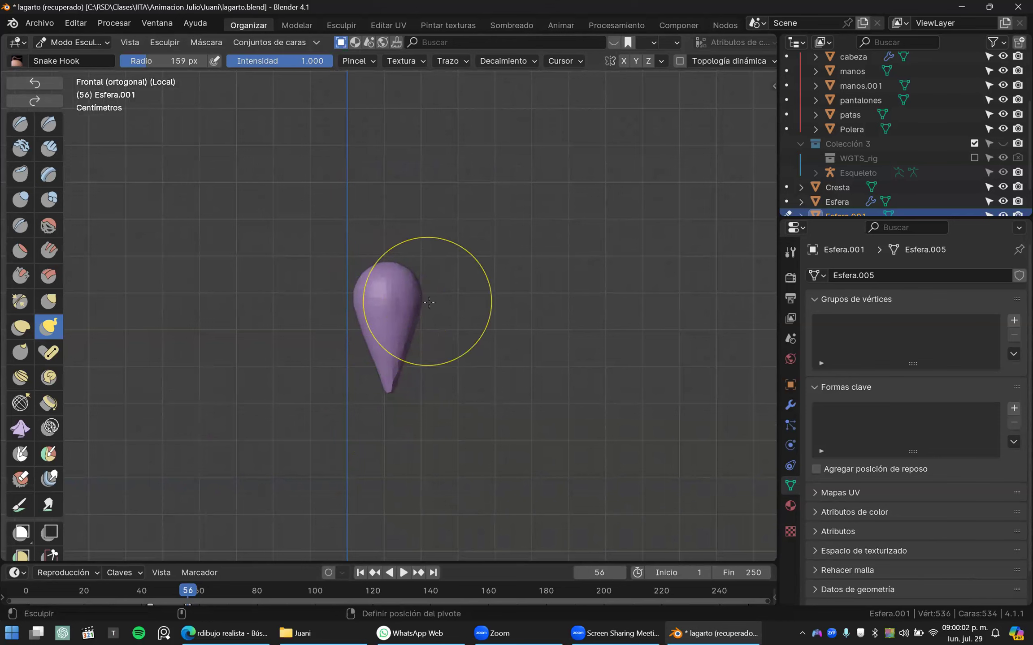
- Try a Snake Hook stroke down the side of the tooth from an angled view and undo it
{"action": "middle_click_drag", "start_coordinate": [443, 300], "coordinate": [330, 325]}
{"action": "scroll", "coordinate": [330, 324], "scroll_direction": "up", "scroll_amount": 2}
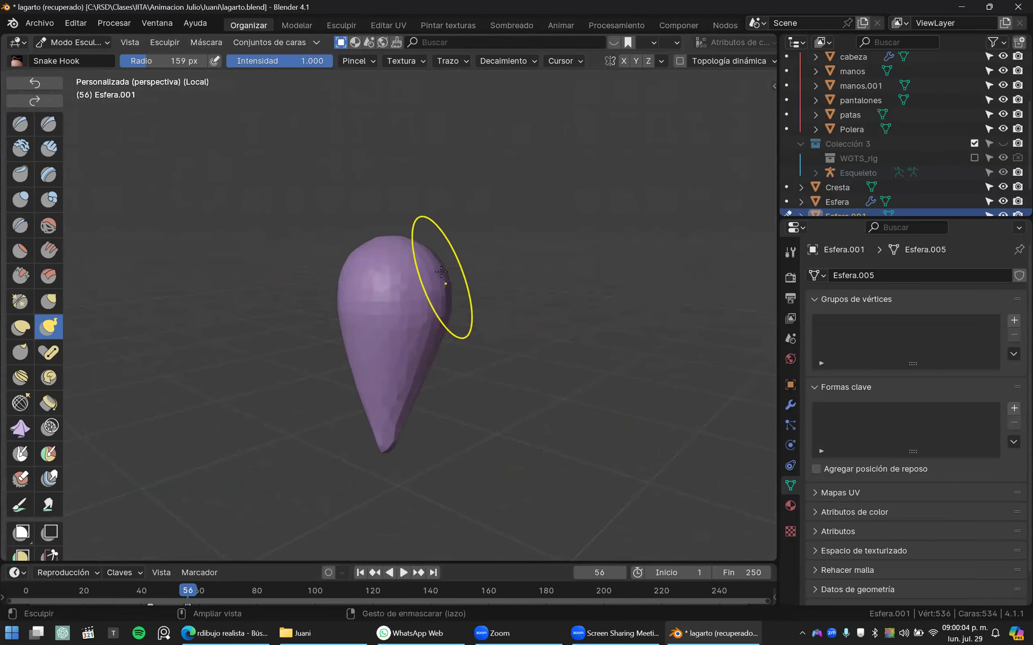
{"action": "left_click_drag", "start_coordinate": [431, 267], "coordinate": [410, 416]}
{"action": "key", "text": "ctrl+z"}
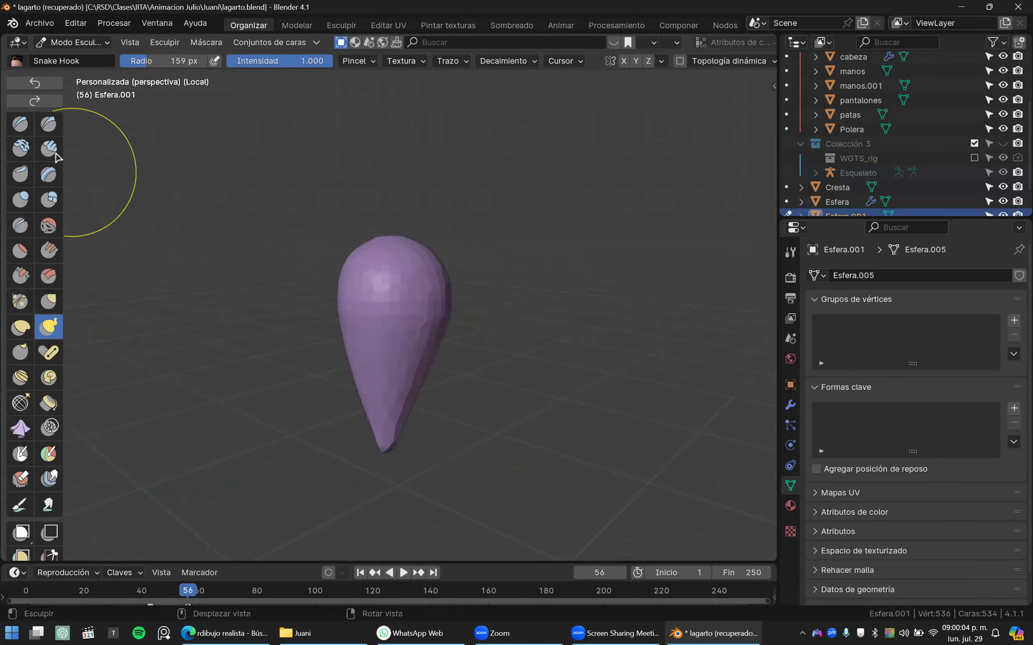
- Switch to the Draw brush, test a stroke on the tooth and unlink the brush's texture
{"action": "left_click", "coordinate": [26, 129]}
{"action": "left_click_drag", "start_coordinate": [413, 268], "coordinate": [412, 362]}
{"action": "mouse_move", "coordinate": [406, 316]}
{"action": "middle_mouse_down"}
{"action": "mouse_move", "coordinate": [385, 316]}
{"action": "mouse_move", "coordinate": [405, 323]}
{"action": "middle_mouse_up"}
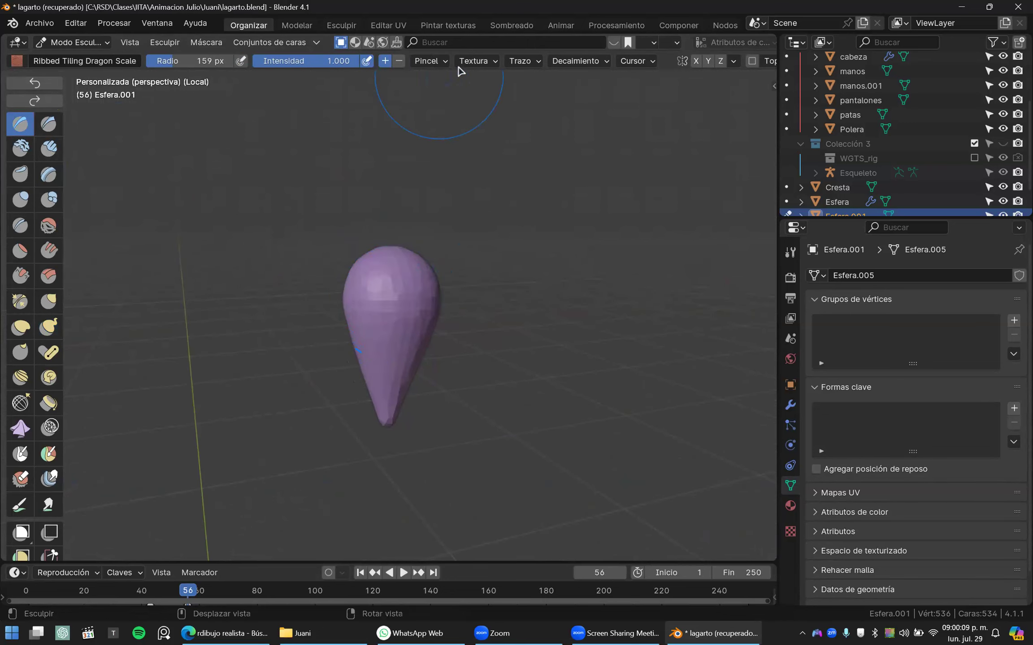
{"action": "left_click", "coordinate": [472, 62]}
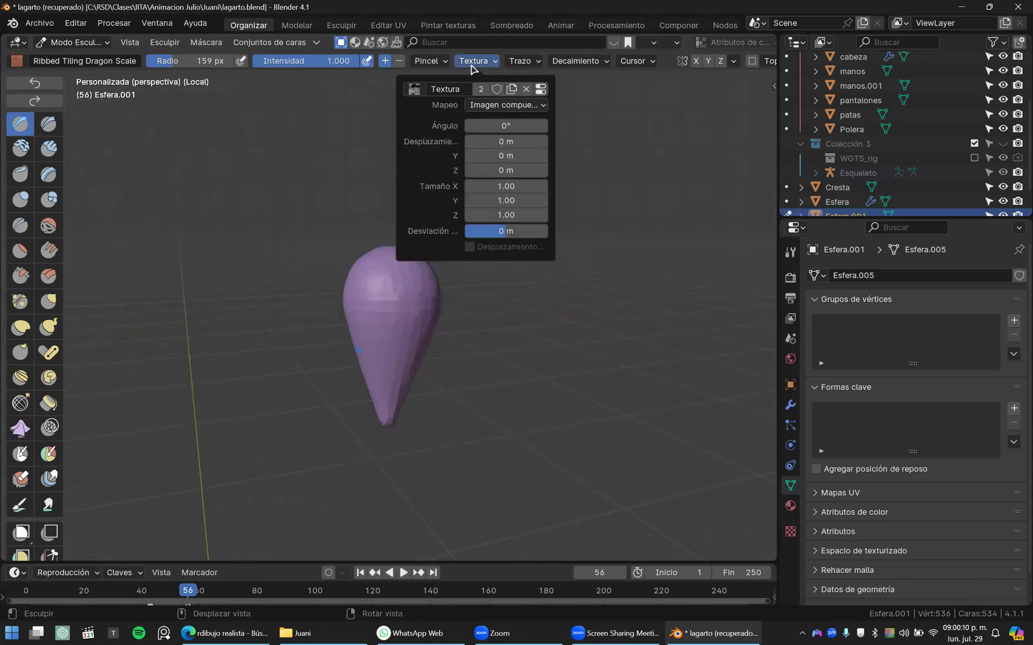
{"action": "left_click", "coordinate": [527, 92]}
{"action": "left_click", "coordinate": [482, 62]}
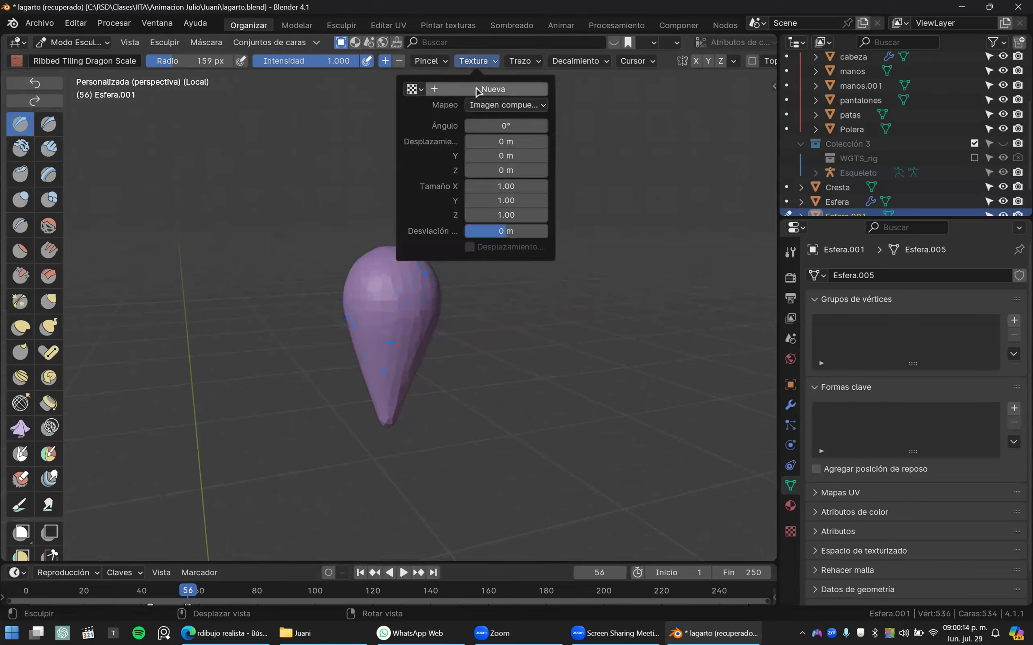
{"action": "middle_click_drag", "start_coordinate": [432, 320], "coordinate": [389, 292]}
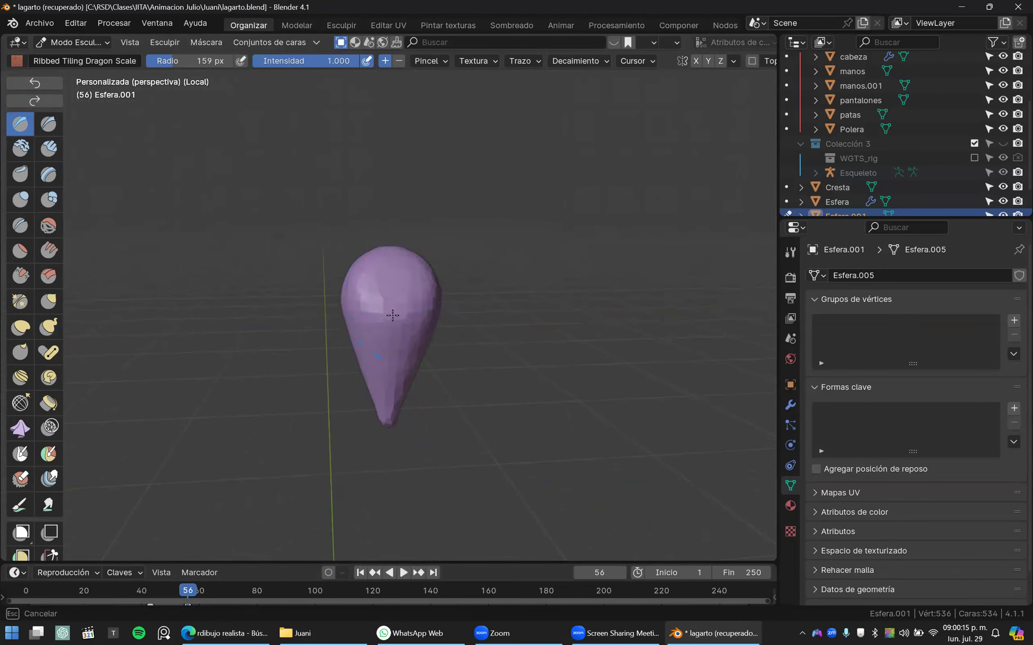
- Enable X symmetry for sculpting and set the Draw brush's texture mapping to Plano de la vista
{"action": "left_click", "coordinate": [696, 65]}
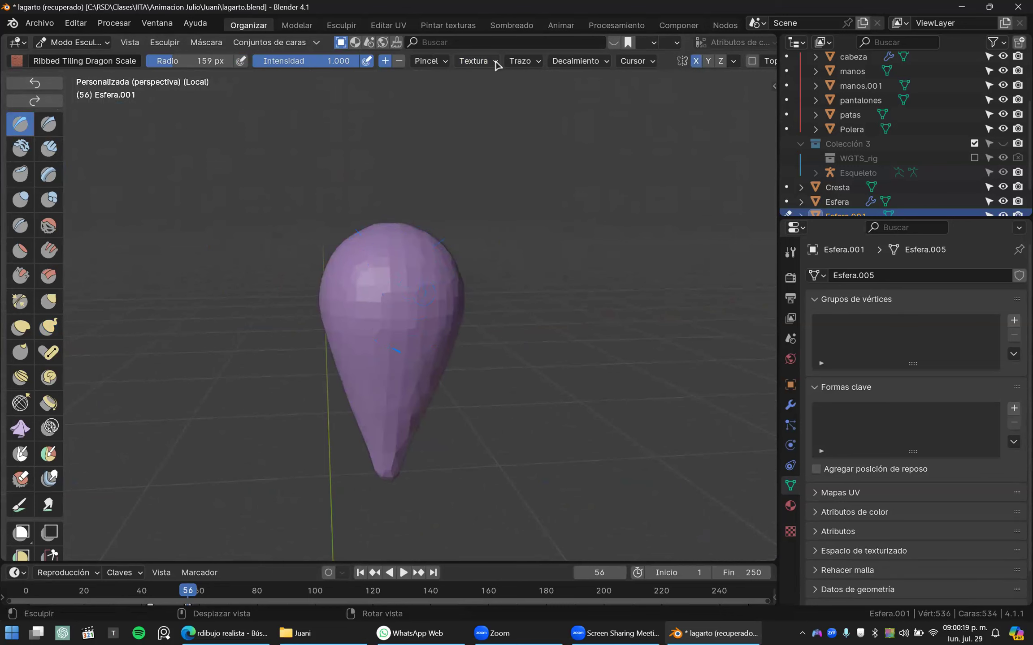
{"action": "left_click", "coordinate": [517, 63]}
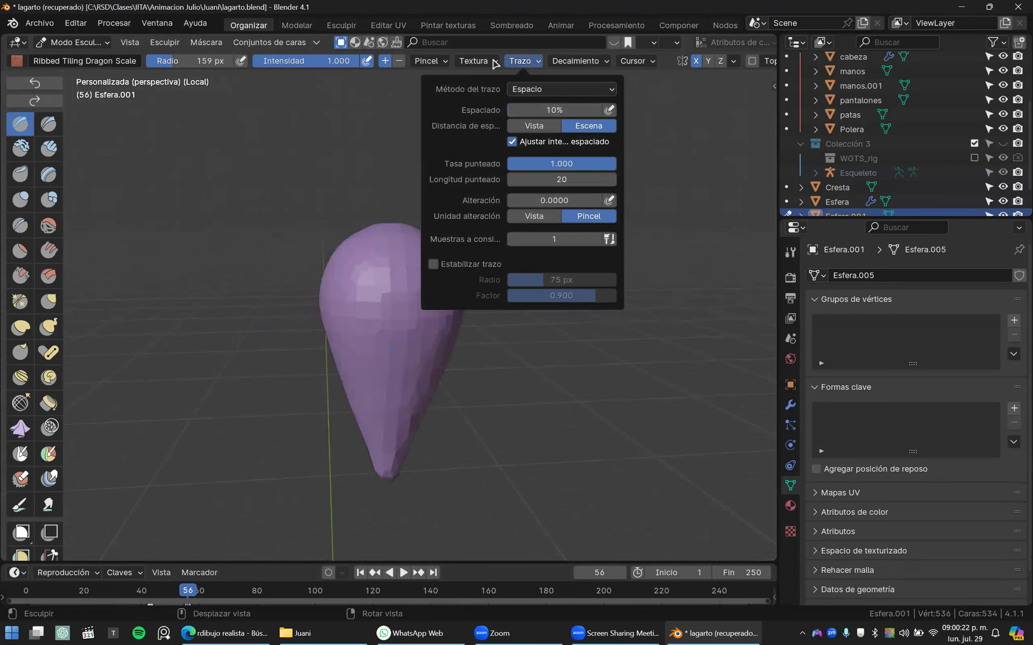
{"action": "mouse_move", "coordinate": [488, 65]}
{"action": "left_click", "coordinate": [496, 107]}
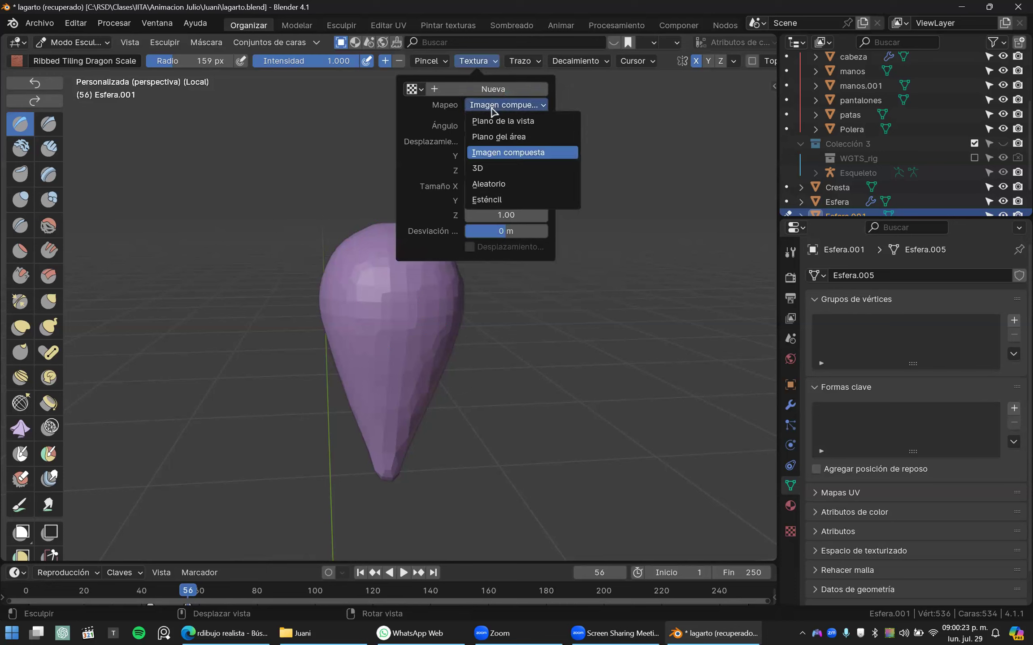
{"action": "left_click", "coordinate": [505, 121]}
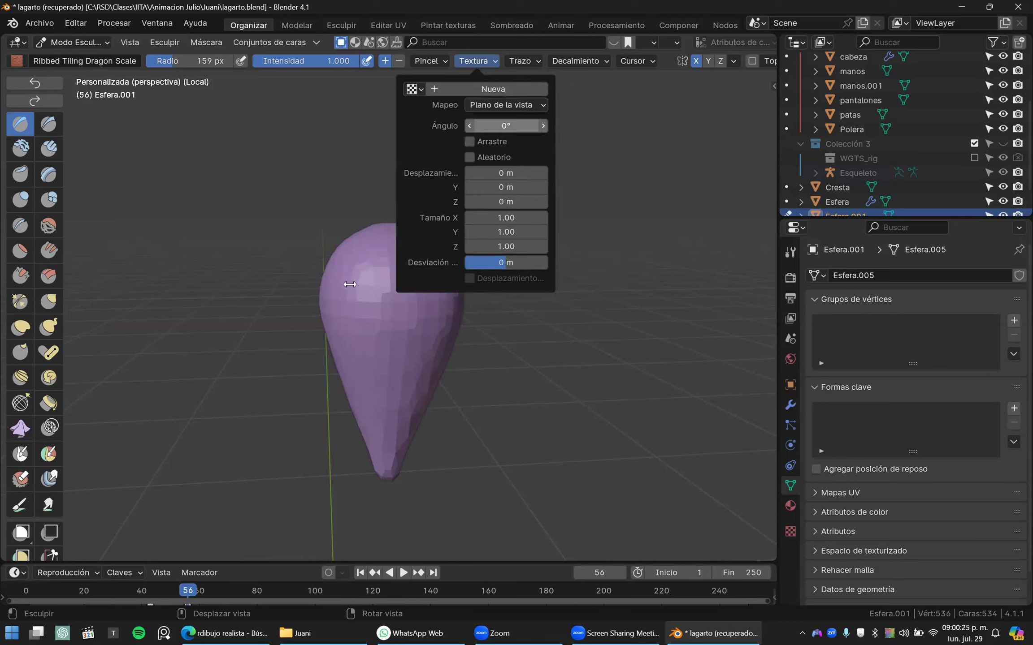
{"action": "mouse_move", "coordinate": [394, 339]}
{"action": "left_mouse_down"}
{"action": "mouse_move", "coordinate": [401, 316]}
{"action": "mouse_move", "coordinate": [396, 323]}
{"action": "mouse_move", "coordinate": [388, 213]}
{"action": "left_mouse_up"}
{"action": "left_click_drag", "start_coordinate": [476, 172], "coordinate": [487, 112]}
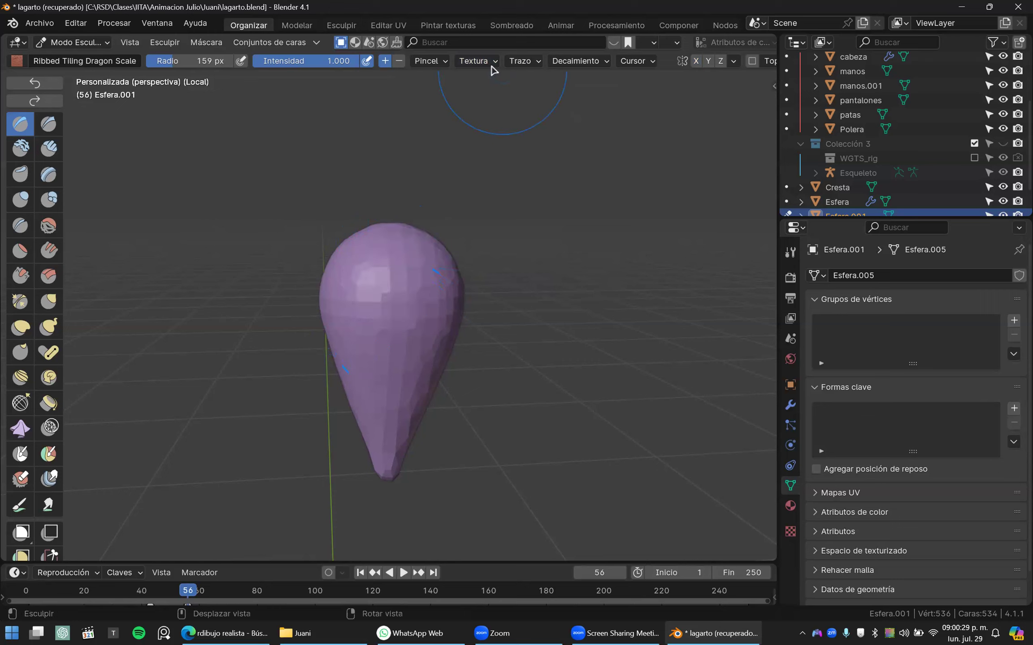
{"action": "left_click", "coordinate": [476, 60]}
{"action": "mouse_move", "coordinate": [525, 62]}
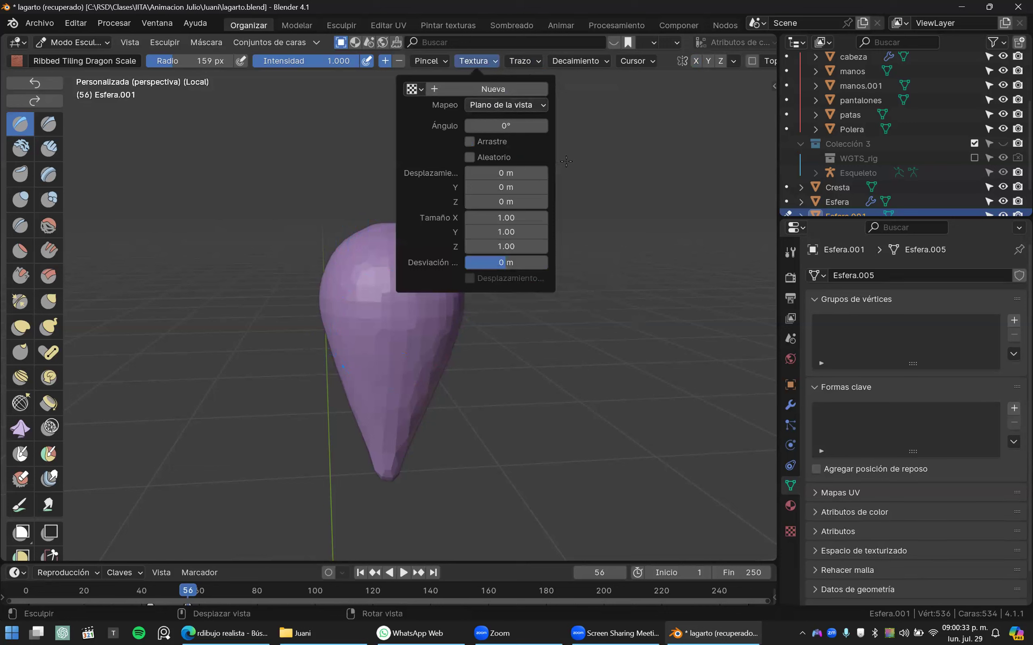
- Replace the Draw tool's Ribbed Tiling Dragon Scale brush with the plain SculptDraw brush
{"action": "left_click", "coordinate": [791, 274]}
{"action": "left_click", "coordinate": [791, 253]}
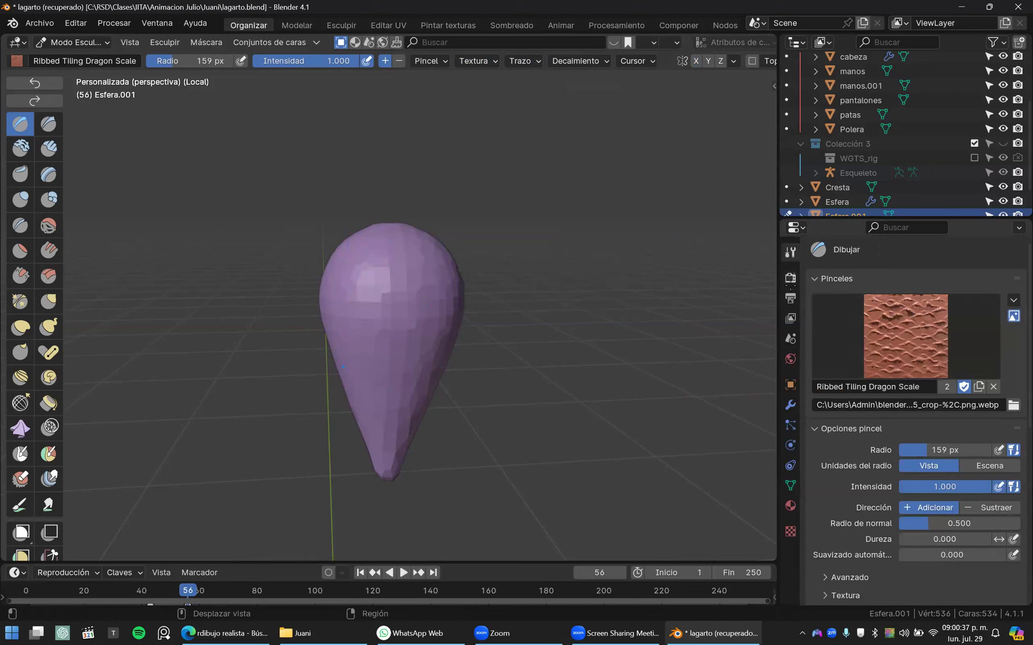
{"action": "left_click", "coordinate": [993, 386]}
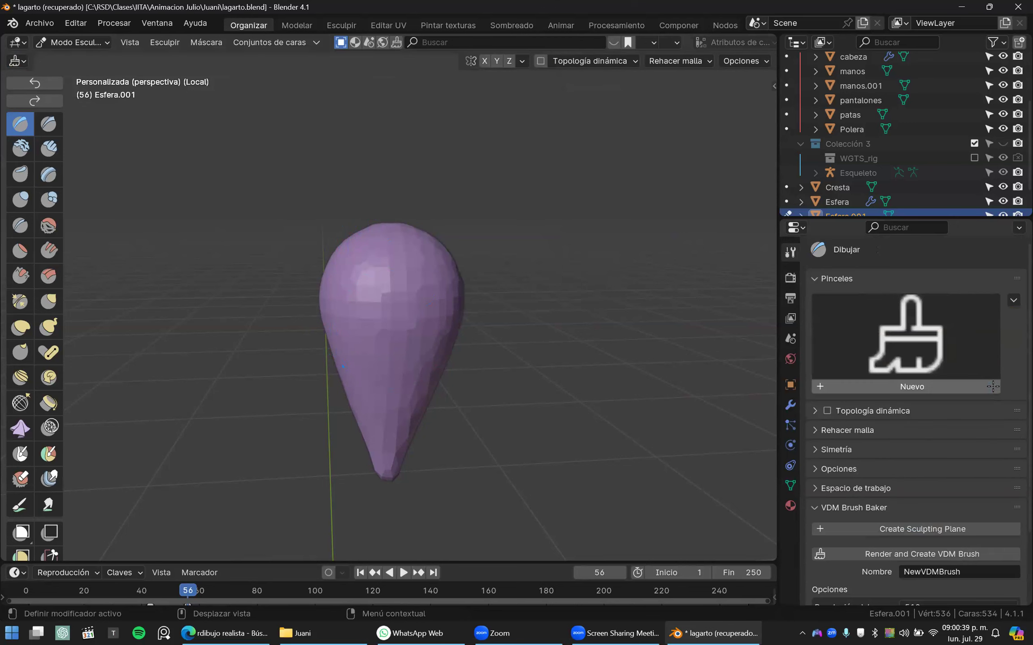
{"action": "left_click", "coordinate": [921, 347]}
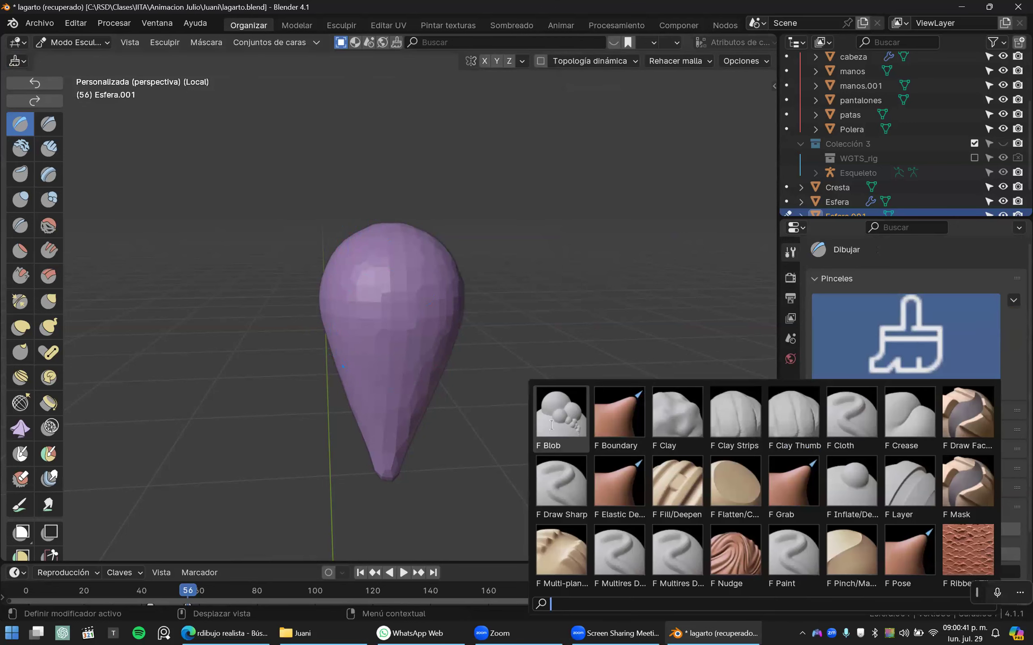
{"action": "key", "text": "Return"}
{"action": "left_click", "coordinate": [909, 347]}
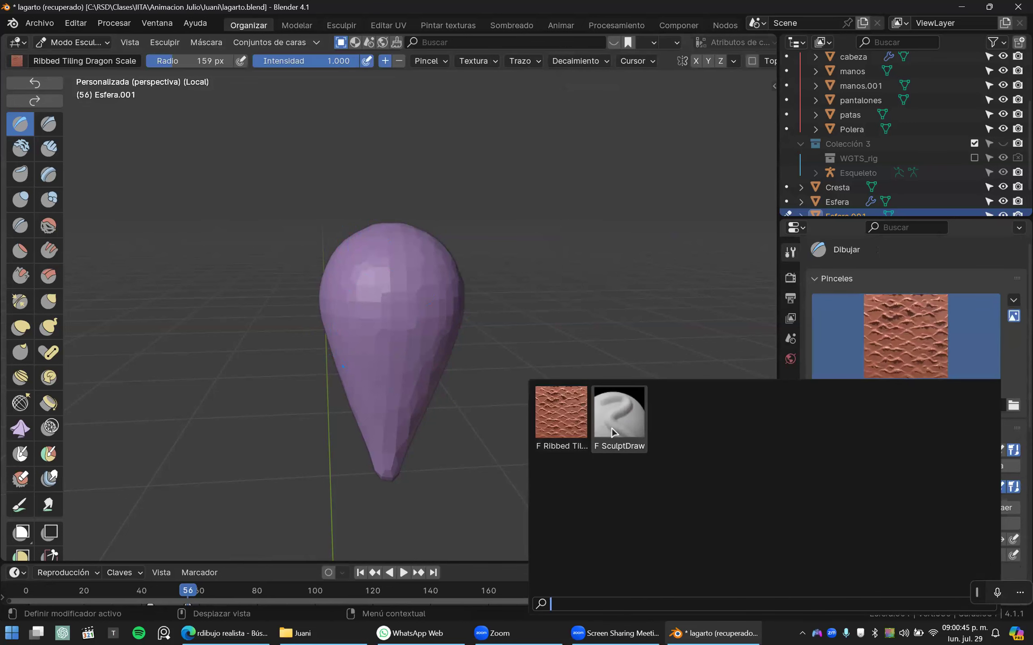
{"action": "left_click", "coordinate": [628, 423]}
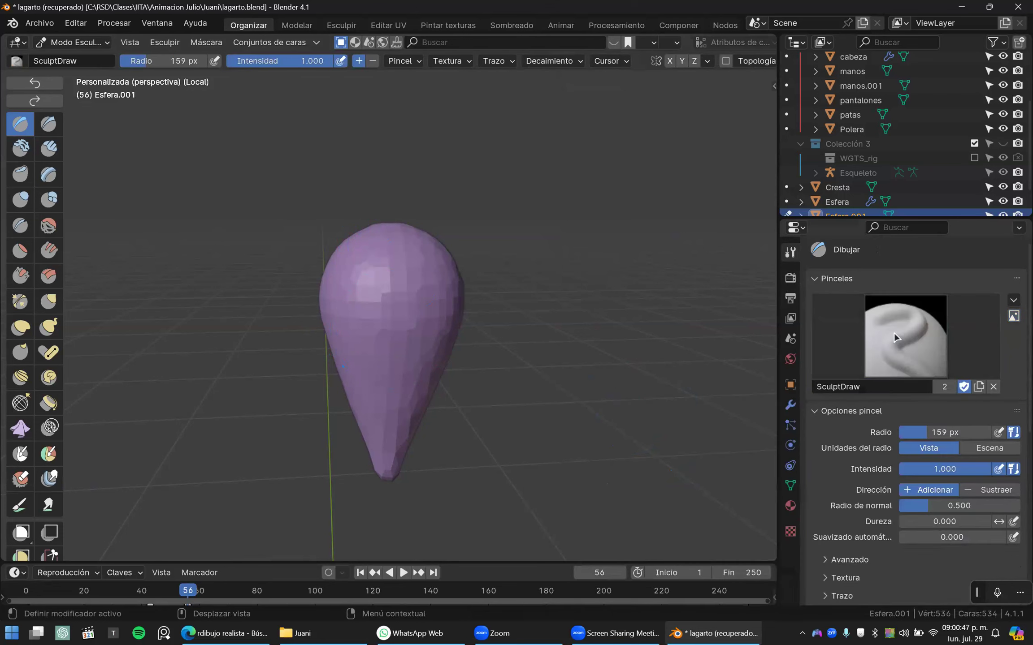
{"action": "left_click", "coordinate": [944, 356]}
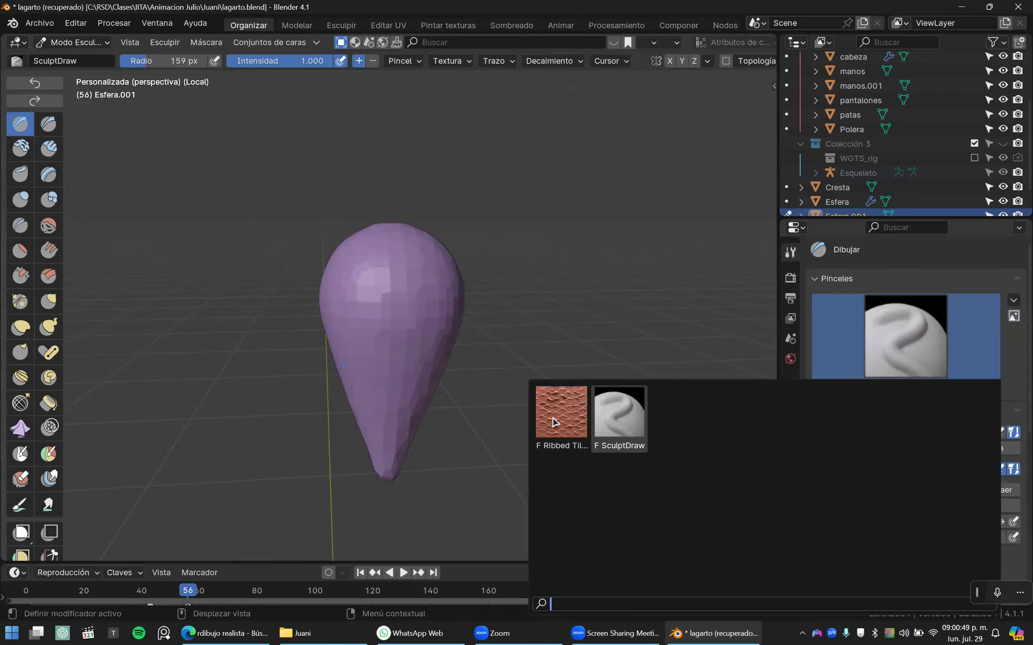
{"action": "left_click", "coordinate": [561, 412]}
{"action": "left_click", "coordinate": [883, 338]}
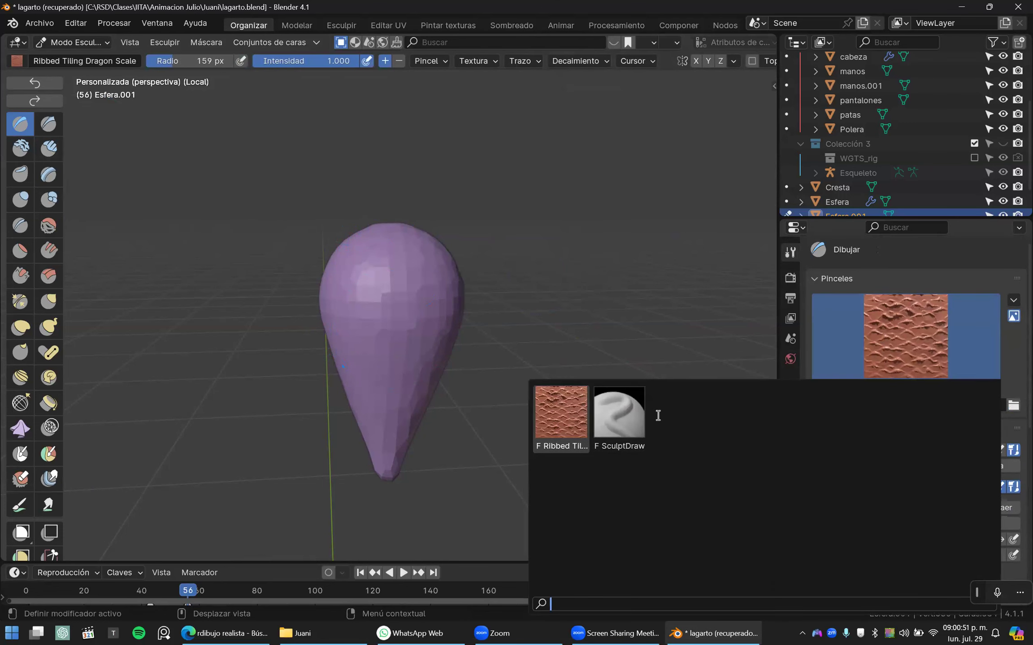
{"action": "left_click", "coordinate": [621, 416]}
- Try a Draw stroke down the front of the tooth, undo it, and reduce the brush radius to 113 px
{"action": "scroll", "coordinate": [415, 305], "scroll_direction": "up", "scroll_amount": 3}
{"action": "scroll", "coordinate": [410, 296], "scroll_direction": "down", "scroll_amount": 3}
{"action": "mouse_move", "coordinate": [395, 267]}
{"action": "left_mouse_down"}
{"action": "mouse_move", "coordinate": [396, 412]}
{"action": "mouse_move", "coordinate": [387, 393]}
{"action": "mouse_move", "coordinate": [400, 309]}
{"action": "mouse_move", "coordinate": [397, 367]}
{"action": "left_mouse_up"}
{"action": "key", "text": "ctrl+z"}
{"action": "key", "text": "f"}
{"action": "left_click", "coordinate": [505, 322]}
{"action": "key", "text": "ctrl+z"}
- Build up volume along the front and side of the tooth with Draw strokes and smooth the added ridge
{"action": "left_click_drag", "start_coordinate": [398, 298], "coordinate": [395, 457]}
{"action": "mouse_move", "coordinate": [396, 314]}
{"action": "left_mouse_down"}
{"action": "mouse_move", "coordinate": [395, 394]}
{"action": "mouse_move", "coordinate": [357, 312]}
{"action": "left_mouse_up"}
{"action": "mouse_move", "coordinate": [357, 312]}
{"action": "middle_mouse_down"}
{"action": "mouse_move", "coordinate": [396, 316]}
{"action": "mouse_move", "coordinate": [384, 312]}
{"action": "middle_mouse_up"}
{"action": "scroll", "coordinate": [403, 291], "scroll_direction": "down", "scroll_amount": 2}
{"action": "left_click_drag", "start_coordinate": [403, 276], "coordinate": [403, 363]}
{"action": "left_click_drag", "start_coordinate": [401, 305], "coordinate": [397, 359], "text": "shift"}
{"action": "mouse_move", "coordinate": [381, 313]}
{"action": "middle_mouse_down"}
{"action": "mouse_move", "coordinate": [425, 310]}
{"action": "mouse_move", "coordinate": [415, 309]}
{"action": "middle_mouse_up"}
{"action": "left_click_drag", "start_coordinate": [386, 297], "coordinate": [392, 328]}
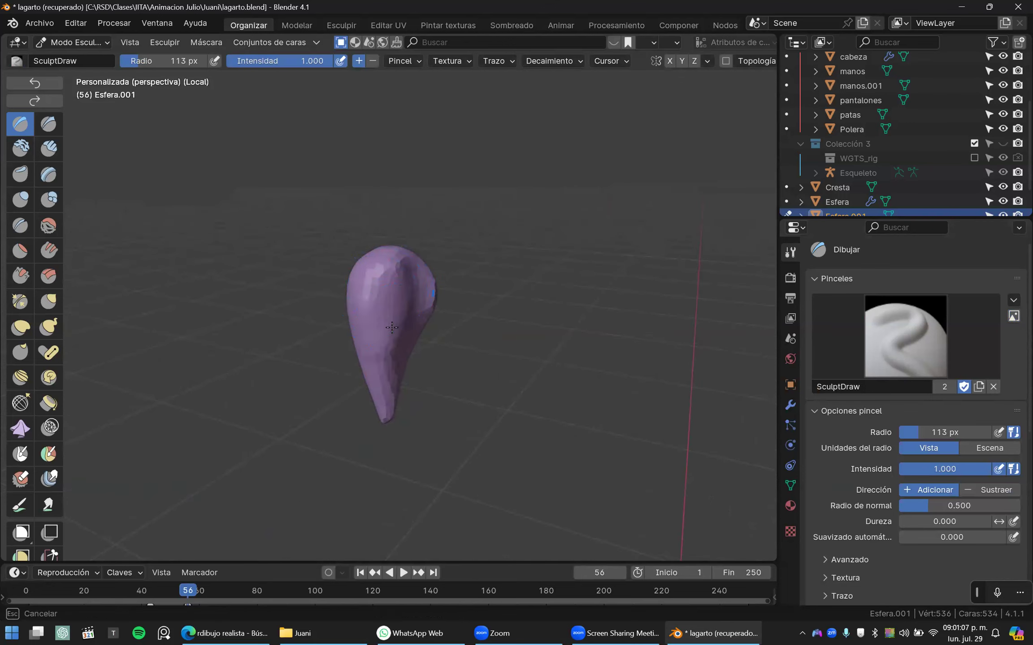
- Enable X symmetry for sculpting and undo the last sculpting change on the tooth
{"action": "middle_click_drag", "start_coordinate": [340, 313], "coordinate": [296, 252]}
{"action": "left_click", "coordinate": [670, 60]}
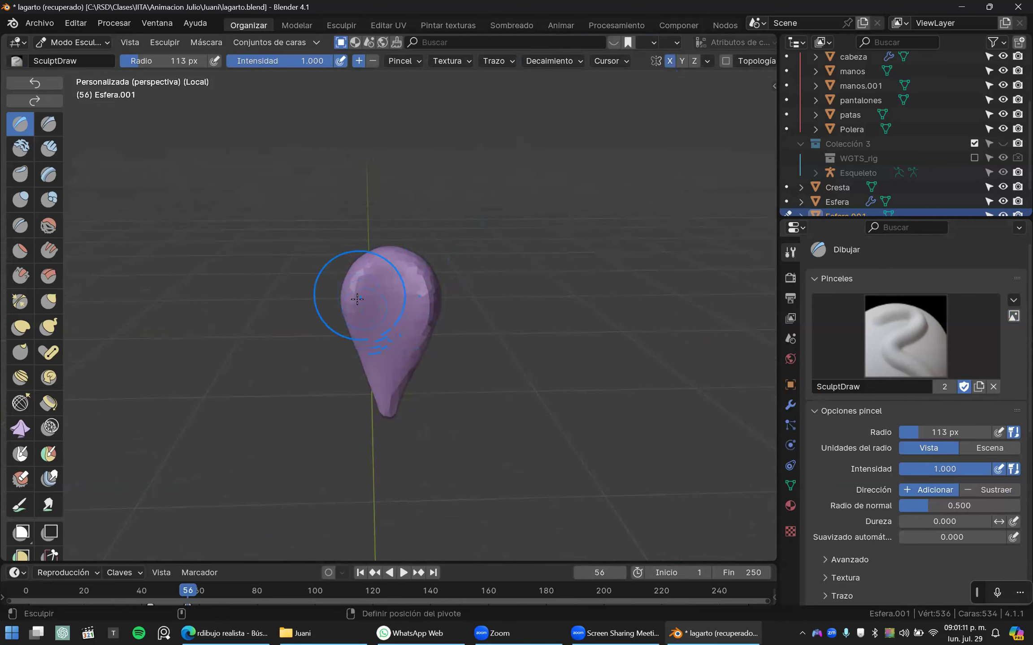
{"action": "middle_click_drag", "start_coordinate": [325, 377], "coordinate": [392, 408]}
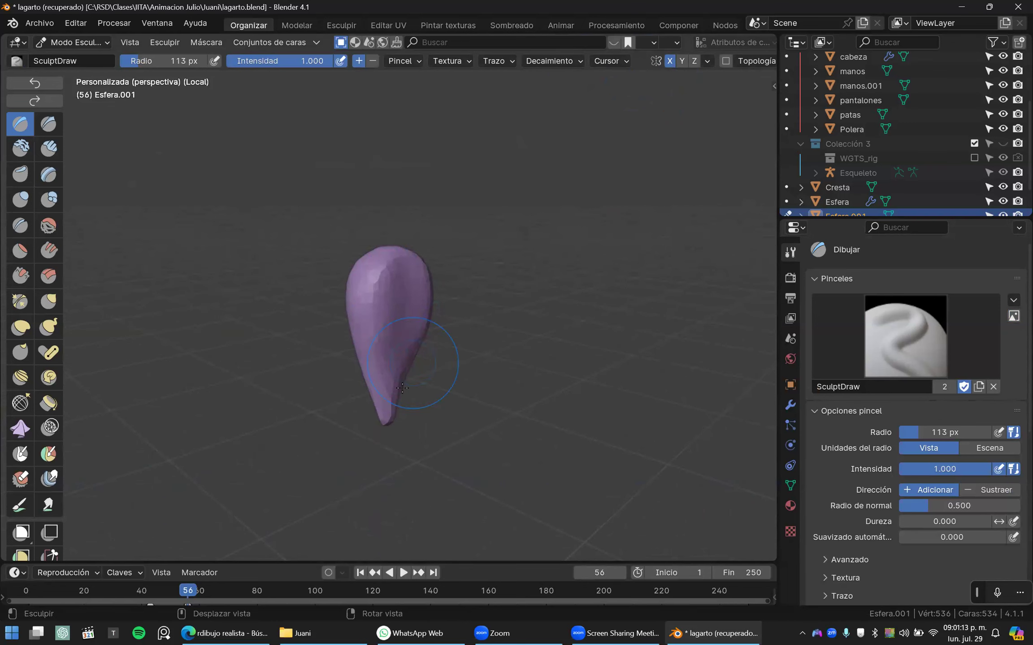
{"action": "key", "text": "ctrl+z"}
- From the front view, shift the tooth's tip sideways and pull it downward with the Grab brush at a 329 px radius
{"action": "key", "text": "KP_1"}
{"action": "scroll", "coordinate": [340, 406], "scroll_direction": "up", "scroll_amount": 2}
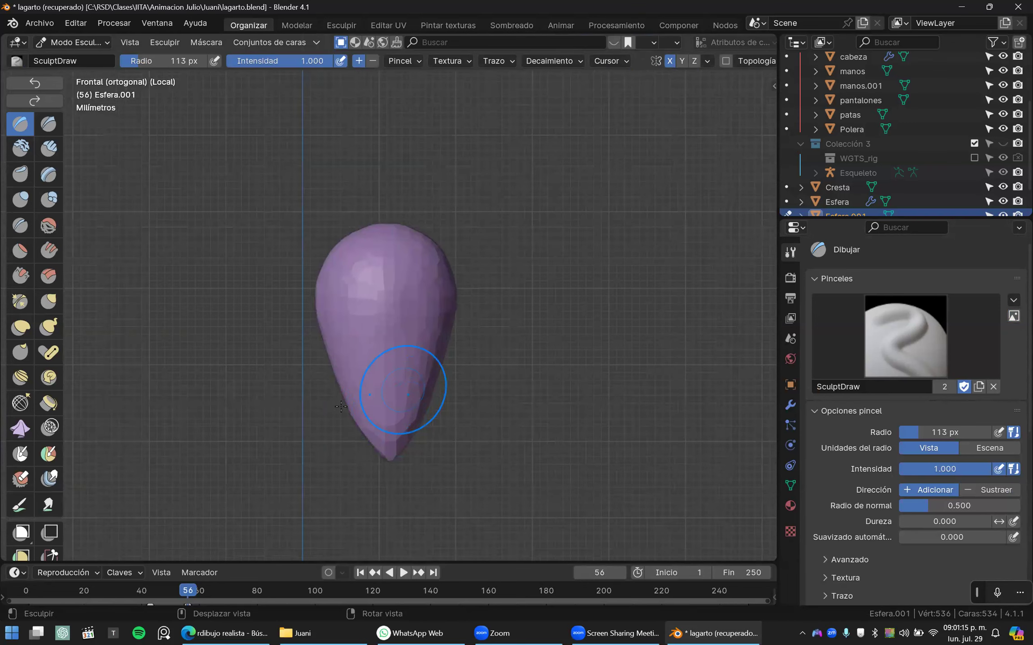
{"action": "left_click", "coordinate": [48, 301]}
{"action": "key", "text": "f"}
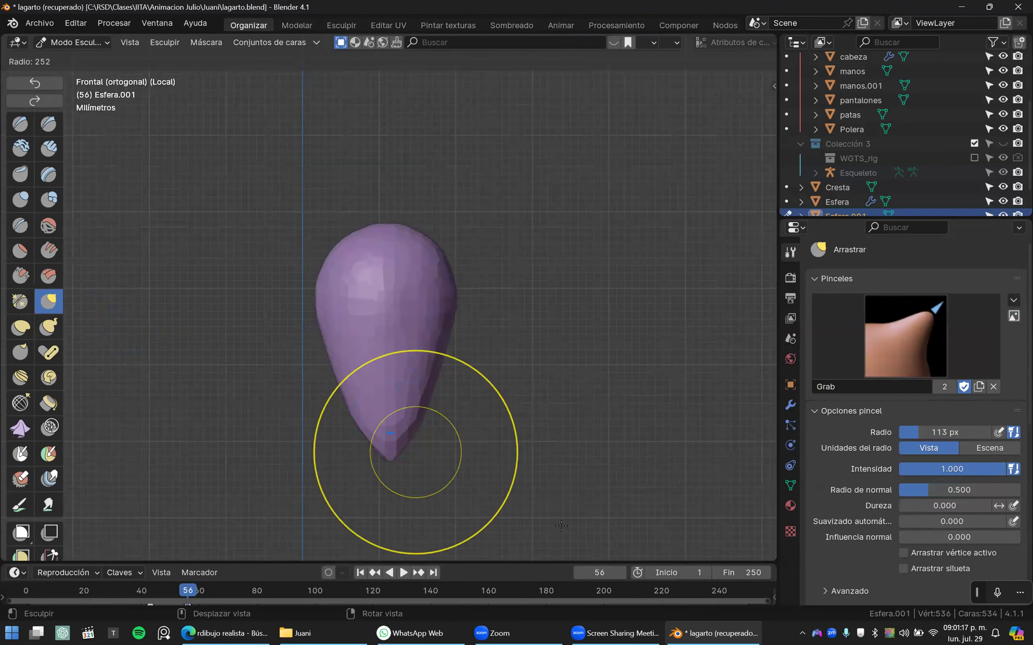
{"action": "mouse_move", "coordinate": [387, 455]}
{"action": "left_mouse_down"}
{"action": "mouse_move", "coordinate": [387, 485]}
{"action": "mouse_move", "coordinate": [368, 455]}
{"action": "left_mouse_up"}
{"action": "scroll", "coordinate": [388, 461], "scroll_direction": "down", "scroll_amount": 2}
{"action": "left_click_drag", "start_coordinate": [388, 414], "coordinate": [389, 447]}
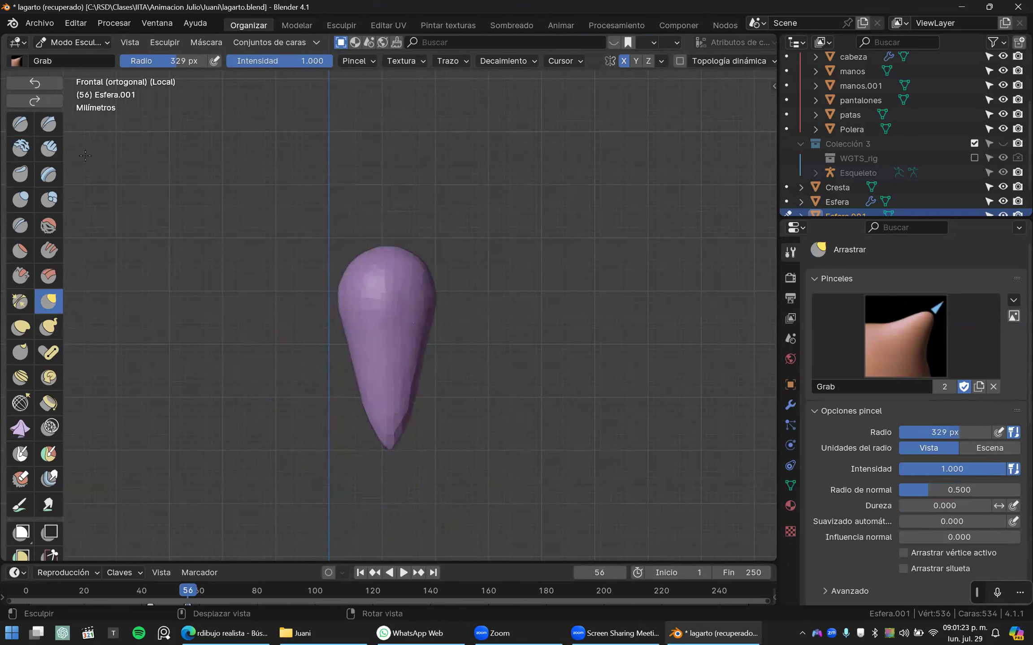
- Smooth the tooth's tip and lower body with the Smooth brush at intensity 0.243, reducing its radius to 192 px
{"action": "key", "text": "shift+s"}
{"action": "left_click_drag", "start_coordinate": [276, 61], "coordinate": [253, 61]}
{"action": "left_click_drag", "start_coordinate": [381, 426], "coordinate": [378, 415]}
{"action": "scroll", "coordinate": [359, 385], "scroll_direction": "up", "scroll_amount": 3}
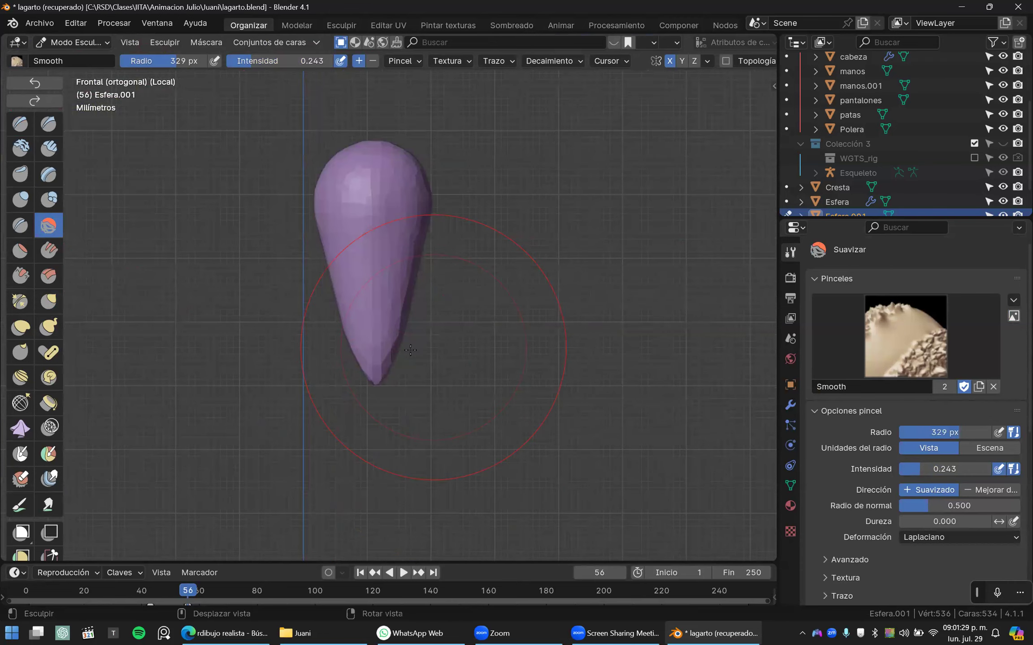
{"action": "key", "text": "f"}
{"action": "left_click", "coordinate": [343, 363]}
{"action": "left_click_drag", "start_coordinate": [343, 362], "coordinate": [341, 363]}
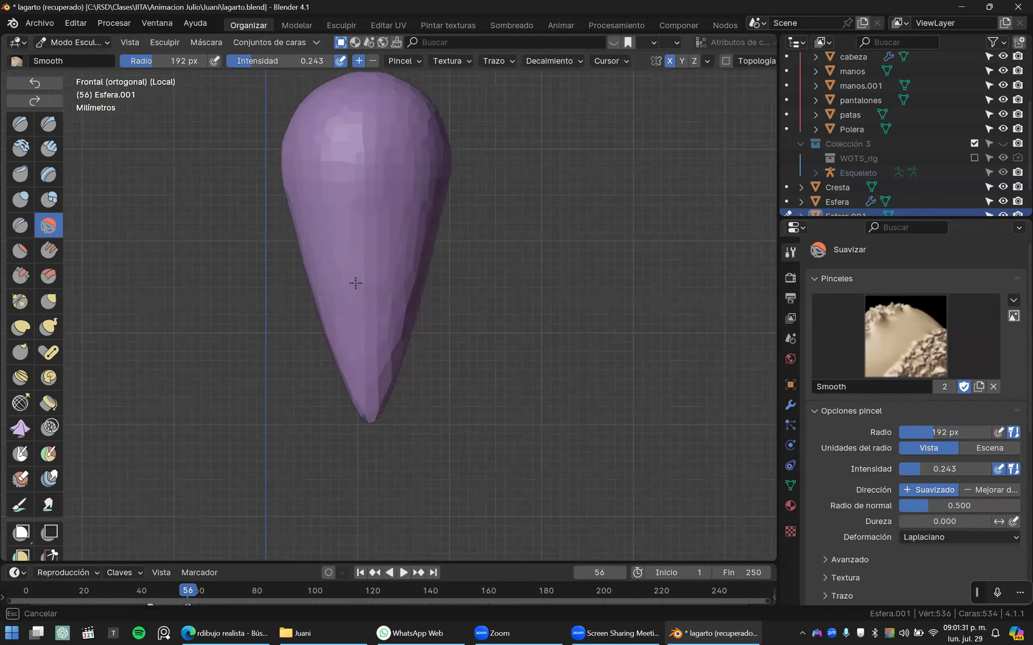
{"action": "left_click_drag", "start_coordinate": [355, 283], "coordinate": [367, 278]}
- Return to Object mode, exit the tooth's isolated view and frame the character's mouth from the front
{"action": "scroll", "coordinate": [461, 266], "scroll_direction": "down", "scroll_amount": 4}
{"action": "key", "text": "ctrl+Tab"}
{"action": "left_click", "coordinate": [370, 265]}
{"action": "scroll", "coordinate": [471, 287], "scroll_direction": "down", "scroll_amount": 3}
{"action": "key", "text": "KP_Divide"}
{"action": "key", "text": "KP_1"}
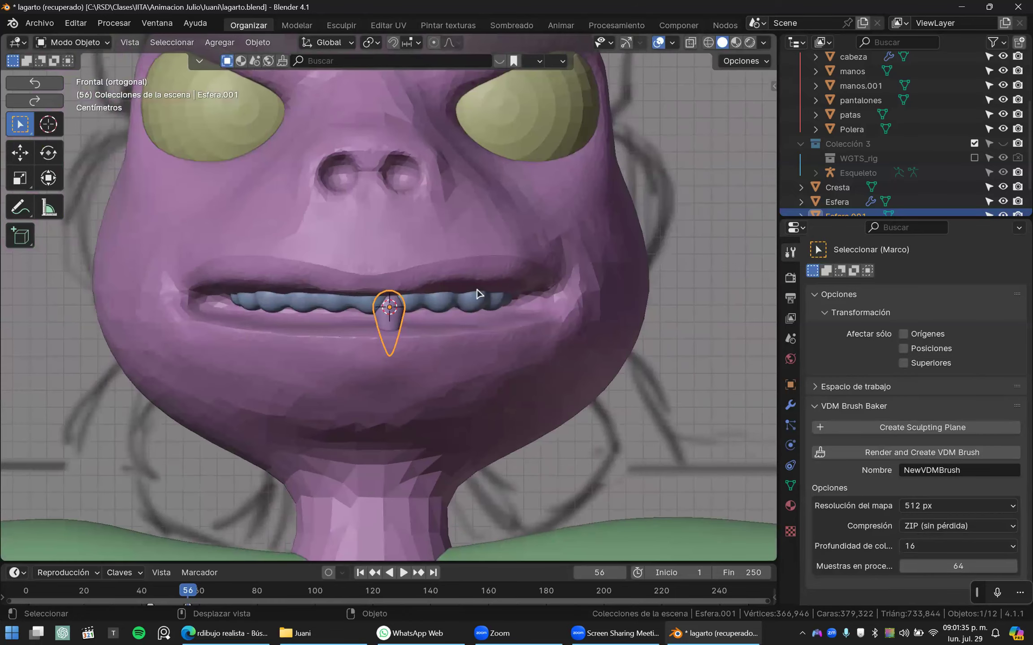
{"action": "scroll", "coordinate": [477, 293], "scroll_direction": "up", "scroll_amount": 5}
{"action": "scroll", "coordinate": [475, 293], "scroll_direction": "down", "scroll_amount": 3}
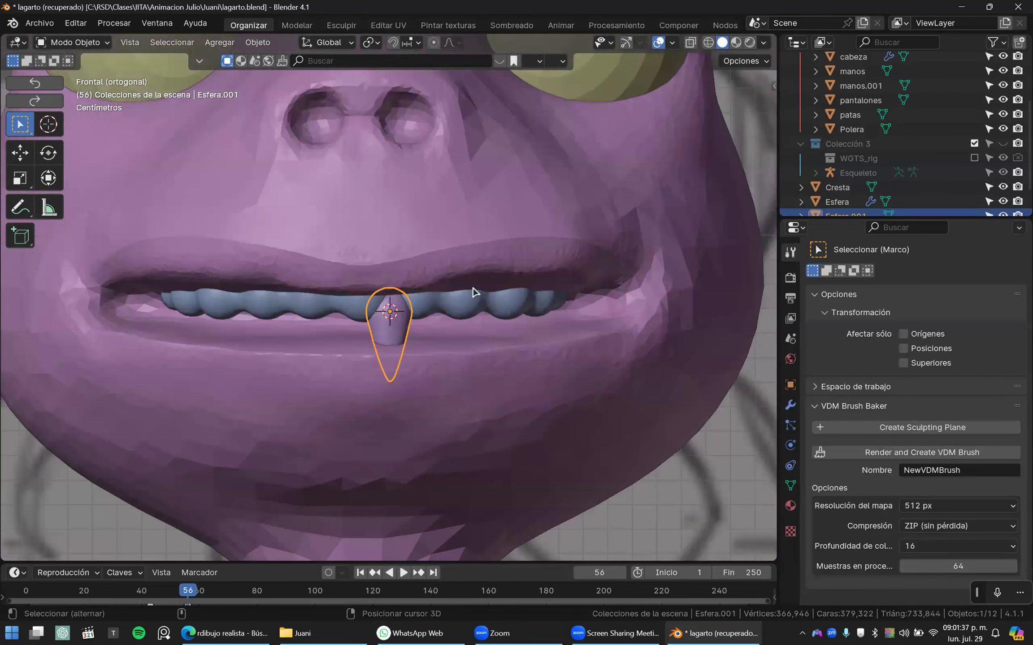
- Add a cube mesh at the 3D cursor and isolate it in local view
{"action": "key", "text": "shift+a"}
{"action": "mouse_move", "coordinate": [473, 290]}
{"action": "left_click", "coordinate": [526, 299]}
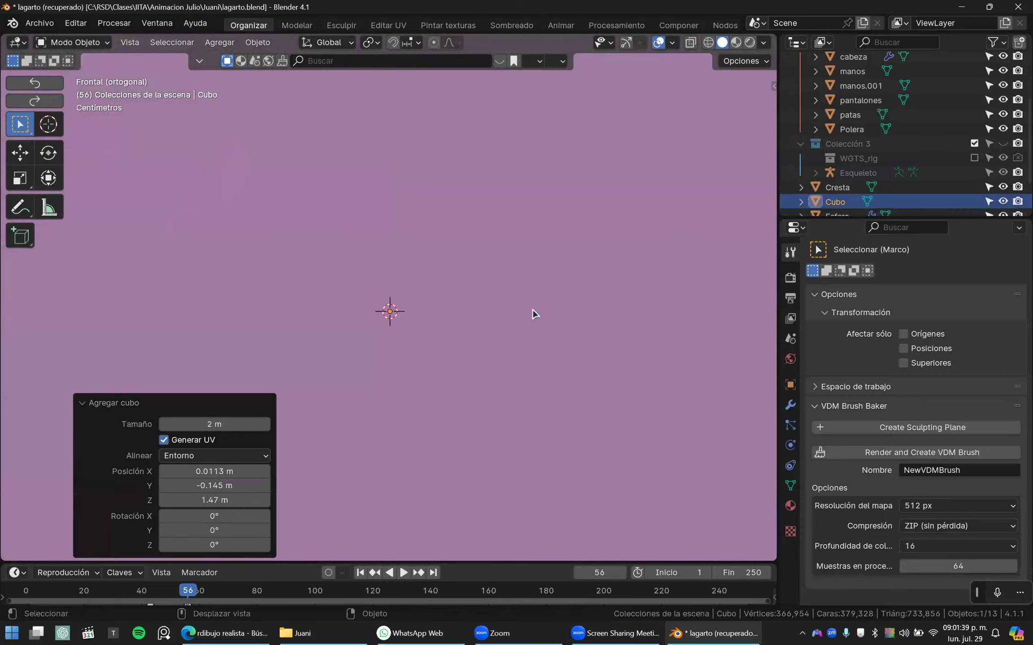
{"action": "key", "text": "KP_Divide"}
{"action": "scroll", "coordinate": [479, 259], "scroll_direction": "down", "scroll_amount": 5}
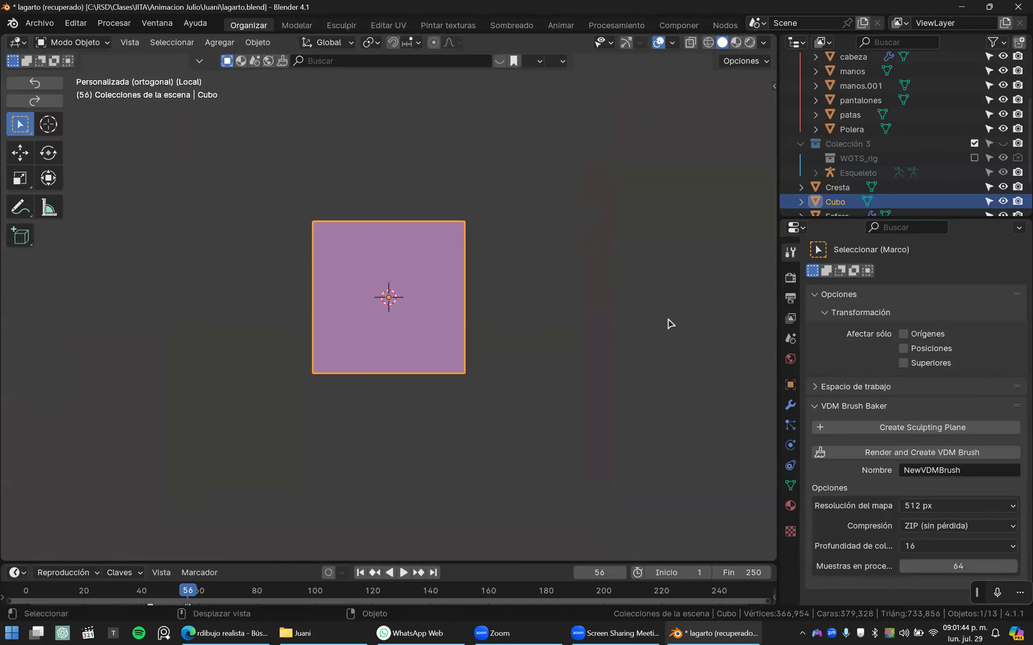
- Add a Bevel (Biselar) modifier to the cube
{"action": "left_click", "coordinate": [790, 406]}
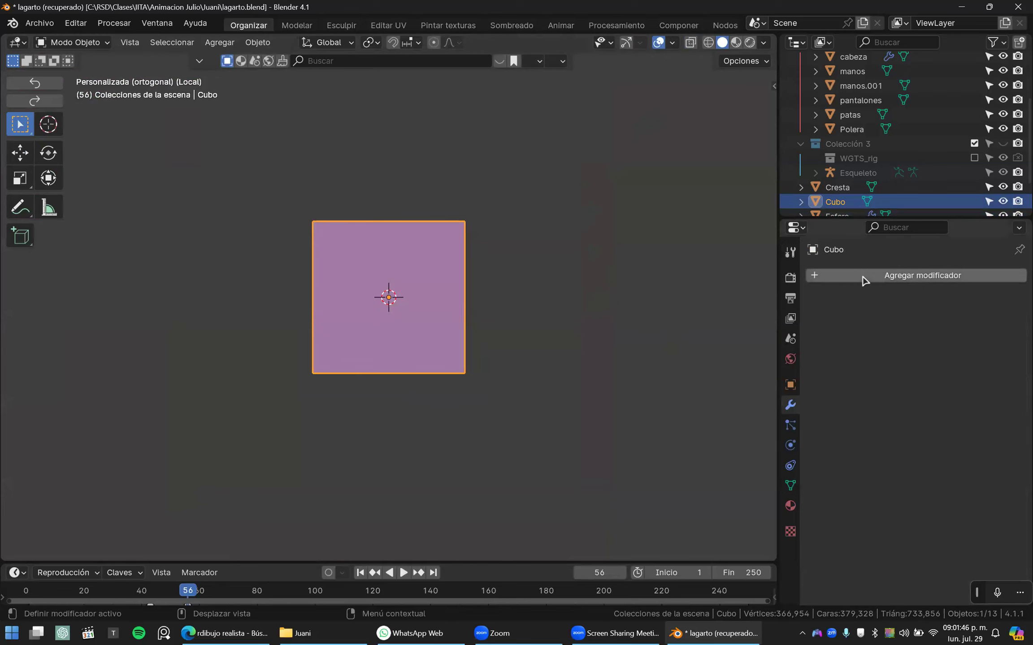
{"action": "left_click", "coordinate": [864, 276]}
{"action": "mouse_move", "coordinate": [804, 344]}
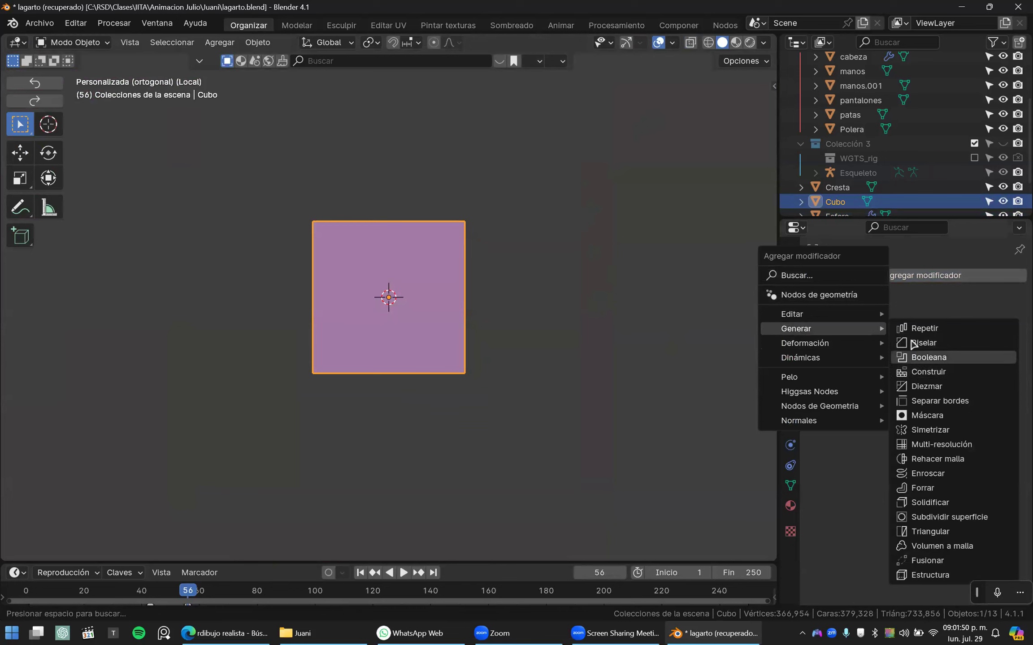
{"action": "left_click", "coordinate": [915, 343]}
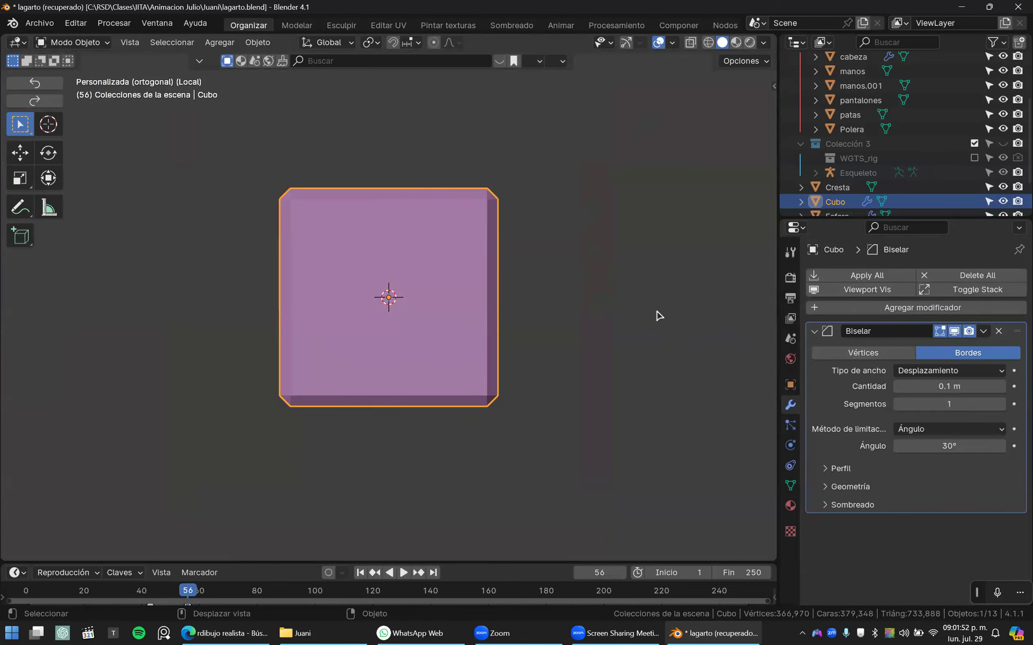
- Add a Subdivision Surface modifier after the Bevel and set its viewport level to 2
{"action": "left_click", "coordinate": [833, 308]}
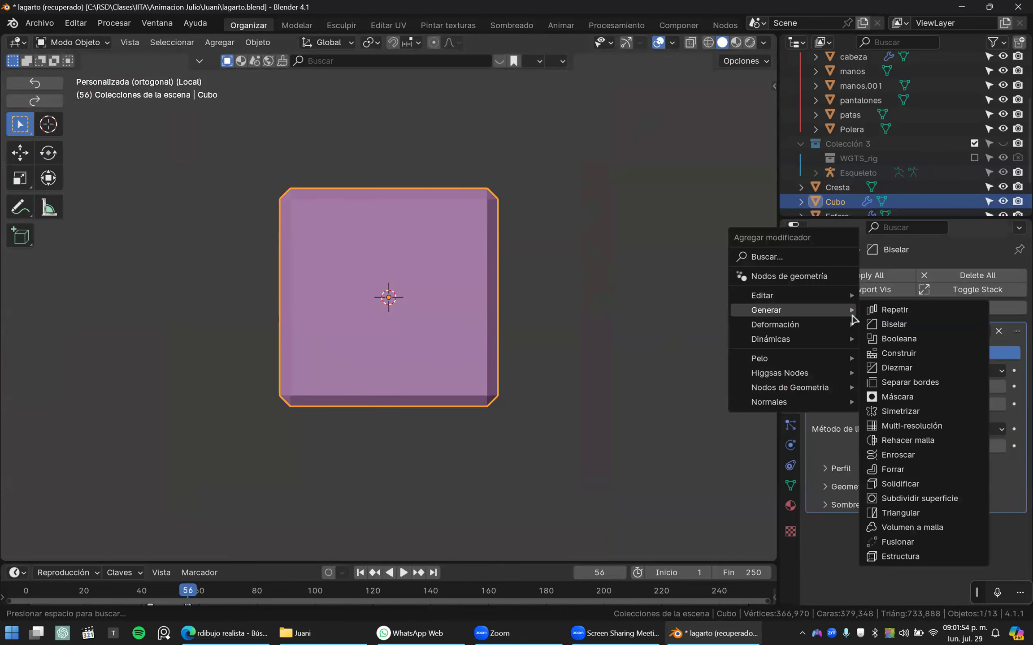
{"action": "left_click", "coordinate": [916, 498]}
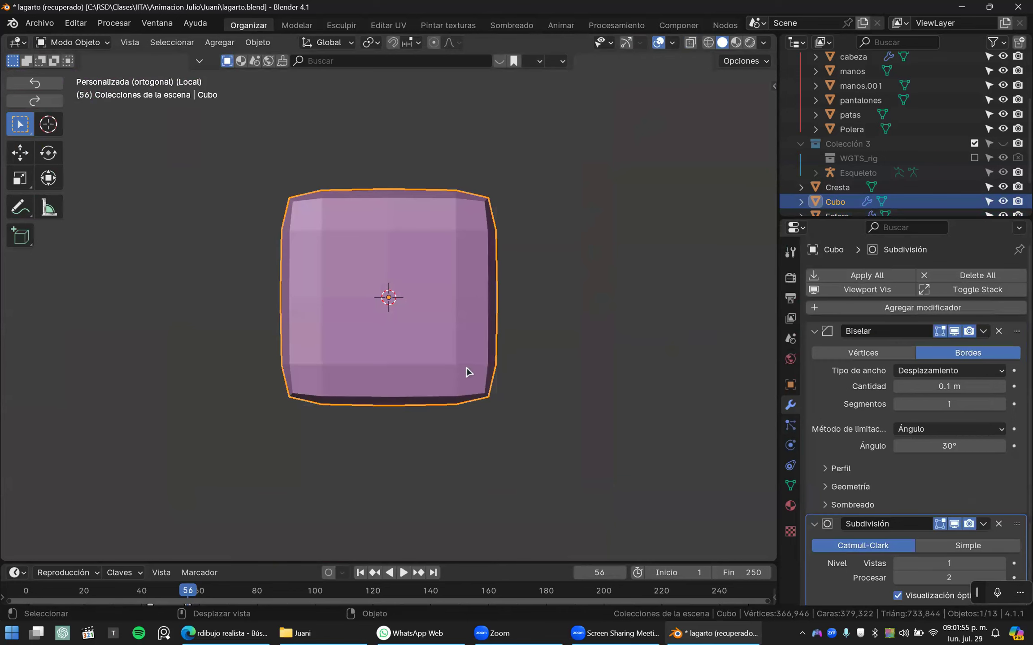
{"action": "scroll", "coordinate": [468, 372], "scroll_direction": "down", "scroll_amount": 3}
{"action": "middle_click_drag", "start_coordinate": [537, 306], "coordinate": [963, 538]}
{"action": "left_click", "coordinate": [1000, 564]}
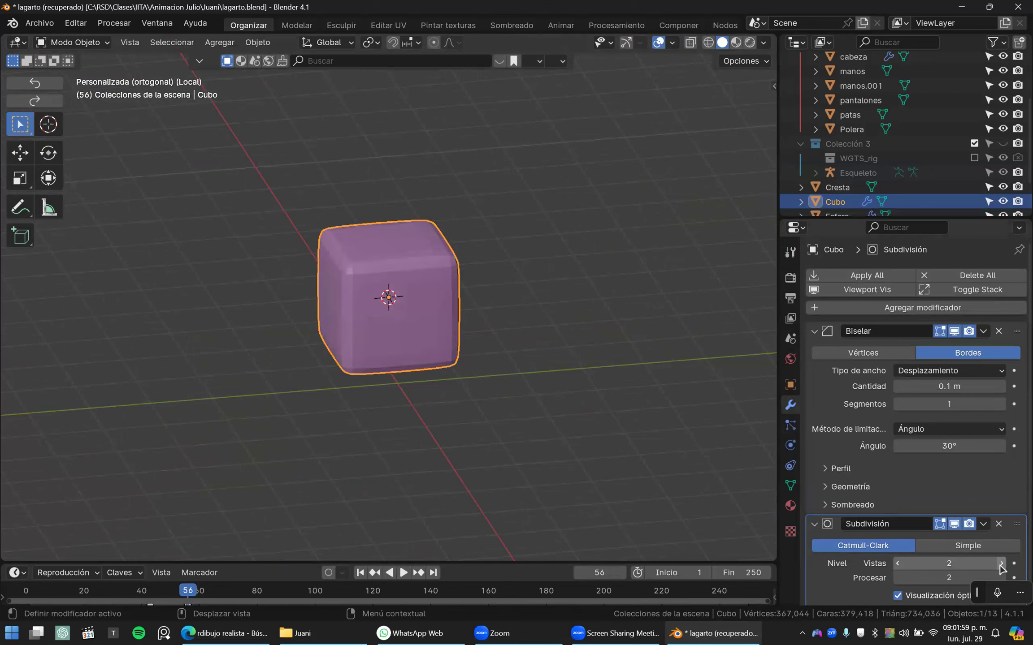
{"action": "middle_click_drag", "start_coordinate": [434, 325], "coordinate": [596, 347]}
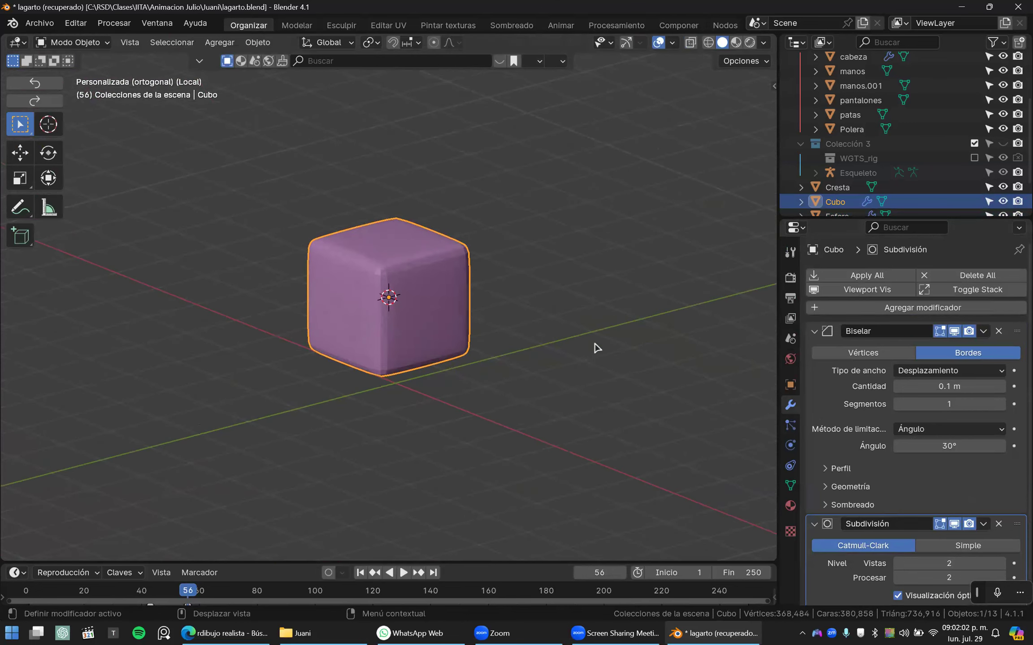
- Set the Bevel modifier's amount to 0.189 m to round the cube's edges more
{"action": "scroll", "coordinate": [453, 338], "scroll_direction": "up", "scroll_amount": 4}
{"action": "middle_click_drag", "start_coordinate": [522, 336], "coordinate": [579, 342]}
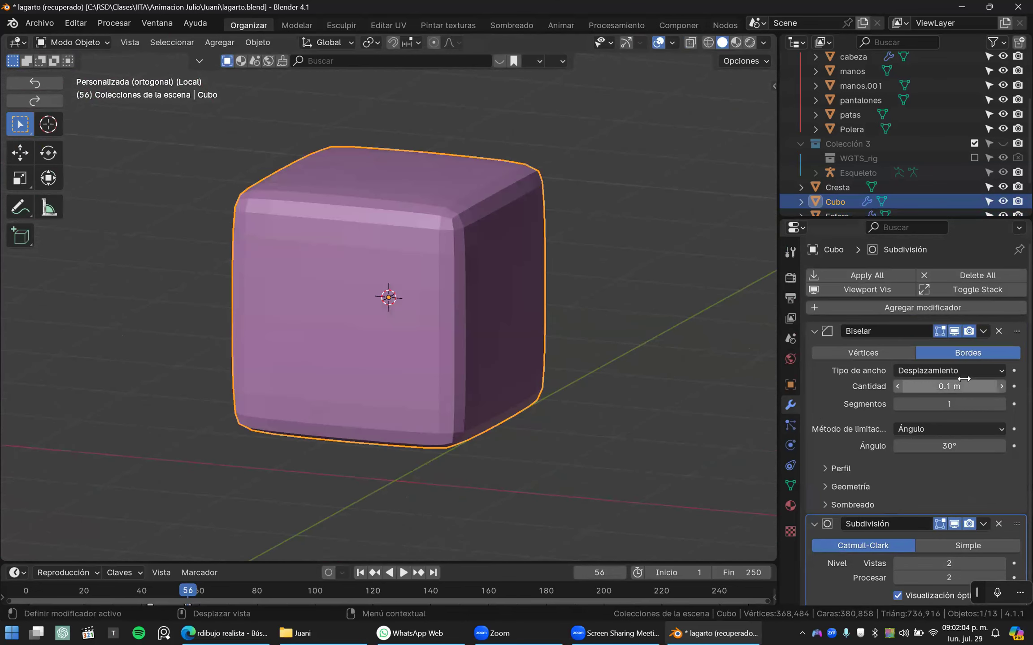
{"action": "left_click_drag", "start_coordinate": [949, 386], "coordinate": [986, 386]}
{"action": "middle_click_drag", "start_coordinate": [485, 339], "coordinate": [483, 331]}
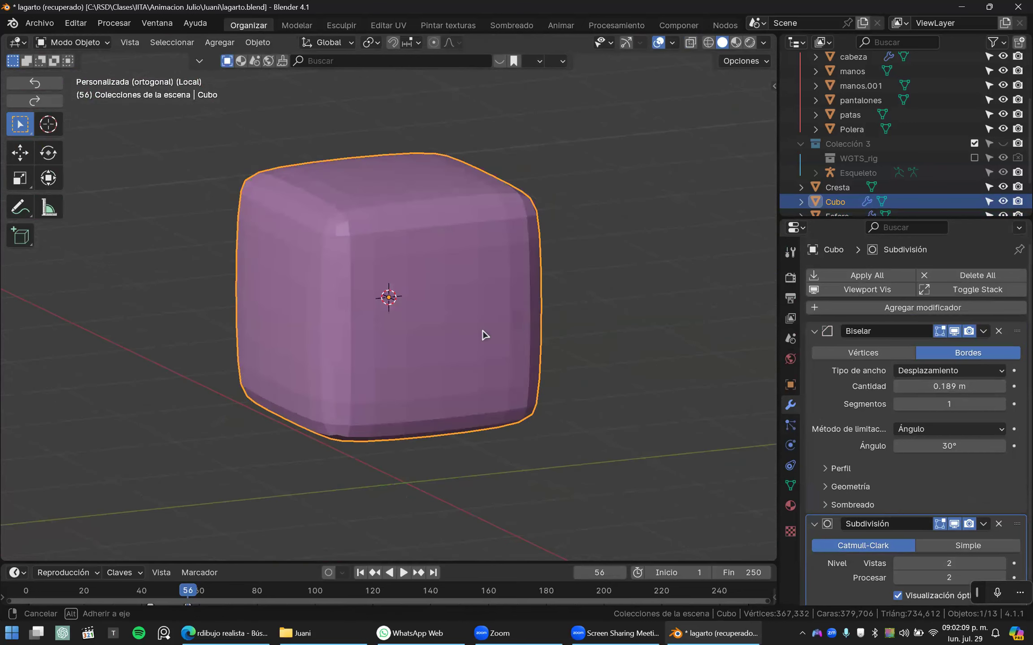
- Scale the cube to about 0.294 along Y and 1.296 along Z to form a flat, tall tooth block
{"action": "key", "text": "ctrl+Tab"}
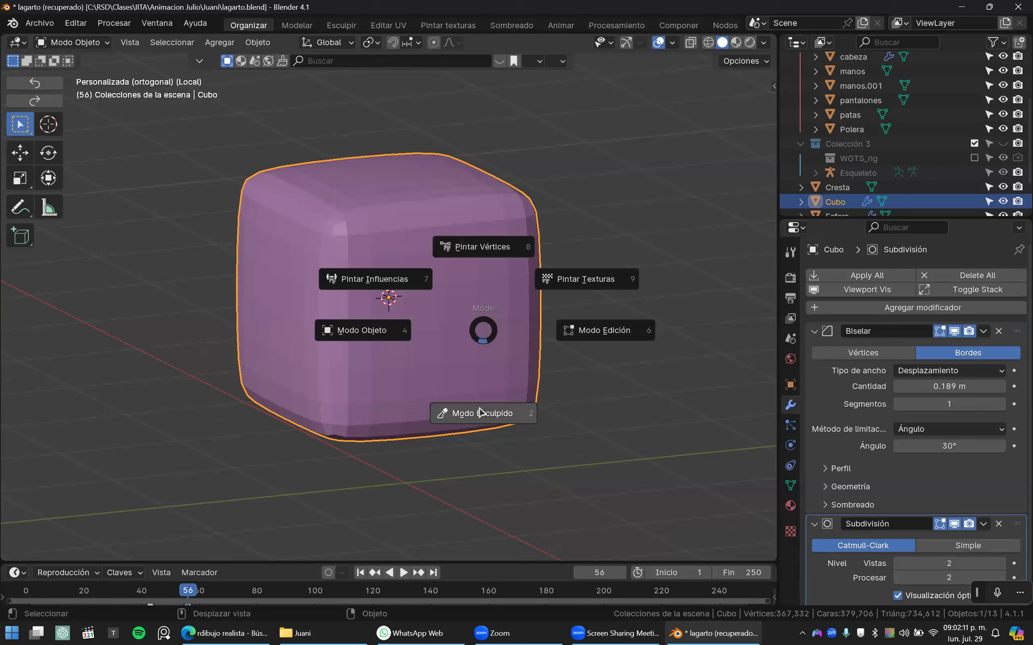
{"action": "key", "text": "Escape"}
{"action": "key", "text": "s"}
{"action": "key", "text": "y"}
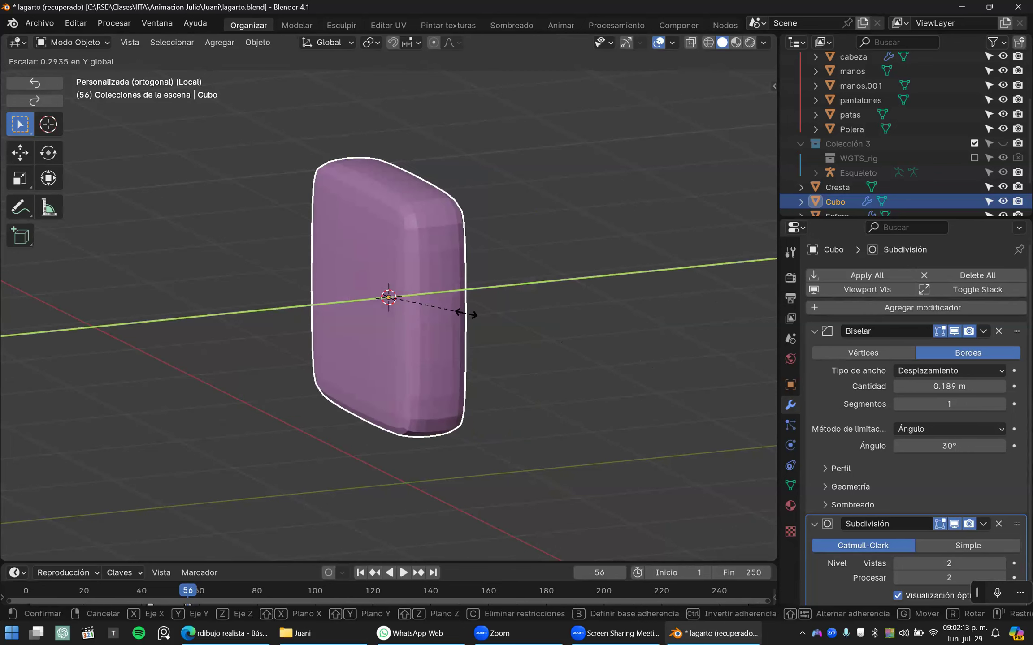
{"action": "left_click", "coordinate": [466, 313]}
{"action": "key", "text": "s"}
{"action": "key", "text": "z"}
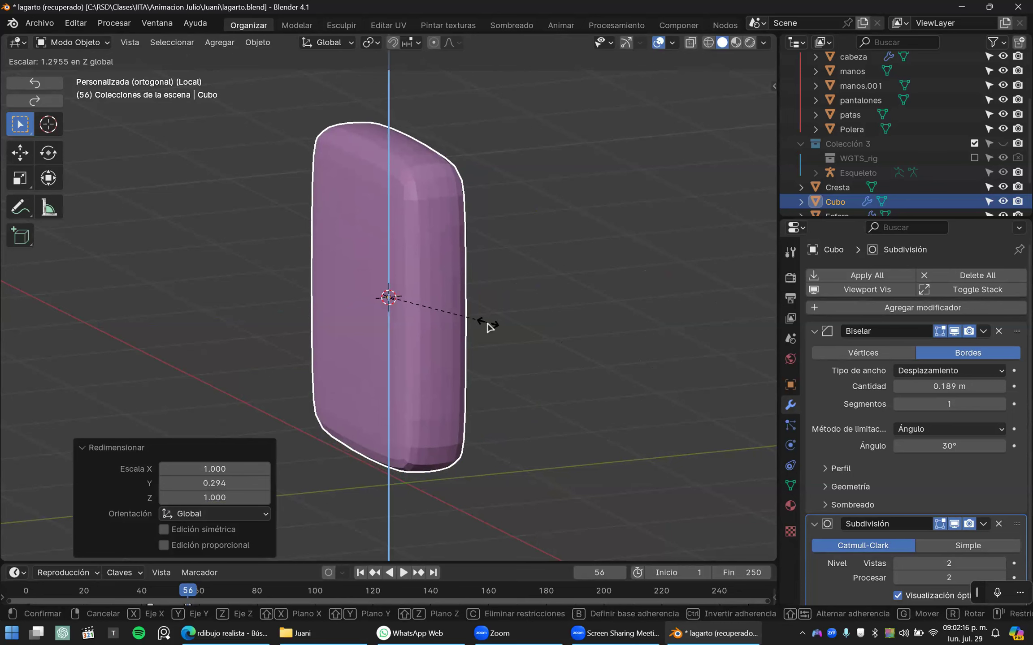
{"action": "left_click", "coordinate": [491, 334]}
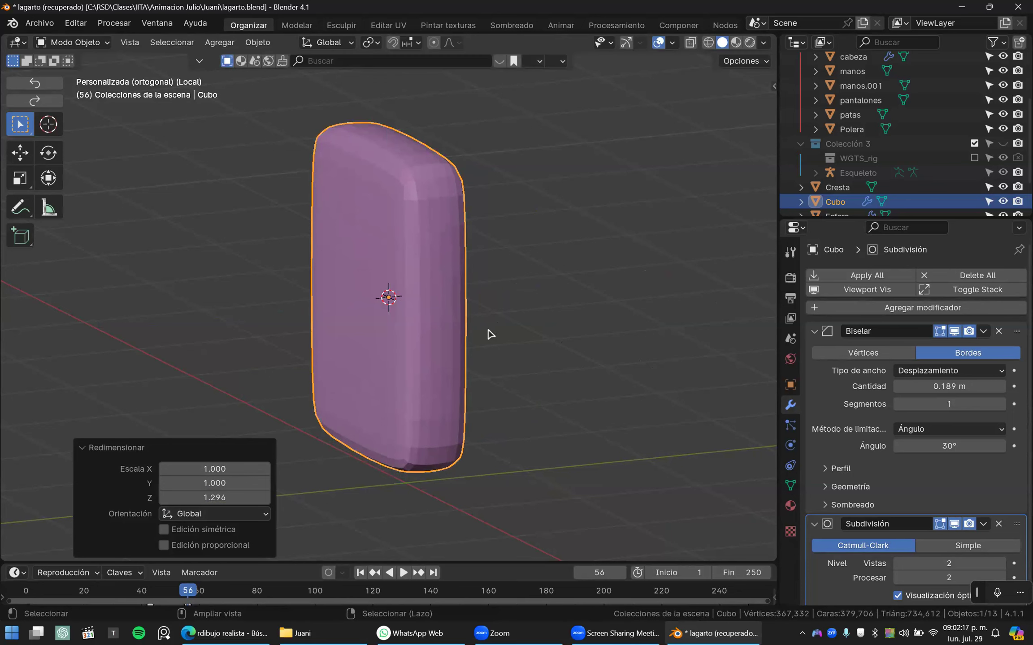
- Apply the cube's rotation and scale and switch it to Sculpt mode
{"action": "key", "text": "ctrl+a"}
{"action": "left_click", "coordinate": [438, 333]}
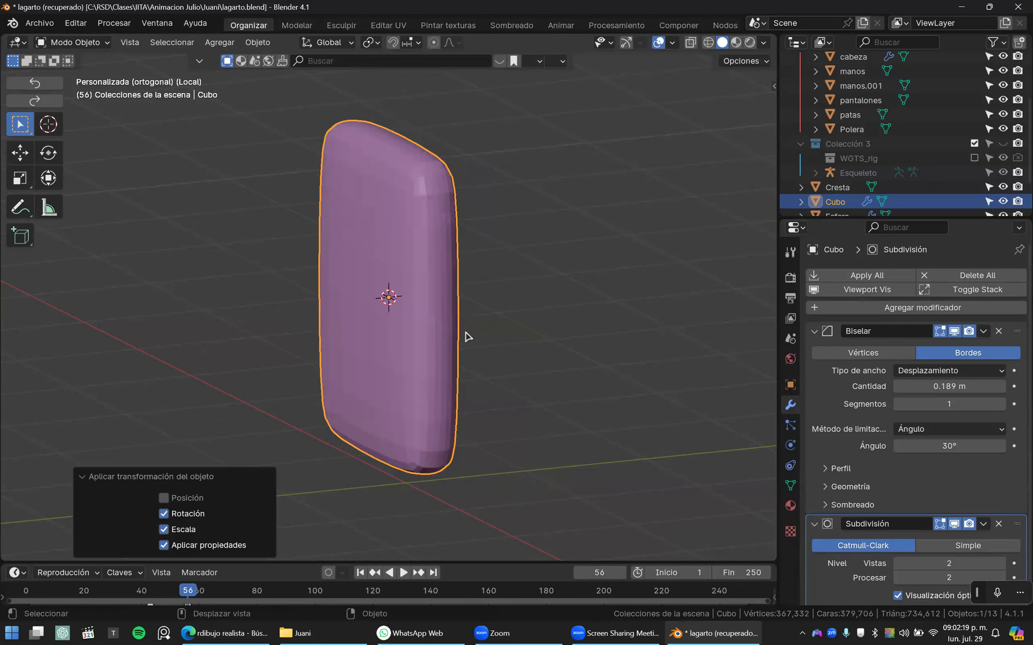
{"action": "key", "text": "ctrl+Tab"}
{"action": "left_click", "coordinate": [462, 415]}
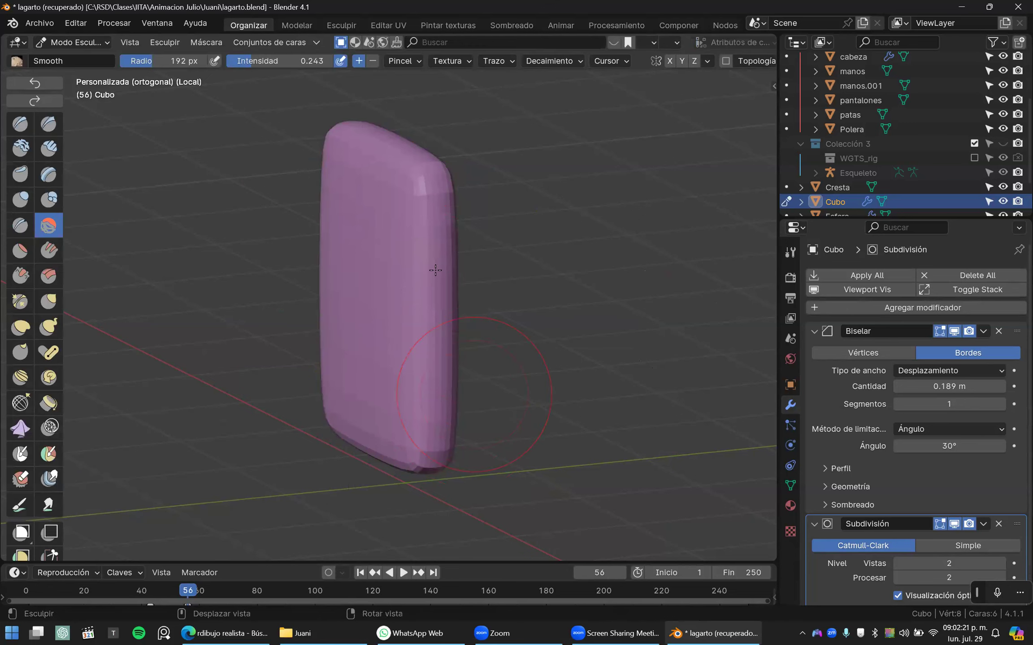
{"action": "middle_click_drag", "start_coordinate": [479, 277], "coordinate": [543, 288]}
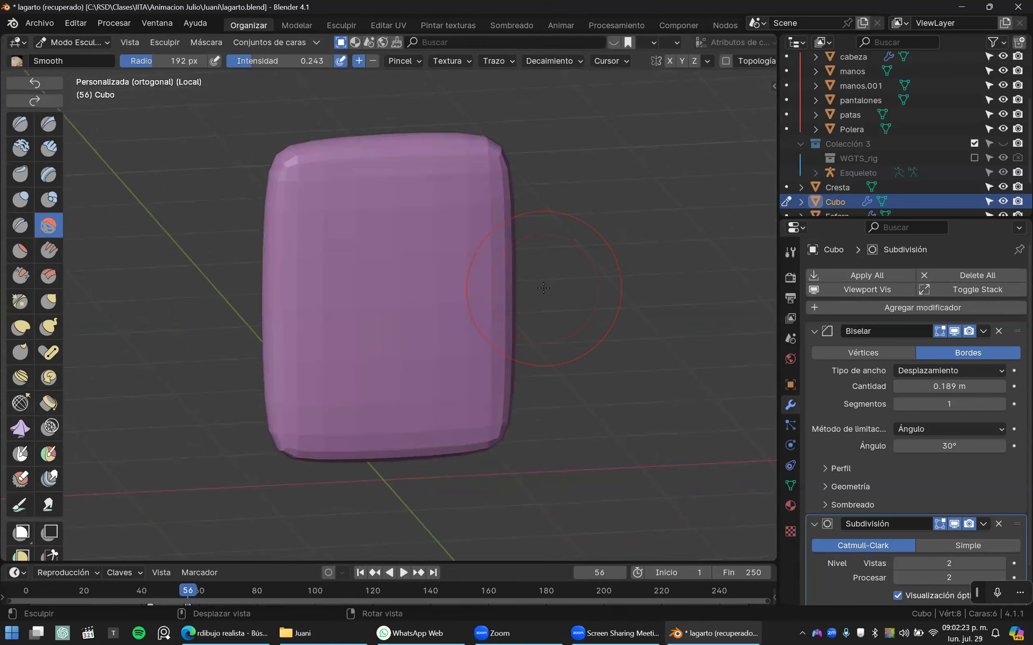
- Apply all modifiers on the tooth cube to turn its rounded shape into real geometry
{"action": "key", "text": "KP_1"}
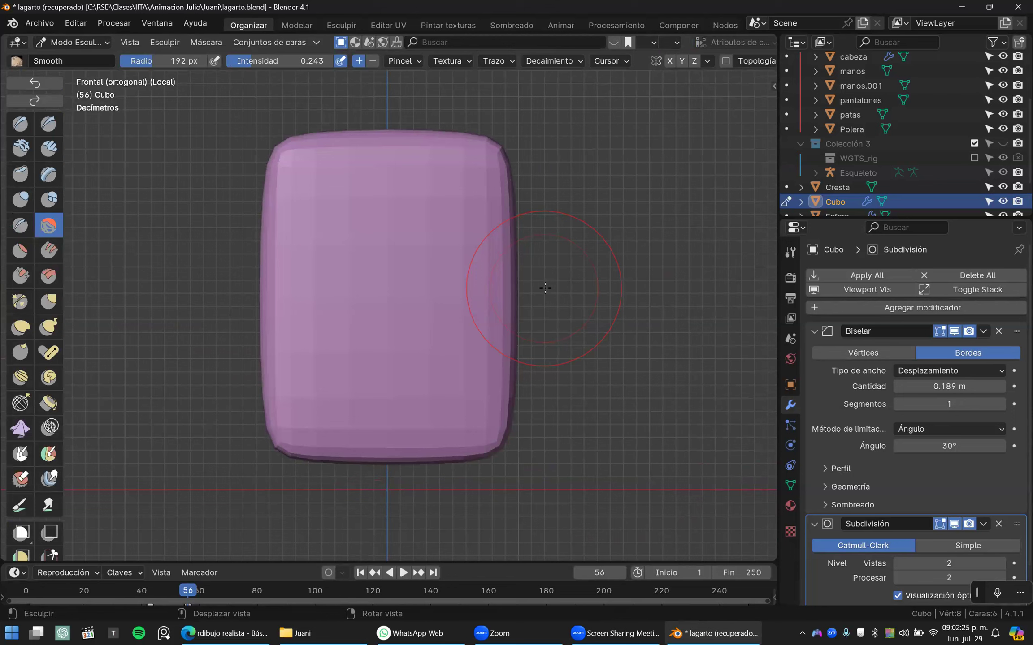
{"action": "left_click", "coordinate": [867, 276]}
{"action": "scroll", "coordinate": [417, 350], "scroll_direction": "down", "scroll_amount": 2}
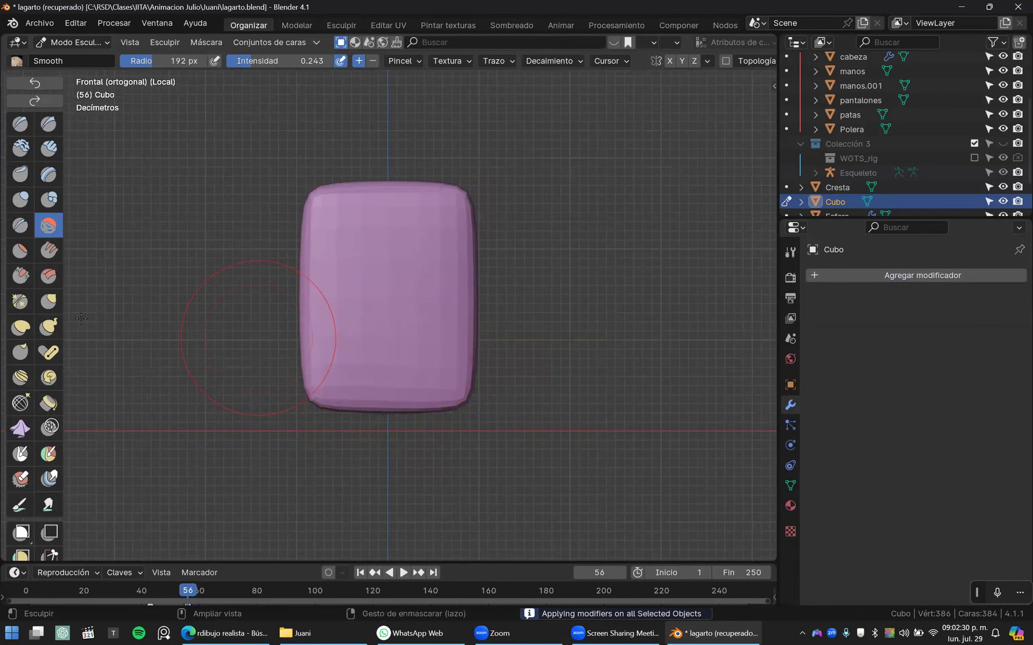
- Reshape the tooth's outline from the front with the Snake Hook brush, rounding its corners
{"action": "left_click_drag", "start_coordinate": [334, 394], "coordinate": [339, 354]}
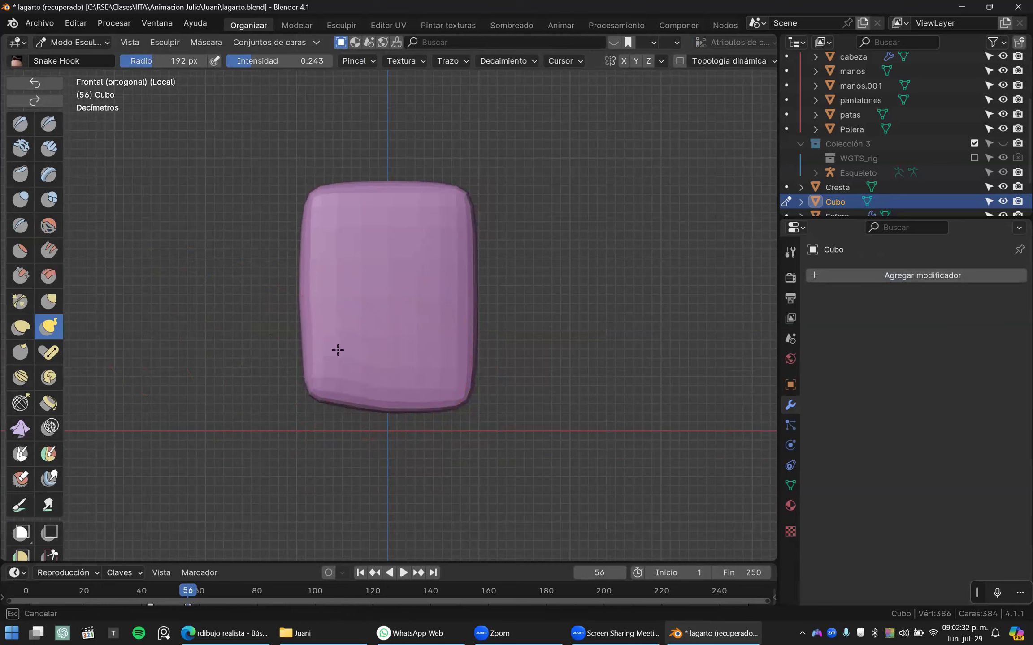
{"action": "scroll", "coordinate": [404, 363], "scroll_direction": "down", "scroll_amount": 3}
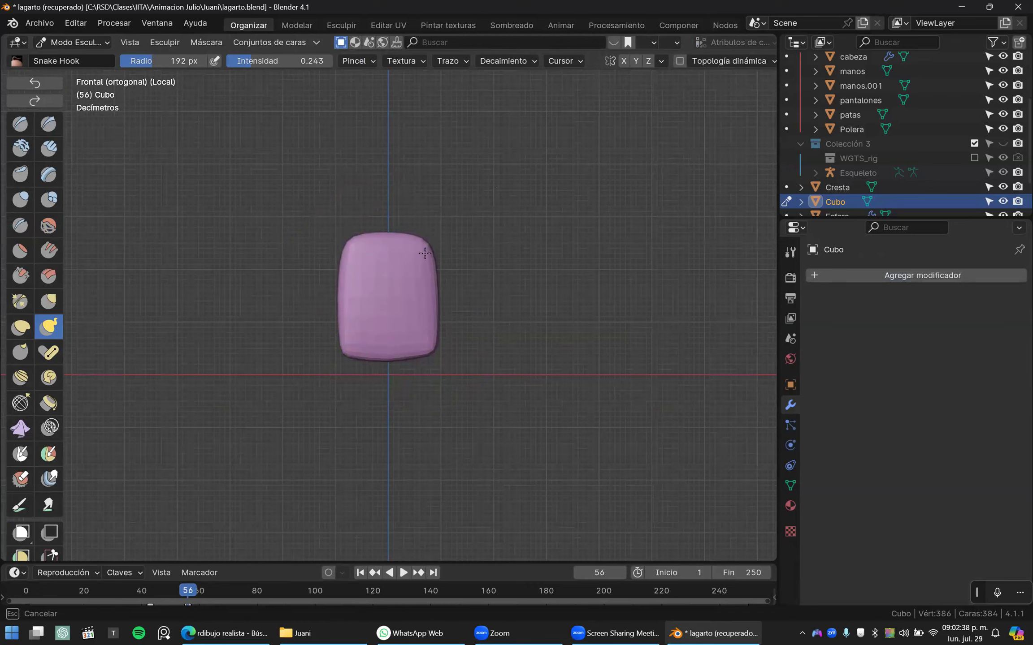
{"action": "mouse_move", "coordinate": [346, 315]}
{"action": "middle_mouse_down"}
{"action": "mouse_move", "coordinate": [647, 350]}
{"action": "mouse_move", "coordinate": [596, 357]}
{"action": "middle_mouse_up"}
{"action": "scroll", "coordinate": [381, 292], "scroll_direction": "up", "scroll_amount": 2}
- Enable X symmetry for sculpting and build up the tooth's broad face with the Draw brush
{"action": "left_click", "coordinate": [25, 130]}
{"action": "middle_click_drag", "start_coordinate": [567, 309], "coordinate": [345, 292]}
{"action": "left_click", "coordinate": [669, 62]}
{"action": "mouse_move", "coordinate": [313, 228]}
{"action": "left_mouse_down"}
{"action": "mouse_move", "coordinate": [357, 384]}
{"action": "mouse_move", "coordinate": [306, 235]}
{"action": "mouse_move", "coordinate": [319, 258]}
{"action": "left_mouse_up"}
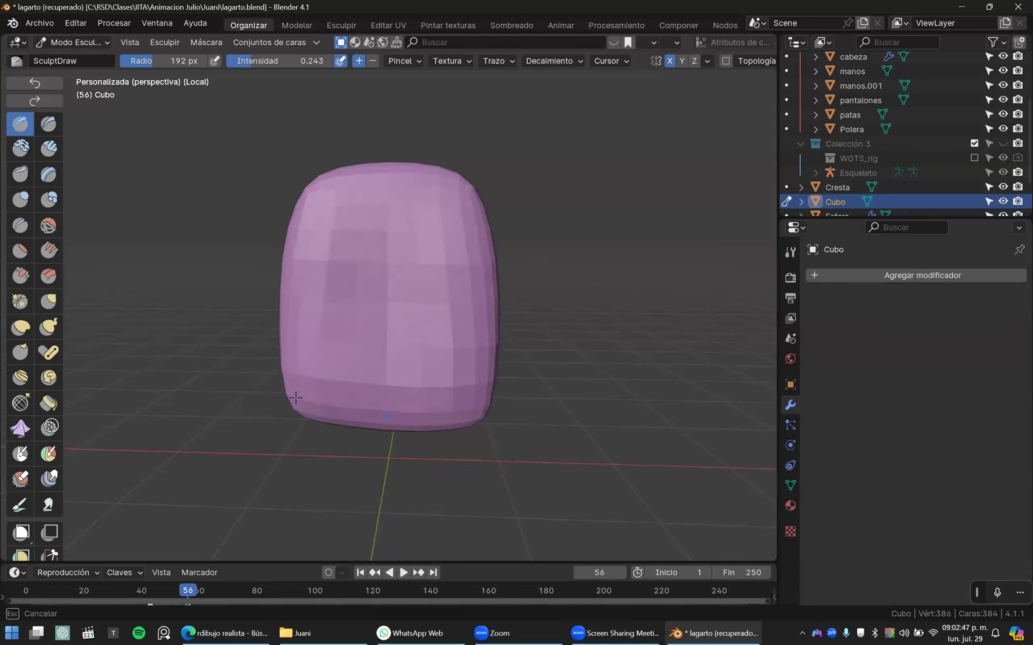
{"action": "mouse_move", "coordinate": [295, 381]}
{"action": "middle_mouse_down"}
{"action": "mouse_move", "coordinate": [396, 376]}
{"action": "mouse_move", "coordinate": [438, 254]}
{"action": "middle_mouse_up"}
- Shape the tooth's profile from the right view with the Snake Hook brush, making its upper end slimmer
{"action": "key", "text": "KP_3"}
{"action": "key", "text": "k"}
{"action": "scroll", "coordinate": [498, 305], "scroll_direction": "down", "scroll_amount": 2}
{"action": "left_click_drag", "start_coordinate": [391, 373], "coordinate": [399, 357]}
{"action": "left_click_drag", "start_coordinate": [396, 230], "coordinate": [400, 228]}
{"action": "left_click_drag", "start_coordinate": [396, 291], "coordinate": [396, 297]}
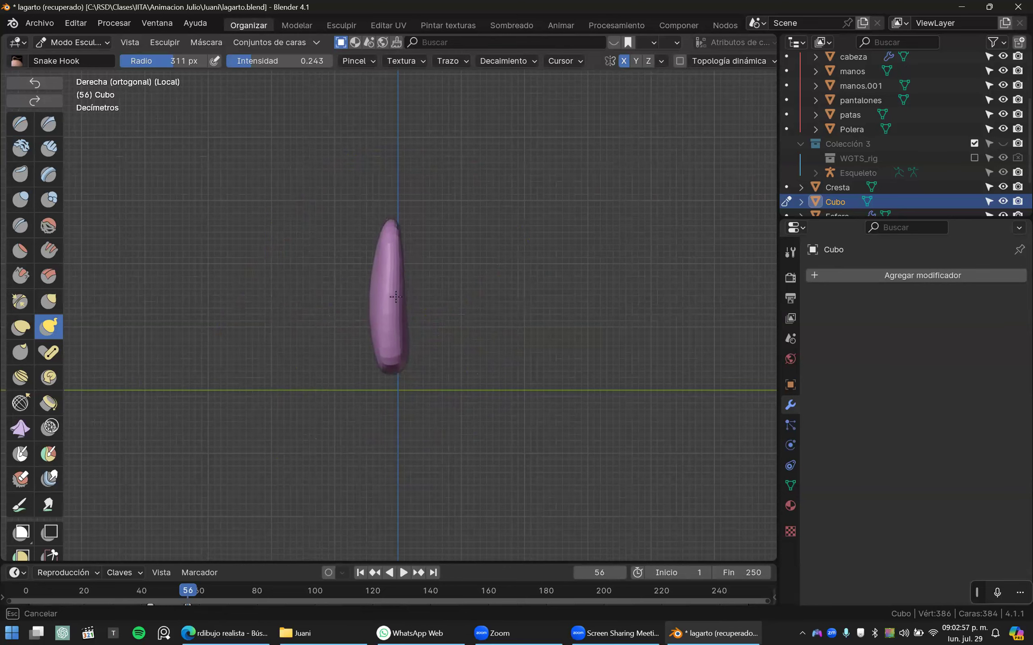
{"action": "left_click_drag", "start_coordinate": [396, 358], "coordinate": [396, 357]}
{"action": "middle_click_drag", "start_coordinate": [397, 357], "coordinate": [477, 329]}
- Reshape the tooth from the front with Snake Hook, widening the lower half and pushing its bottom edge upward
{"action": "key", "text": "KP_1"}
{"action": "scroll", "coordinate": [326, 379], "scroll_direction": "up", "scroll_amount": 4}
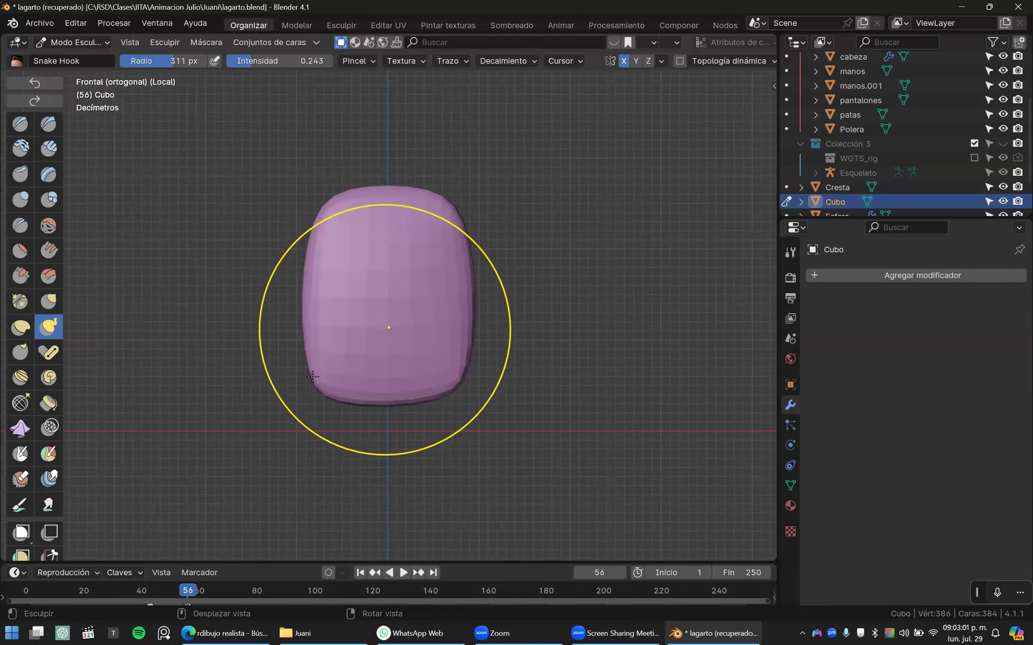
{"action": "scroll", "coordinate": [325, 305], "scroll_direction": "down", "scroll_amount": 1}
{"action": "left_click_drag", "start_coordinate": [333, 302], "coordinate": [324, 301]}
{"action": "left_click_drag", "start_coordinate": [336, 395], "coordinate": [349, 356]}
{"action": "key", "text": "ctrl+z"}
{"action": "mouse_move", "coordinate": [312, 399]}
{"action": "left_mouse_down"}
{"action": "mouse_move", "coordinate": [311, 447]}
{"action": "mouse_move", "coordinate": [306, 424]}
{"action": "mouse_move", "coordinate": [318, 421]}
{"action": "left_mouse_up"}
{"action": "mouse_move", "coordinate": [386, 407]}
{"action": "left_mouse_down"}
{"action": "mouse_move", "coordinate": [386, 372]}
{"action": "mouse_move", "coordinate": [388, 383]}
{"action": "left_mouse_up"}
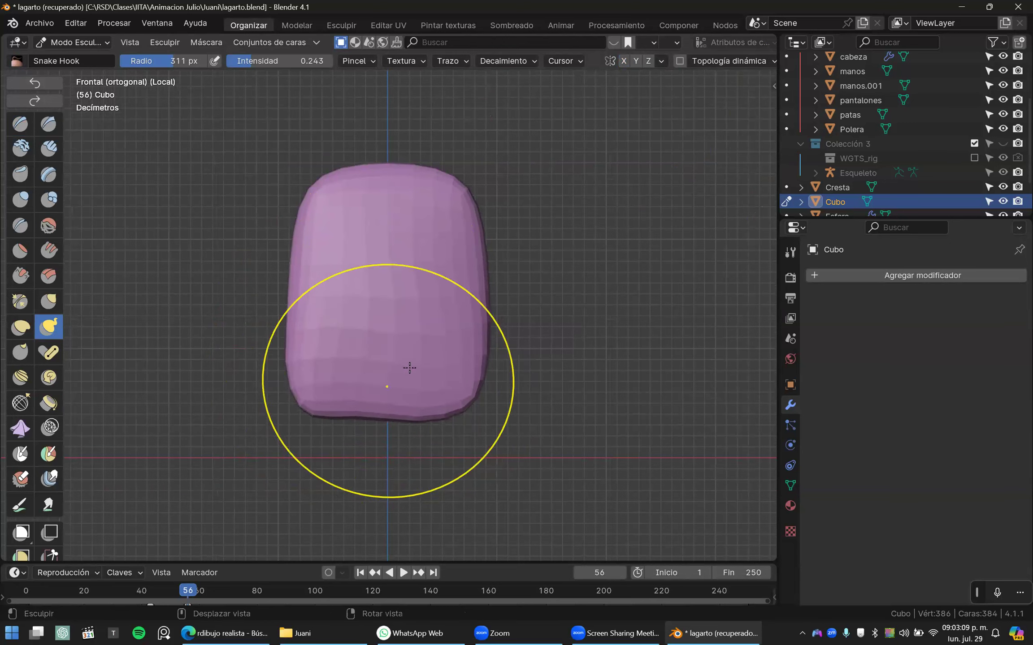
- Return the tooth to Object Mode and shade it smooth
{"action": "scroll", "coordinate": [409, 368], "scroll_direction": "down", "scroll_amount": 4}
{"action": "key", "text": "ctrl+Tab"}
{"action": "left_click", "coordinate": [323, 371]}
{"action": "middle_click_drag", "start_coordinate": [442, 350], "coordinate": [392, 335]}
{"action": "right_click", "coordinate": [358, 295]}
{"action": "left_click", "coordinate": [358, 272]}
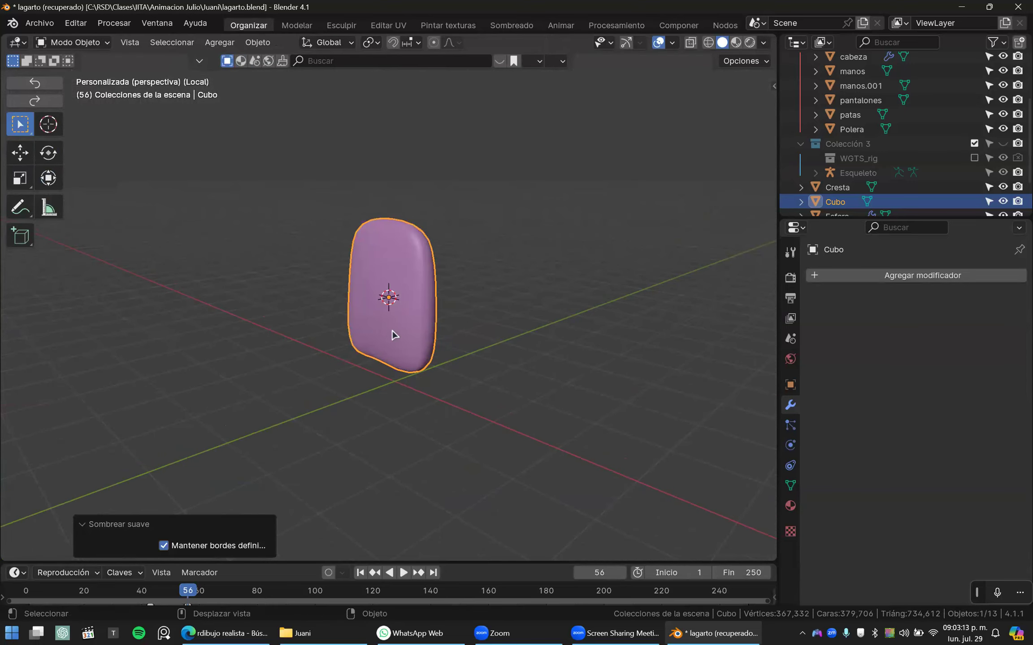
- Scale the tooth's thickness along Y and apply its rotation and scale
{"action": "scroll", "coordinate": [420, 343], "scroll_direction": "up", "scroll_amount": 2}
{"action": "key", "text": "s"}
{"action": "key", "text": "y"}
{"action": "mouse_move", "coordinate": [461, 342]}
{"action": "middle_mouse_down"}
{"action": "mouse_move", "coordinate": [420, 345]}
{"action": "mouse_move", "coordinate": [469, 348]}
{"action": "middle_mouse_up"}
{"action": "left_click", "coordinate": [460, 348]}
{"action": "key", "text": "ctrl+a"}
{"action": "left_click", "coordinate": [359, 347]}
- Check the tooth's topology in wireframe and add a Decimate modifier set to Un-Subdivide
{"action": "mouse_move", "coordinate": [359, 346]}
{"action": "middle_mouse_down"}
{"action": "mouse_move", "coordinate": [491, 329]}
{"action": "mouse_move", "coordinate": [412, 348]}
{"action": "mouse_move", "coordinate": [395, 363]}
{"action": "mouse_move", "coordinate": [378, 355]}
{"action": "mouse_move", "coordinate": [376, 396]}
{"action": "mouse_move", "coordinate": [519, 328]}
{"action": "mouse_move", "coordinate": [526, 313]}
{"action": "mouse_move", "coordinate": [422, 376]}
{"action": "mouse_move", "coordinate": [491, 399]}
{"action": "mouse_move", "coordinate": [397, 399]}
{"action": "mouse_move", "coordinate": [526, 367]}
{"action": "middle_mouse_up"}
{"action": "key", "text": "shift+z"}
{"action": "key", "text": "shift+z"}
{"action": "middle_click_drag", "start_coordinate": [458, 370], "coordinate": [498, 352]}
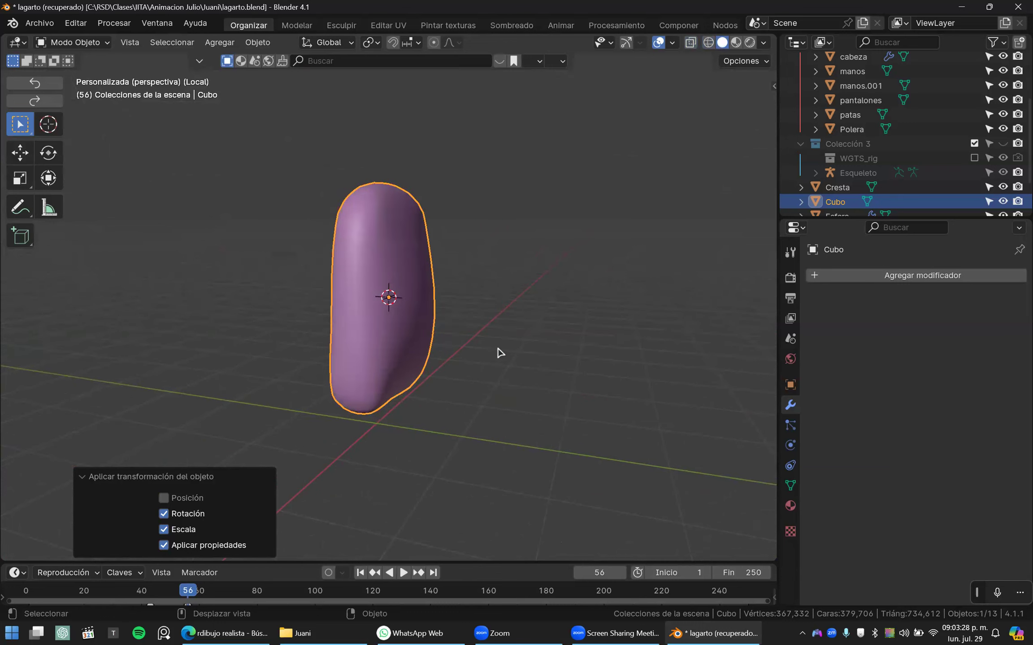
{"action": "scroll", "coordinate": [425, 349], "scroll_direction": "up", "scroll_amount": 2}
{"action": "key", "text": "shift+z"}
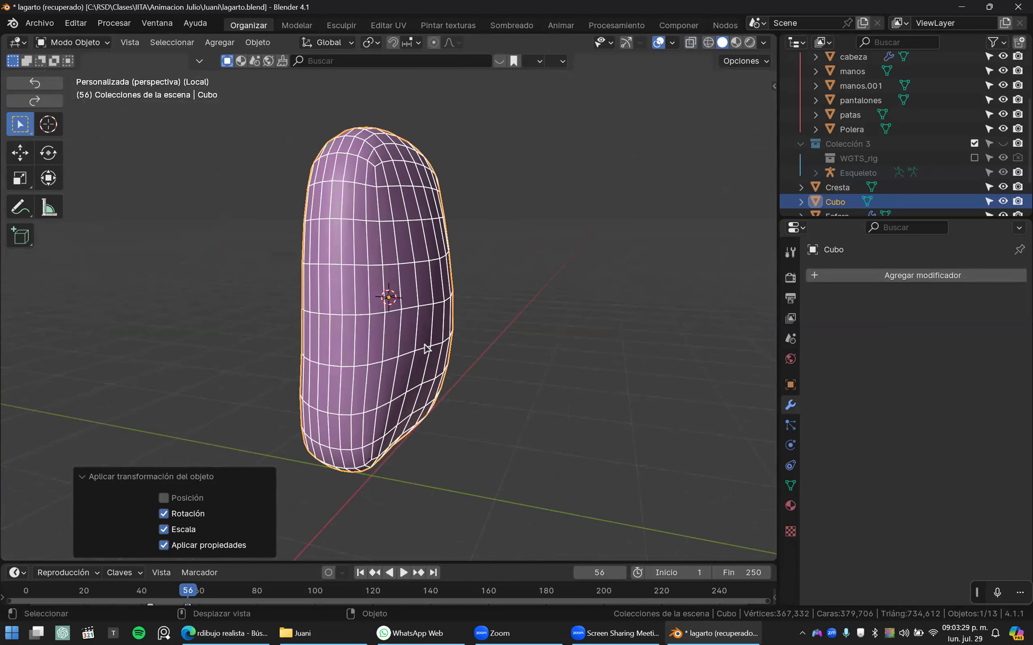
{"action": "middle_click_drag", "start_coordinate": [341, 349], "coordinate": [655, 309]}
{"action": "left_click", "coordinate": [812, 275]}
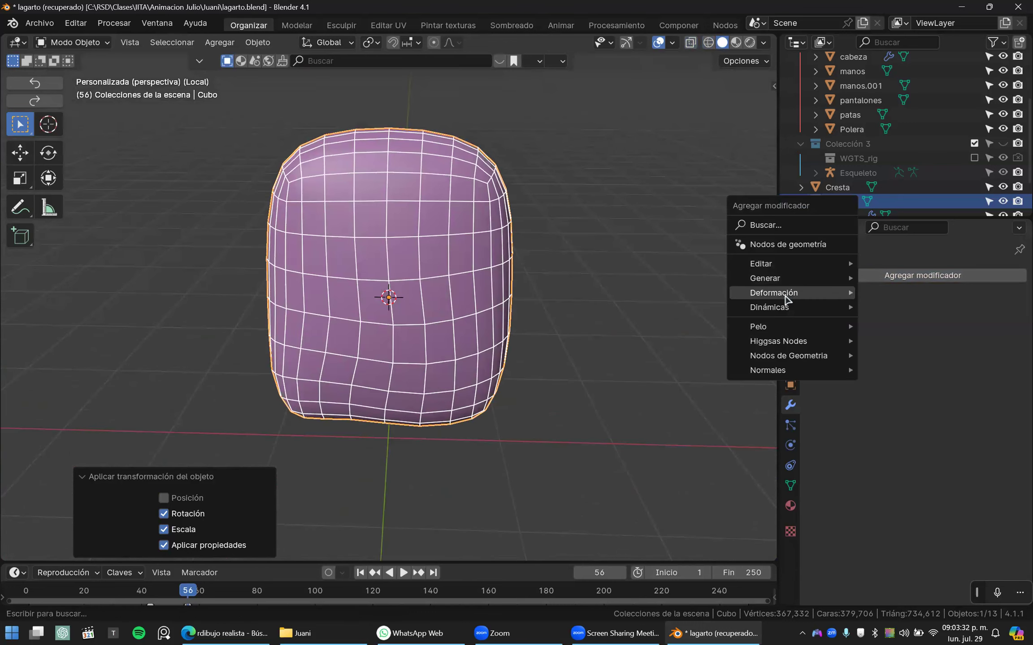
{"action": "mouse_move", "coordinate": [784, 300]}
{"action": "mouse_move", "coordinate": [793, 277]}
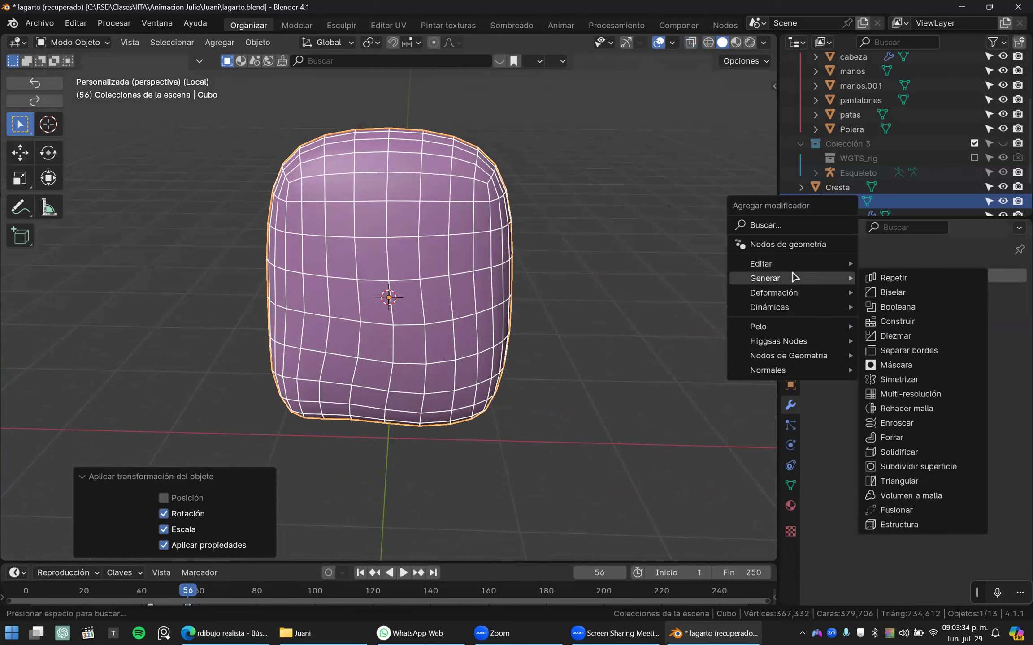
{"action": "left_click", "coordinate": [893, 337]}
{"action": "left_click", "coordinate": [895, 353]}
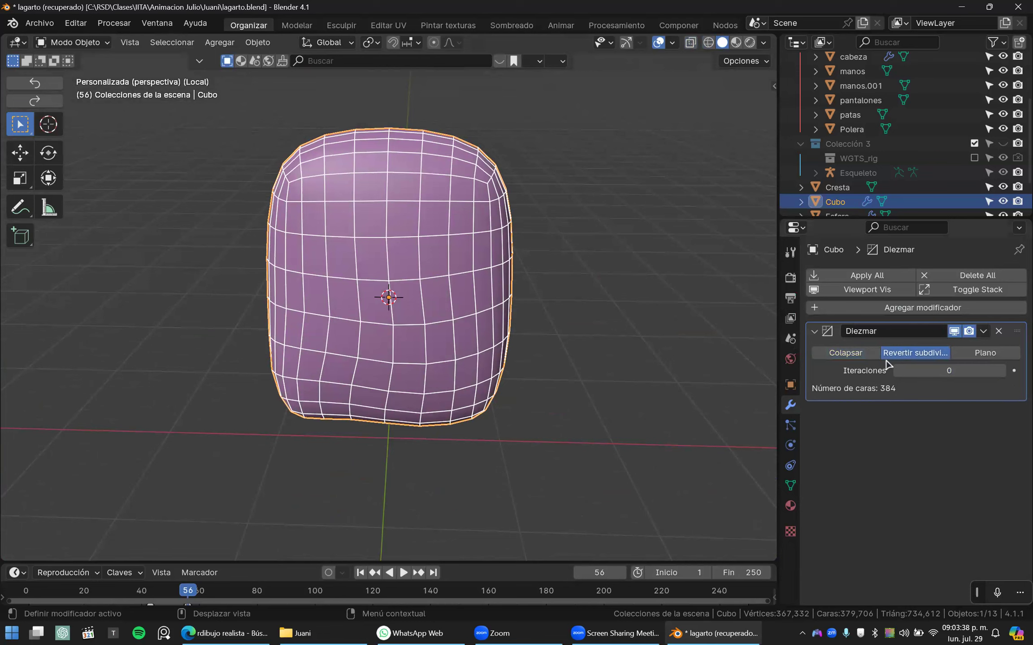
- Set the Decimate modifier's Un-Subdivide iterations to 2 and check the shape without wireframe
{"action": "middle_click_drag", "start_coordinate": [444, 320], "coordinate": [528, 260]}
{"action": "scroll", "coordinate": [441, 231], "scroll_direction": "up", "scroll_amount": 1}
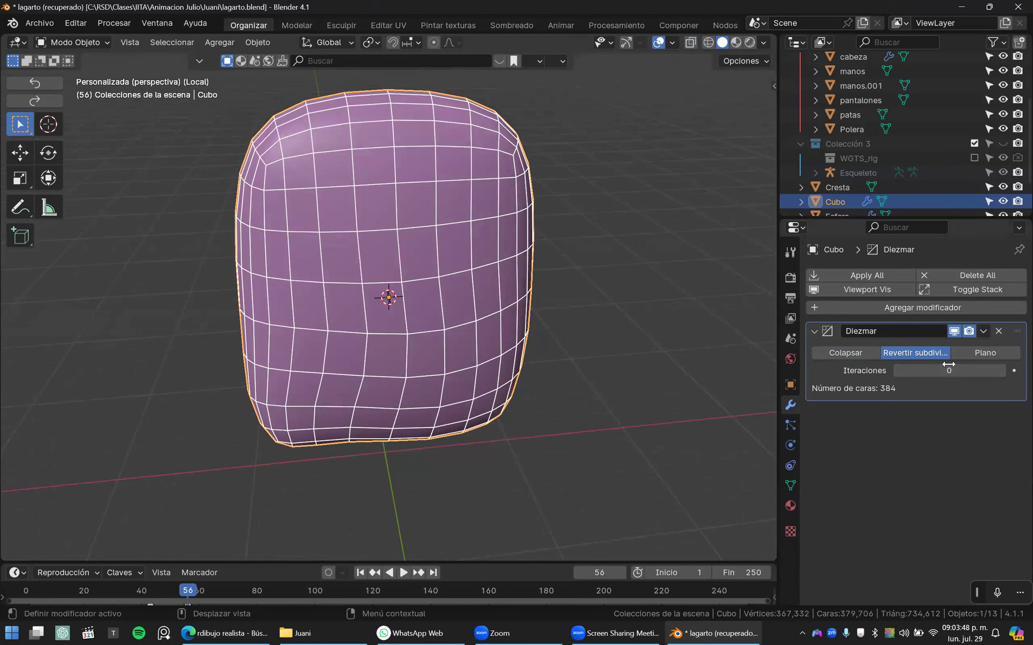
{"action": "left_click", "coordinate": [999, 372]}
{"action": "left_click", "coordinate": [999, 372]}
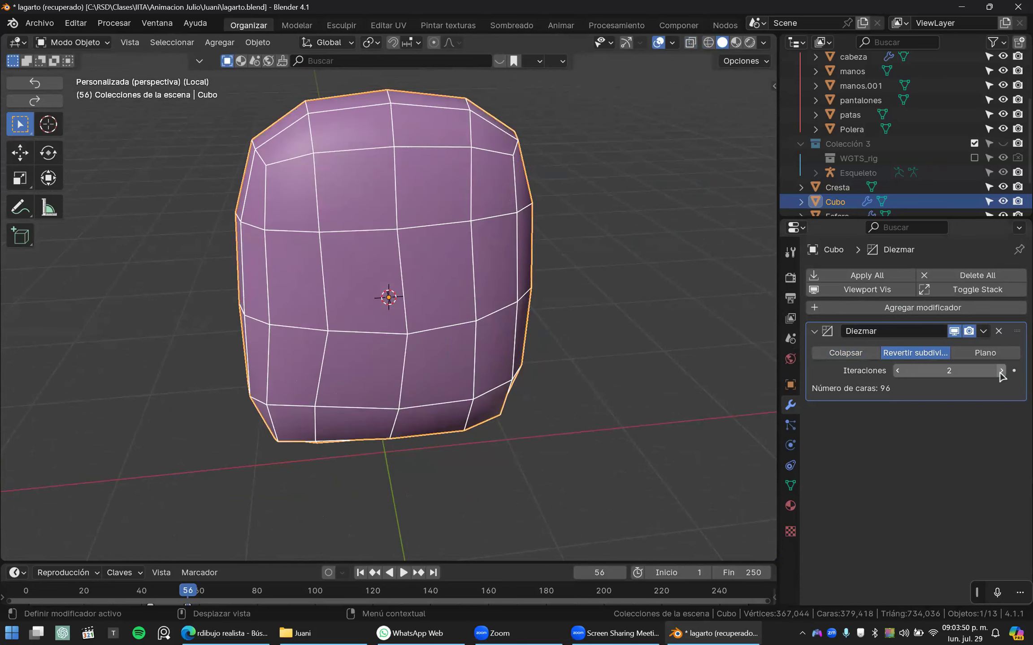
{"action": "middle_click_drag", "start_coordinate": [502, 310], "coordinate": [390, 304]}
{"action": "scroll", "coordinate": [401, 302], "scroll_direction": "down", "scroll_amount": 5}
{"action": "key", "text": "shift+z"}
{"action": "scroll", "coordinate": [410, 307], "scroll_direction": "down", "scroll_amount": 4}
- Test two additional Un-Subdivide iterations on the tooth and restore the value to 2
{"action": "left_click", "coordinate": [1002, 373]}
{"action": "left_click", "coordinate": [1003, 373]}
{"action": "scroll", "coordinate": [428, 336], "scroll_direction": "up", "scroll_amount": 2}
{"action": "left_click", "coordinate": [898, 372]}
{"action": "left_click", "coordinate": [898, 370]}
{"action": "middle_click_drag", "start_coordinate": [378, 339], "coordinate": [449, 319]}
{"action": "scroll", "coordinate": [374, 306], "scroll_direction": "up", "scroll_amount": 3}
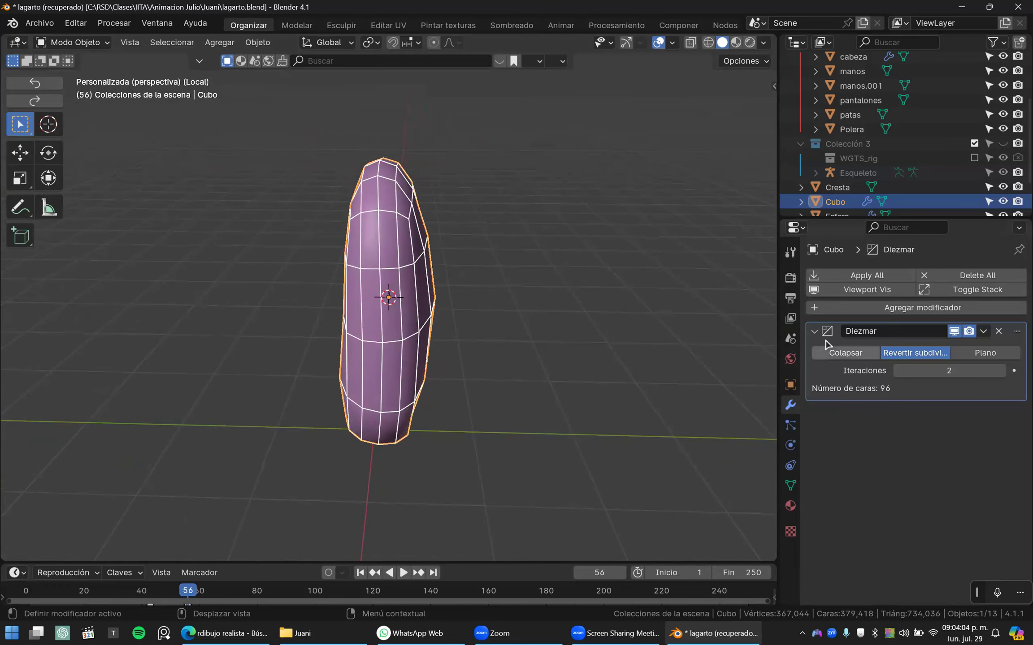
- Apply the tooth's Decimate modifier and inspect the reduced mesh in orthographic view
{"action": "left_click", "coordinate": [851, 276]}
{"action": "middle_click_drag", "start_coordinate": [502, 357], "coordinate": [337, 317]}
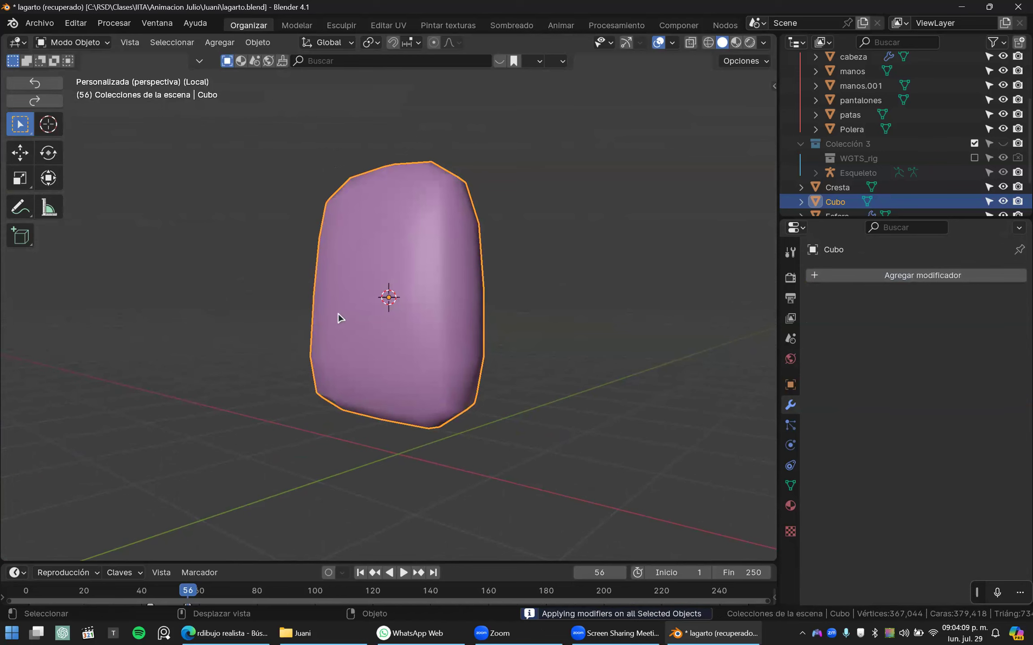
{"action": "key", "text": "KP_5"}
{"action": "scroll", "coordinate": [339, 316], "scroll_direction": "up", "scroll_amount": 6}
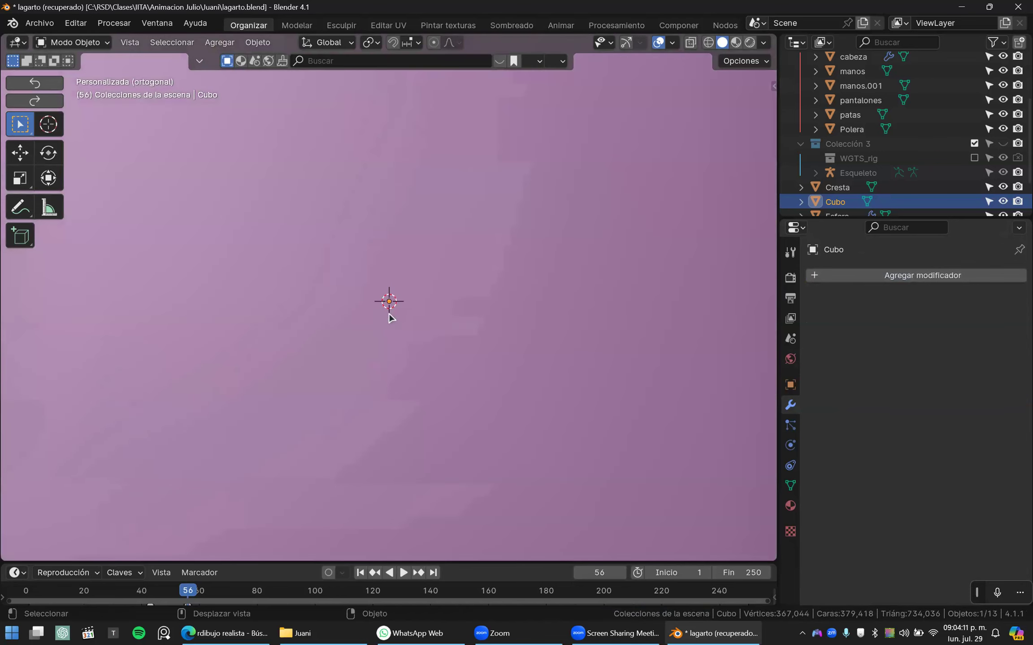
- Delete the flat tooth cube
{"action": "scroll", "coordinate": [389, 317], "scroll_direction": "down", "scroll_amount": 6}
{"action": "key", "text": "shift+z"}
{"action": "key", "text": "shift+z"}
{"action": "key", "text": "x"}
{"action": "left_click", "coordinate": [399, 319]}
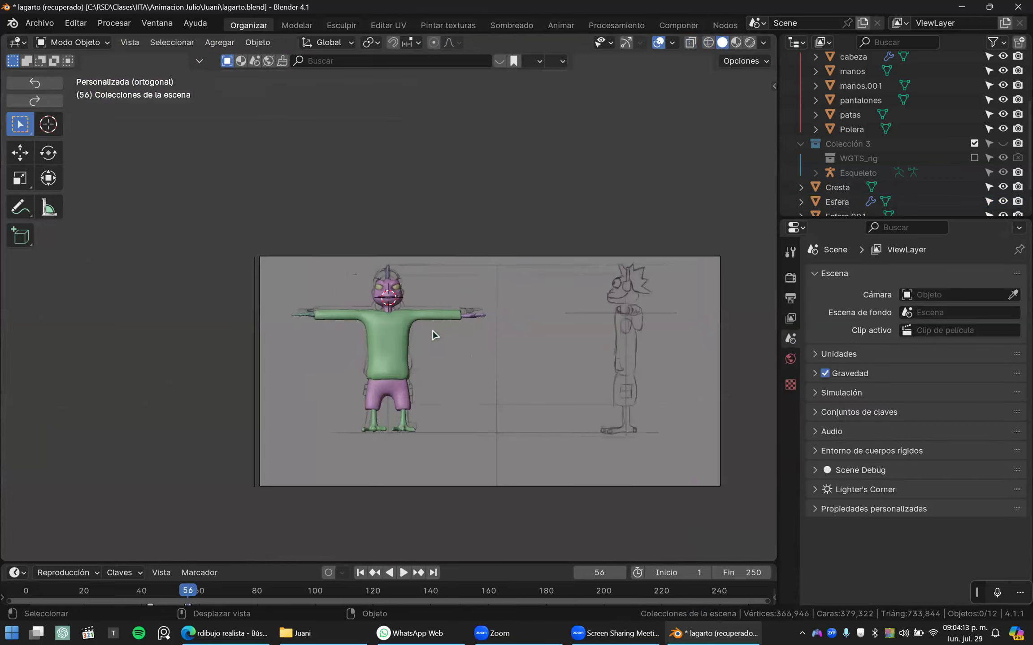
- Scale the pointed tooth in the lizard's mouth uniformly to 0.690
{"action": "scroll", "coordinate": [430, 334], "scroll_direction": "up", "scroll_amount": 10}
{"action": "left_click", "coordinate": [389, 326]}
{"action": "scroll", "coordinate": [461, 357], "scroll_direction": "up", "scroll_amount": 2}
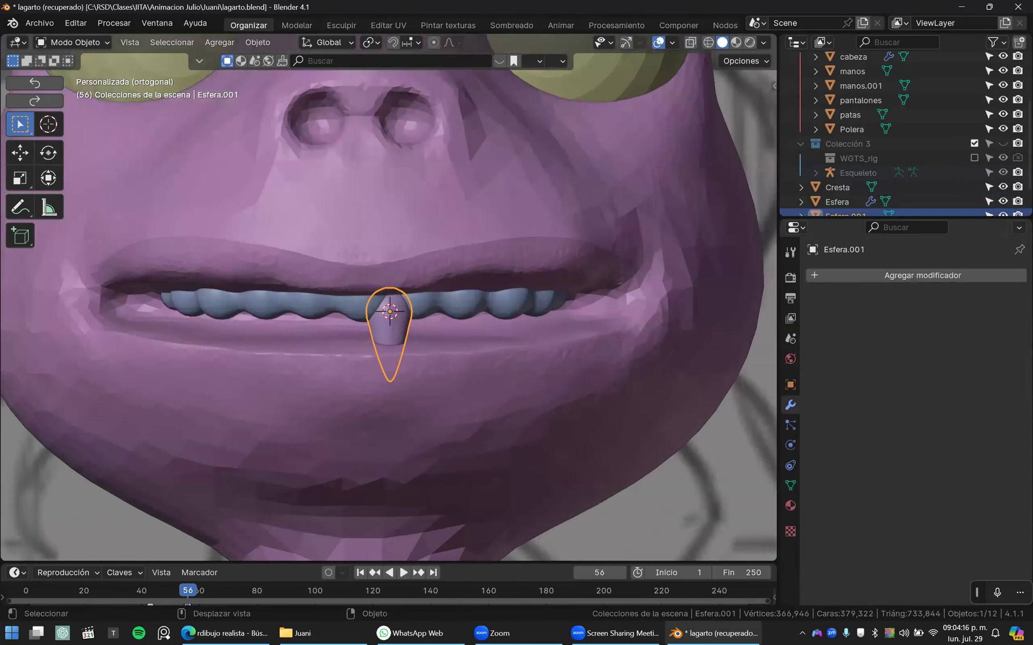
{"action": "key", "text": "s"}
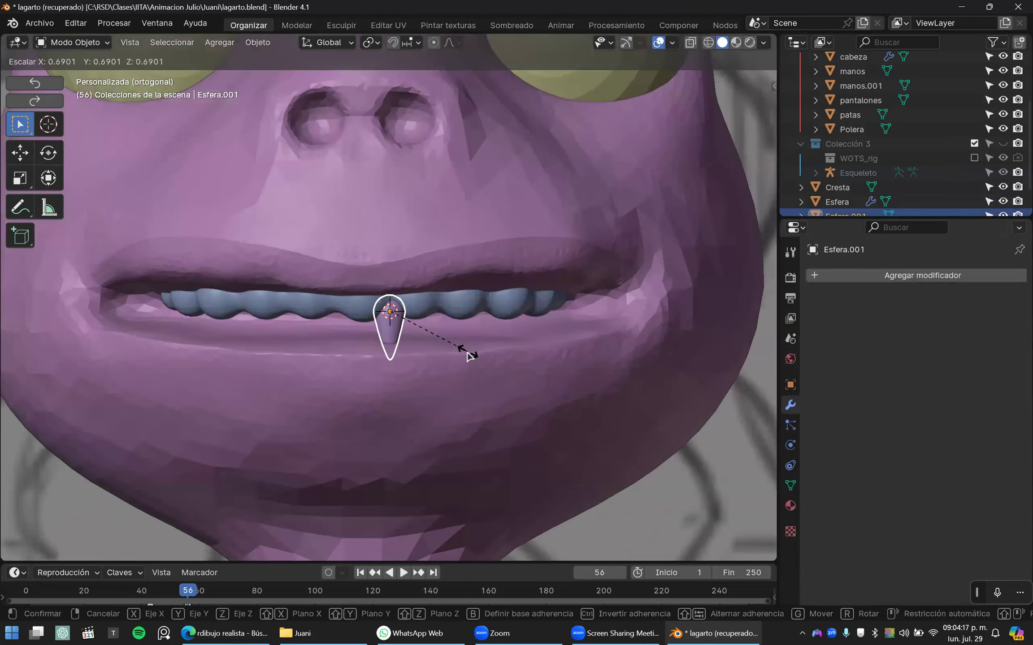
{"action": "left_click", "coordinate": [467, 352]}
{"action": "scroll", "coordinate": [467, 353], "scroll_direction": "up", "scroll_amount": 1}
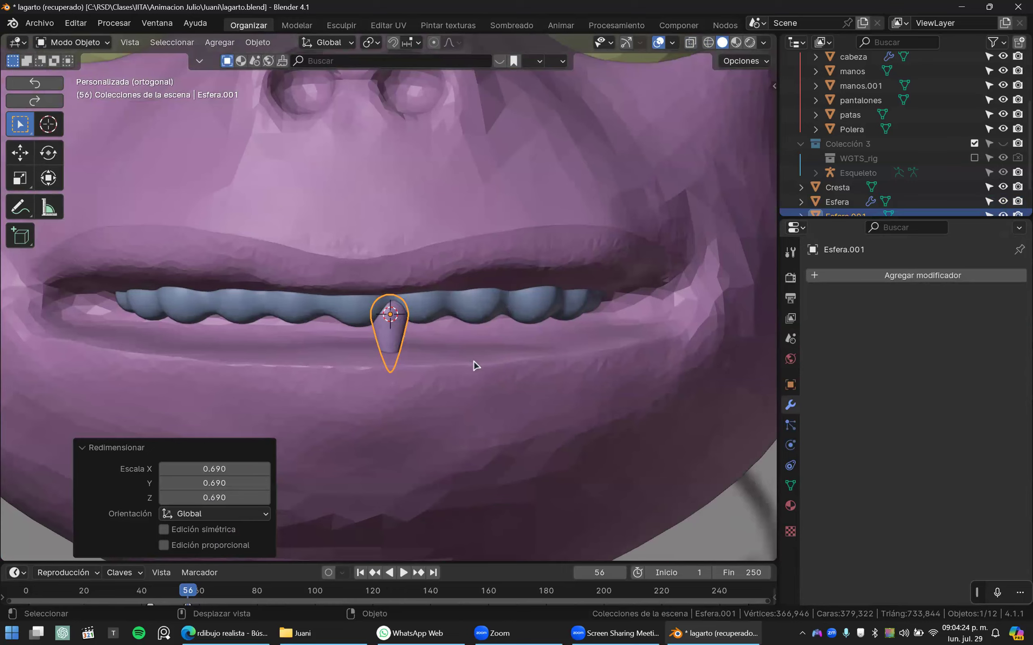
{"action": "scroll", "coordinate": [468, 363], "scroll_direction": "down", "scroll_amount": 5}
{"action": "scroll", "coordinate": [462, 370], "scroll_direction": "up", "scroll_amount": 2}
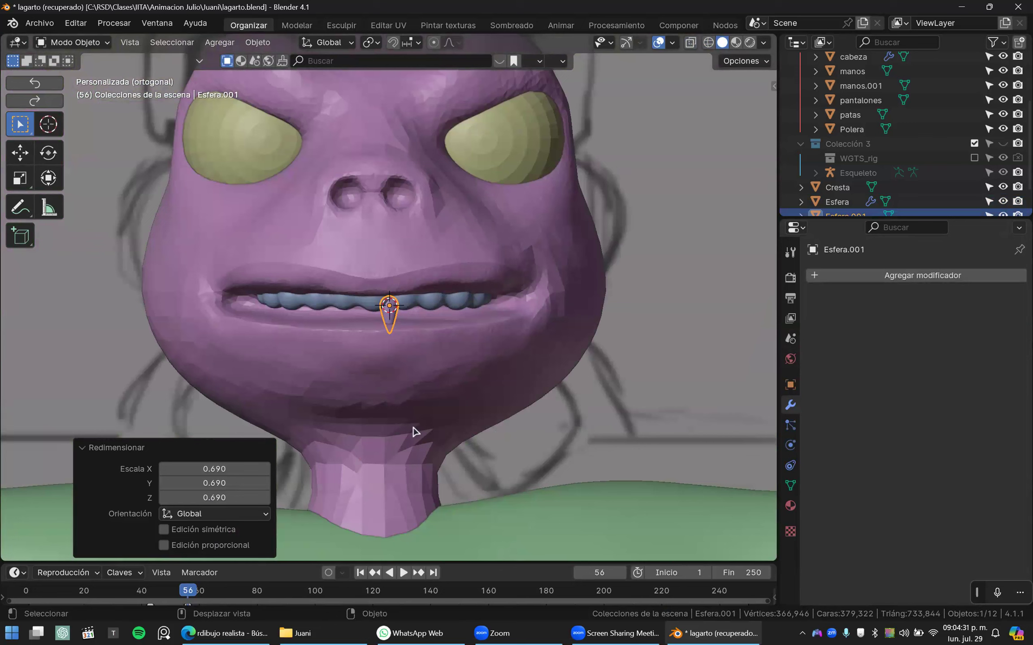
- Examine the head's mesh around the mouth in wireframe
{"action": "left_click", "coordinate": [458, 405]}
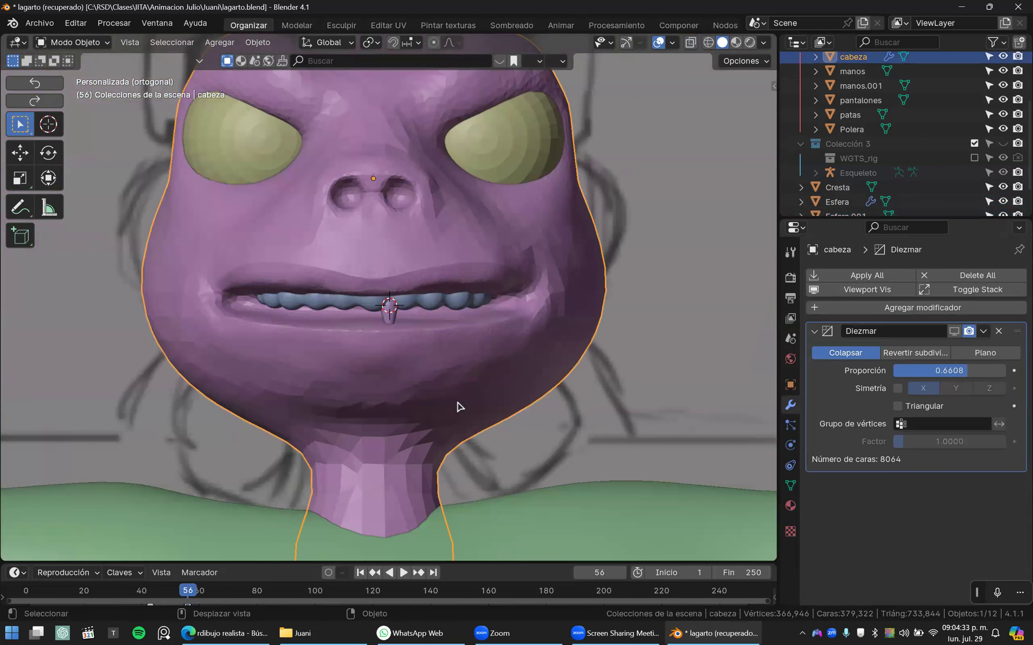
{"action": "key", "text": "shift+z"}
{"action": "key", "text": "shift+z"}
{"action": "scroll", "coordinate": [460, 412], "scroll_direction": "up", "scroll_amount": 3}
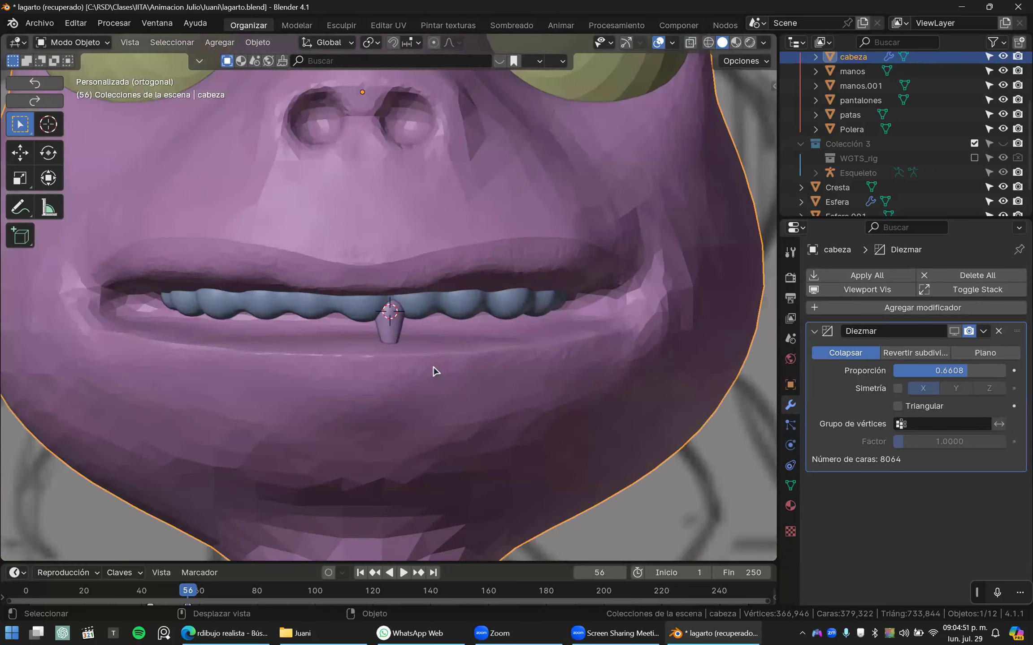
{"action": "key", "text": "shift+z"}
{"action": "key", "text": "shift+z"}
{"action": "scroll", "coordinate": [438, 385], "scroll_direction": "down", "scroll_amount": 1}
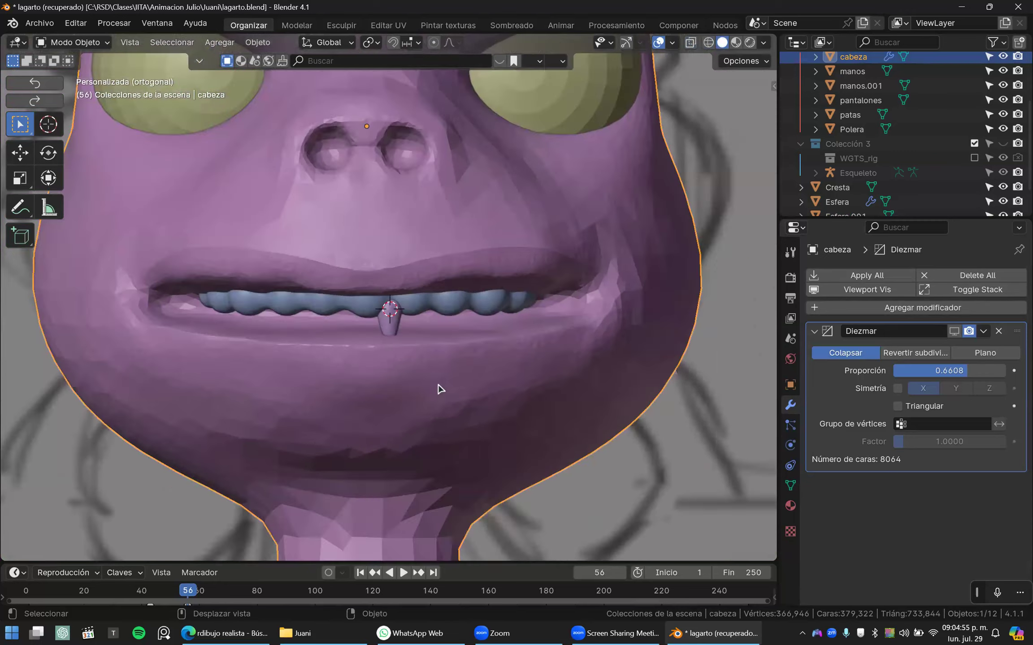
{"action": "scroll", "coordinate": [438, 385], "scroll_direction": "up", "scroll_amount": 2}
{"action": "key", "text": "1"}
{"action": "scroll", "coordinate": [438, 385], "scroll_direction": "down", "scroll_amount": 1}
{"action": "scroll", "coordinate": [439, 389], "scroll_direction": "down", "scroll_amount": 3}
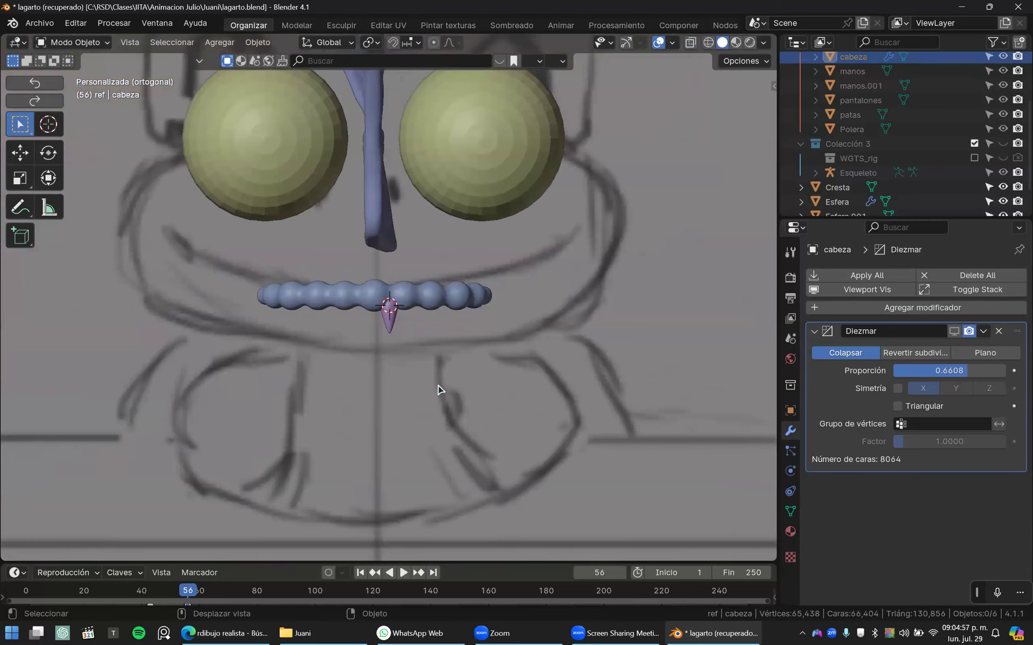
{"action": "scroll", "coordinate": [447, 388], "scroll_direction": "down", "scroll_amount": 4}
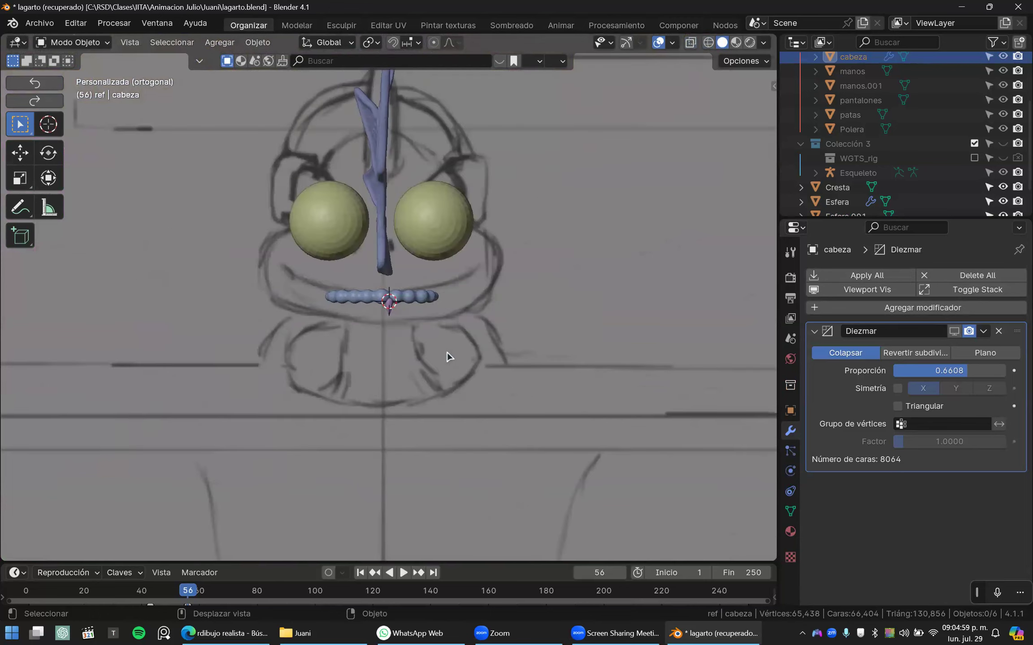
{"action": "scroll", "coordinate": [447, 353], "scroll_direction": "down", "scroll_amount": 3}
{"action": "key", "text": "ctrl+z"}
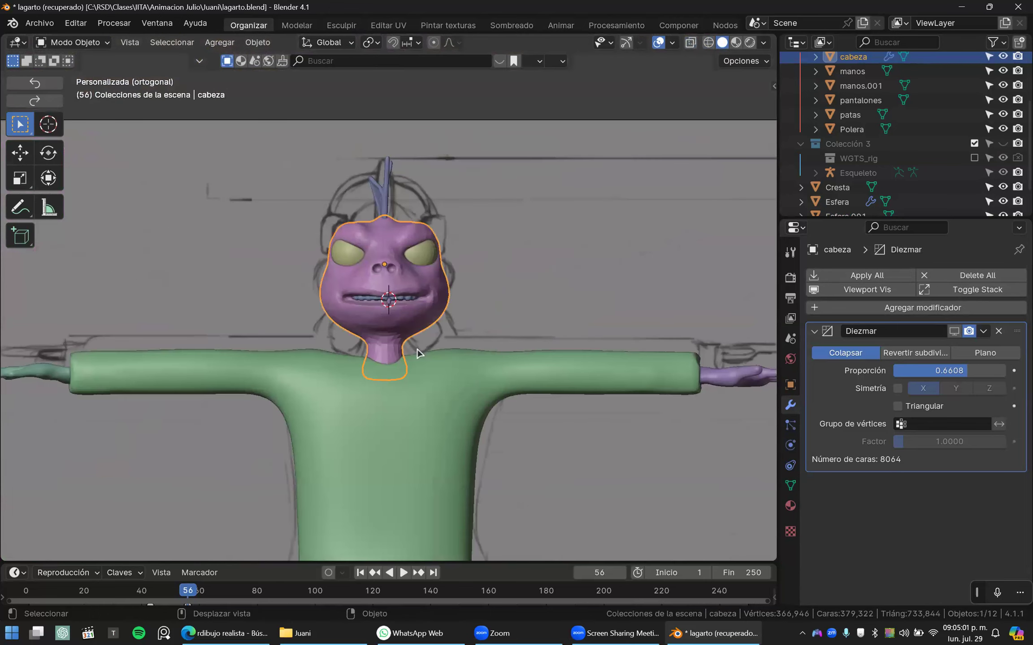
- Deselect all objects and return the animation to frame 1 with a taller timeline area
{"action": "scroll", "coordinate": [433, 357], "scroll_direction": "up", "scroll_amount": 1}
{"action": "key", "text": "a"}
{"action": "scroll", "coordinate": [426, 353], "scroll_direction": "up", "scroll_amount": 4}
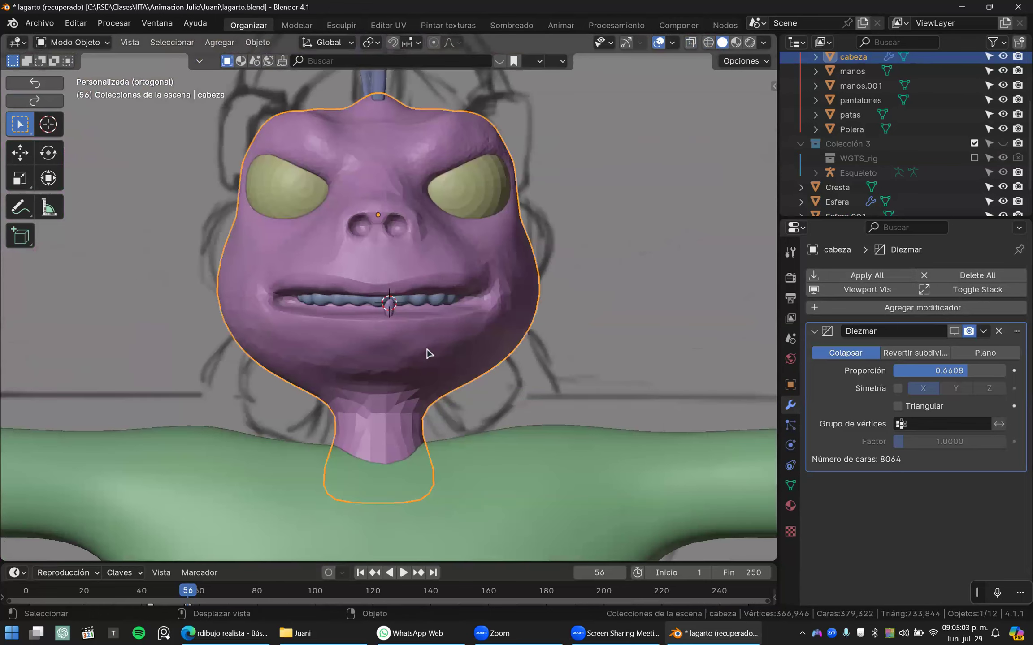
{"action": "key", "text": "alt+a"}
{"action": "scroll", "coordinate": [428, 354], "scroll_direction": "up", "scroll_amount": 3}
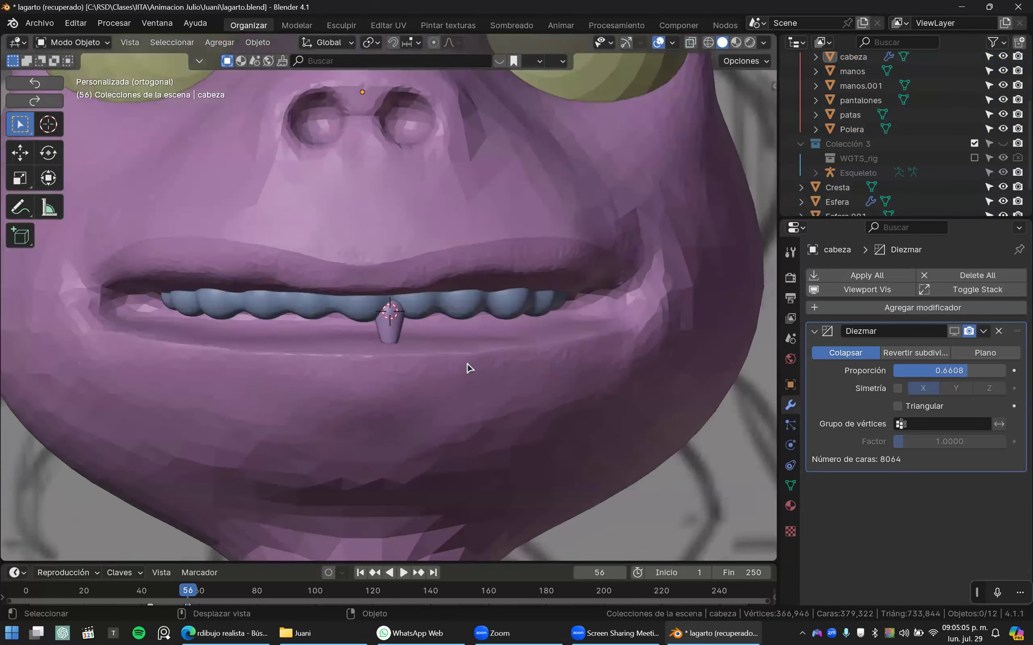
{"action": "scroll", "coordinate": [346, 344], "scroll_direction": "down", "scroll_amount": 5}
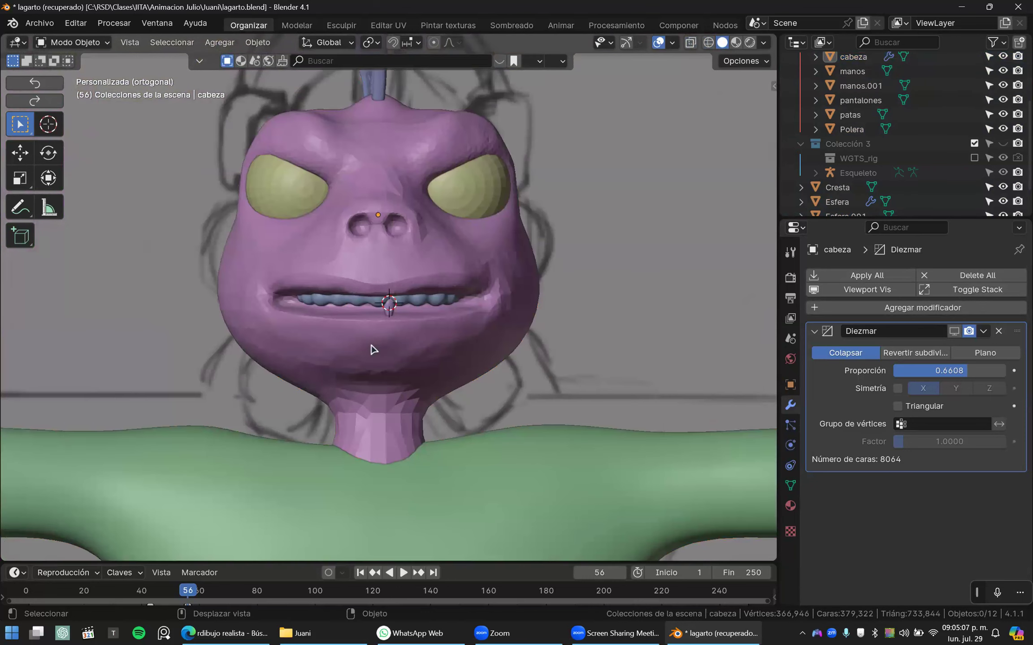
{"action": "left_click", "coordinate": [359, 573]}
{"action": "left_click_drag", "start_coordinate": [377, 562], "coordinate": [402, 505]}
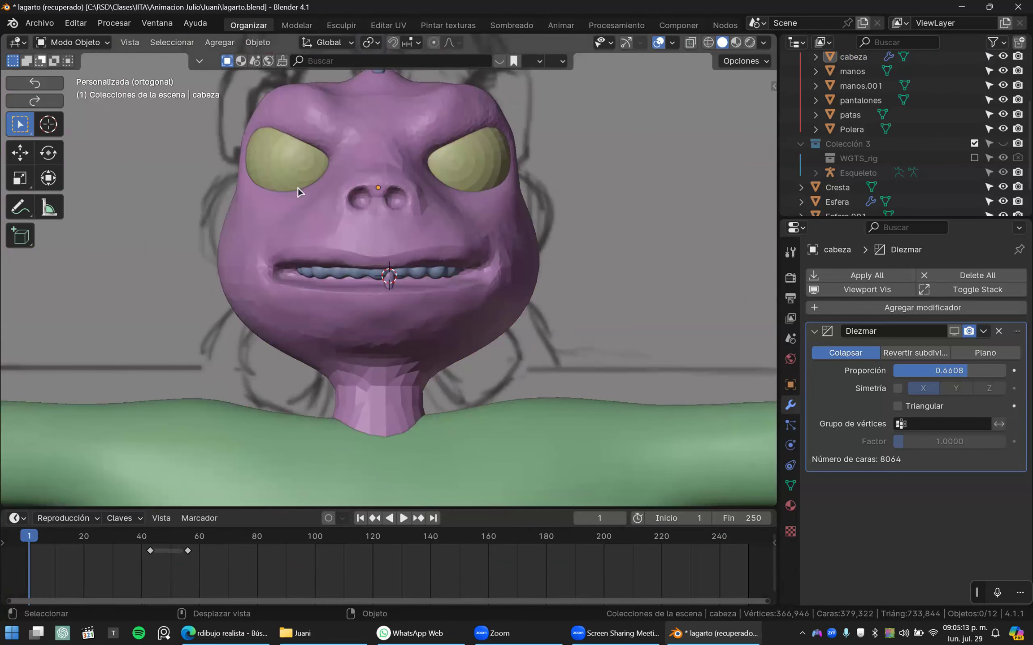
- Move the pointed tooth 0.00338 m along the global Y axis, back into the lizard's gums
{"action": "scroll", "coordinate": [354, 241], "scroll_direction": "up", "scroll_amount": 4}
{"action": "middle_click_drag", "start_coordinate": [354, 241], "coordinate": [258, 242]}
{"action": "middle_click_drag", "start_coordinate": [357, 299], "coordinate": [337, 301]}
{"action": "scroll", "coordinate": [358, 303], "scroll_direction": "down", "scroll_amount": 1}
{"action": "left_click", "coordinate": [371, 310]}
{"action": "scroll", "coordinate": [416, 339], "scroll_direction": "up", "scroll_amount": 2}
{"action": "key", "text": "g"}
{"action": "key", "text": "y"}
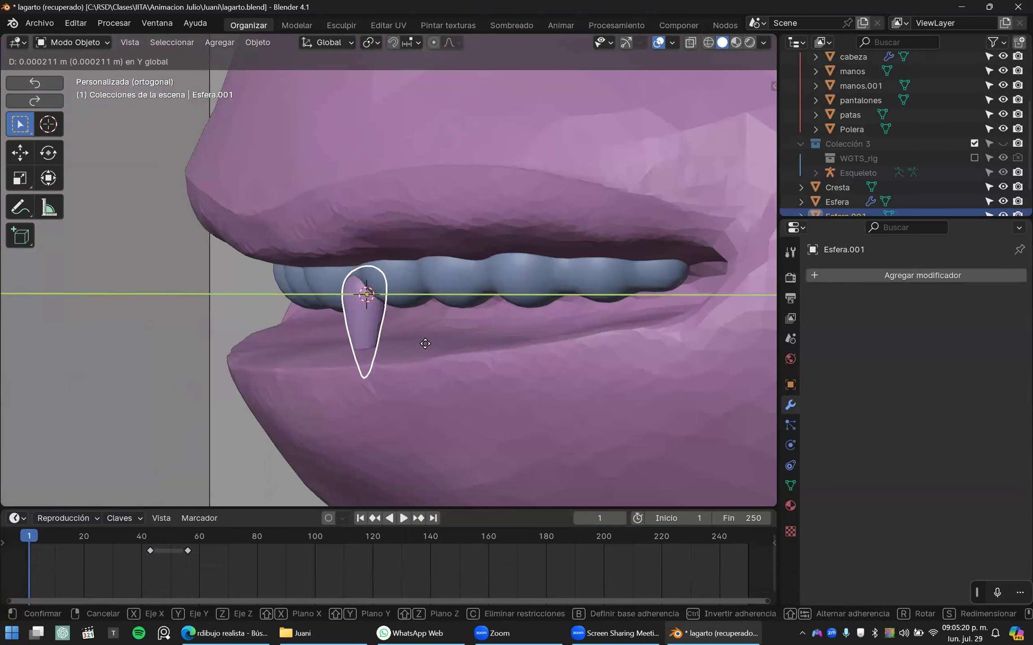
{"action": "left_click", "coordinate": [422, 333]}
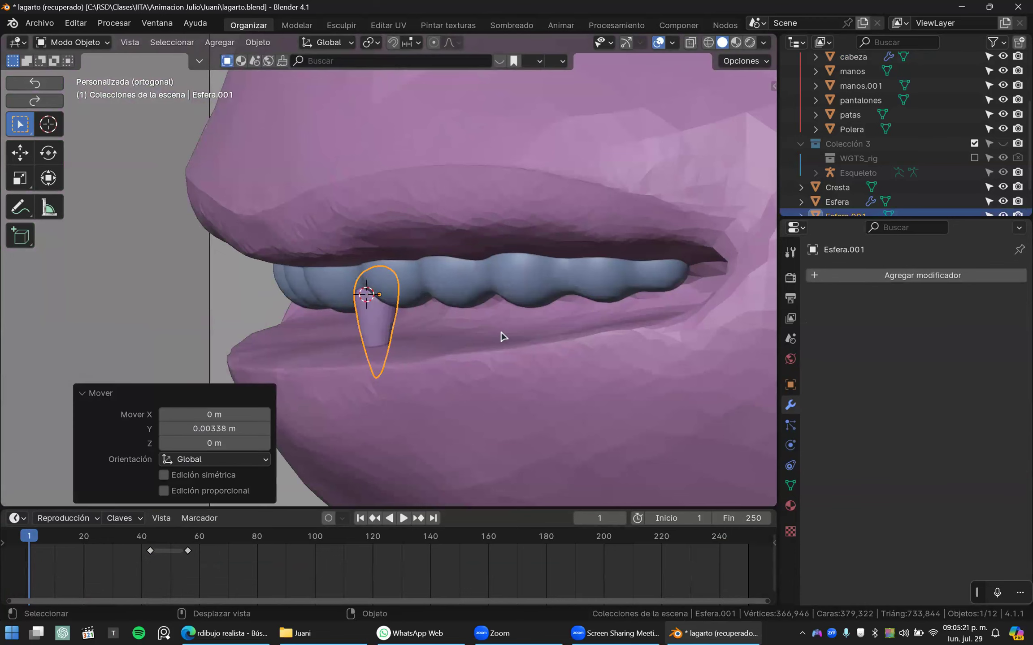
- Widen the pointed tooth by scaling it to 1.284 in X and Y, excluding Z
{"action": "middle_click_drag", "start_coordinate": [503, 336], "coordinate": [534, 333]}
{"action": "key", "text": "s"}
{"action": "key", "text": "shift+z"}
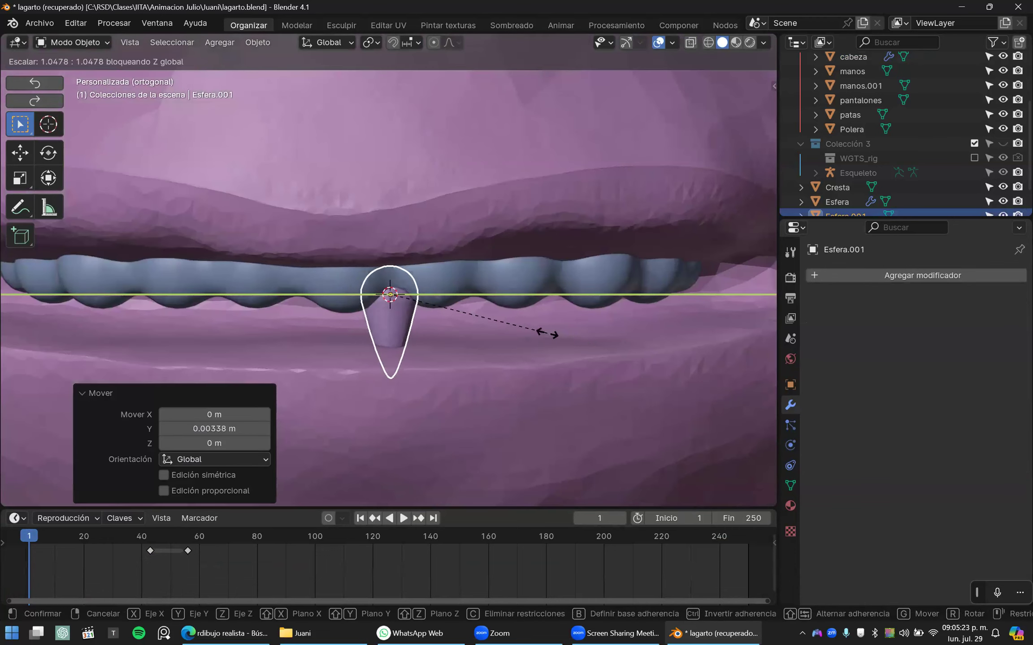
{"action": "left_click", "coordinate": [578, 344]}
- Make a linked duplicate of the tooth beside the first one, offset about 0.0186 m in X, and adjust its overall size
{"action": "middle_click_drag", "start_coordinate": [334, 312], "coordinate": [393, 342]}
{"action": "key", "text": "alt+d"}
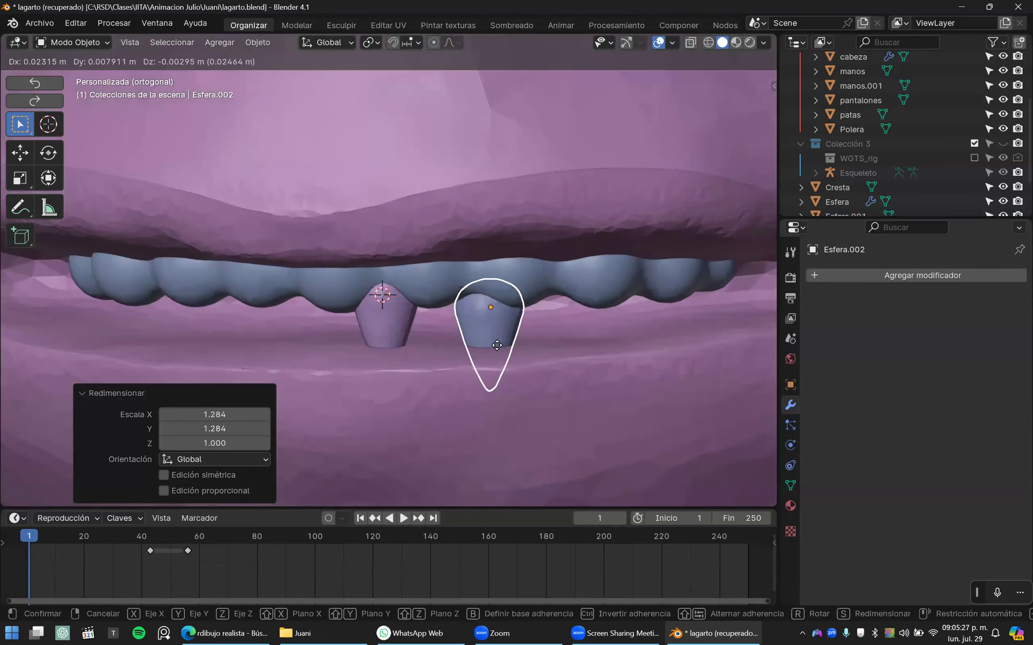
{"action": "left_click", "coordinate": [501, 335]}
{"action": "mouse_move", "coordinate": [503, 338]}
{"action": "middle_mouse_down"}
{"action": "mouse_move", "coordinate": [484, 330]}
{"action": "mouse_move", "coordinate": [526, 329]}
{"action": "mouse_move", "coordinate": [509, 334]}
{"action": "middle_mouse_up"}
{"action": "key", "text": "s"}
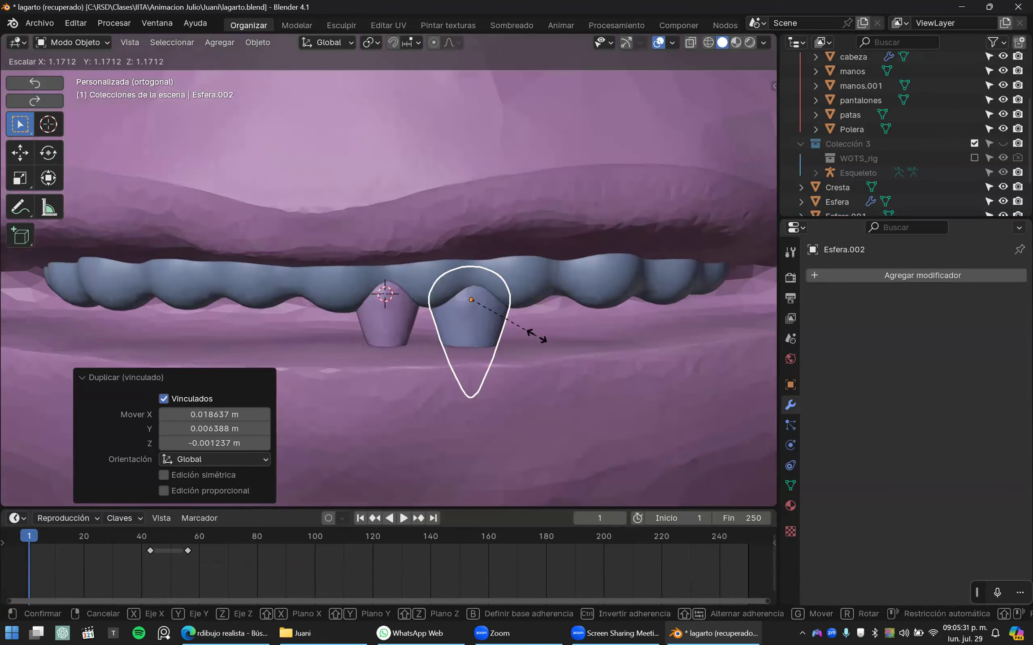
{"action": "left_click", "coordinate": [512, 331]}
- Adjust the overall size of the first tooth under the gums
{"action": "left_click", "coordinate": [410, 329]}
{"action": "key", "text": "s"}
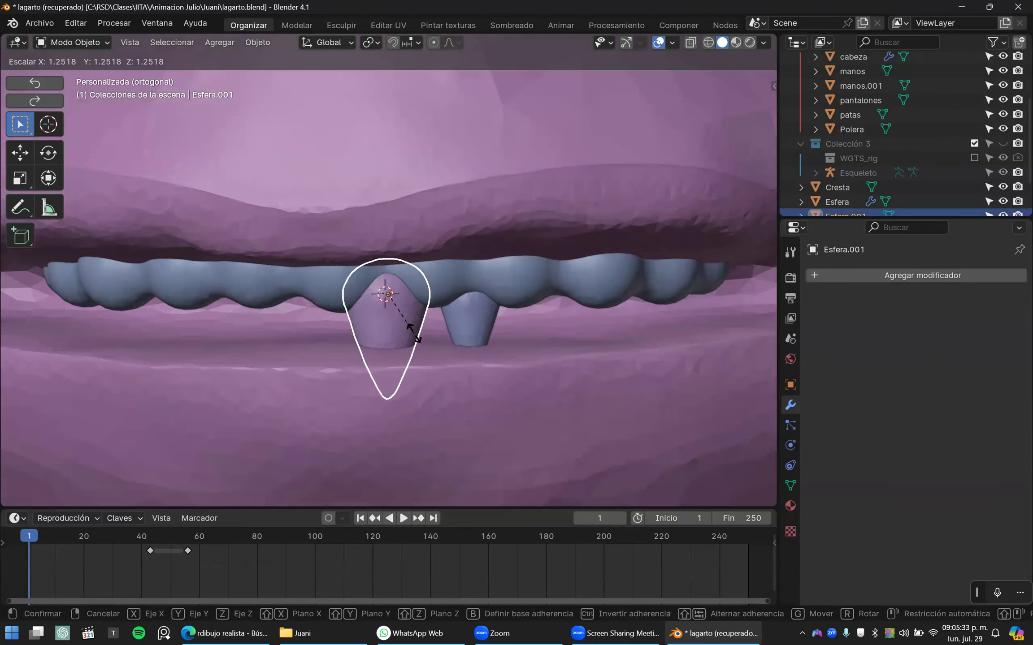
{"action": "left_click", "coordinate": [430, 330]}
{"action": "key", "text": "a"}
{"action": "scroll", "coordinate": [448, 325], "scroll_direction": "down", "scroll_amount": 4}
{"action": "scroll", "coordinate": [446, 328], "scroll_direction": "up", "scroll_amount": 4}
{"action": "left_click", "coordinate": [405, 319]}
{"action": "key", "text": "s"}
{"action": "left_click", "coordinate": [462, 317]}
- Scale the second tooth uniformly by 1.221 and stretch it by 1.014 in Z
{"action": "left_click", "coordinate": [452, 316]}
{"action": "middle_click_drag", "start_coordinate": [449, 319], "coordinate": [424, 323]}
{"action": "key", "text": "s"}
{"action": "left_click", "coordinate": [483, 328]}
{"action": "key", "text": "s"}
{"action": "key", "text": "z"}
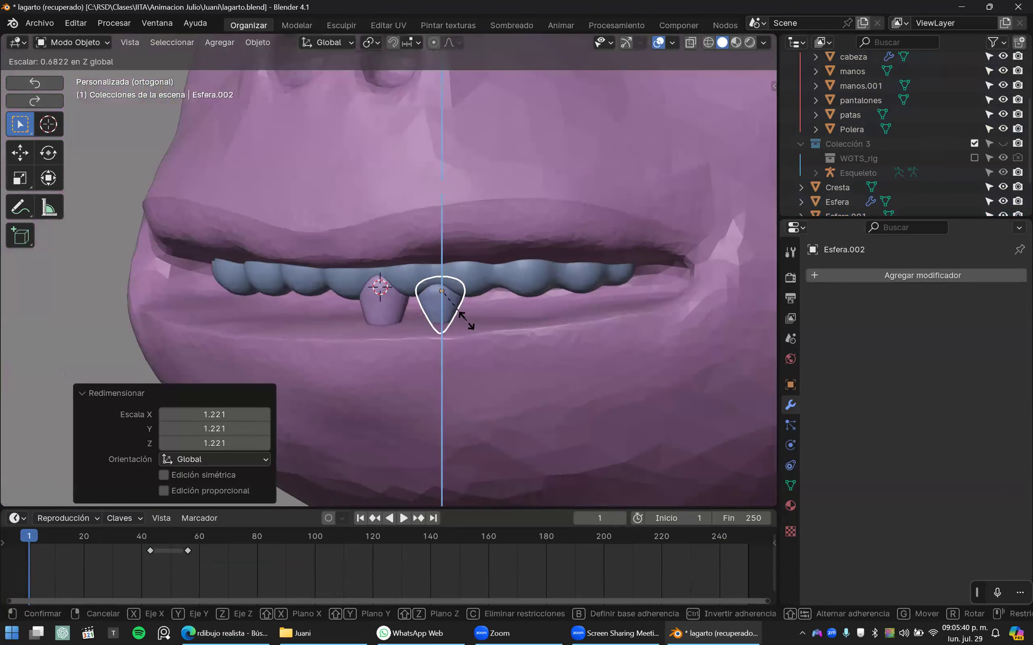
{"action": "left_click", "coordinate": [485, 336]}
- Move the second tooth slightly closer to the first one
{"action": "scroll", "coordinate": [497, 336], "scroll_direction": "up", "scroll_amount": 4}
{"action": "middle_click_drag", "start_coordinate": [430, 332], "coordinate": [405, 340]}
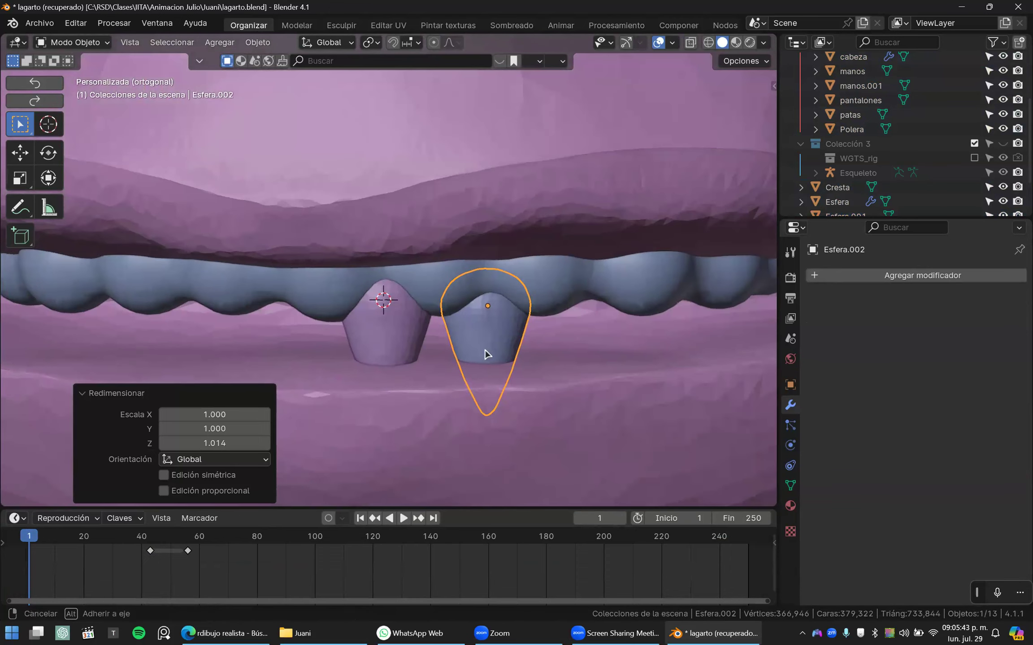
{"action": "key", "text": "g"}
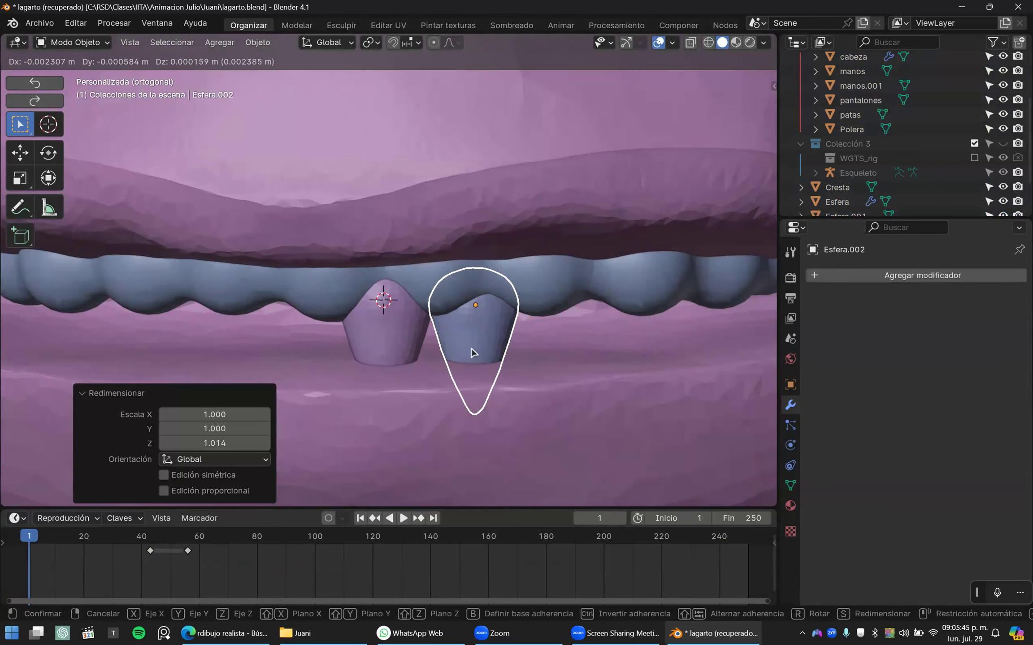
{"action": "left_click", "coordinate": [473, 352]}
- Inspect how the two teeth sit against the gums
{"action": "middle_click_drag", "start_coordinate": [455, 320], "coordinate": [545, 300]}
{"action": "left_click", "coordinate": [475, 363]}
{"action": "scroll", "coordinate": [474, 352], "scroll_direction": "up", "scroll_amount": 2}
{"action": "key", "text": "alt+a"}
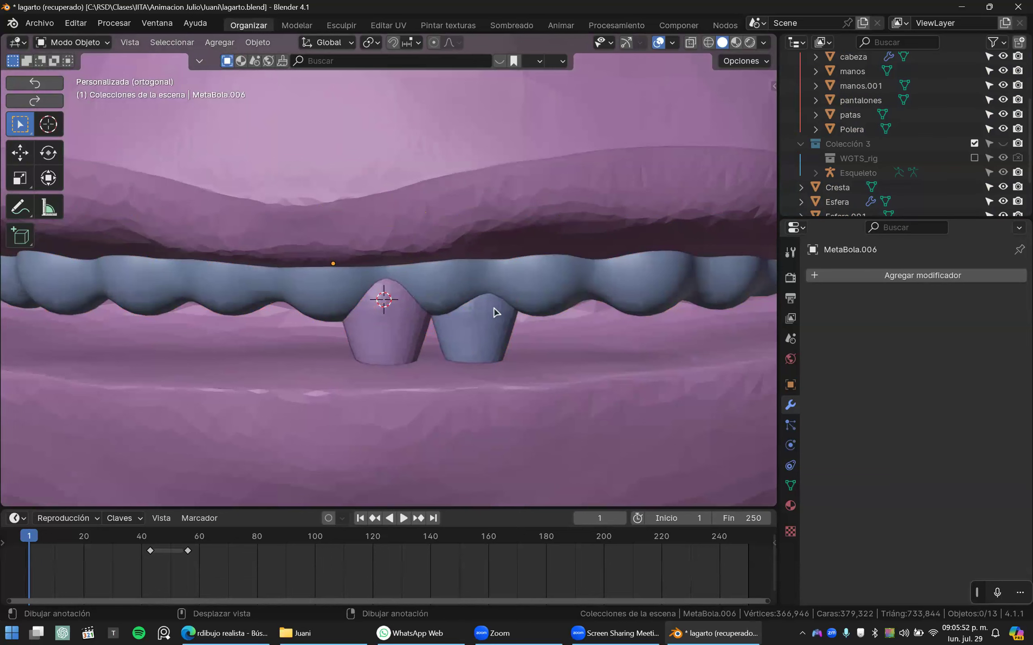
{"action": "left_click", "coordinate": [501, 290]}
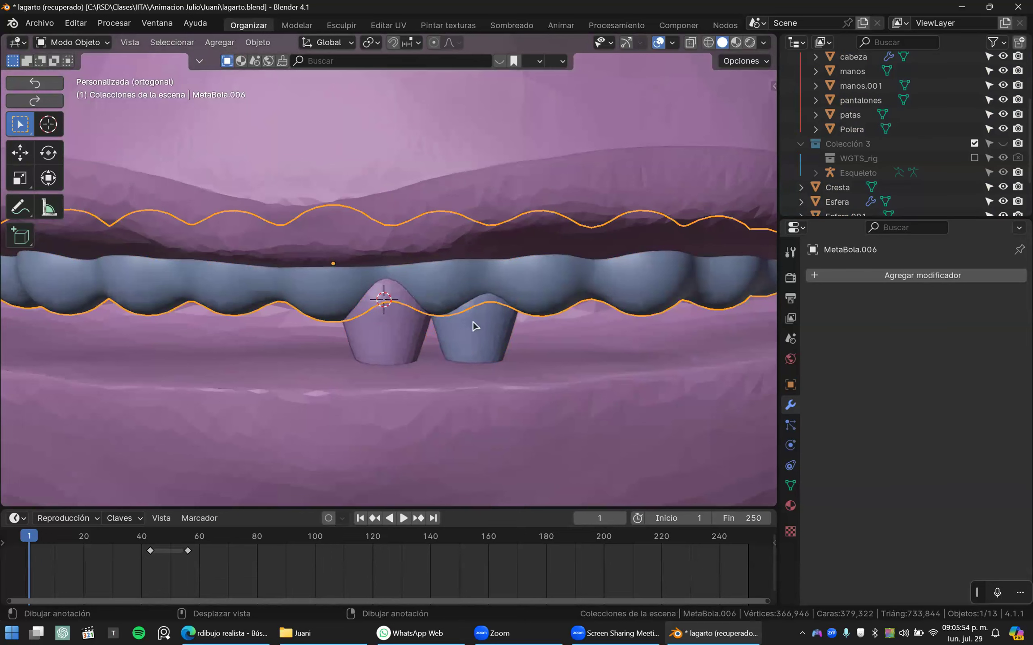
{"action": "scroll", "coordinate": [475, 325], "scroll_direction": "down", "scroll_amount": 2}
{"action": "scroll", "coordinate": [447, 321], "scroll_direction": "up", "scroll_amount": 2}
{"action": "left_click", "coordinate": [475, 339]}
{"action": "middle_click_drag", "start_coordinate": [475, 340], "coordinate": [497, 343]}
{"action": "left_click", "coordinate": [546, 297]}
- Make a linked duplicate of the second tooth about 0.02 m further along X and scale it uniformly by 1.337
{"action": "left_click", "coordinate": [507, 342]}
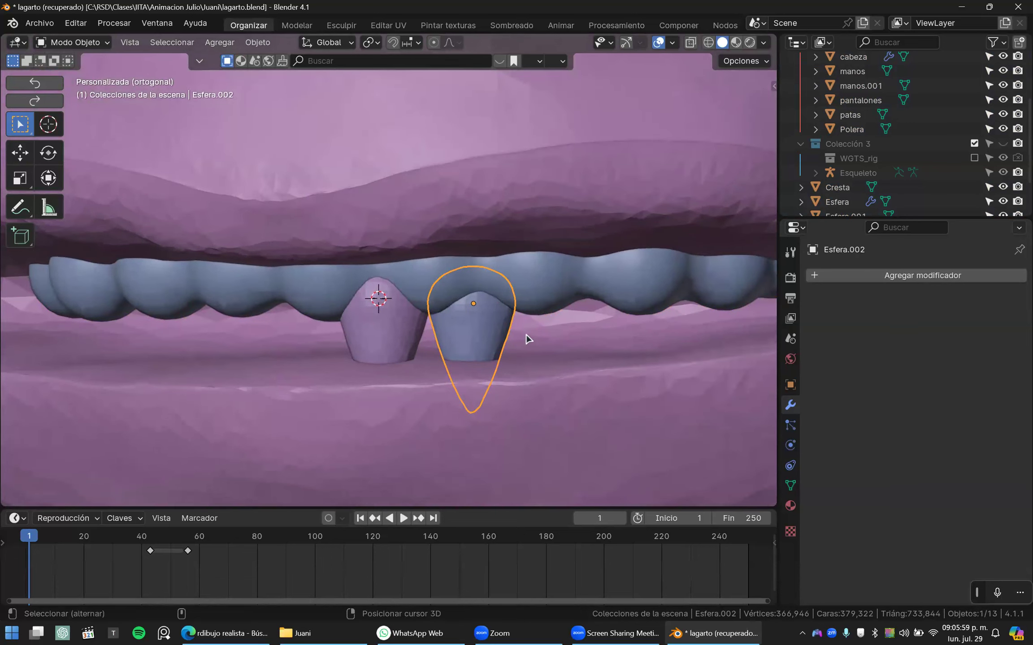
{"action": "key", "text": "alt+d"}
{"action": "left_click", "coordinate": [608, 337]}
{"action": "key", "text": "s"}
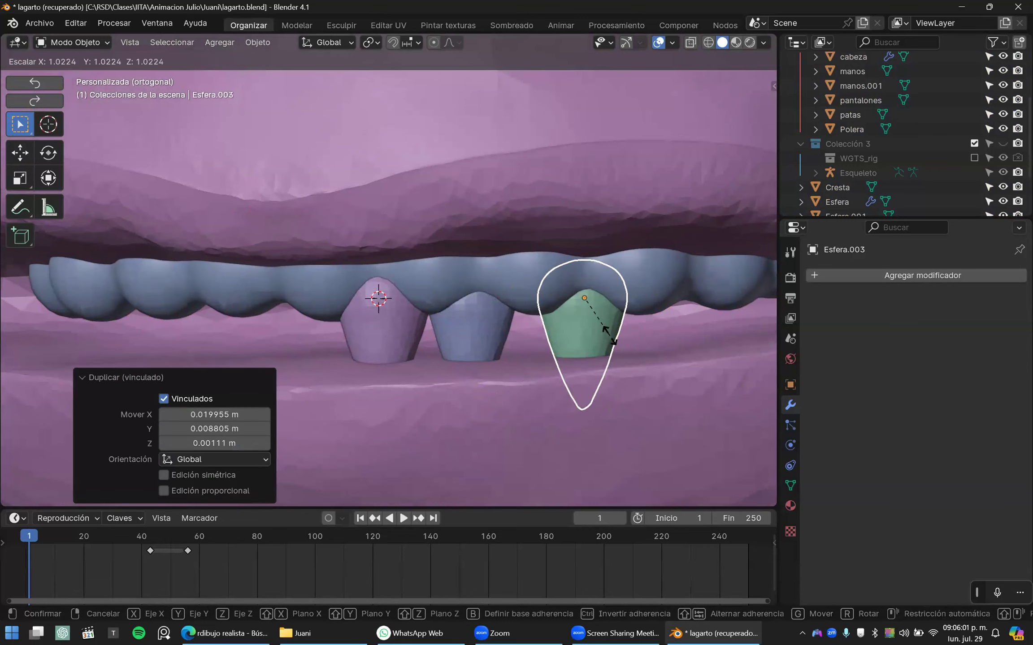
{"action": "left_click", "coordinate": [646, 352]}
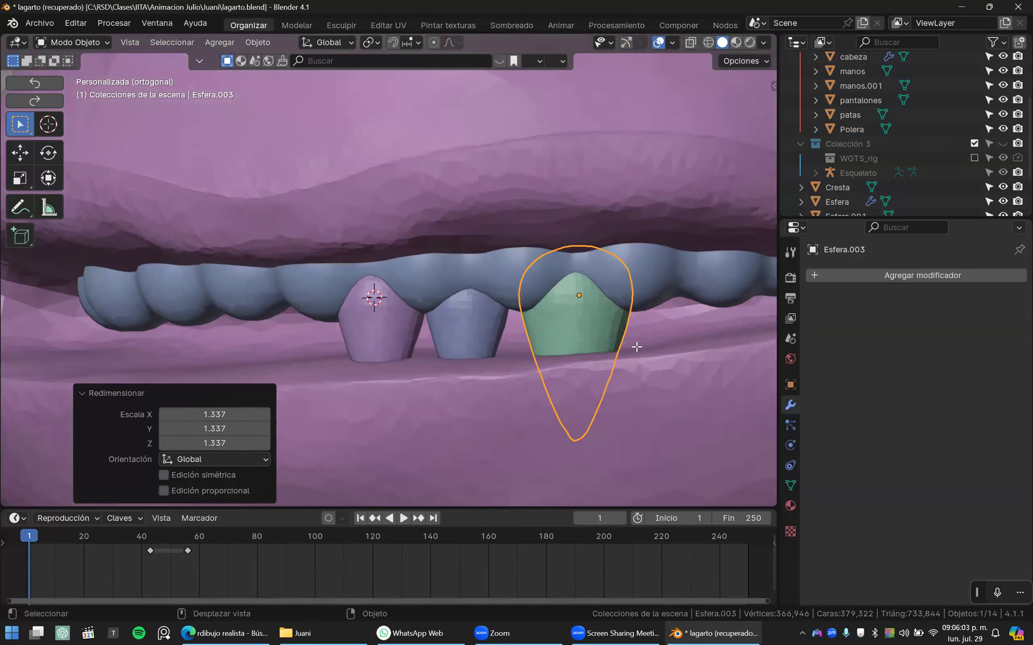
- Reposition the third tooth next to the second one
{"action": "key", "text": "Tab"}
{"action": "key", "text": "Tab"}
{"action": "left_click_drag", "start_coordinate": [492, 341], "coordinate": [515, 339]}
{"action": "key", "text": "g"}
{"action": "left_click", "coordinate": [516, 344]}
- Examine the row of three teeth in the mouth from several angles
{"action": "key", "text": "alt+a"}
{"action": "scroll", "coordinate": [499, 350], "scroll_direction": "down", "scroll_amount": 4}
{"action": "middle_click_drag", "start_coordinate": [499, 350], "coordinate": [535, 326]}
{"action": "left_click", "coordinate": [488, 337]}
{"action": "scroll", "coordinate": [488, 337], "scroll_direction": "down", "scroll_amount": 6}
{"action": "scroll", "coordinate": [391, 339], "scroll_direction": "up", "scroll_amount": 4}
{"action": "middle_click_drag", "start_coordinate": [414, 339], "coordinate": [450, 319]}
{"action": "scroll", "coordinate": [451, 320], "scroll_direction": "up", "scroll_amount": 4}
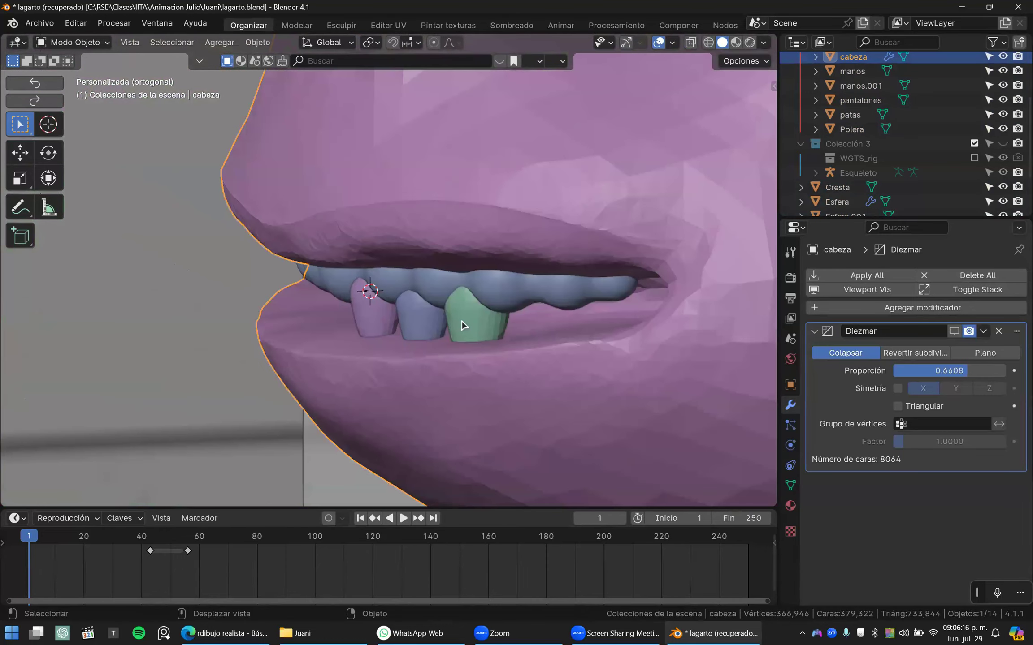
- Move the third tooth further along the gums and scale the second tooth uniformly by 1.303
{"action": "left_click", "coordinate": [464, 325]}
{"action": "key", "text": "g"}
{"action": "left_click", "coordinate": [498, 336]}
{"action": "left_click", "coordinate": [430, 331]}
{"action": "key", "text": "s"}
{"action": "left_click", "coordinate": [464, 334]}
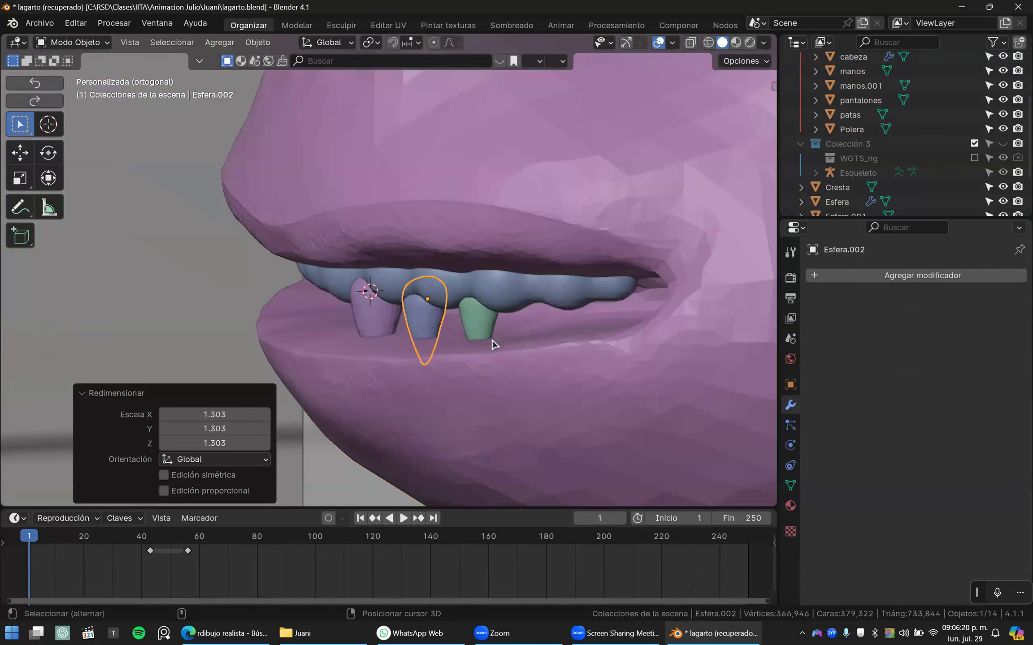
- Try a linked duplicate of the second tooth as a fourth tooth toward the corner of the mouth
{"action": "key", "text": "alt+d"}
{"action": "left_click", "coordinate": [582, 337]}
{"action": "middle_click_drag", "start_coordinate": [442, 345], "coordinate": [542, 341]}
{"action": "key", "text": "alt+a"}
{"action": "scroll", "coordinate": [498, 337], "scroll_direction": "down", "scroll_amount": 3}
{"action": "middle_click_drag", "start_coordinate": [470, 334], "coordinate": [409, 343]}
{"action": "scroll", "coordinate": [424, 338], "scroll_direction": "down", "scroll_amount": 6}
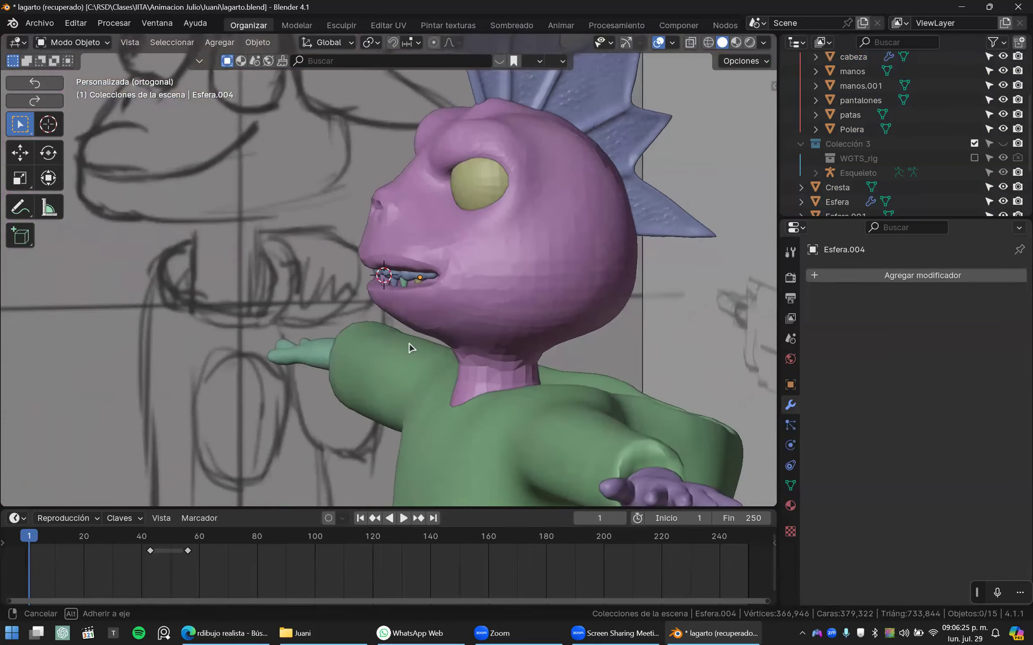
- Delete the fourth tooth near the corner of the mouth
{"action": "scroll", "coordinate": [421, 350], "scroll_direction": "up", "scroll_amount": 8}
{"action": "left_click", "coordinate": [452, 300]}
{"action": "left_click", "coordinate": [419, 323], "text": "shift"}
{"action": "left_click", "coordinate": [382, 319], "text": "shift"}
{"action": "left_click", "coordinate": [487, 333], "text": "shift"}
{"action": "mouse_move", "coordinate": [486, 334]}
{"action": "middle_mouse_down"}
{"action": "mouse_move", "coordinate": [478, 317]}
{"action": "mouse_move", "coordinate": [489, 323]}
{"action": "middle_mouse_up"}
{"action": "left_click", "coordinate": [491, 329], "text": "shift"}
{"action": "left_click", "coordinate": [504, 311]}
{"action": "key", "text": "x"}
{"action": "left_click", "coordinate": [497, 313]}
- Raise the three teeth together with the gums by 0.008763 m along Z
{"action": "left_click", "coordinate": [484, 318]}
{"action": "left_click", "coordinate": [430, 313], "text": "shift"}
{"action": "left_click", "coordinate": [383, 310], "text": "shift"}
{"action": "left_click", "coordinate": [403, 289], "text": "shift"}
{"action": "key", "text": "g"}
{"action": "key", "text": "z"}
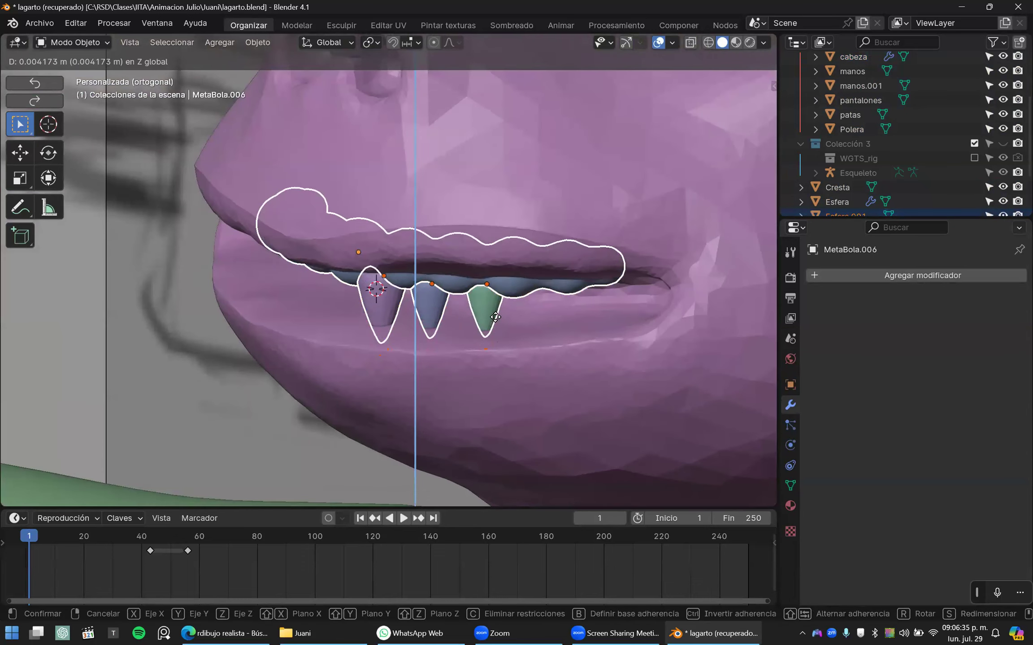
{"action": "left_click", "coordinate": [464, 346]}
- Lower the three teeth and the gums slightly along Z
{"action": "middle_click_drag", "start_coordinate": [464, 346], "coordinate": [549, 299]}
{"action": "key", "text": "g"}
{"action": "key", "text": "z"}
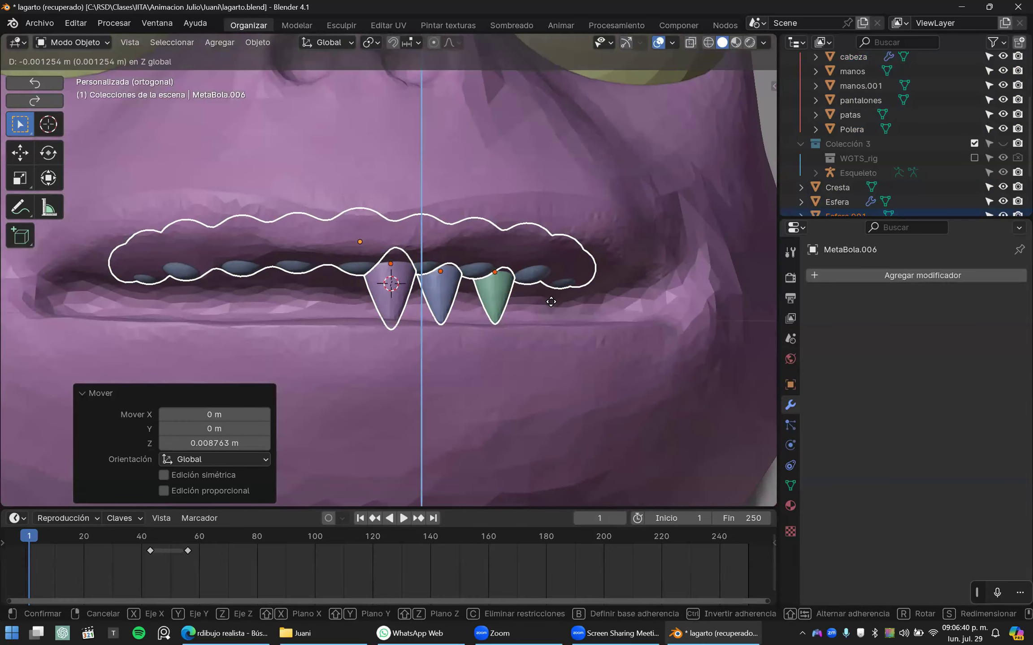
{"action": "left_click", "coordinate": [552, 309]}
- Delete the metaball gums, keeping the three teeth
{"action": "key", "text": "a"}
{"action": "key", "text": "a"}
{"action": "left_click", "coordinate": [468, 276]}
{"action": "middle_click_drag", "start_coordinate": [455, 282], "coordinate": [421, 327]}
{"action": "key", "text": "a"}
{"action": "key", "text": "a"}
{"action": "scroll", "coordinate": [553, 345], "scroll_direction": "down", "scroll_amount": 5}
{"action": "middle_click_drag", "start_coordinate": [553, 345], "coordinate": [454, 345]}
{"action": "scroll", "coordinate": [464, 287], "scroll_direction": "up", "scroll_amount": 5}
{"action": "left_click", "coordinate": [464, 281]}
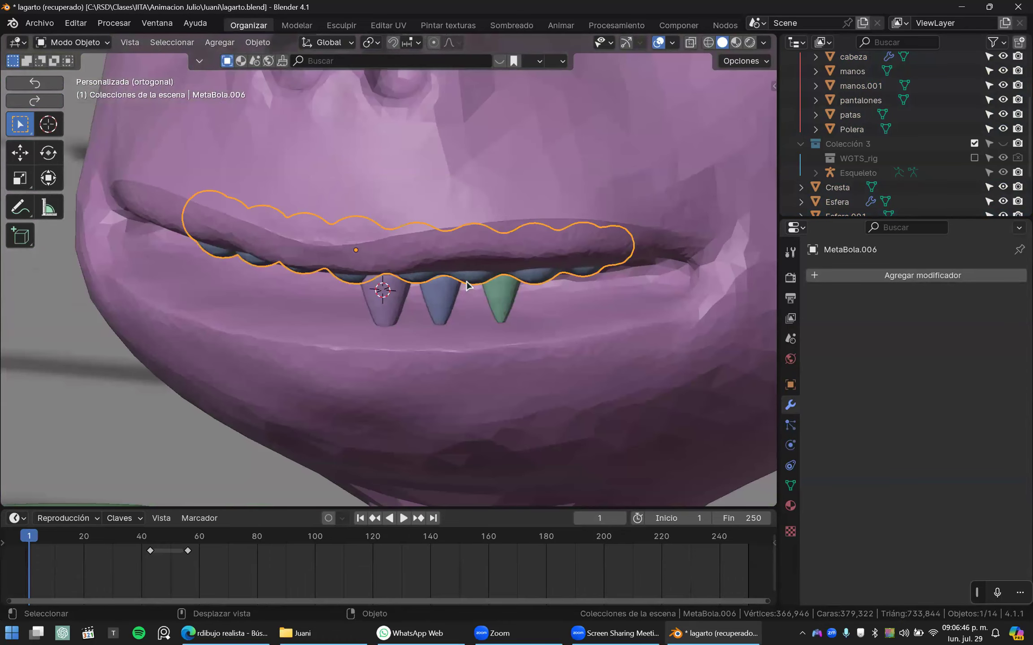
{"action": "key", "text": "x"}
{"action": "left_click", "coordinate": [466, 284]}
- Raise the first two teeth slightly along Z toward the upper lip
{"action": "left_click", "coordinate": [441, 313]}
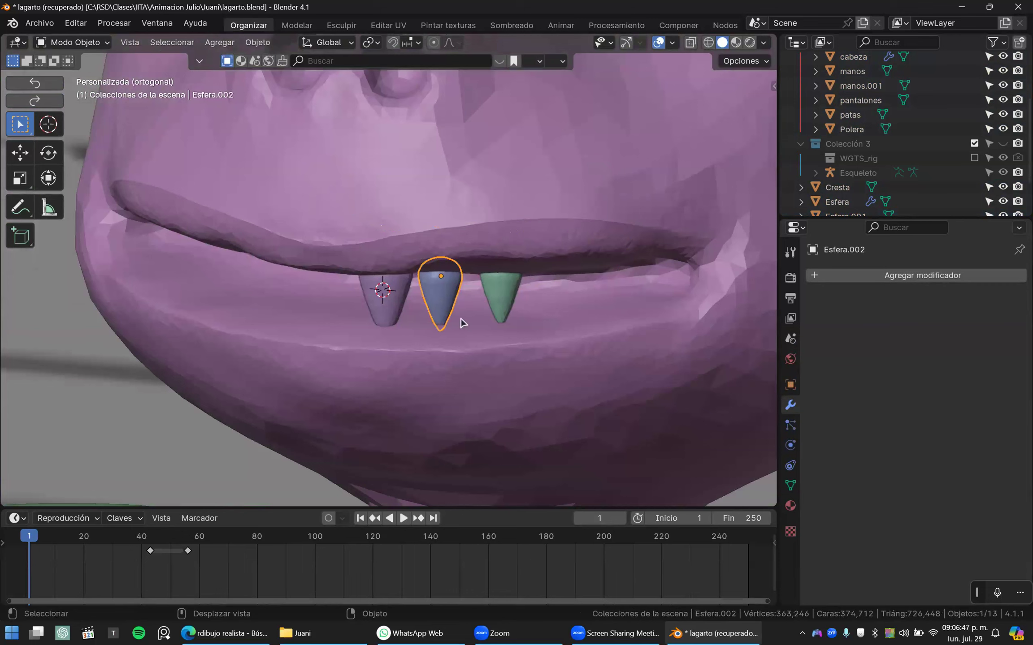
{"action": "left_click", "coordinate": [383, 305], "text": "shift"}
{"action": "key", "text": "g"}
{"action": "key", "text": "z"}
{"action": "left_click", "coordinate": [537, 339]}
- Enlarge the third tooth uniformly
{"action": "middle_click_drag", "start_coordinate": [537, 339], "coordinate": [442, 293]}
{"action": "left_click", "coordinate": [491, 293]}
{"action": "key", "text": "s"}
{"action": "left_click", "coordinate": [525, 317]}
{"action": "key", "text": "s"}
{"action": "right_click", "coordinate": [479, 294]}
{"action": "left_click_drag", "start_coordinate": [453, 292], "coordinate": [447, 290]}
{"action": "key", "text": "s"}
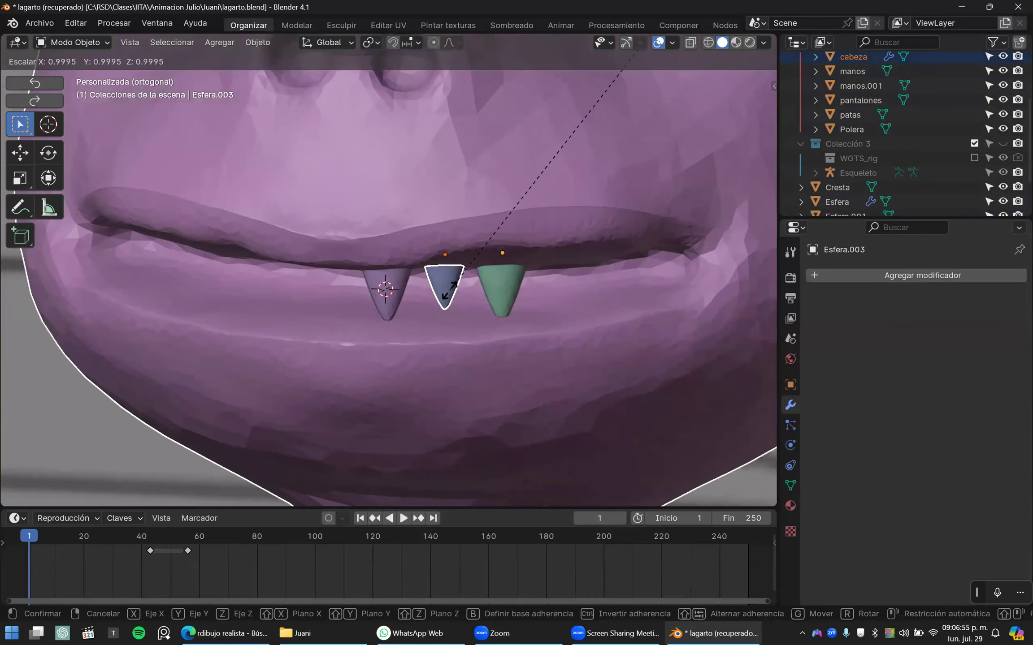
{"action": "right_click", "coordinate": [445, 294]}
- Enlarge the second tooth uniformly and reposition it between the first and third teeth
{"action": "middle_click_drag", "start_coordinate": [446, 294], "coordinate": [449, 298]}
{"action": "left_click", "coordinate": [449, 297]}
{"action": "key", "text": "s"}
{"action": "left_click", "coordinate": [496, 305]}
{"action": "key", "text": "g"}
{"action": "left_click", "coordinate": [503, 305]}
- Shift the first tooth 0.001584 m in X and 0.000443 m in Y, and scale it uniformly by 0.907
{"action": "left_click", "coordinate": [401, 304]}
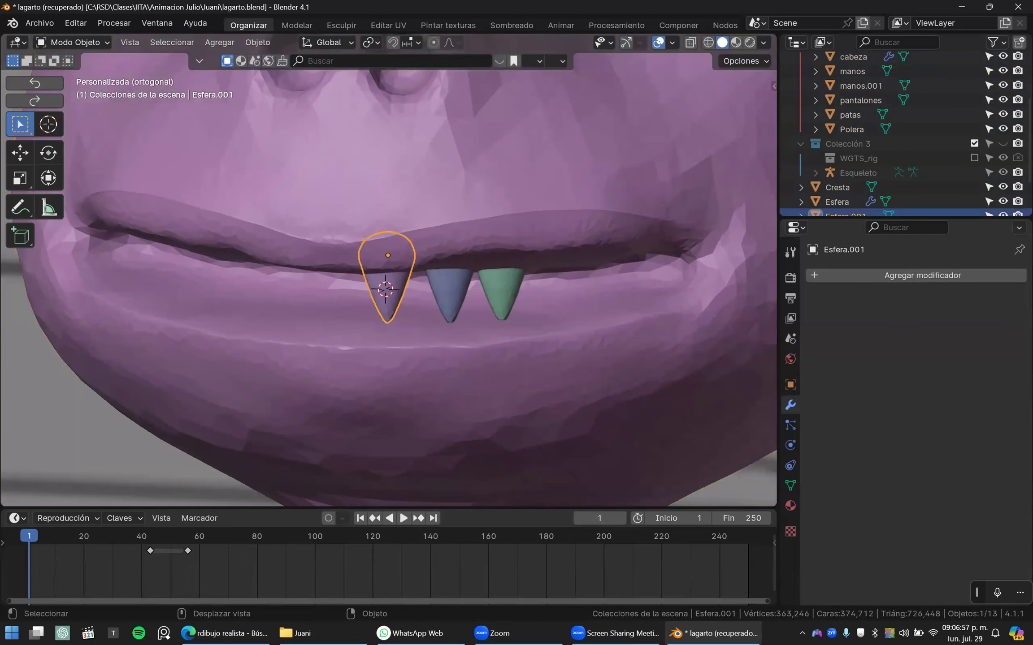
{"action": "key", "text": "g"}
{"action": "left_click", "coordinate": [422, 305]}
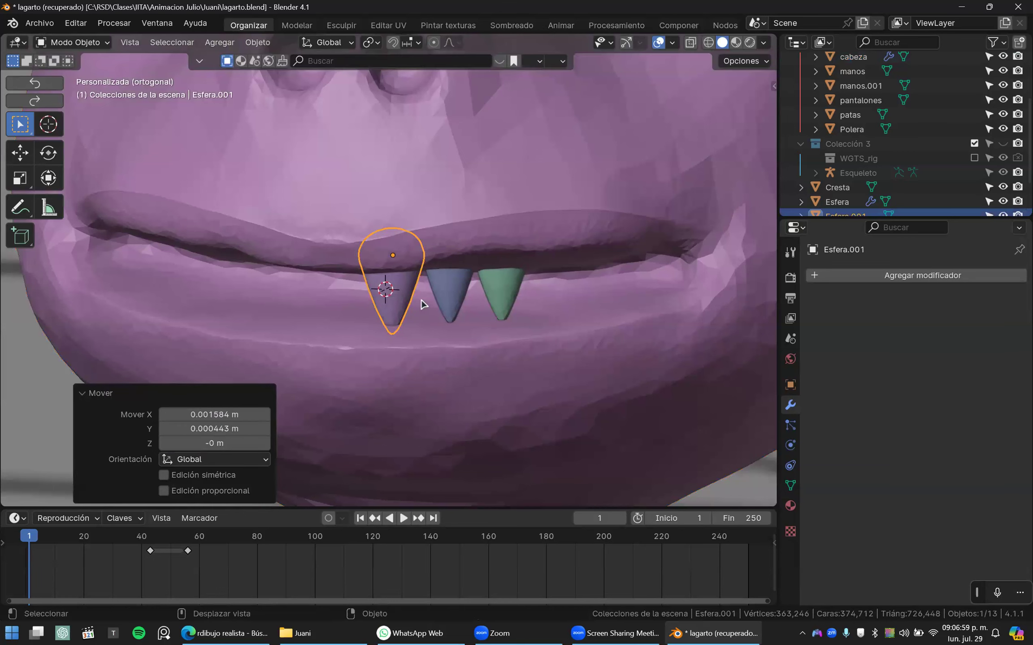
{"action": "key", "text": "KP_1"}
{"action": "key", "text": "s"}
{"action": "left_click", "coordinate": [448, 301]}
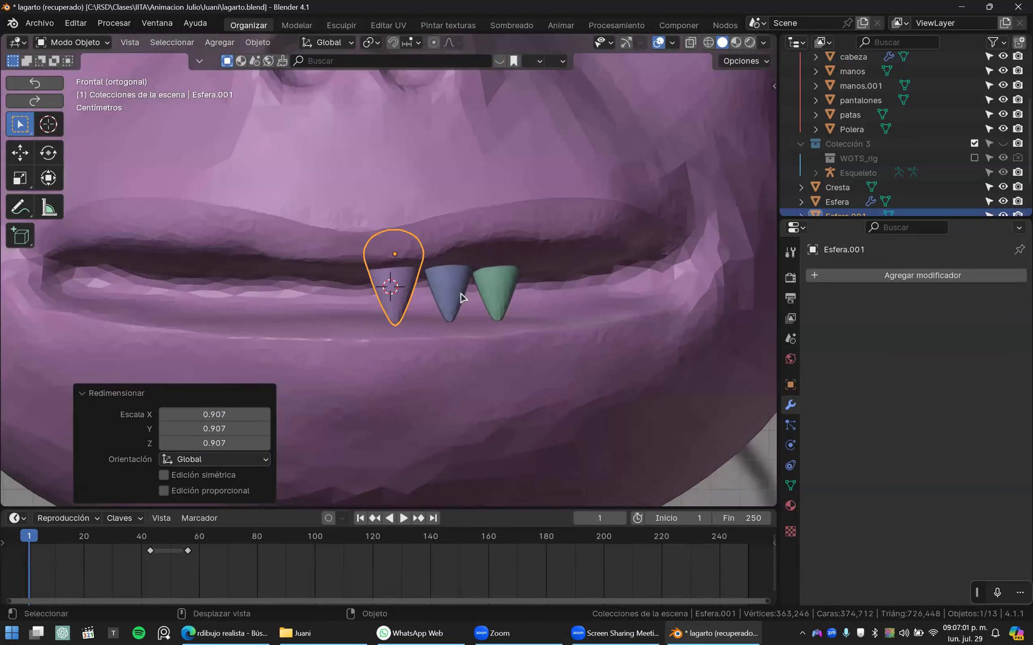
- Resize the second tooth to match the first and scale the third tooth uniformly by 1.042
{"action": "left_click", "coordinate": [463, 297]}
{"action": "key", "text": "s"}
{"action": "left_click", "coordinate": [491, 294]}
{"action": "left_click", "coordinate": [498, 296]}
{"action": "key", "text": "s"}
{"action": "left_click", "coordinate": [556, 308]}
- Duplicate the third tooth toward the corner of the mouth and shift the copy 0.00296 m in X and 0.000828 m in Y
{"action": "middle_click_drag", "start_coordinate": [555, 309], "coordinate": [451, 329]}
{"action": "key", "text": "shift+d"}
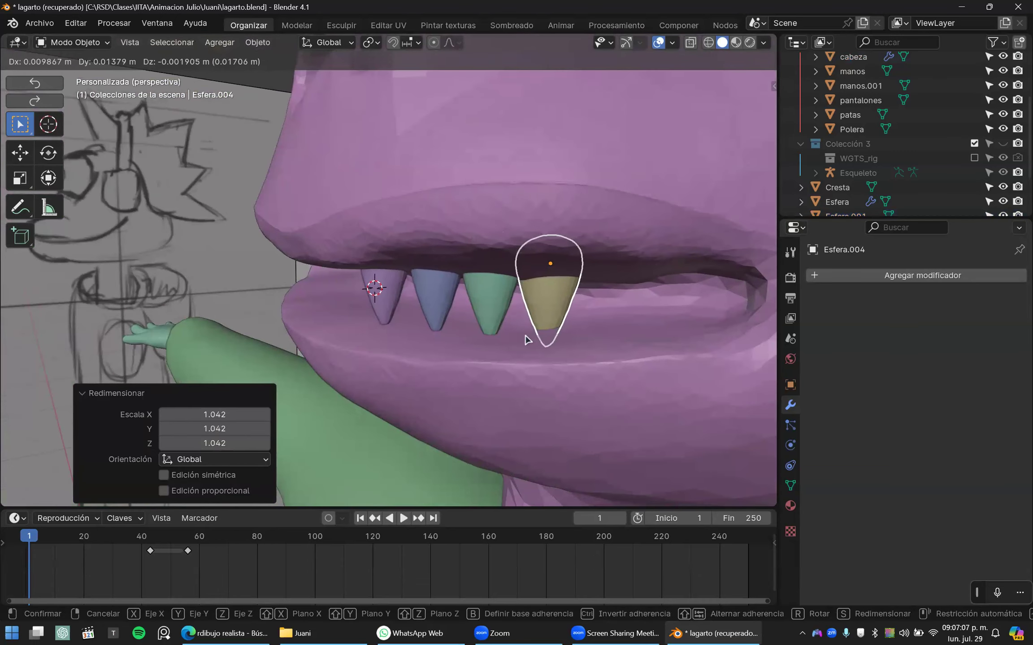
{"action": "left_click", "coordinate": [515, 344]}
{"action": "middle_click_drag", "start_coordinate": [594, 333], "coordinate": [599, 335]}
{"action": "key", "text": "g"}
{"action": "left_click", "coordinate": [590, 327]}
- Align the fourth tooth with the row, moving it -0.001233 m in Z, and by -0.003015 m in Y and 0.000822 m in Z
{"action": "middle_click_drag", "start_coordinate": [503, 323], "coordinate": [561, 338]}
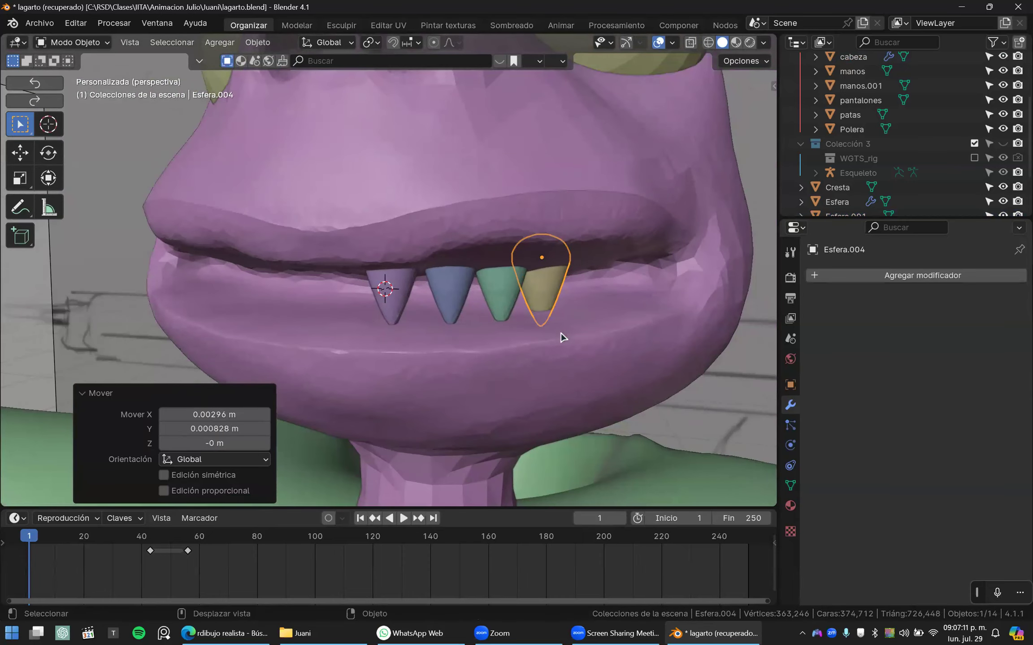
{"action": "key", "text": "KP_1"}
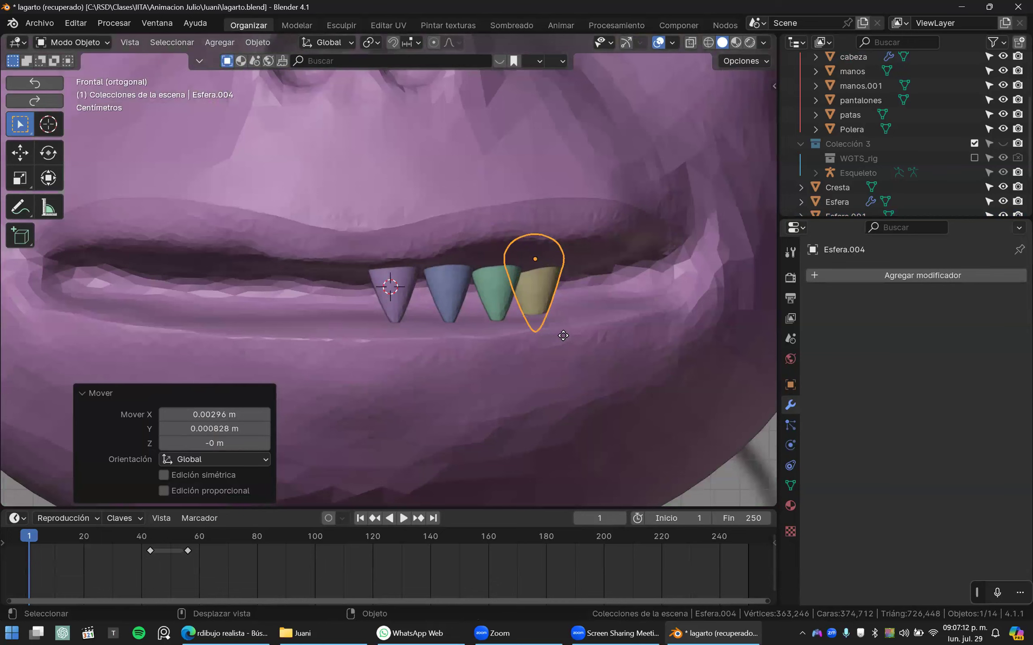
{"action": "key", "text": "shift+z"}
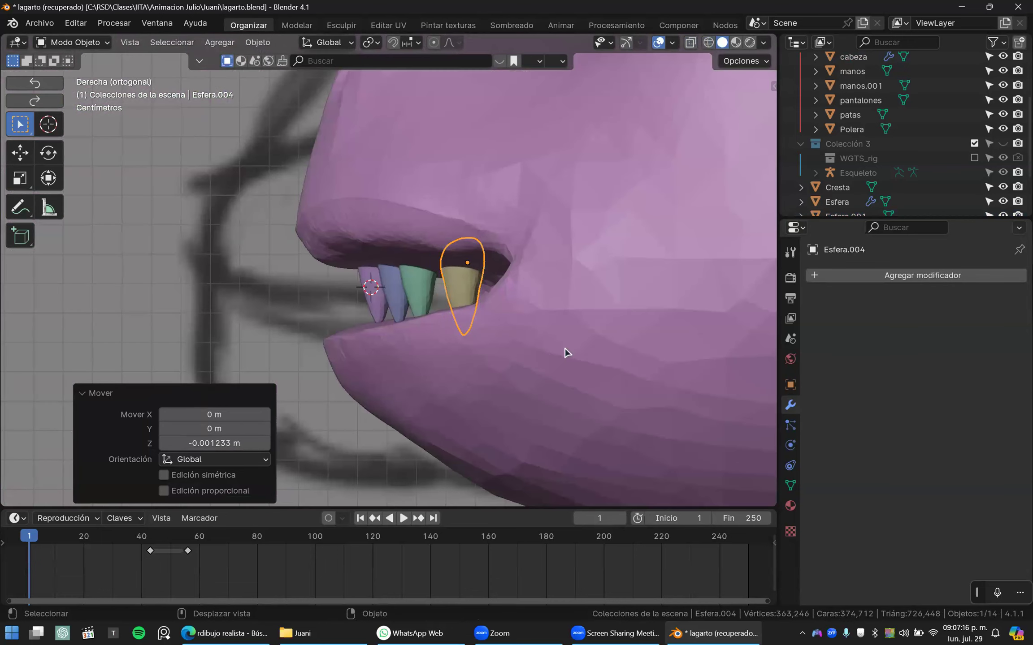
{"action": "key", "text": "g"}
{"action": "left_click", "coordinate": [556, 351]}
{"action": "scroll", "coordinate": [426, 316], "scroll_direction": "up", "scroll_amount": 2}
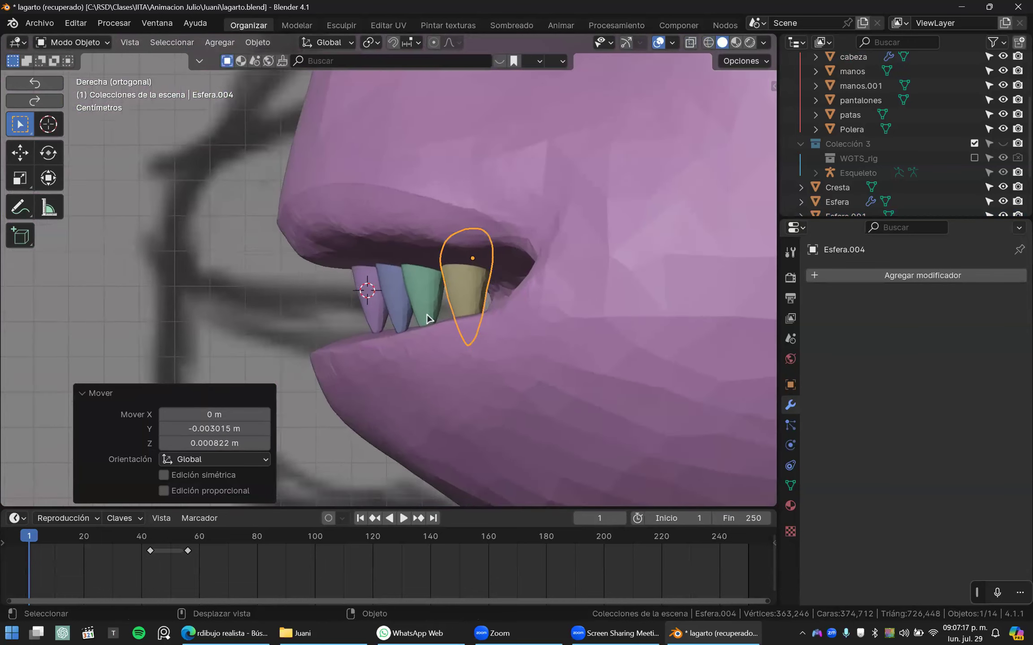
- Rotate the fourth and third teeth slightly in the side view to follow the curve of the mouth
{"action": "key", "text": "r"}
{"action": "left_click", "coordinate": [451, 325]}
{"action": "left_click", "coordinate": [449, 323]}
{"action": "key", "text": "r"}
{"action": "left_click", "coordinate": [414, 316]}
- Rotate the second tooth by -6.91° about the view axis, and tilt the first tooth in line with the row
{"action": "left_click", "coordinate": [392, 314]}
{"action": "key", "text": "r"}
{"action": "left_click", "coordinate": [389, 316]}
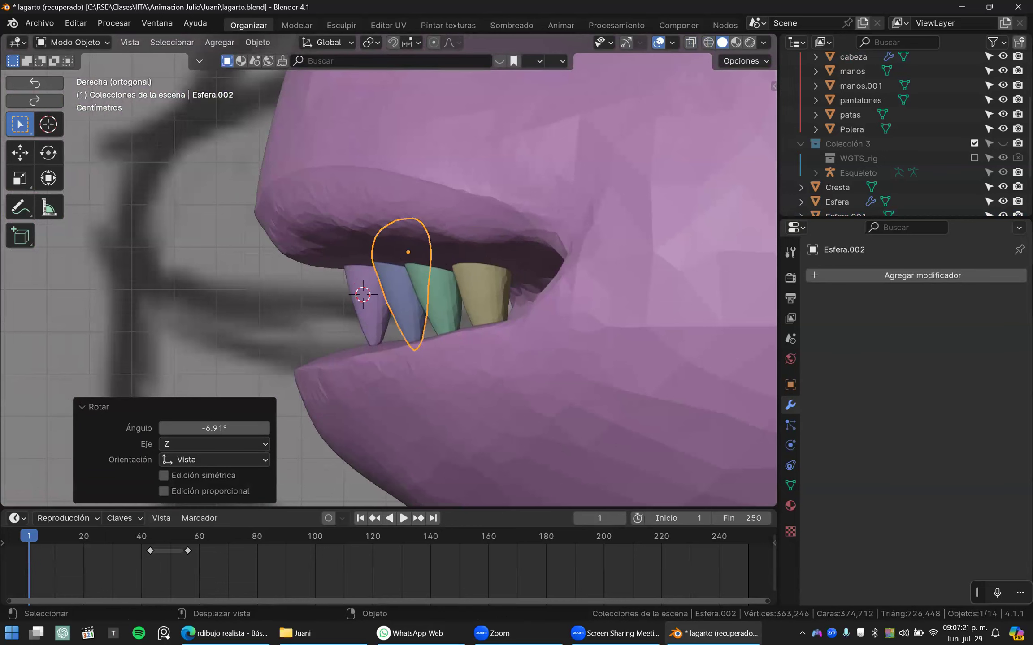
{"action": "left_click", "coordinate": [379, 319]}
{"action": "key", "text": "r"}
{"action": "left_click", "coordinate": [405, 322]}
{"action": "key", "text": "a"}
{"action": "key", "text": "a"}
- Adjust the fourth tooth's uniform scale to suit the row and check the teeth around the mouth
{"action": "middle_click_drag", "start_coordinate": [415, 324], "coordinate": [512, 310]}
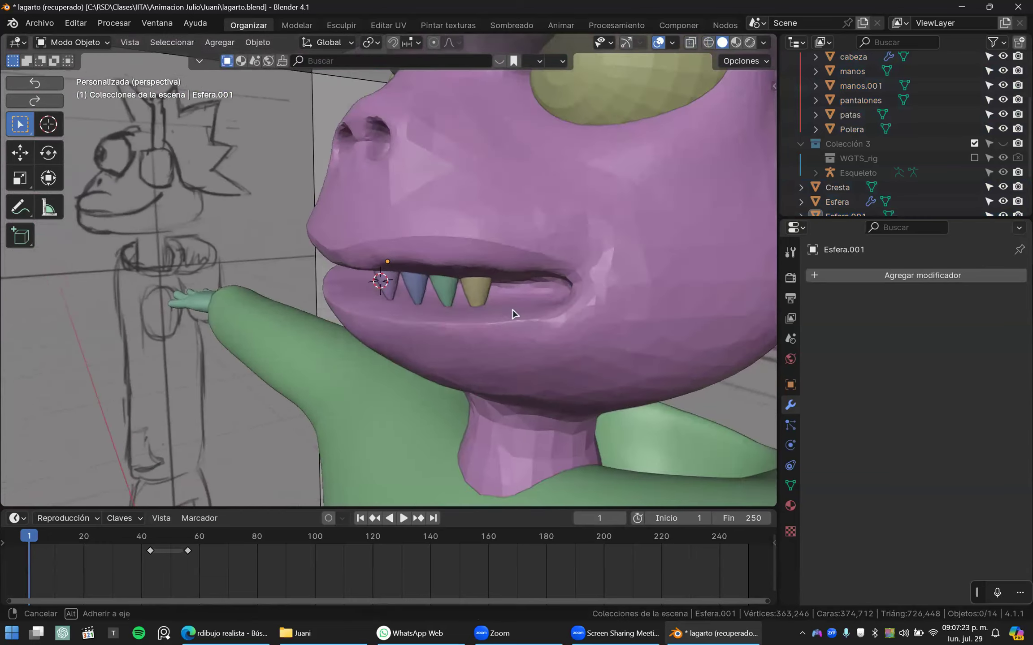
{"action": "scroll", "coordinate": [512, 310], "scroll_direction": "up", "scroll_amount": 3}
{"action": "left_click", "coordinate": [555, 315]}
{"action": "key", "text": "s"}
{"action": "left_click", "coordinate": [580, 332]}
{"action": "left_click", "coordinate": [502, 319]}
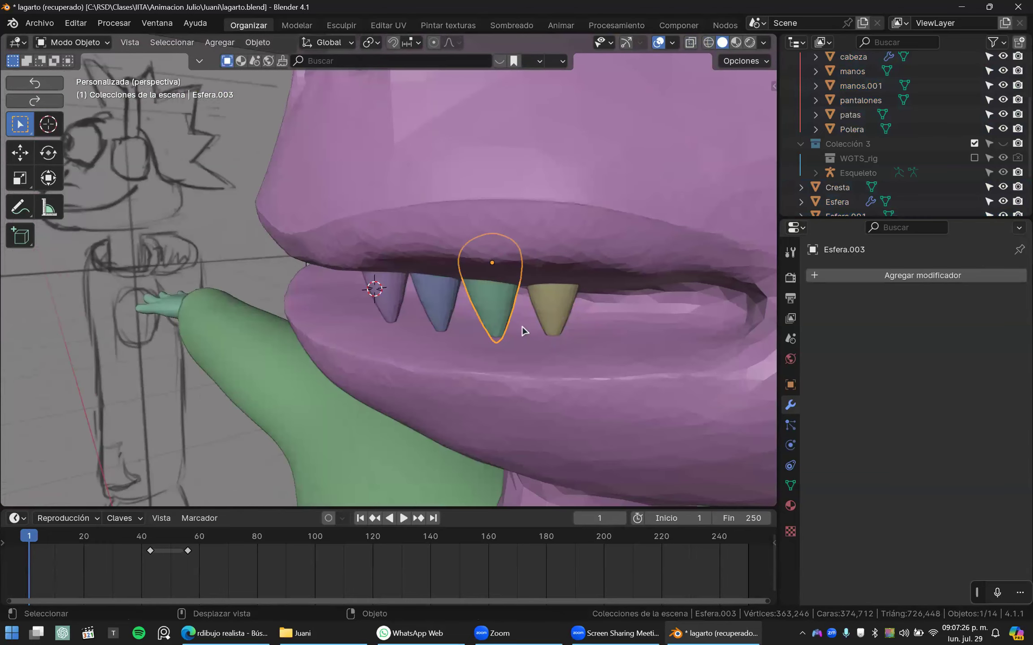
{"action": "scroll", "coordinate": [507, 335], "scroll_direction": "down", "scroll_amount": 4}
{"action": "middle_click_drag", "start_coordinate": [491, 335], "coordinate": [554, 337]}
{"action": "scroll", "coordinate": [497, 310], "scroll_direction": "up", "scroll_amount": 3}
{"action": "key", "text": "a"}
{"action": "key", "text": "a"}
{"action": "scroll", "coordinate": [494, 289], "scroll_direction": "down", "scroll_amount": 3}
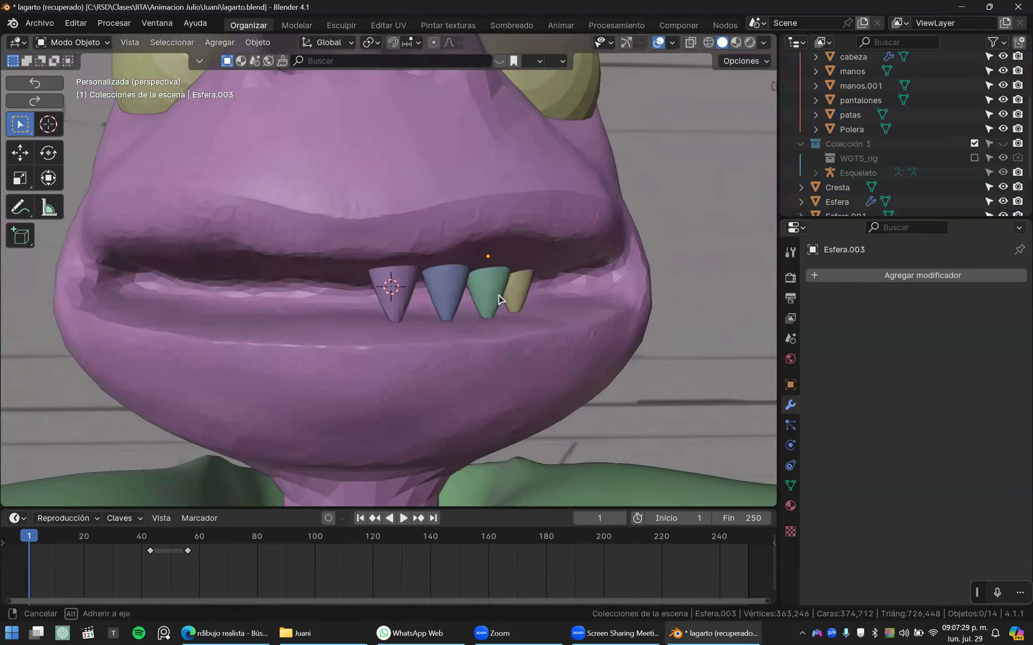
- Add a Mirror (Simetrizar) modifier to the first tooth, working in the front view
{"action": "key", "text": "KP_1"}
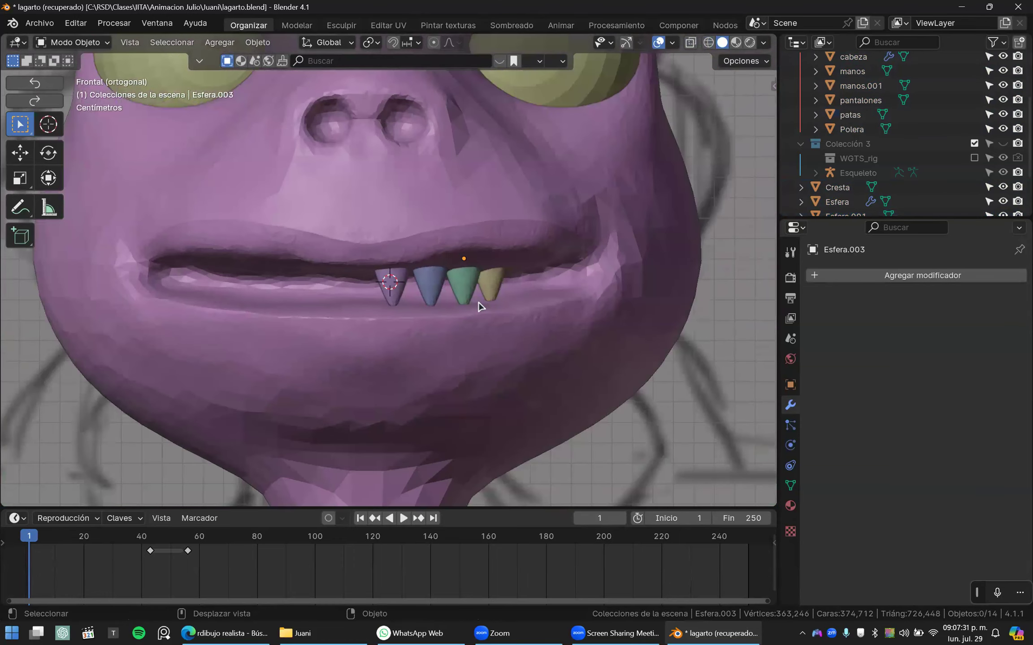
{"action": "left_click", "coordinate": [412, 286]}
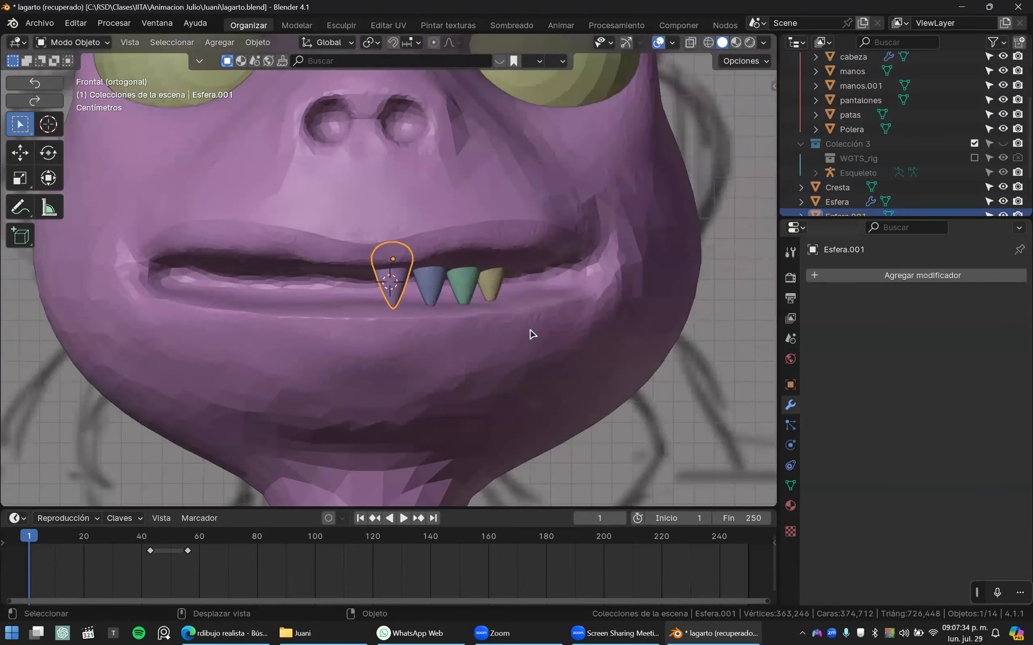
{"action": "scroll", "coordinate": [533, 333], "scroll_direction": "up", "scroll_amount": 2}
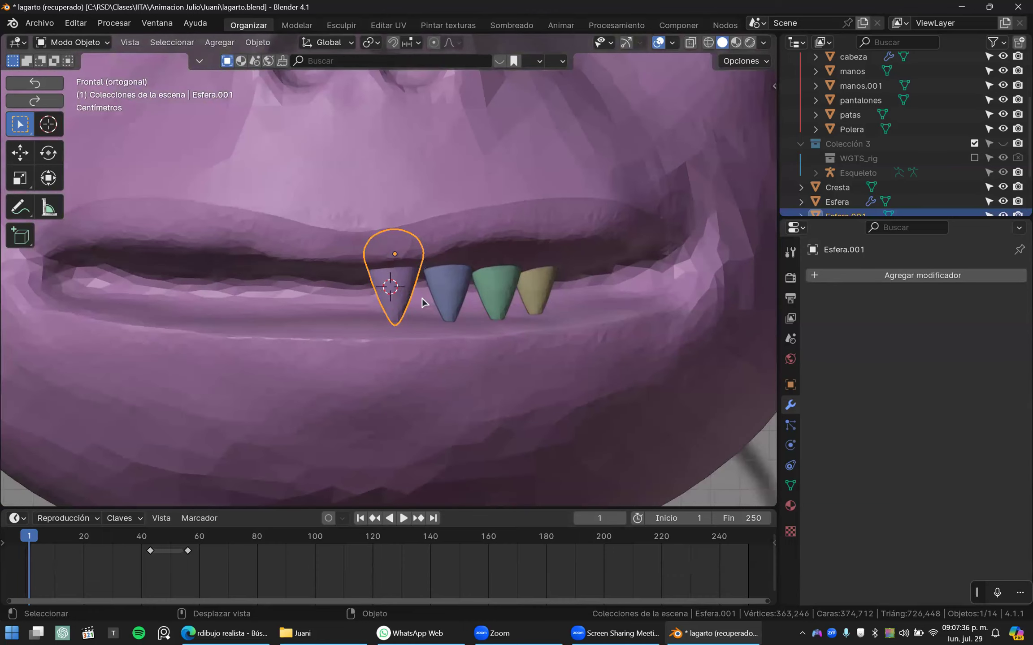
{"action": "scroll", "coordinate": [415, 300], "scroll_direction": "down", "scroll_amount": 3}
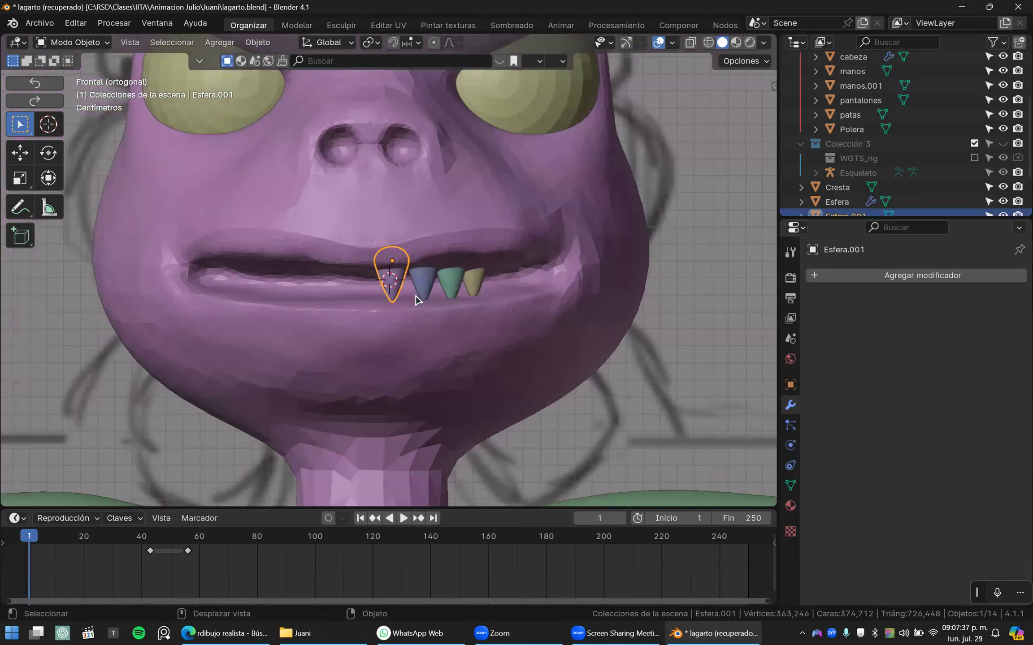
{"action": "left_click", "coordinate": [823, 277]}
{"action": "mouse_move", "coordinate": [824, 283]}
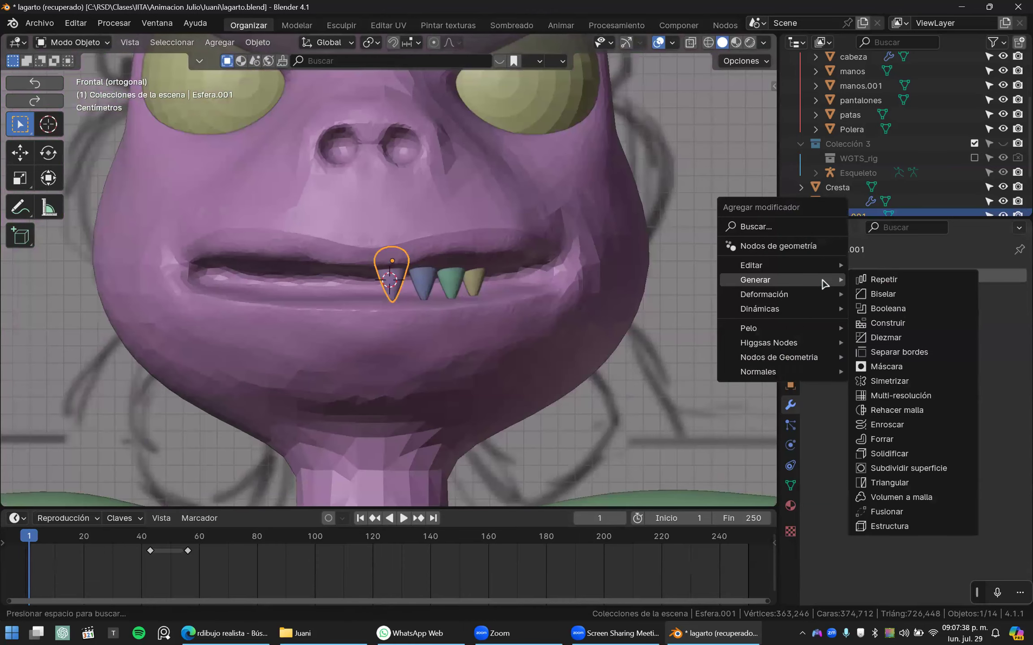
{"action": "left_click", "coordinate": [888, 382]}
{"action": "scroll", "coordinate": [441, 294], "scroll_direction": "up", "scroll_amount": 5}
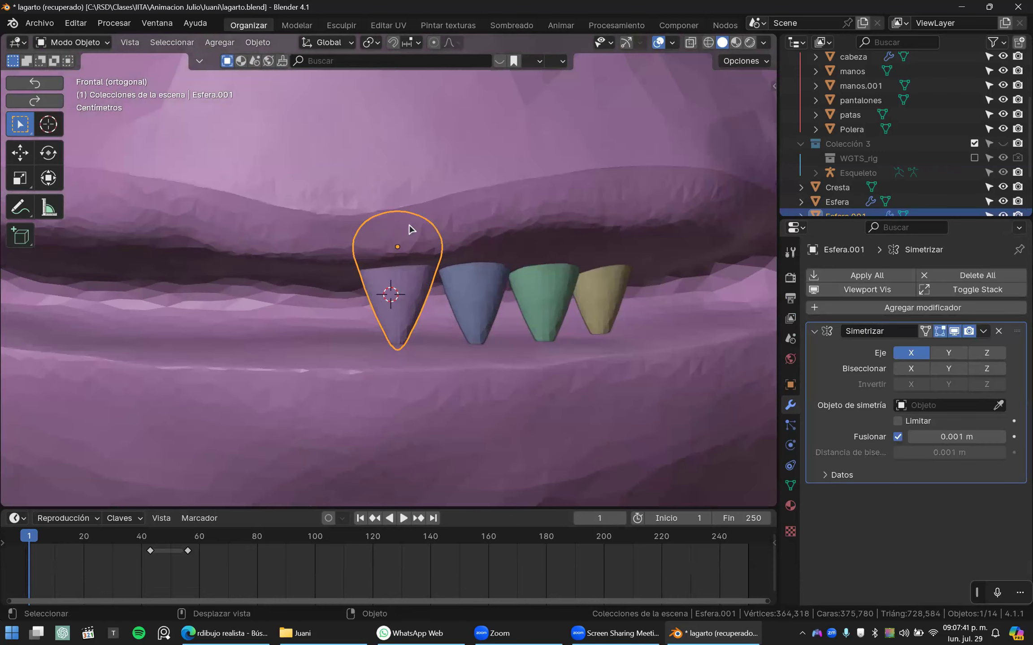
- Set the head (cabeza) as the mirror object of the first tooth's Simetrizar modifier, keeping the X axis
{"action": "left_click", "coordinate": [955, 331]}
{"action": "left_click", "coordinate": [955, 332]}
{"action": "scroll", "coordinate": [640, 362], "scroll_direction": "down", "scroll_amount": 3}
{"action": "scroll", "coordinate": [640, 362], "scroll_direction": "down", "scroll_amount": 1}
{"action": "left_click", "coordinate": [998, 405]}
{"action": "left_click", "coordinate": [402, 216]}
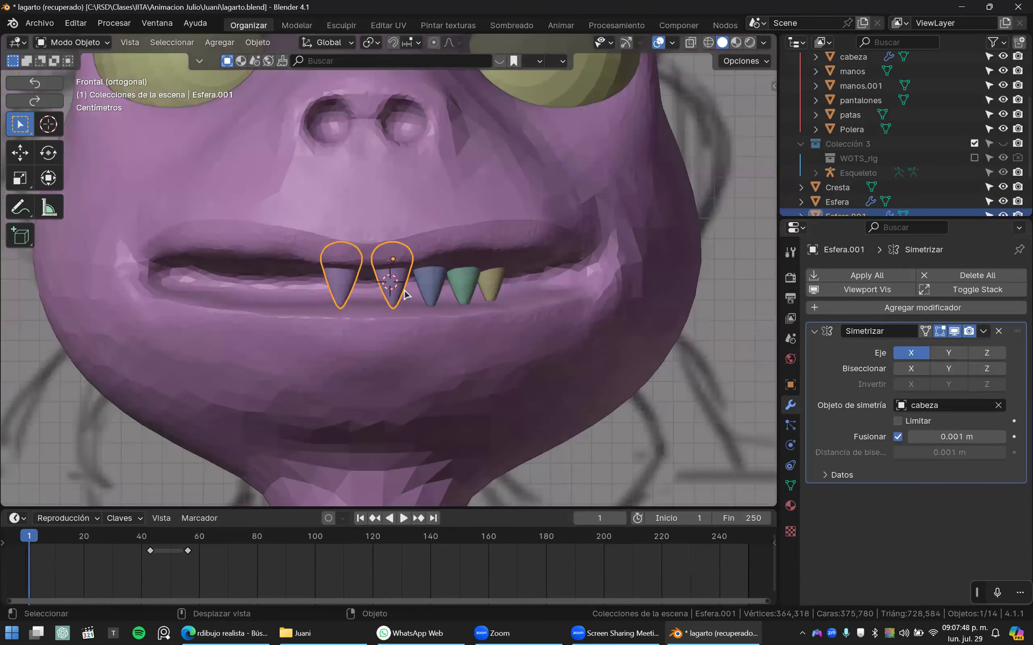
- Check the head's origin and move the first tooth about -0.002 m in X to narrow the gap to its mirrored copy
{"action": "scroll", "coordinate": [401, 269], "scroll_direction": "down", "scroll_amount": 2}
{"action": "left_click", "coordinate": [374, 172]}
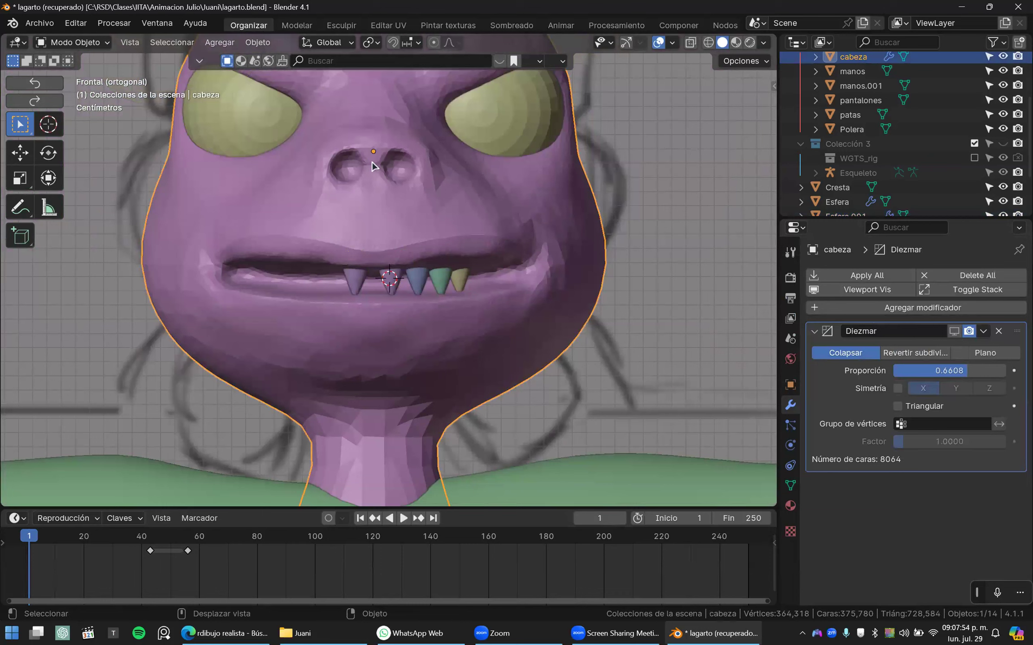
{"action": "scroll", "coordinate": [378, 280], "scroll_direction": "up", "scroll_amount": 3}
{"action": "left_click", "coordinate": [379, 282]}
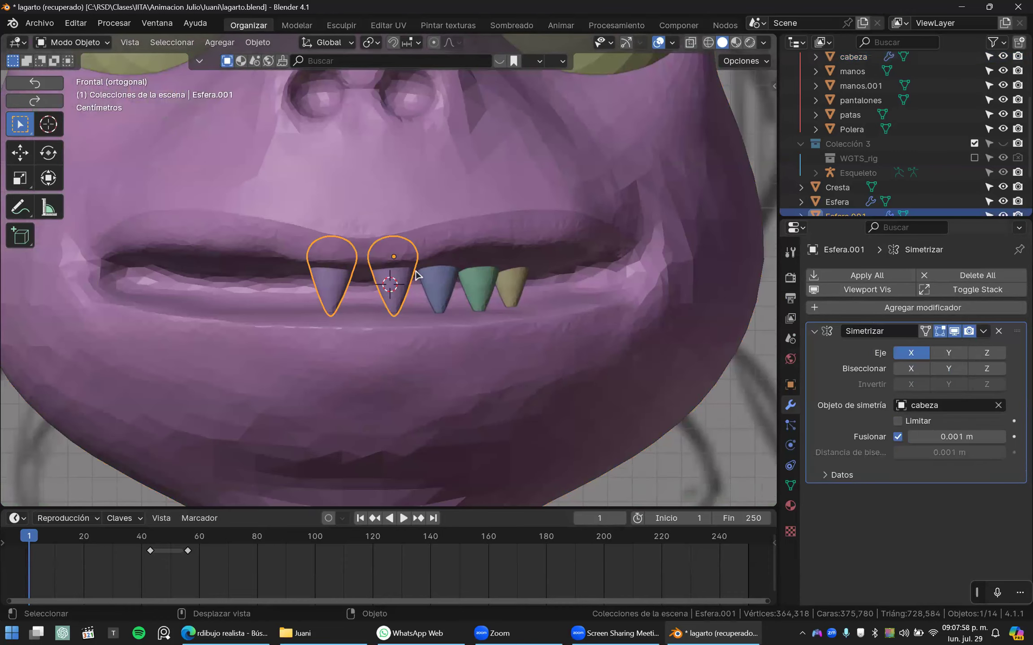
{"action": "scroll", "coordinate": [422, 286], "scroll_direction": "up", "scroll_amount": 1}
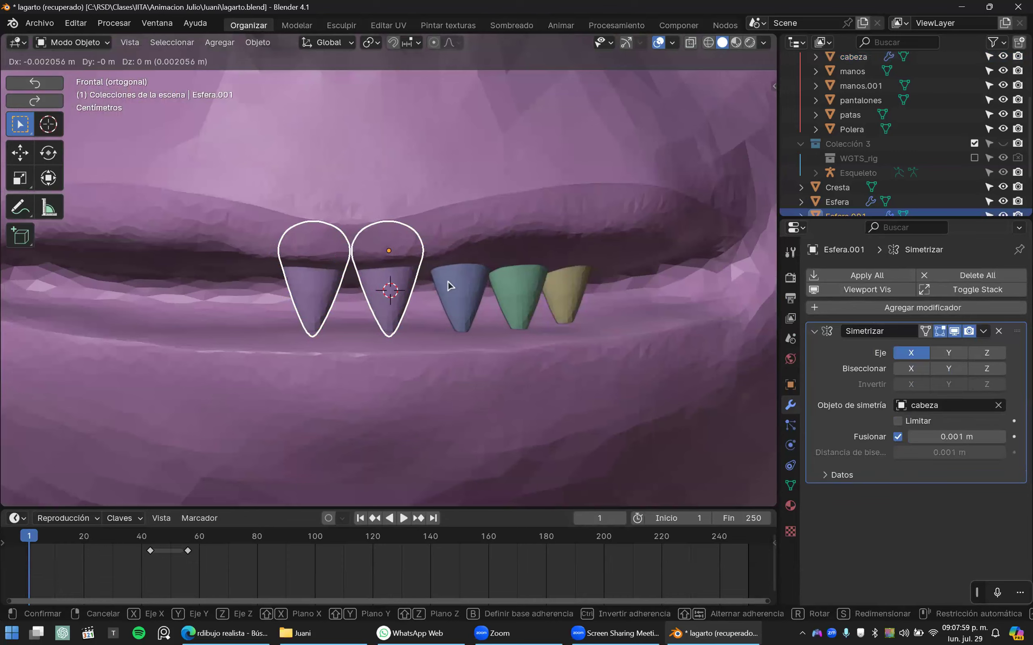
- Shift the second and third teeth toward the middle of the mouth to even out their spacing
{"action": "left_click", "coordinate": [454, 282]}
{"action": "key", "text": "g"}
{"action": "left_click", "coordinate": [450, 282]}
{"action": "left_click", "coordinate": [531, 295]}
{"action": "key", "text": "g"}
{"action": "left_click", "coordinate": [556, 293]}
- Nudge the fourth tooth toward the third to close the gap, and clear the selection
{"action": "left_click", "coordinate": [555, 292]}
{"action": "key", "text": "g"}
{"action": "left_click", "coordinate": [549, 293]}
{"action": "scroll", "coordinate": [540, 294], "scroll_direction": "down", "scroll_amount": 3}
{"action": "key", "text": "g"}
{"action": "left_click", "coordinate": [541, 294]}
{"action": "scroll", "coordinate": [515, 295], "scroll_direction": "up", "scroll_amount": 2}
{"action": "left_click", "coordinate": [460, 301]}
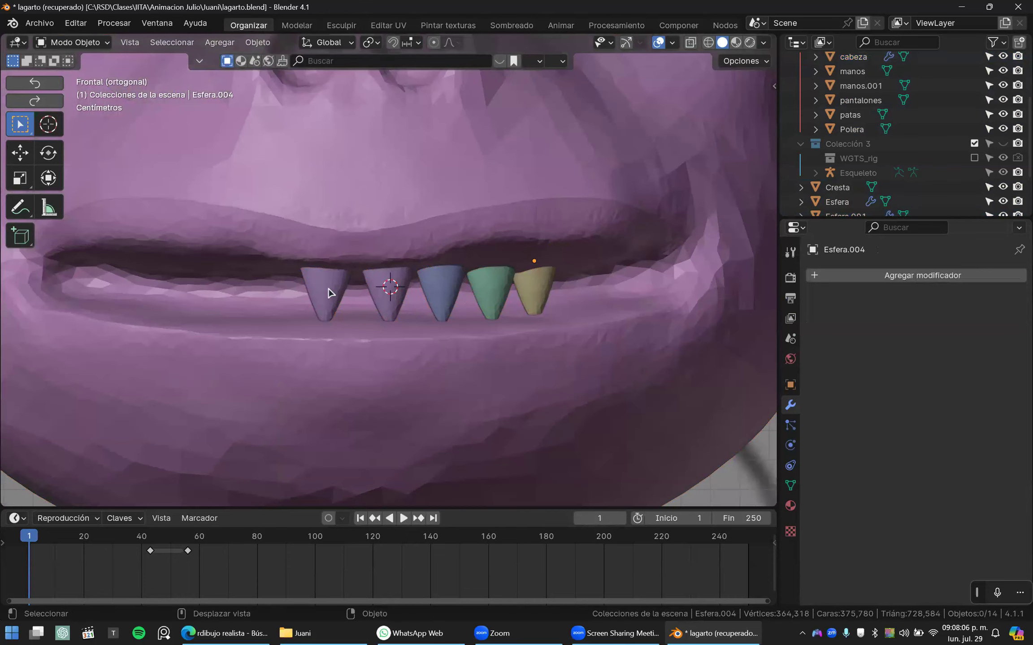
- Select all four modelled teeth, making the first tooth with the mirror modifier the active object
{"action": "left_click", "coordinate": [394, 293]}
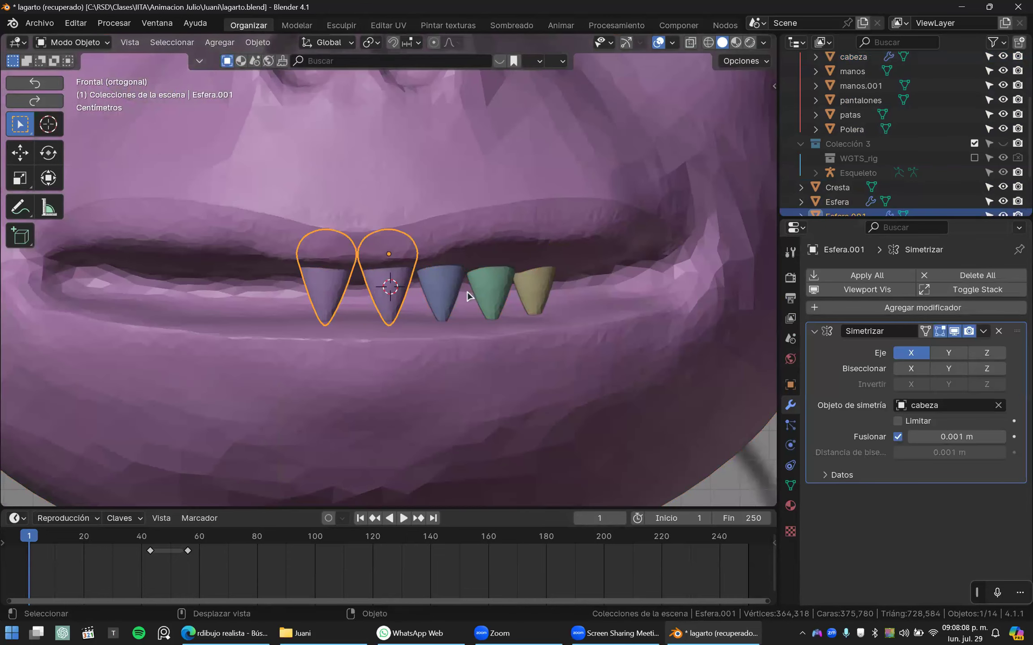
{"action": "left_click", "coordinate": [539, 294]}
{"action": "left_click", "coordinate": [495, 298], "text": "shift"}
{"action": "left_click", "coordinate": [447, 293], "text": "shift"}
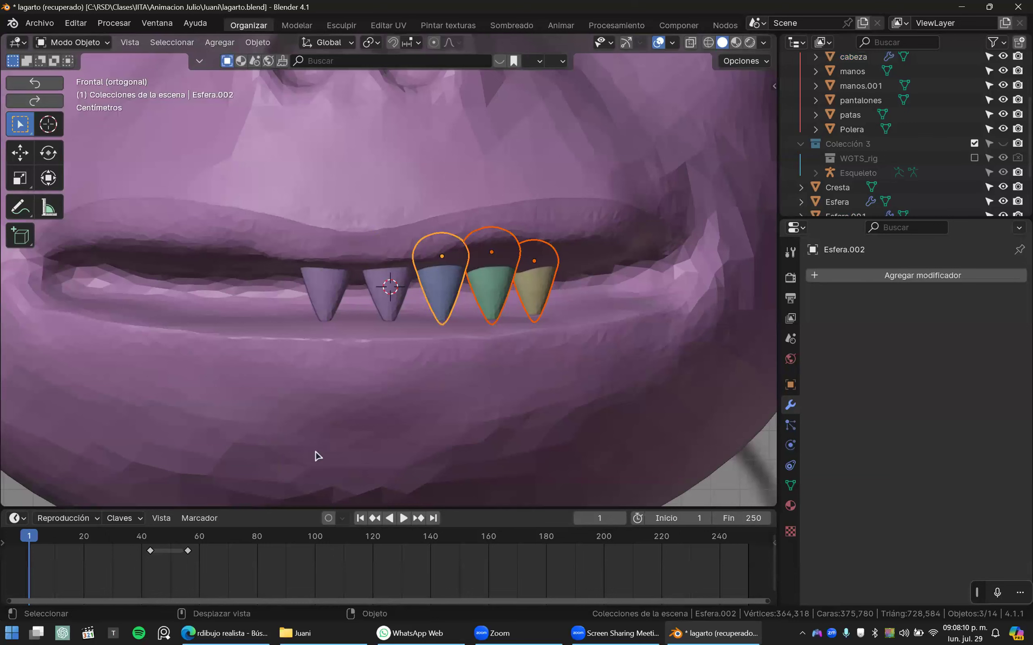
{"action": "left_click", "coordinate": [388, 294], "text": "shift"}
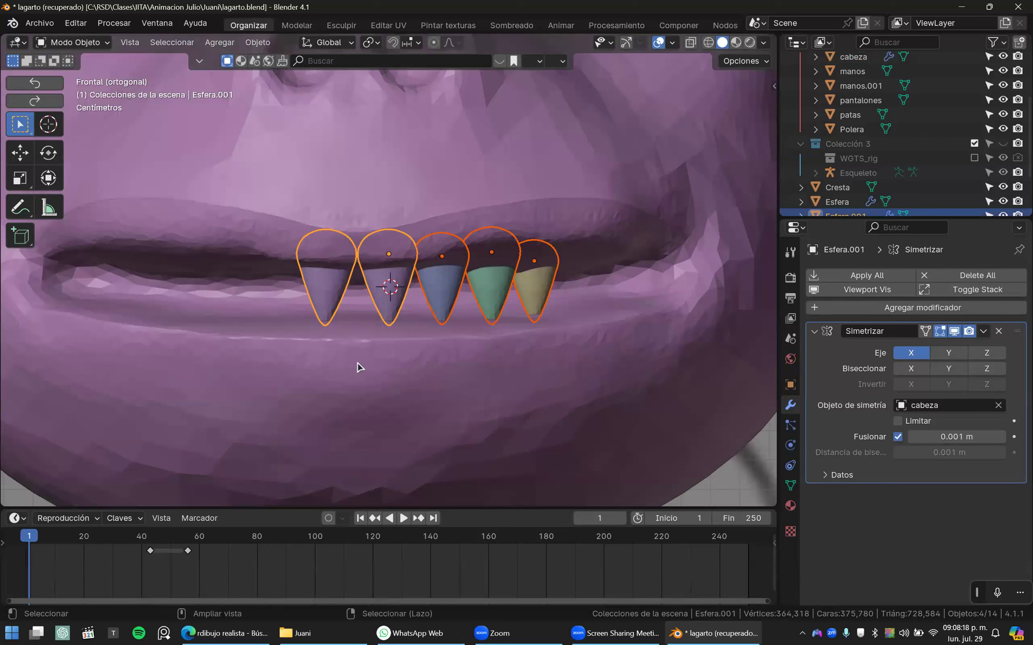
- Enable the Screencast Keys display in the 3D viewport
{"action": "key", "text": "n"}
{"action": "scroll", "coordinate": [767, 448], "scroll_direction": "down", "scroll_amount": 10}
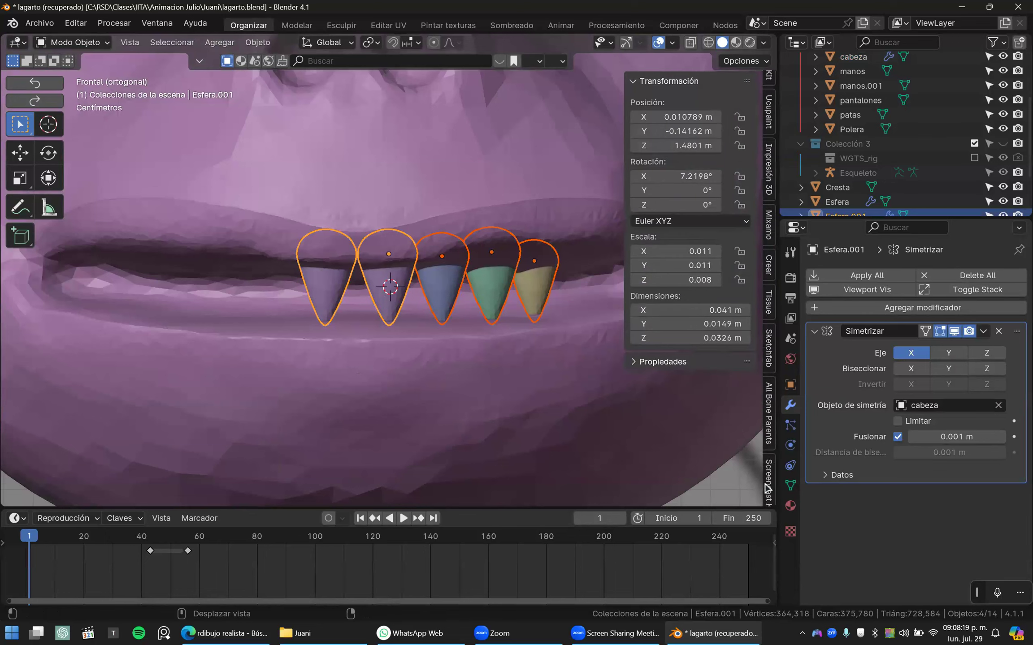
{"action": "left_click", "coordinate": [769, 466]}
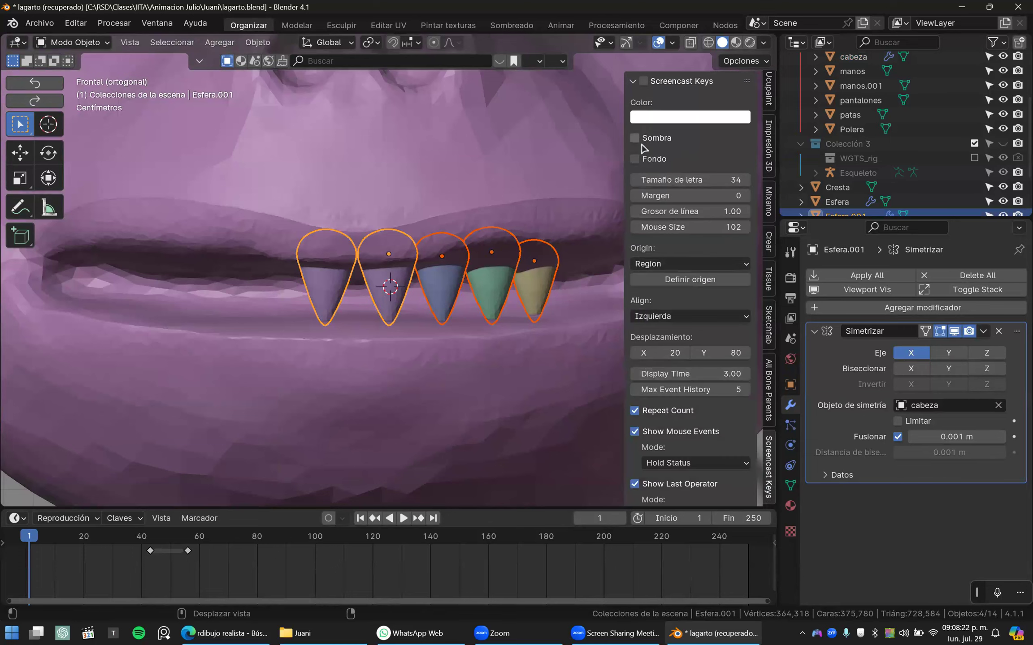
{"action": "key", "text": "n"}
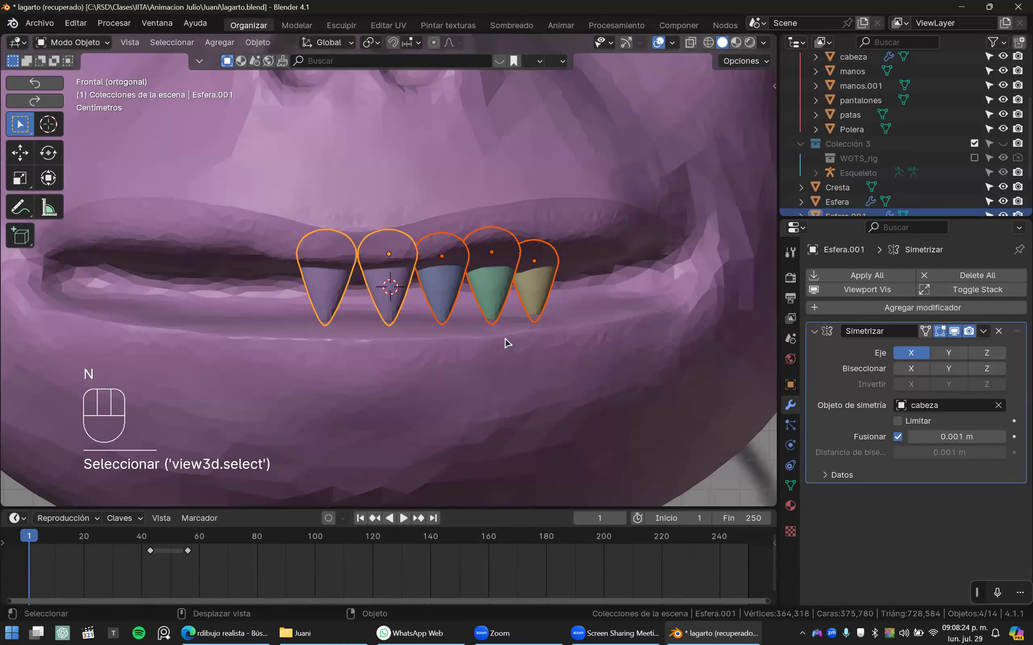
- Try to copy the first tooth's Simetrizar modifier to the other selected teeth
{"action": "key", "text": "ctrl+l"}
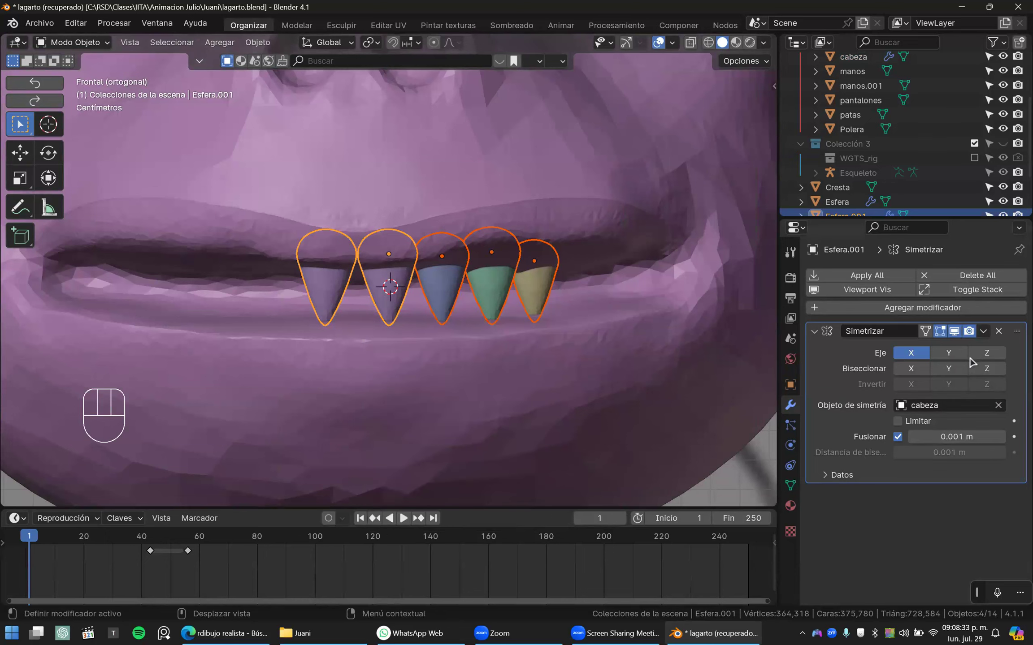
{"action": "left_click", "coordinate": [983, 332]}
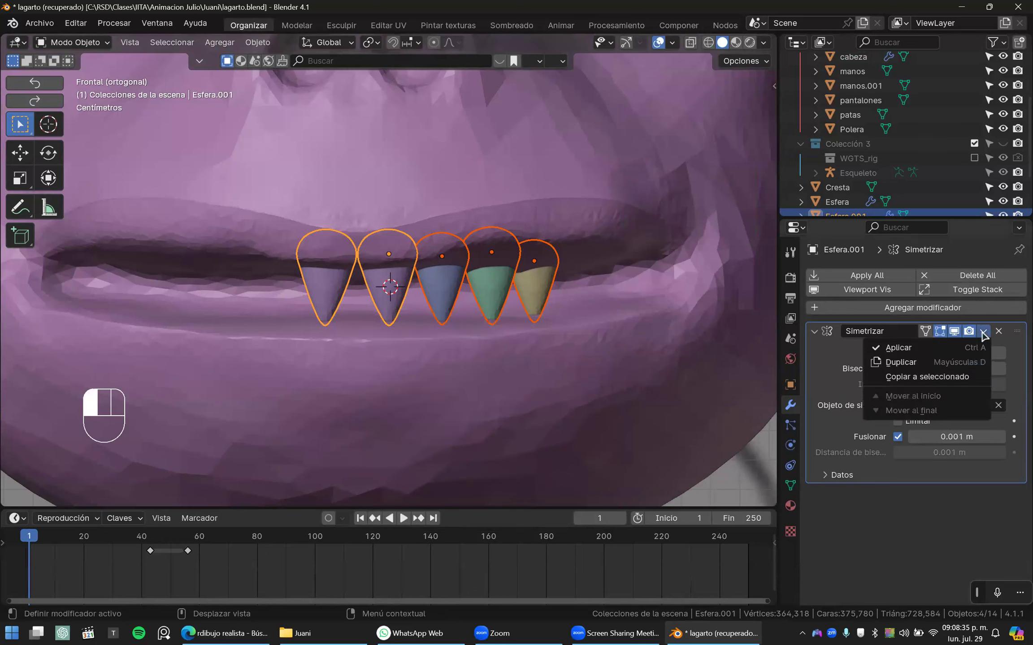
{"action": "left_click", "coordinate": [909, 378]}
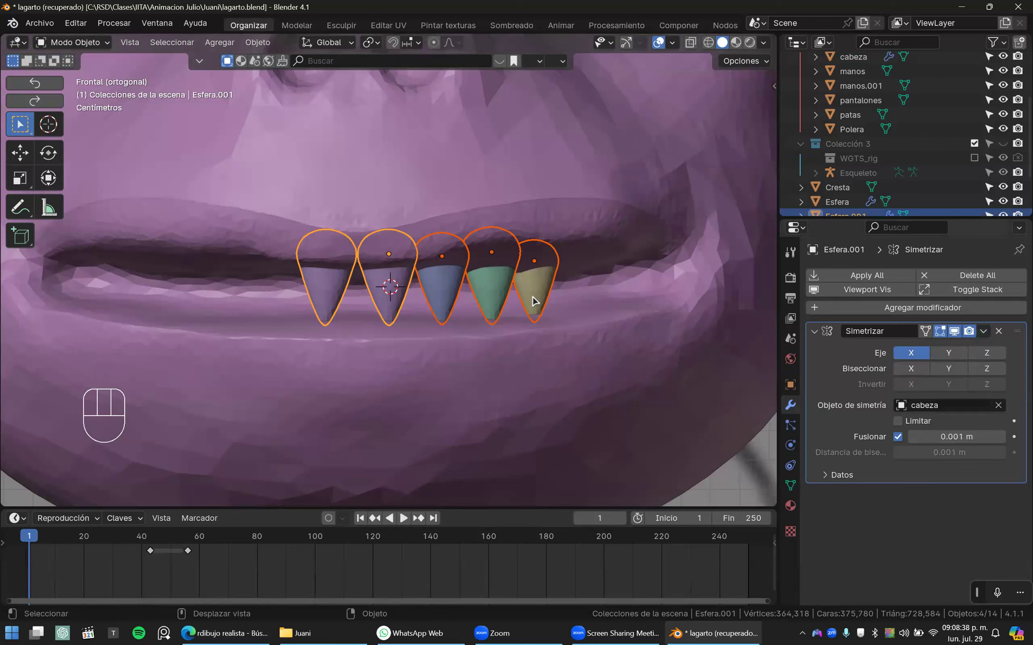
- Reselect the four teeth with the first one active, copy its Simetrizar modifier to the others, and undo the copy
{"action": "left_click", "coordinate": [534, 301]}
{"action": "left_click", "coordinate": [503, 292], "text": "shift"}
{"action": "left_click", "coordinate": [437, 291], "text": "shift"}
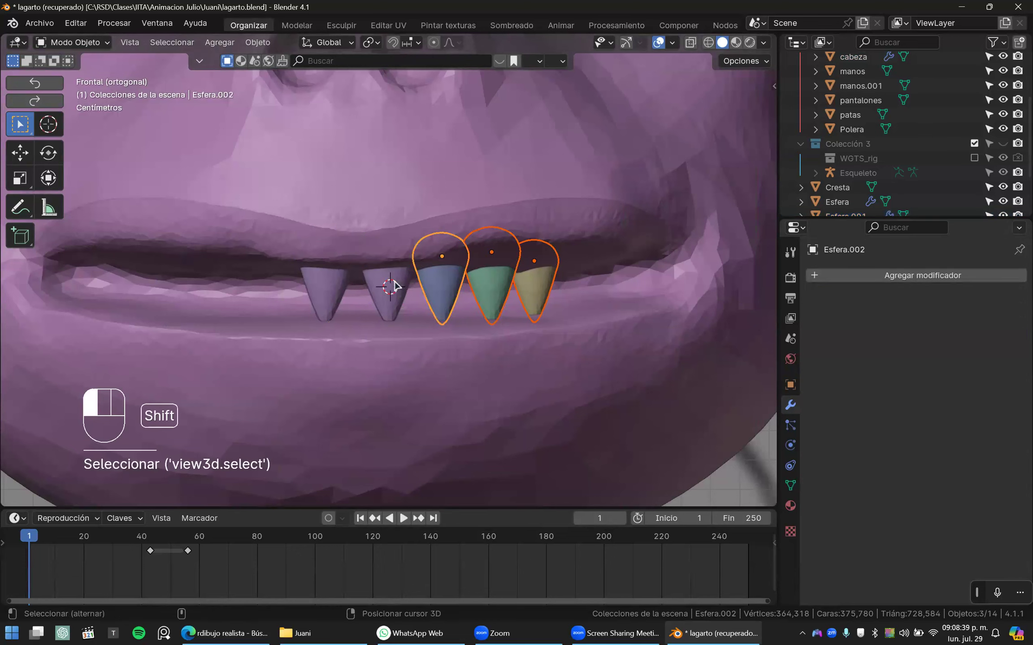
{"action": "left_click", "coordinate": [392, 287], "text": "shift"}
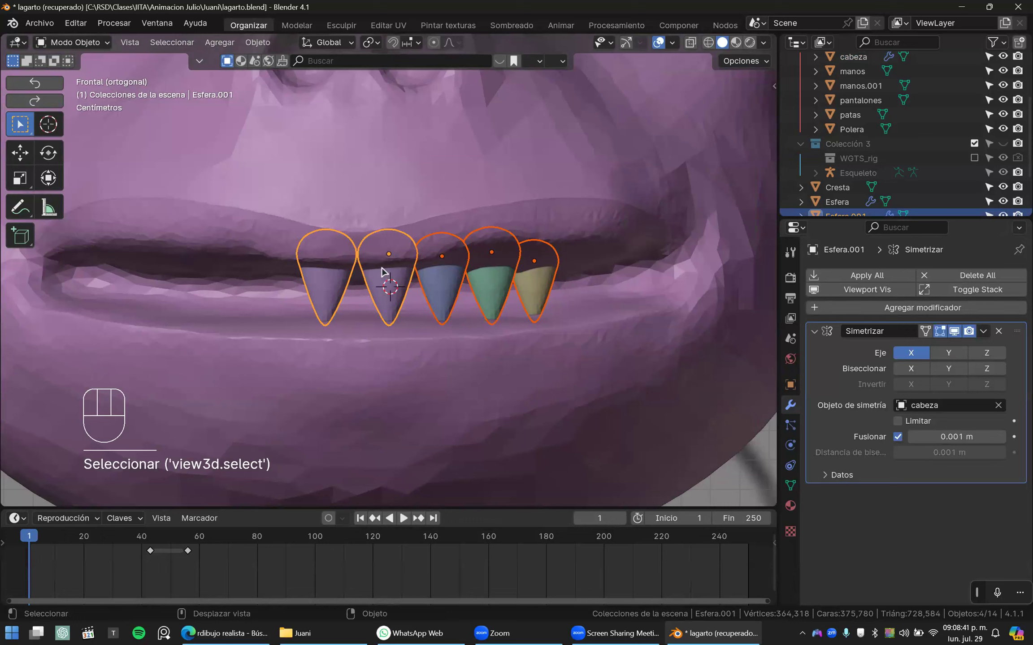
{"action": "left_click", "coordinate": [983, 331]}
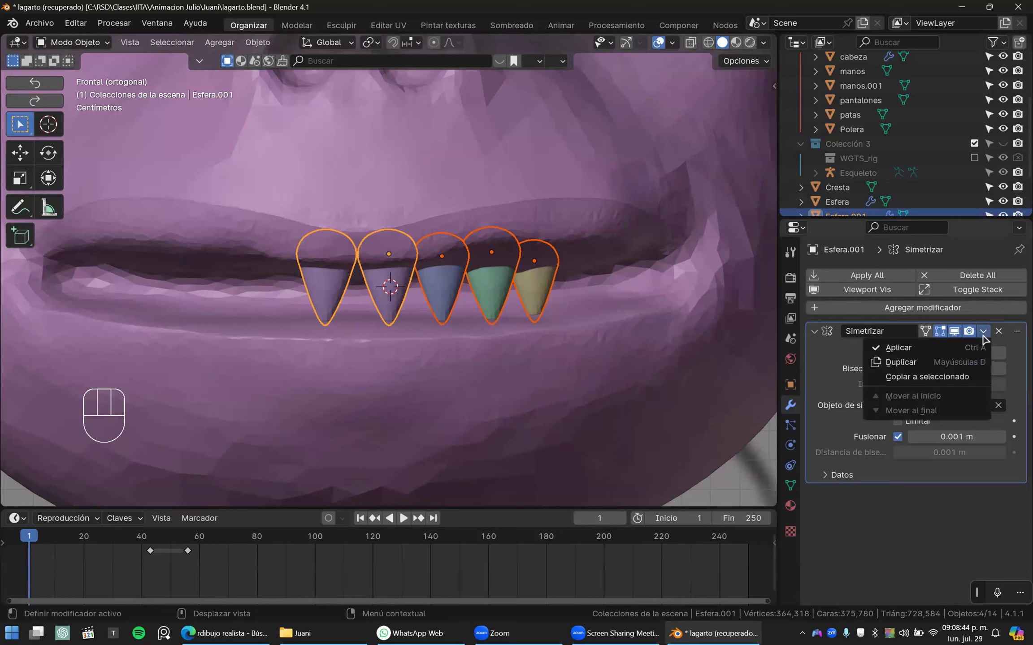
{"action": "left_click", "coordinate": [951, 378]}
{"action": "scroll", "coordinate": [514, 331], "scroll_direction": "down", "scroll_amount": 5}
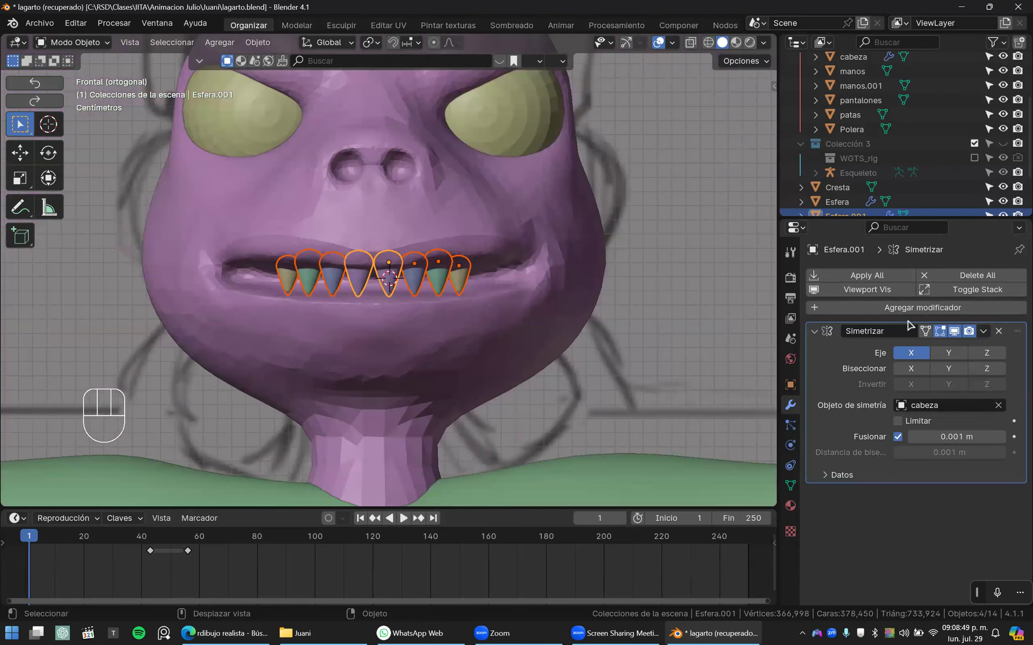
{"action": "key", "text": "ctrl+z"}
{"action": "left_click", "coordinate": [987, 334]}
{"action": "left_click", "coordinate": [987, 334]}
{"action": "left_click", "coordinate": [987, 334]}
{"action": "left_click", "coordinate": [988, 334]}
{"action": "left_click", "coordinate": [988, 334]}
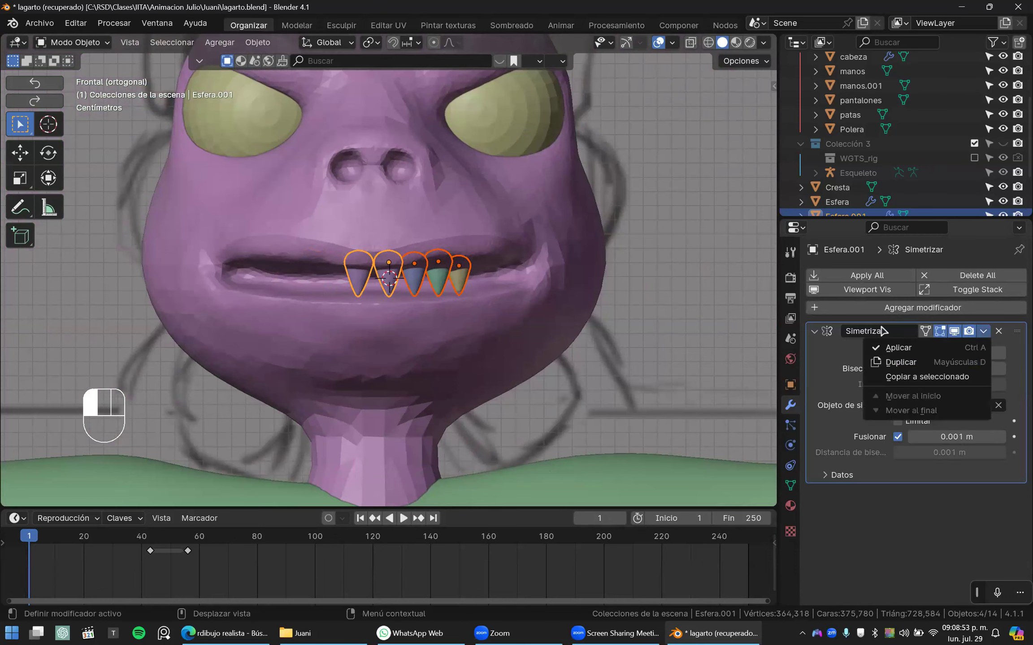
- Transfer the first tooth's modifiers to the other selected teeth with Link/Transfer Data, and undo the transfer
{"action": "scroll", "coordinate": [455, 270], "scroll_direction": "up", "scroll_amount": 3}
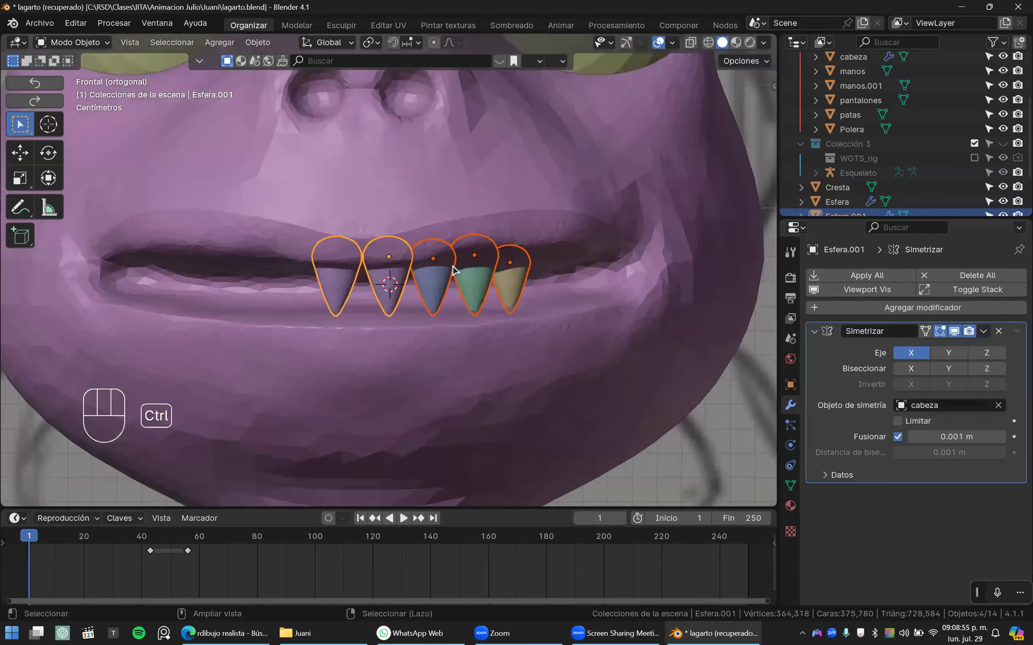
{"action": "key", "text": "ctrl+l"}
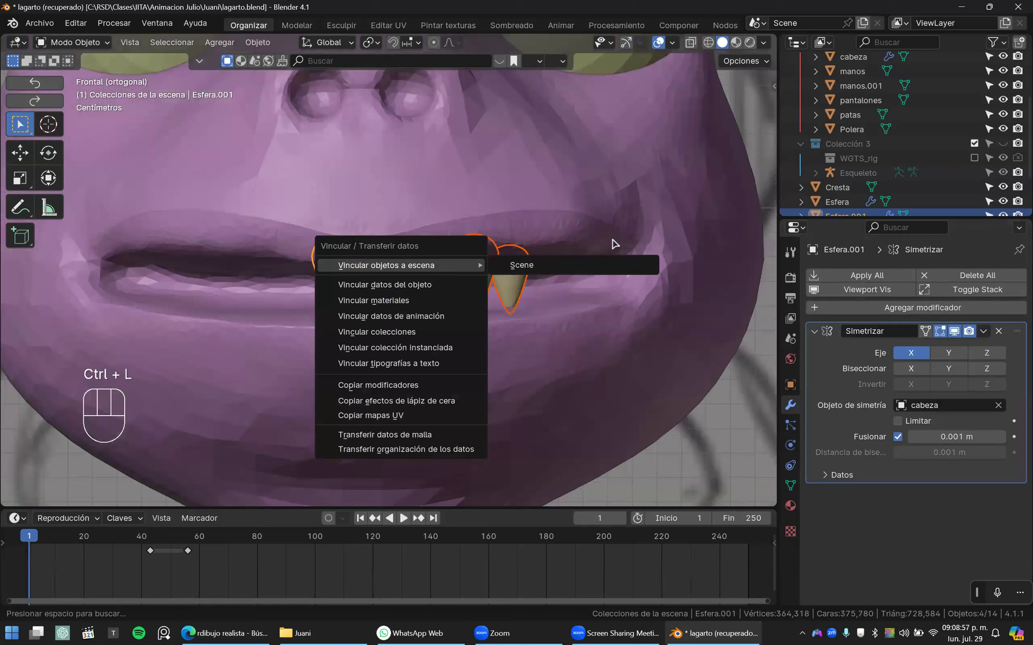
{"action": "left_click", "coordinate": [393, 284]}
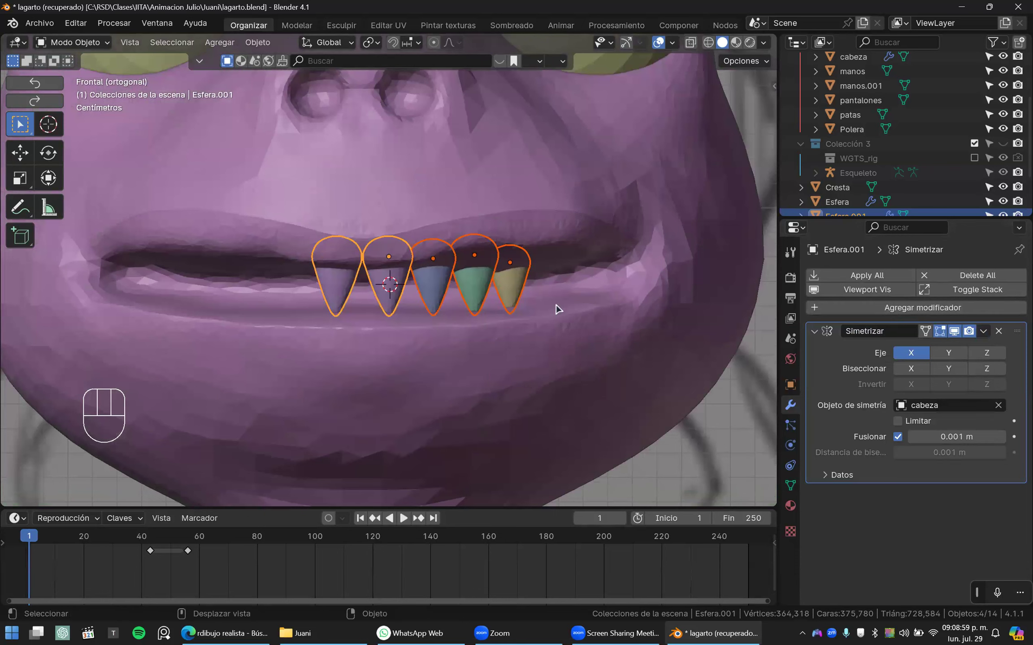
{"action": "key", "text": "ctrl+l"}
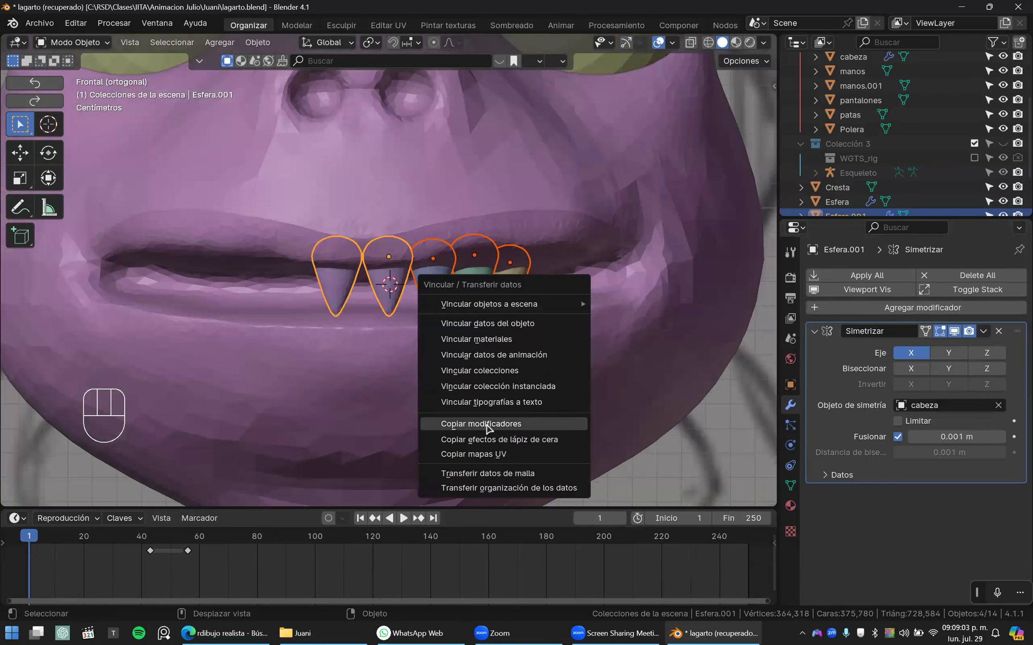
{"action": "left_click", "coordinate": [487, 424]}
{"action": "scroll", "coordinate": [415, 237], "scroll_direction": "down", "scroll_amount": 3}
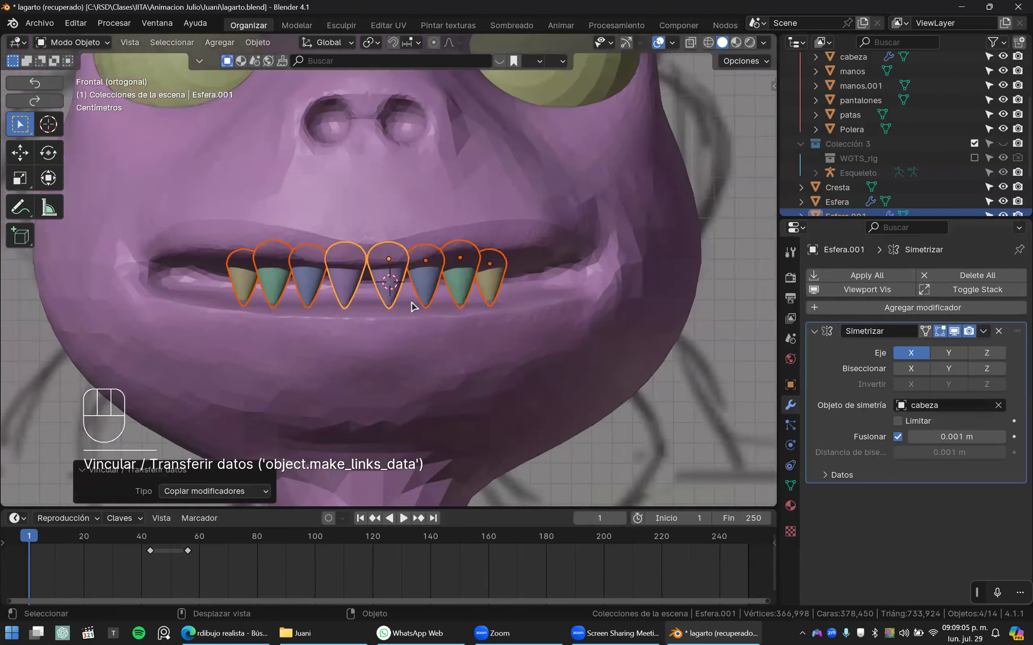
{"action": "key", "text": "ctrl+z"}
- Add a Suavizado modifier to the first tooth and set its repetitions to 30
{"action": "left_click", "coordinate": [830, 309]}
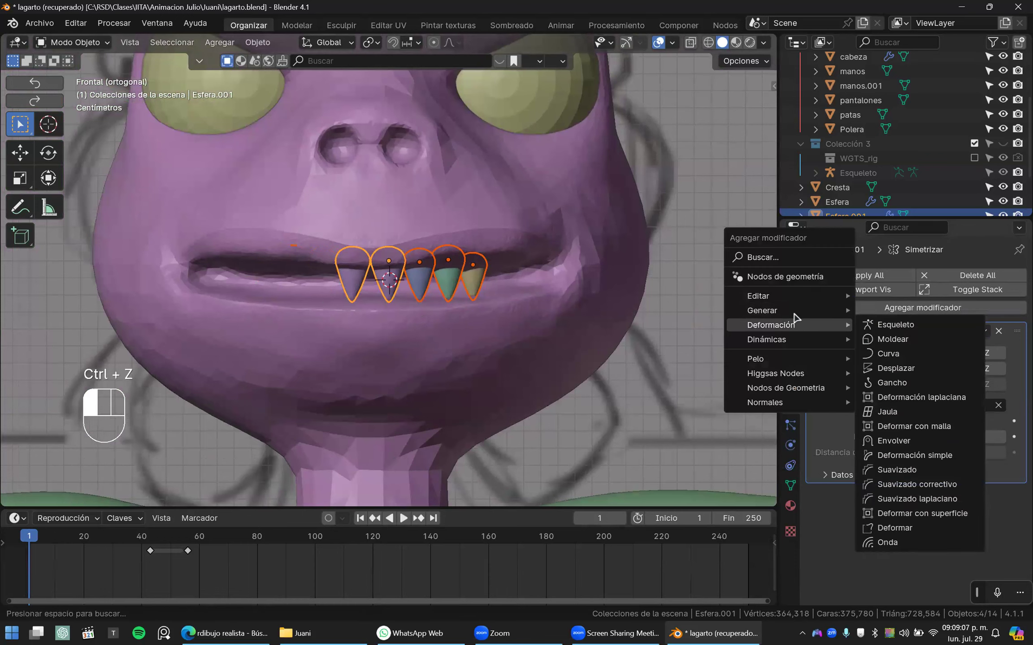
{"action": "mouse_move", "coordinate": [789, 296]}
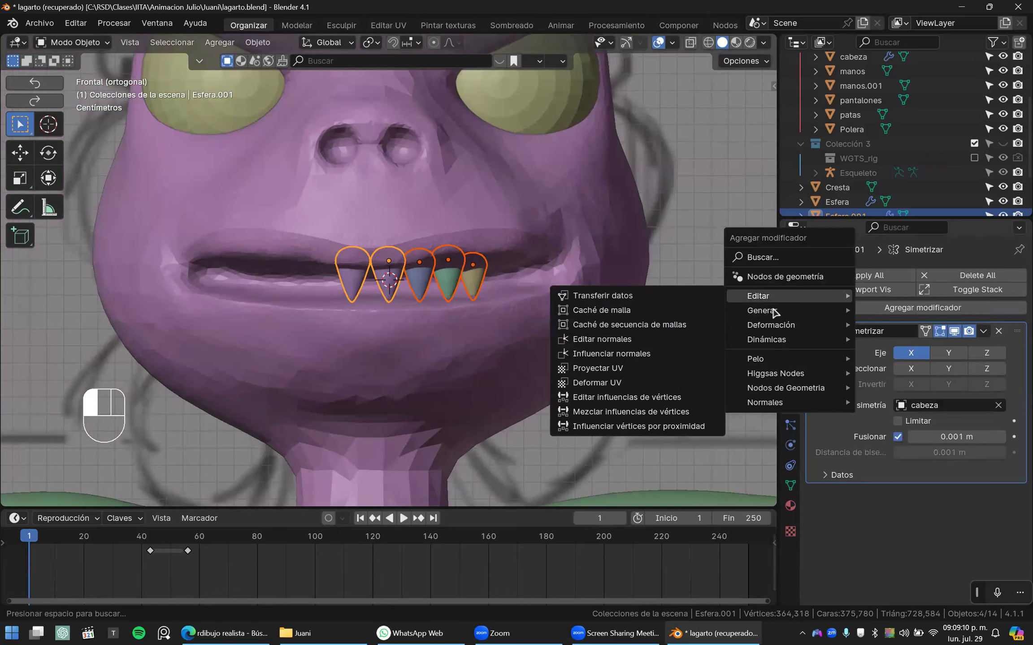
{"action": "mouse_move", "coordinate": [770, 329]}
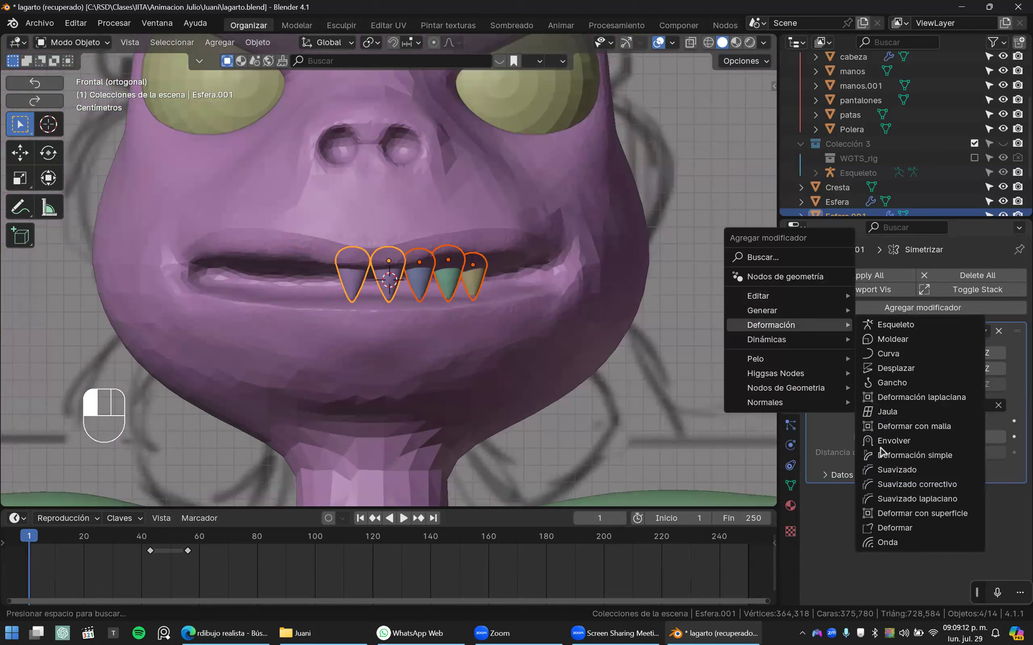
{"action": "left_click", "coordinate": [888, 473]}
{"action": "scroll", "coordinate": [495, 261], "scroll_direction": "up", "scroll_amount": 5}
{"action": "left_click_drag", "start_coordinate": [950, 545], "coordinate": [980, 545]}
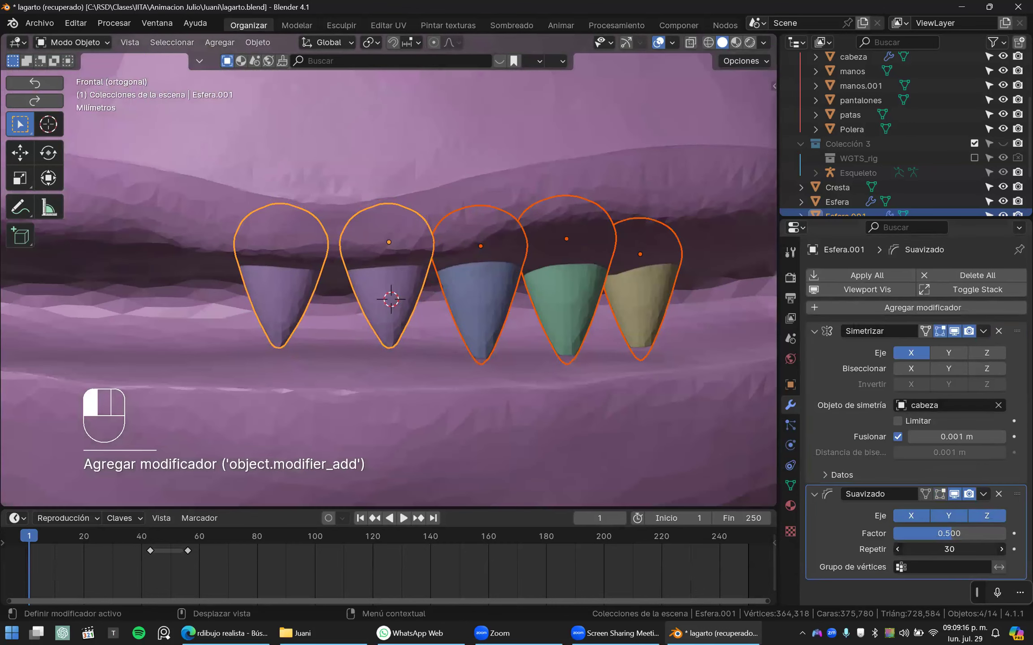
- Transfer all of the first tooth's modifiers to the other selected teeth, check the green tooth's modifier stack, and undo the transfer
{"action": "scroll", "coordinate": [463, 308], "scroll_direction": "down", "scroll_amount": 5}
{"action": "scroll", "coordinate": [464, 310], "scroll_direction": "up", "scroll_amount": 3}
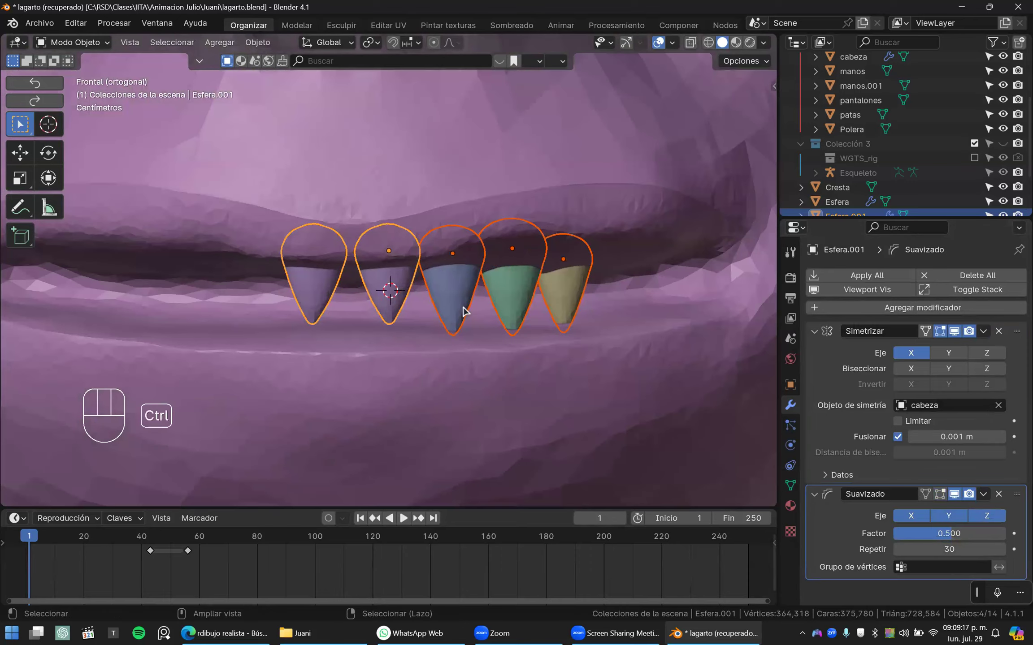
{"action": "key", "text": "ctrl+l"}
{"action": "left_click", "coordinate": [462, 309]}
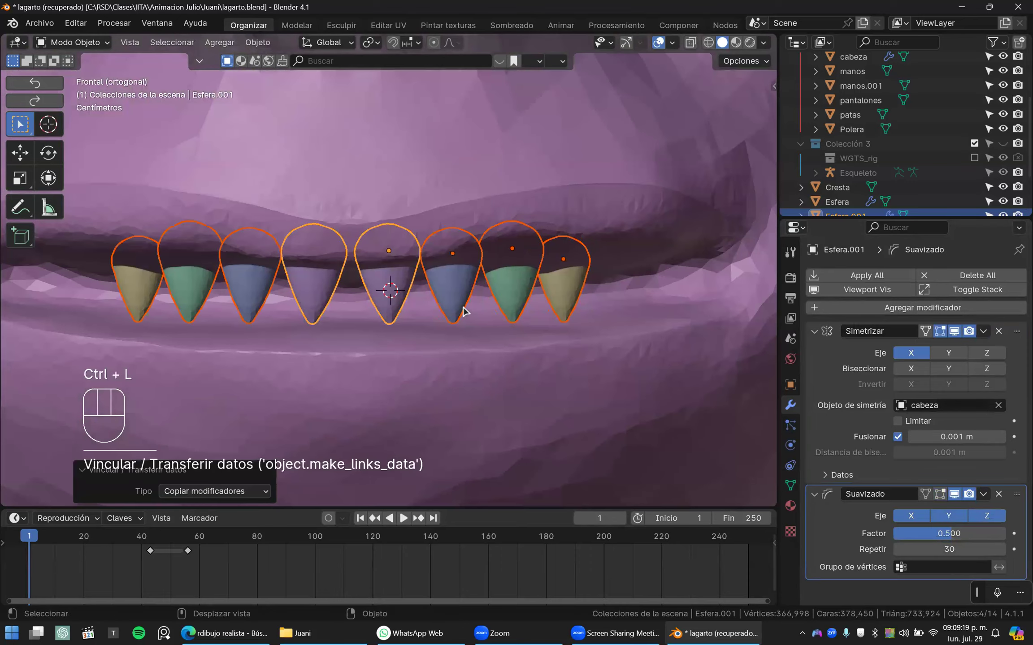
{"action": "left_click", "coordinate": [514, 301]}
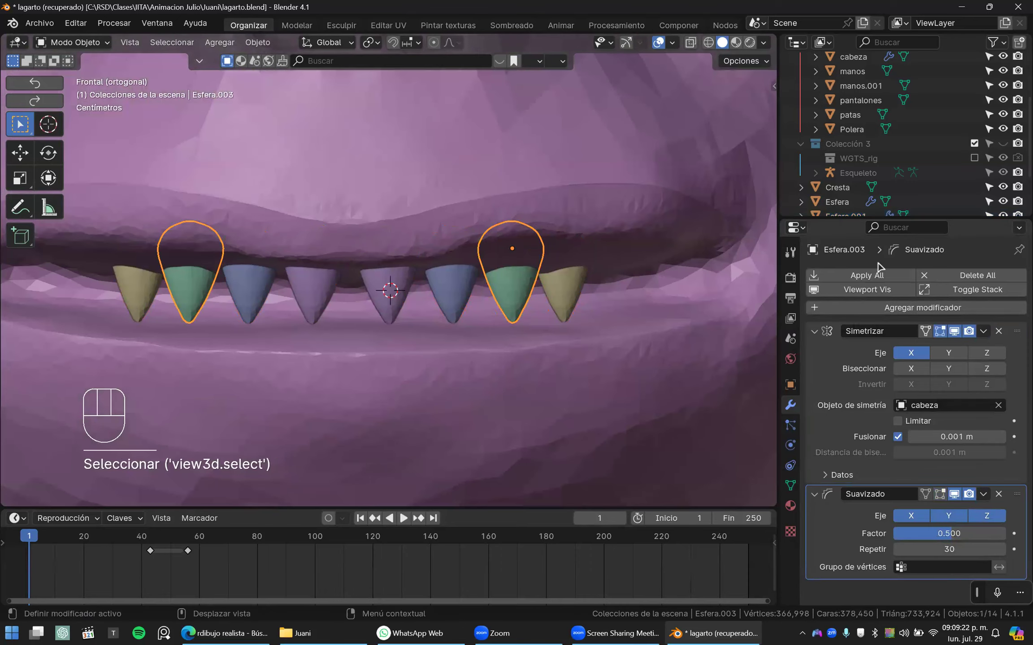
{"action": "key", "text": "ctrl+z"}
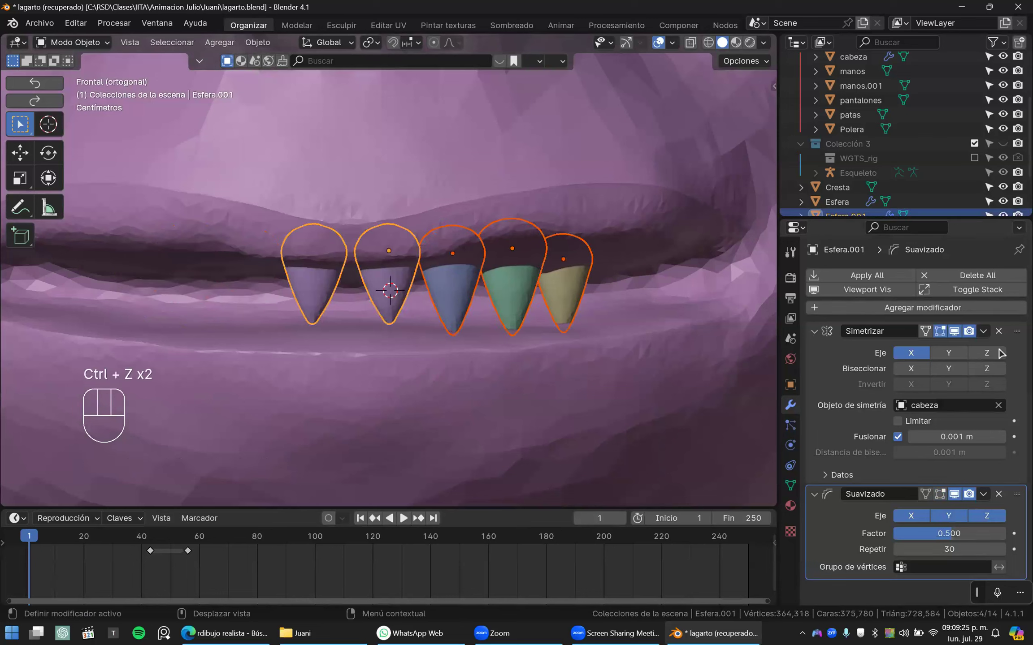
- Copy only the first tooth's Simetrizar modifier to the other selected teeth, check the green tooth's modifiers, and restore the previous selection
{"action": "left_click", "coordinate": [983, 331]}
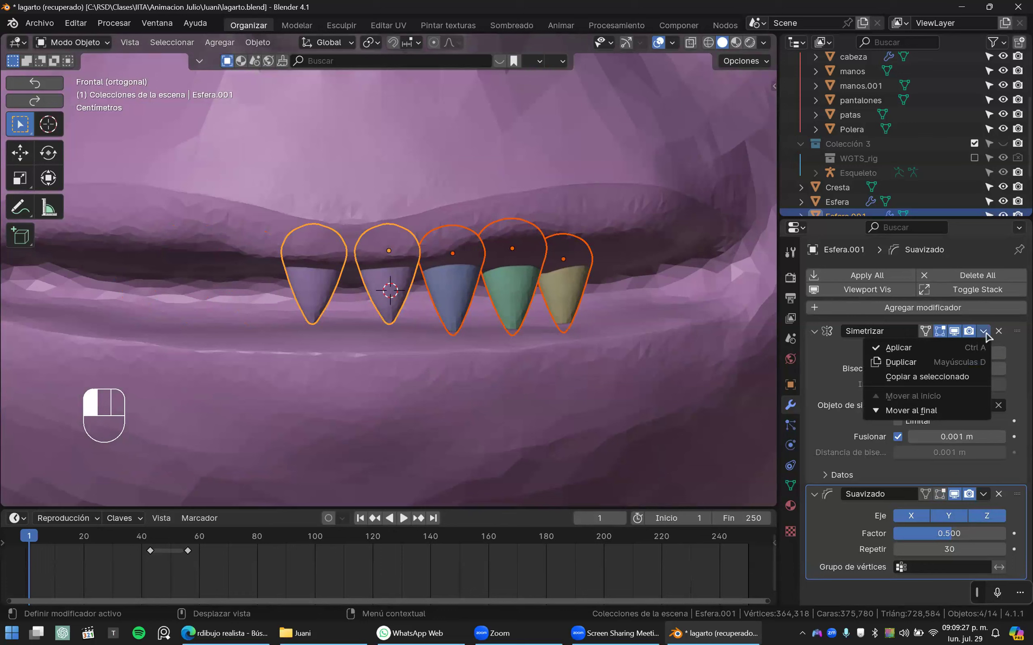
{"action": "left_click", "coordinate": [927, 377]}
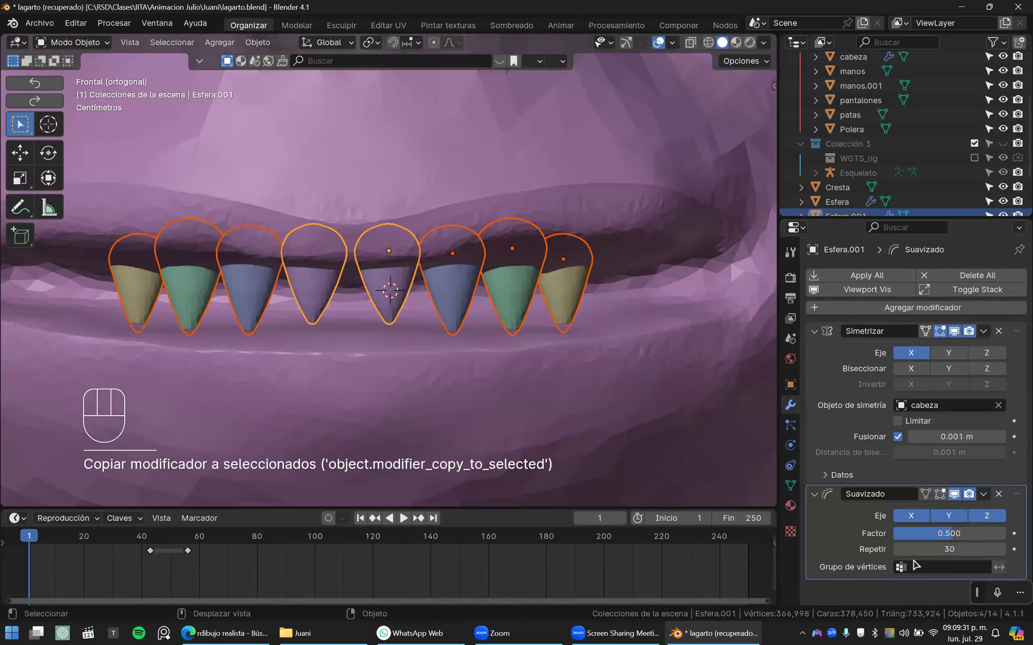
{"action": "left_click", "coordinate": [525, 306]}
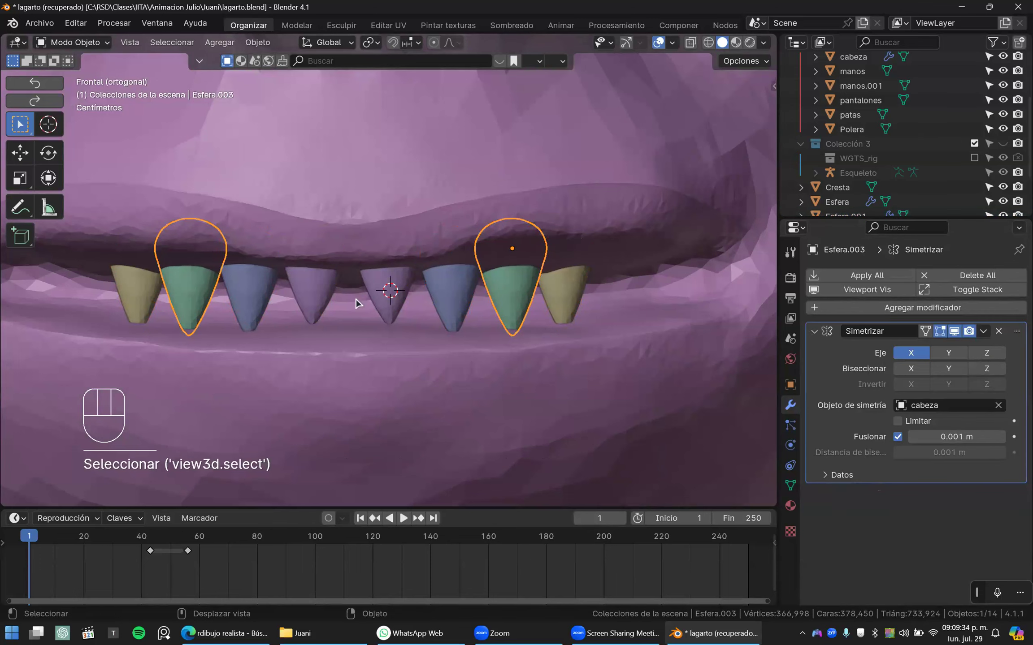
{"action": "key", "text": "ctrl+z"}
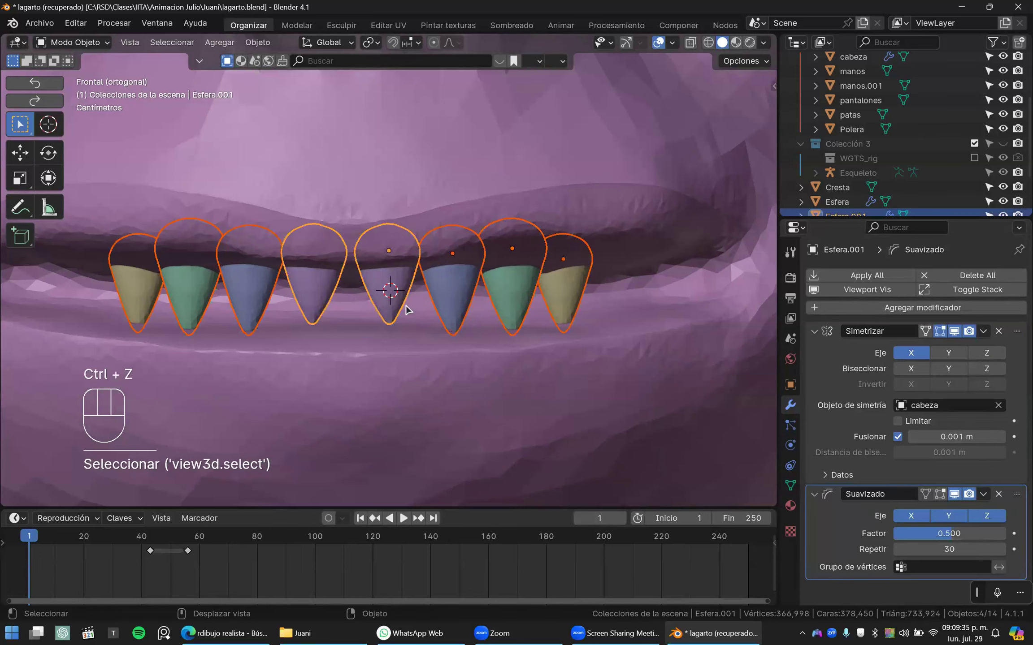
- Remove the Suavizado modifier from the first tooth, deselect everything, and inspect the mirrored teeth from an angle
{"action": "left_click", "coordinate": [998, 494]}
{"action": "key", "text": "a"}
{"action": "scroll", "coordinate": [392, 296], "scroll_direction": "down", "scroll_amount": 4}
{"action": "key", "text": "a"}
{"action": "scroll", "coordinate": [390, 309], "scroll_direction": "down", "scroll_amount": 1}
{"action": "middle_click_drag", "start_coordinate": [390, 311], "coordinate": [524, 340]}
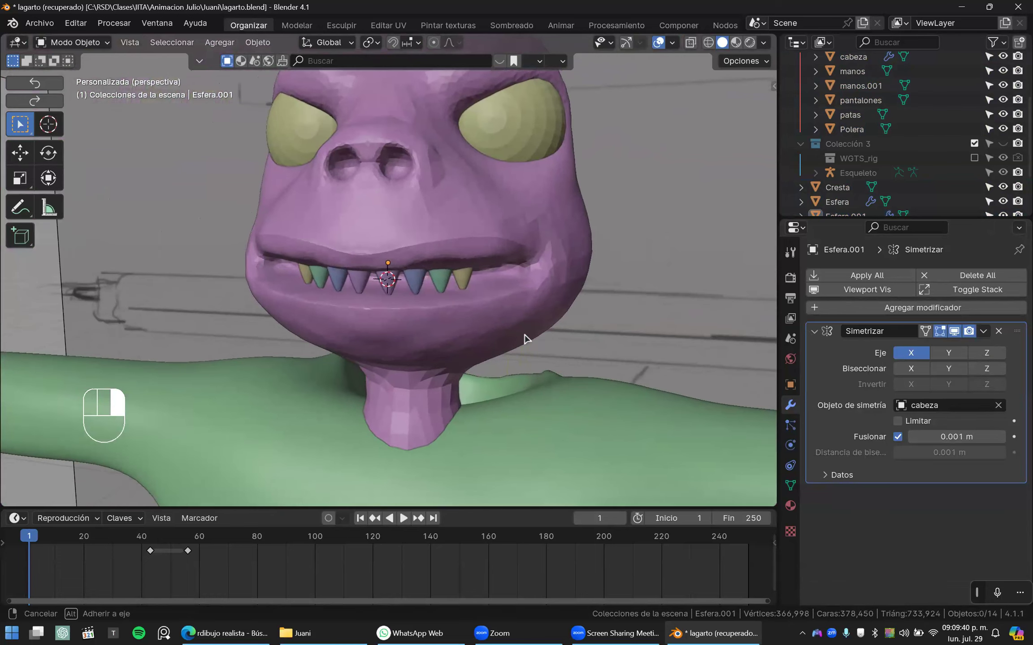